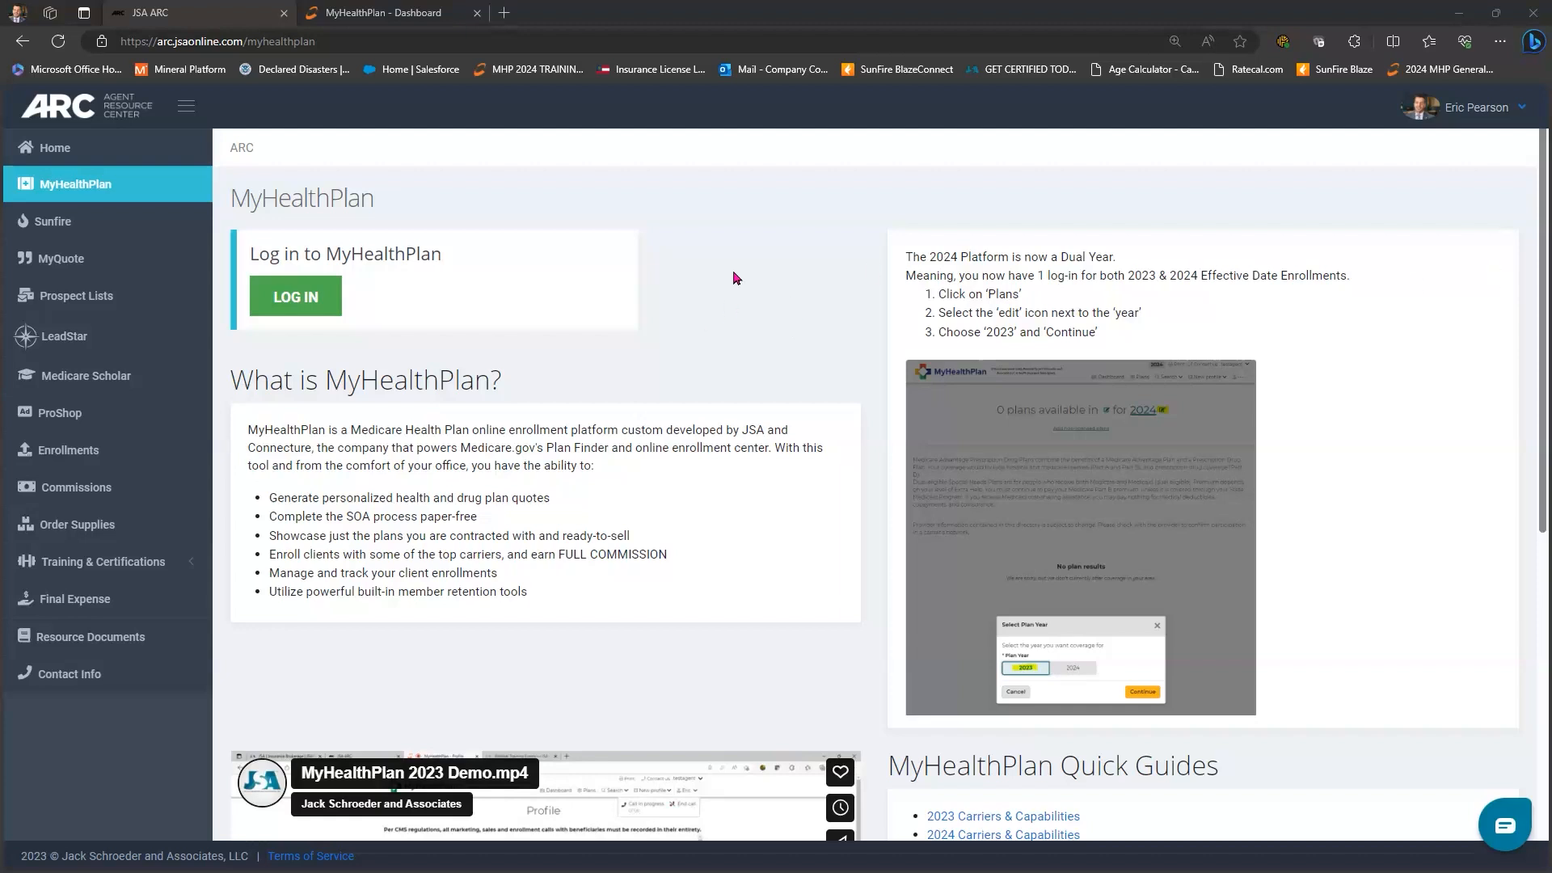
- View the 2024 CMS Disclaimer guide on the login page, then close it
{"action": "scroll", "coordinate": [873, 344], "scroll_direction": "down", "scroll_amount": 6}
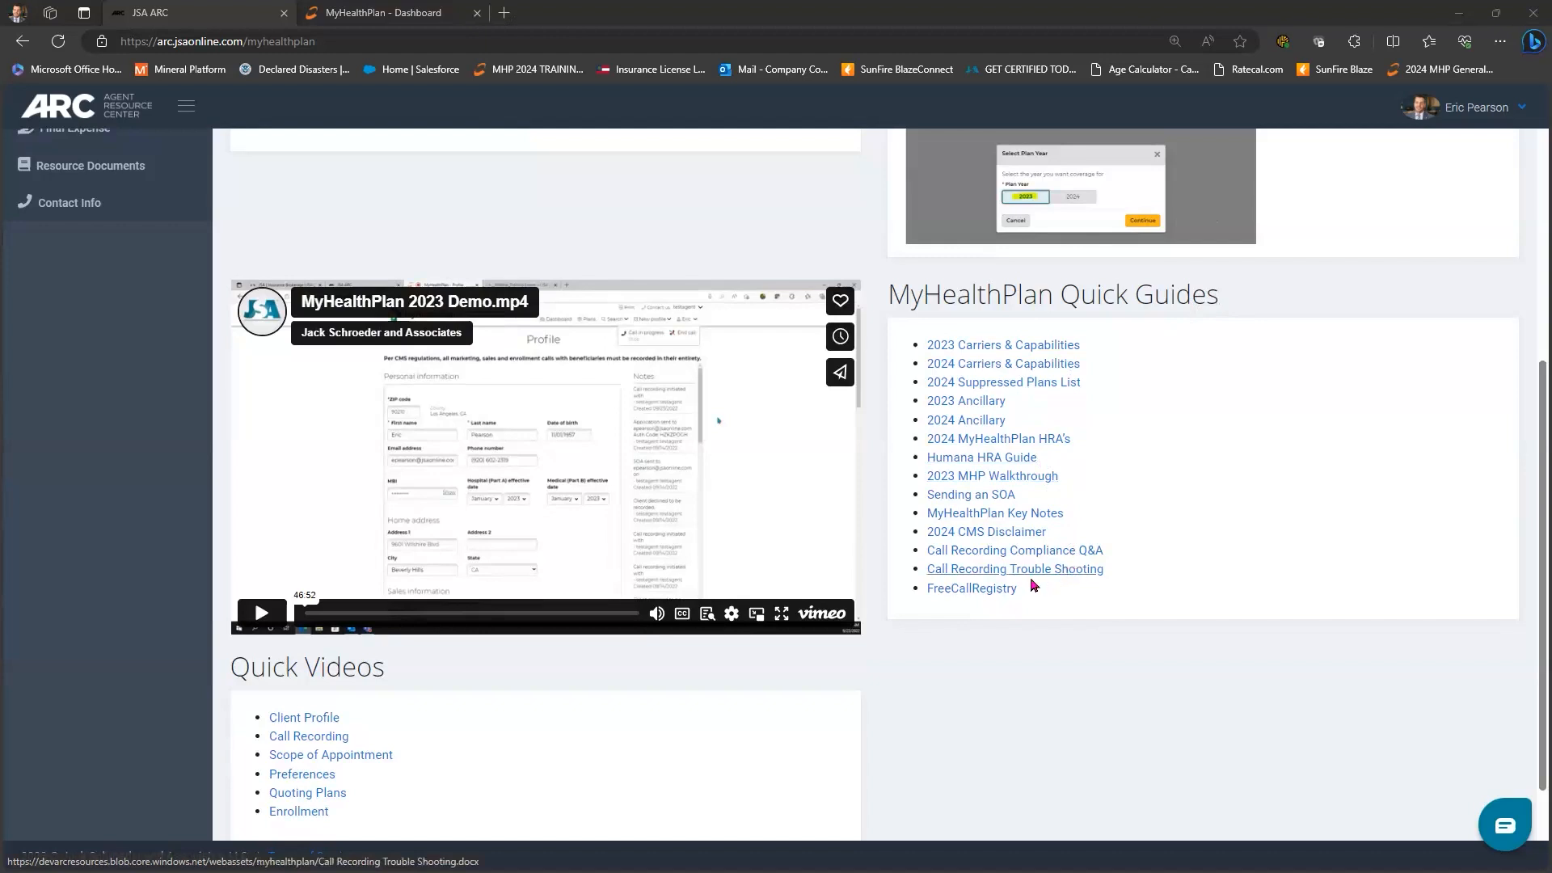
{"action": "left_click", "coordinate": [986, 529]}
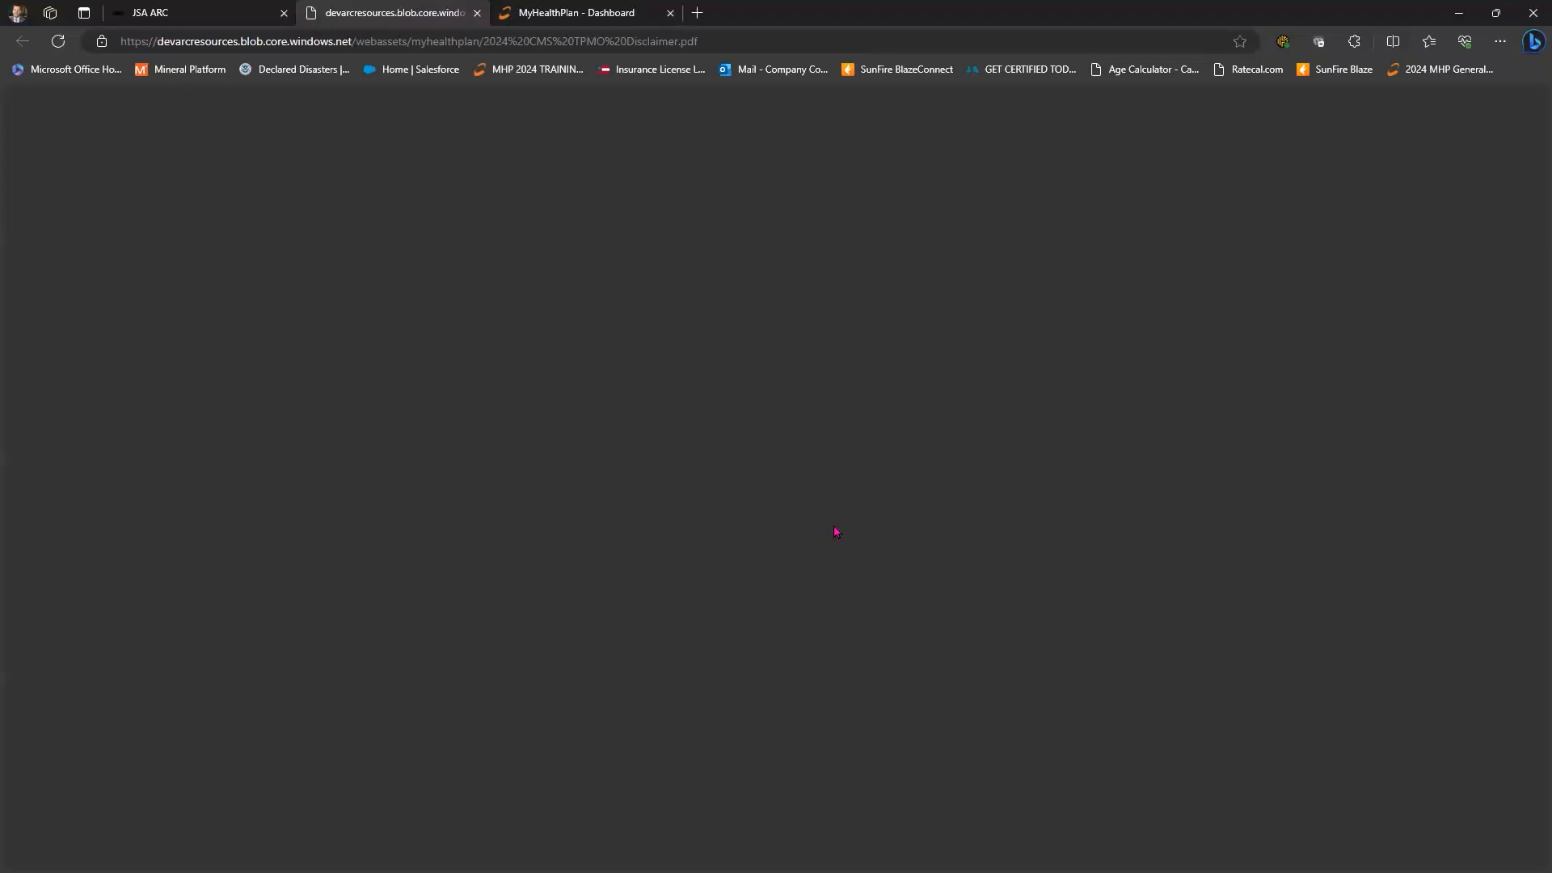
{"action": "left_click", "coordinate": [477, 12]}
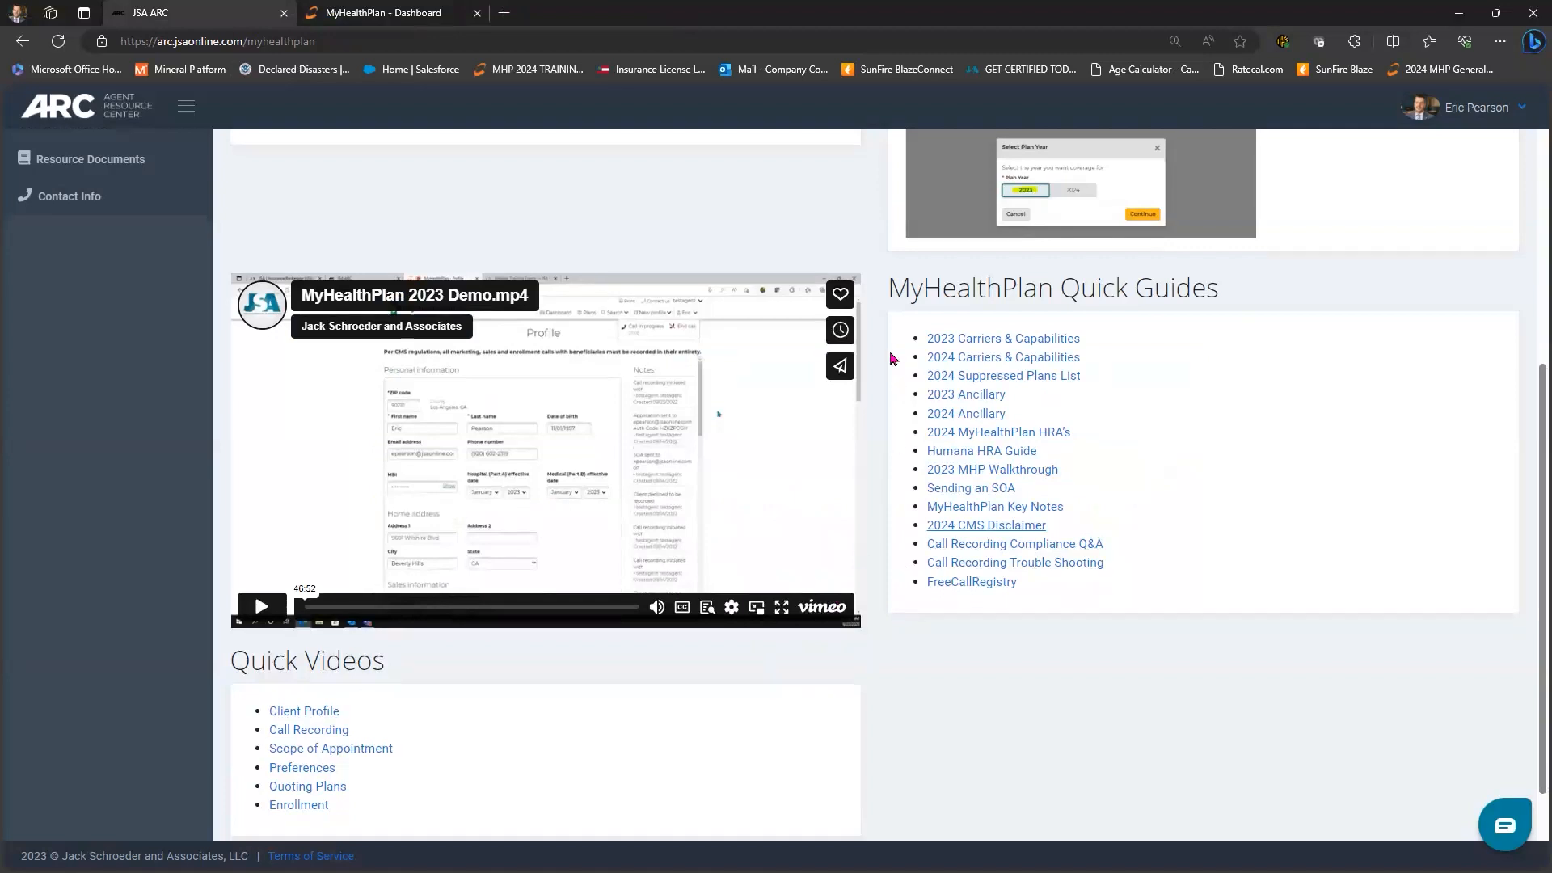
{"action": "scroll", "coordinate": [480, 222], "scroll_direction": "down", "scroll_amount": 2}
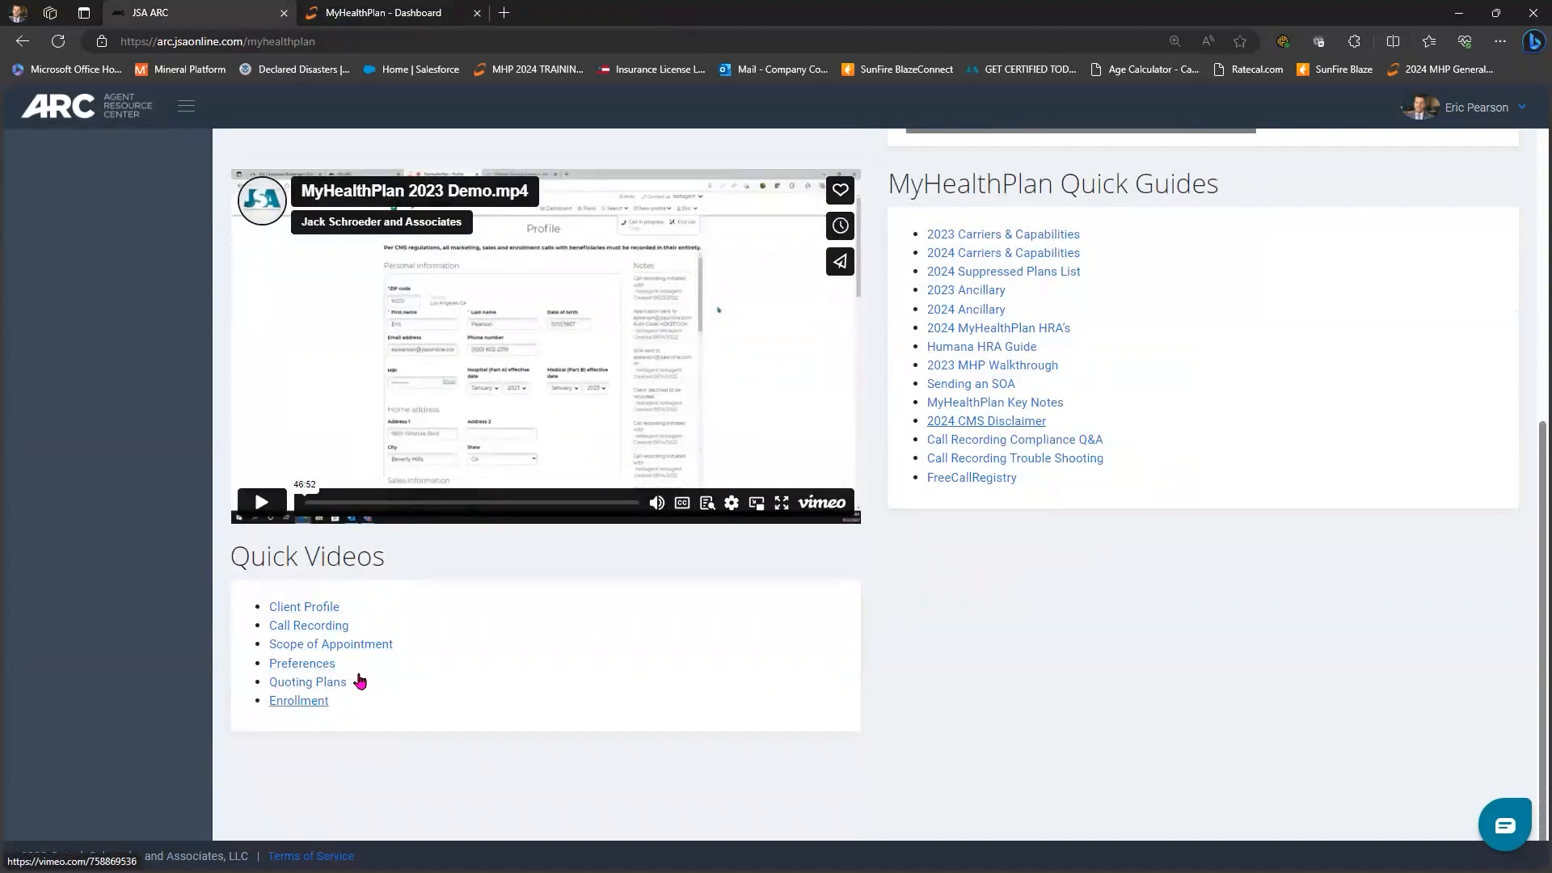
{"action": "scroll", "coordinate": [360, 681], "scroll_direction": "up", "scroll_amount": 7}
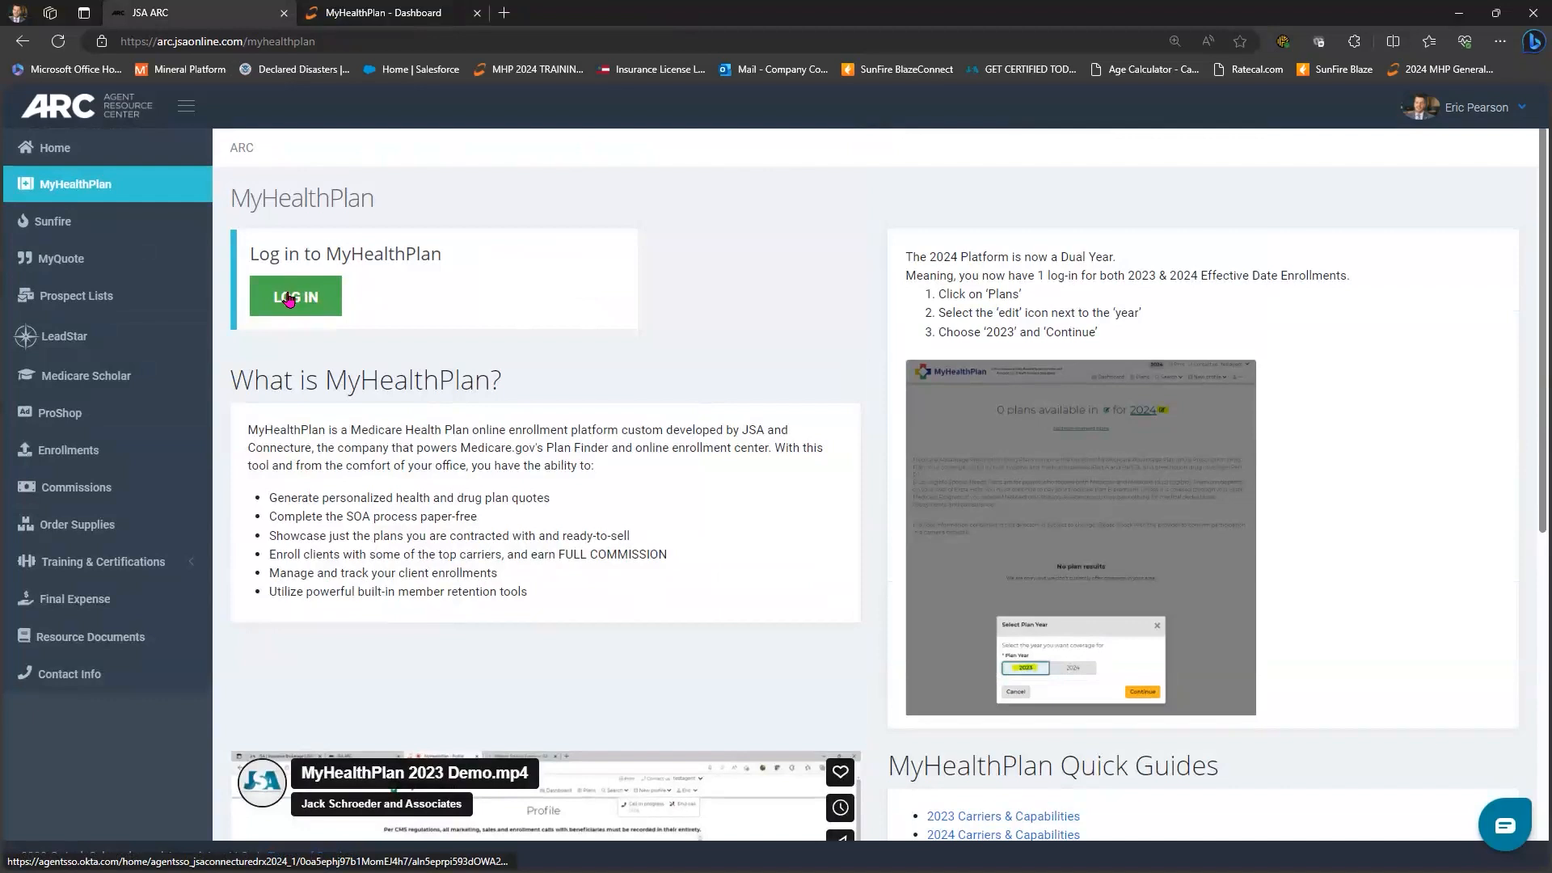
- Log in to the agent site and look at the Reports page before going back
{"action": "left_click", "coordinate": [294, 252]}
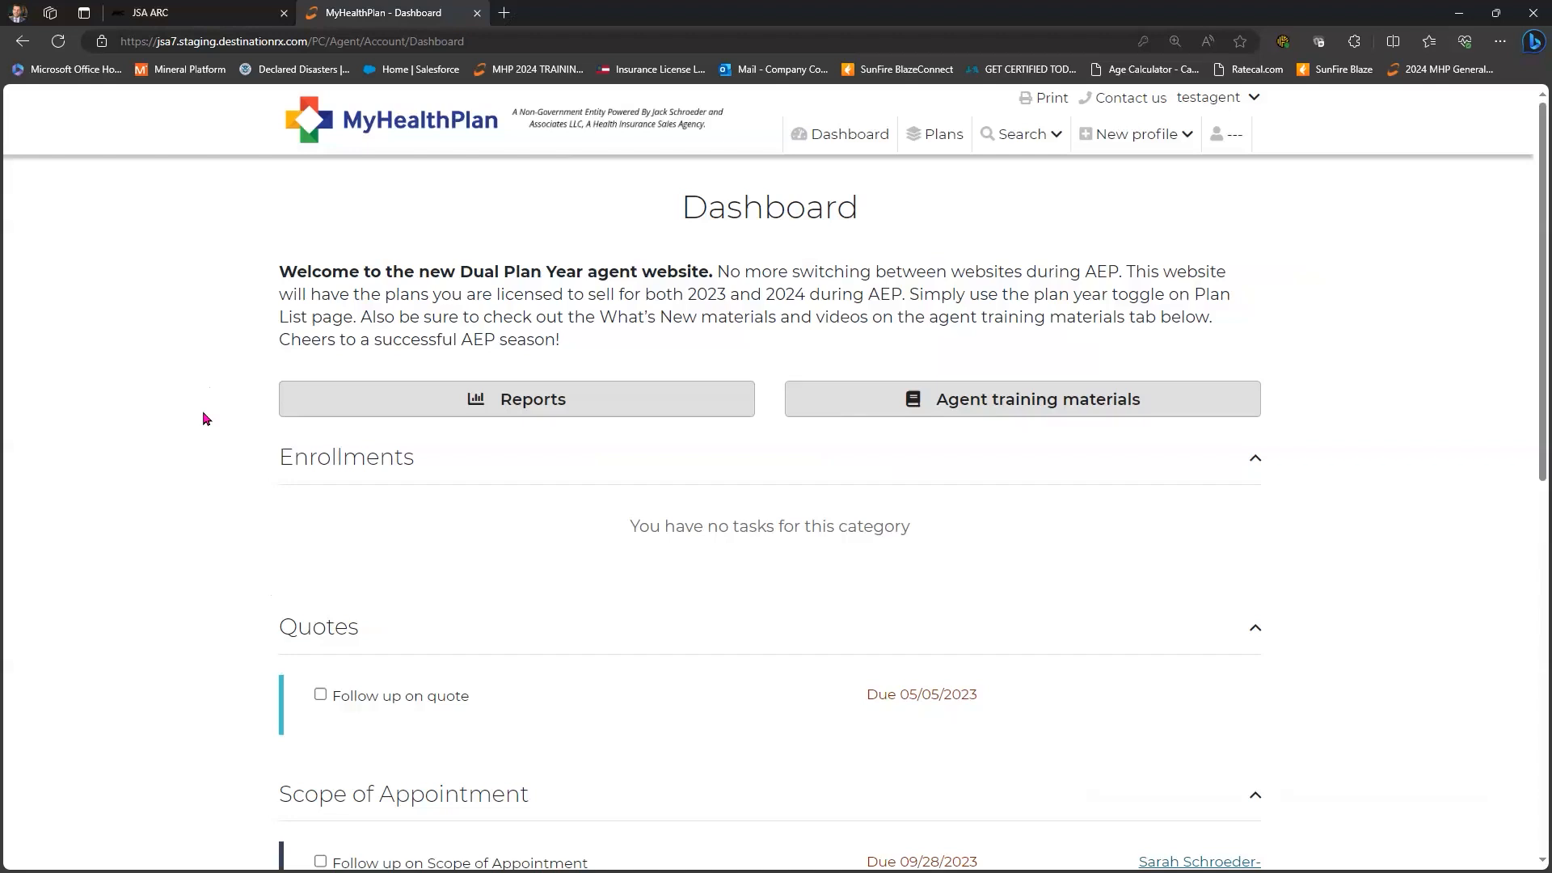
{"action": "left_click", "coordinate": [522, 409]}
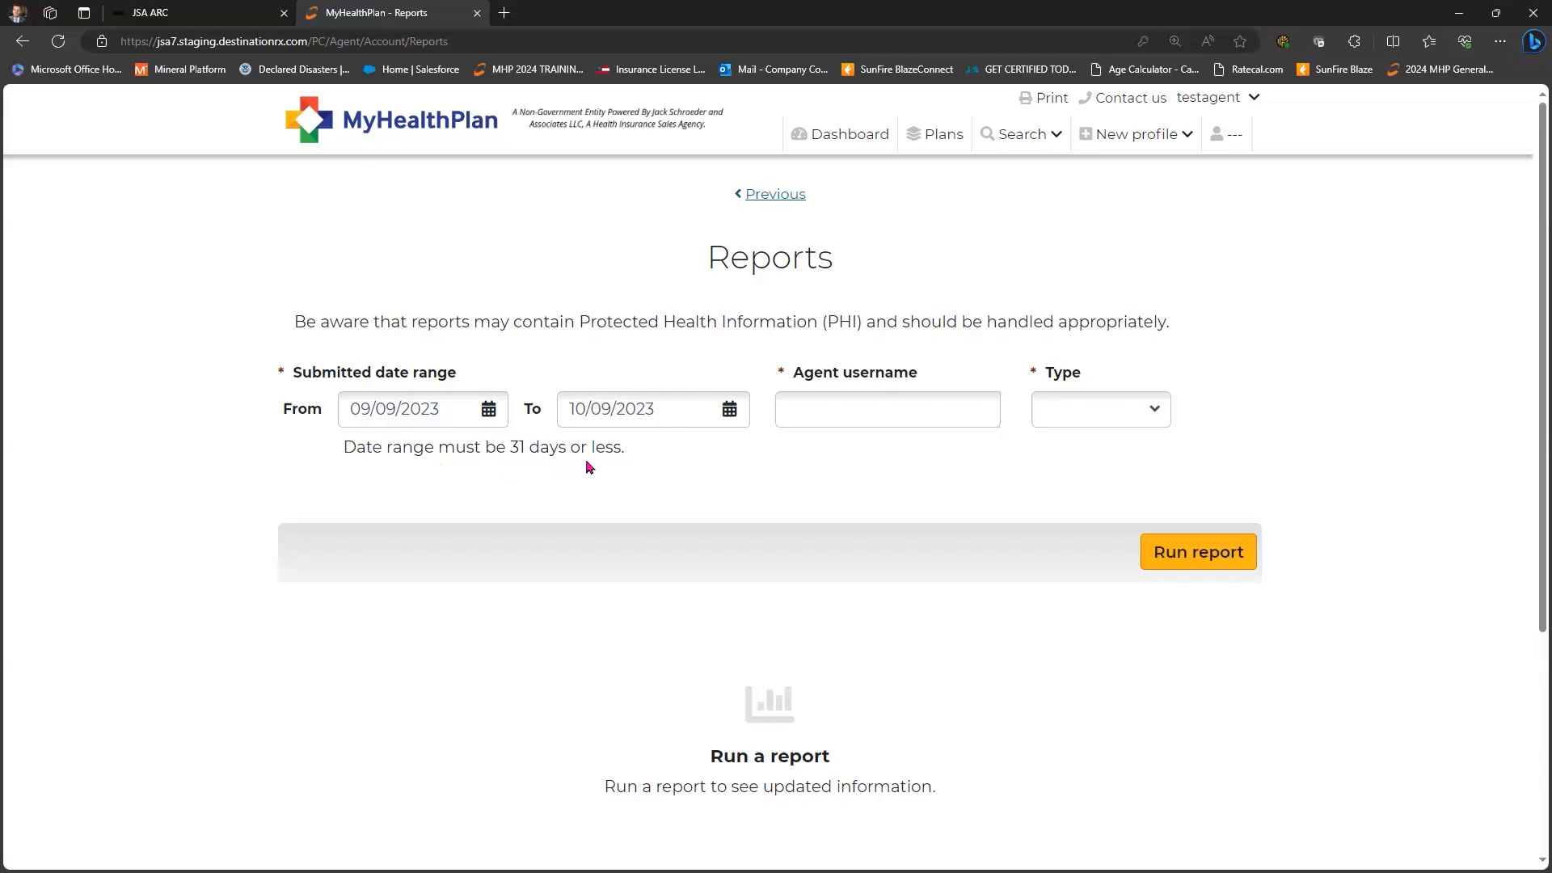
{"action": "left_click", "coordinate": [770, 197]}
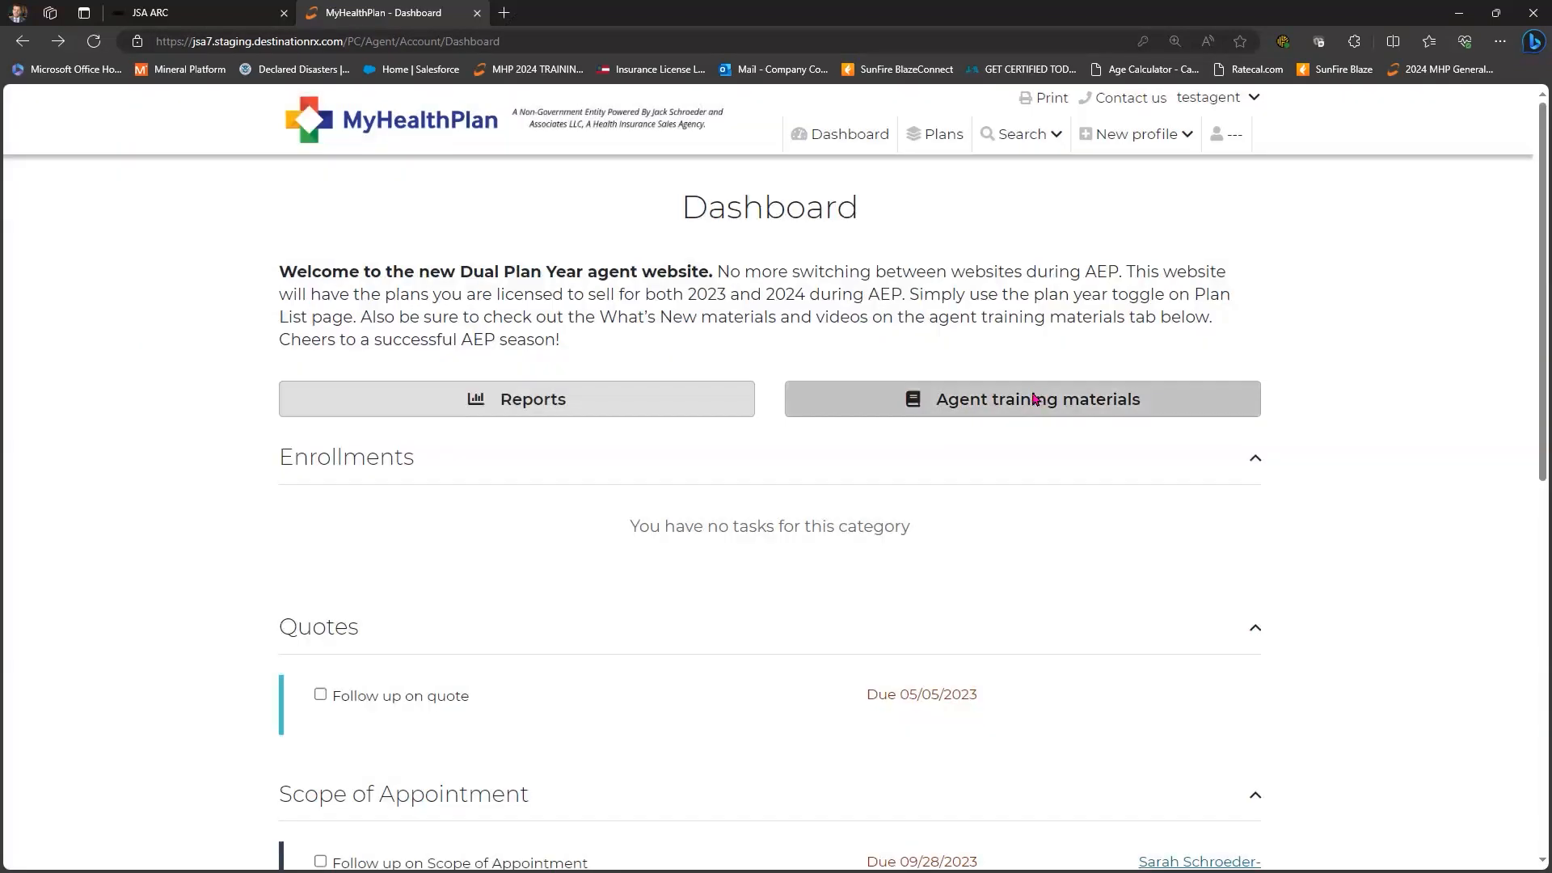
- Browse the Agent training materials lists, then return to the Dashboard
{"action": "left_click", "coordinate": [1037, 396]}
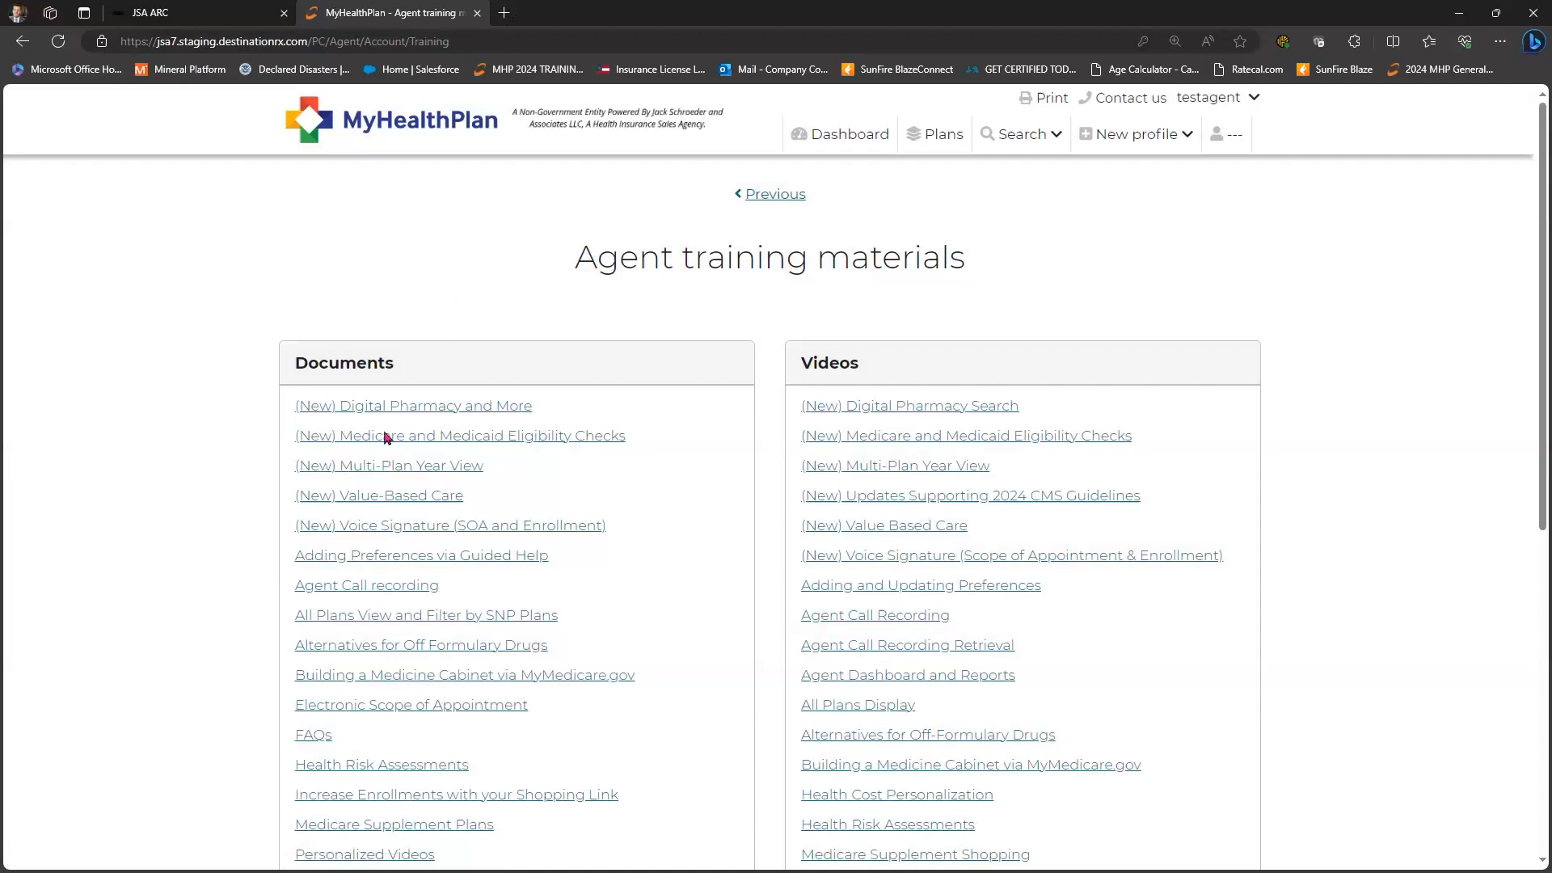
{"action": "scroll", "coordinate": [384, 437], "scroll_direction": "down", "scroll_amount": 1}
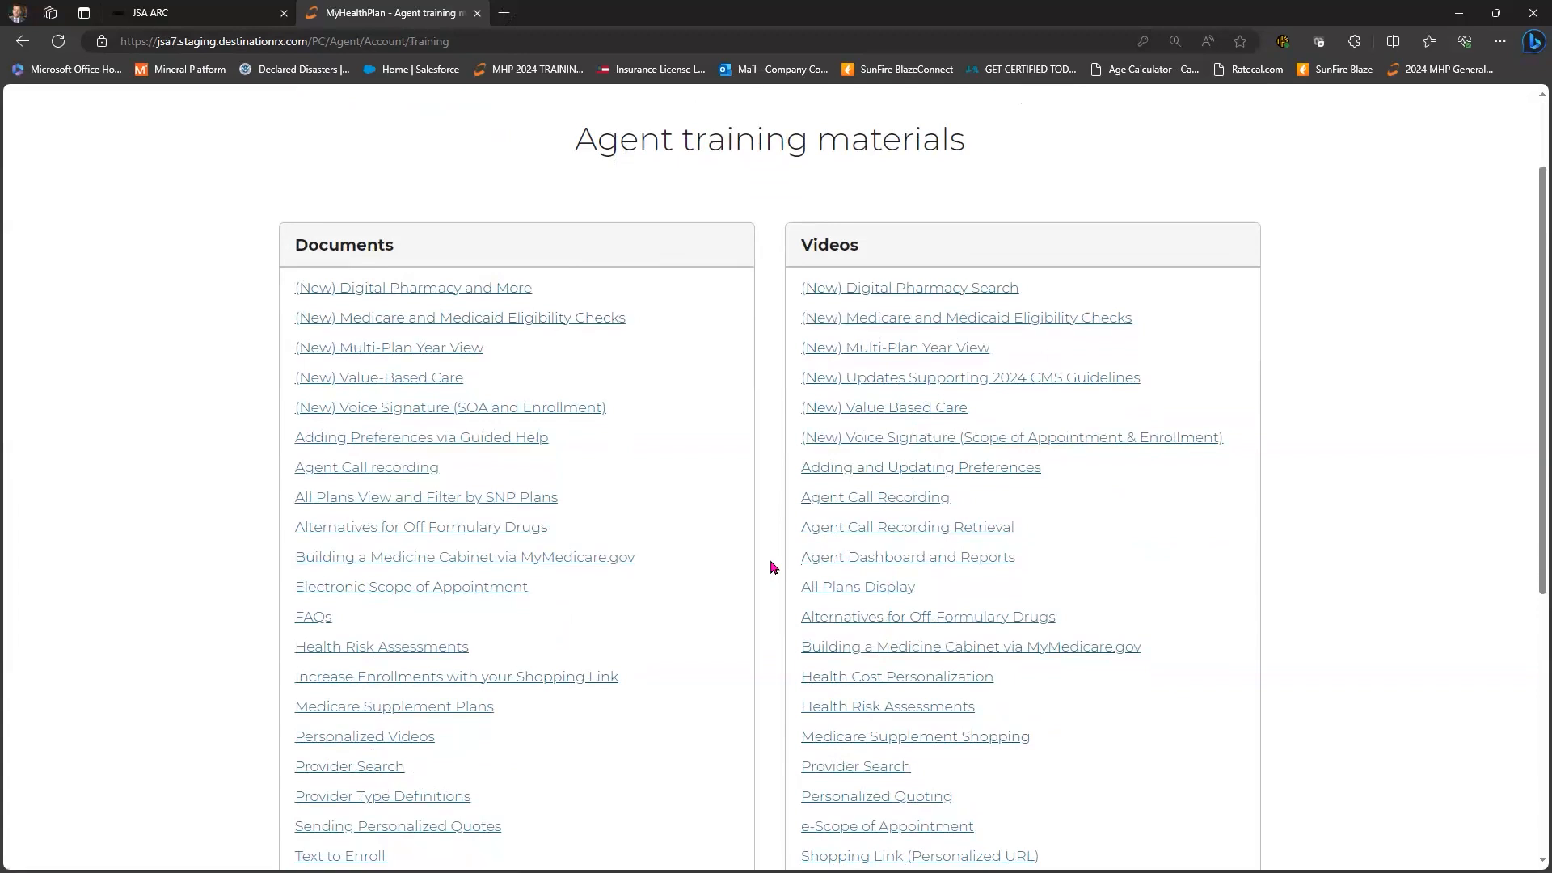
{"action": "scroll", "coordinate": [772, 567], "scroll_direction": "down", "scroll_amount": 1}
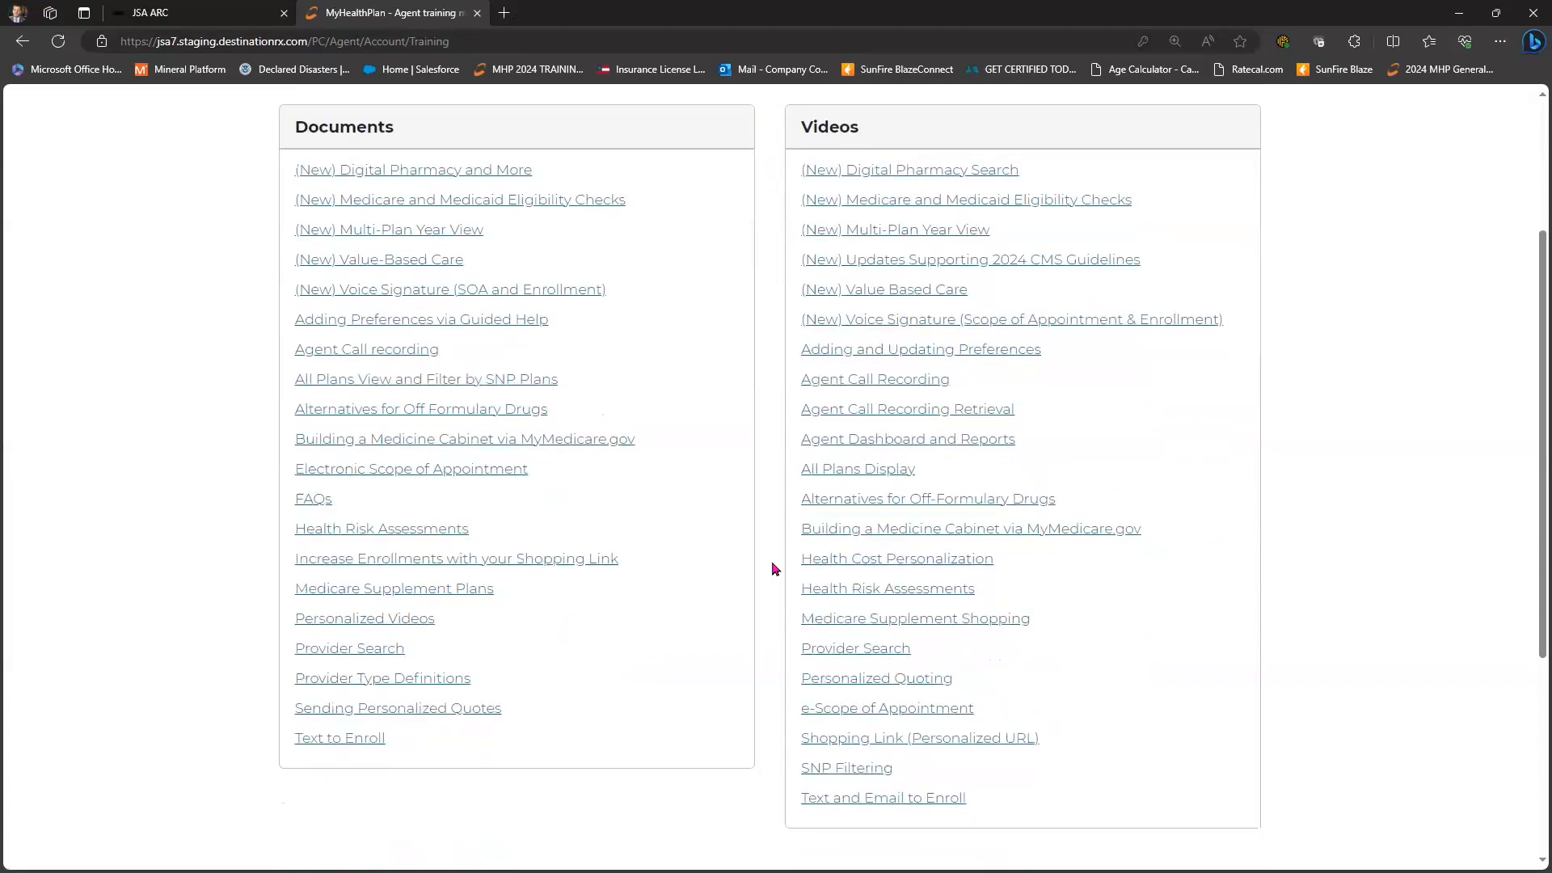
{"action": "scroll", "coordinate": [772, 567], "scroll_direction": "up", "scroll_amount": 2}
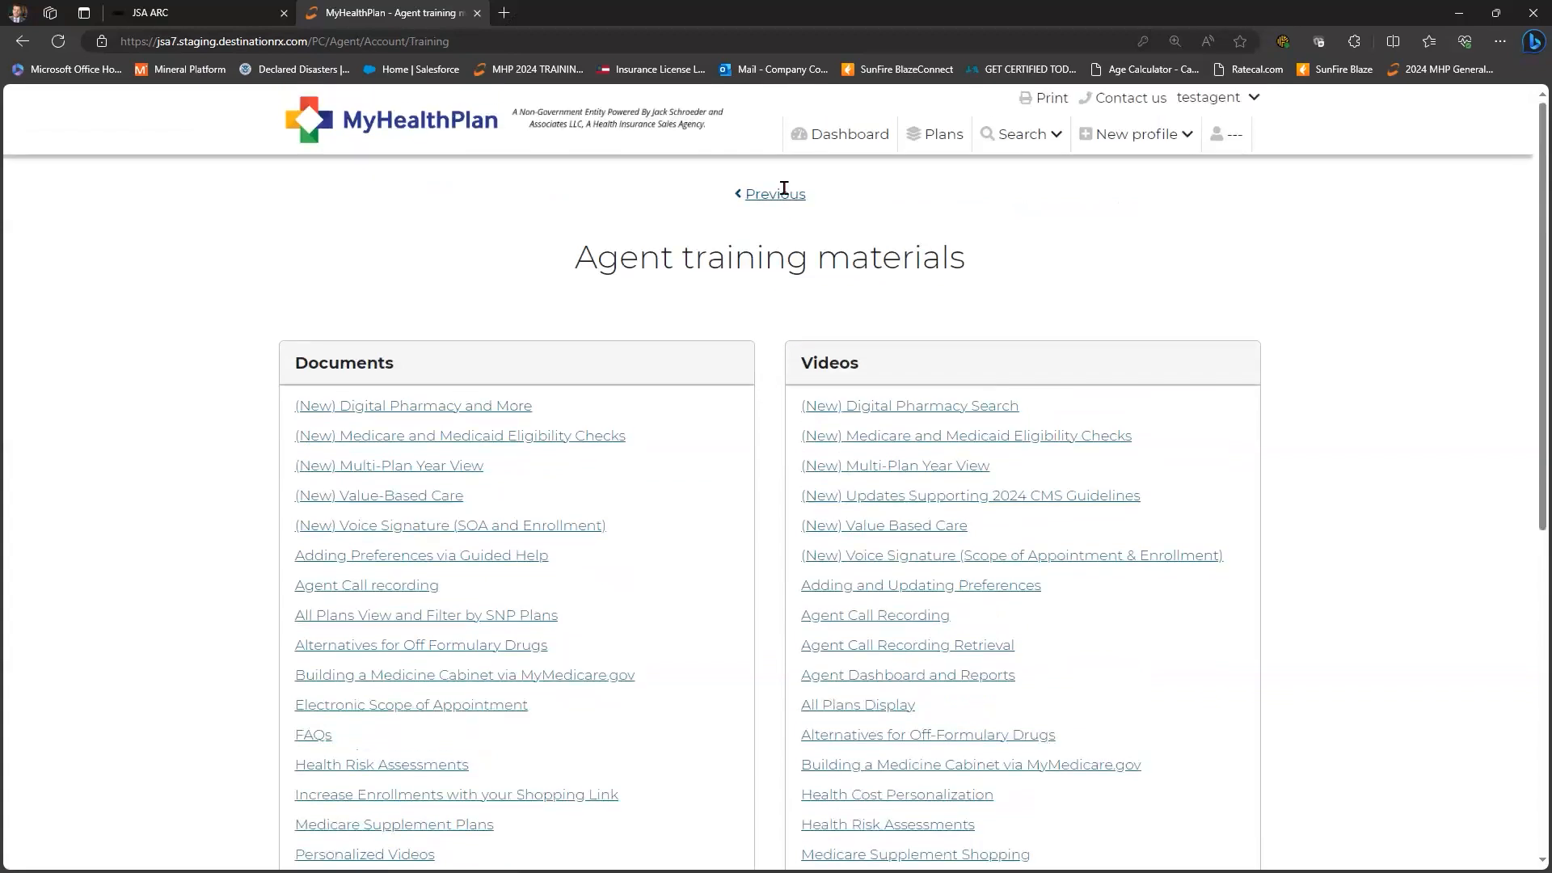
{"action": "left_click", "coordinate": [775, 194]}
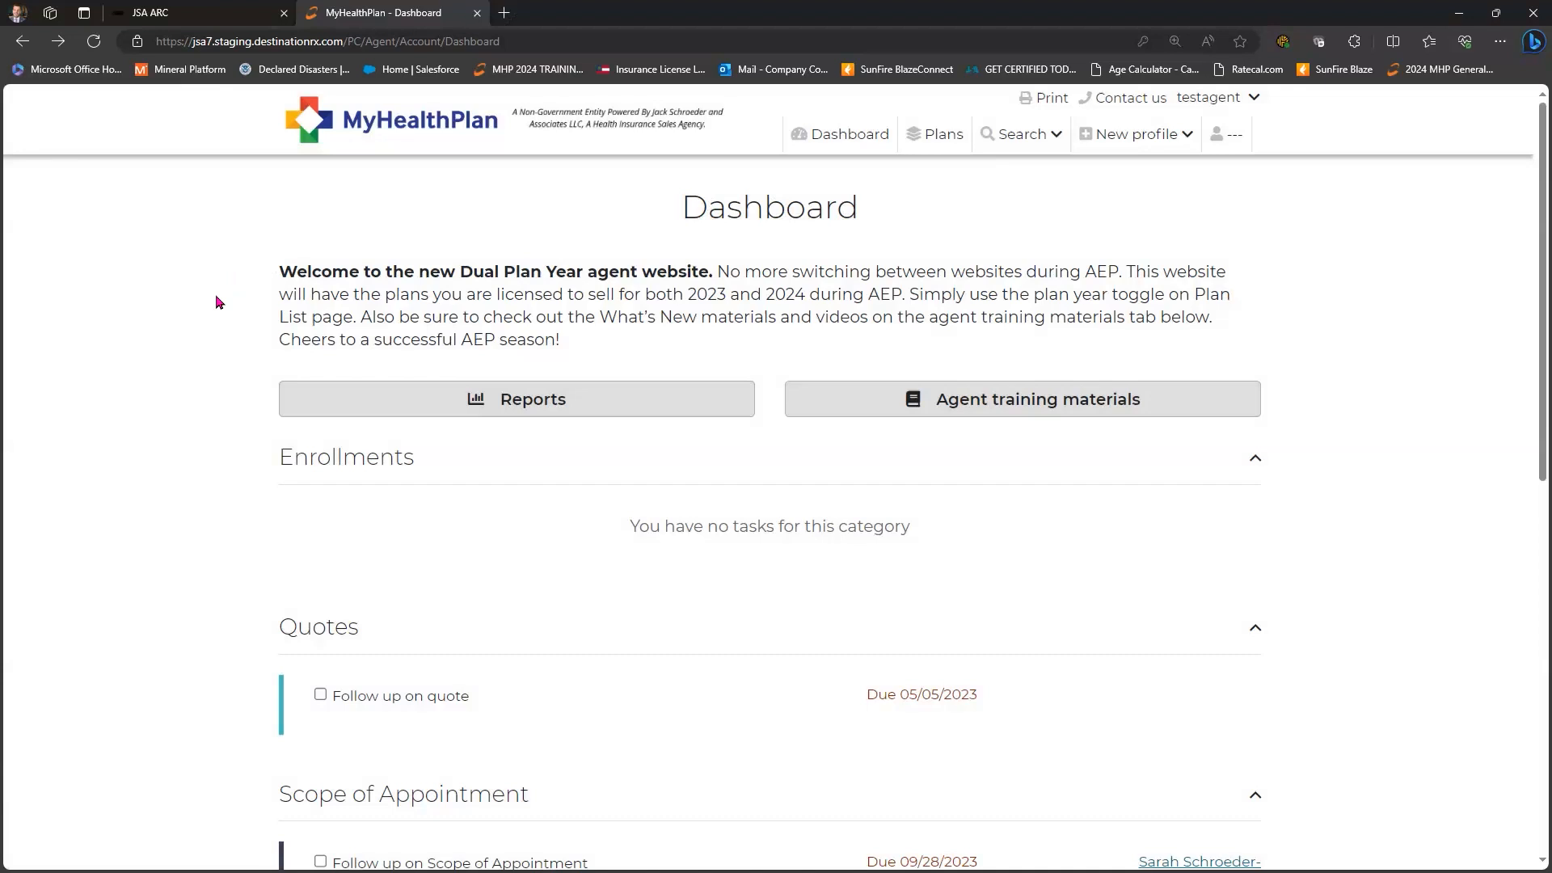
- Scroll to the Scope of Appointment tasks and tick the second Follow up as completed
{"action": "scroll", "coordinate": [195, 306], "scroll_direction": "down", "scroll_amount": 3}
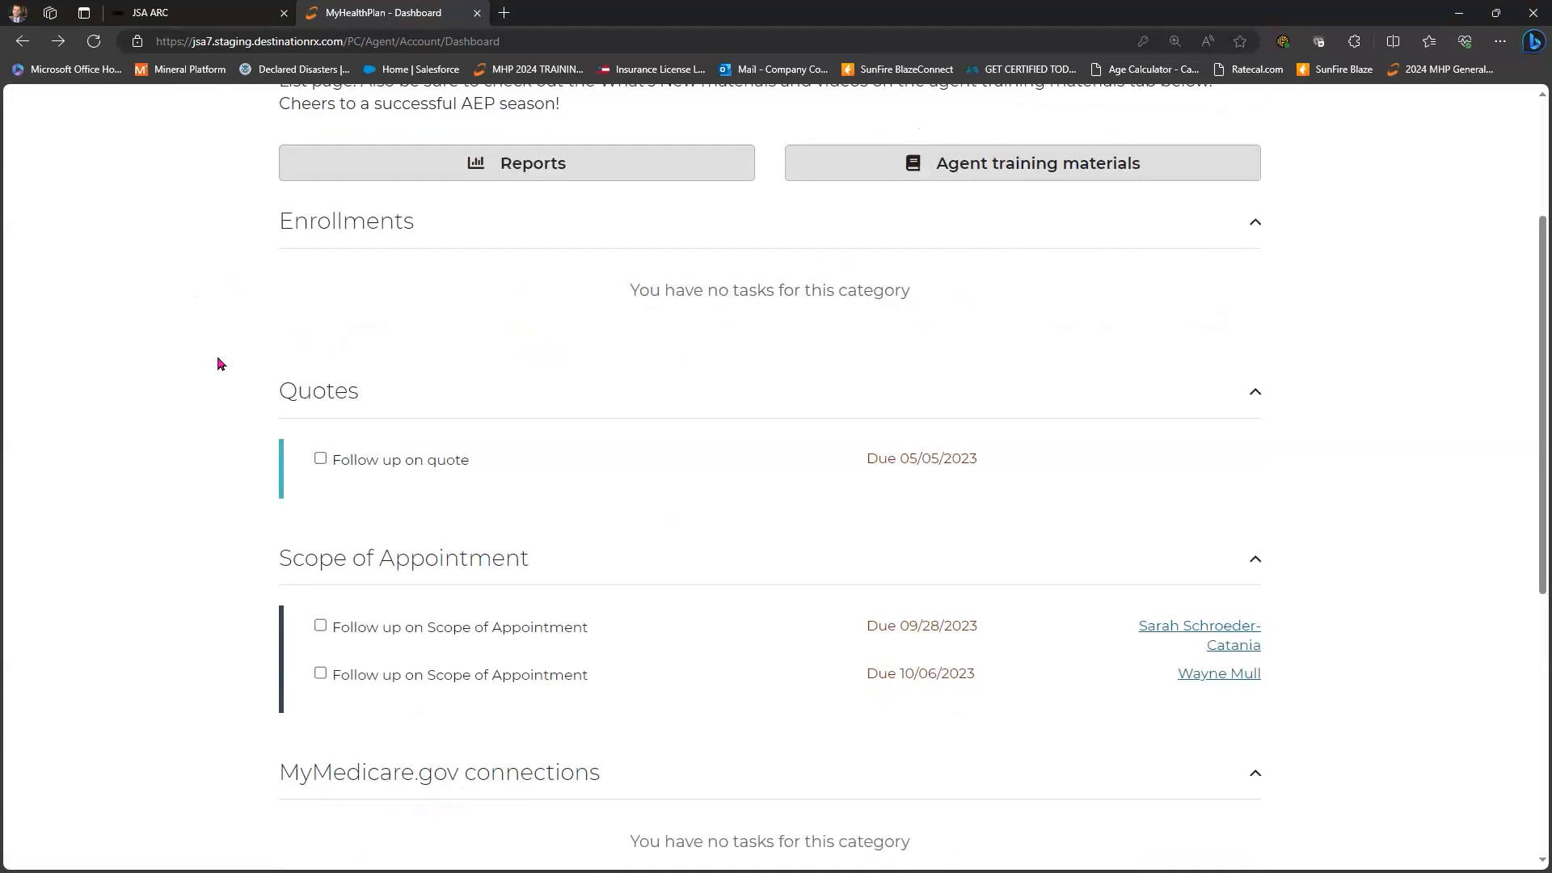
{"action": "scroll", "coordinate": [218, 363], "scroll_direction": "down", "scroll_amount": 3}
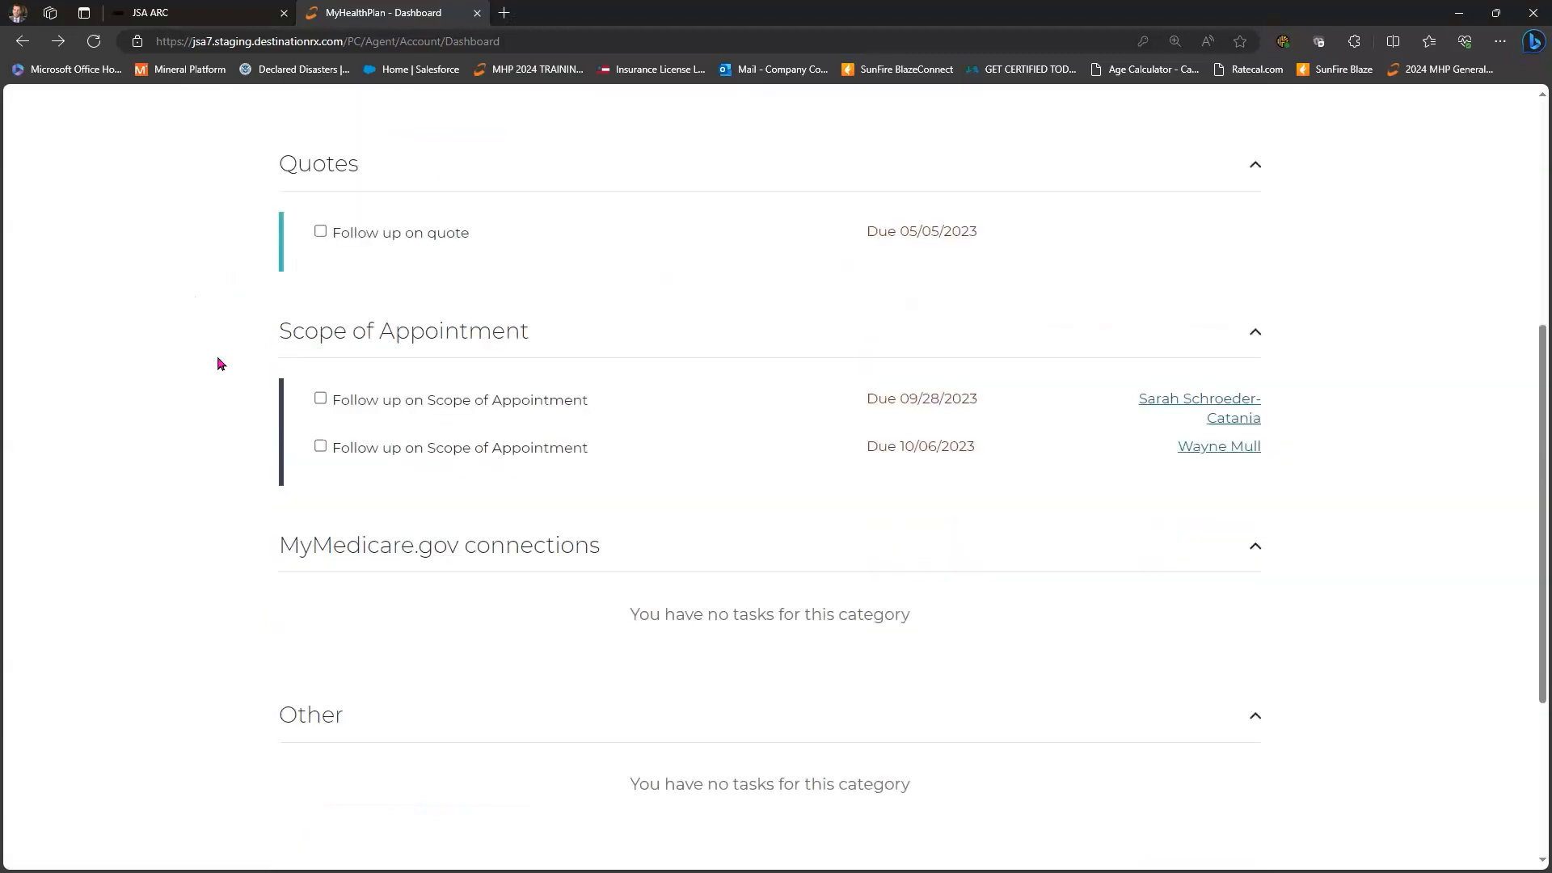
{"action": "scroll", "coordinate": [218, 363], "scroll_direction": "down", "scroll_amount": 2}
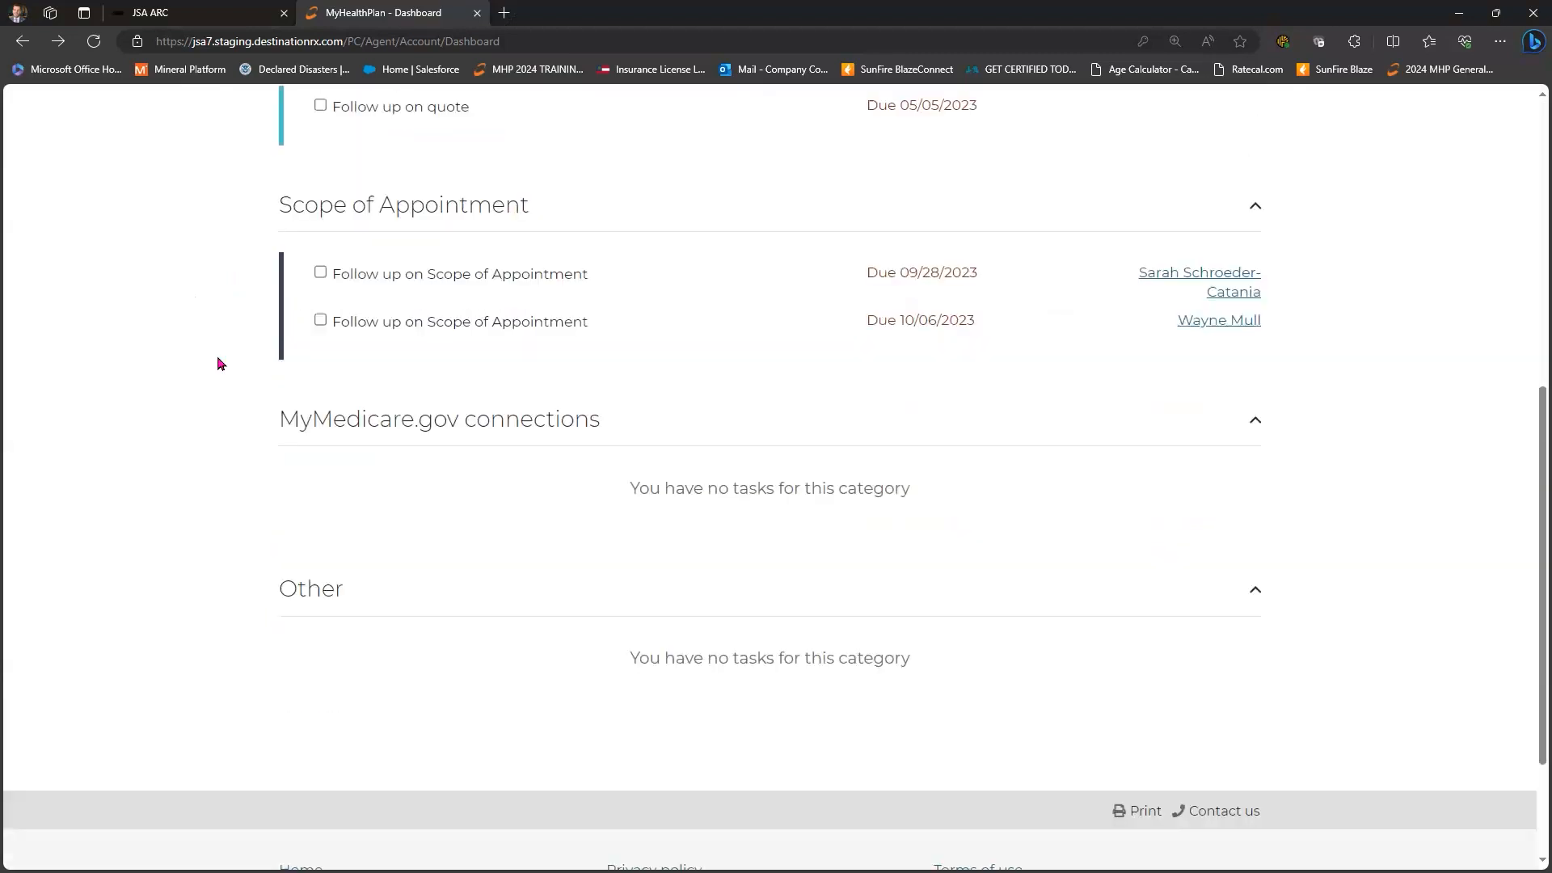
{"action": "left_click", "coordinate": [321, 321]}
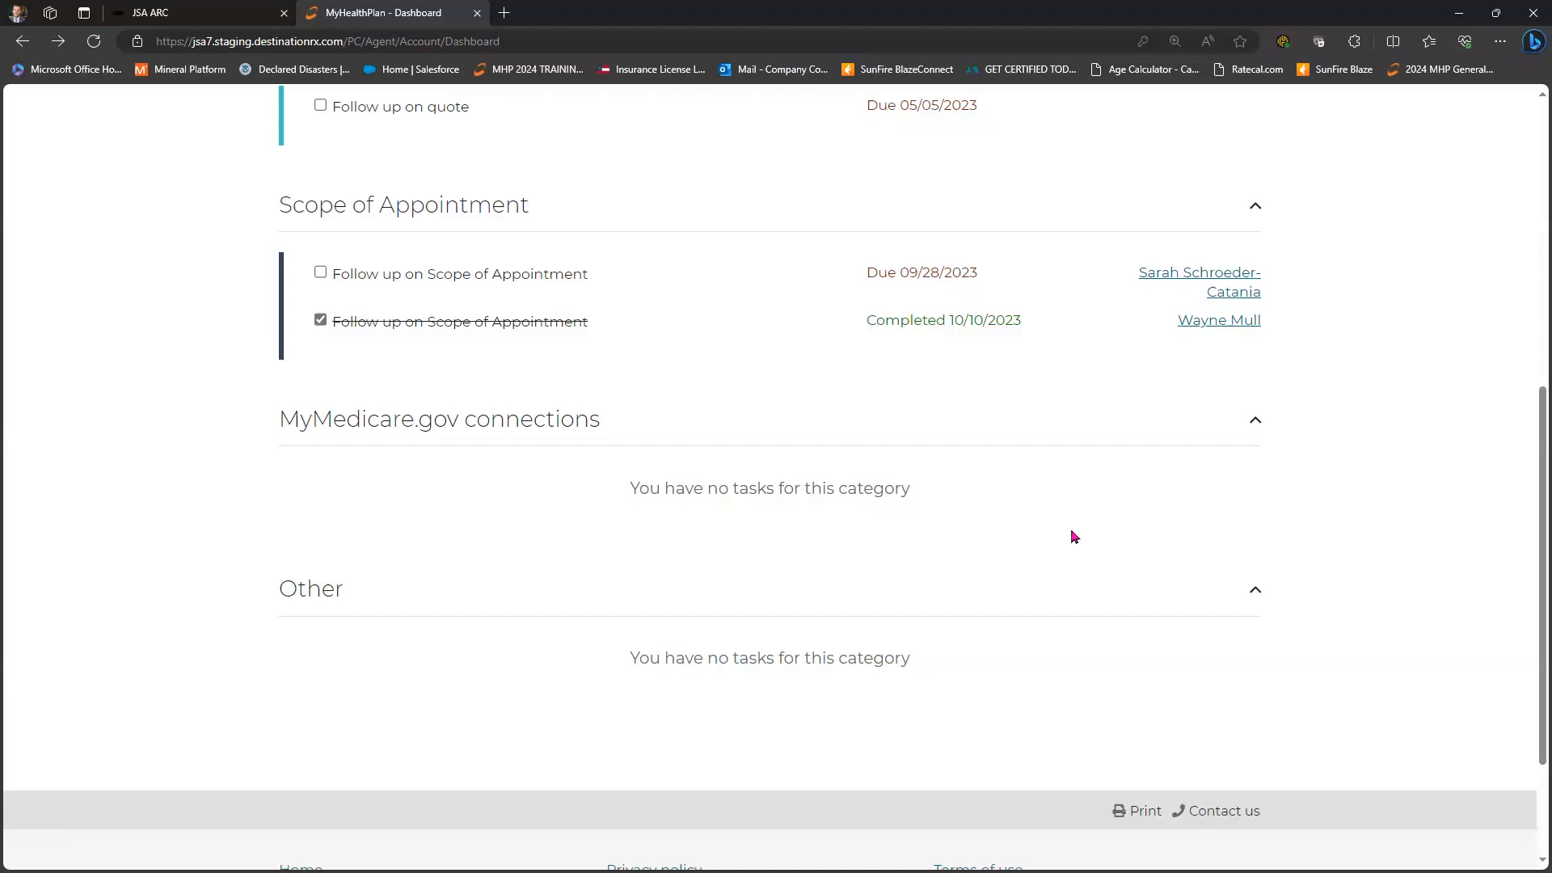
{"action": "scroll", "coordinate": [331, 523], "scroll_direction": "down", "scroll_amount": 1}
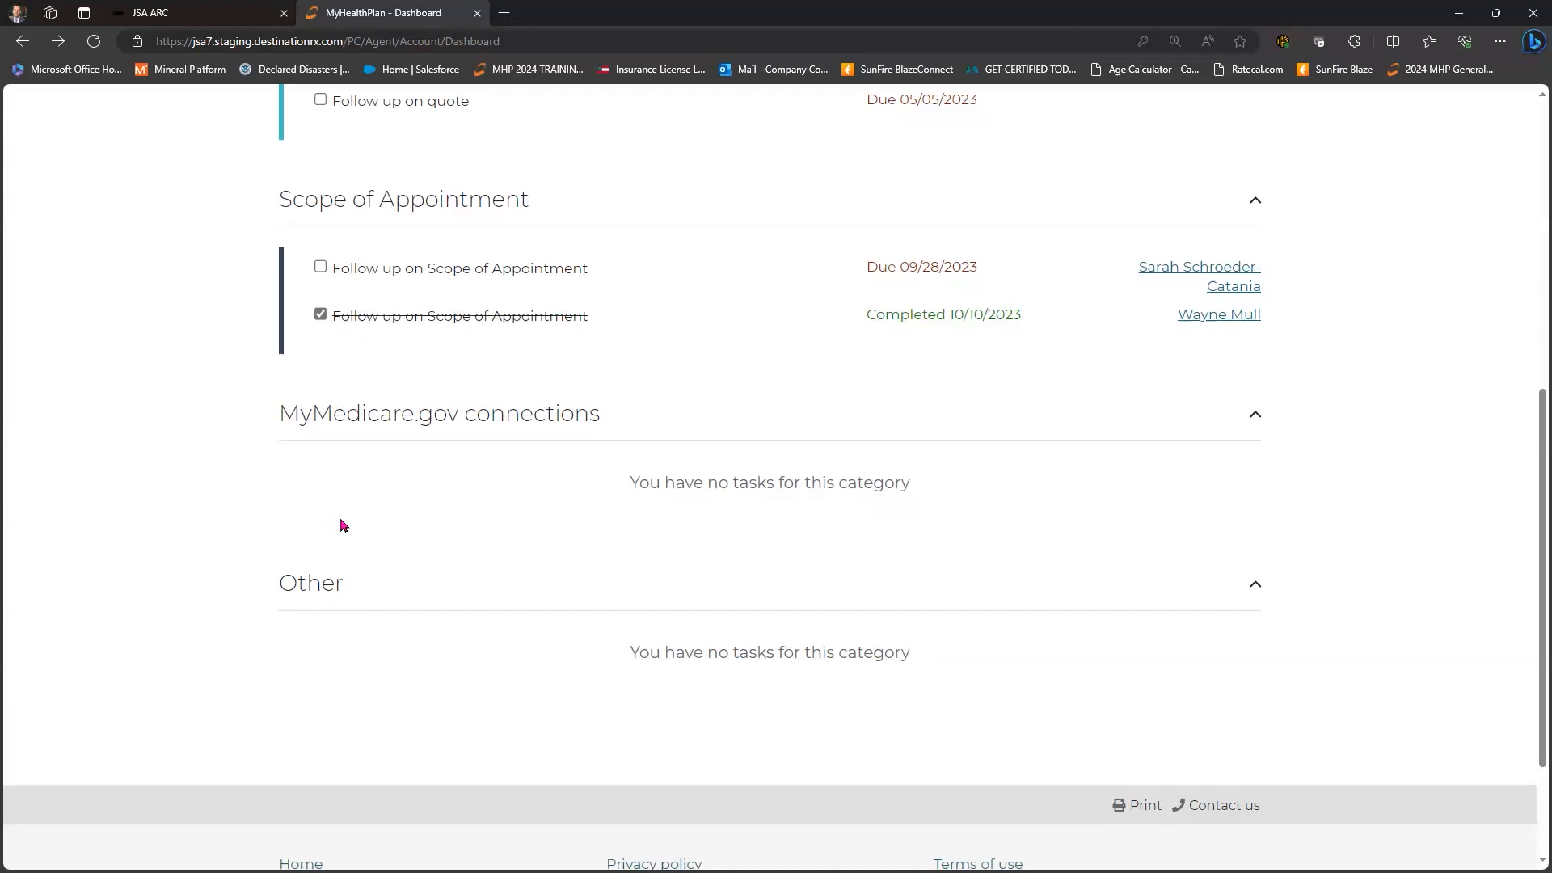
{"action": "scroll", "coordinate": [1163, 545], "scroll_direction": "down", "scroll_amount": 2}
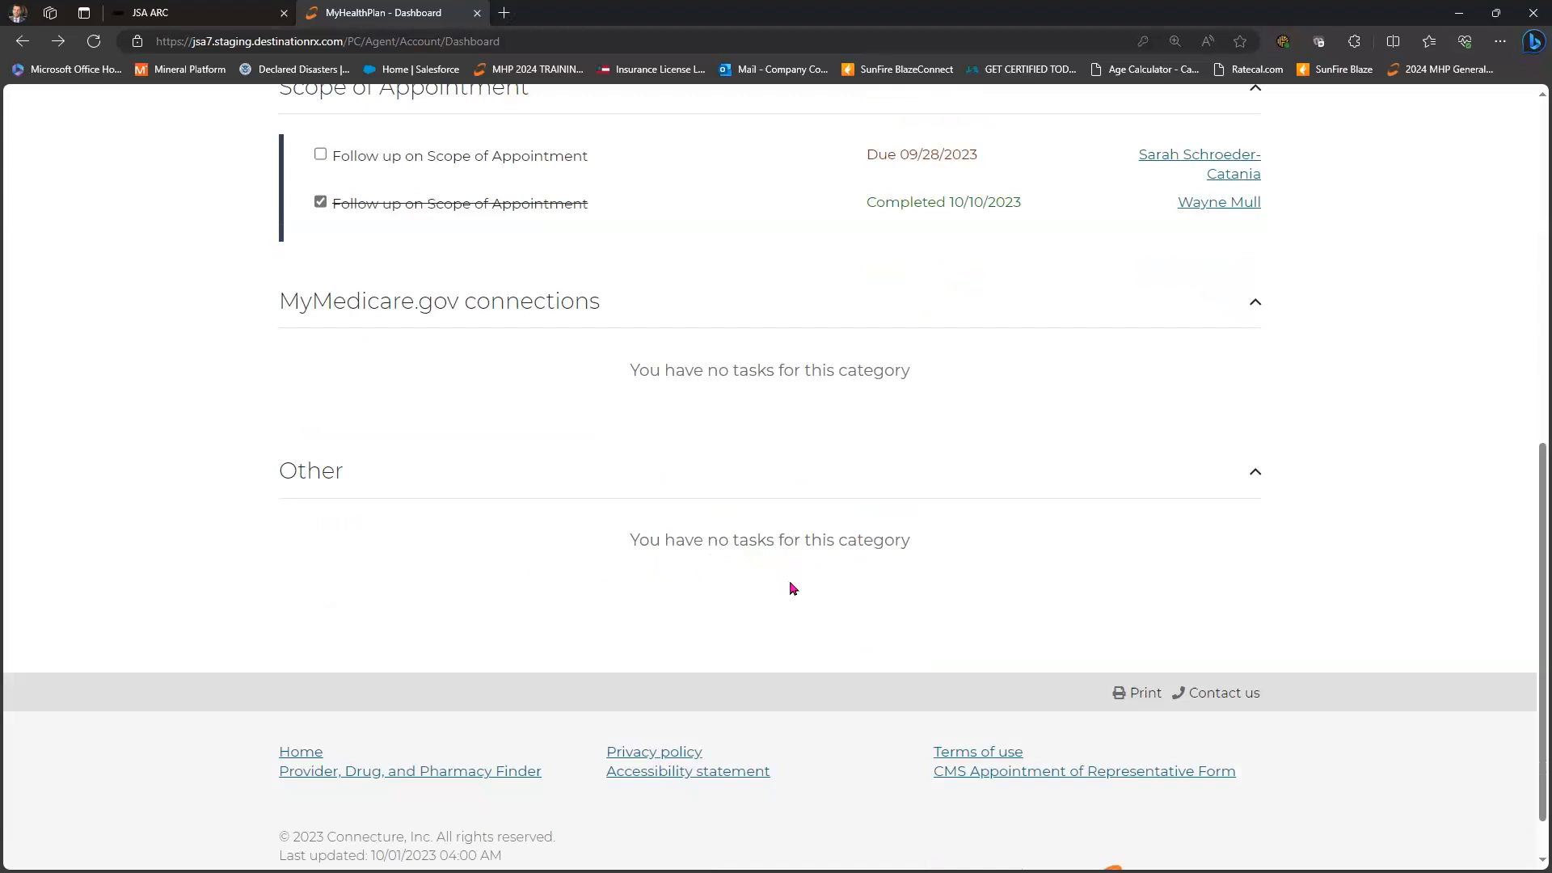
{"action": "scroll", "coordinate": [792, 588], "scroll_direction": "up", "scroll_amount": 9}
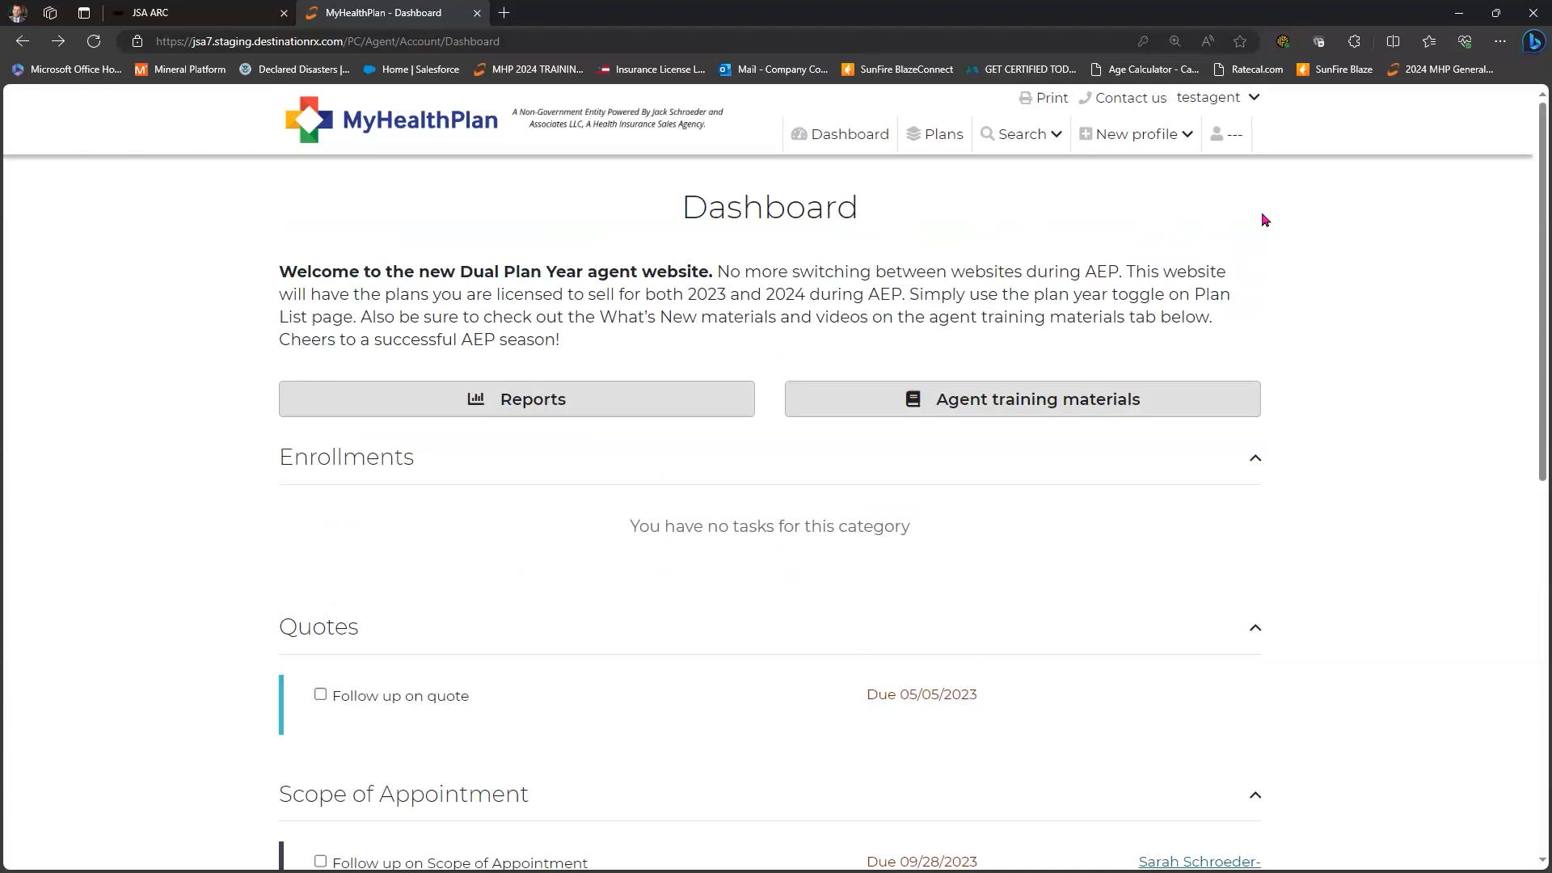
- Open Account overview from the testagent menu and copy the 2024 shopping link
{"action": "left_click", "coordinate": [1255, 98]}
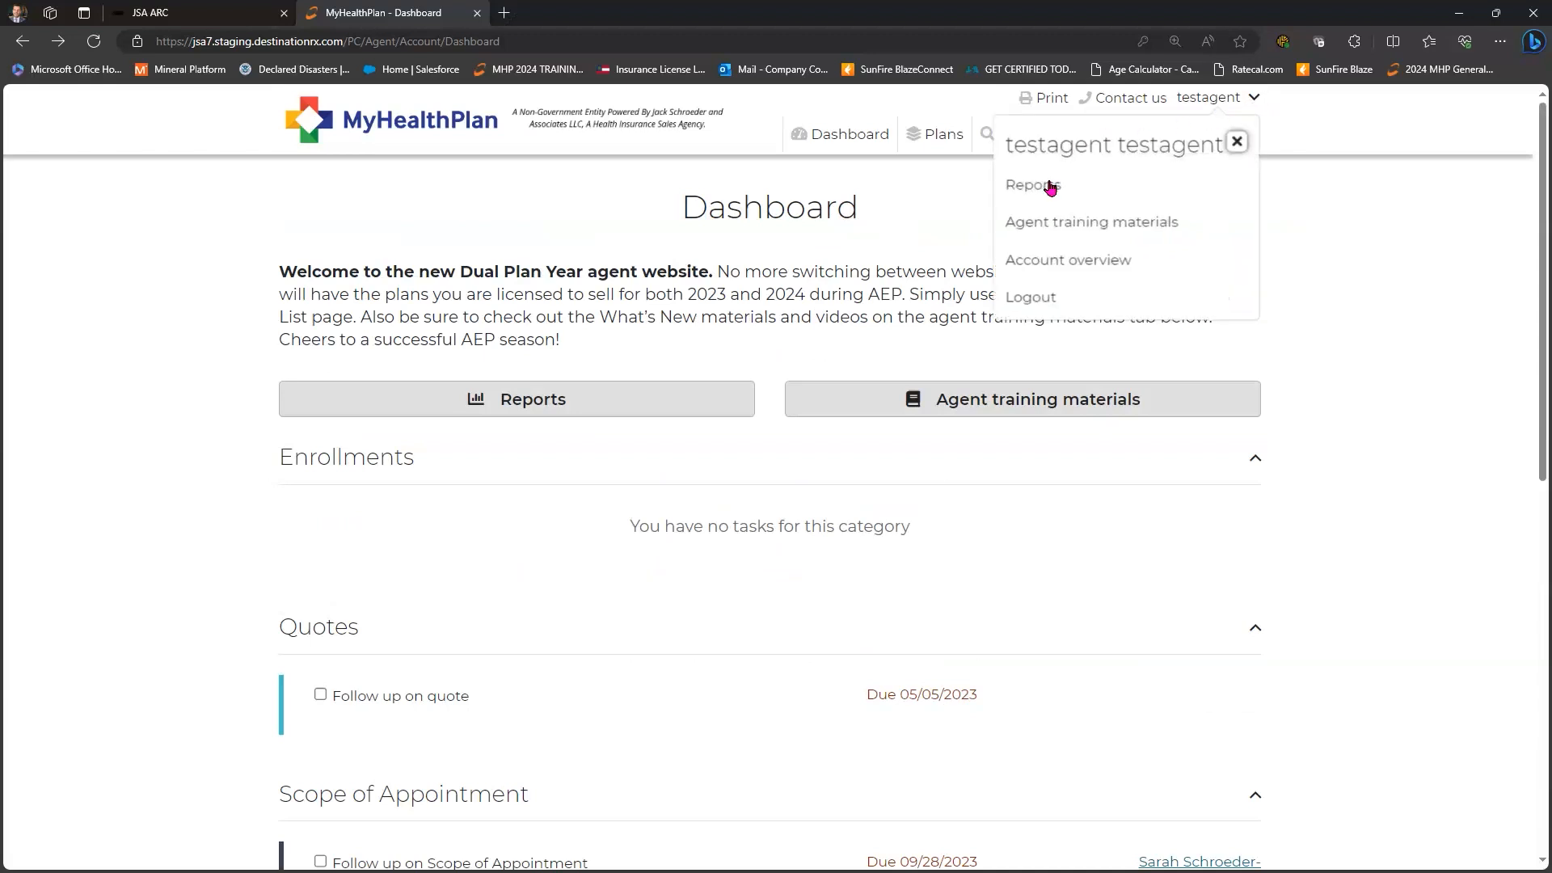
{"action": "left_click", "coordinate": [1093, 257]}
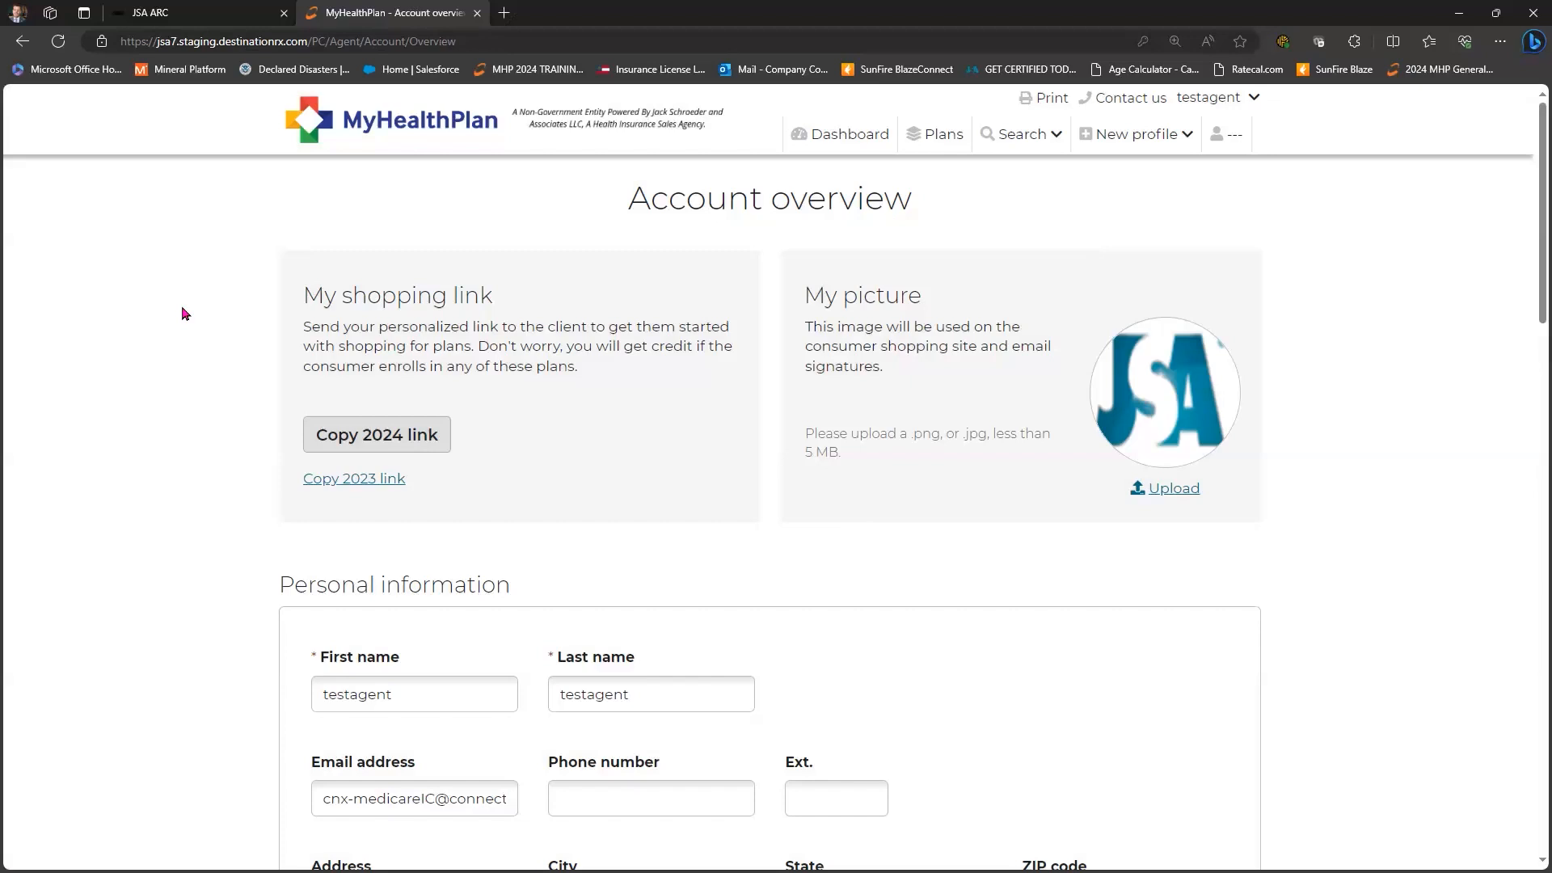
{"action": "scroll", "coordinate": [364, 322], "scroll_direction": "down", "scroll_amount": 1}
{"action": "left_click", "coordinate": [365, 322]}
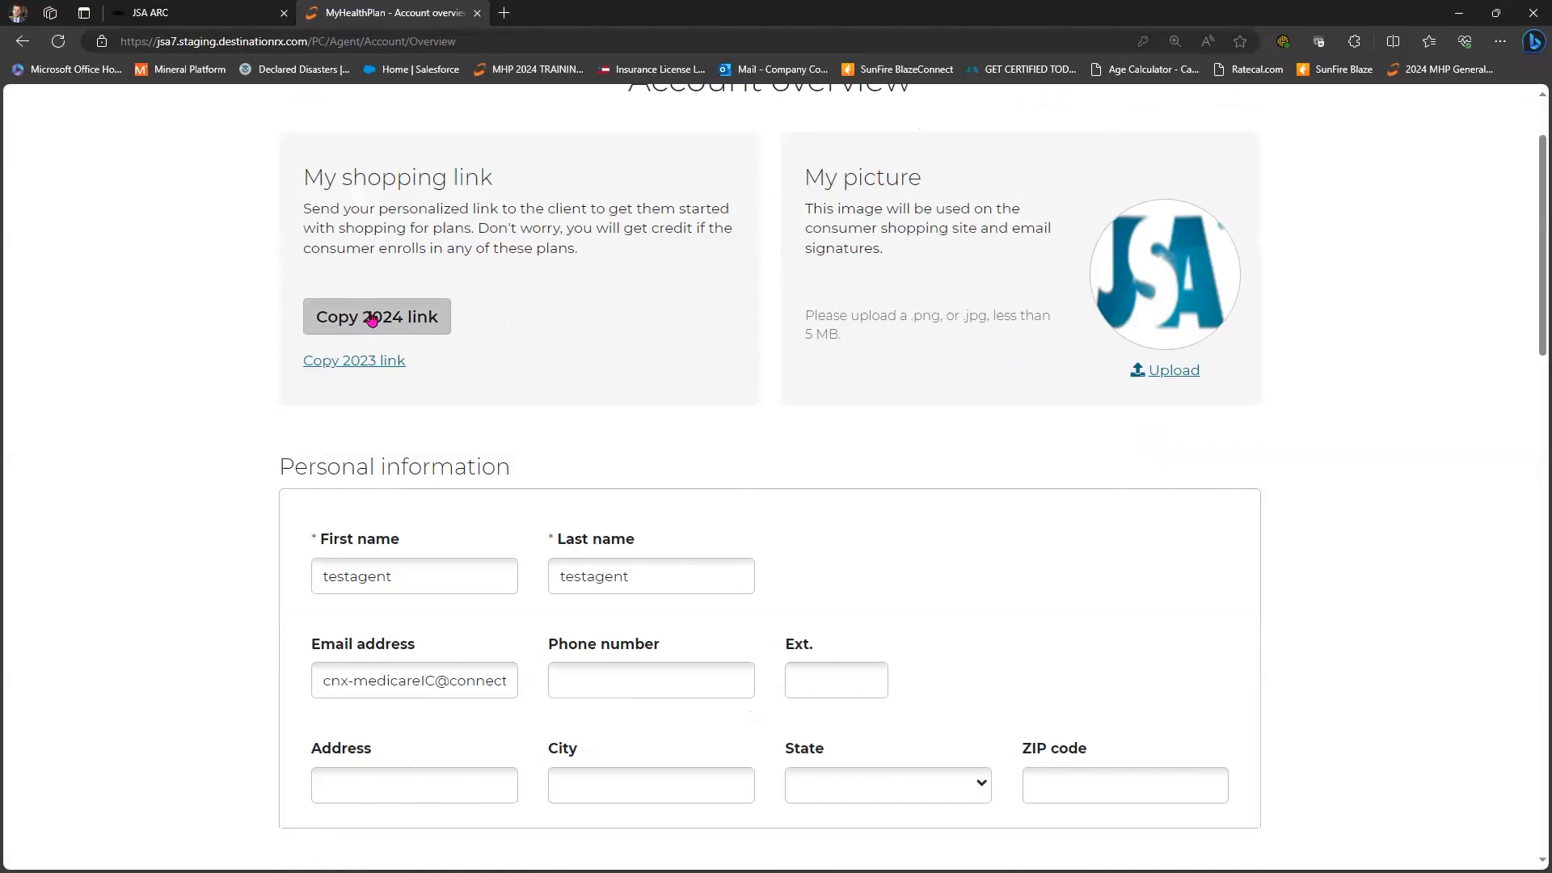
{"action": "left_click", "coordinate": [366, 365]}
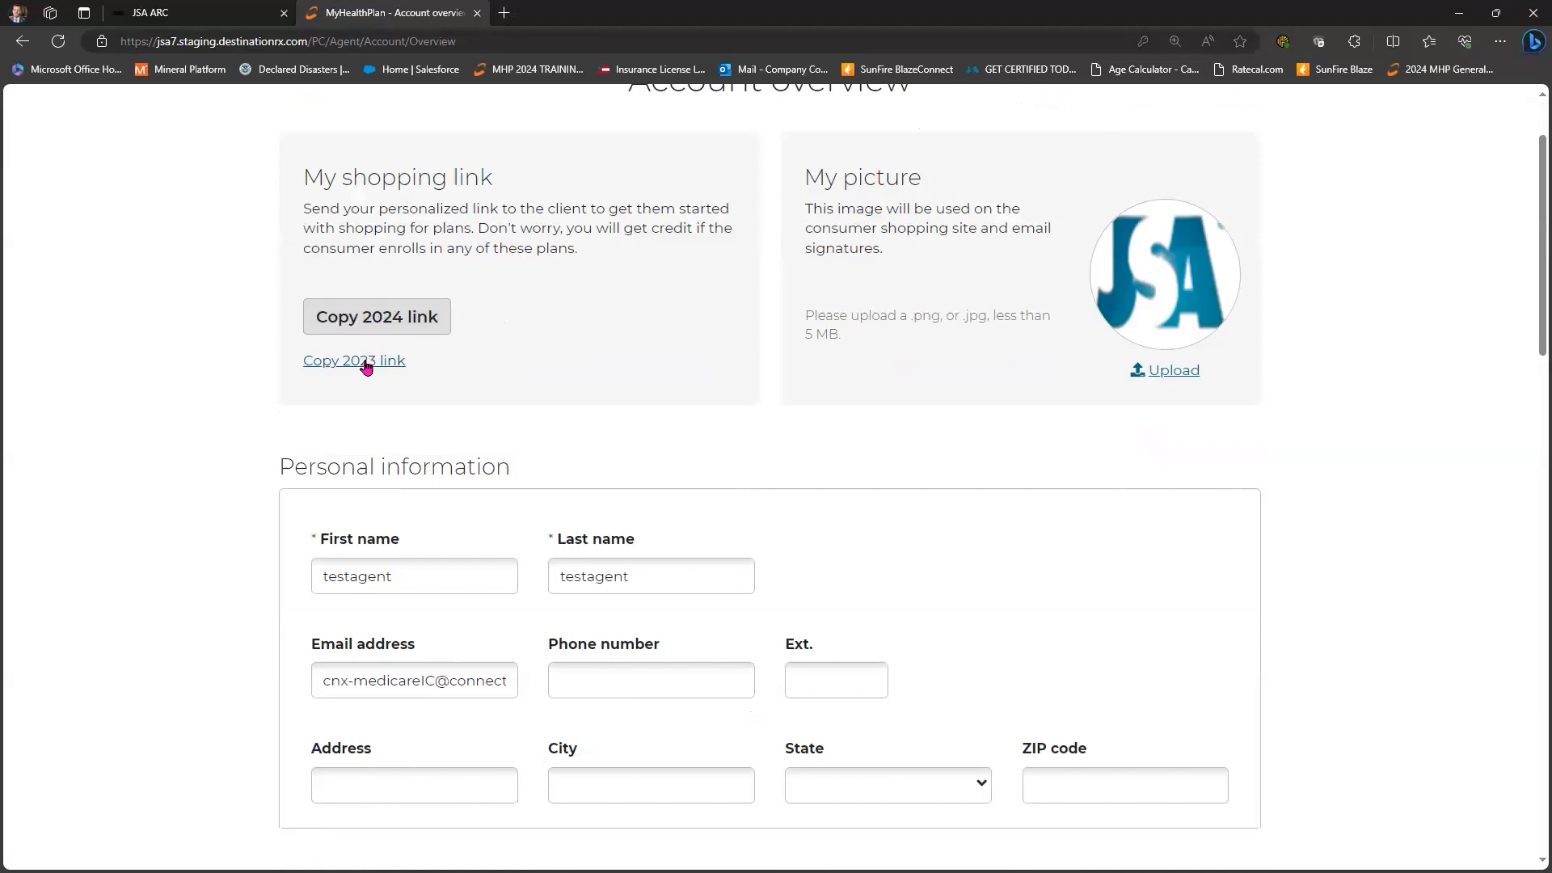
{"action": "left_click", "coordinate": [388, 316]}
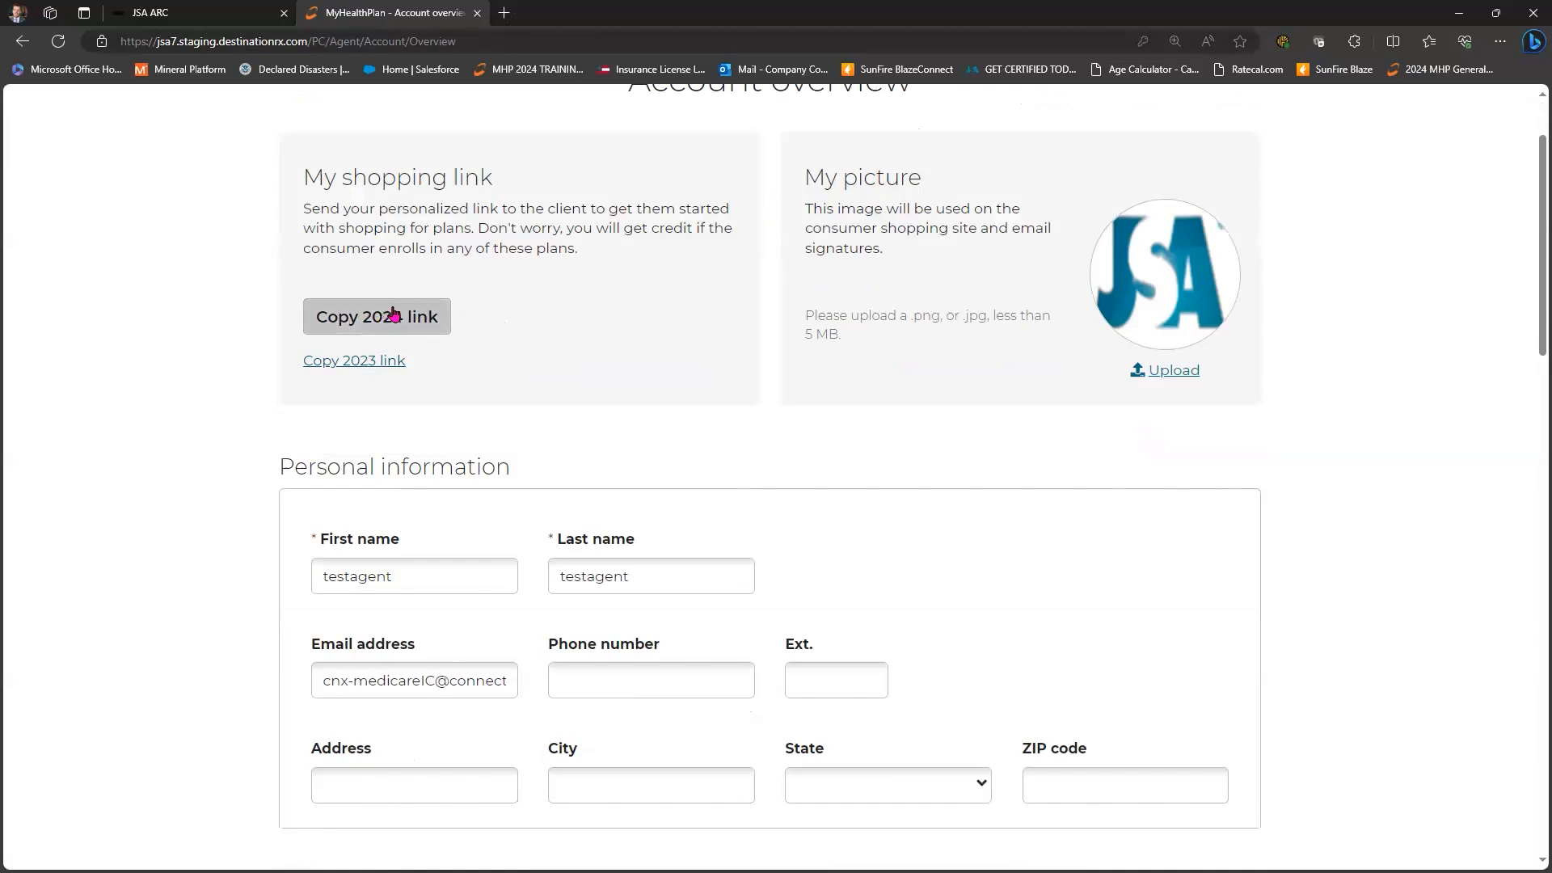
- Load the copied 2024 shopping link in a new tab and check the assigned agent's details
{"action": "key", "text": "Return"}
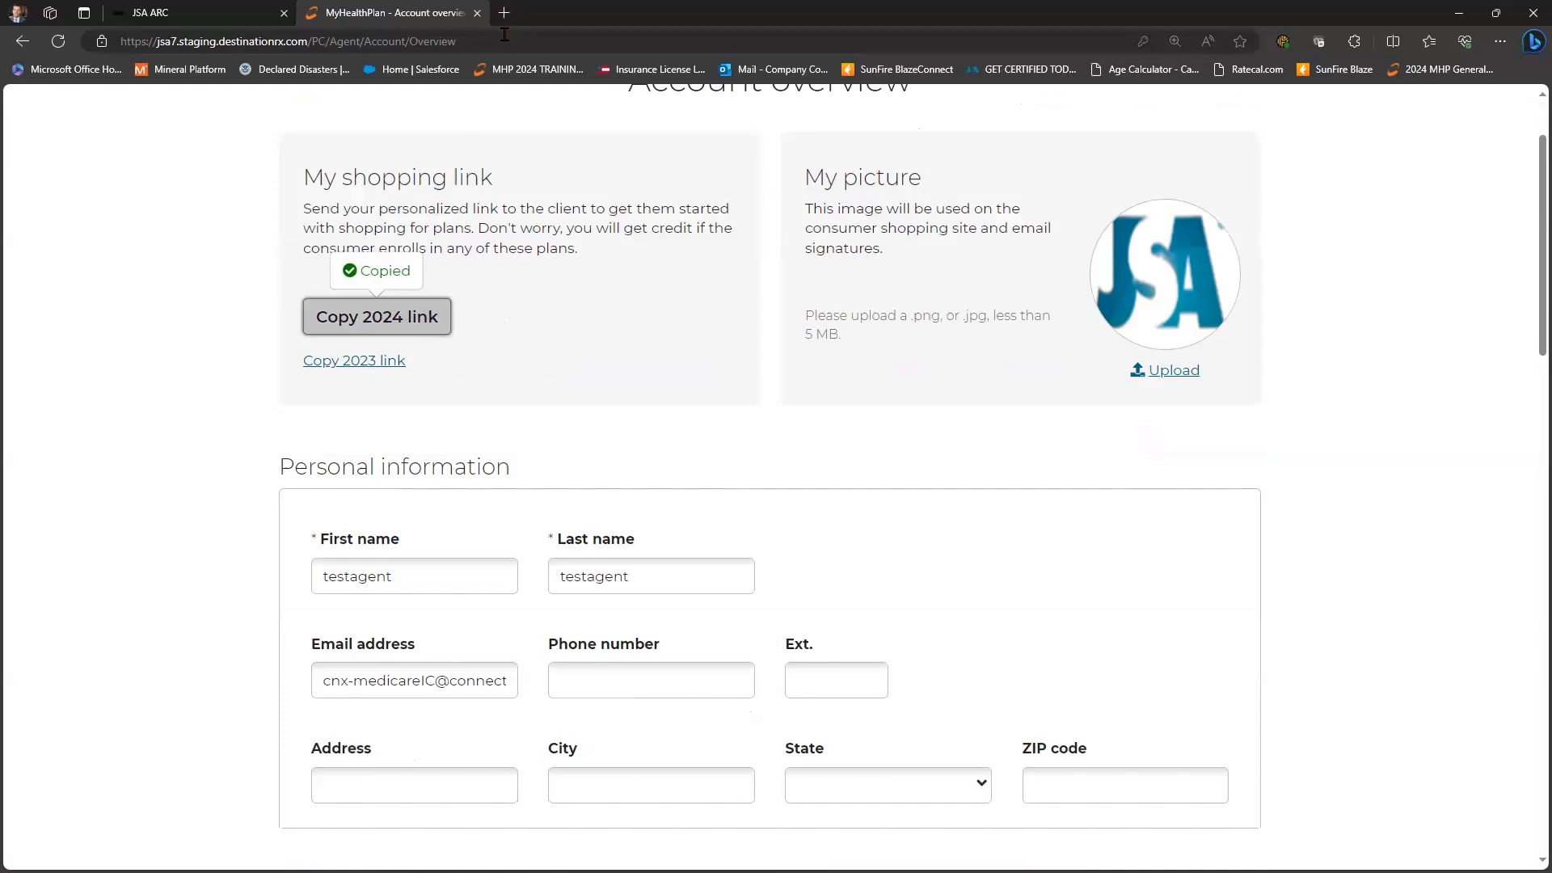
{"action": "key", "text": "ctrl+t"}
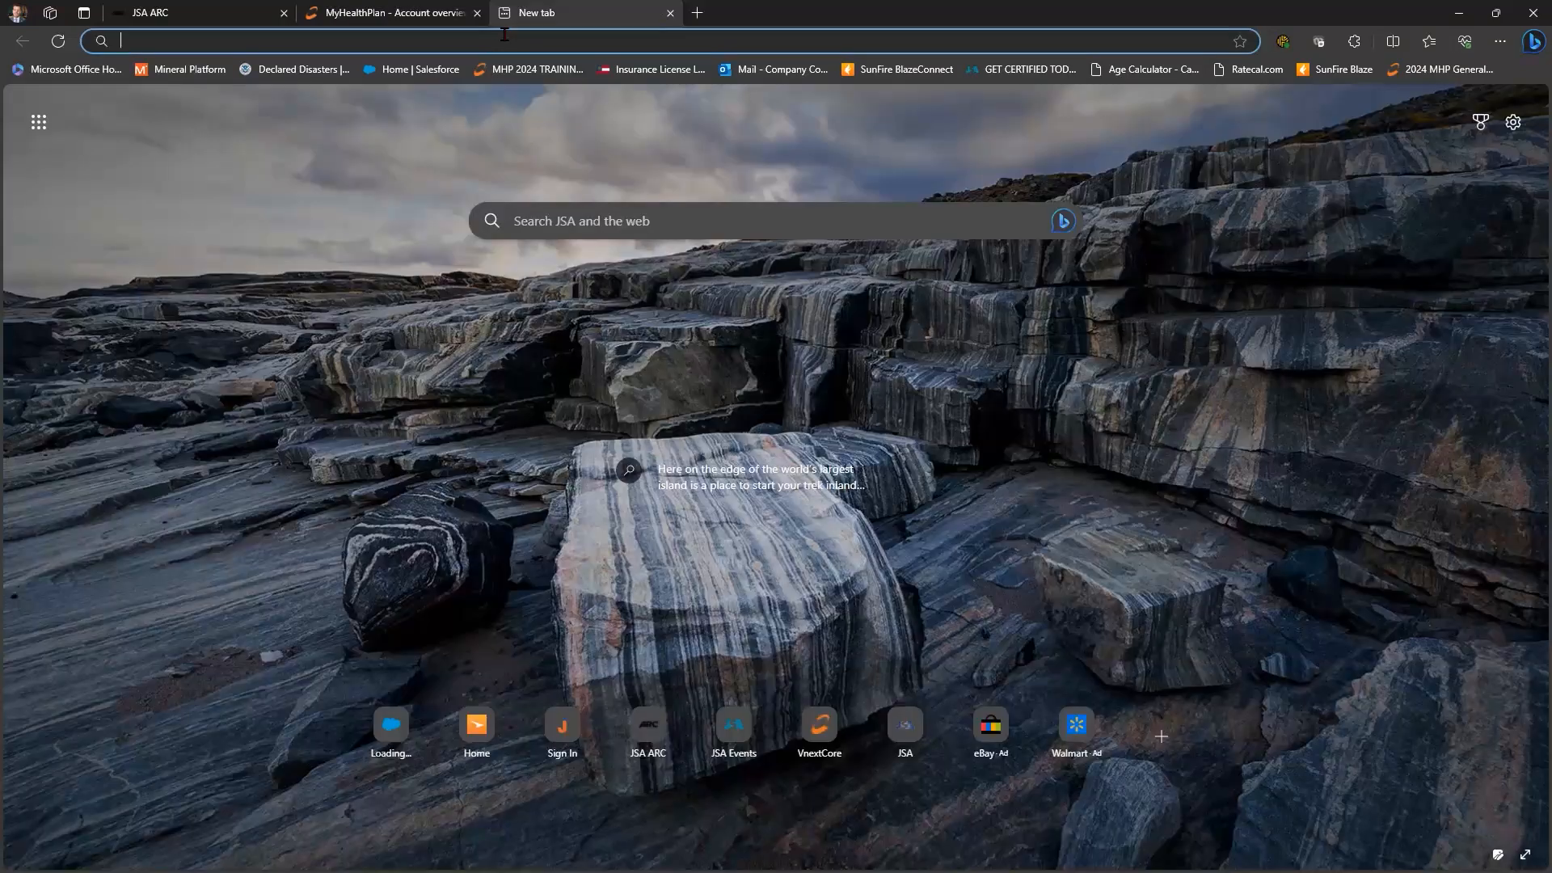
{"action": "key", "text": "ctrl+v"}
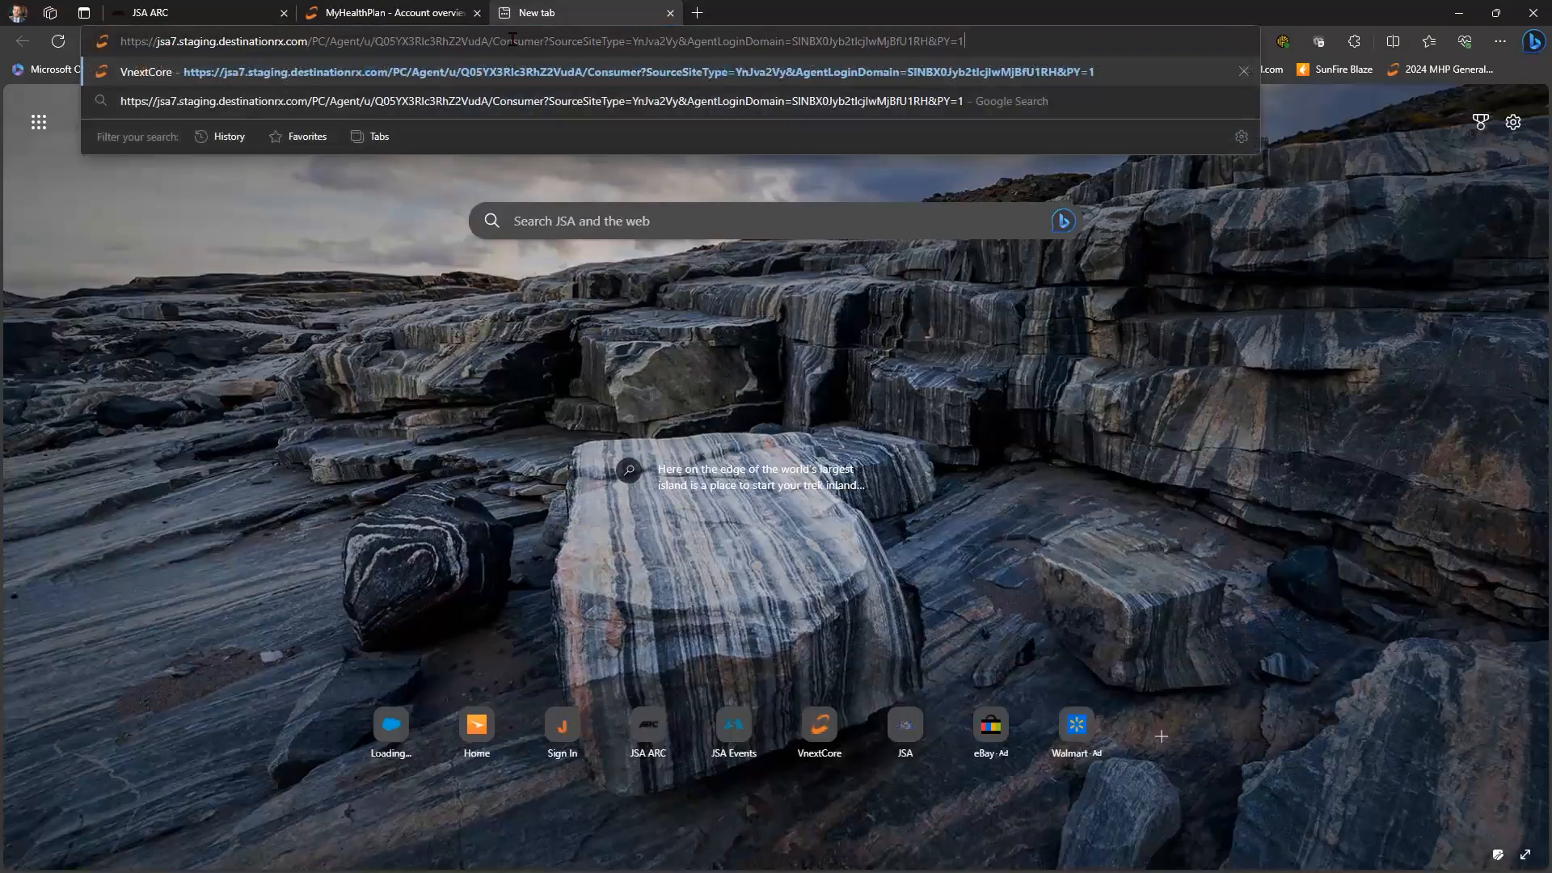
{"action": "key", "text": "Return"}
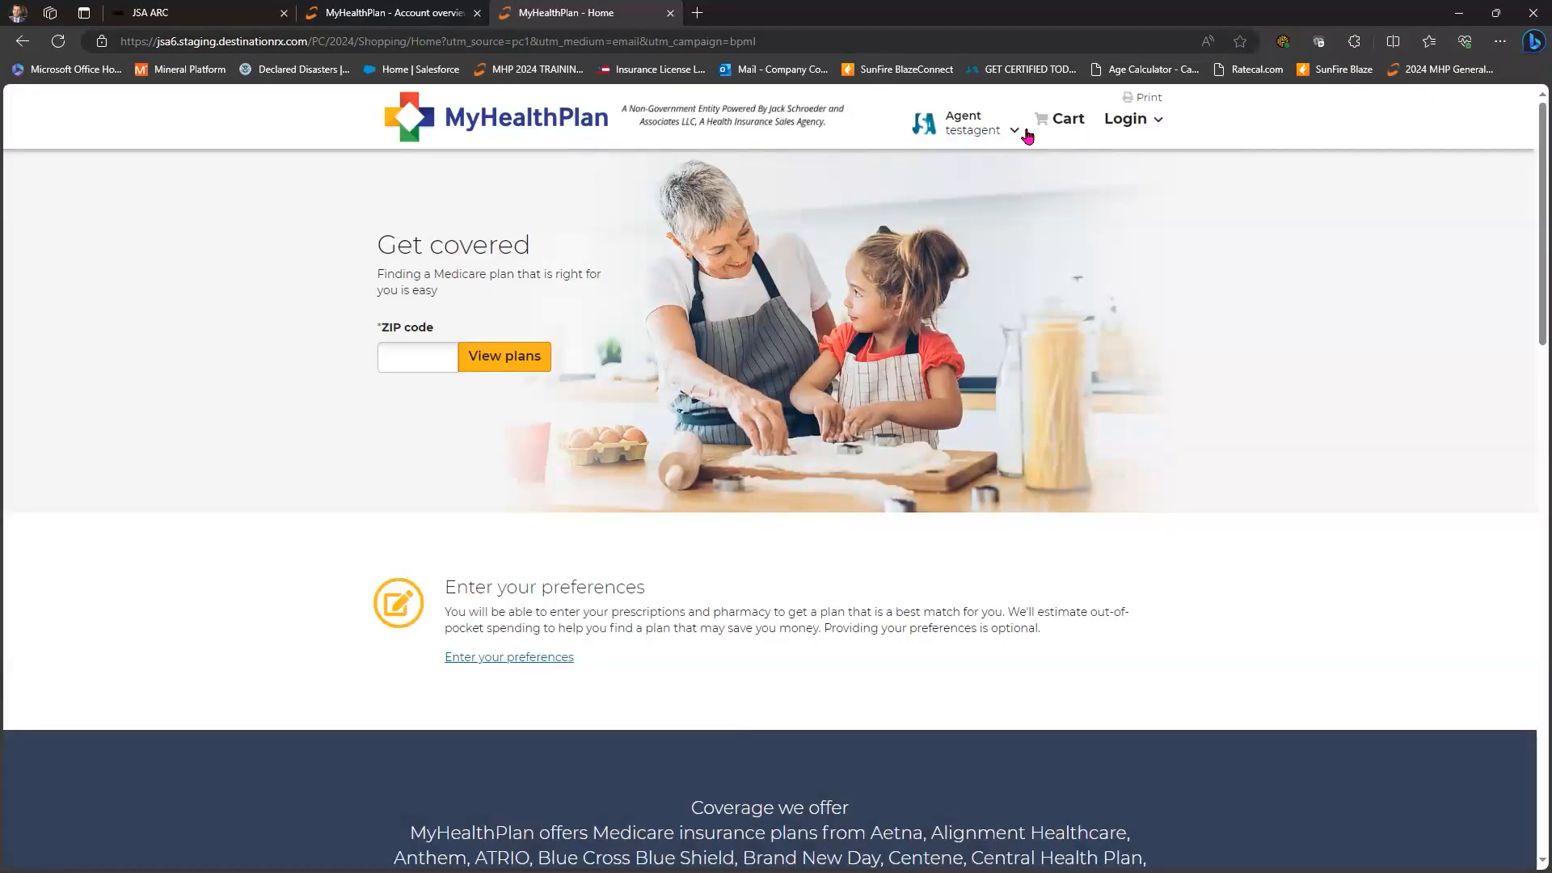
{"action": "left_click", "coordinate": [1014, 133]}
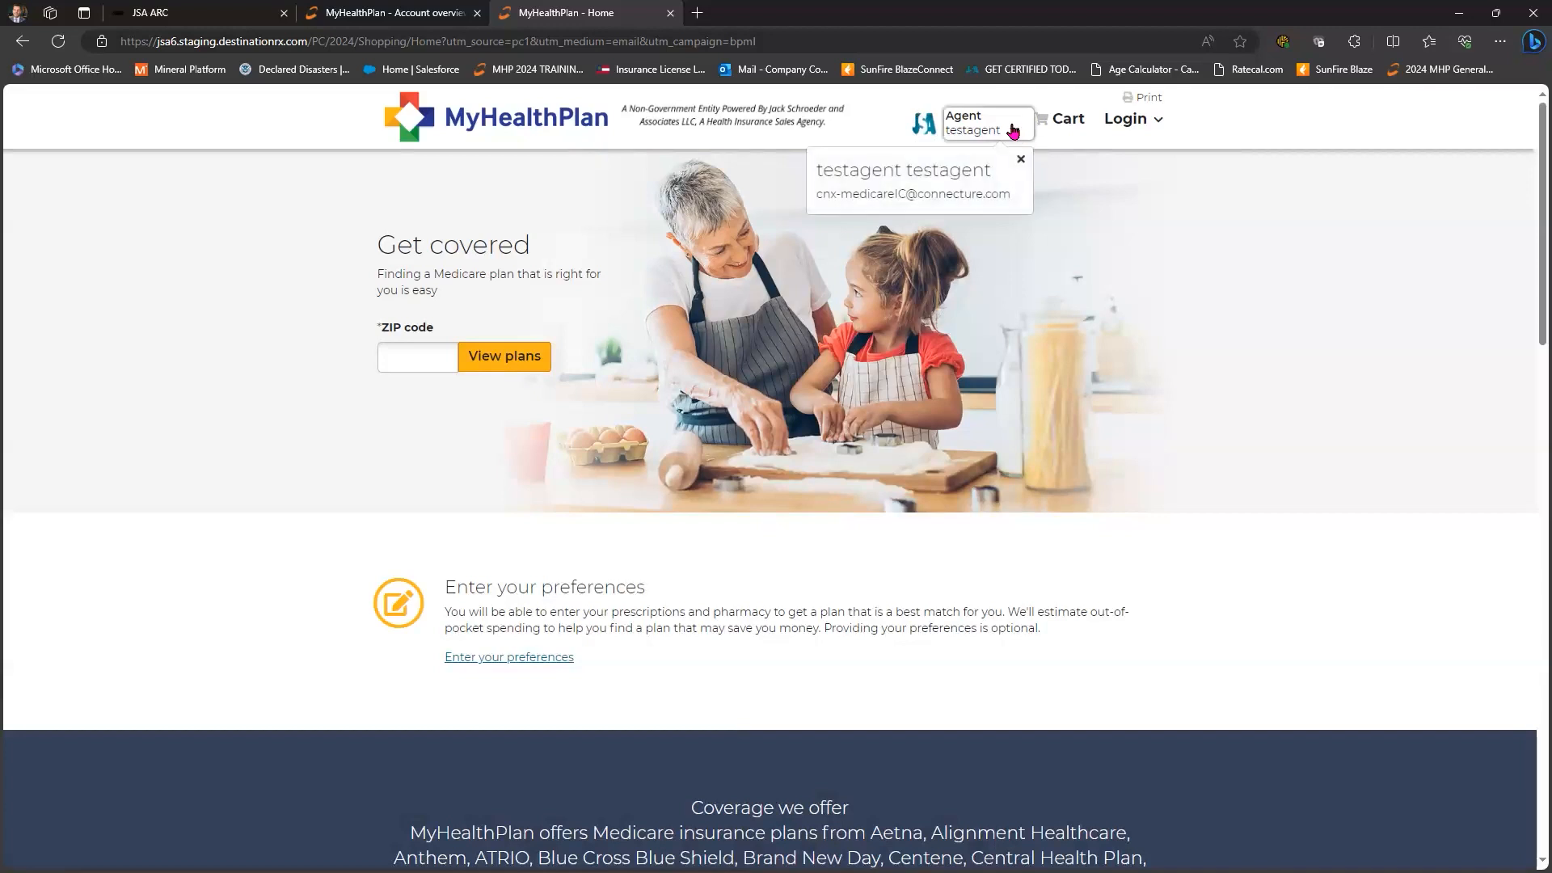
{"action": "left_click", "coordinate": [412, 349]}
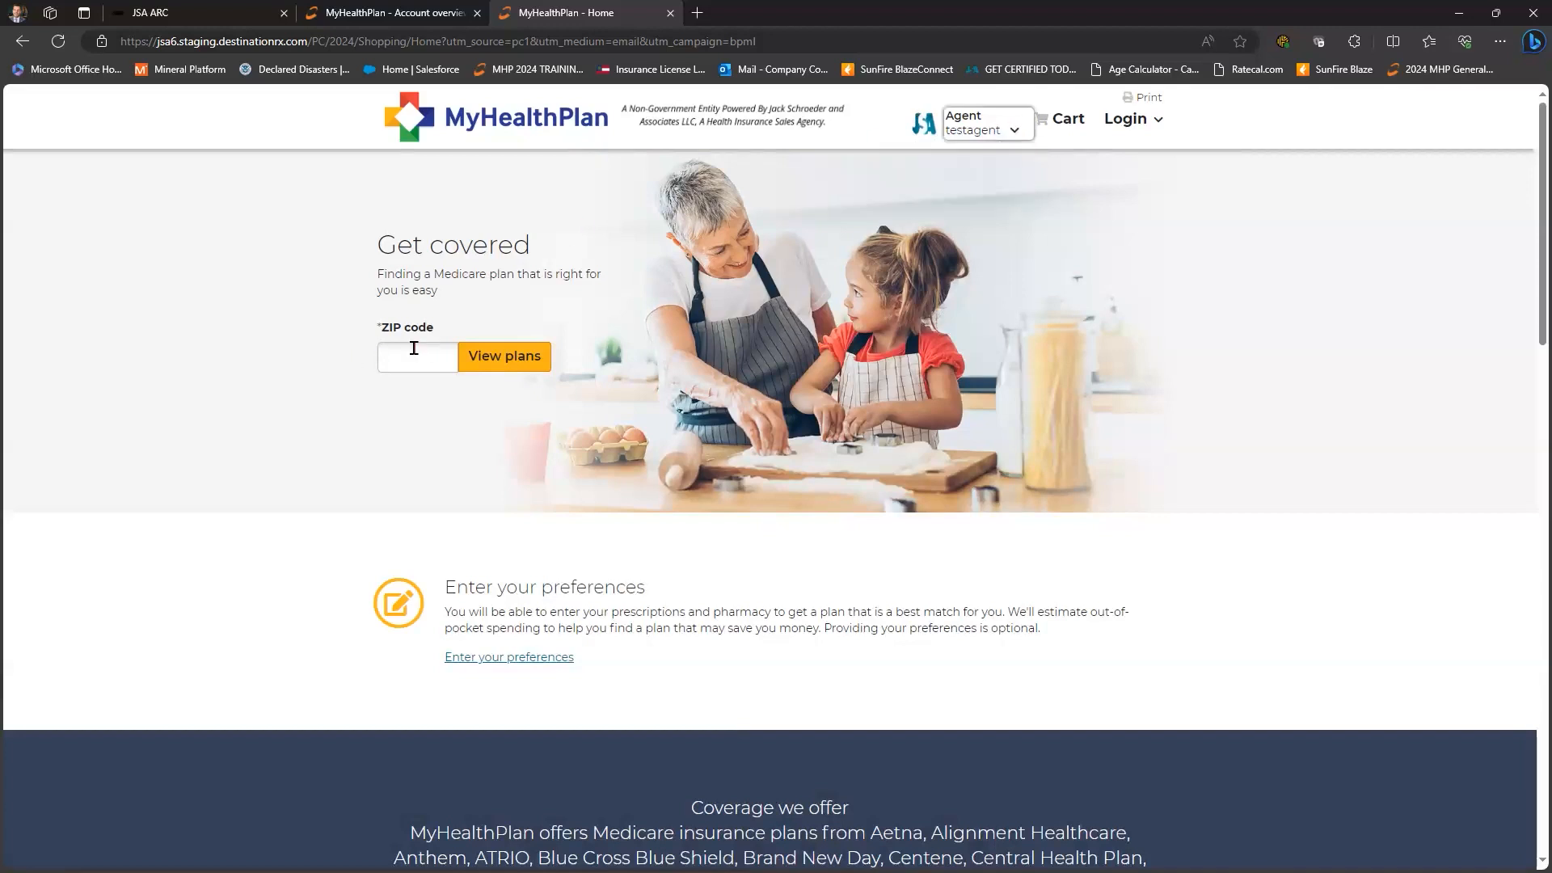
{"action": "left_click", "coordinate": [411, 349]}
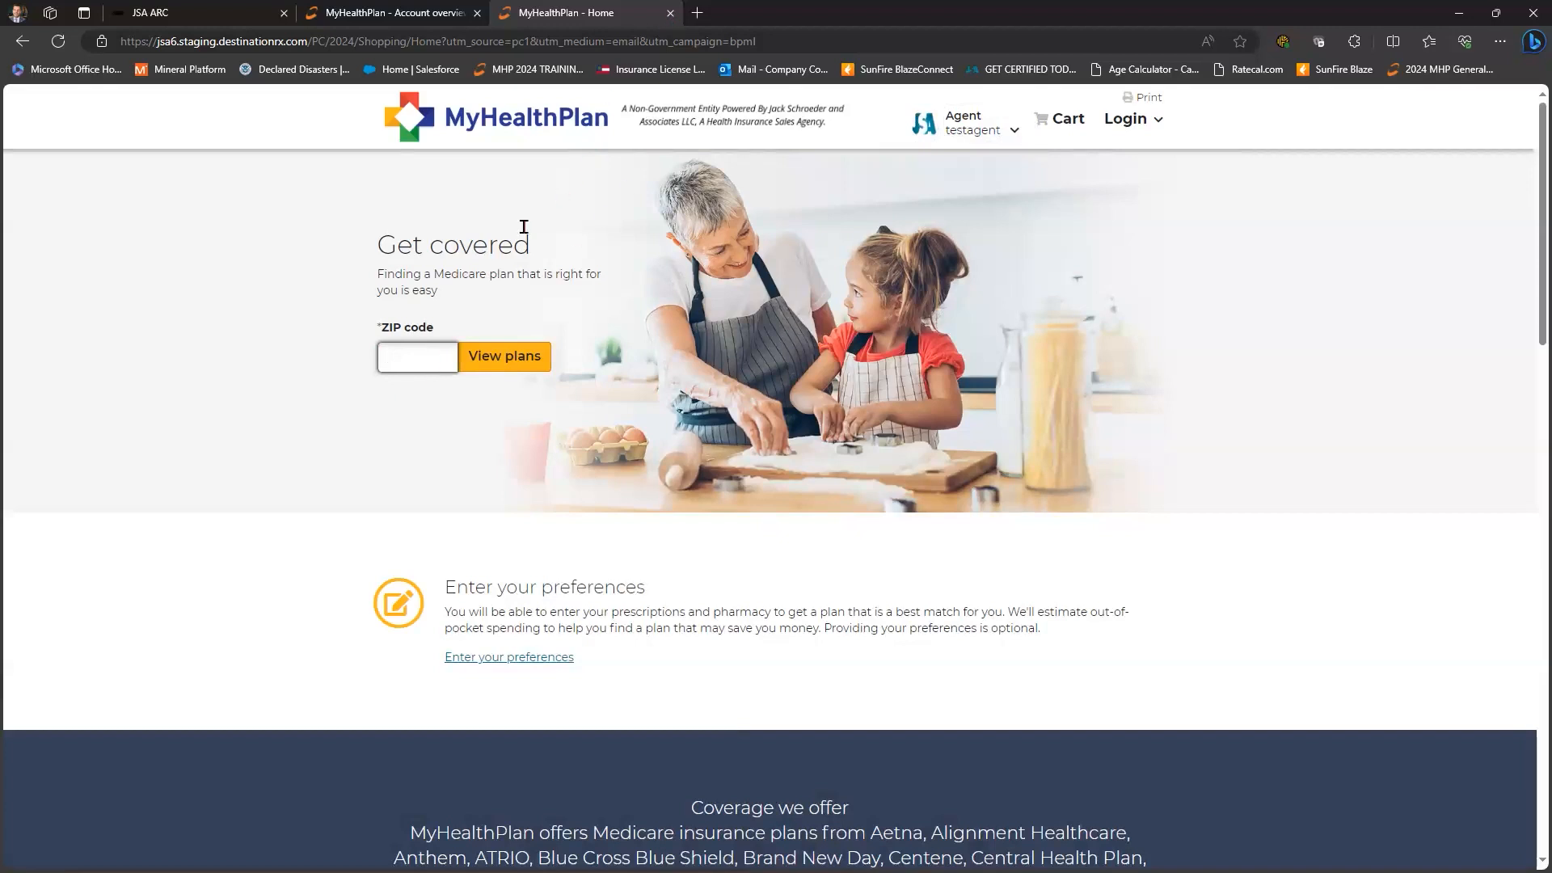
- Close the consumer page, reload the 2024 link in a fresh tab, then close it
{"action": "key", "text": "ctrl+w"}
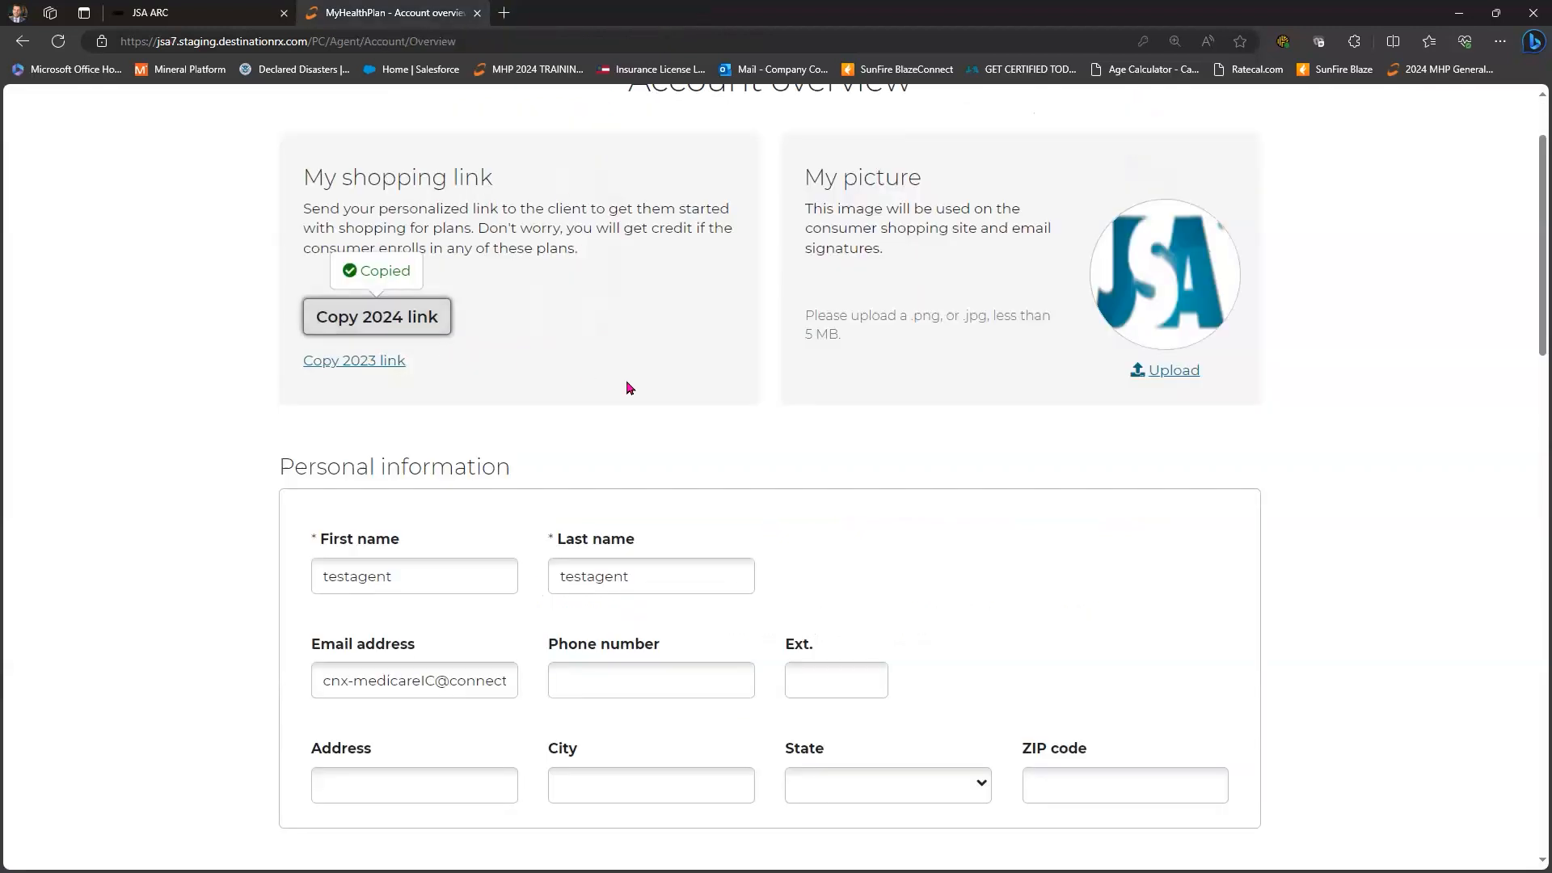
{"action": "left_click", "coordinate": [504, 13]}
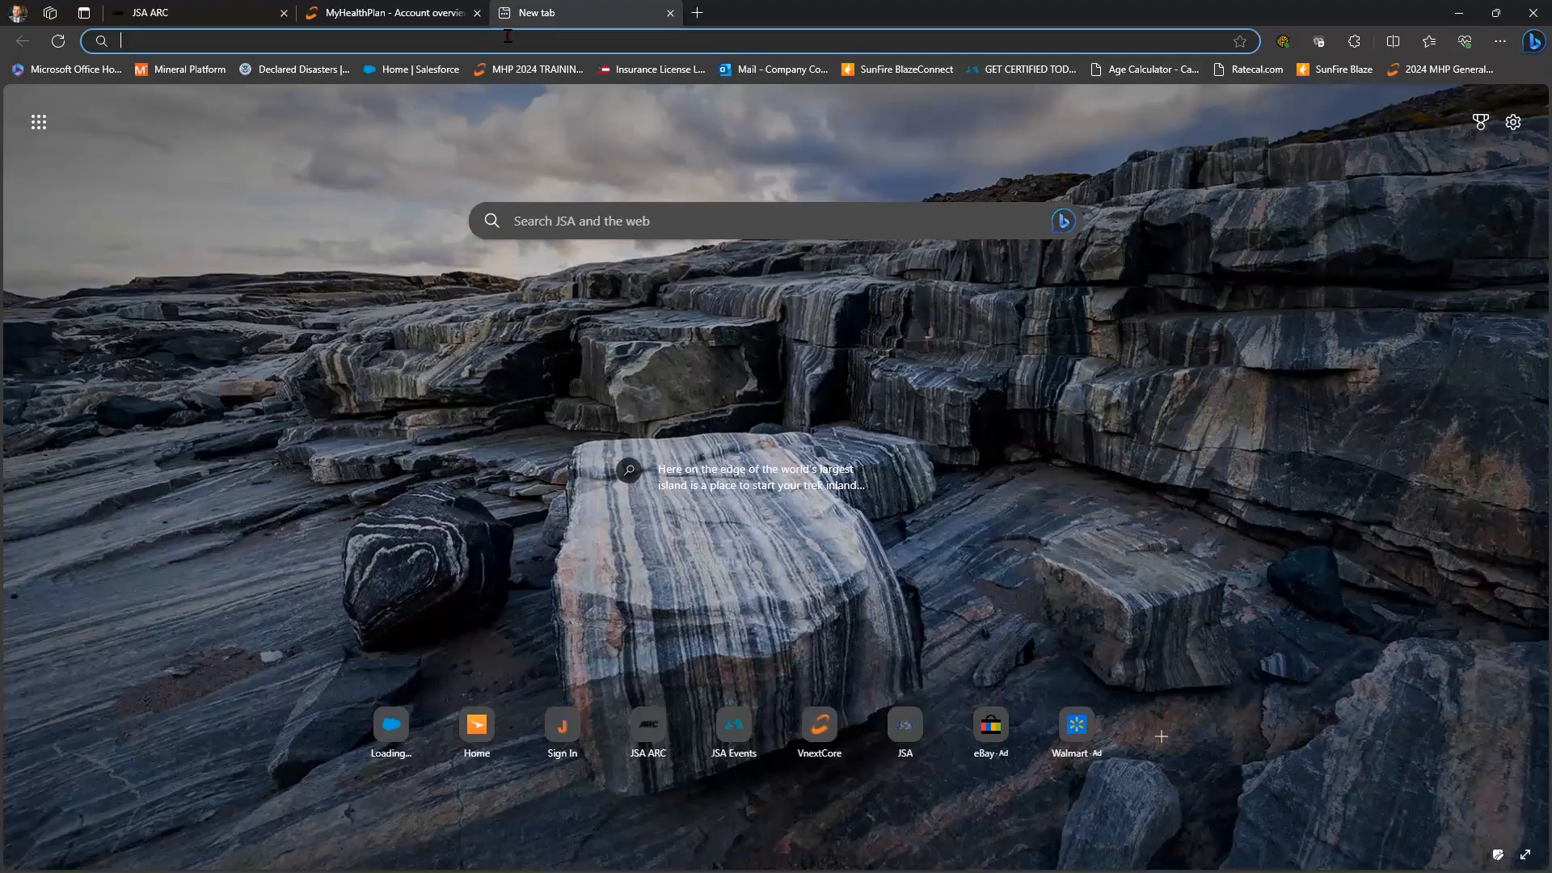
{"action": "key", "text": "ctrl+v"}
{"action": "key", "text": "Return"}
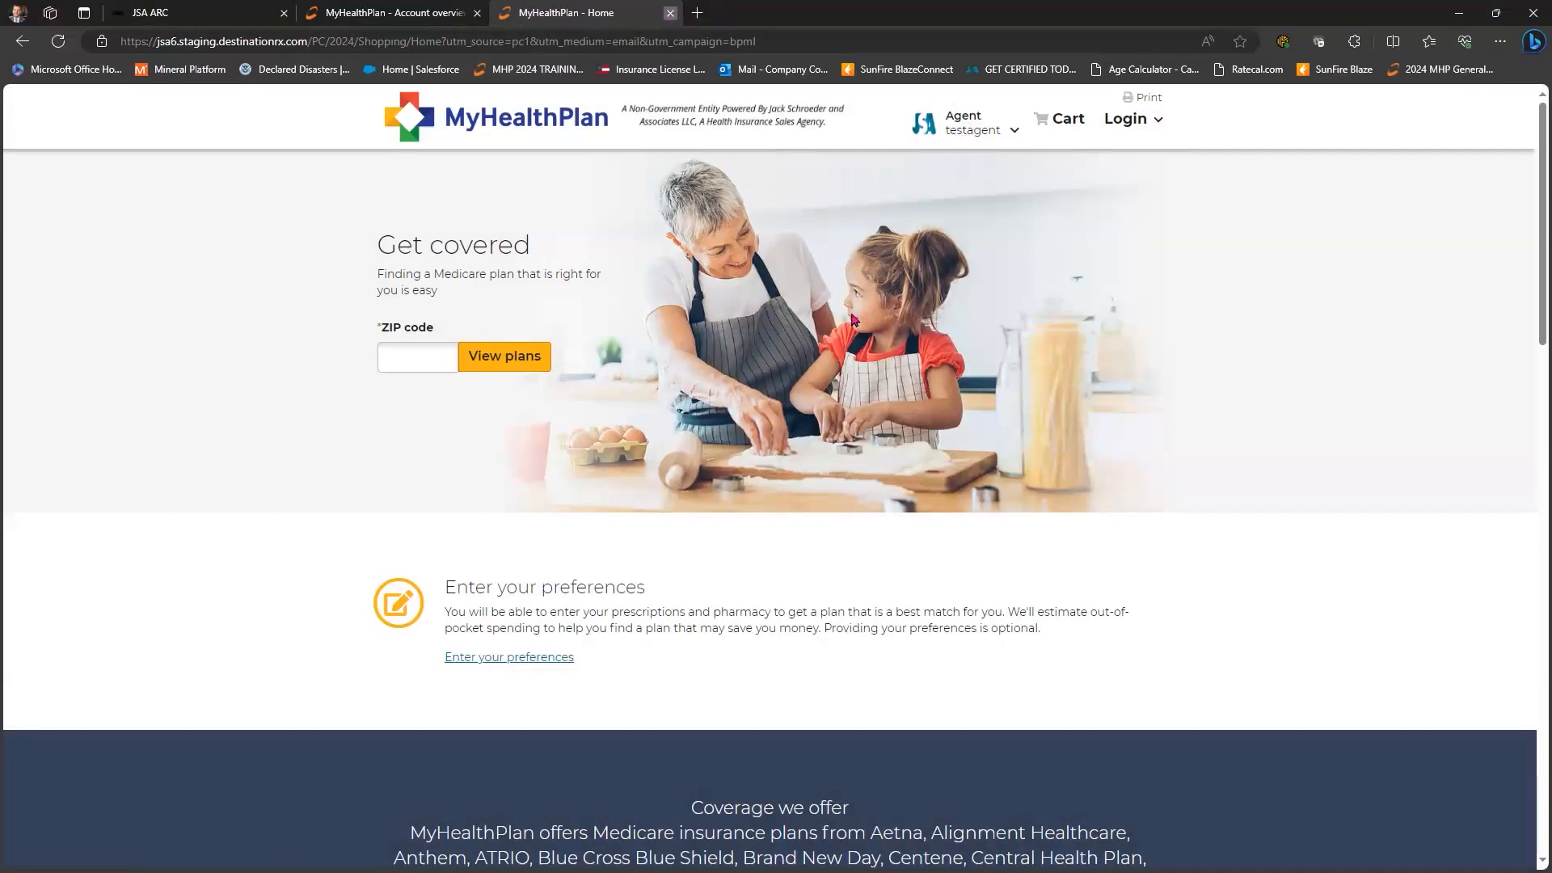
{"action": "left_click", "coordinate": [670, 13]}
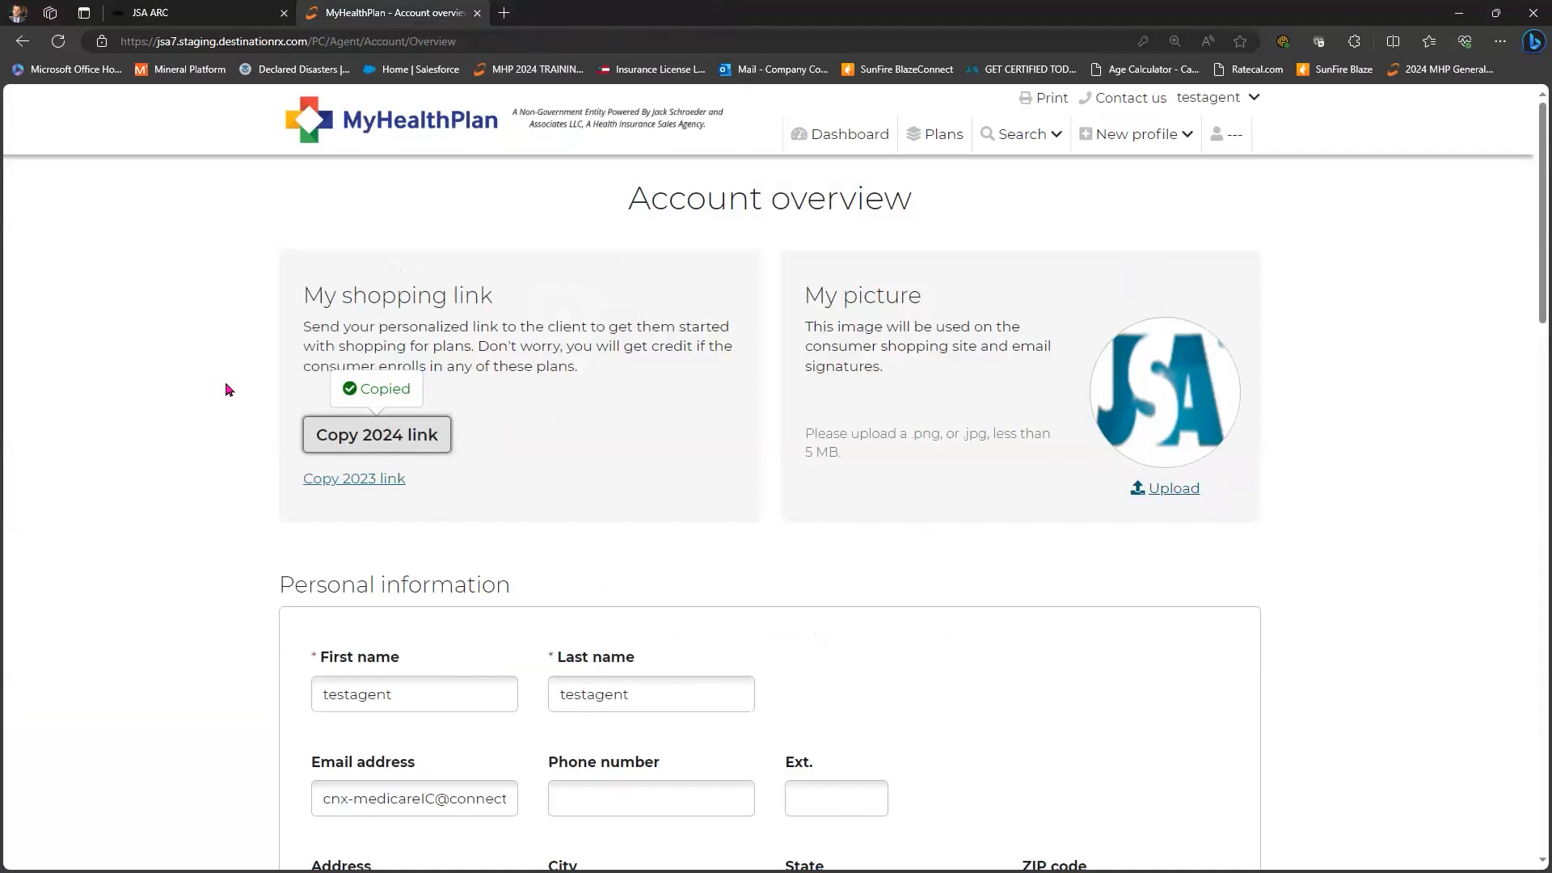
- Scroll through the Account overview page's shopping links and personal information
{"action": "scroll", "coordinate": [246, 345], "scroll_direction": "down", "scroll_amount": 4}
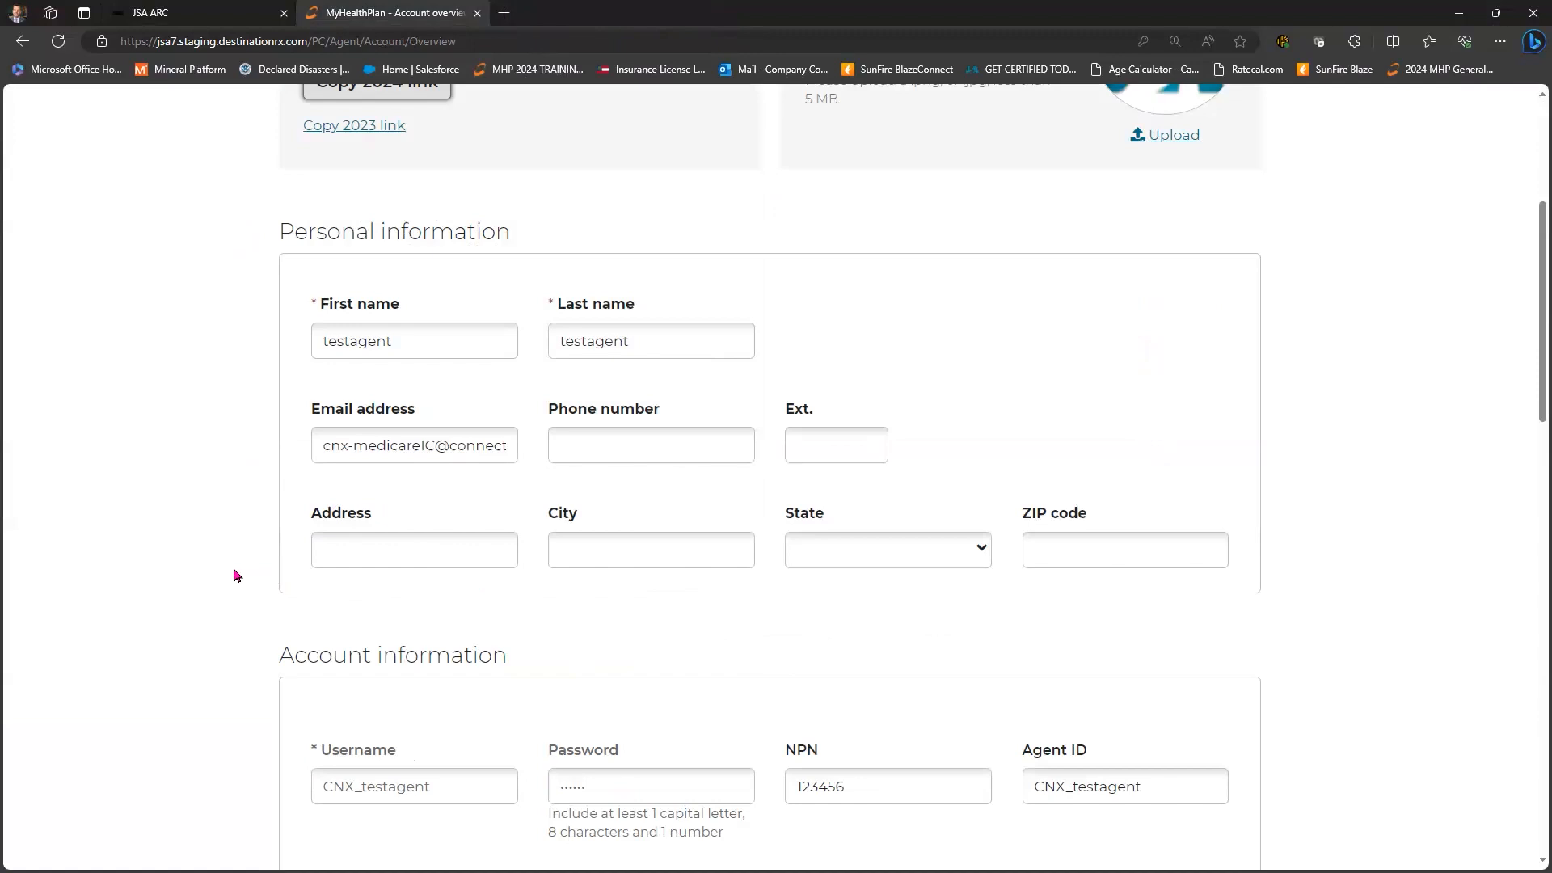
{"action": "scroll", "coordinate": [233, 578], "scroll_direction": "down", "scroll_amount": 1}
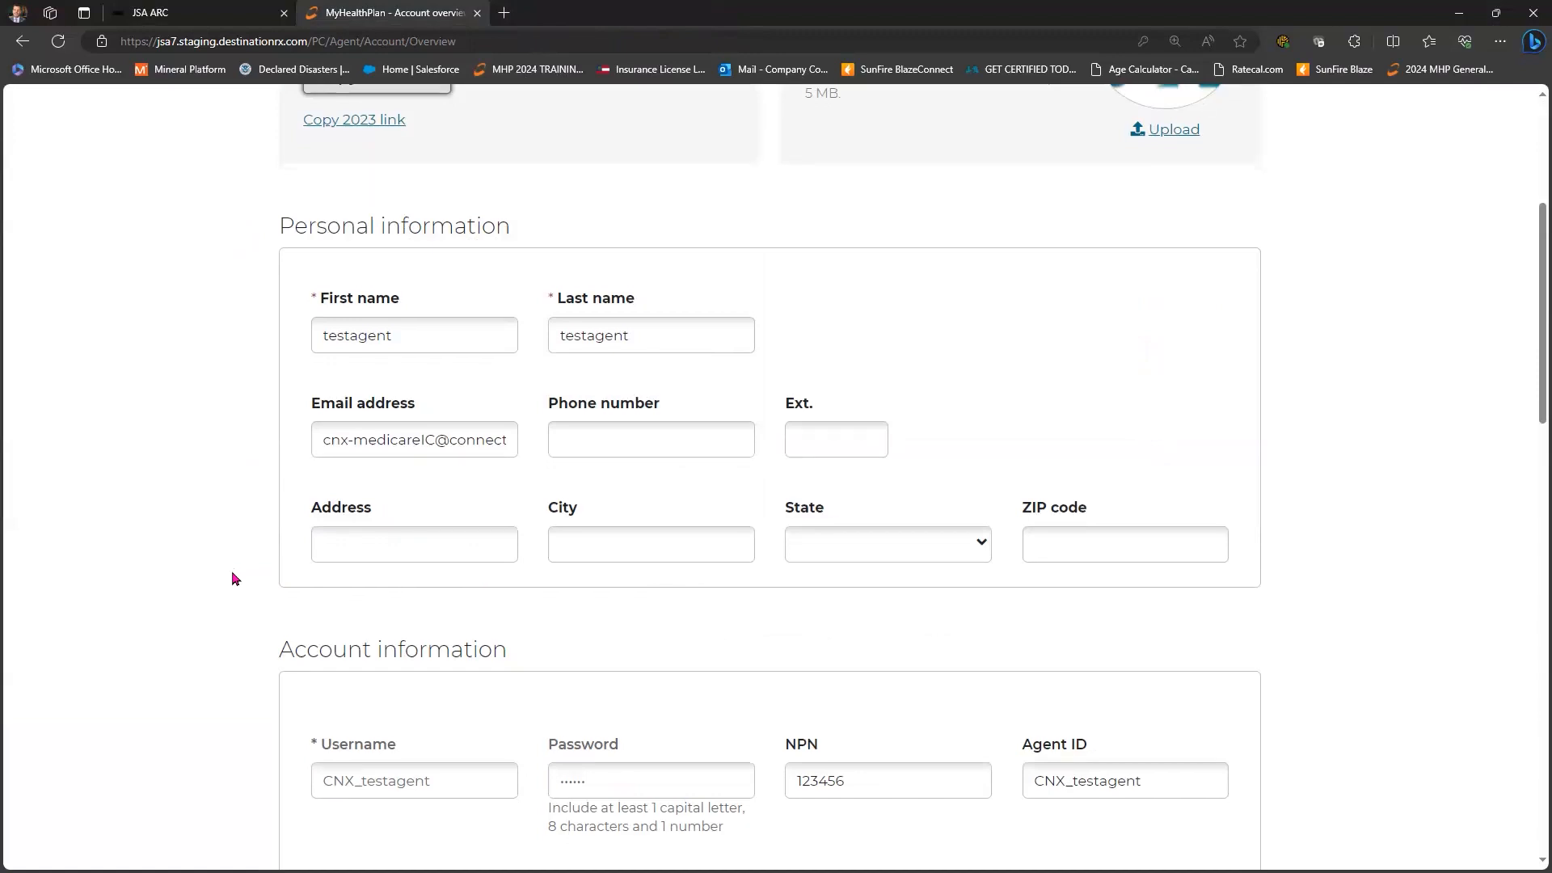
{"action": "scroll", "coordinate": [233, 578], "scroll_direction": "down", "scroll_amount": 6}
{"action": "scroll", "coordinate": [233, 578], "scroll_direction": "down", "scroll_amount": 4}
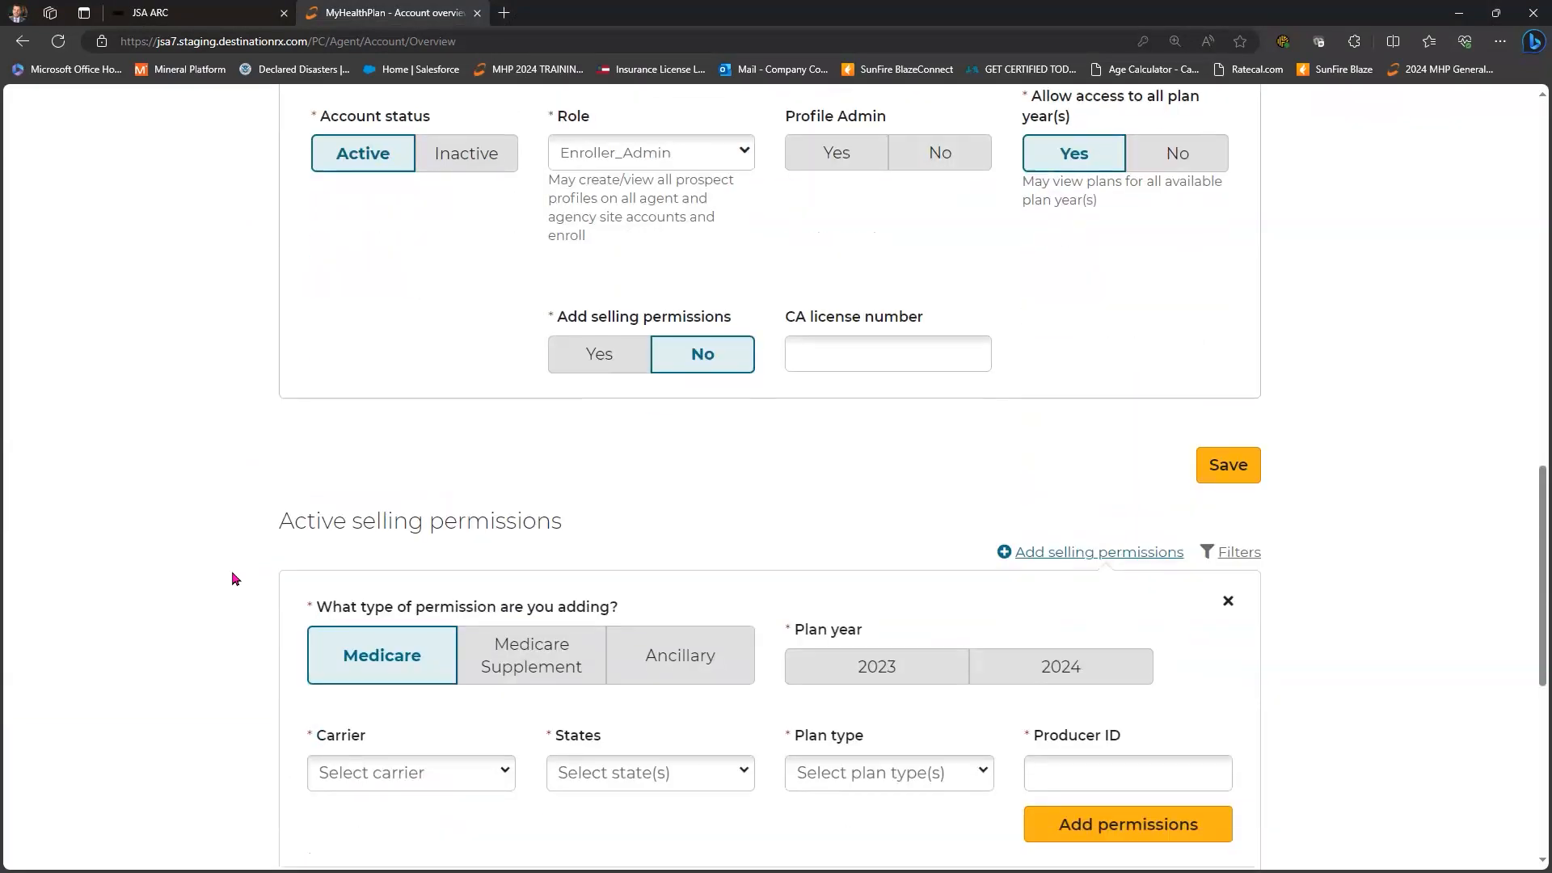
{"action": "scroll", "coordinate": [233, 578], "scroll_direction": "down", "scroll_amount": 5}
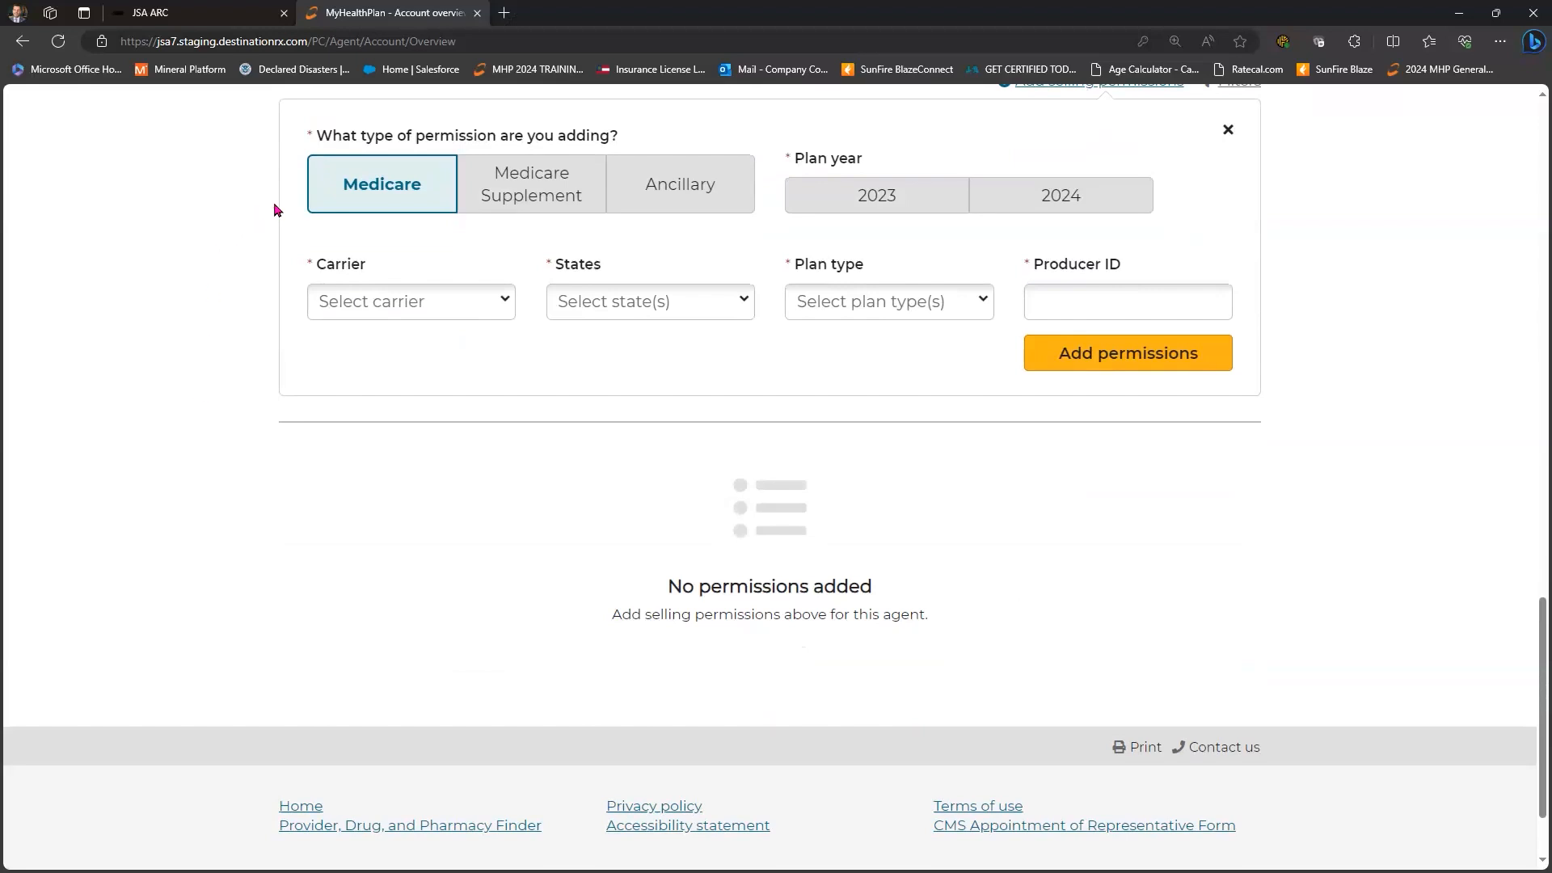
{"action": "scroll", "coordinate": [566, 201], "scroll_direction": "up", "scroll_amount": 1}
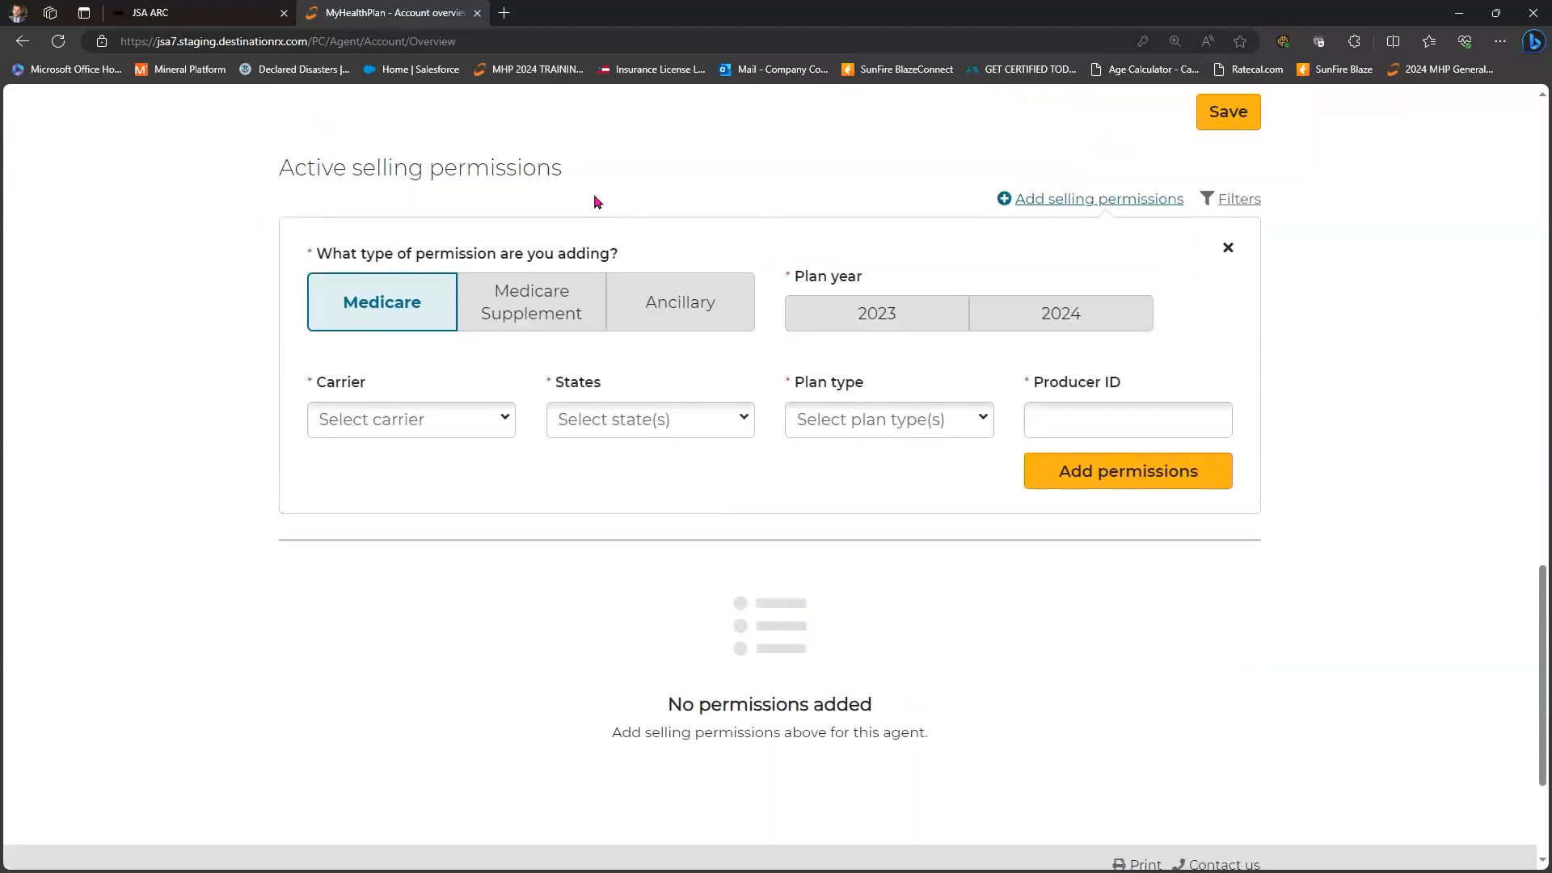
{"action": "scroll", "coordinate": [449, 519], "scroll_direction": "down", "scroll_amount": 1}
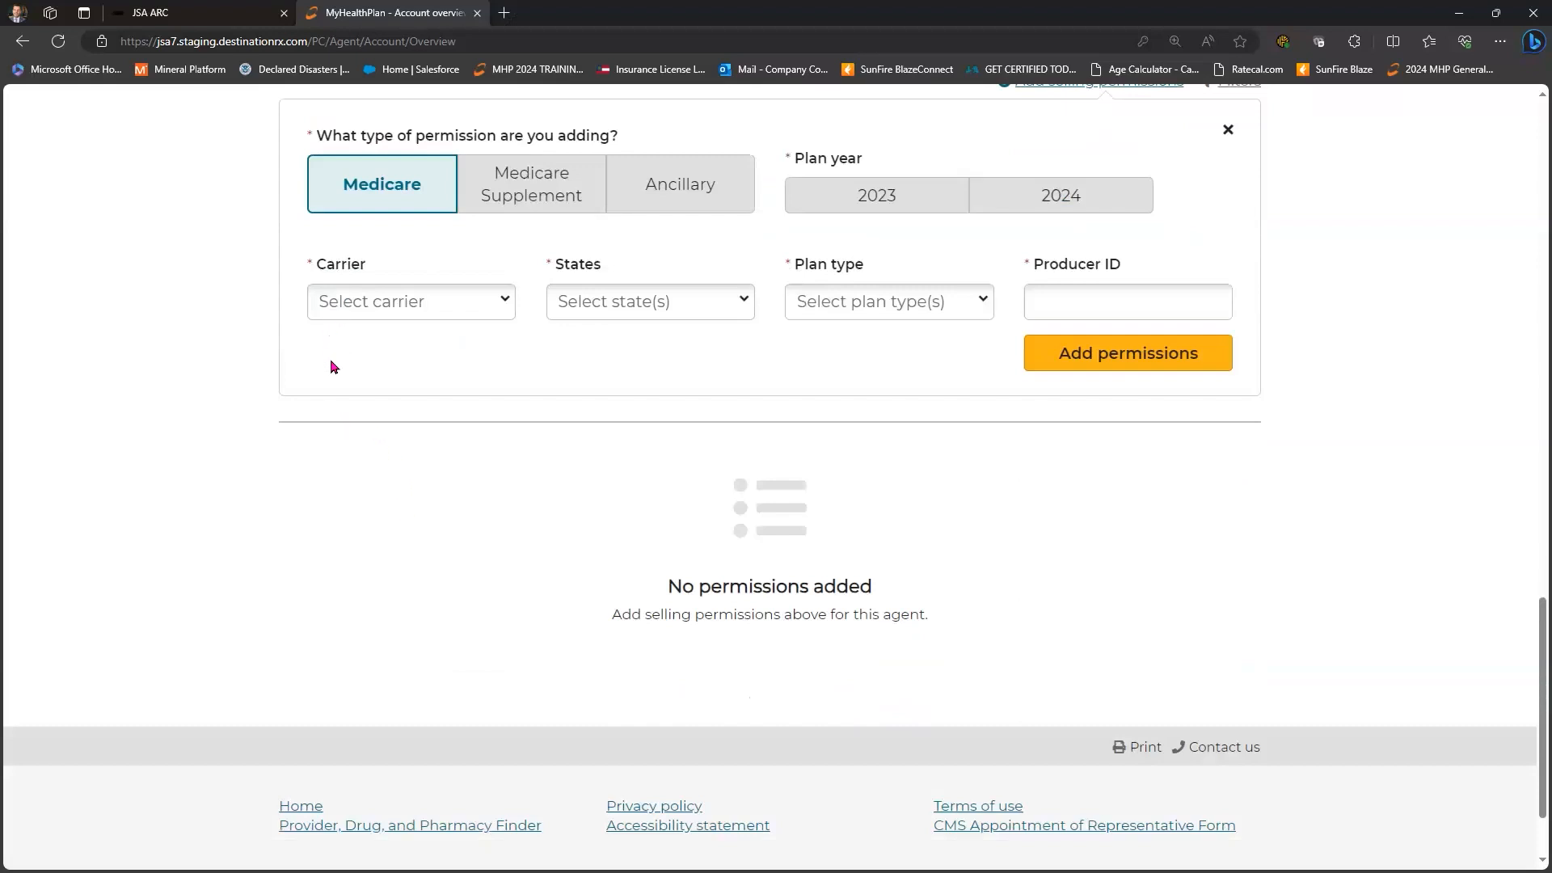
{"action": "scroll", "coordinate": [332, 413], "scroll_direction": "down", "scroll_amount": 1}
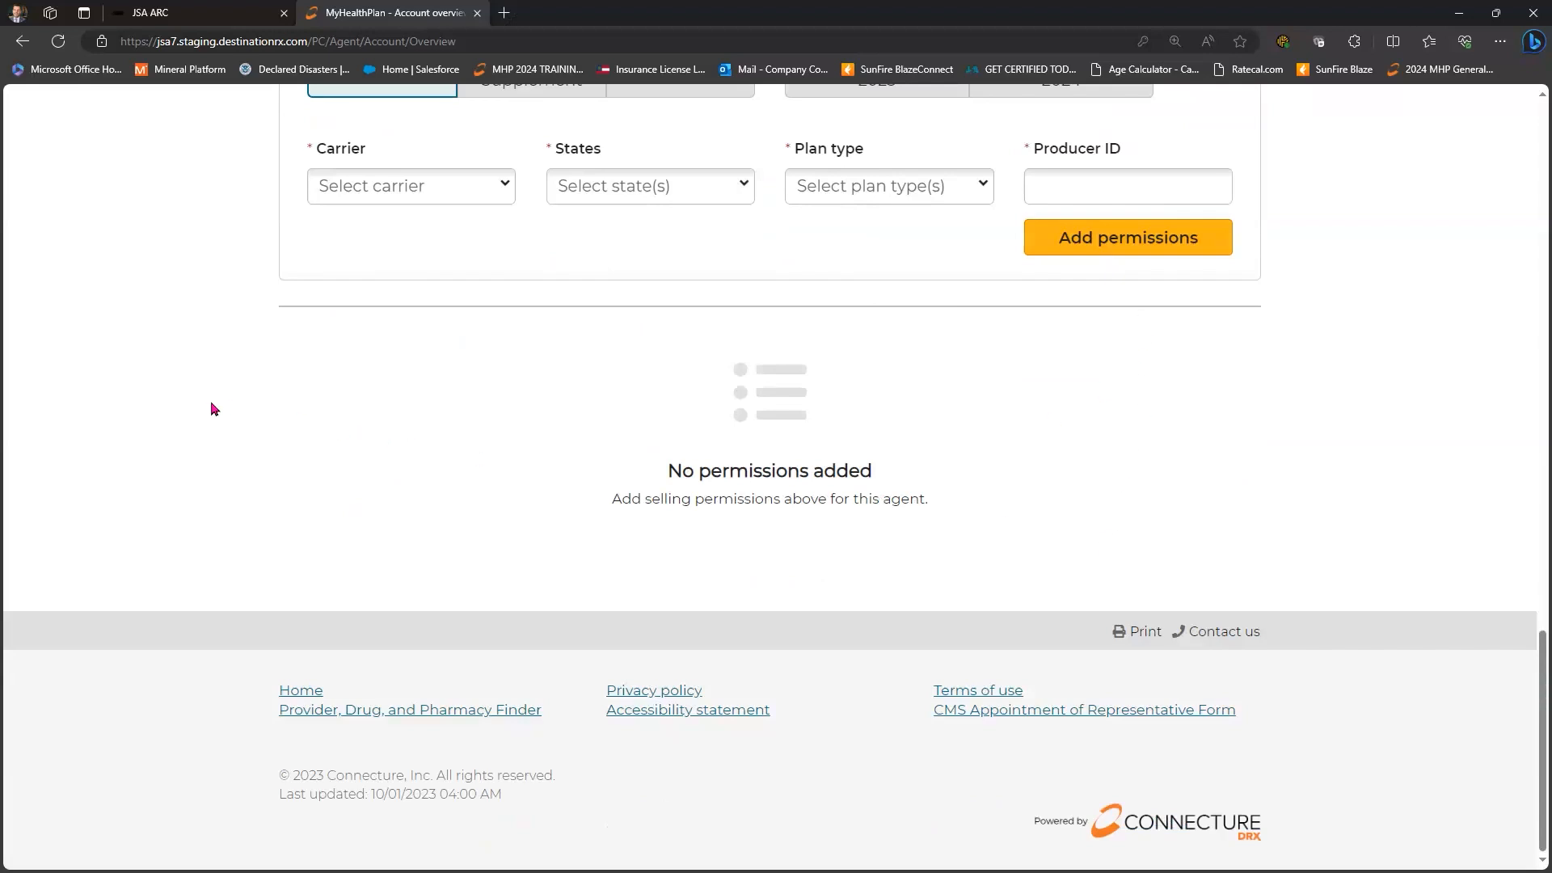
{"action": "scroll", "coordinate": [212, 409], "scroll_direction": "up", "scroll_amount": 4}
{"action": "scroll", "coordinate": [214, 408], "scroll_direction": "down", "scroll_amount": 4}
{"action": "scroll", "coordinate": [212, 404], "scroll_direction": "up", "scroll_amount": 6}
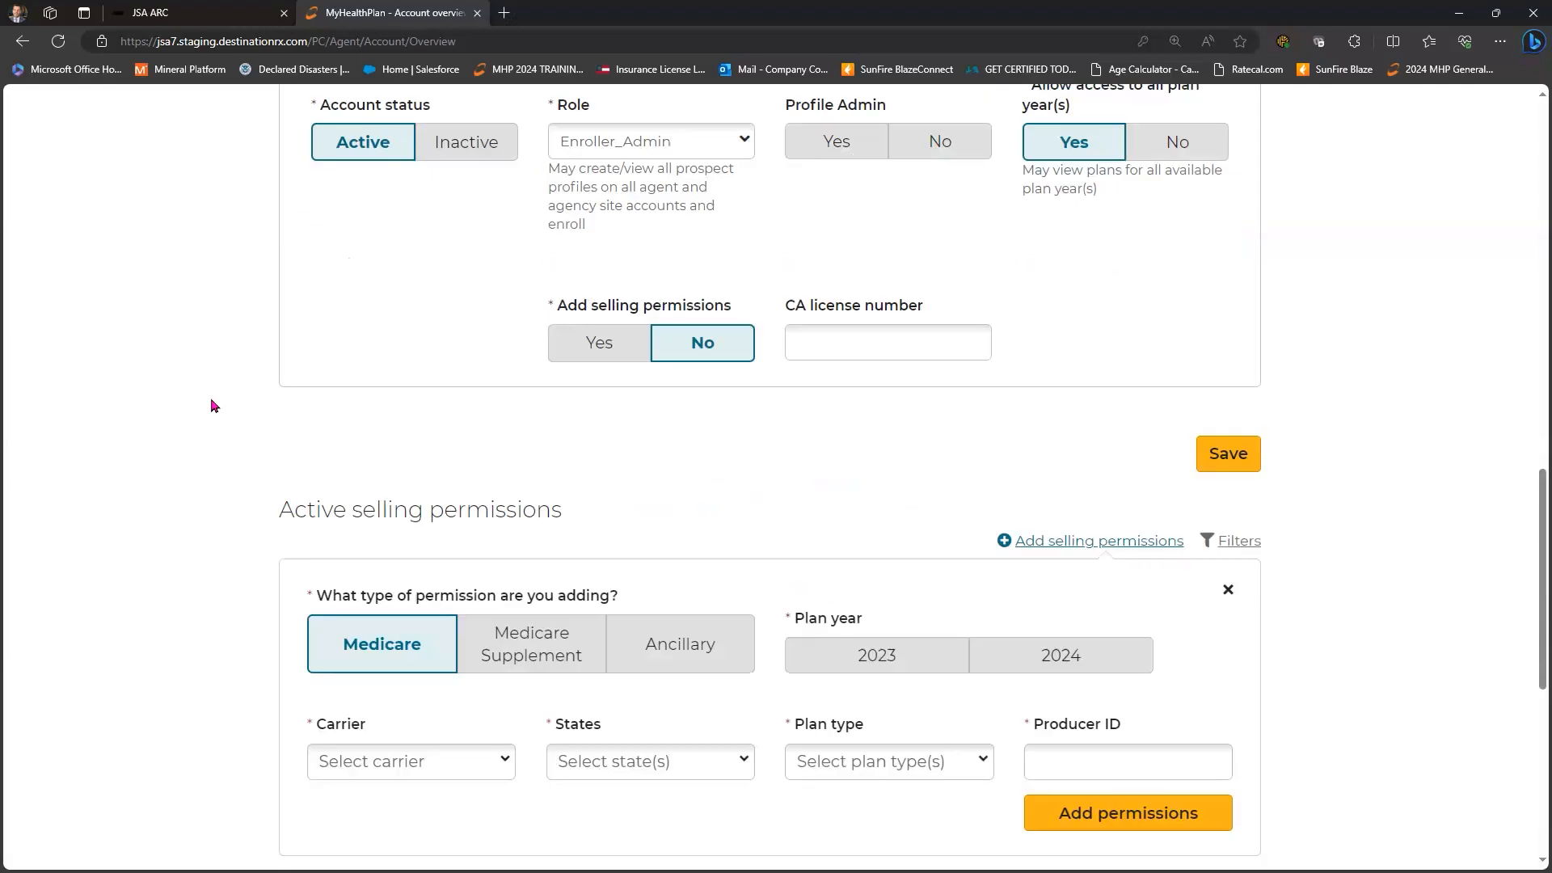
{"action": "scroll", "coordinate": [212, 405], "scroll_direction": "up", "scroll_amount": 3}
{"action": "scroll", "coordinate": [211, 405], "scroll_direction": "down", "scroll_amount": 7}
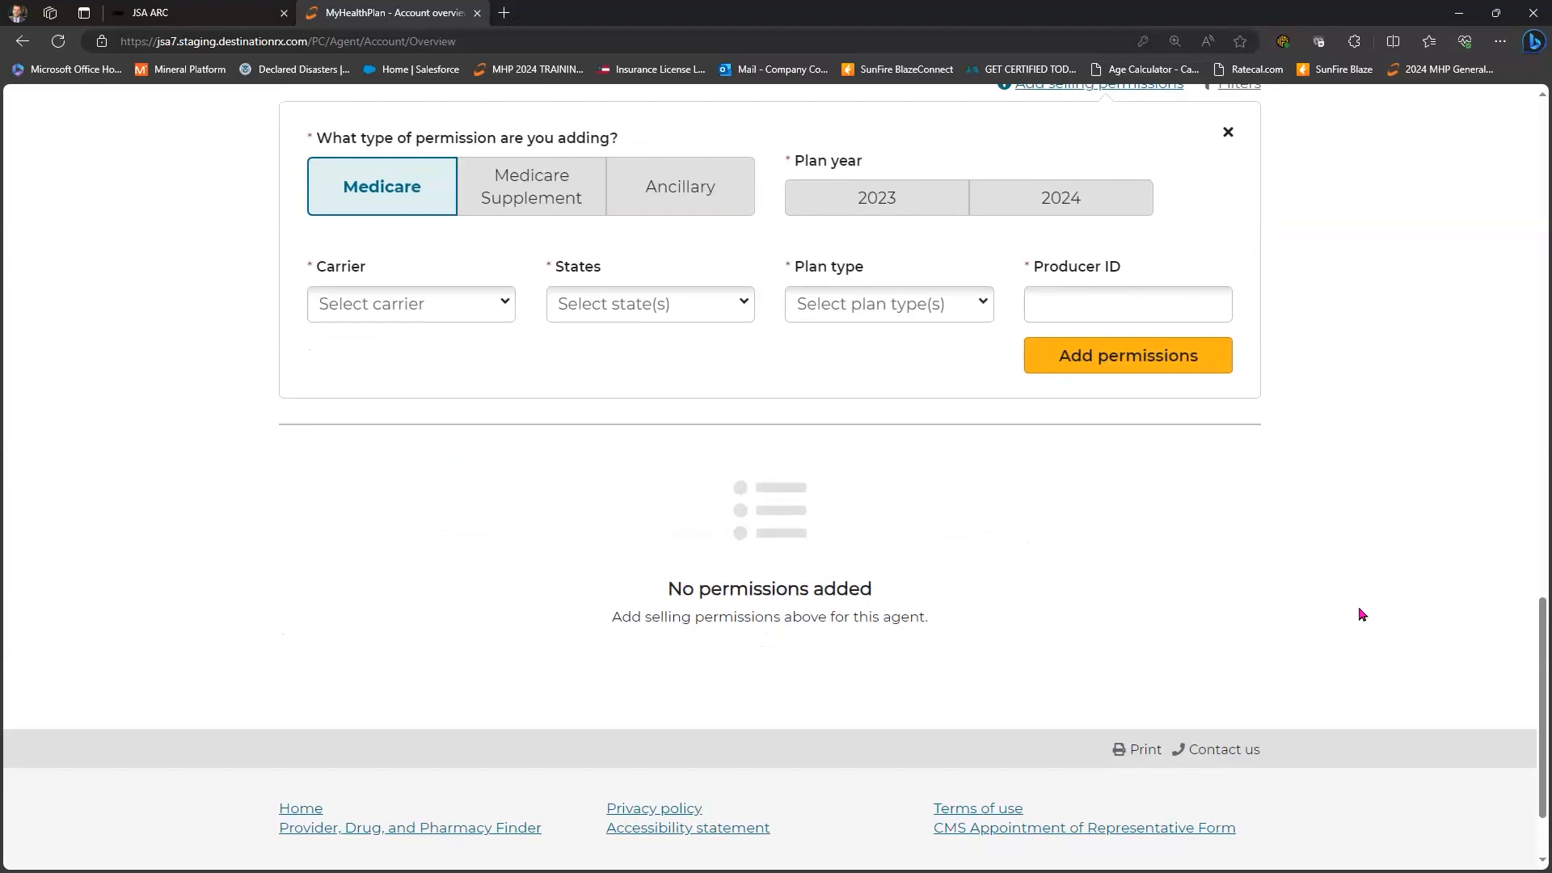
{"action": "scroll", "coordinate": [1361, 614], "scroll_direction": "up", "scroll_amount": 20}
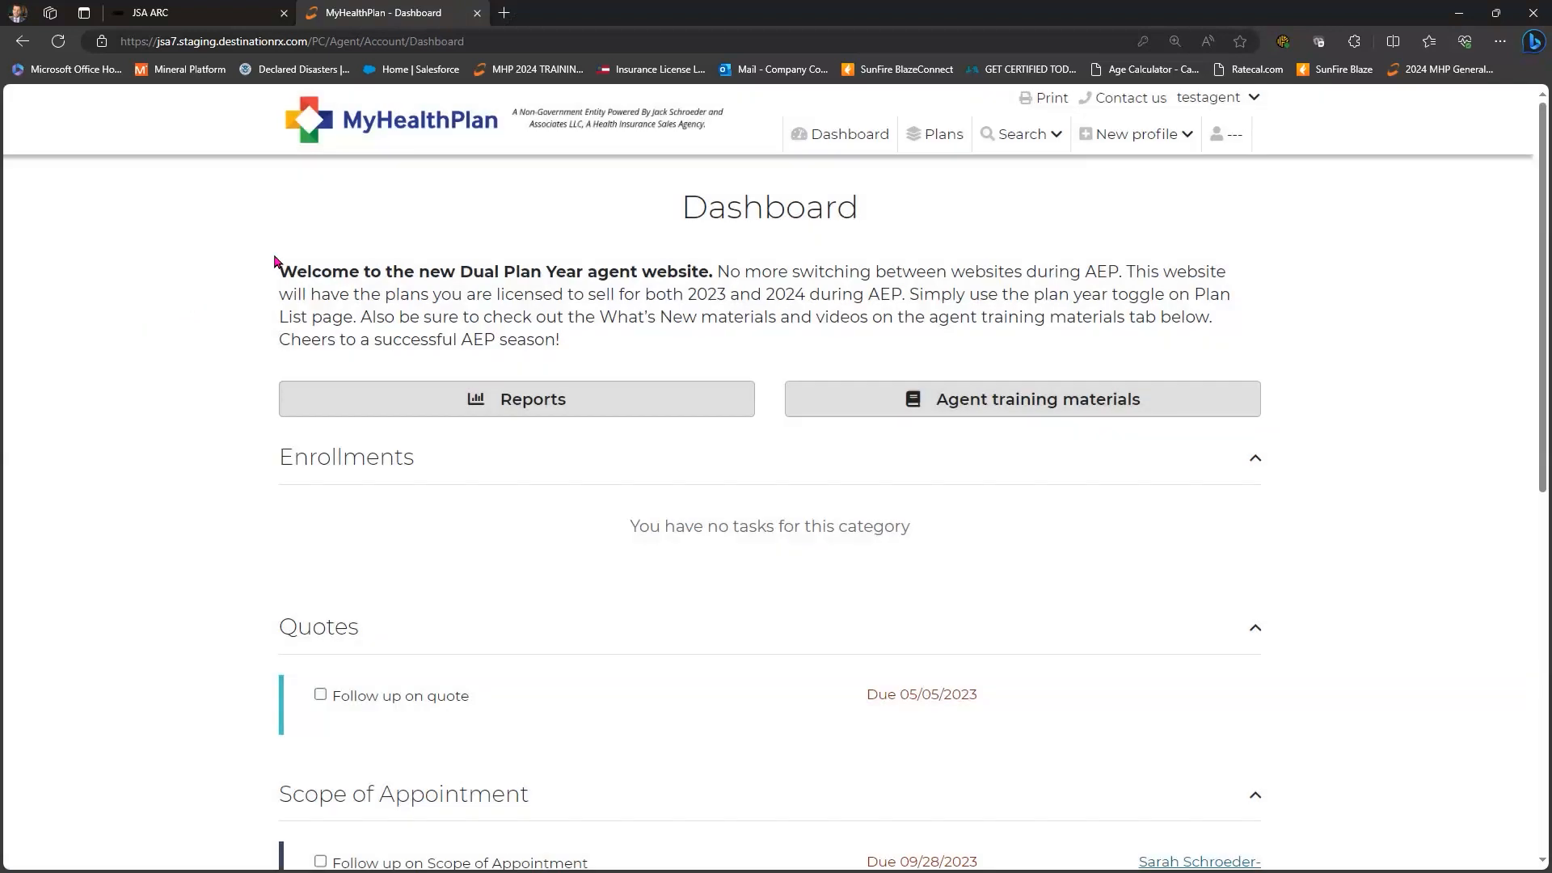
- Open Search beneficiary from the Search menu and step through the empty name fields
{"action": "left_click", "coordinate": [1034, 135]}
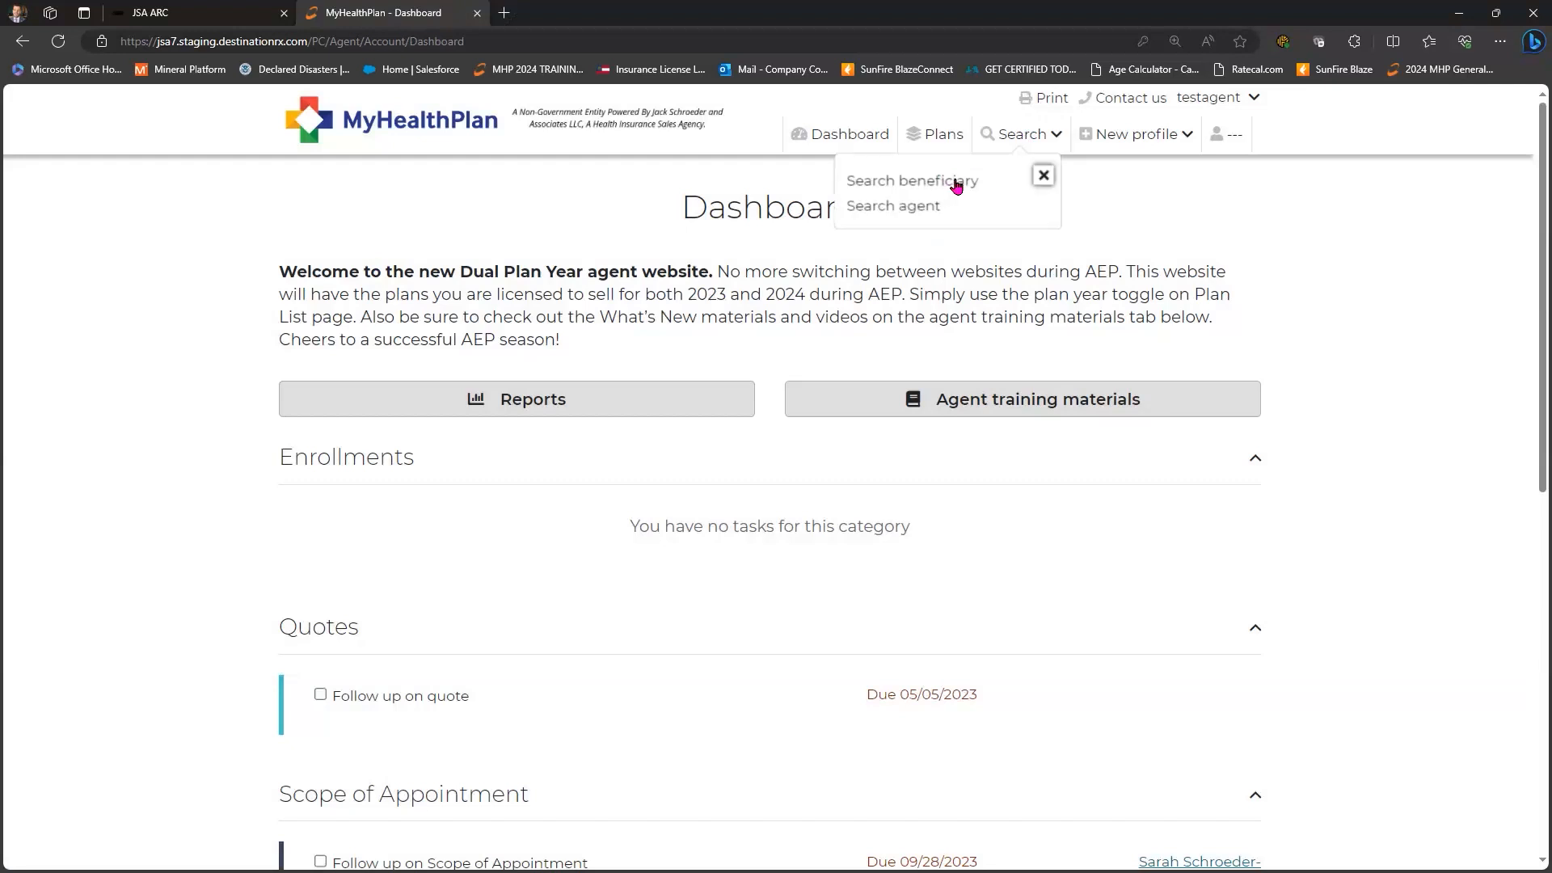
{"action": "key", "text": "Tab"}
{"action": "key", "text": "Return"}
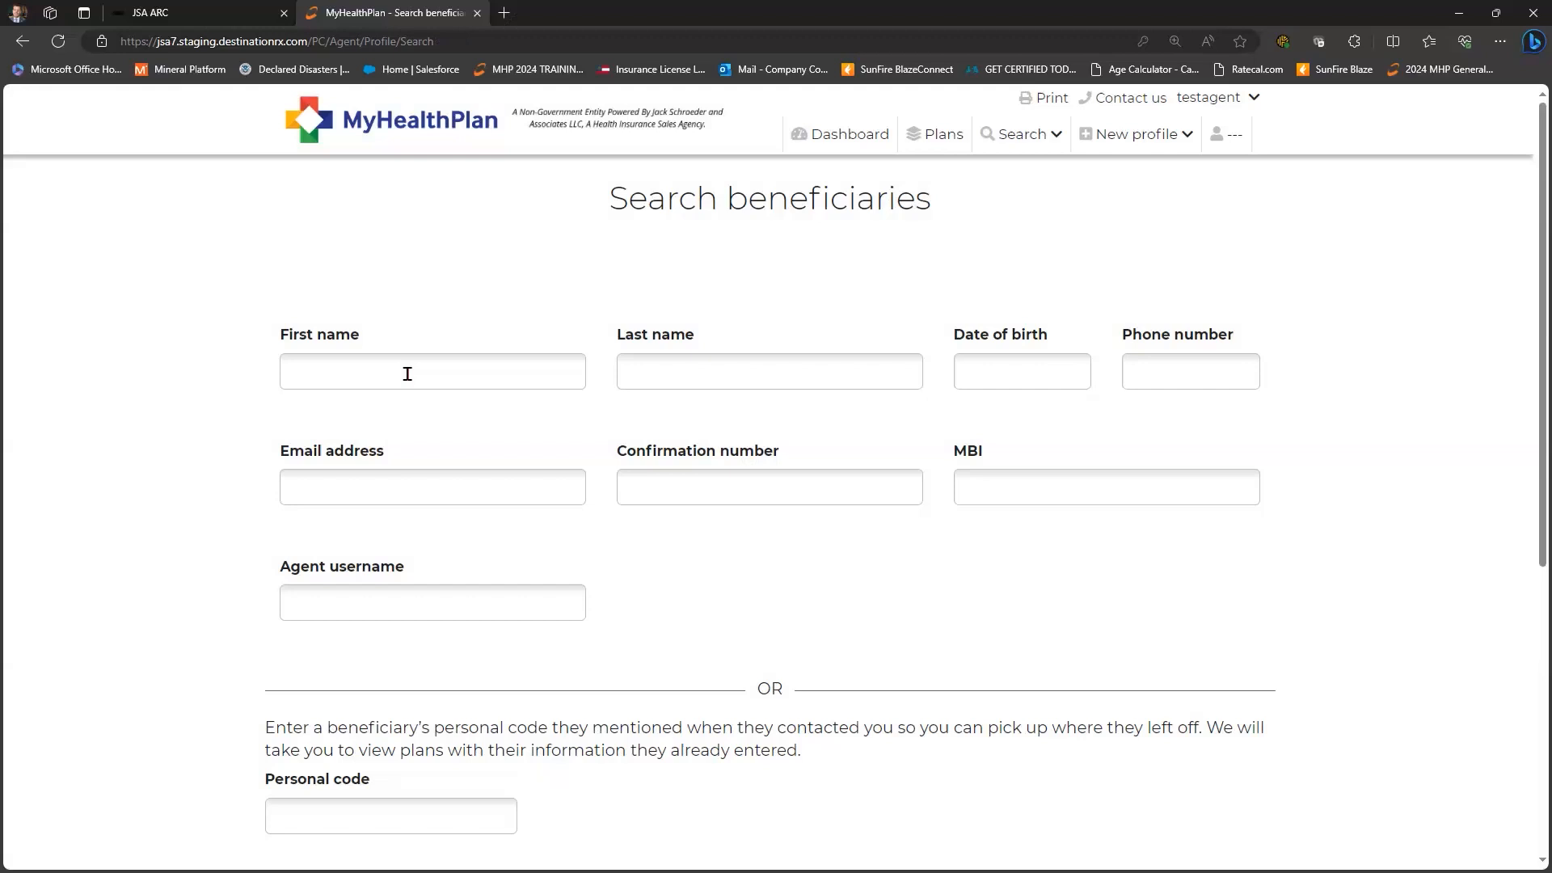
{"action": "left_click", "coordinate": [407, 374]}
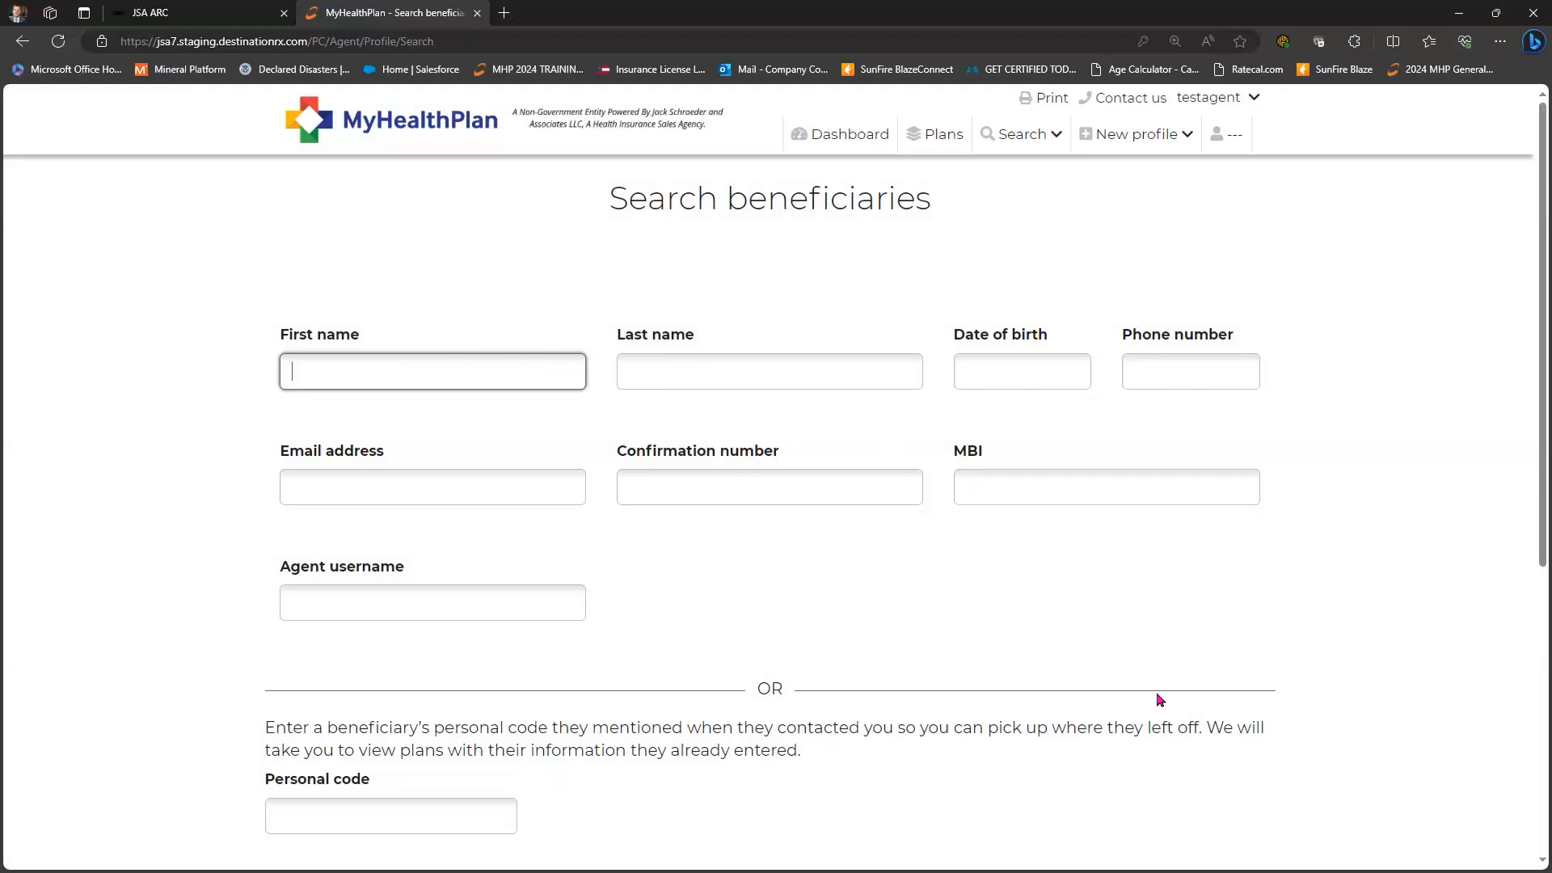
{"action": "key", "text": "Tab"}
{"action": "scroll", "coordinate": [1161, 709], "scroll_direction": "down", "scroll_amount": 2}
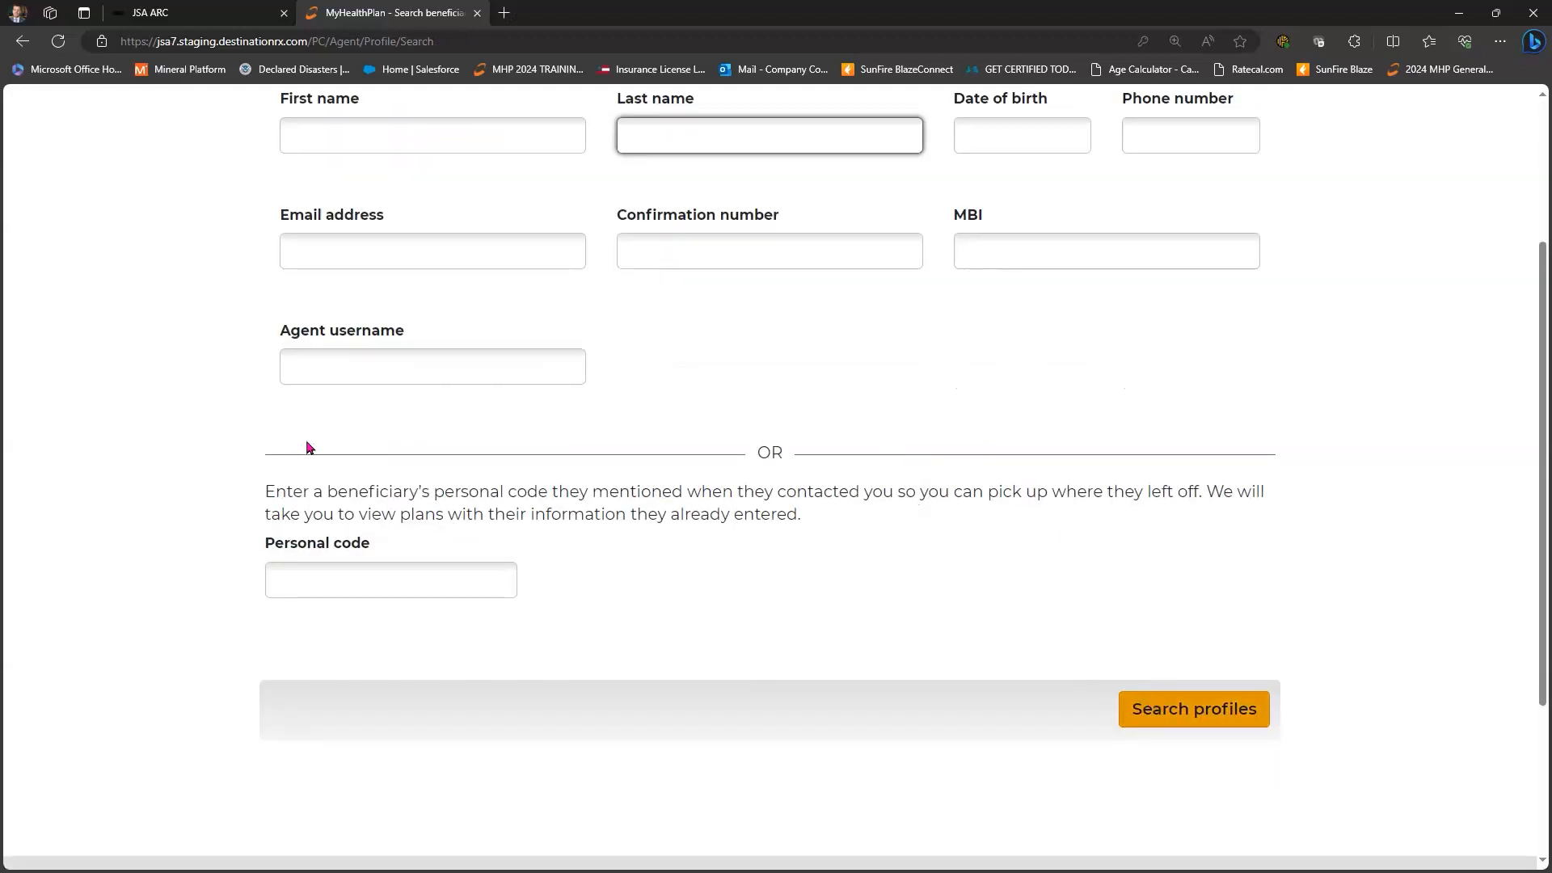
{"action": "scroll", "coordinate": [994, 644], "scroll_direction": "up", "scroll_amount": 2}
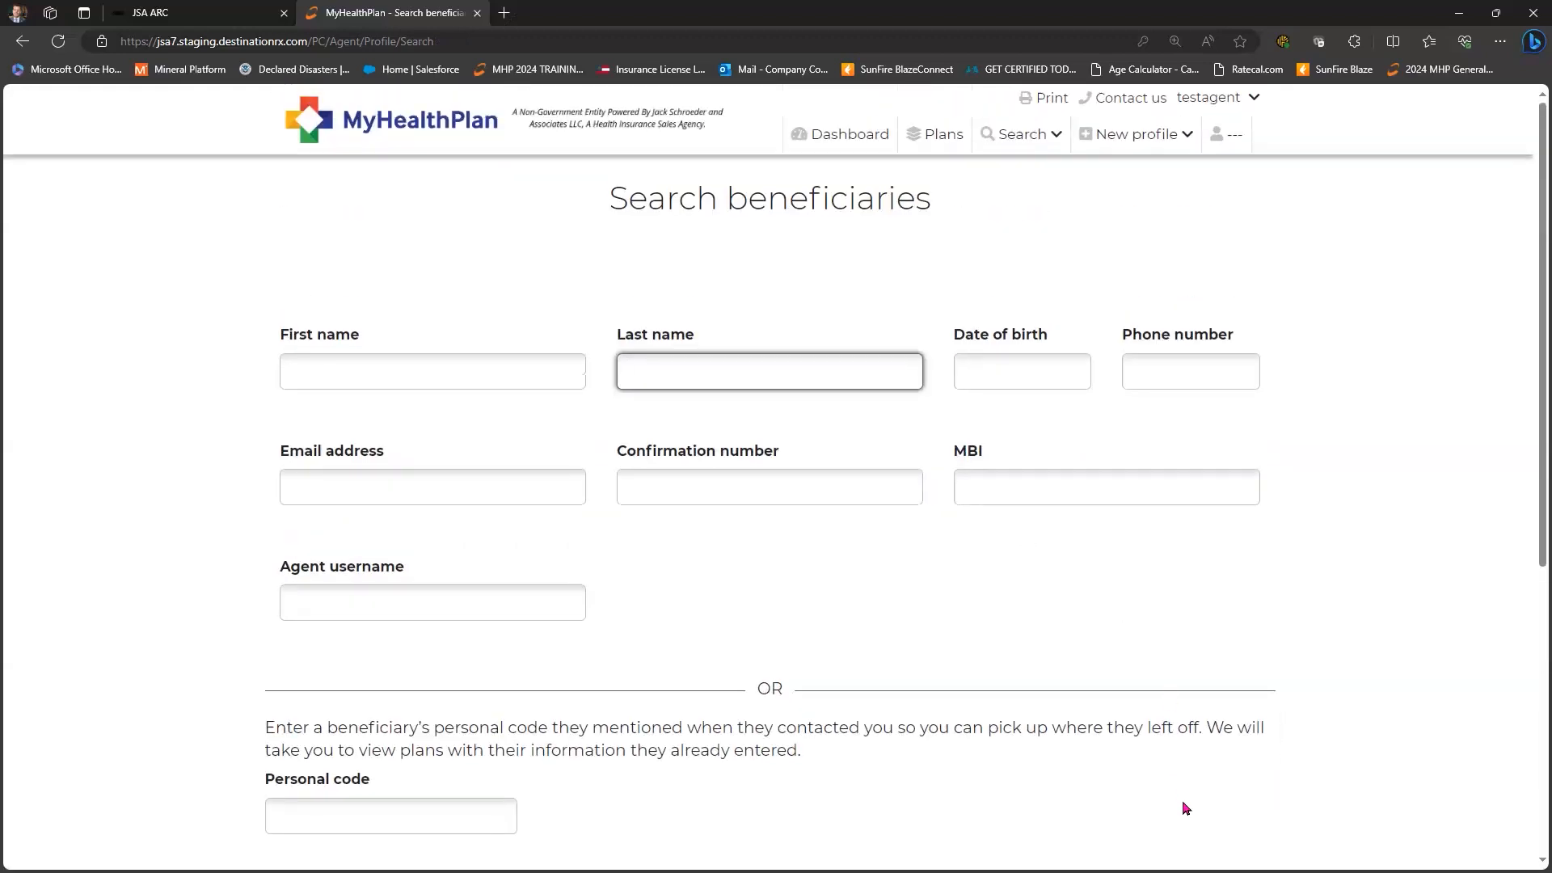
{"action": "scroll", "coordinate": [1182, 832], "scroll_direction": "down", "scroll_amount": 1}
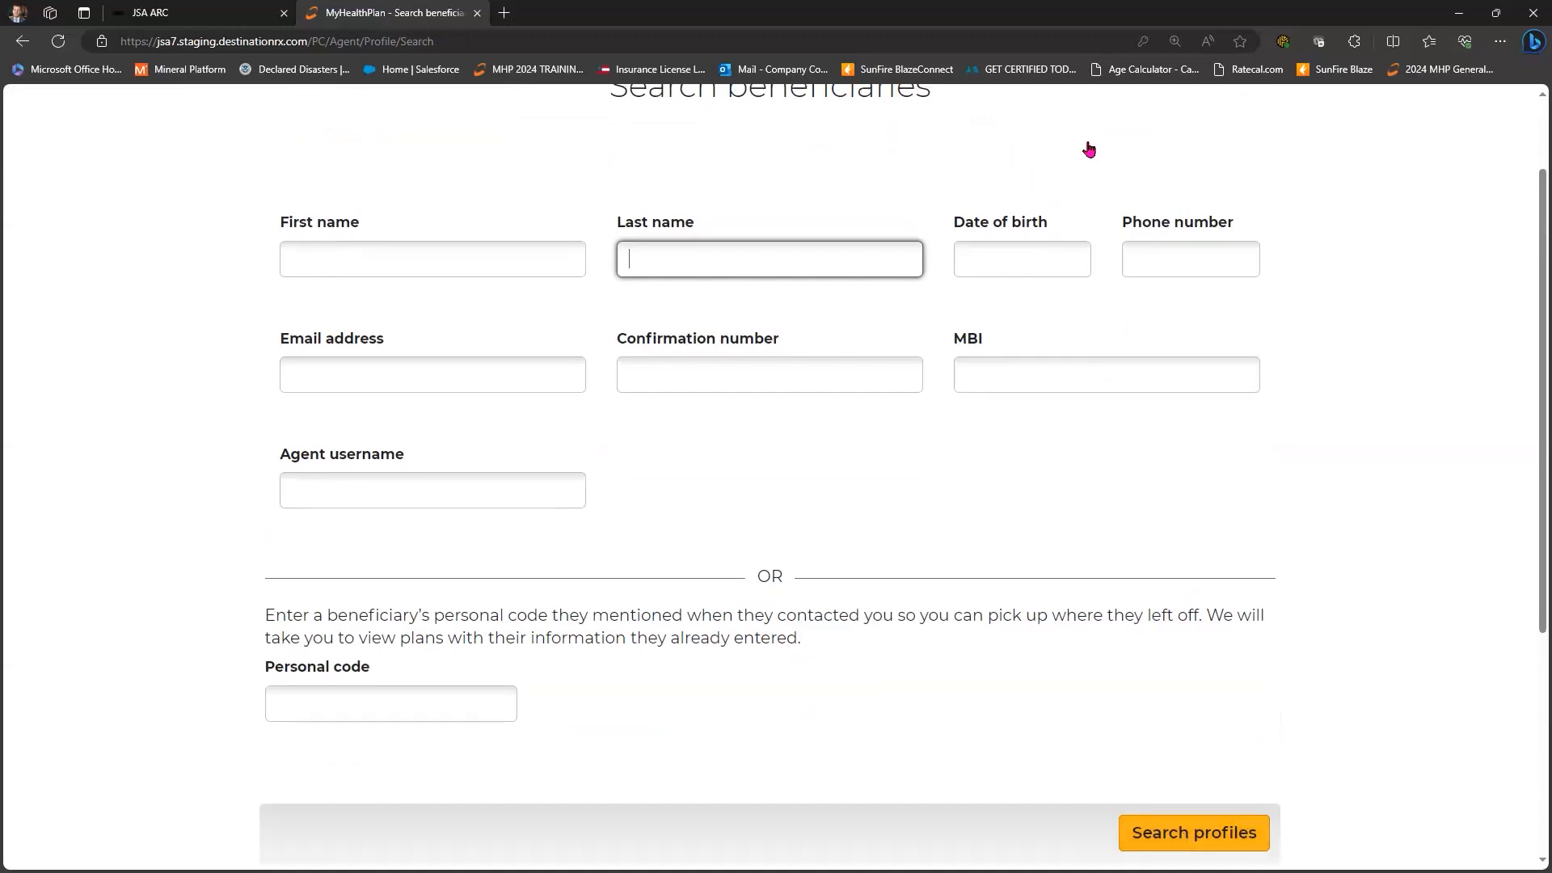
{"action": "scroll", "coordinate": [1084, 149], "scroll_direction": "up", "scroll_amount": 1}
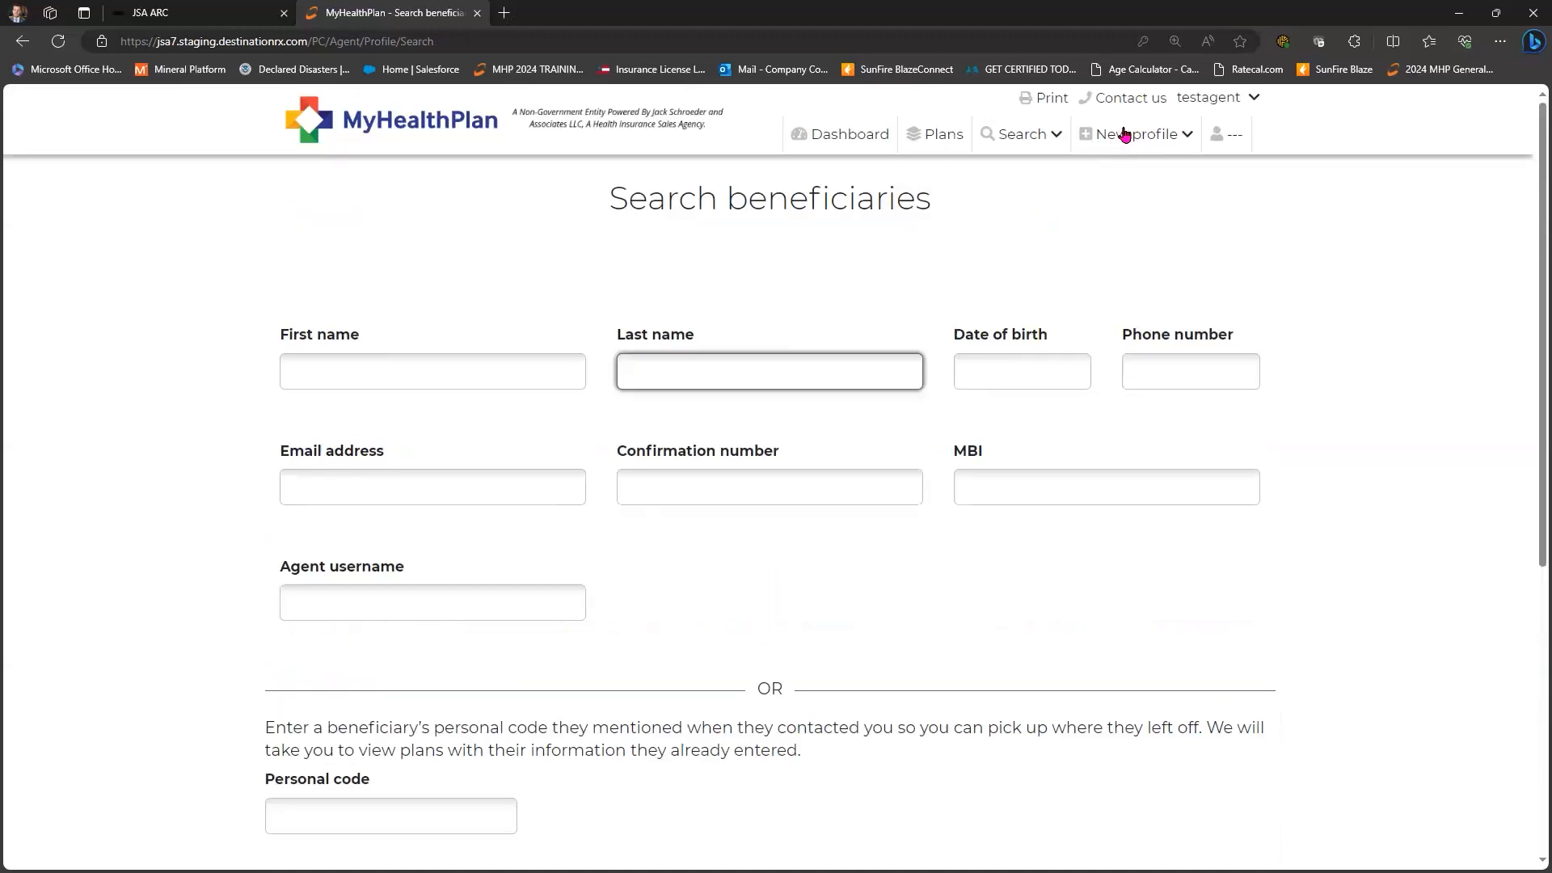
- Start a new beneficiary profile with ZIP 38111 and the beneficiary's first and last name
{"action": "left_click", "coordinate": [1125, 135]}
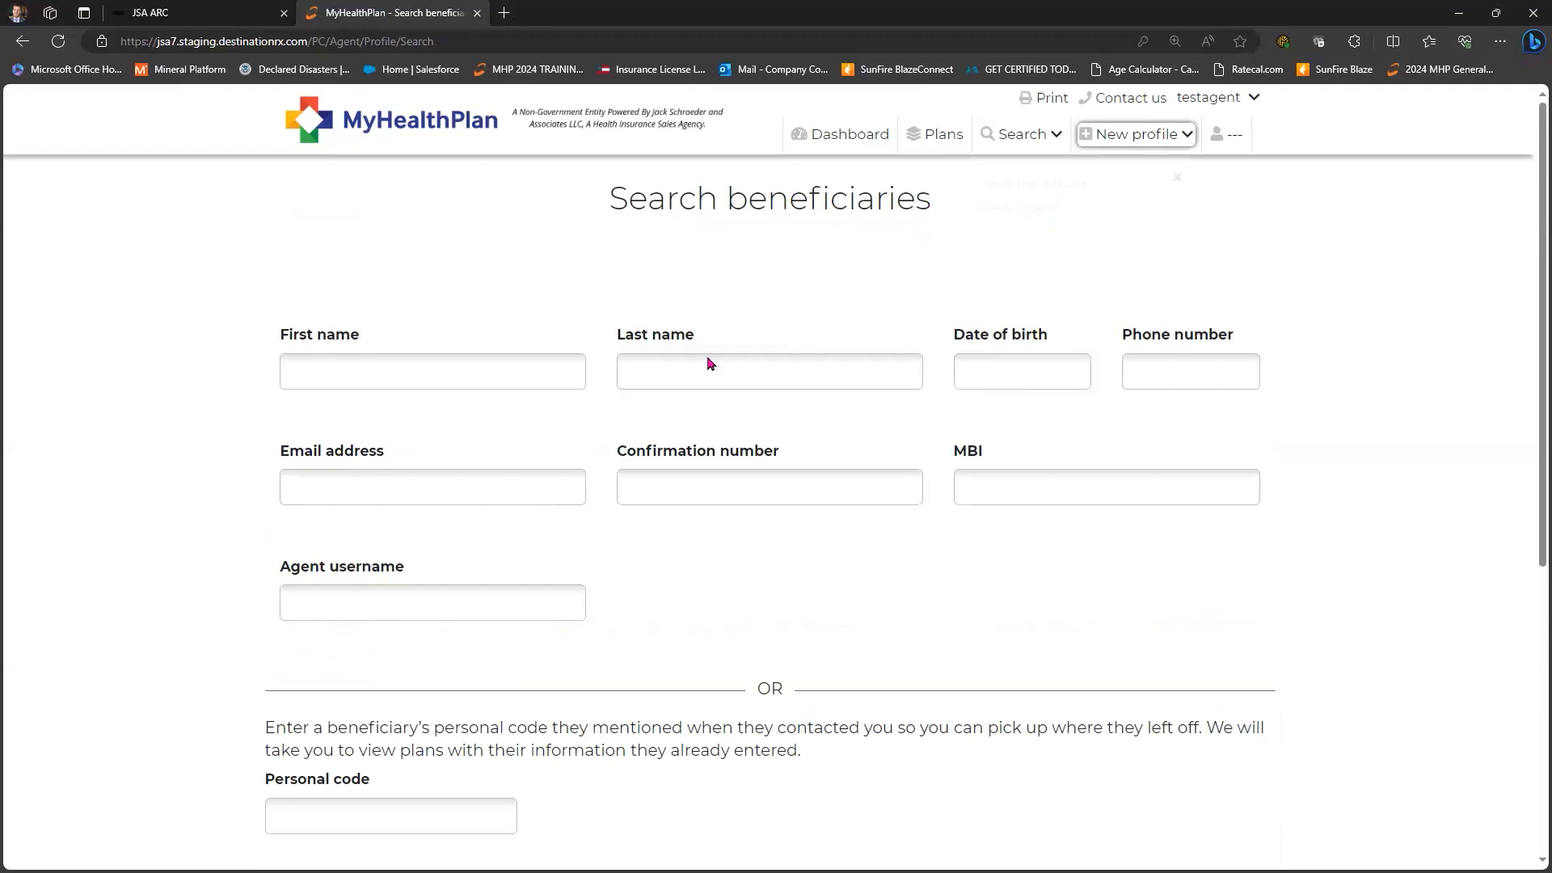
{"action": "key", "text": "Return"}
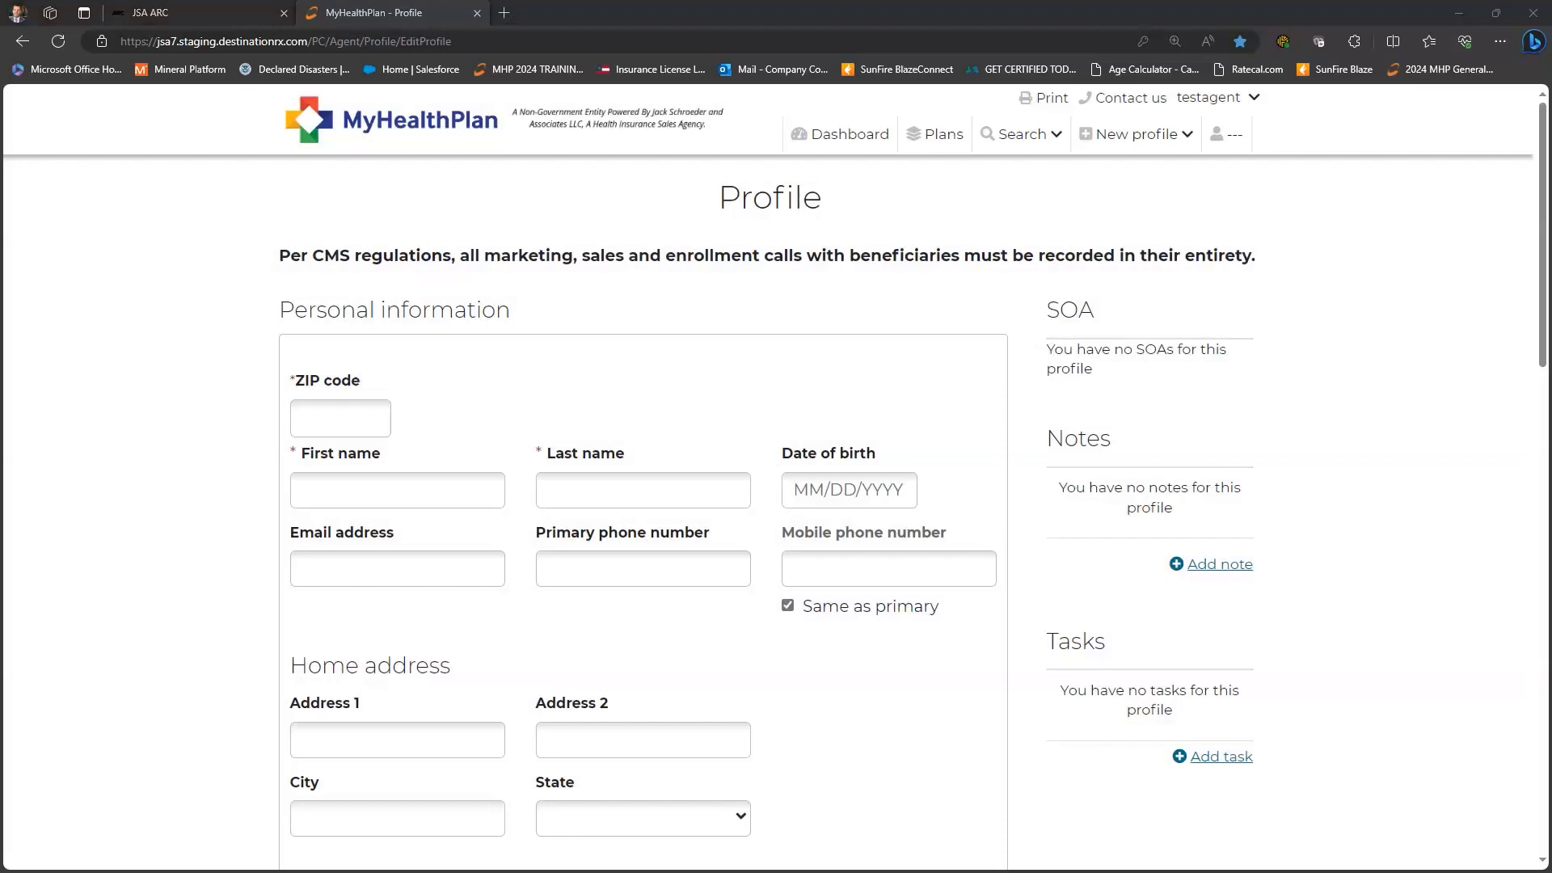
{"action": "left_click", "coordinate": [314, 419]}
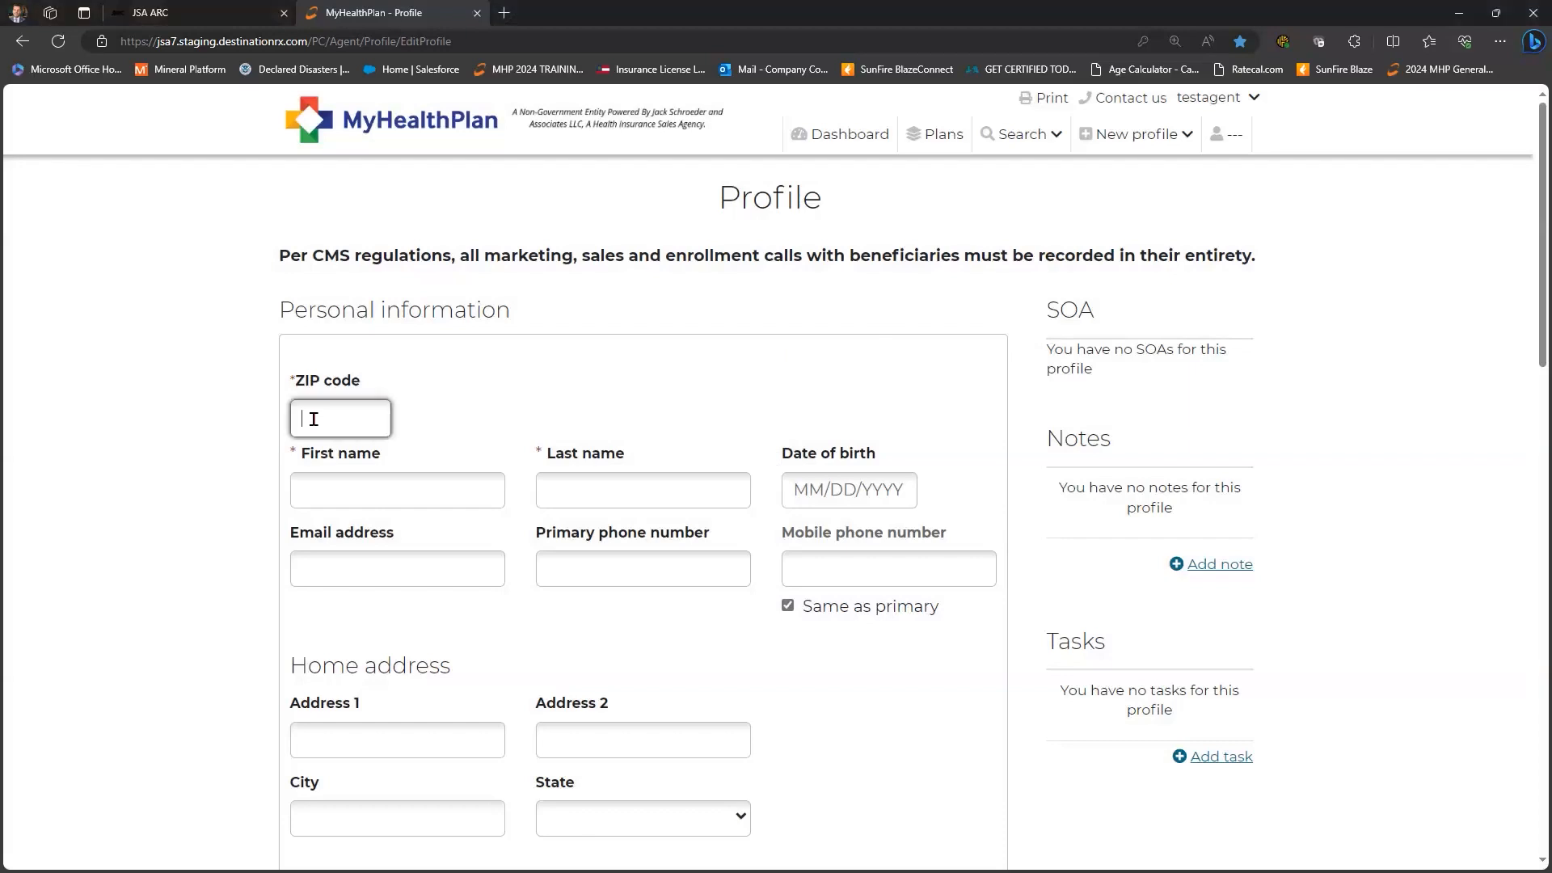
{"action": "type", "text": "38111"}
{"action": "key", "text": "Tab"}
{"action": "key", "text": "Tab"}
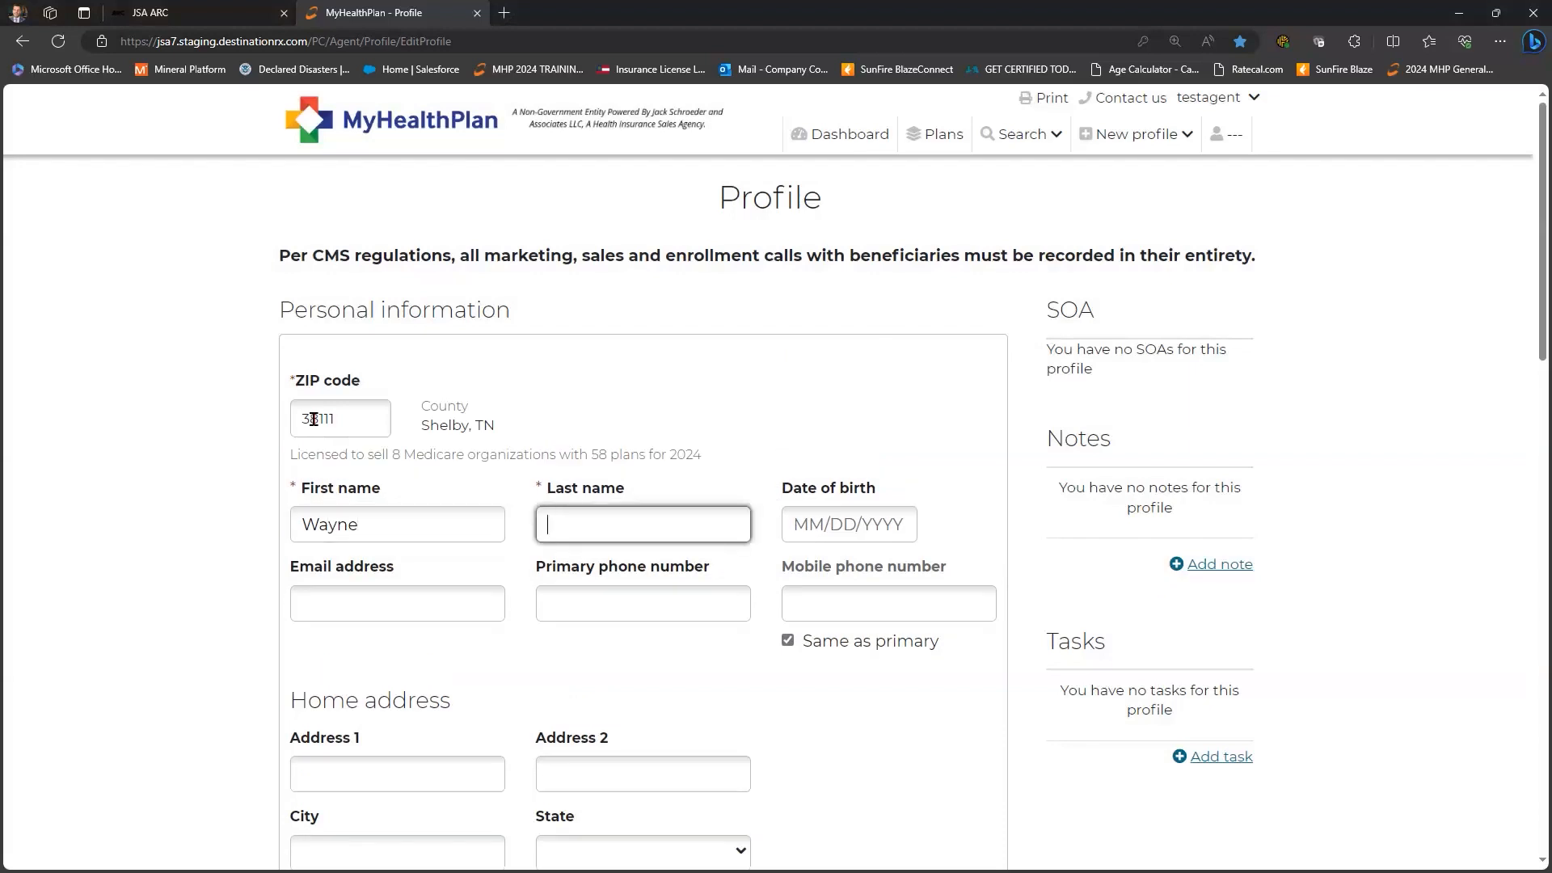
- Enter the birth date, e-mail and primary phone, leaving mobile matching the primary
{"action": "key", "text": "Tab"}
{"action": "type", "text": "09"}
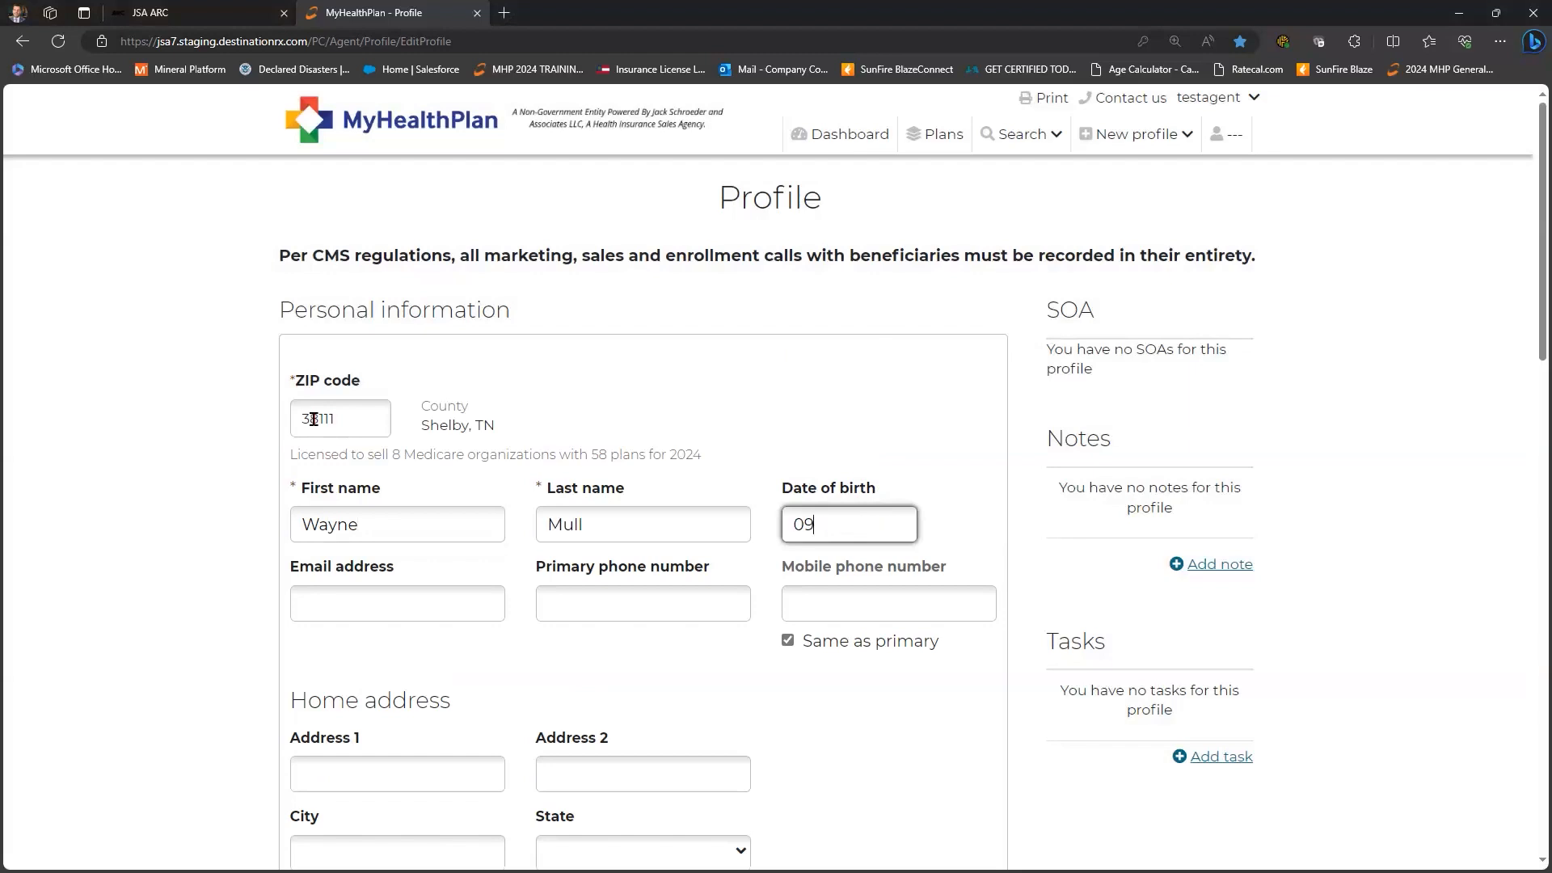
{"action": "type", "text": "/07/1956"}
{"action": "key", "text": "Tab"}
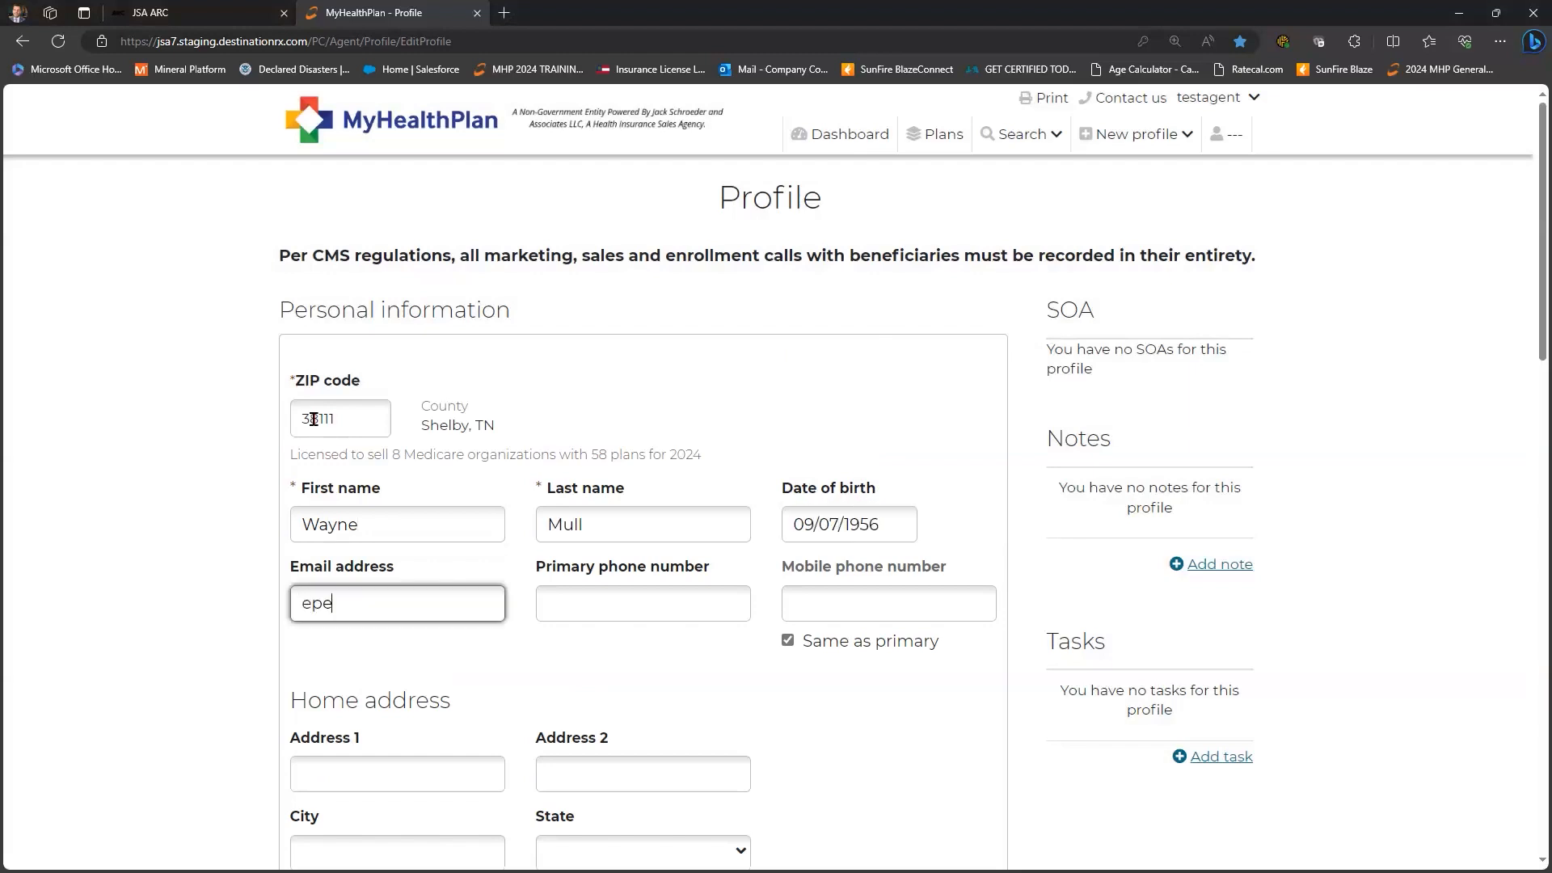
{"action": "key", "text": "Tab"}
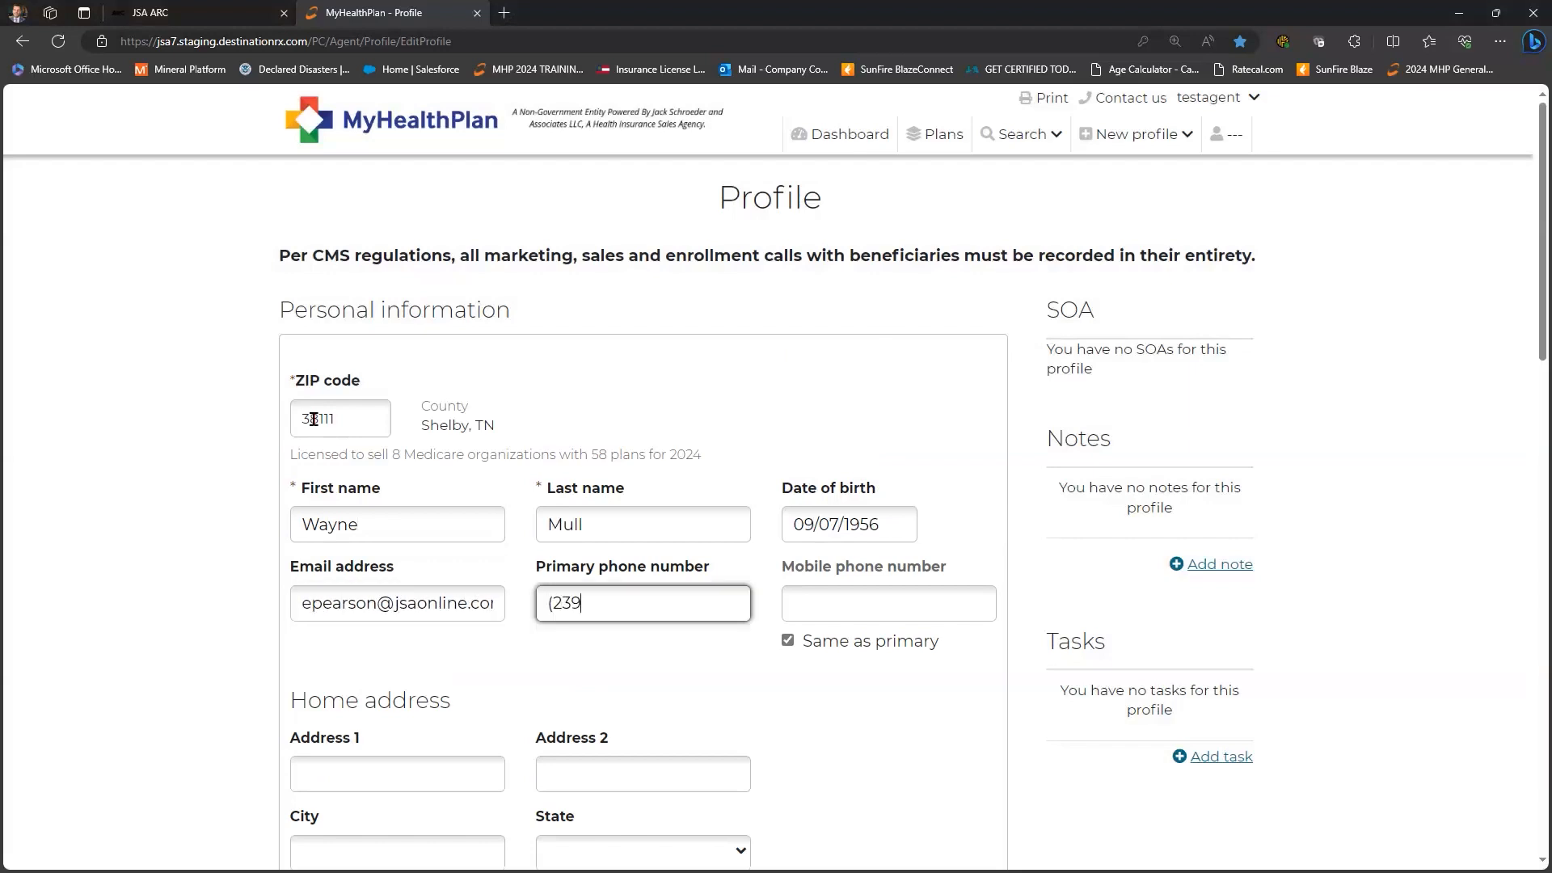
{"action": "key", "text": "Tab"}
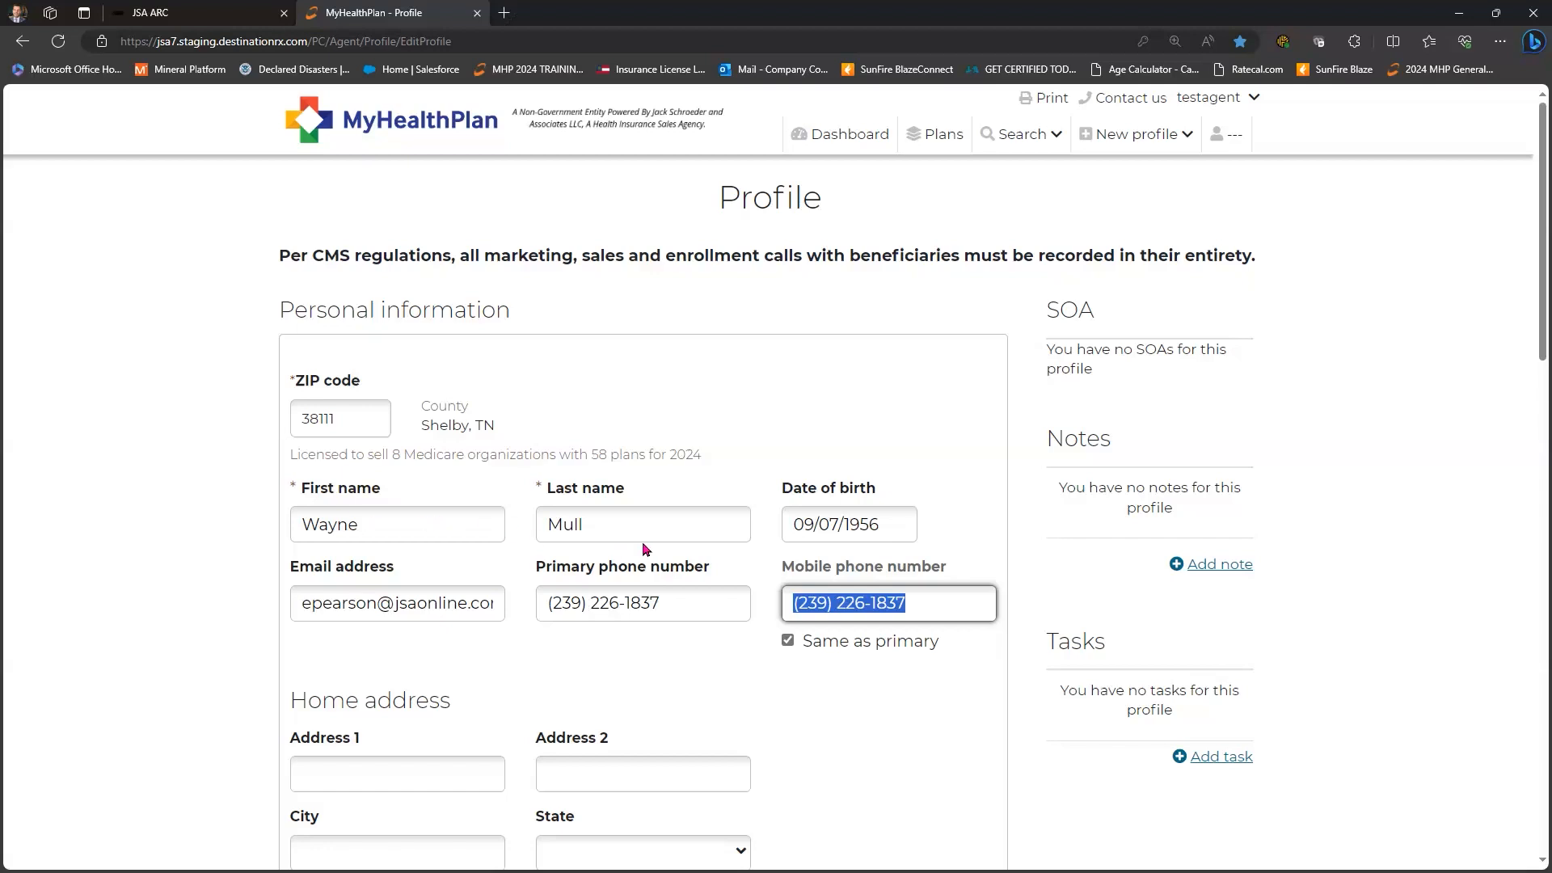
{"action": "scroll", "coordinate": [647, 550], "scroll_direction": "down", "scroll_amount": 2}
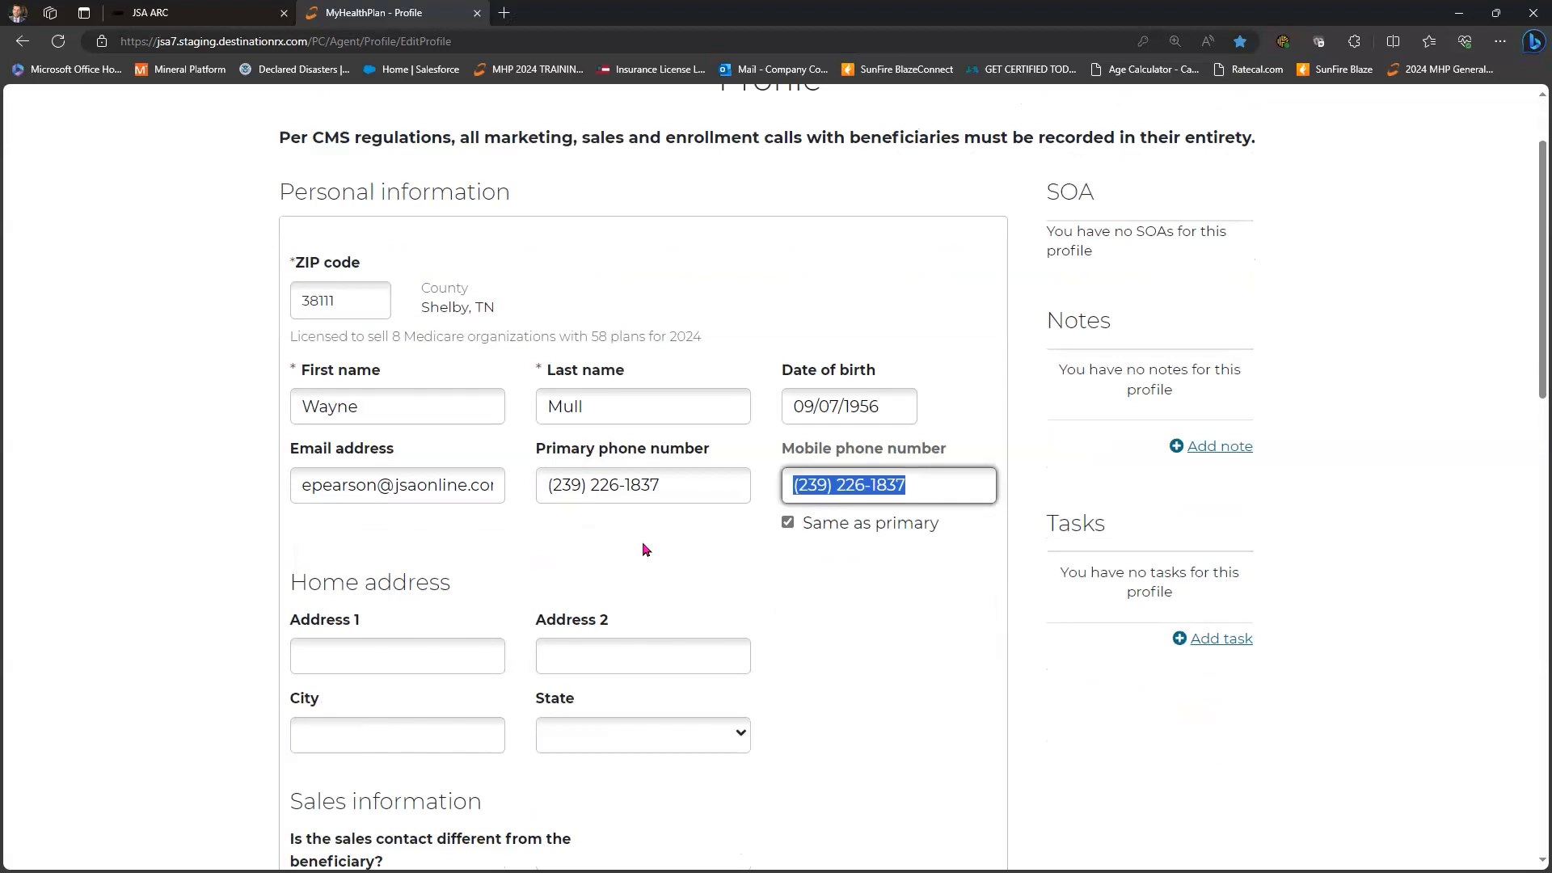
{"action": "left_click", "coordinate": [858, 567]}
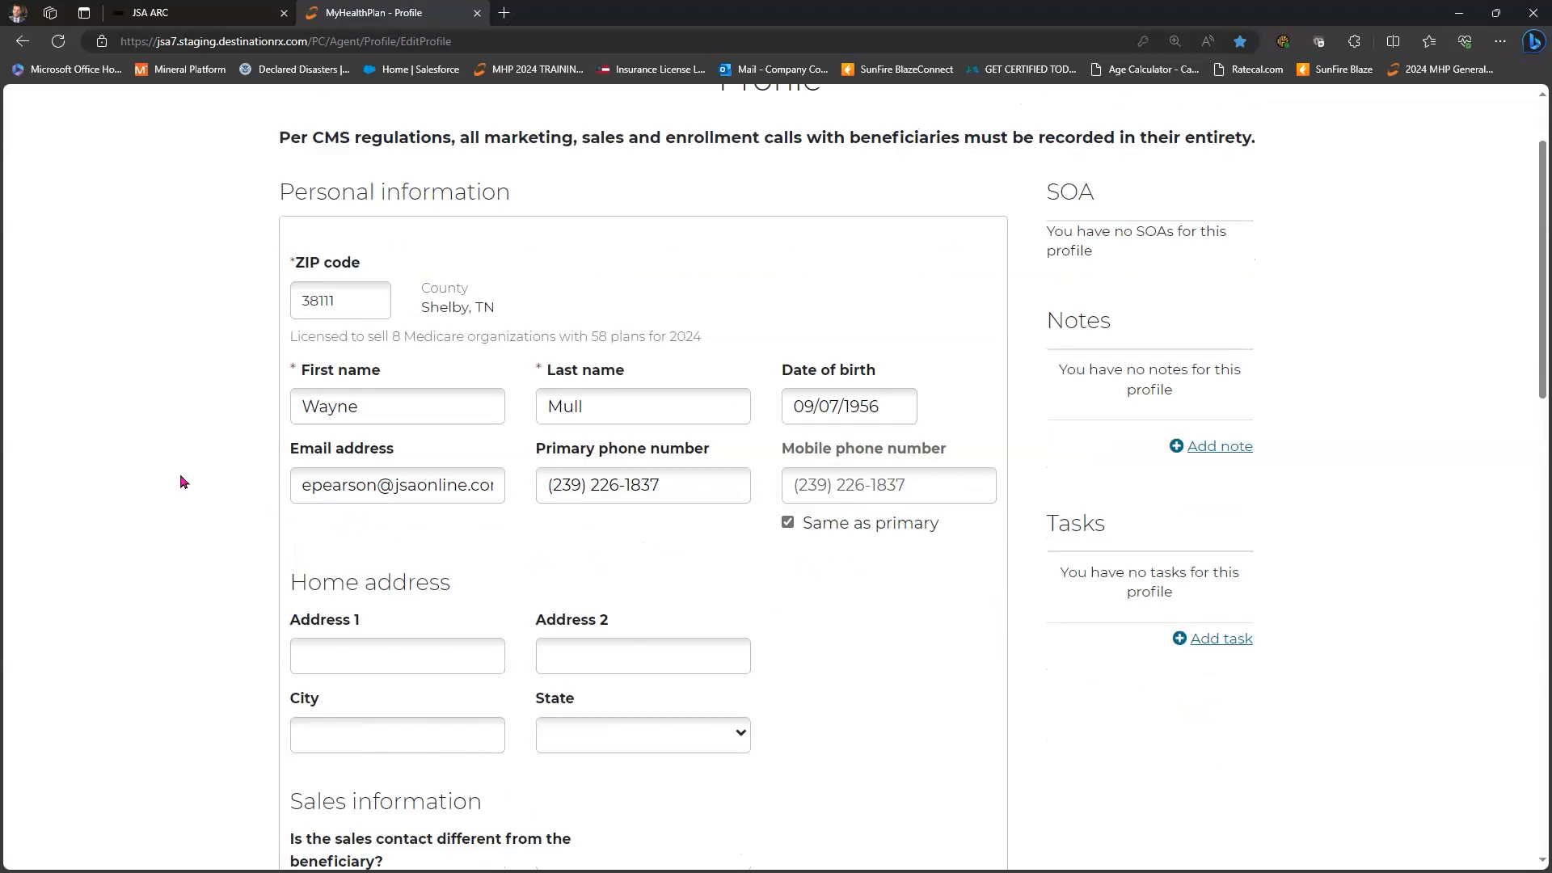
- Enter the street address and accept the first suggestion so City and State fill automatically
{"action": "scroll", "coordinate": [349, 420], "scroll_direction": "down", "scroll_amount": 3}
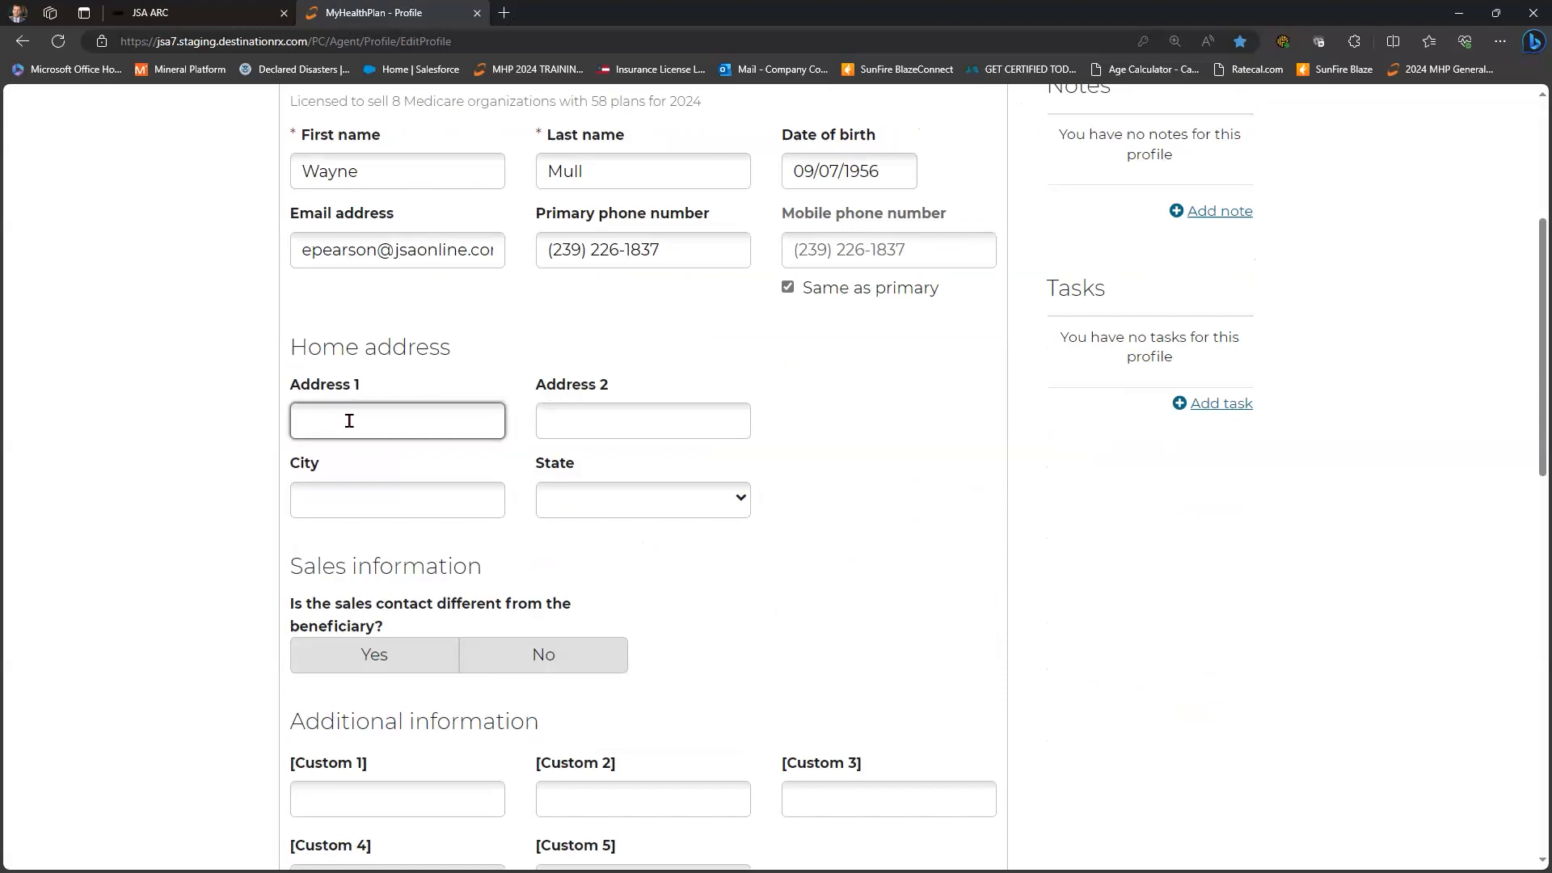
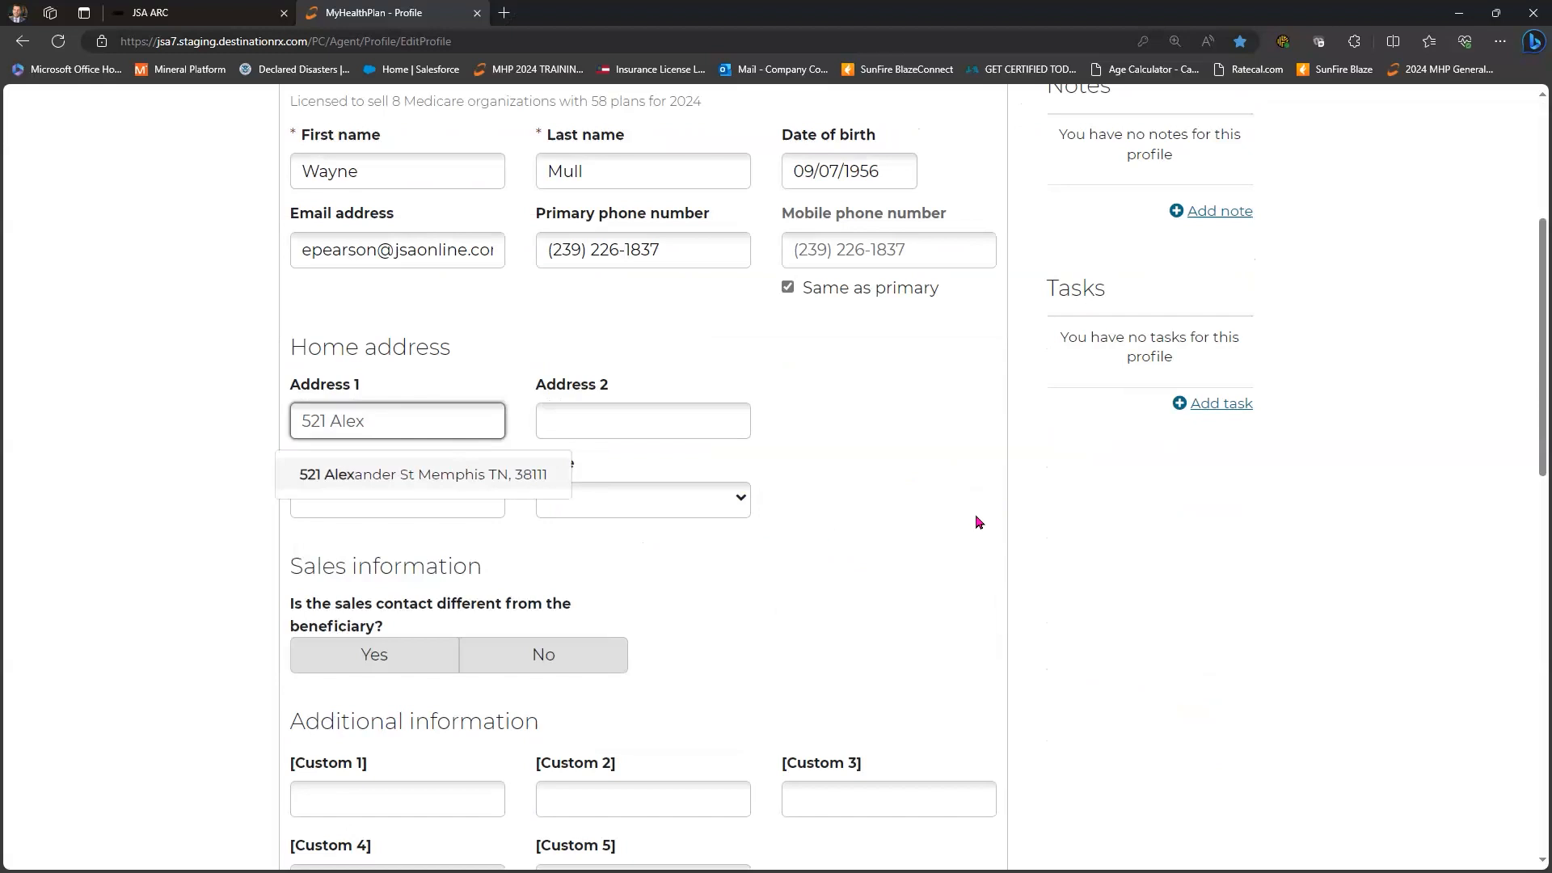
{"action": "key", "text": "Down"}
{"action": "key", "text": "Return"}
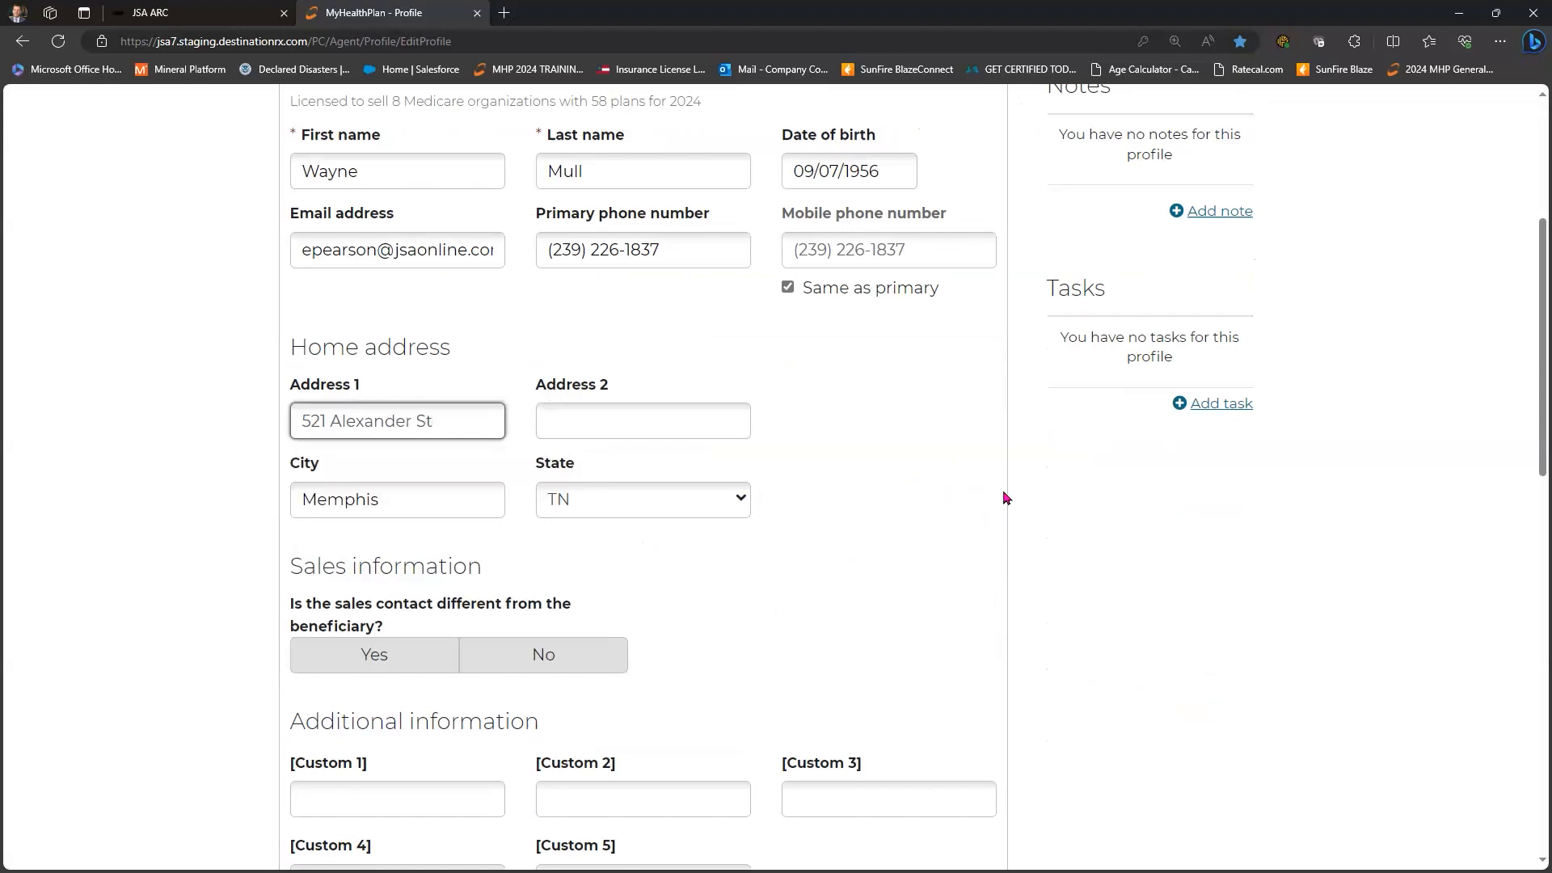
{"action": "scroll", "coordinate": [1002, 495], "scroll_direction": "down", "scroll_amount": 3}
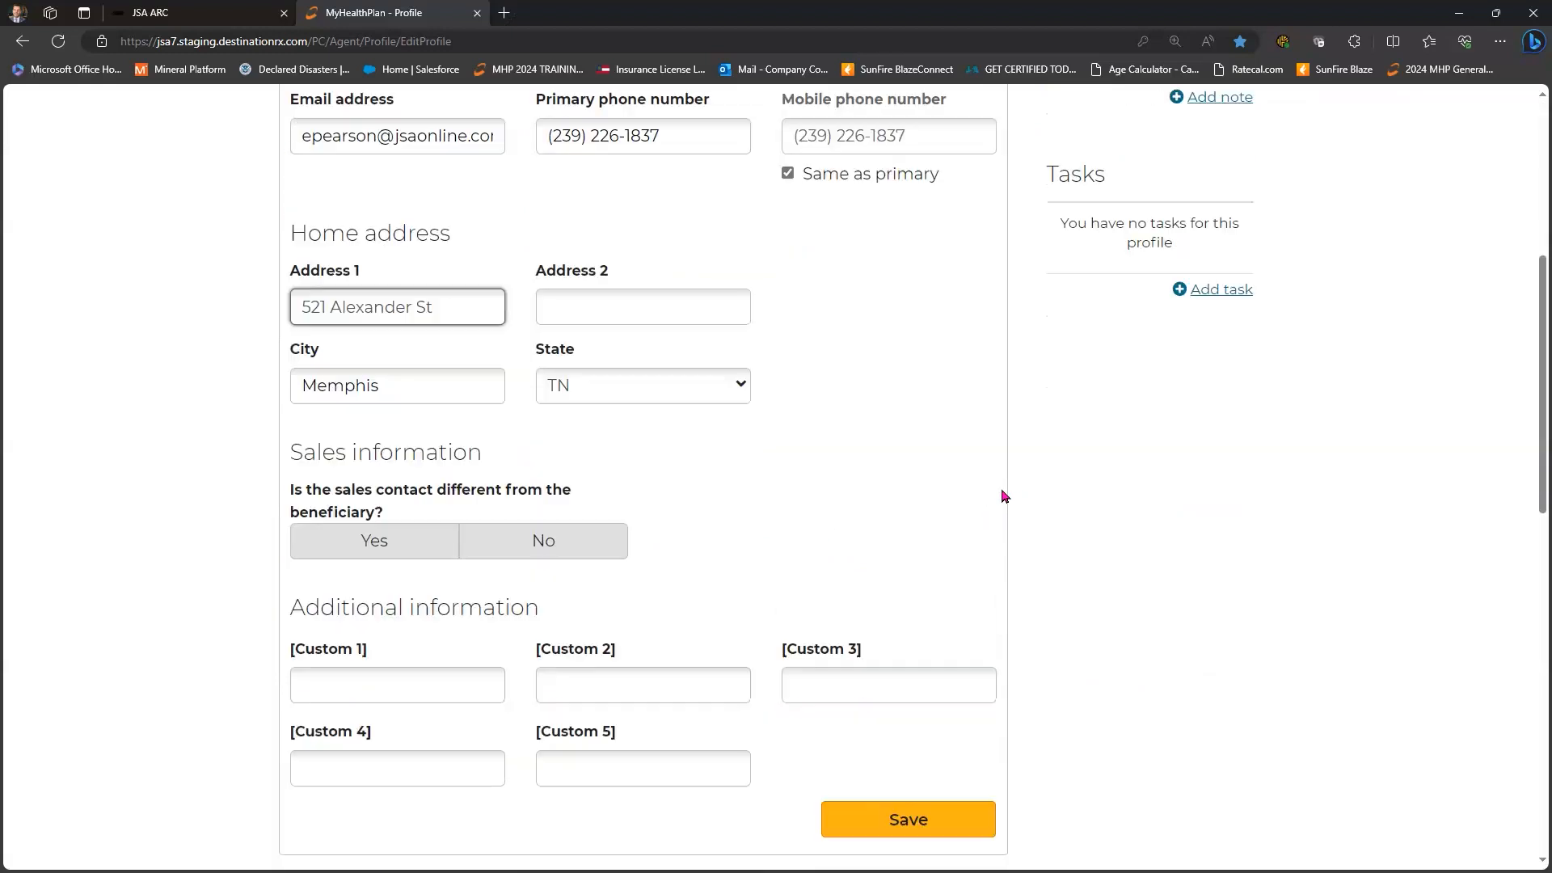
{"action": "scroll", "coordinate": [345, 275], "scroll_direction": "down", "scroll_amount": 1}
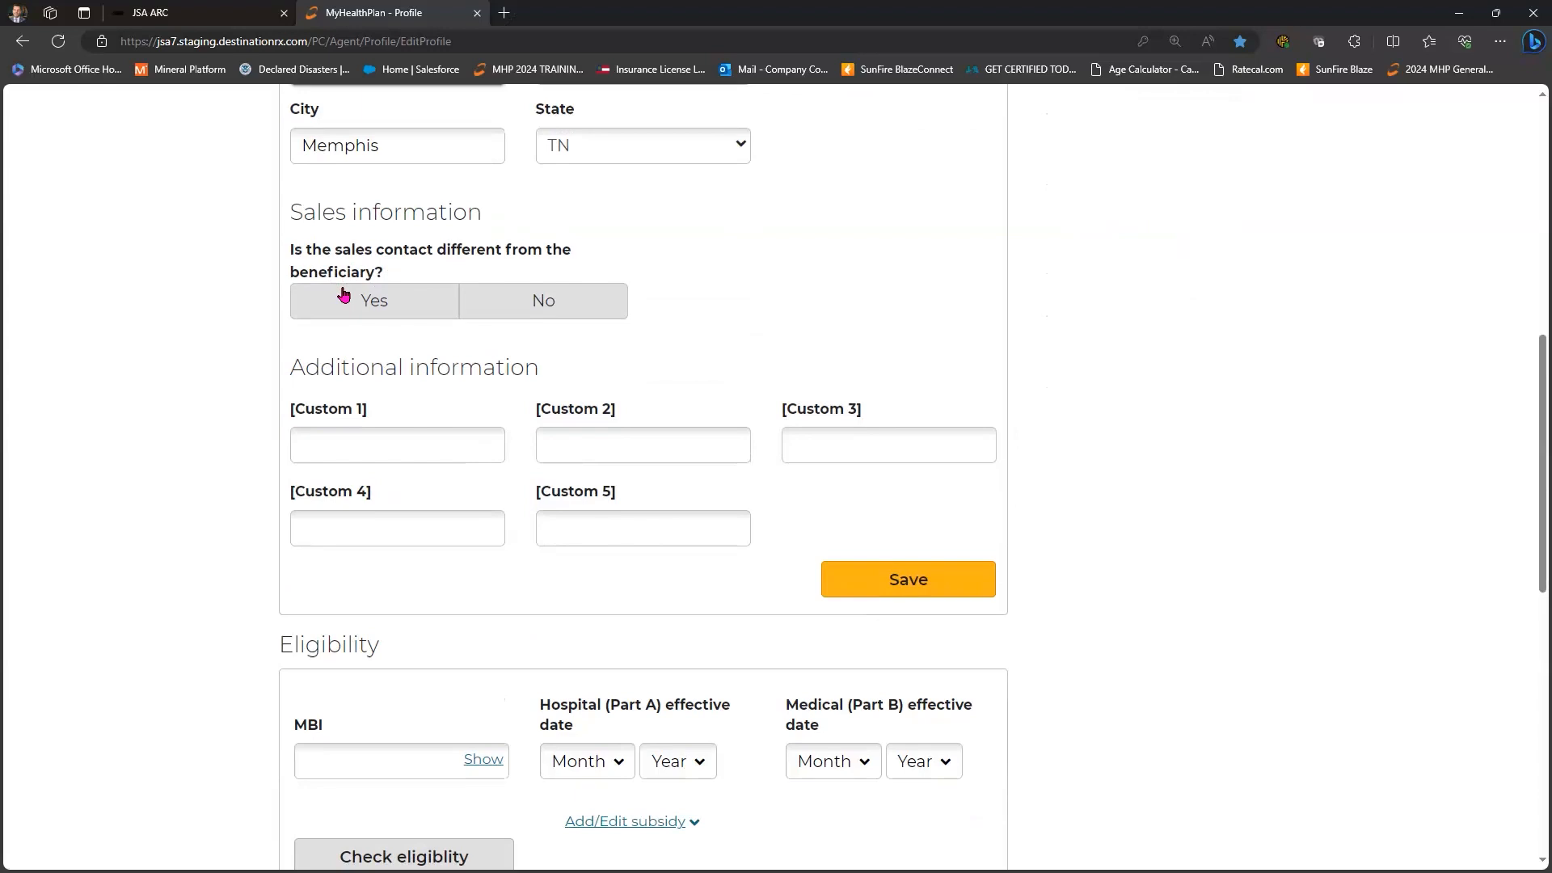
{"action": "left_click", "coordinate": [344, 294]}
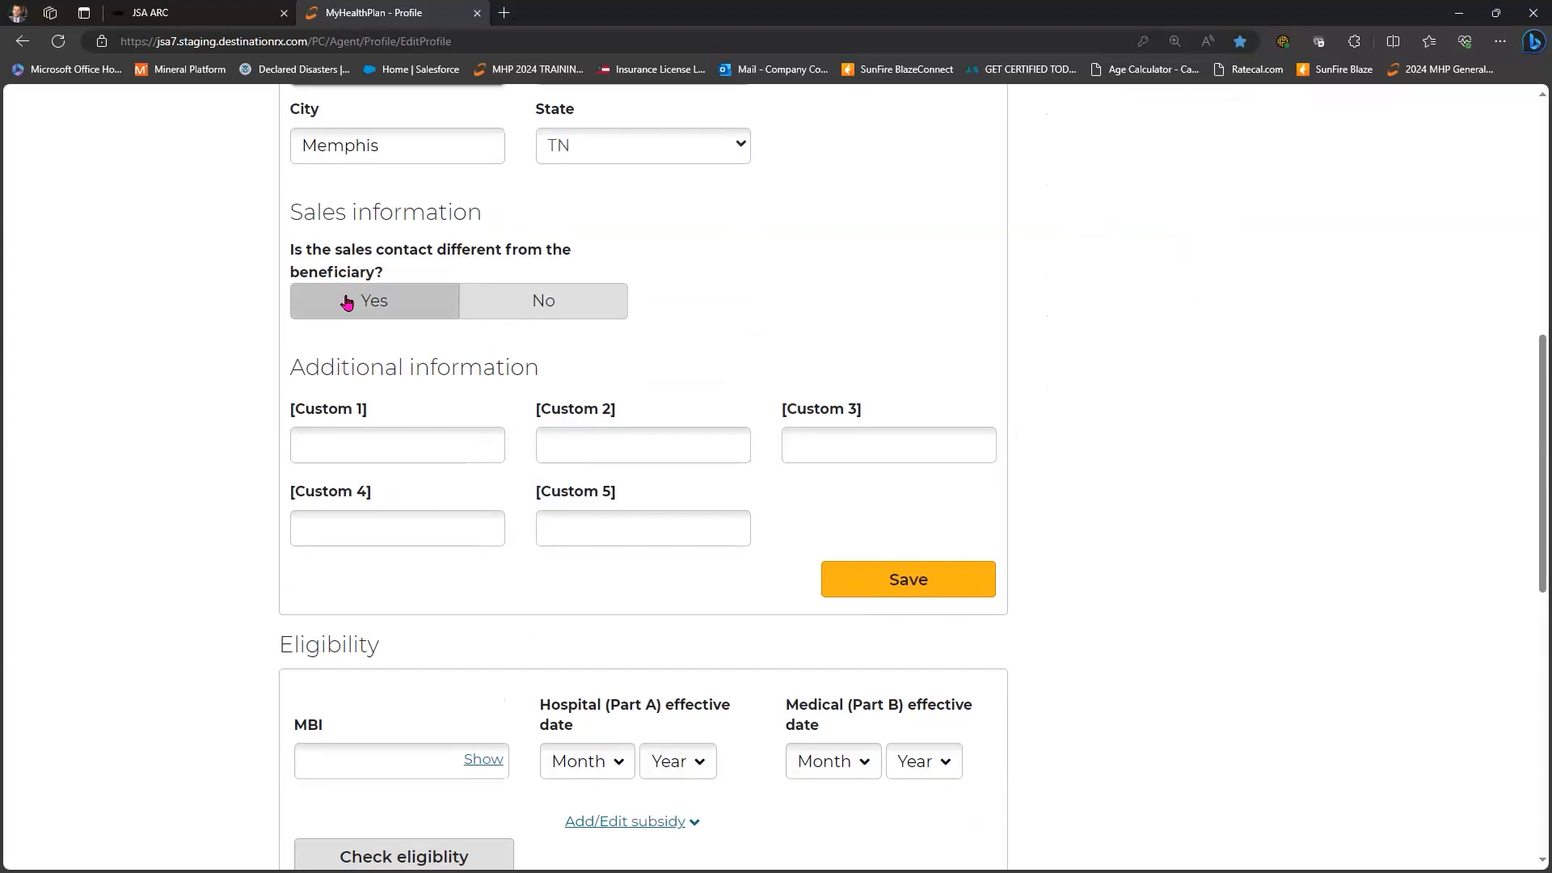
- Mark the sales contact as the beneficiary and enter 'met at the mall' in Custom 1
{"action": "left_click", "coordinate": [347, 302]}
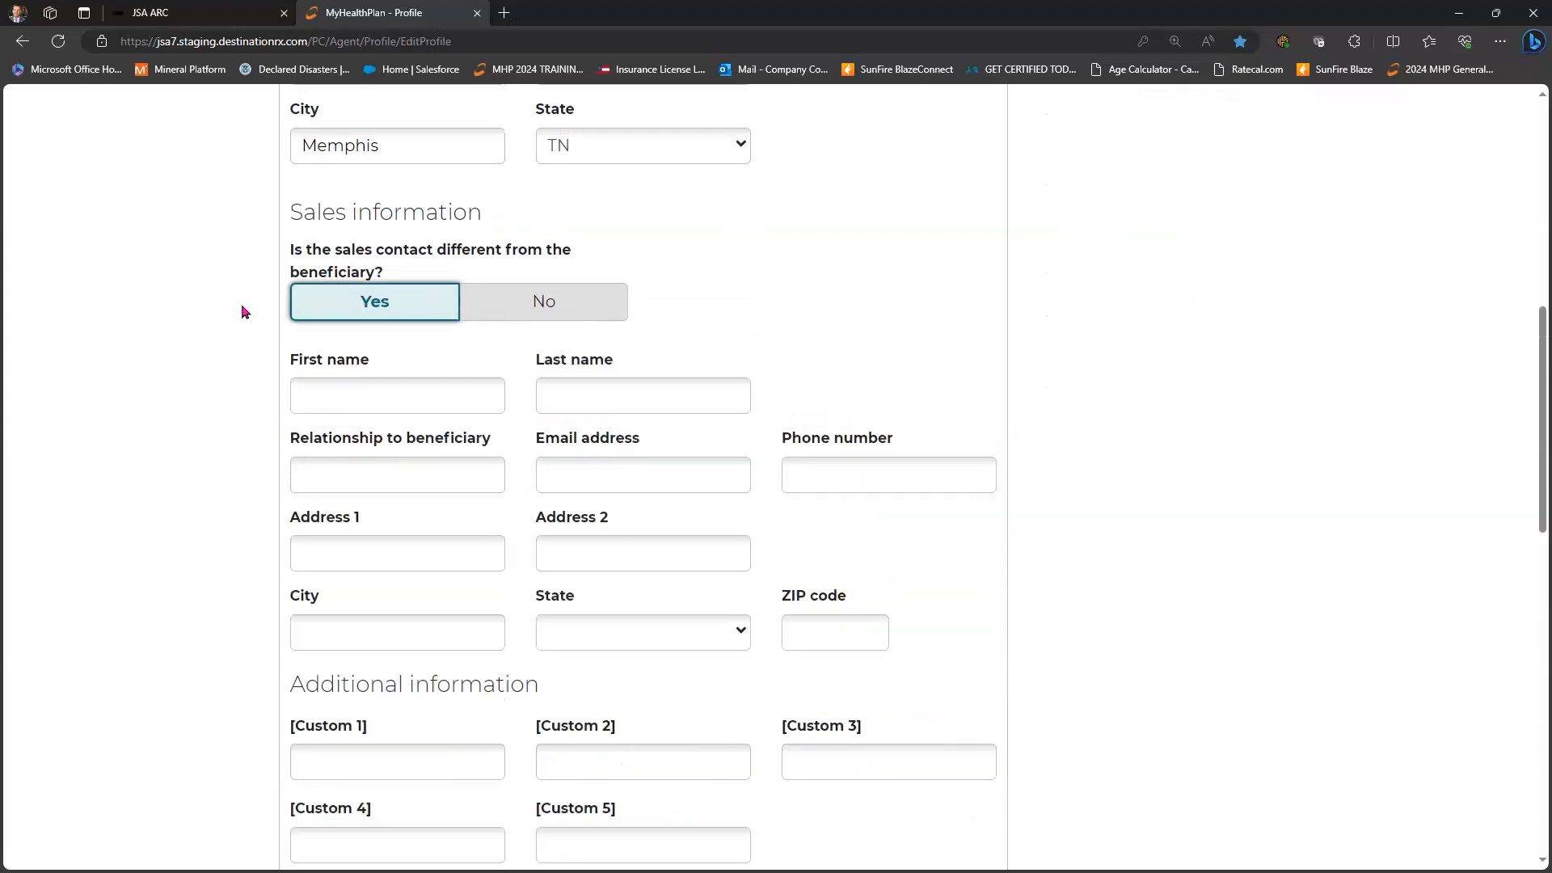
{"action": "key", "text": "Right"}
{"action": "scroll", "coordinate": [371, 325], "scroll_direction": "down", "scroll_amount": 1}
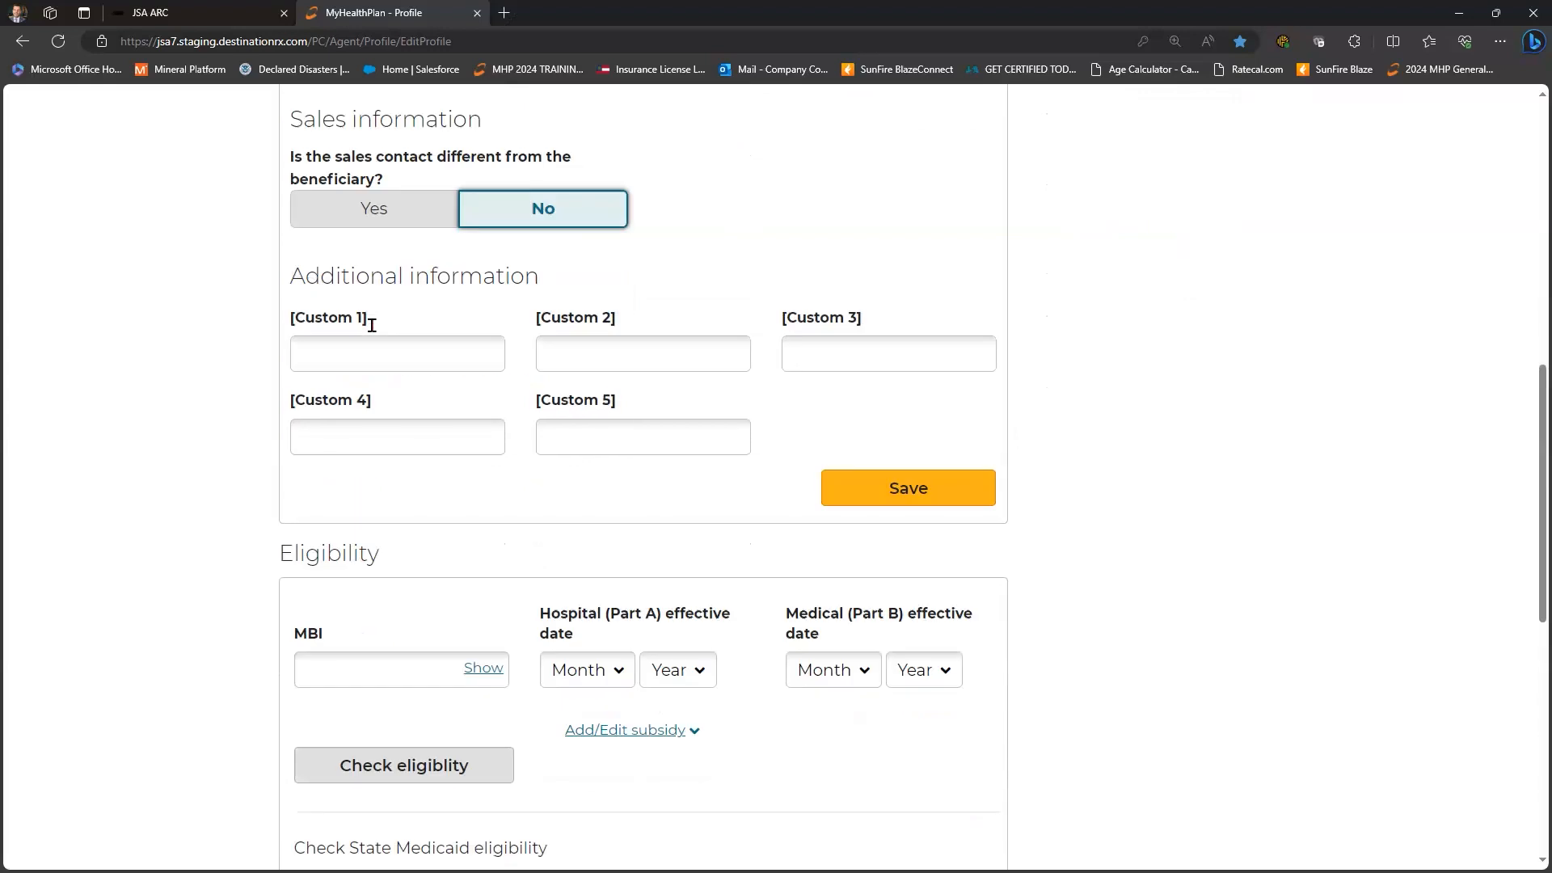
{"action": "scroll", "coordinate": [371, 323], "scroll_direction": "down", "scroll_amount": 1}
{"action": "left_click", "coordinate": [372, 323]}
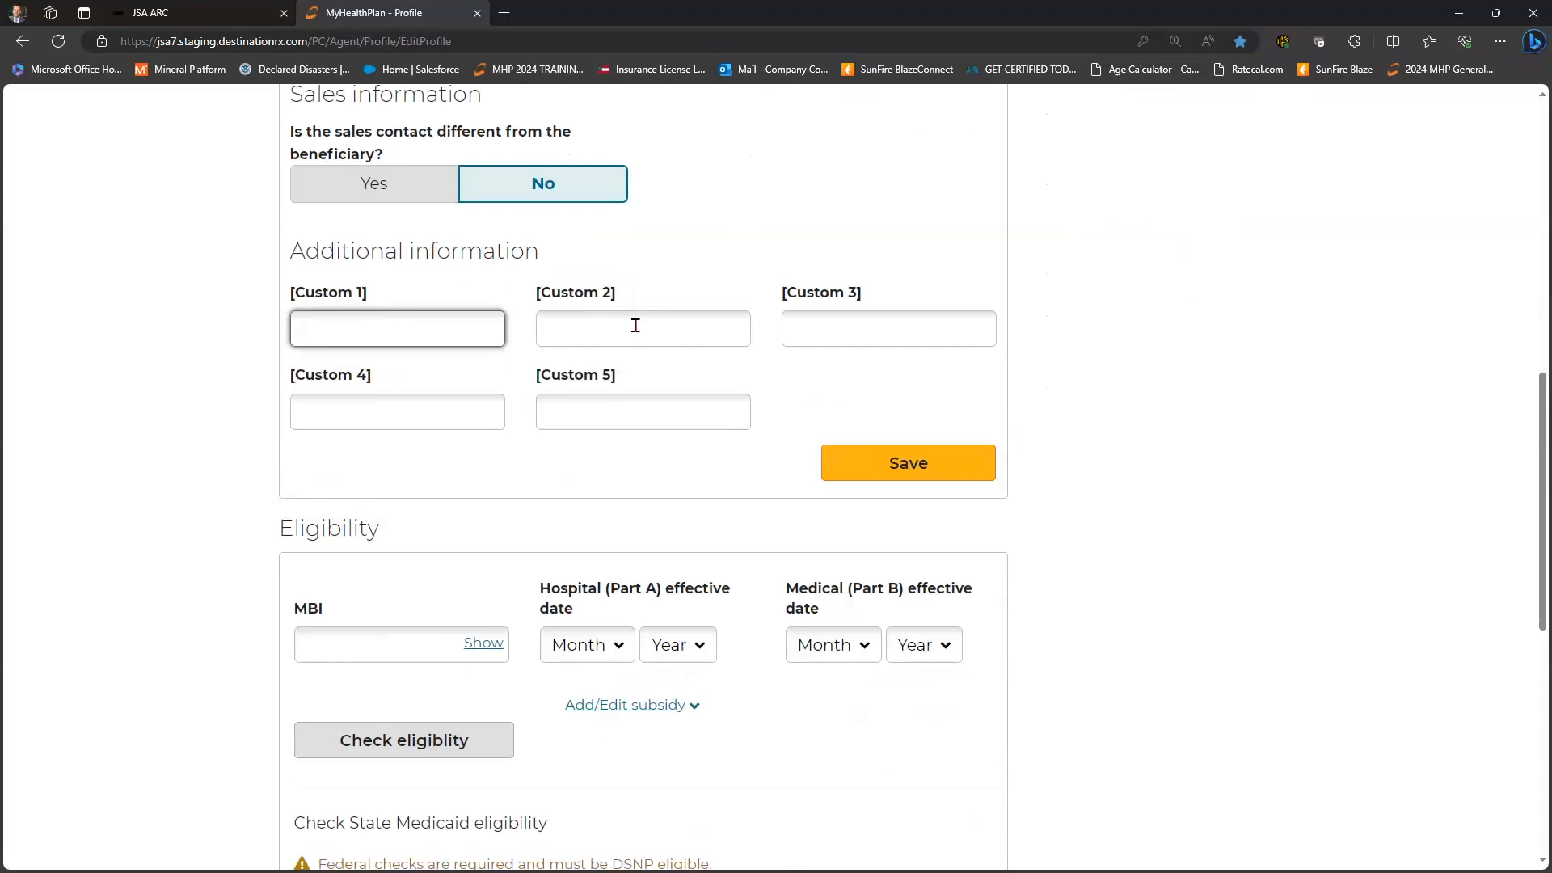
{"action": "type", "text": "met at the mall"}
- Enter the doctor's name in Custom 2 and save the profile
{"action": "left_click", "coordinate": [635, 325]}
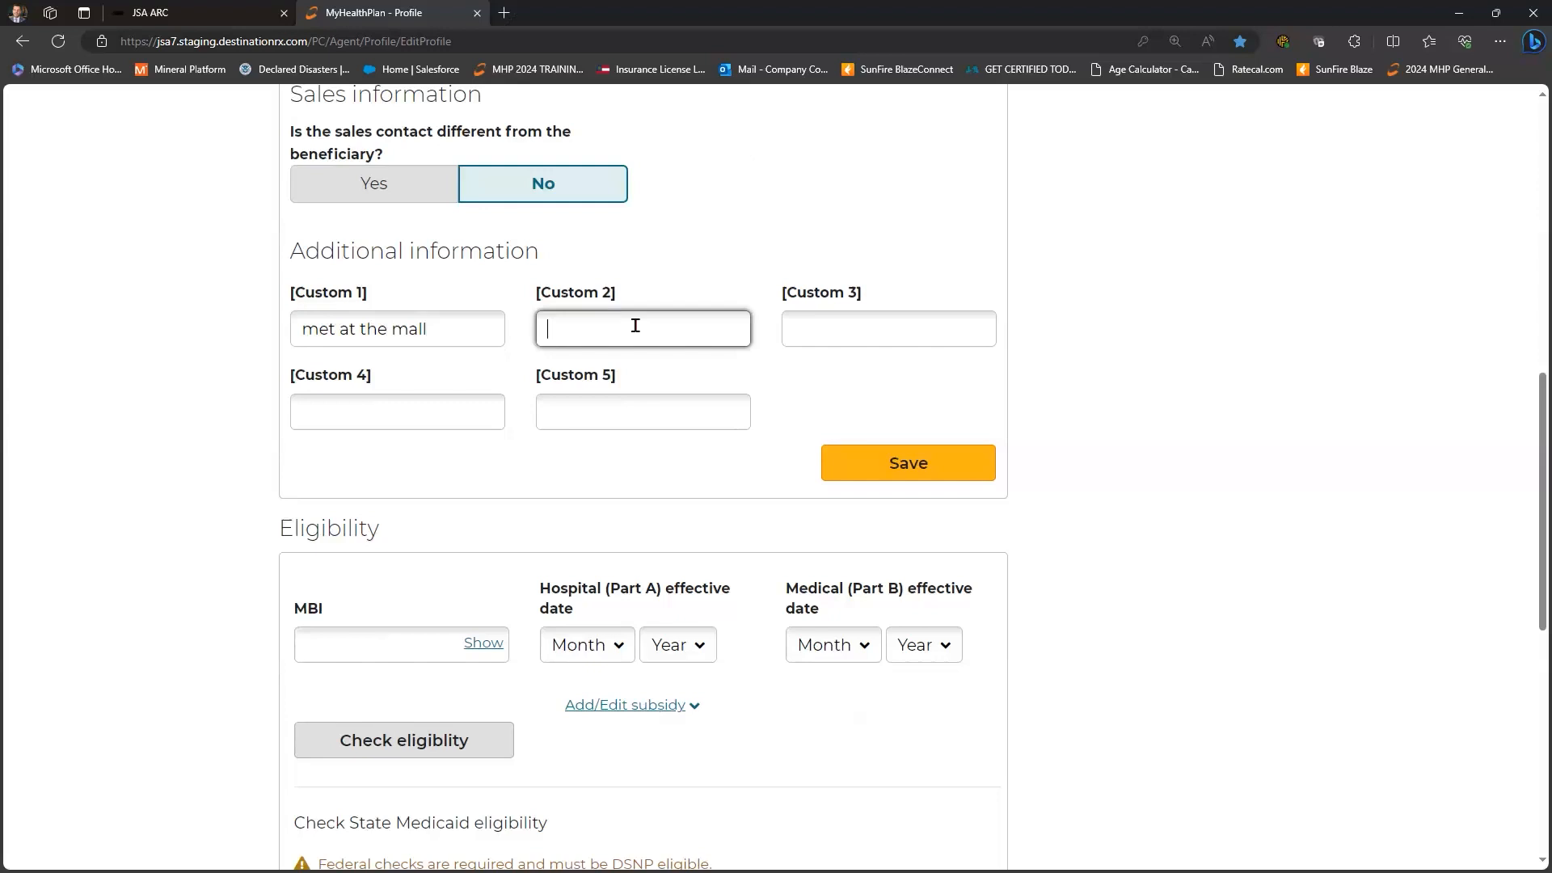
{"action": "type", "text": "dr smith"}
{"action": "key", "text": "Tab"}
{"action": "key", "text": "Tab"}
{"action": "key", "text": "Tab"}
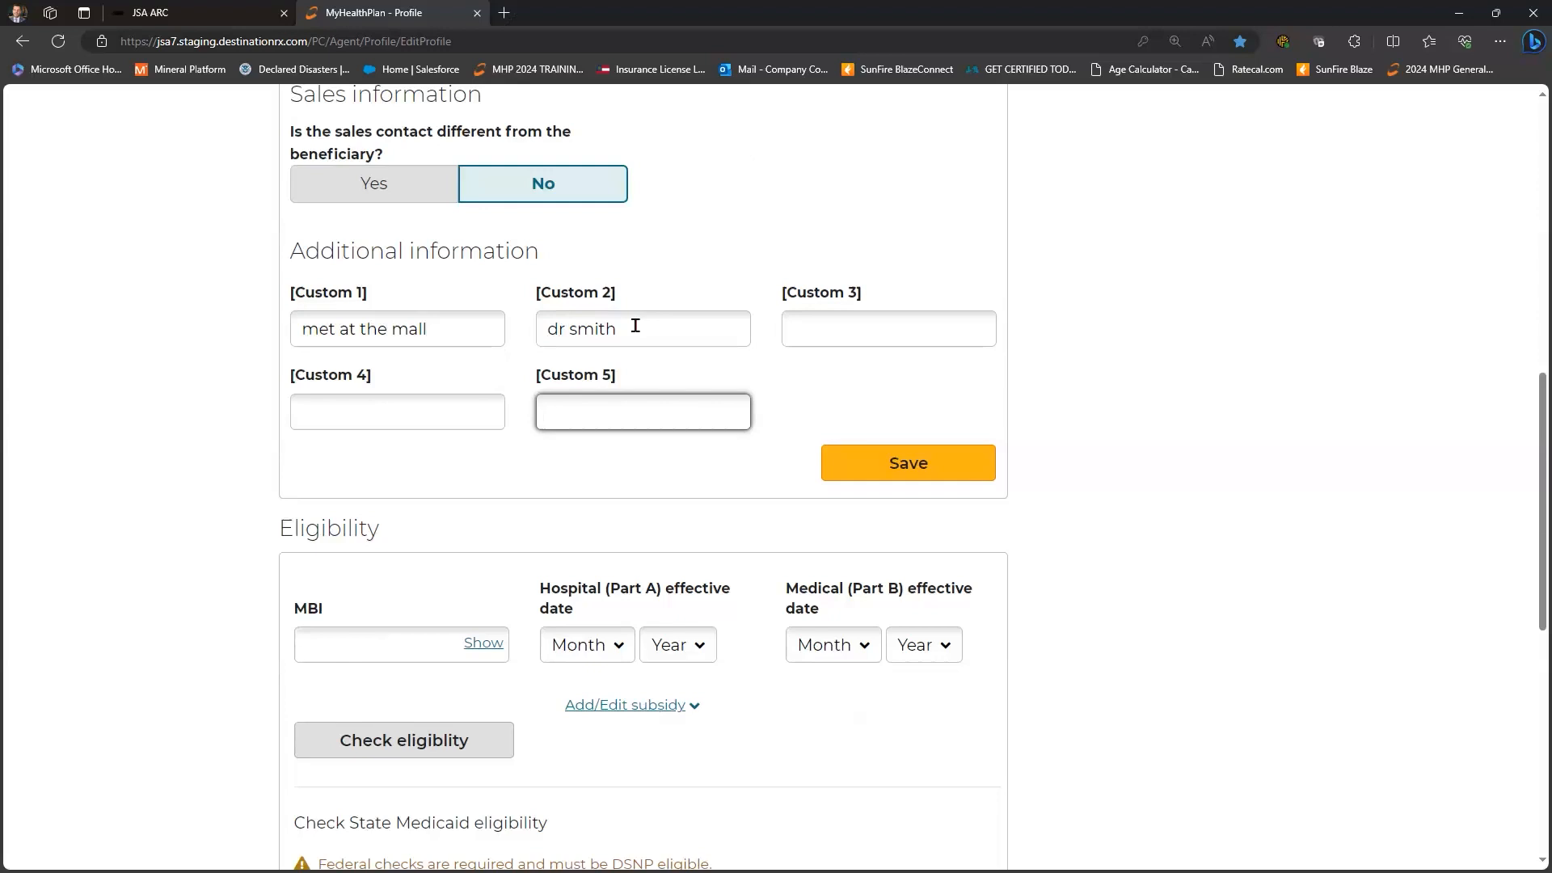
{"action": "scroll", "coordinate": [910, 361], "scroll_direction": "down", "scroll_amount": 1}
{"action": "left_click", "coordinate": [911, 358]}
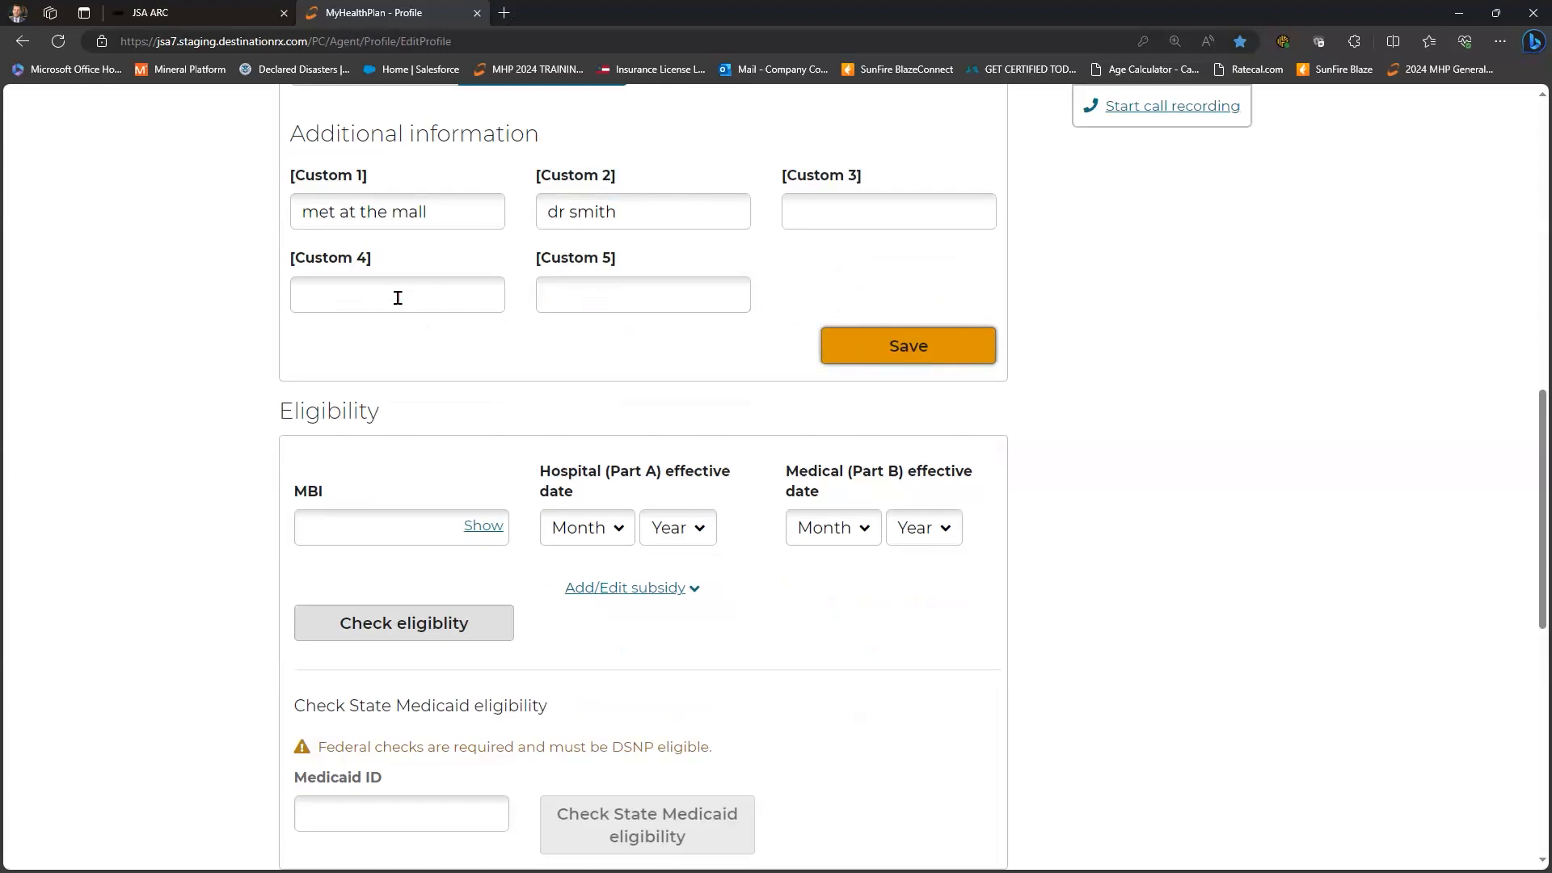
{"action": "scroll", "coordinate": [399, 294], "scroll_direction": "down", "scroll_amount": 1}
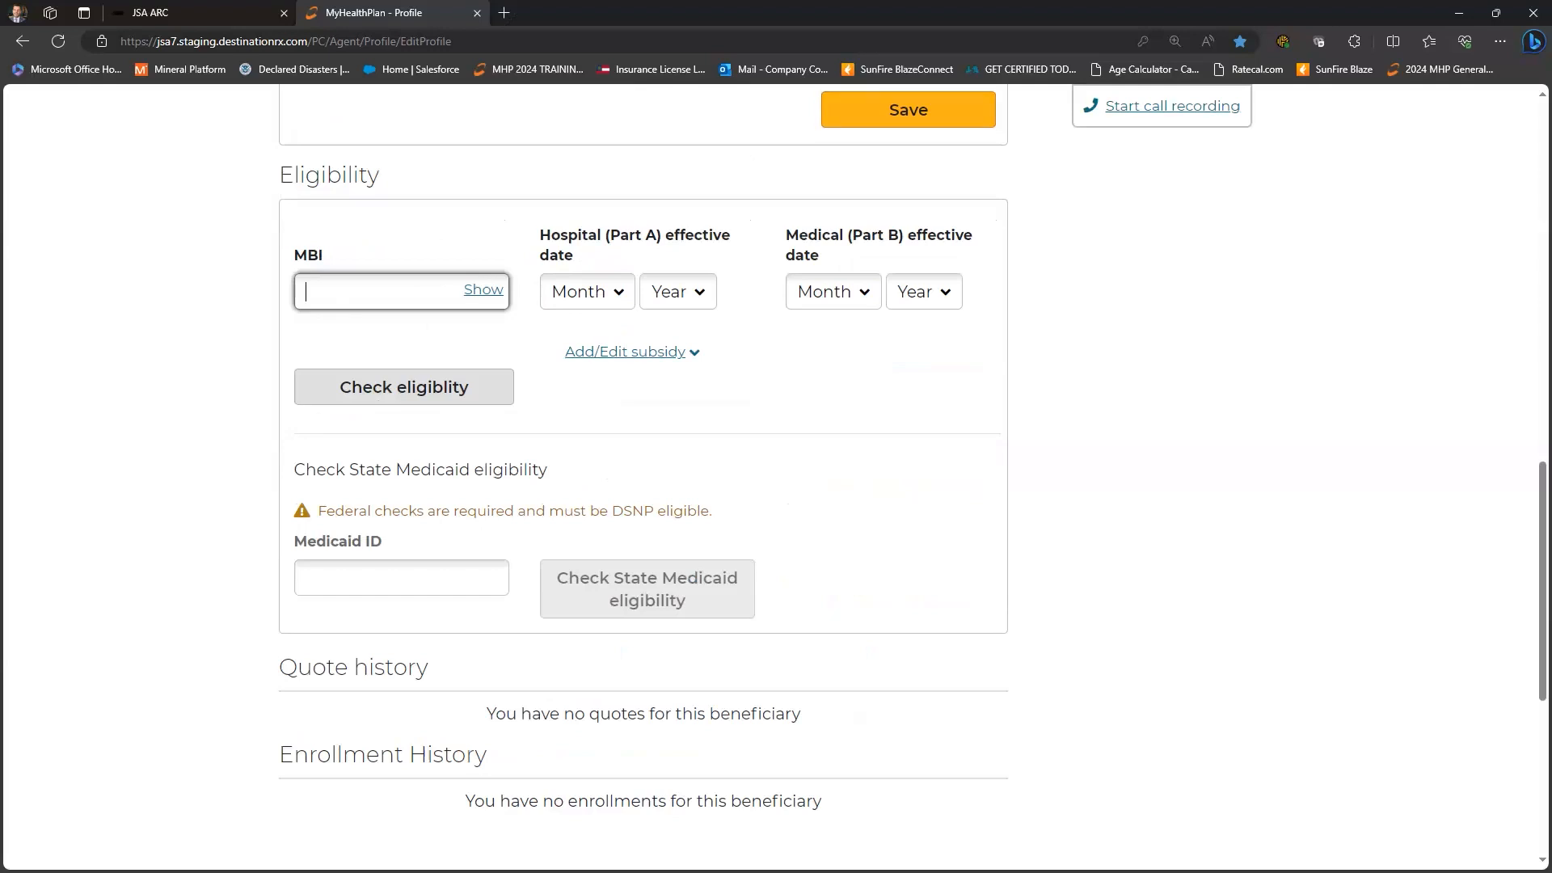
- Paste the beneficiary's MBI and set the Part A effective date to April 1977
{"action": "key", "text": "alt+Tab"}
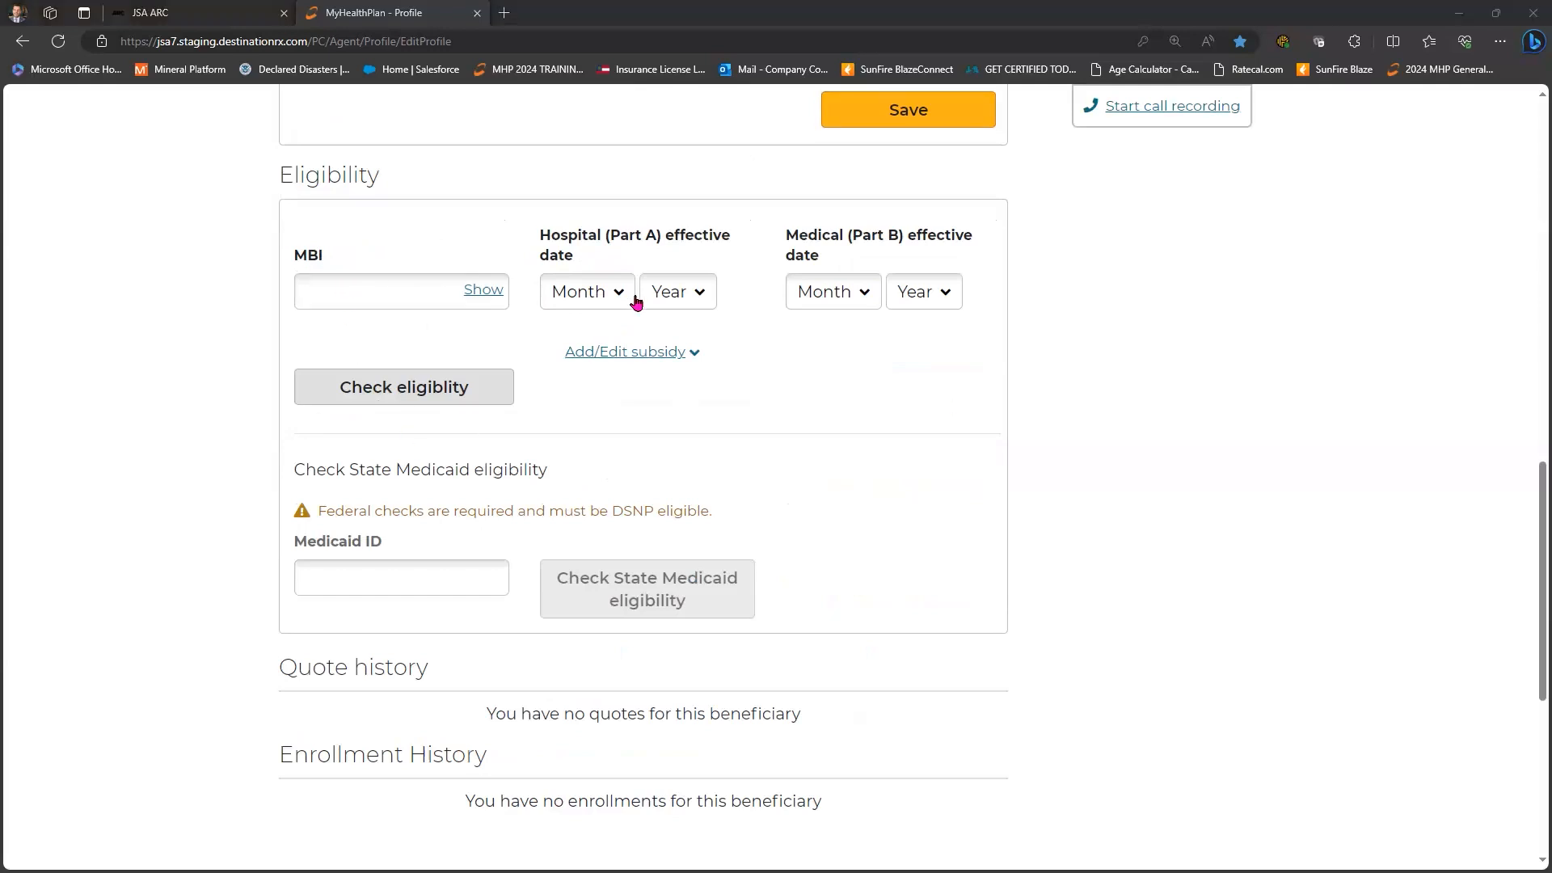
{"action": "key", "text": "alt+Tab"}
{"action": "key", "text": "ctrl+v"}
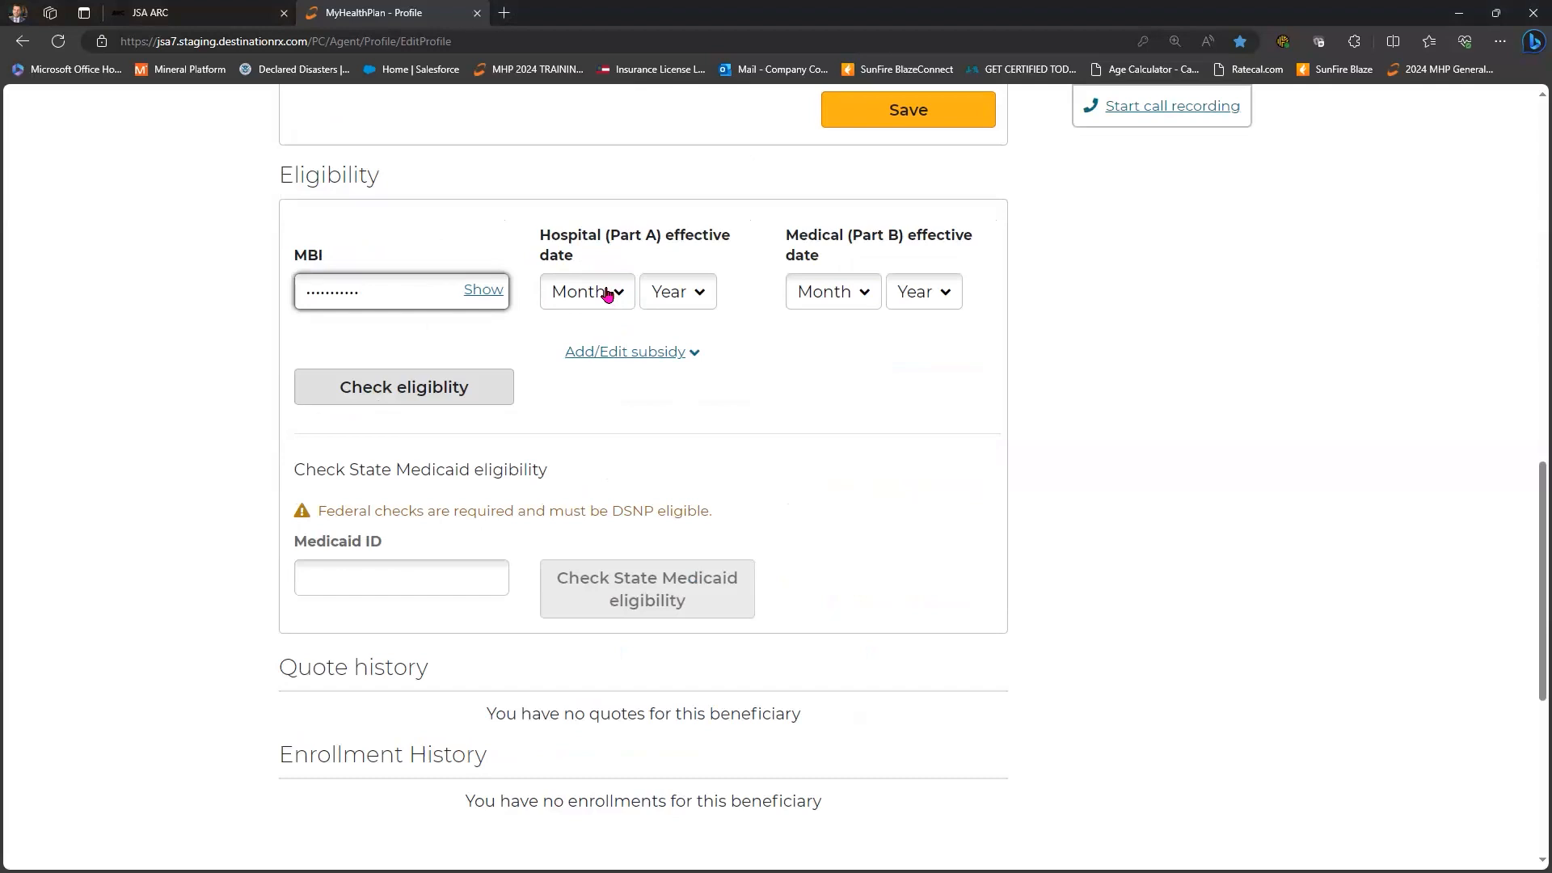
{"action": "left_click", "coordinate": [609, 291]}
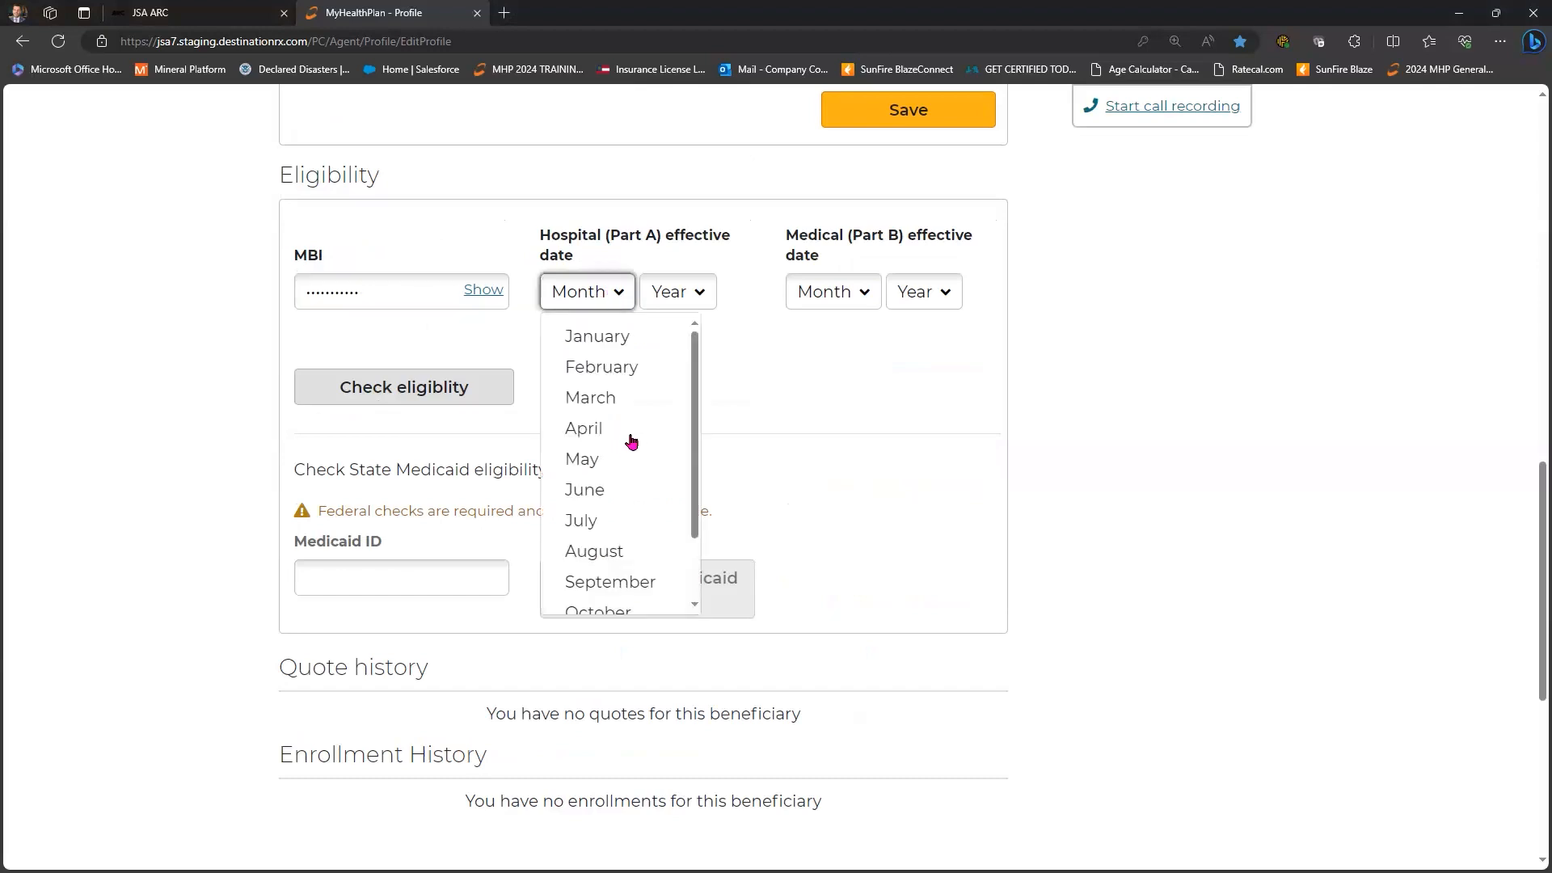
{"action": "key", "text": "Return"}
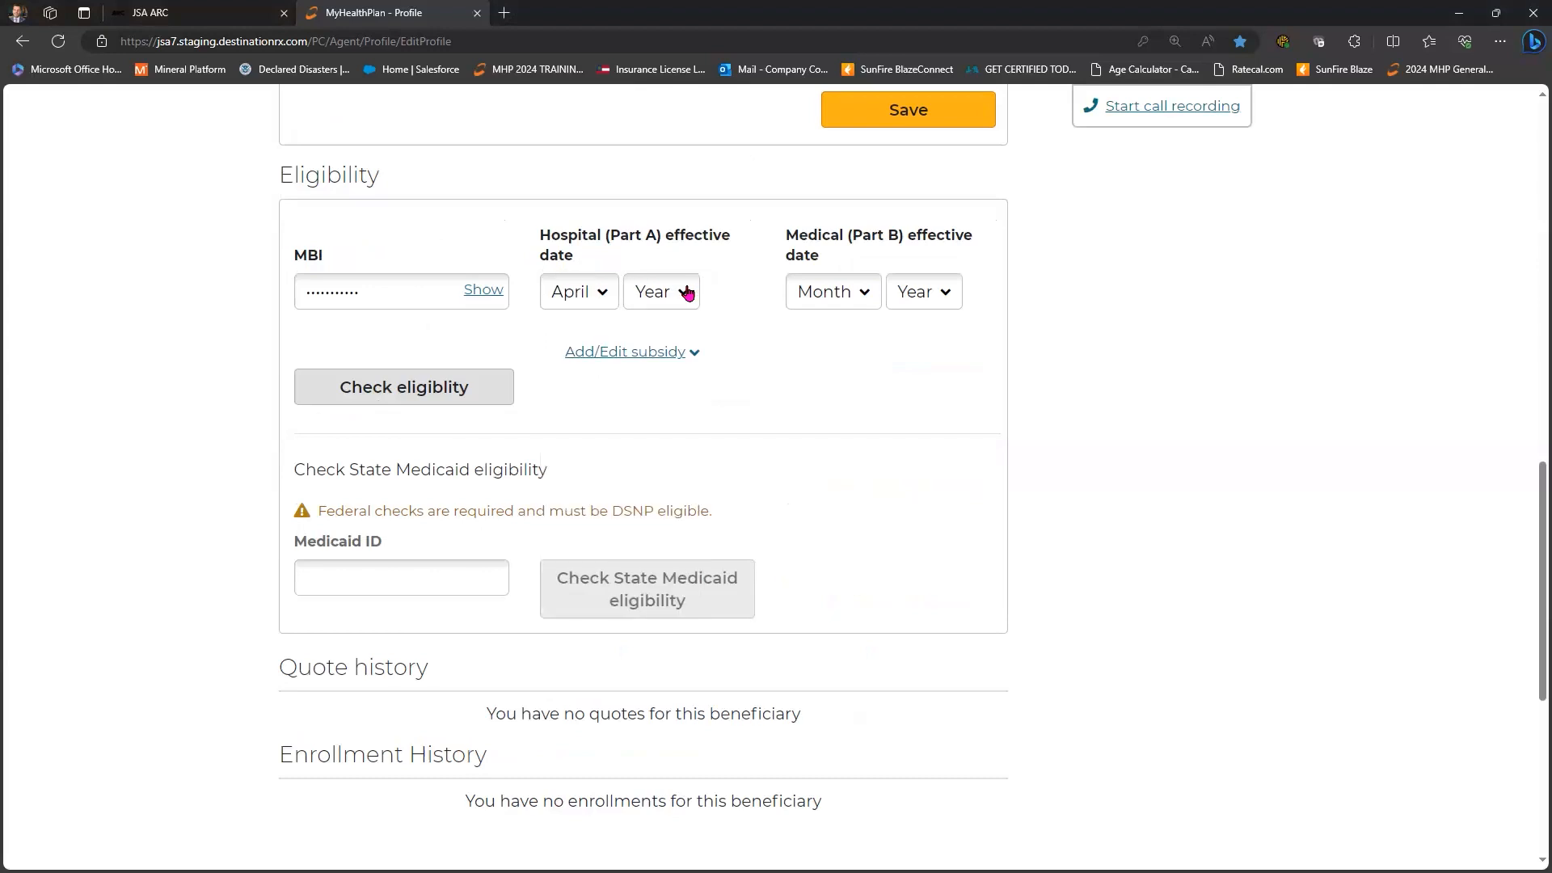
{"action": "key", "text": "Tab"}
{"action": "key", "text": "alt+Down"}
{"action": "scroll", "coordinate": [699, 480], "scroll_direction": "down", "scroll_amount": 1}
{"action": "scroll", "coordinate": [693, 422], "scroll_direction": "down", "scroll_amount": 12}
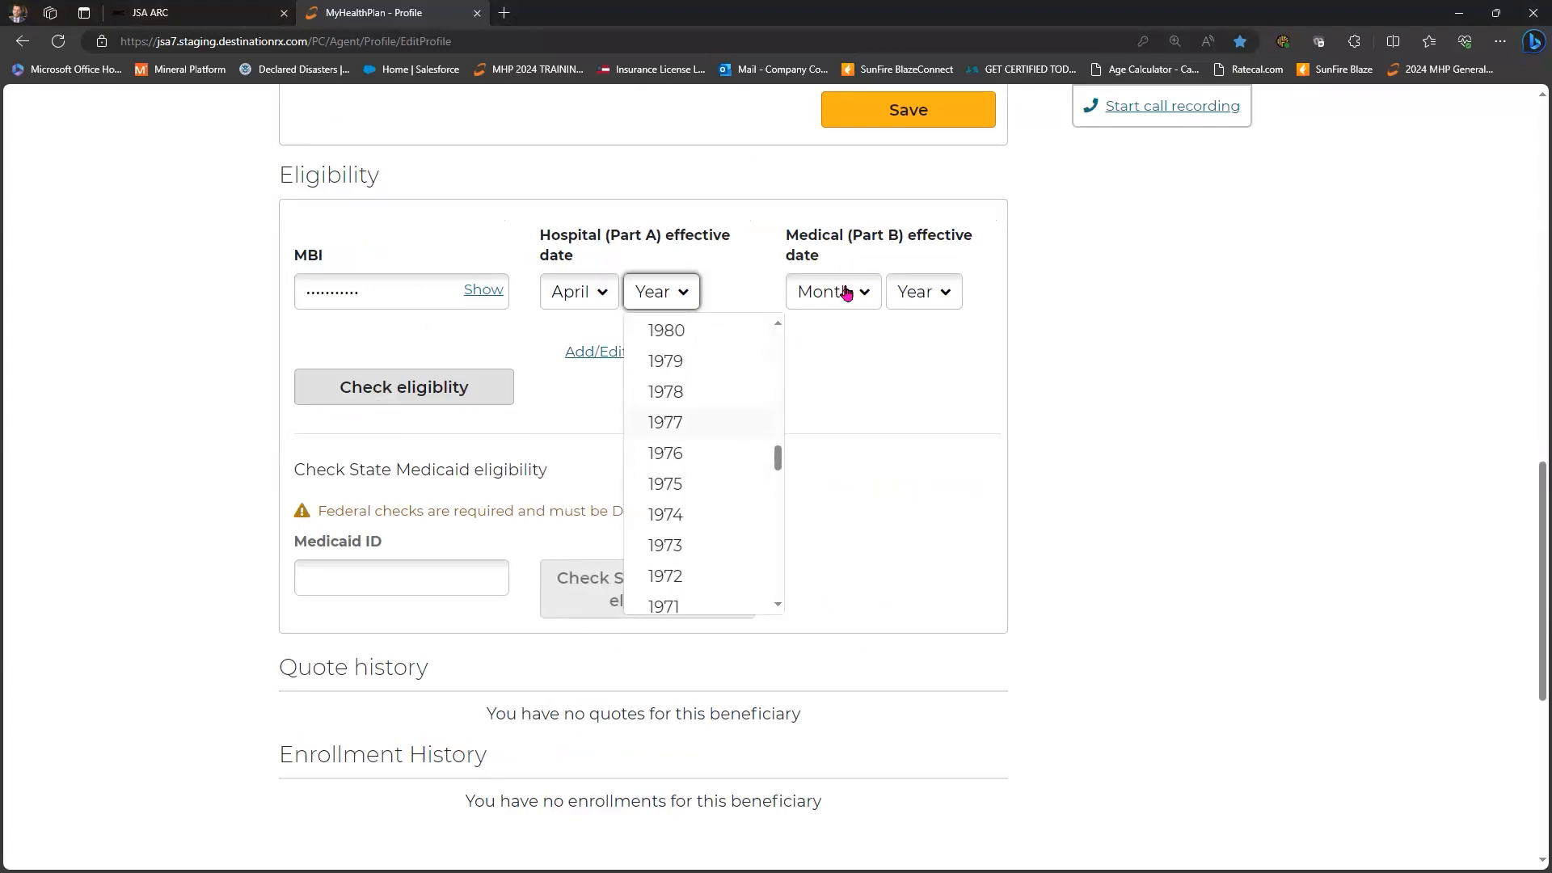
{"action": "key", "text": "Return"}
- Set the Part B effective date to July 2015 and select the Medicaid ID field
{"action": "key", "text": "Tab"}
{"action": "key", "text": "alt+Down"}
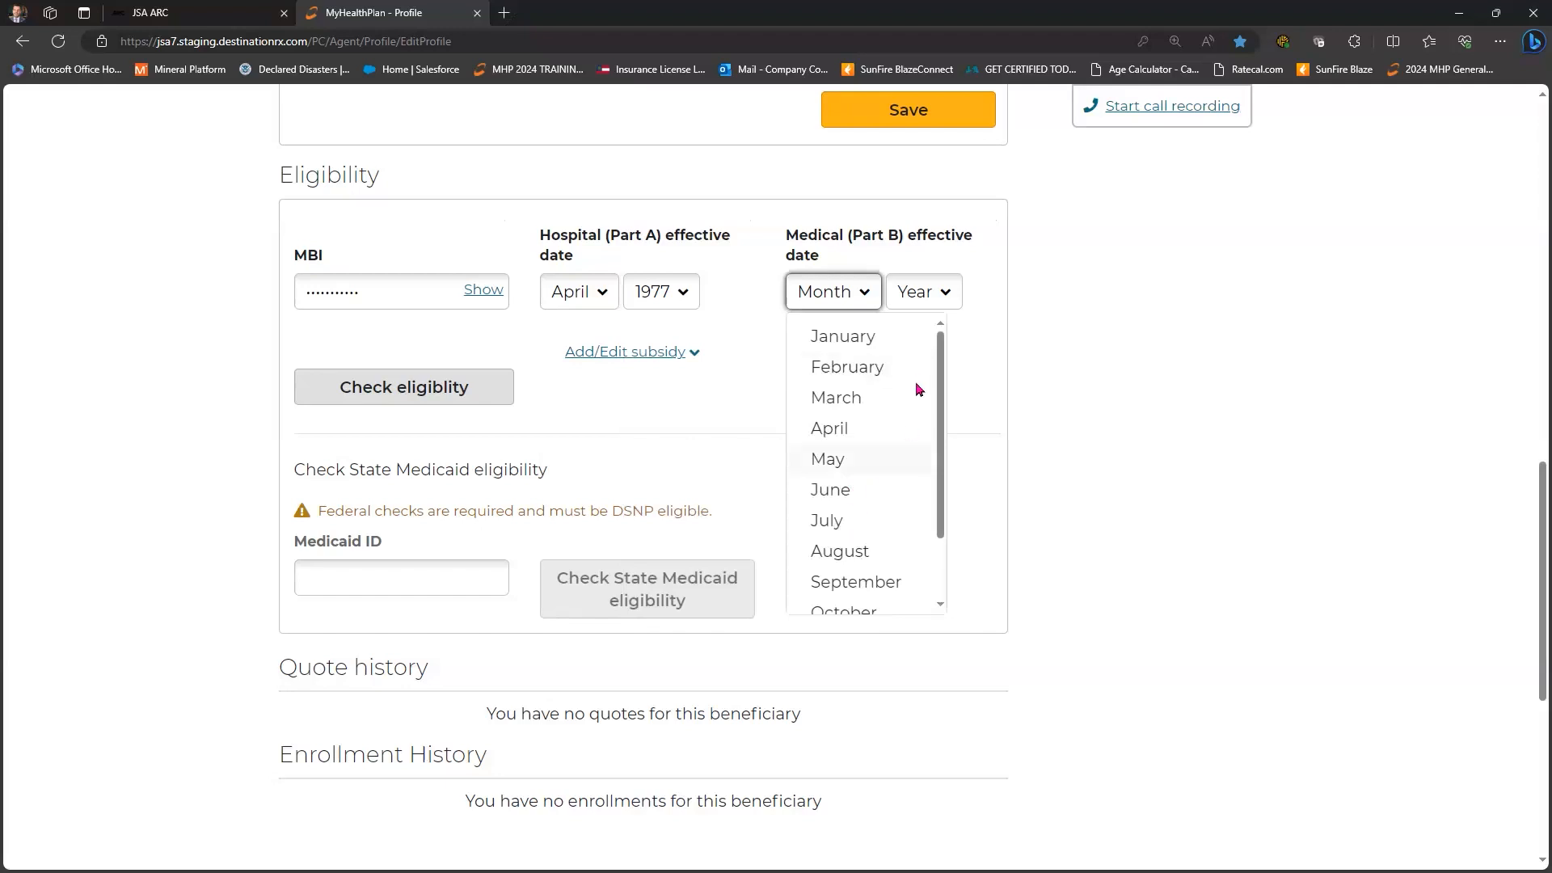
{"action": "key", "text": "Down"}
{"action": "key", "text": "Down"}
{"action": "key", "text": "Return"}
{"action": "key", "text": "Tab"}
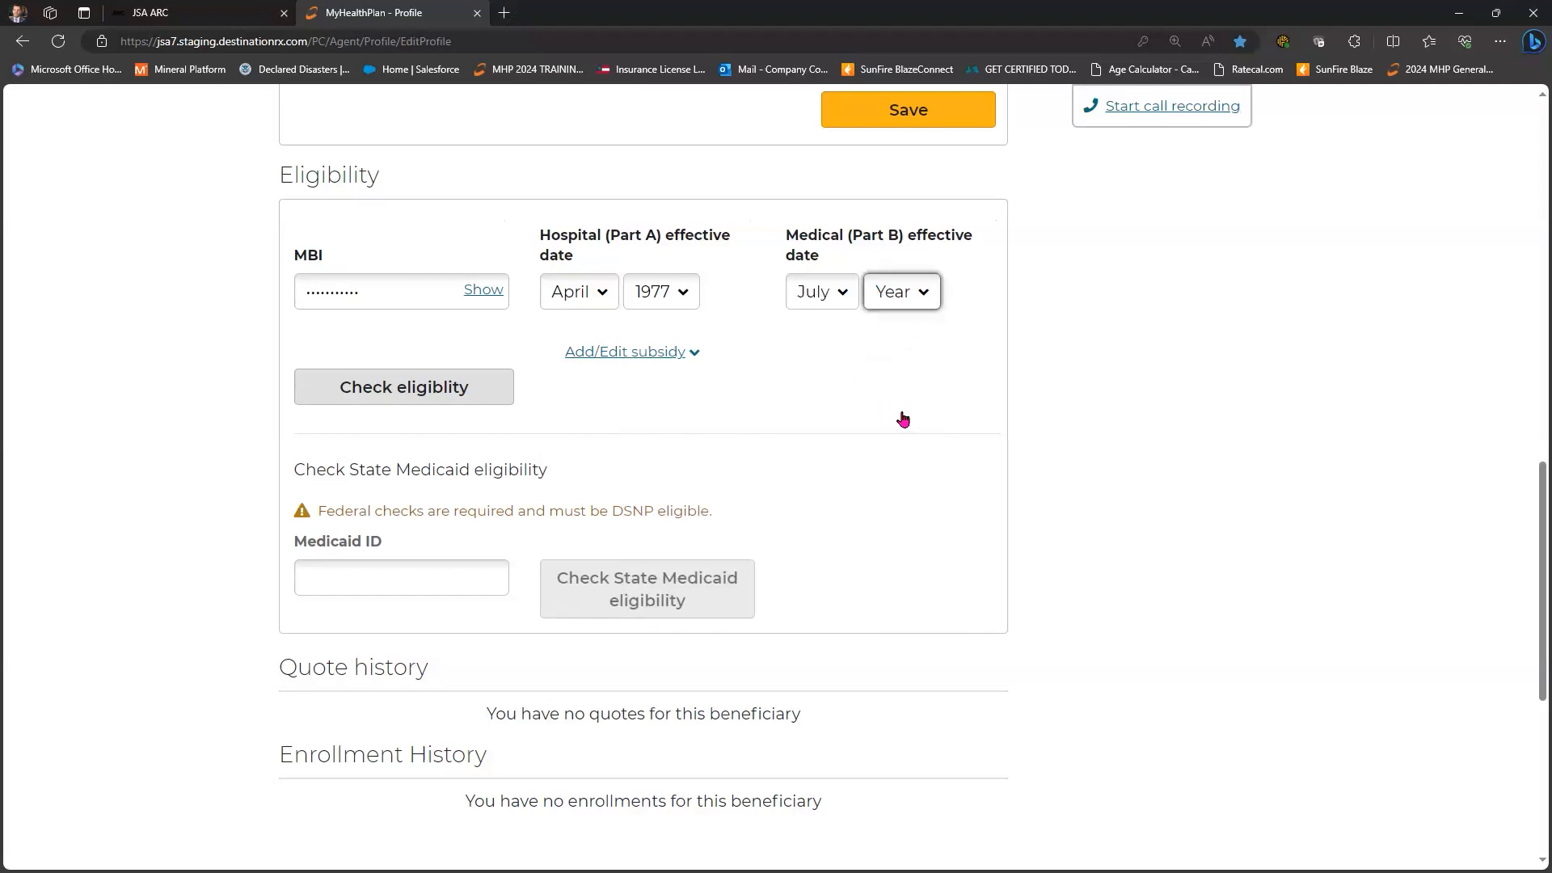
{"action": "key", "text": "alt+Down"}
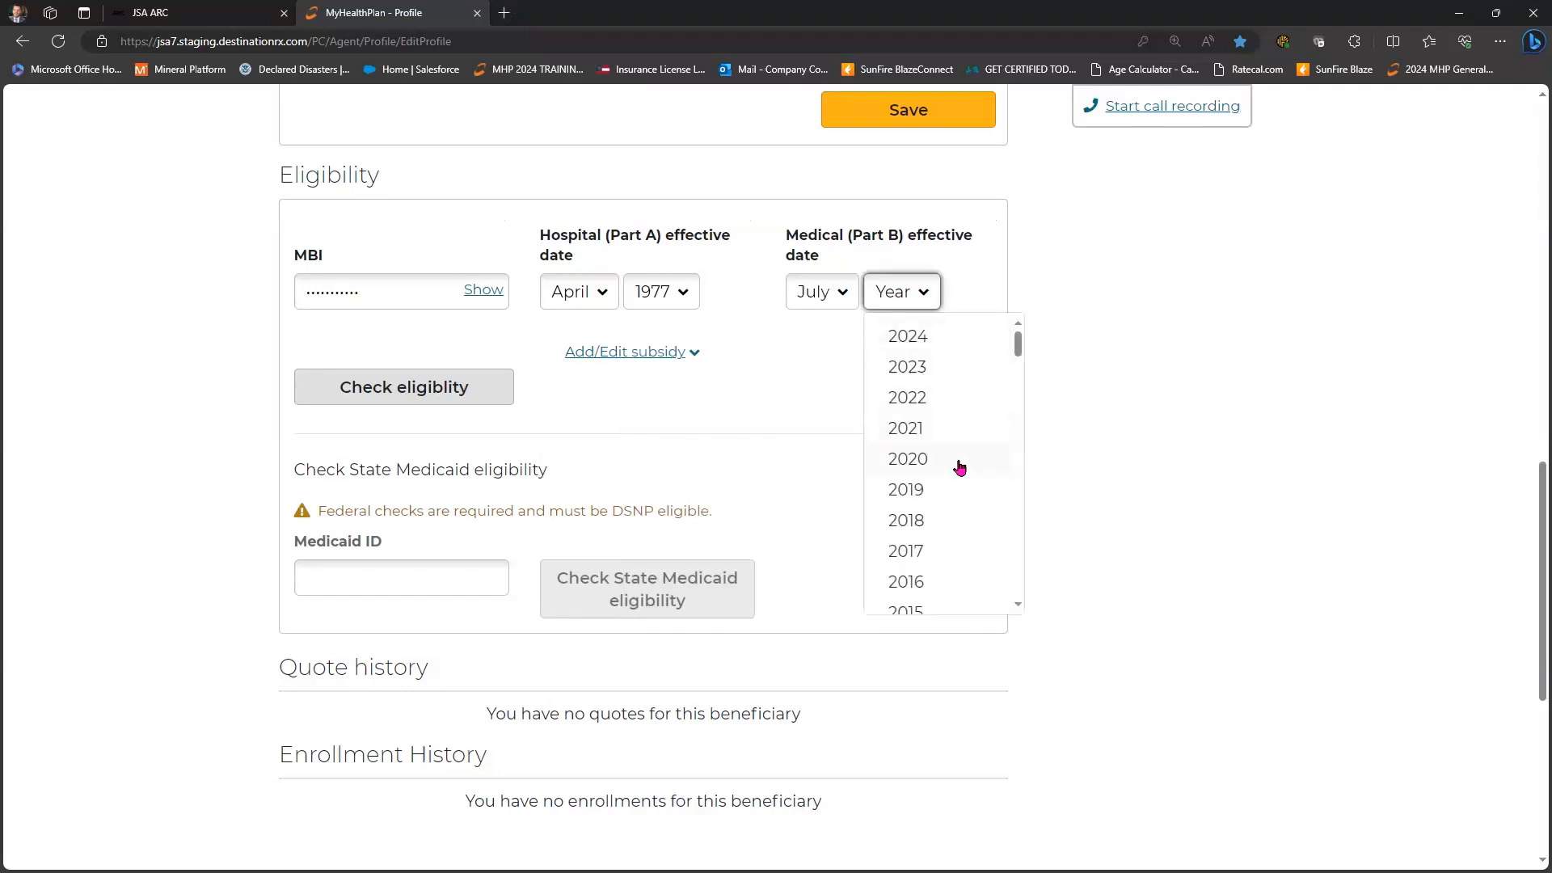
{"action": "key", "text": "Down"}
{"action": "key", "text": "Down"}
{"action": "key", "text": "Down"}
{"action": "key", "text": "Down"}
{"action": "key", "text": "Down"}
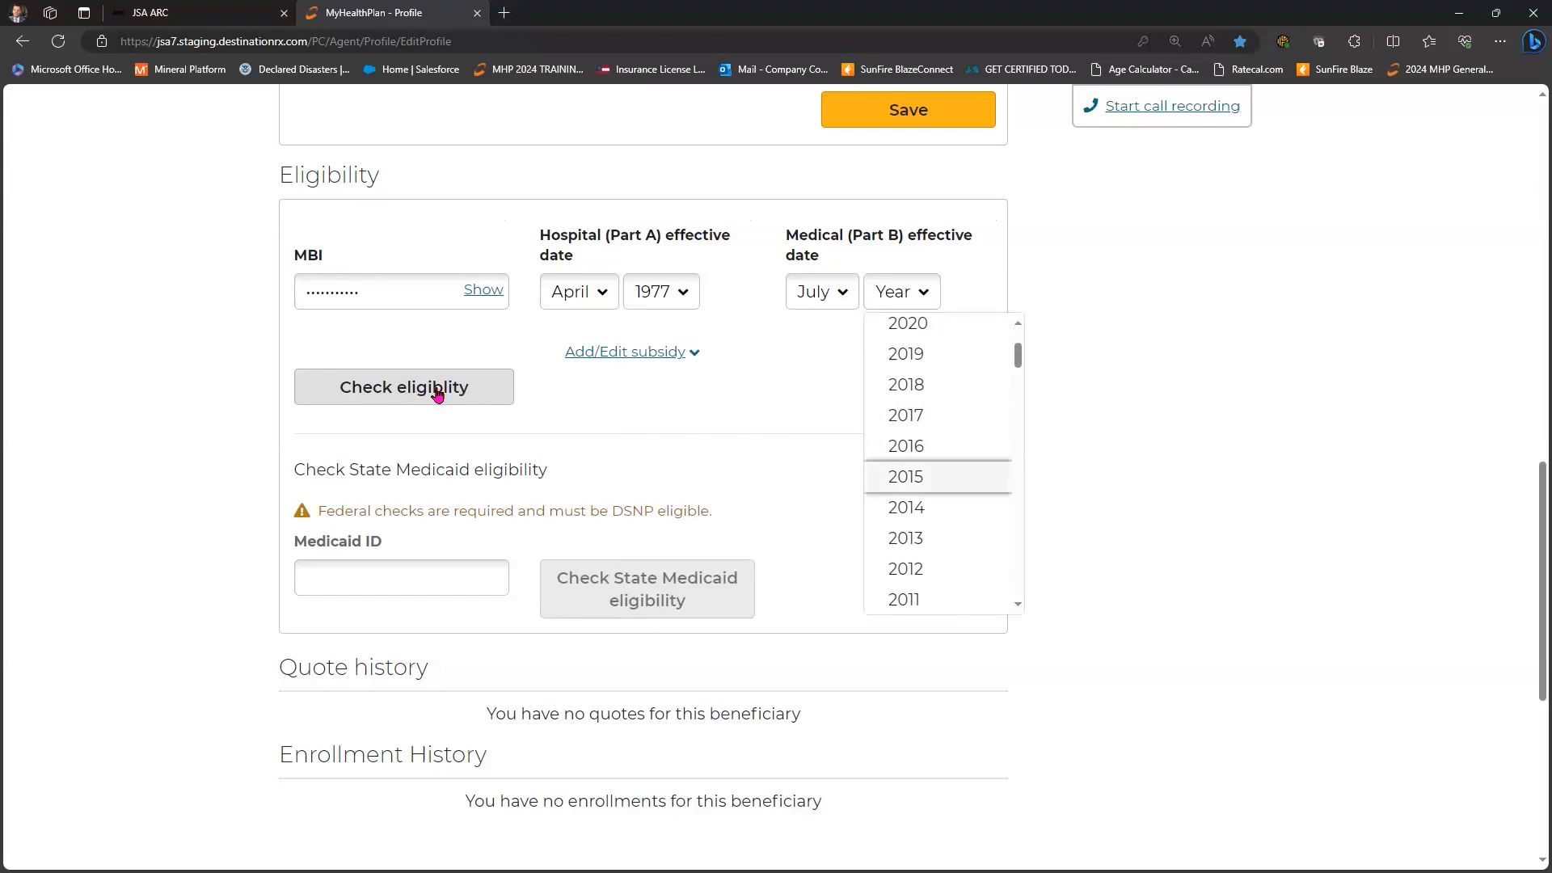
{"action": "key", "text": "Return"}
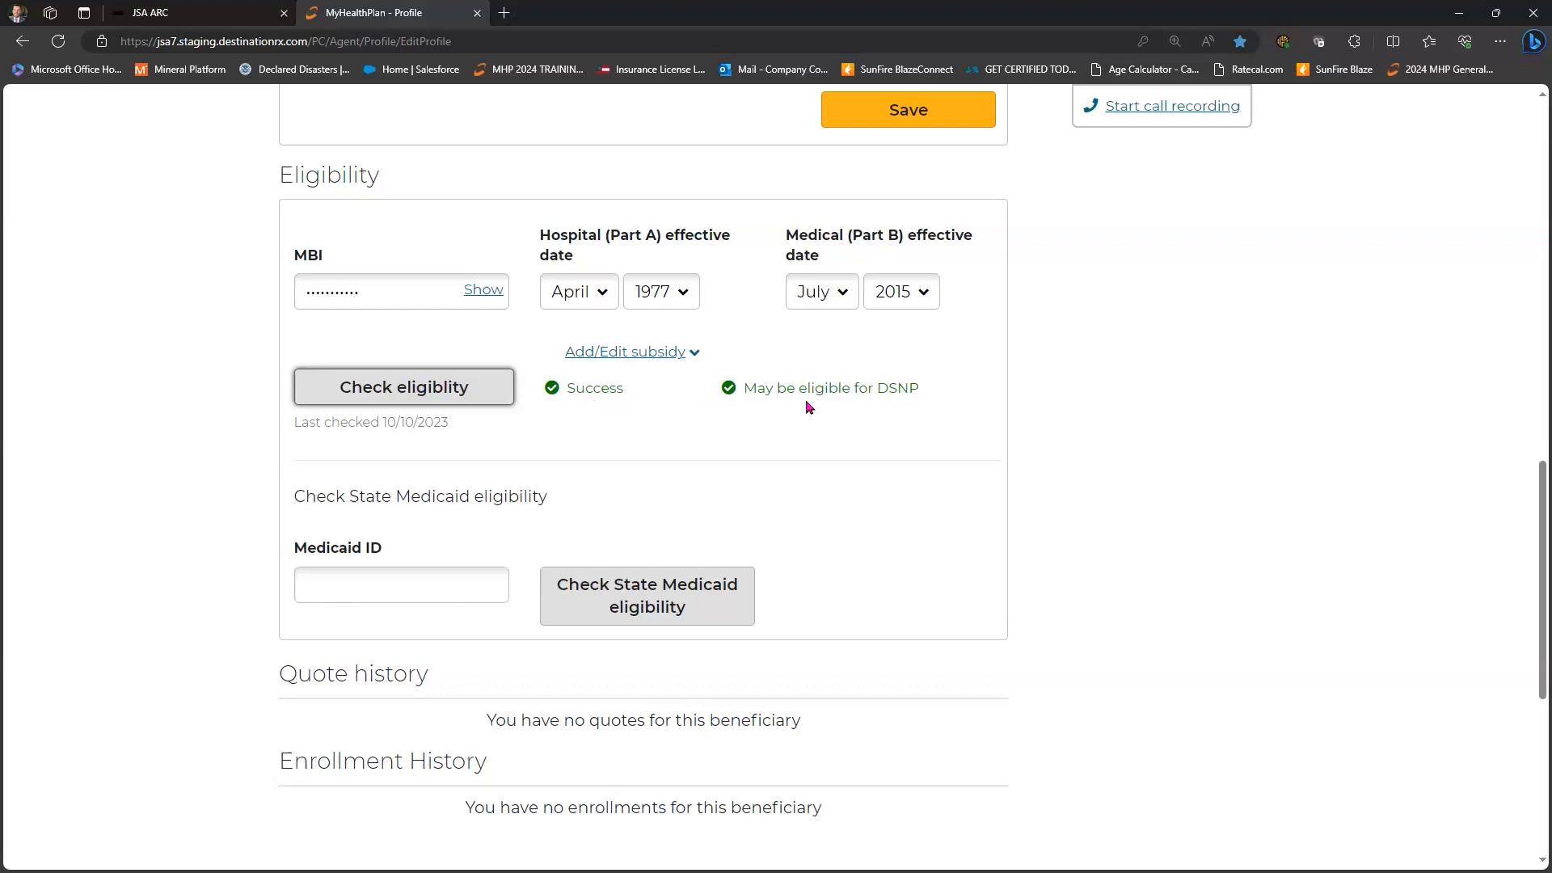
{"action": "scroll", "coordinate": [641, 371], "scroll_direction": "down", "scroll_amount": 1}
{"action": "scroll", "coordinate": [415, 350], "scroll_direction": "down", "scroll_amount": 2}
{"action": "left_click", "coordinate": [415, 350]}
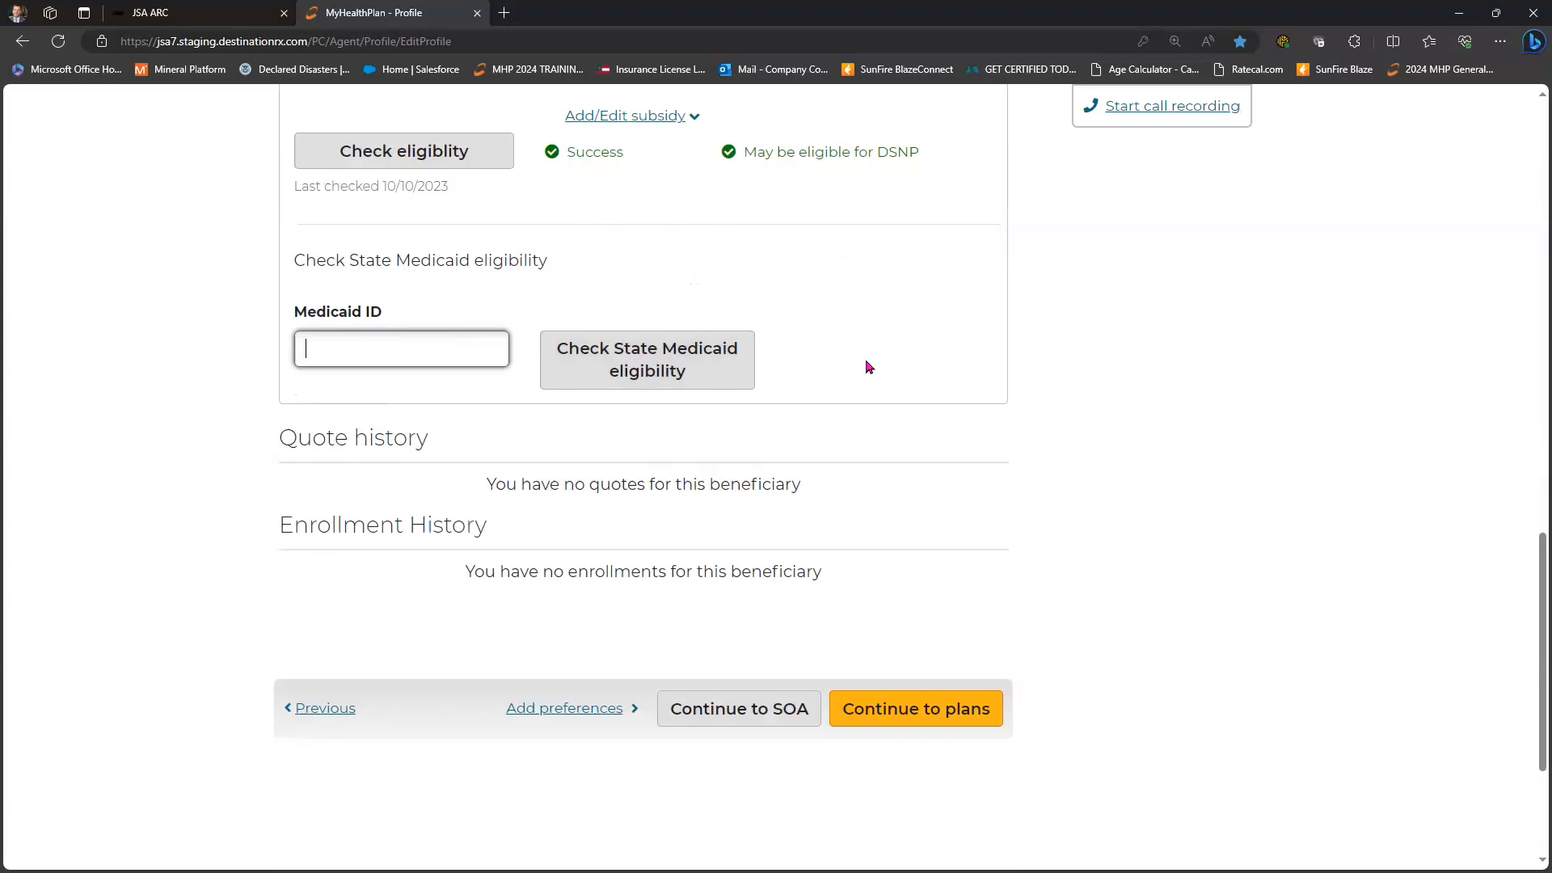
- Scroll to the bottom of the beneficiary profile and continue to the Scope of Appointment step
{"action": "scroll", "coordinate": [866, 367], "scroll_direction": "down", "scroll_amount": 2}
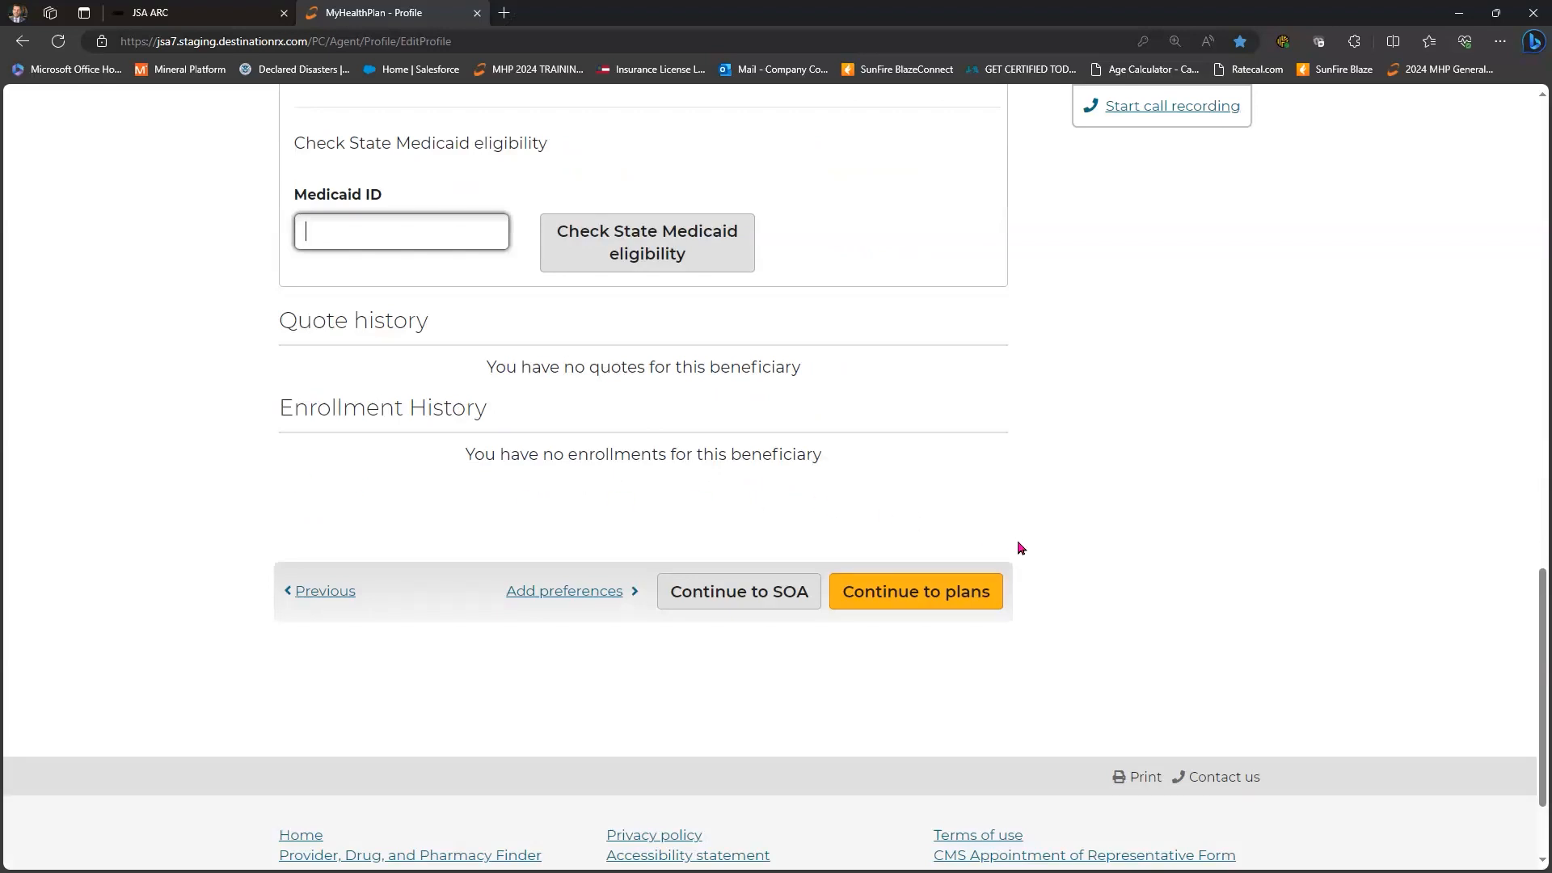
{"action": "scroll", "coordinate": [1020, 548], "scroll_direction": "up", "scroll_amount": 15}
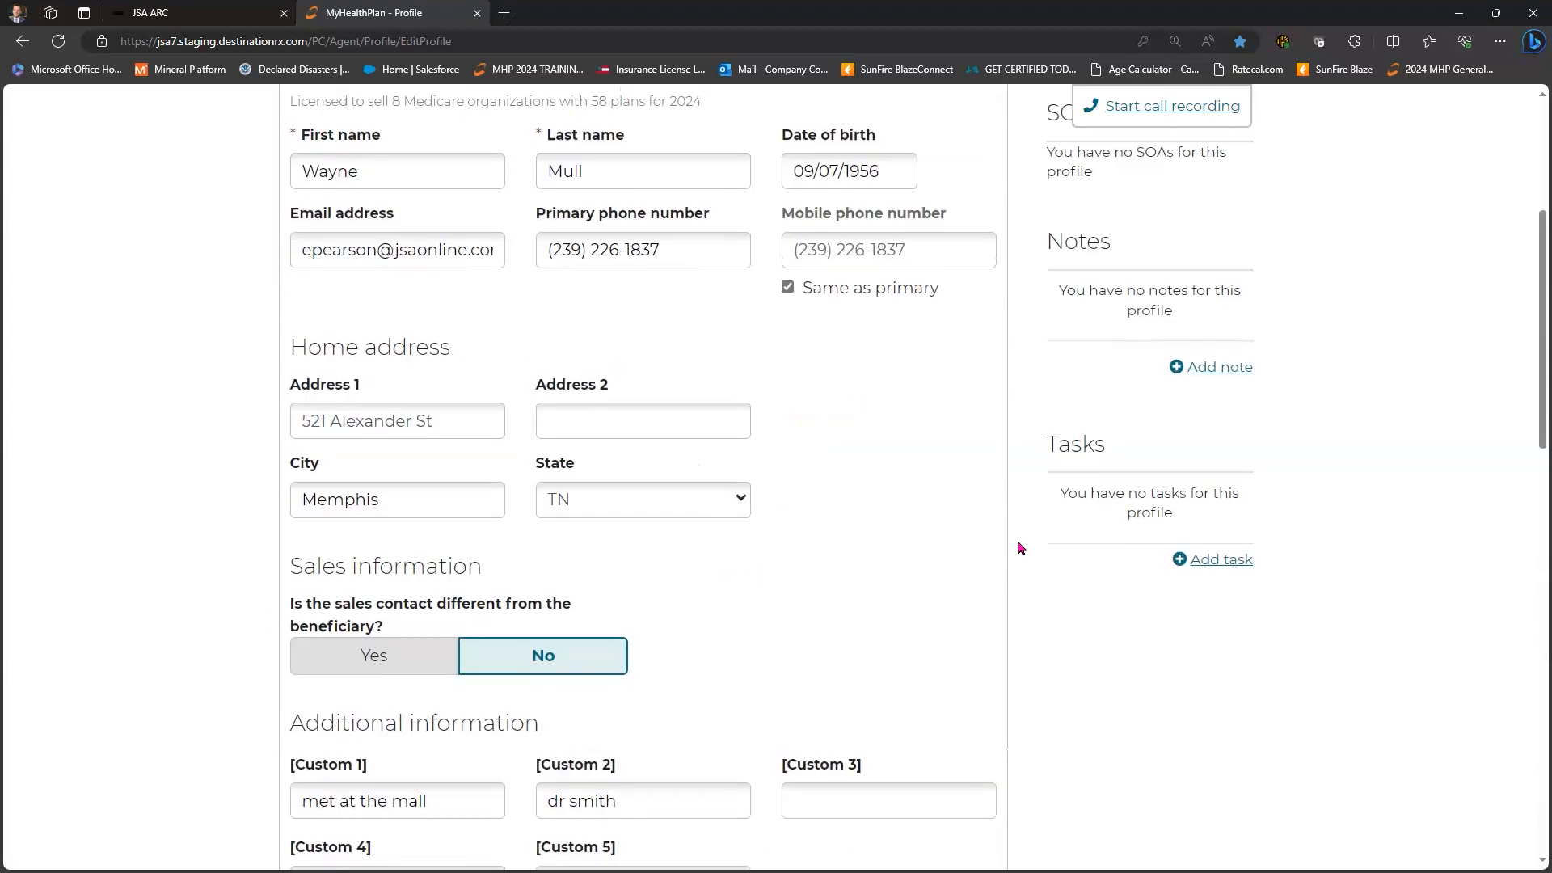
{"action": "scroll", "coordinate": [1015, 544], "scroll_direction": "down", "scroll_amount": 15}
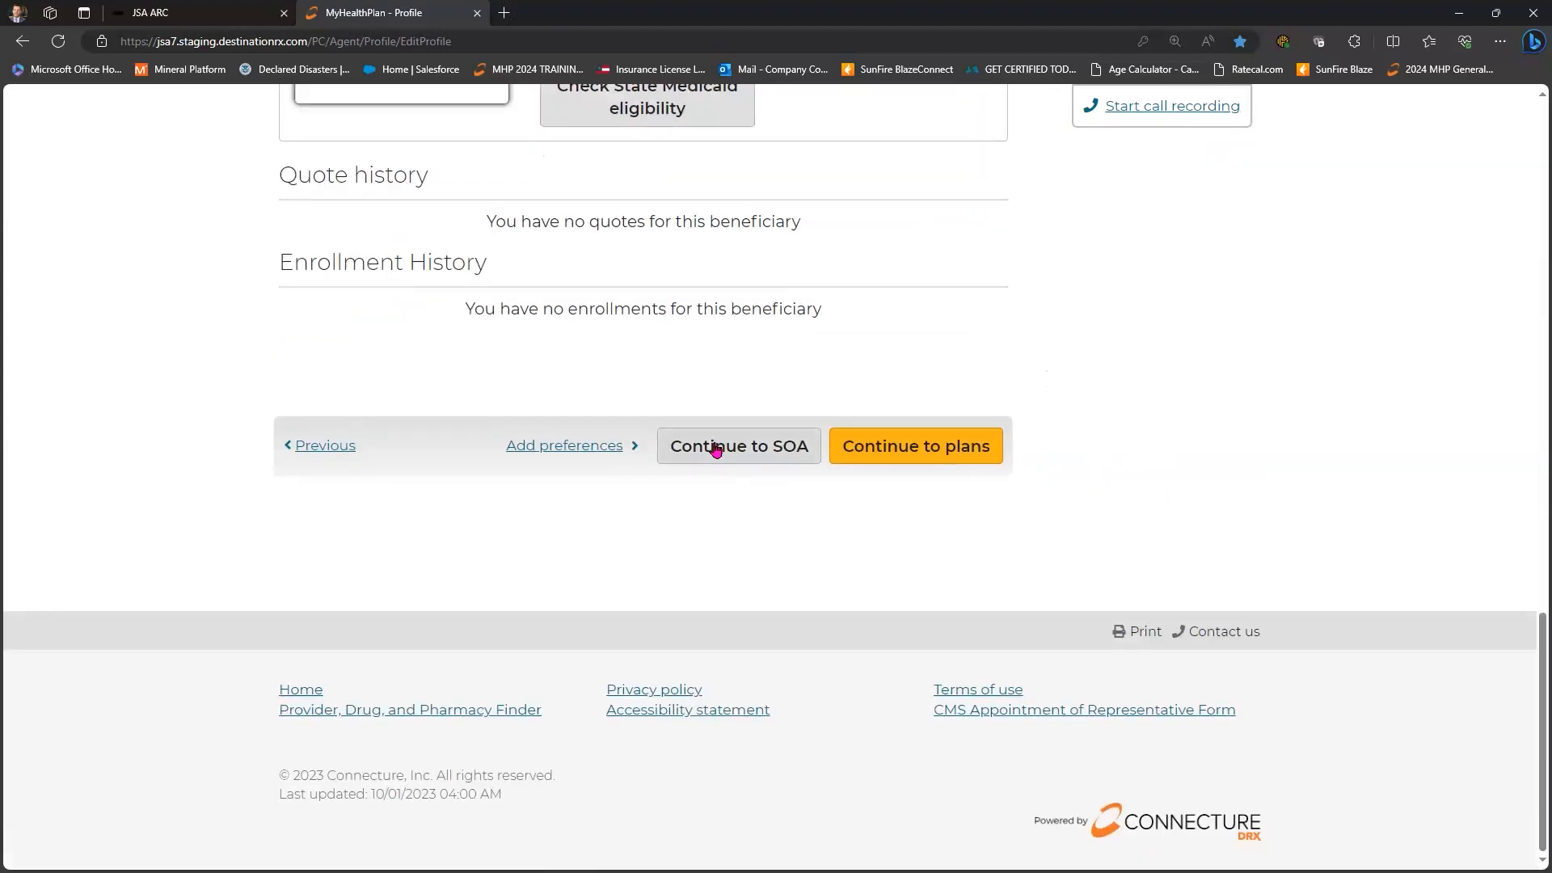
{"action": "left_click", "coordinate": [716, 452]}
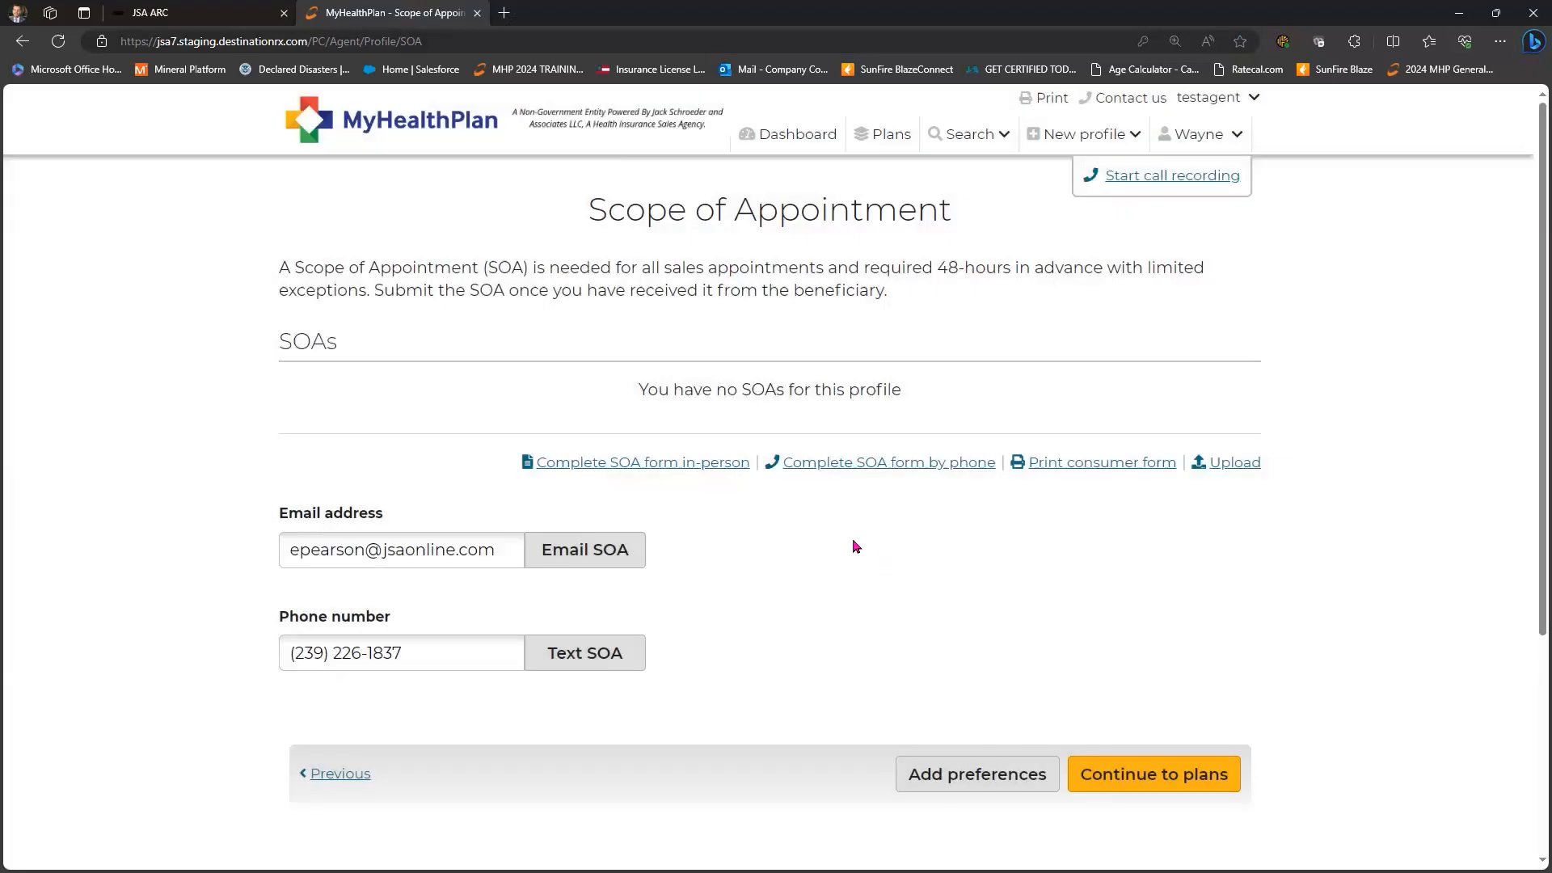
- Send the Scope of Appointment to the beneficiary's e-mail address with Email SOA
{"action": "left_click", "coordinate": [597, 552]}
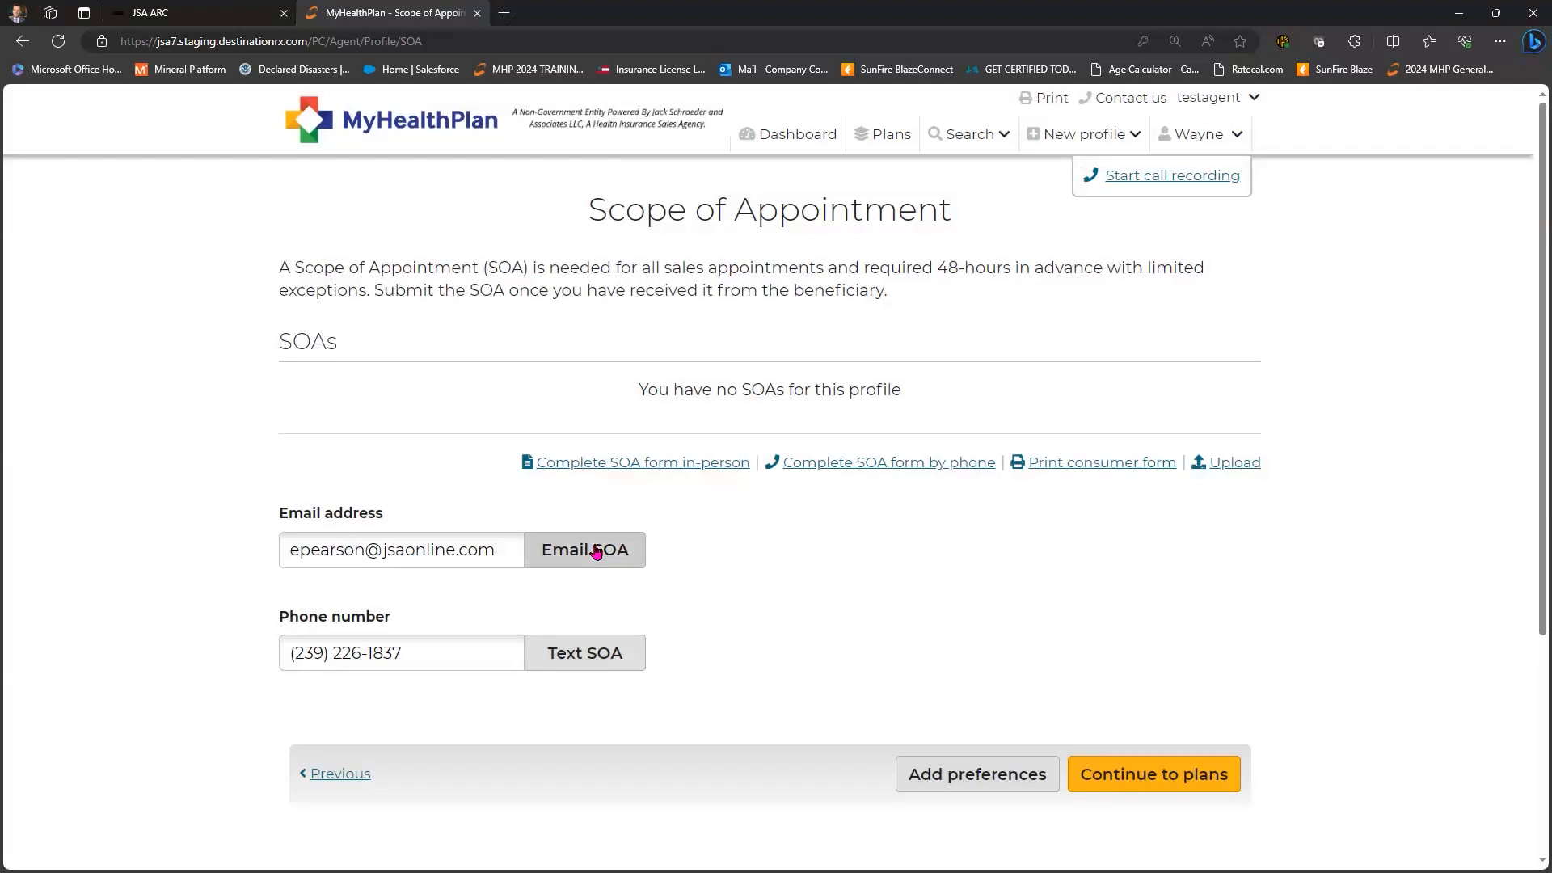
{"action": "left_click", "coordinate": [565, 663]}
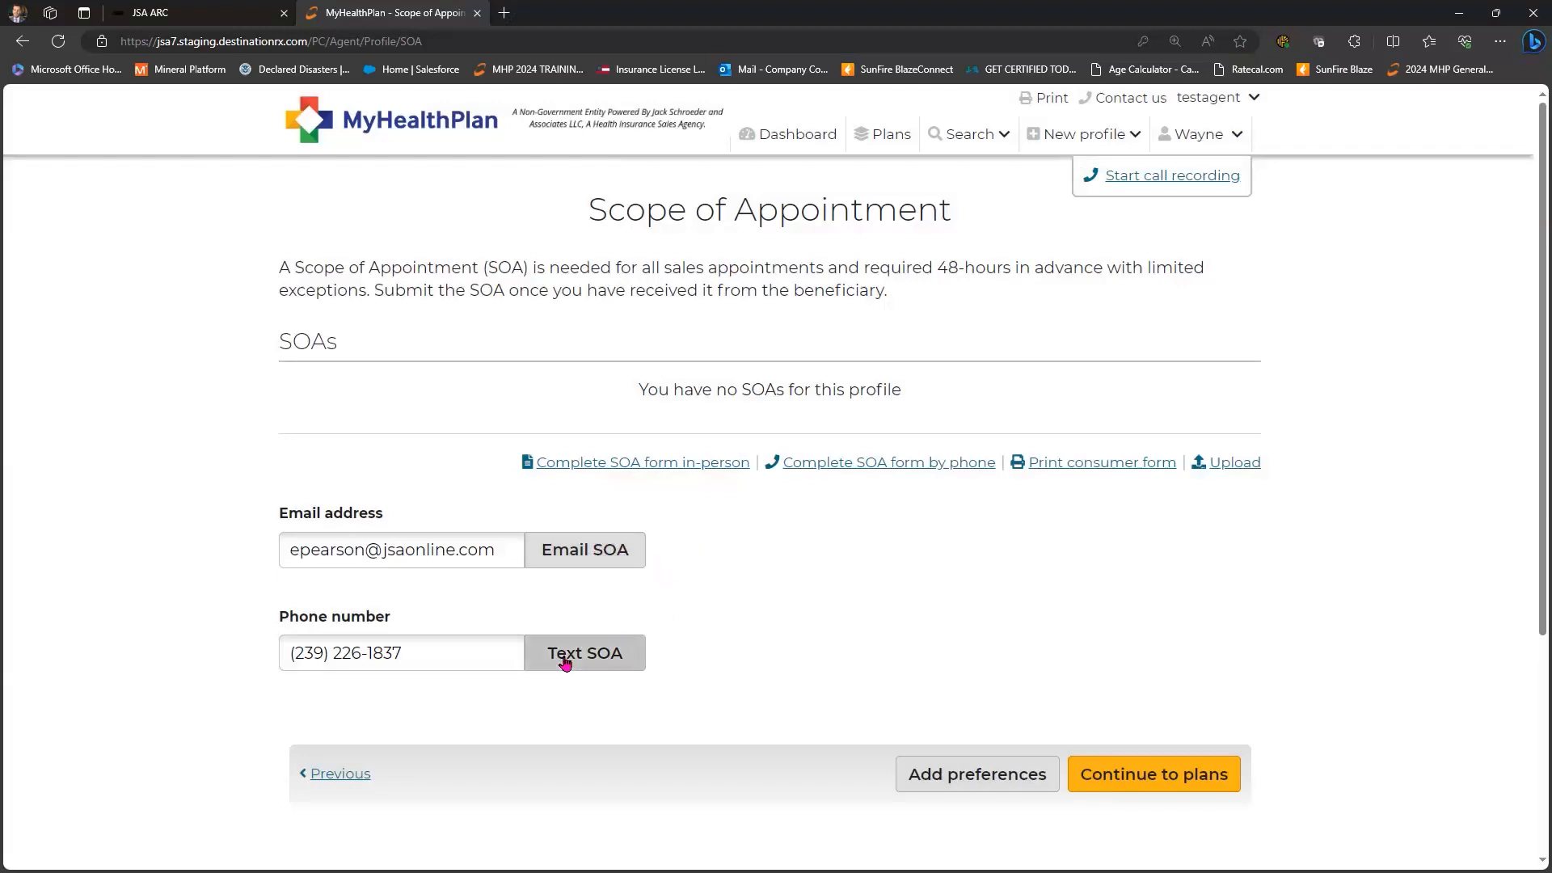
{"action": "left_click", "coordinate": [585, 552]}
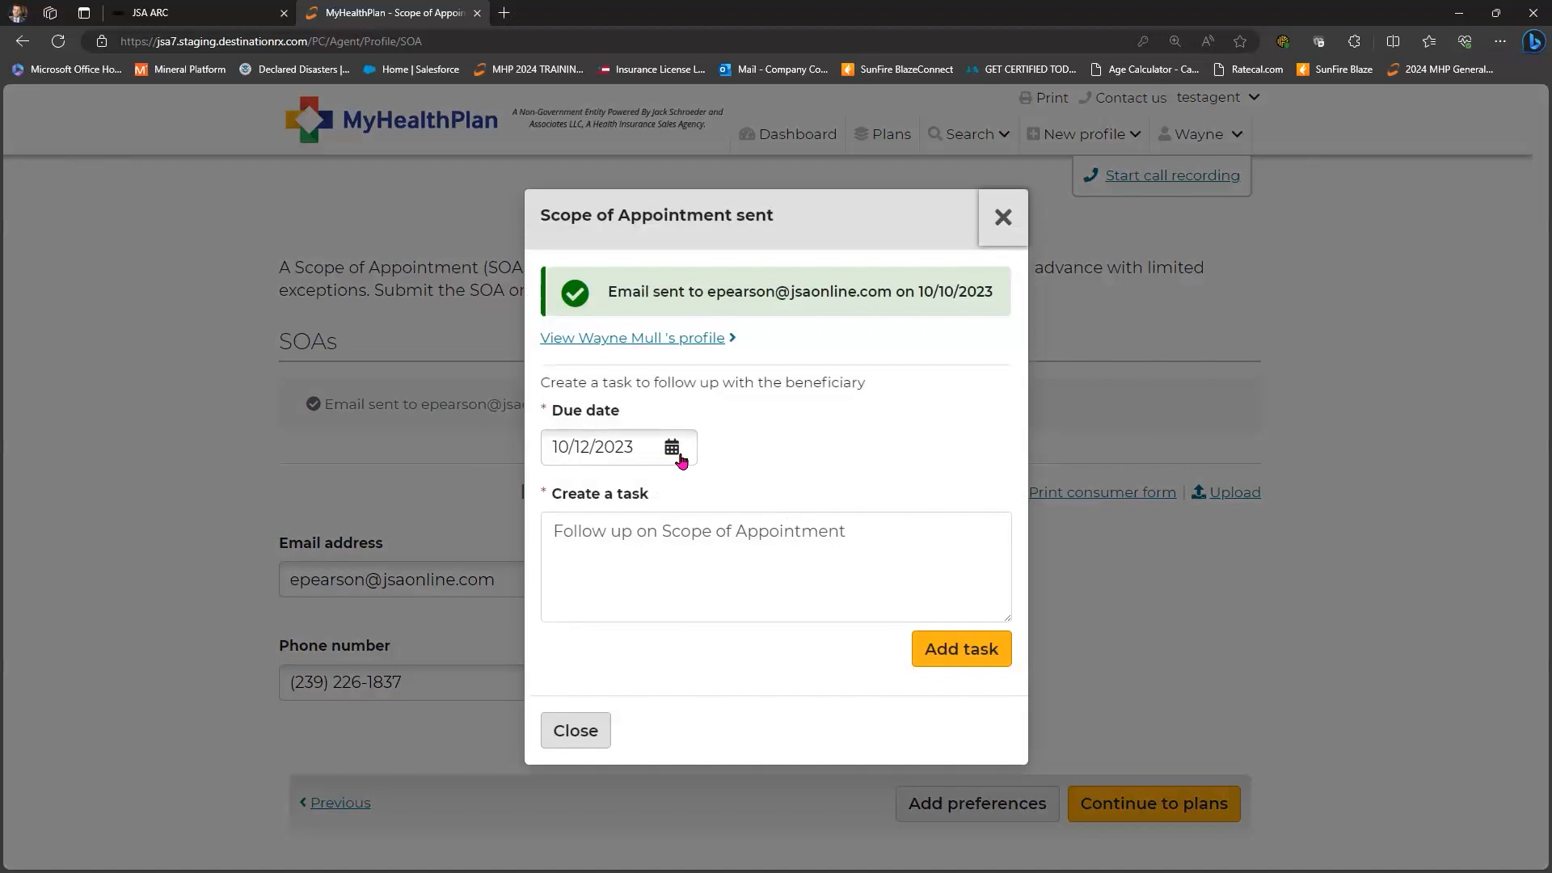
- Create the follow-up task with its due date and close the 'Scope of Appointment sent' confirmation
{"action": "left_click", "coordinate": [784, 620]}
{"action": "left_click", "coordinate": [957, 651]}
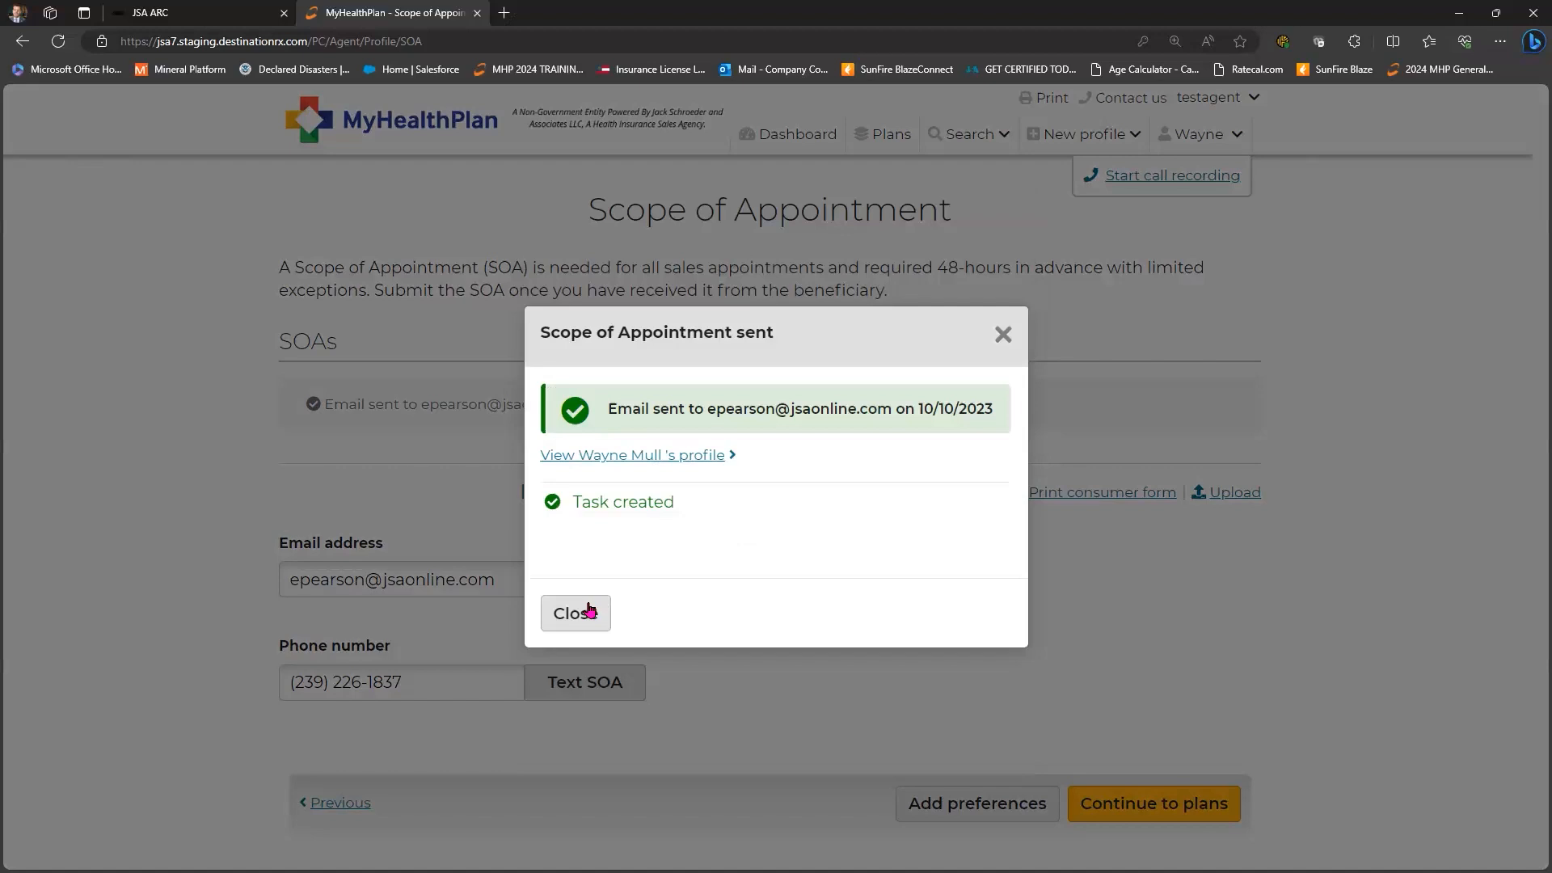
{"action": "left_click", "coordinate": [590, 612]}
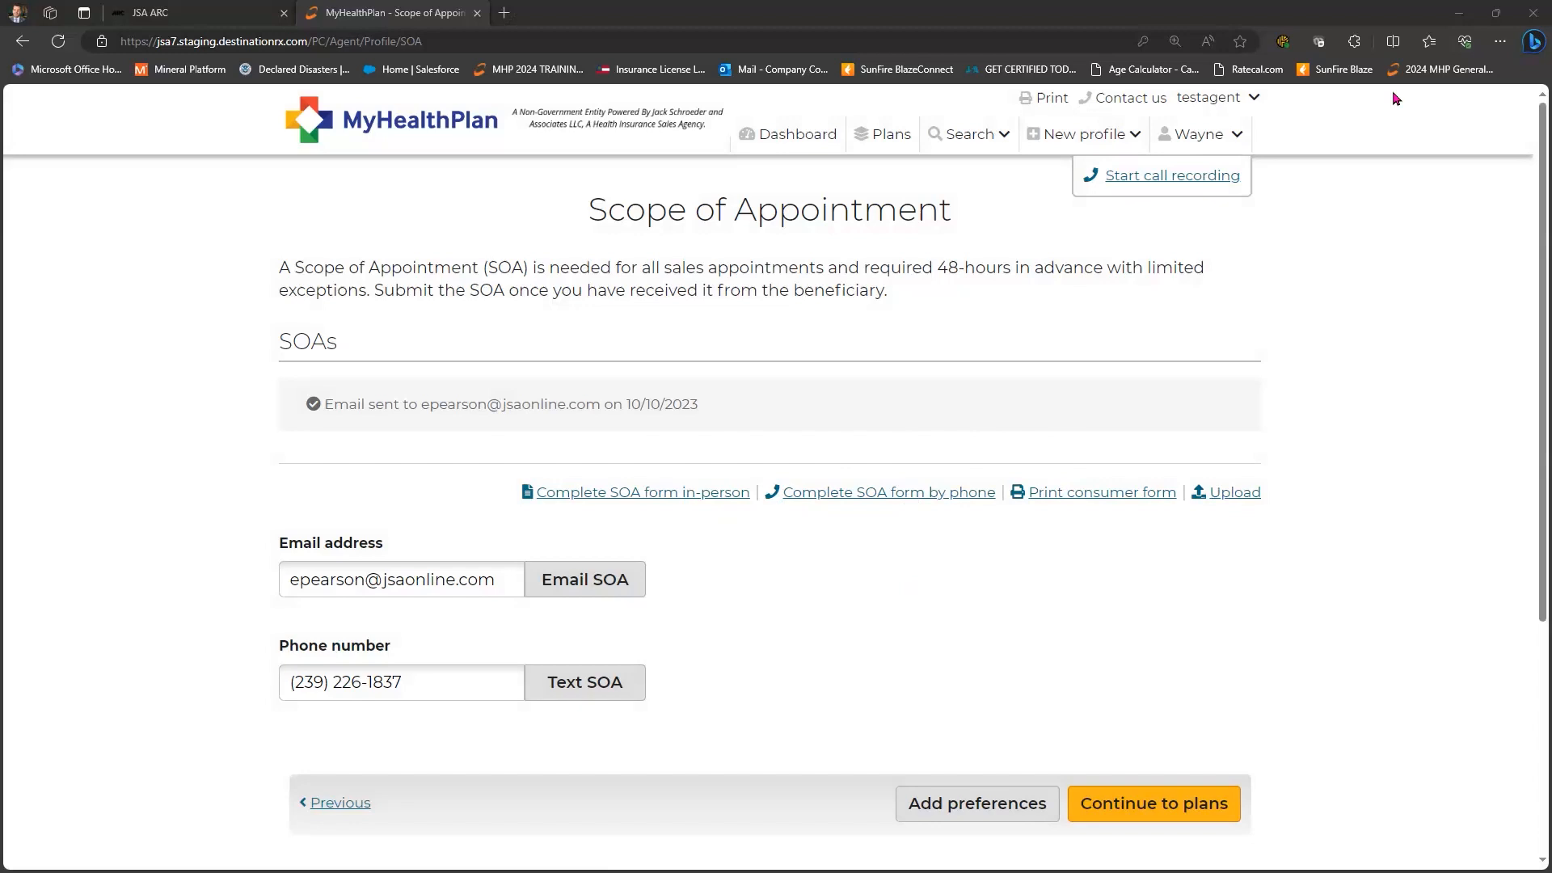
- Read the 'Scope of Appointment form' email in Outlook and open the beneficiary's confirmation form
{"action": "key", "text": "alt+Tab"}
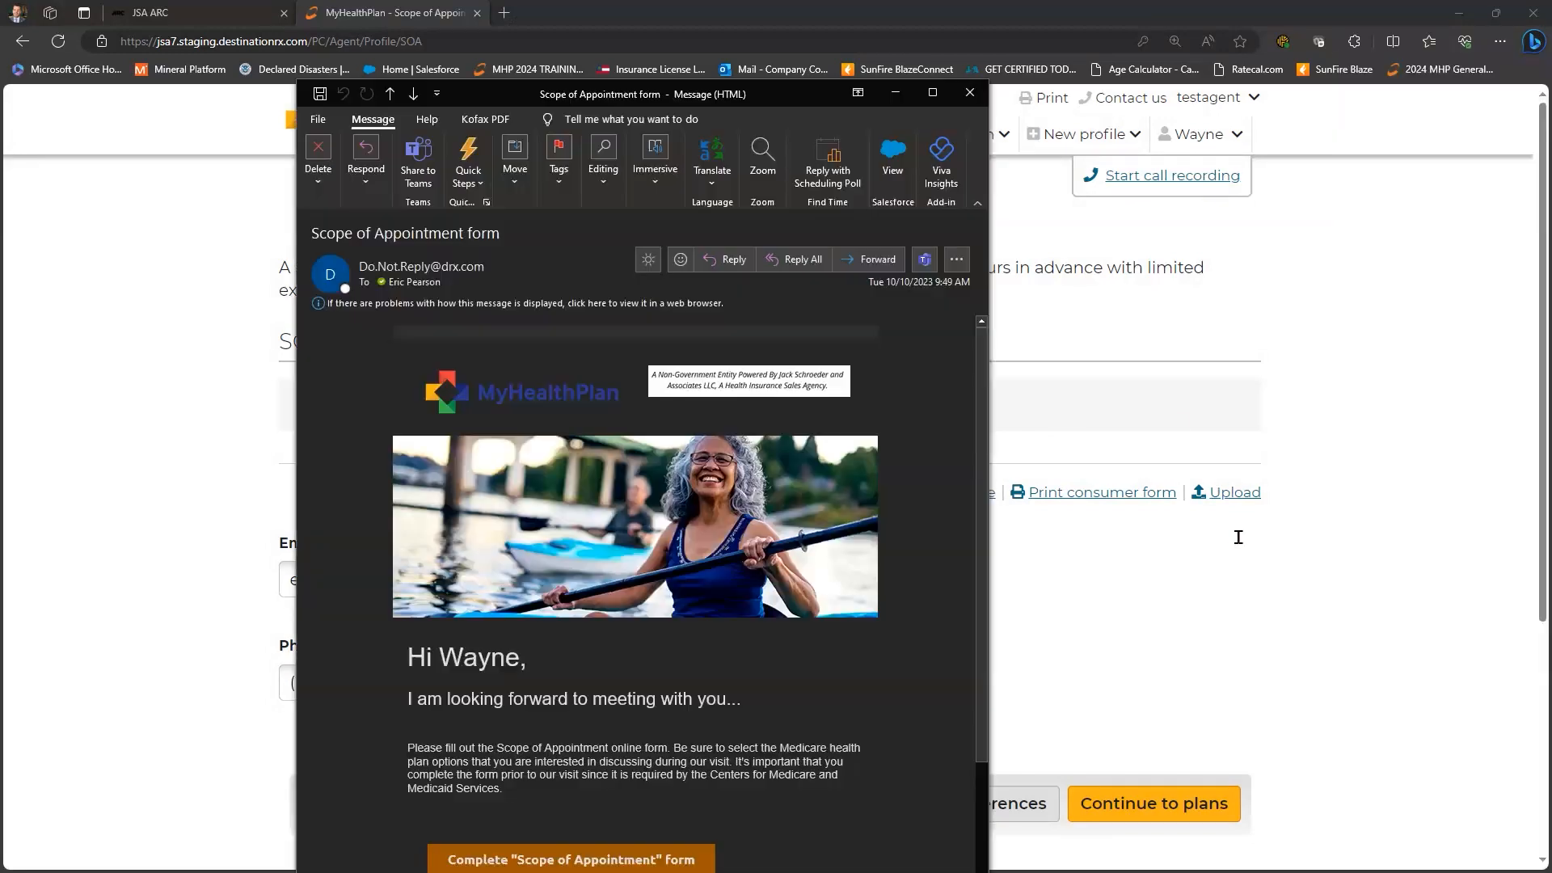
{"action": "scroll", "coordinate": [1244, 545], "scroll_direction": "down", "scroll_amount": 2}
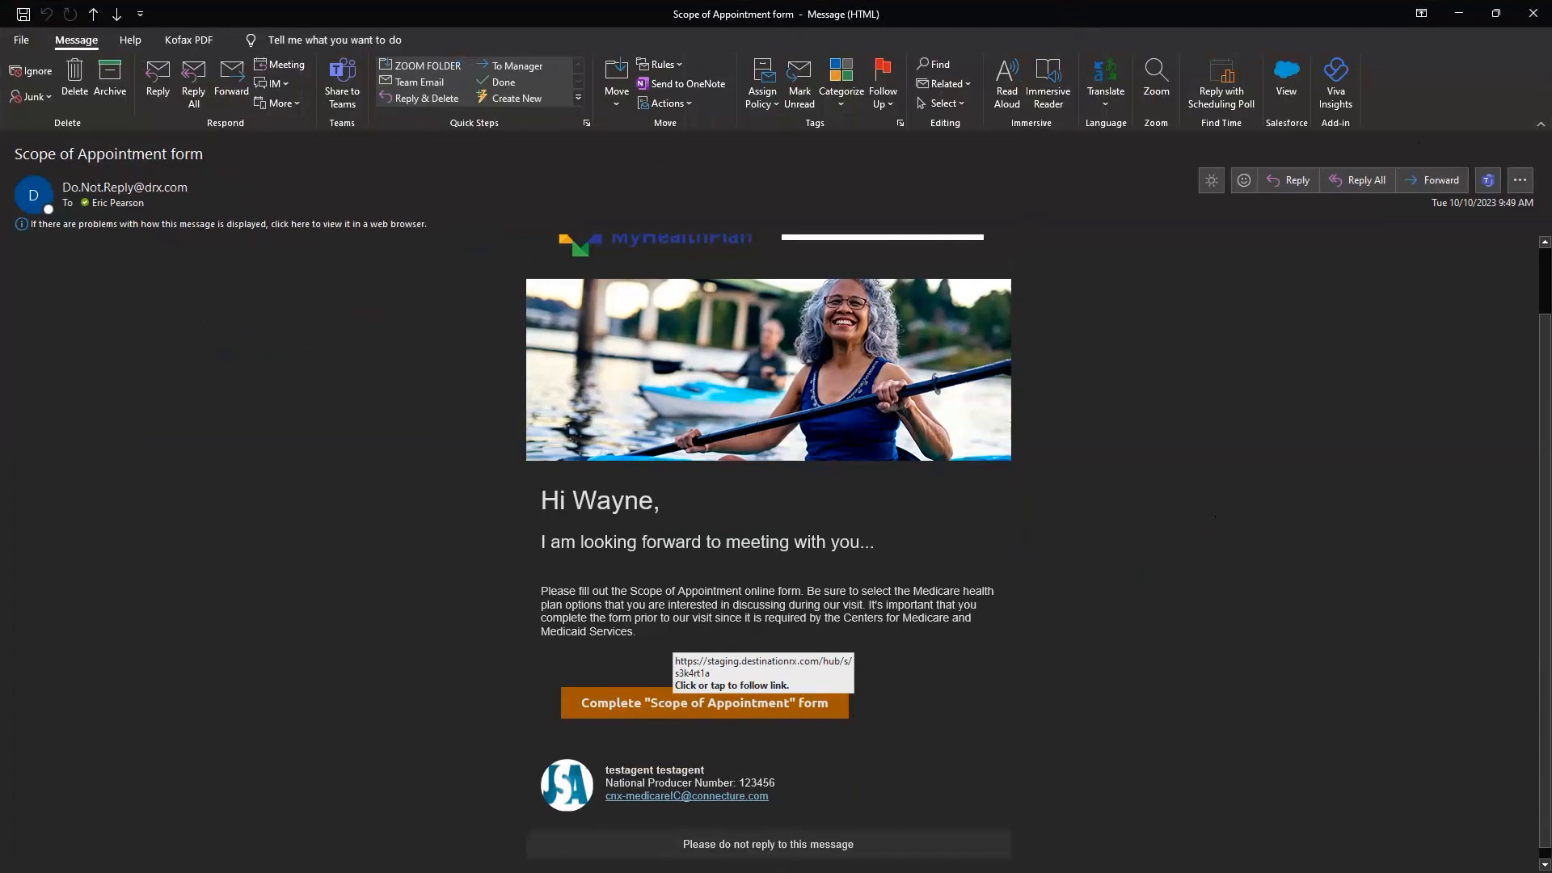
{"action": "key", "text": "super+Down"}
{"action": "key", "text": "super+Down"}
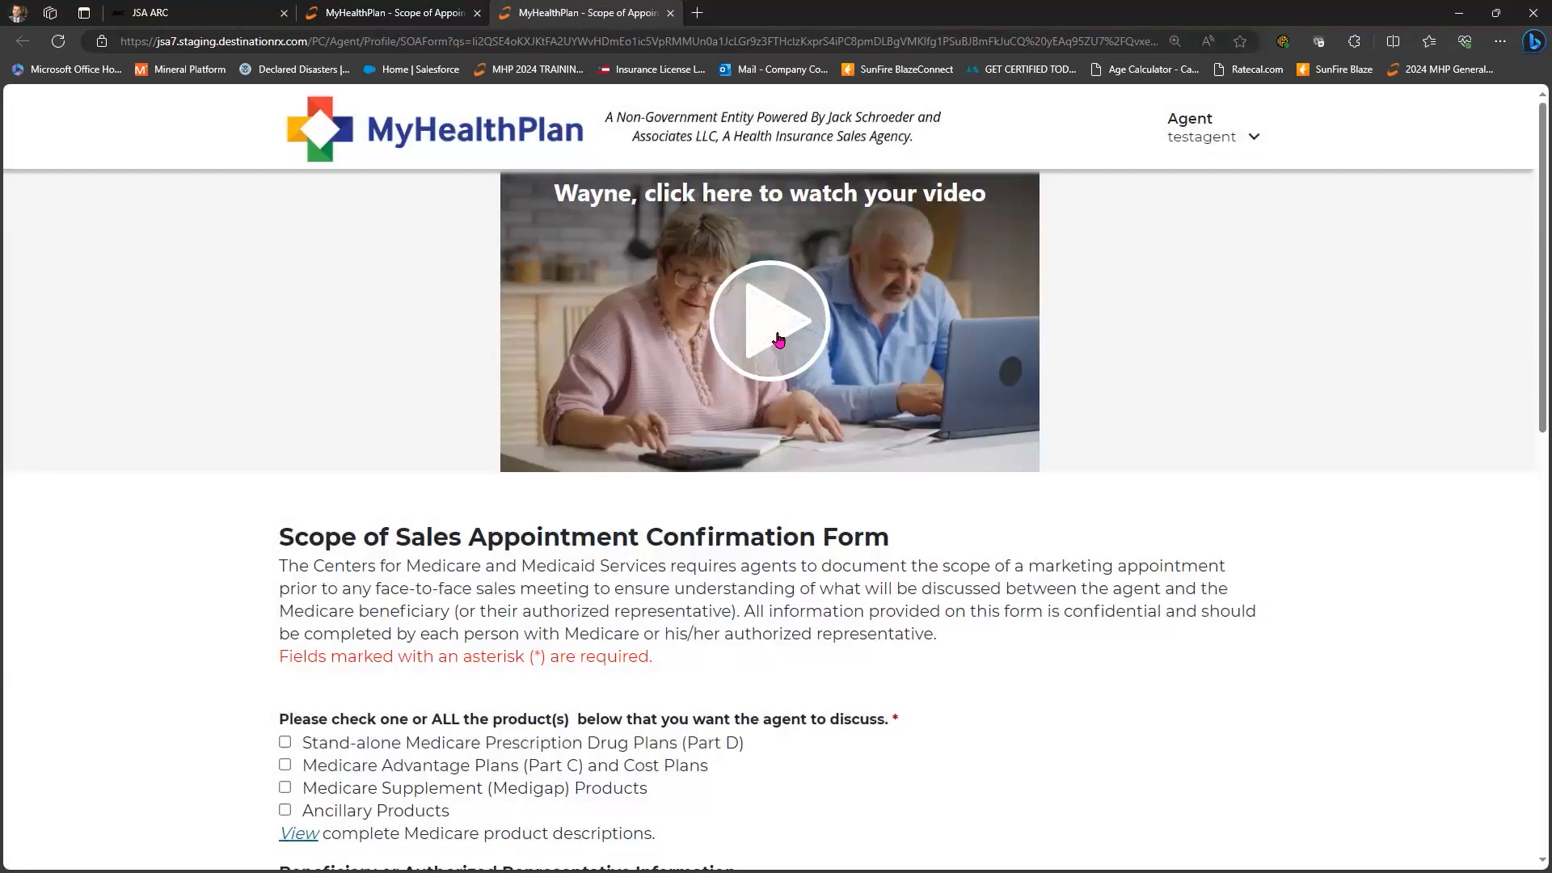
- Tick the product options on the beneficiary's form, including Ancillary Products
{"action": "scroll", "coordinate": [230, 291], "scroll_direction": "down", "scroll_amount": 5}
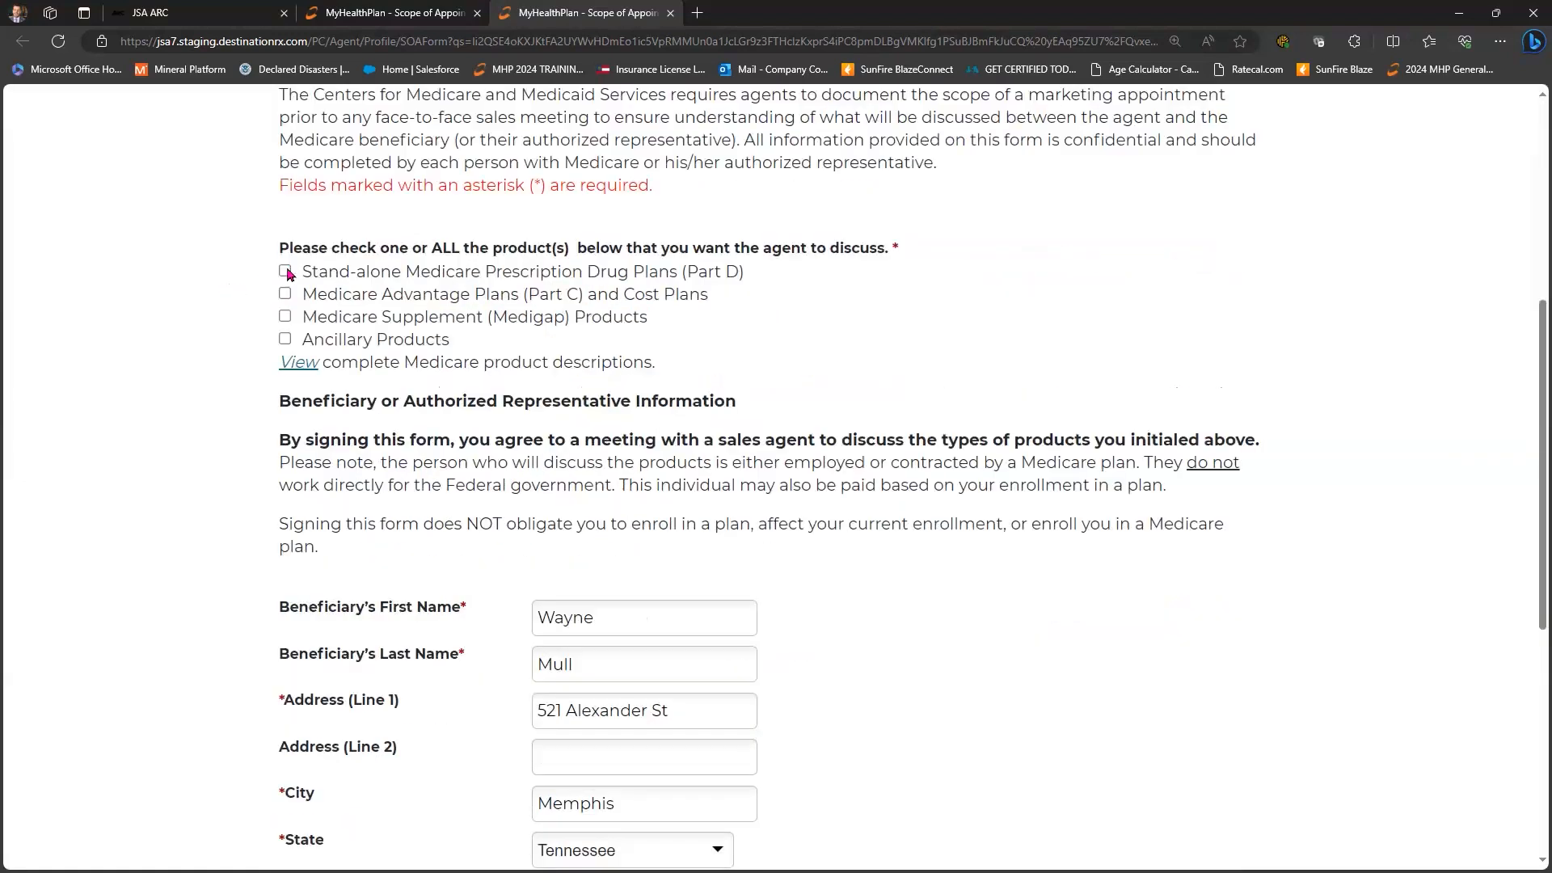
{"action": "left_click", "coordinate": [285, 338]}
{"action": "scroll", "coordinate": [323, 267], "scroll_direction": "down", "scroll_amount": 4}
{"action": "scroll", "coordinate": [659, 177], "scroll_direction": "down", "scroll_amount": 2}
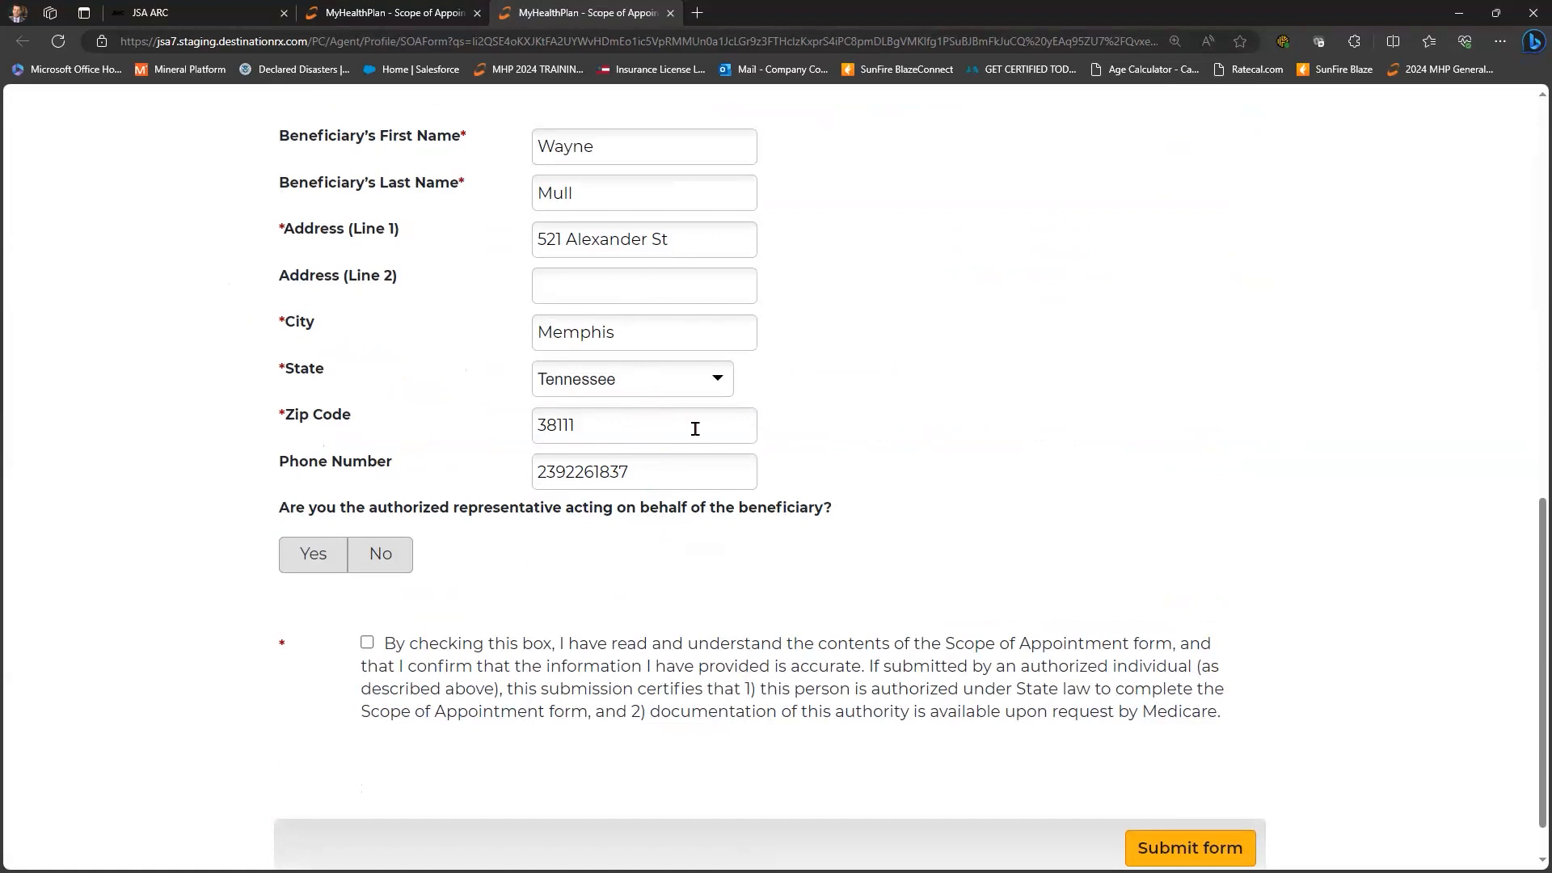
{"action": "left_click", "coordinate": [1147, 527]}
- Answer No to authorized representative, tick the consent box, submit the form and close its tab
{"action": "scroll", "coordinate": [303, 514], "scroll_direction": "down", "scroll_amount": 1}
{"action": "left_click", "coordinate": [312, 502]}
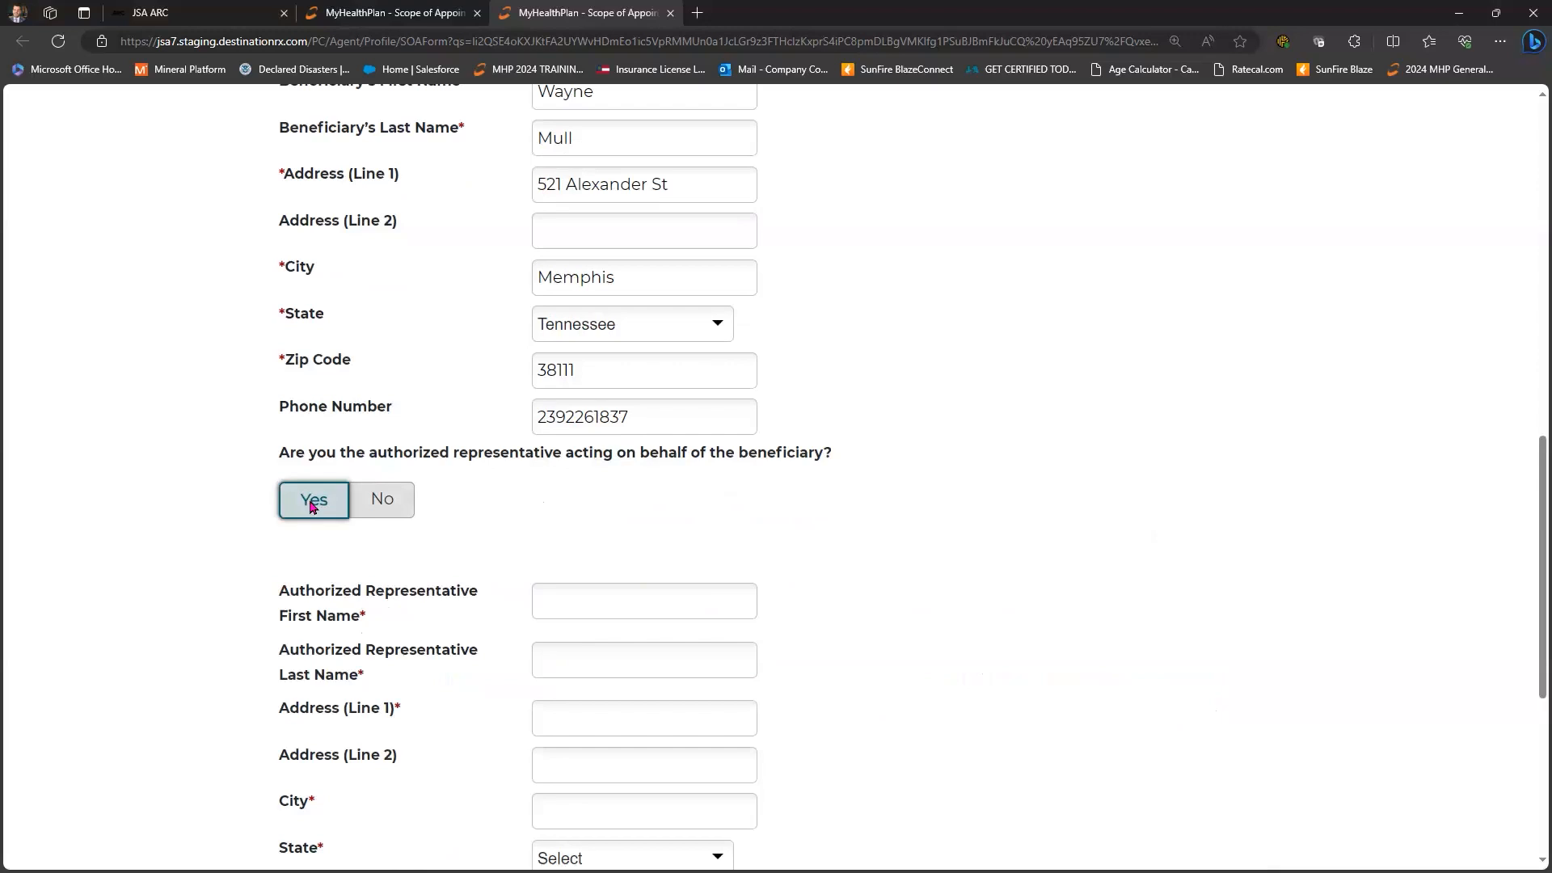
{"action": "scroll", "coordinate": [311, 501], "scroll_direction": "down", "scroll_amount": 4}
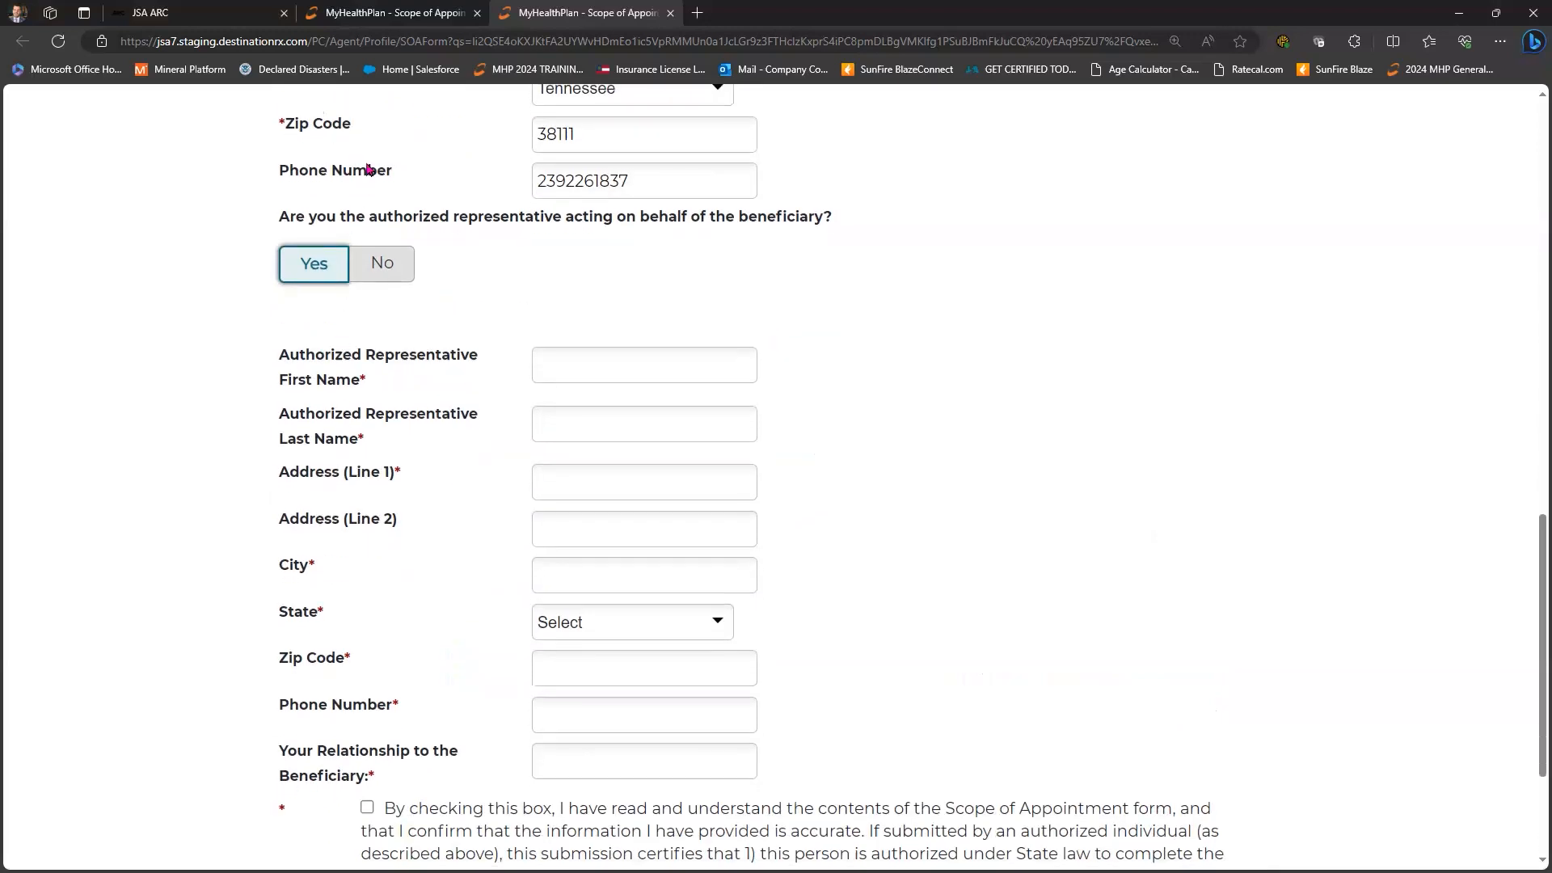
{"action": "left_click", "coordinate": [375, 148]}
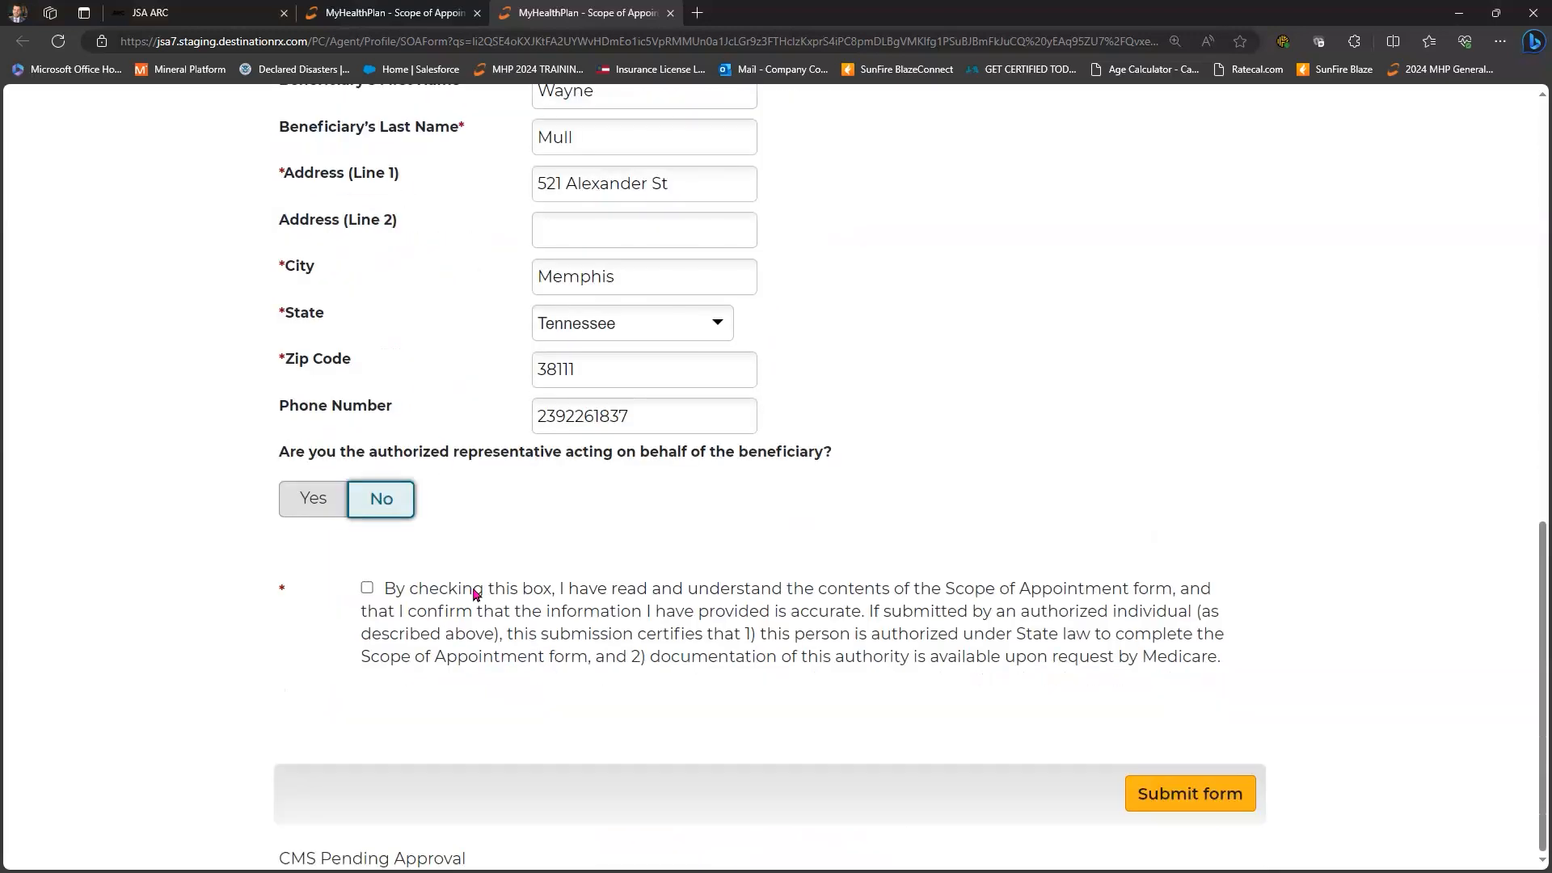
{"action": "left_click", "coordinate": [367, 588]}
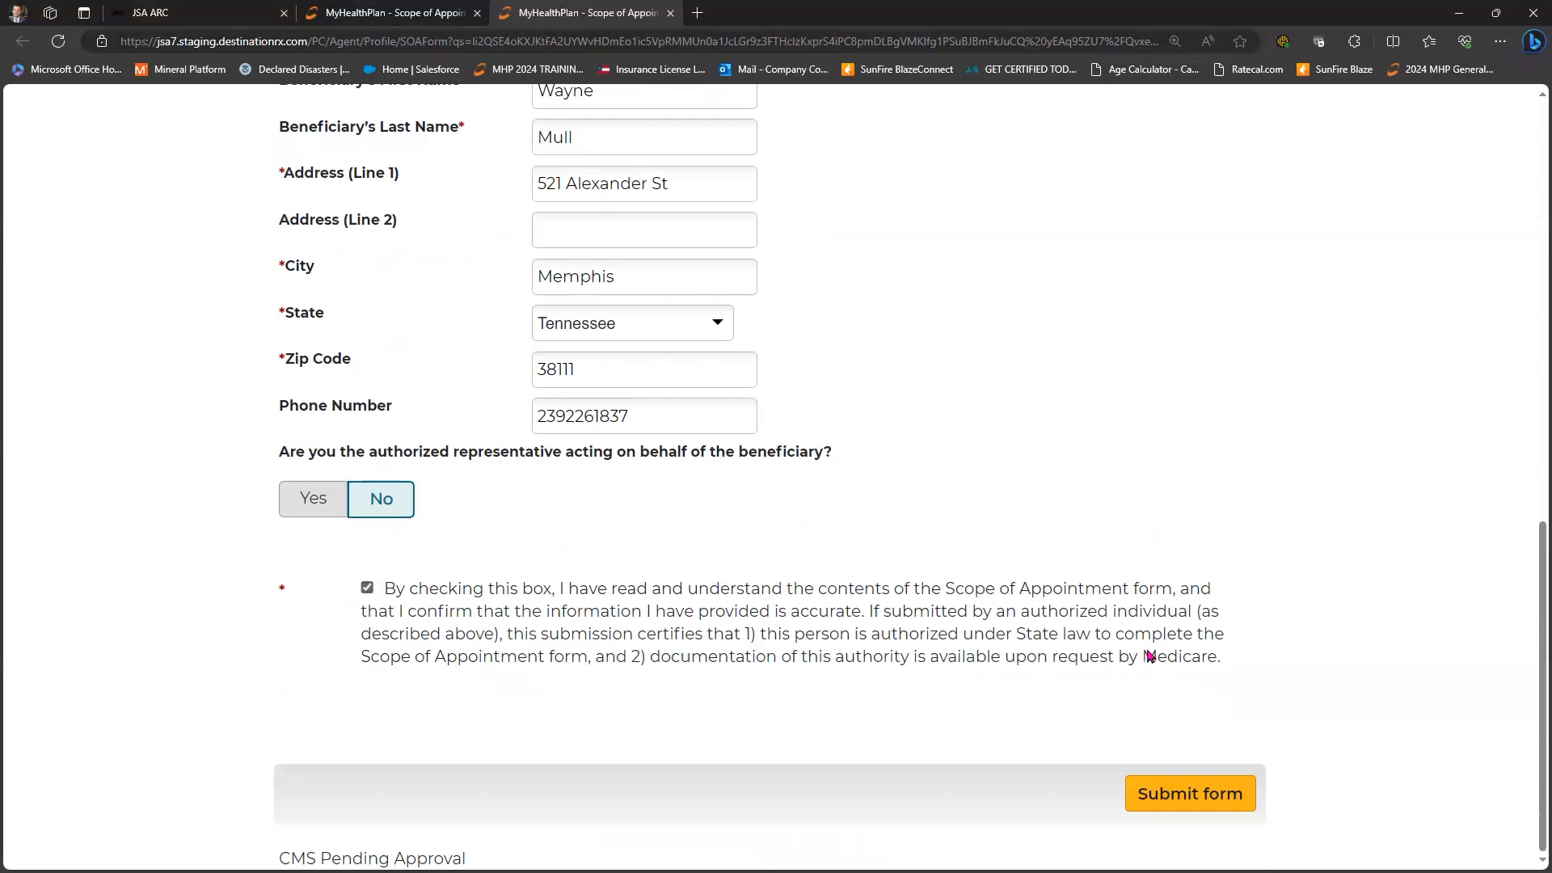
{"action": "left_click", "coordinate": [1197, 798]}
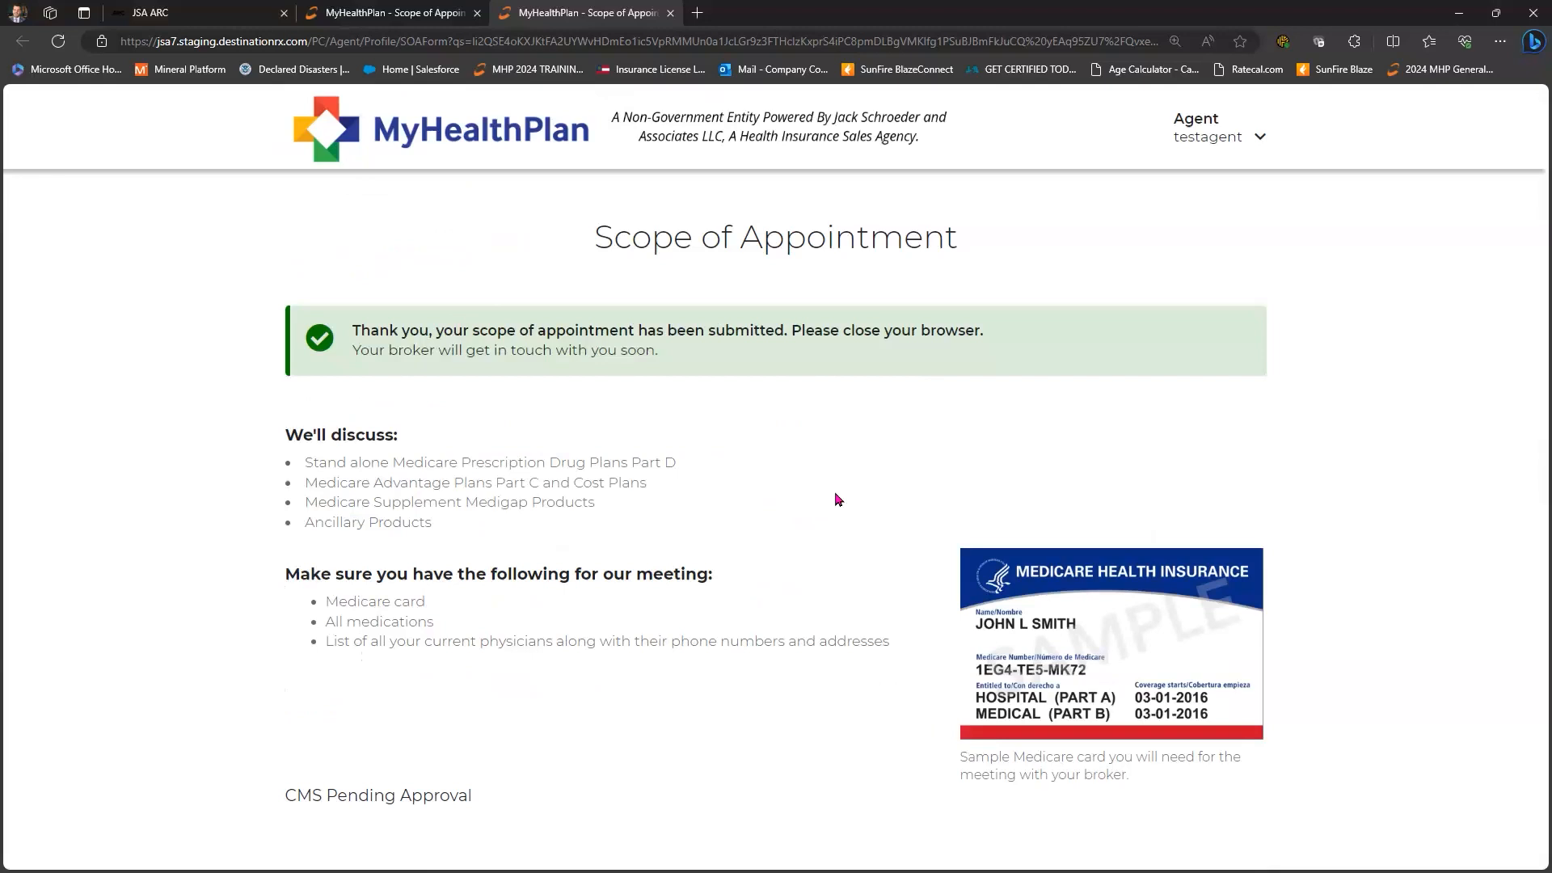
{"action": "left_click", "coordinate": [671, 16]}
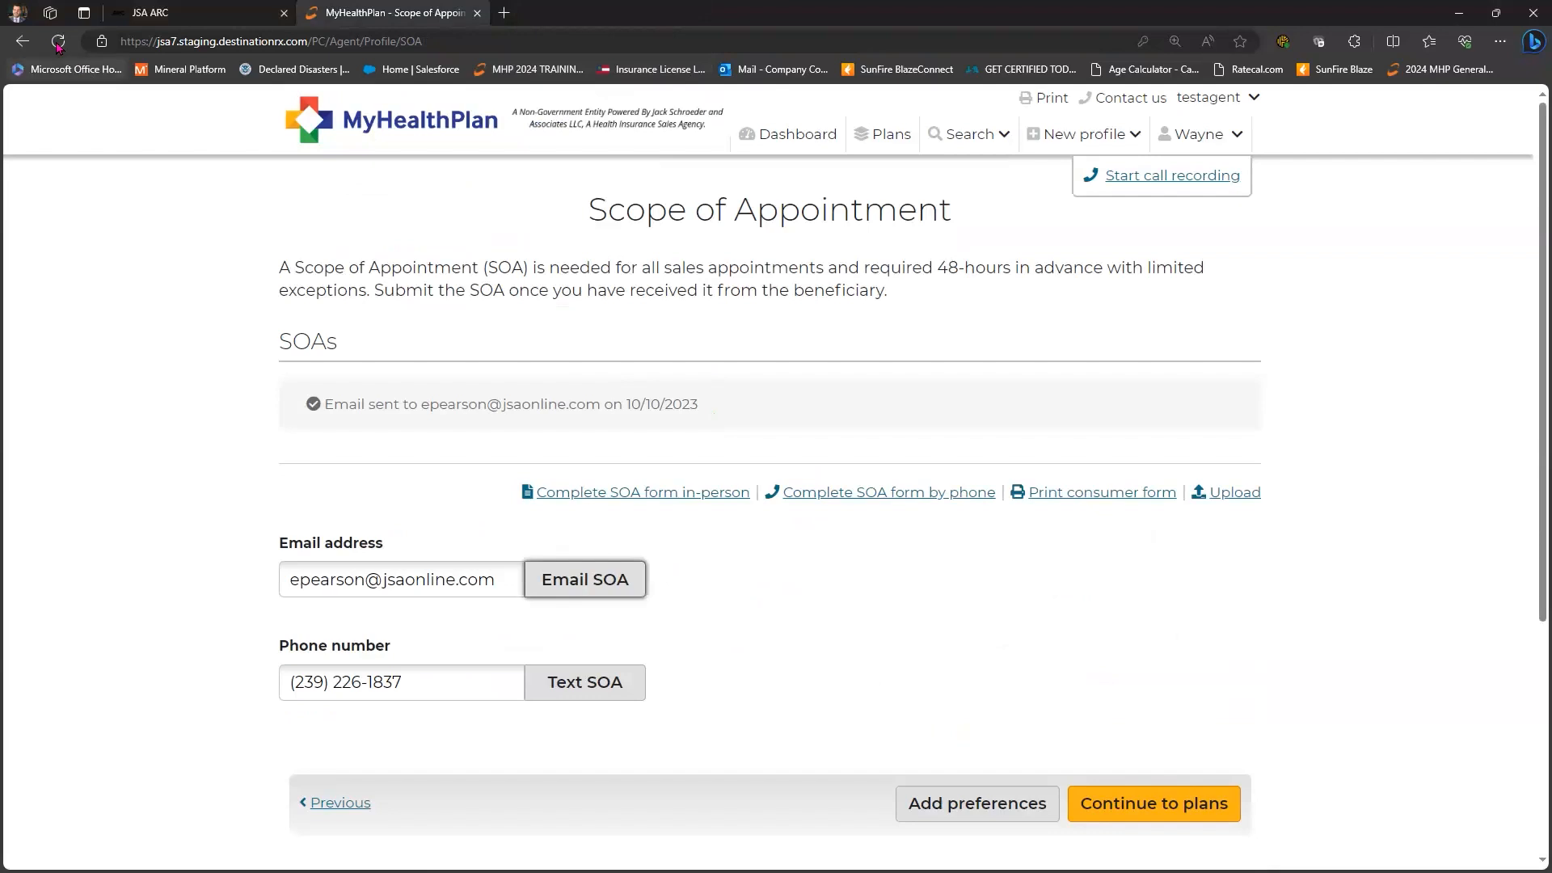
- Reload the page and open the agent's section of the Scope of Appointment form
{"action": "key", "text": "ctrl+r"}
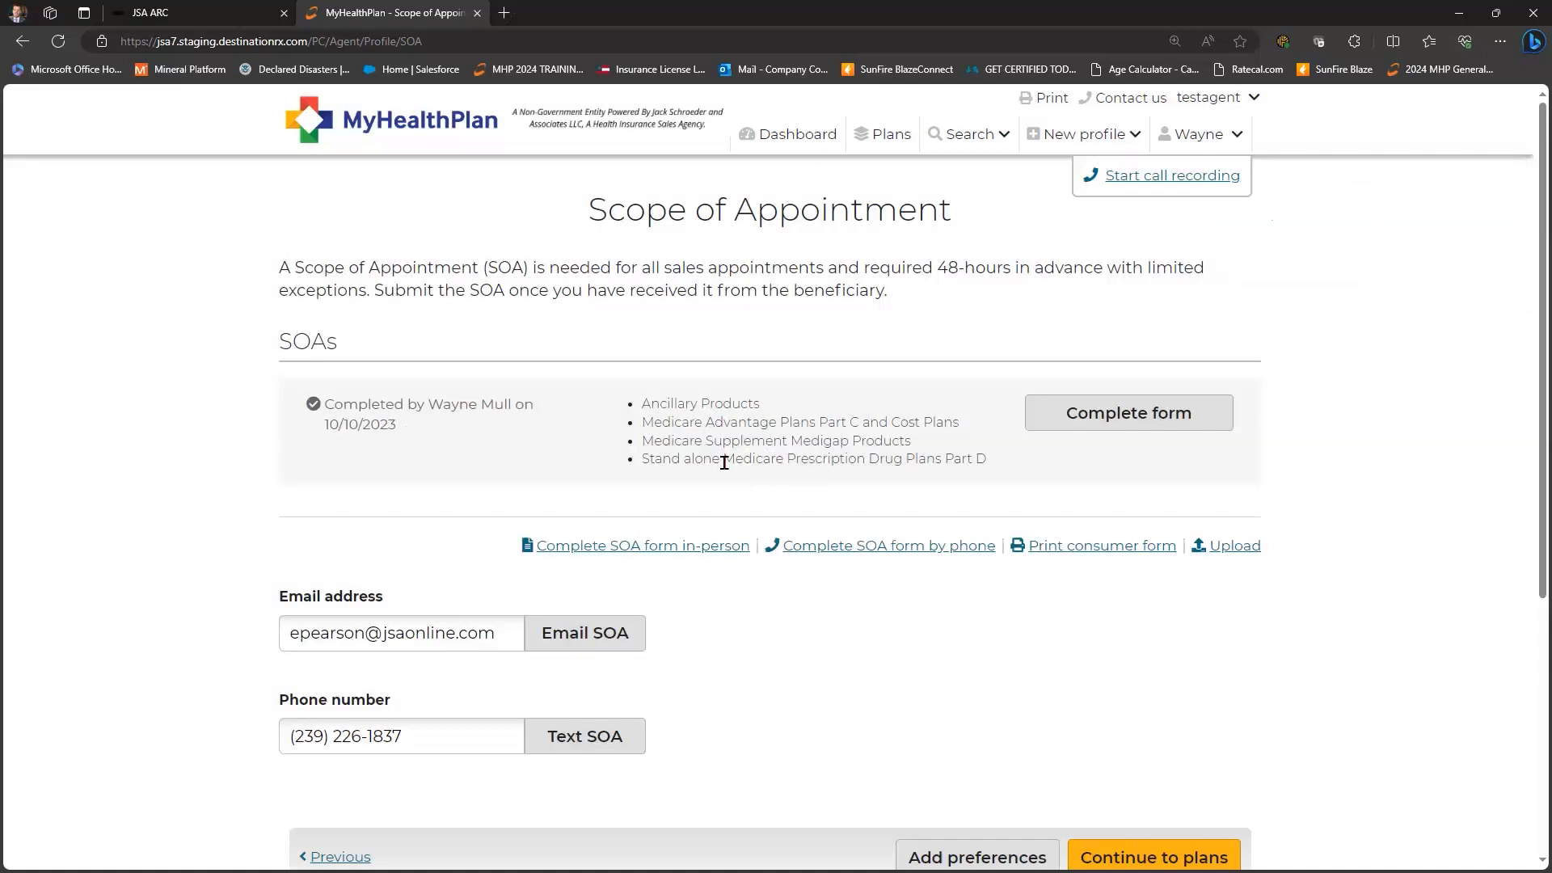
{"action": "scroll", "coordinate": [1216, 301], "scroll_direction": "down", "scroll_amount": 2}
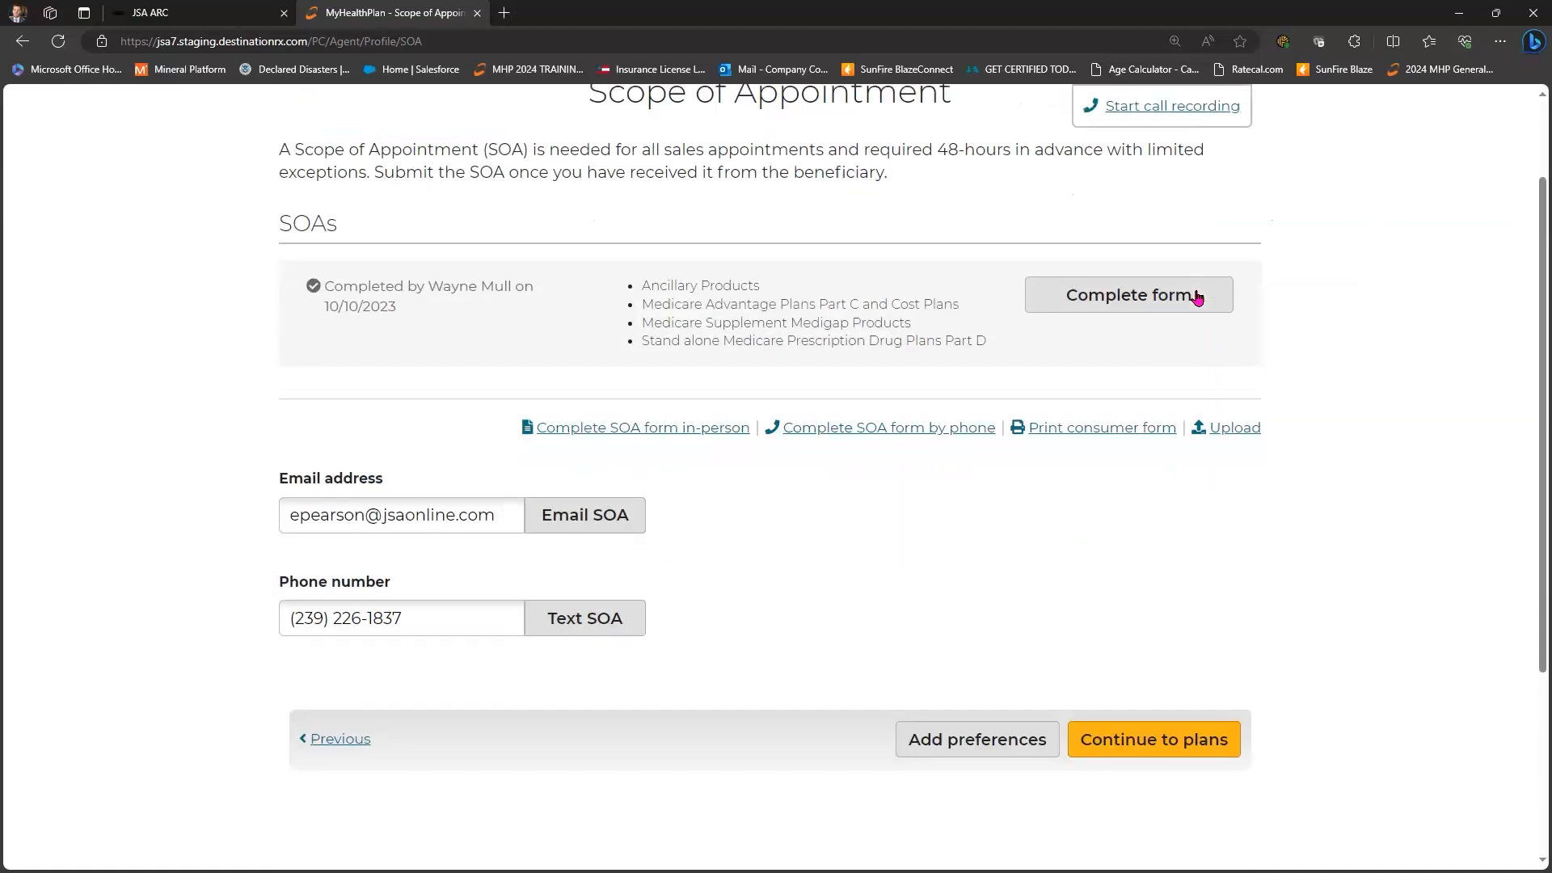
{"action": "left_click", "coordinate": [1197, 299]}
{"action": "left_click", "coordinate": [1197, 298]}
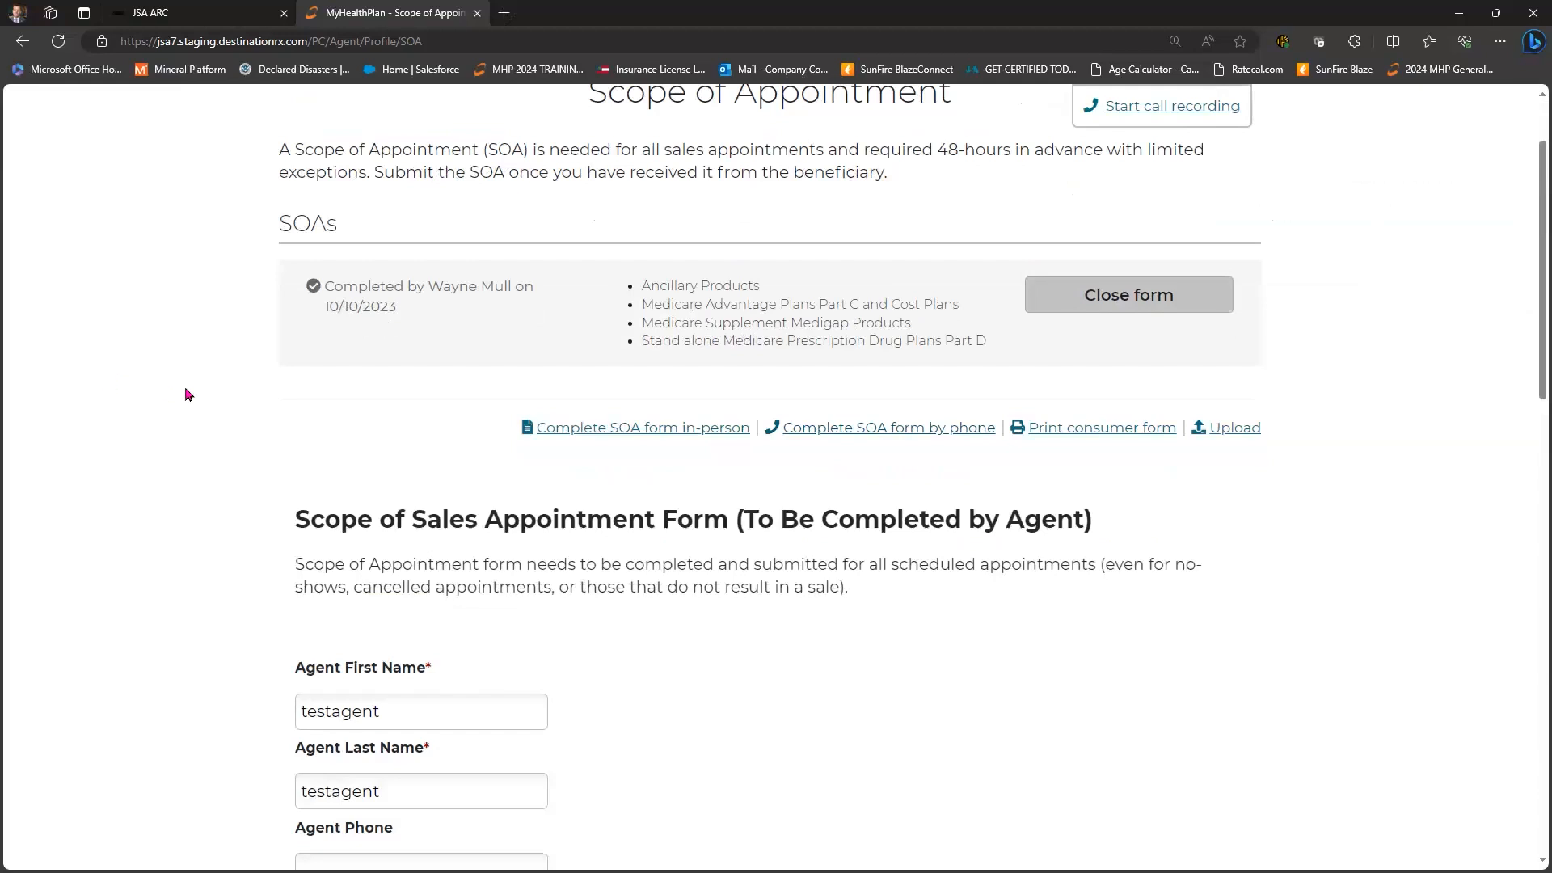
{"action": "scroll", "coordinate": [185, 395], "scroll_direction": "down", "scroll_amount": 4}
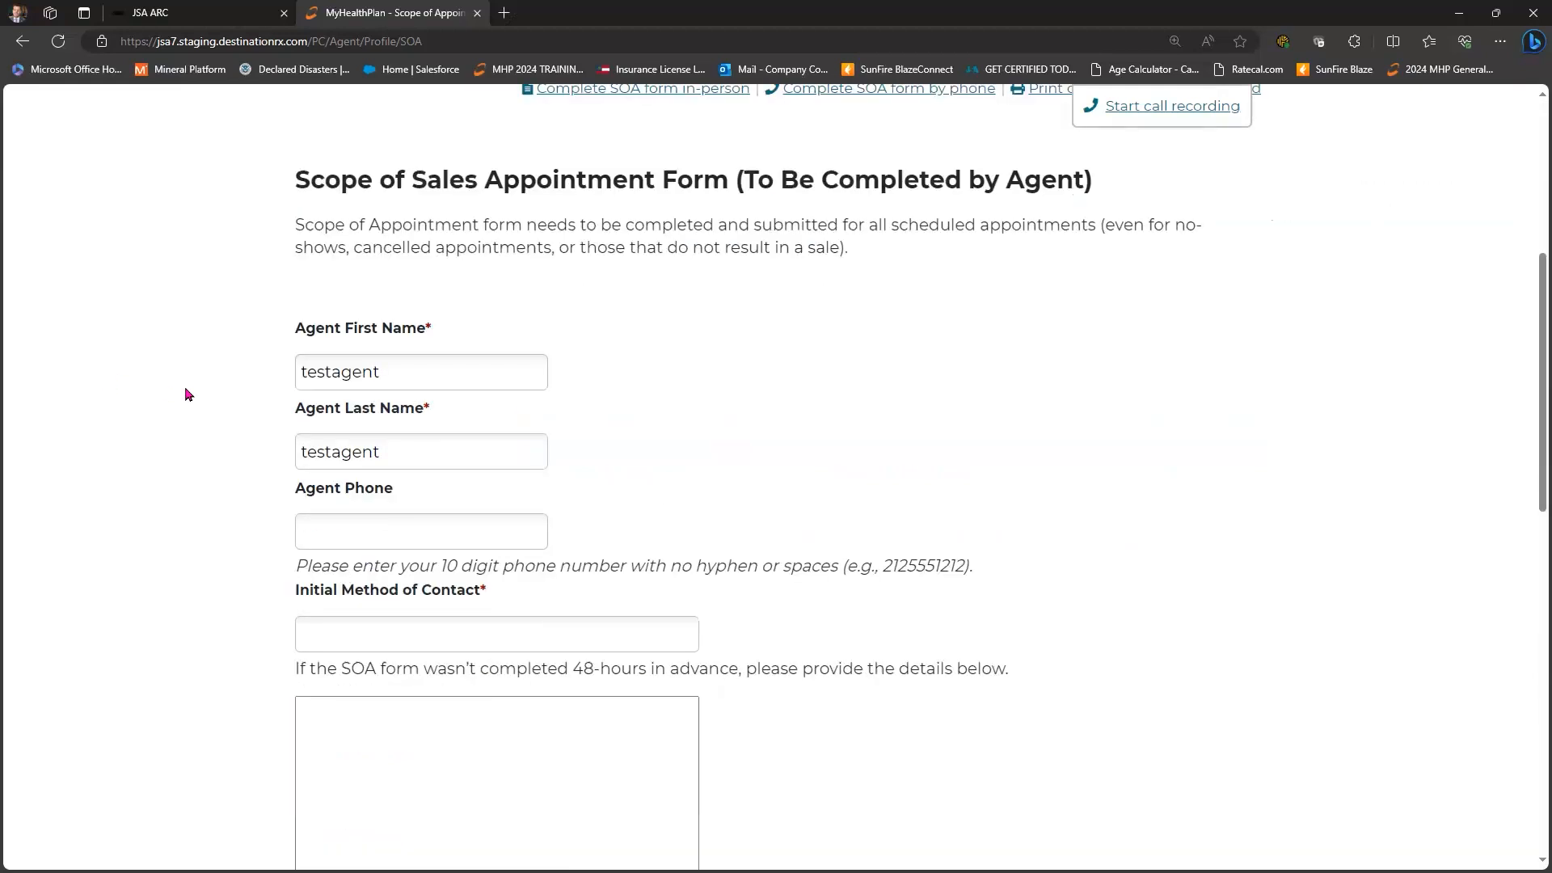
{"action": "scroll", "coordinate": [346, 364], "scroll_direction": "down", "scroll_amount": 1}
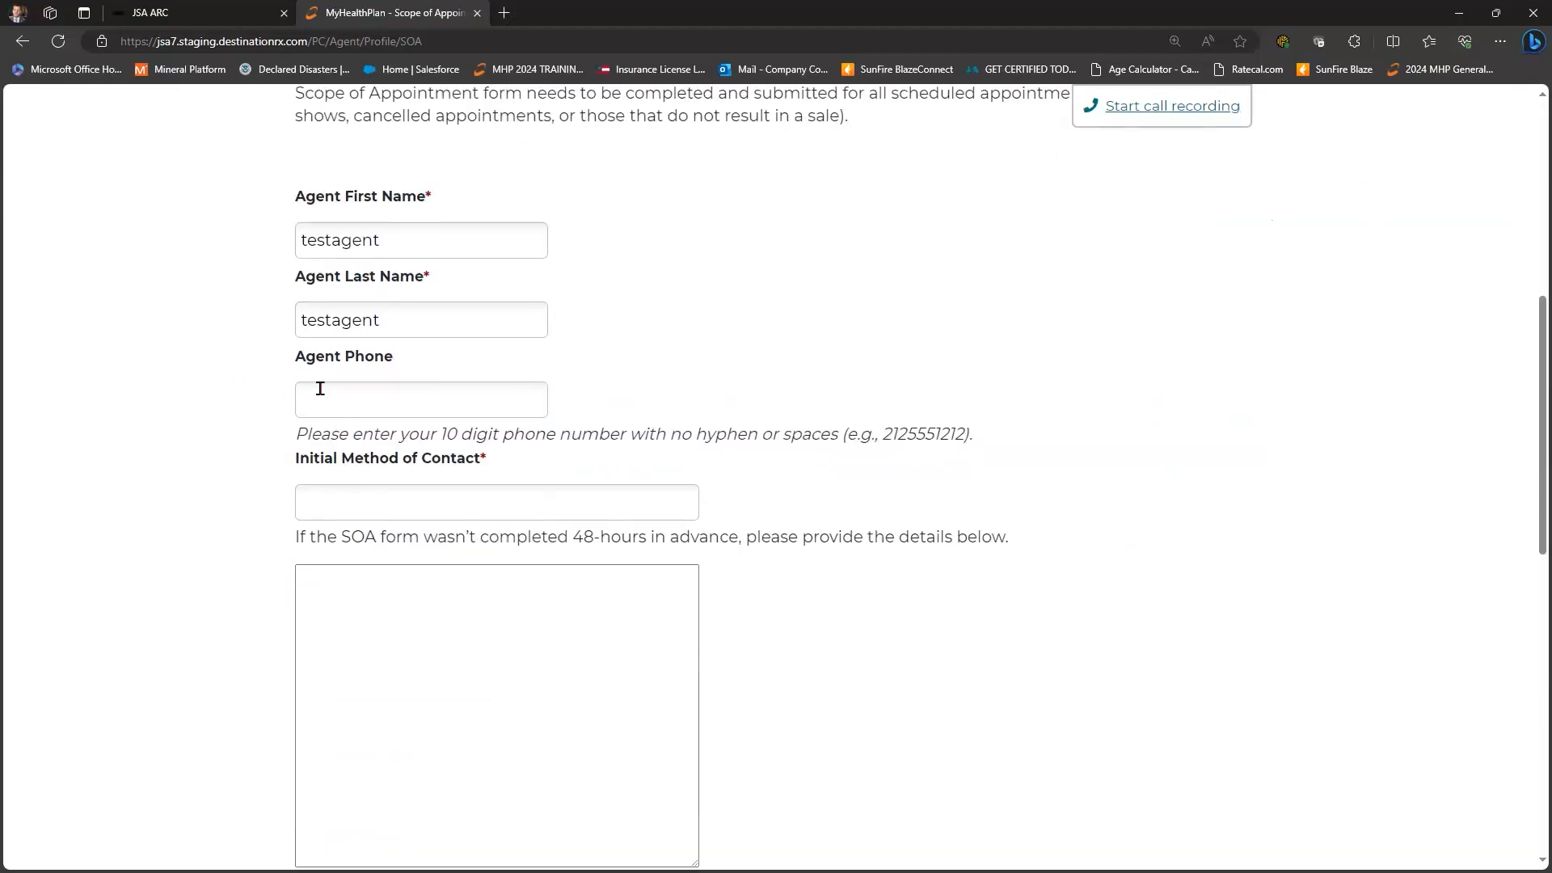
- Enter the agent phone number and 'walk in' as the initial method of contact
{"action": "left_click", "coordinate": [337, 394]}
{"action": "scroll", "coordinate": [411, 272], "scroll_direction": "down", "scroll_amount": 3}
{"action": "left_click", "coordinate": [412, 271]}
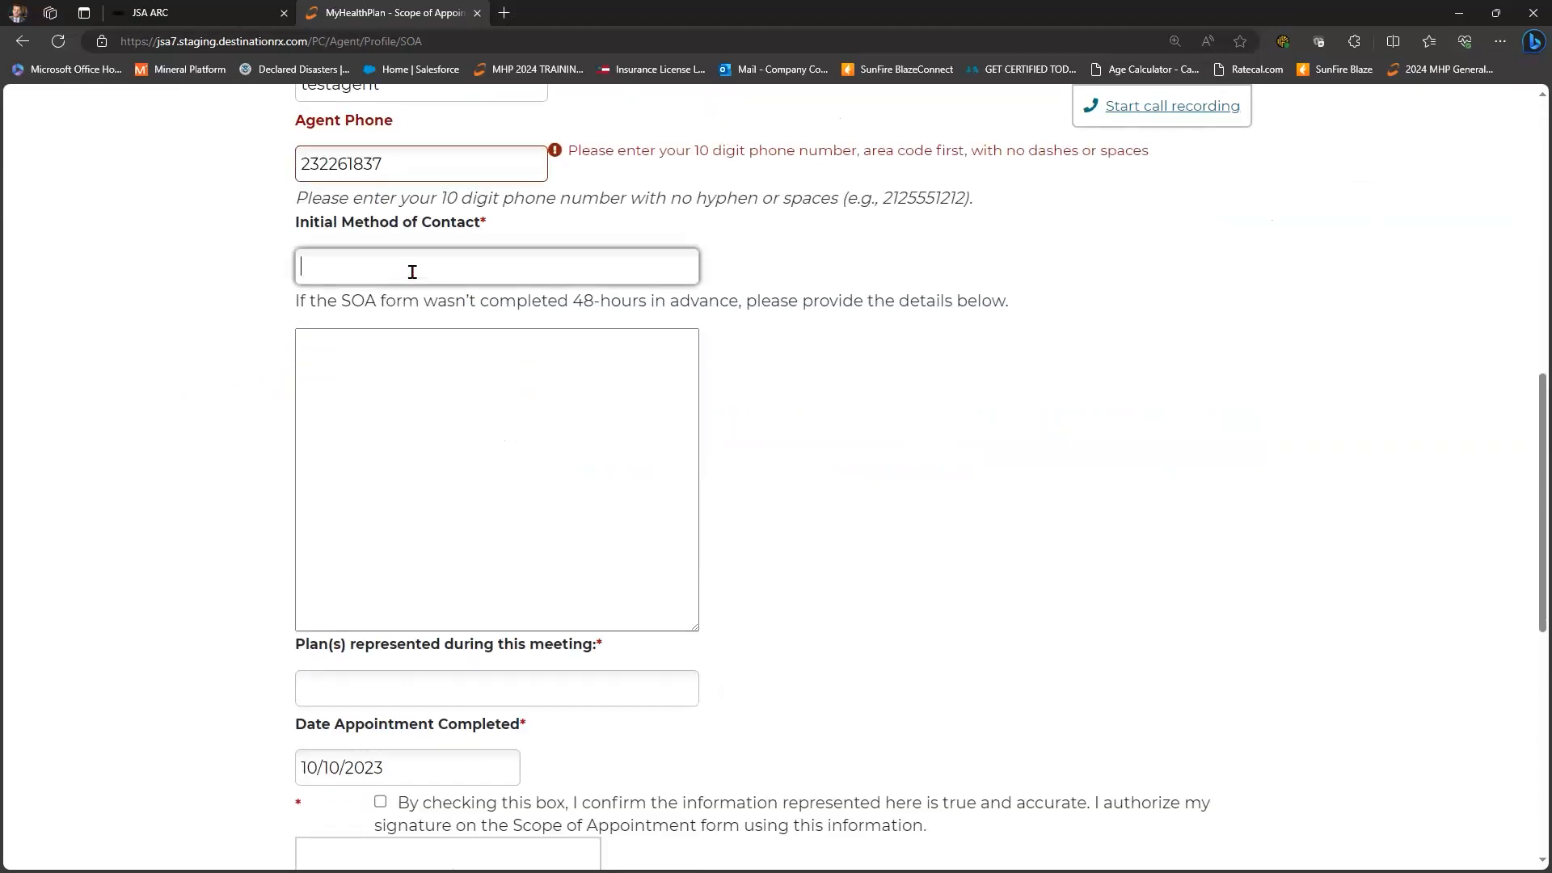
{"action": "type", "text": "walk in"}
{"action": "key", "text": "shift+Tab"}
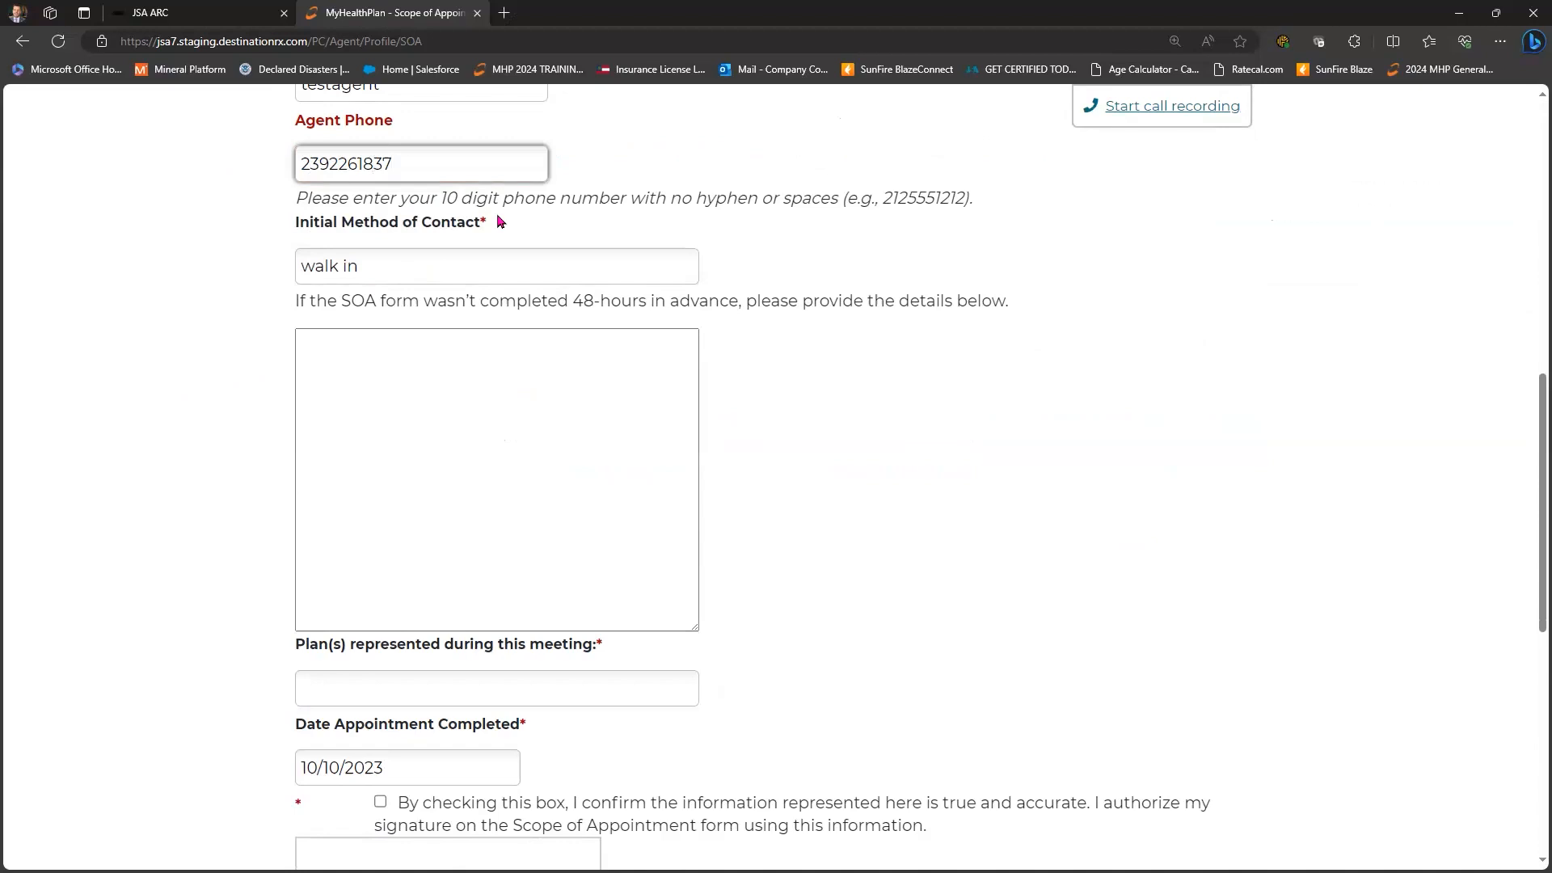
{"action": "key", "text": "Tab"}
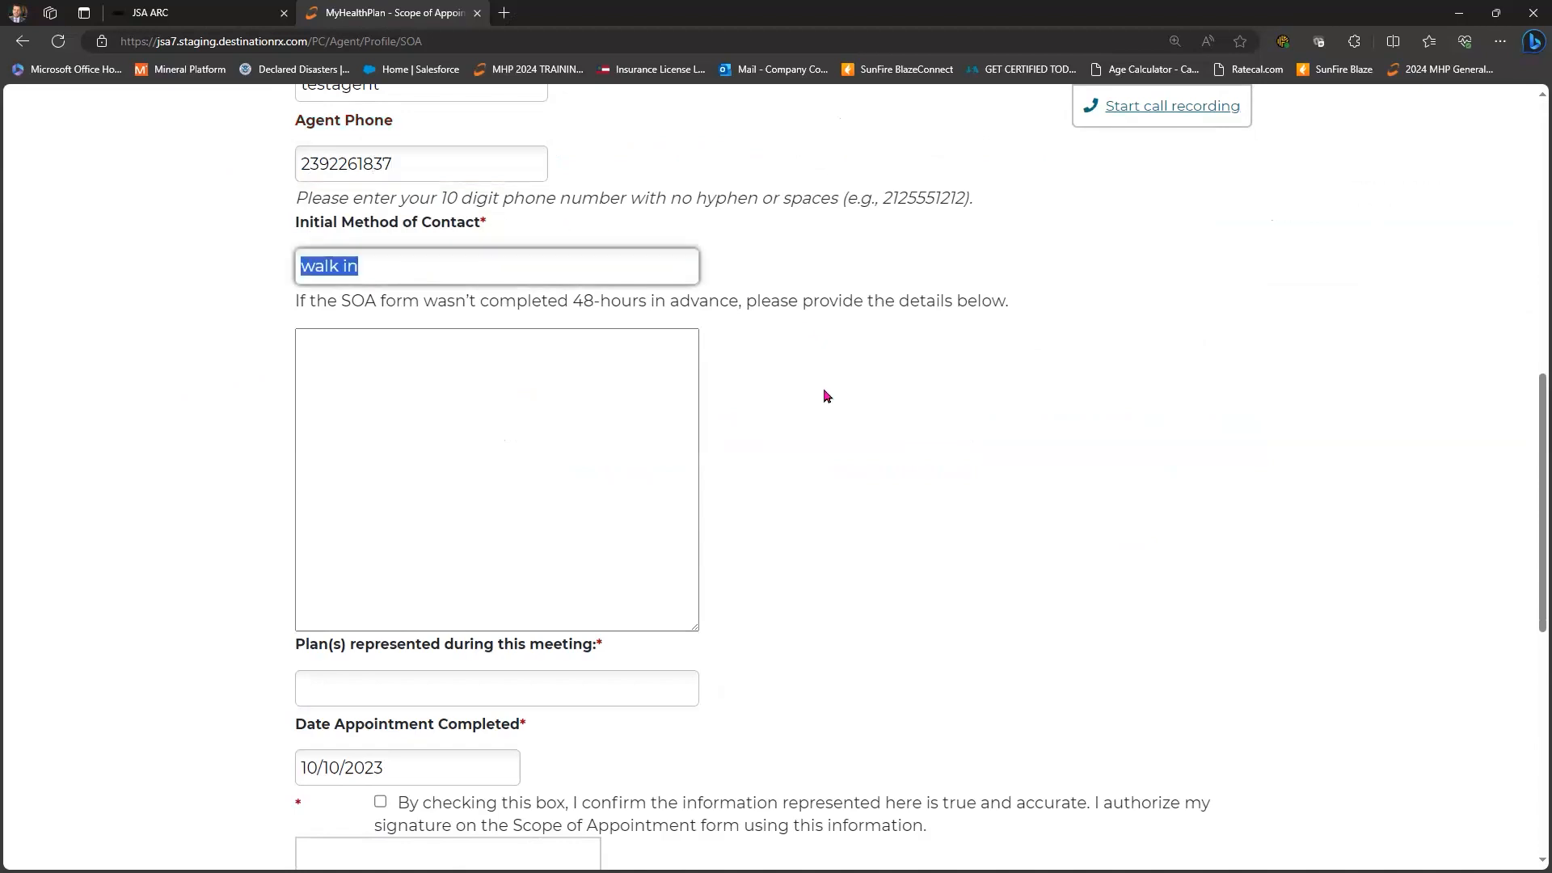
{"action": "scroll", "coordinate": [450, 381], "scroll_direction": "up", "scroll_amount": 3}
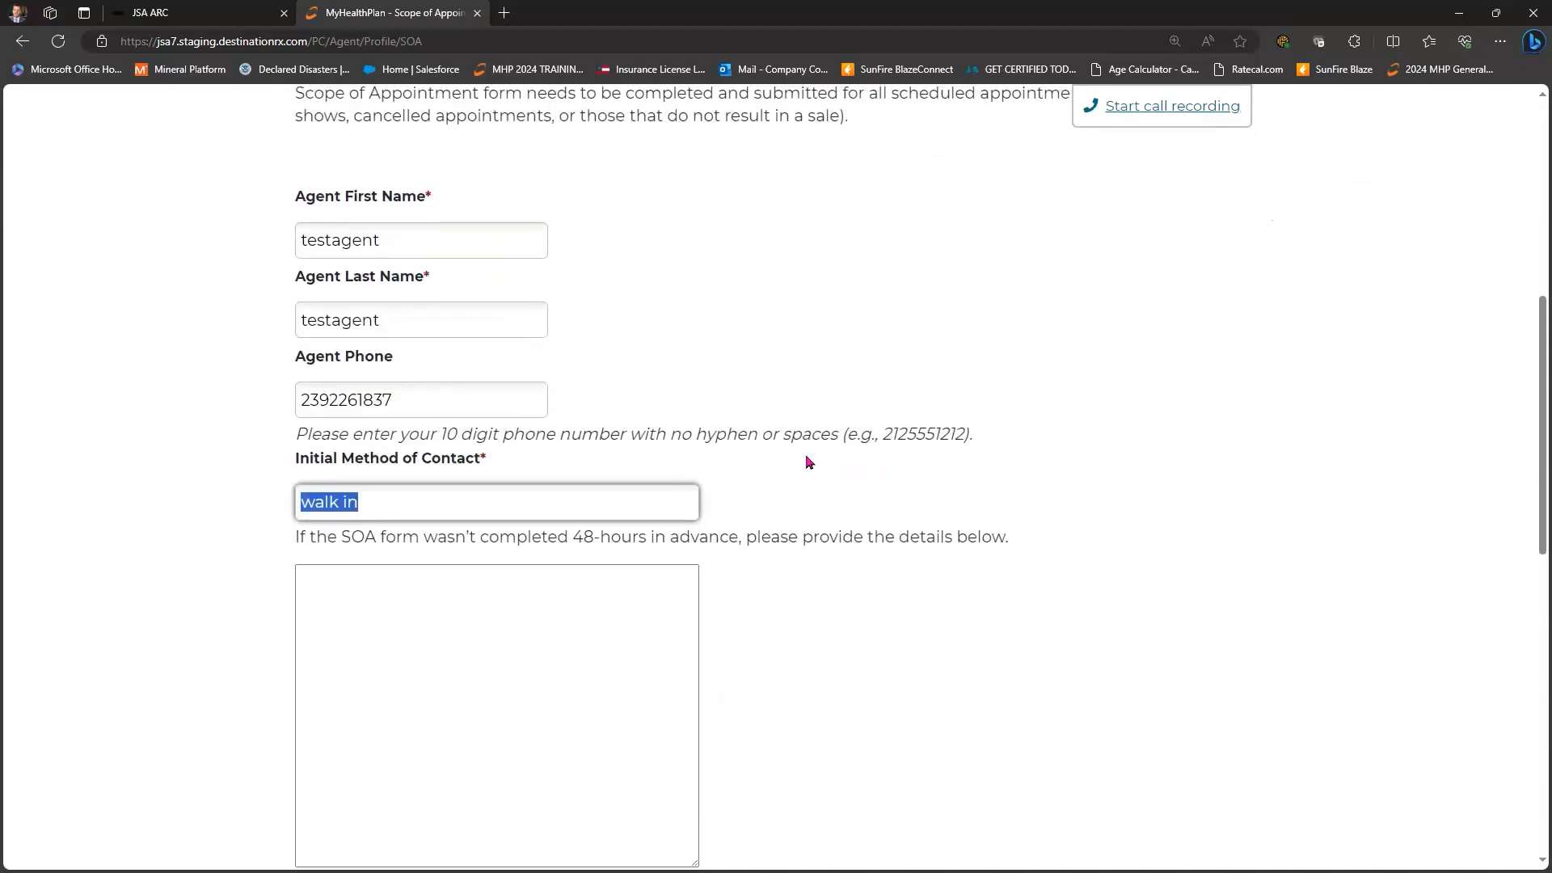
{"action": "double_click", "coordinate": [428, 197]}
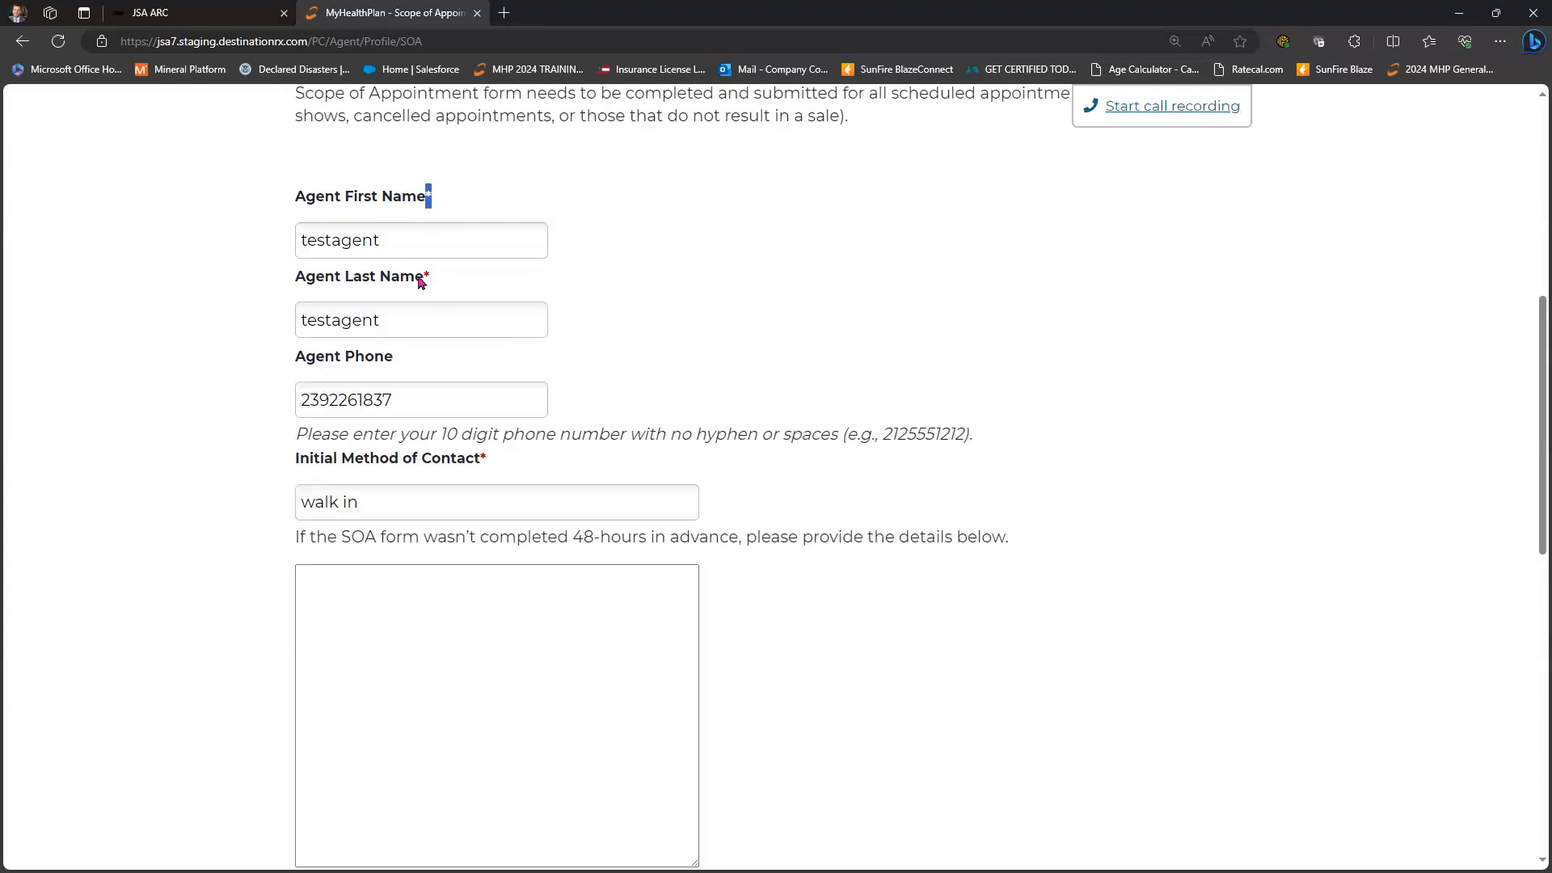
{"action": "left_click", "coordinate": [603, 291]}
{"action": "key", "text": "shift+Left"}
{"action": "key", "text": "shift+Left"}
{"action": "key", "text": "Tab"}
- Enter plan 'mapd', confirm the agent information, sign, and submit the agent's form
{"action": "scroll", "coordinate": [817, 445], "scroll_direction": "down", "scroll_amount": 4}
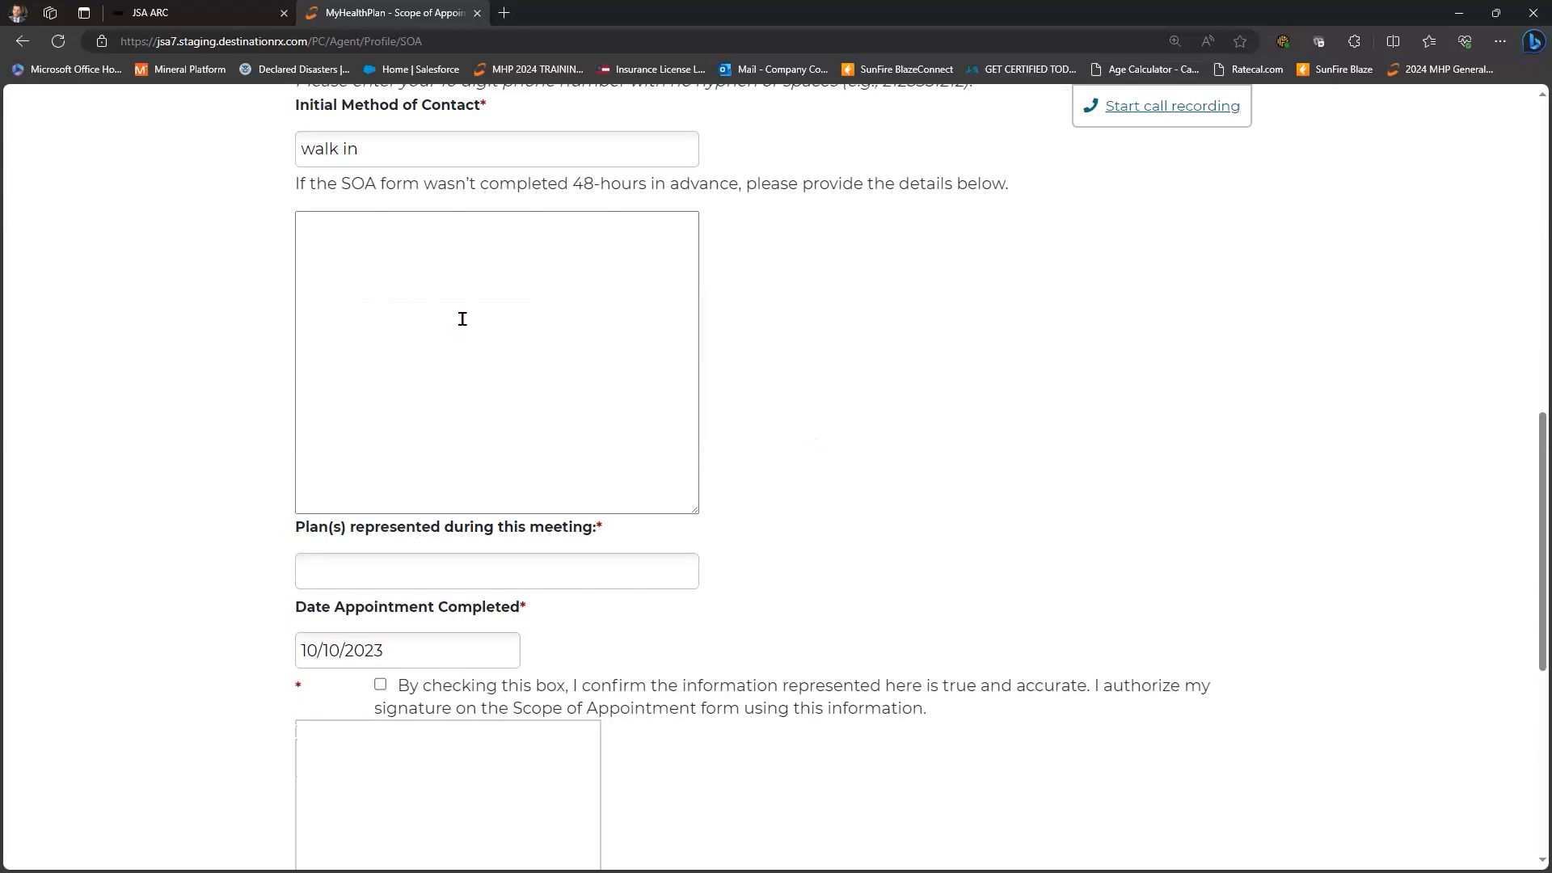
{"action": "scroll", "coordinate": [462, 319], "scroll_direction": "down", "scroll_amount": 3}
{"action": "left_click", "coordinate": [470, 321]}
{"action": "type", "text": "mapd"}
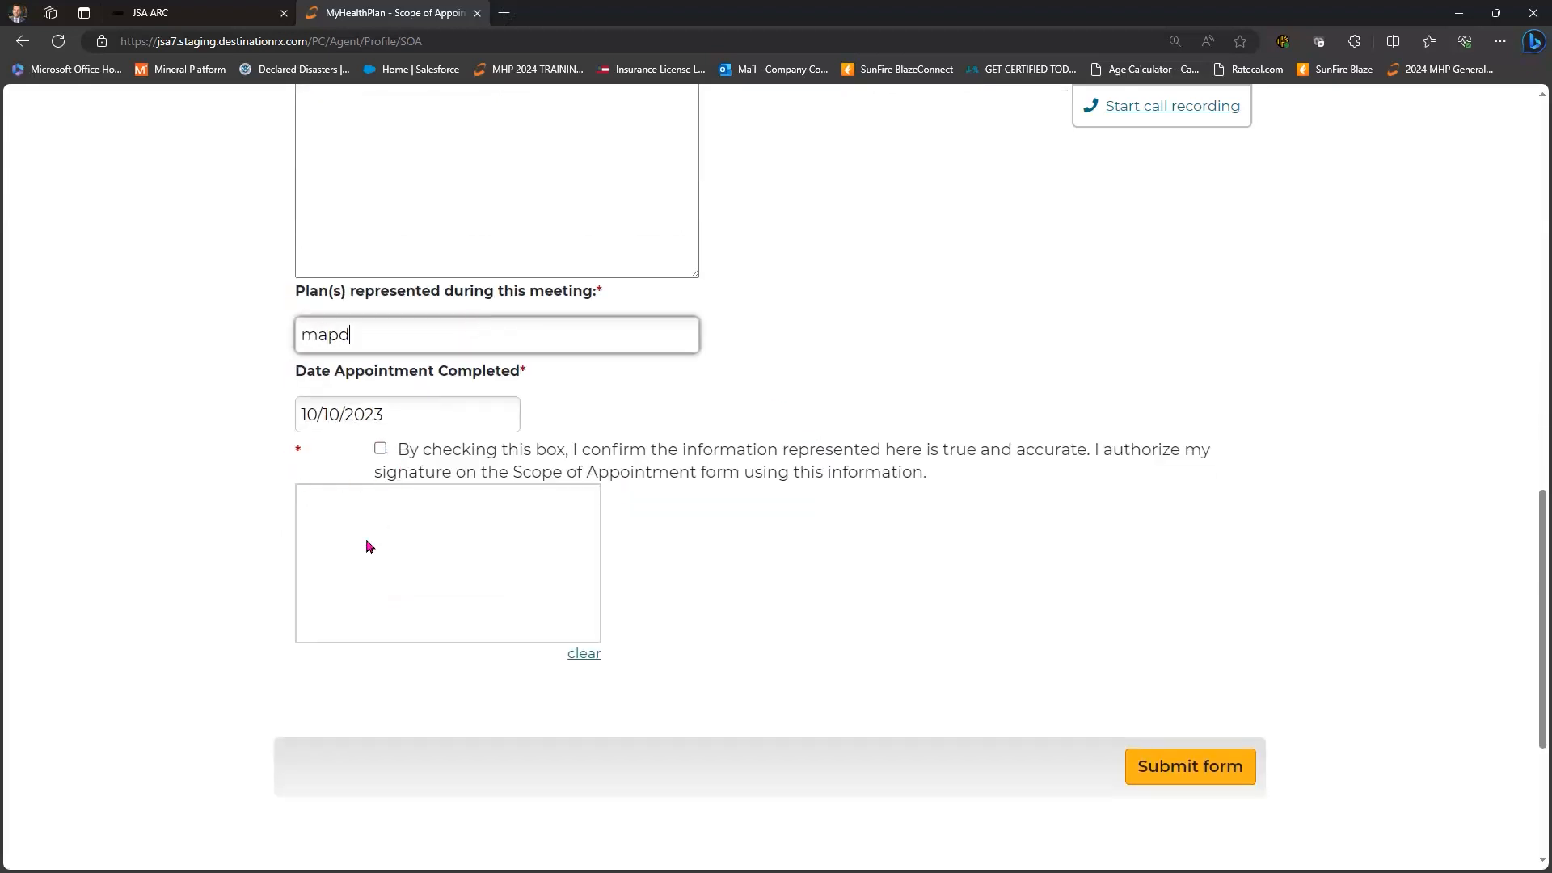
{"action": "left_click", "coordinate": [380, 449]}
{"action": "mouse_move", "coordinate": [325, 531]}
{"action": "left_mouse_down"}
{"action": "mouse_move", "coordinate": [340, 547]}
{"action": "mouse_move", "coordinate": [443, 502]}
{"action": "left_mouse_up"}
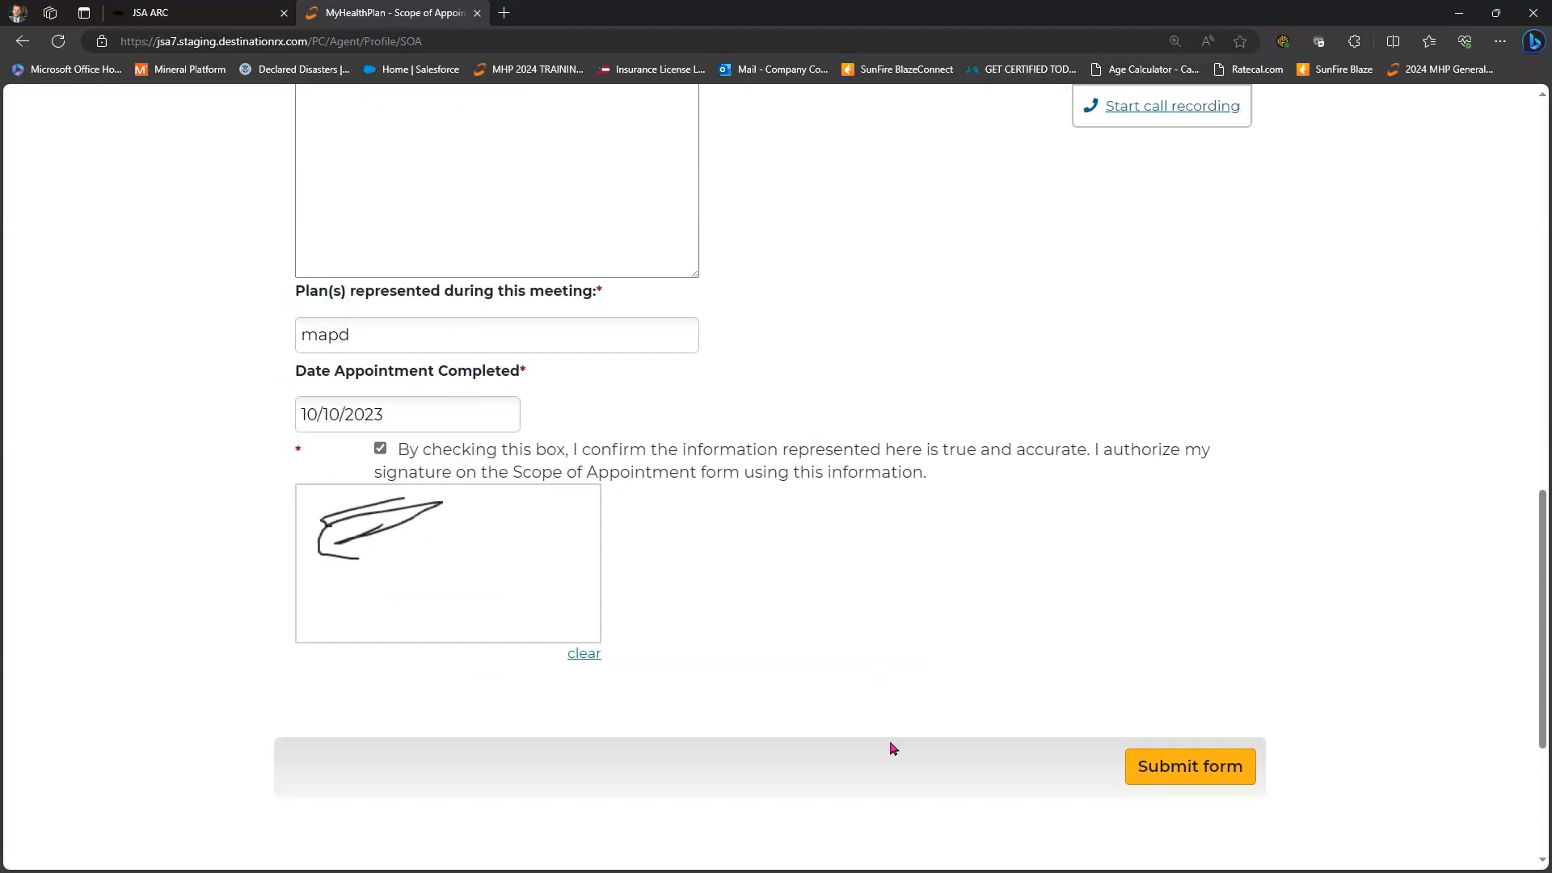
{"action": "left_click", "coordinate": [1160, 766]}
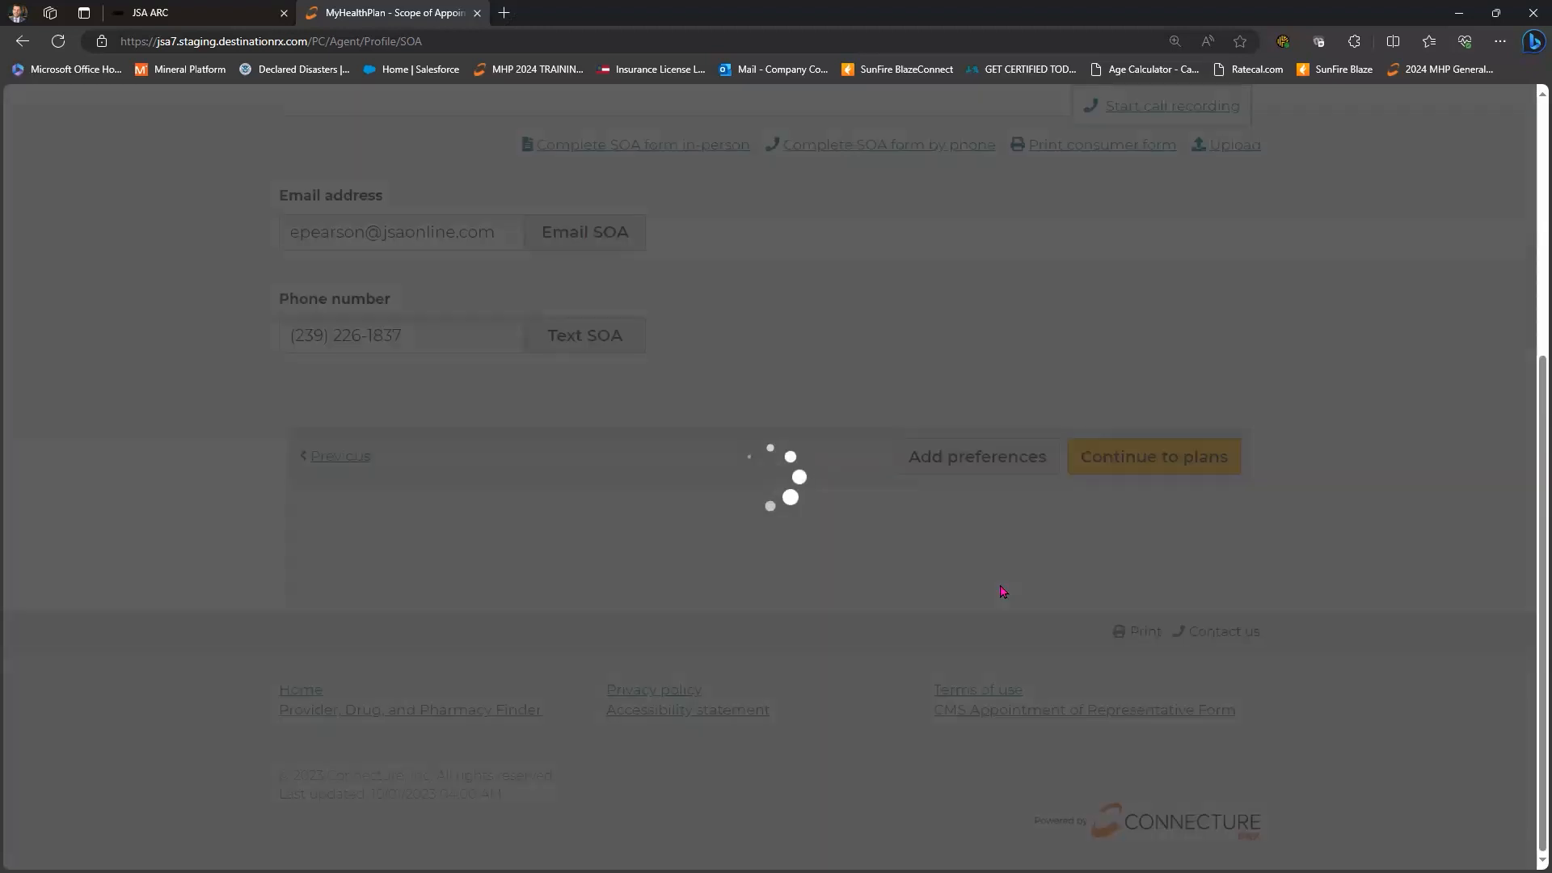
{"action": "scroll", "coordinate": [355, 429], "scroll_direction": "up", "scroll_amount": 5}
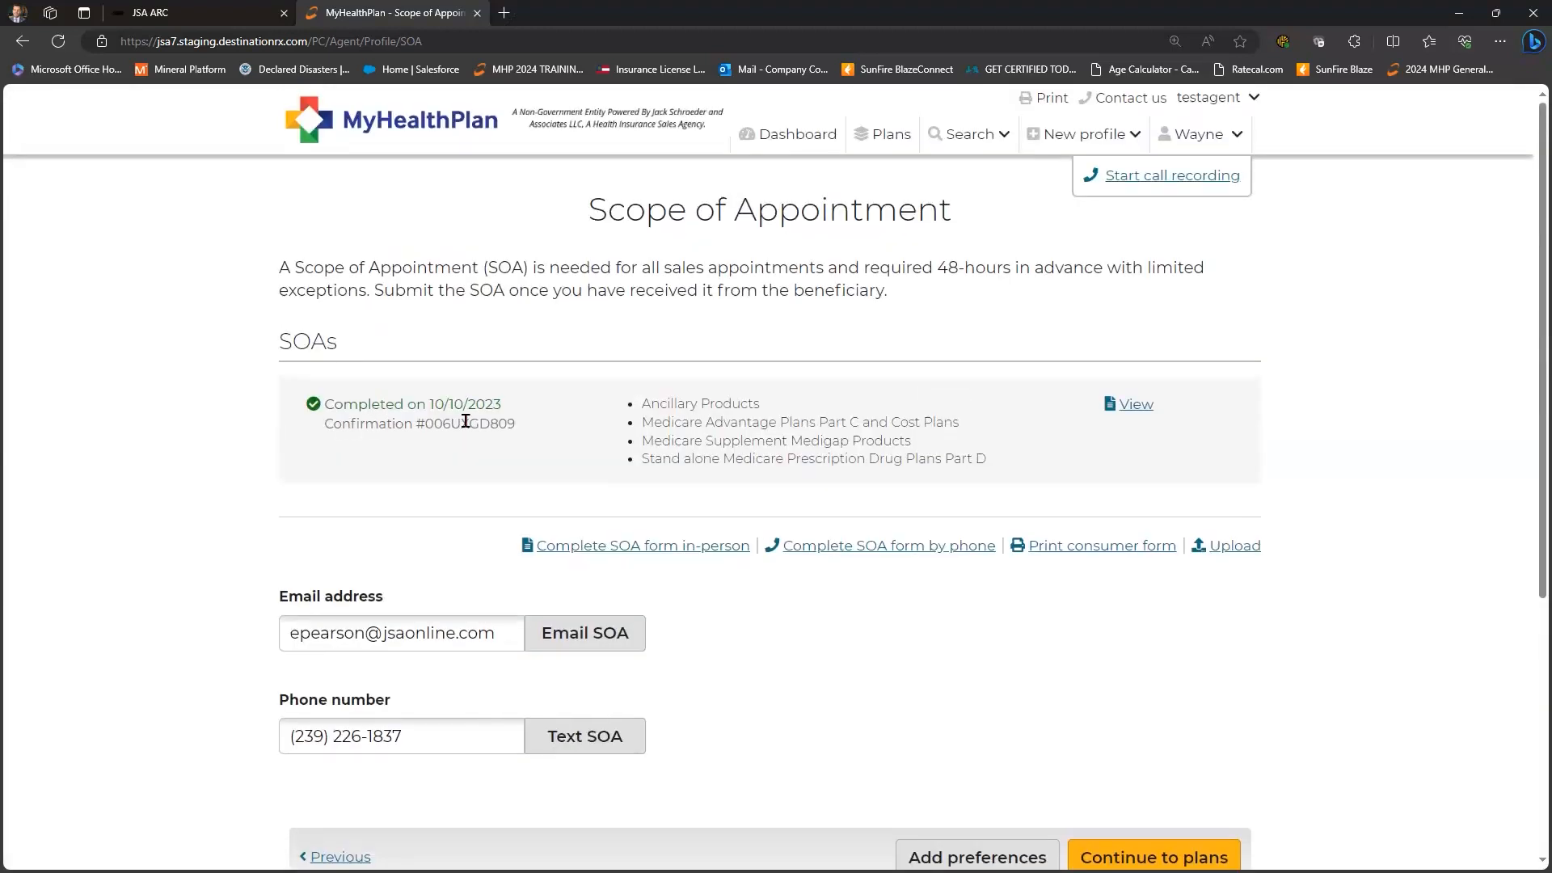
{"action": "left_click", "coordinate": [1136, 413]}
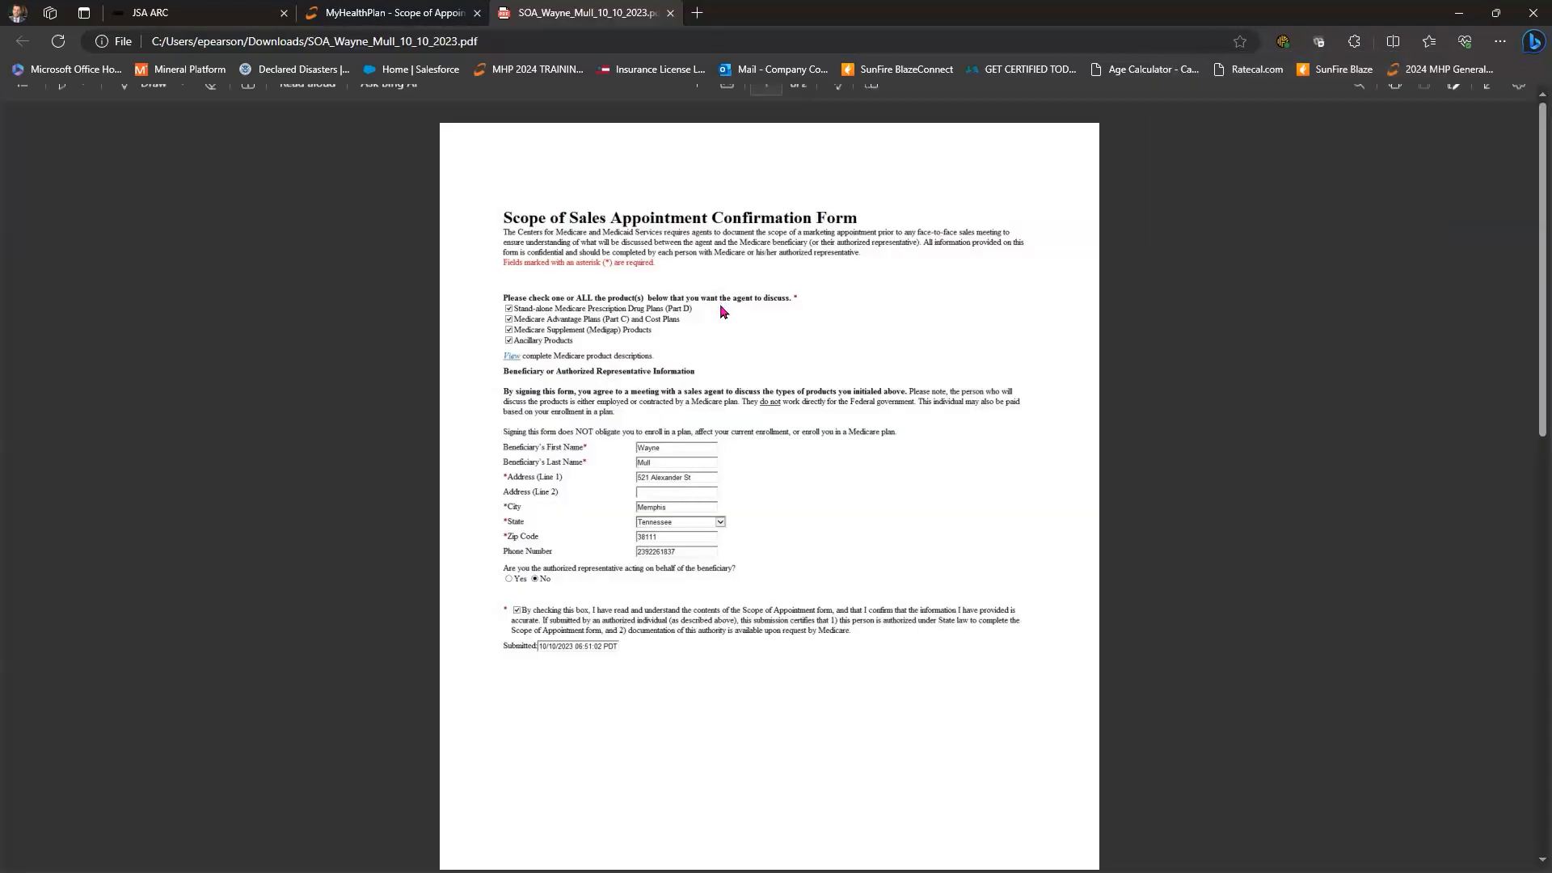
{"action": "scroll", "coordinate": [728, 331], "scroll_direction": "down", "scroll_amount": 10}
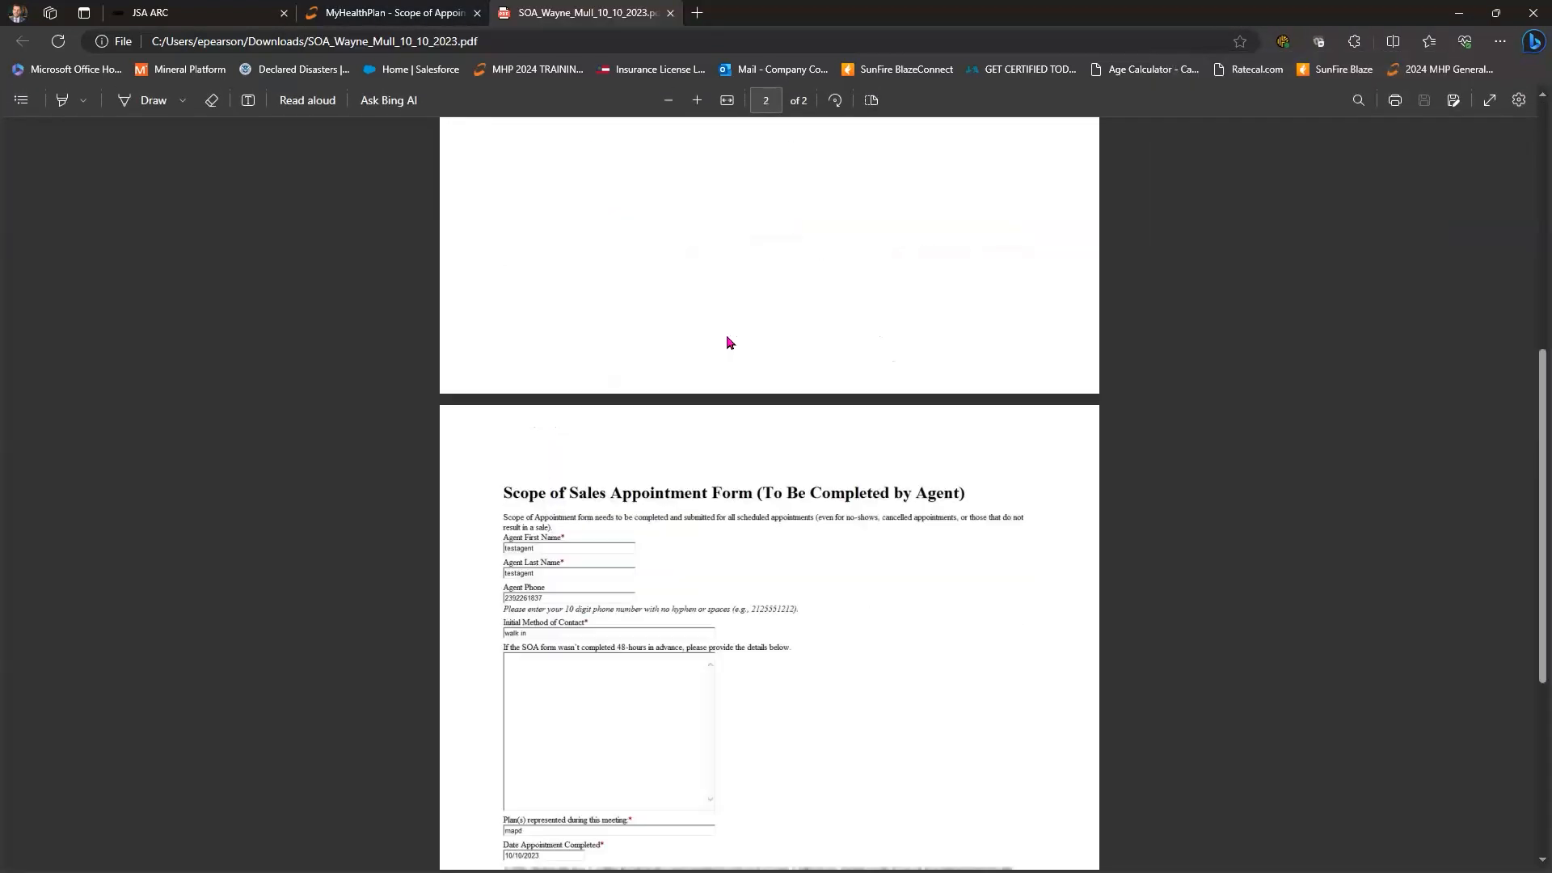
{"action": "scroll", "coordinate": [242, 388], "scroll_direction": "up", "scroll_amount": 10}
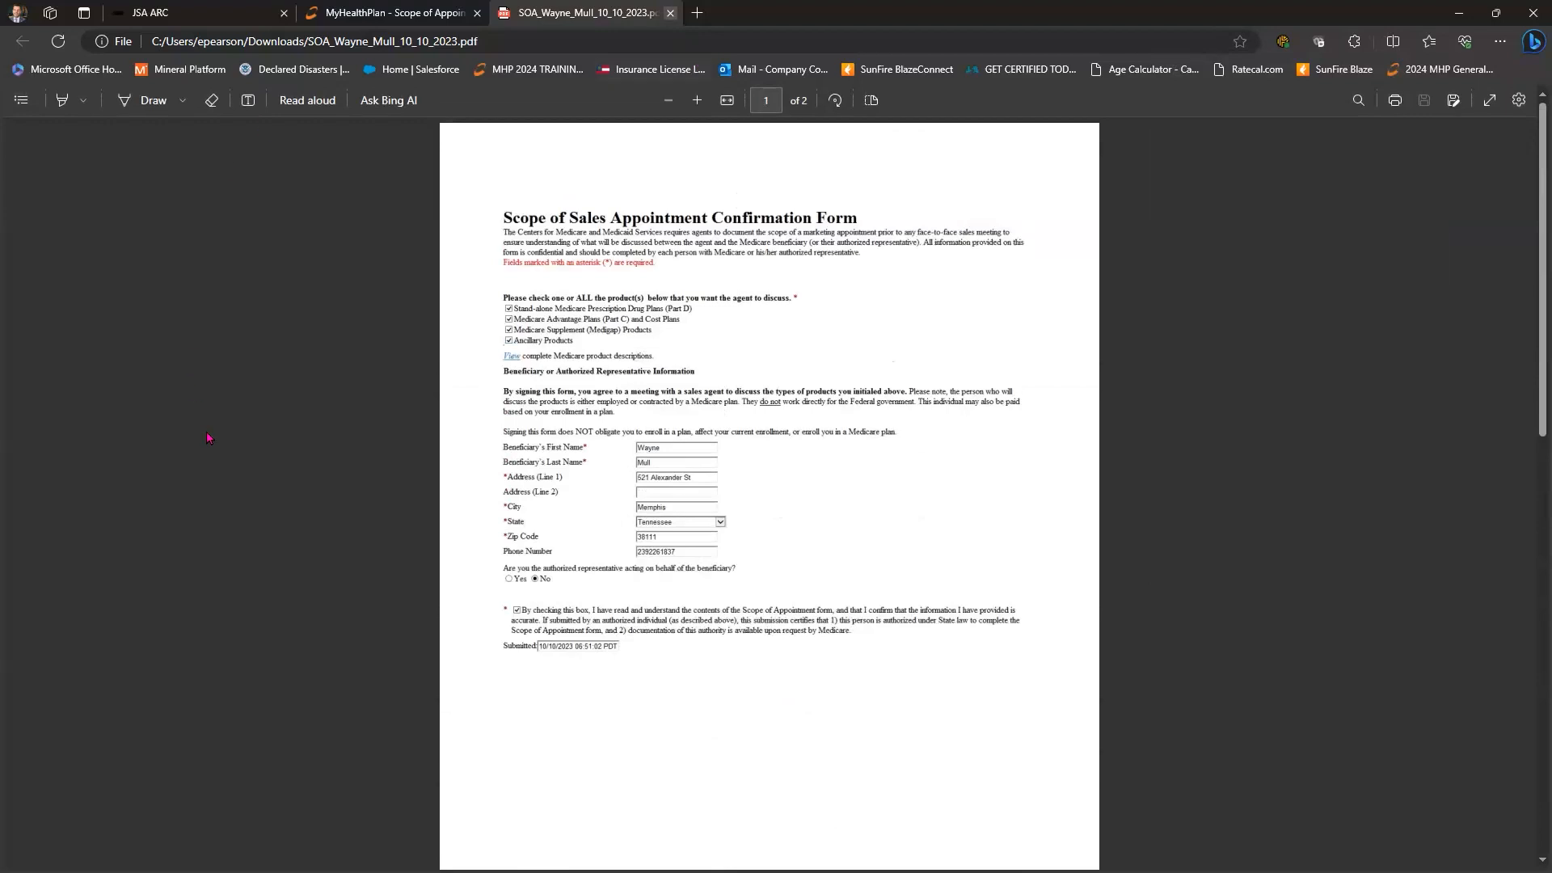
{"action": "key", "text": "ctrl+w"}
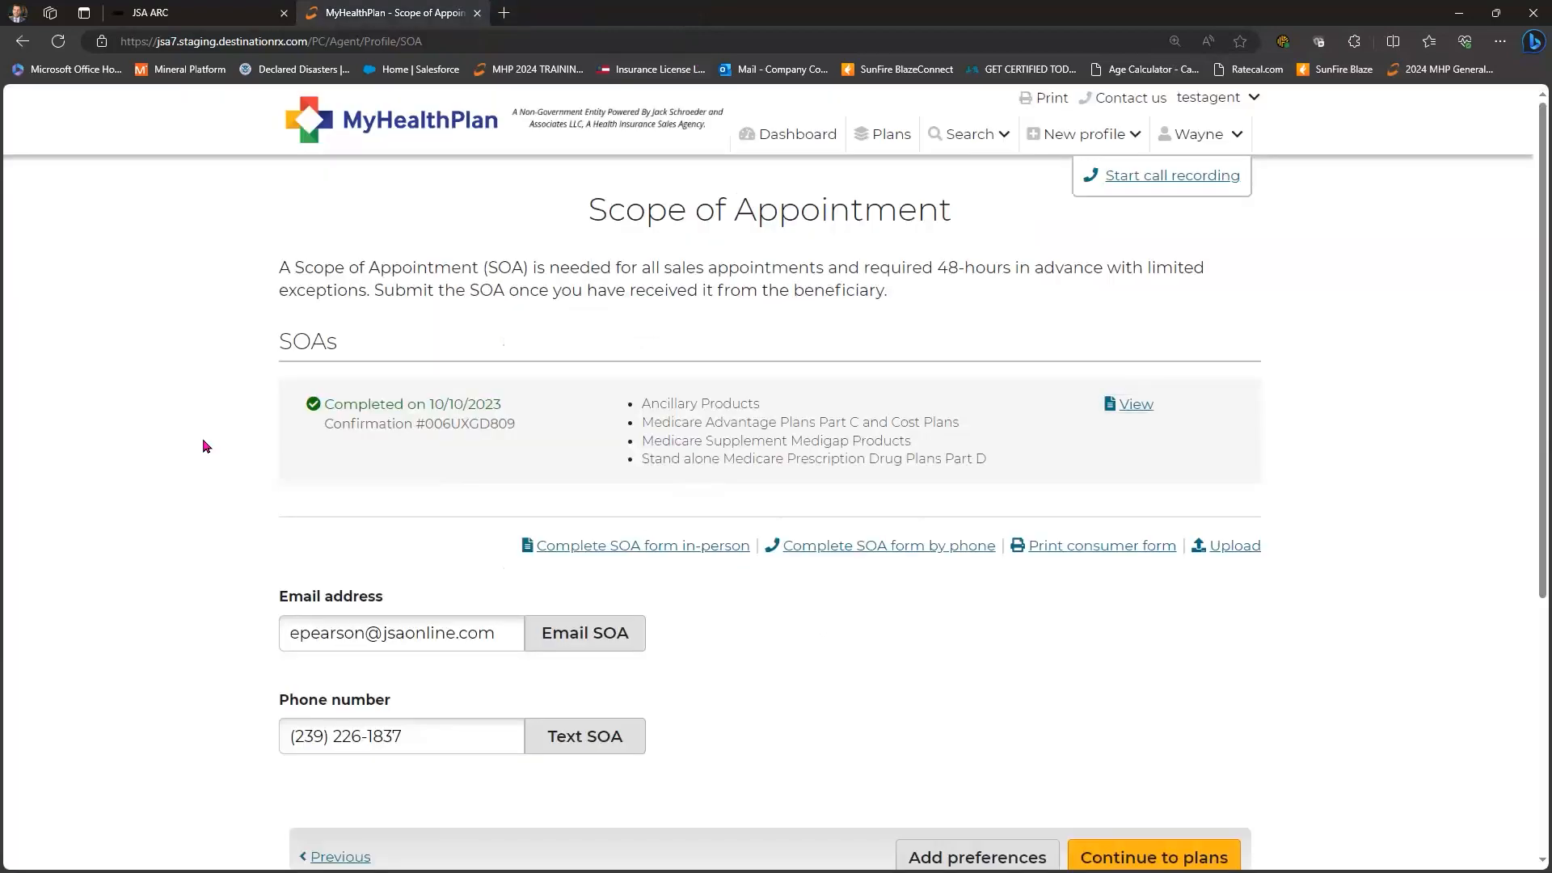
{"action": "scroll", "coordinate": [209, 459], "scroll_direction": "down", "scroll_amount": 2}
{"action": "scroll", "coordinate": [208, 459], "scroll_direction": "up", "scroll_amount": 1}
{"action": "scroll", "coordinate": [209, 459], "scroll_direction": "down", "scroll_amount": 2}
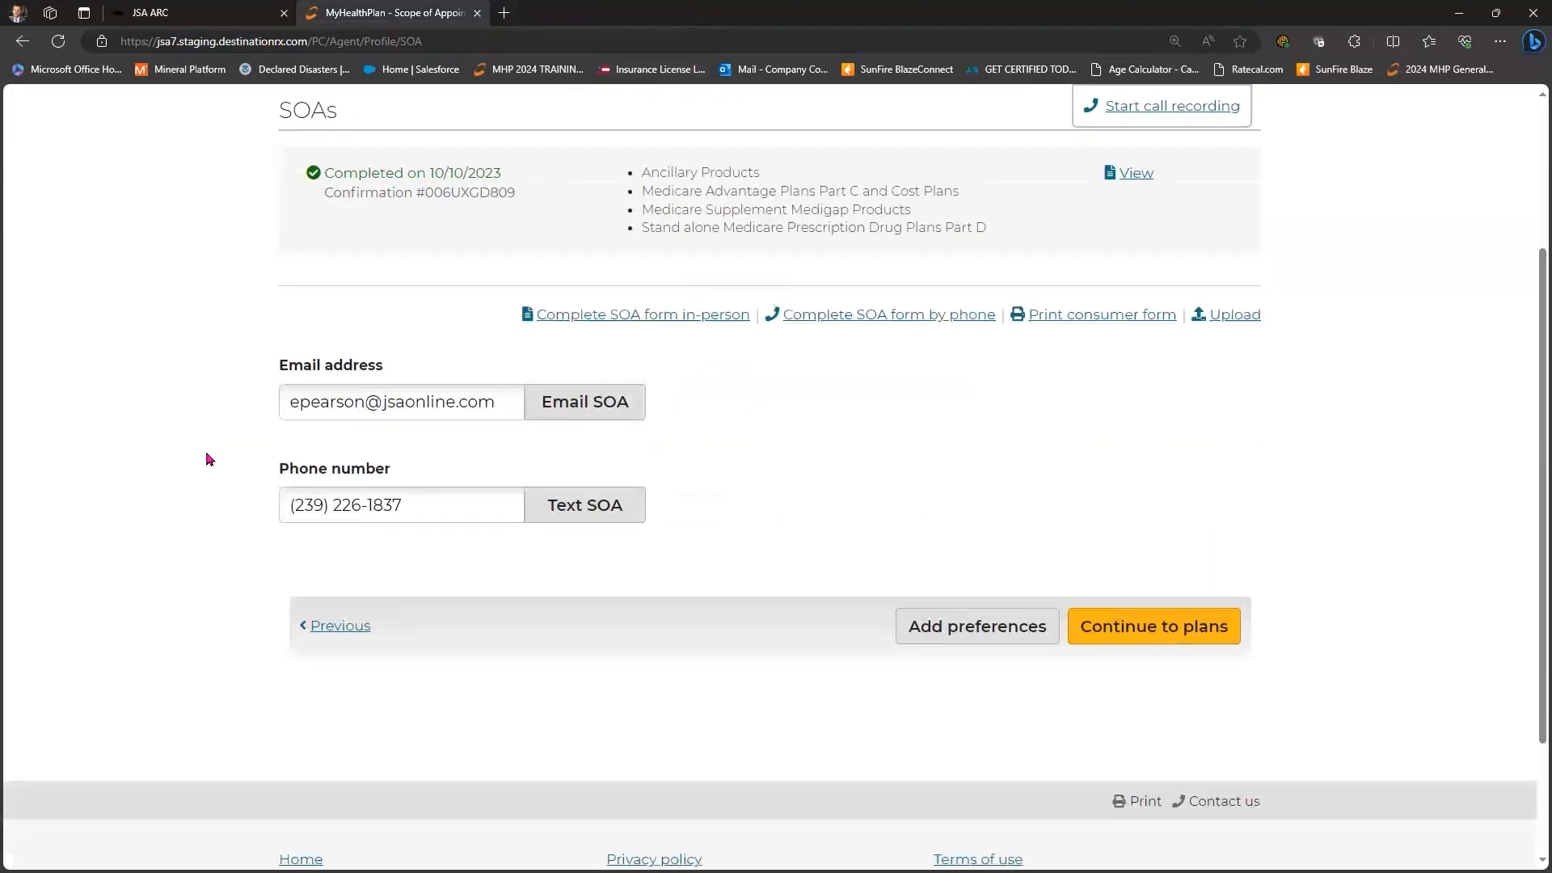
{"action": "scroll", "coordinate": [209, 459], "scroll_direction": "up", "scroll_amount": 3}
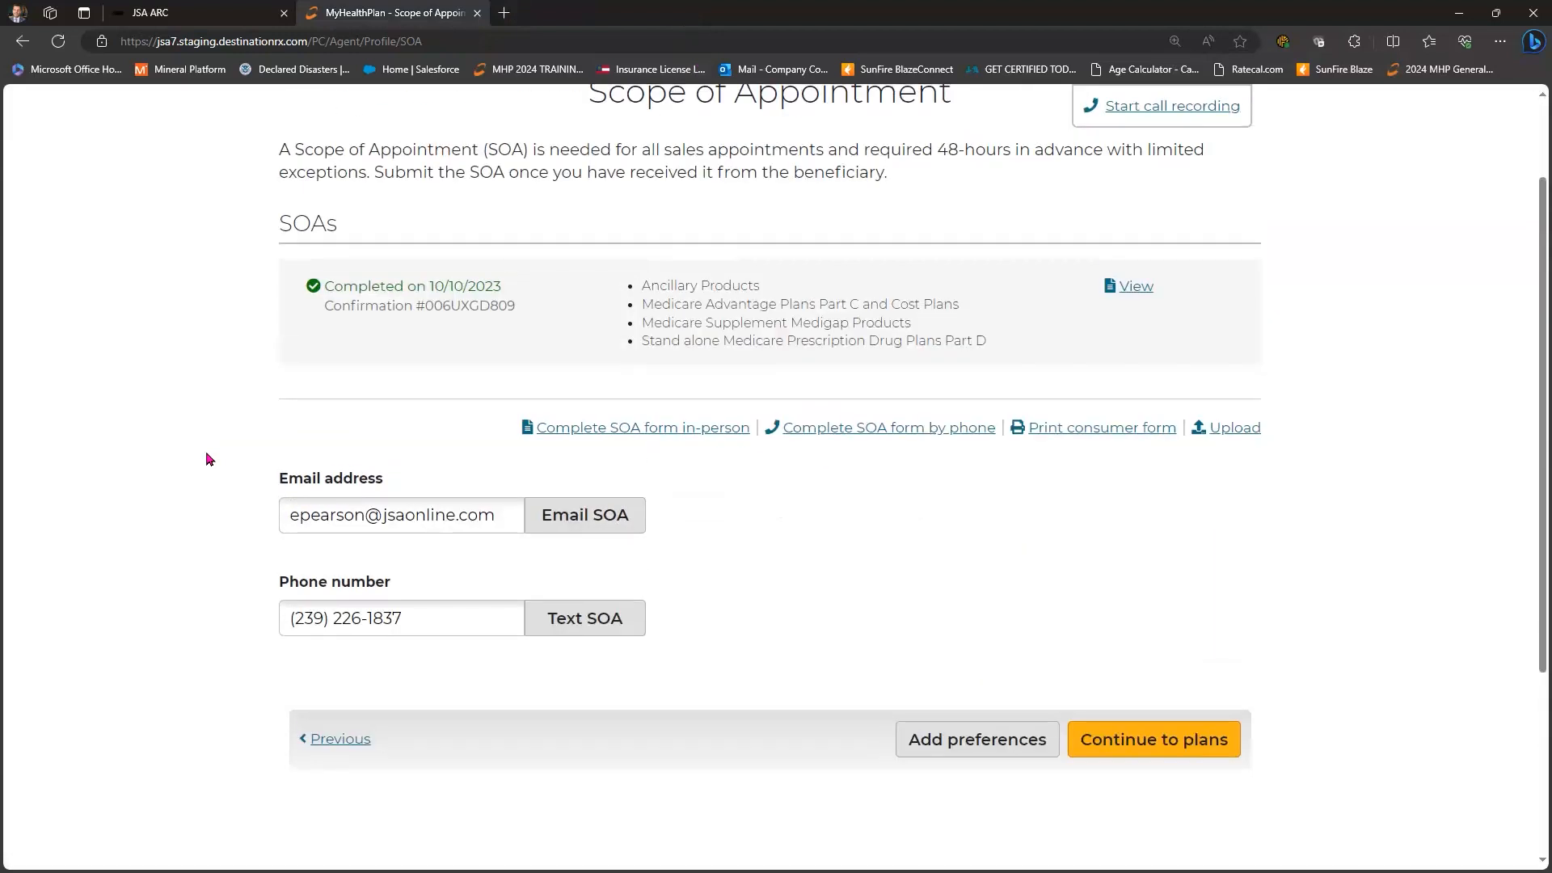
{"action": "scroll", "coordinate": [209, 459], "scroll_direction": "down", "scroll_amount": 2}
{"action": "scroll", "coordinate": [208, 459], "scroll_direction": "up", "scroll_amount": 2}
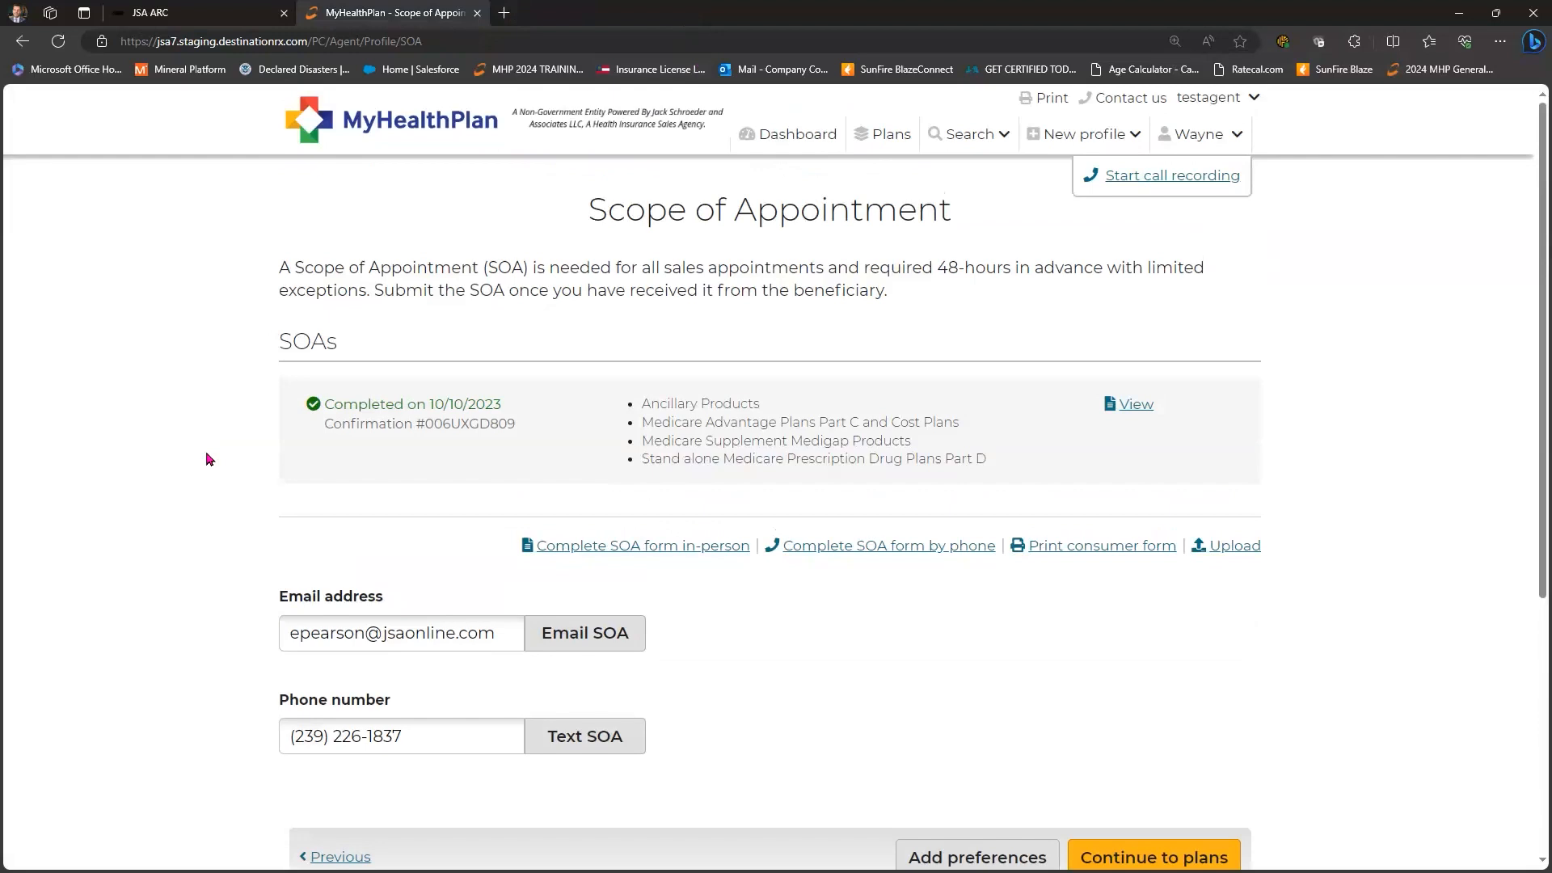
- Start call recording, call the beneficiary's primary number, and continue past the call dialog
{"action": "left_click", "coordinate": [1164, 178]}
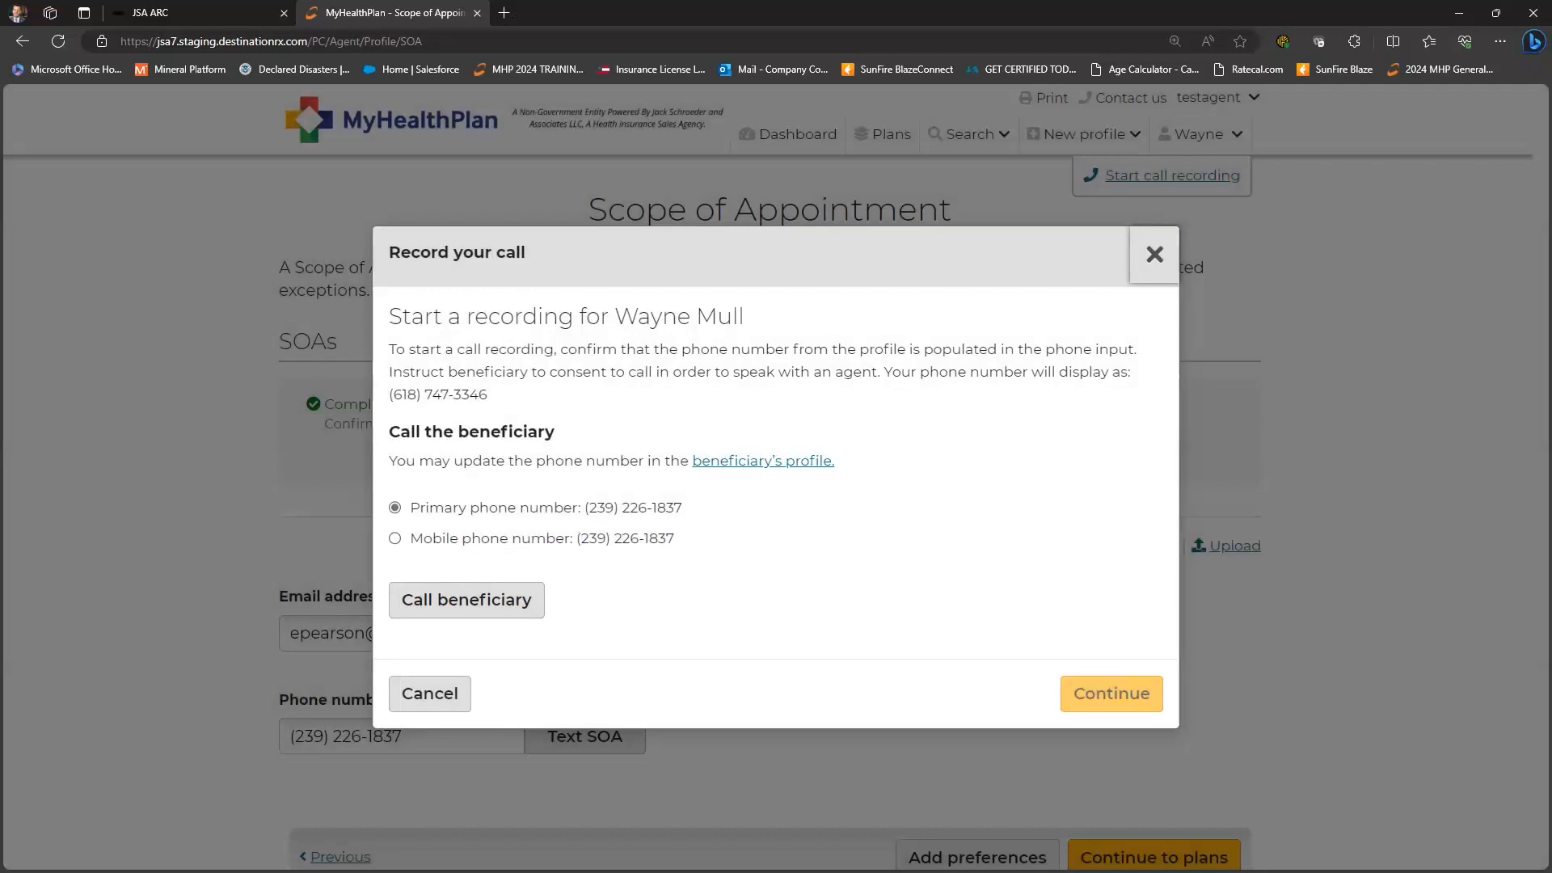
{"action": "left_click", "coordinate": [467, 605]}
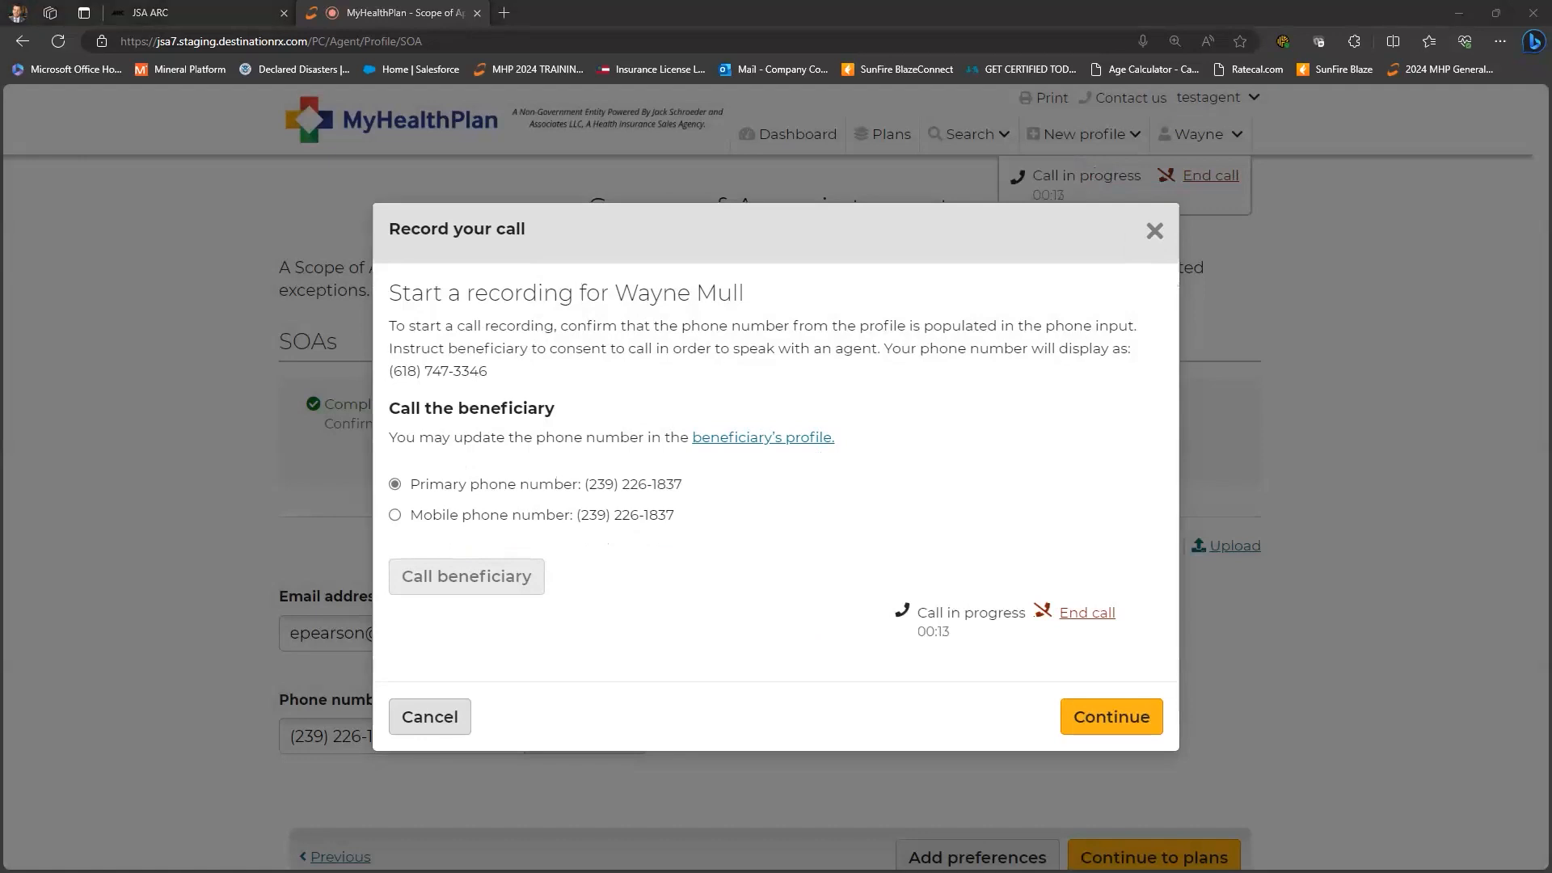
{"action": "left_click", "coordinate": [1111, 725]}
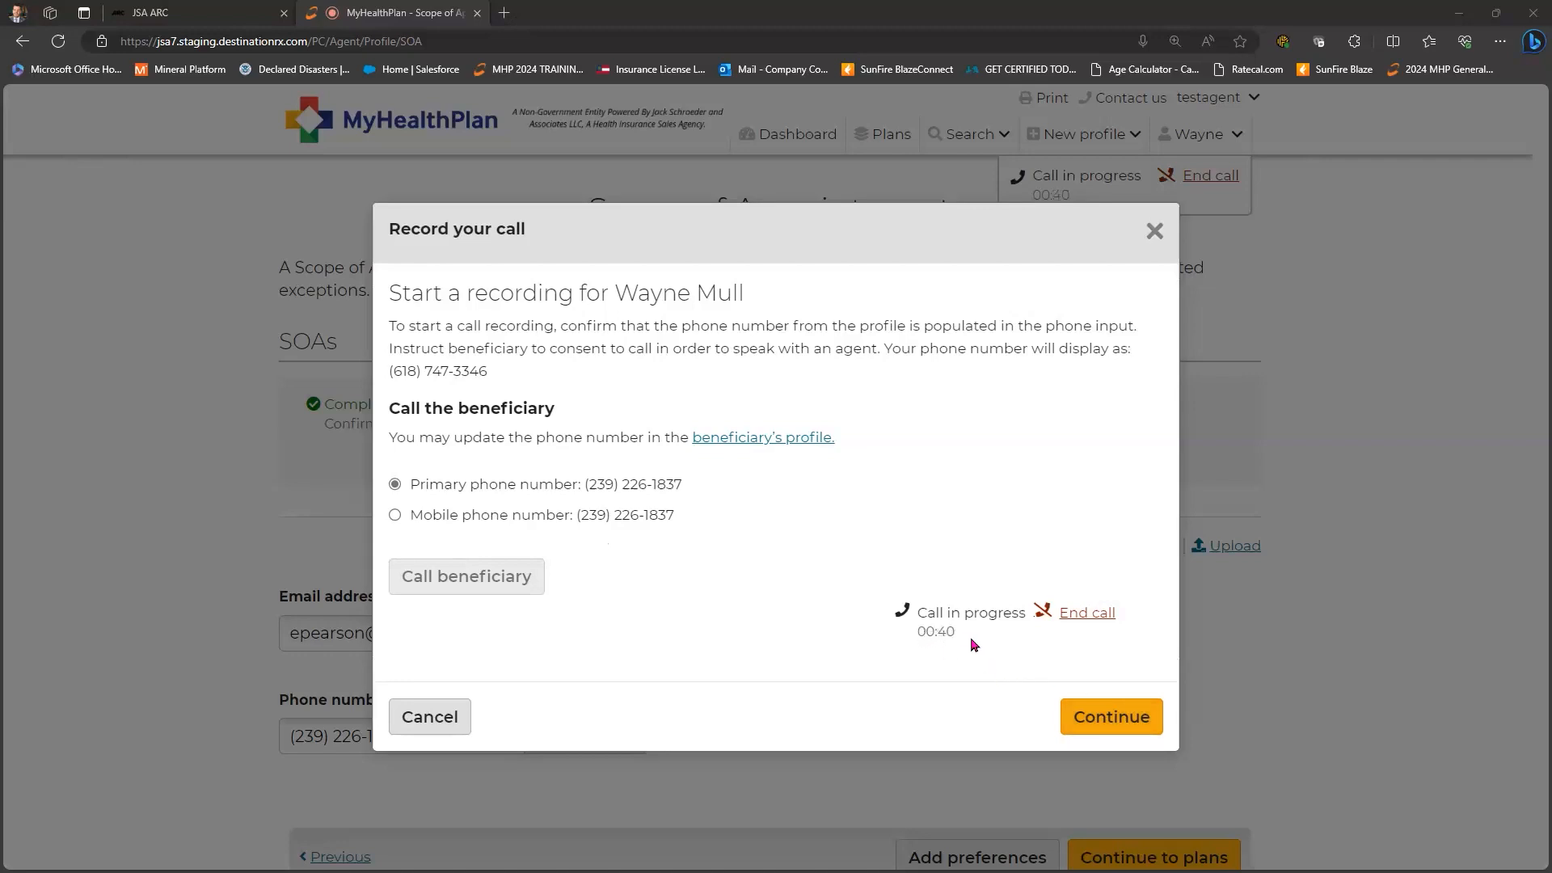
{"action": "left_click", "coordinate": [1114, 717]}
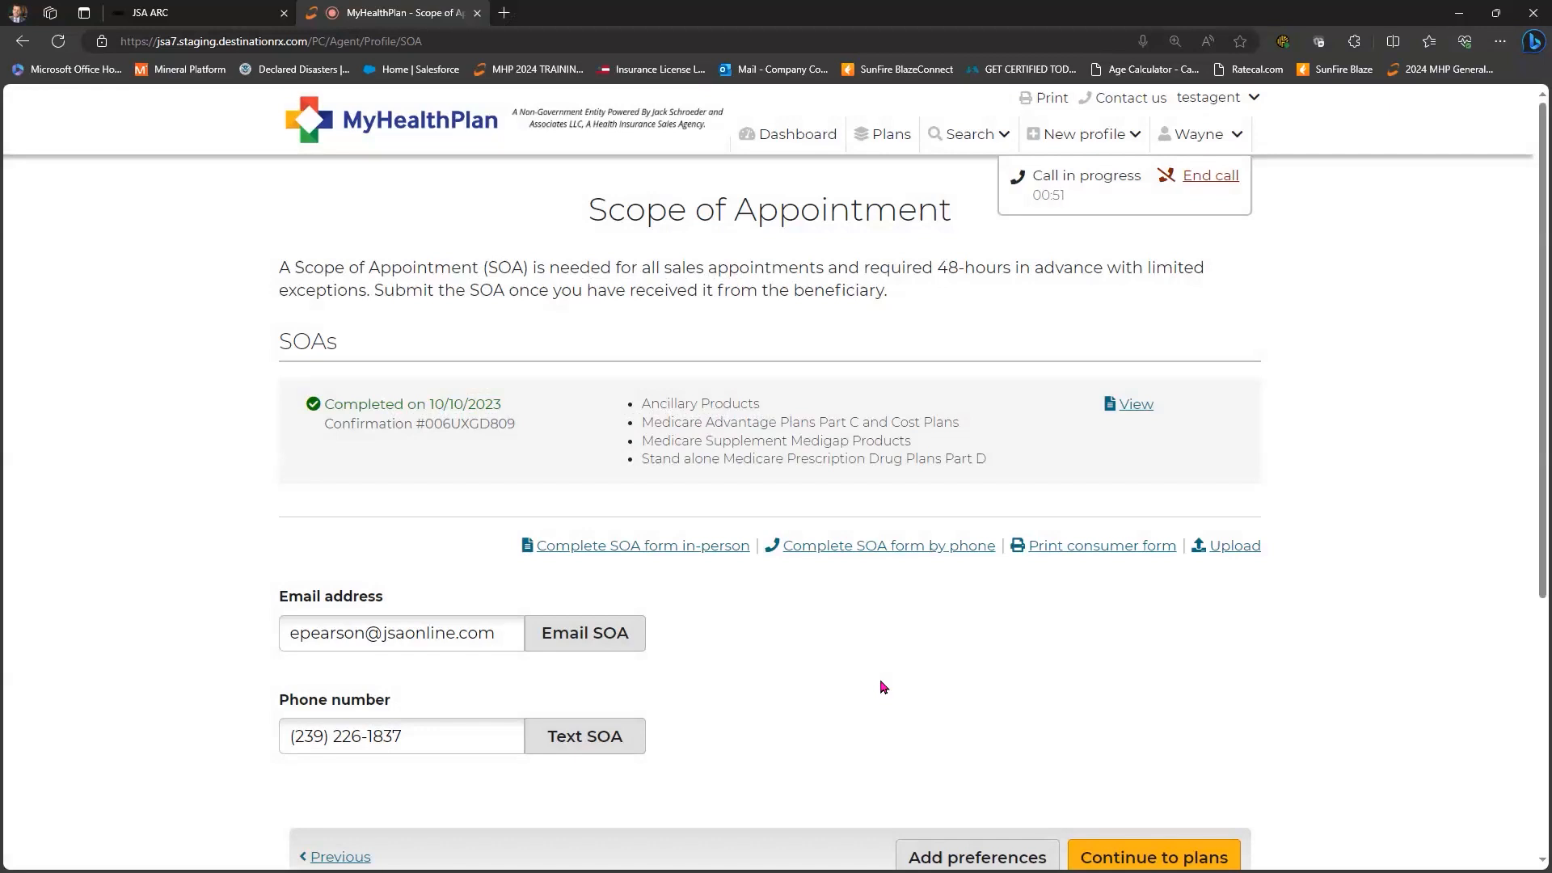
{"action": "scroll", "coordinate": [883, 687], "scroll_direction": "down", "scroll_amount": 1}
- View the 2024 CMS Disclaimer quick guide in JSA ARC, then return to the MyHealthPlan tab
{"action": "scroll", "coordinate": [936, 493], "scroll_direction": "up", "scroll_amount": 1}
{"action": "key", "text": "ctrl+shift+Tab"}
{"action": "scroll", "coordinate": [941, 509], "scroll_direction": "down", "scroll_amount": 5}
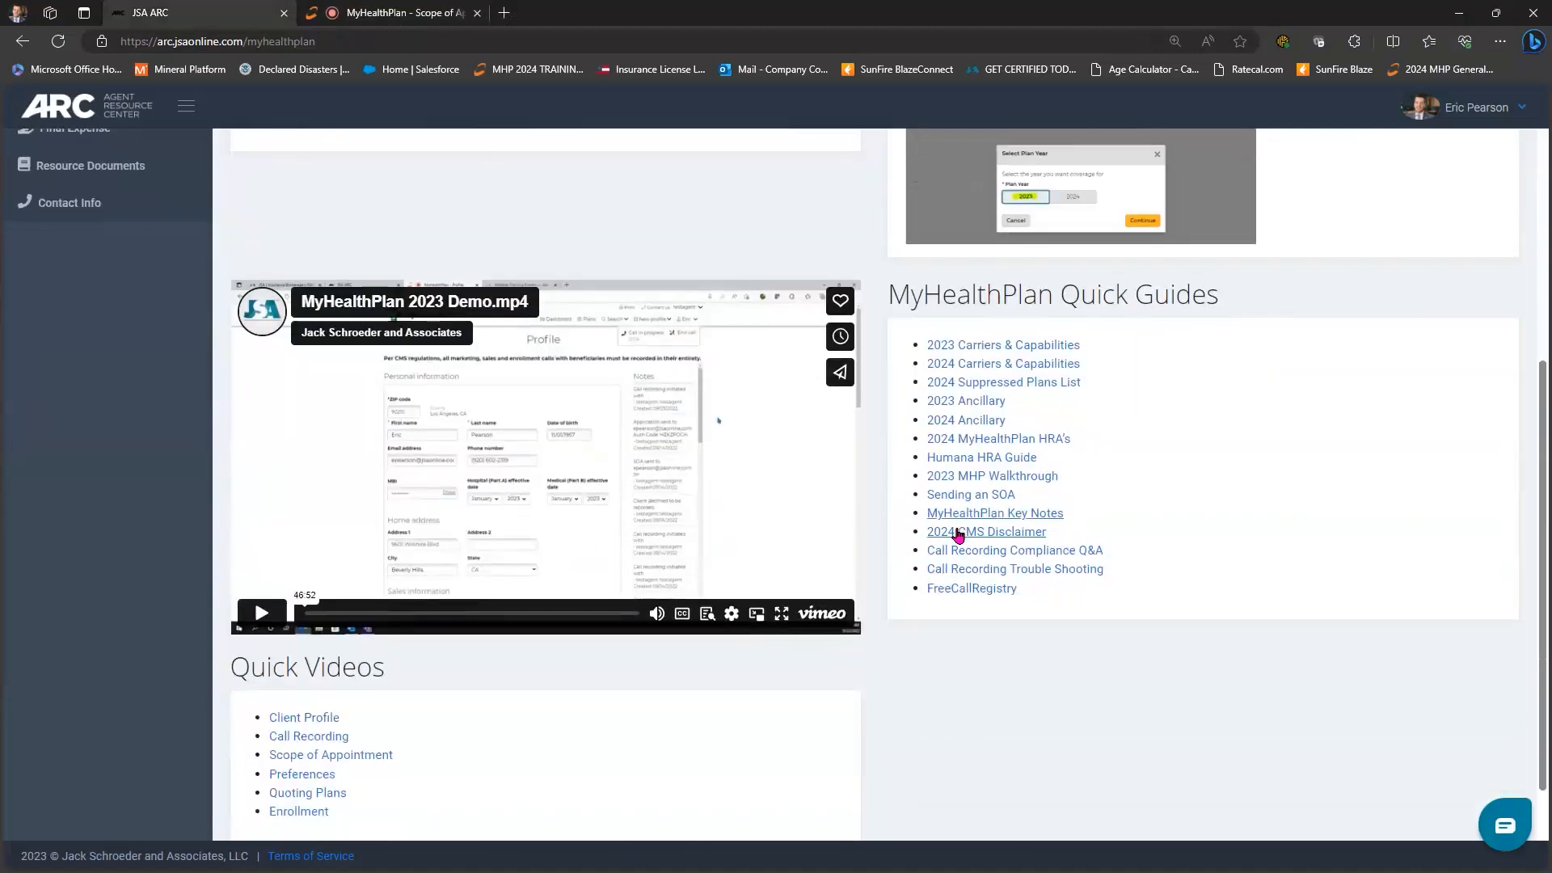
{"action": "left_click", "coordinate": [958, 533]}
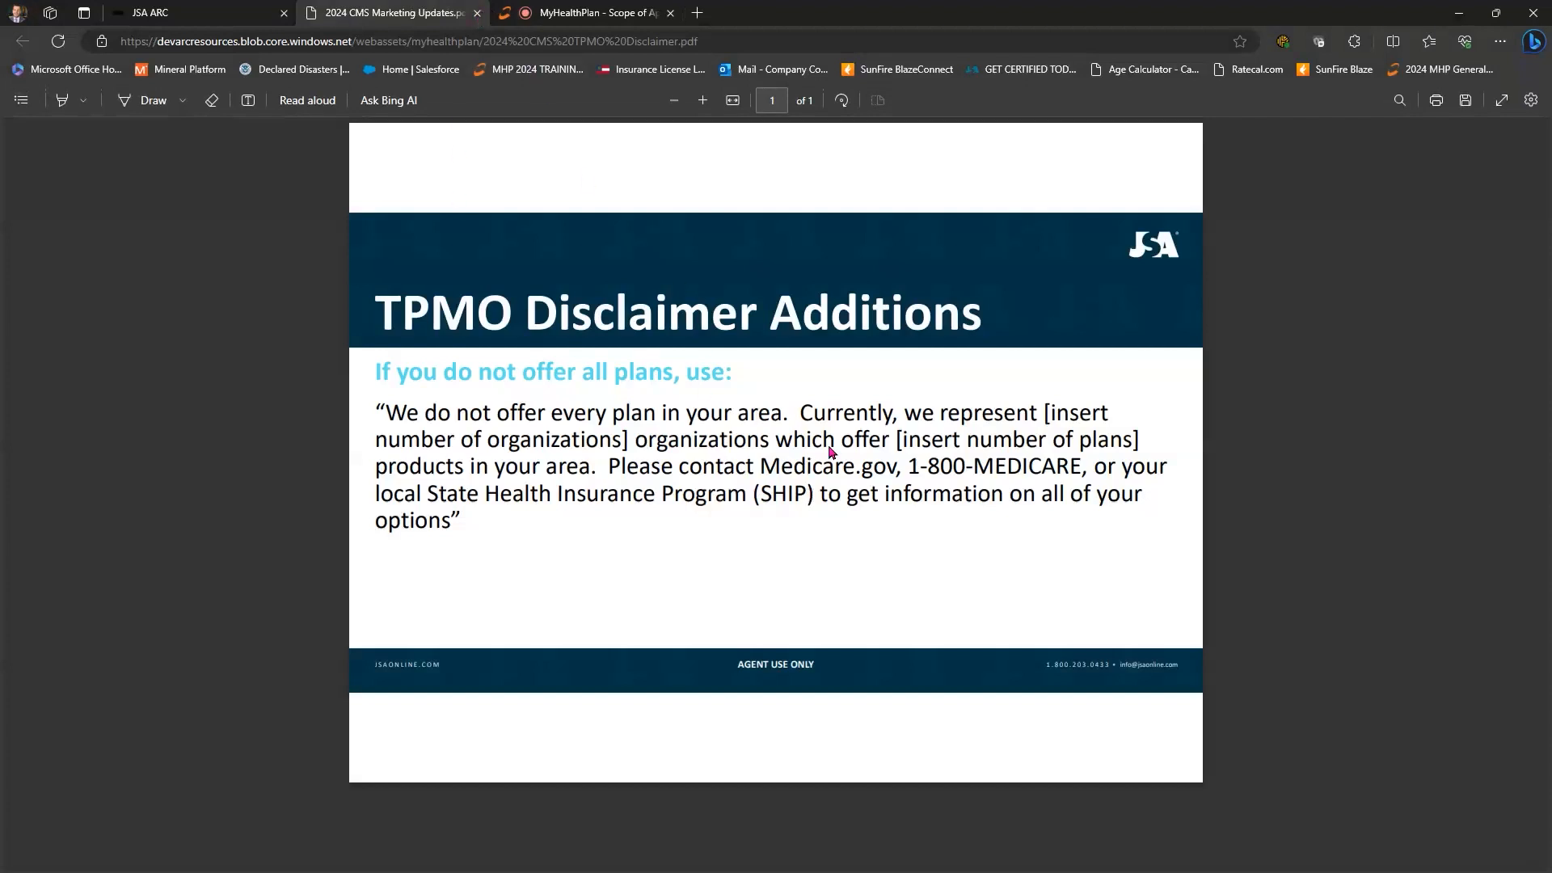
{"action": "key", "text": "ctrl+w"}
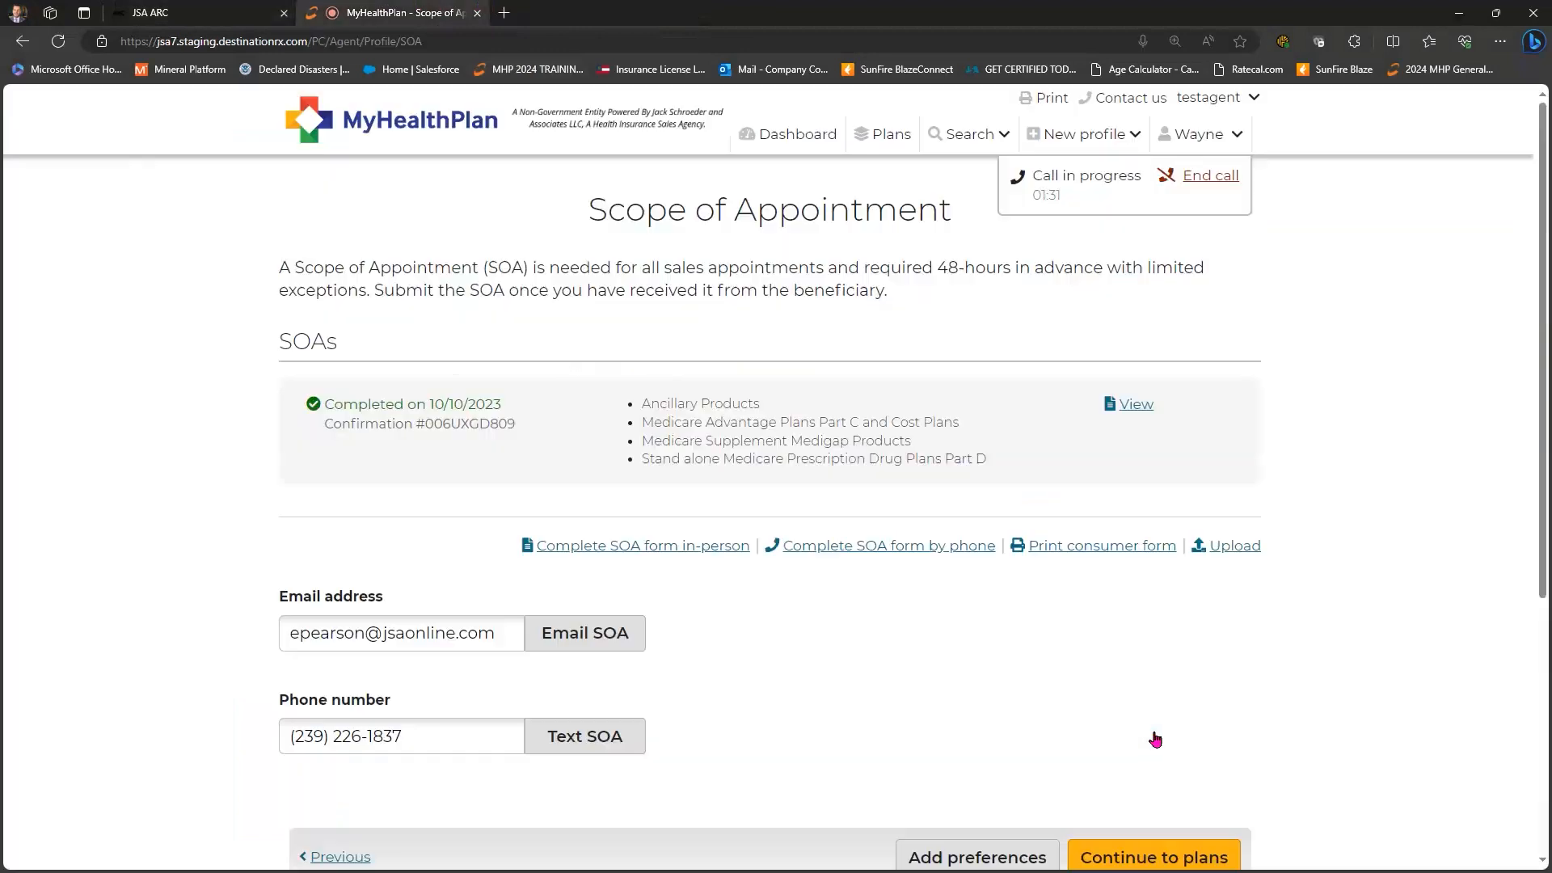
{"action": "key", "text": "ctrl+Tab"}
- Continue to plans and browse the 180 plans for ZIP 38111 down to the Preferences panel
{"action": "left_click", "coordinate": [1158, 742]}
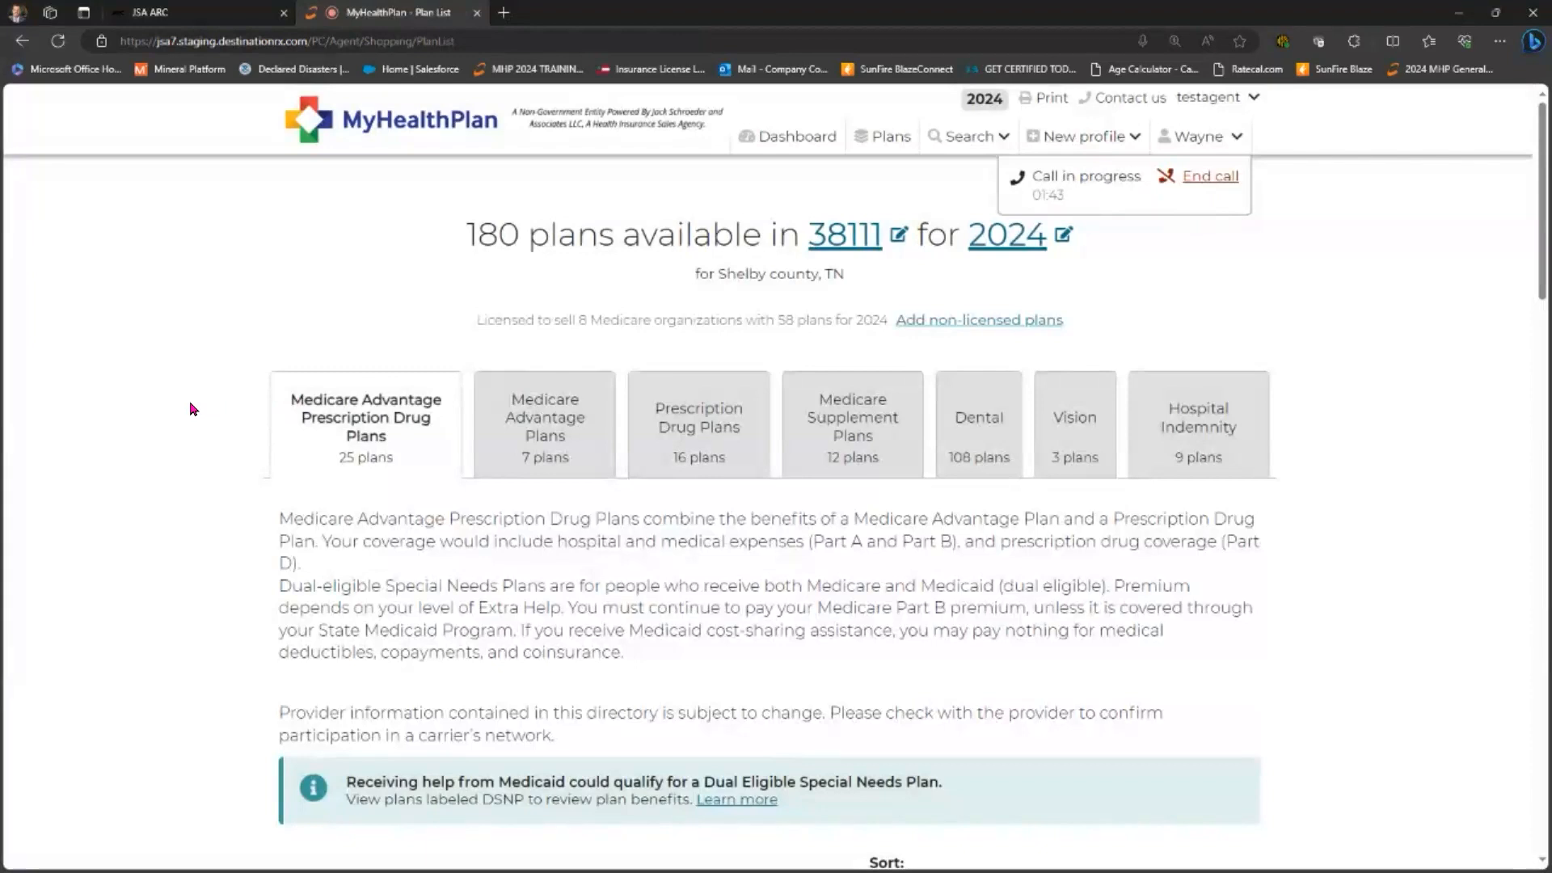
{"action": "scroll", "coordinate": [192, 410], "scroll_direction": "down", "scroll_amount": 5}
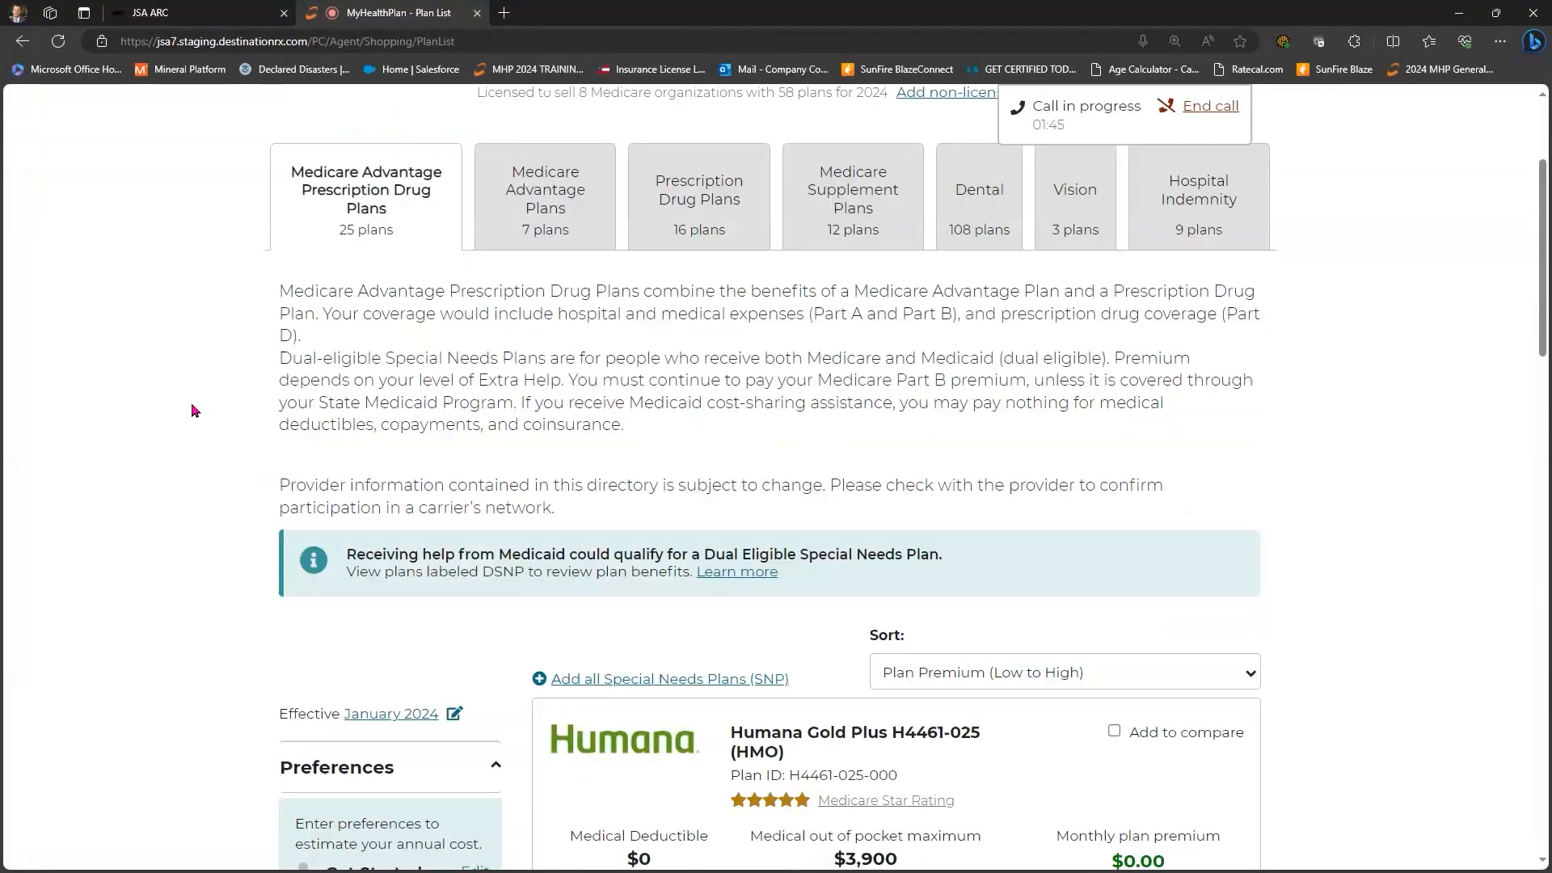
{"action": "scroll", "coordinate": [192, 410], "scroll_direction": "down", "scroll_amount": 5}
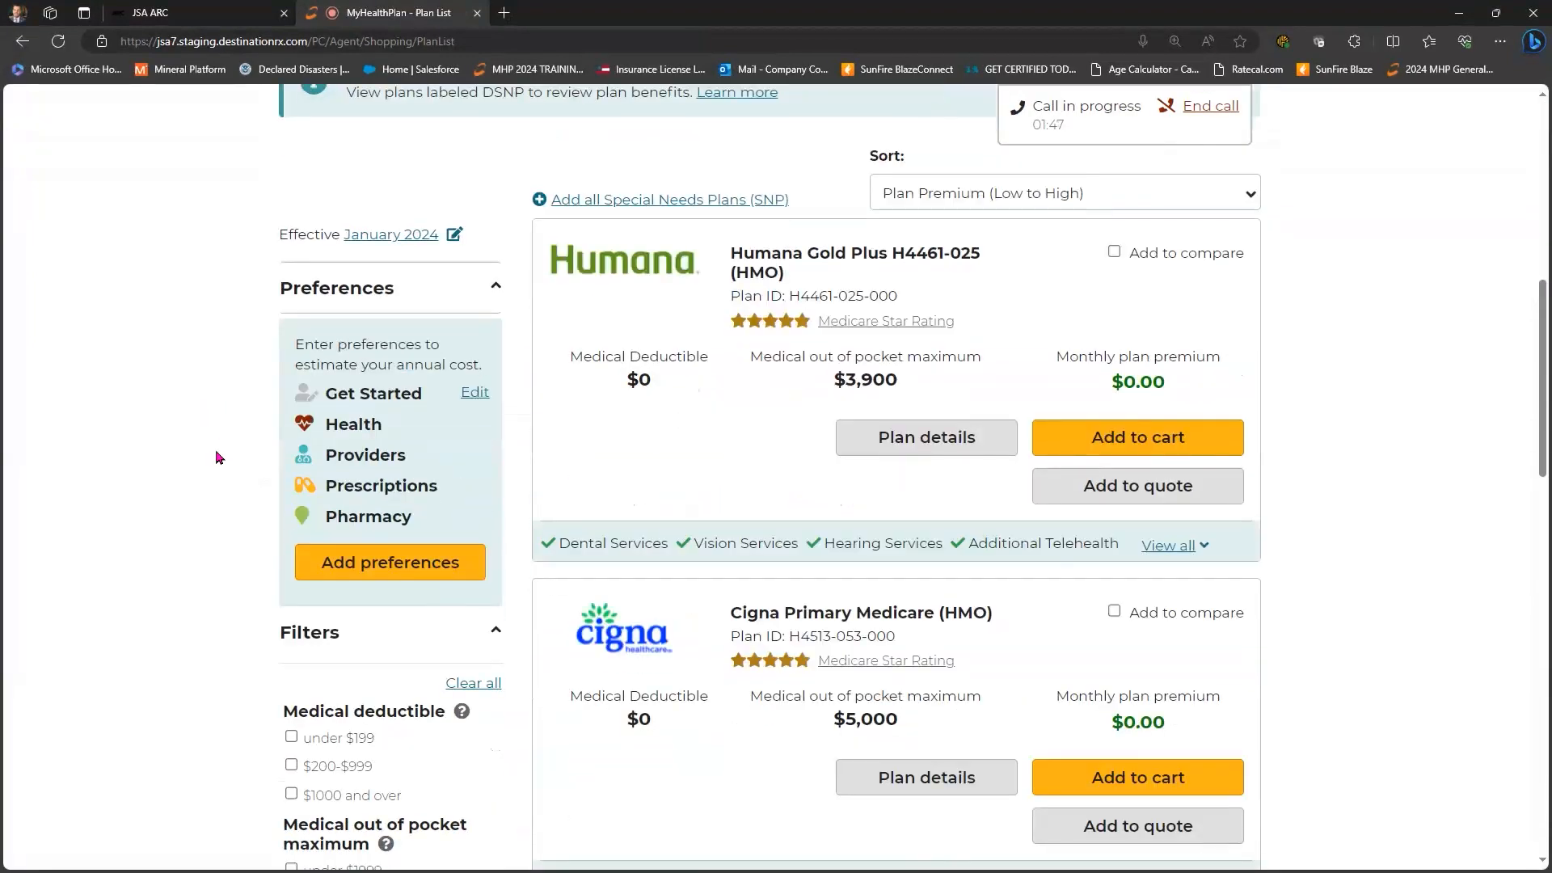
{"action": "scroll", "coordinate": [217, 458], "scroll_direction": "up", "scroll_amount": 10}
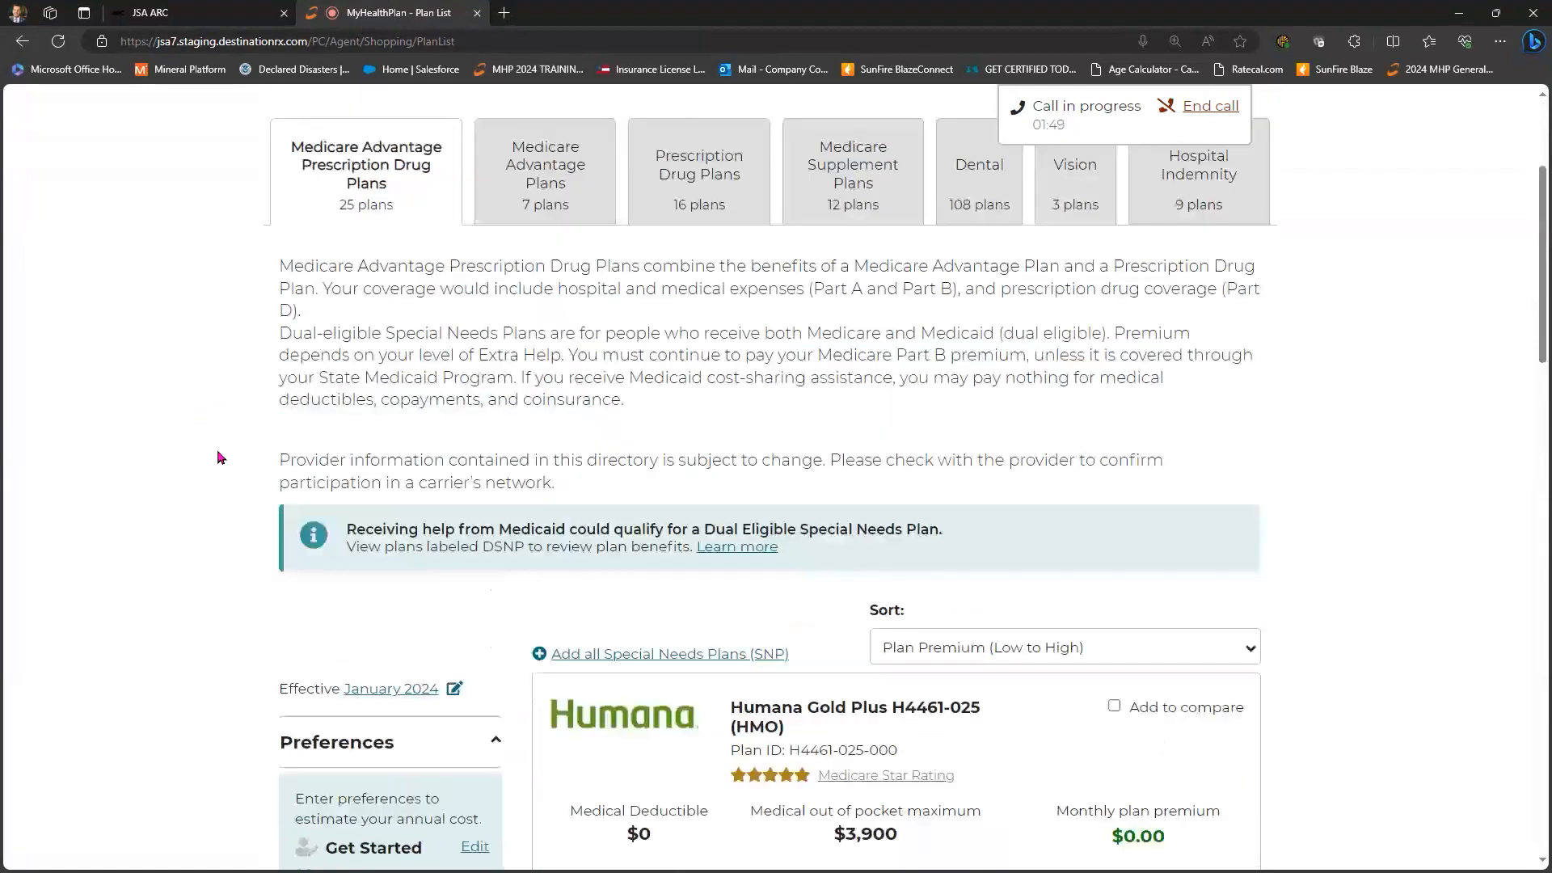
{"action": "scroll", "coordinate": [217, 458], "scroll_direction": "down", "scroll_amount": 15}
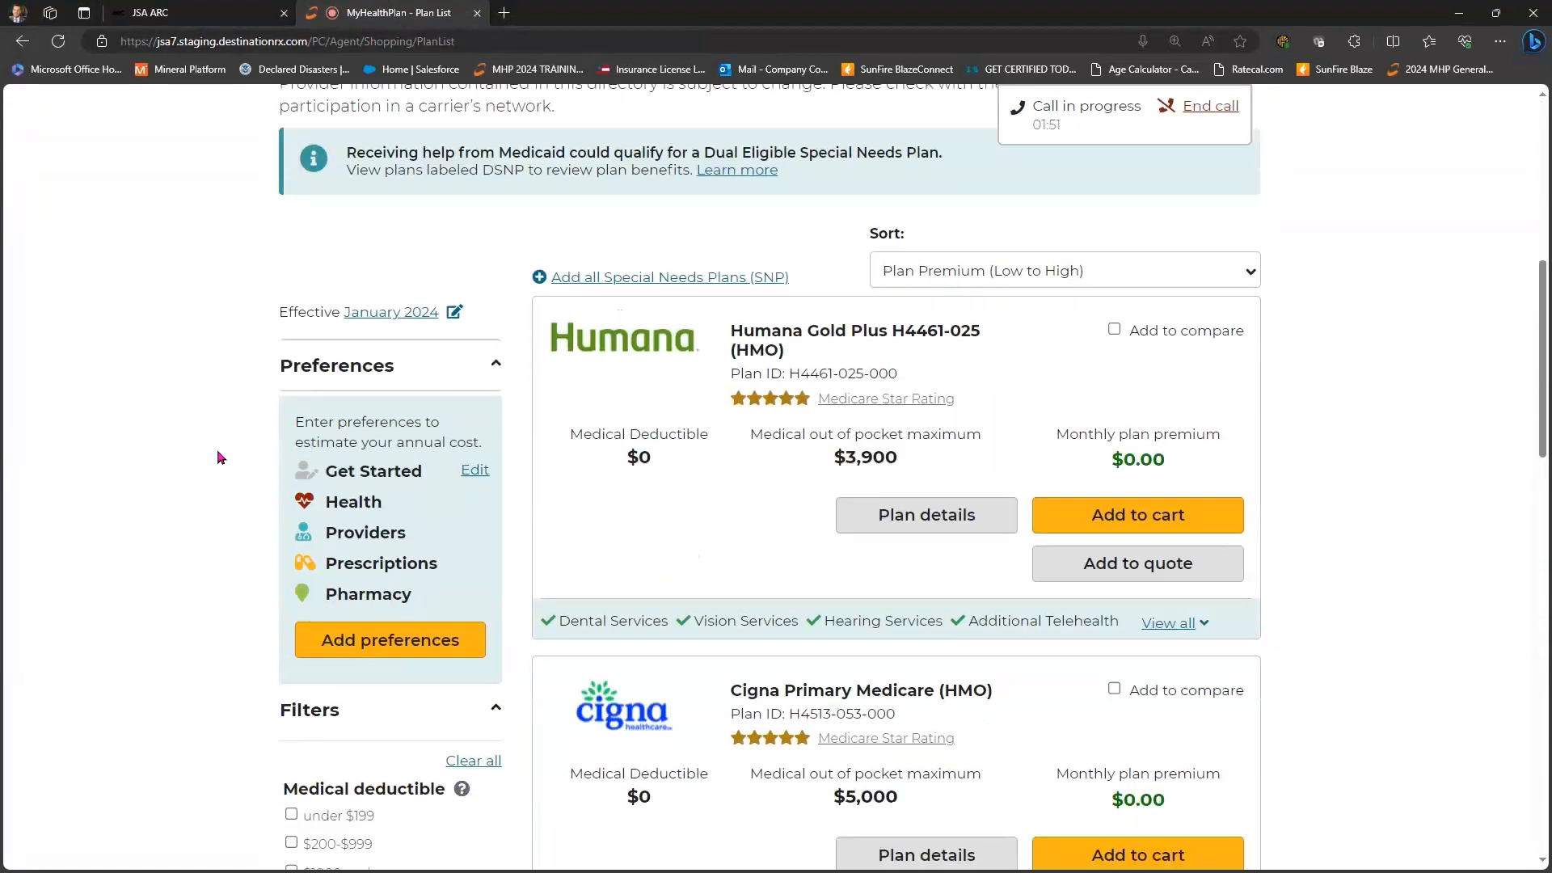
{"action": "scroll", "coordinate": [217, 458], "scroll_direction": "up", "scroll_amount": 3}
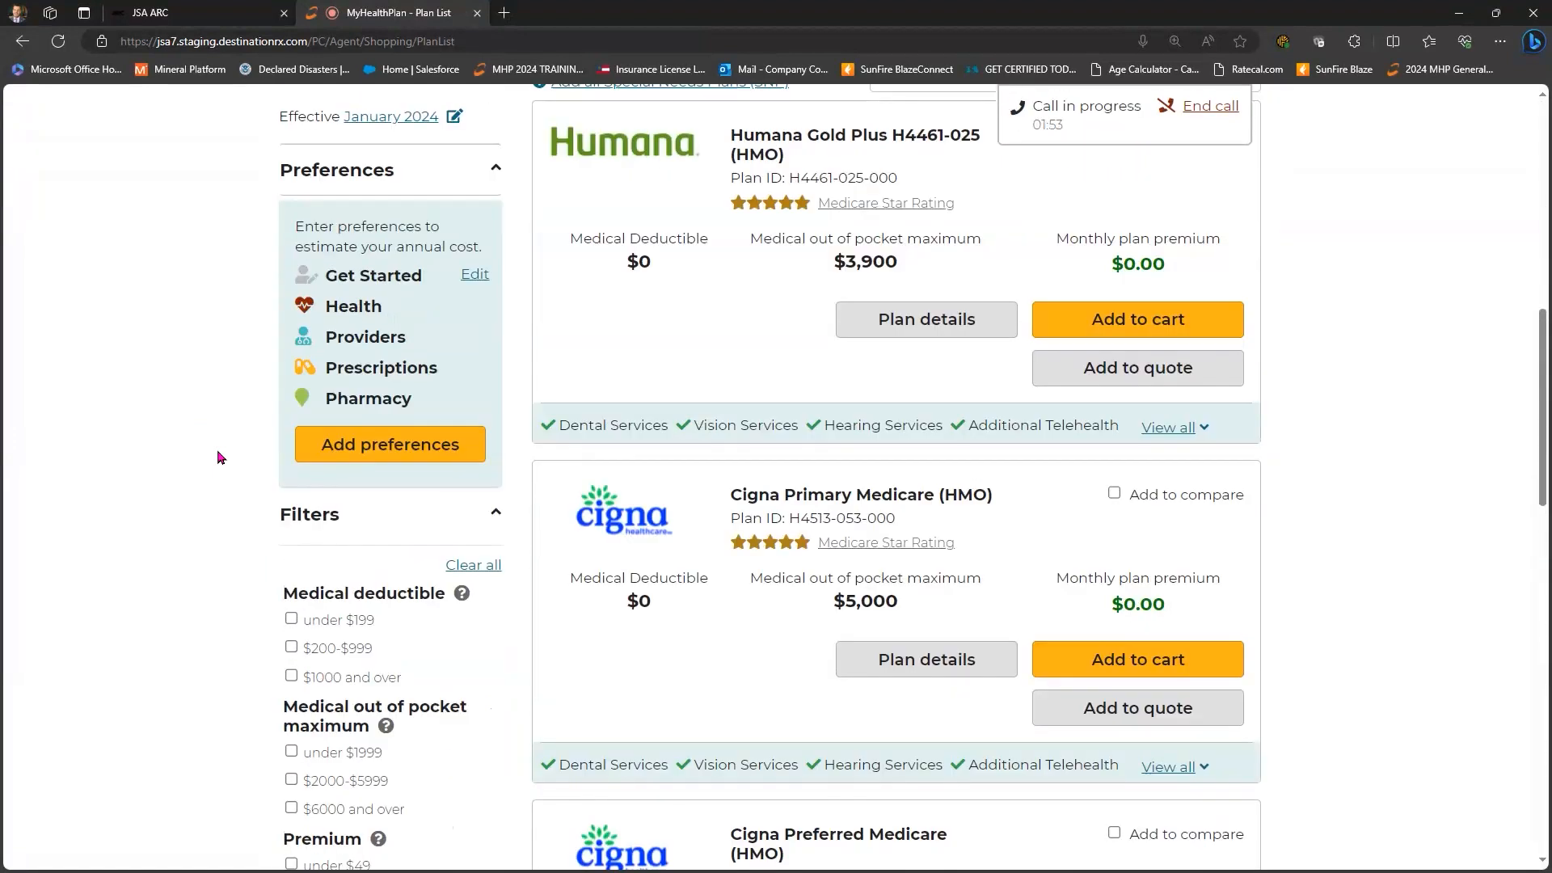
{"action": "scroll", "coordinate": [218, 458], "scroll_direction": "up", "scroll_amount": 3}
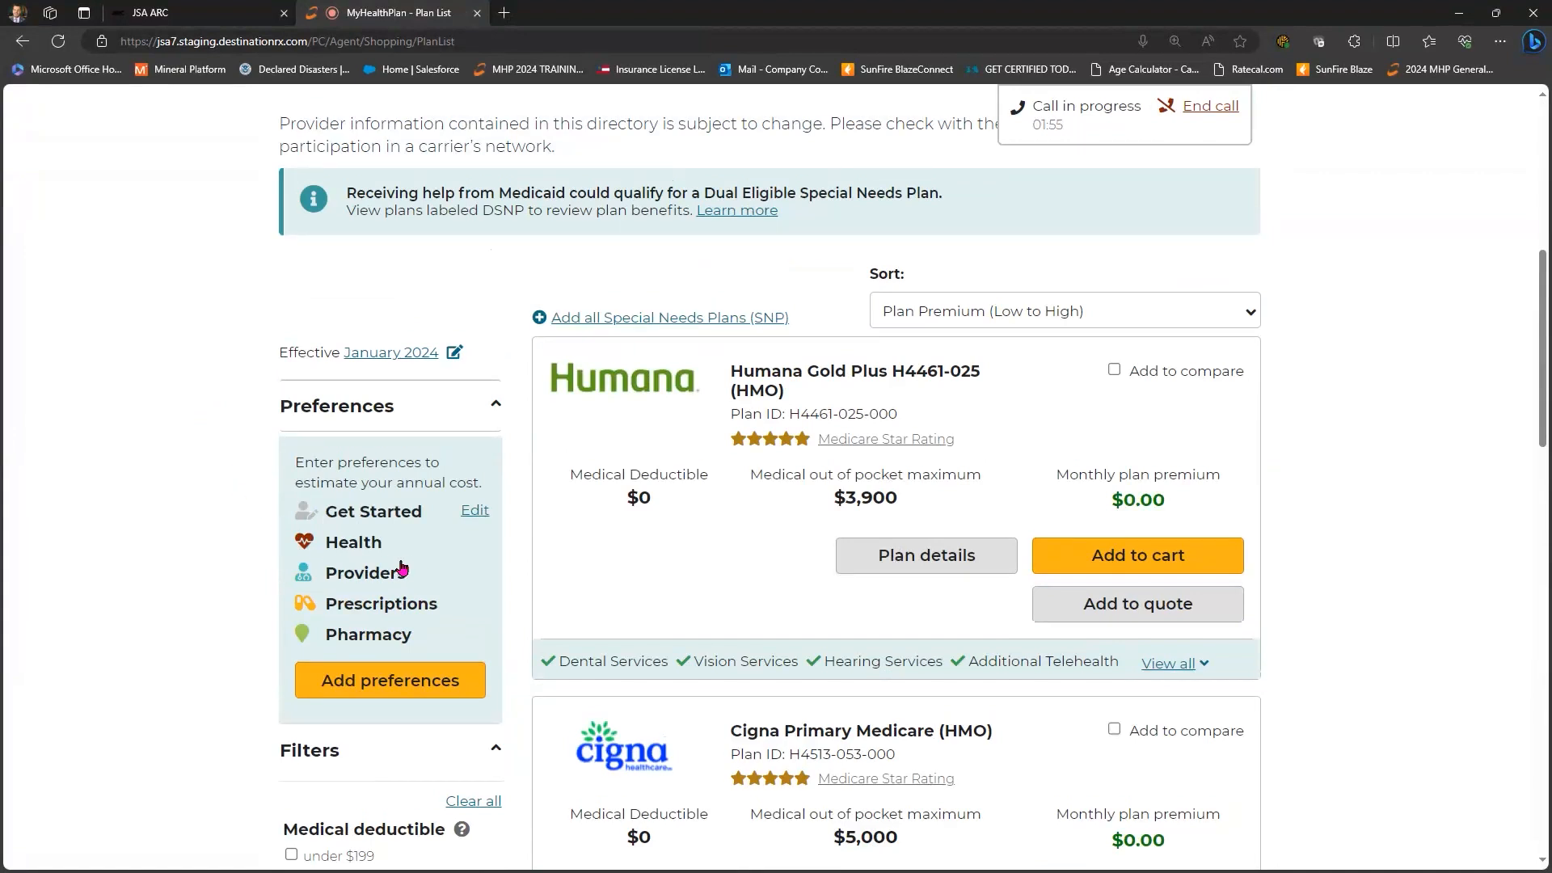
{"action": "scroll", "coordinate": [408, 568], "scroll_direction": "down", "scroll_amount": 2}
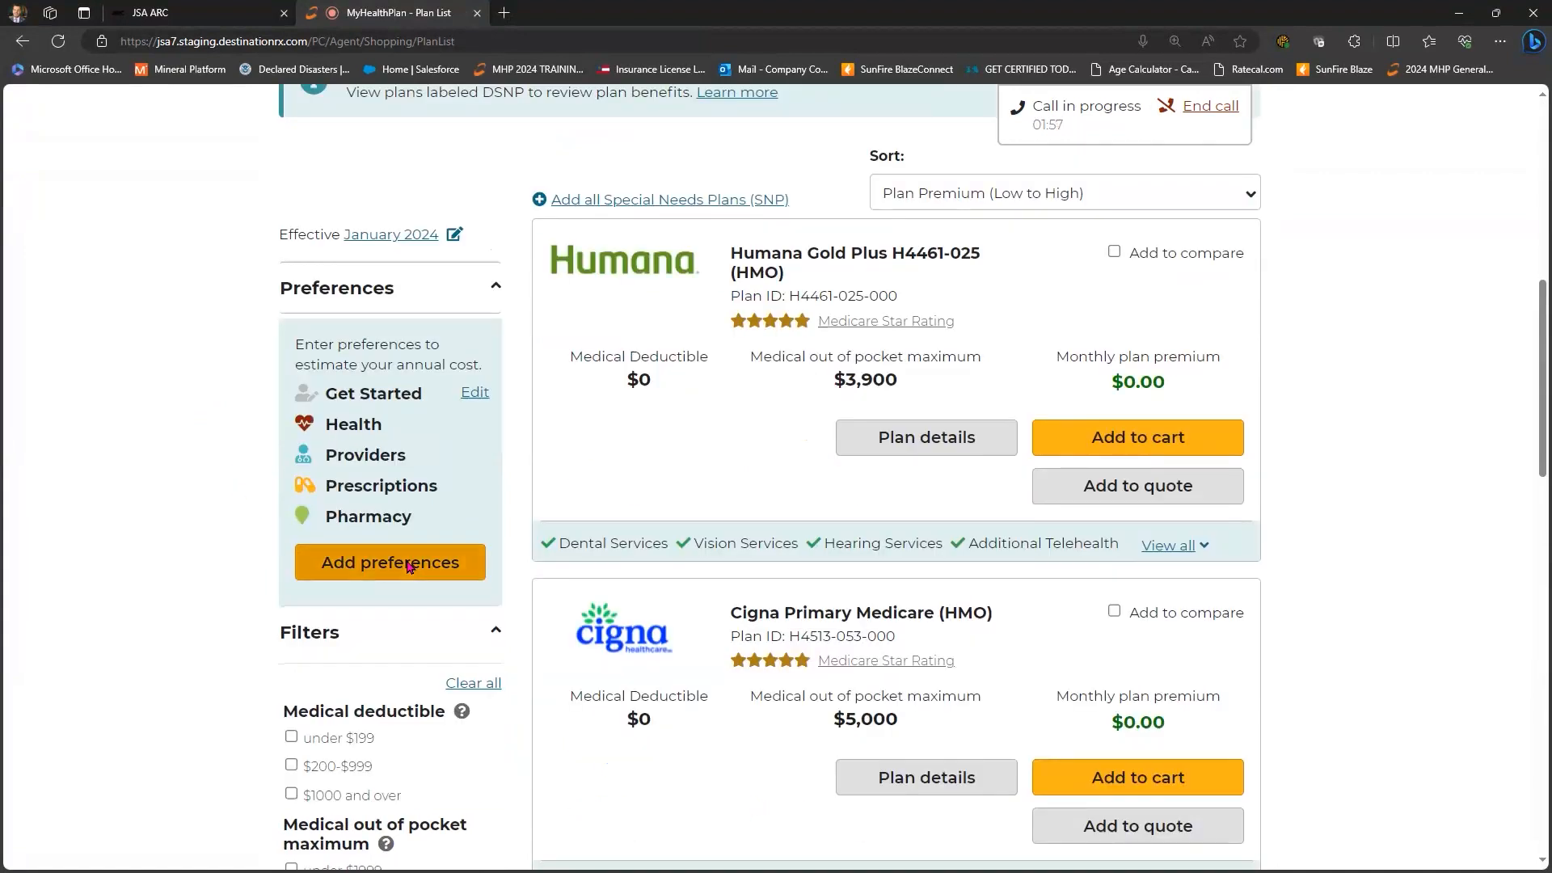
- Add preferences with Medical and prescription drug as the coverage type and continue to Health
{"action": "left_click", "coordinate": [408, 567]}
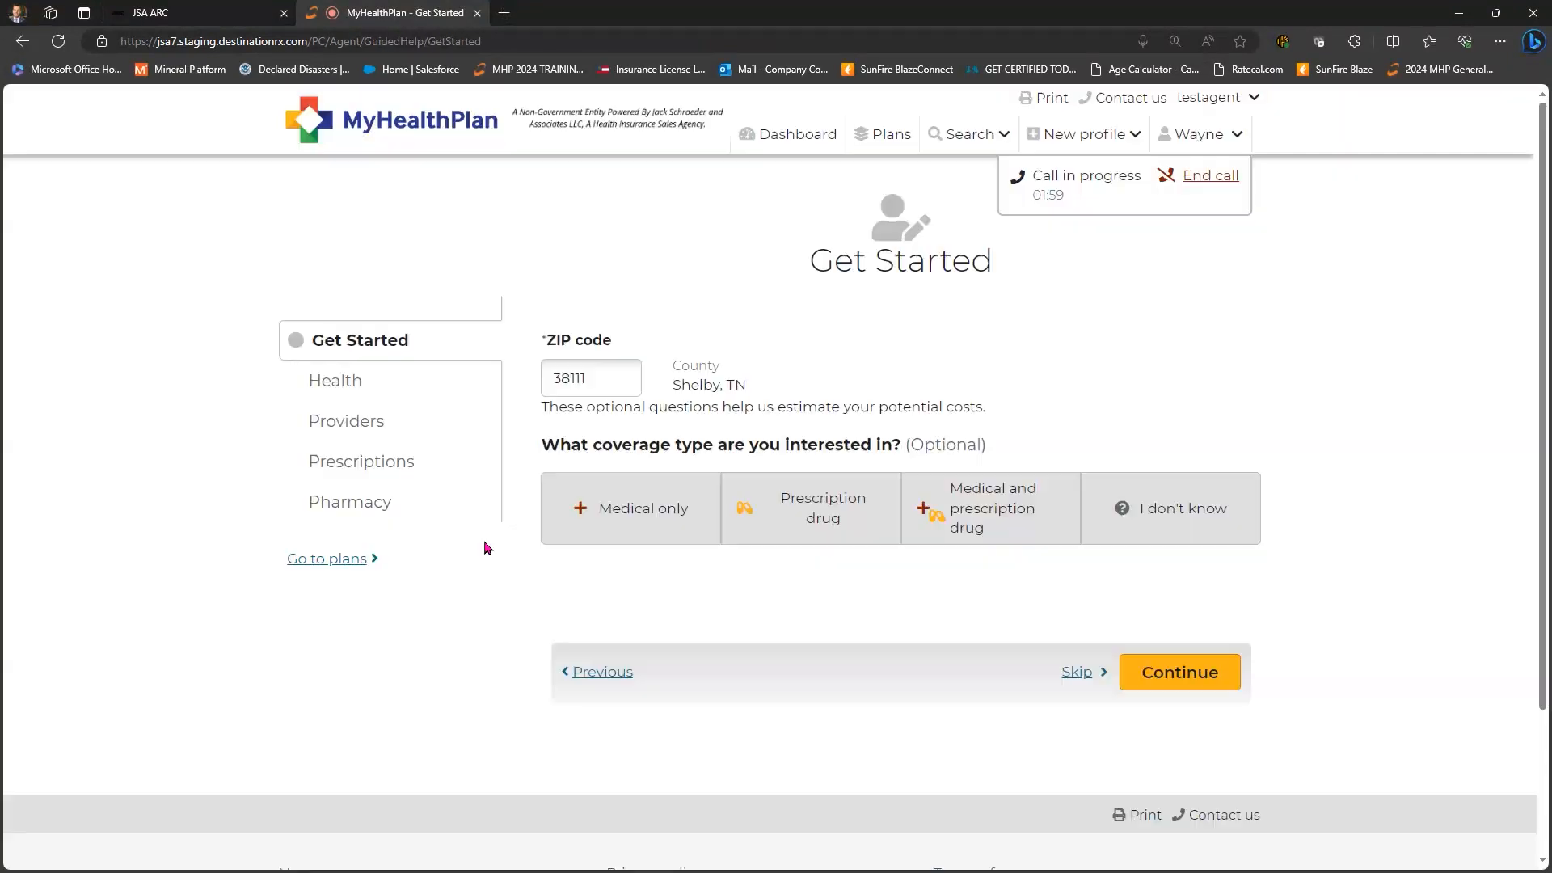
{"action": "scroll", "coordinate": [483, 540], "scroll_direction": "down", "scroll_amount": 2}
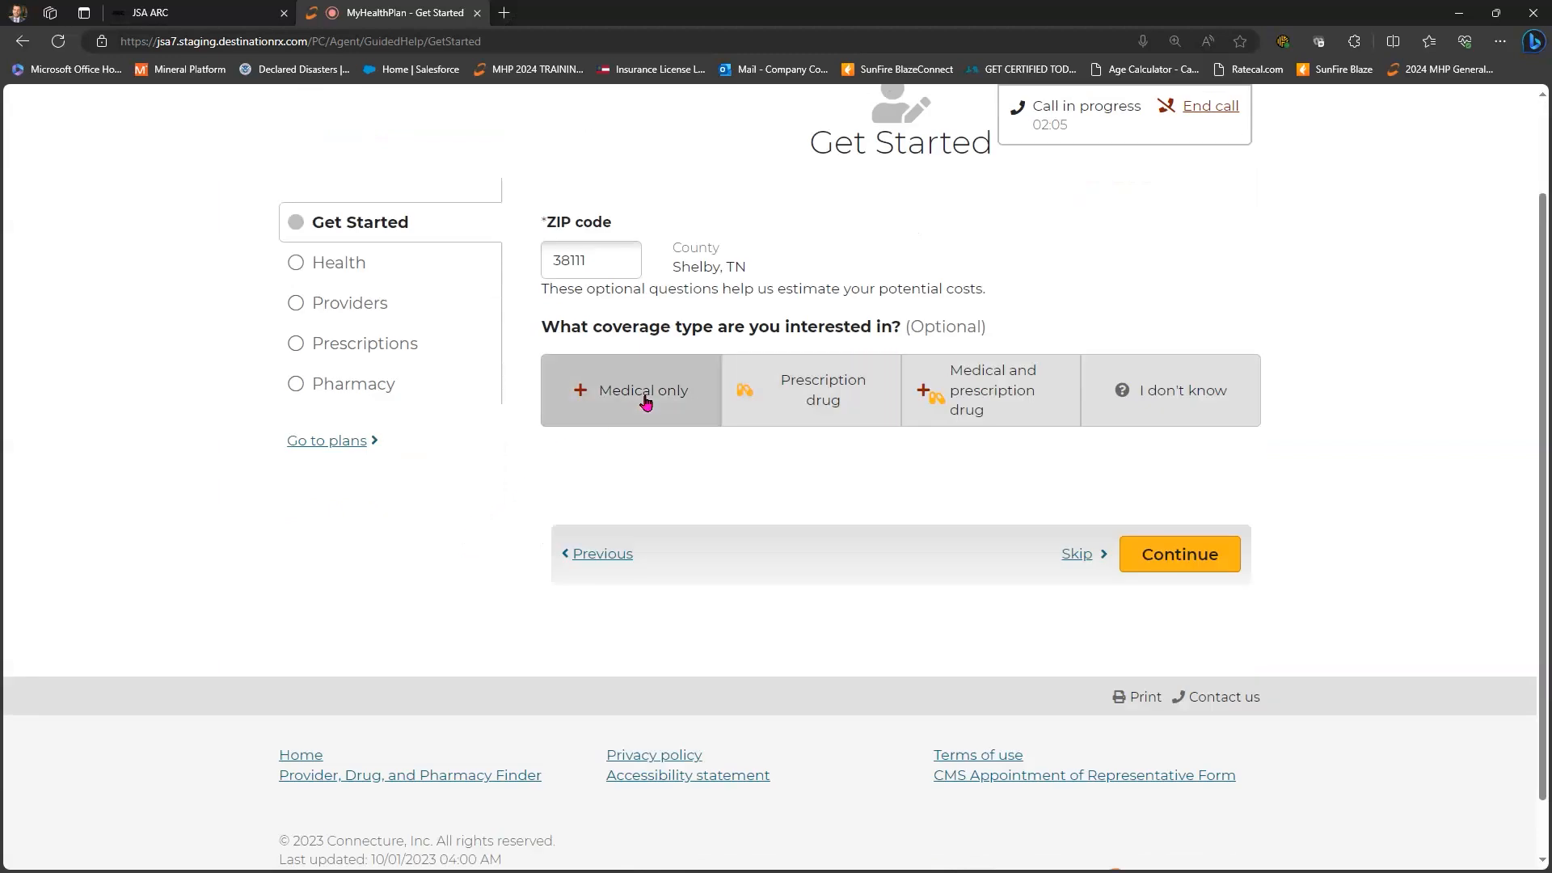
{"action": "left_click", "coordinate": [830, 404]}
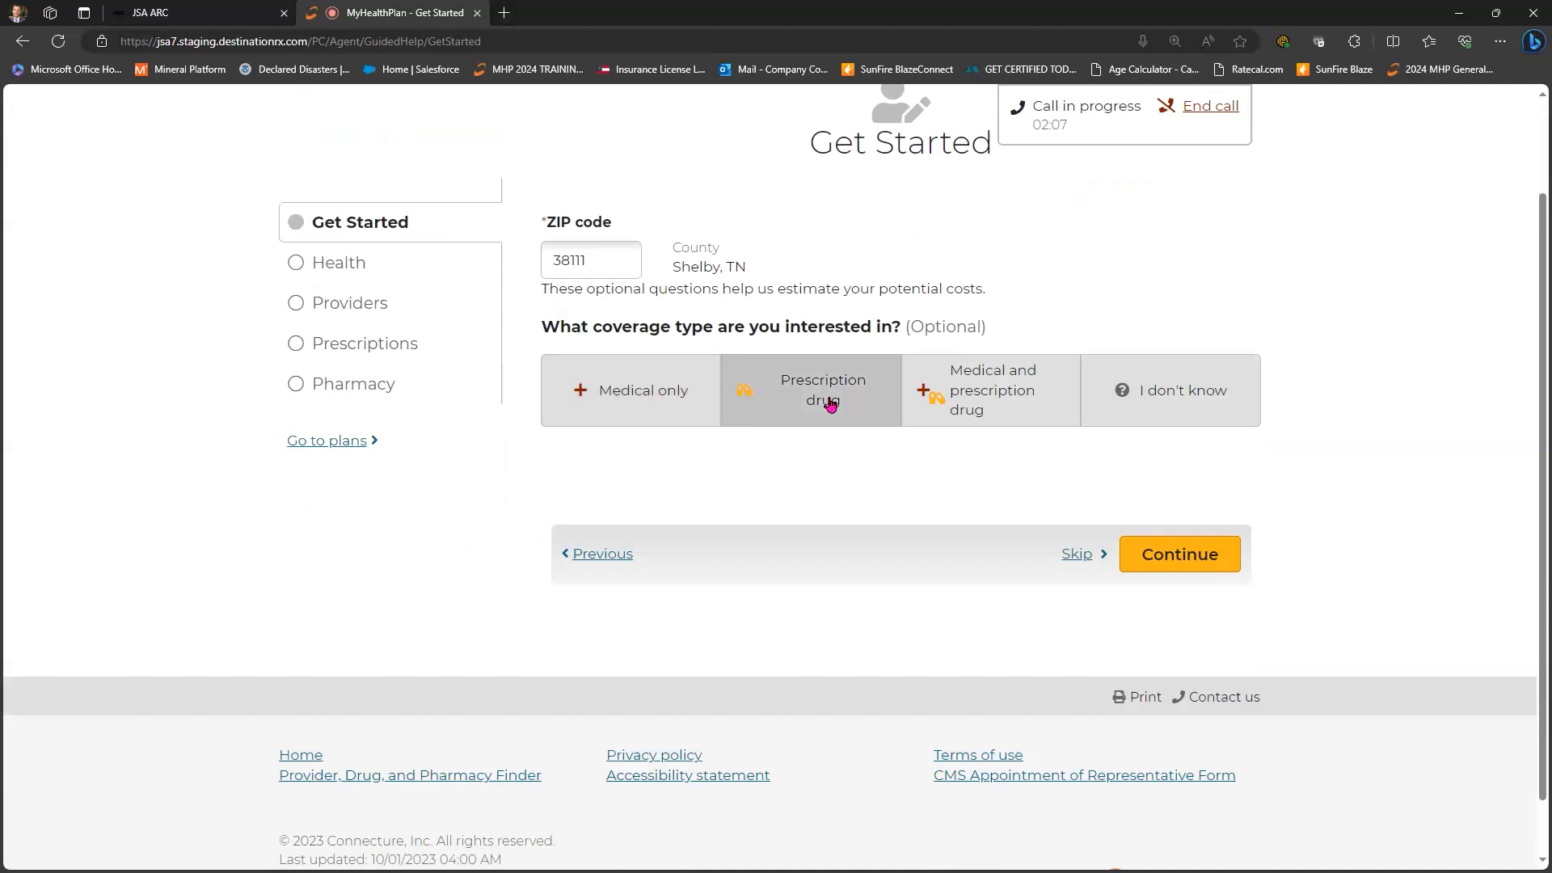
{"action": "left_click", "coordinate": [1033, 401]}
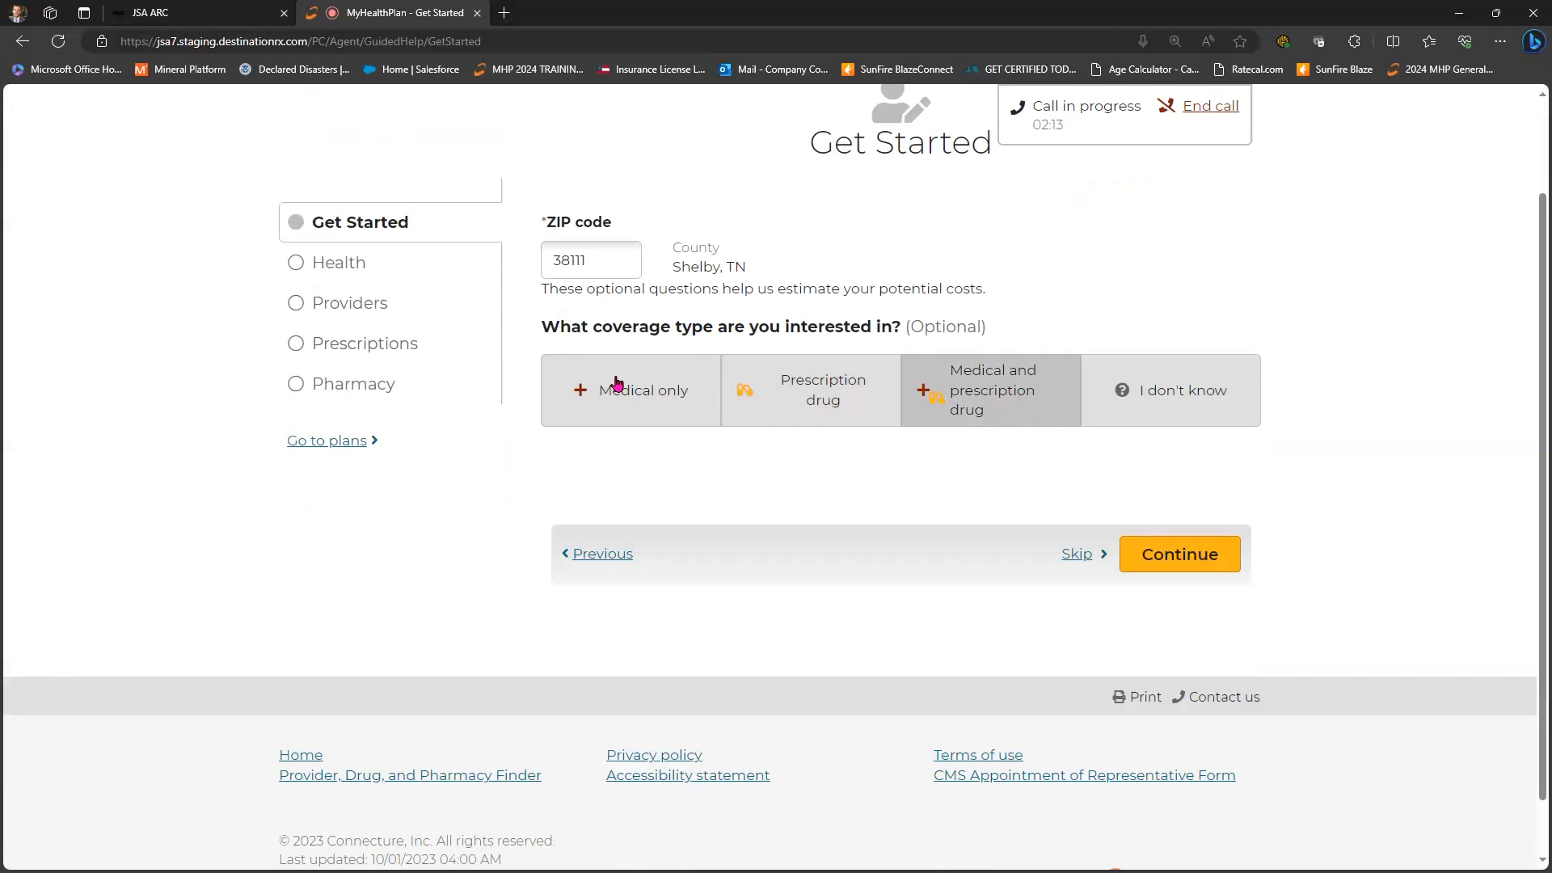
{"action": "left_click", "coordinate": [1213, 561]}
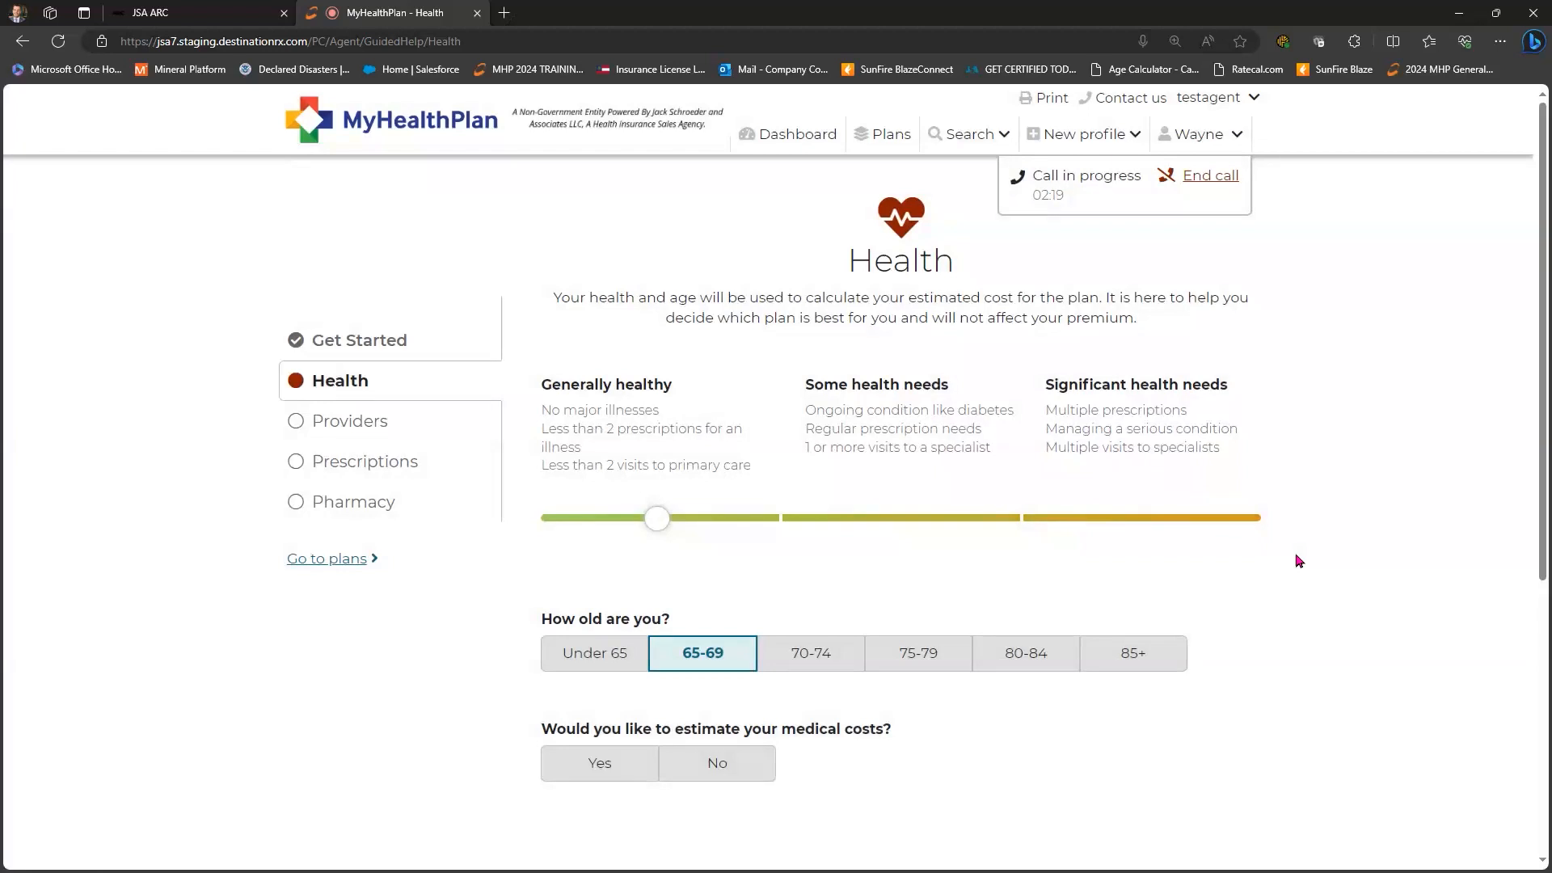
- Opt in to estimating yearly medical costs on the Health step
{"action": "scroll", "coordinate": [1299, 560], "scroll_direction": "down", "scroll_amount": 1}
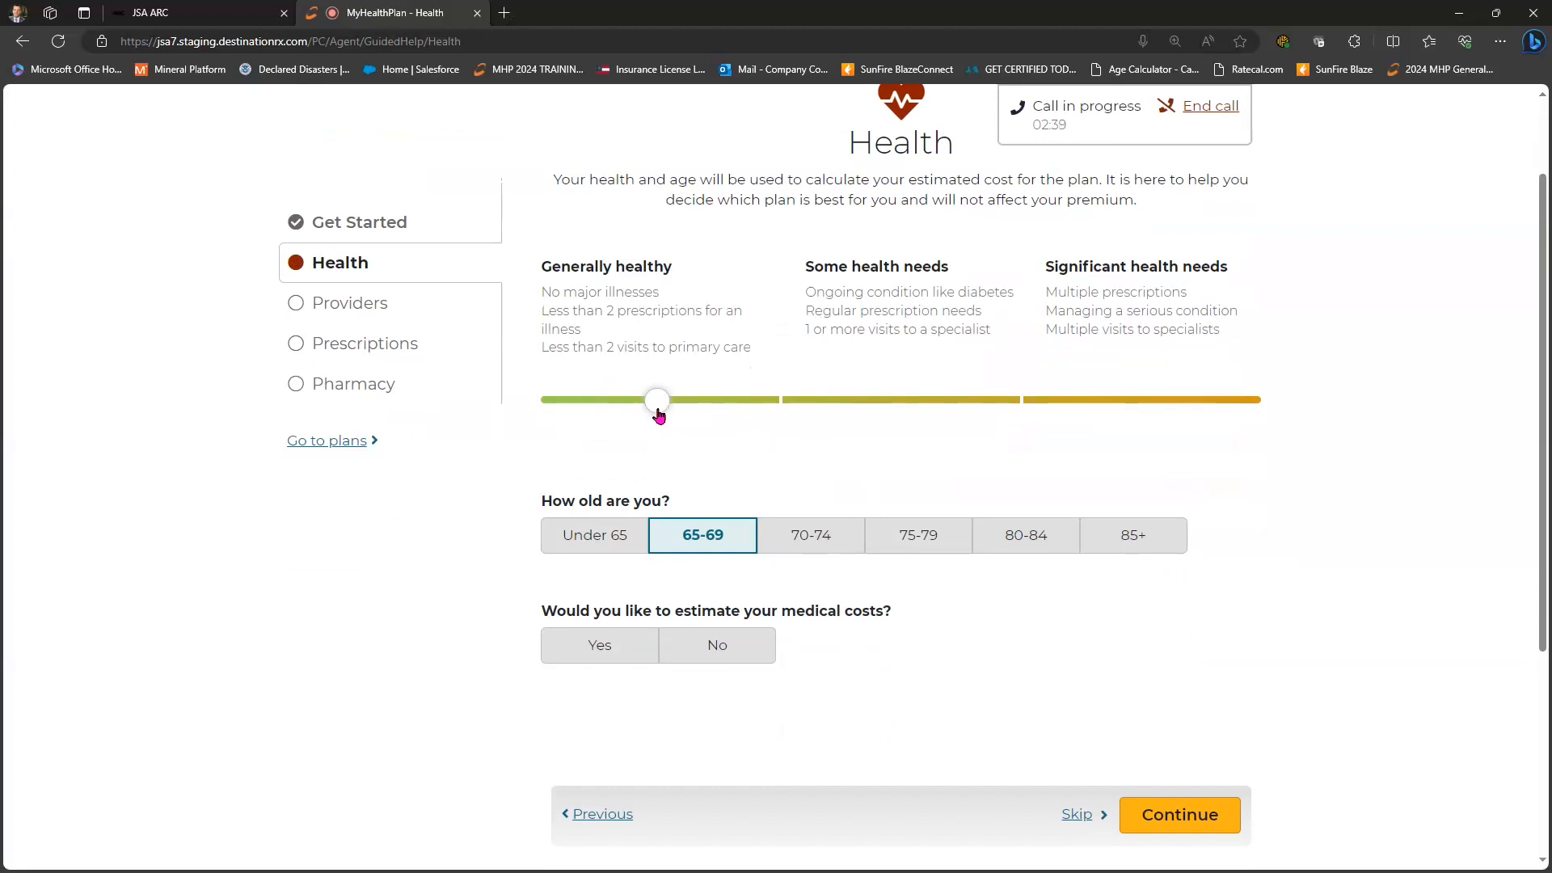
{"action": "scroll", "coordinate": [687, 420], "scroll_direction": "down", "scroll_amount": 2}
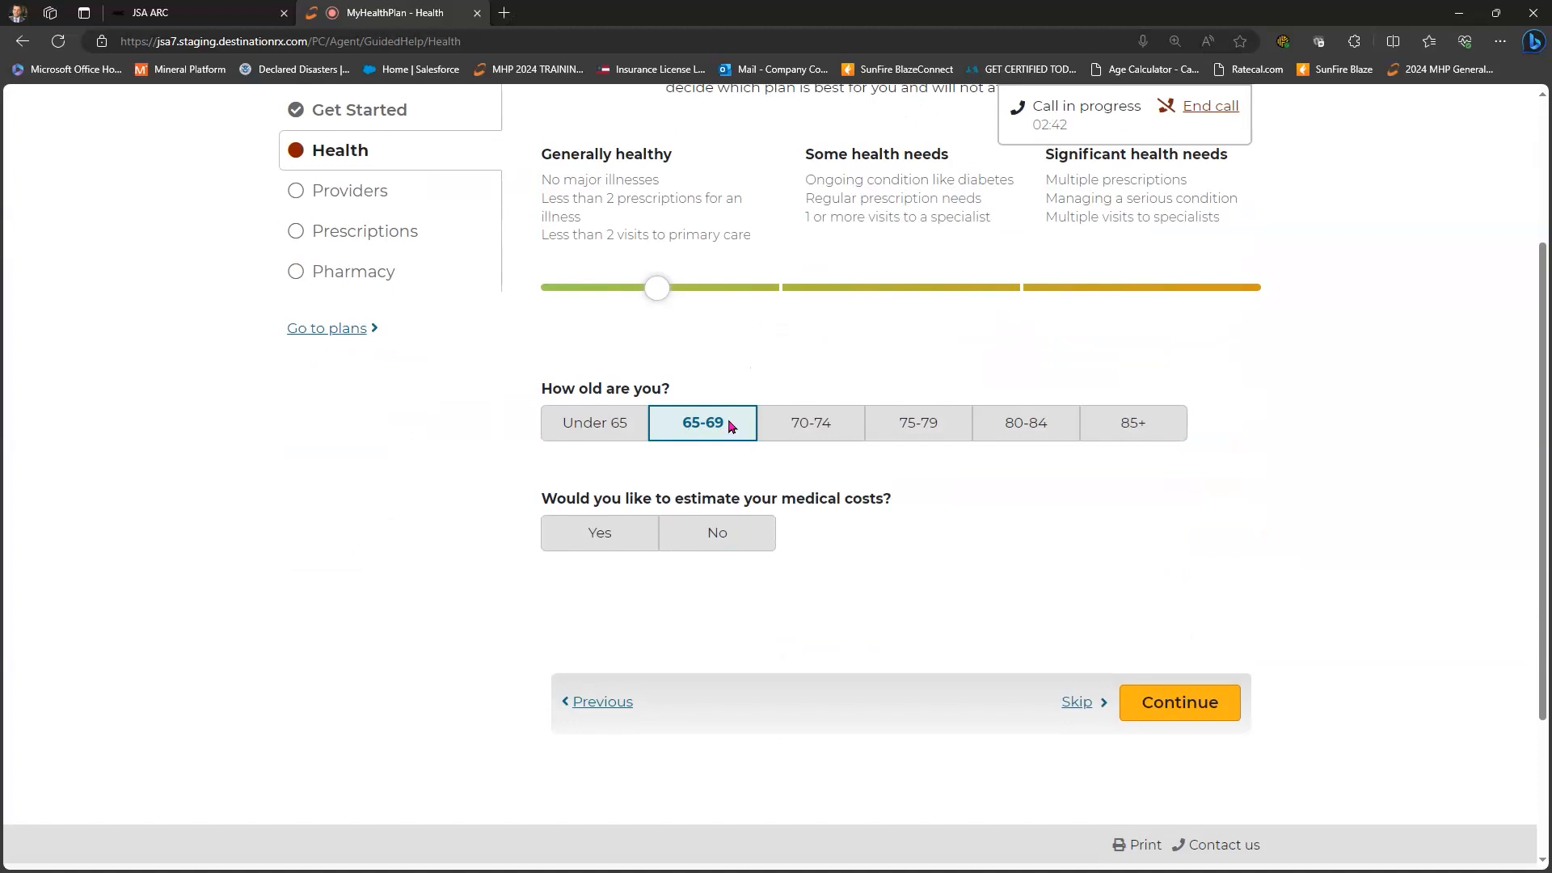
{"action": "scroll", "coordinate": [730, 426], "scroll_direction": "up", "scroll_amount": 2}
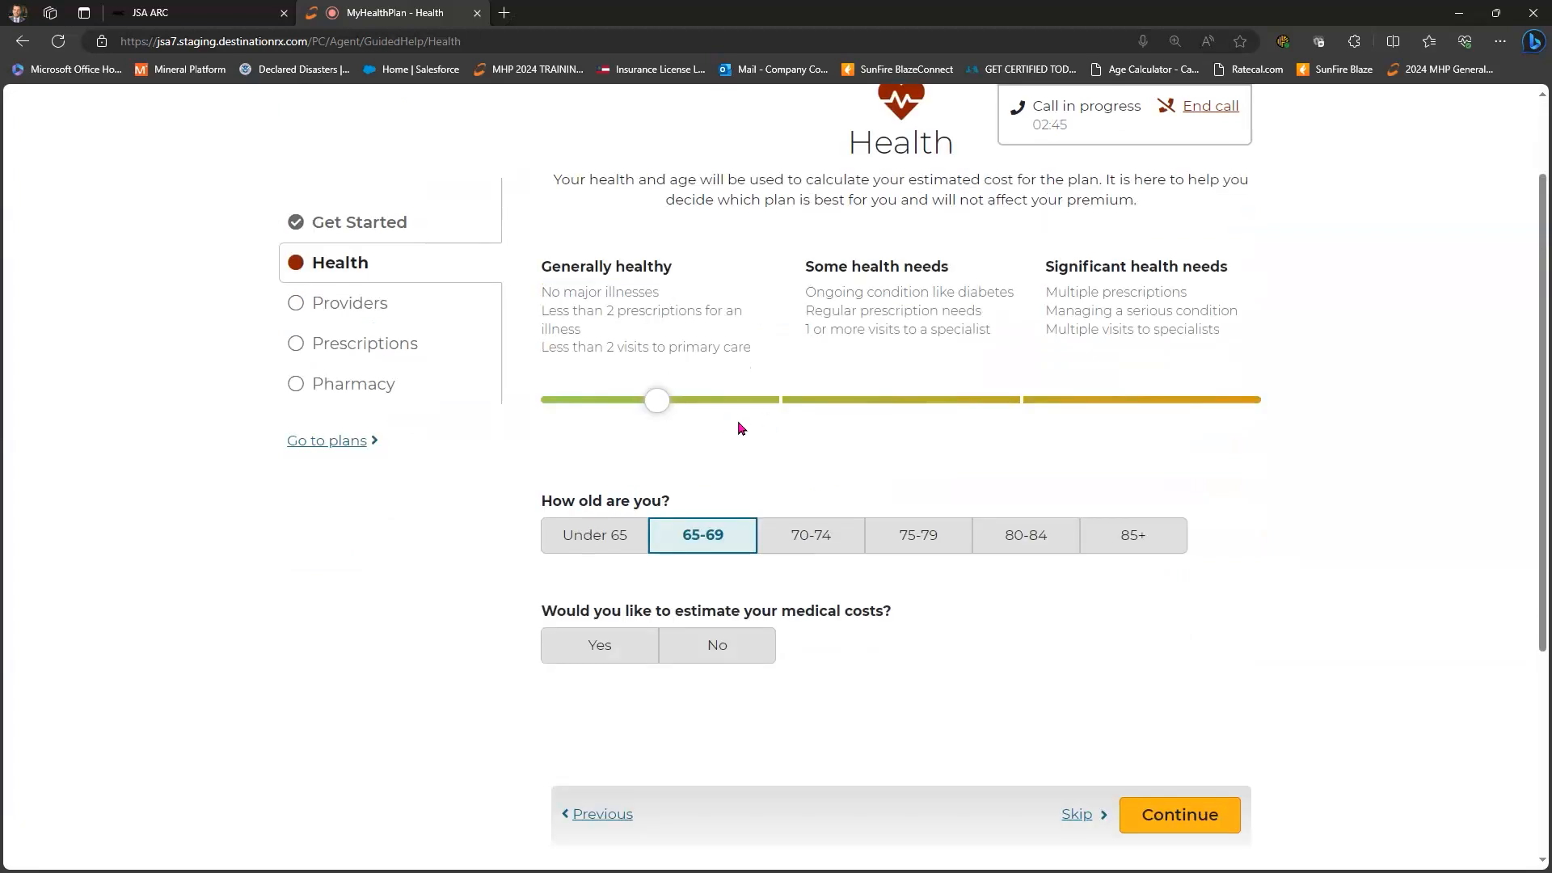
{"action": "scroll", "coordinate": [593, 539], "scroll_direction": "down", "scroll_amount": 2}
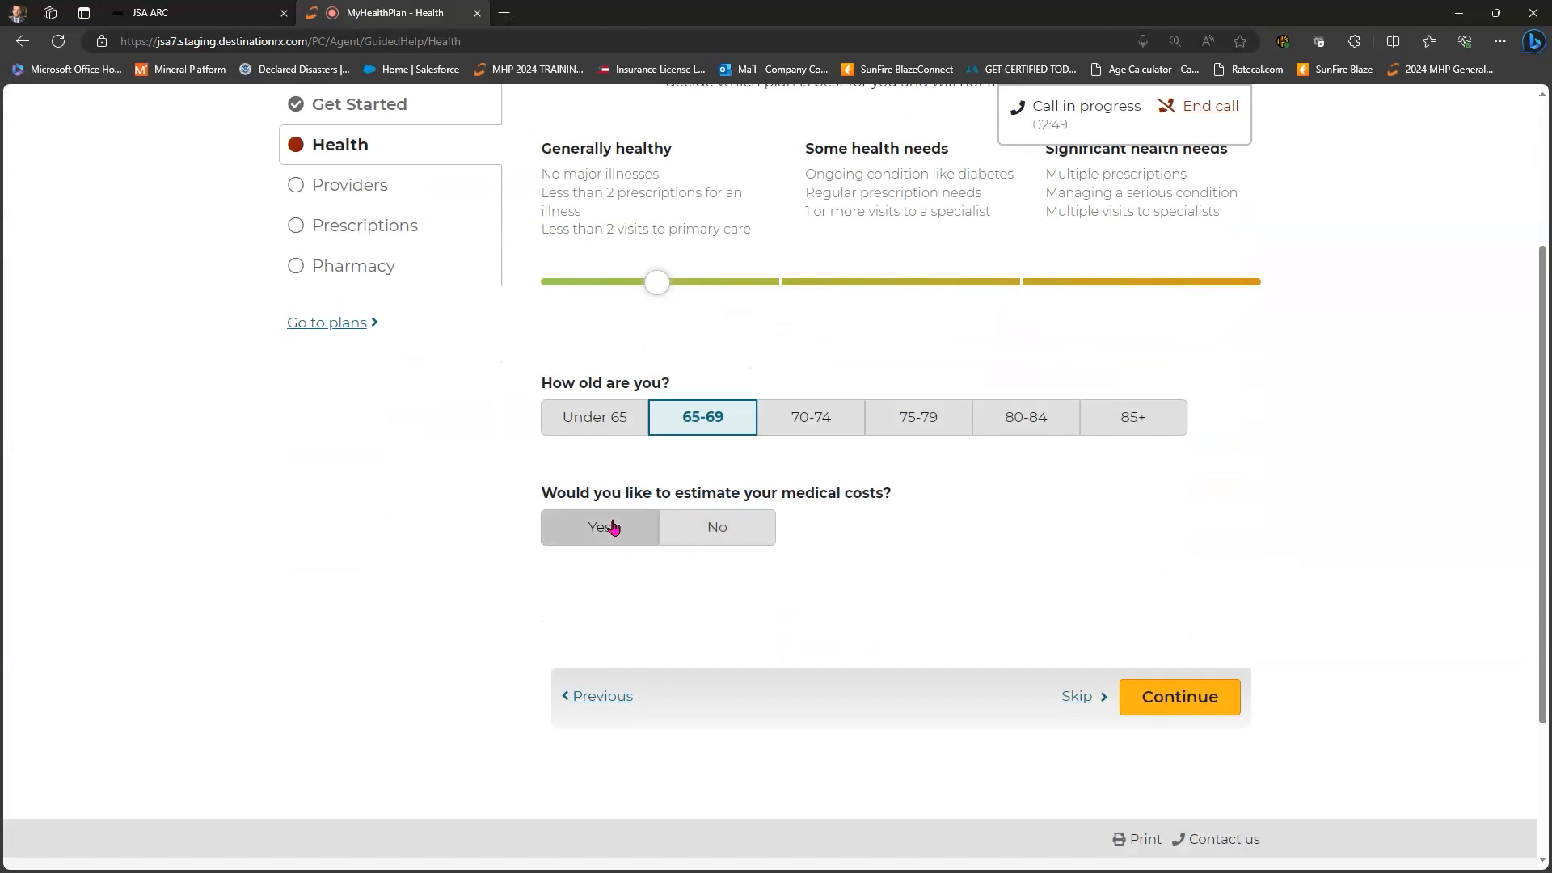
{"action": "left_click", "coordinate": [564, 531]}
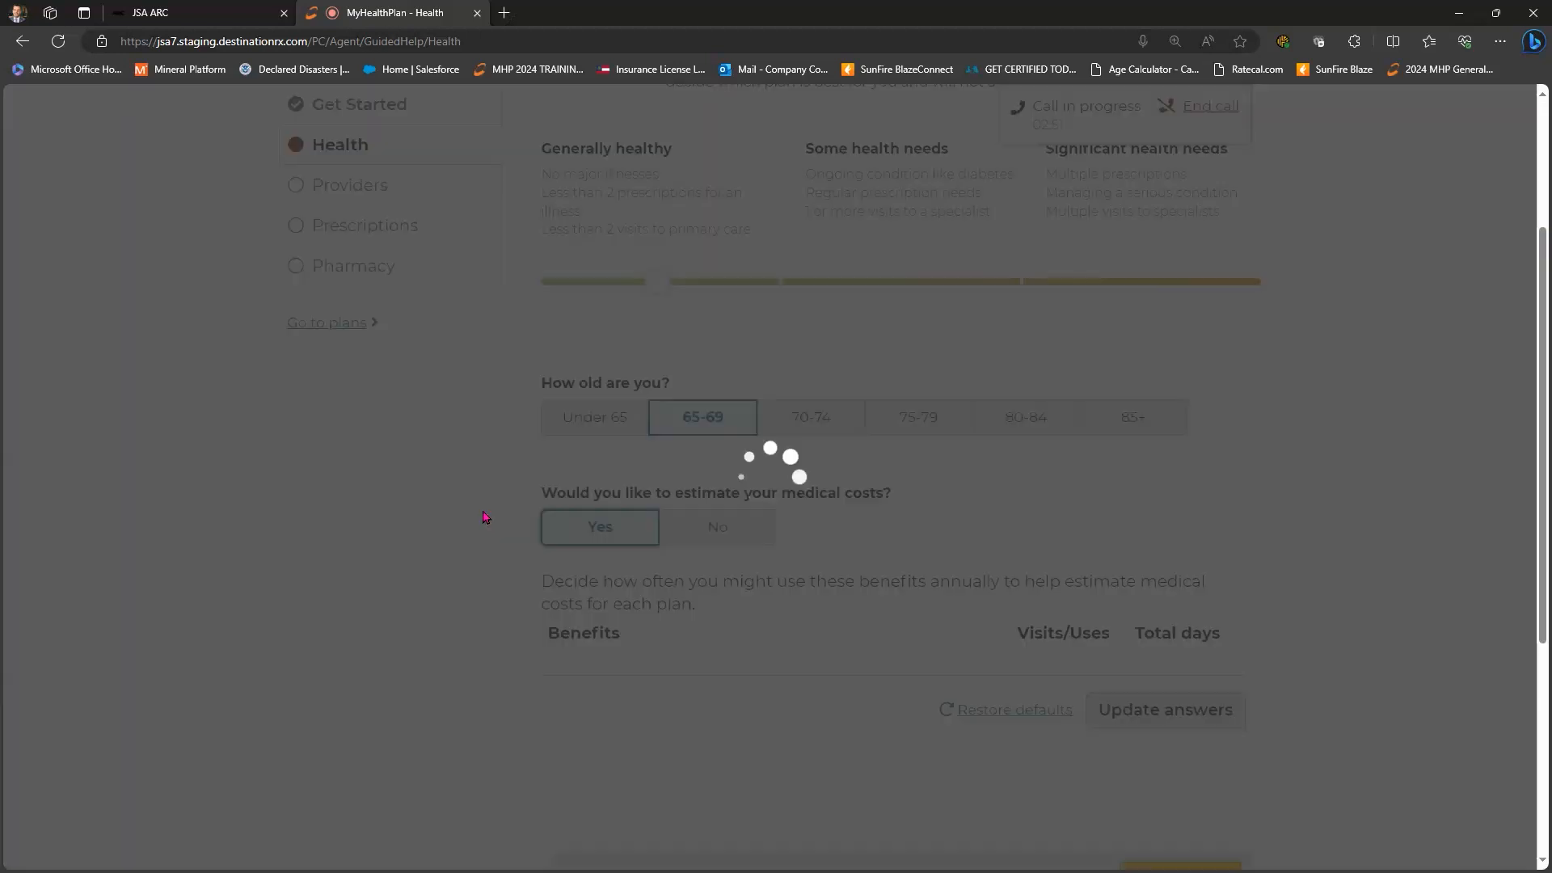
{"action": "scroll", "coordinate": [520, 502], "scroll_direction": "down", "scroll_amount": 4}
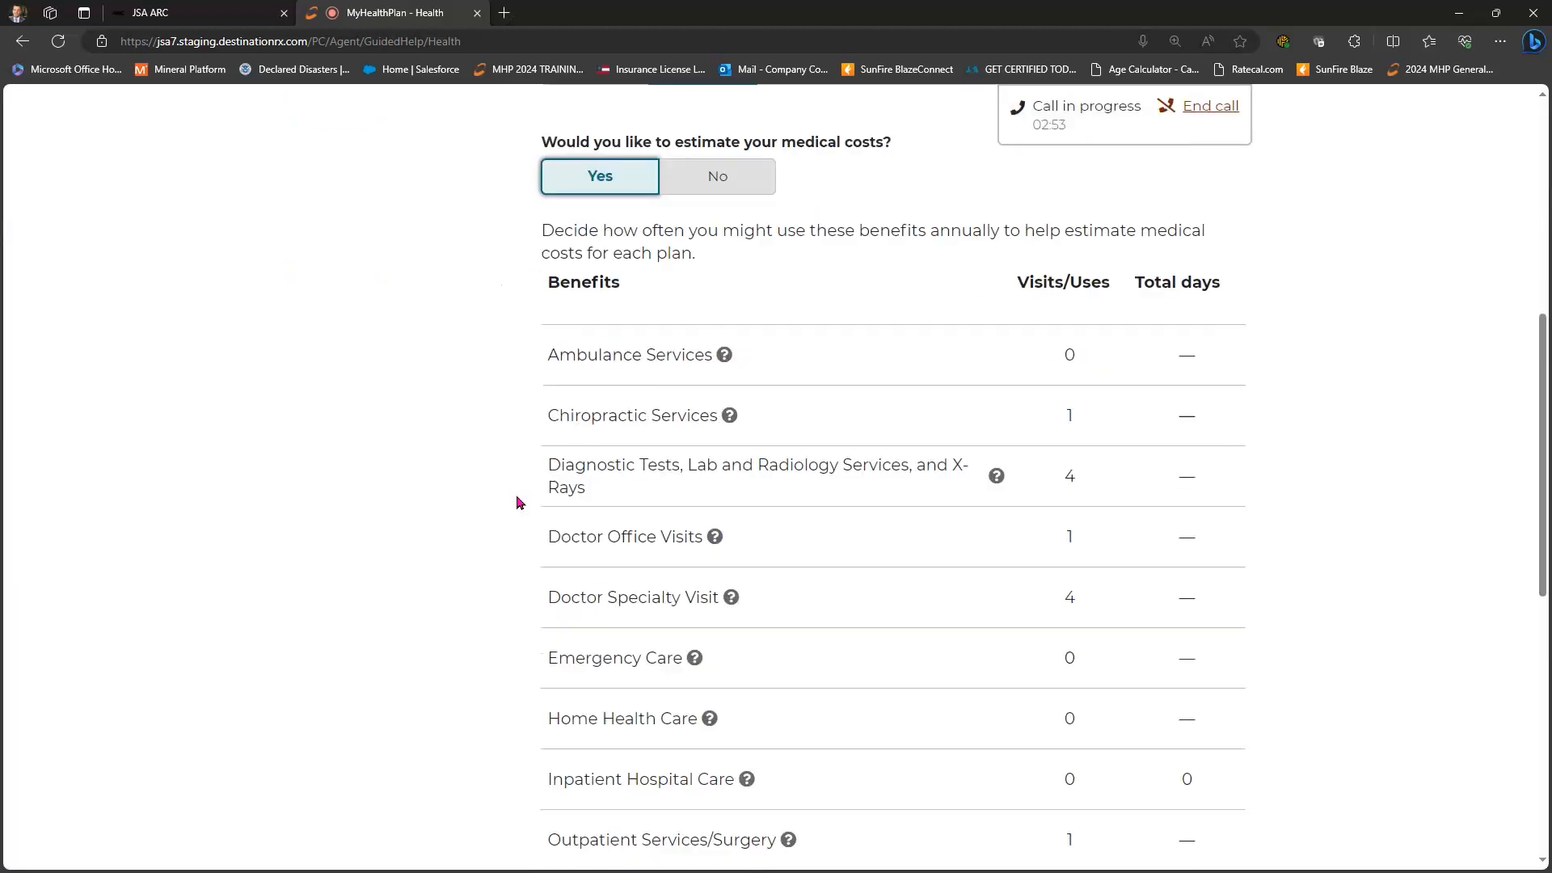
{"action": "scroll", "coordinate": [687, 158], "scroll_direction": "down", "scroll_amount": 3}
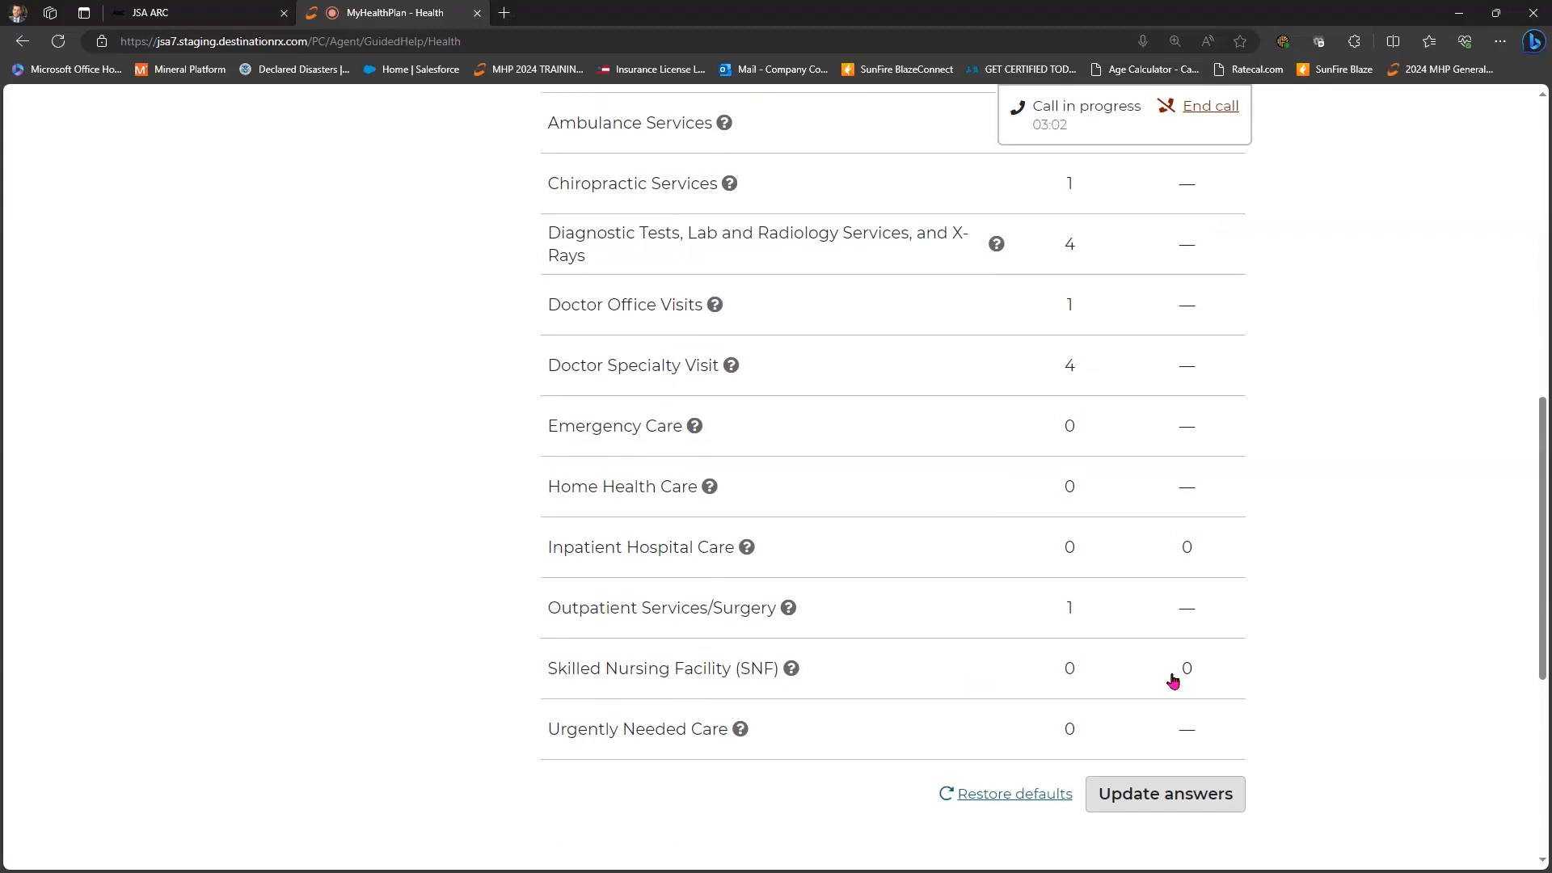
{"action": "scroll", "coordinate": [1172, 677], "scroll_direction": "down", "scroll_amount": 1}
- Set Ambulance Services to 2, Doctor Office Visits to 4 and Emergency Care to 3
{"action": "left_click", "coordinate": [1183, 682]}
{"action": "scroll", "coordinate": [1091, 239], "scroll_direction": "up", "scroll_amount": 2}
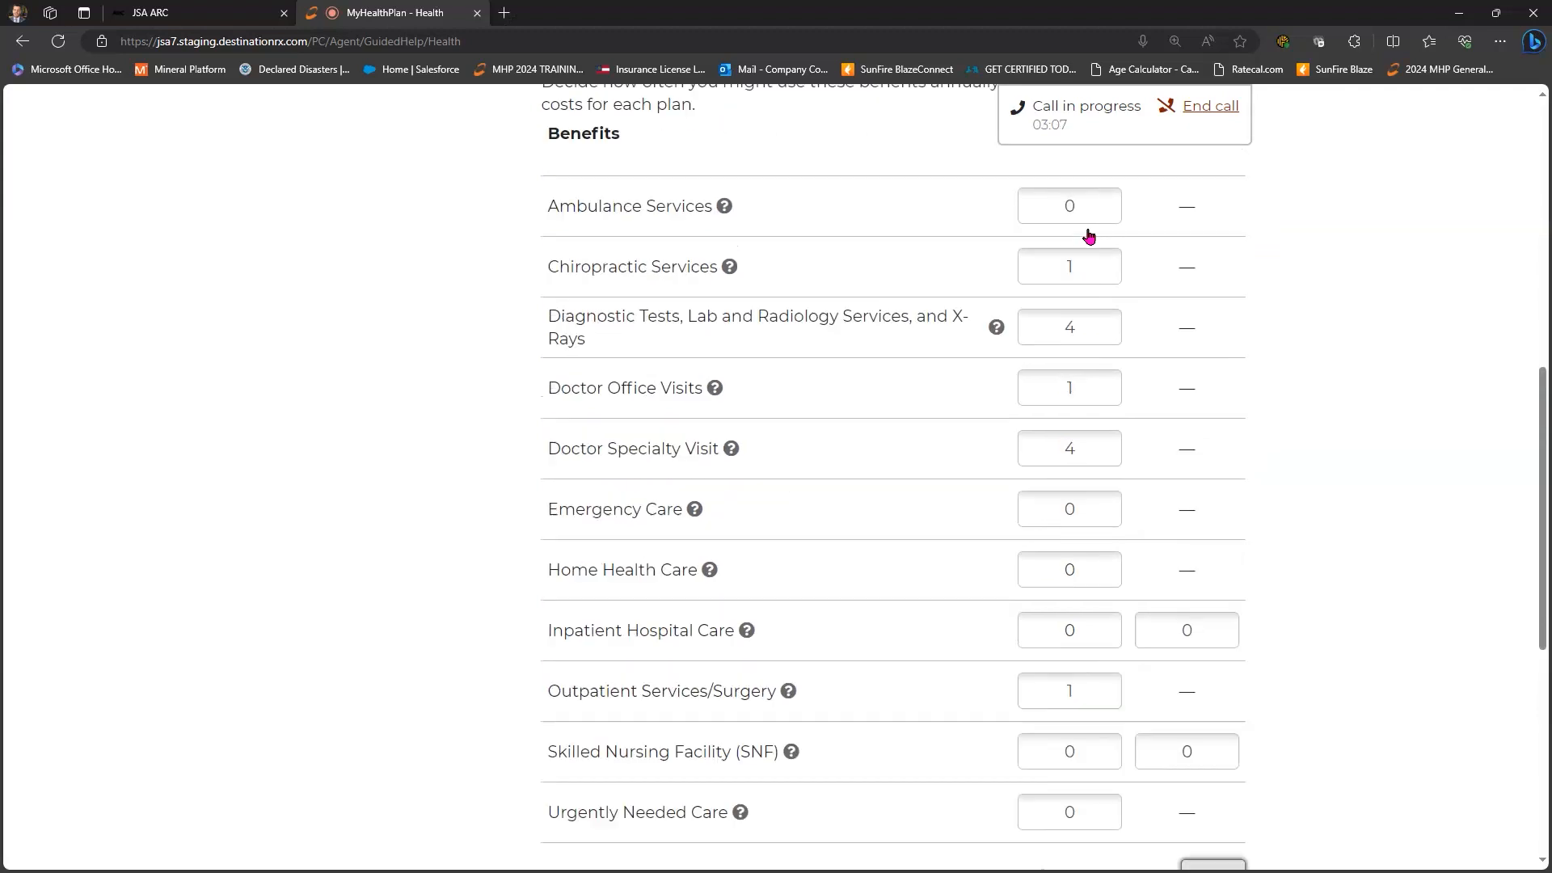
{"action": "double_click", "coordinate": [1059, 242]}
{"action": "type", "text": "2"}
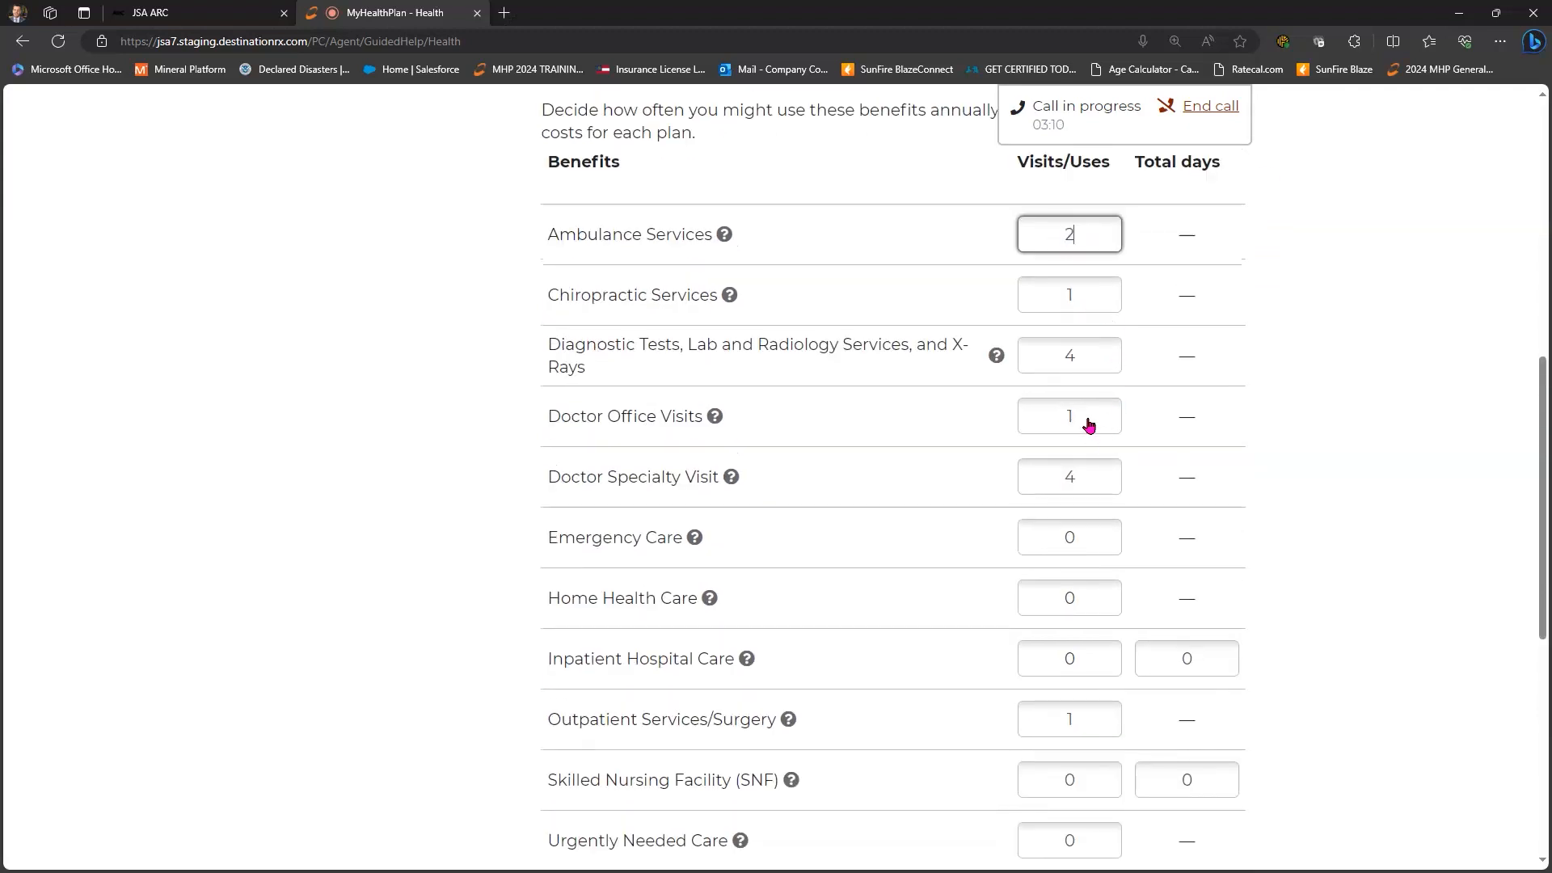
{"action": "double_click", "coordinate": [1061, 427]}
{"action": "type", "text": "4"}
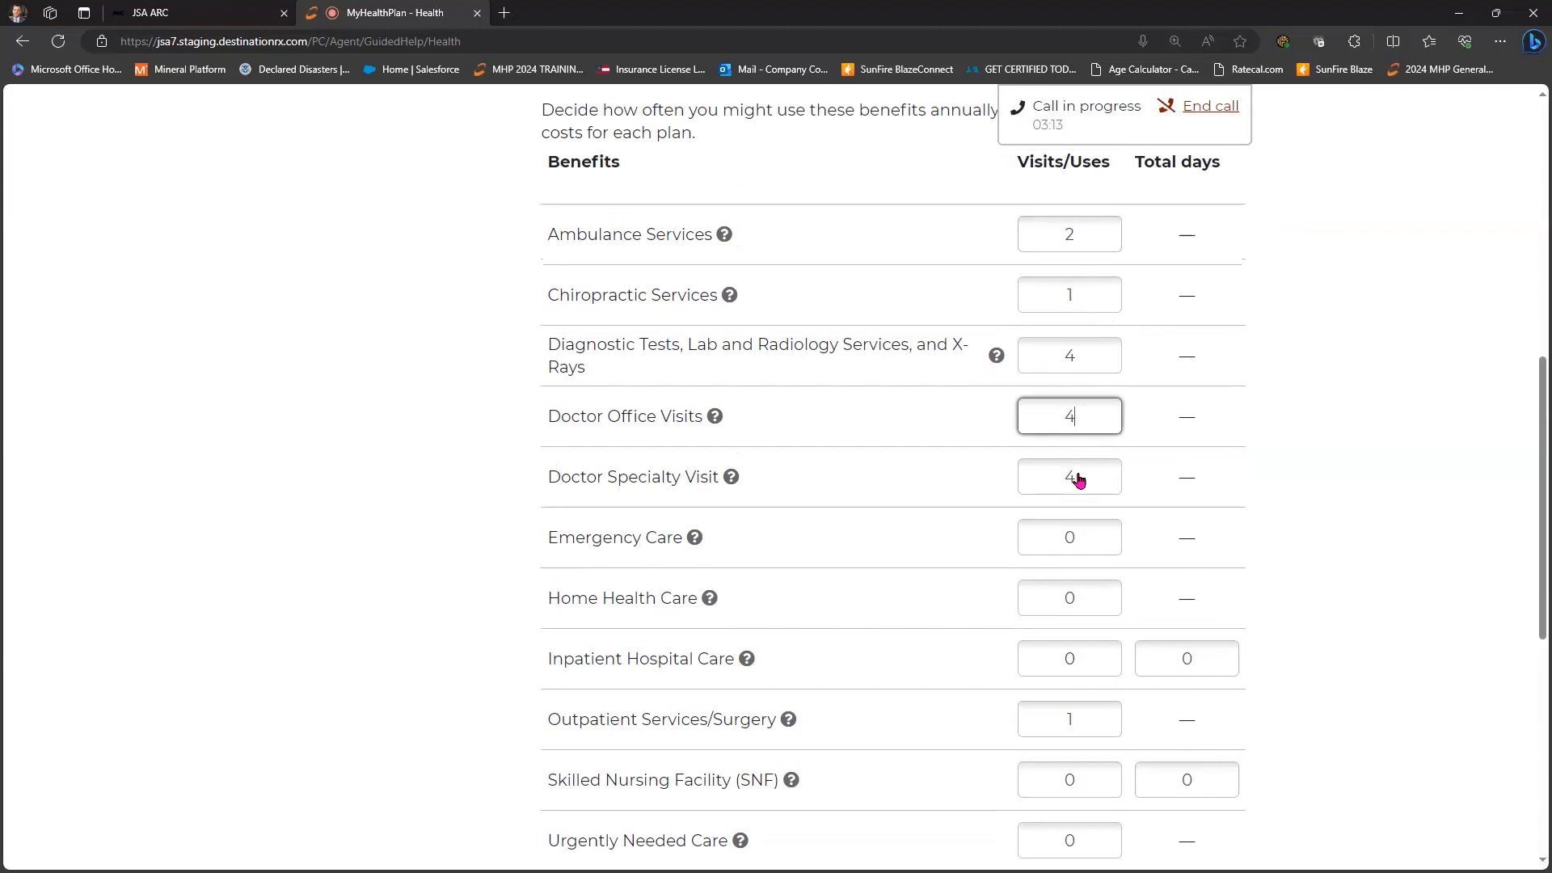
{"action": "double_click", "coordinate": [1064, 544]}
{"action": "type", "text": "3"}
- Save the benefit-use answers and return to the top of the Health page
{"action": "scroll", "coordinate": [1212, 800], "scroll_direction": "down", "scroll_amount": 2}
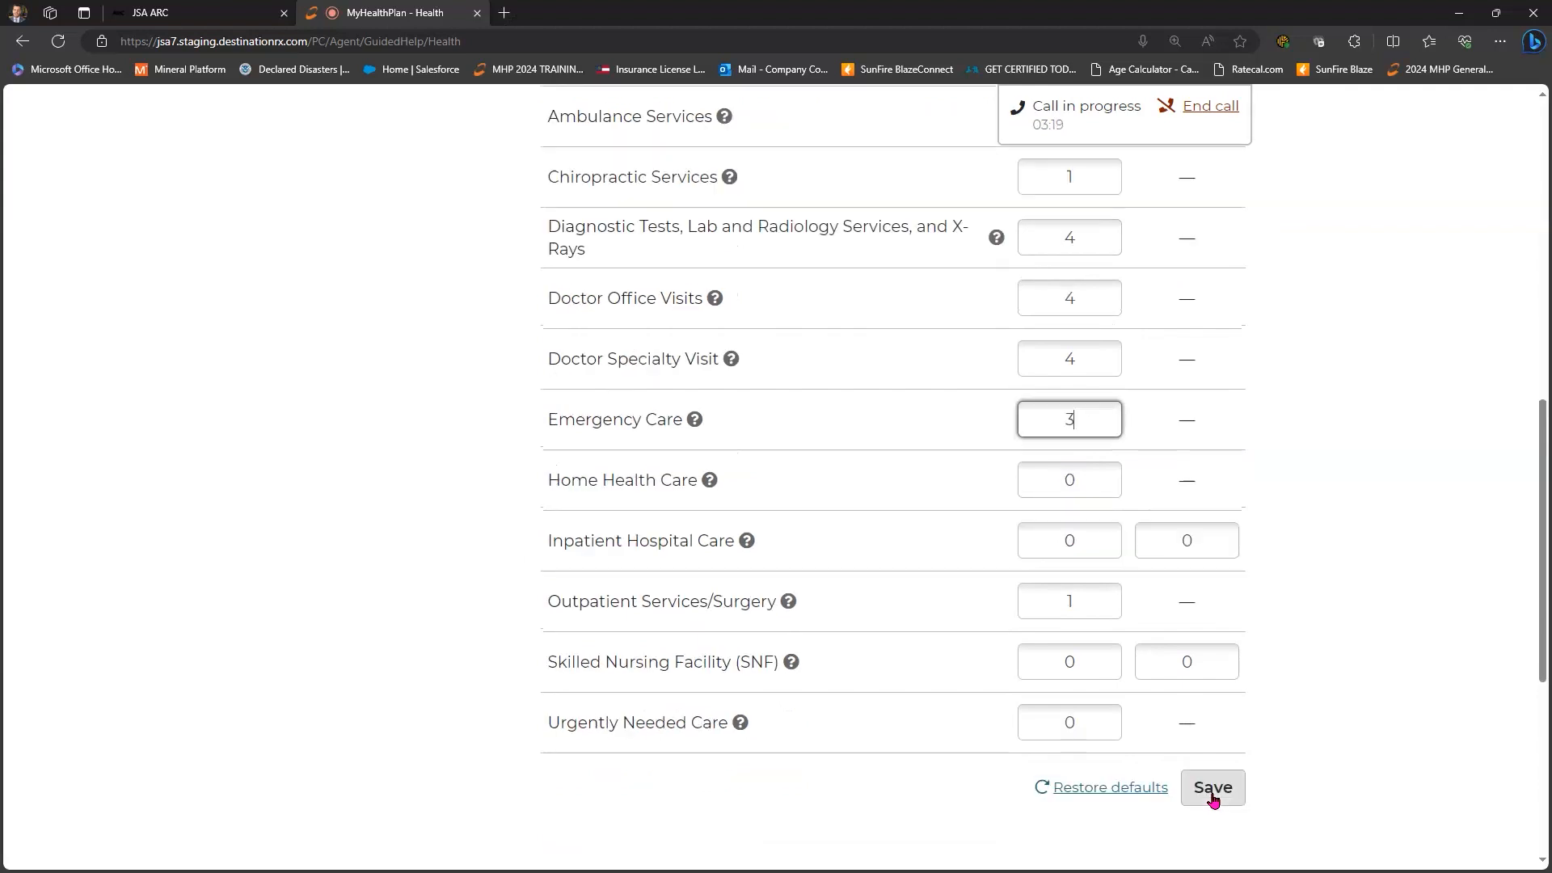
{"action": "key", "text": "Return"}
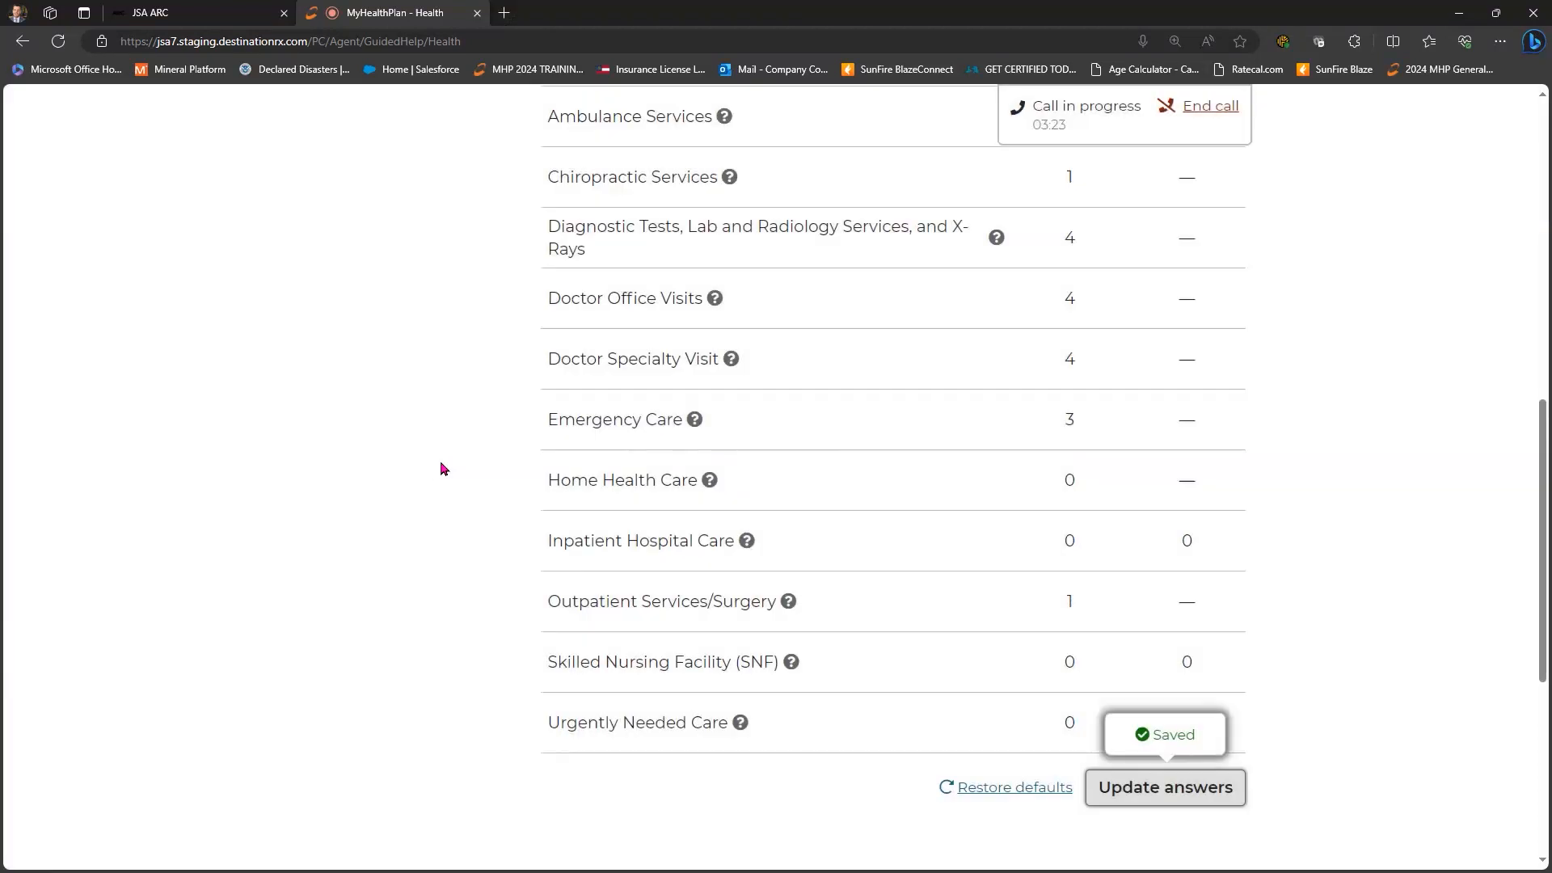
{"action": "scroll", "coordinate": [437, 467], "scroll_direction": "up", "scroll_amount": 4}
{"action": "scroll", "coordinate": [443, 469], "scroll_direction": "up", "scroll_amount": 4}
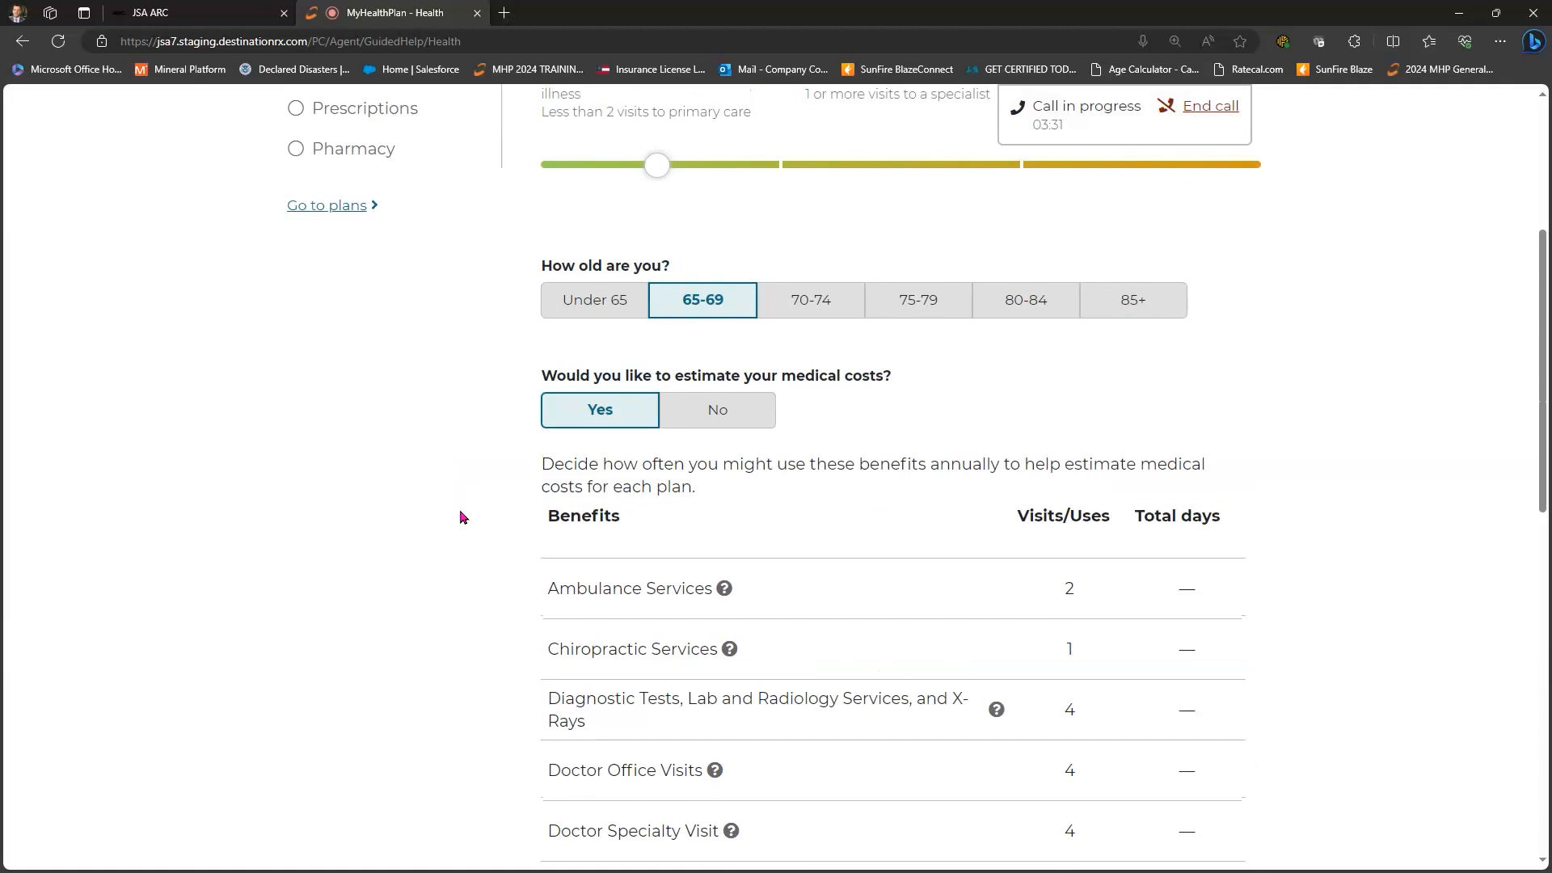
{"action": "scroll", "coordinate": [364, 315], "scroll_direction": "up", "scroll_amount": 3}
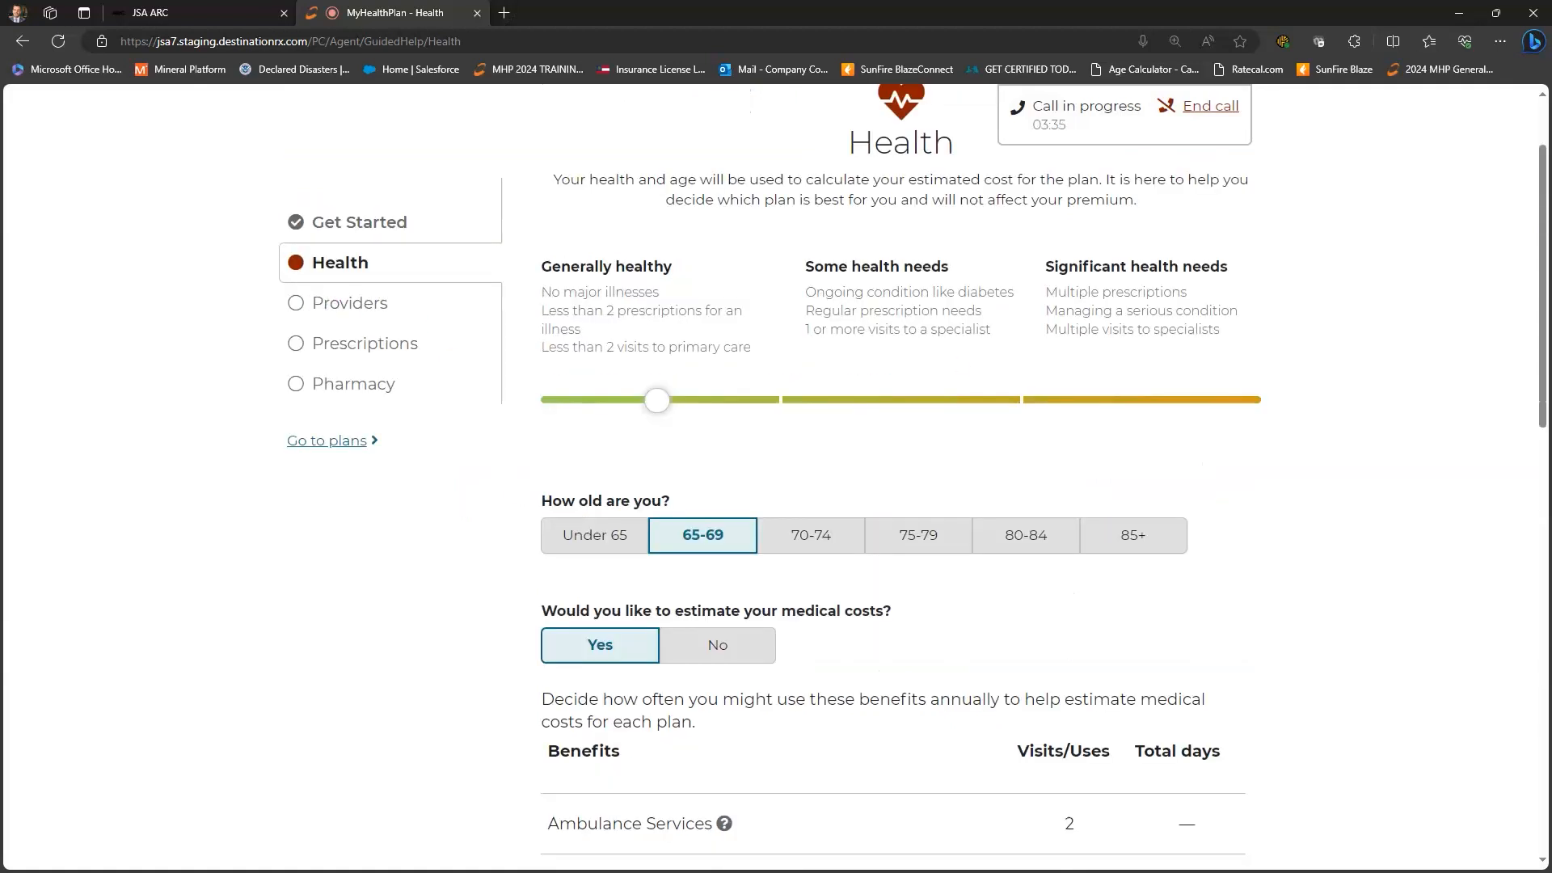
- Go to the Providers step and search for the doctor by surname
{"action": "left_click", "coordinate": [349, 303]}
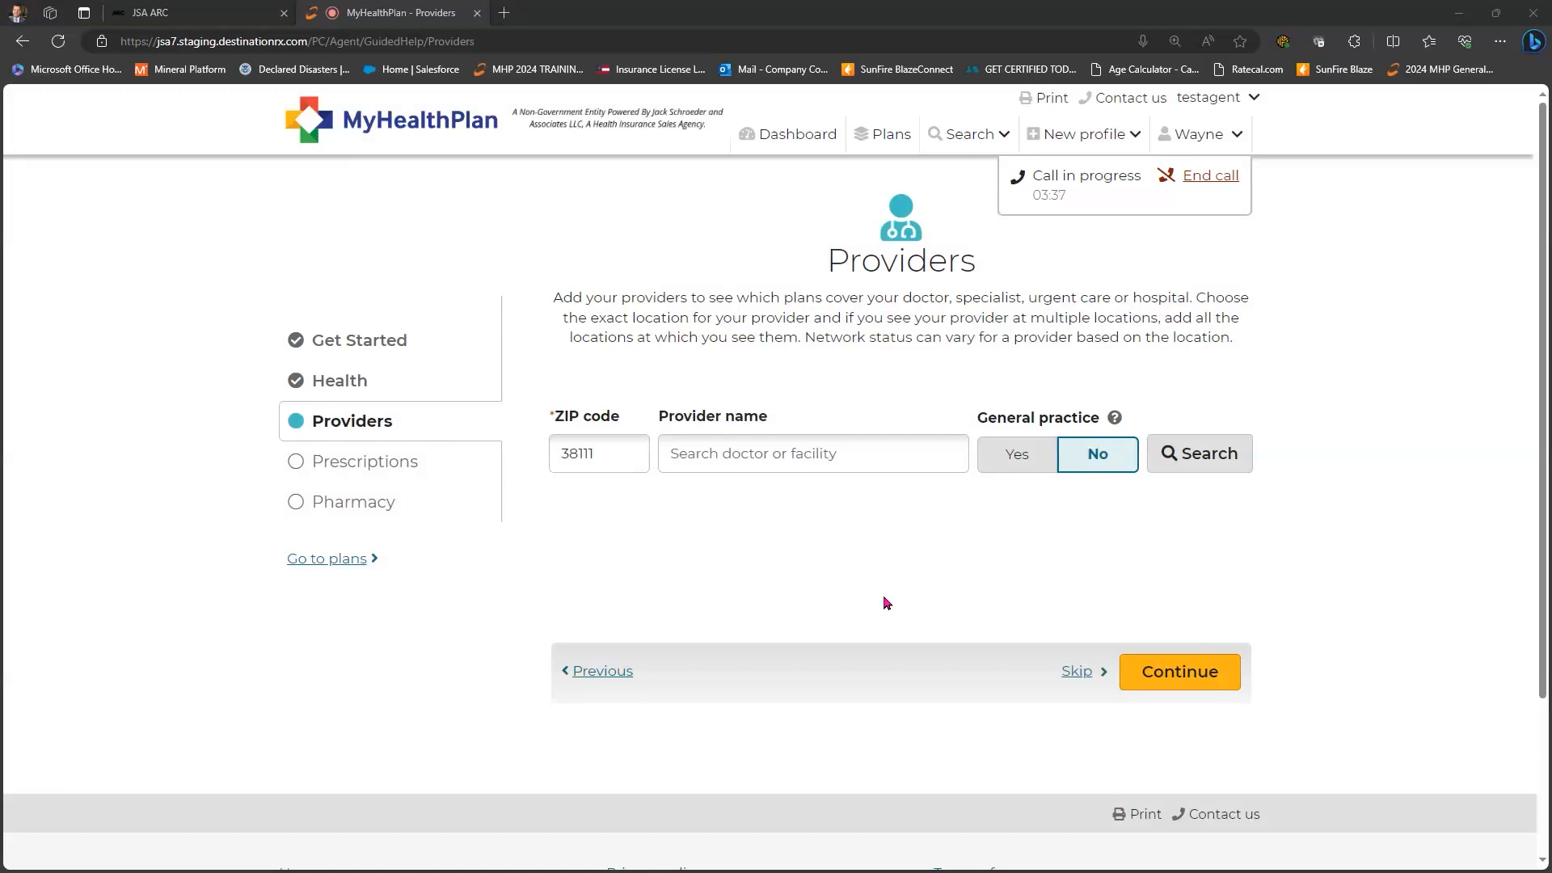
{"action": "left_click", "coordinate": [710, 459]}
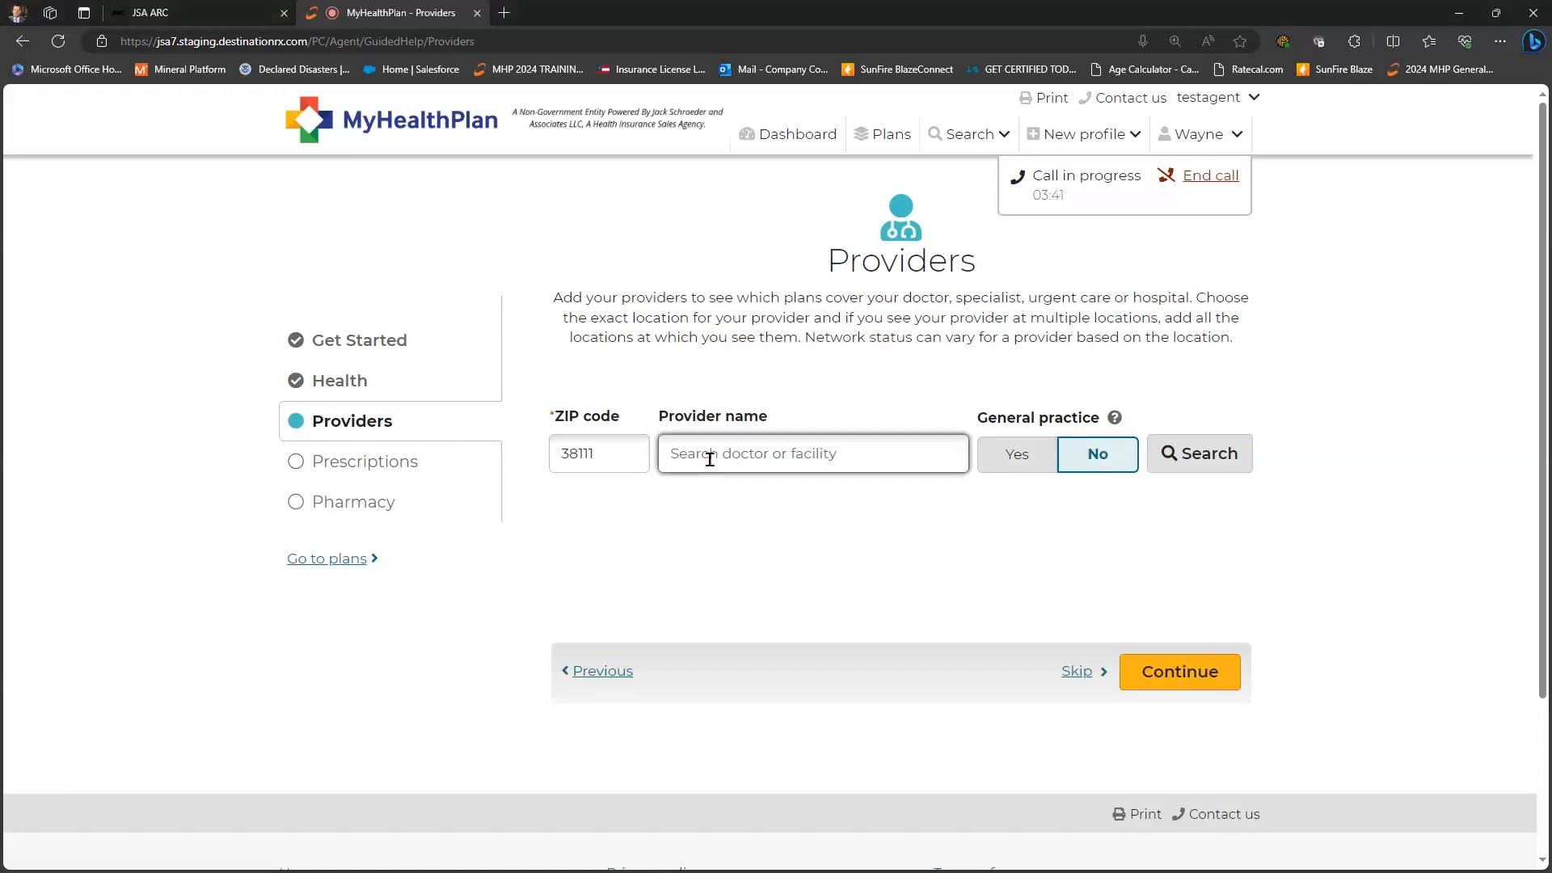
{"action": "type", "text": "bailey"}
{"action": "key", "text": "Return"}
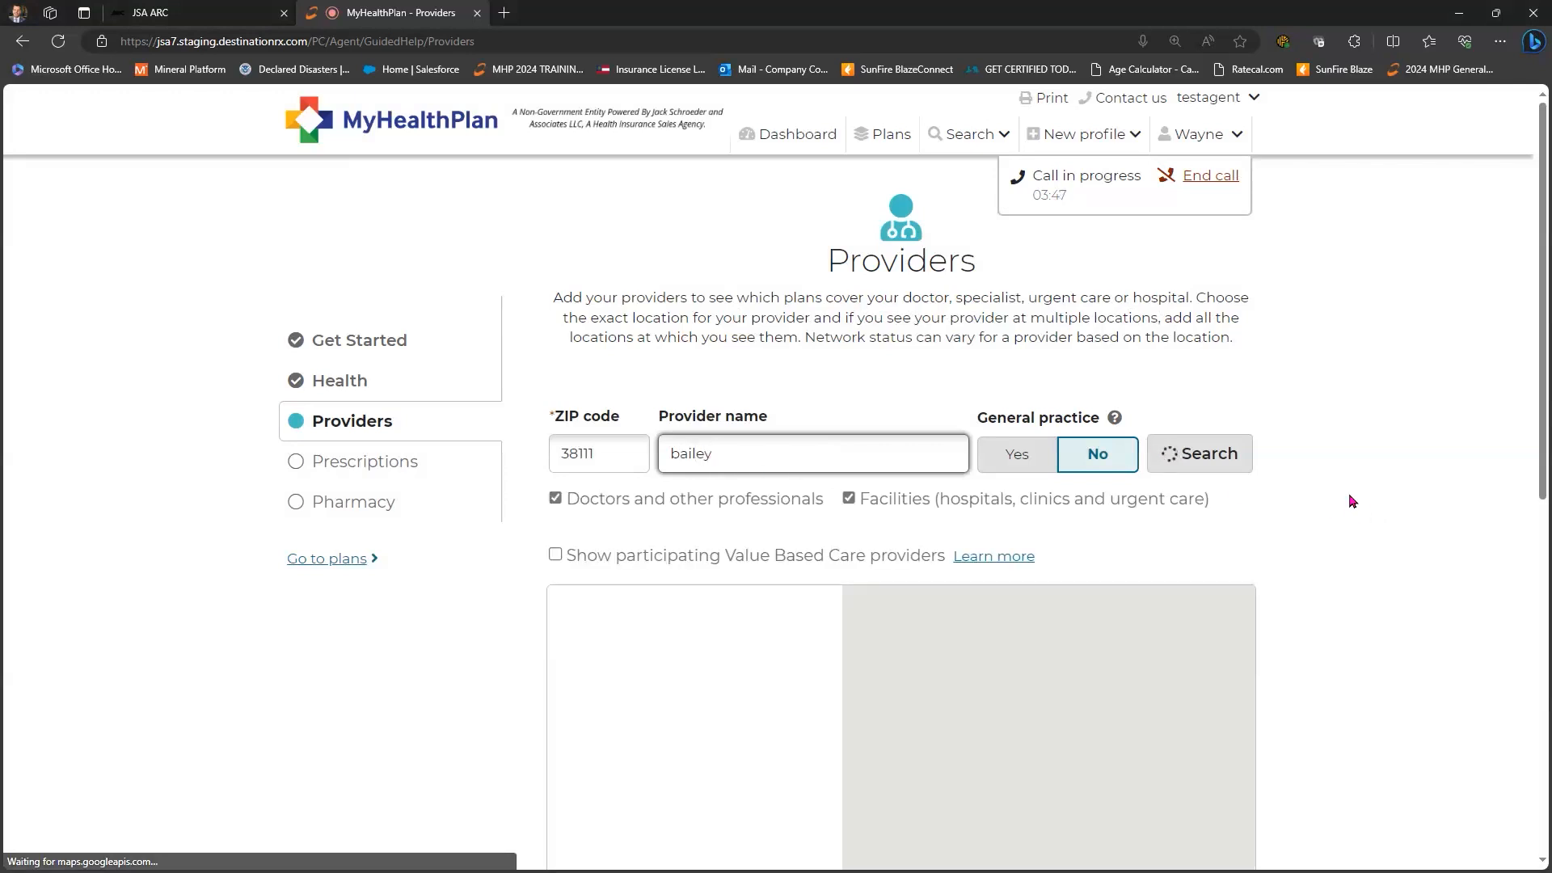
{"action": "scroll", "coordinate": [1120, 644], "scroll_direction": "down", "scroll_amount": 1}
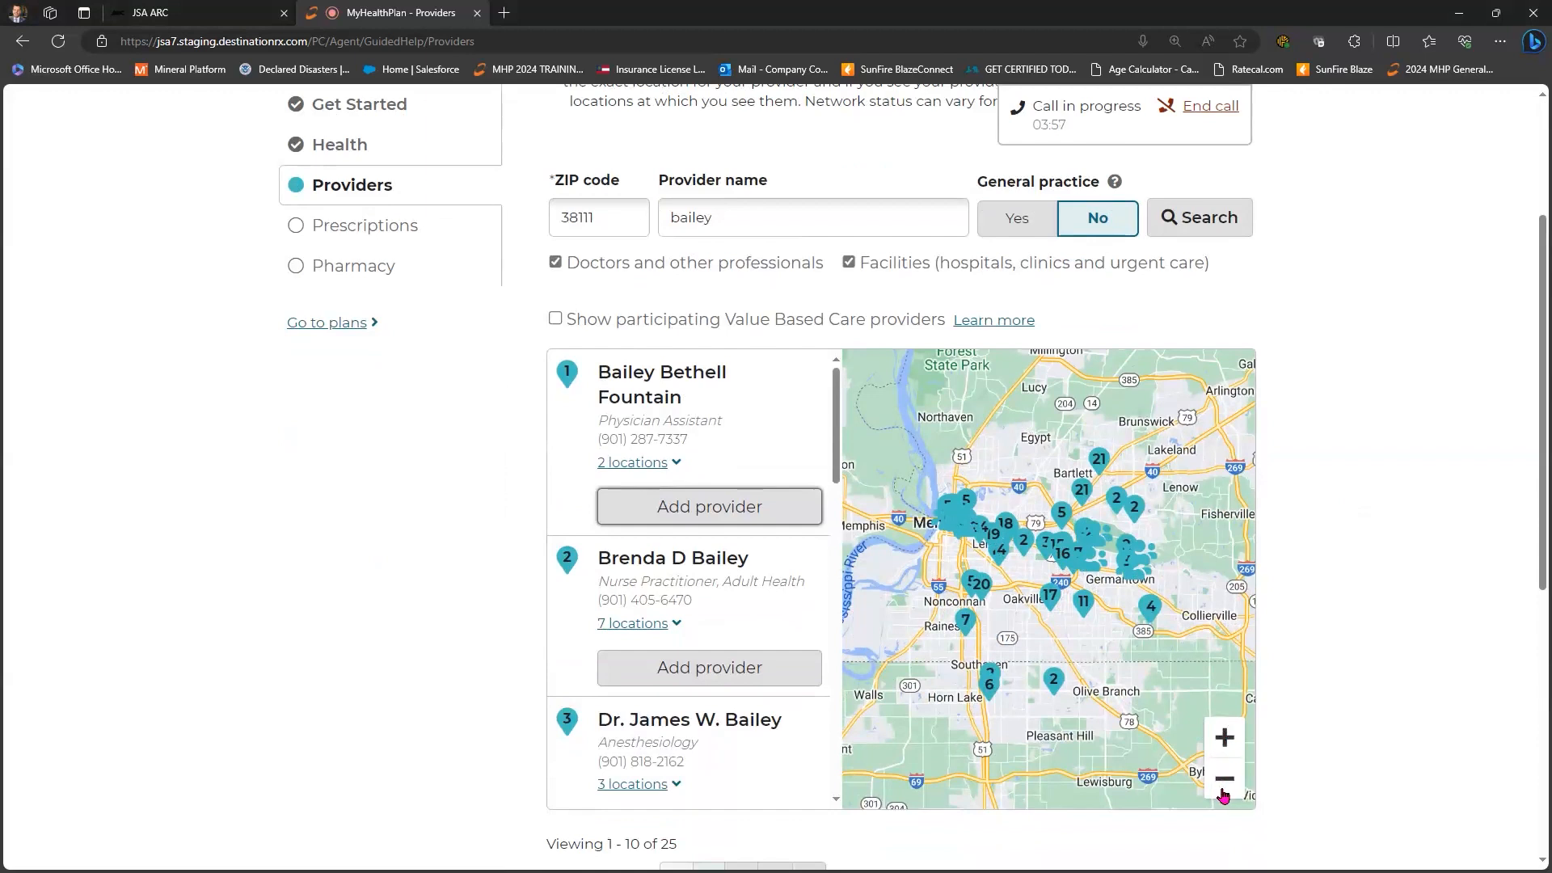
- Zoom and pan the map around Memphis, refreshing provider results for the visible area
{"action": "left_click", "coordinate": [1223, 737]}
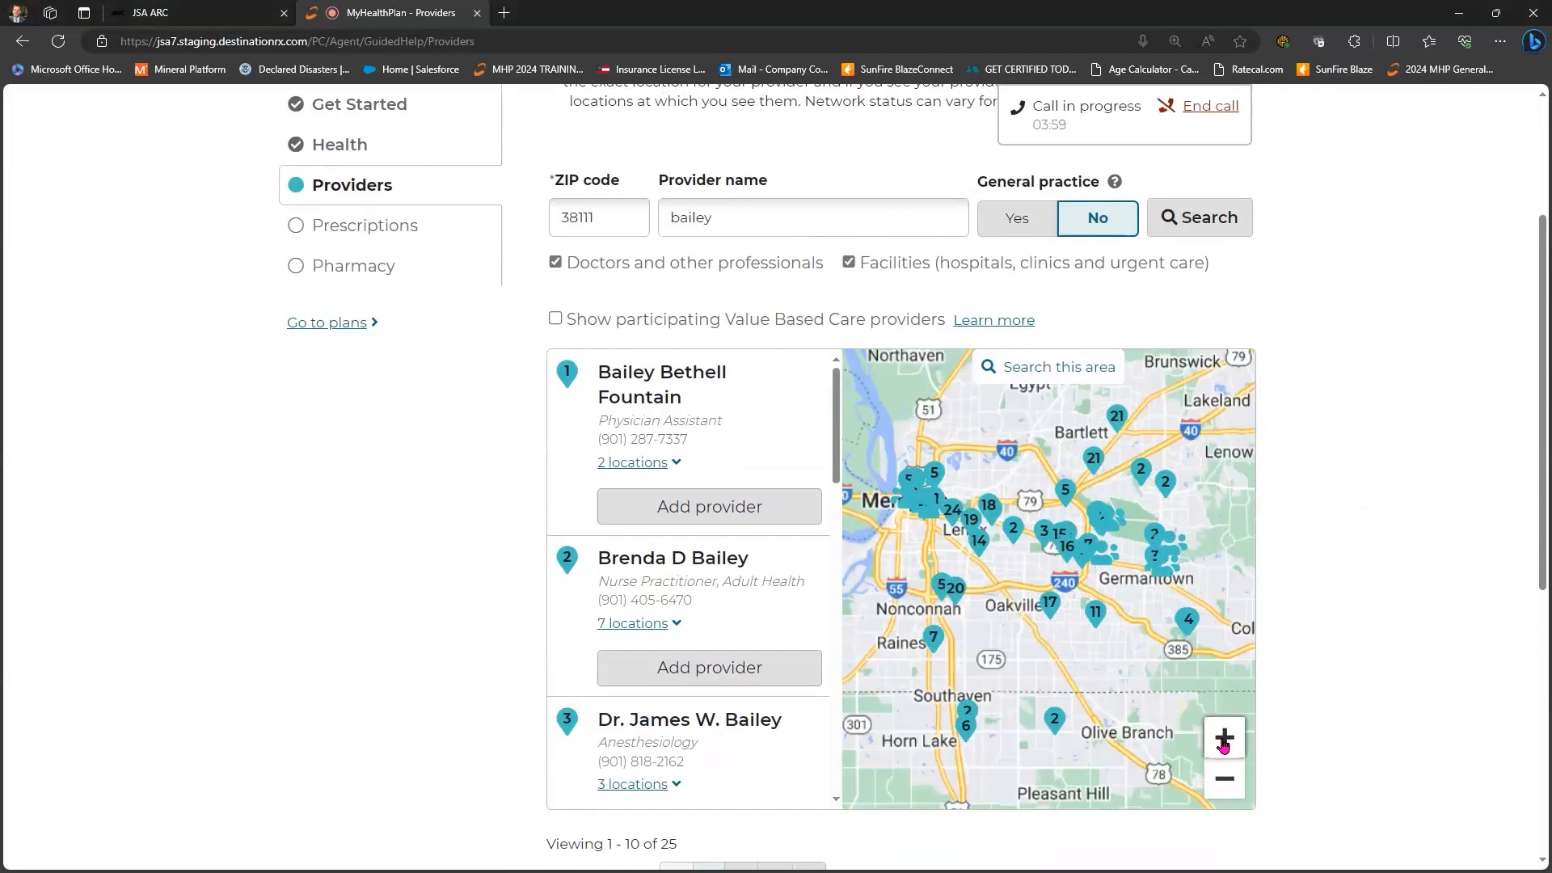
{"action": "left_click", "coordinate": [1223, 737]}
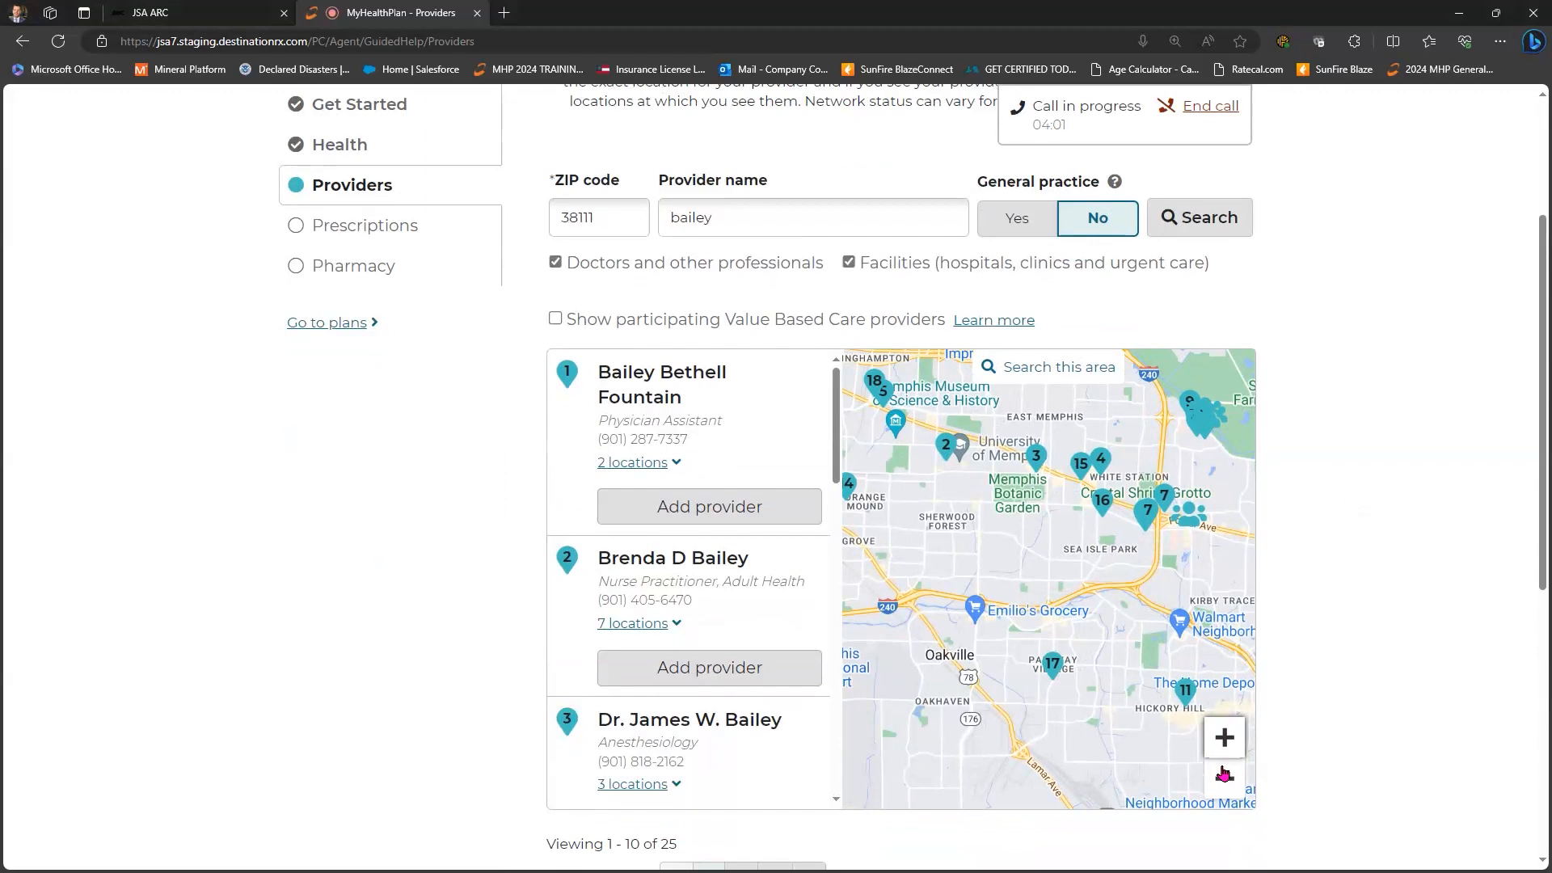
{"action": "left_click", "coordinate": [1222, 776]}
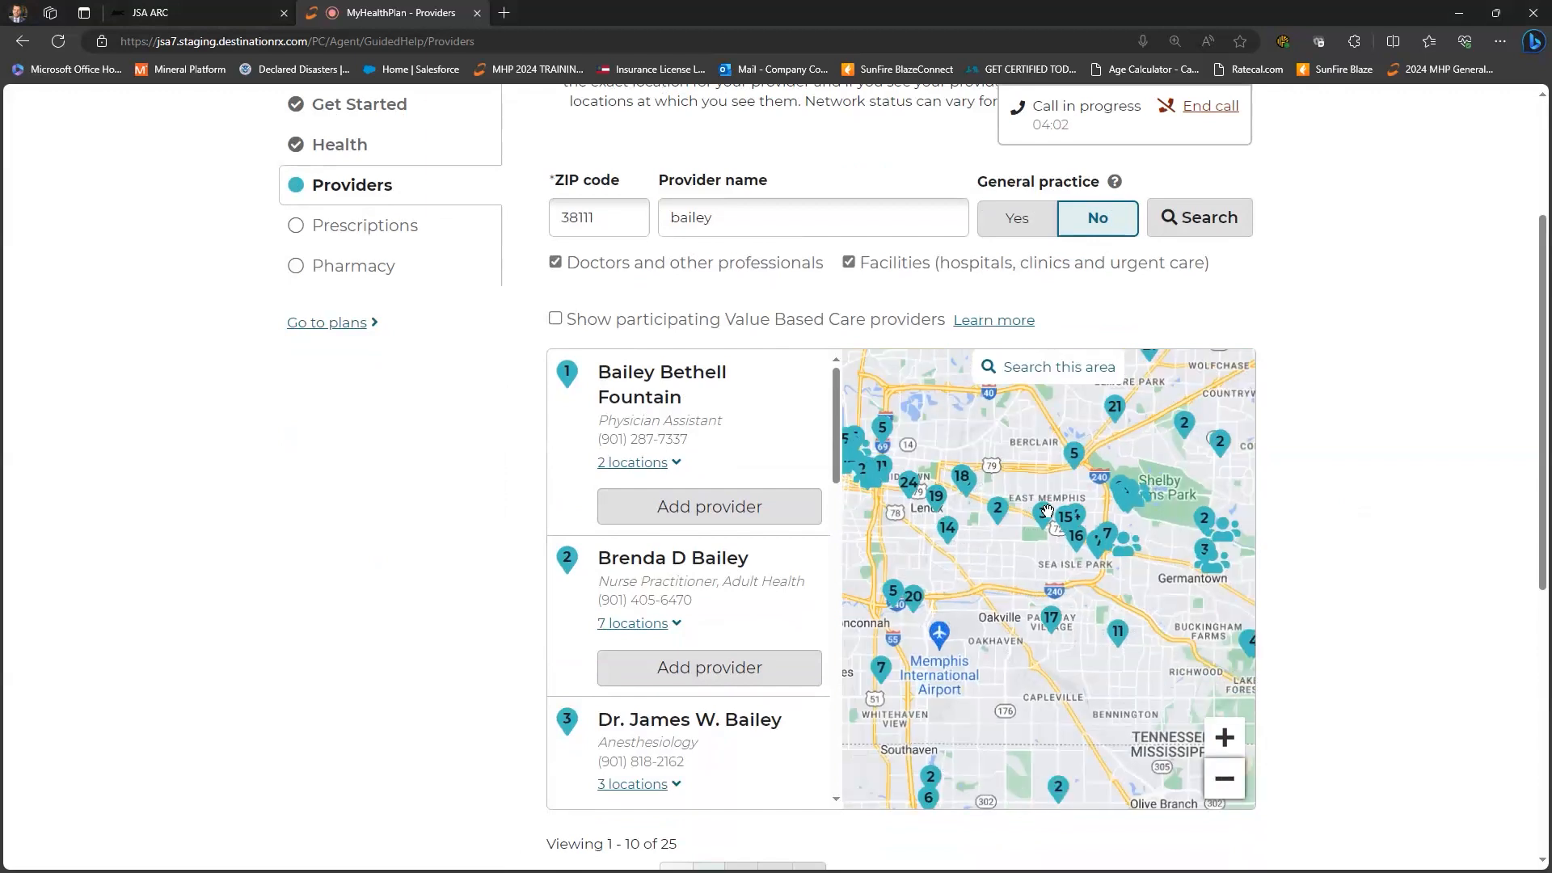
{"action": "left_click", "coordinate": [1022, 376]}
{"action": "left_click_drag", "start_coordinate": [1081, 405], "coordinate": [1124, 643]}
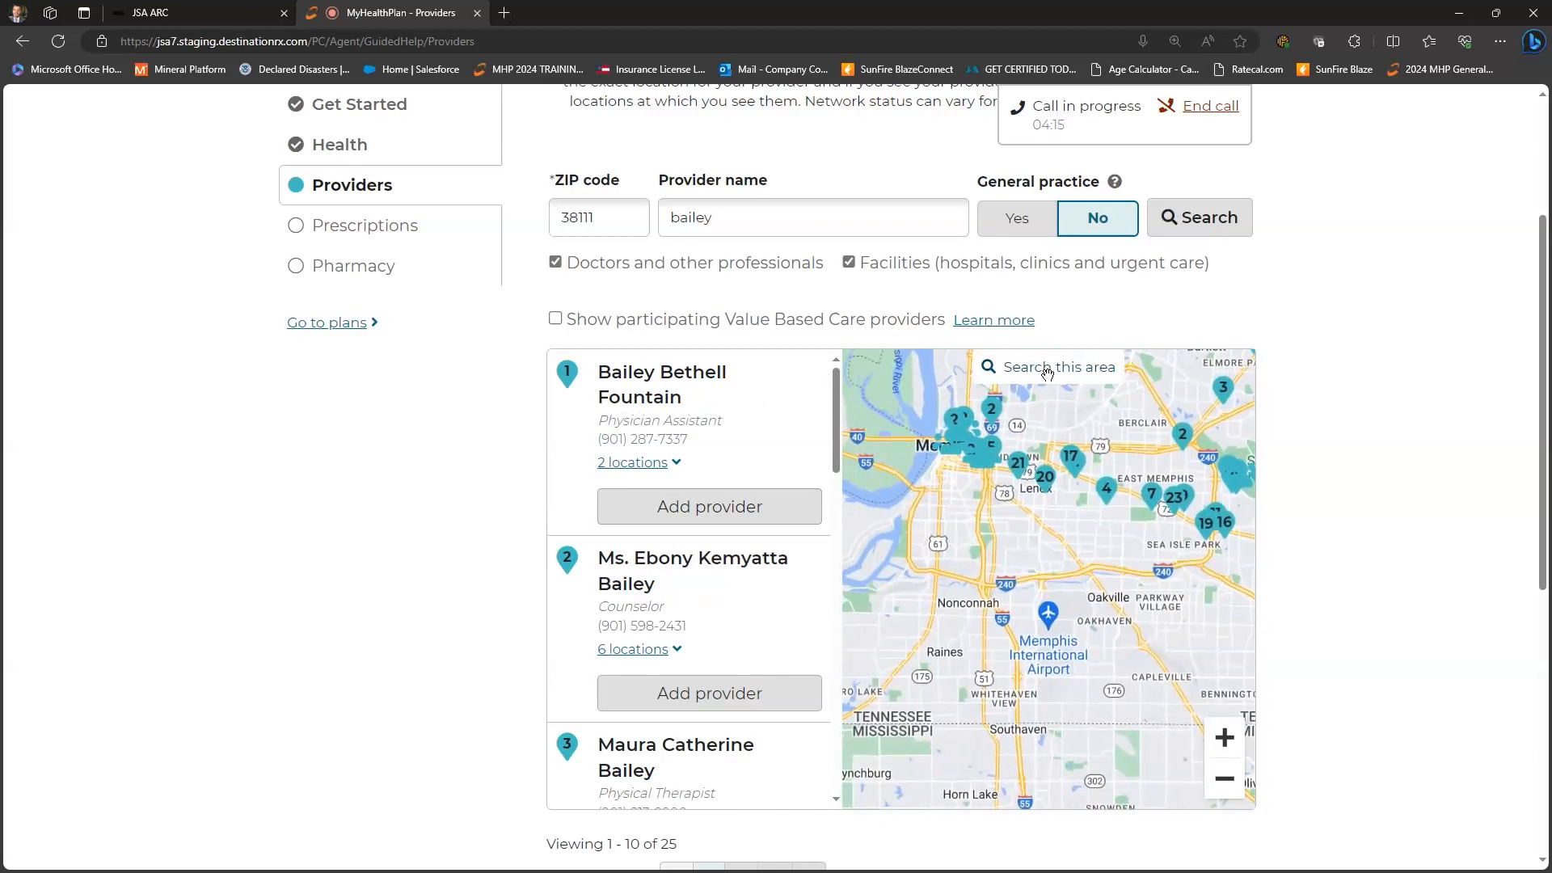
{"action": "left_click", "coordinate": [1047, 370]}
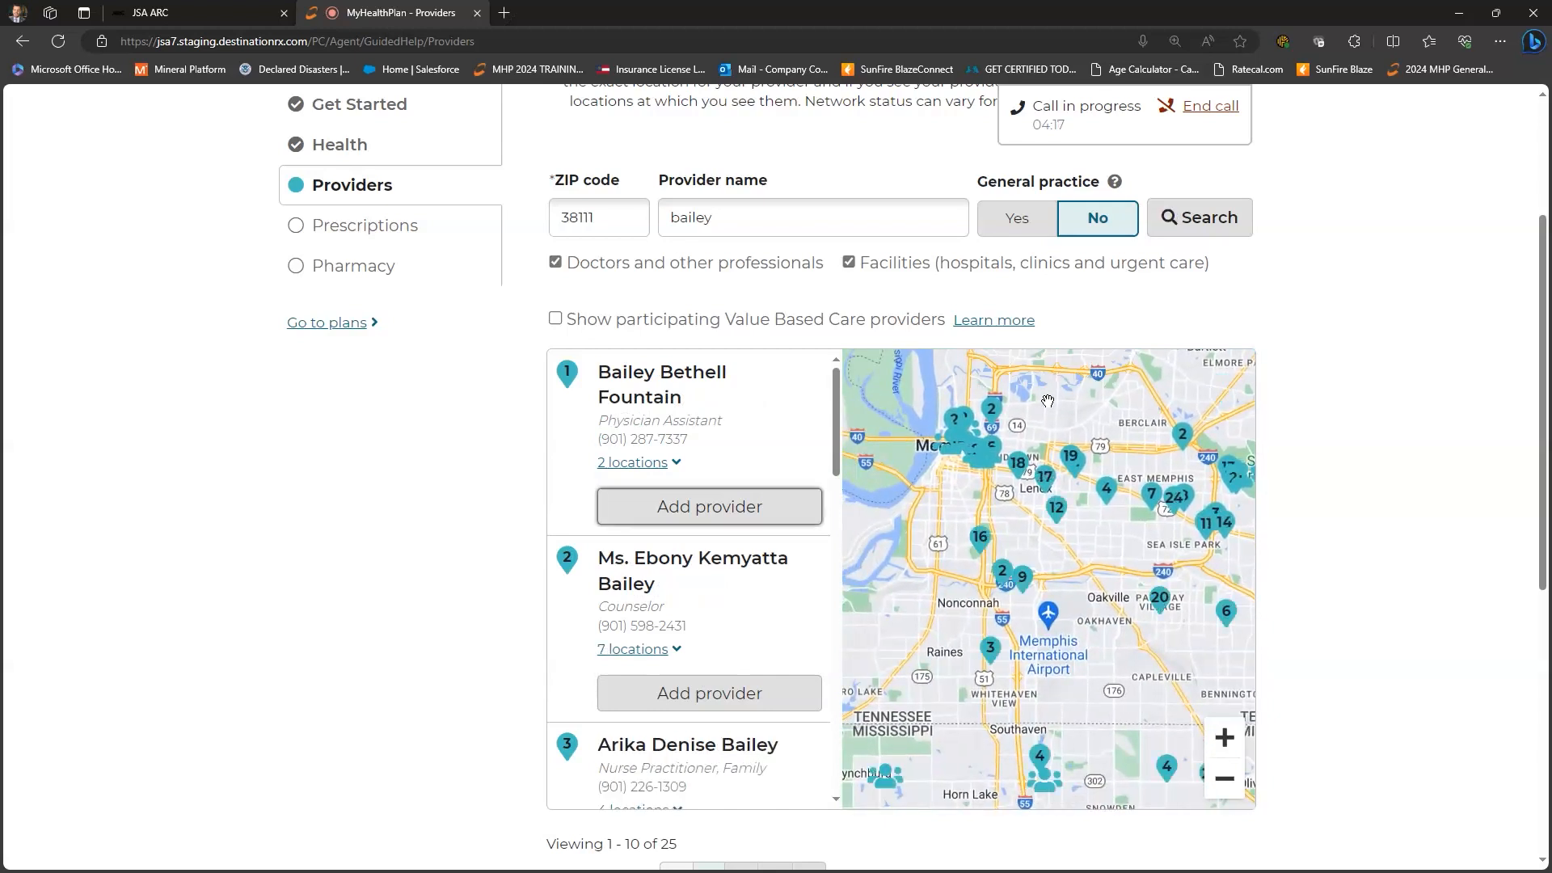
{"action": "left_click", "coordinate": [1225, 778]}
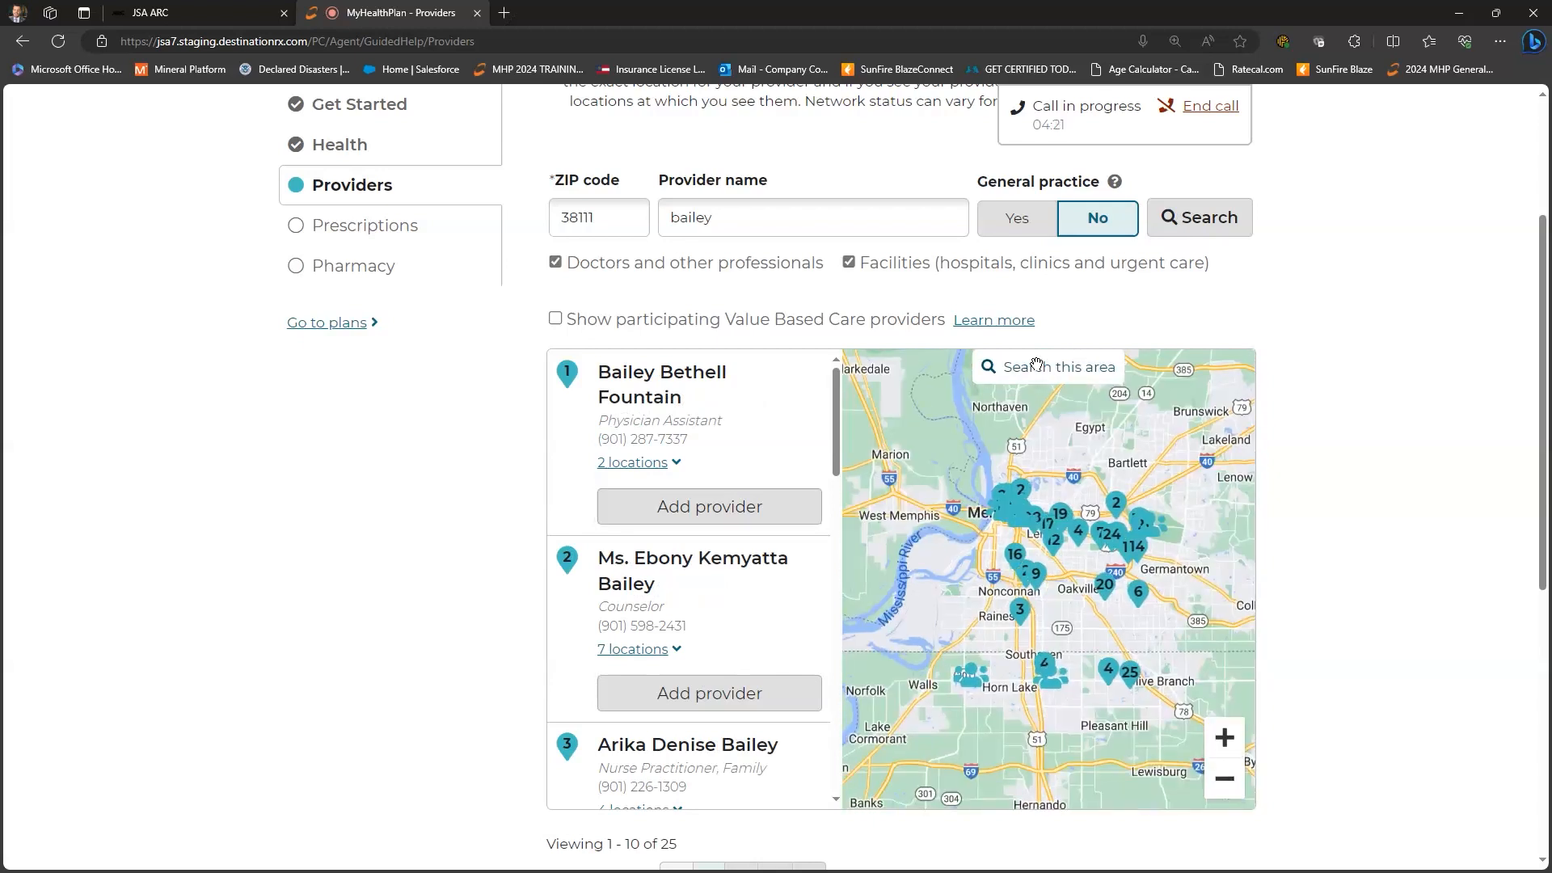
{"action": "left_click", "coordinate": [1036, 366]}
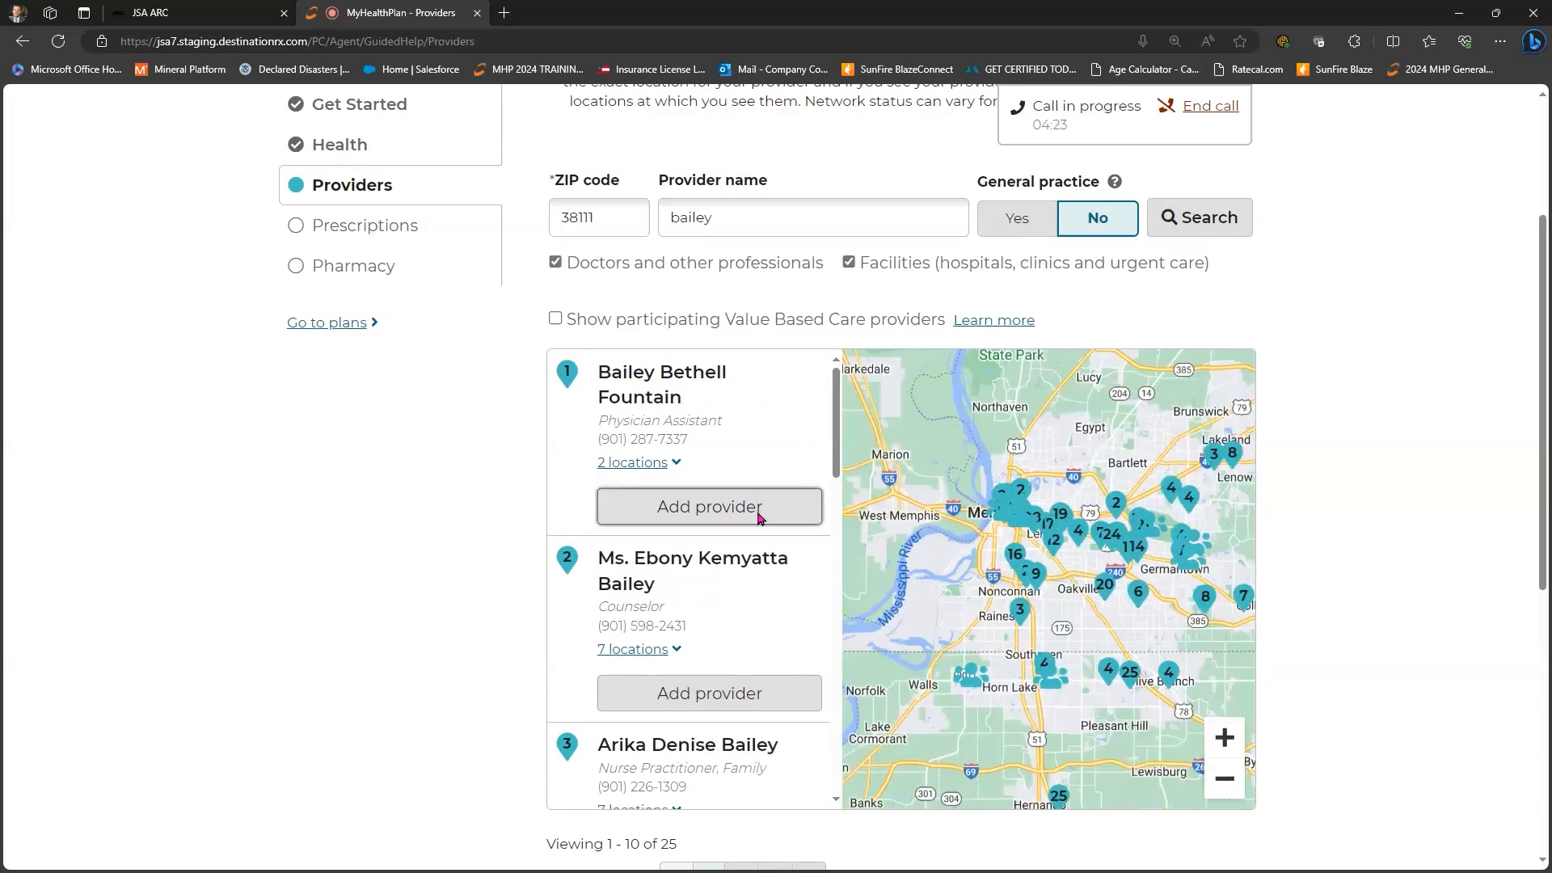
- Add the internal medicine doctor at 5182 Sanderlin Ave Ste 3, Memphis, to Your providers
{"action": "scroll", "coordinate": [762, 503], "scroll_direction": "down", "scroll_amount": 13}
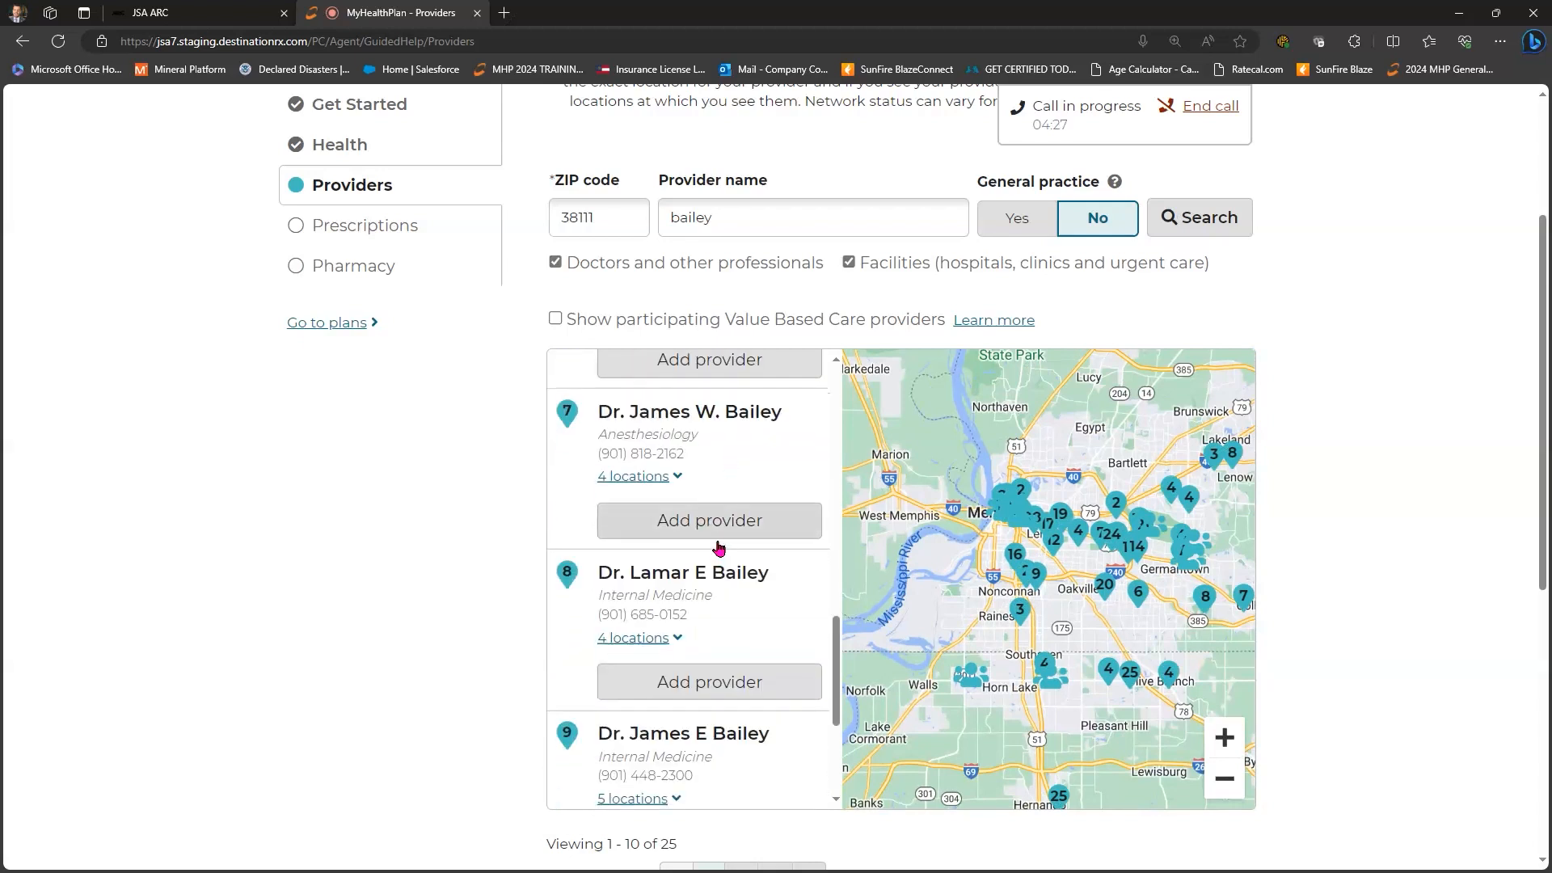
{"action": "scroll", "coordinate": [718, 546], "scroll_direction": "down", "scroll_amount": 2}
{"action": "scroll", "coordinate": [733, 603], "scroll_direction": "down", "scroll_amount": 7}
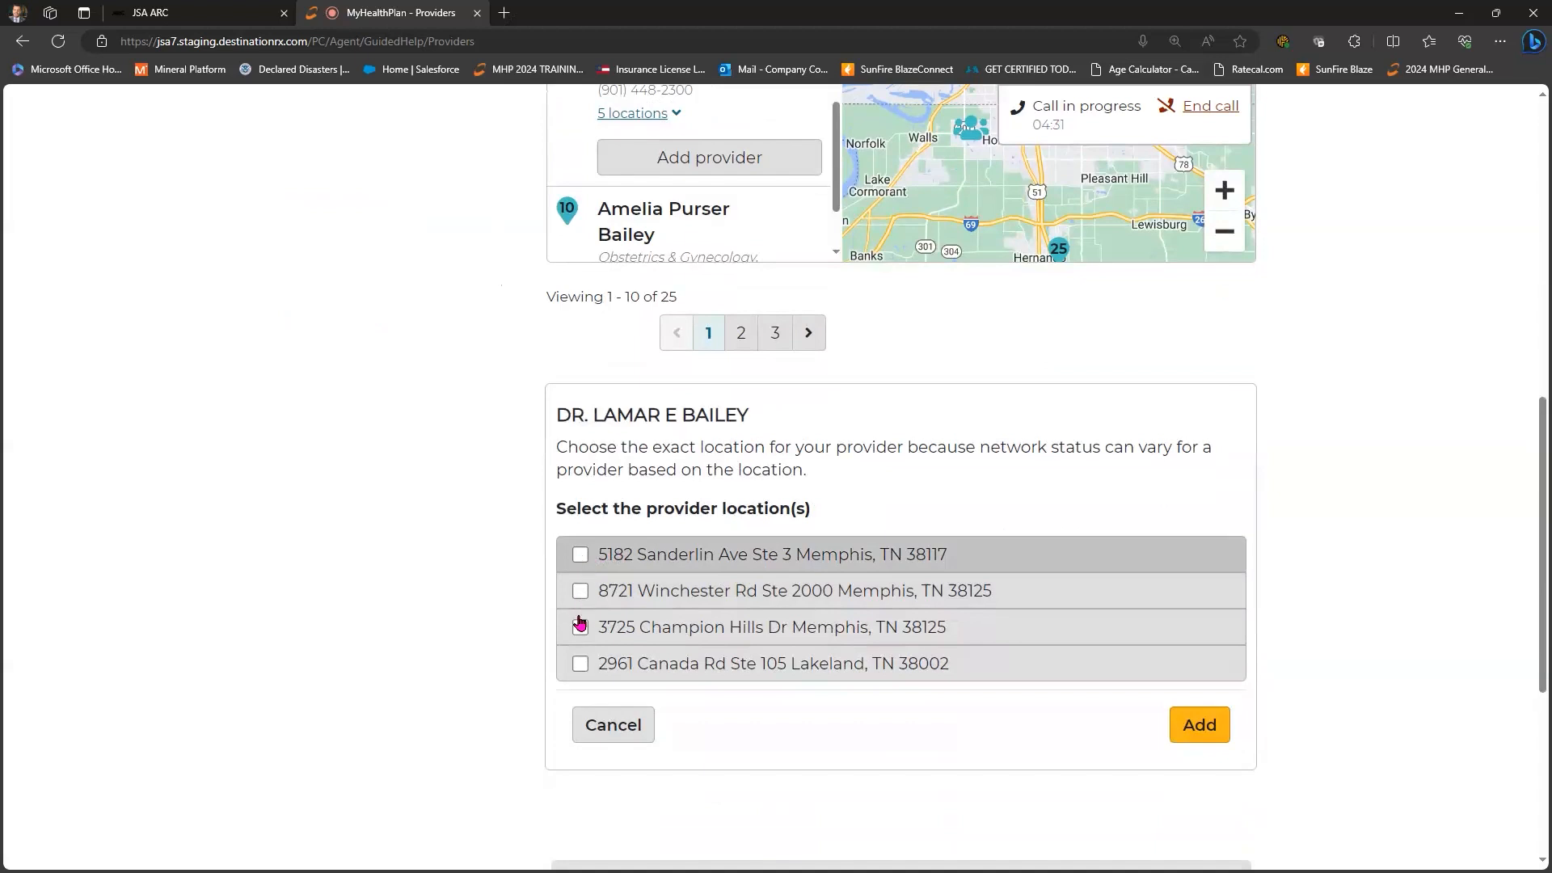
{"action": "left_click", "coordinate": [580, 556]}
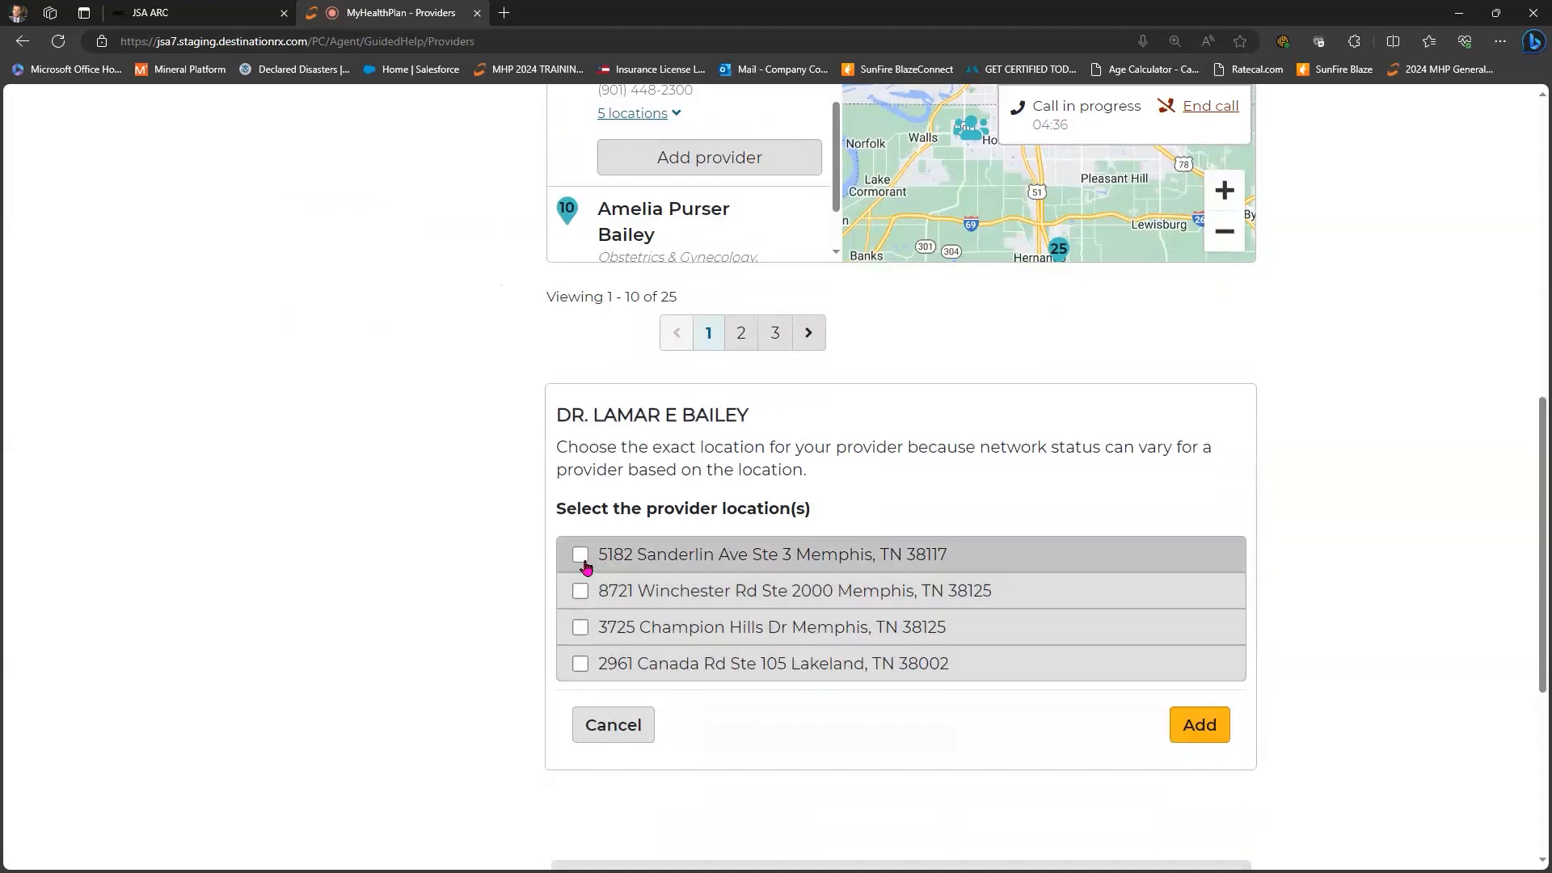
{"action": "left_click", "coordinate": [1210, 731]}
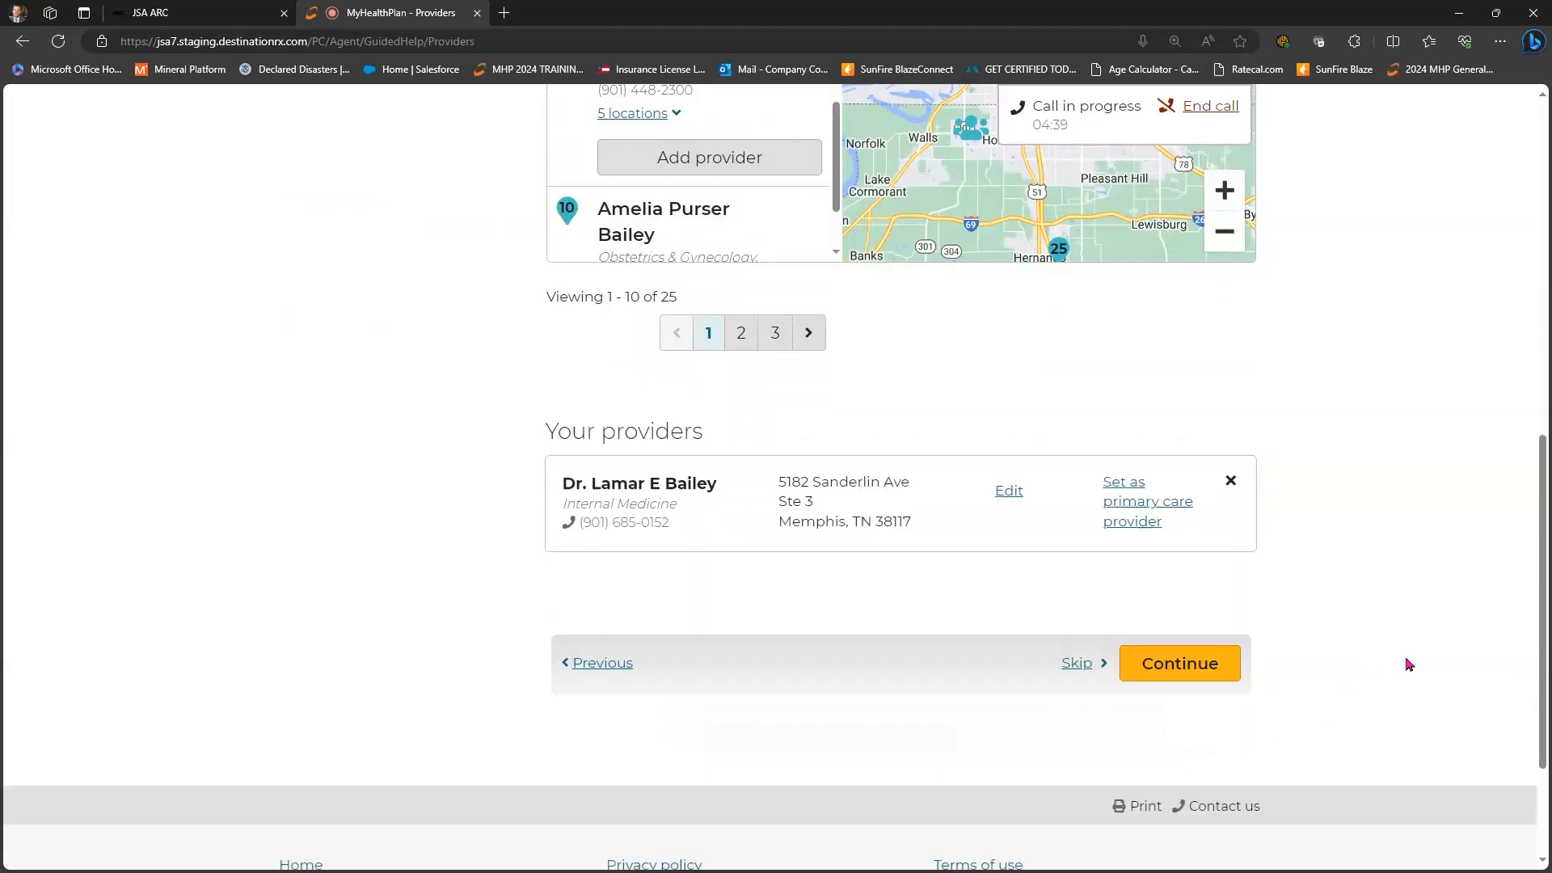
{"action": "scroll", "coordinate": [1413, 663], "scroll_direction": "up", "scroll_amount": 5}
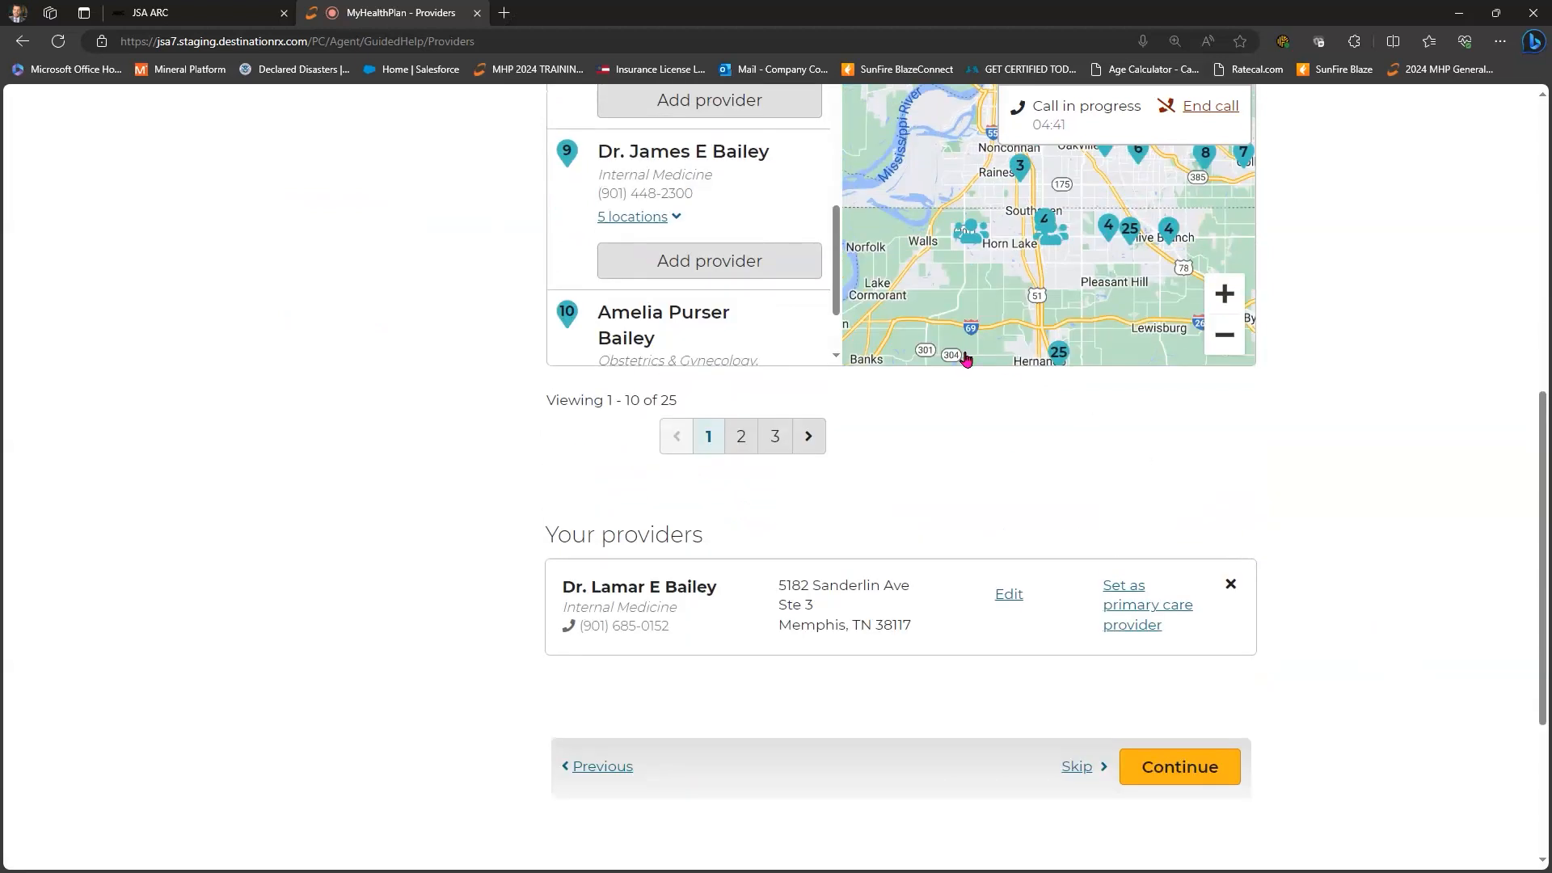
{"action": "scroll", "coordinate": [728, 253], "scroll_direction": "up", "scroll_amount": 2}
- Run a new provider name search and add the first result at 1669 Shelby Oaks Dr
{"action": "triple_click", "coordinate": [728, 253]}
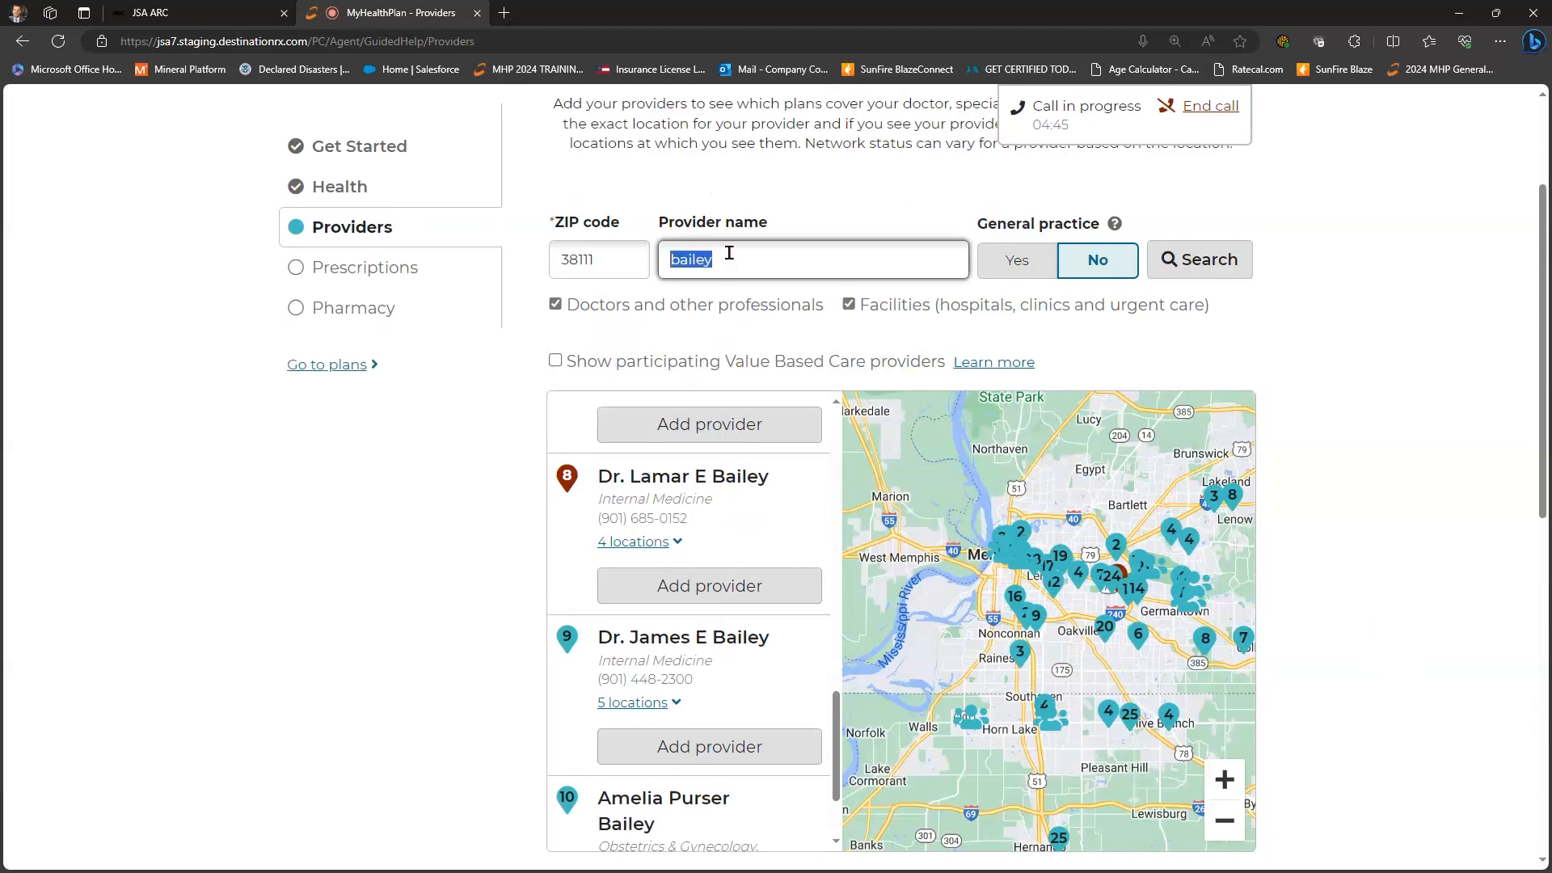
{"action": "key", "text": "Return"}
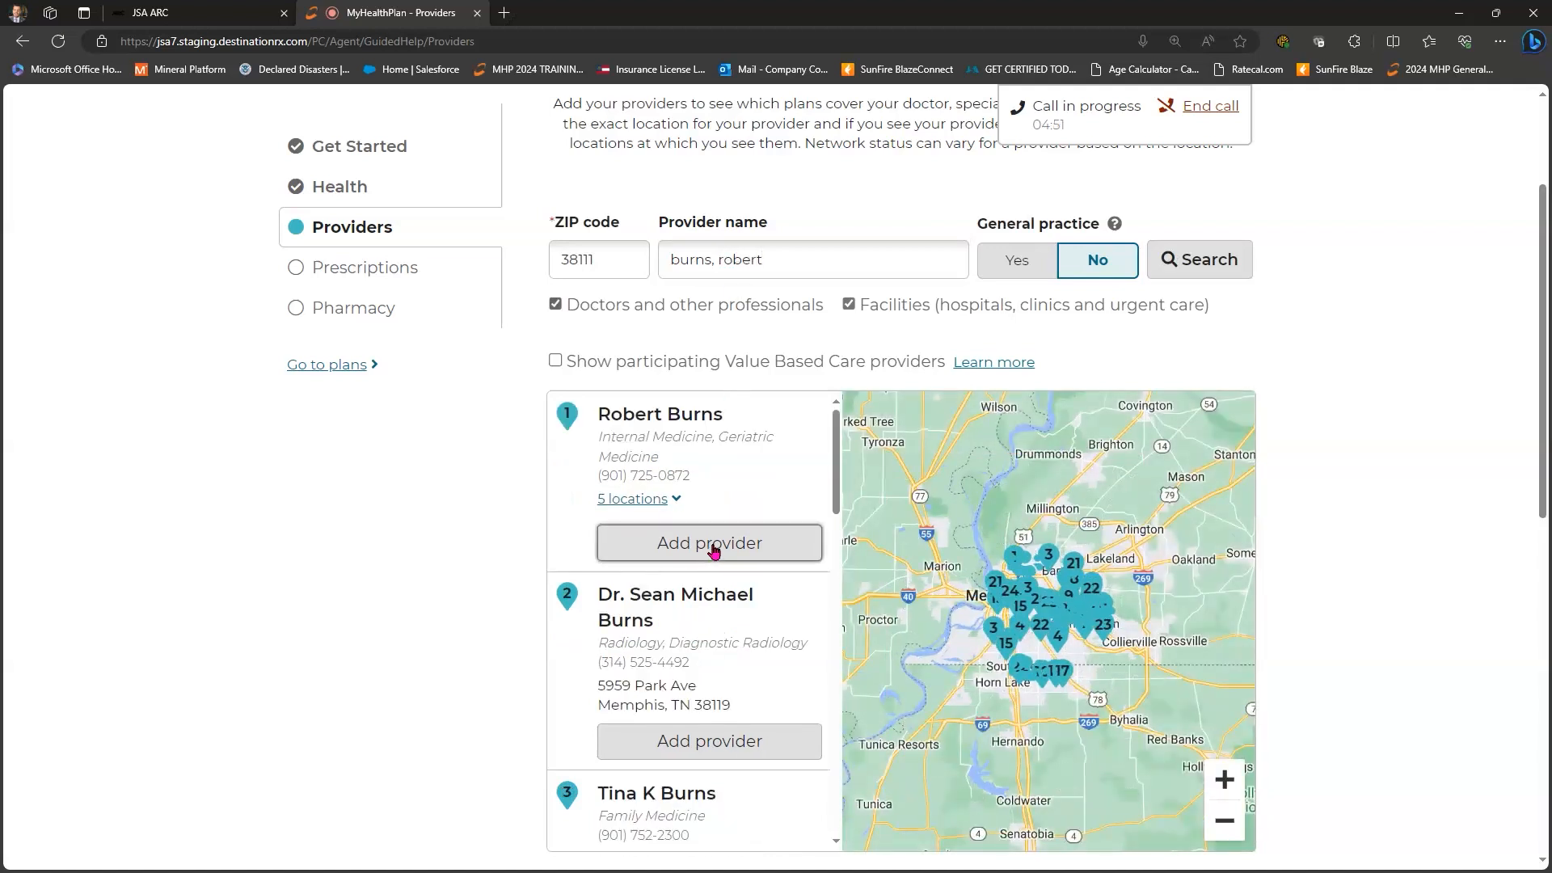
{"action": "left_click", "coordinate": [713, 548]}
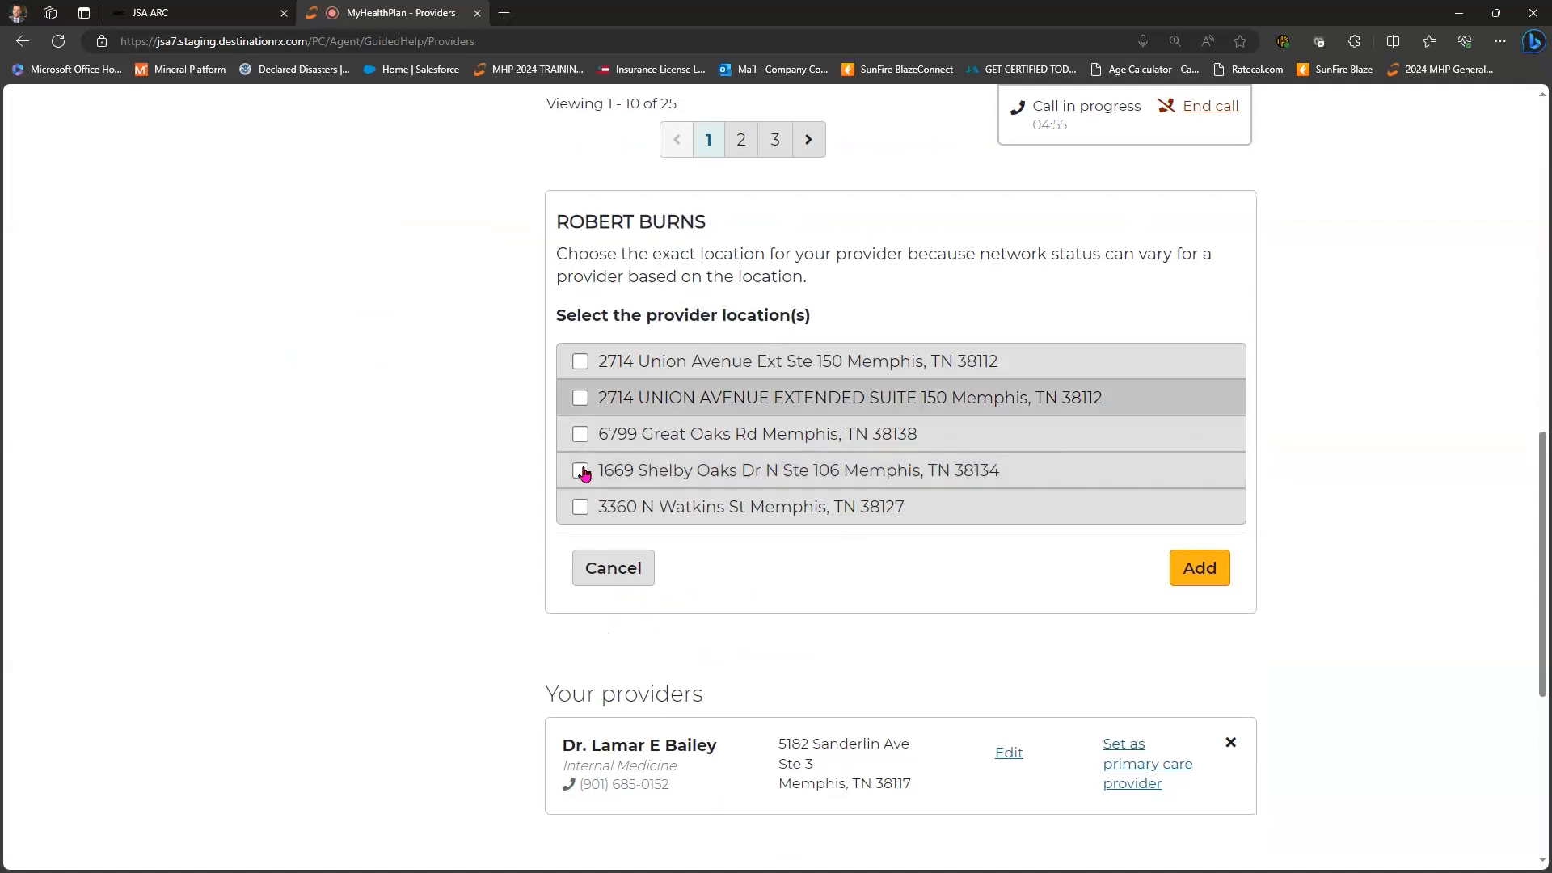
{"action": "left_click", "coordinate": [580, 470]}
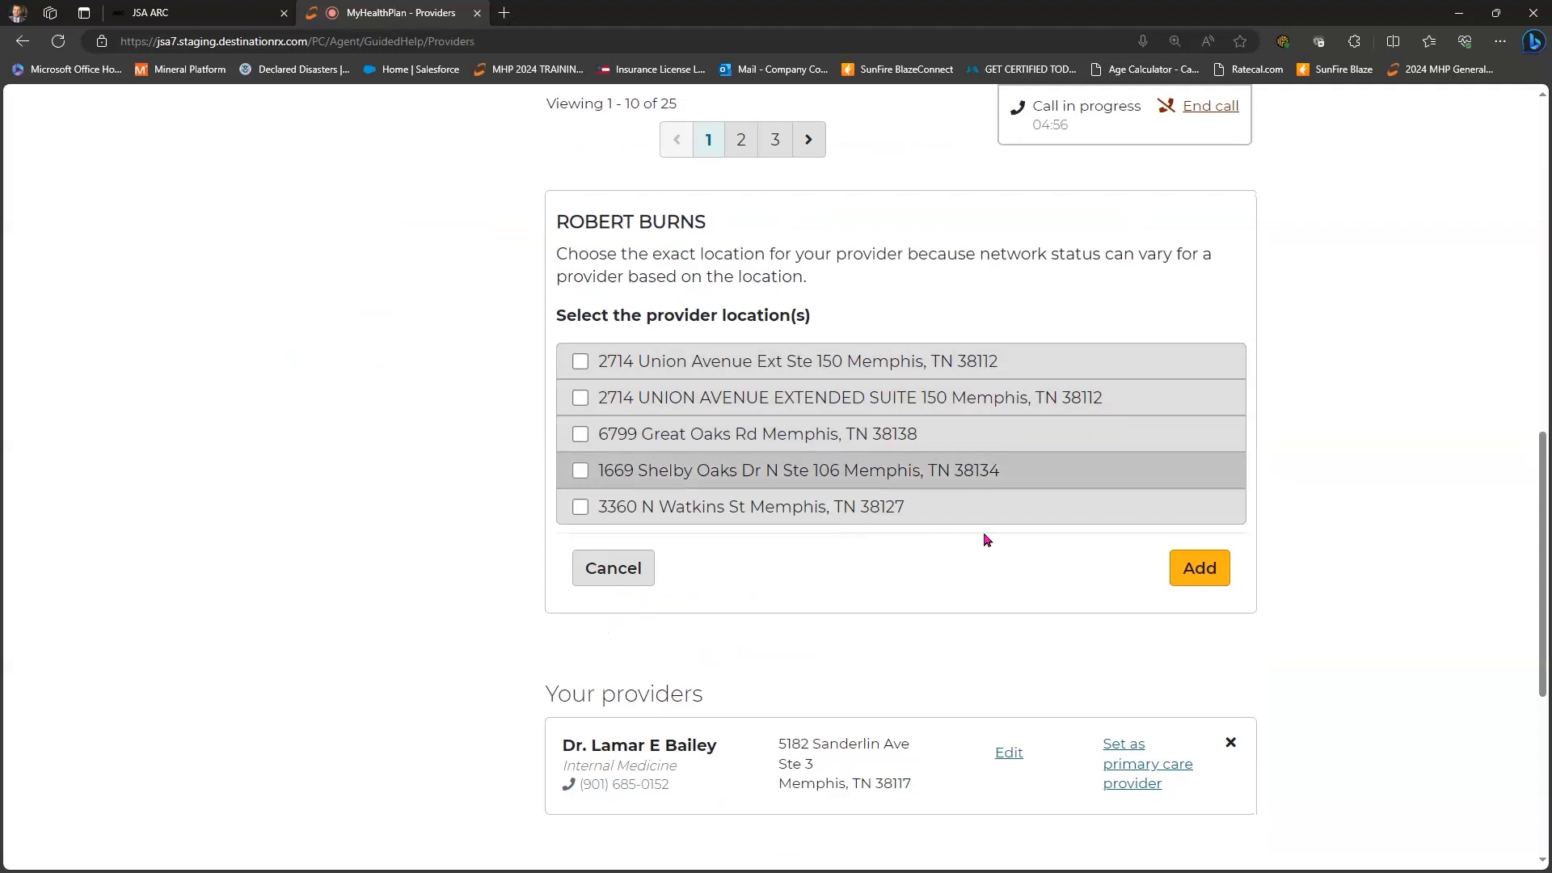
{"action": "left_click", "coordinate": [1205, 566]}
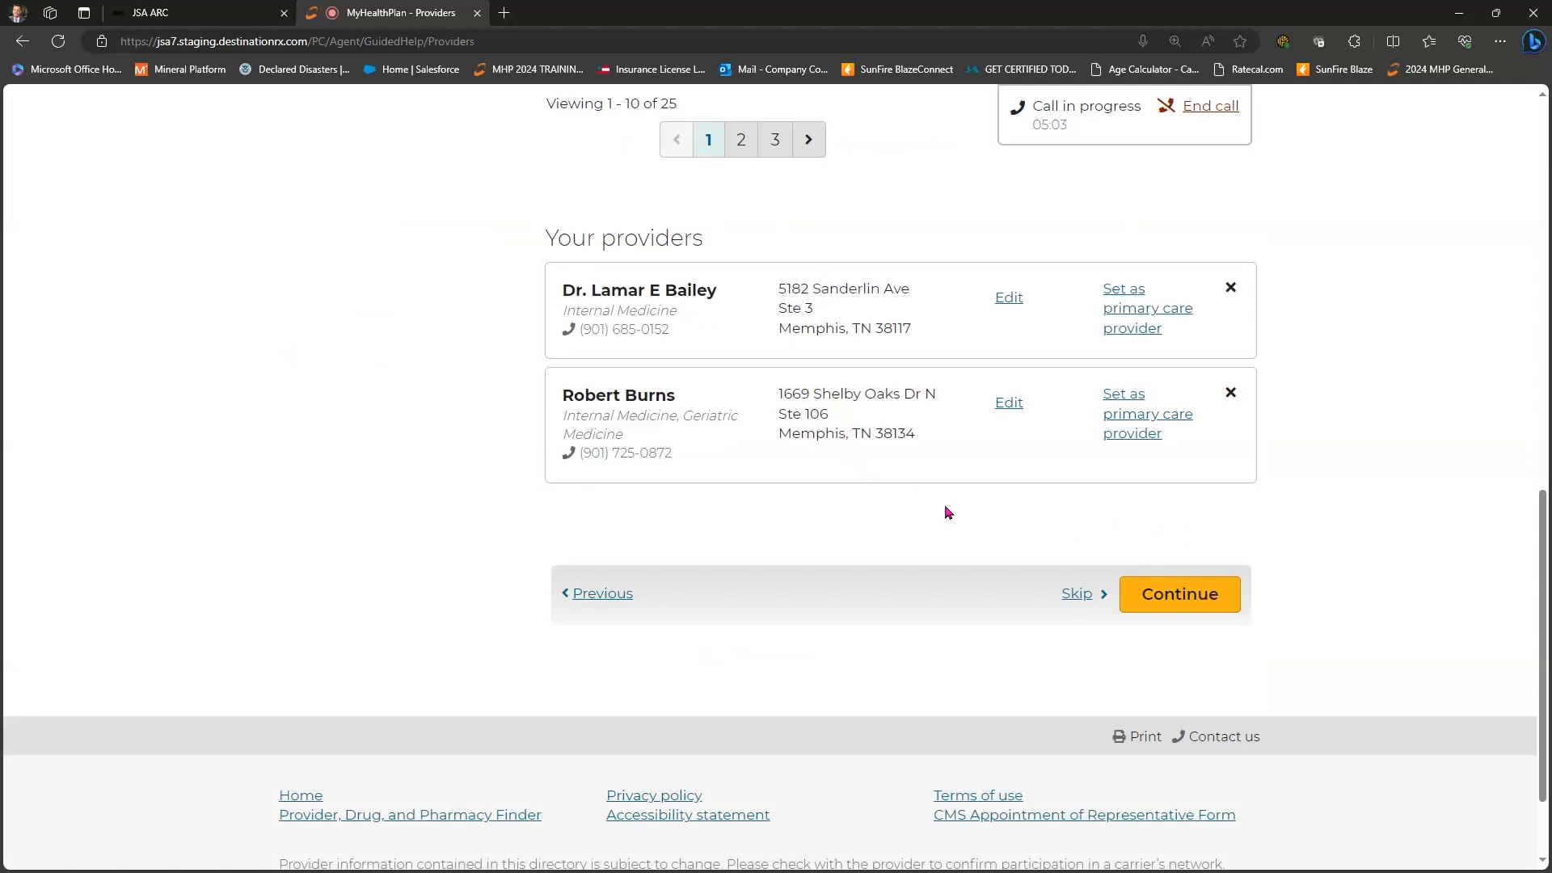
- Keep the first doctor's location unchanged and remove the second doctor from Your providers
{"action": "scroll", "coordinate": [1014, 424], "scroll_direction": "up", "scroll_amount": 1}
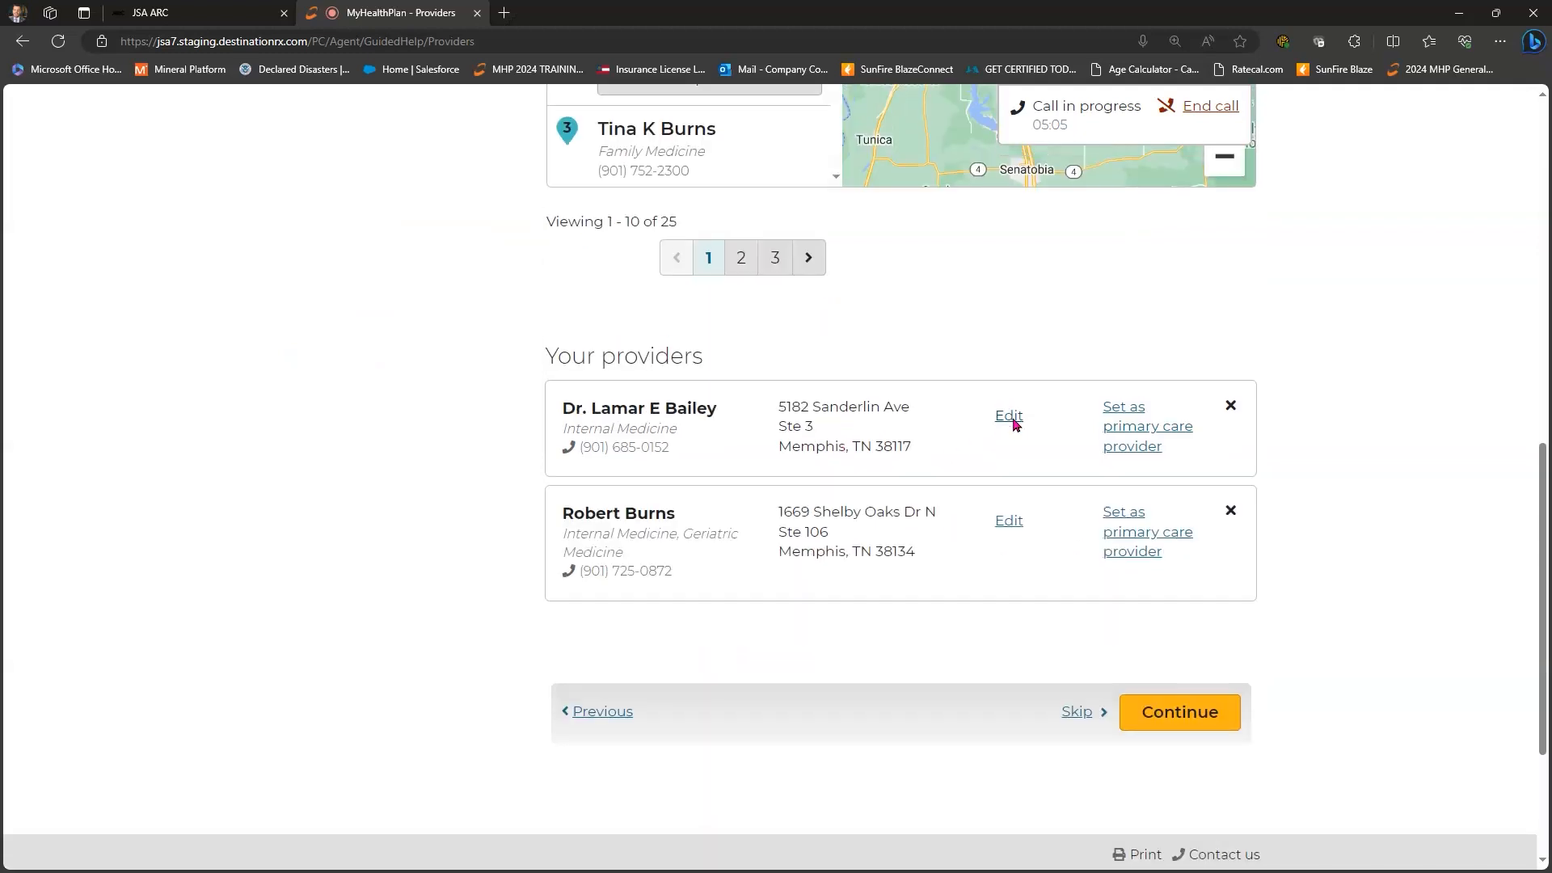
{"action": "left_click", "coordinate": [1004, 419]}
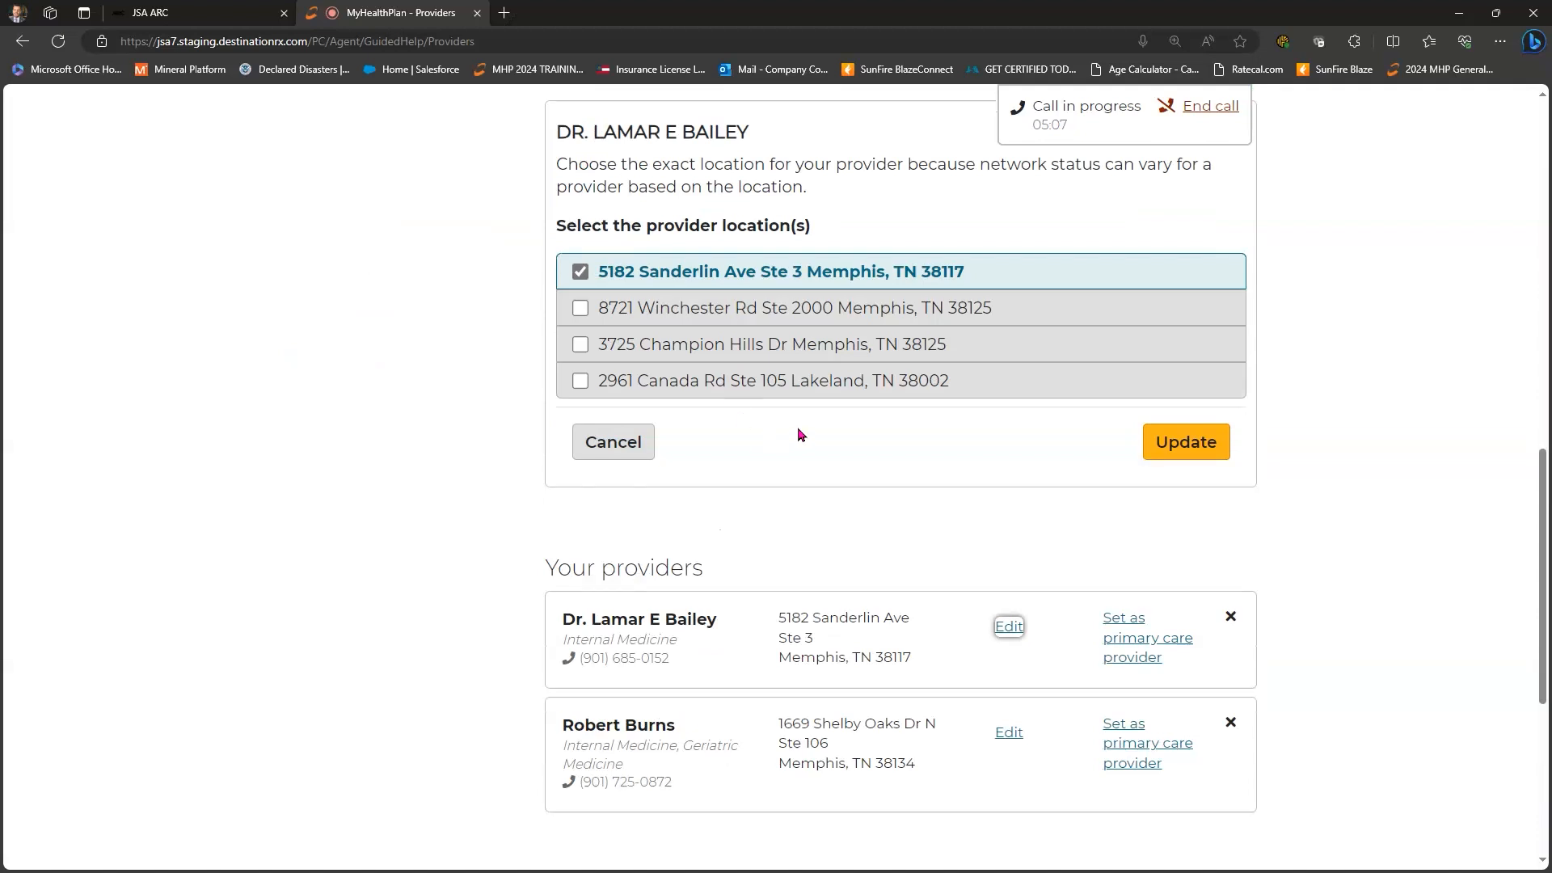
{"action": "left_click", "coordinate": [1210, 453]}
{"action": "scroll", "coordinate": [1221, 436], "scroll_direction": "up", "scroll_amount": 1}
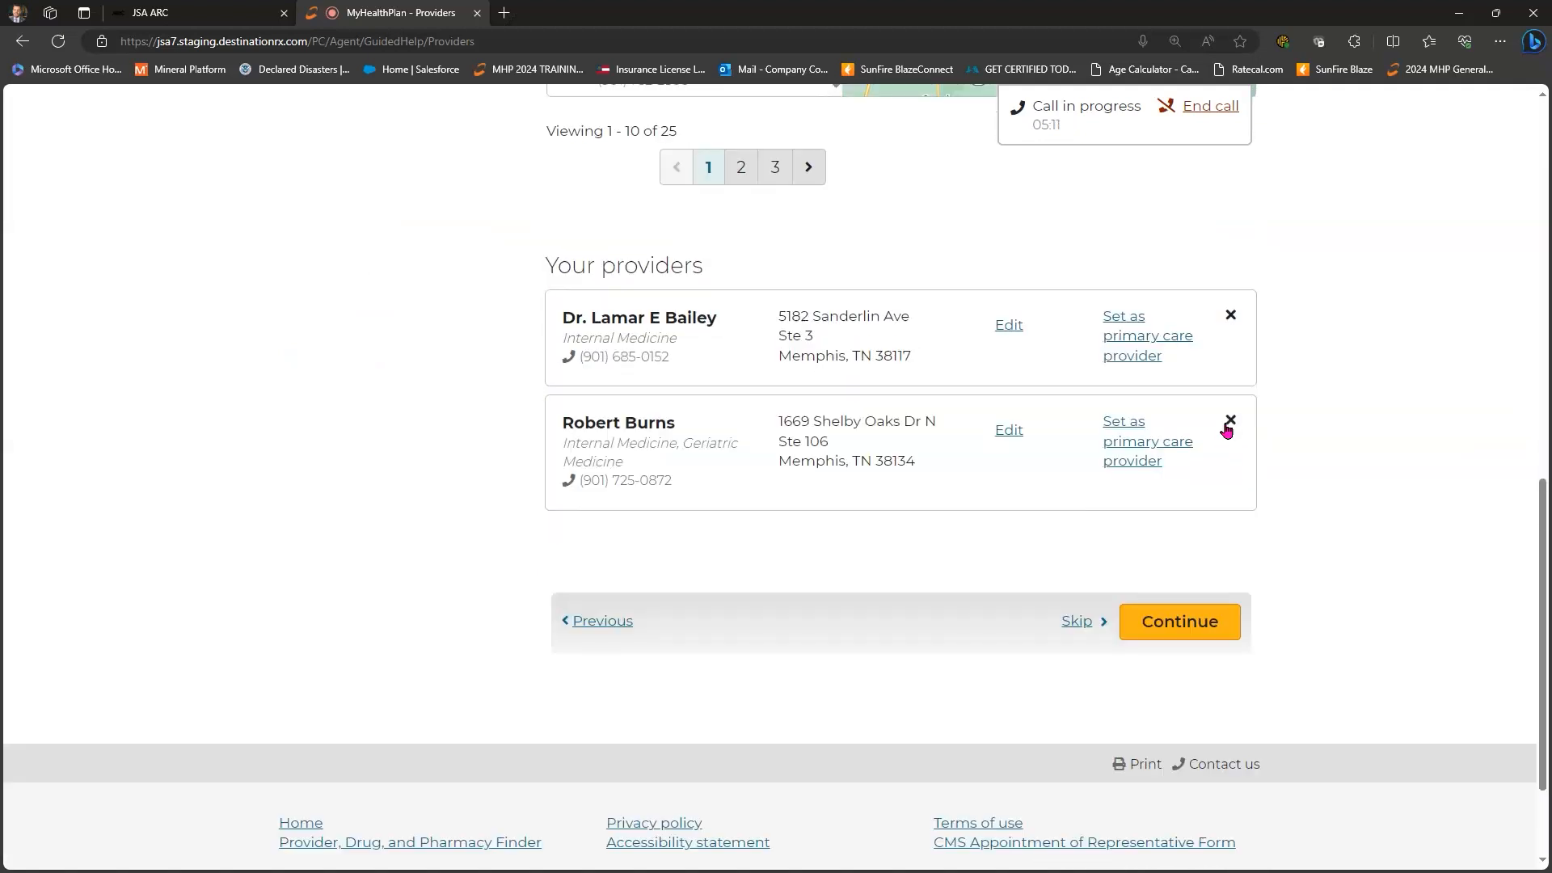
{"action": "left_click", "coordinate": [1231, 421]}
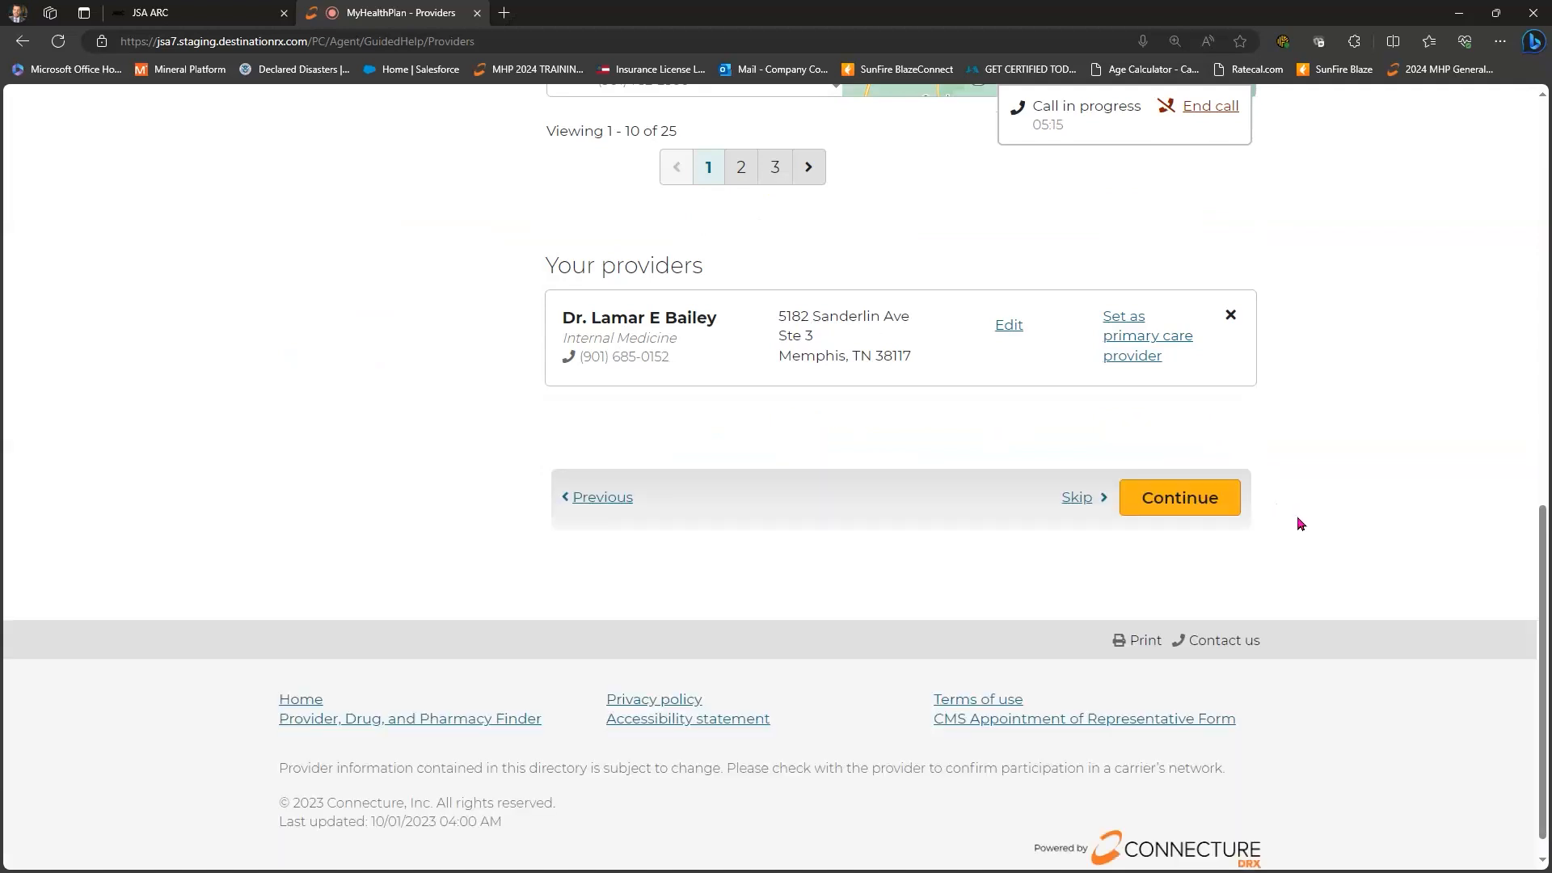
- Add the neonatal nurse practitioner on Humphreys Blvd to Your providers
{"action": "scroll", "coordinate": [1312, 538], "scroll_direction": "up", "scroll_amount": 3}
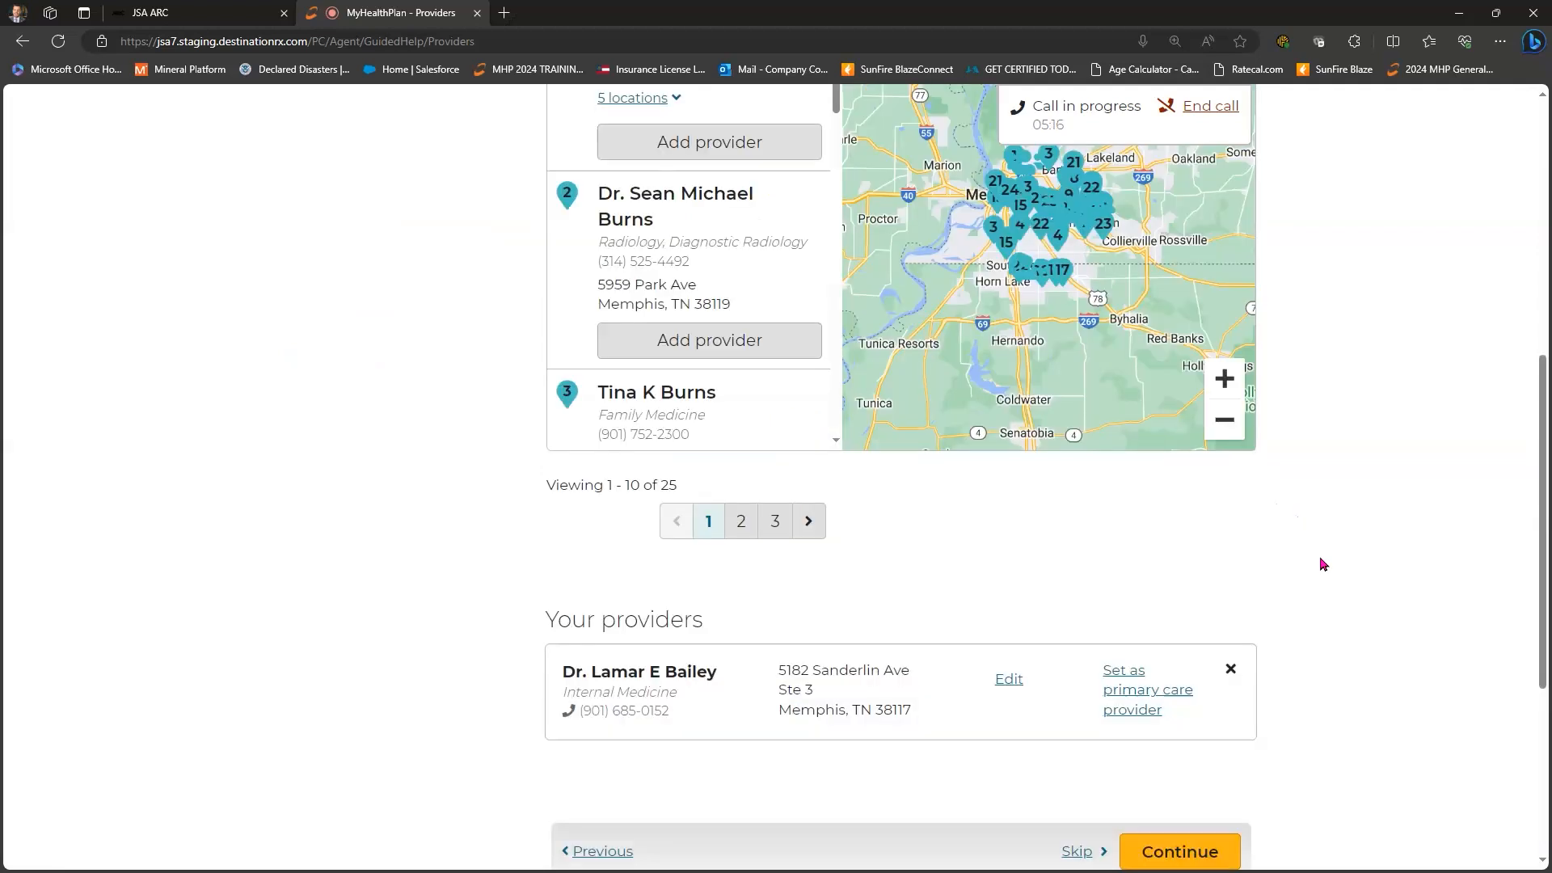
{"action": "scroll", "coordinate": [722, 417], "scroll_direction": "up", "scroll_amount": 3}
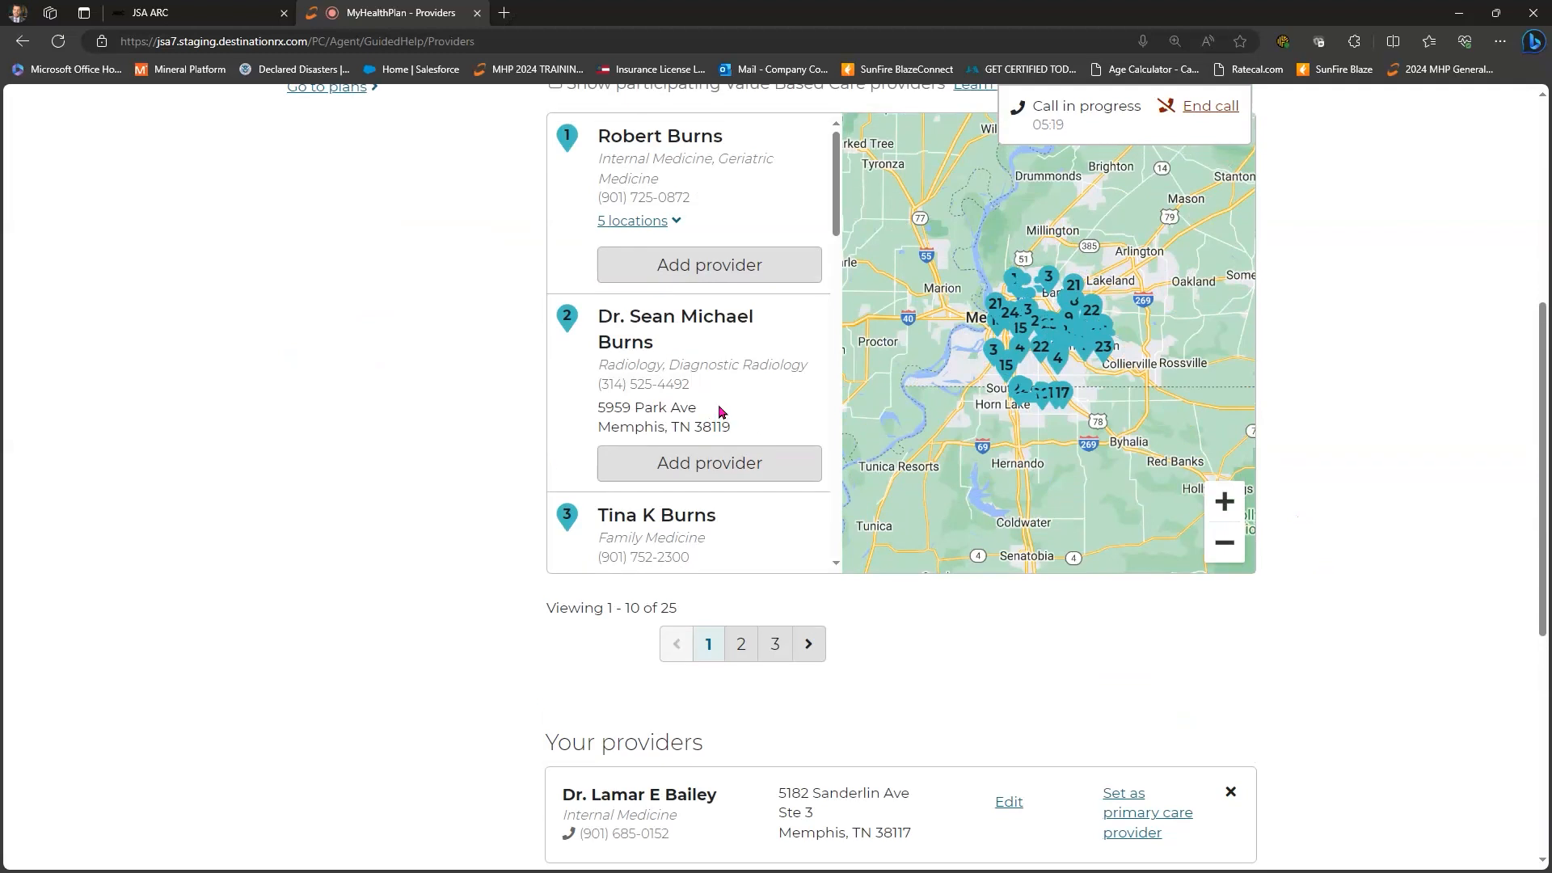
{"action": "scroll", "coordinate": [722, 420], "scroll_direction": "down", "scroll_amount": 10}
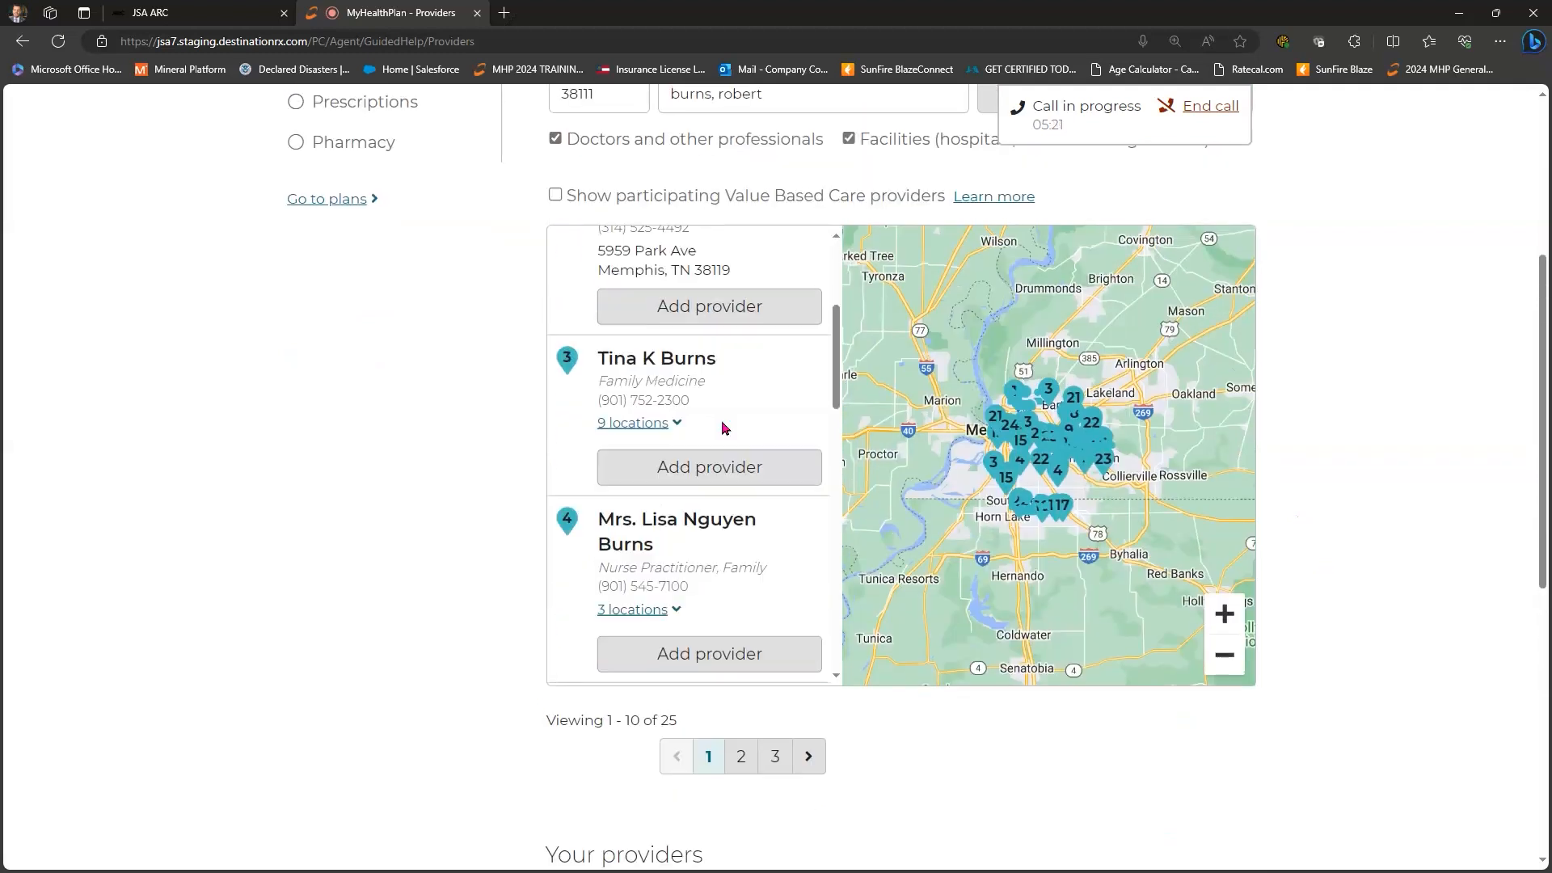
{"action": "scroll", "coordinate": [725, 429], "scroll_direction": "down", "scroll_amount": 6}
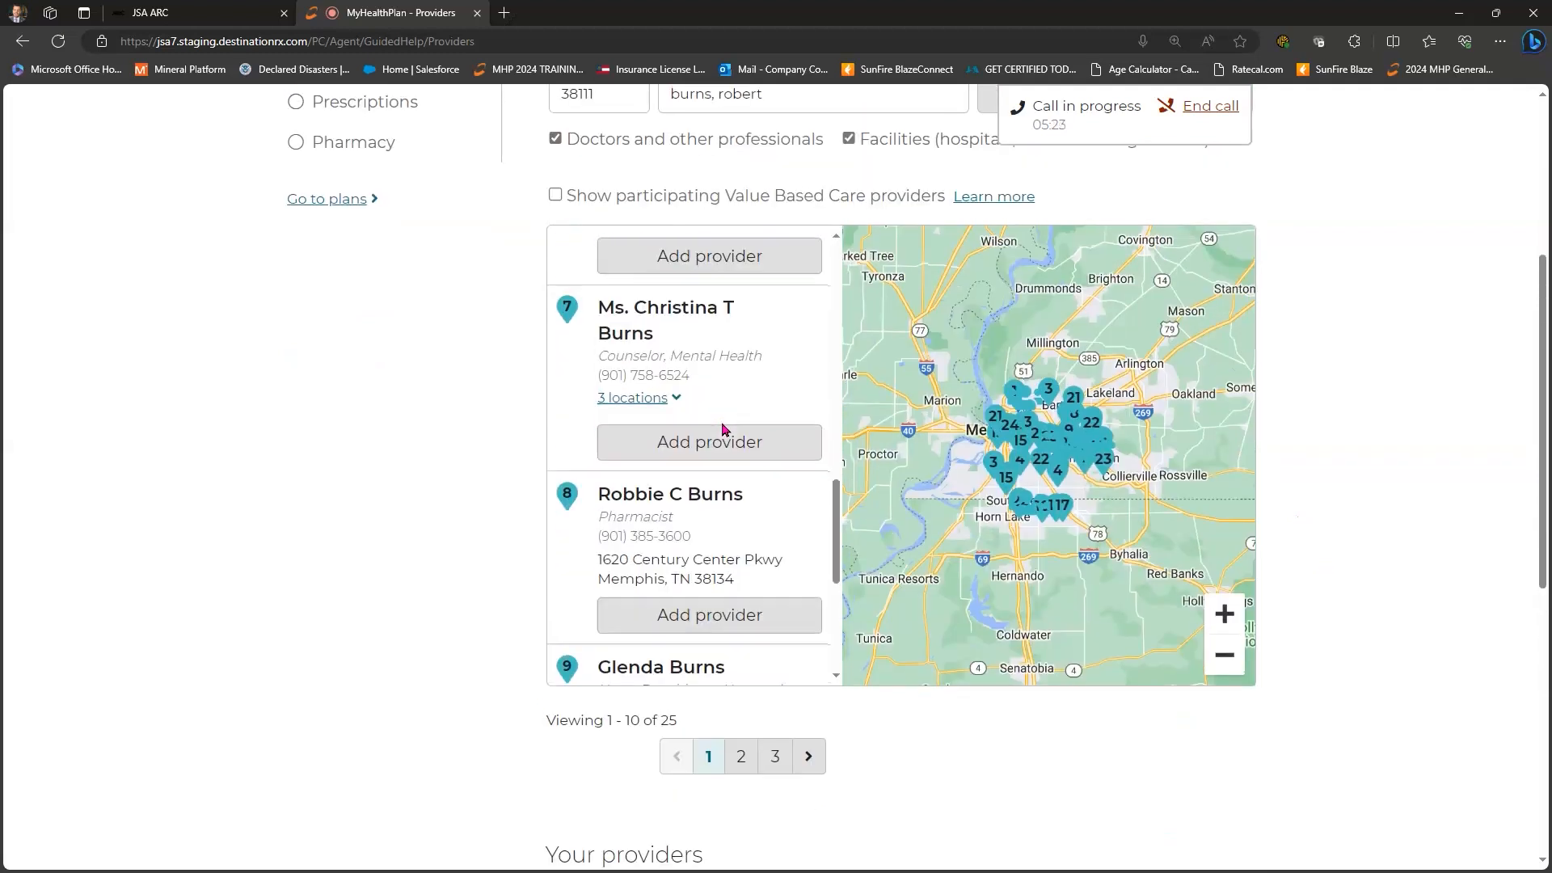
{"action": "left_click", "coordinate": [712, 445]}
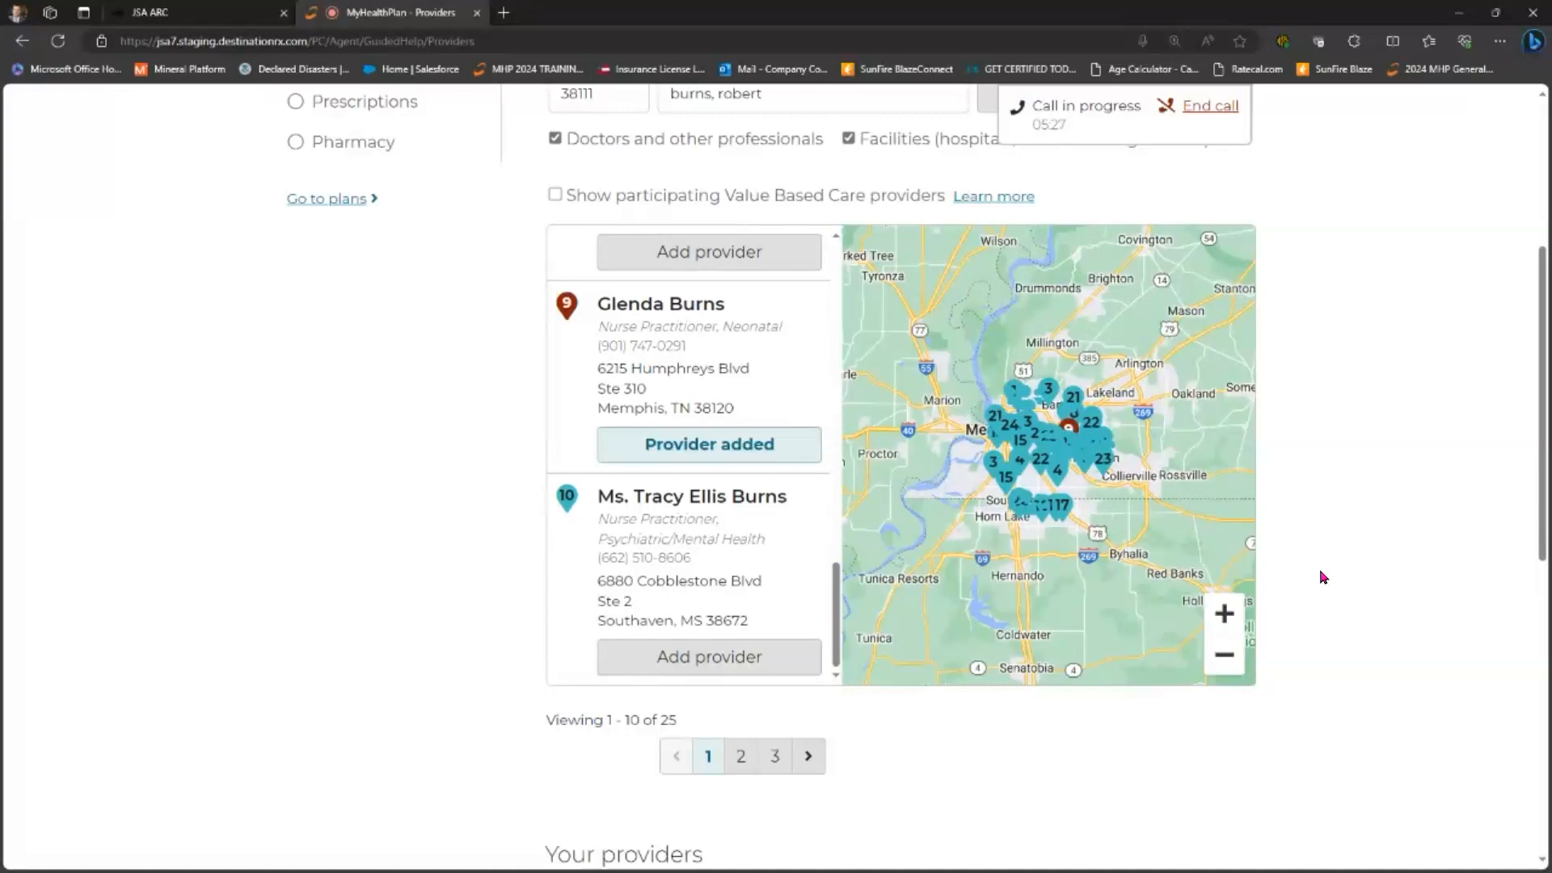
{"action": "scroll", "coordinate": [783, 502], "scroll_direction": "down", "scroll_amount": 2}
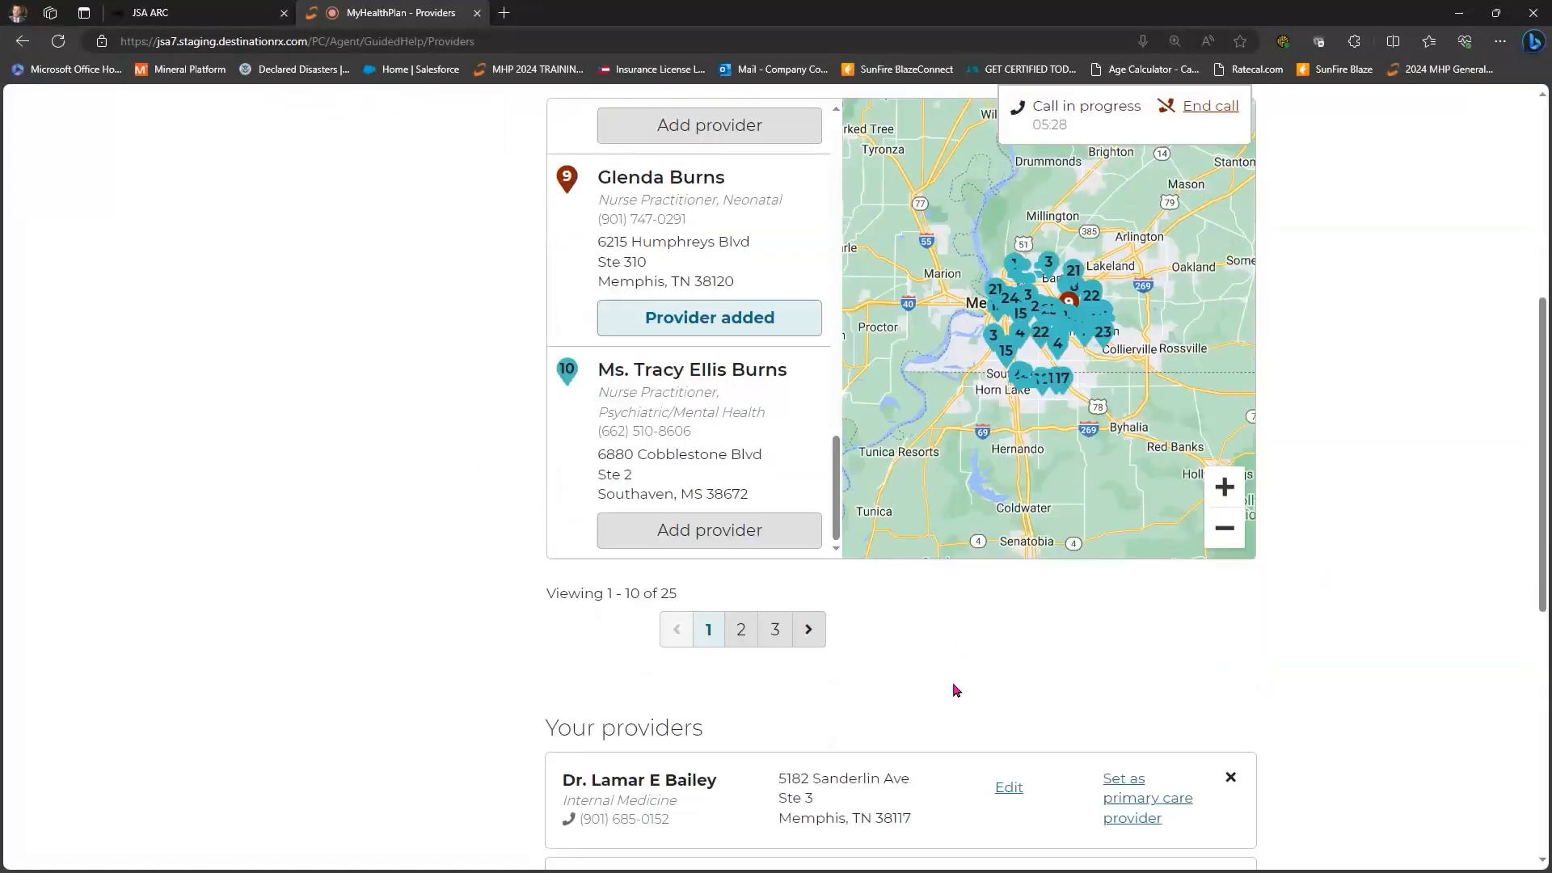
{"action": "scroll", "coordinate": [1205, 620], "scroll_direction": "down", "scroll_amount": 5}
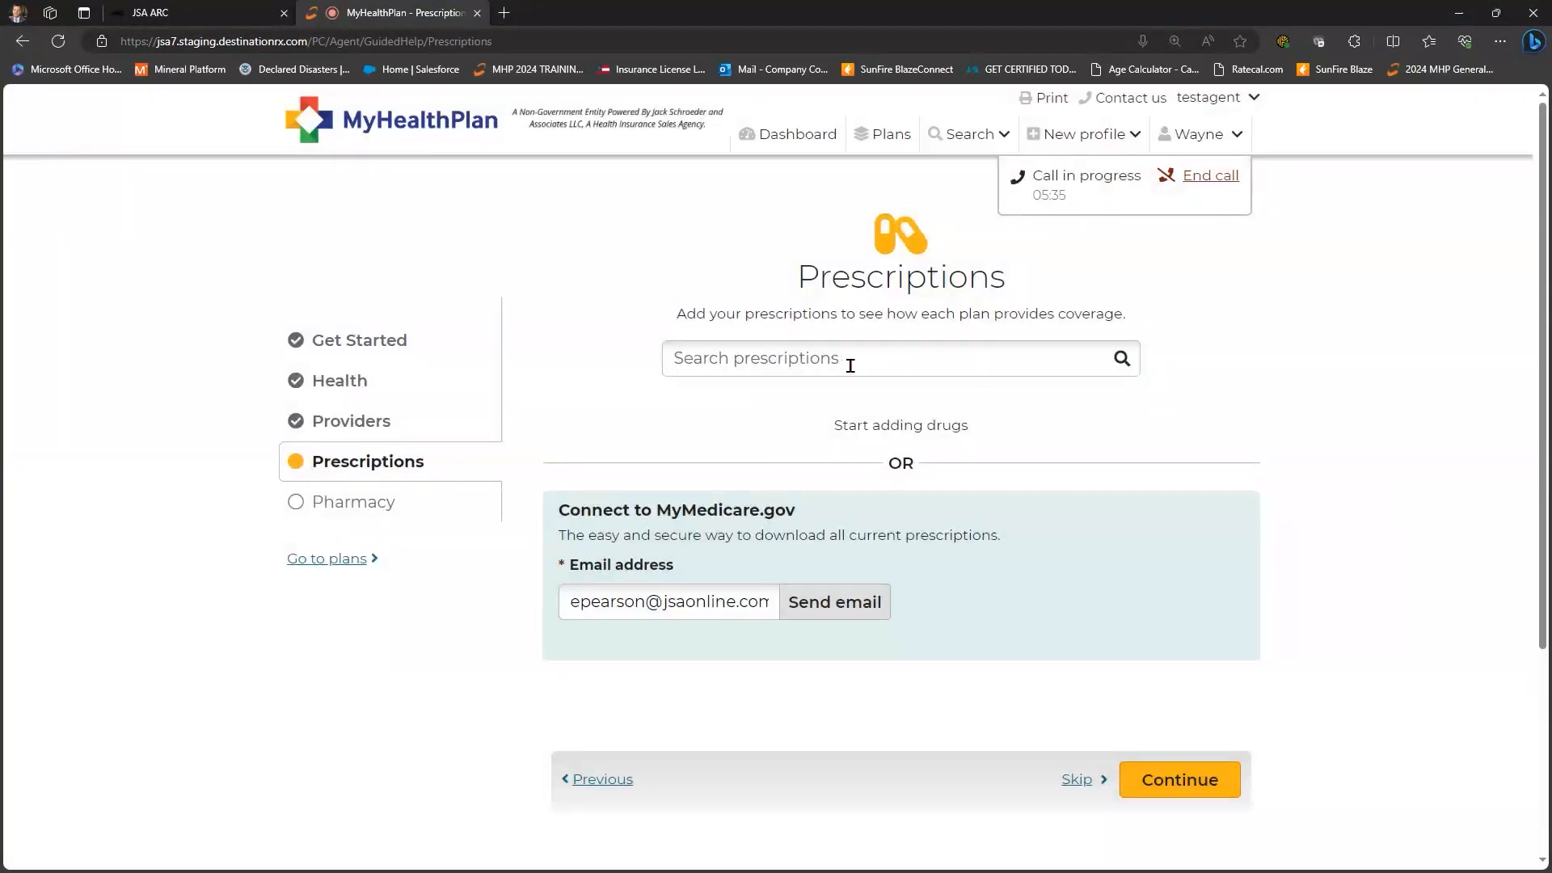
- Look up Nexium in the prescription drug search
{"action": "left_click", "coordinate": [850, 367]}
{"action": "type", "text": "Nexi"}
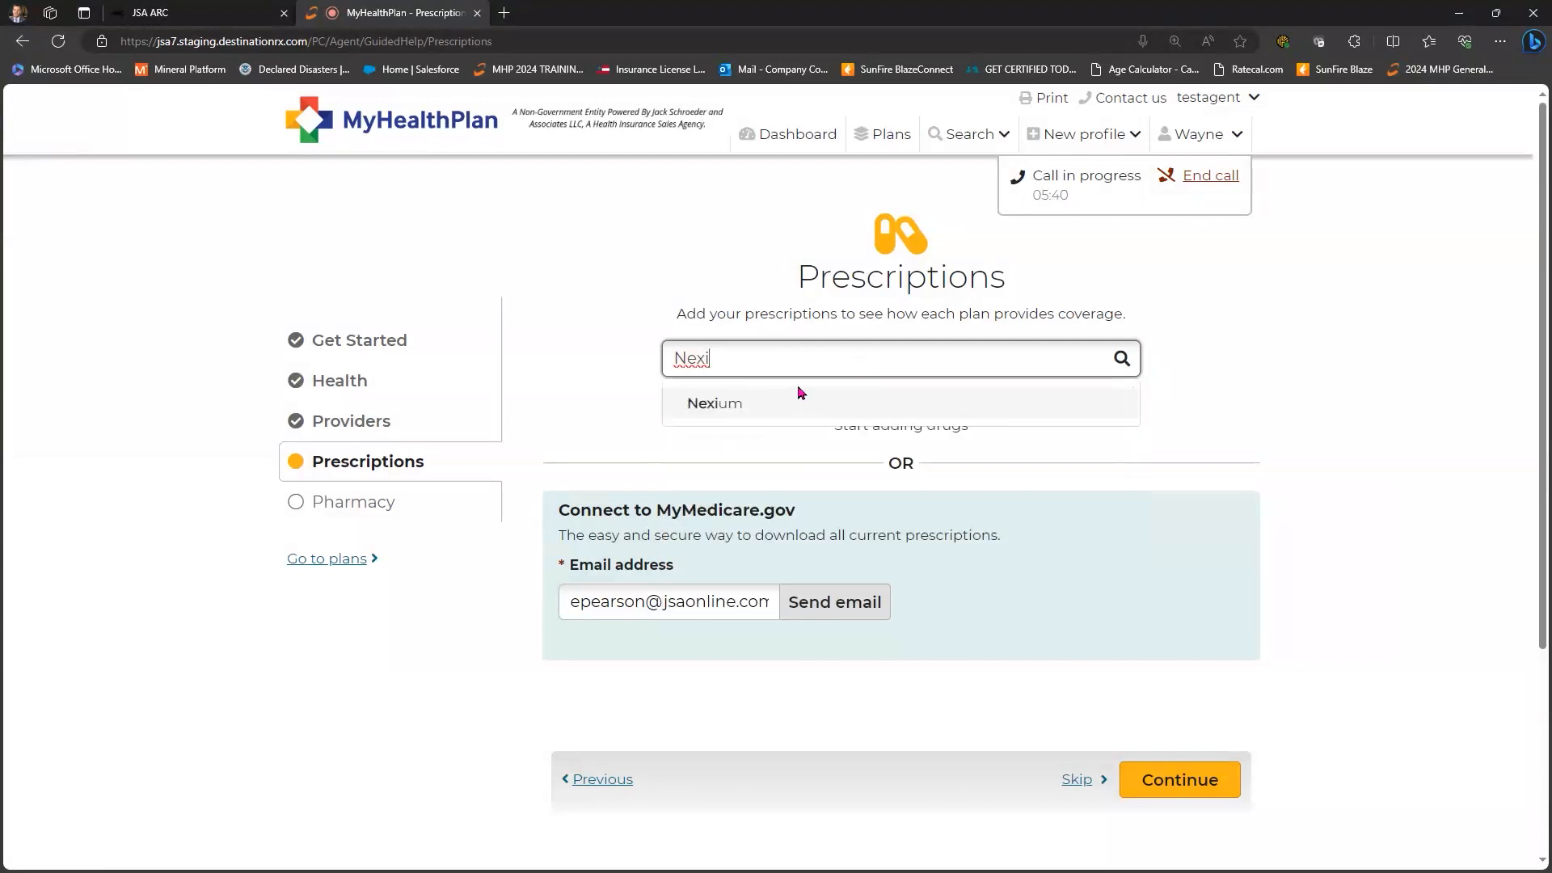
{"action": "left_click", "coordinate": [800, 396]}
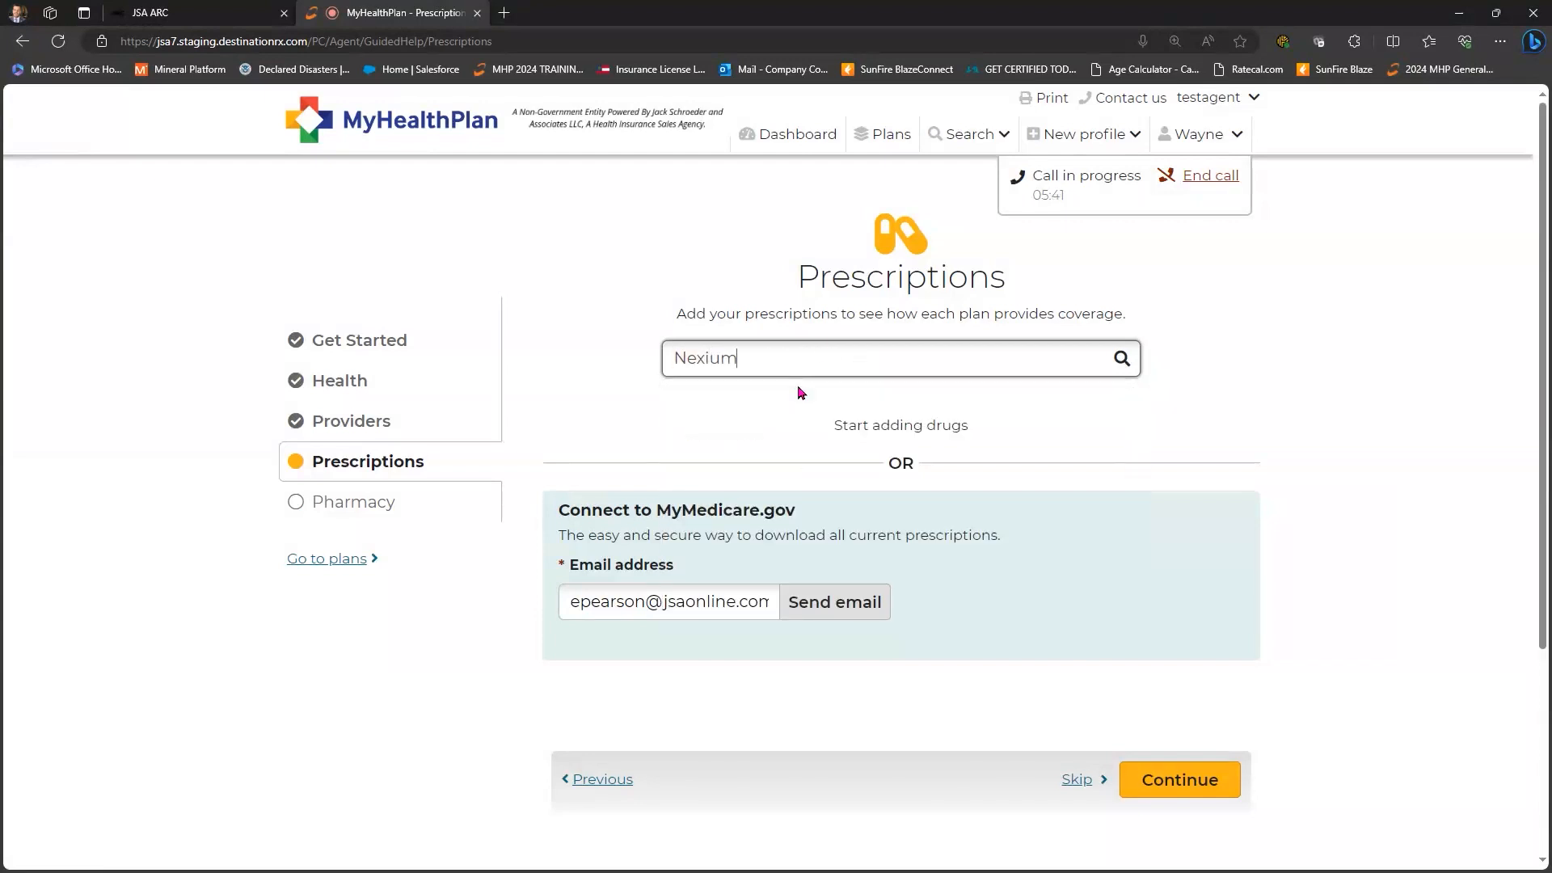
{"action": "scroll", "coordinate": [752, 430], "scroll_direction": "down", "scroll_amount": 2}
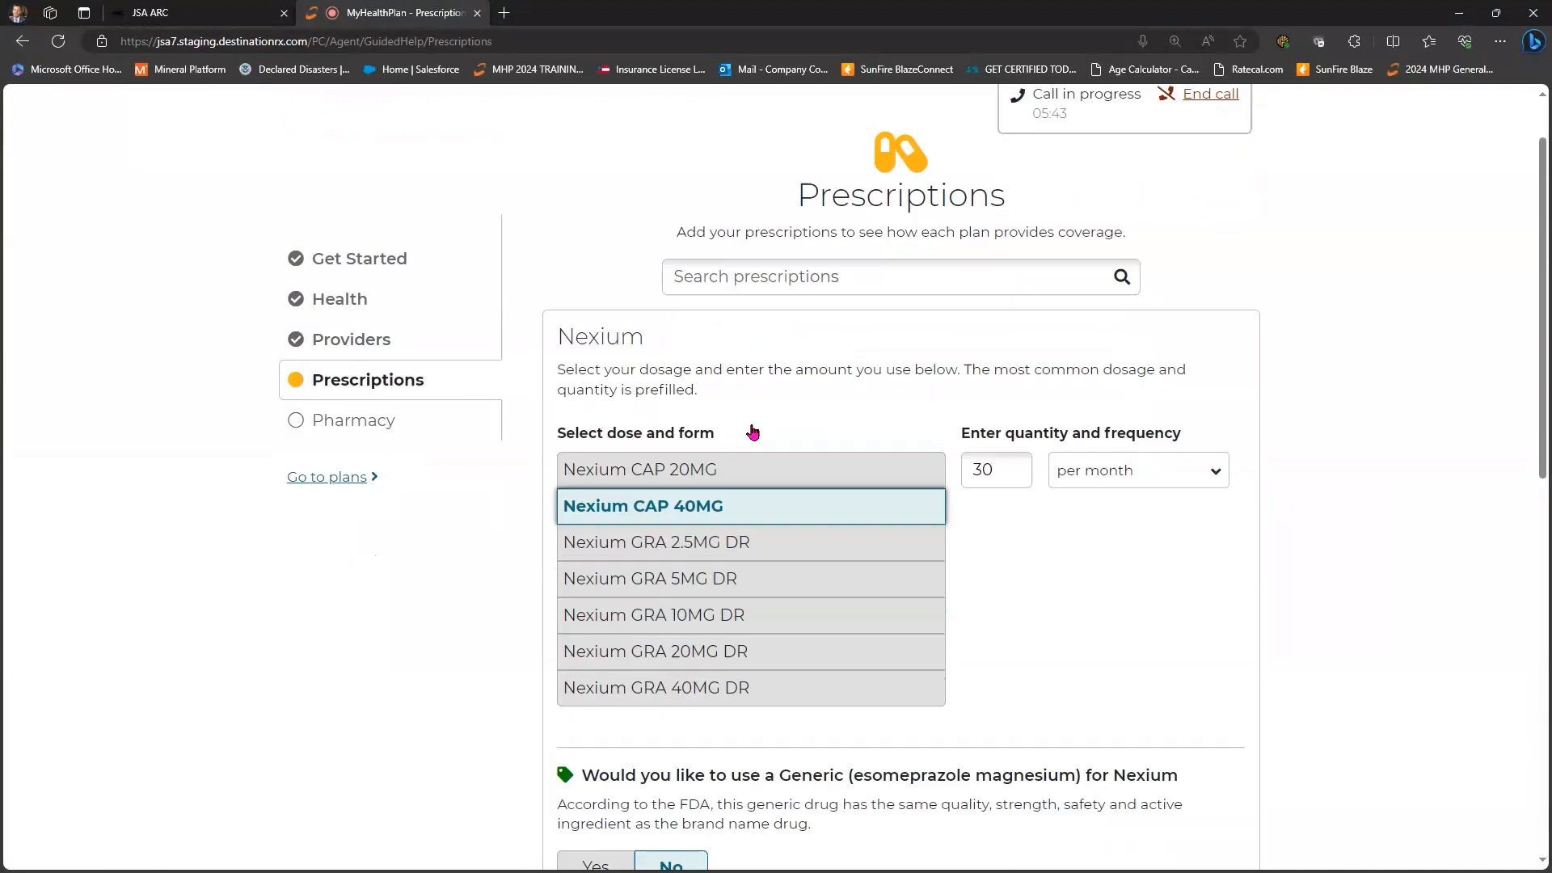
{"action": "scroll", "coordinate": [710, 371], "scroll_direction": "down", "scroll_amount": 2}
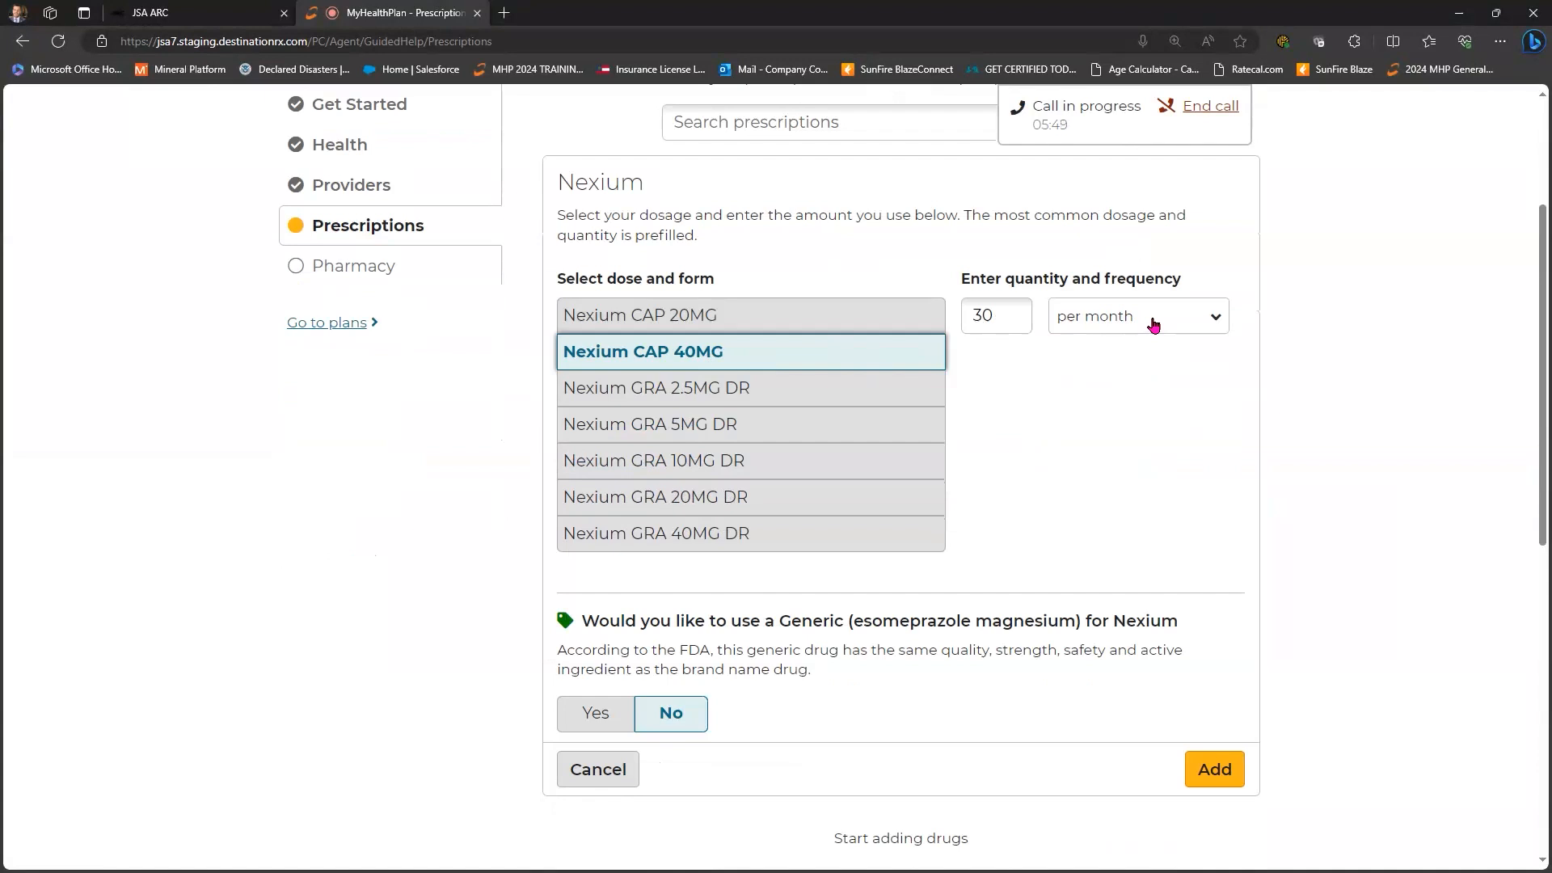
- Set the Nexium quantity to 90 capsules per three months
{"action": "left_click", "coordinate": [1204, 322]}
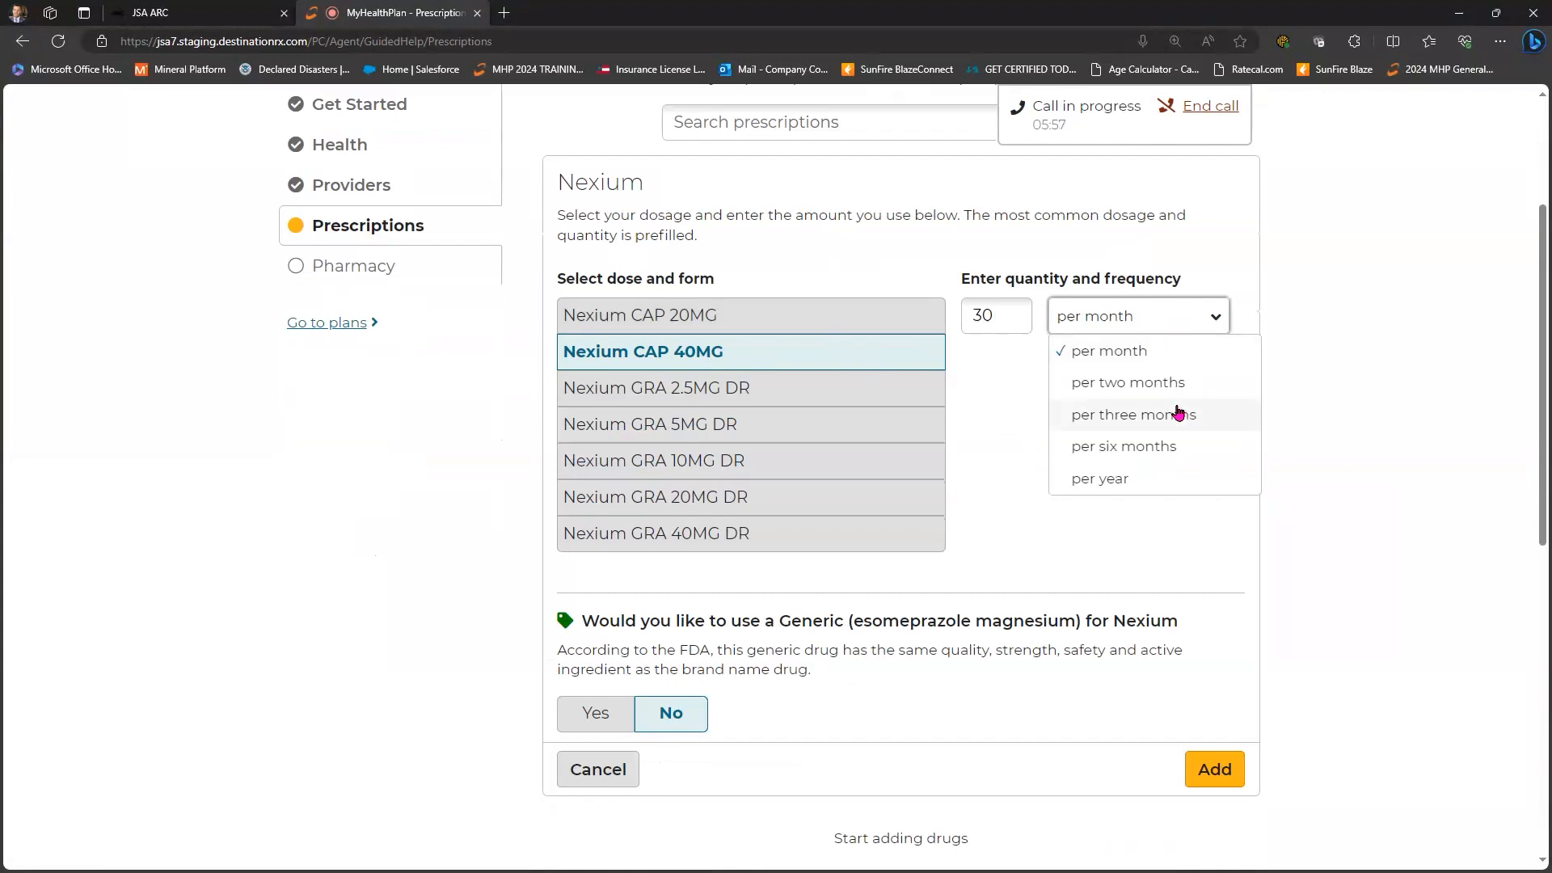
{"action": "key", "text": "Up"}
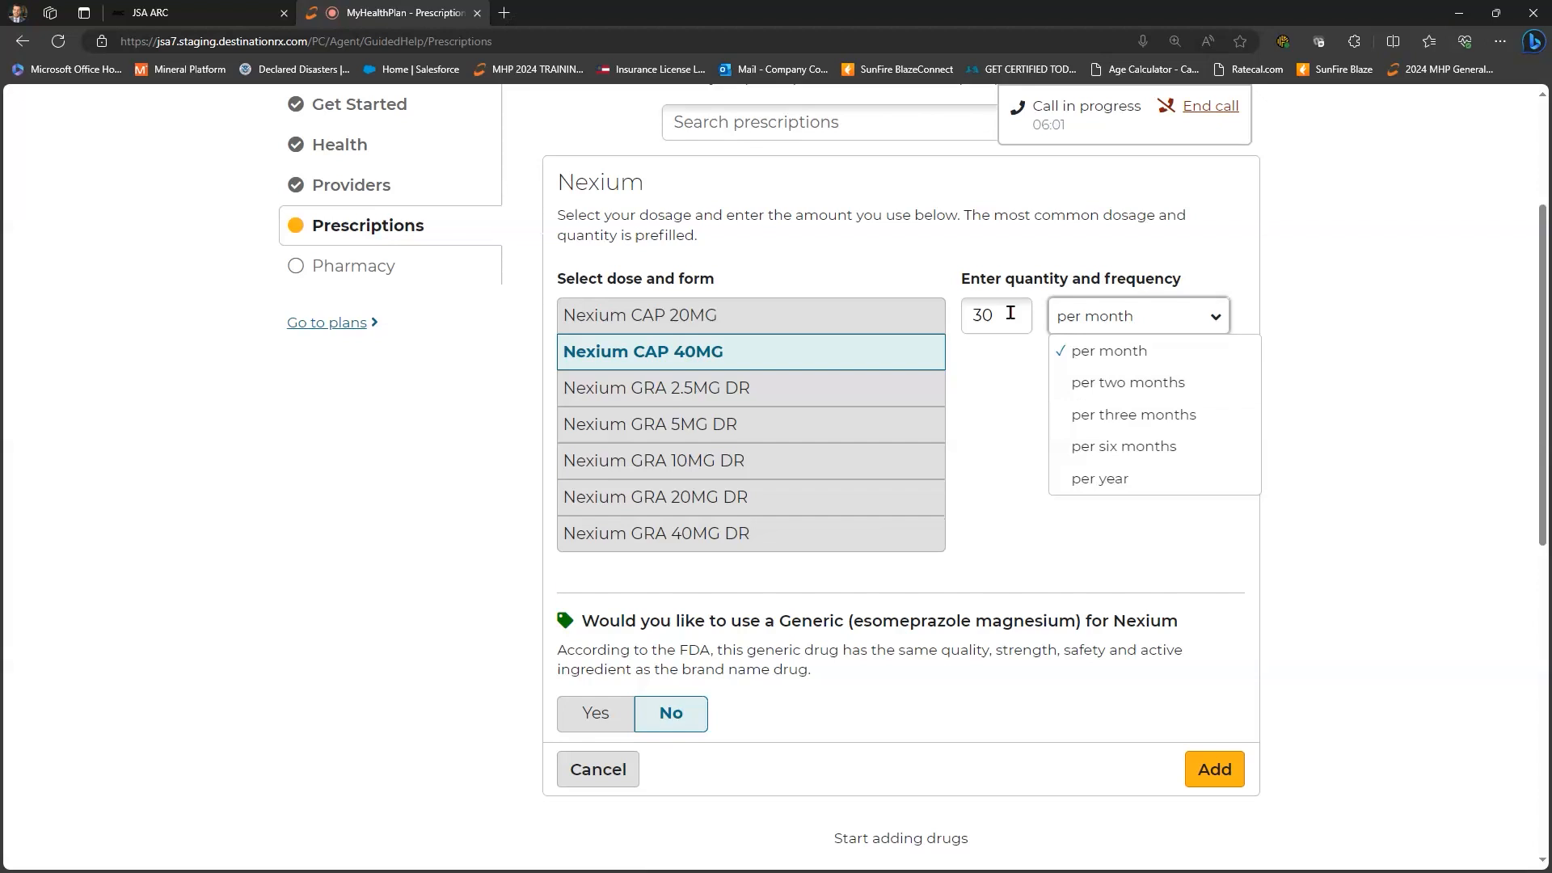
{"action": "key", "text": "Down"}
{"action": "key", "text": "Down"}
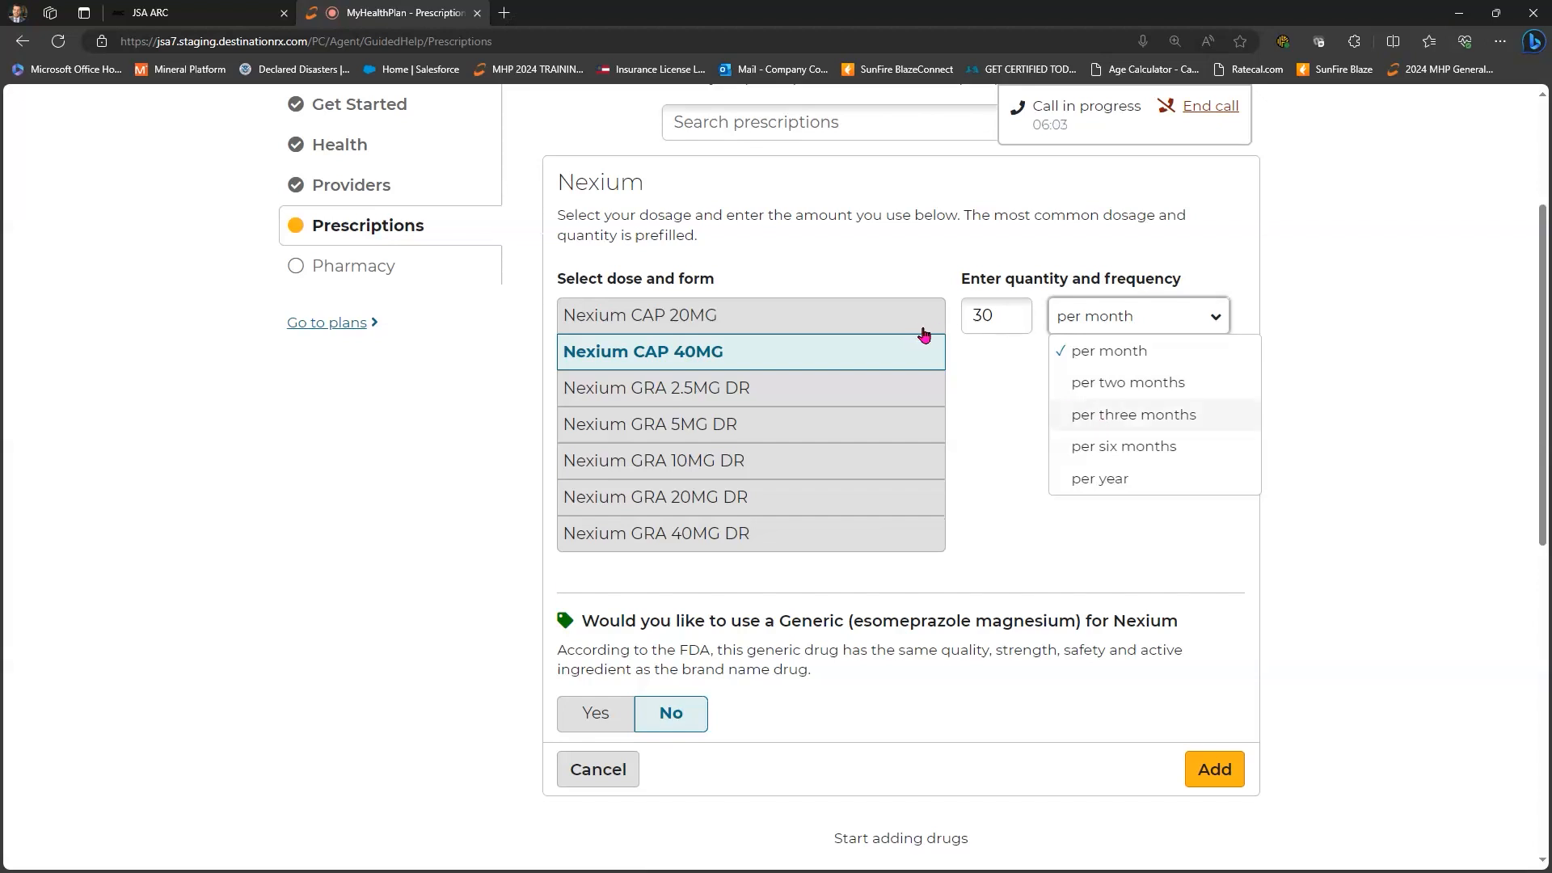
{"action": "key", "text": "shift+Tab"}
{"action": "type", "text": "9"}
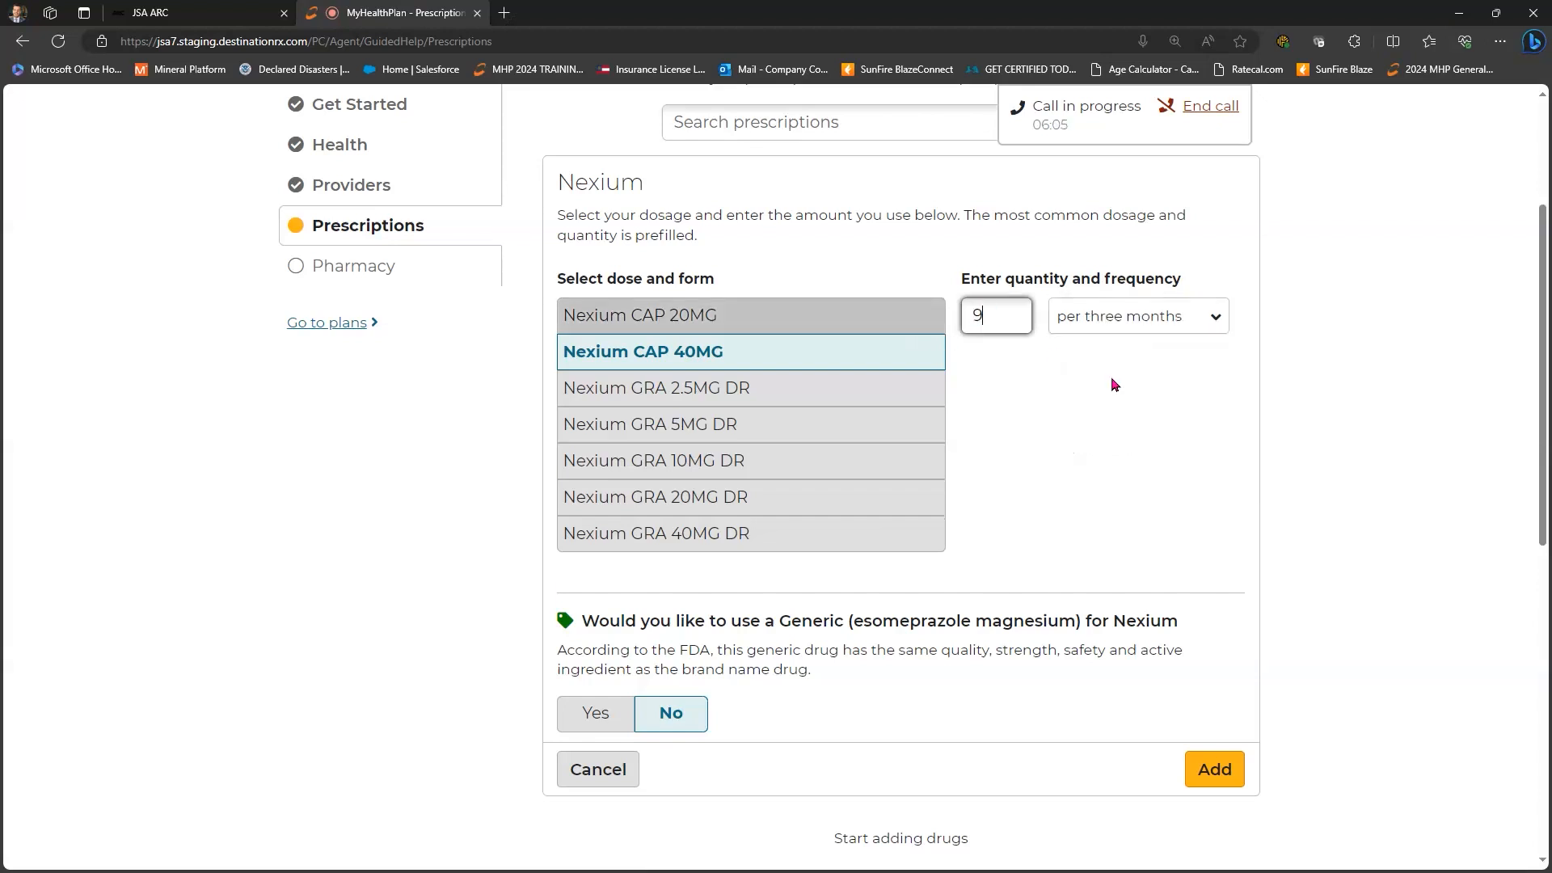
{"action": "type", "text": "0"}
{"action": "key", "text": "Tab"}
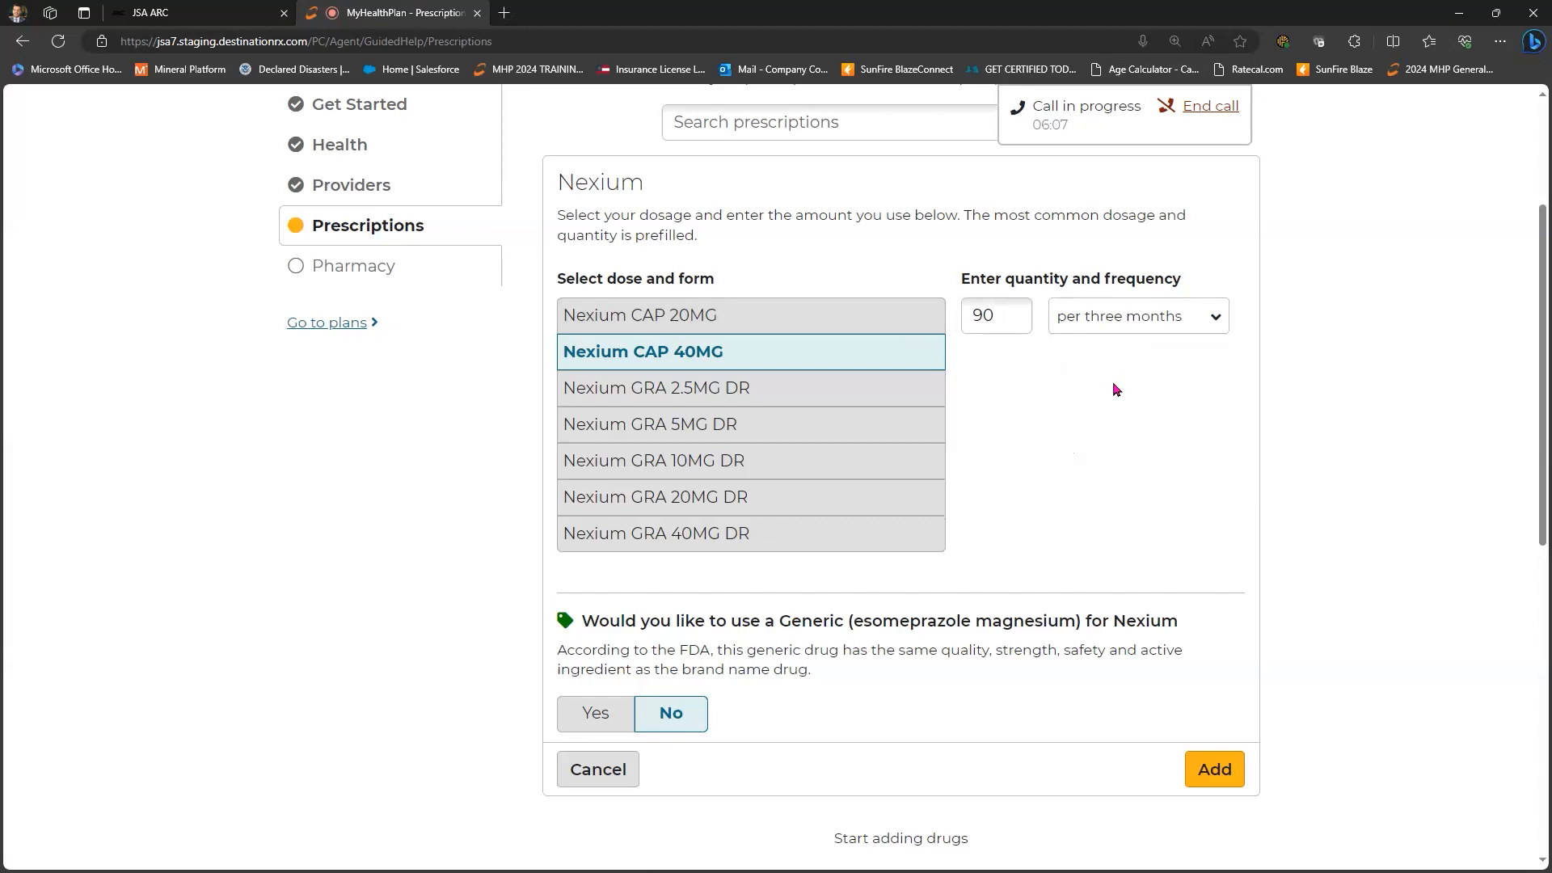
- Choose generic esomeprazole magnesium and add the prescription to the list
{"action": "scroll", "coordinate": [613, 480], "scroll_direction": "down", "scroll_amount": 3}
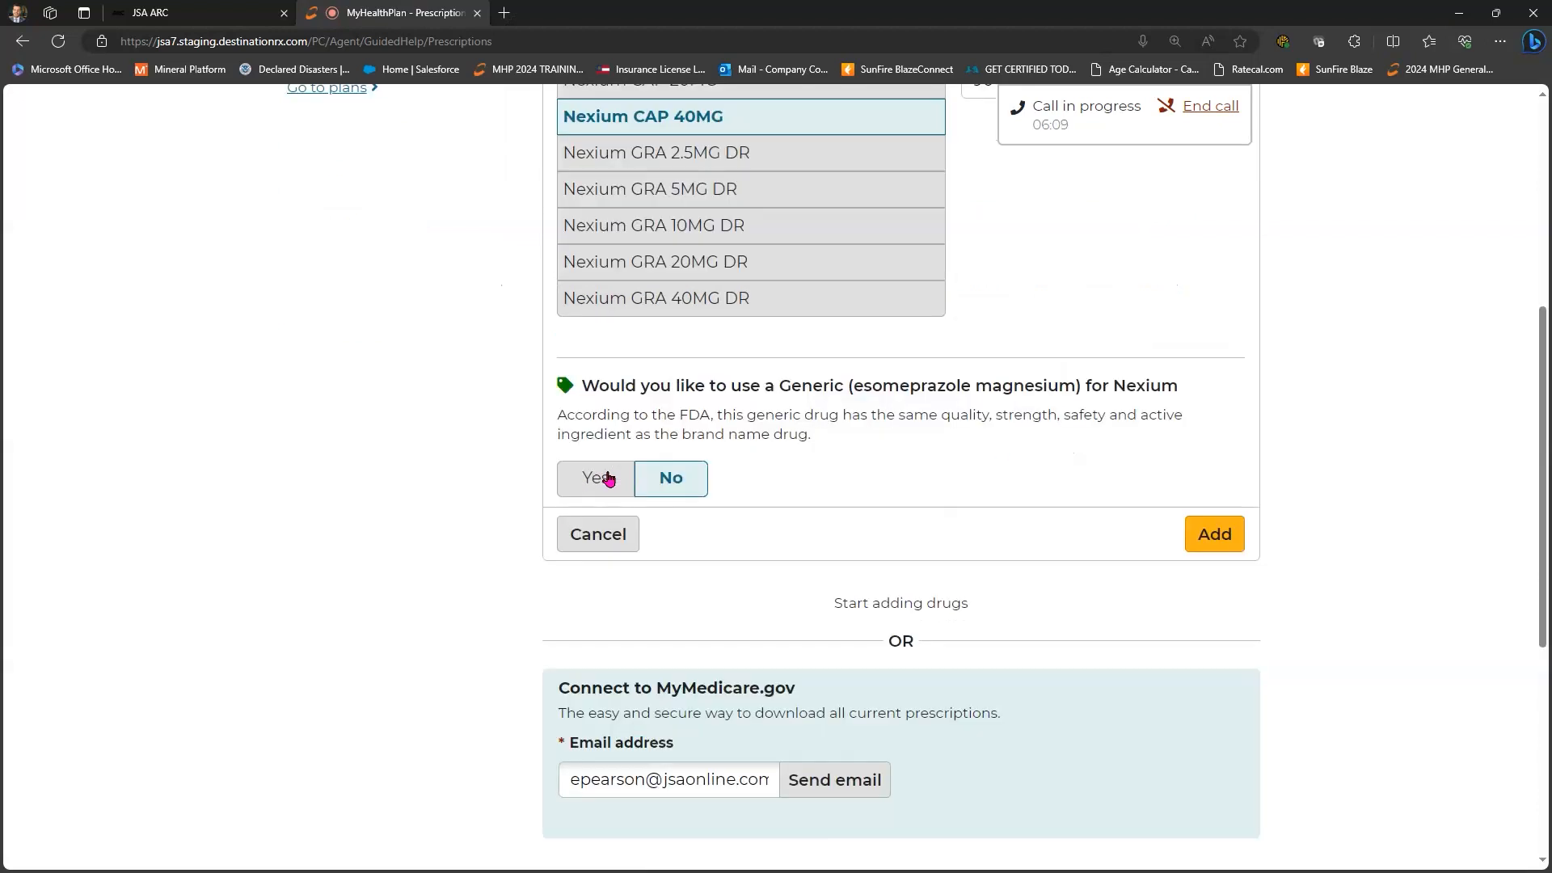
{"action": "left_click", "coordinate": [704, 475]}
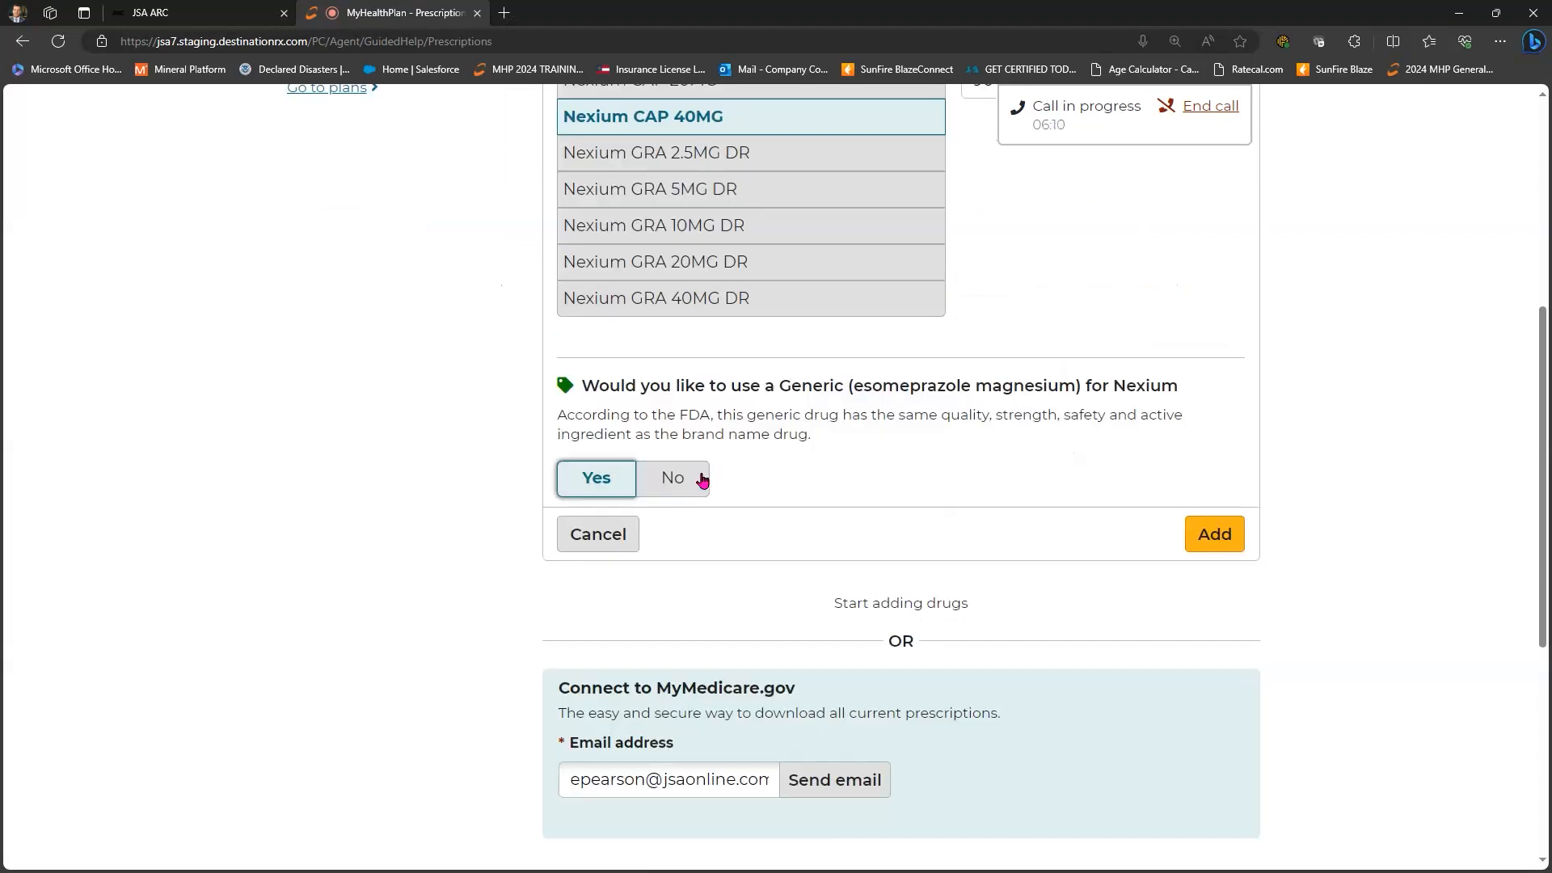
{"action": "left_click", "coordinate": [1225, 538]}
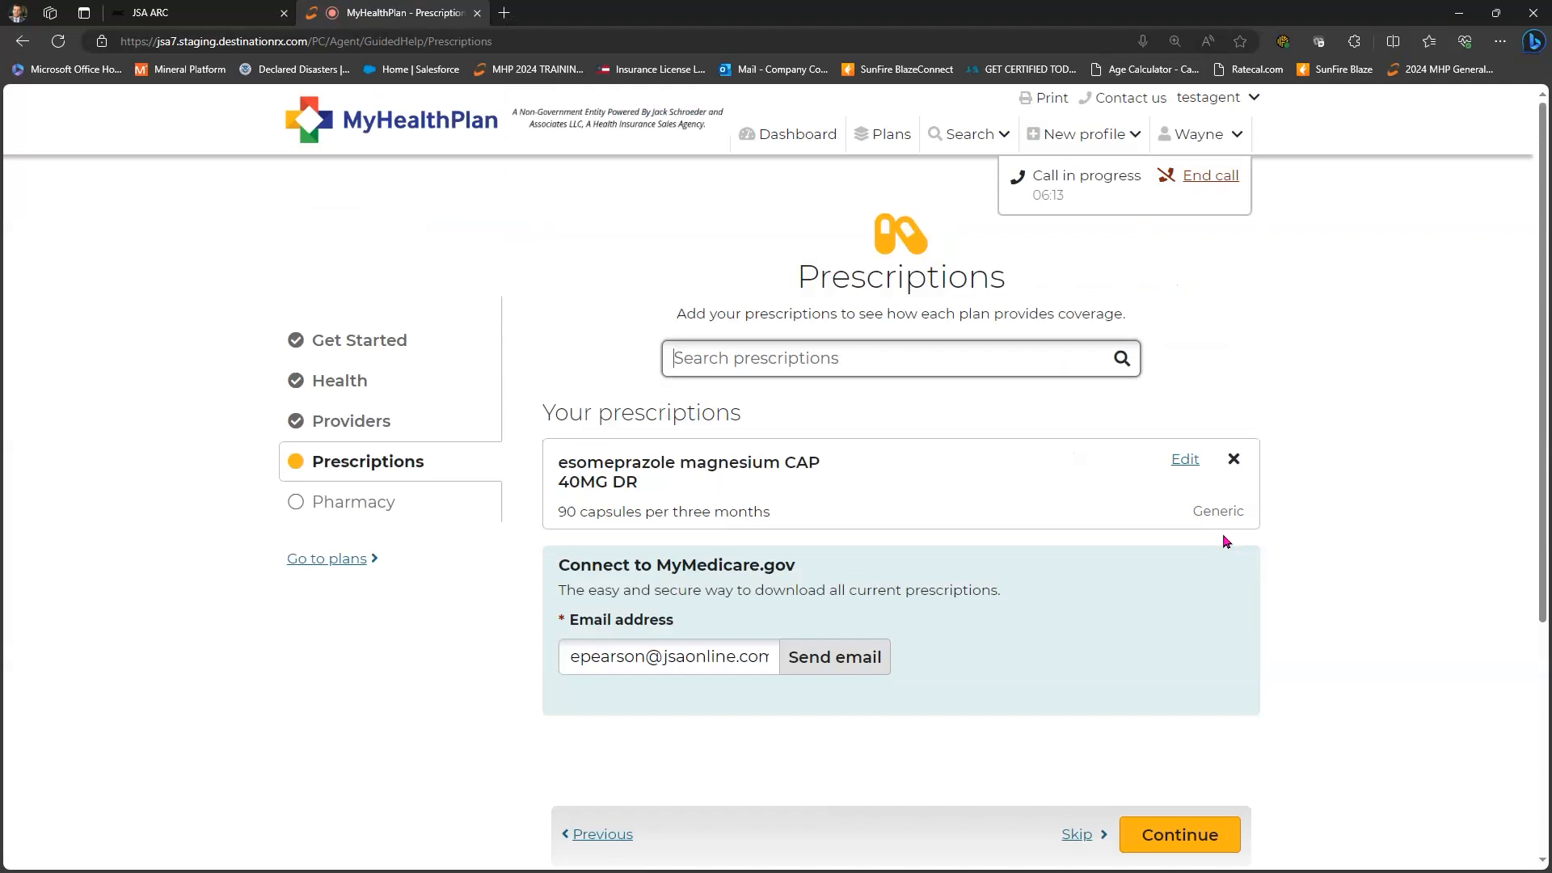
{"action": "scroll", "coordinate": [616, 253], "scroll_direction": "down", "scroll_amount": 4}
{"action": "scroll", "coordinate": [835, 274], "scroll_direction": "up", "scroll_amount": 2}
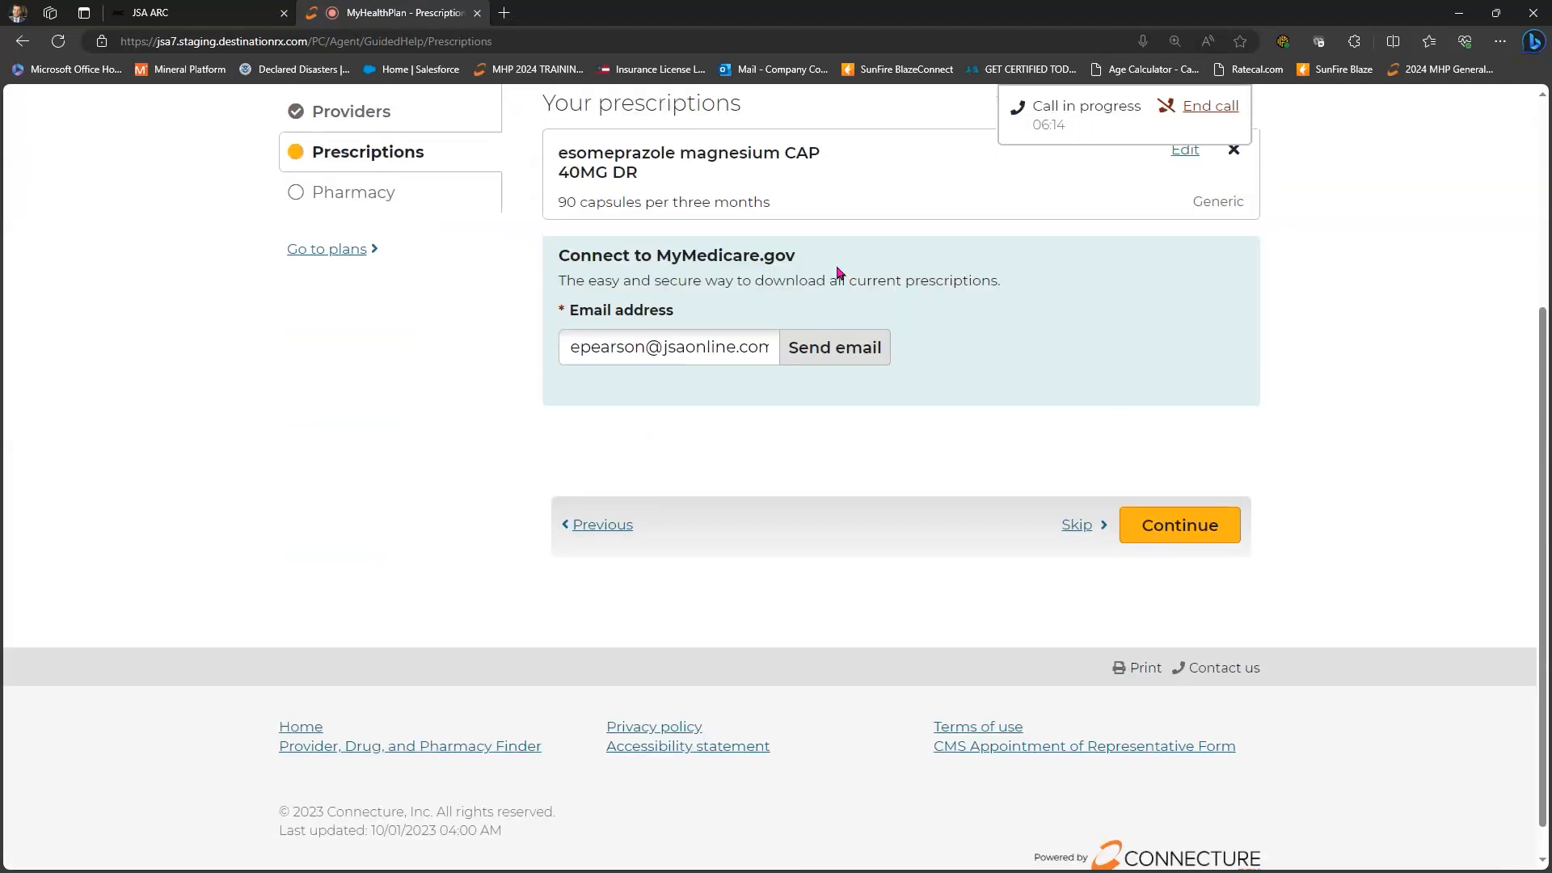
{"action": "scroll", "coordinate": [1172, 452], "scroll_direction": "up", "scroll_amount": 3}
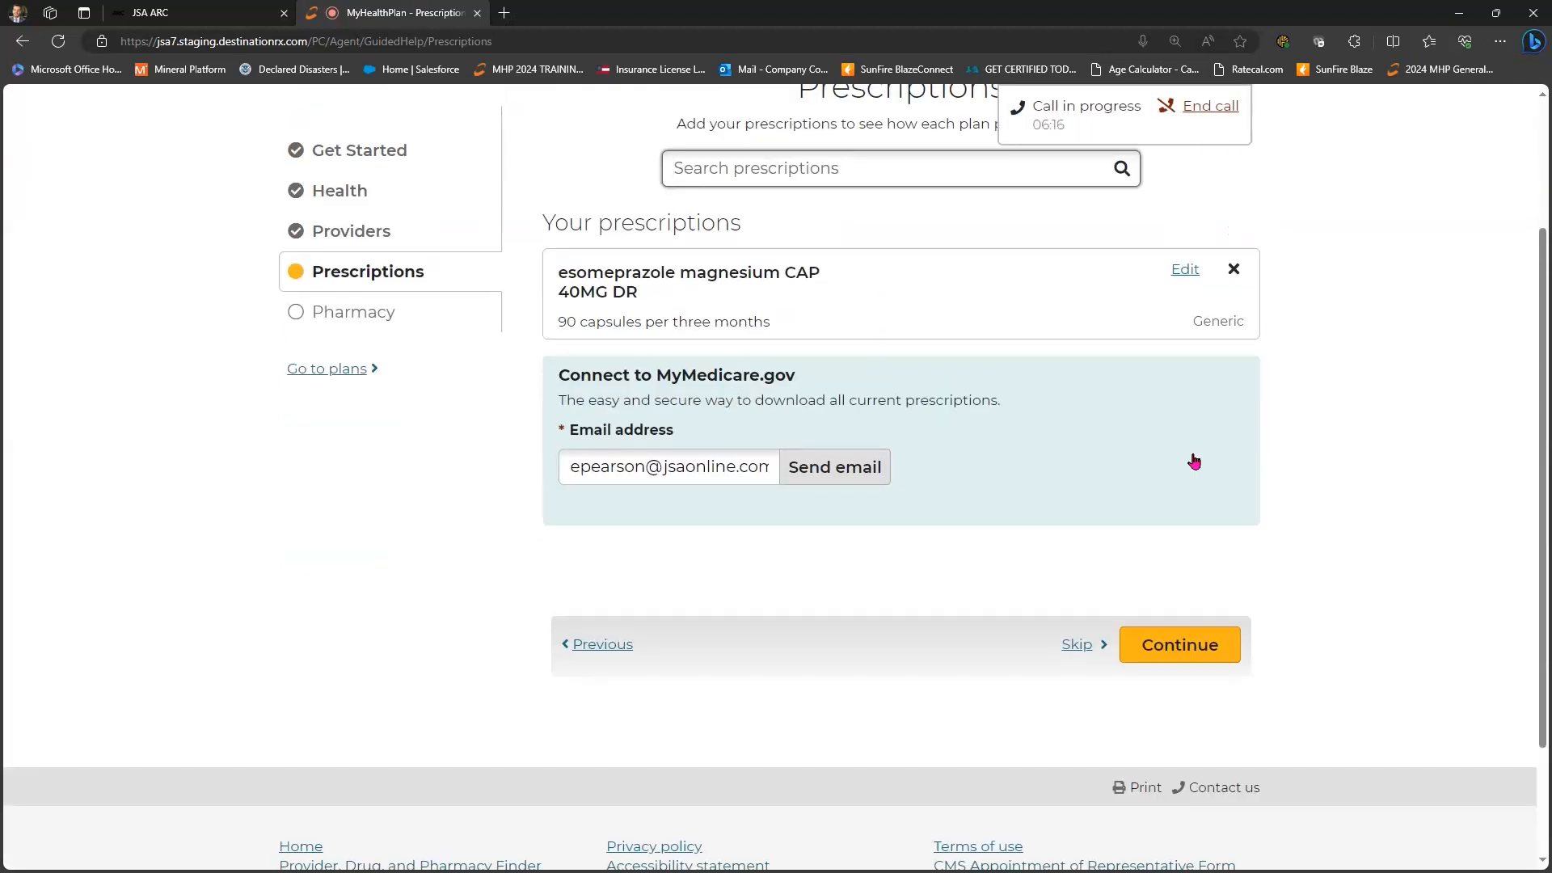
- Reopen the esomeprazole prescription for editing and leave it unchanged
{"action": "left_click", "coordinate": [1184, 459]}
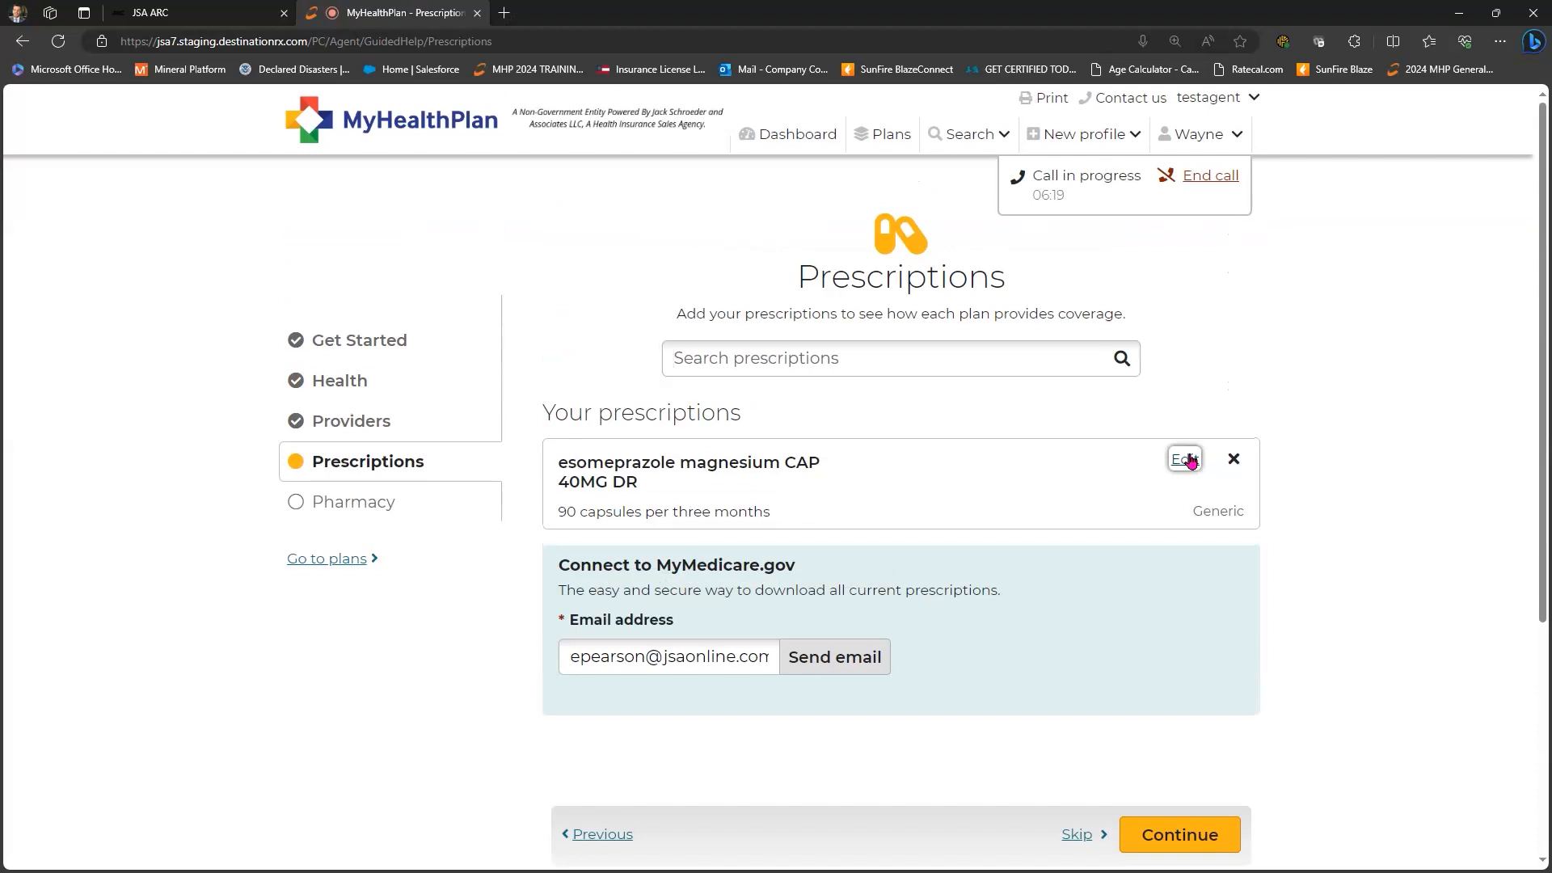
{"action": "scroll", "coordinate": [1164, 651], "scroll_direction": "down", "scroll_amount": 1}
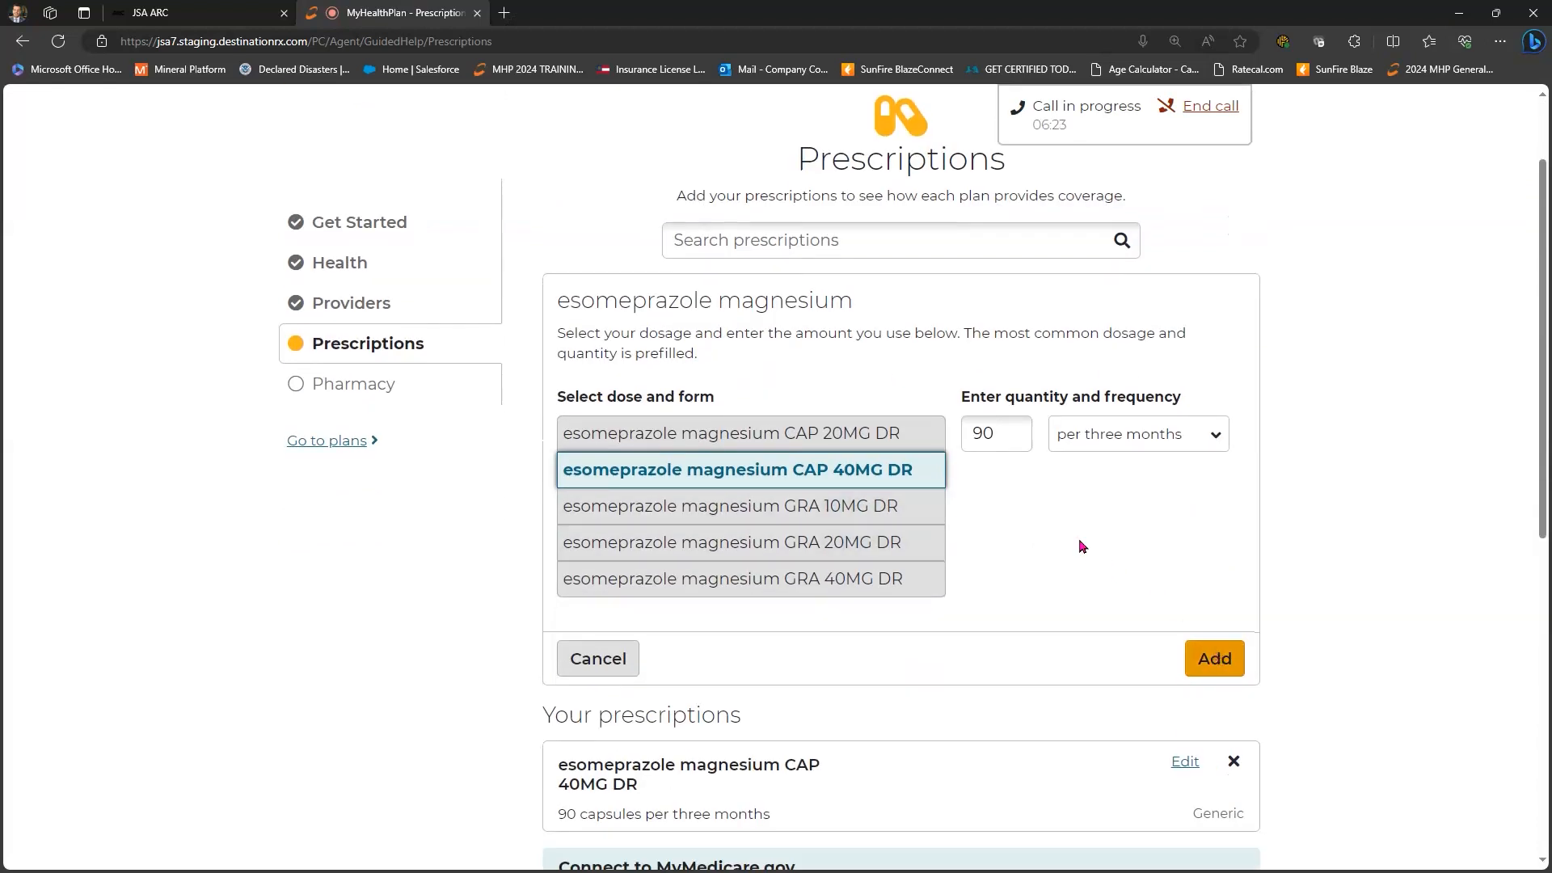
{"action": "scroll", "coordinate": [1236, 464], "scroll_direction": "up", "scroll_amount": 1}
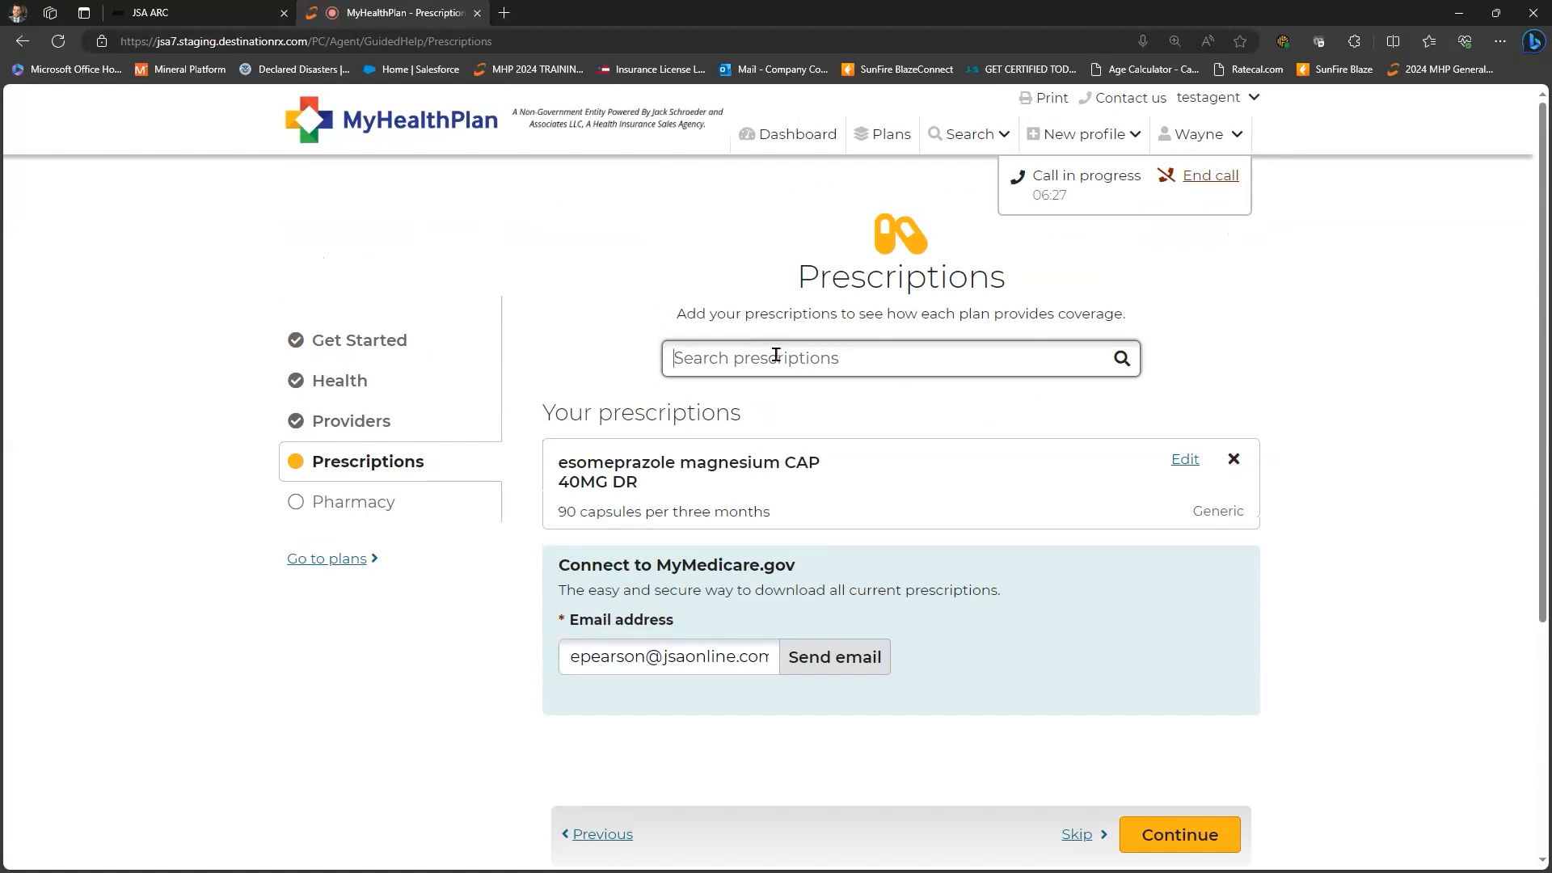
- Add Advair Diskus 250/50, Blister Pack of 60, as generic fluticasone propionate/salmeterol
{"action": "type", "text": "advair"}
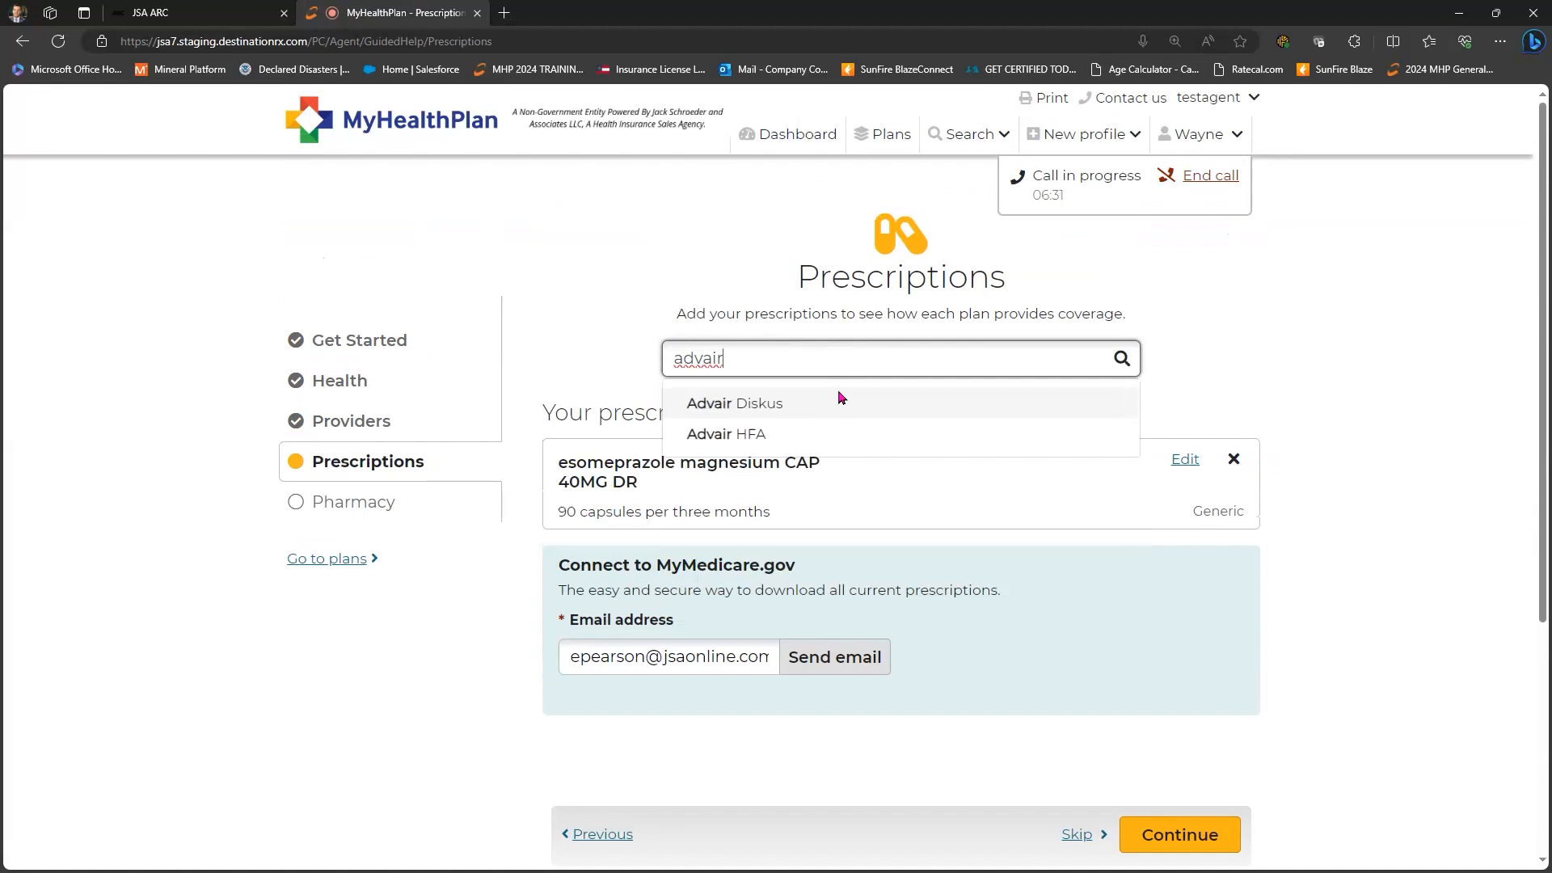
{"action": "left_click", "coordinate": [839, 393]}
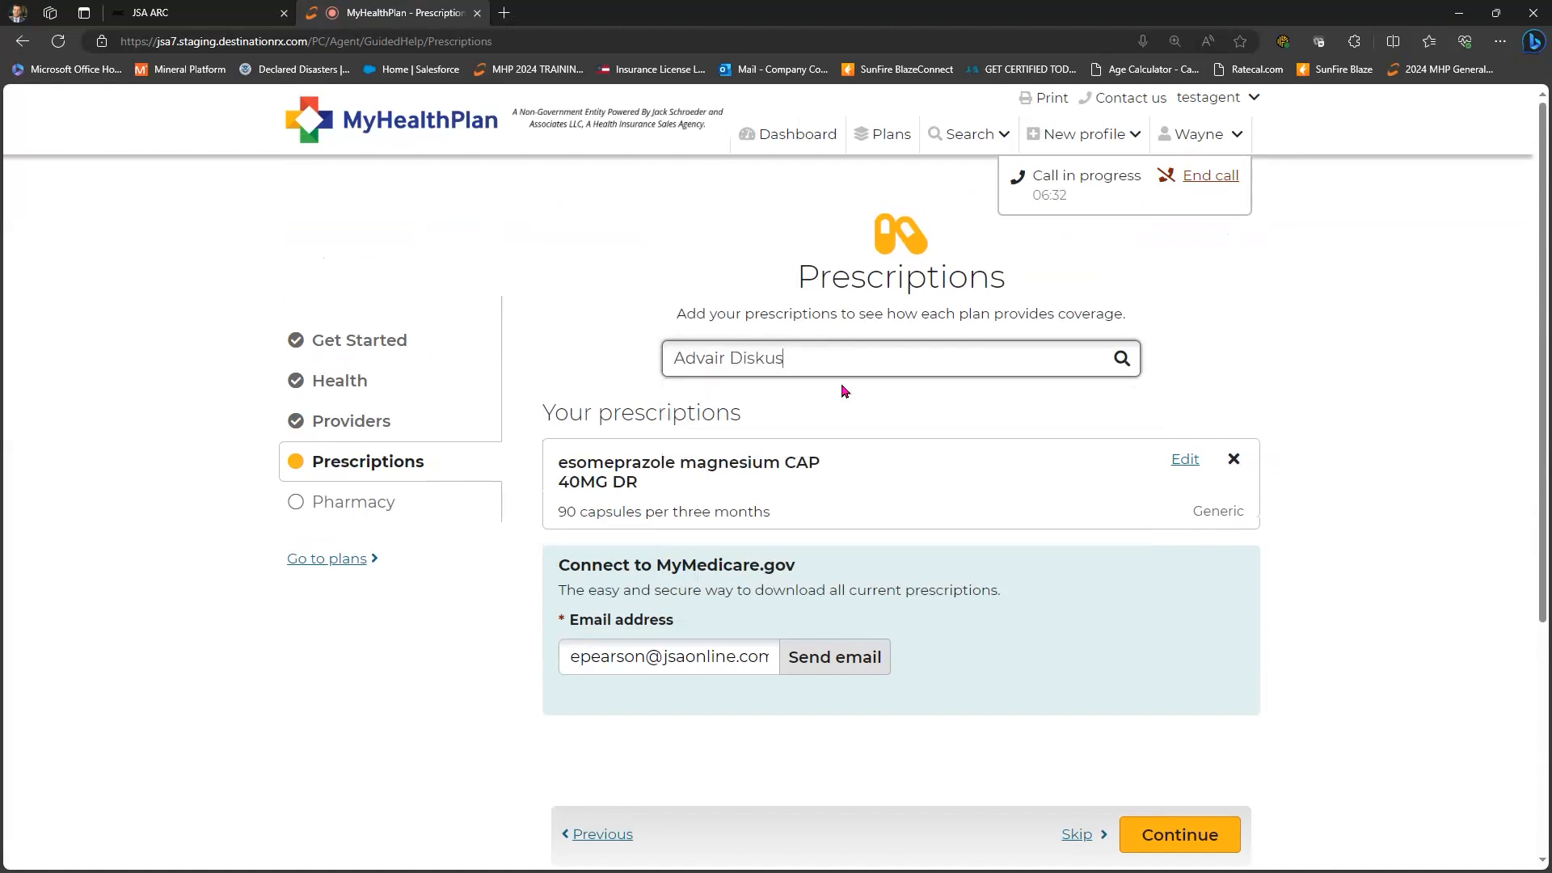
{"action": "scroll", "coordinate": [845, 375], "scroll_direction": "down", "scroll_amount": 1}
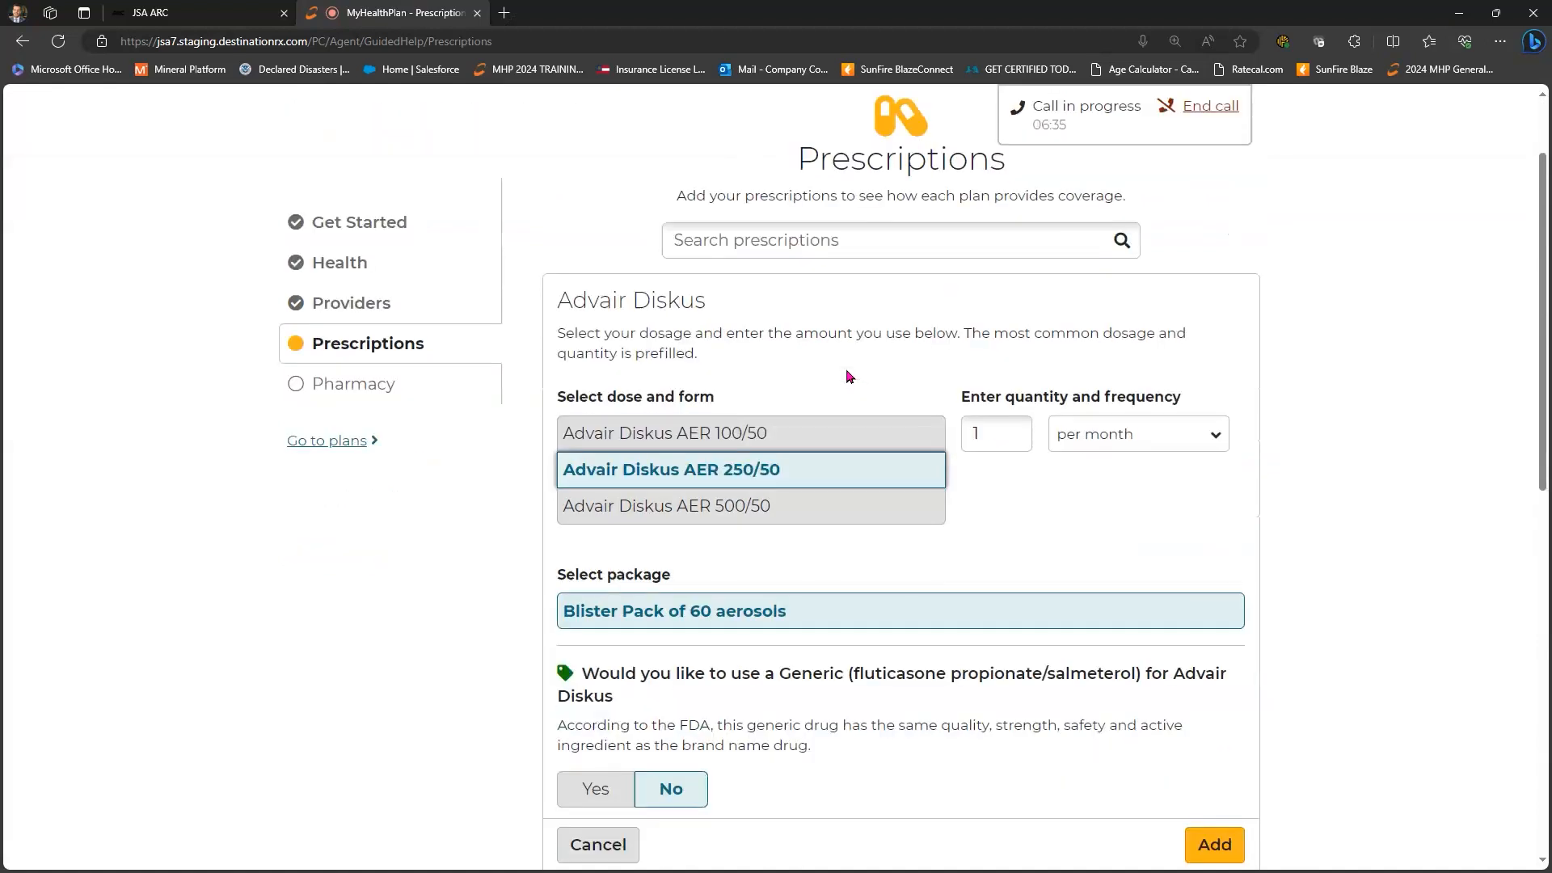
{"action": "scroll", "coordinate": [767, 359], "scroll_direction": "down", "scroll_amount": 1}
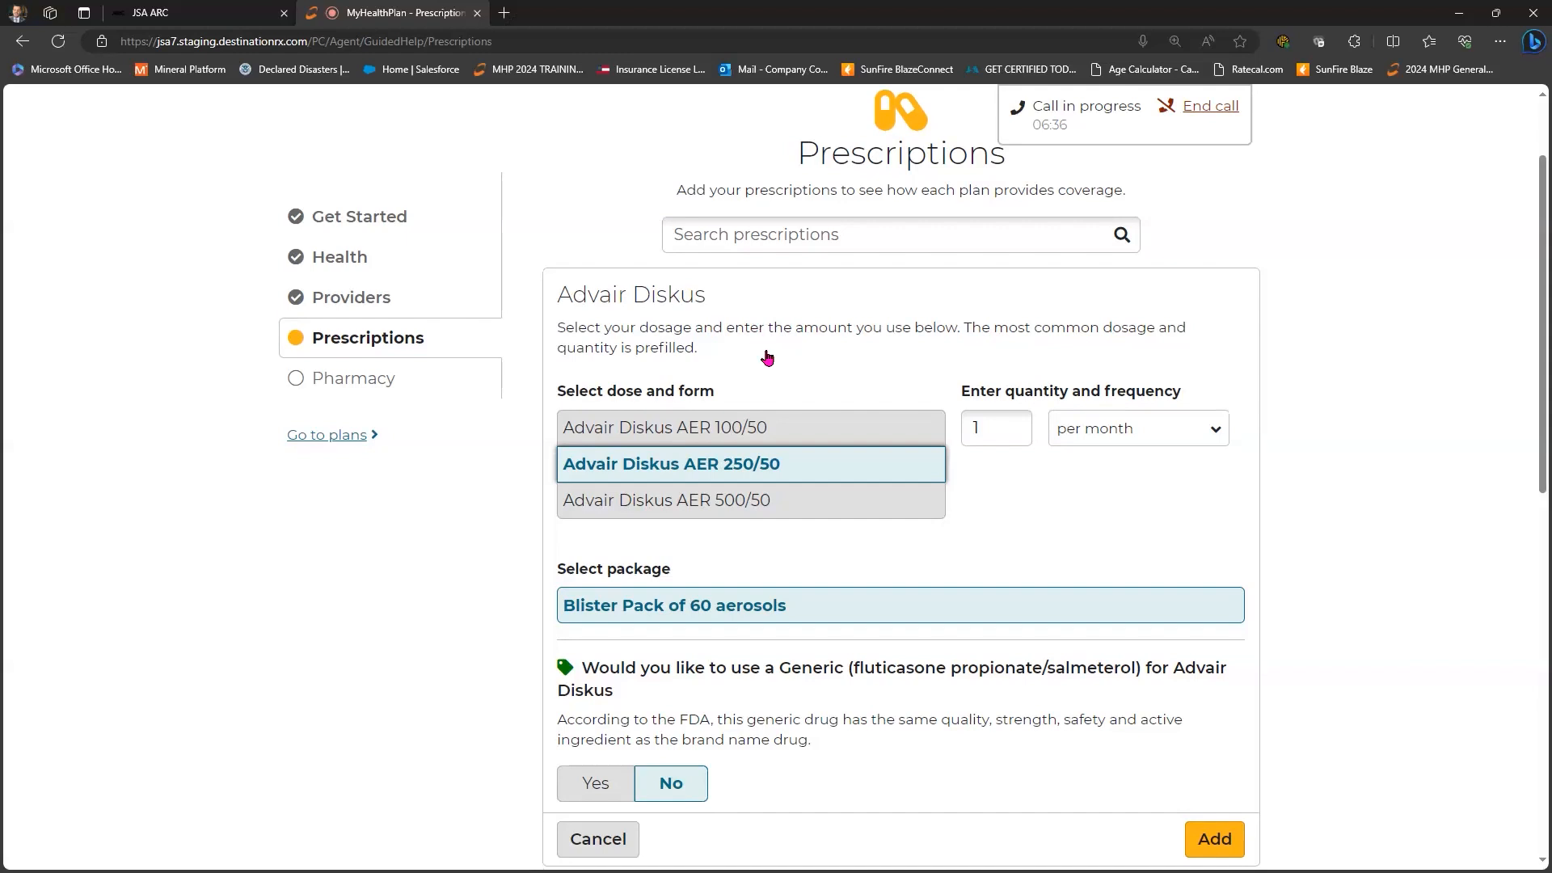
{"action": "scroll", "coordinate": [947, 331], "scroll_direction": "down", "scroll_amount": 1}
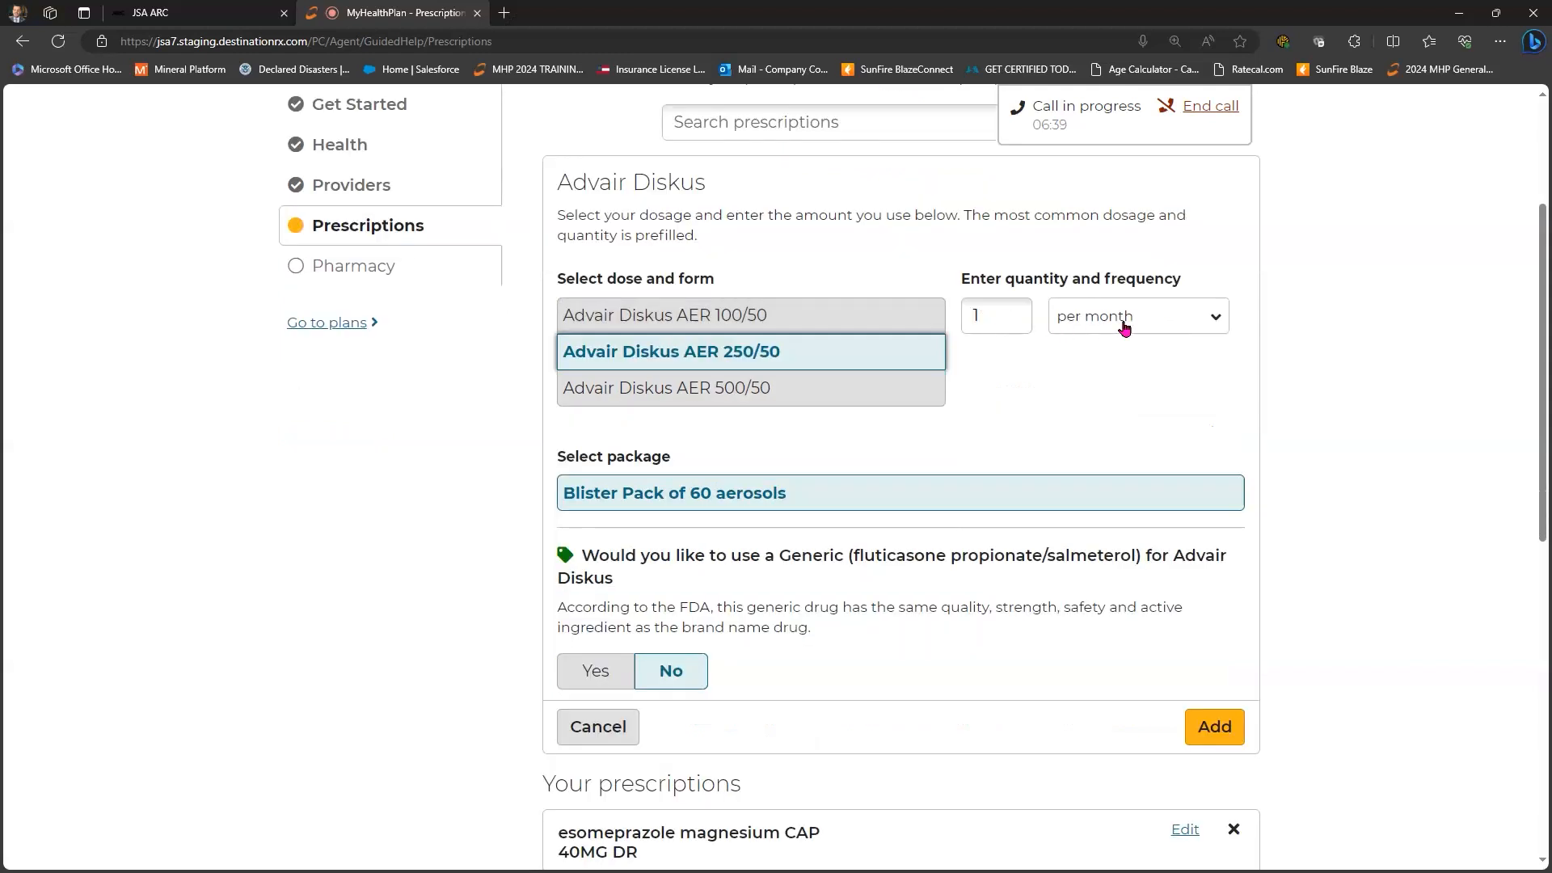
{"action": "left_click", "coordinate": [680, 500]}
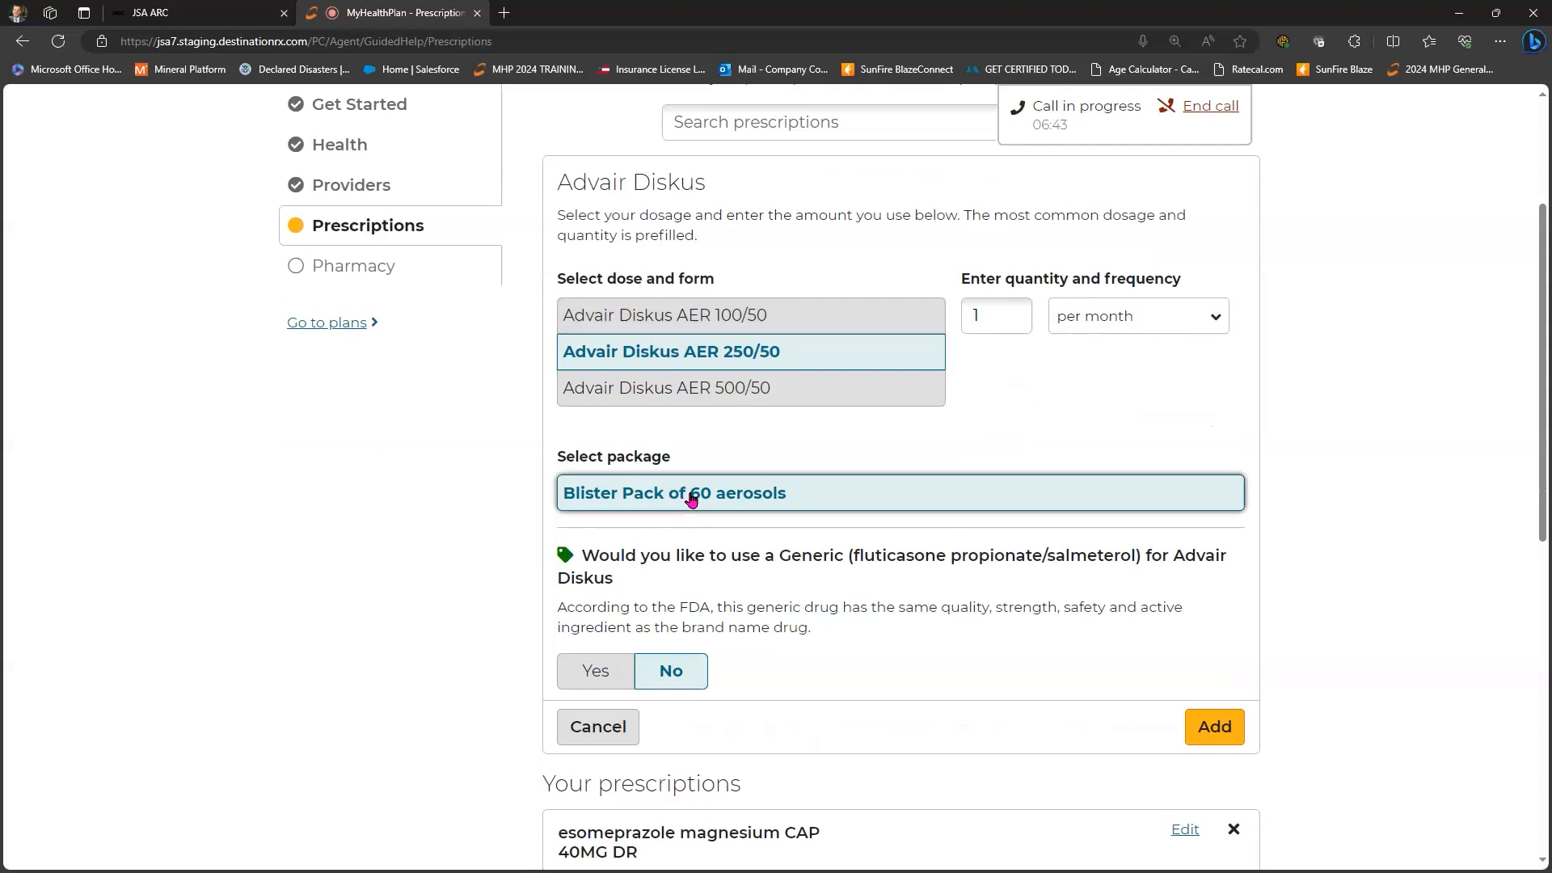
{"action": "scroll", "coordinate": [594, 566], "scroll_direction": "down", "scroll_amount": 1}
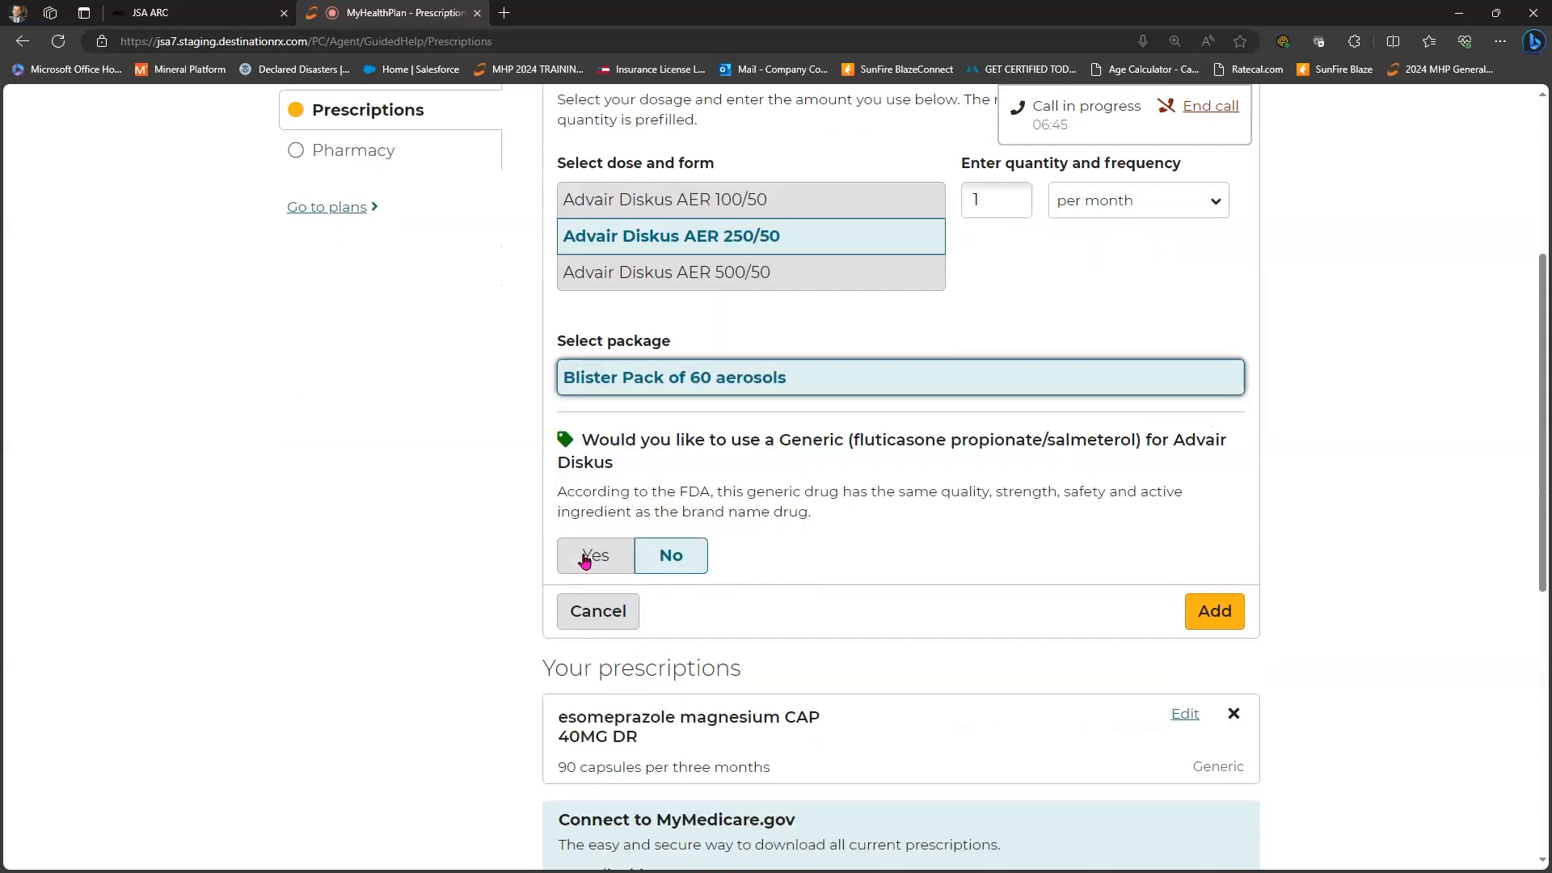
{"action": "key", "text": "Tab"}
{"action": "key", "text": "space"}
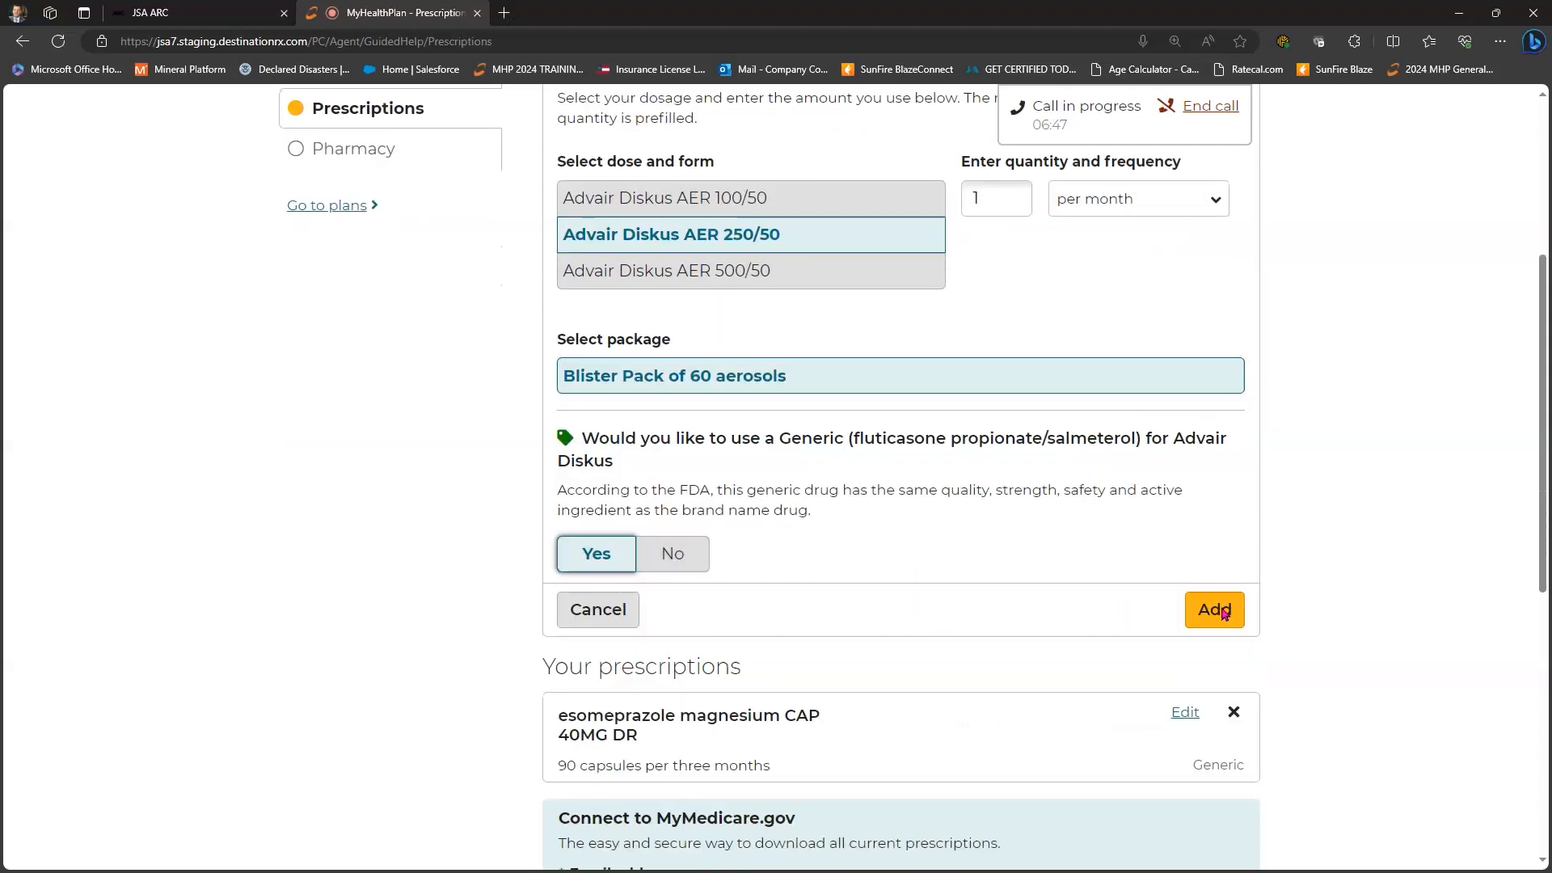
{"action": "left_click", "coordinate": [1222, 612]}
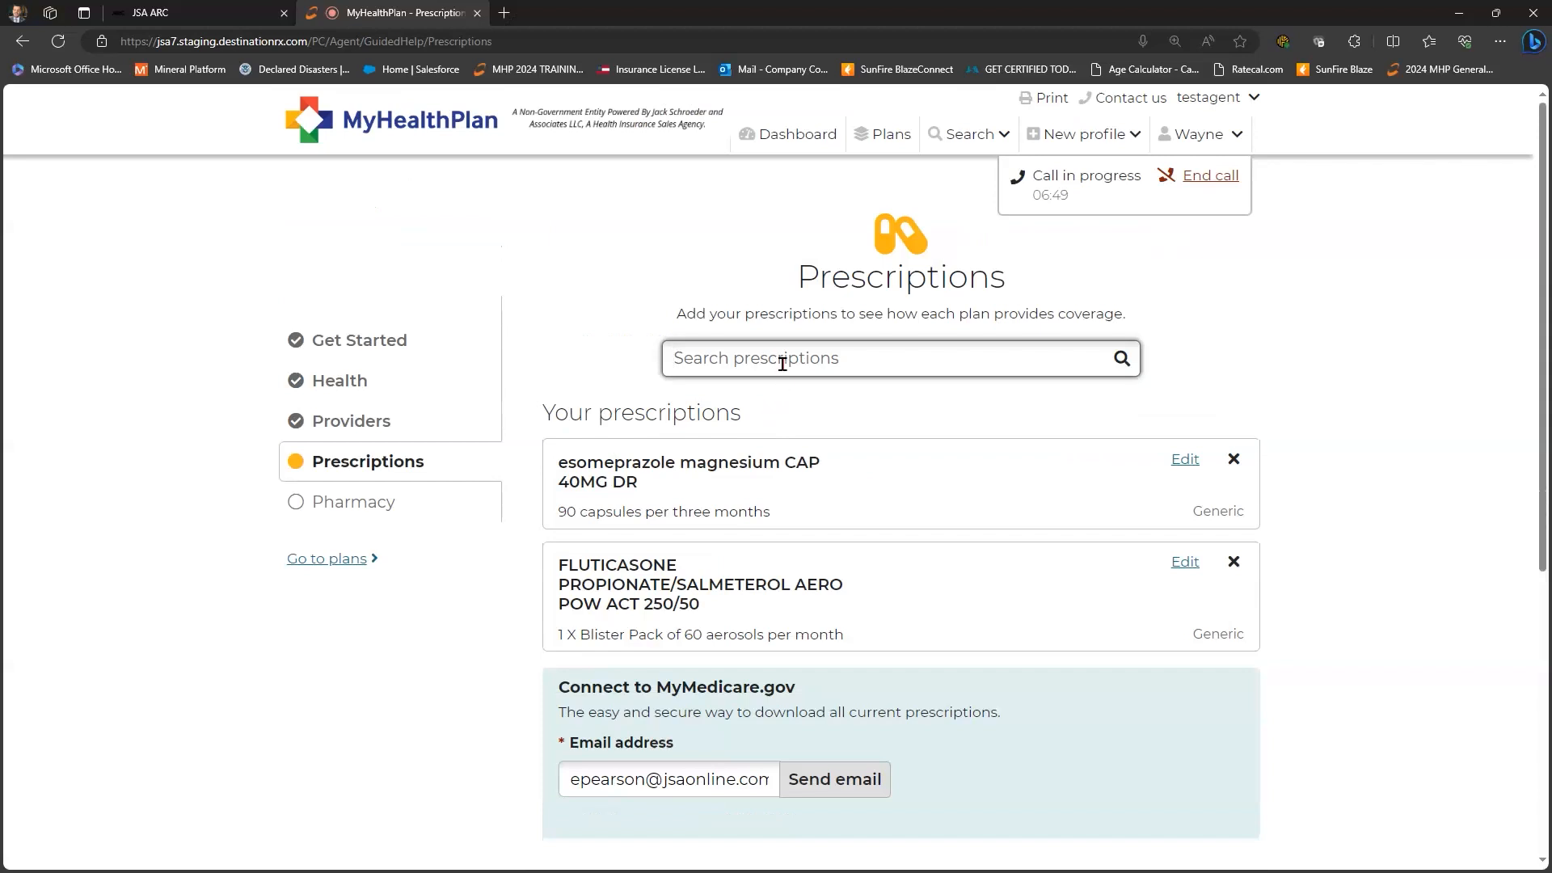
- Add brand-name Crestor TAB 20MG, 30 tablets per month, to the prescriptions
{"action": "type", "text": "crestor"}
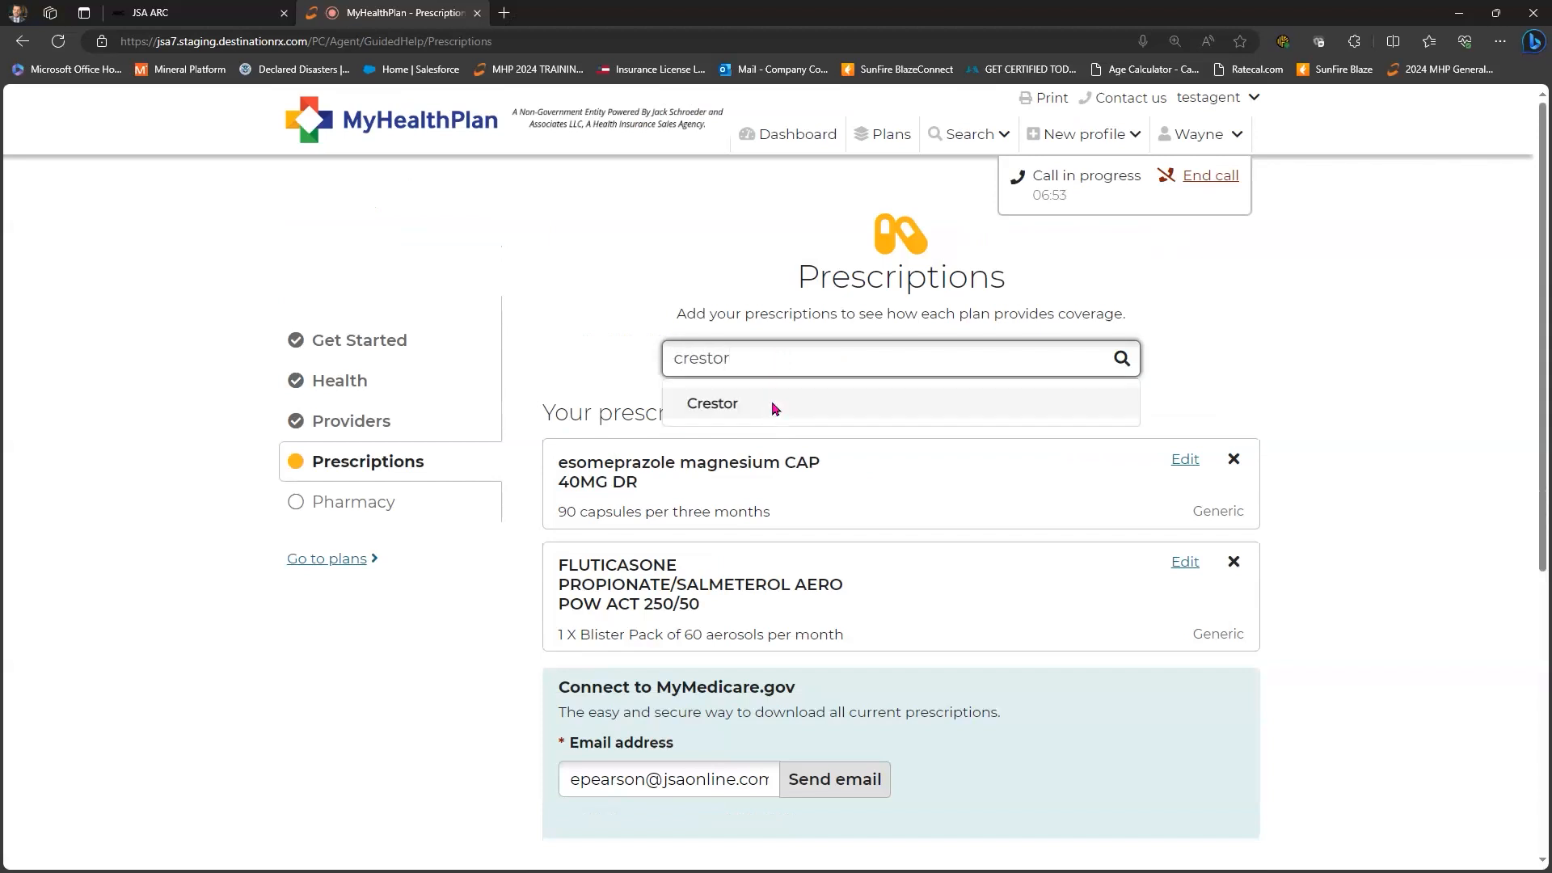
{"action": "left_click", "coordinate": [782, 399]}
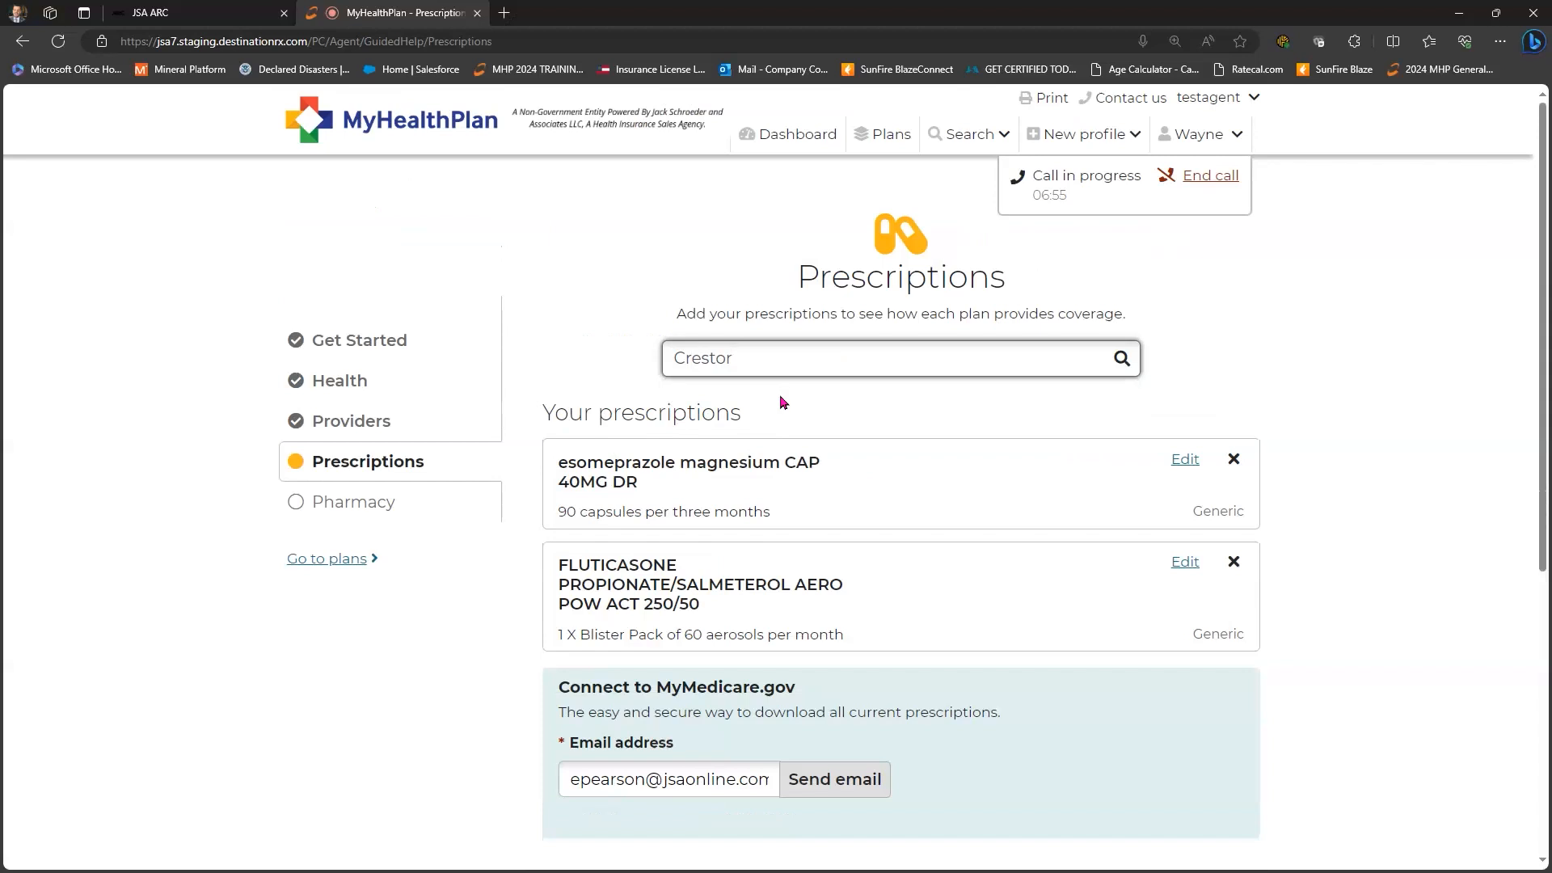
{"action": "scroll", "coordinate": [764, 391], "scroll_direction": "down", "scroll_amount": 3}
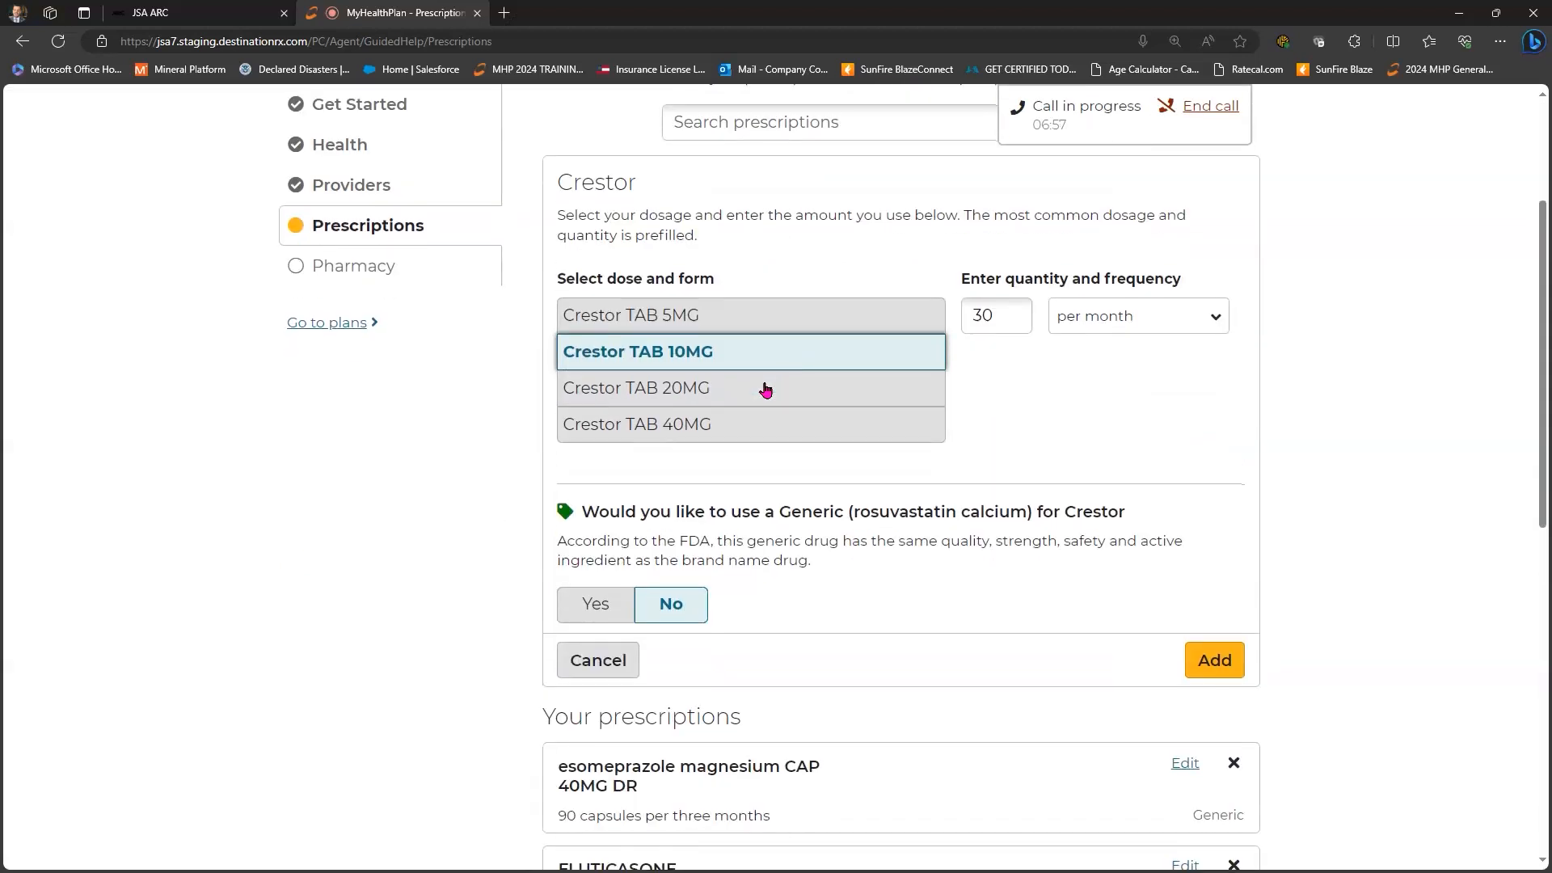
{"action": "left_click", "coordinate": [835, 397]}
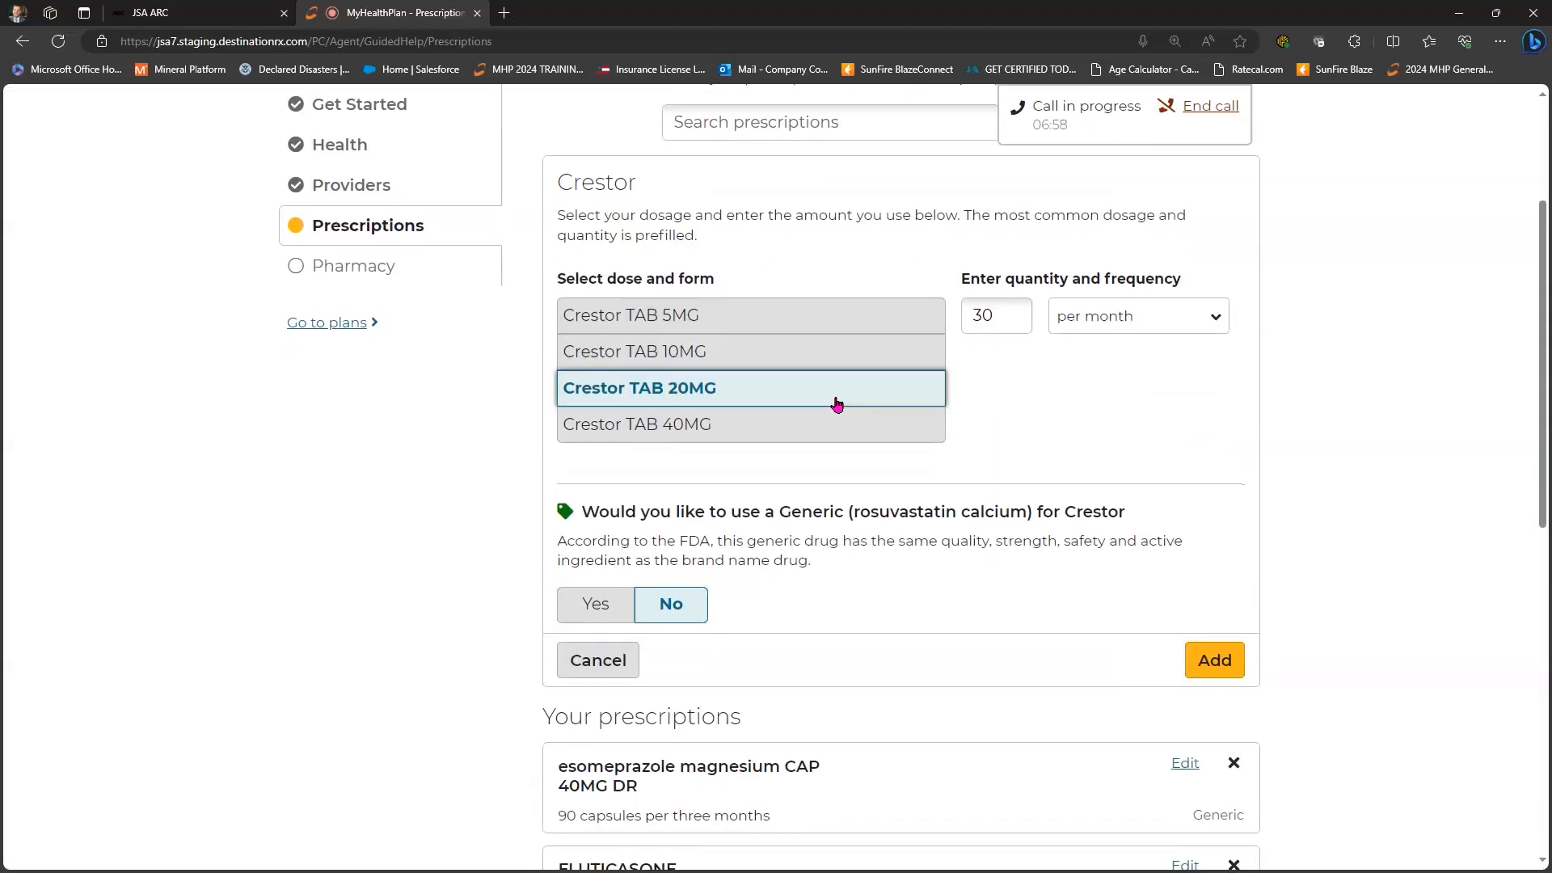
{"action": "scroll", "coordinate": [1227, 541], "scroll_direction": "down", "scroll_amount": 2}
{"action": "left_click", "coordinate": [1216, 541]}
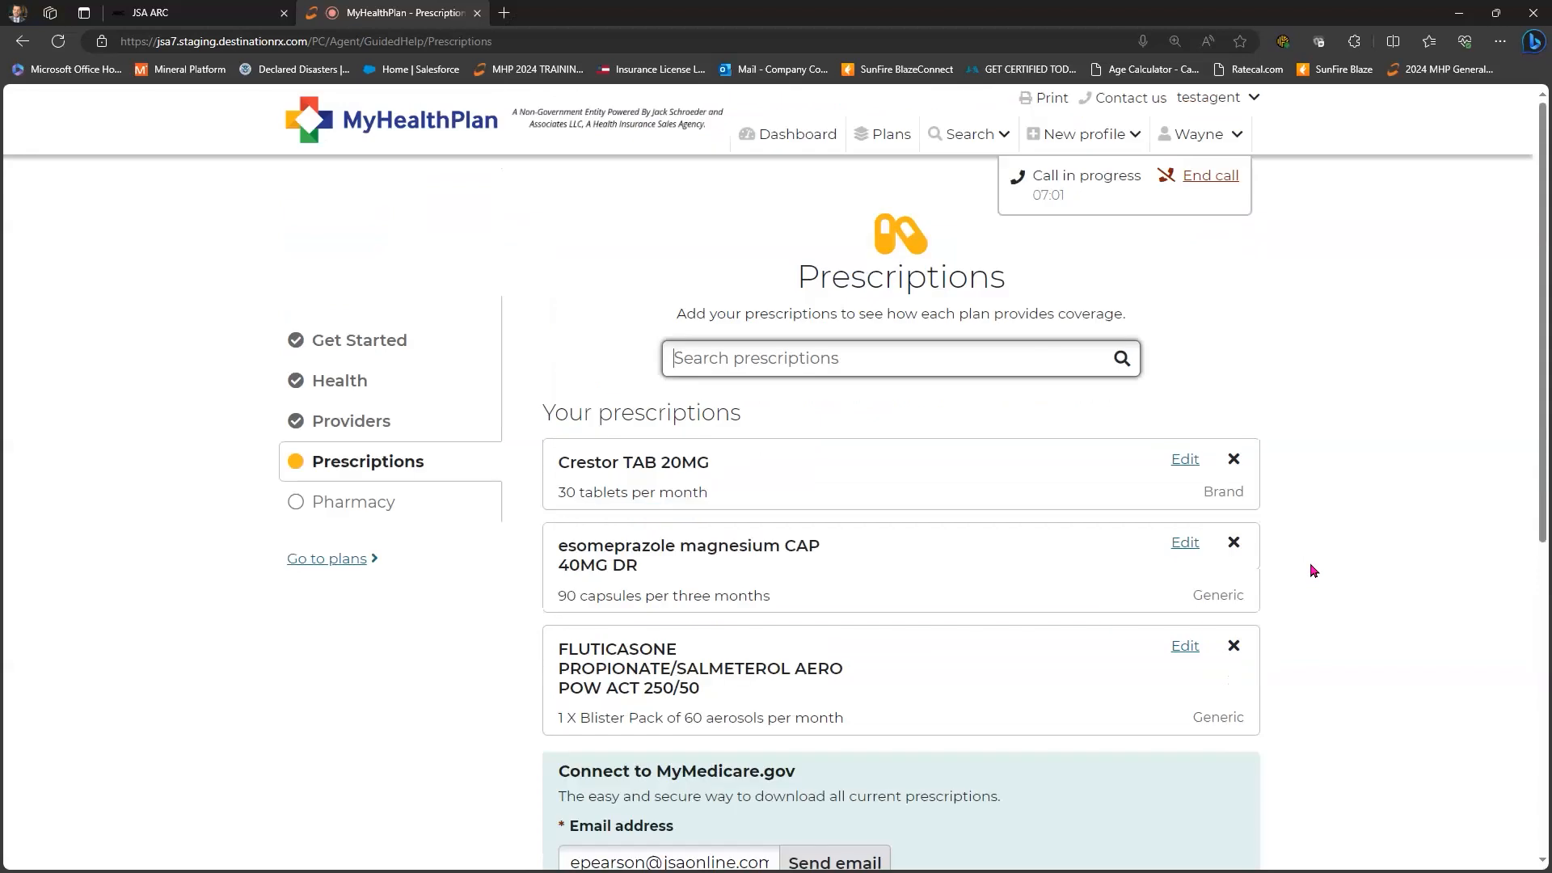
- Open the esomeprazole prescription's edit view and cancel without changes
{"action": "scroll", "coordinate": [1188, 340], "scroll_direction": "down", "scroll_amount": 2}
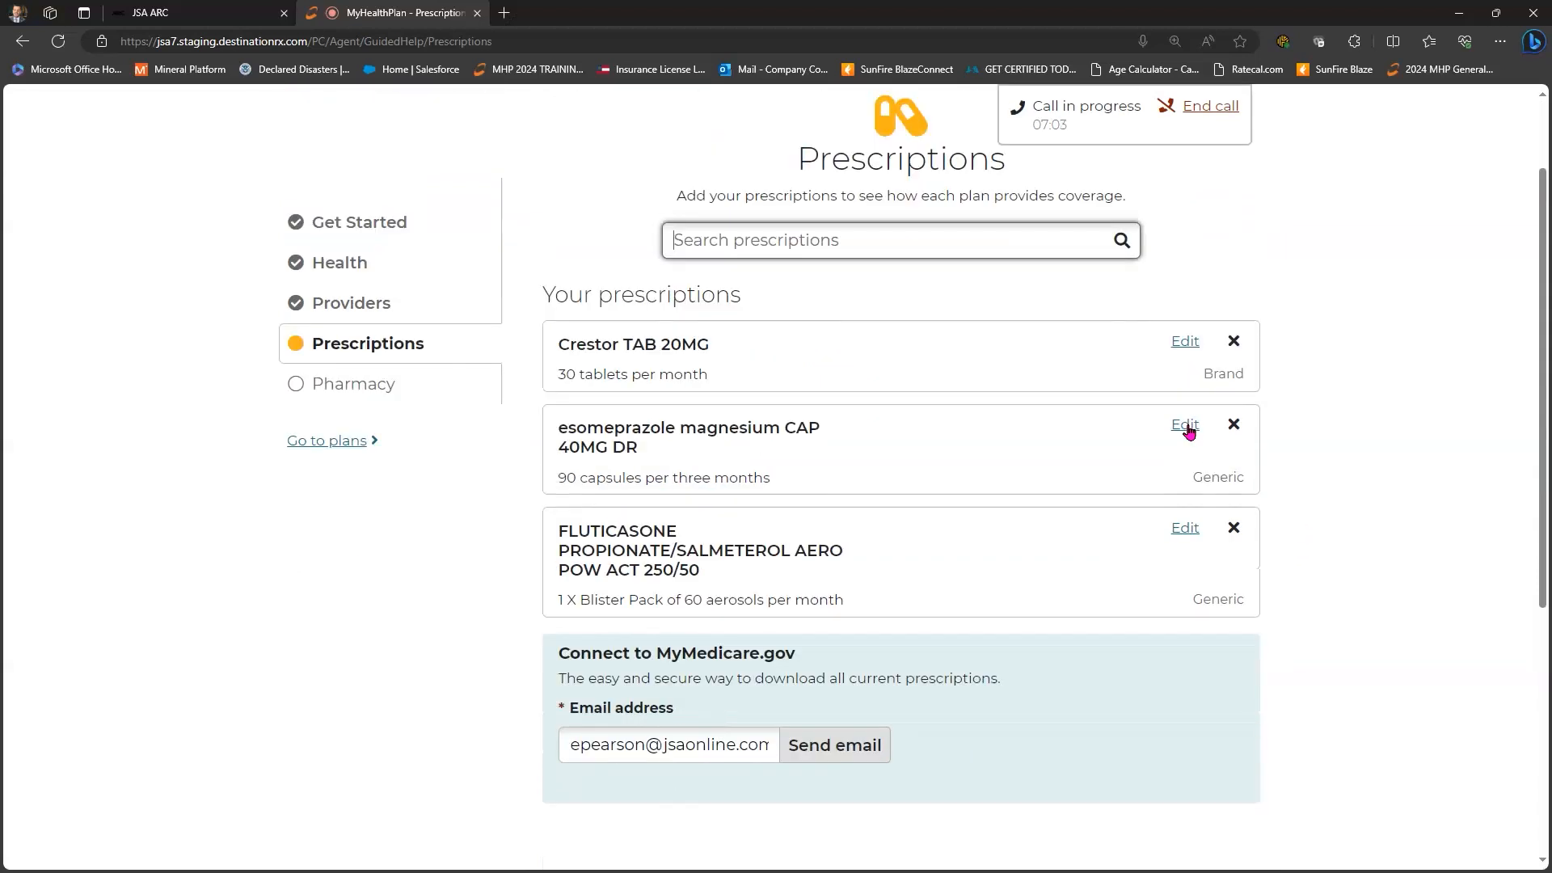
{"action": "left_click", "coordinate": [1185, 427]}
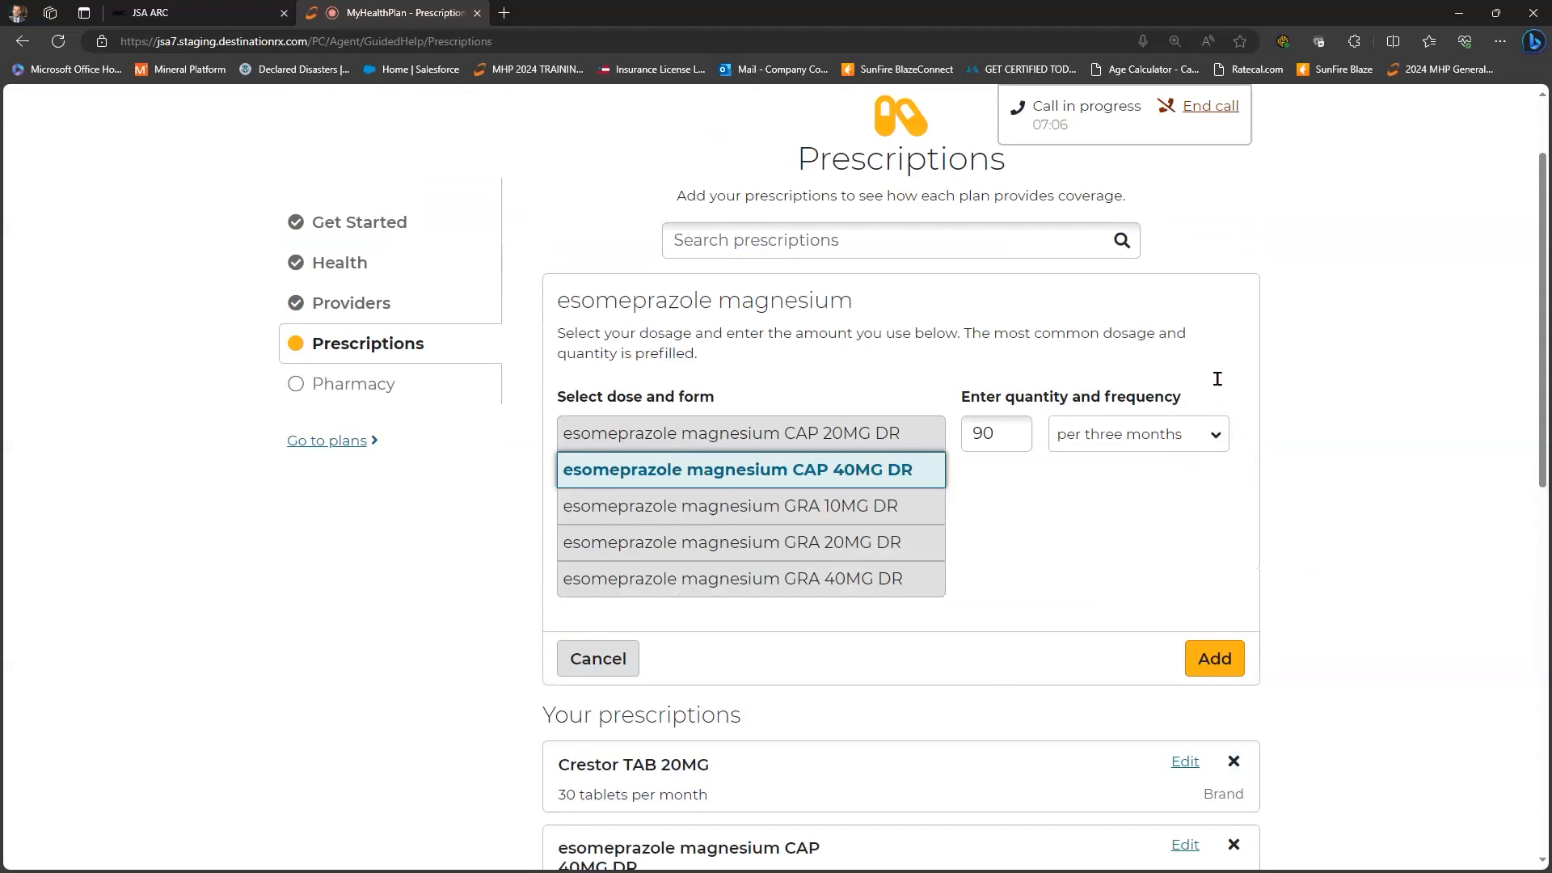
{"action": "key", "text": "Escape"}
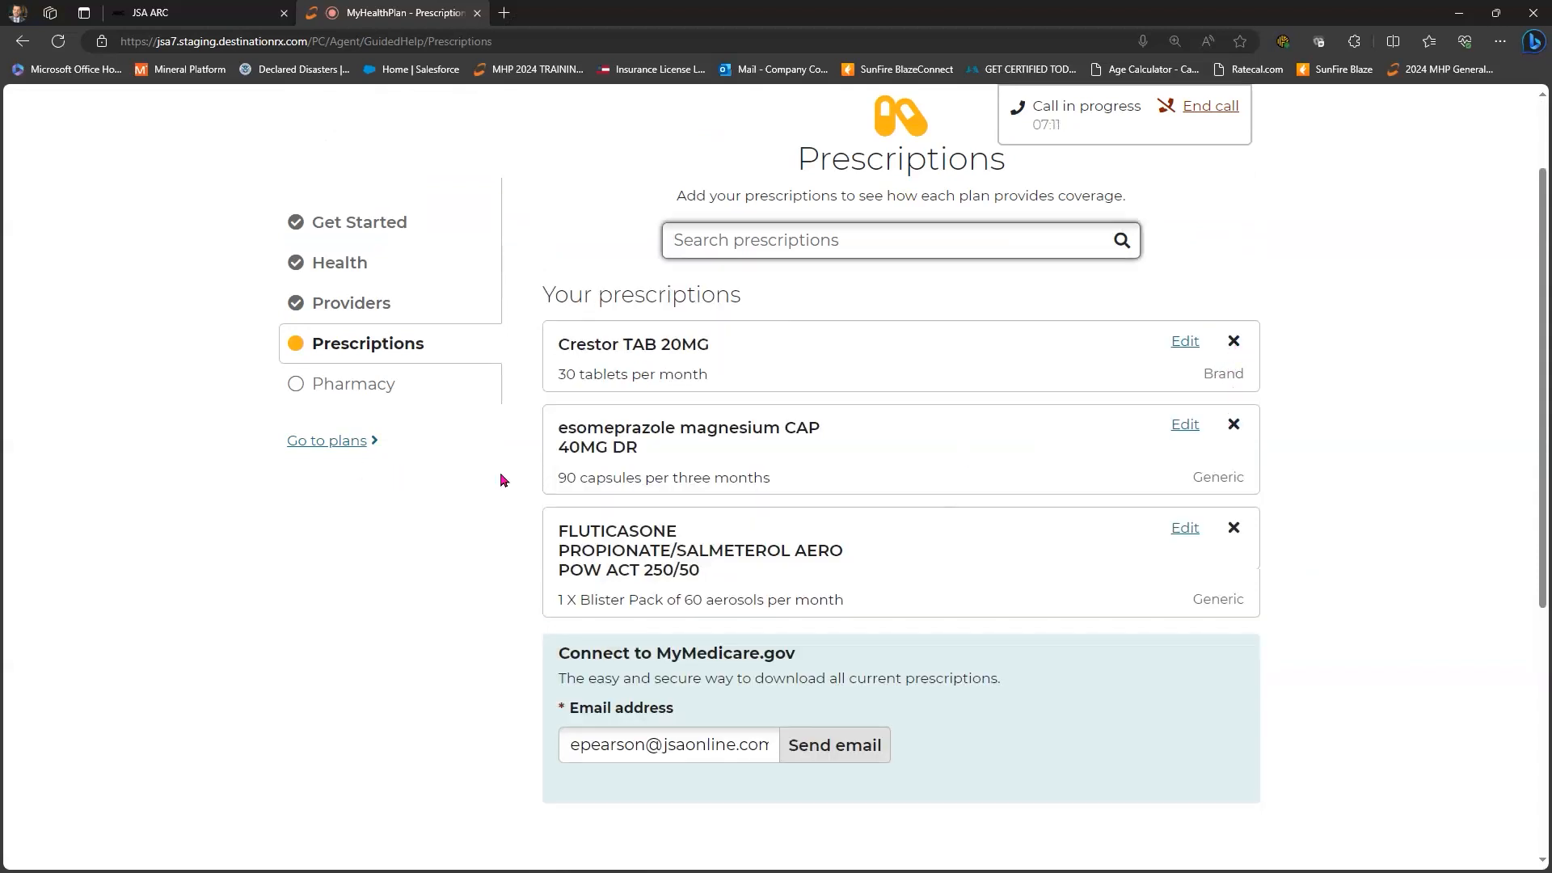
- Request the MyMedicare.gov prescription download email and continue to the Pharmacy step
{"action": "scroll", "coordinate": [679, 527], "scroll_direction": "down", "scroll_amount": 3}
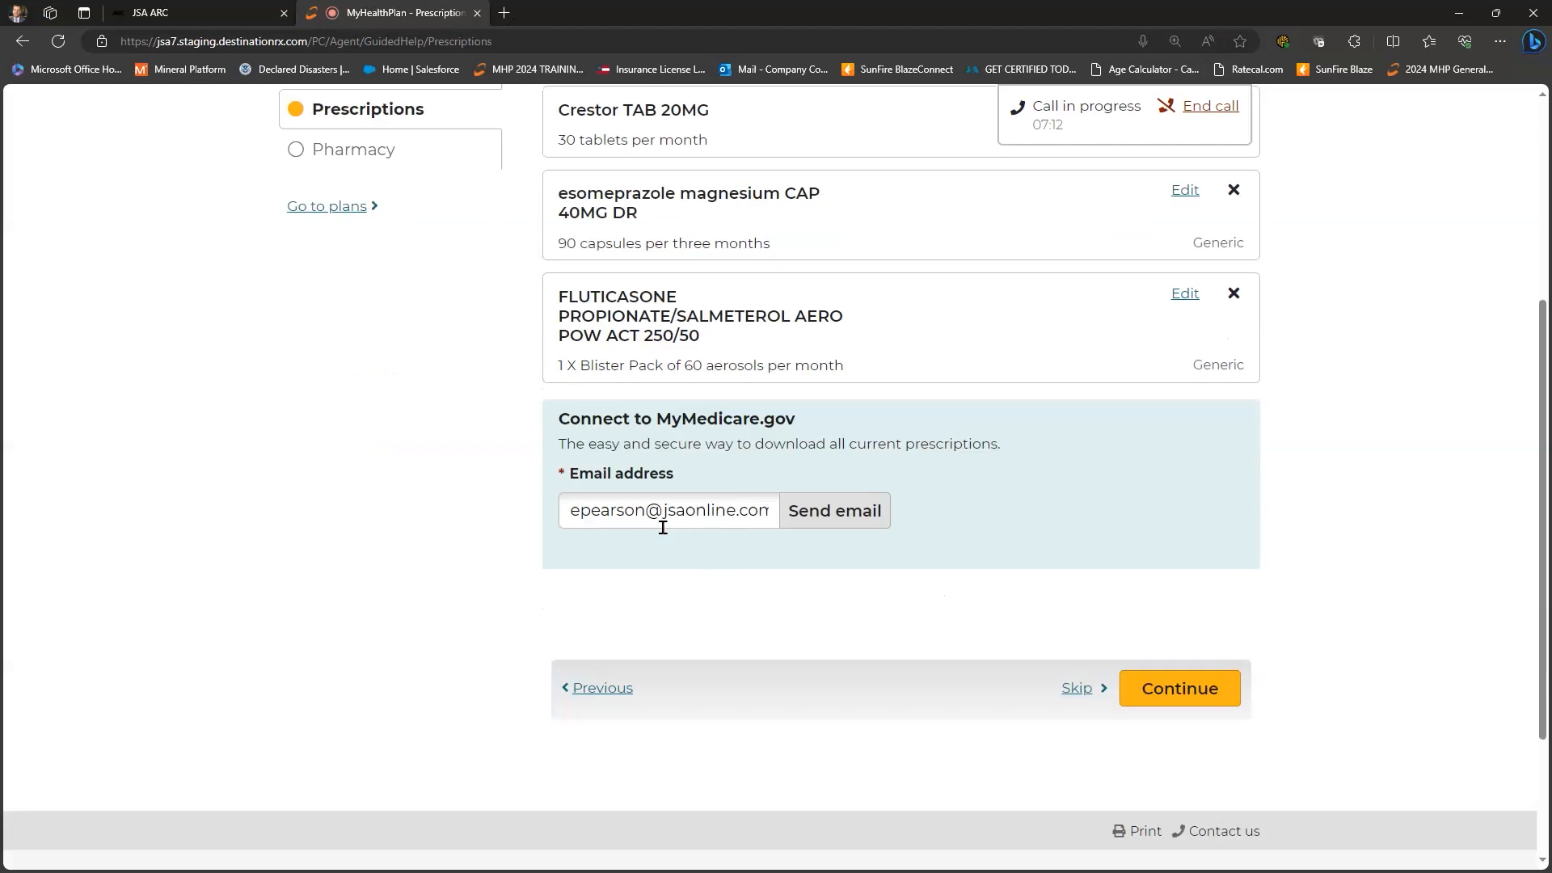
{"action": "mouse_move", "coordinate": [653, 524]}
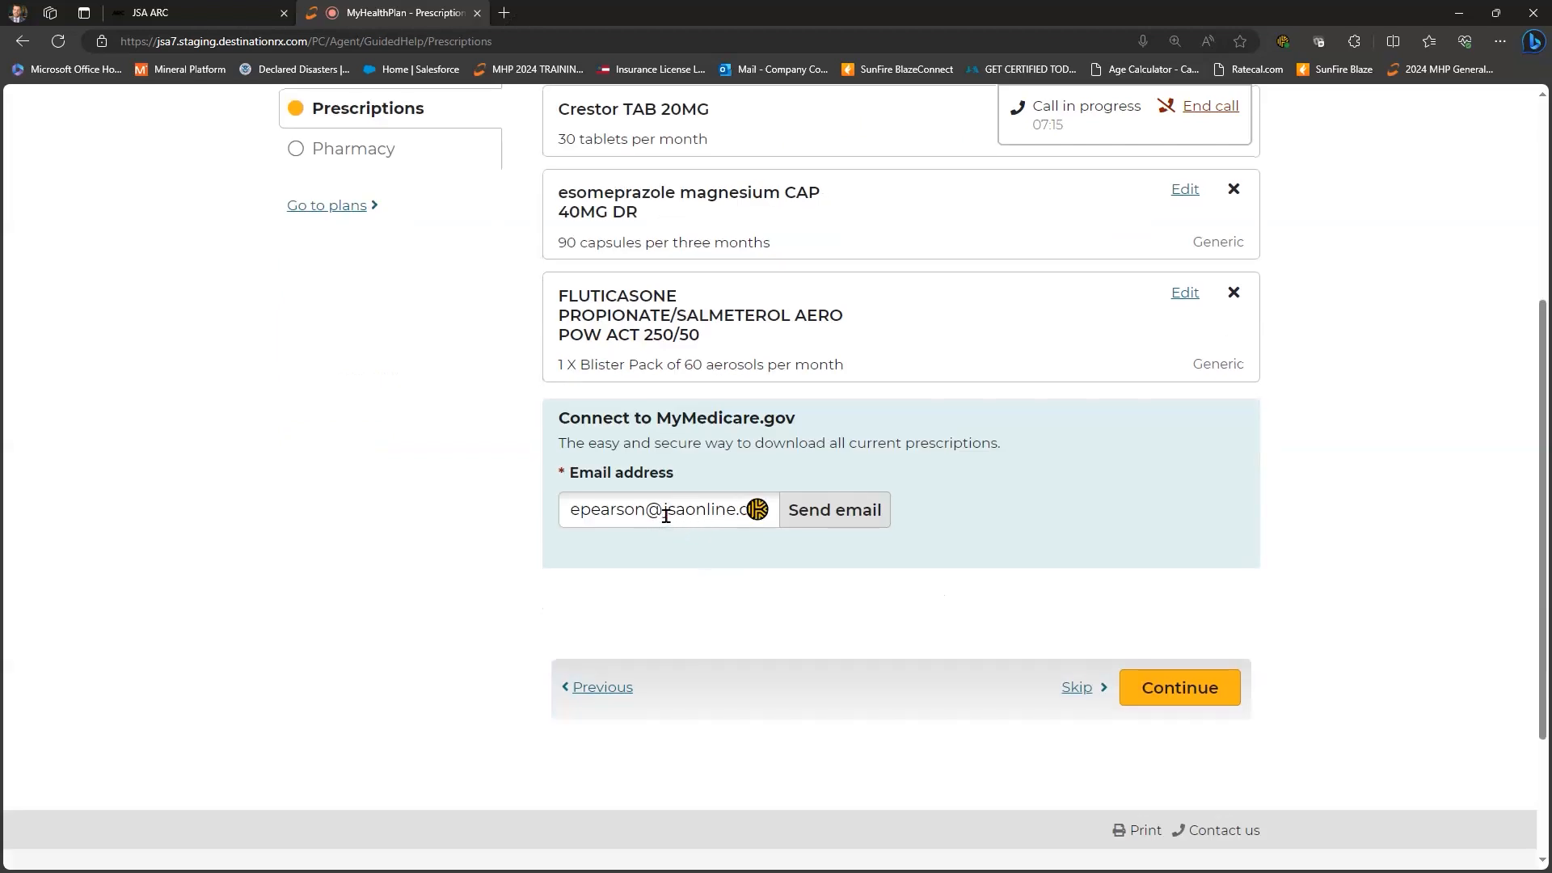
{"action": "left_click", "coordinate": [862, 517]}
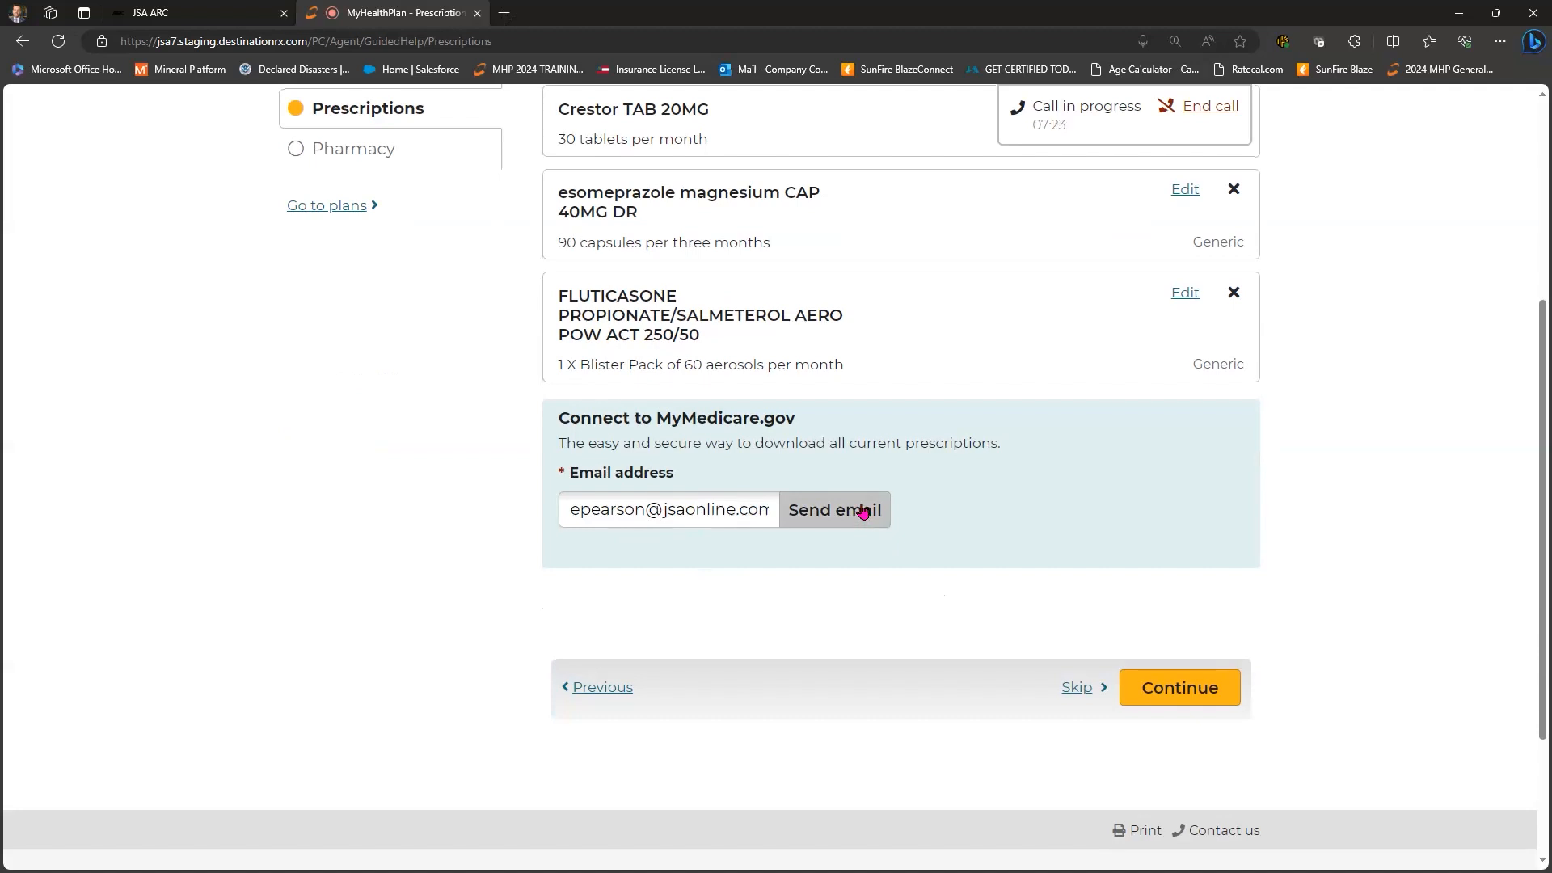
{"action": "left_click", "coordinate": [1196, 694]}
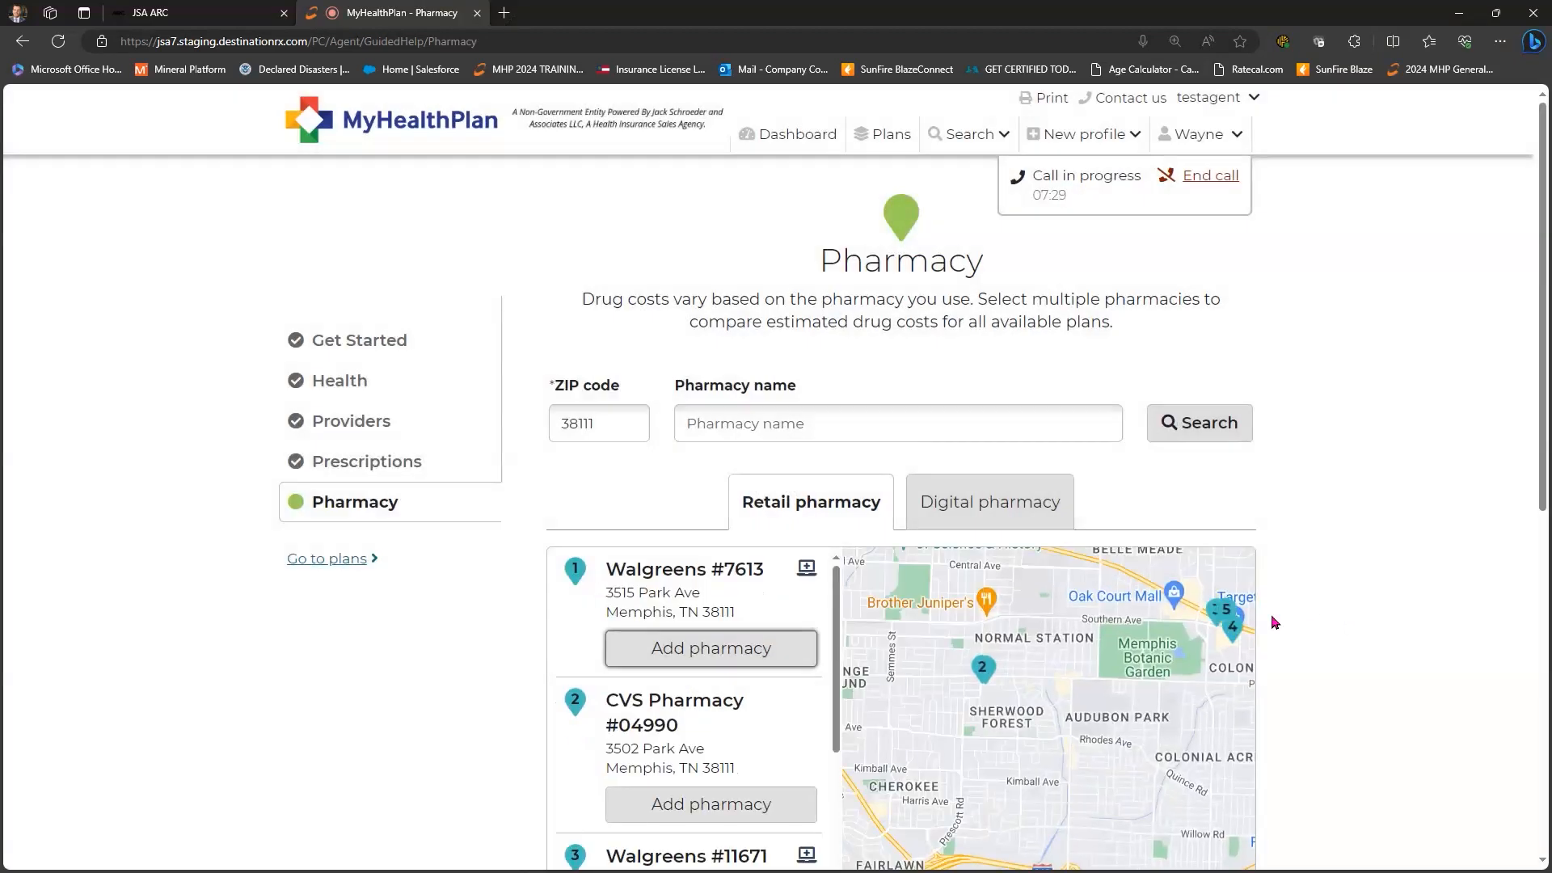
- Frame the map over Memphis and search for pharmacies in that area
{"action": "scroll", "coordinate": [1272, 620], "scroll_direction": "down", "scroll_amount": 3}
{"action": "double_click", "coordinate": [1224, 740]}
{"action": "left_click", "coordinate": [1225, 700]}
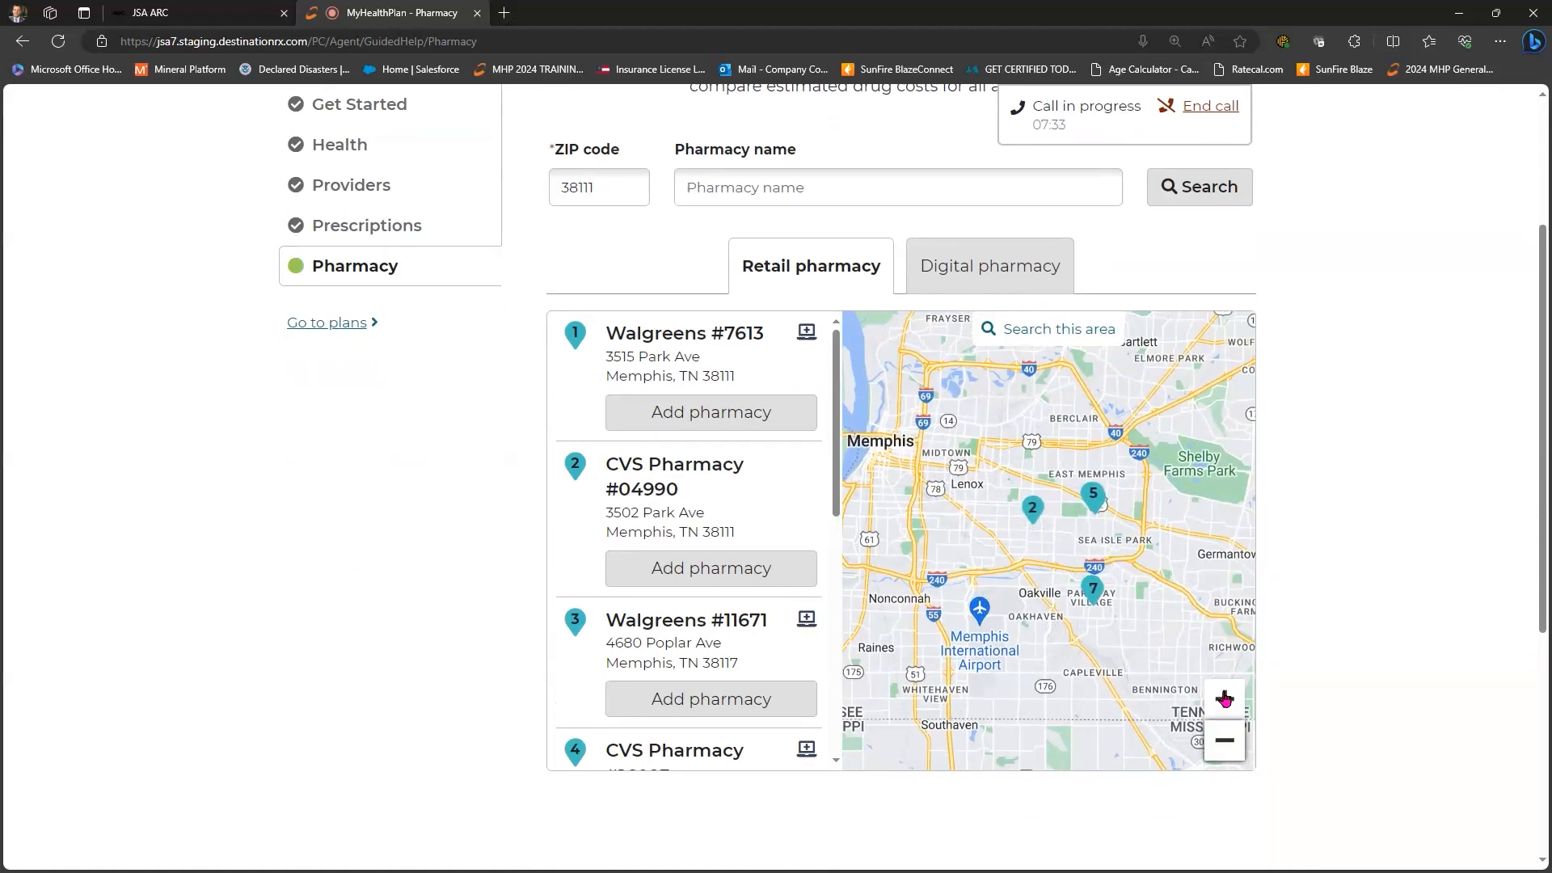
{"action": "left_click", "coordinate": [1225, 744]}
{"action": "left_click_drag", "start_coordinate": [1058, 407], "coordinate": [1035, 436]}
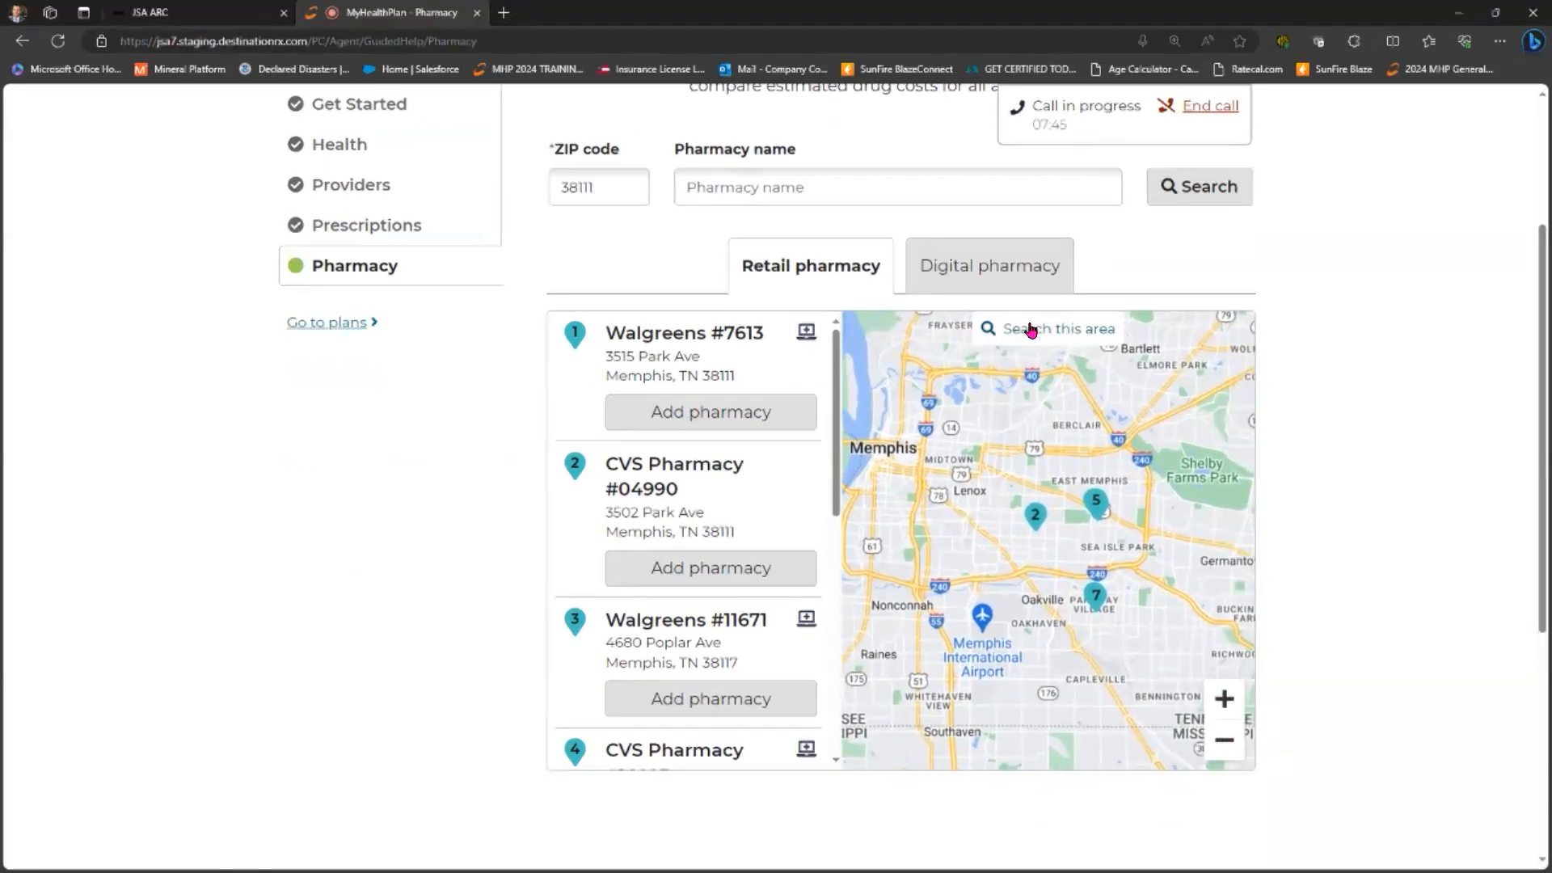
{"action": "left_click", "coordinate": [1045, 330]}
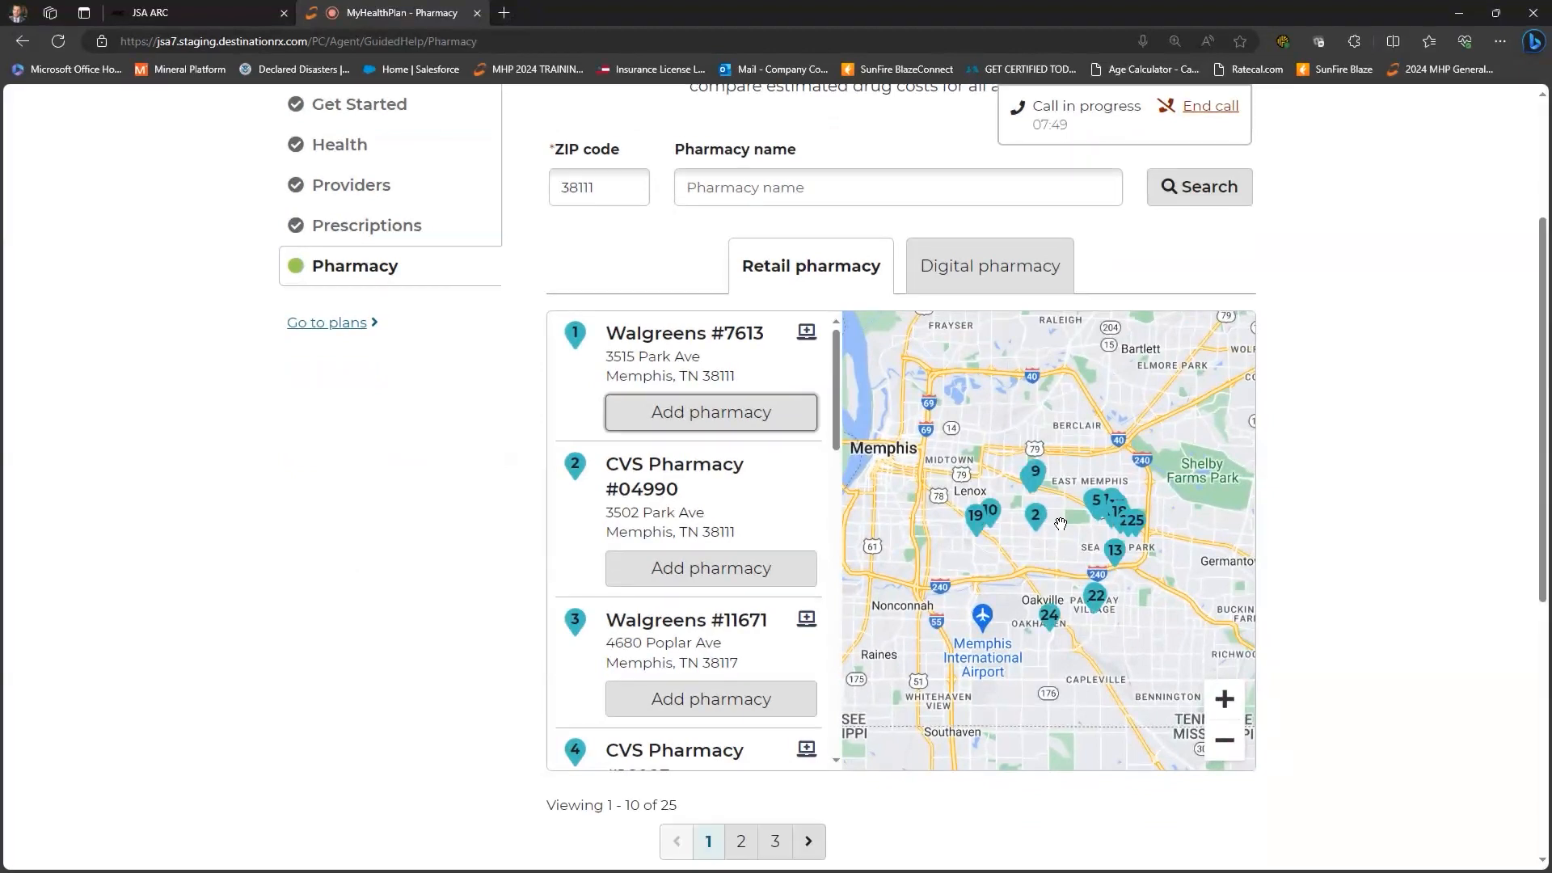
- Add Walgreens #7613 and CVS Pharmacy #04990, then show the digital pharmacy list
{"action": "left_click", "coordinate": [693, 414]}
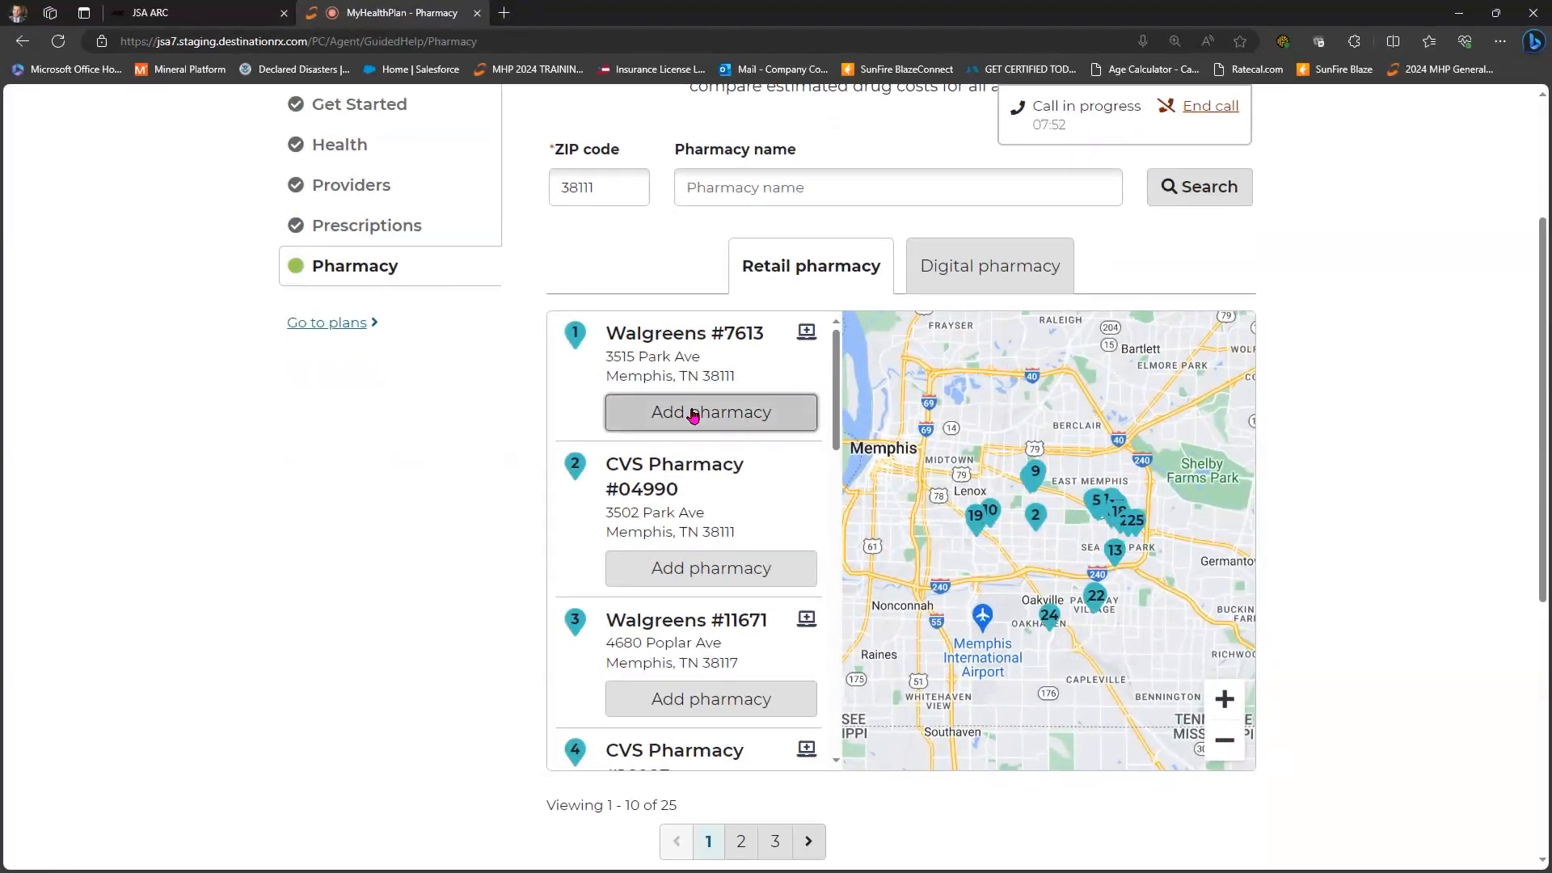
{"action": "left_click", "coordinate": [693, 566]}
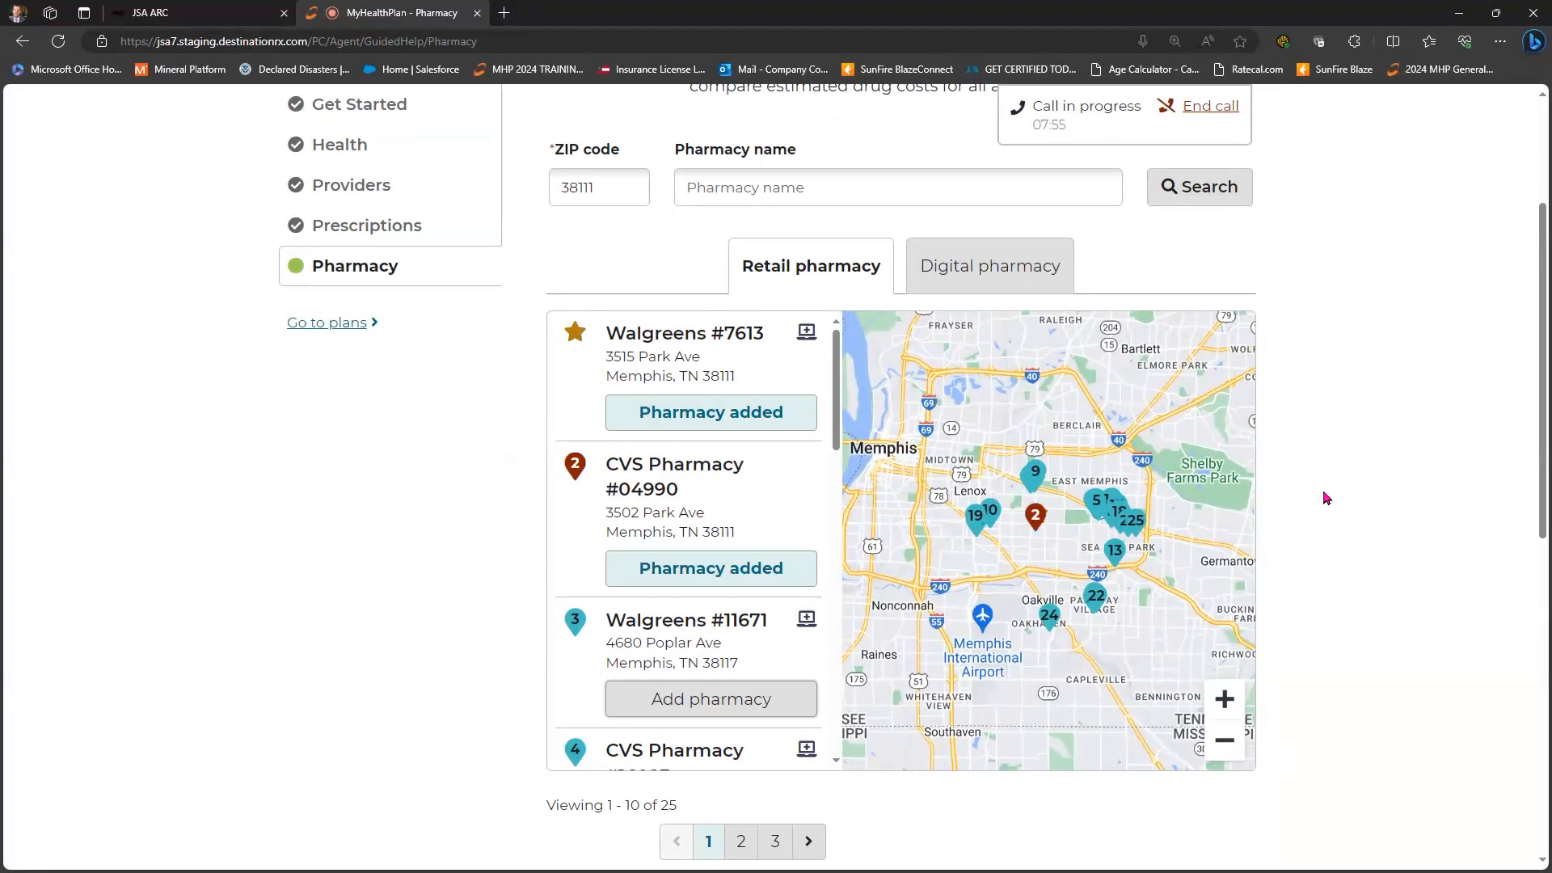
{"action": "scroll", "coordinate": [983, 572], "scroll_direction": "down", "scroll_amount": 5}
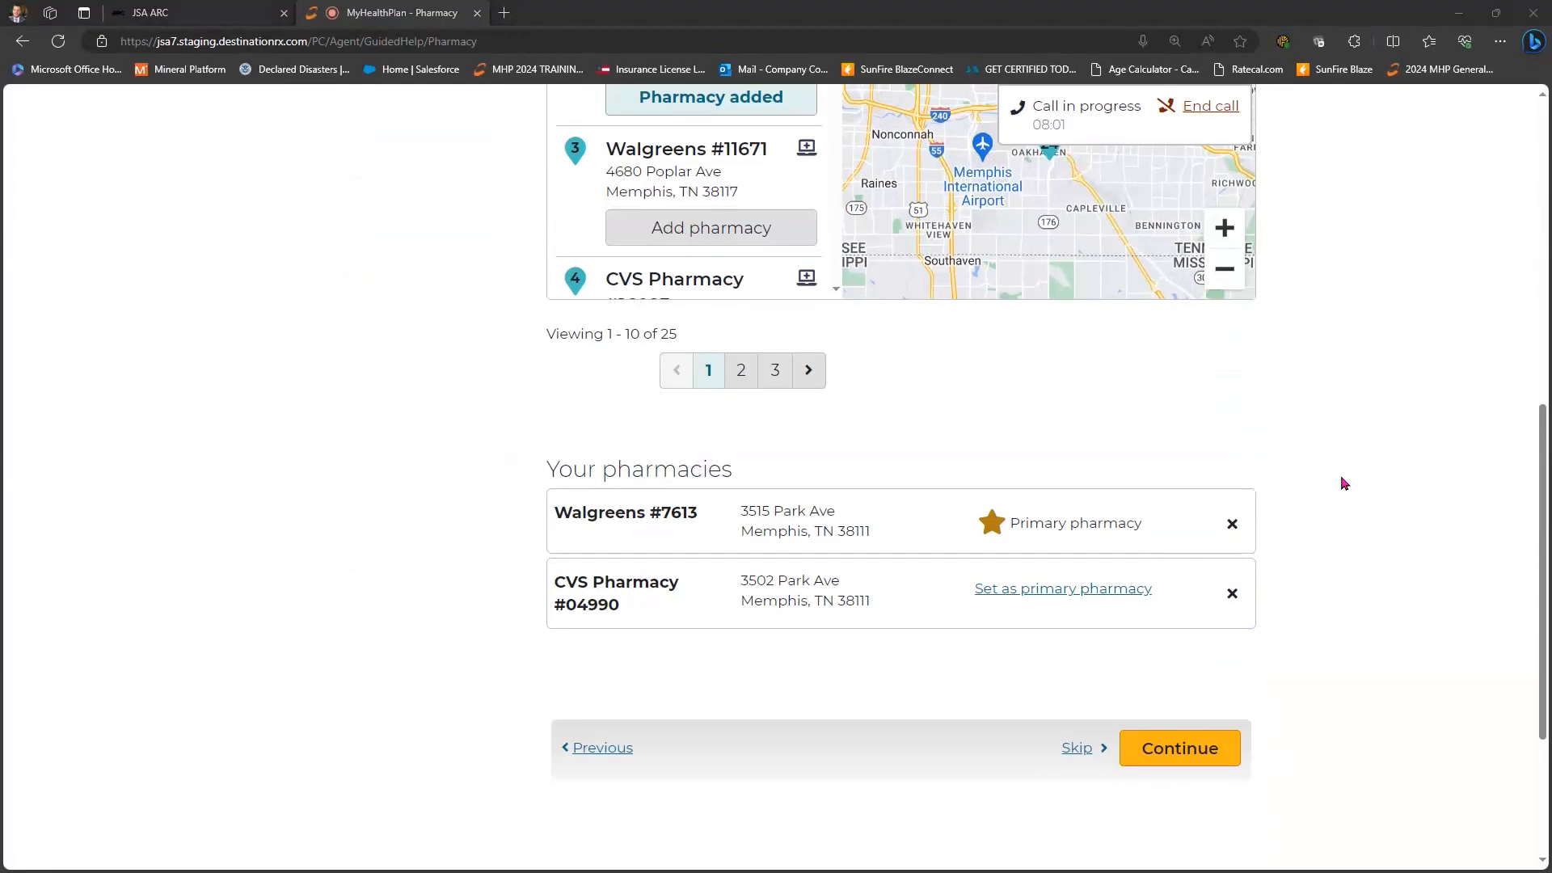
{"action": "scroll", "coordinate": [974, 357], "scroll_direction": "up", "scroll_amount": 7}
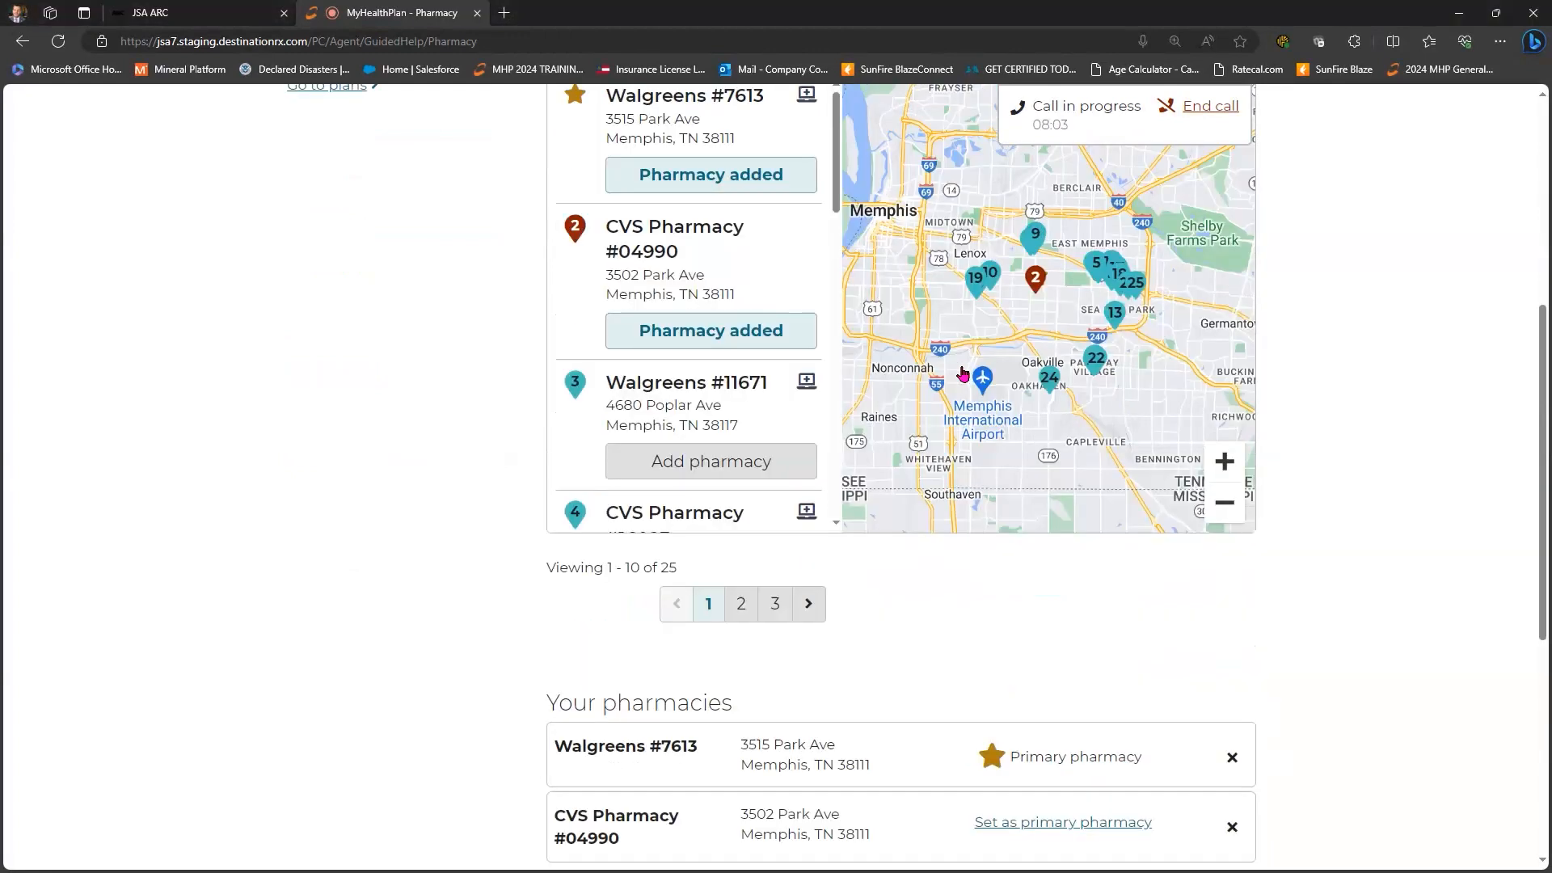
{"action": "key", "text": "Right"}
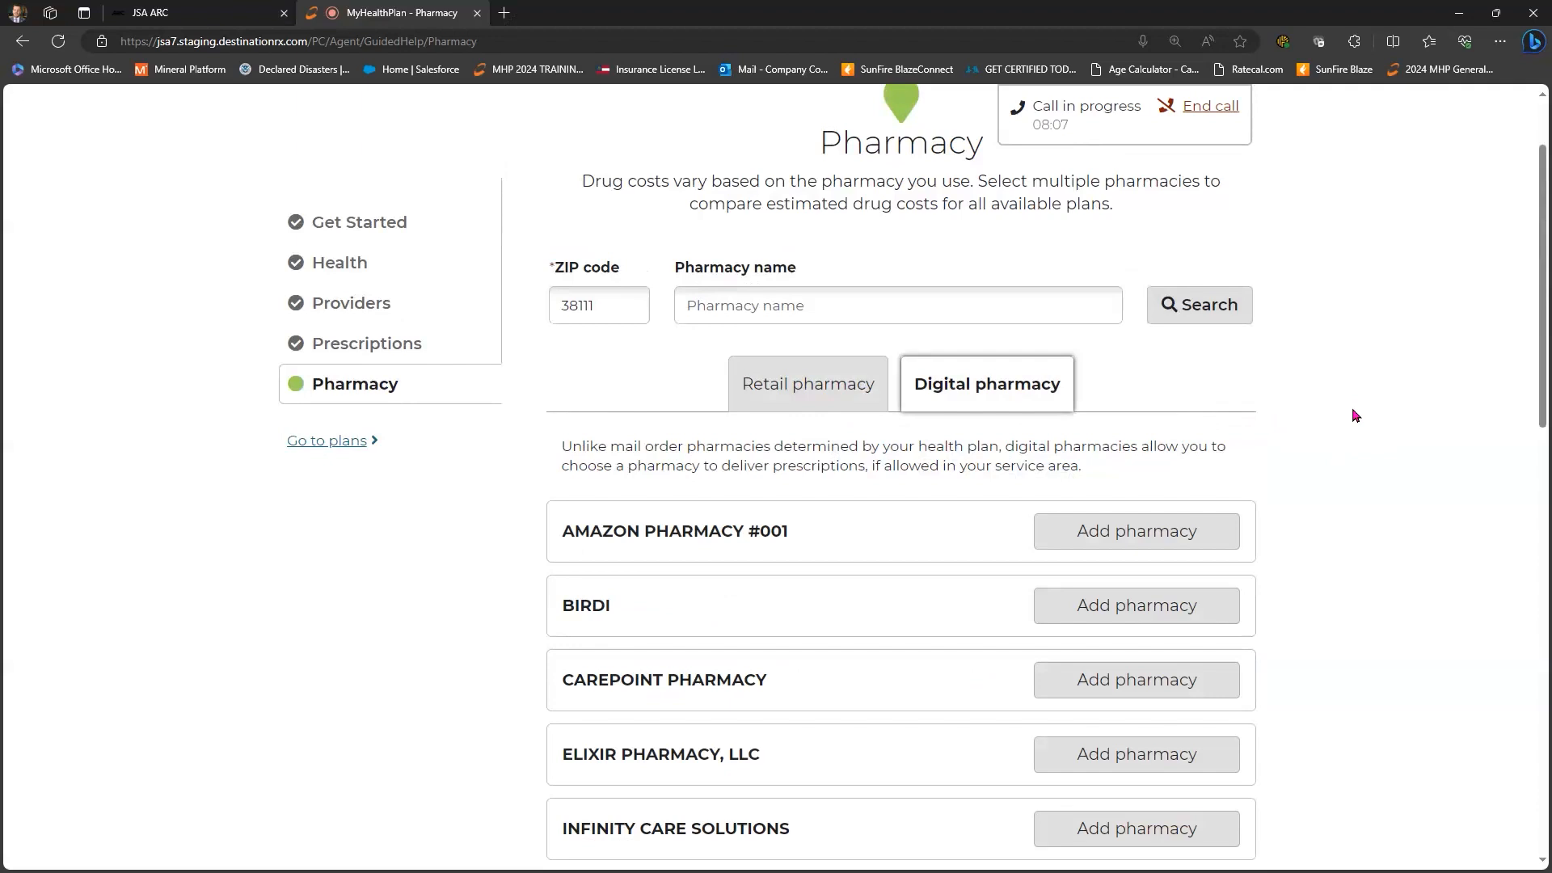
- Add Amazon Pharmacy #001 to Your pharmacies
{"action": "scroll", "coordinate": [1355, 419], "scroll_direction": "down", "scroll_amount": 4}
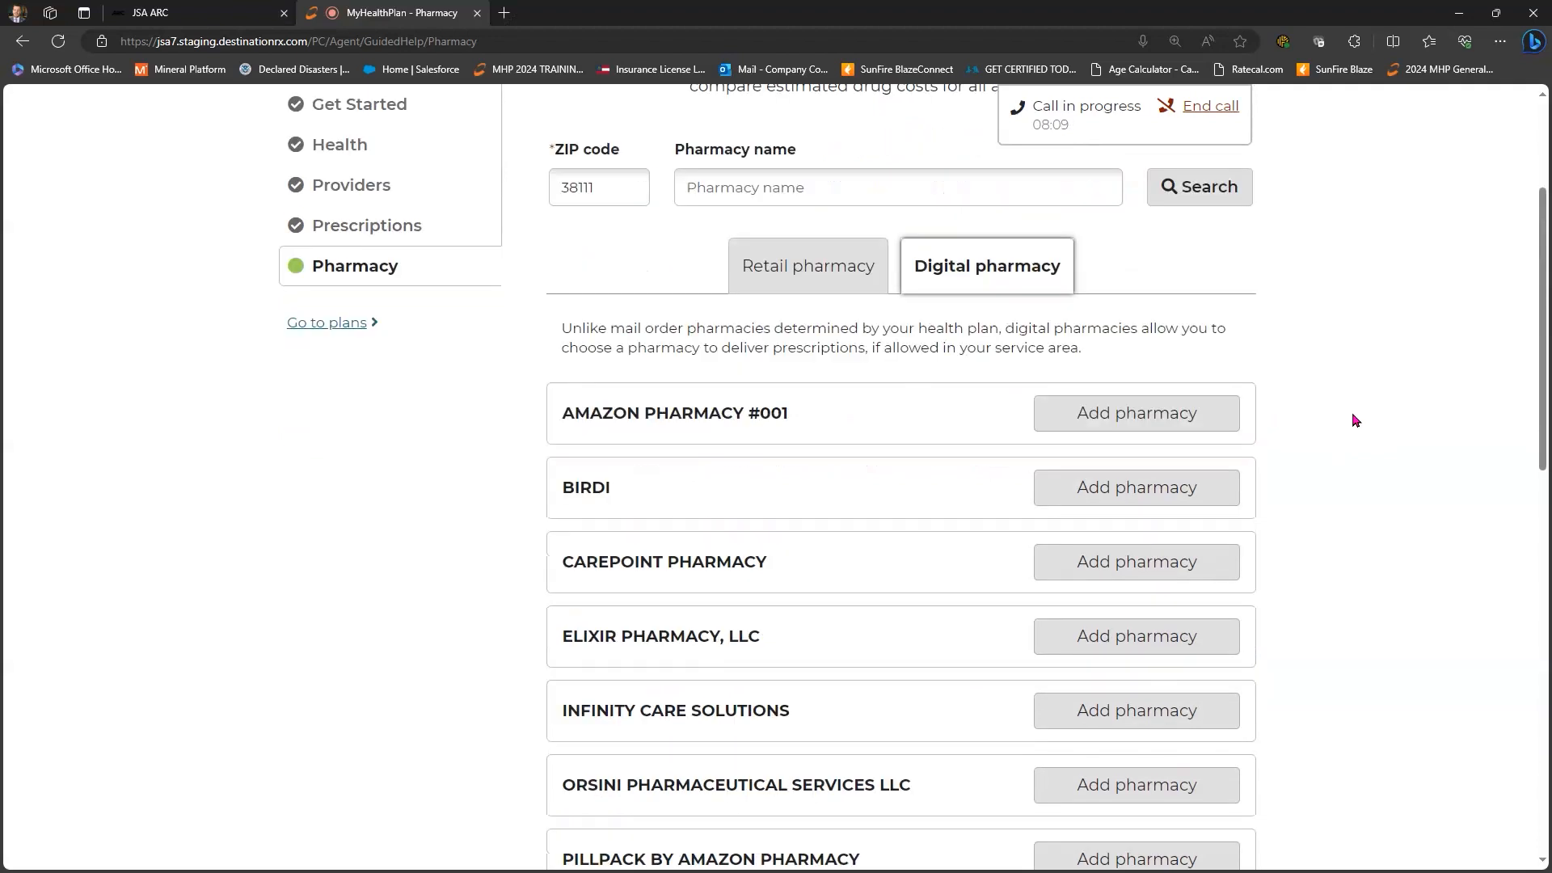
{"action": "scroll", "coordinate": [1355, 420], "scroll_direction": "down", "scroll_amount": 3}
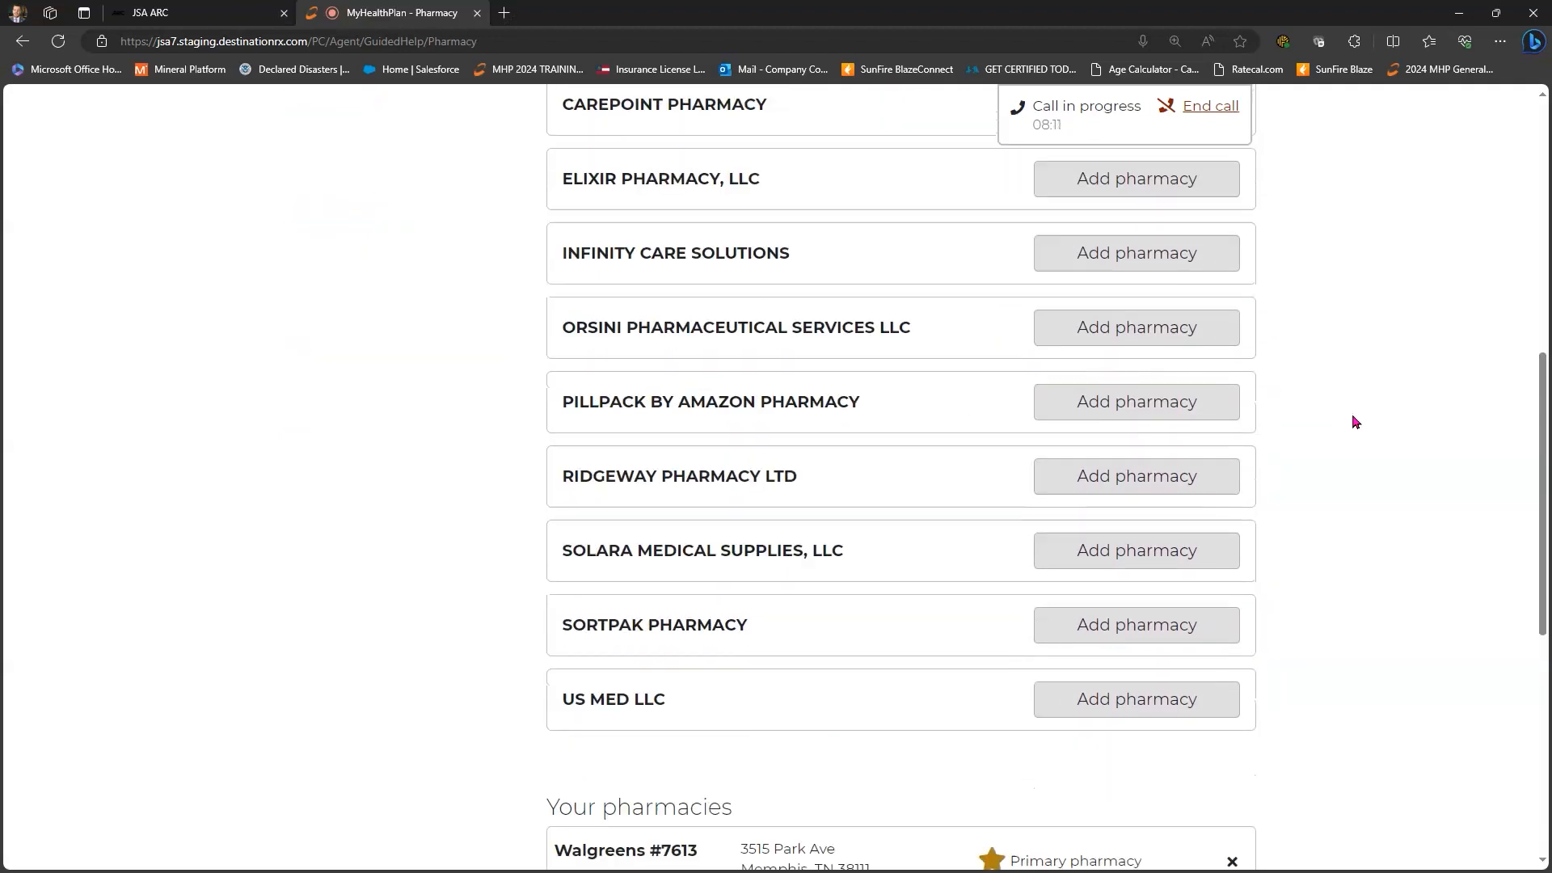
{"action": "scroll", "coordinate": [1355, 421], "scroll_direction": "up", "scroll_amount": 4}
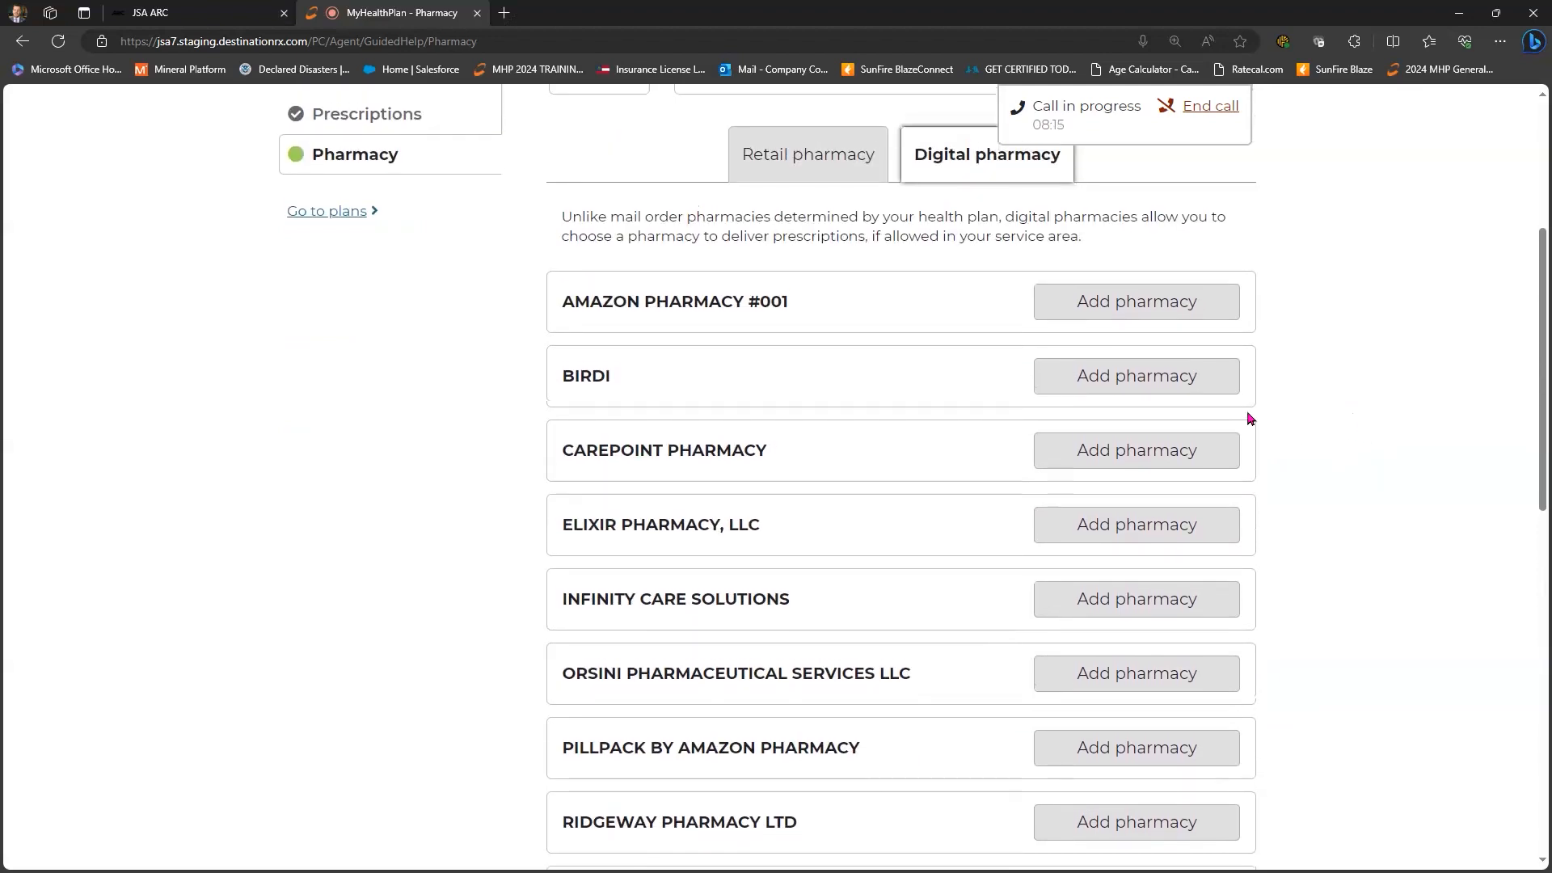
{"action": "scroll", "coordinate": [1166, 418], "scroll_direction": "up", "scroll_amount": 1}
{"action": "left_click", "coordinate": [1200, 419]}
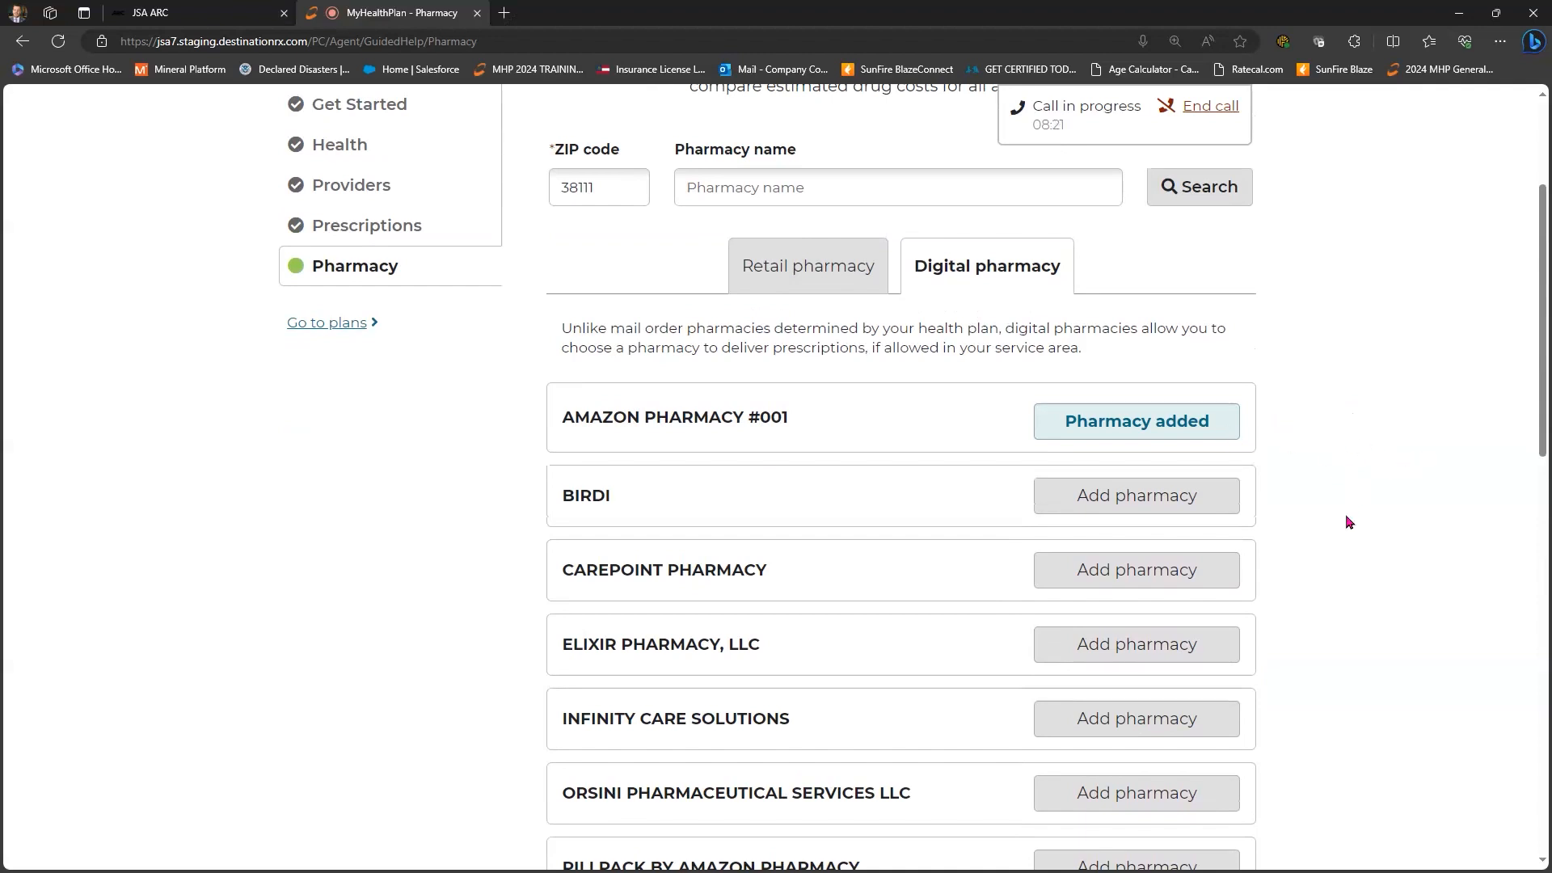
- Make Amazon Pharmacy #001 the primary pharmacy in place of Walgreens #7613, then continue to the plan list
{"action": "scroll", "coordinate": [1140, 388], "scroll_direction": "down", "scroll_amount": 4}
{"action": "scroll", "coordinate": [1136, 388], "scroll_direction": "down", "scroll_amount": 4}
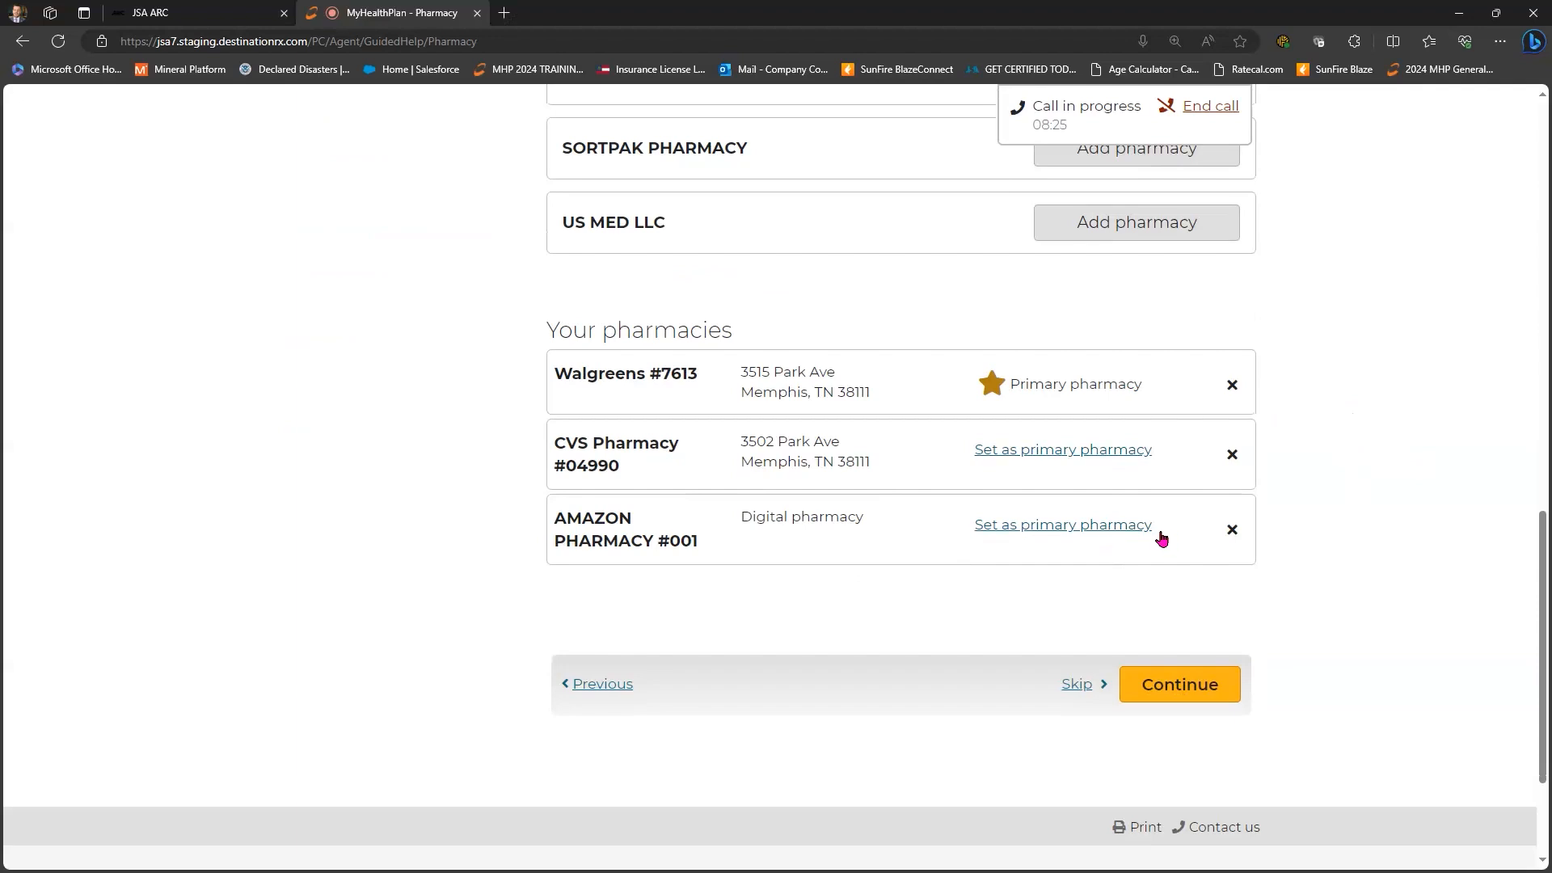
{"action": "left_click", "coordinate": [1039, 525]}
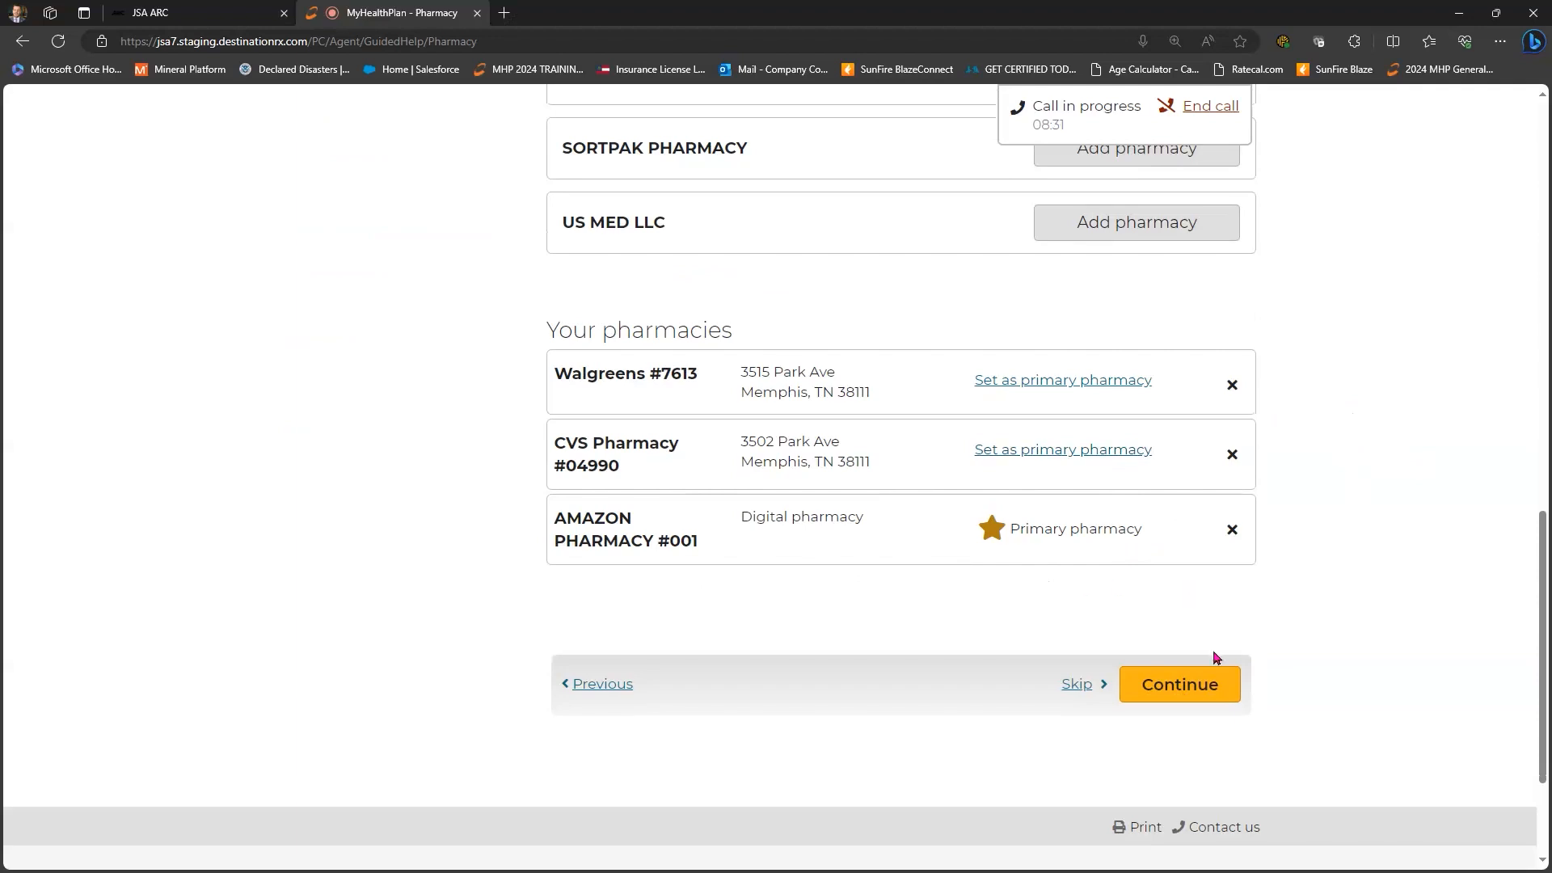
{"action": "left_click", "coordinate": [1212, 684]}
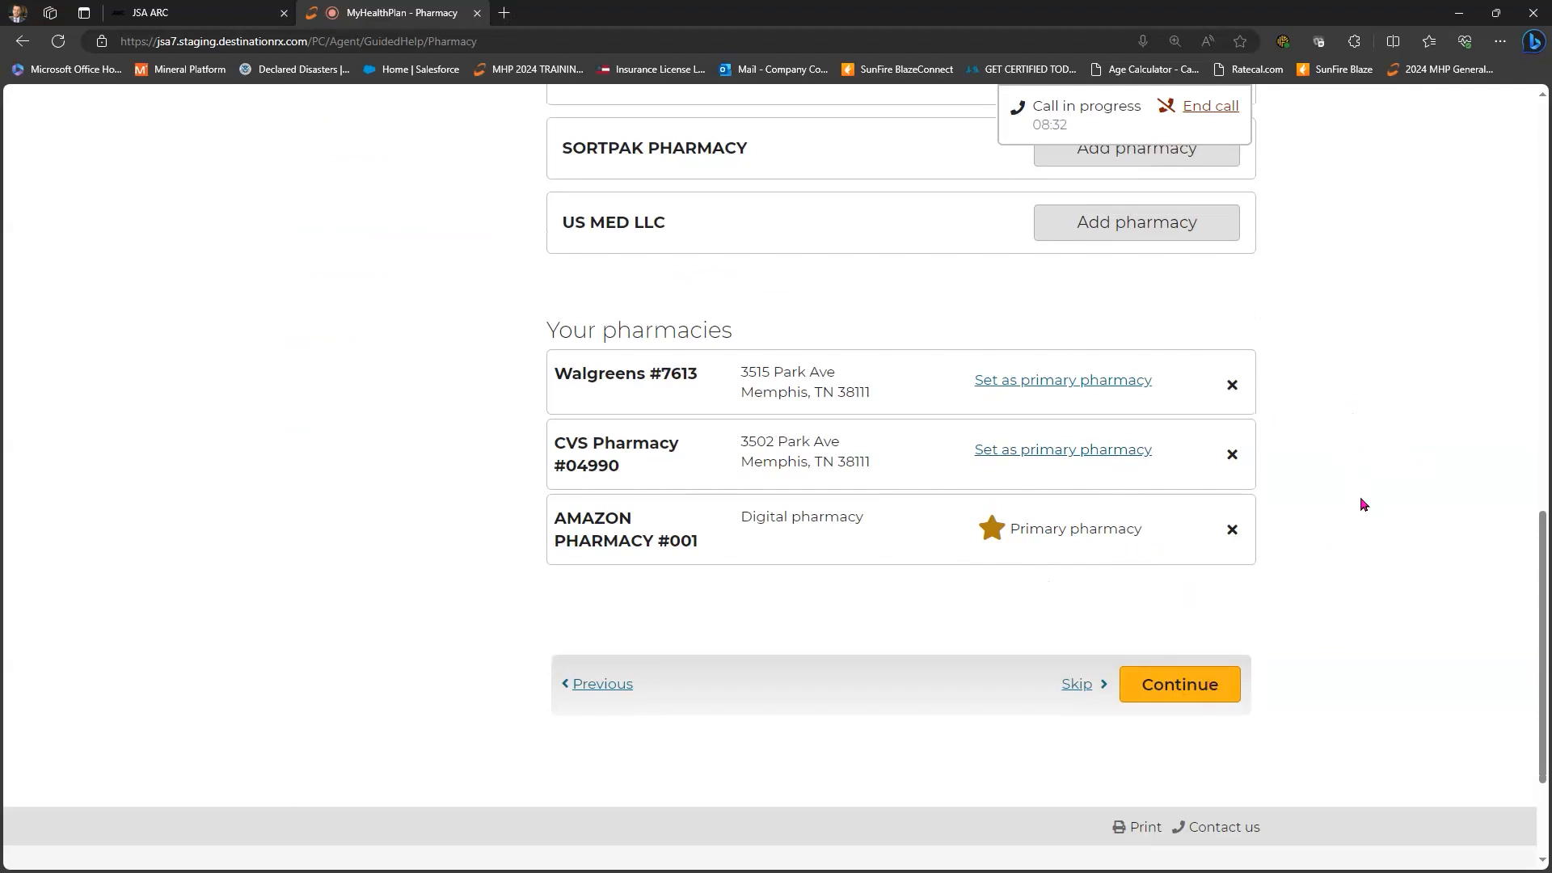
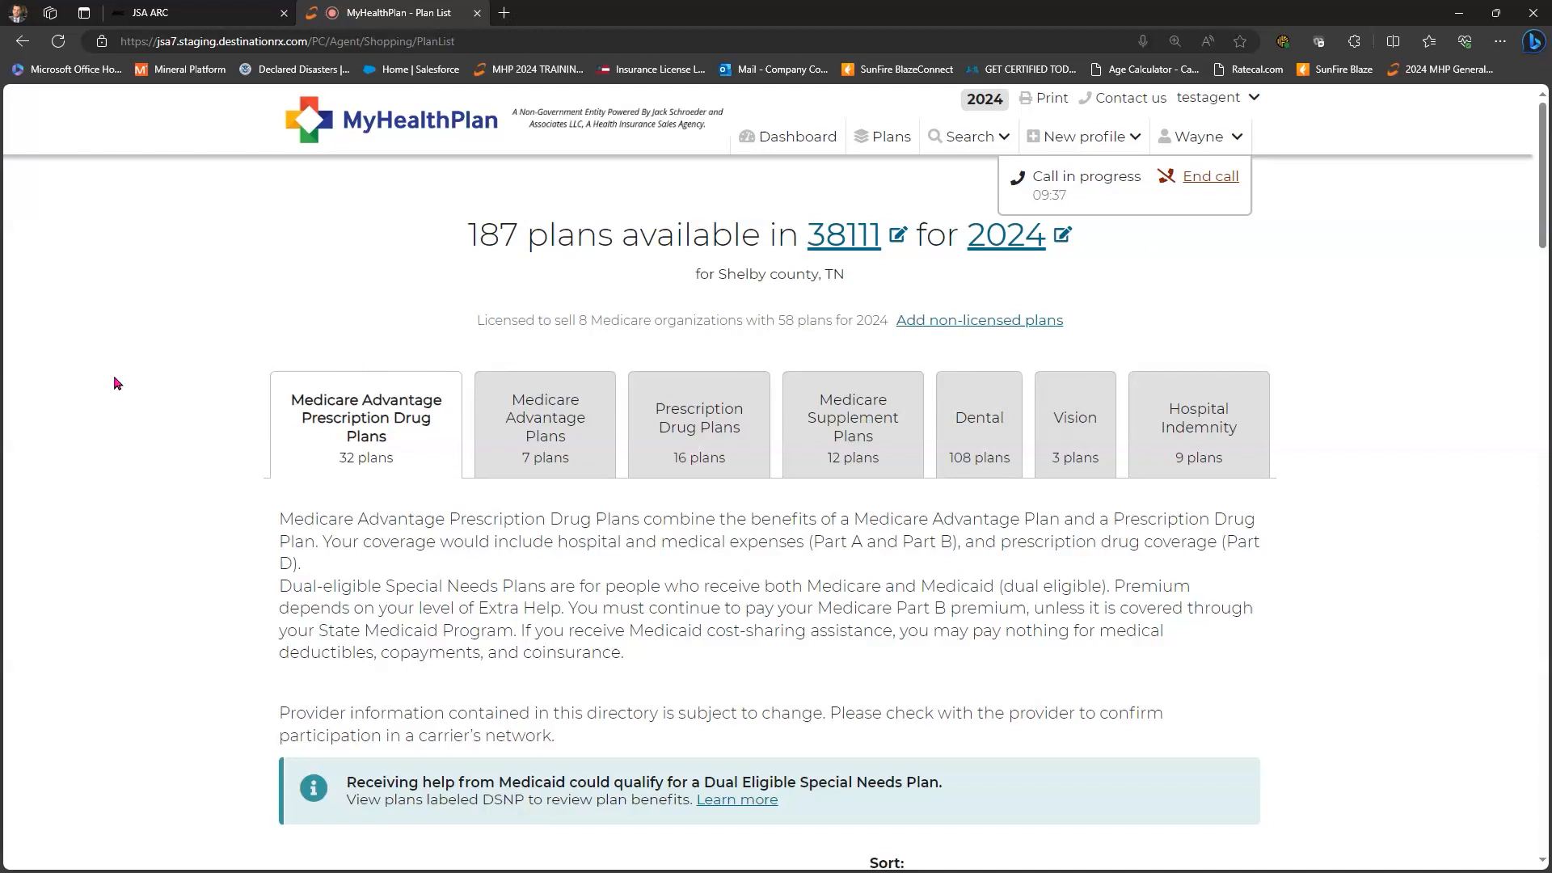
- Scroll down and back up through the 2024 plan list for ZIP 38111
{"action": "scroll", "coordinate": [186, 320], "scroll_direction": "down", "scroll_amount": 3}
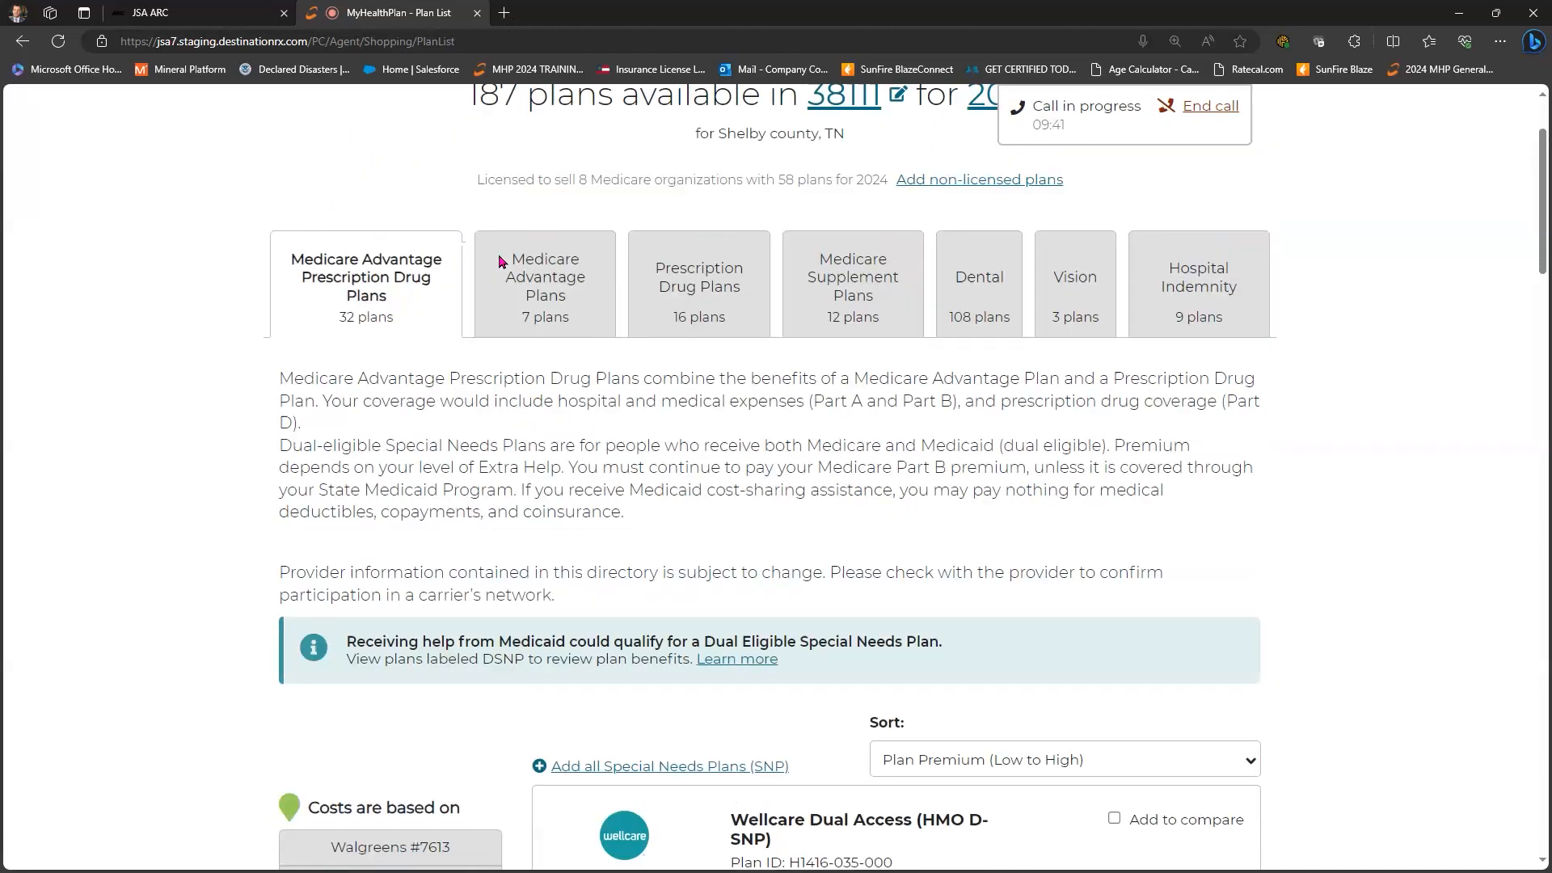
{"action": "scroll", "coordinate": [493, 252], "scroll_direction": "up", "scroll_amount": 3}
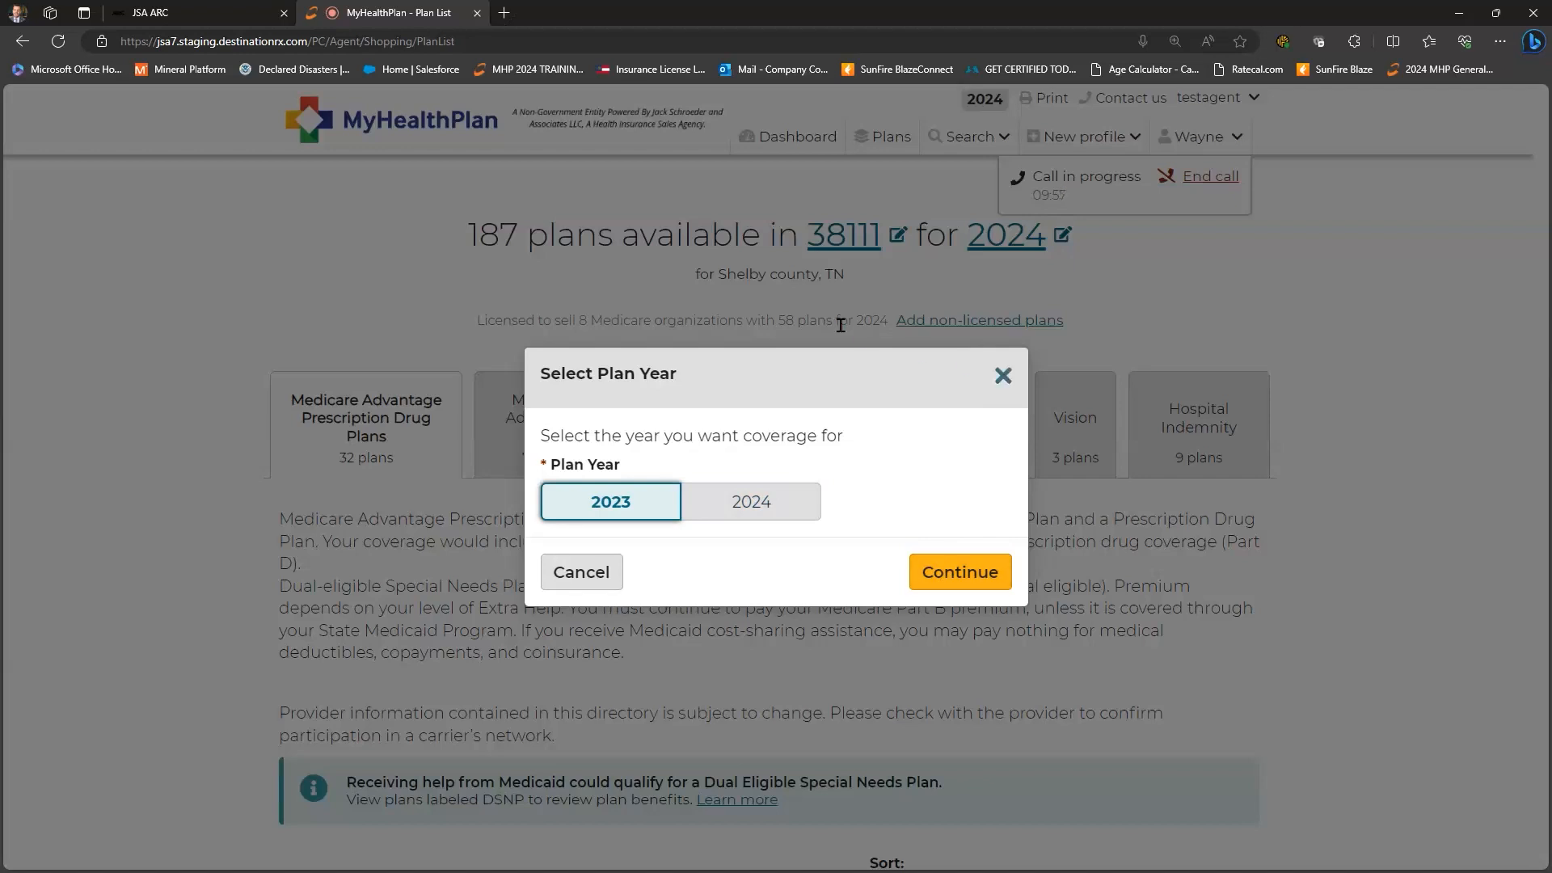
- Dismiss the Select Plan Year prompt, keeping the coverage year at 2024
{"action": "left_click", "coordinate": [1003, 377]}
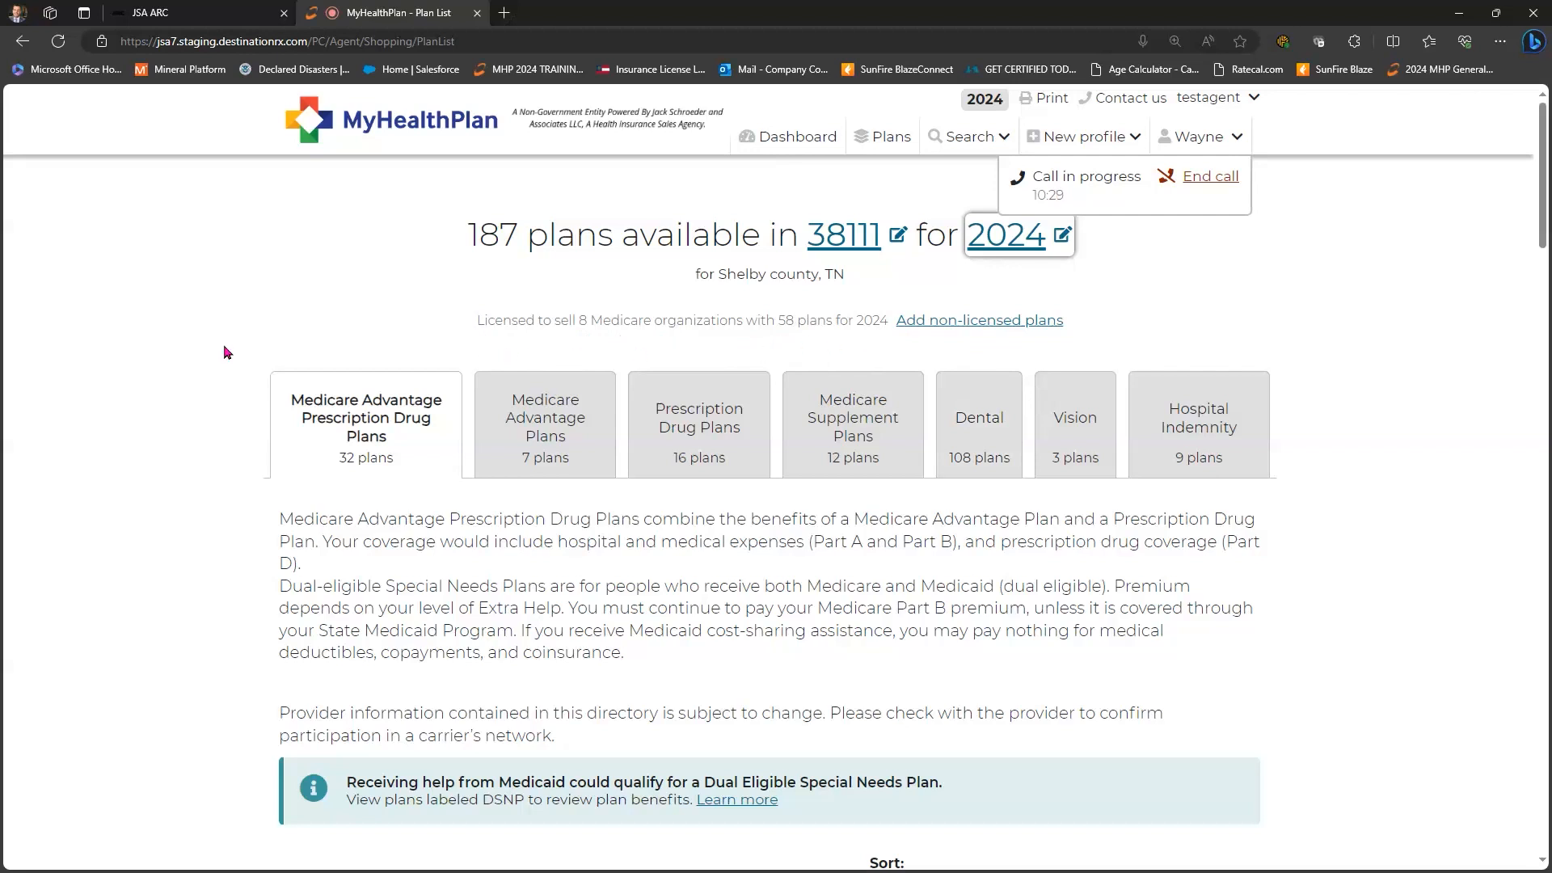
{"action": "scroll", "coordinate": [226, 353], "scroll_direction": "down", "scroll_amount": 1}
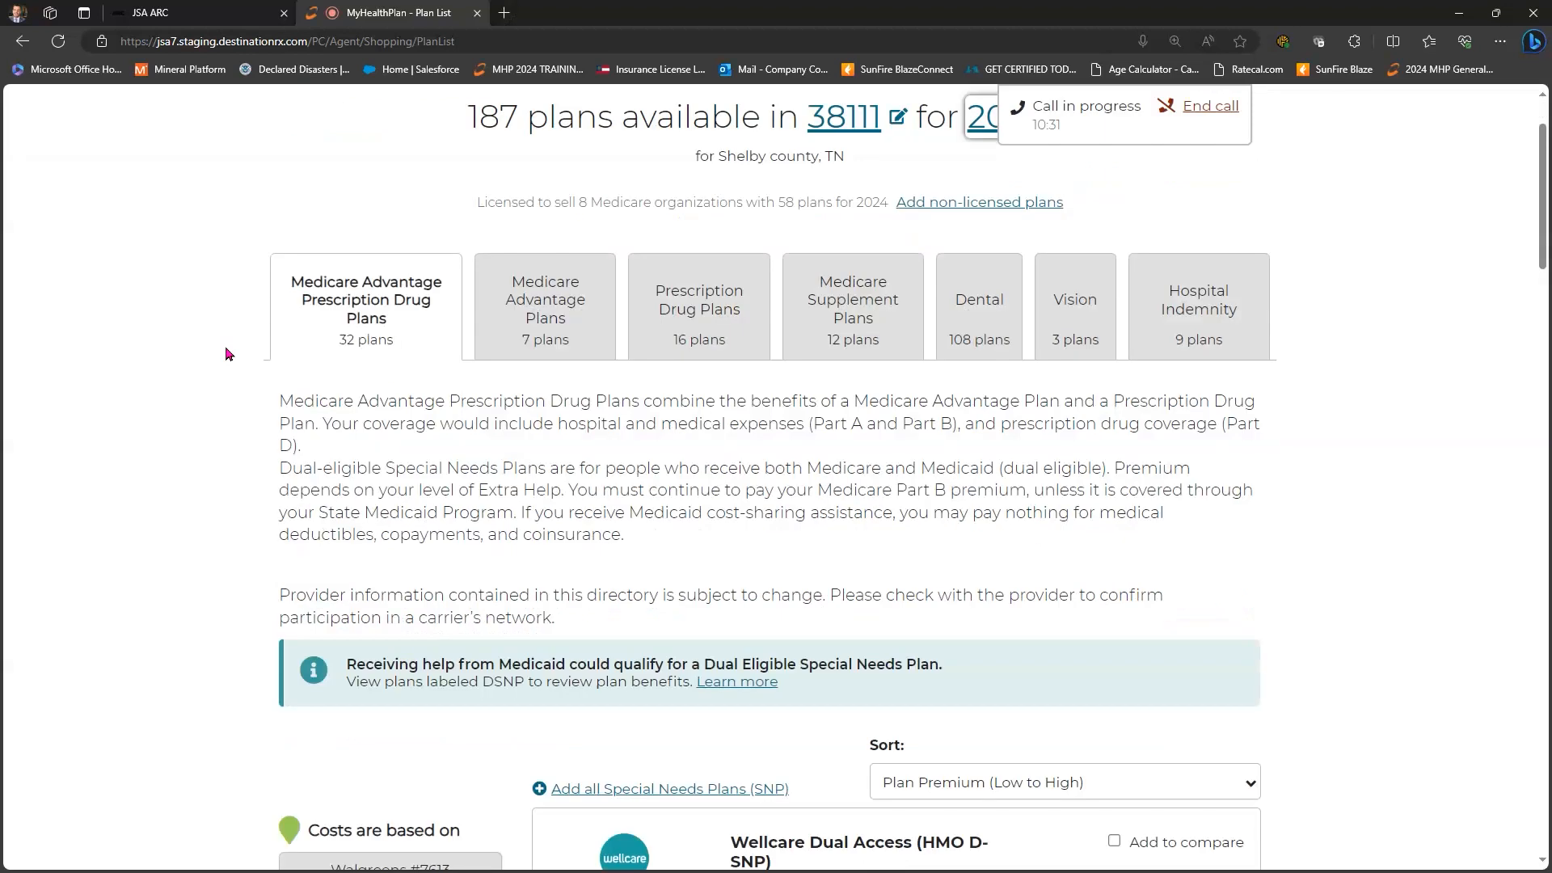
{"action": "scroll", "coordinate": [224, 354], "scroll_direction": "up", "scroll_amount": 1}
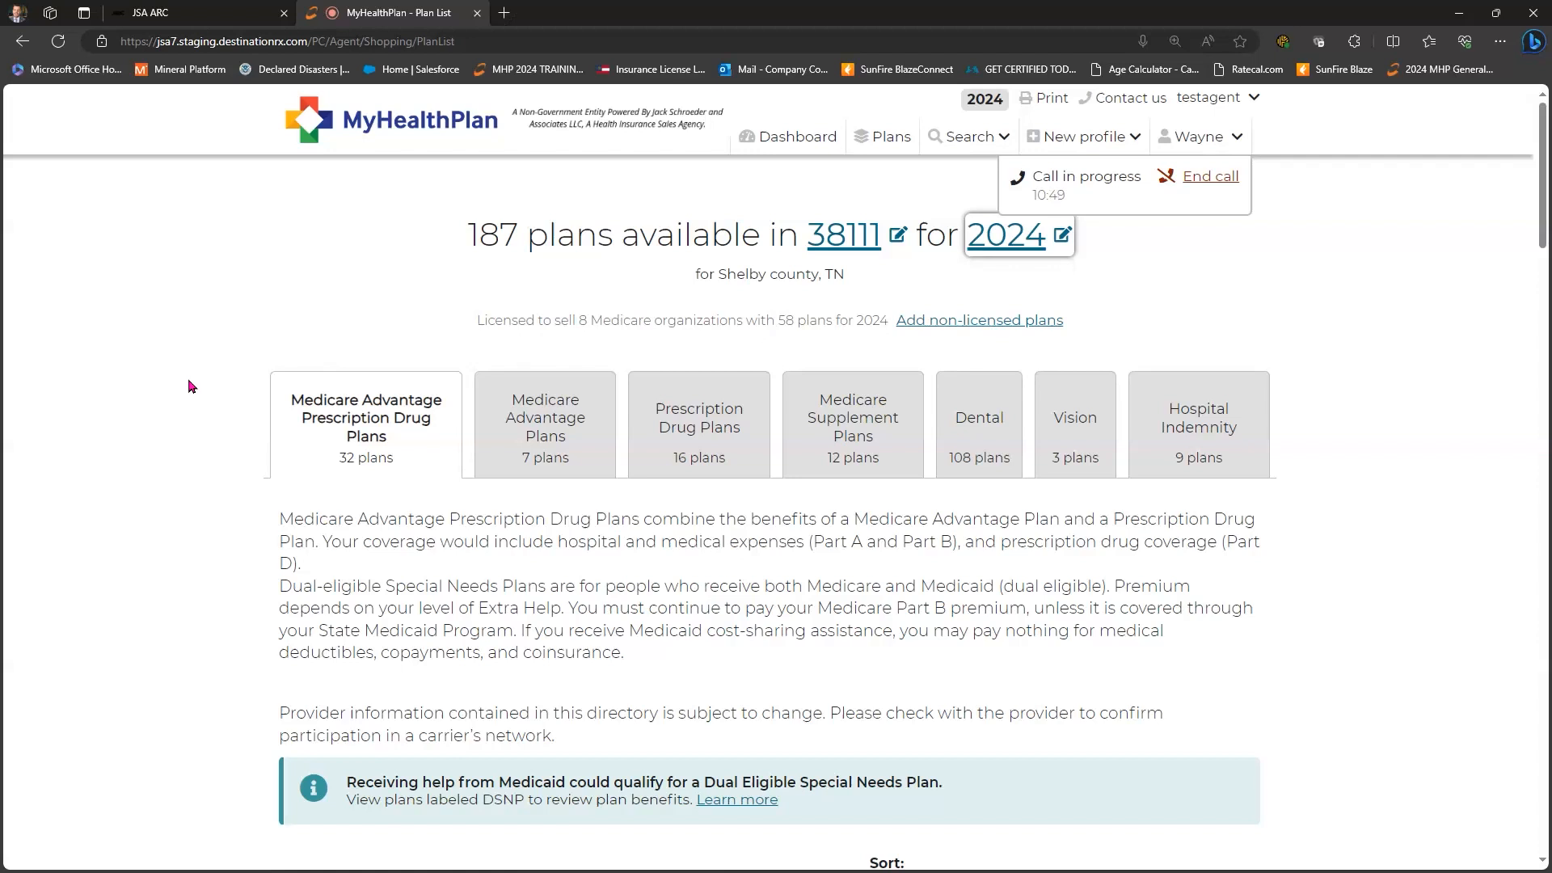
{"action": "scroll", "coordinate": [191, 386], "scroll_direction": "down", "scroll_amount": 4}
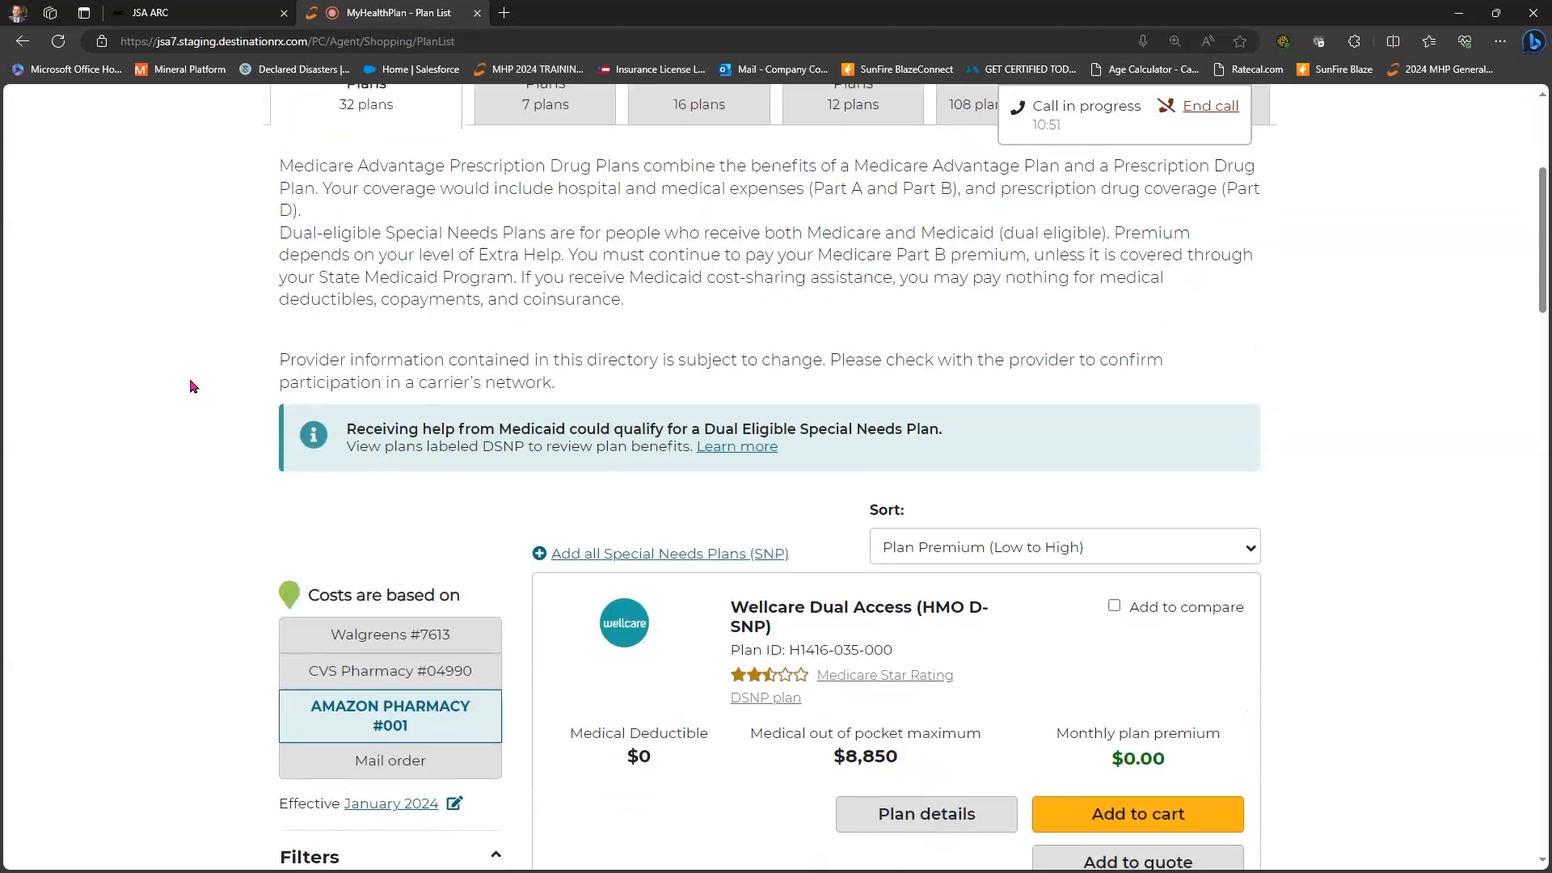
{"action": "scroll", "coordinate": [294, 385], "scroll_direction": "down", "scroll_amount": 2}
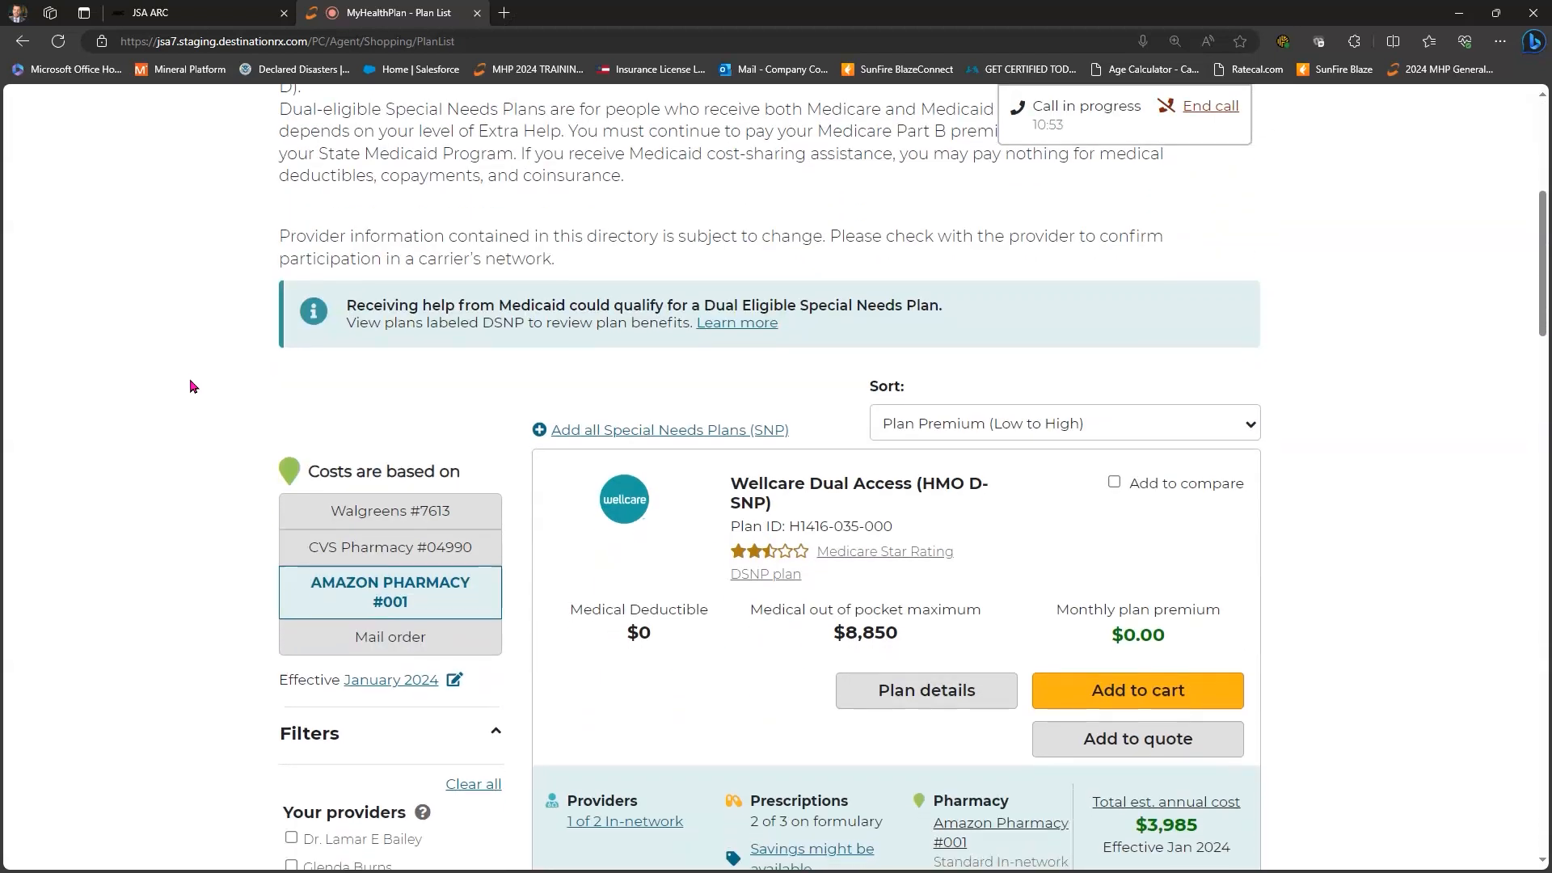
{"action": "scroll", "coordinate": [485, 218], "scroll_direction": "down", "scroll_amount": 1}
{"action": "scroll", "coordinate": [529, 208], "scroll_direction": "down", "scroll_amount": 1}
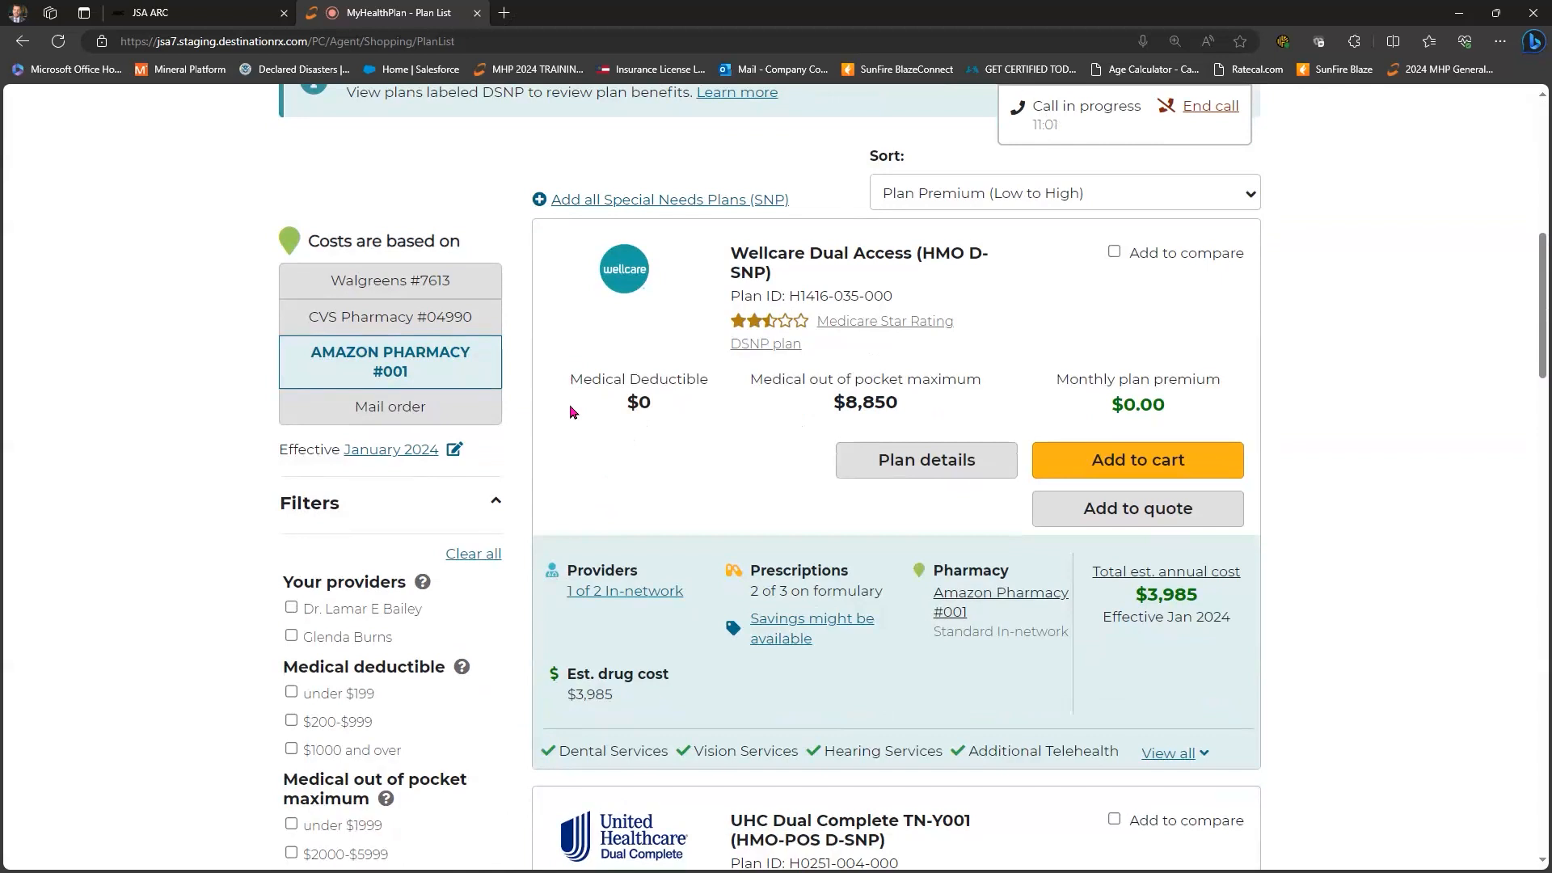
{"action": "scroll", "coordinate": [1069, 437], "scroll_direction": "up", "scroll_amount": 1}
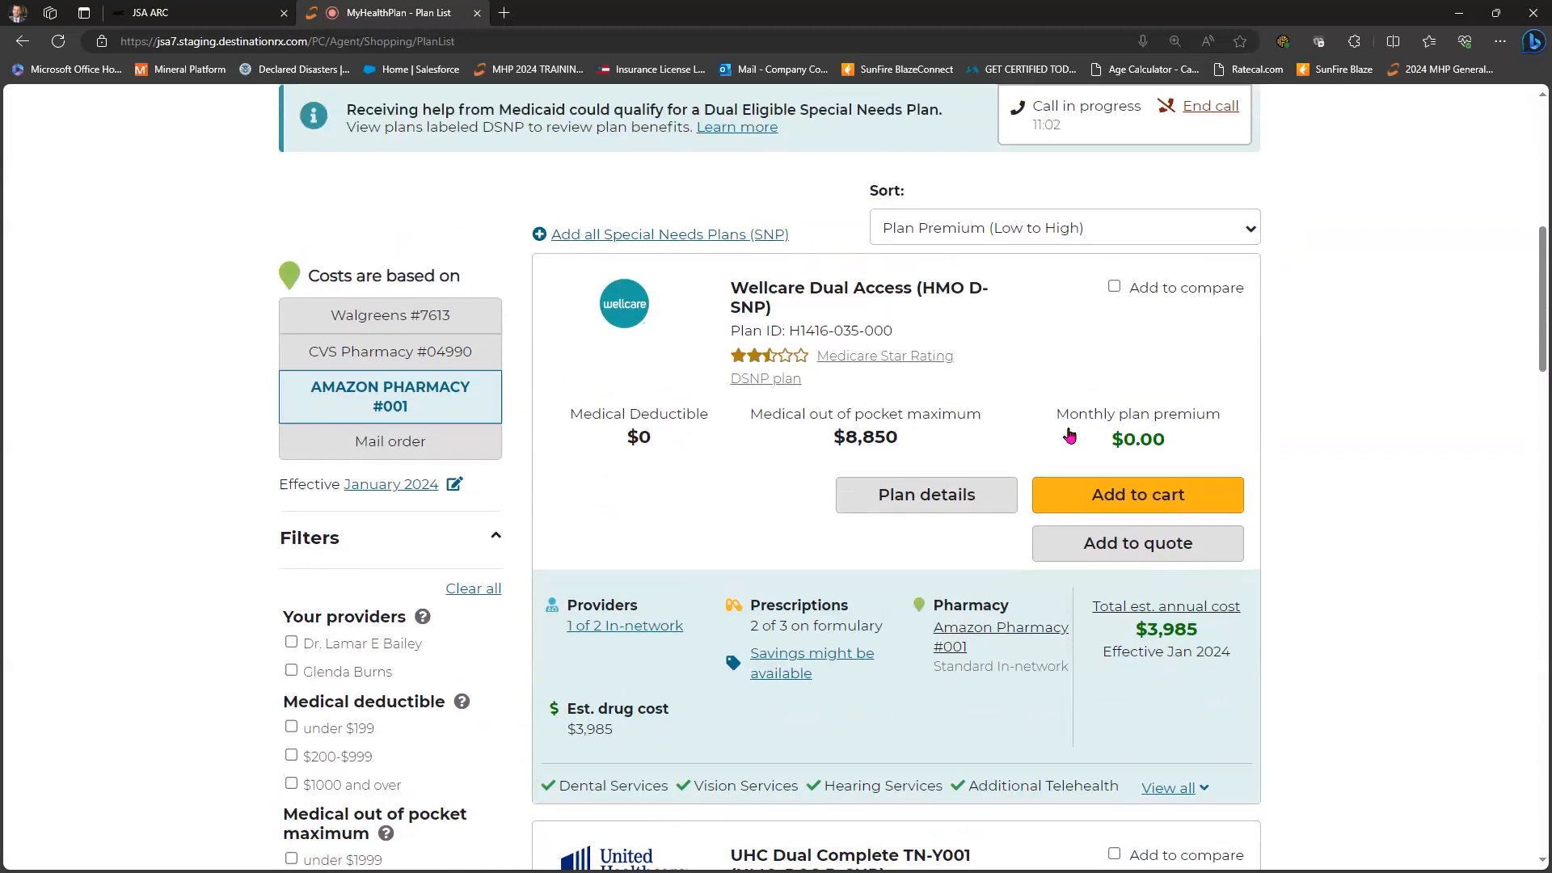
{"action": "scroll", "coordinate": [1070, 434], "scroll_direction": "up", "scroll_amount": 3}
{"action": "left_click", "coordinate": [1148, 432]}
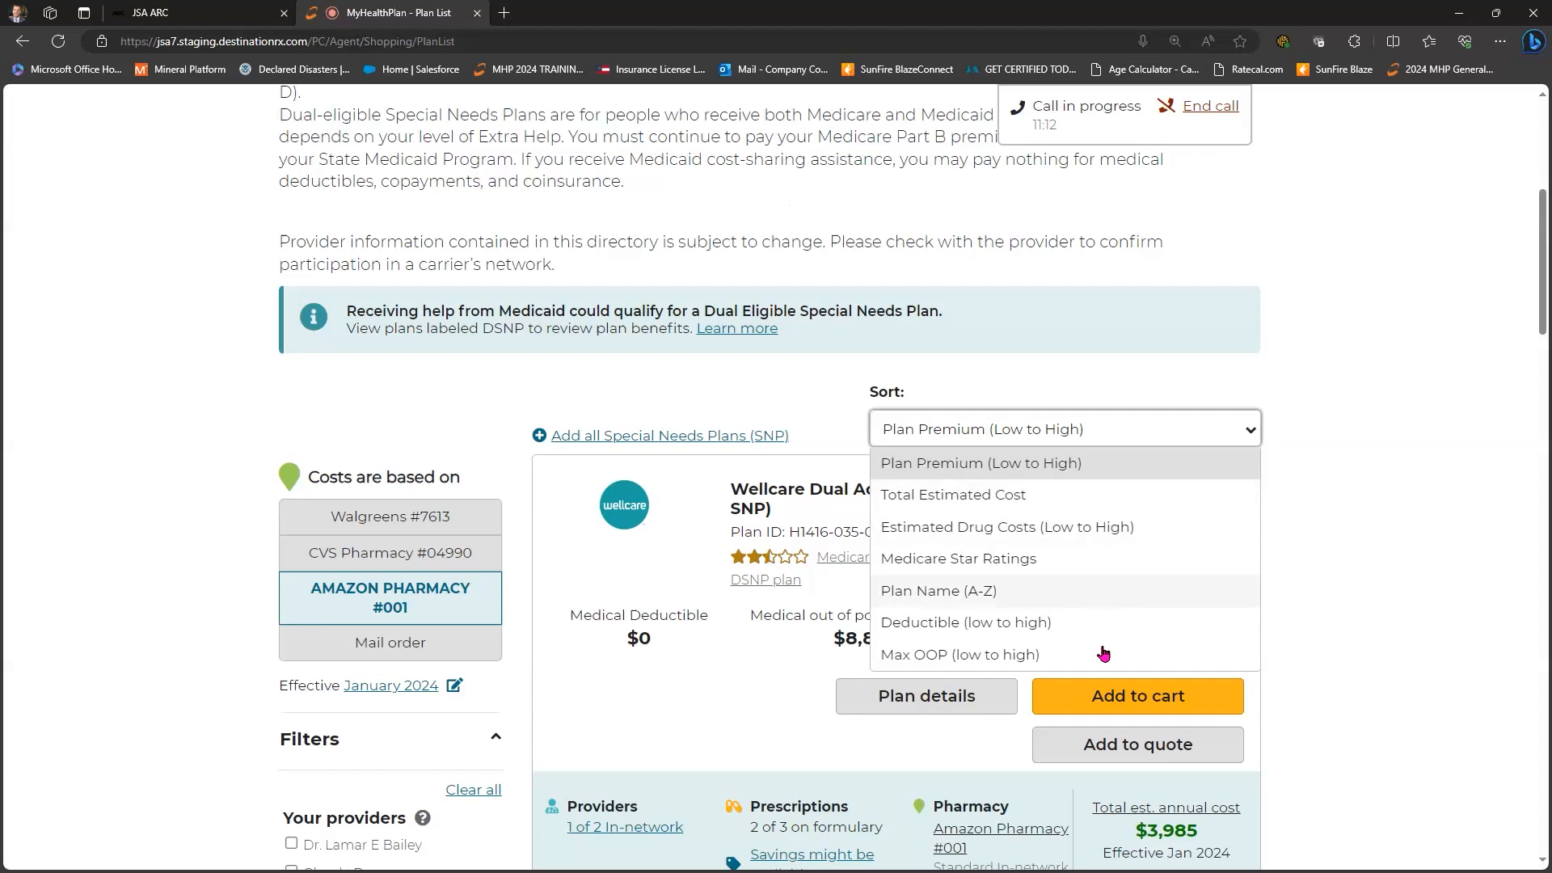
- Compare plan costs across Amazon, CVS and Walgreens, settling on CVS Pharmacy #04990
{"action": "left_click", "coordinate": [1369, 465]}
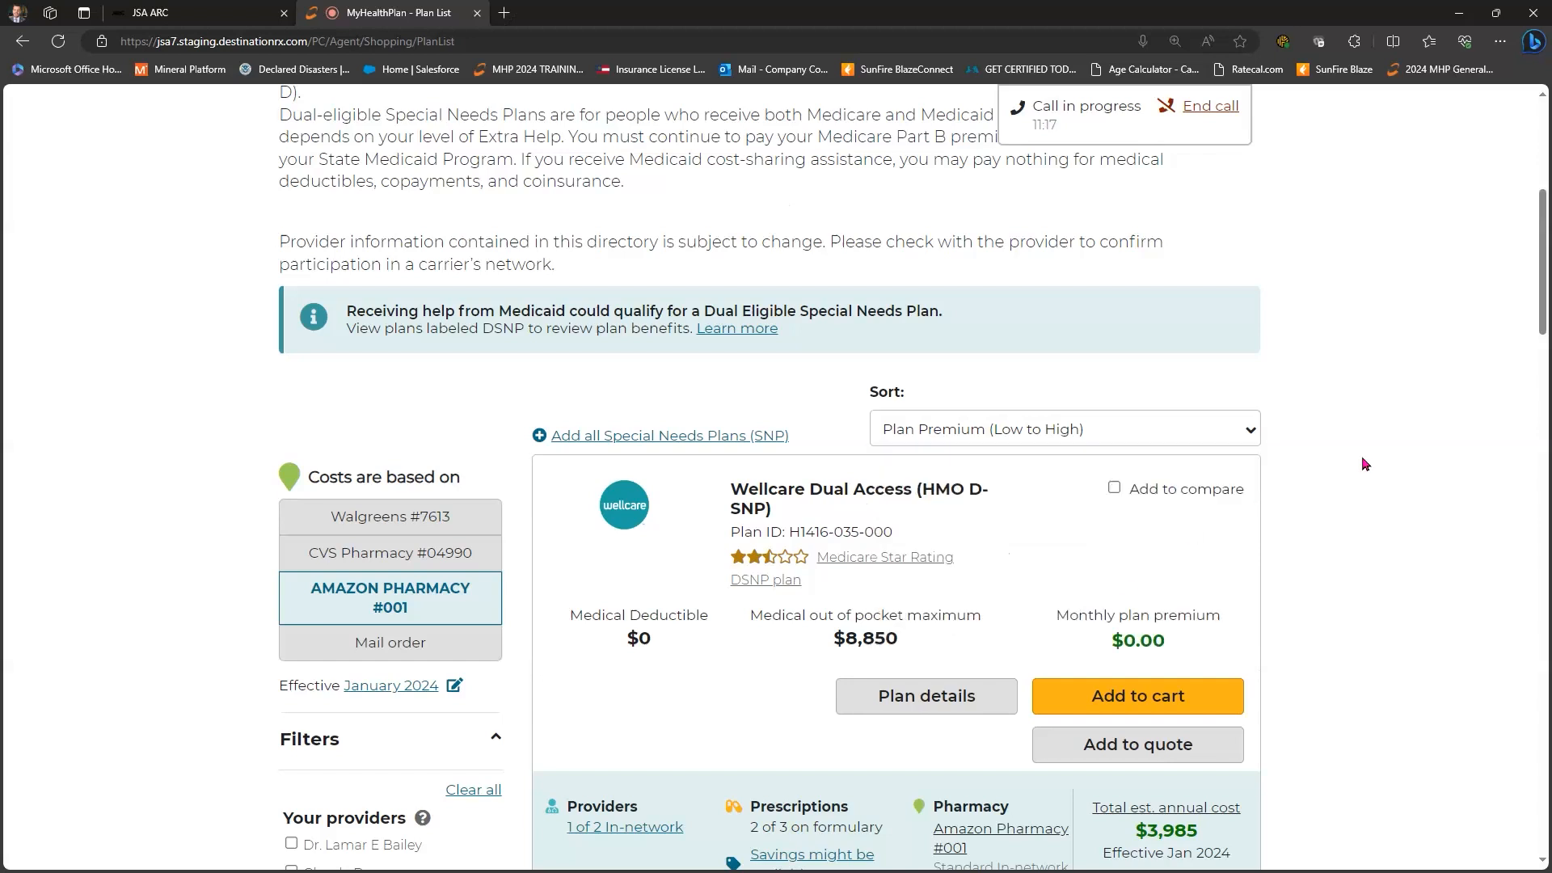
{"action": "scroll", "coordinate": [1366, 360], "scroll_direction": "down", "scroll_amount": 3}
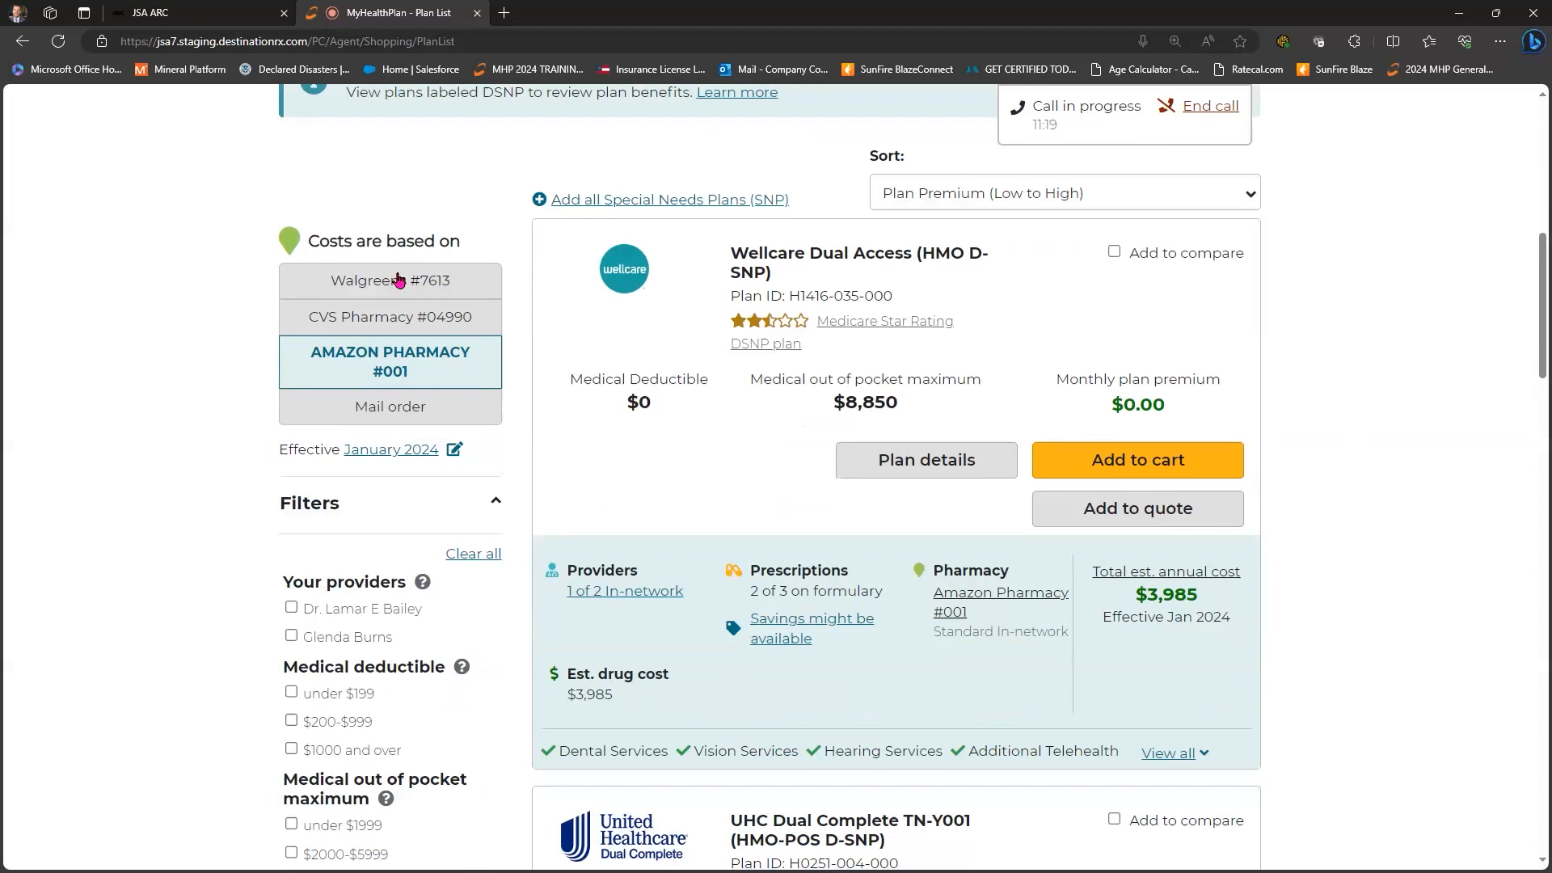
{"action": "left_click", "coordinate": [392, 369]}
{"action": "left_click", "coordinate": [385, 322]}
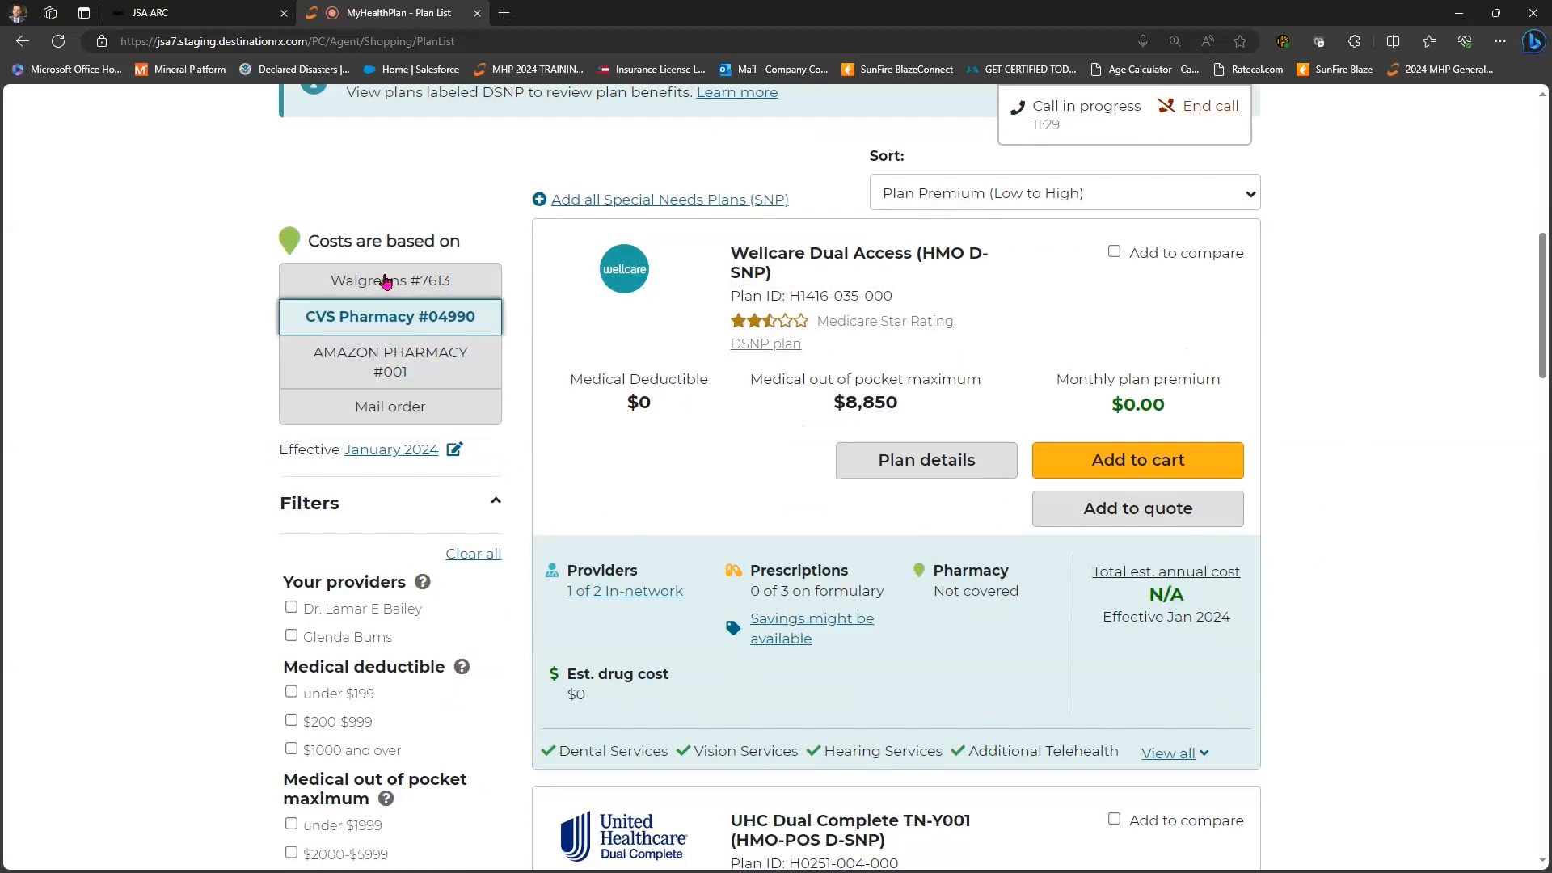
{"action": "left_click", "coordinate": [385, 281]}
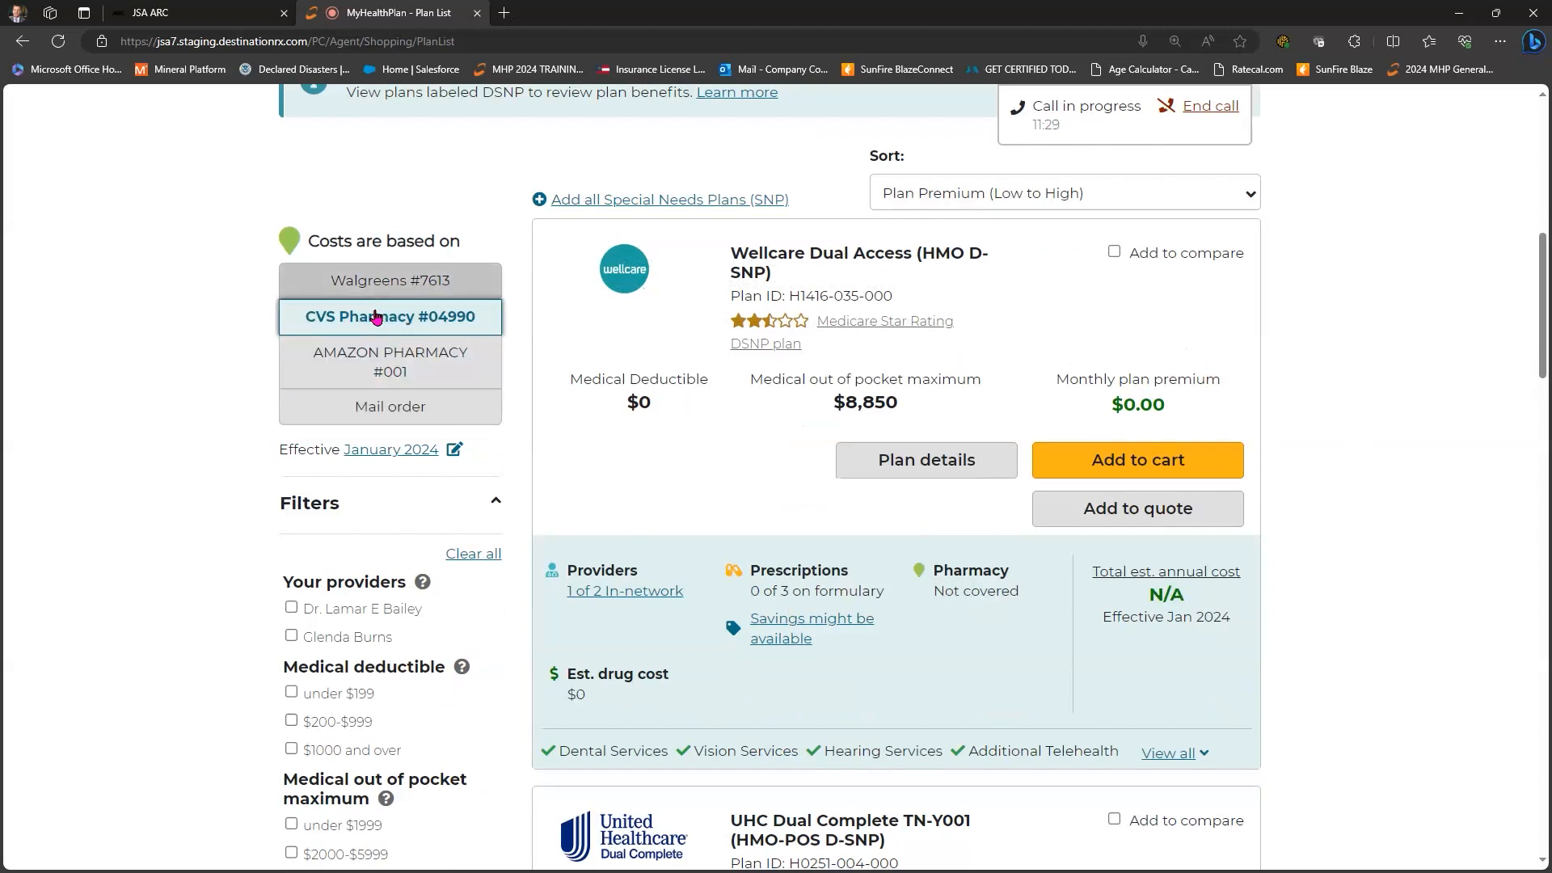
{"action": "left_click", "coordinate": [376, 355]}
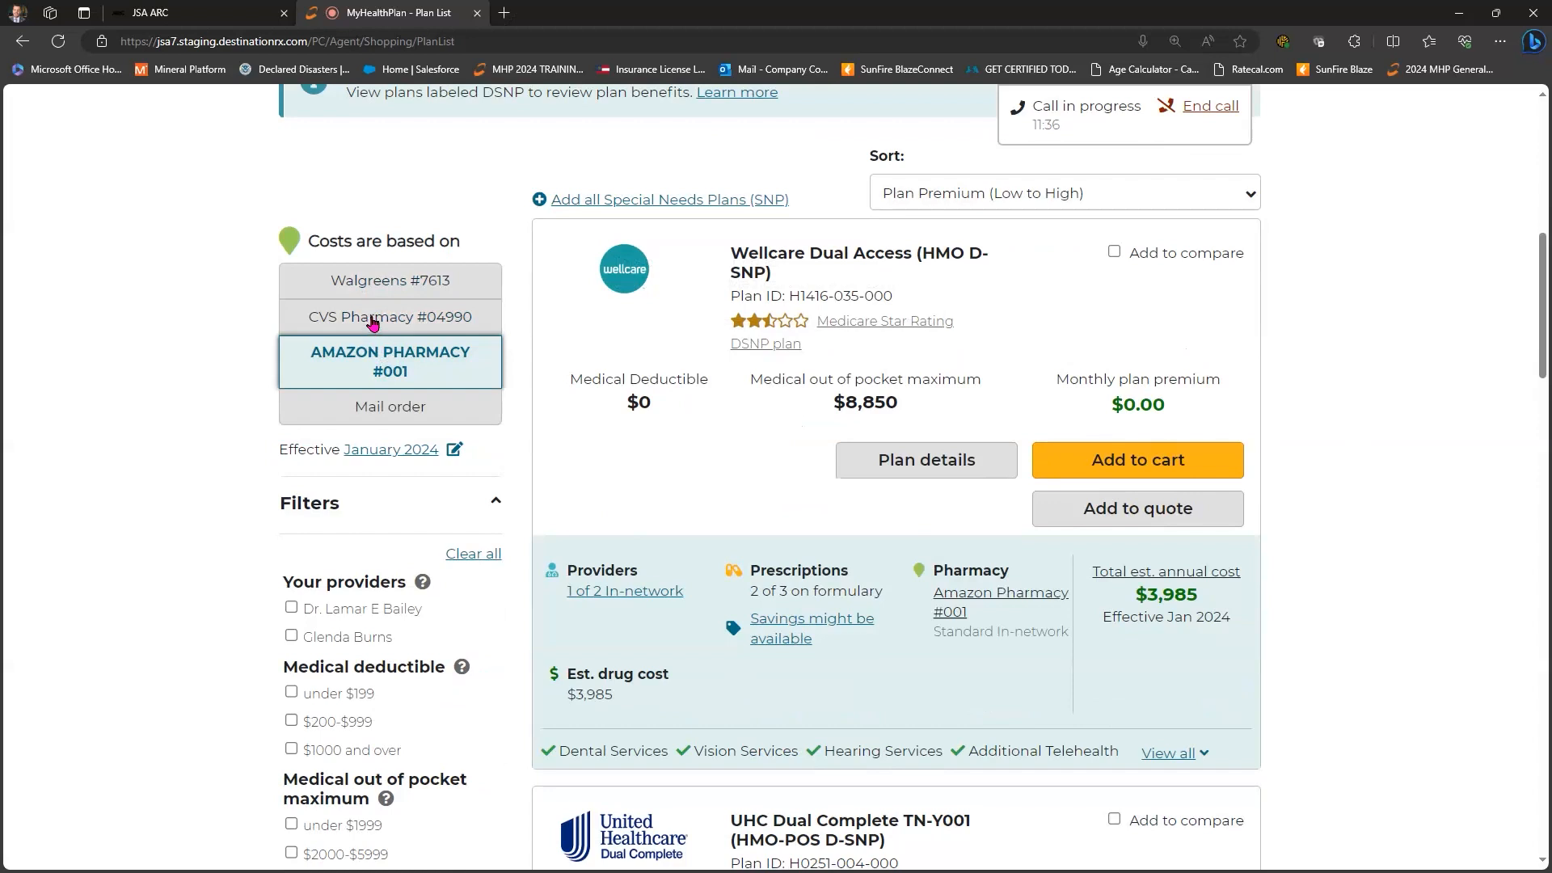
{"action": "left_click", "coordinate": [364, 320]}
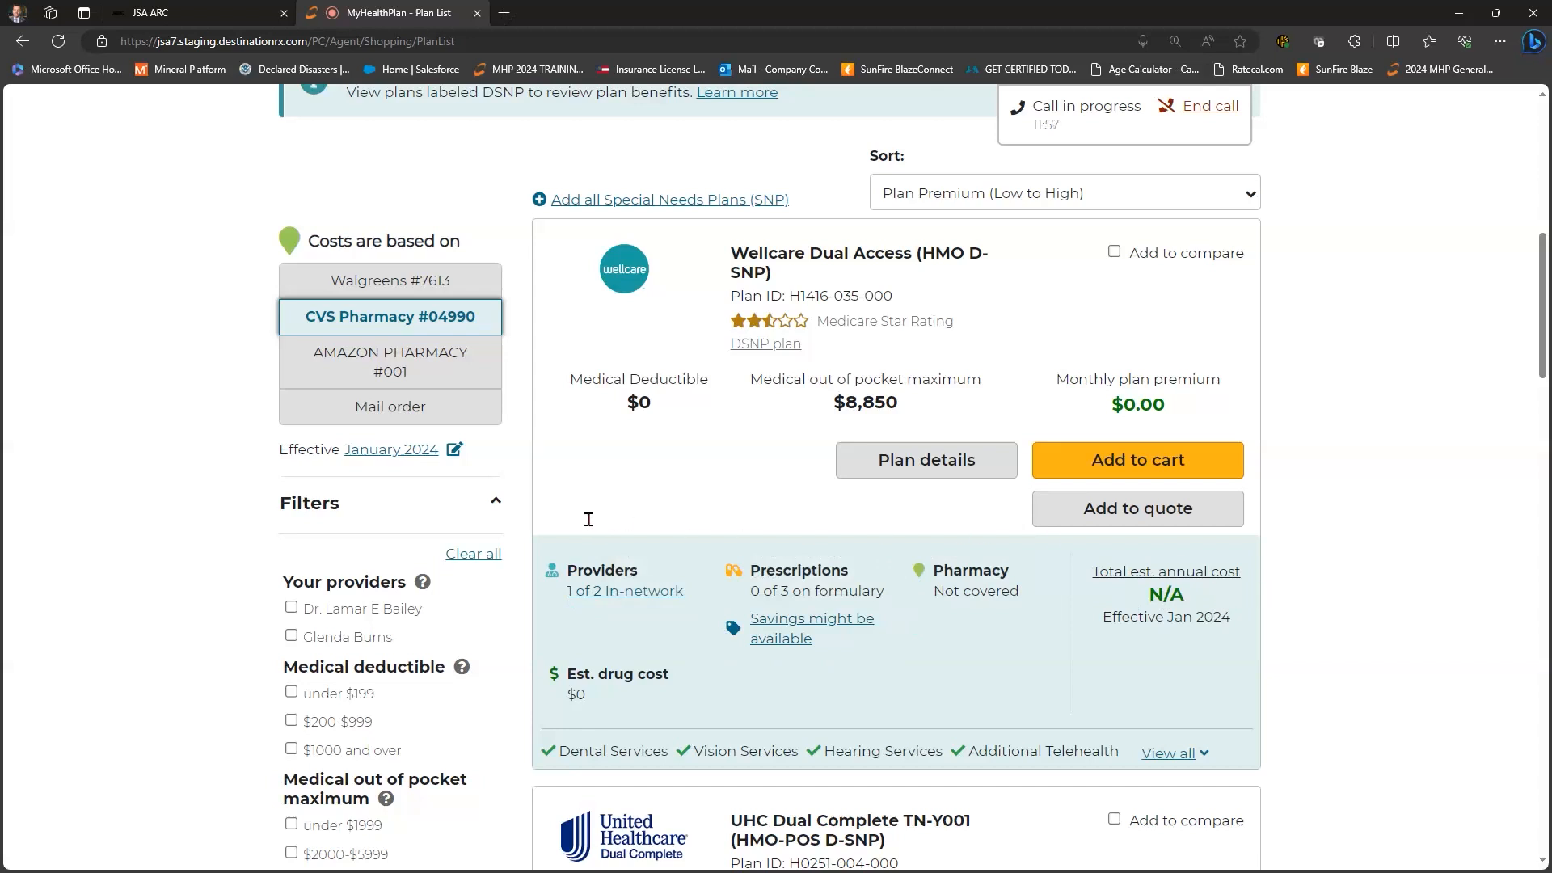
- Expand all Wellcare Dual Access extra benefits and scroll down through the Filters panel
{"action": "scroll", "coordinate": [585, 534], "scroll_direction": "down", "scroll_amount": 3}
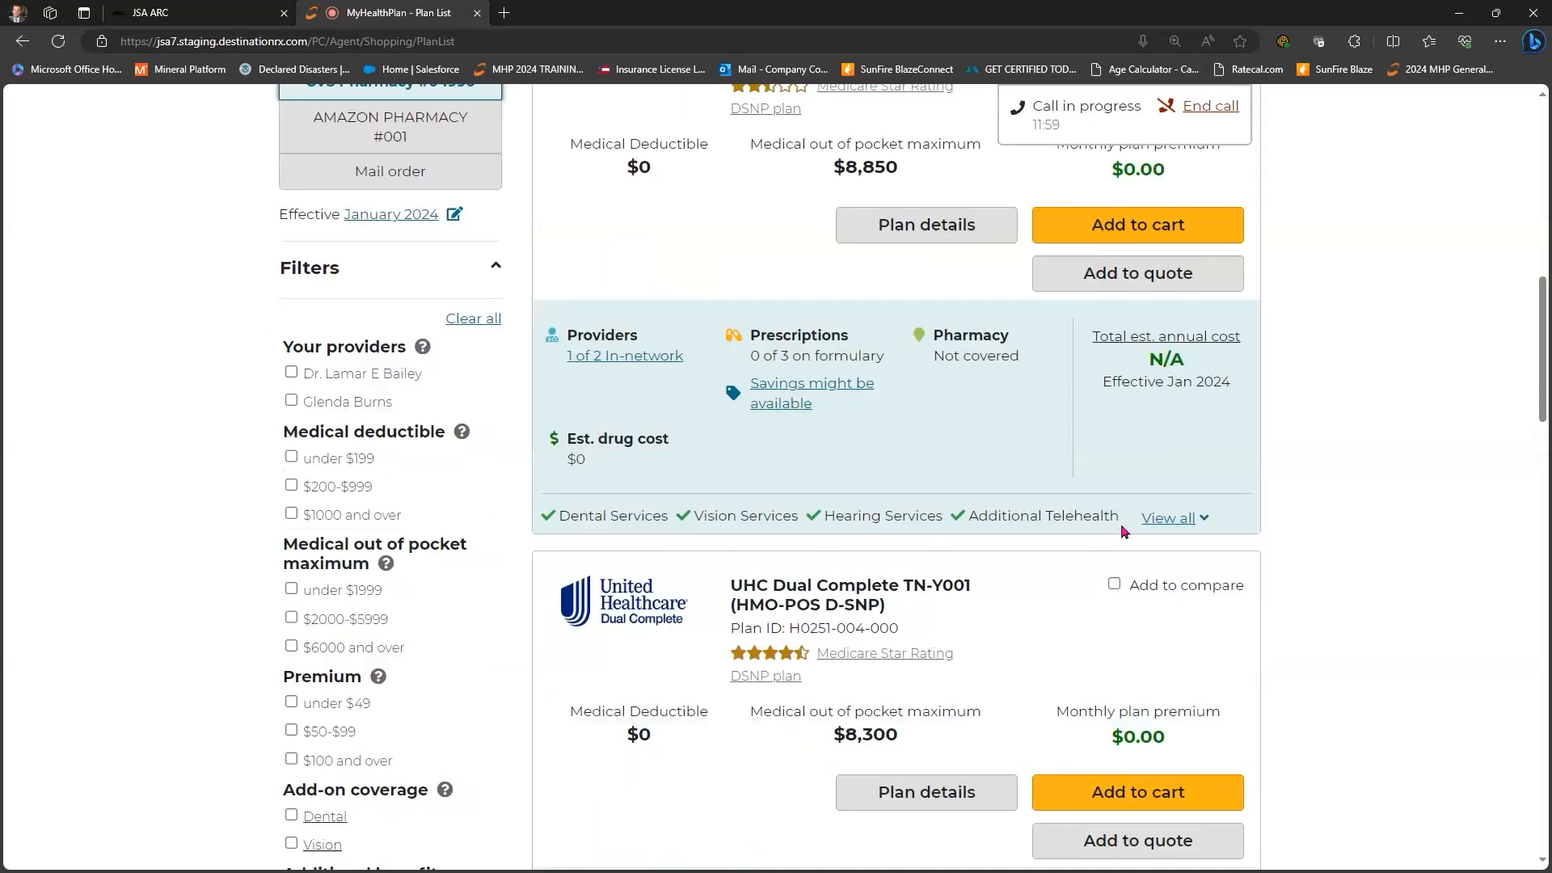
{"action": "key", "text": "Return"}
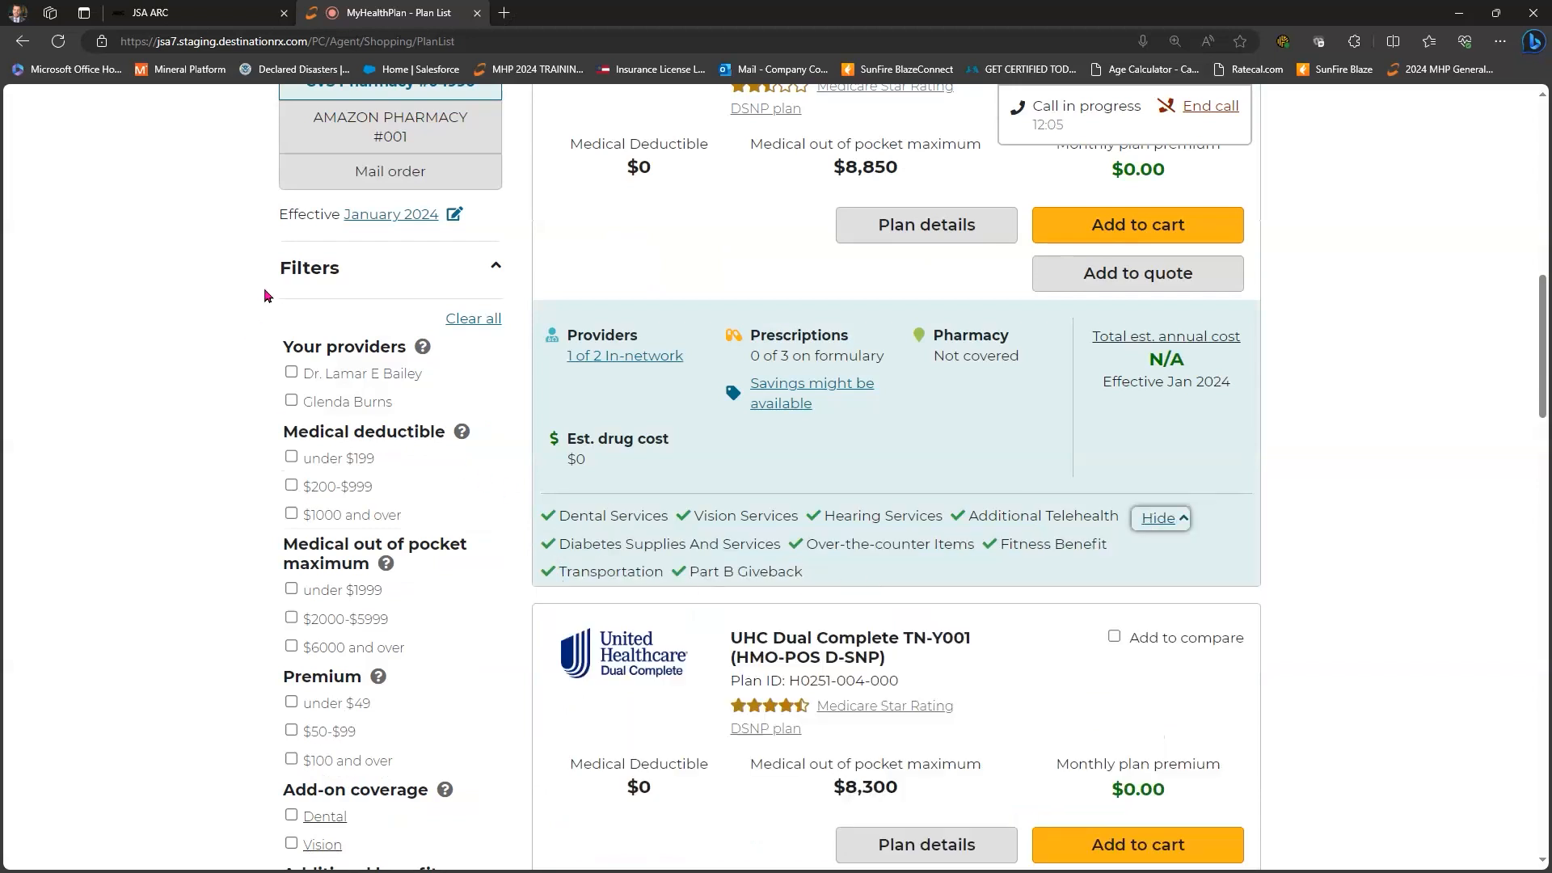
{"action": "scroll", "coordinate": [279, 277], "scroll_direction": "down", "scroll_amount": 1}
{"action": "scroll", "coordinate": [293, 273], "scroll_direction": "down", "scroll_amount": 2}
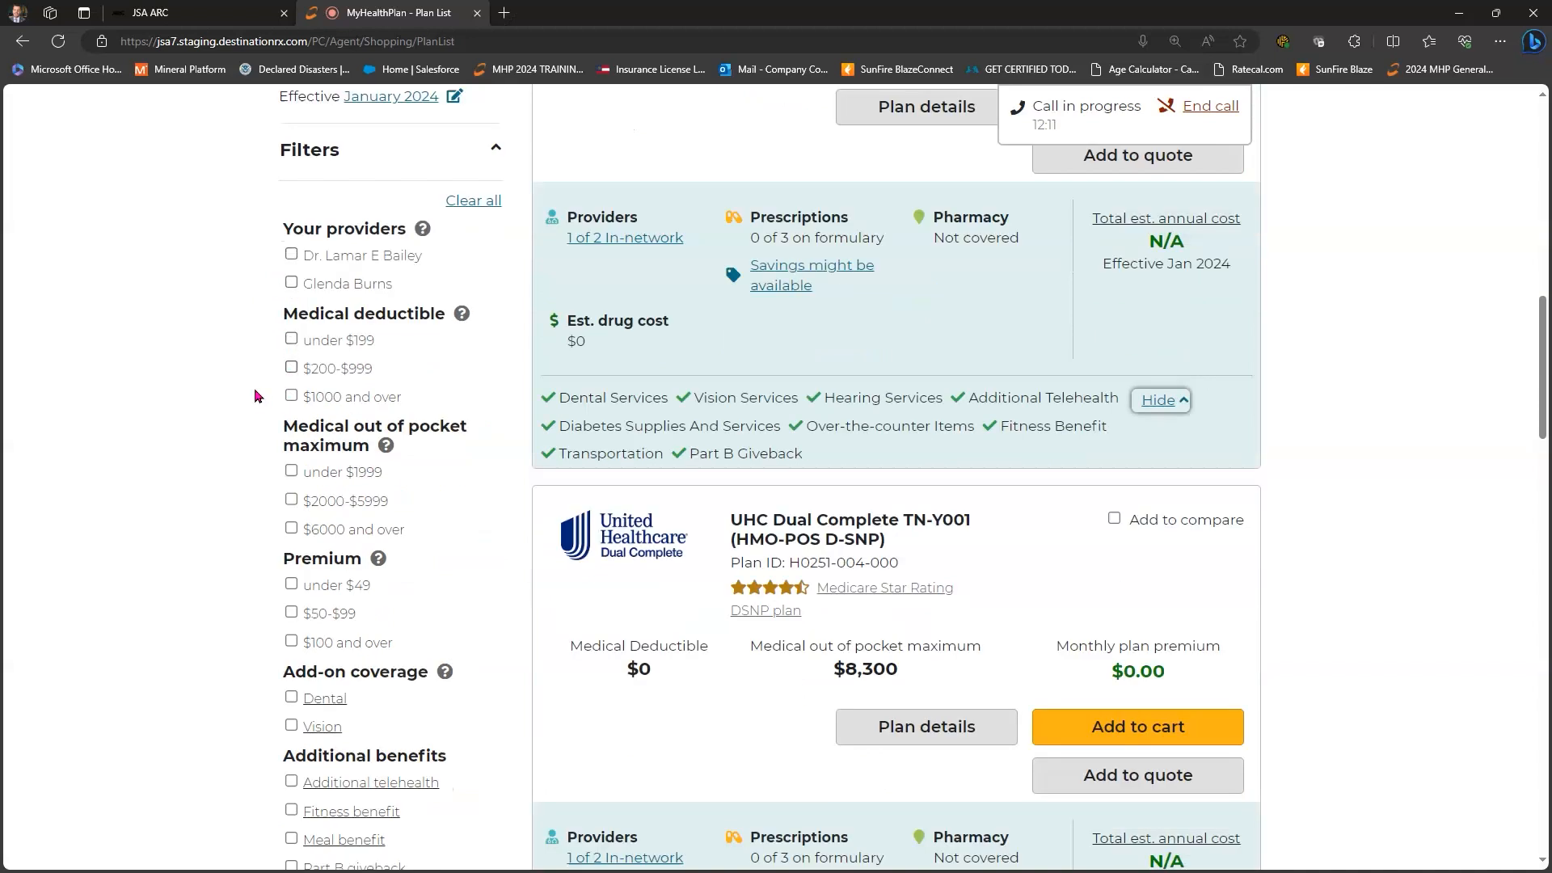
{"action": "scroll", "coordinate": [293, 238], "scroll_direction": "down", "scroll_amount": 6}
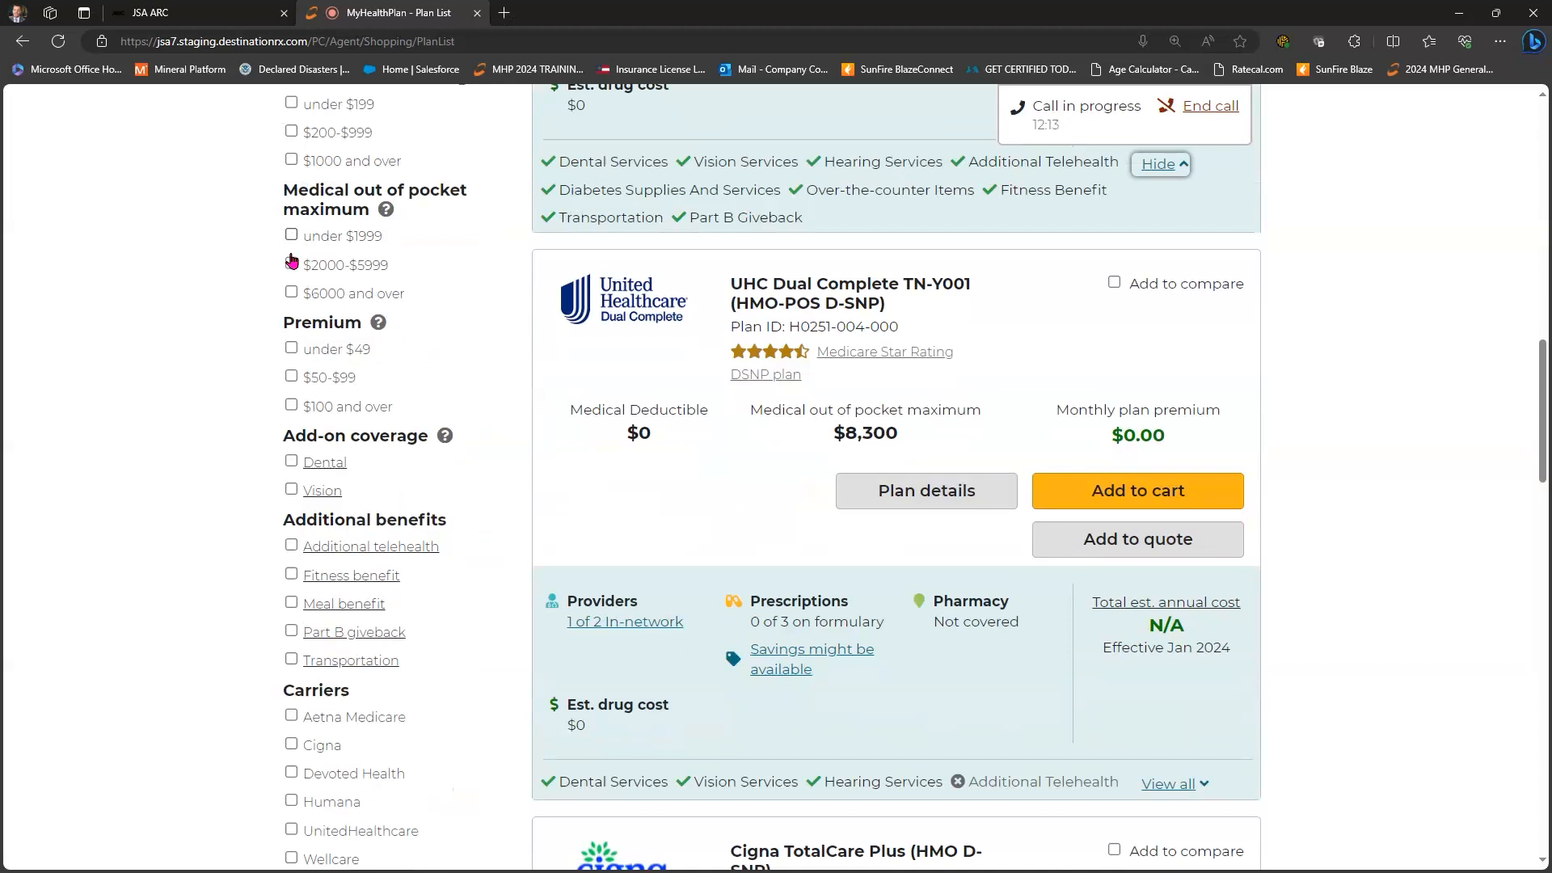
{"action": "scroll", "coordinate": [293, 255], "scroll_direction": "down", "scroll_amount": 3}
{"action": "scroll", "coordinate": [267, 242], "scroll_direction": "down", "scroll_amount": 3}
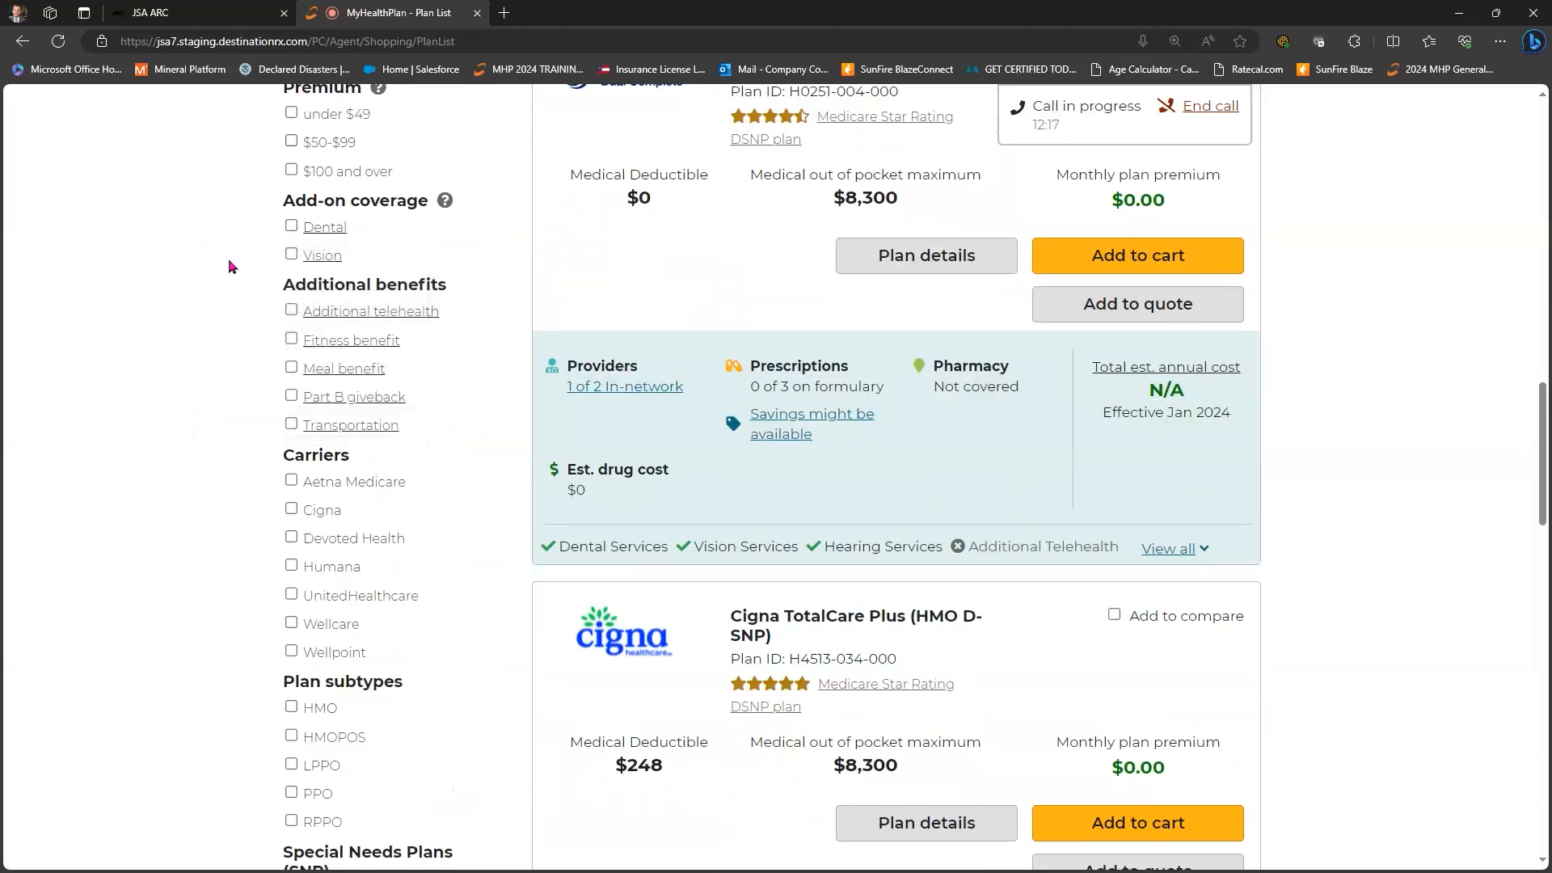
{"action": "scroll", "coordinate": [231, 271], "scroll_direction": "down", "scroll_amount": 2}
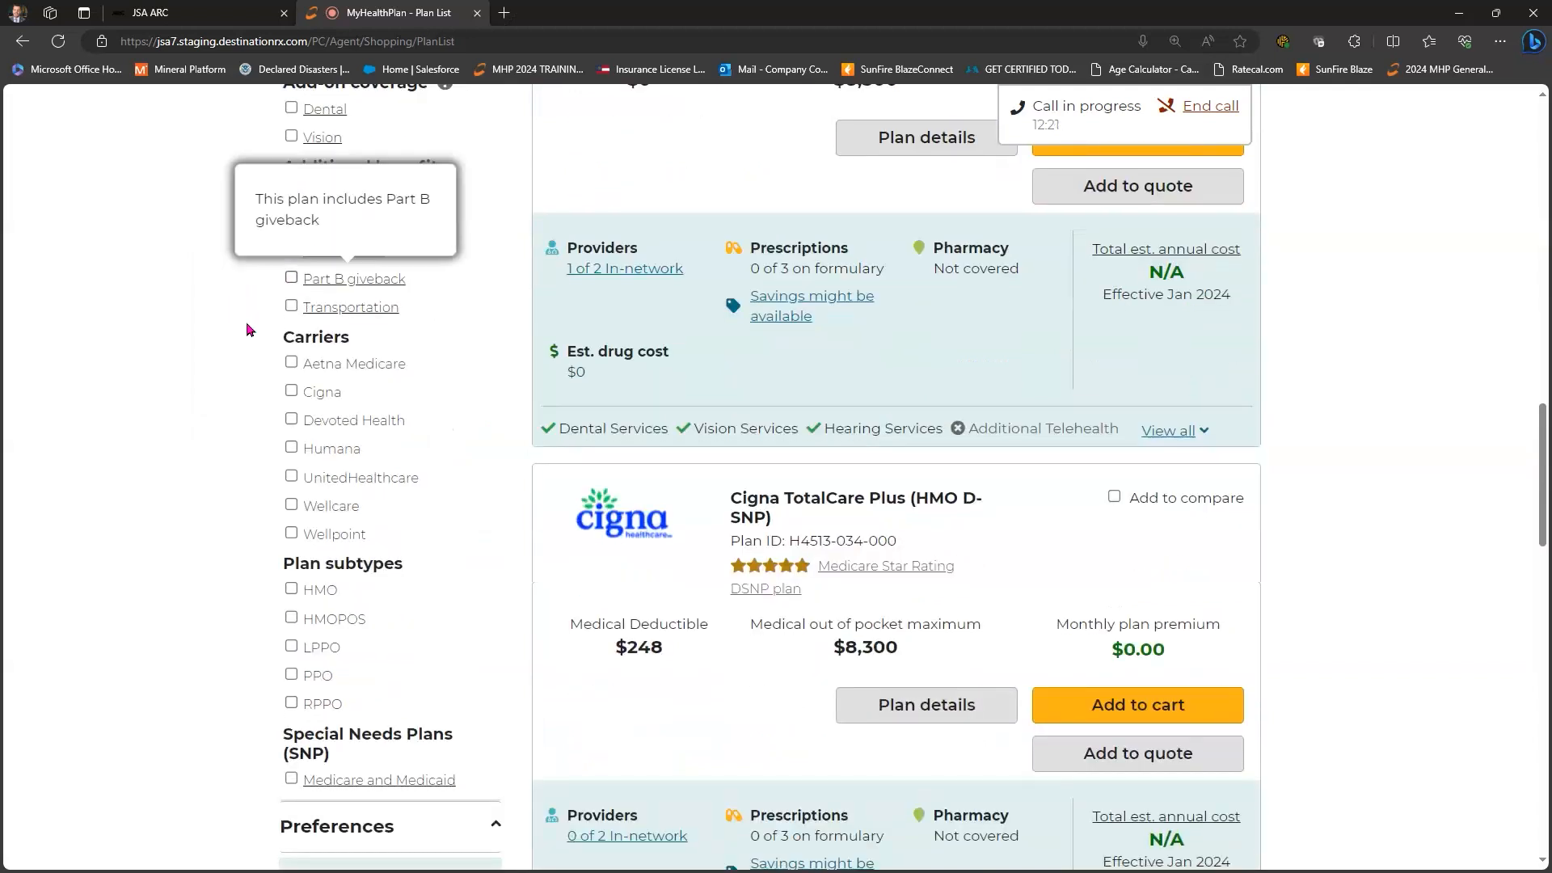
- Try the Part B giveback and transportation benefit filters, then clear both
{"action": "left_click", "coordinate": [292, 278]}
{"action": "left_click", "coordinate": [291, 278]}
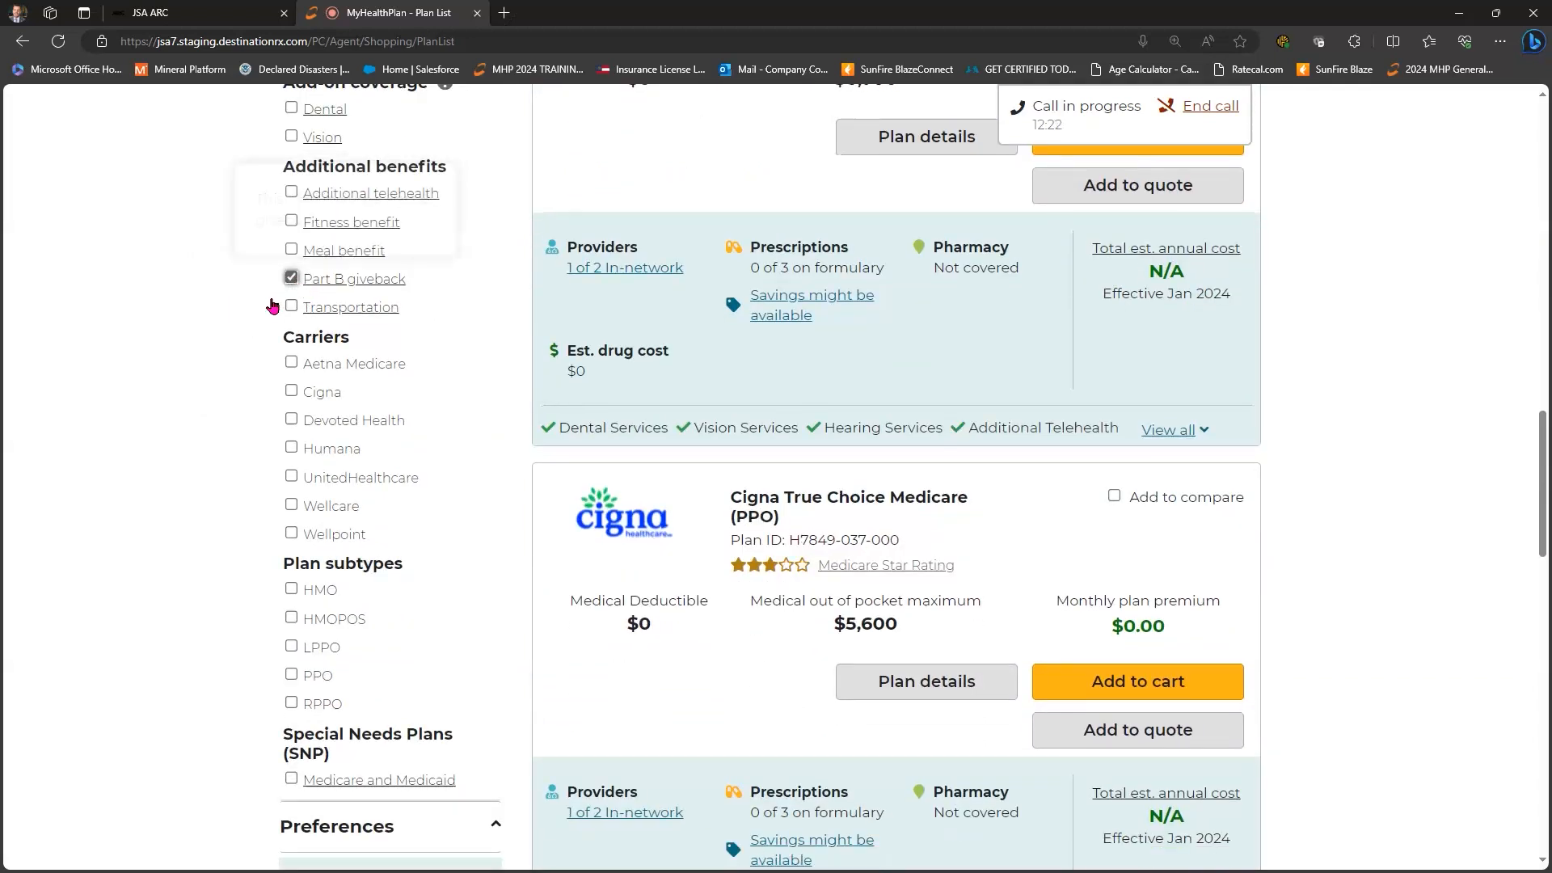
{"action": "left_click", "coordinate": [292, 308]}
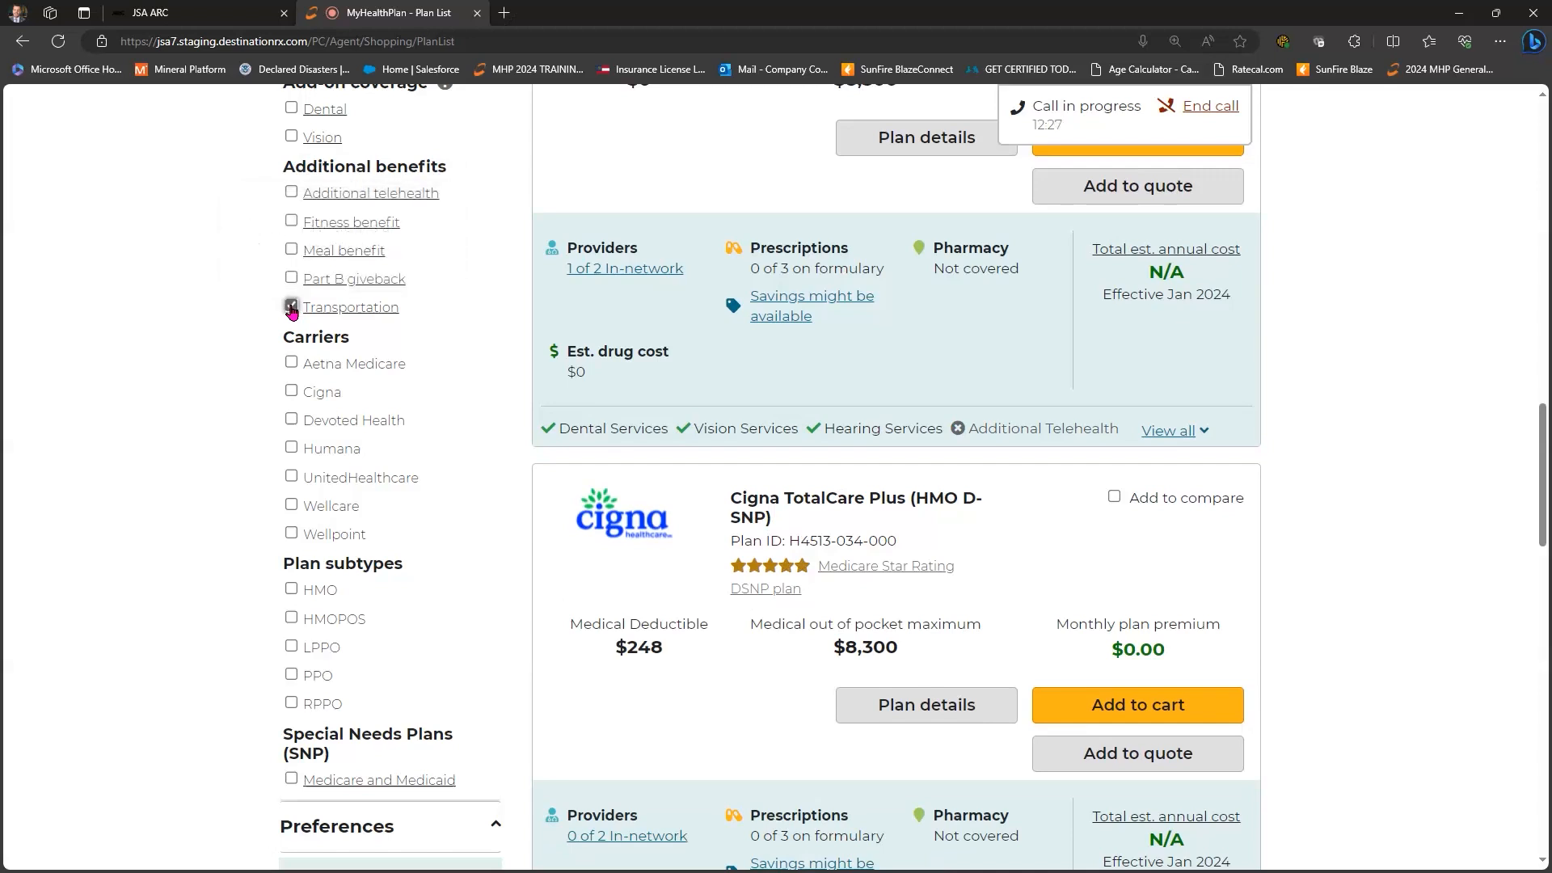
{"action": "left_click", "coordinate": [292, 308]}
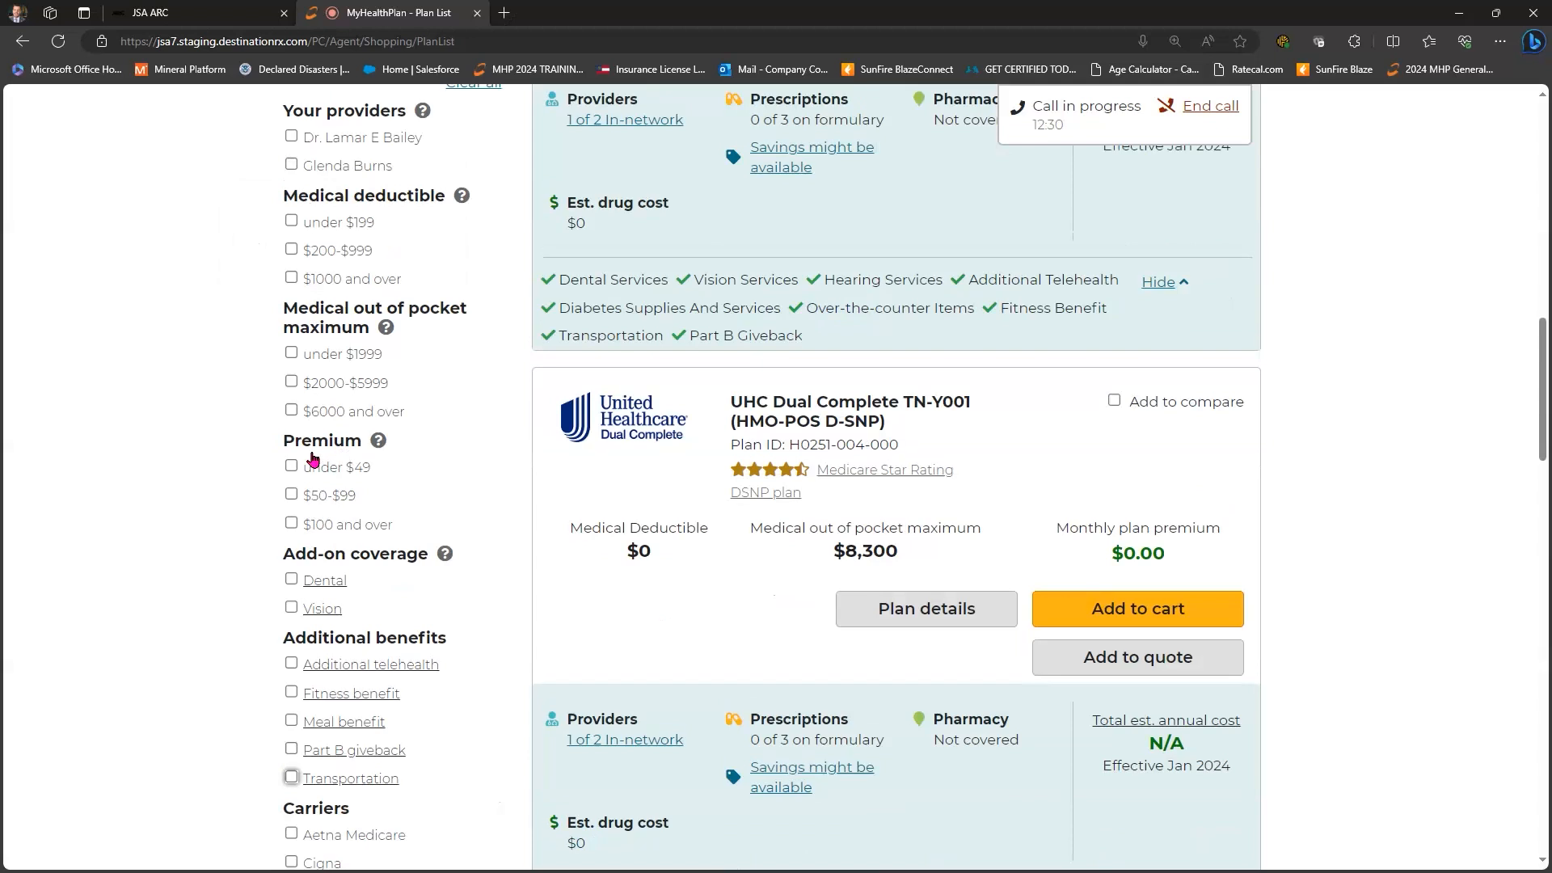
{"action": "scroll", "coordinate": [213, 372], "scroll_direction": "down", "scroll_amount": 4}
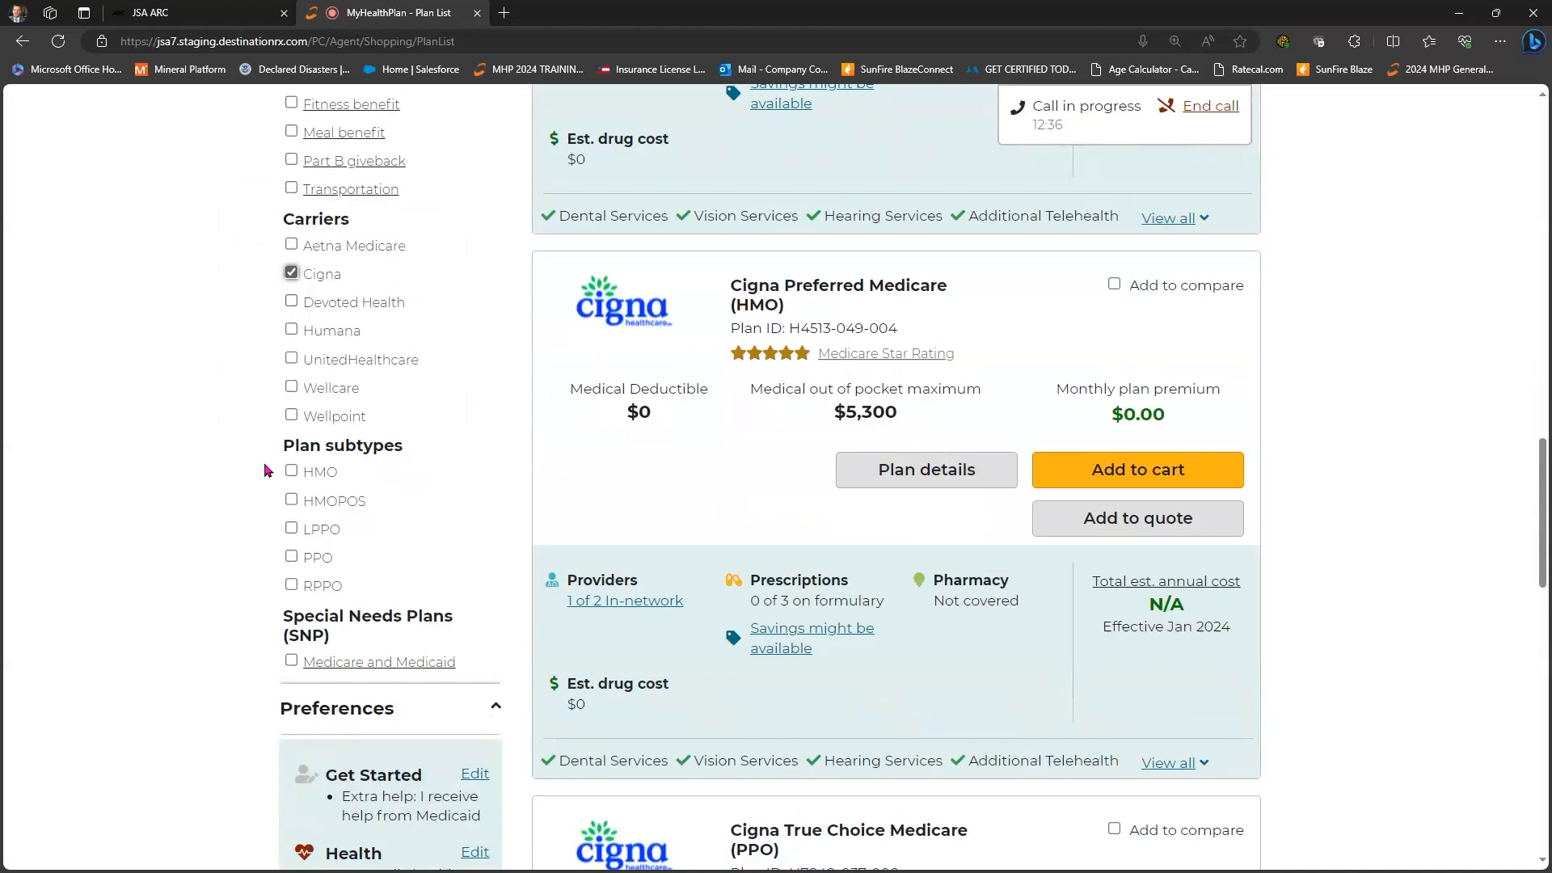
{"action": "scroll", "coordinate": [261, 477], "scroll_direction": "up", "scroll_amount": 7}
{"action": "scroll", "coordinate": [261, 481], "scroll_direction": "down", "scroll_amount": 13}
{"action": "scroll", "coordinate": [261, 483], "scroll_direction": "up", "scroll_amount": 13}
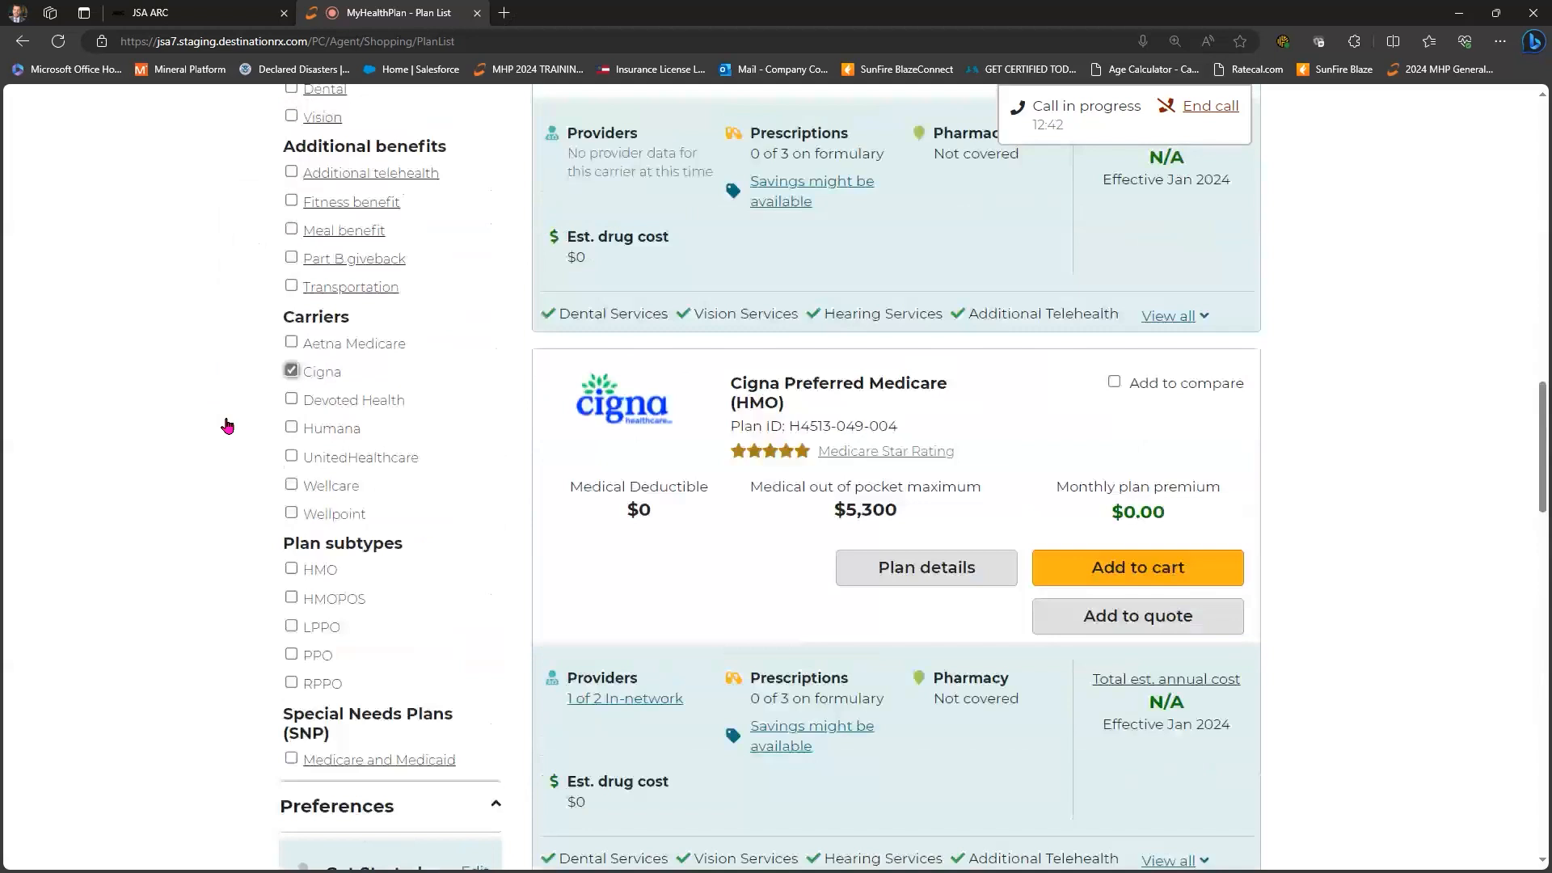
- Remove the Cigna-only limit and toggle the Medicare and Medicaid special-needs filter off
{"action": "left_click", "coordinate": [291, 389]}
{"action": "scroll", "coordinate": [295, 446], "scroll_direction": "down", "scroll_amount": 3}
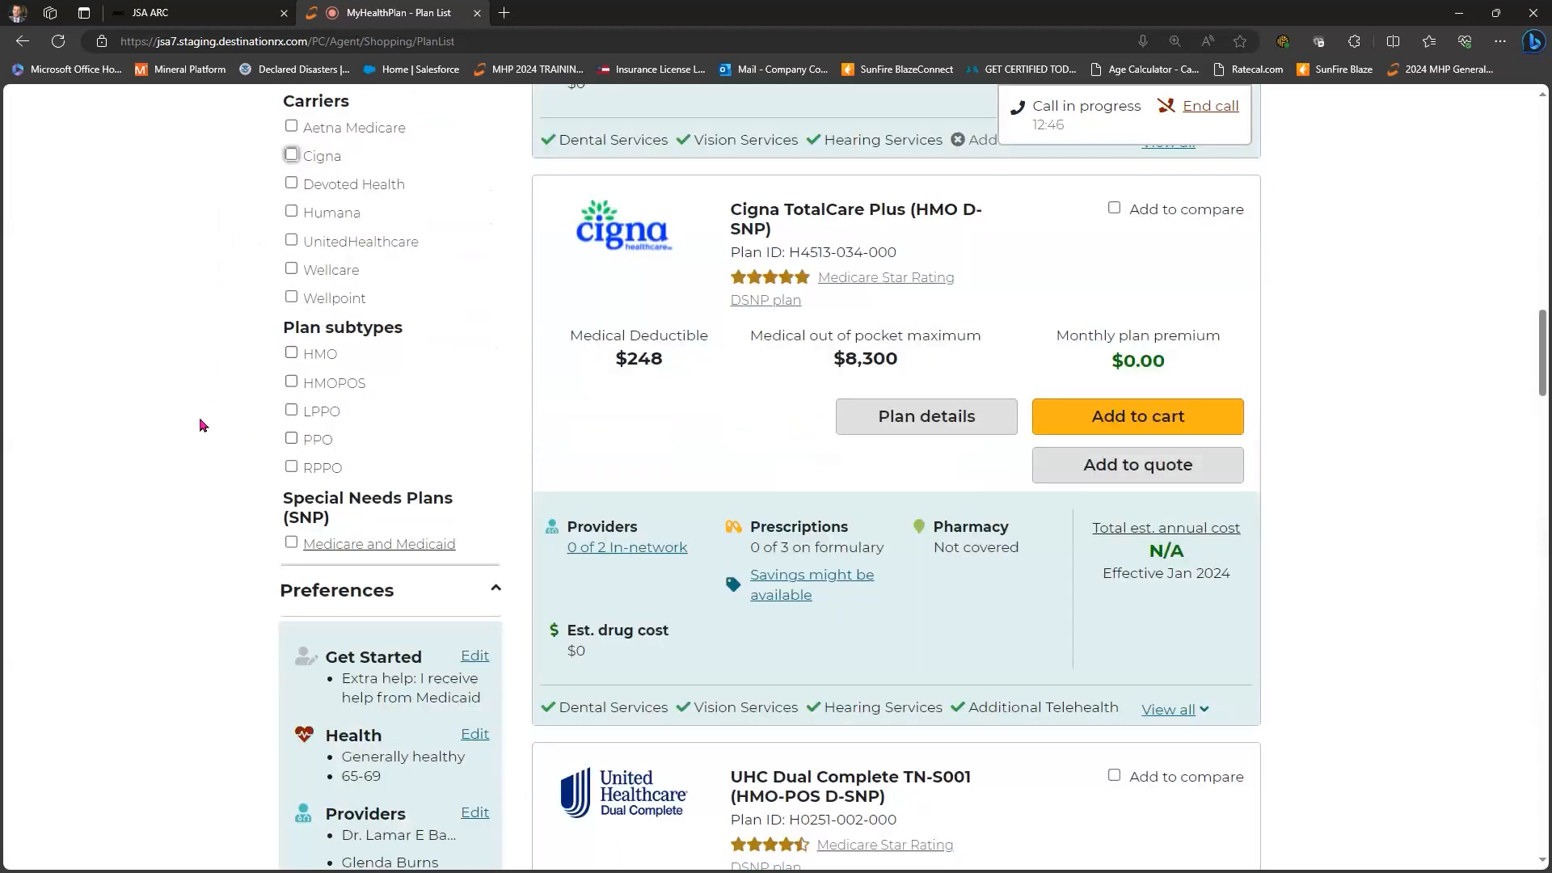
{"action": "scroll", "coordinate": [202, 424], "scroll_direction": "down", "scroll_amount": 1}
{"action": "scroll", "coordinate": [275, 421], "scroll_direction": "down", "scroll_amount": 1}
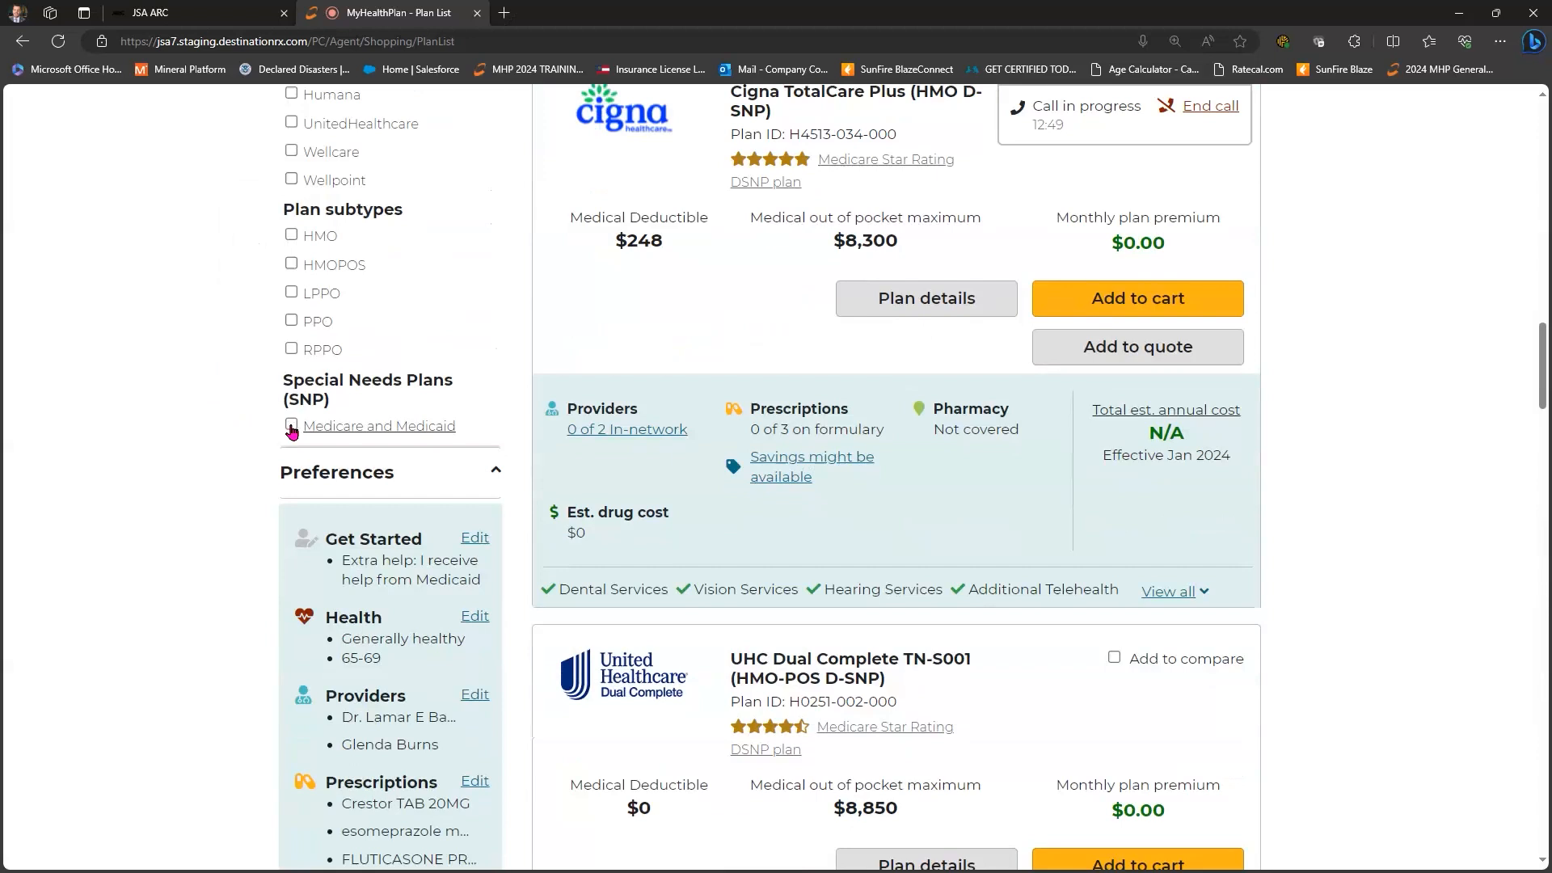
{"action": "left_click", "coordinate": [292, 429]}
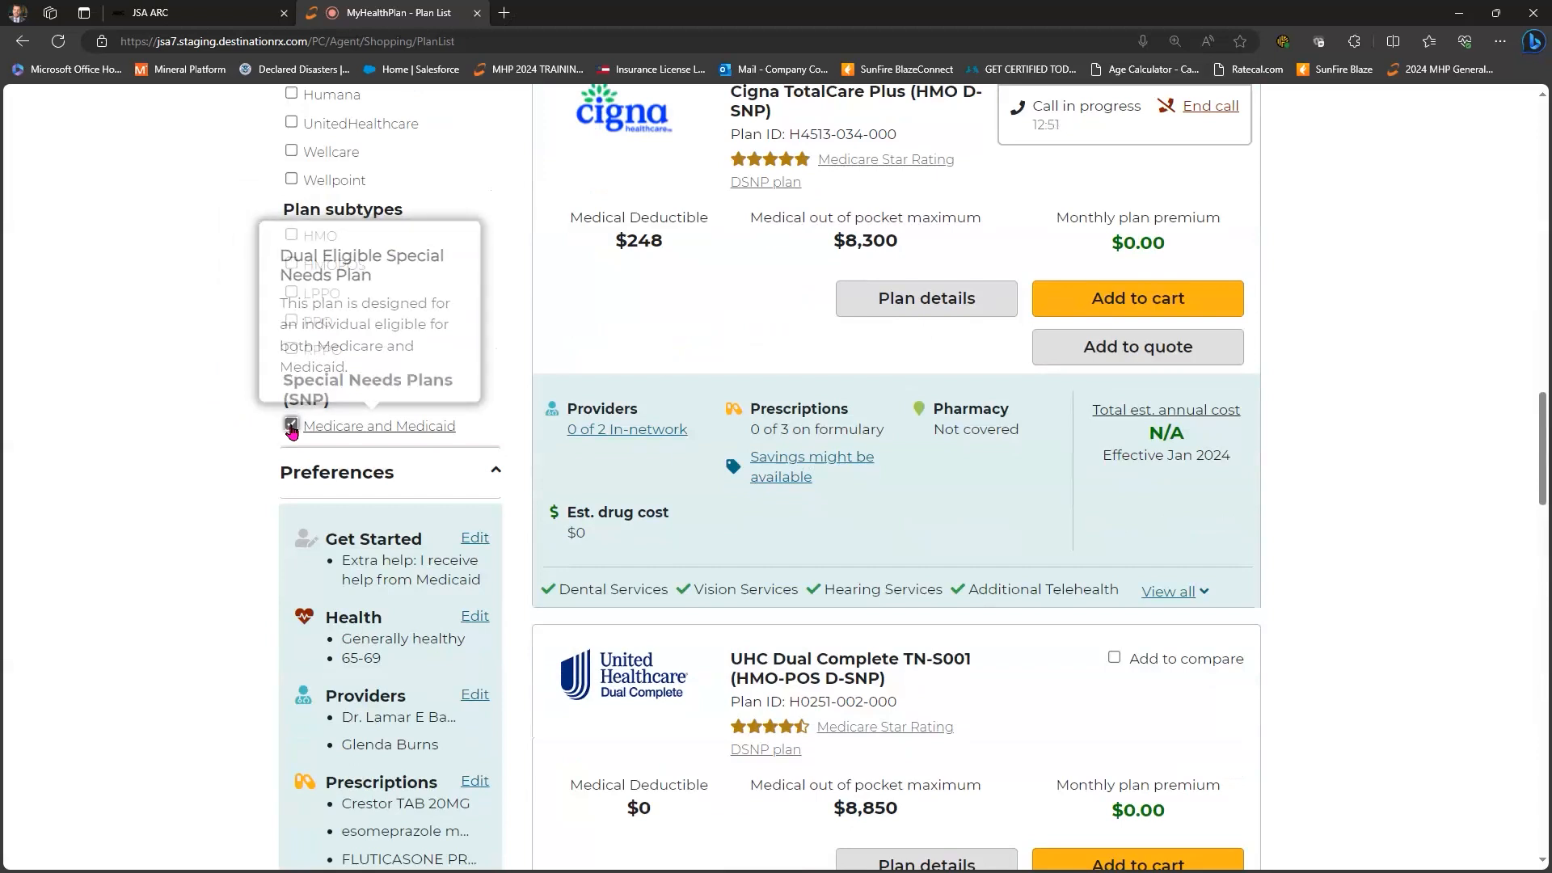
{"action": "left_click", "coordinate": [291, 427]}
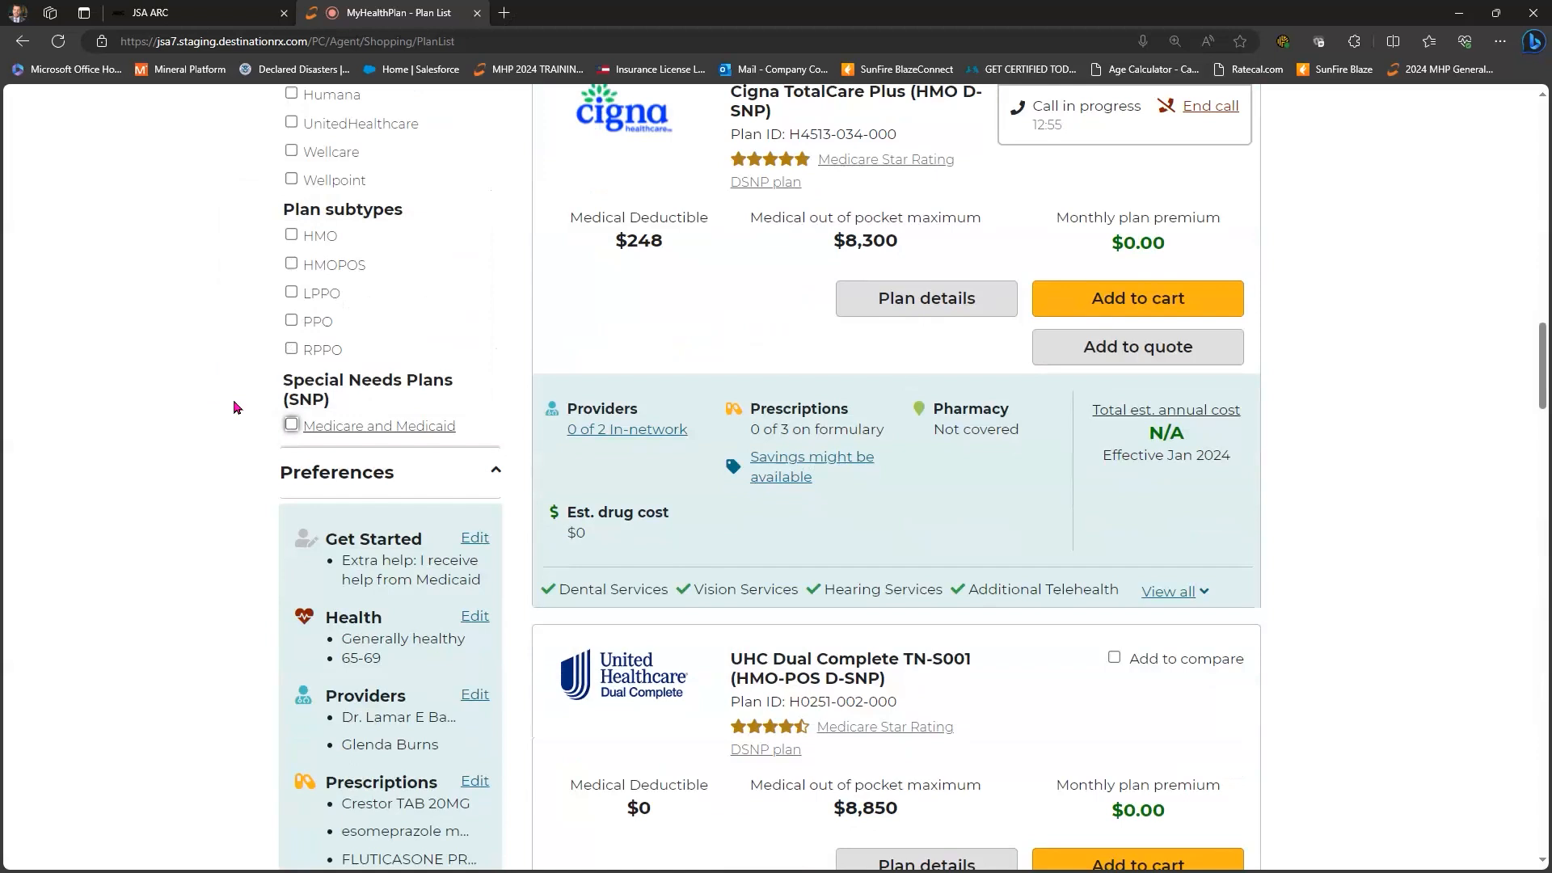
{"action": "scroll", "coordinate": [258, 376], "scroll_direction": "down", "scroll_amount": 3}
- Check Add to compare on Wellcare Dual Access and UHC Dual Complete TN-Y001
{"action": "scroll", "coordinate": [401, 232], "scroll_direction": "down", "scroll_amount": 1}
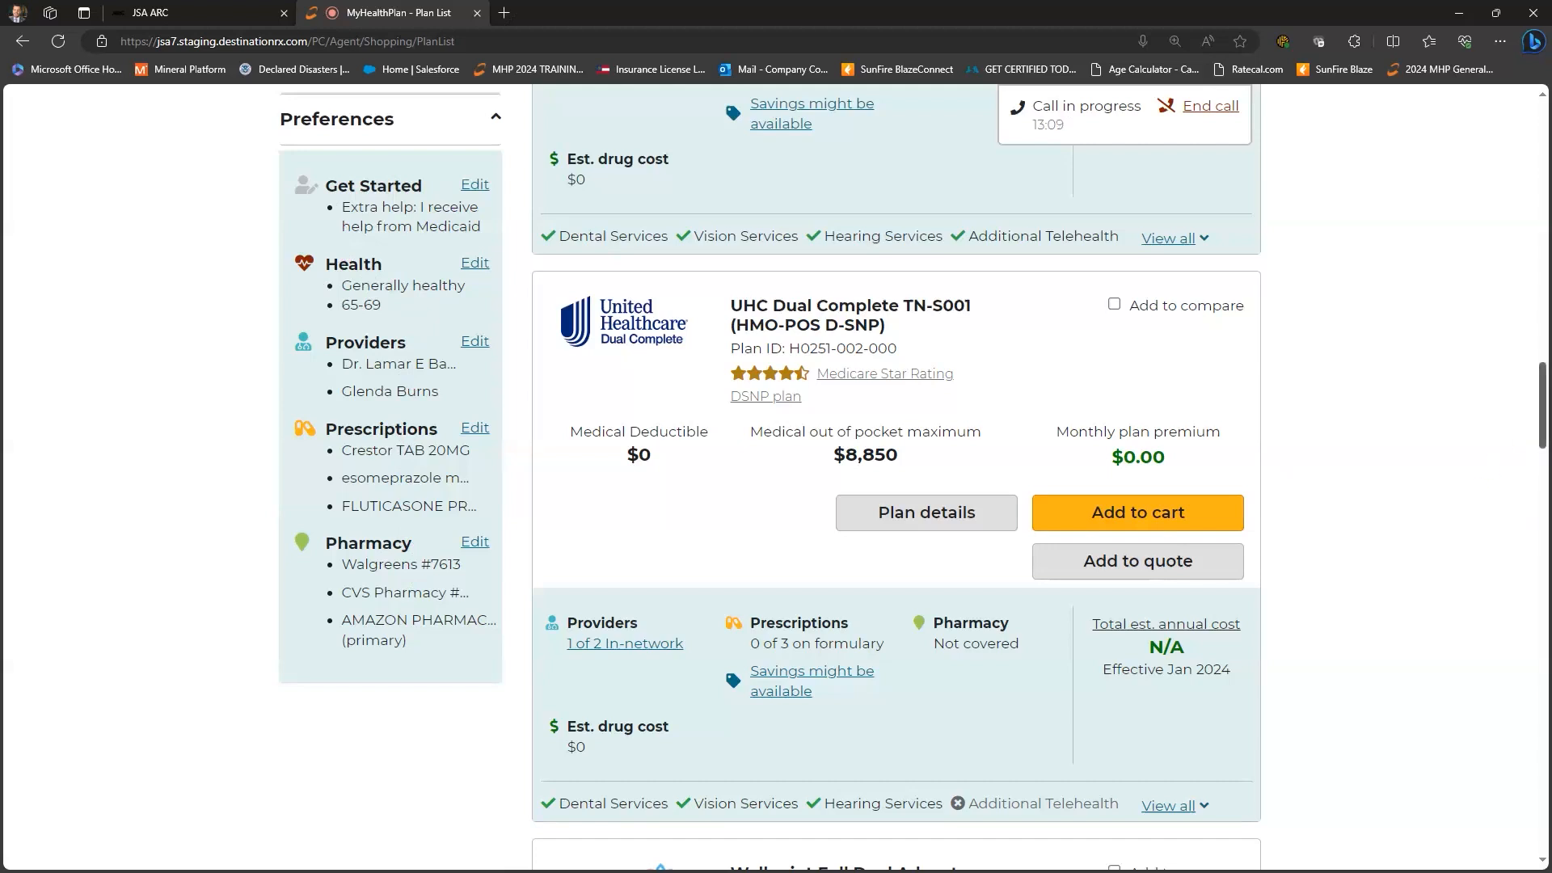
{"action": "scroll", "coordinate": [1530, 687], "scroll_direction": "down", "scroll_amount": 7}
{"action": "scroll", "coordinate": [1530, 687], "scroll_direction": "down", "scroll_amount": 20}
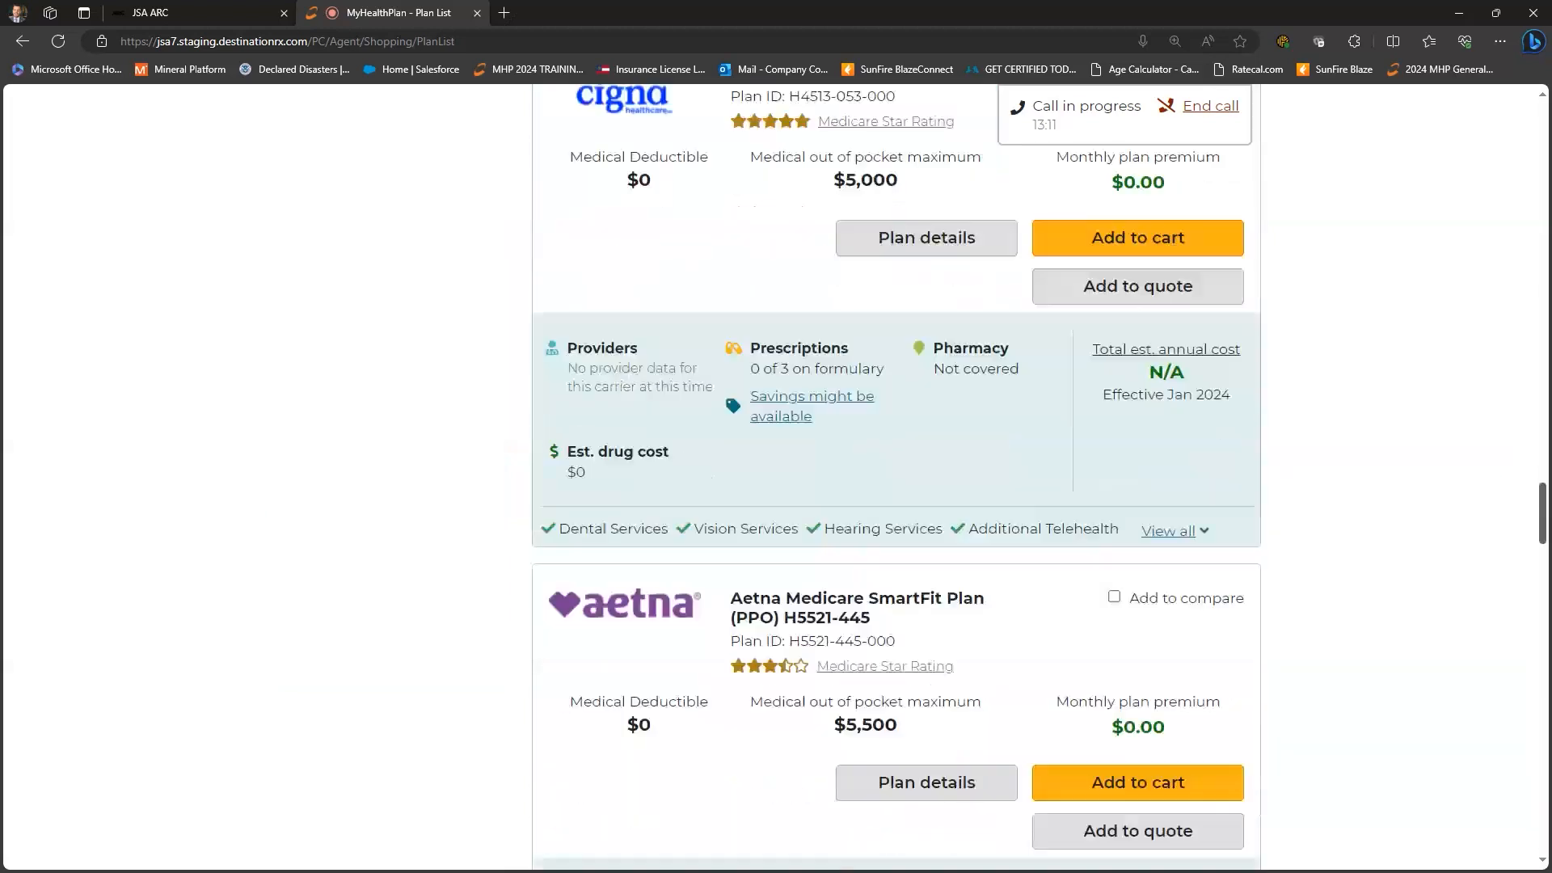
{"action": "scroll", "coordinate": [1528, 520], "scroll_direction": "down", "scroll_amount": 14}
{"action": "scroll", "coordinate": [1530, 485], "scroll_direction": "up", "scroll_amount": 11}
{"action": "scroll", "coordinate": [1416, 627], "scroll_direction": "up", "scroll_amount": 20}
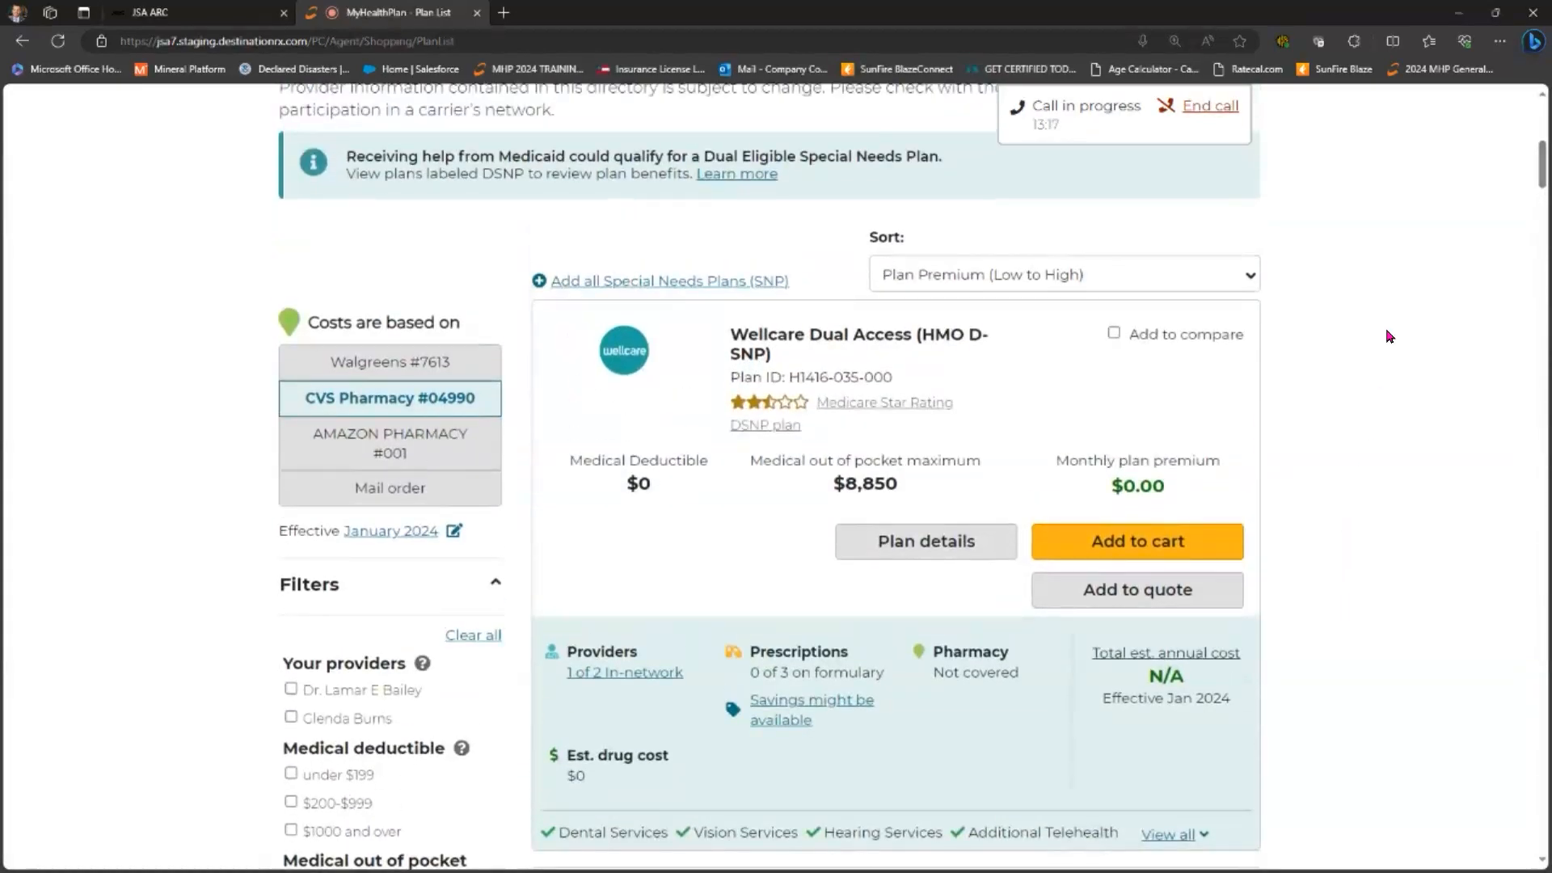
{"action": "scroll", "coordinate": [1274, 241], "scroll_direction": "down", "scroll_amount": 1}
{"action": "scroll", "coordinate": [1114, 220], "scroll_direction": "down", "scroll_amount": 1}
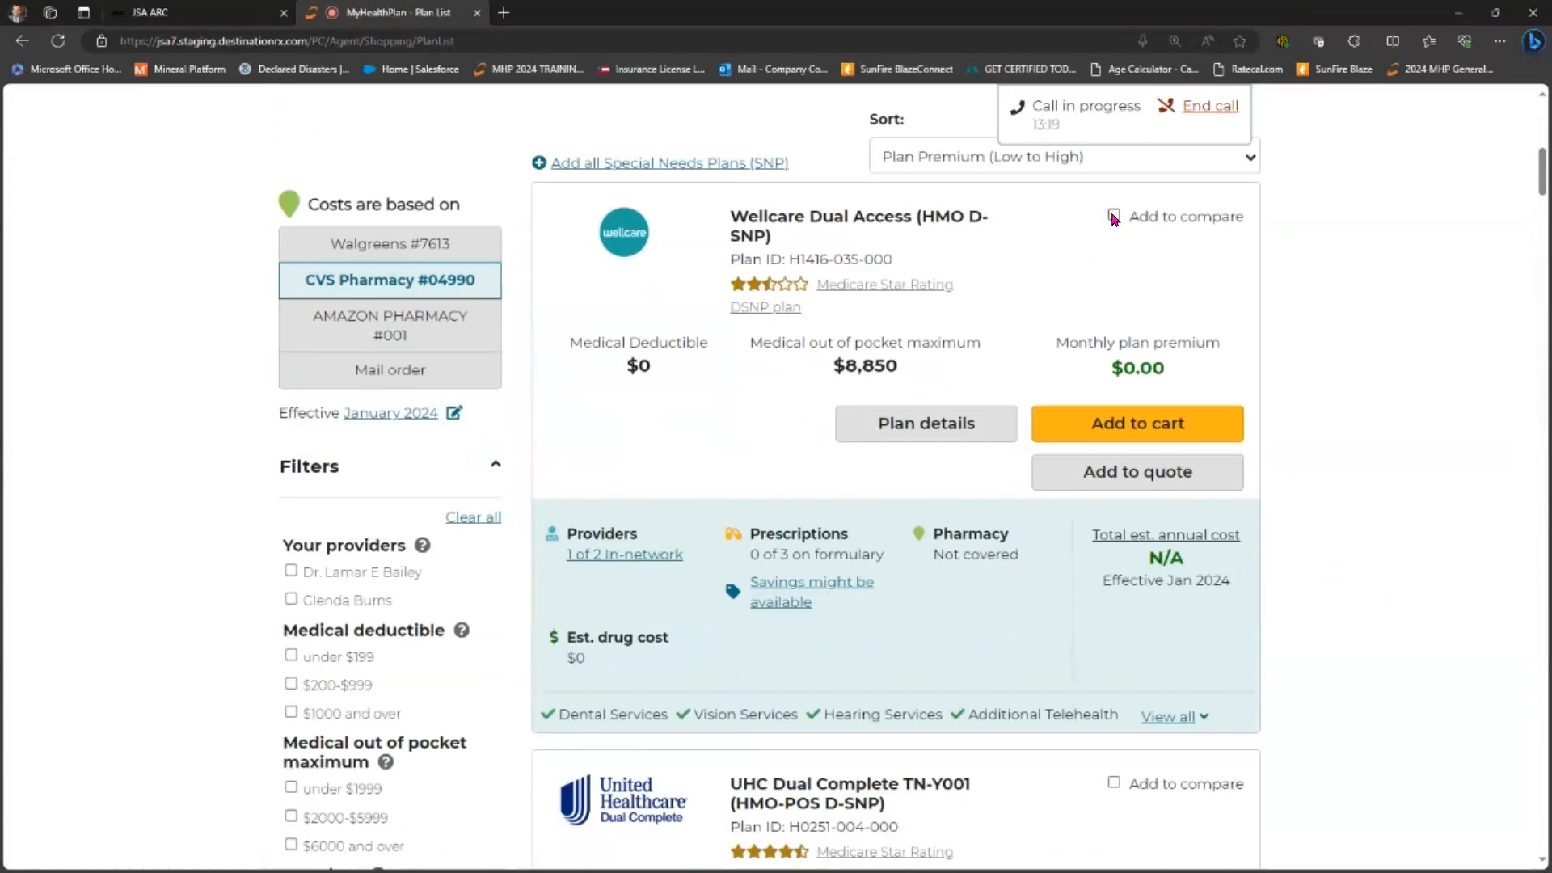
{"action": "left_click", "coordinate": [1113, 217]}
{"action": "scroll", "coordinate": [1132, 422], "scroll_direction": "down", "scroll_amount": 2}
{"action": "scroll", "coordinate": [1116, 430], "scroll_direction": "down", "scroll_amount": 3}
{"action": "left_click", "coordinate": [1116, 429]}
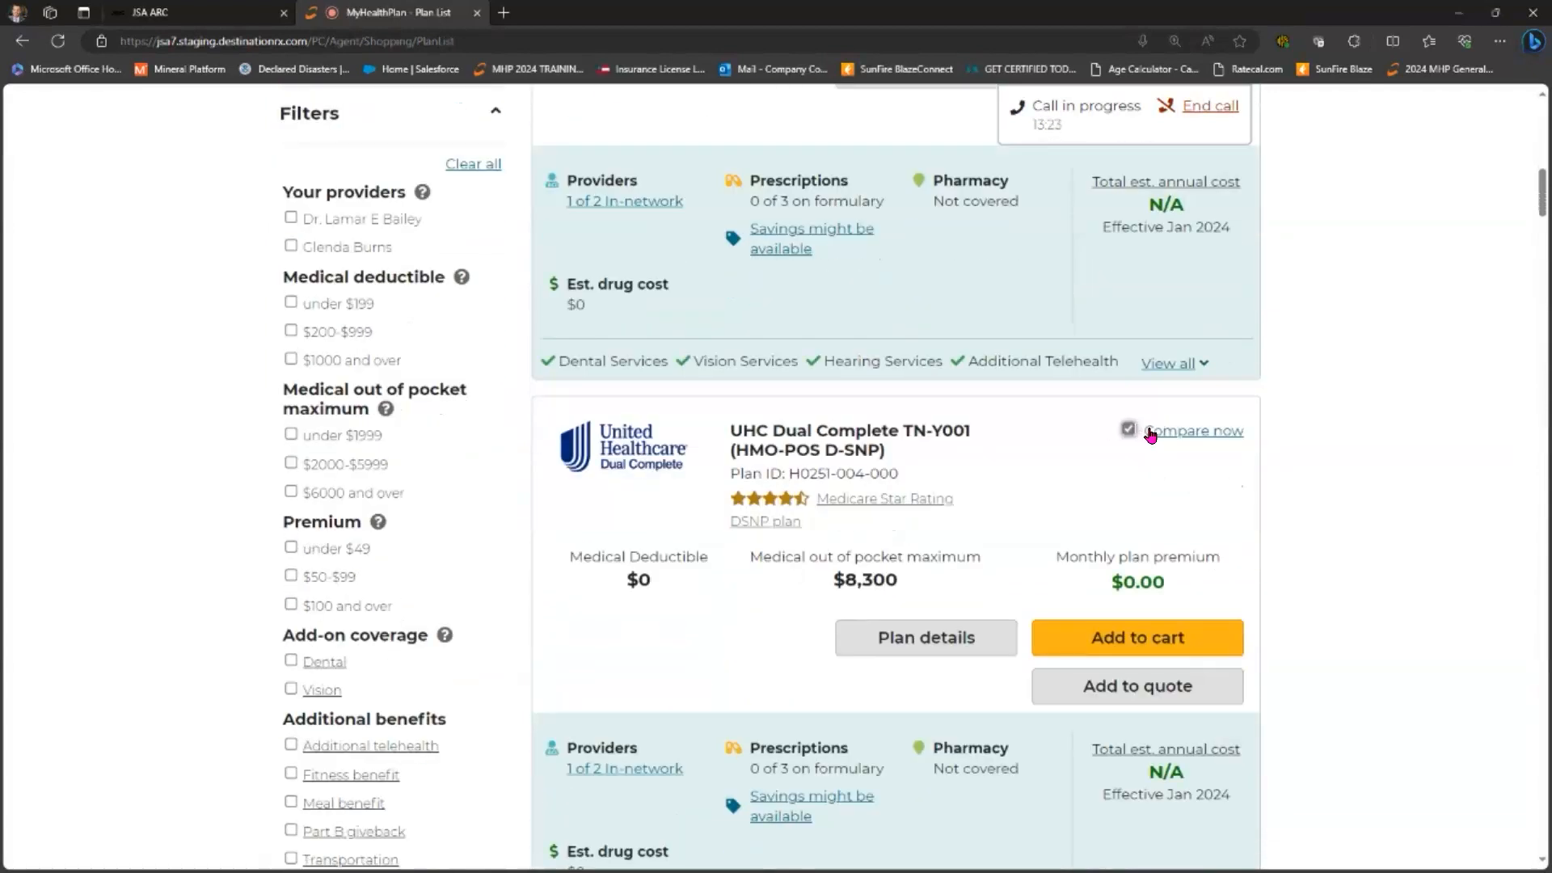
- Review the Wellcare vs UHC TN-Y001 Compare Plans table, then return to the plan list
{"action": "left_click", "coordinate": [1202, 433]}
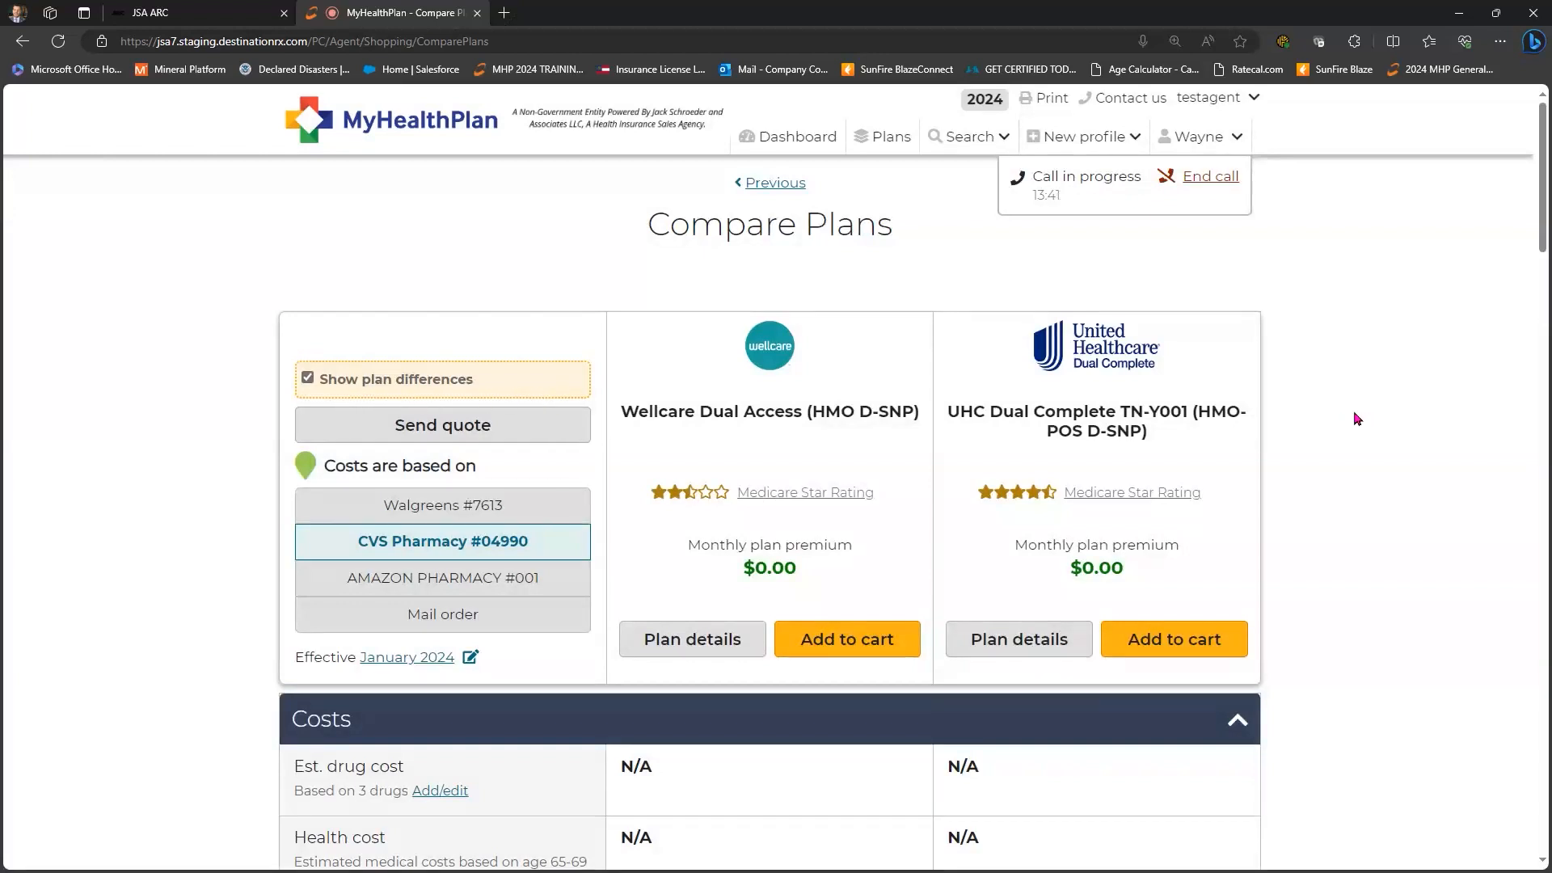
{"action": "scroll", "coordinate": [1365, 418], "scroll_direction": "down", "scroll_amount": 10}
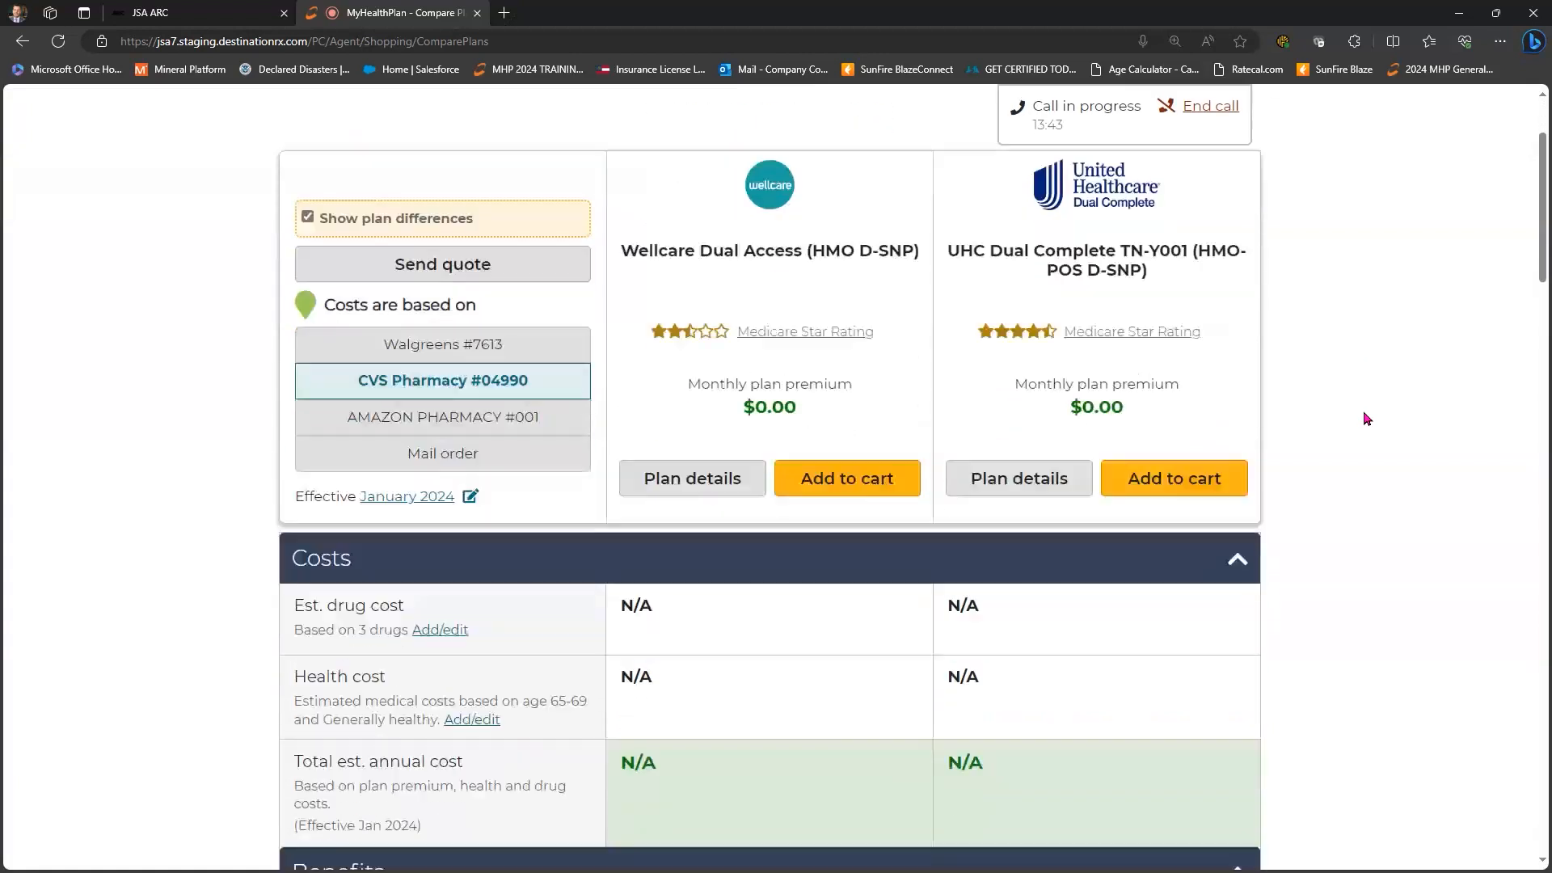
{"action": "scroll", "coordinate": [622, 509], "scroll_direction": "down", "scroll_amount": 2}
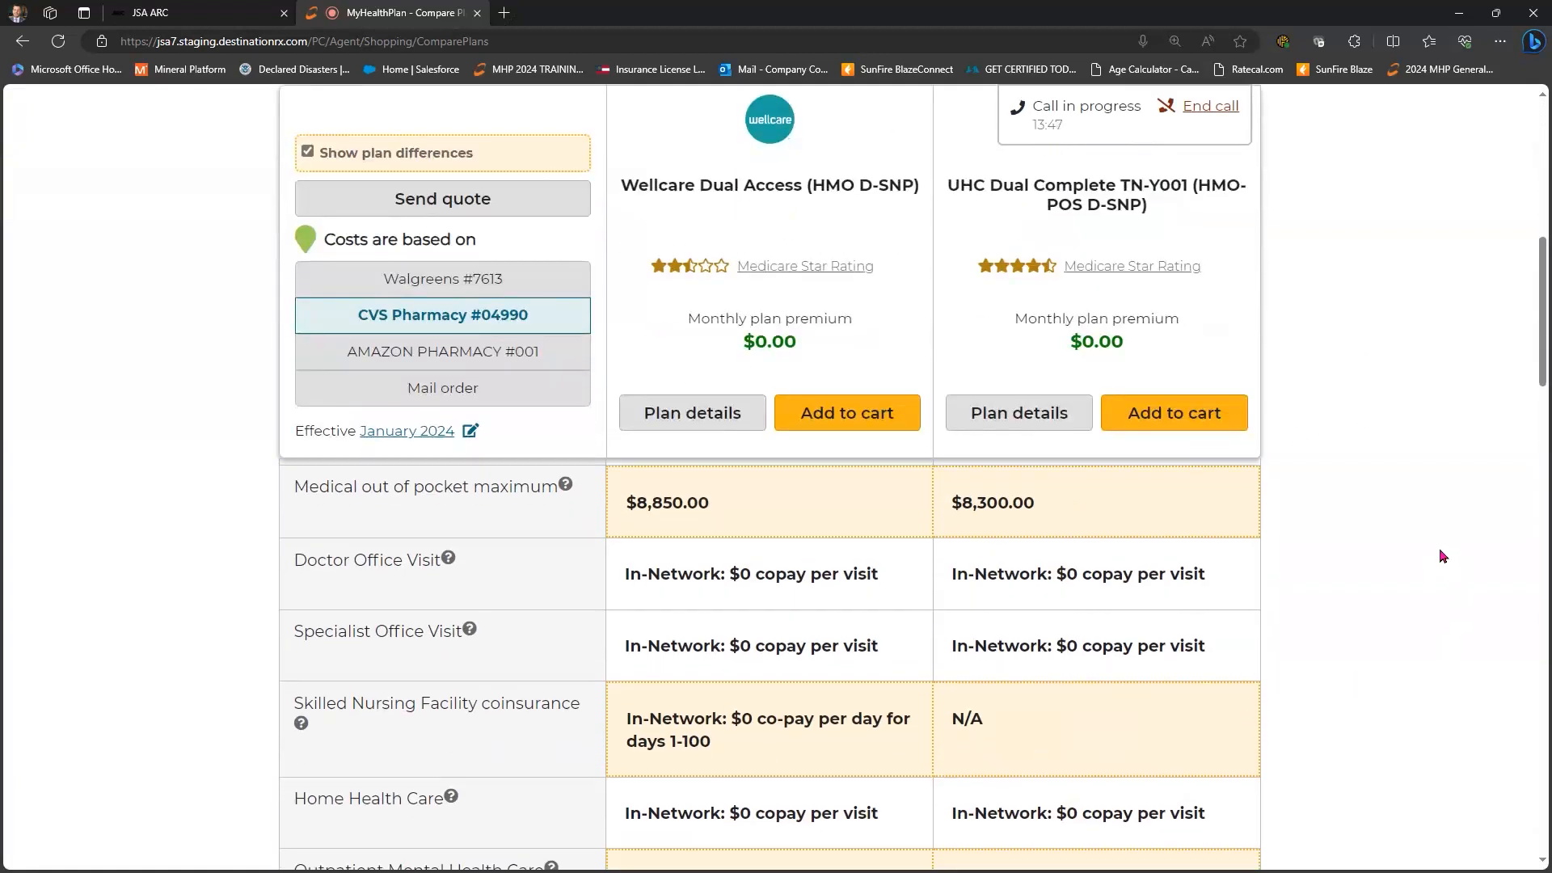
{"action": "scroll", "coordinate": [1440, 555], "scroll_direction": "down", "scroll_amount": 2}
{"action": "scroll", "coordinate": [1439, 554], "scroll_direction": "down", "scroll_amount": 10}
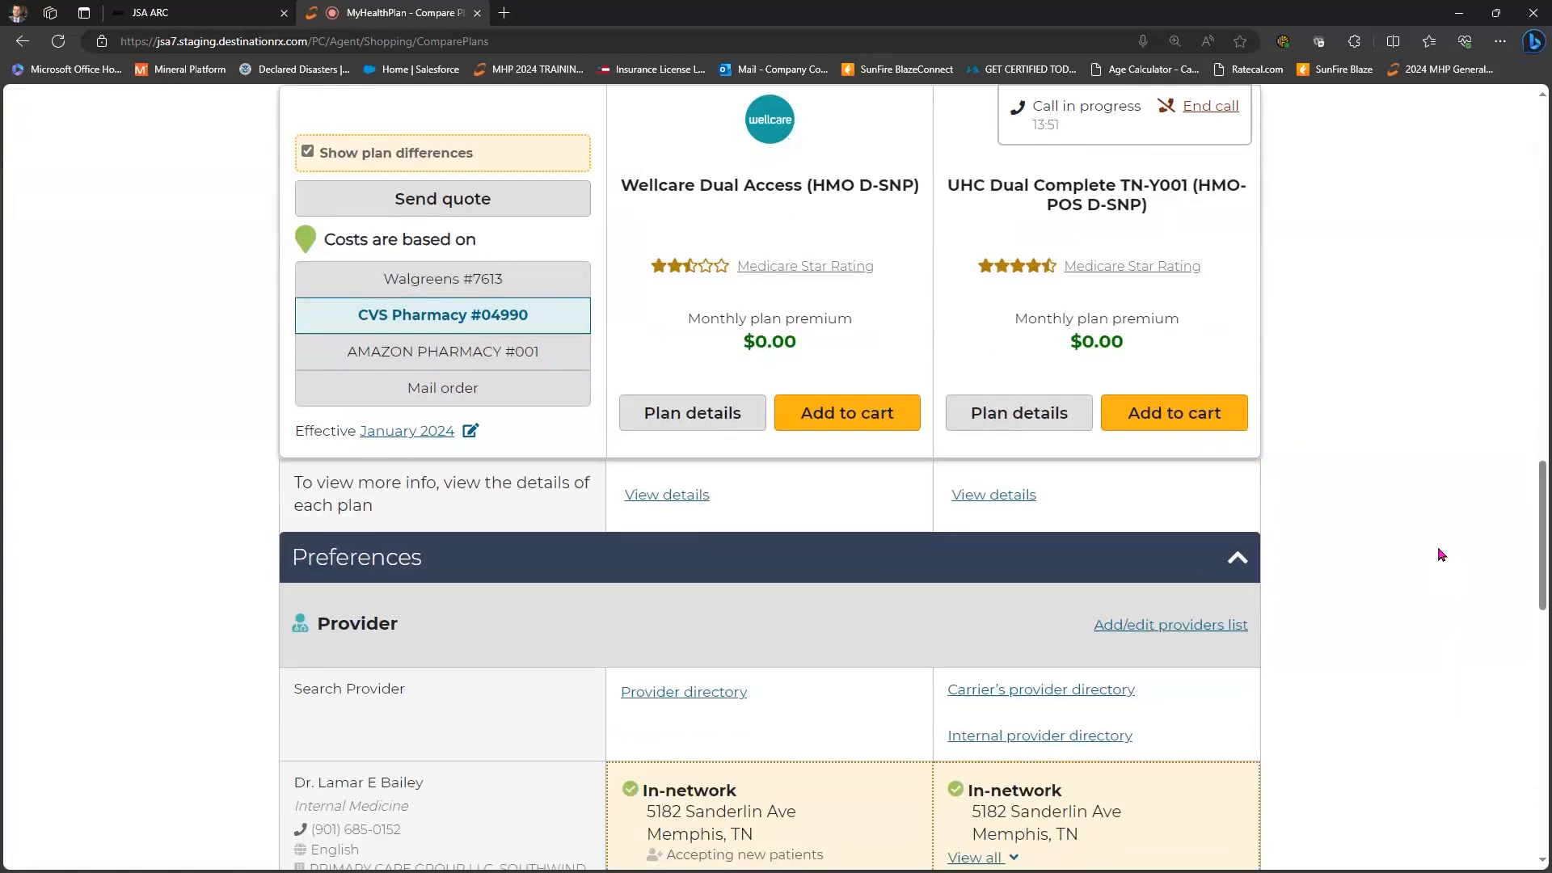
{"action": "scroll", "coordinate": [1439, 554], "scroll_direction": "down", "scroll_amount": 10}
{"action": "scroll", "coordinate": [1439, 555], "scroll_direction": "down", "scroll_amount": 5}
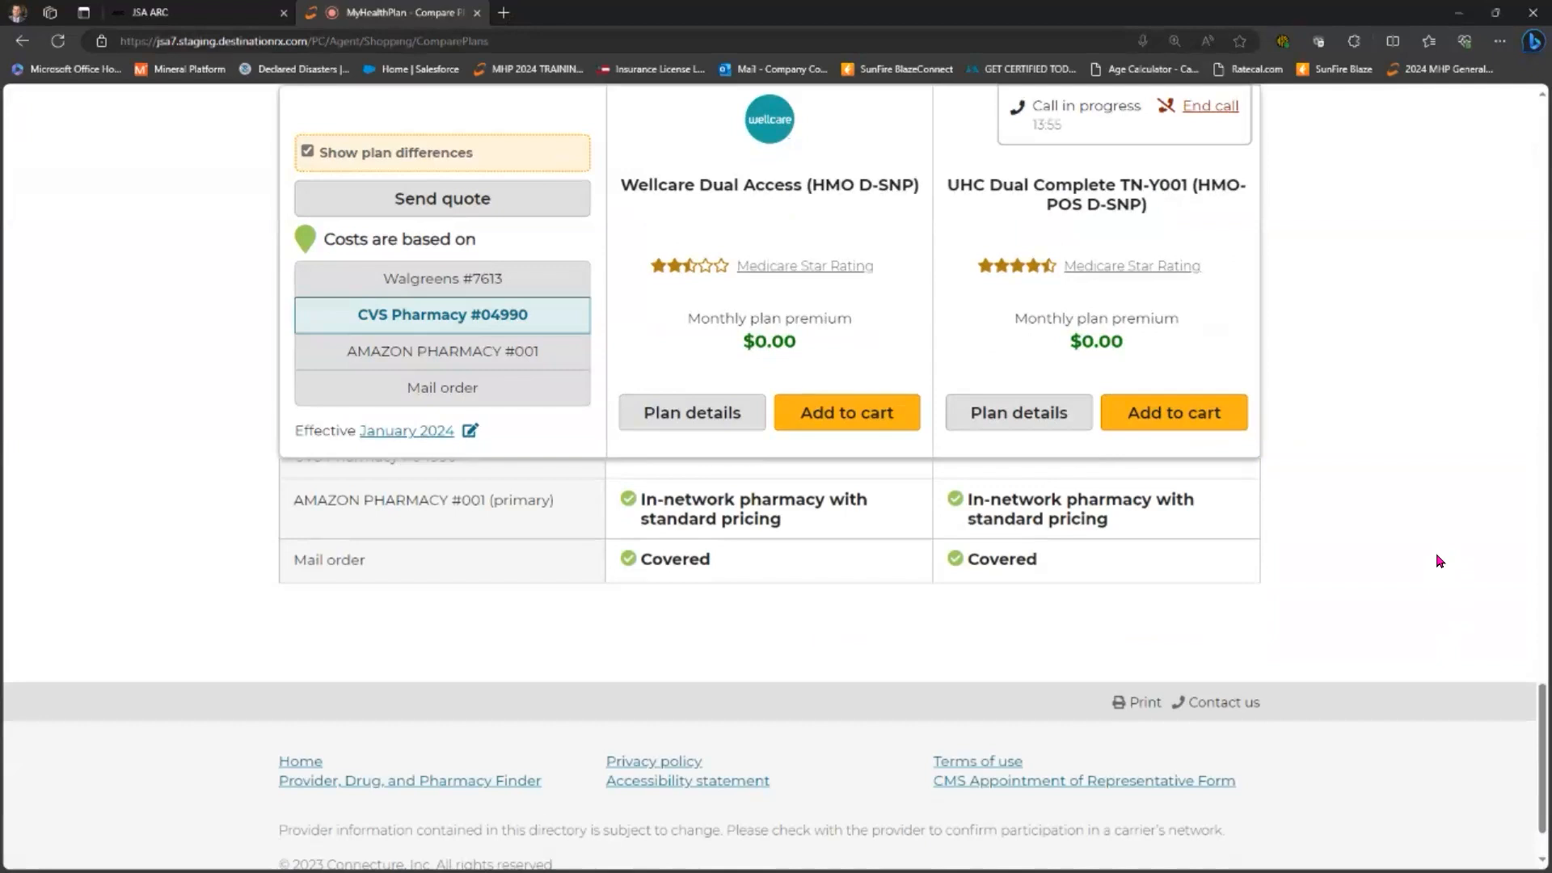
{"action": "scroll", "coordinate": [1440, 560], "scroll_direction": "up", "scroll_amount": 7}
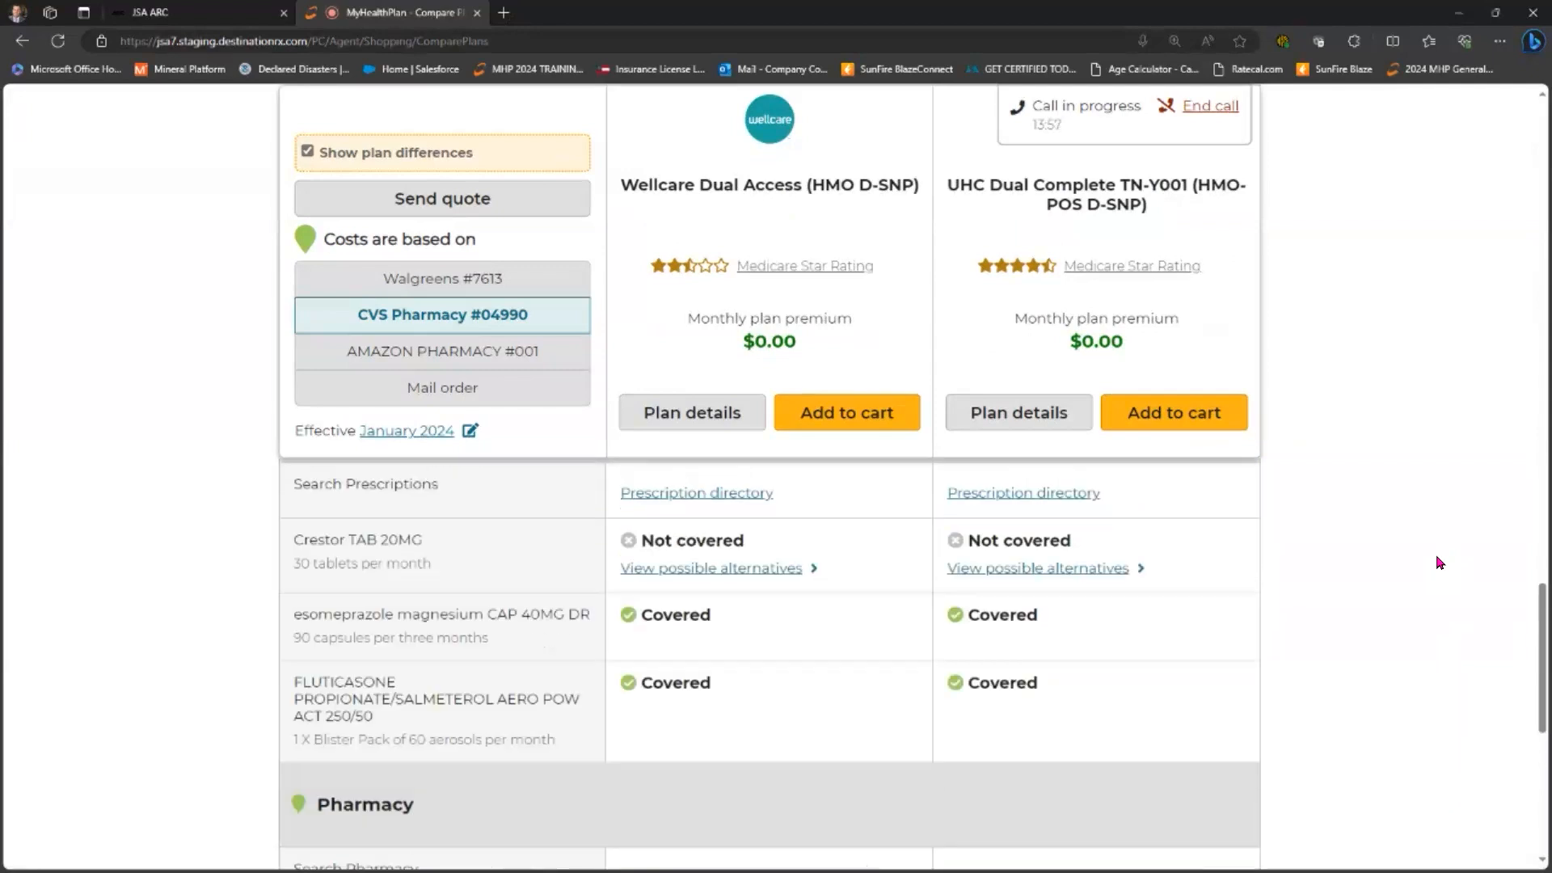
{"action": "scroll", "coordinate": [1439, 562], "scroll_direction": "up", "scroll_amount": 15}
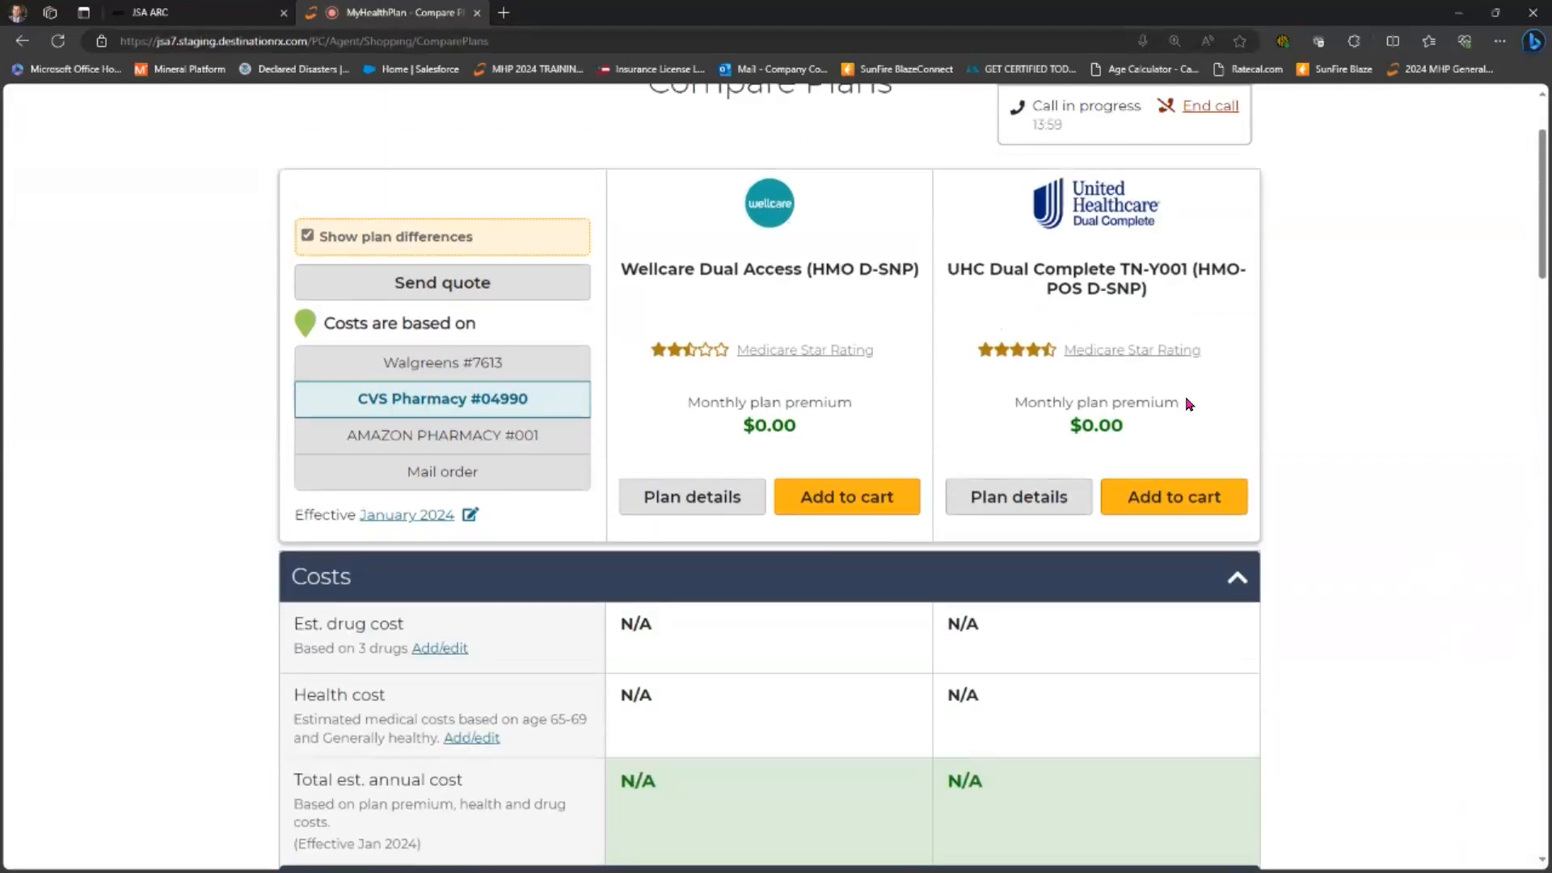
{"action": "scroll", "coordinate": [1188, 403], "scroll_direction": "up", "scroll_amount": 2}
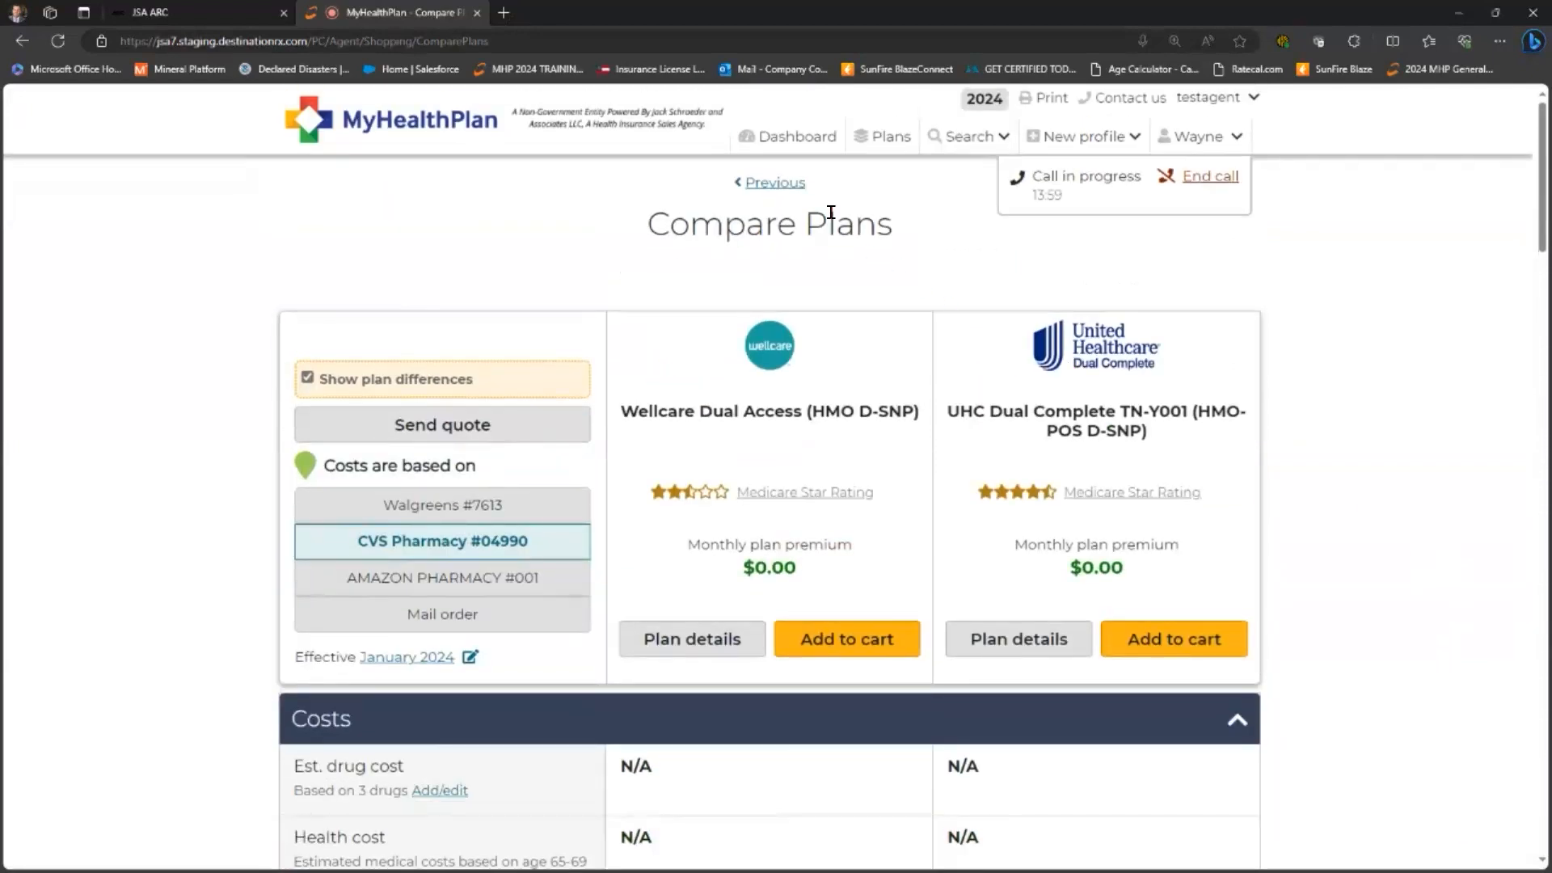
{"action": "left_click", "coordinate": [771, 185]}
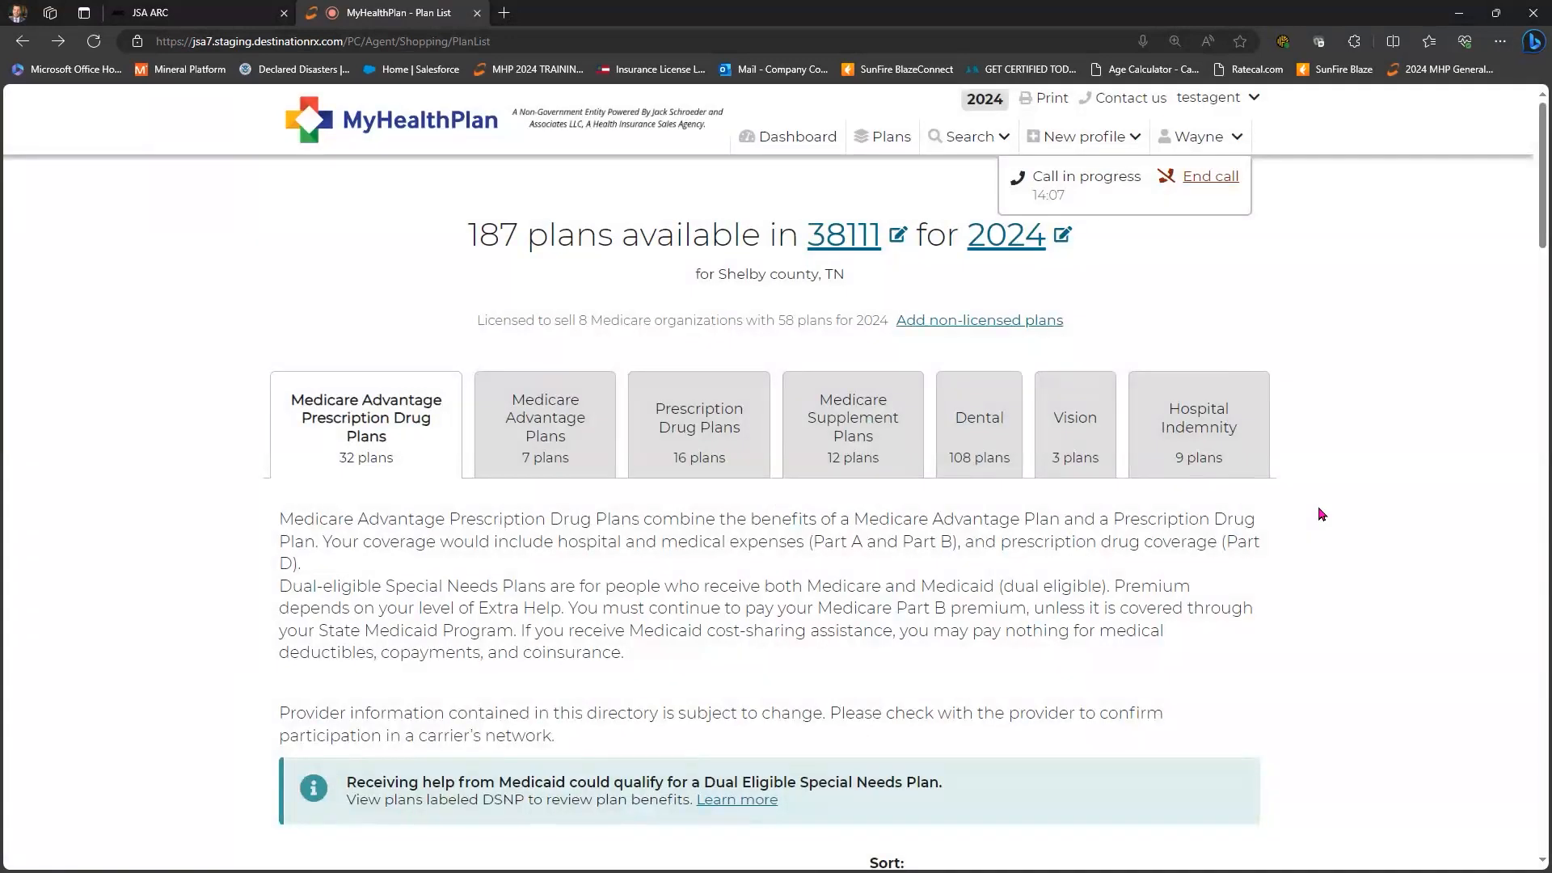
- Scroll up and down the plan list around the quoted UHC TN-S001 and Wellpoint plans
{"action": "scroll", "coordinate": [1322, 514], "scroll_direction": "down", "scroll_amount": 10}
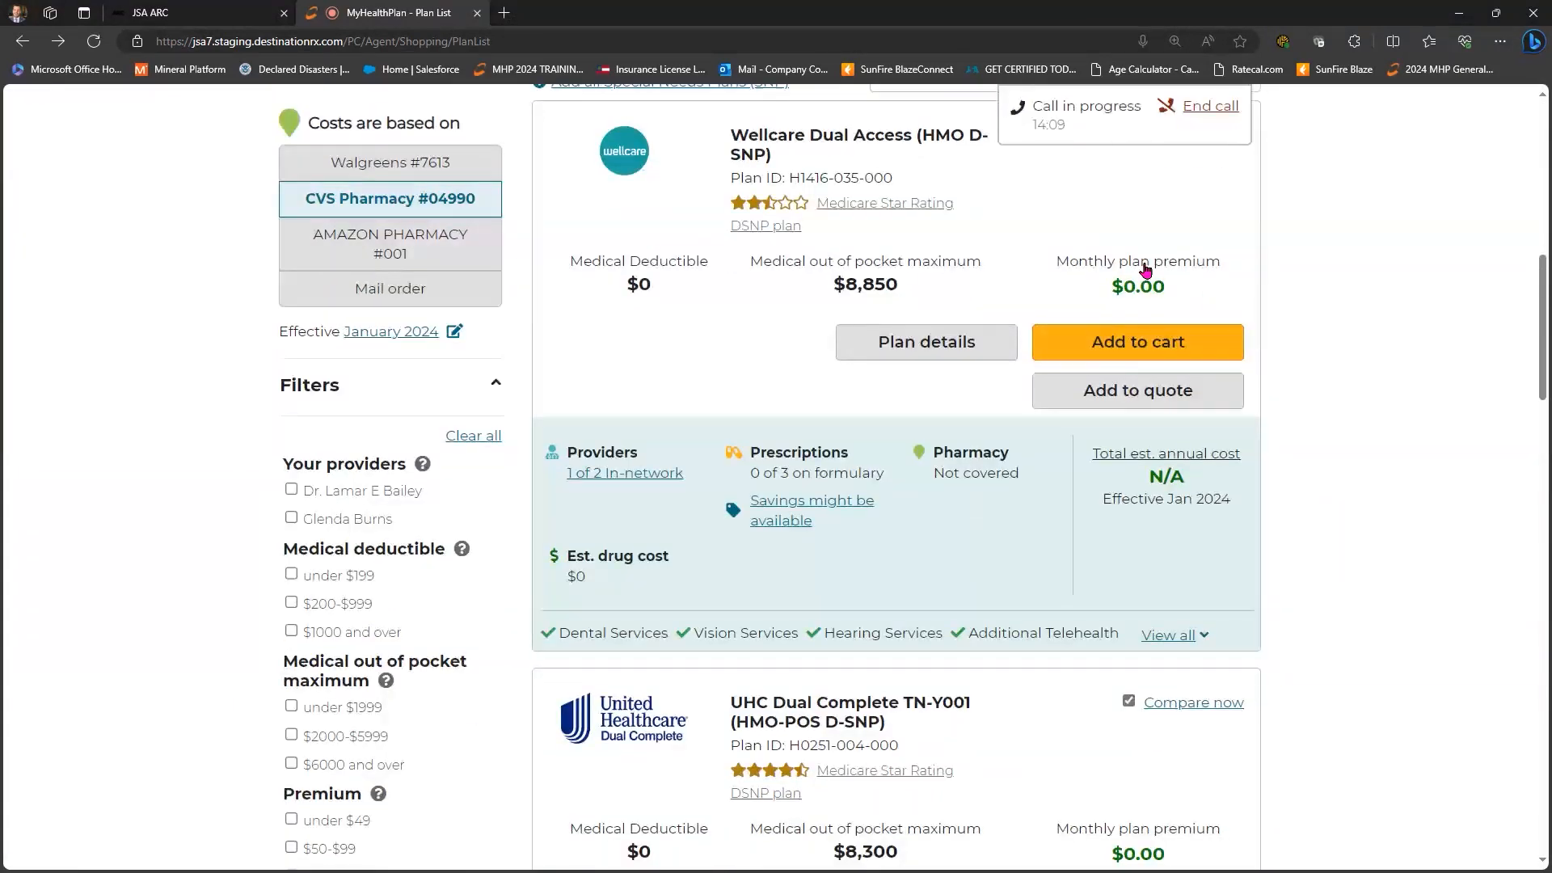
{"action": "scroll", "coordinate": [1273, 340], "scroll_direction": "up", "scroll_amount": 1}
{"action": "scroll", "coordinate": [1293, 542], "scroll_direction": "down", "scroll_amount": 2}
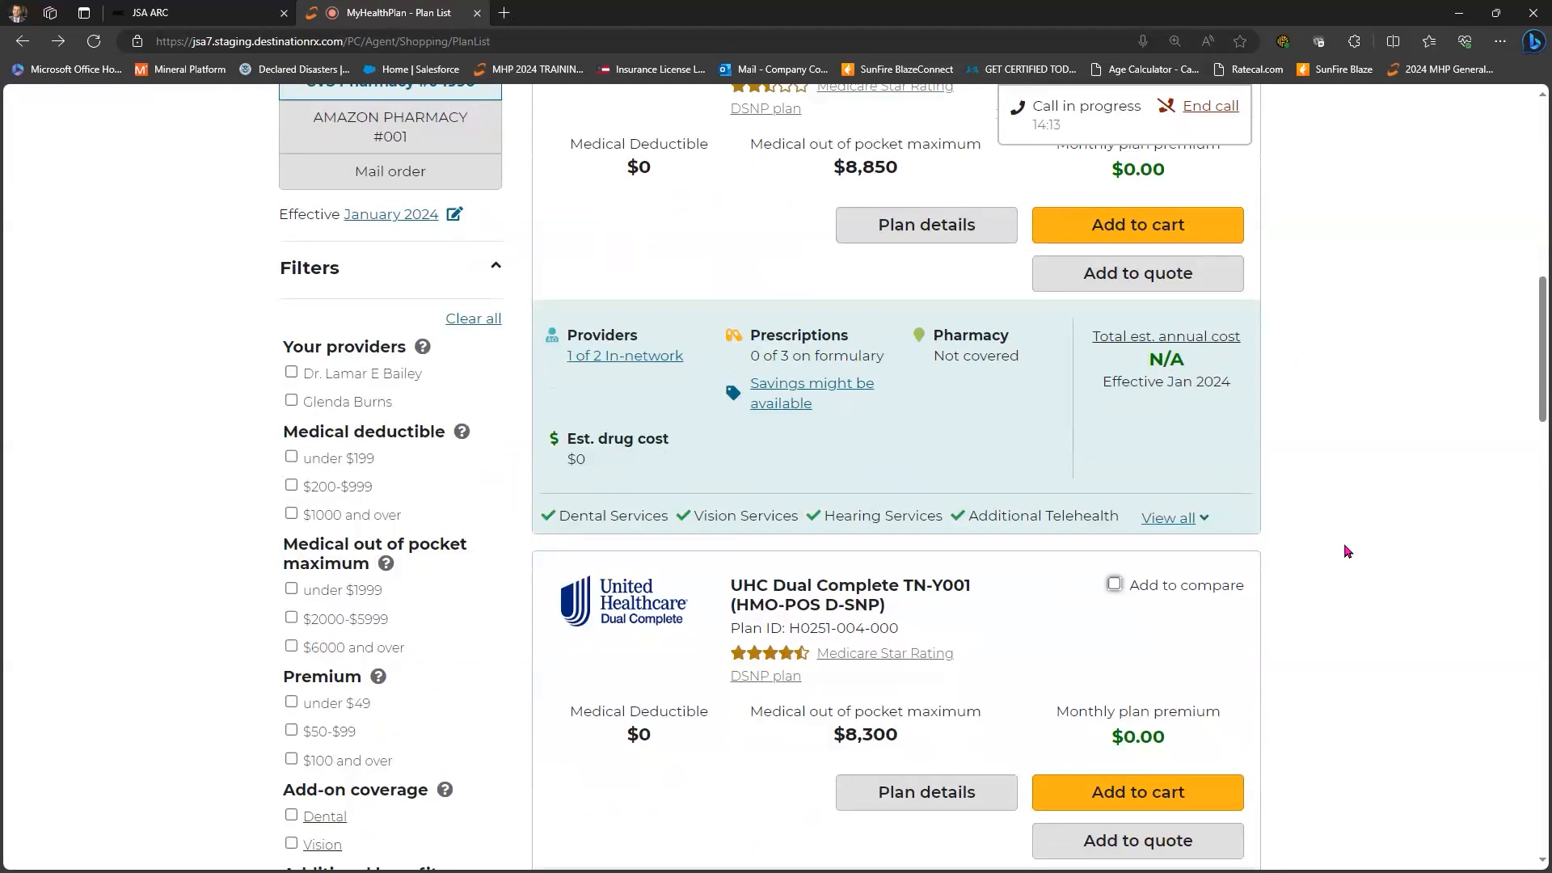
{"action": "scroll", "coordinate": [1343, 545], "scroll_direction": "up", "scroll_amount": 8}
{"action": "scroll", "coordinate": [1343, 545], "scroll_direction": "down", "scroll_amount": 16}
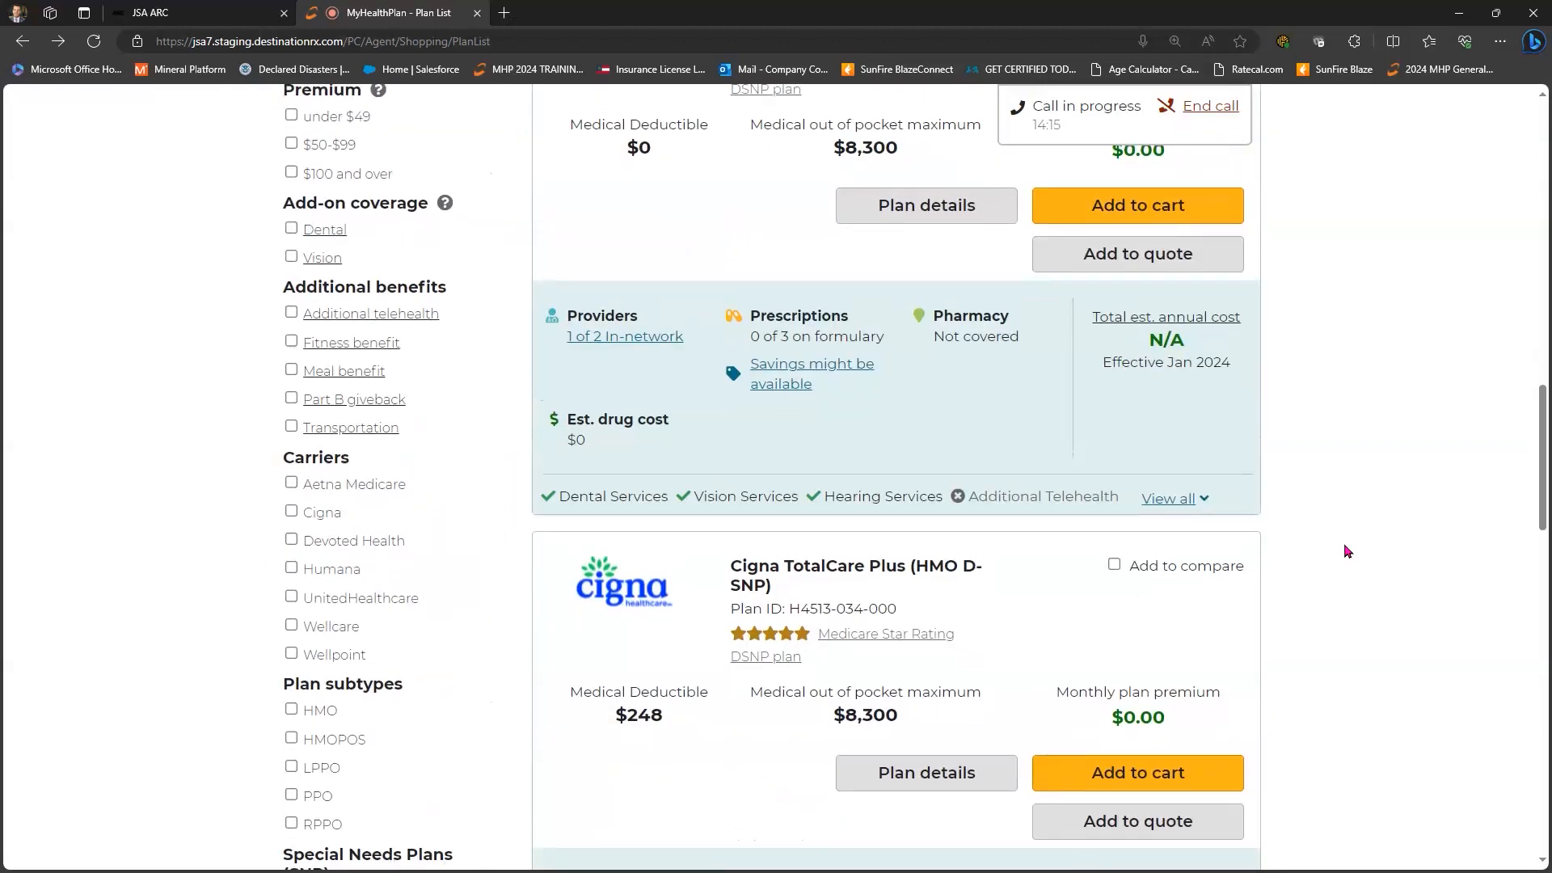
{"action": "scroll", "coordinate": [1343, 550], "scroll_direction": "down", "scroll_amount": 10}
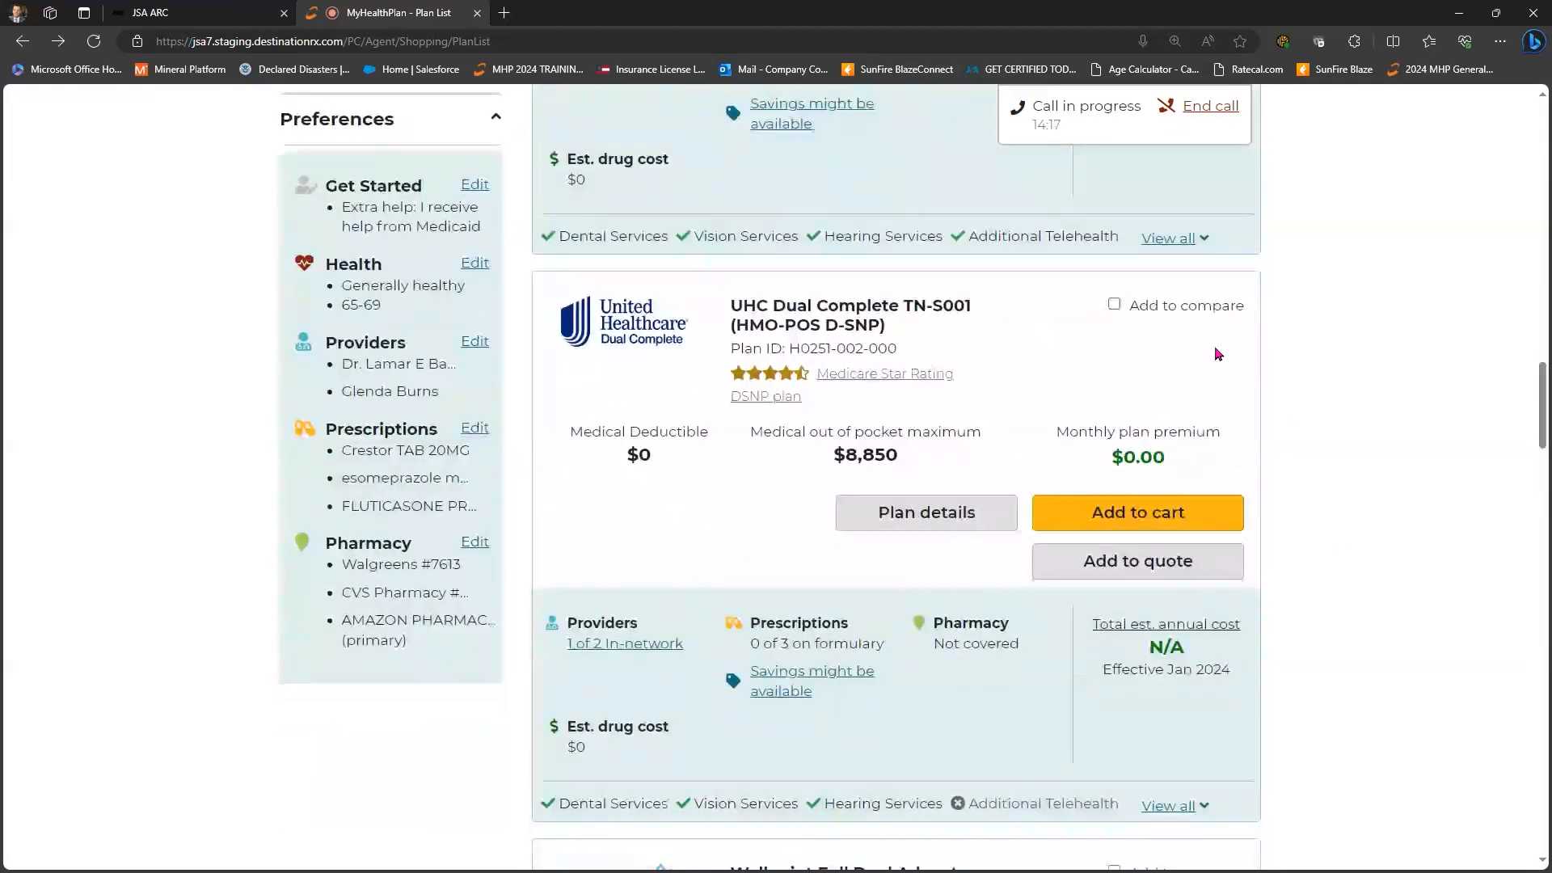
{"action": "scroll", "coordinate": [1261, 360], "scroll_direction": "down", "scroll_amount": 3}
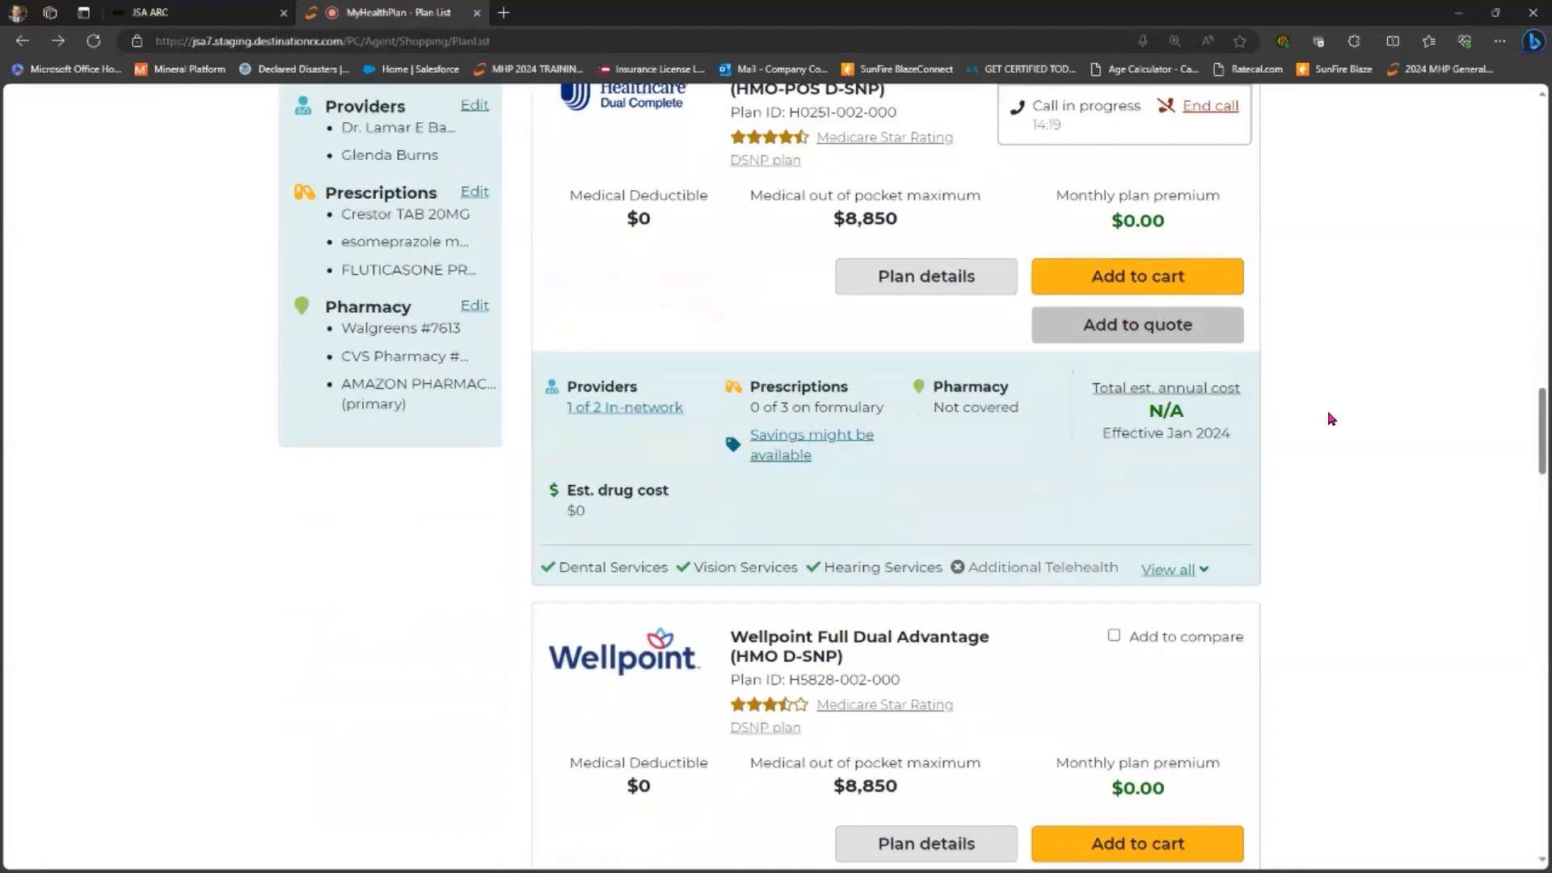
{"action": "scroll", "coordinate": [1145, 647], "scroll_direction": "down", "scroll_amount": 3}
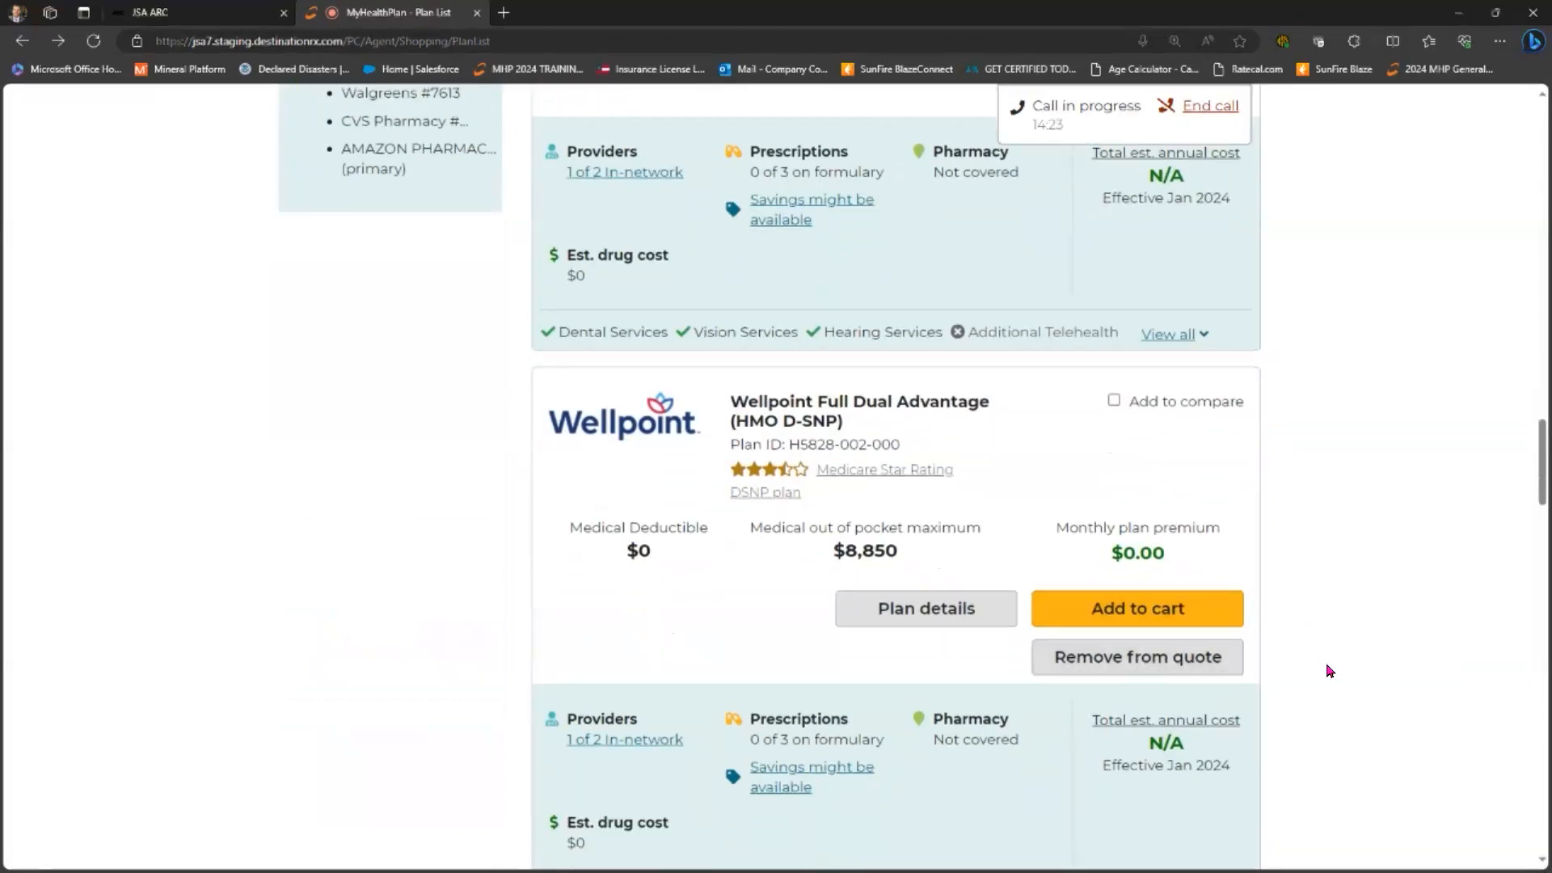
{"action": "scroll", "coordinate": [1329, 671], "scroll_direction": "up", "scroll_amount": 20}
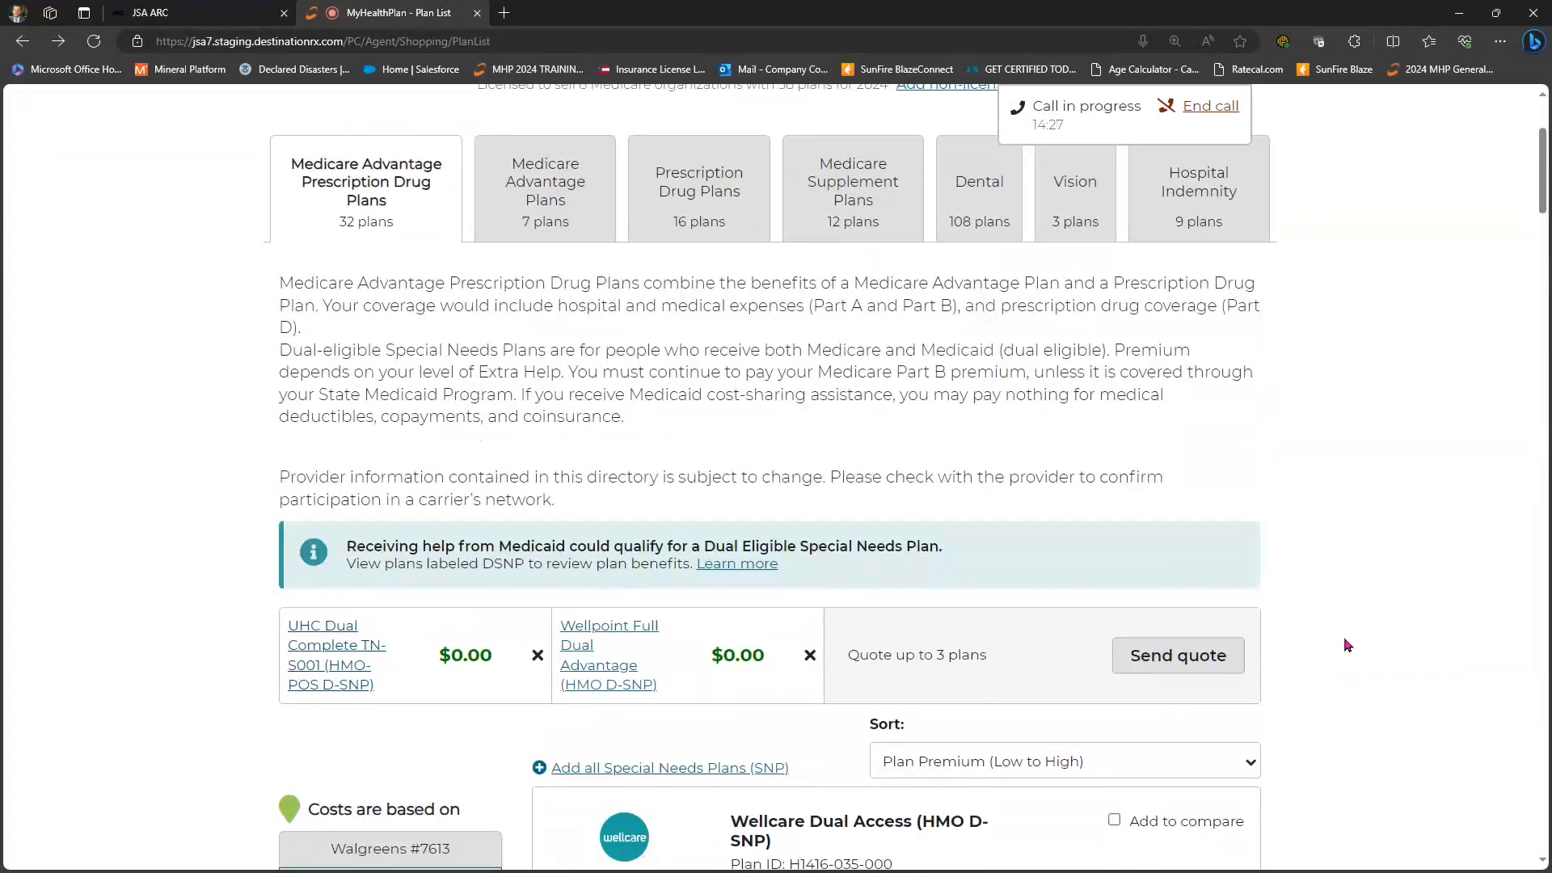
{"action": "scroll", "coordinate": [1204, 432], "scroll_direction": "down", "scroll_amount": 3}
- Send the two-plan quote to the beneficiary with costs based on AMAZON PHARMACY #001
{"action": "left_click", "coordinate": [1205, 429]}
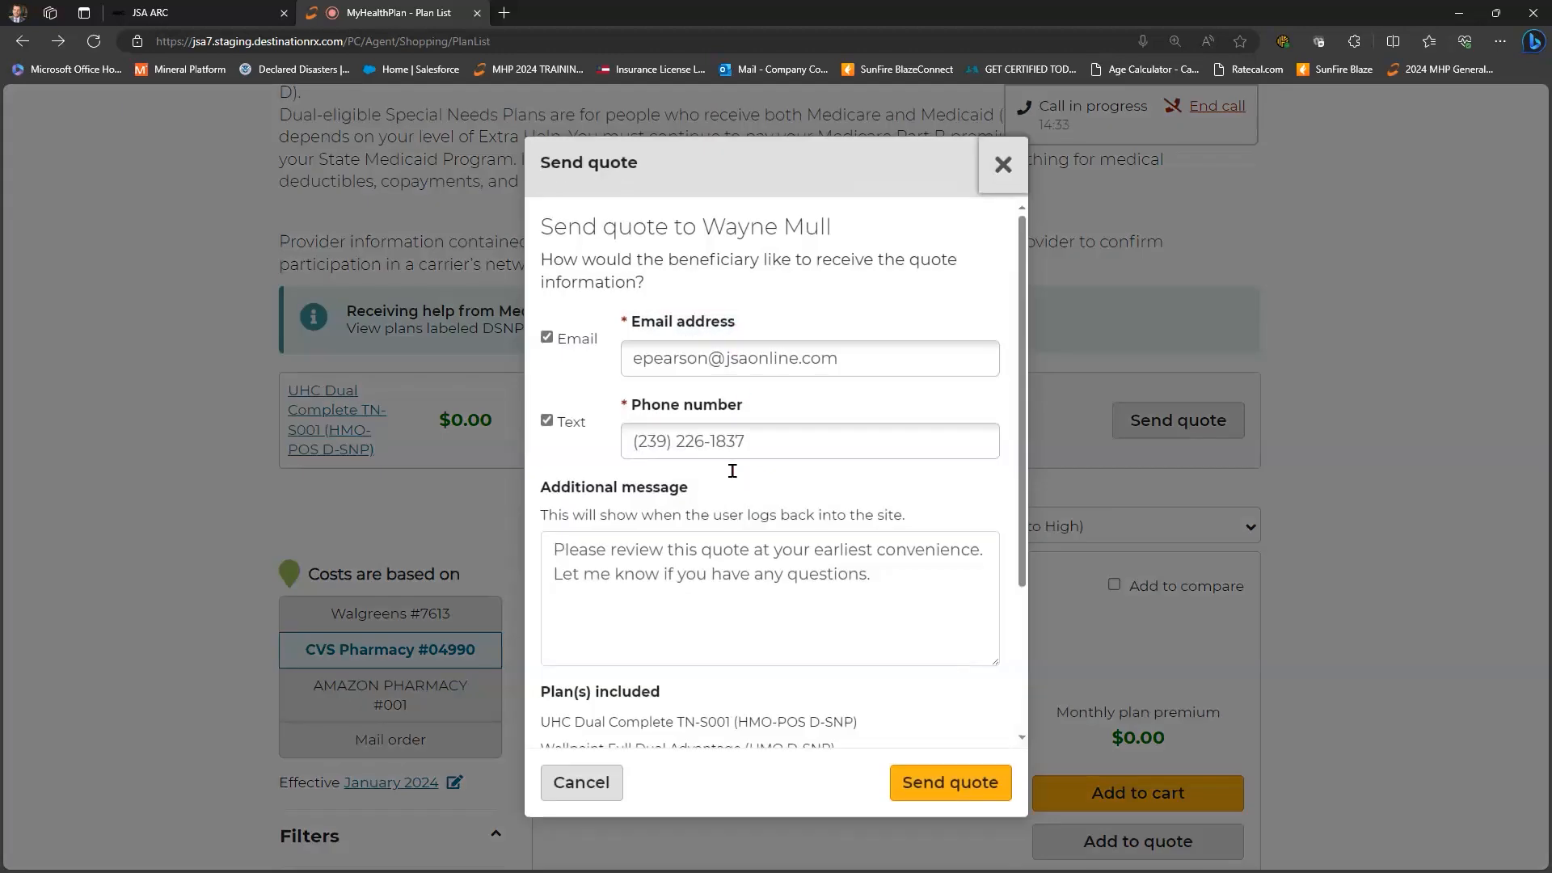
{"action": "scroll", "coordinate": [733, 470], "scroll_direction": "down", "scroll_amount": 1}
{"action": "scroll", "coordinate": [734, 478], "scroll_direction": "down", "scroll_amount": 3}
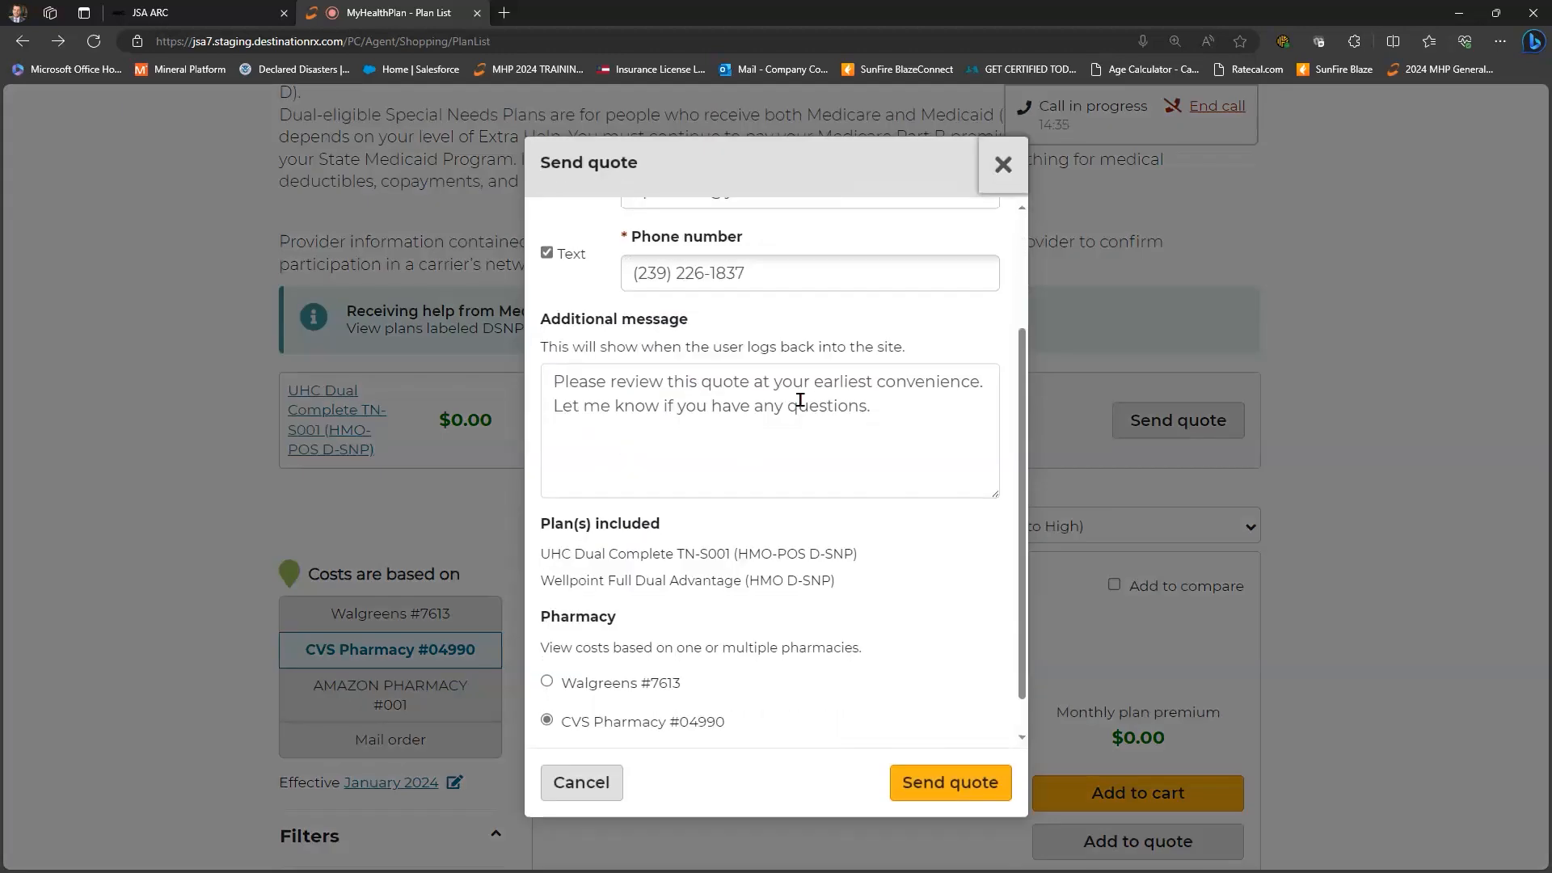
{"action": "key", "text": "Up"}
{"action": "key", "text": "Down"}
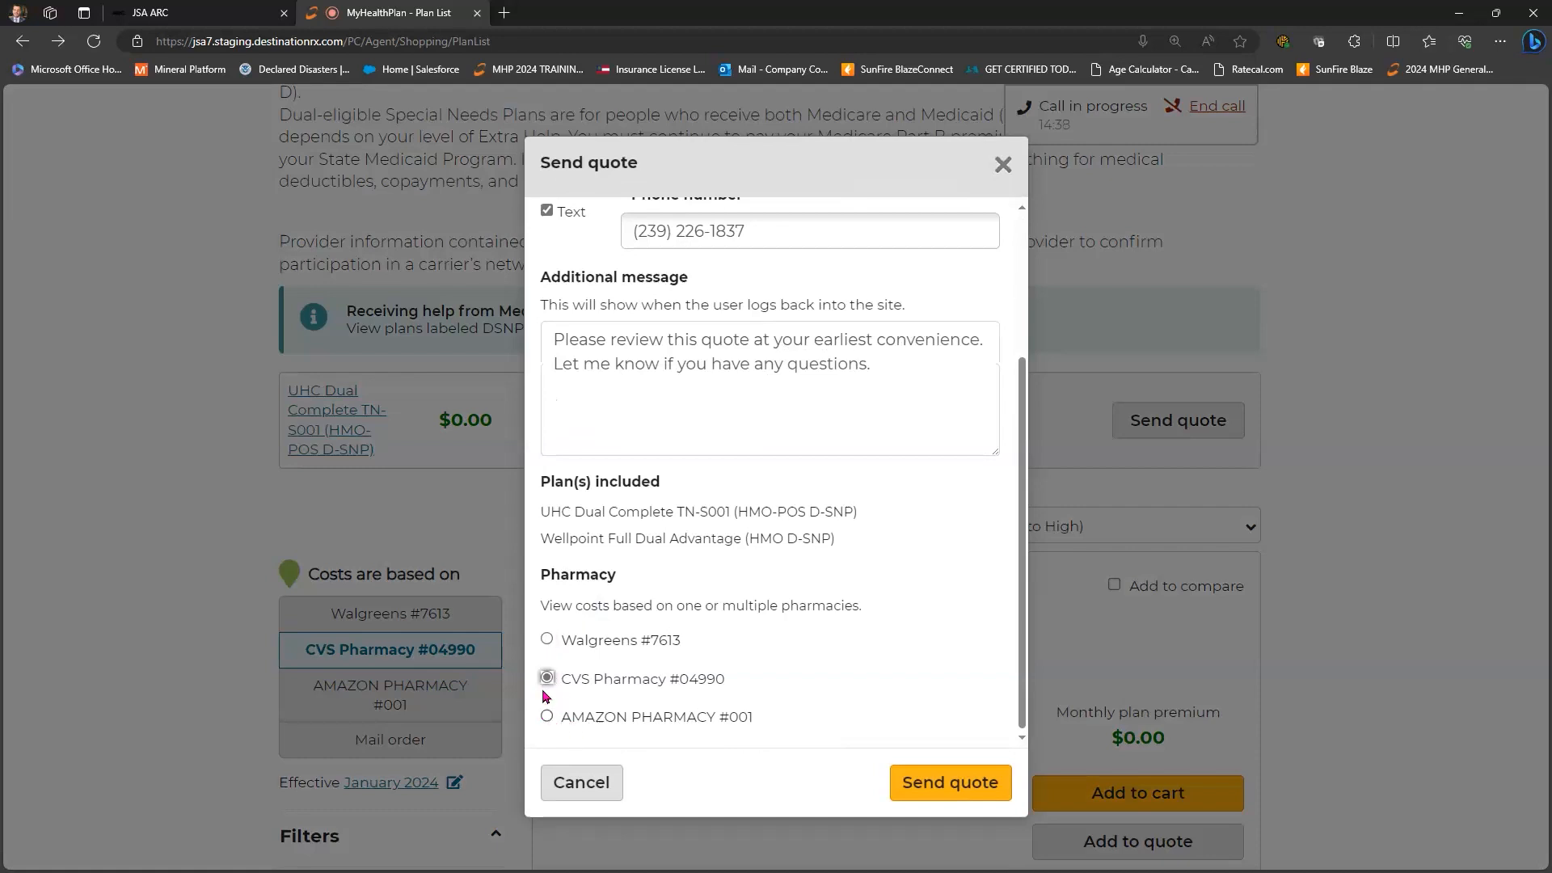
{"action": "key", "text": "Down"}
{"action": "scroll", "coordinate": [927, 595], "scroll_direction": "up", "scroll_amount": 3}
{"action": "scroll", "coordinate": [816, 731], "scroll_direction": "down", "scroll_amount": 3}
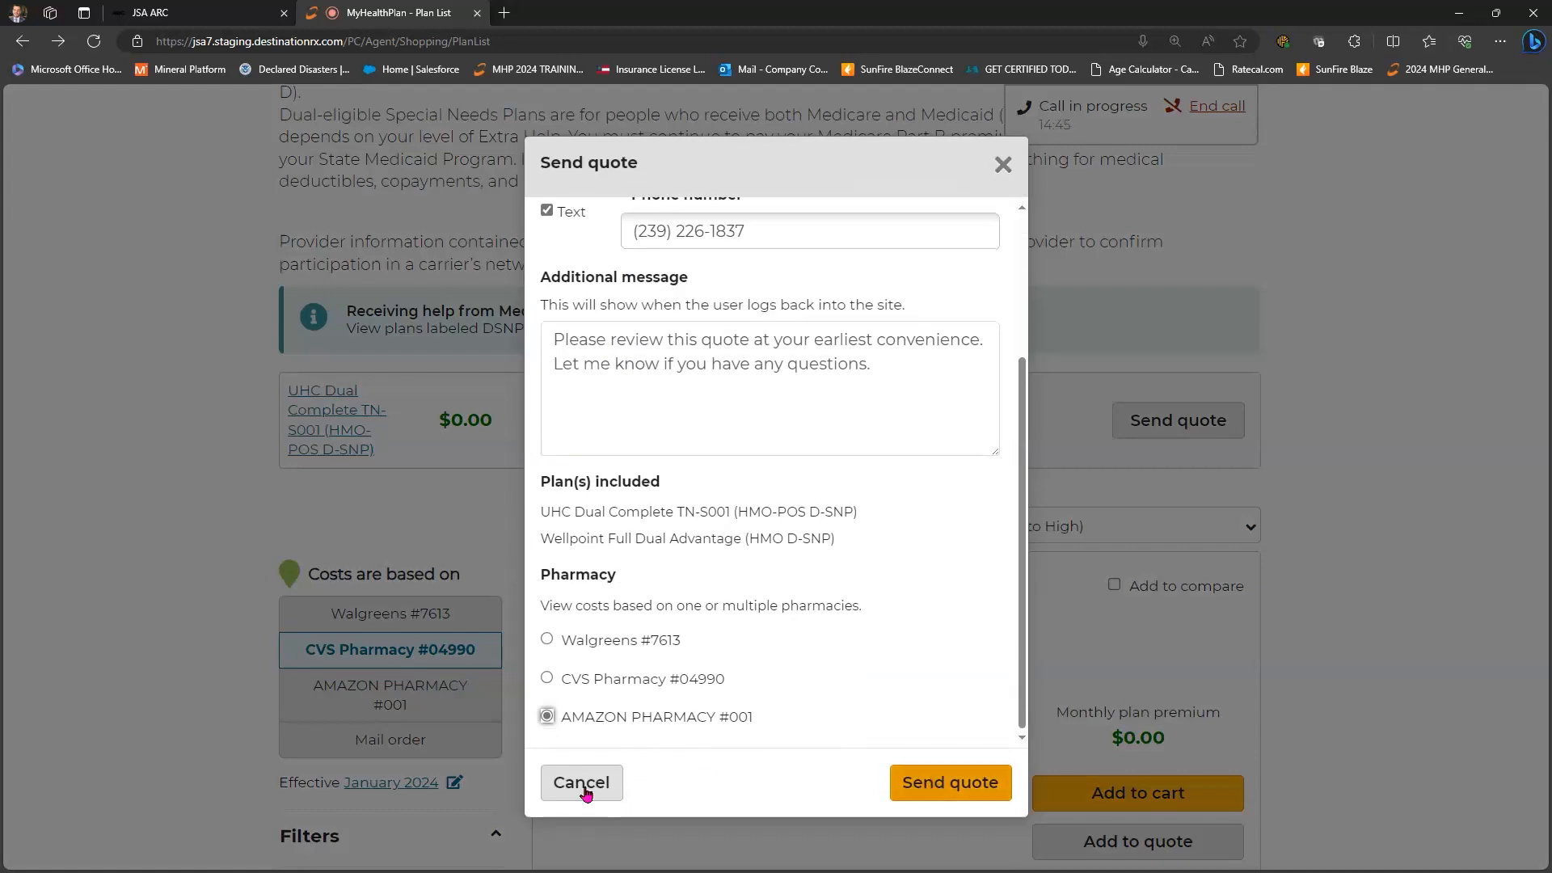
{"action": "left_click", "coordinate": [1308, 447]}
{"action": "scroll", "coordinate": [1212, 445], "scroll_direction": "down", "scroll_amount": 4}
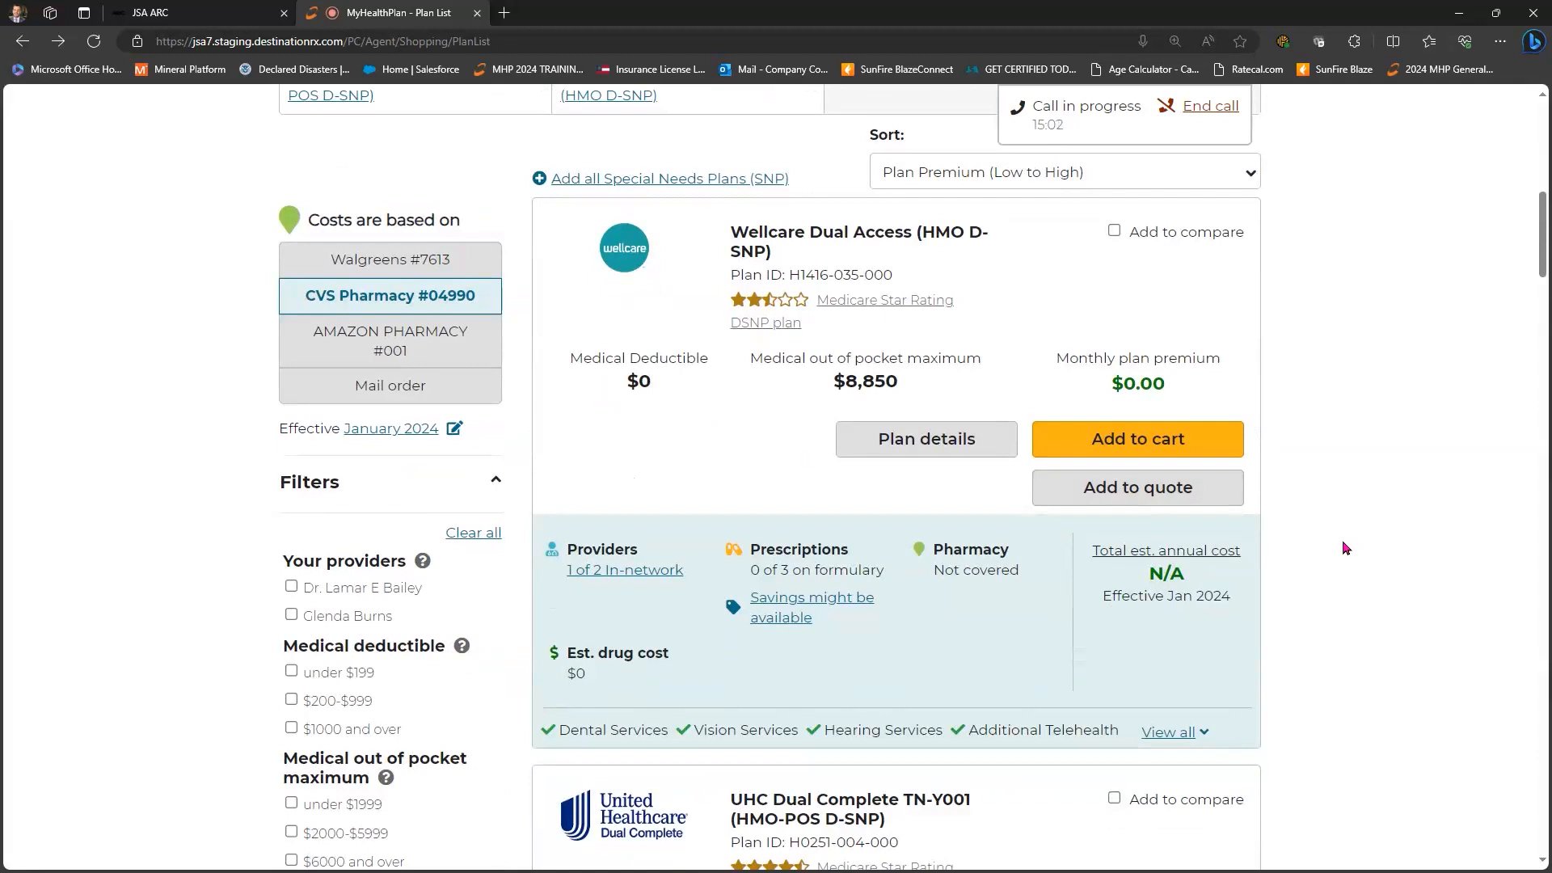
- Switch between the Medicare Advantage and Prescription Drug Plans lists
{"action": "scroll", "coordinate": [1346, 548], "scroll_direction": "up", "scroll_amount": 1}
{"action": "scroll", "coordinate": [1327, 539], "scroll_direction": "up", "scroll_amount": 8}
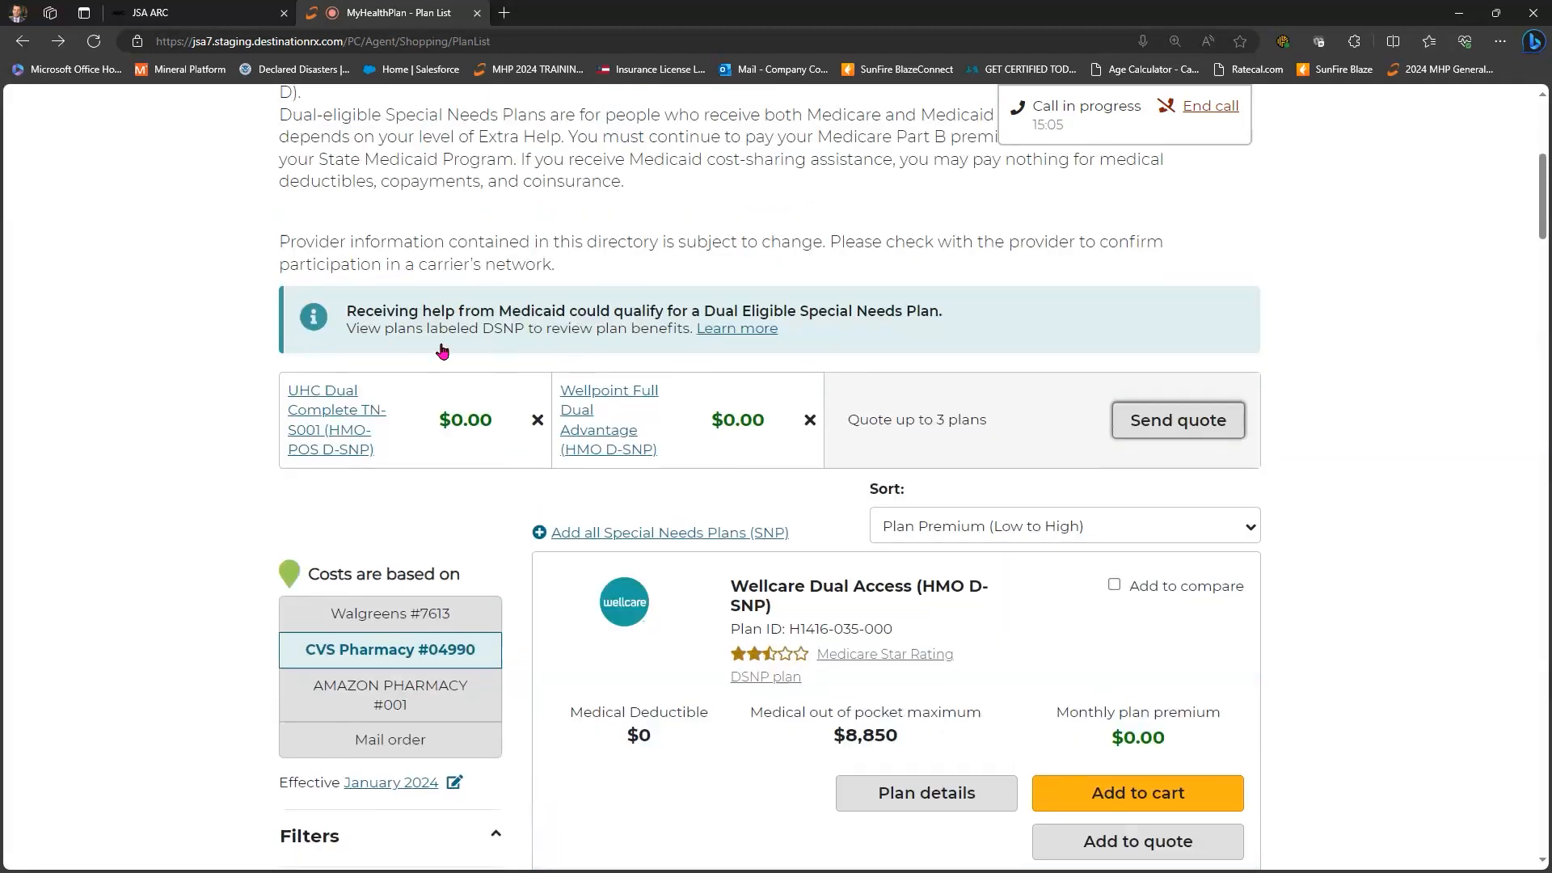
{"action": "left_click", "coordinate": [546, 323]}
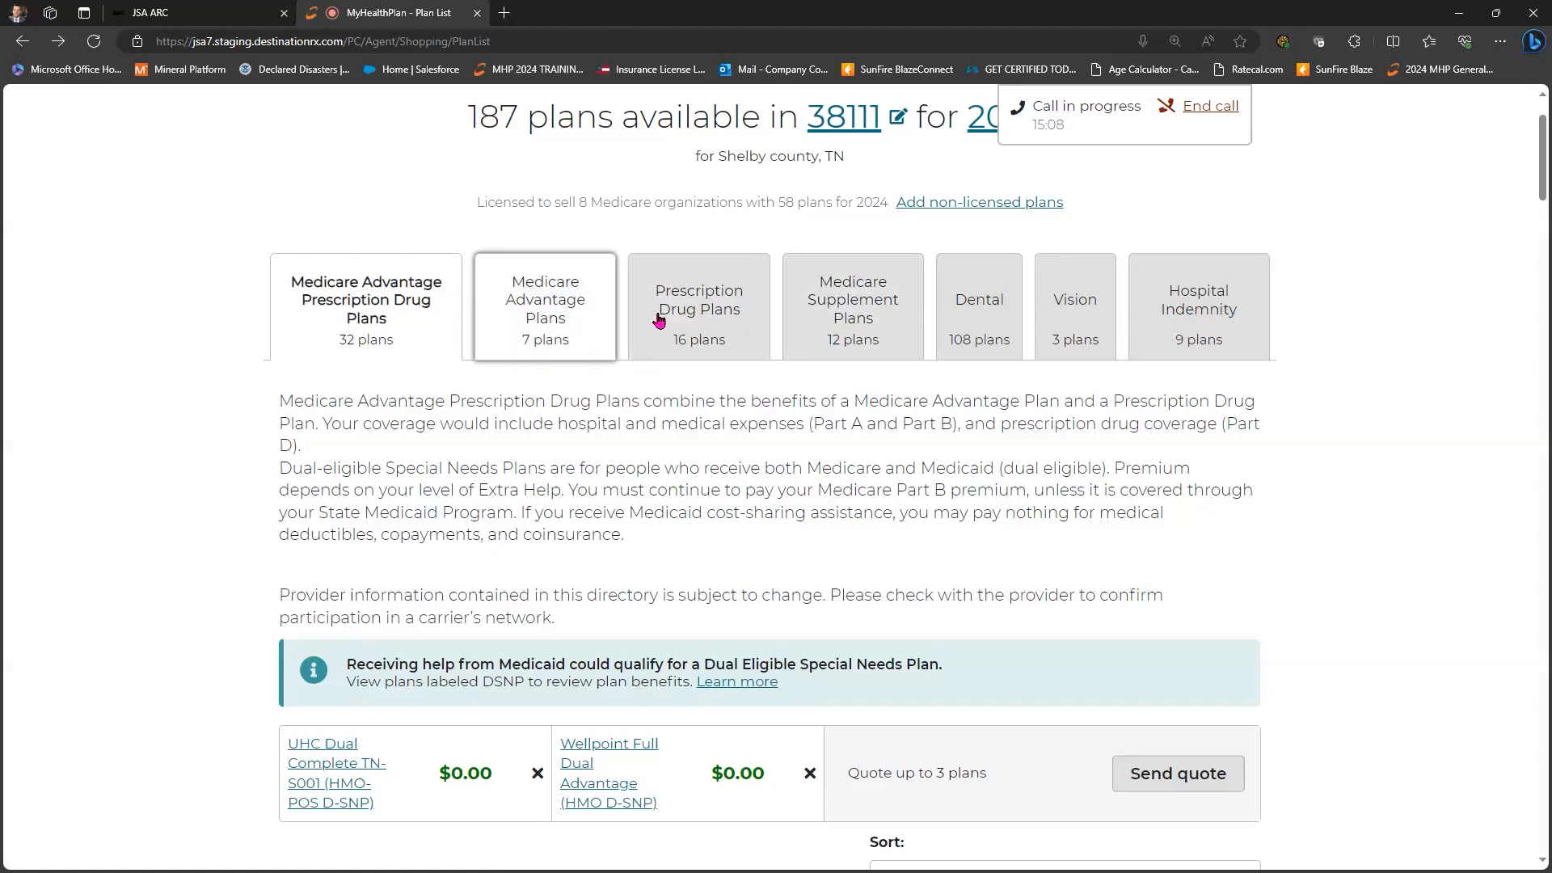
{"action": "left_click", "coordinate": [658, 321]}
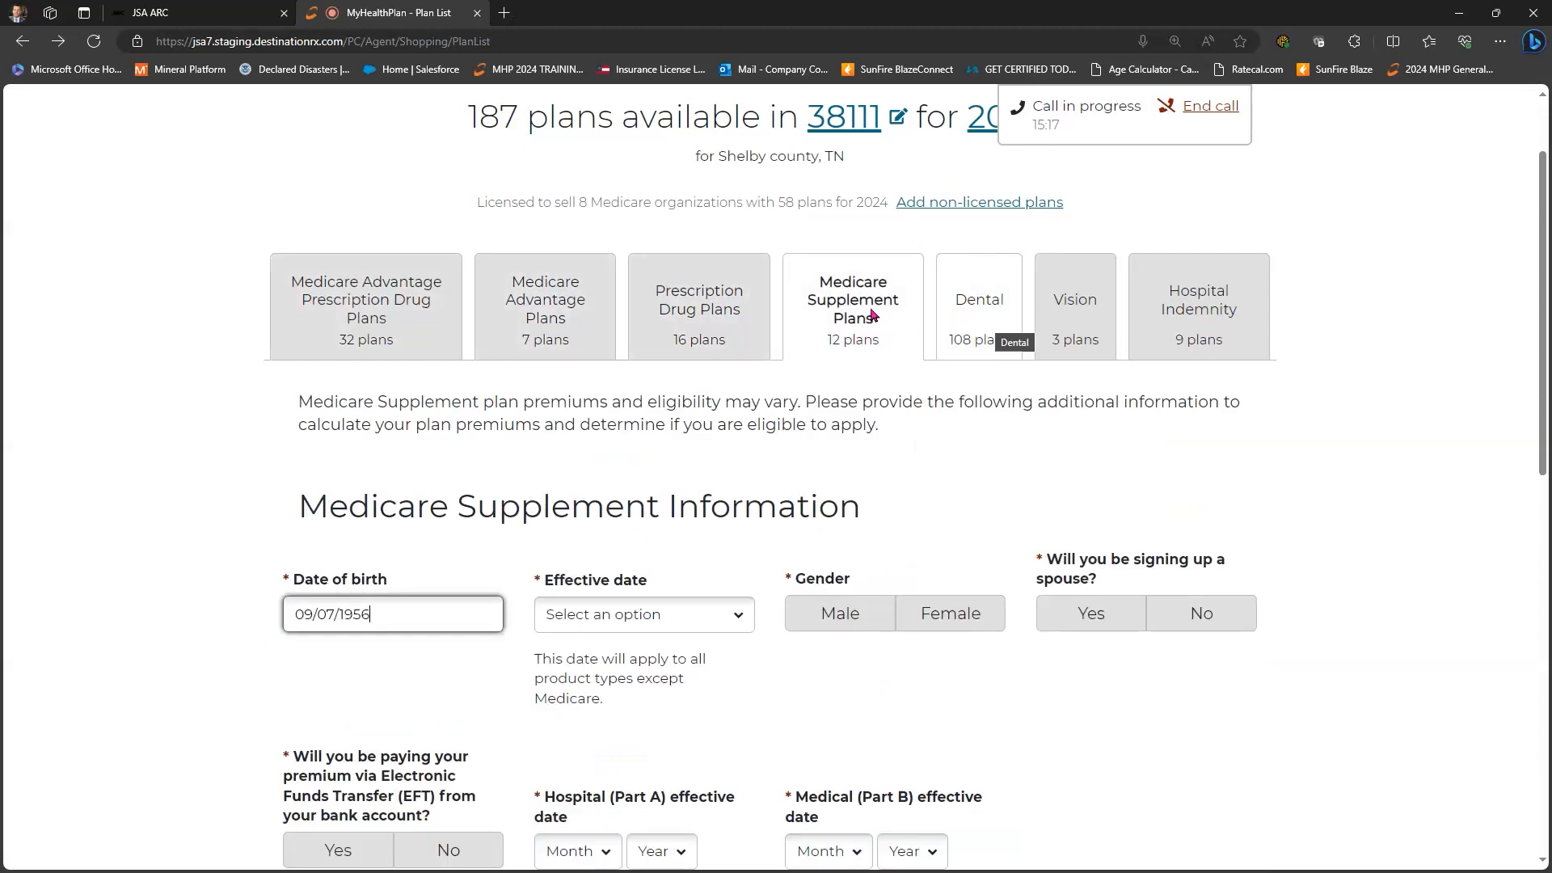
{"action": "scroll", "coordinate": [598, 376], "scroll_direction": "down", "scroll_amount": 1}
{"action": "scroll", "coordinate": [595, 380], "scroll_direction": "down", "scroll_amount": 1}
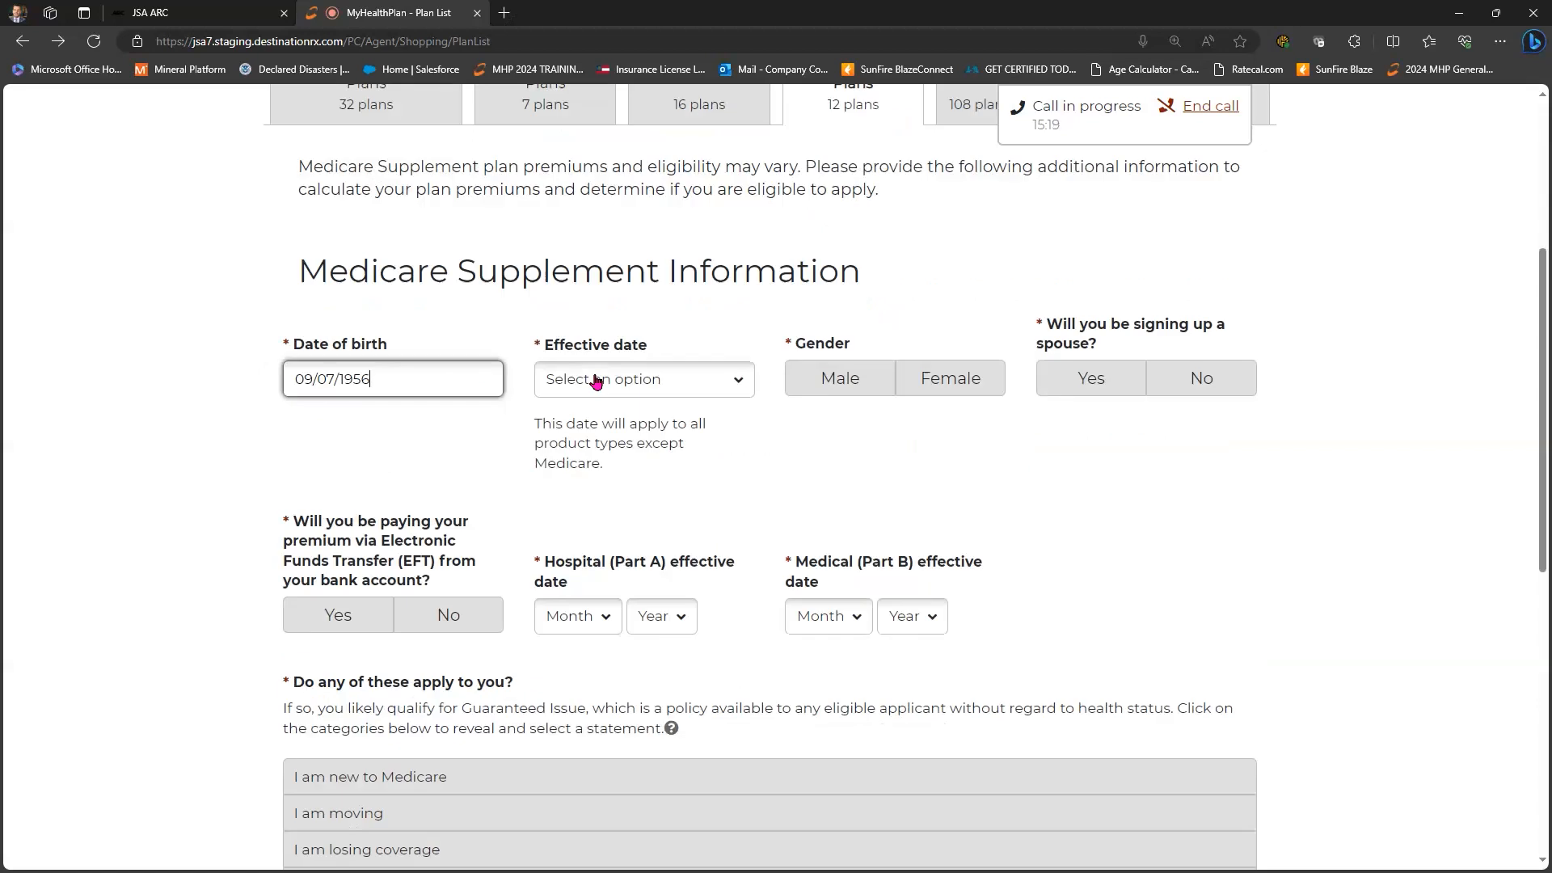
- Set effective date December 2023, gender Male, spouse enrollment No and EFT payment No
{"action": "key", "text": "Tab"}
{"action": "key", "text": "Down"}
{"action": "key", "text": "Down"}
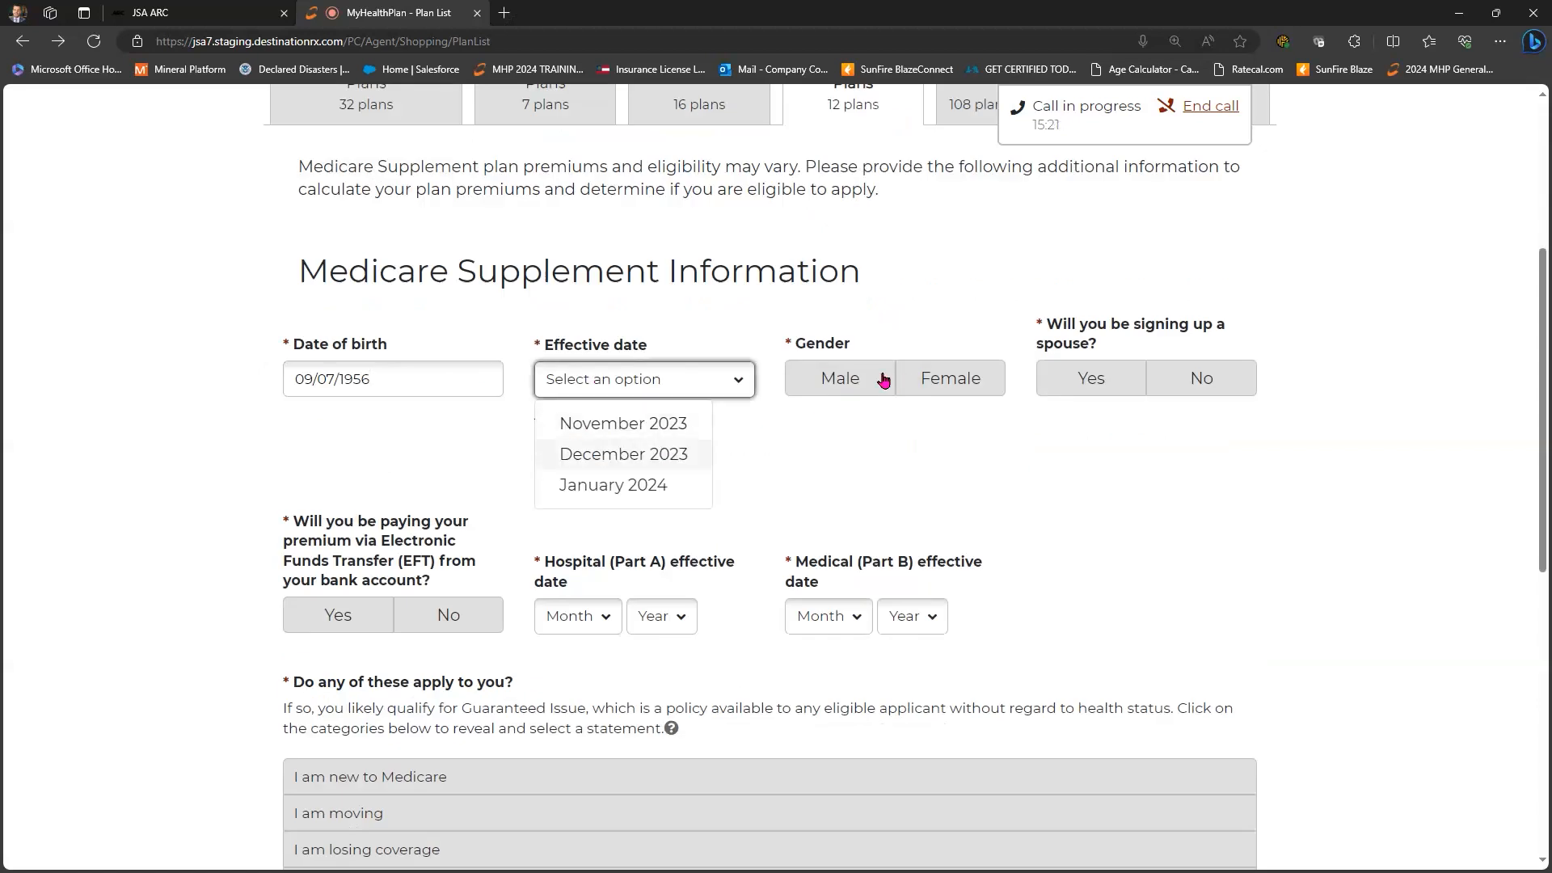
{"action": "key", "text": "Return"}
{"action": "key", "text": "space"}
{"action": "key", "text": "Tab"}
{"action": "key", "text": "Right"}
{"action": "key", "text": "space"}
{"action": "scroll", "coordinate": [577, 507], "scroll_direction": "down", "scroll_amount": 1}
{"action": "key", "text": "Tab"}
{"action": "key", "text": "Right"}
{"action": "key", "text": "space"}
- Set both Part A and Part B effective dates to January 2024
{"action": "key", "text": "Tab"}
{"action": "key", "text": "space"}
{"action": "key", "text": "Up"}
{"action": "key", "text": "Return"}
{"action": "key", "text": "Tab"}
{"action": "key", "text": "space"}
{"action": "key", "text": "Return"}
{"action": "key", "text": "Tab"}
{"action": "key", "text": "space"}
{"action": "key", "text": "Down"}
{"action": "key", "text": "Return"}
{"action": "key", "text": "Tab"}
{"action": "key", "text": "space"}
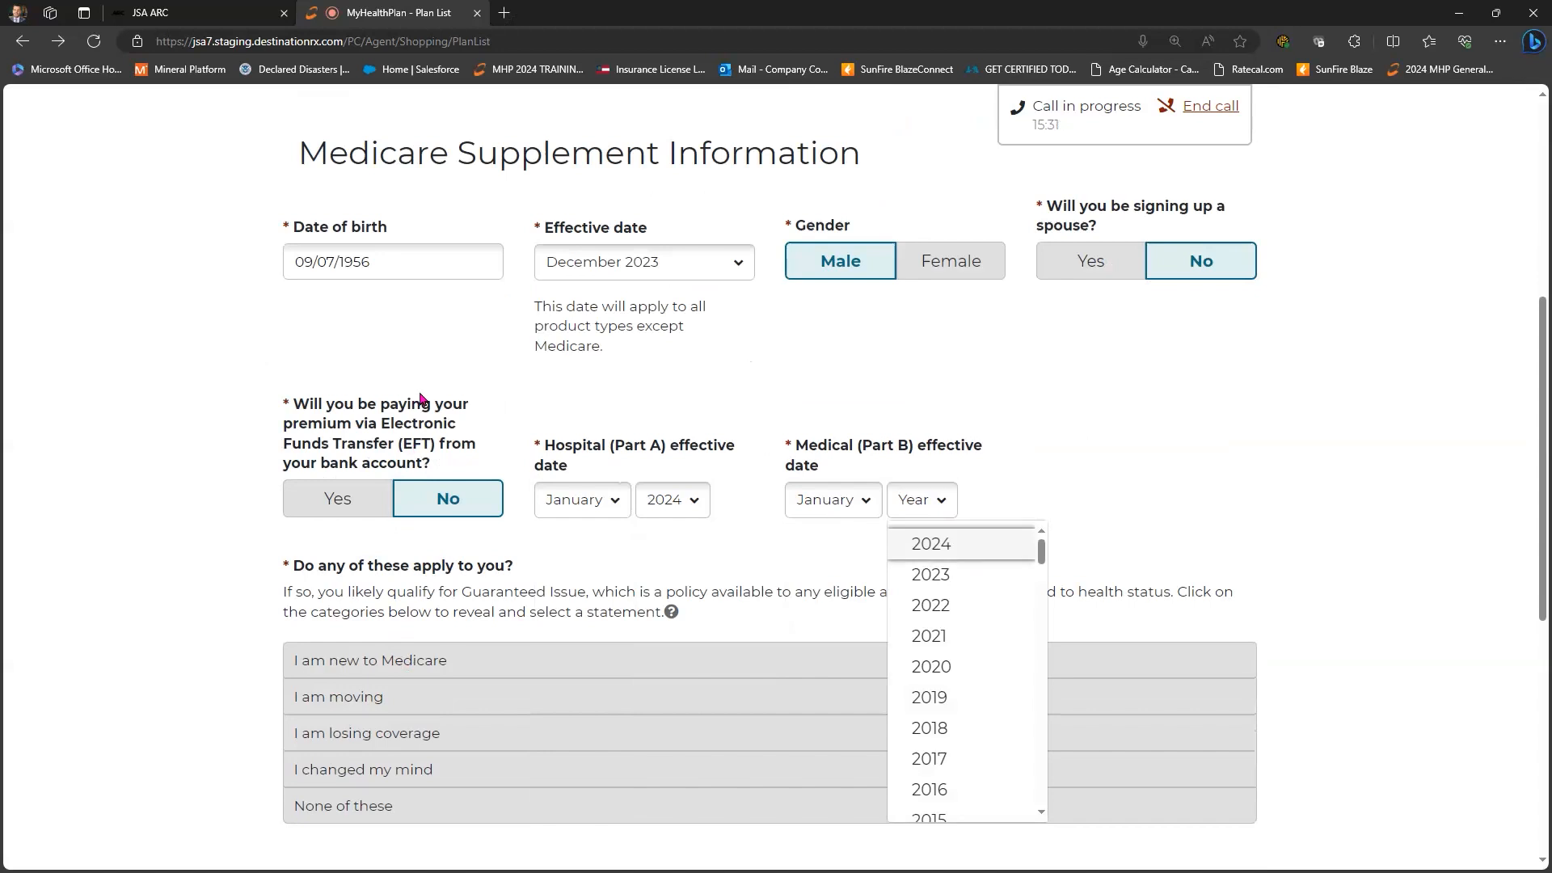
{"action": "key", "text": "Return"}
- Answer None of these for Guaranteed Issue and No for tobacco use
{"action": "scroll", "coordinate": [414, 449], "scroll_direction": "down", "scroll_amount": 5}
{"action": "left_click", "coordinate": [369, 338]}
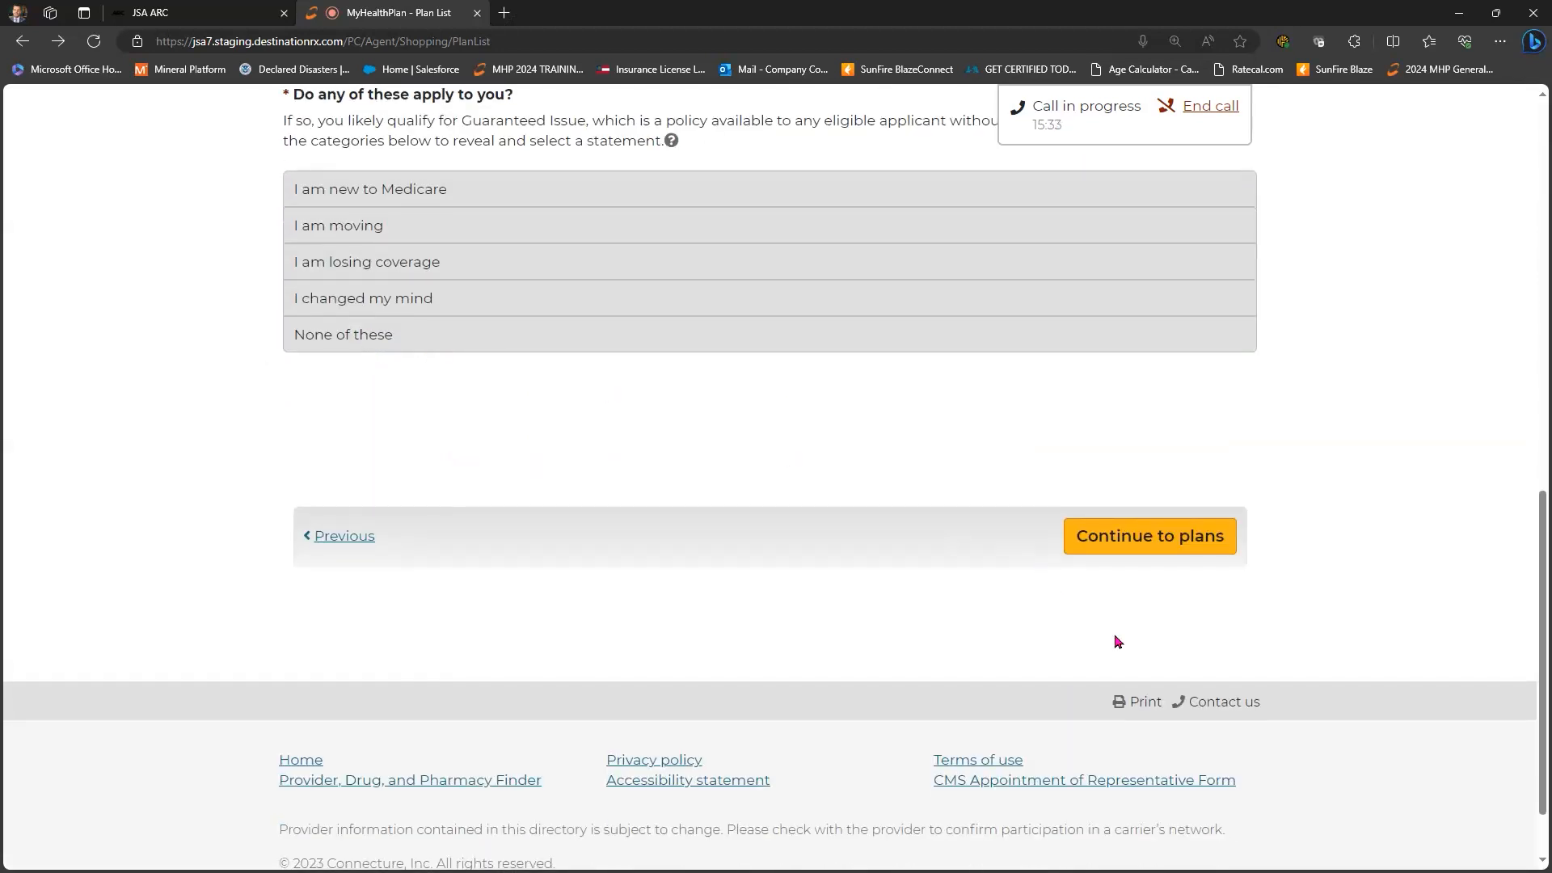
{"action": "left_click", "coordinate": [373, 458]}
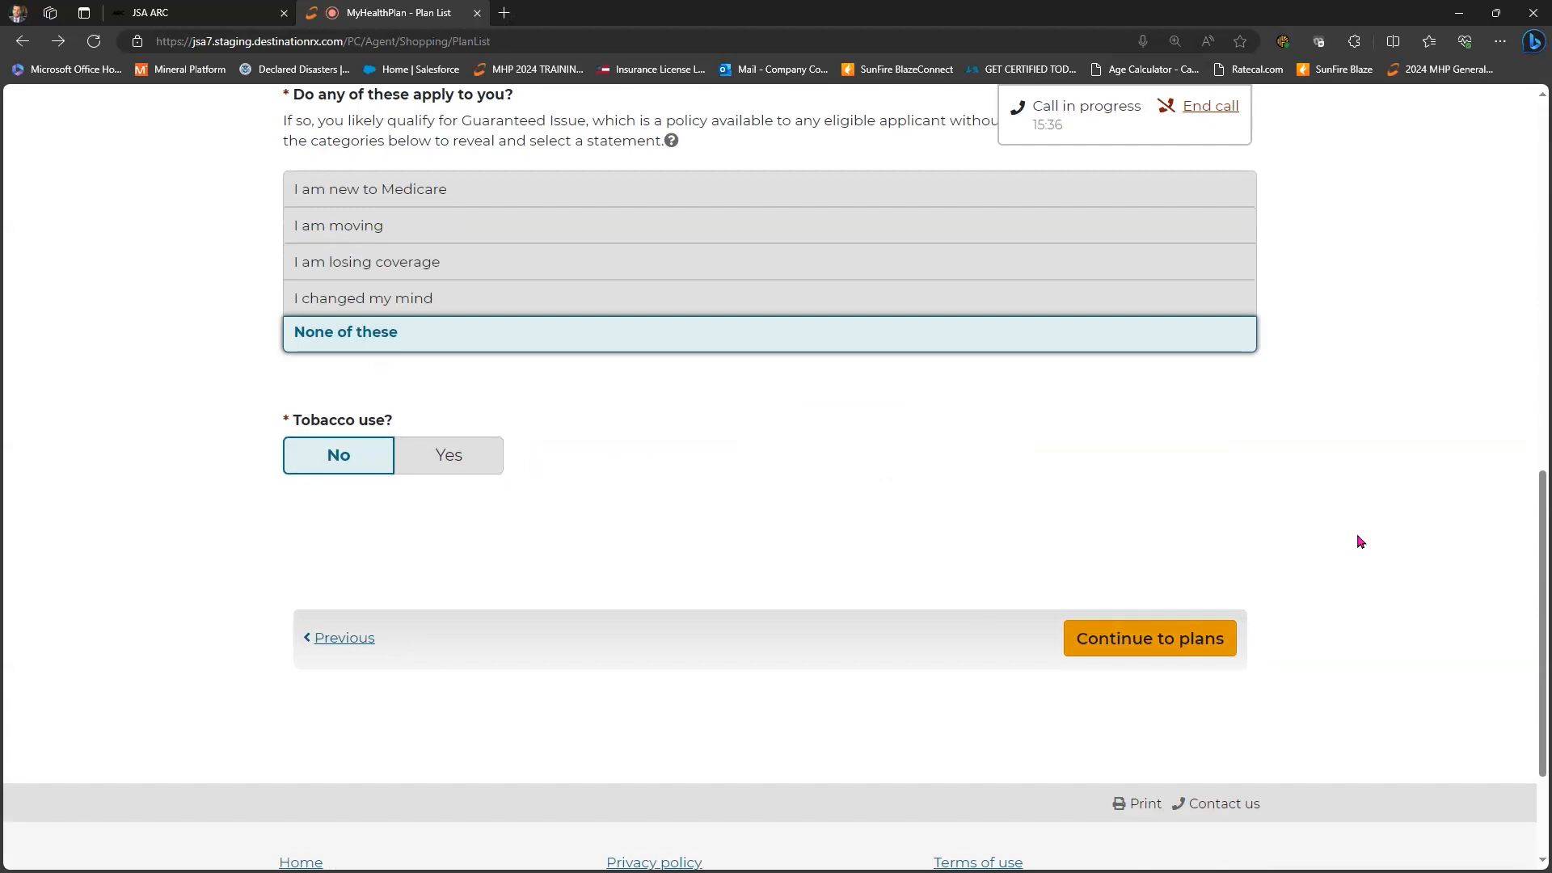
{"action": "scroll", "coordinate": [1360, 541], "scroll_direction": "up", "scroll_amount": 12}
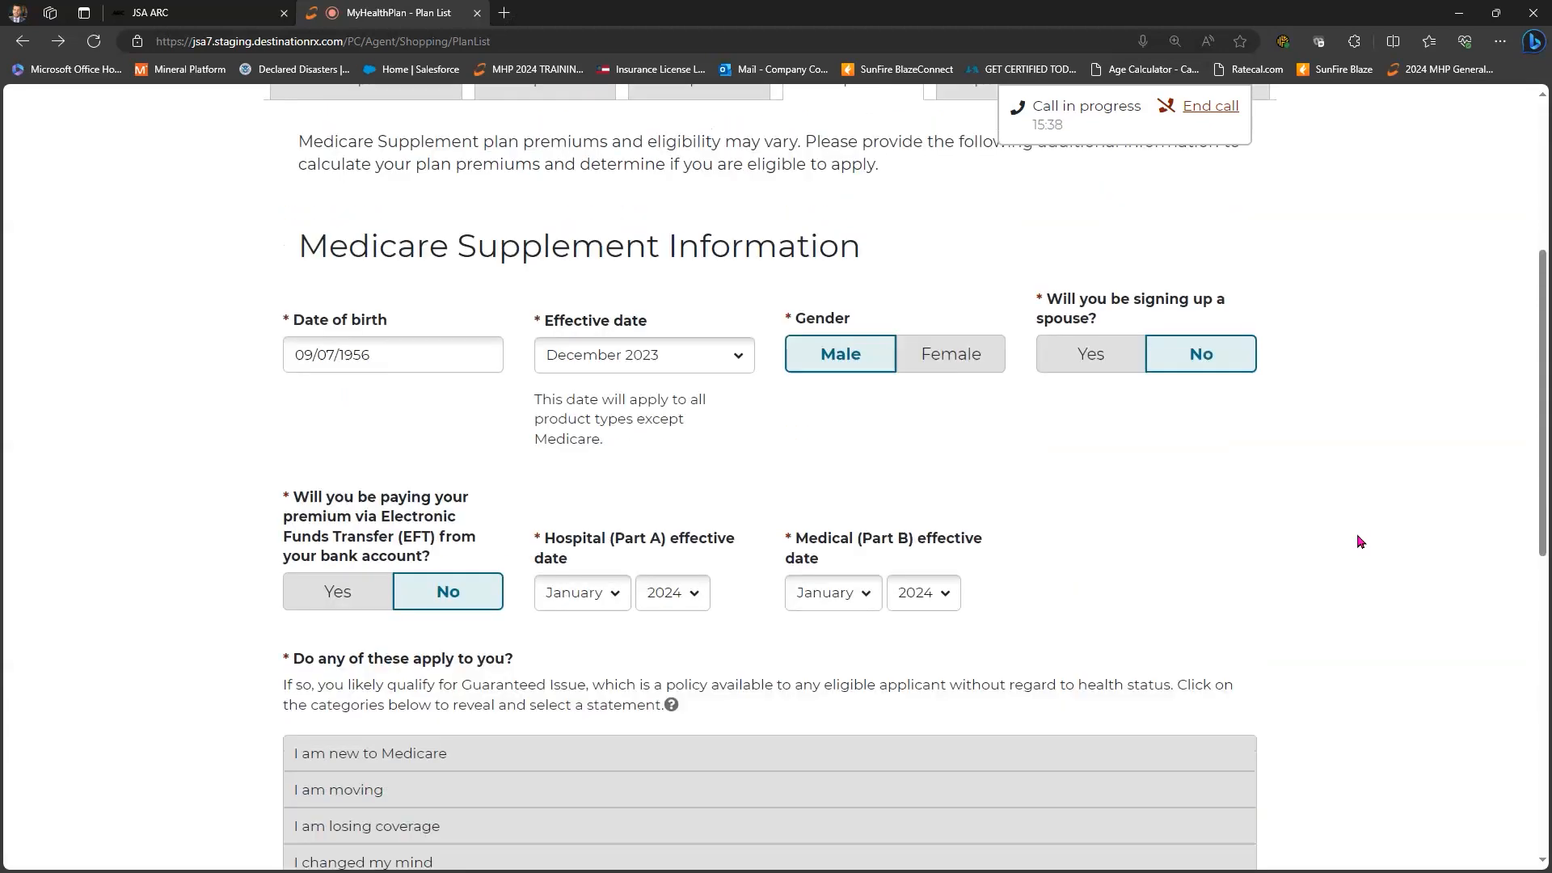
{"action": "scroll", "coordinate": [1360, 544], "scroll_direction": "down", "scroll_amount": 7}
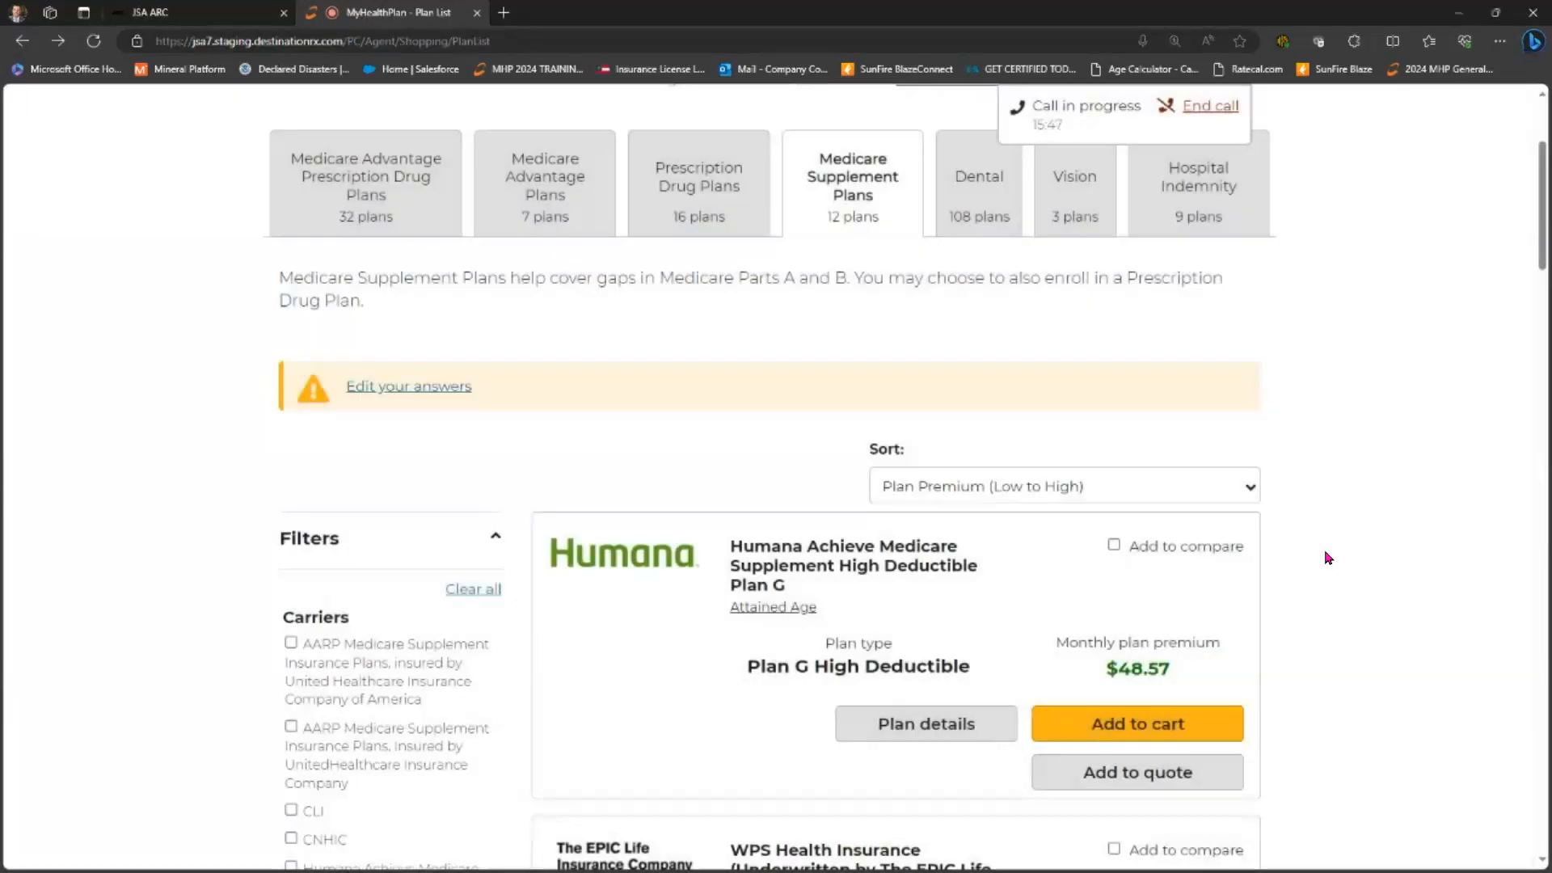
{"action": "scroll", "coordinate": [1327, 557], "scroll_direction": "down", "scroll_amount": 3}
{"action": "scroll", "coordinate": [841, 357], "scroll_direction": "up", "scroll_amount": 5}
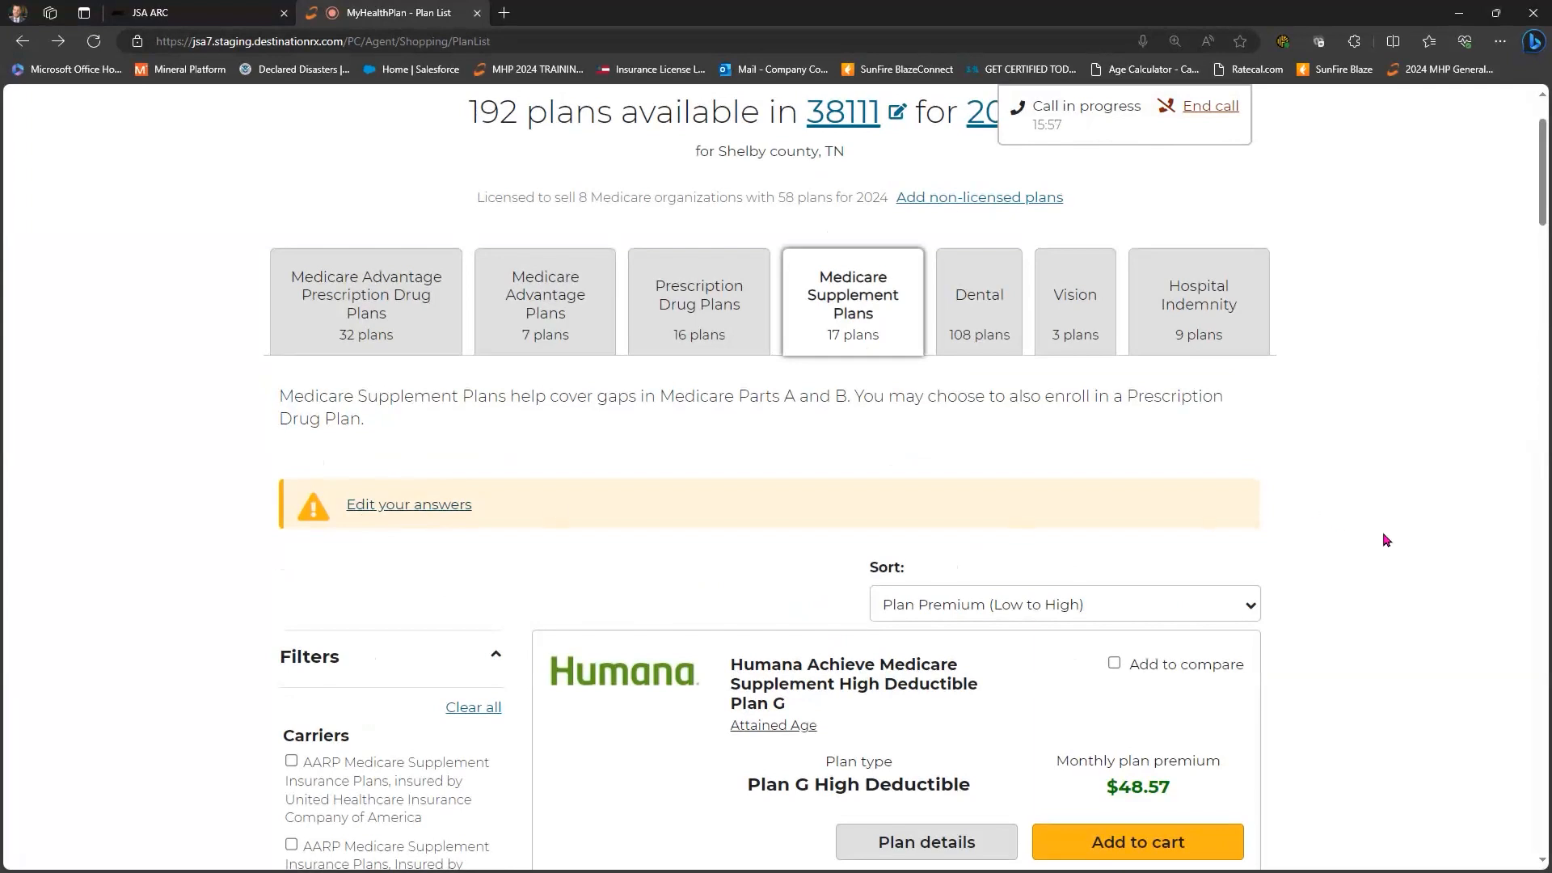
{"action": "scroll", "coordinate": [1043, 461], "scroll_direction": "up", "scroll_amount": 2}
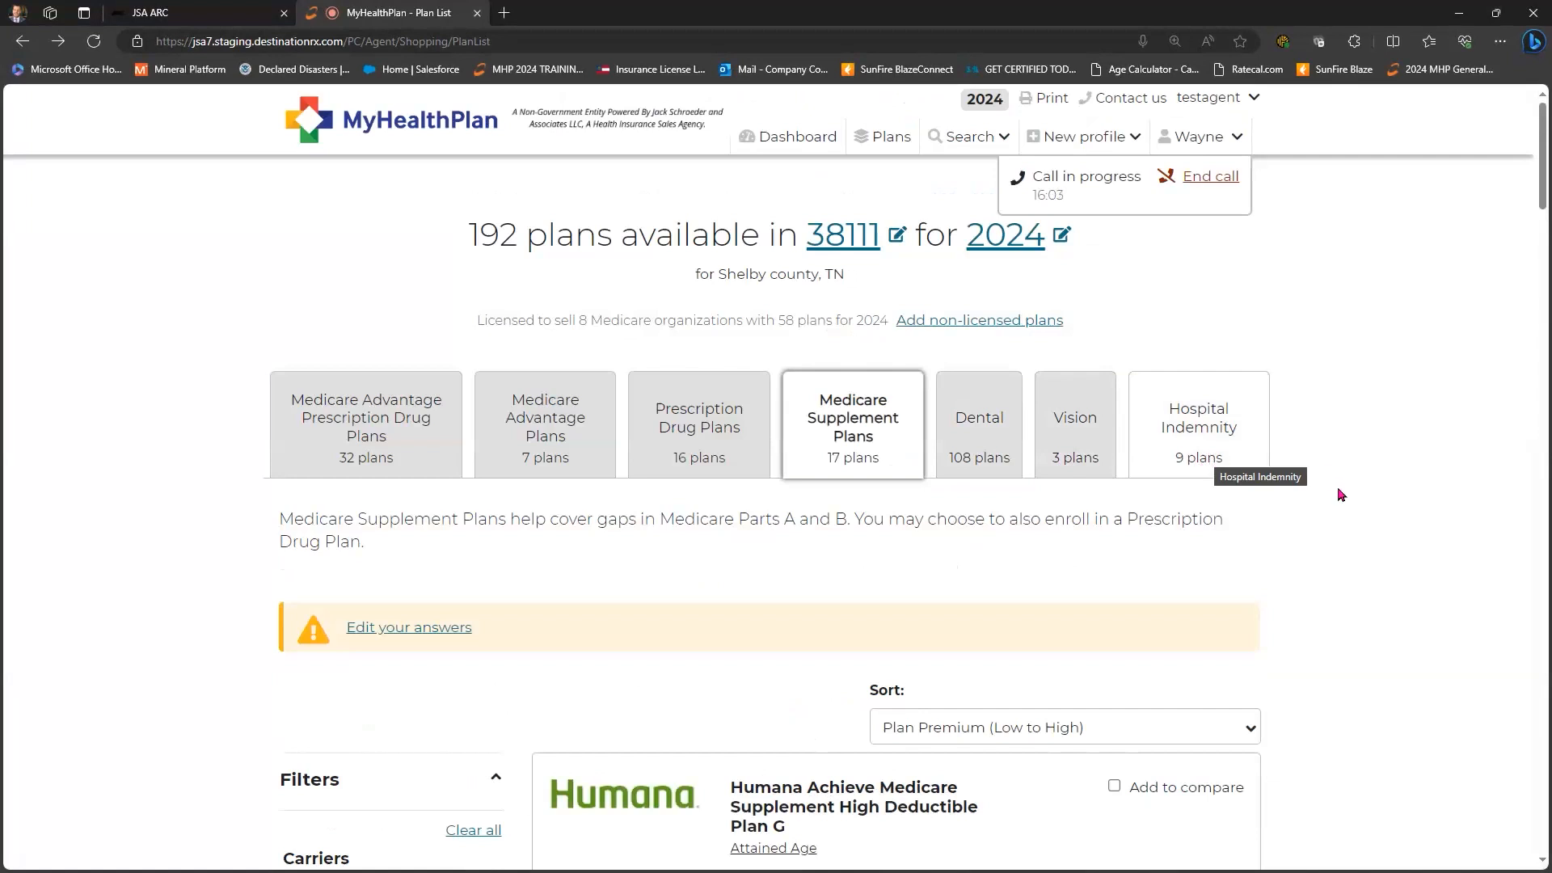
{"action": "scroll", "coordinate": [1344, 500], "scroll_direction": "down", "scroll_amount": 10}
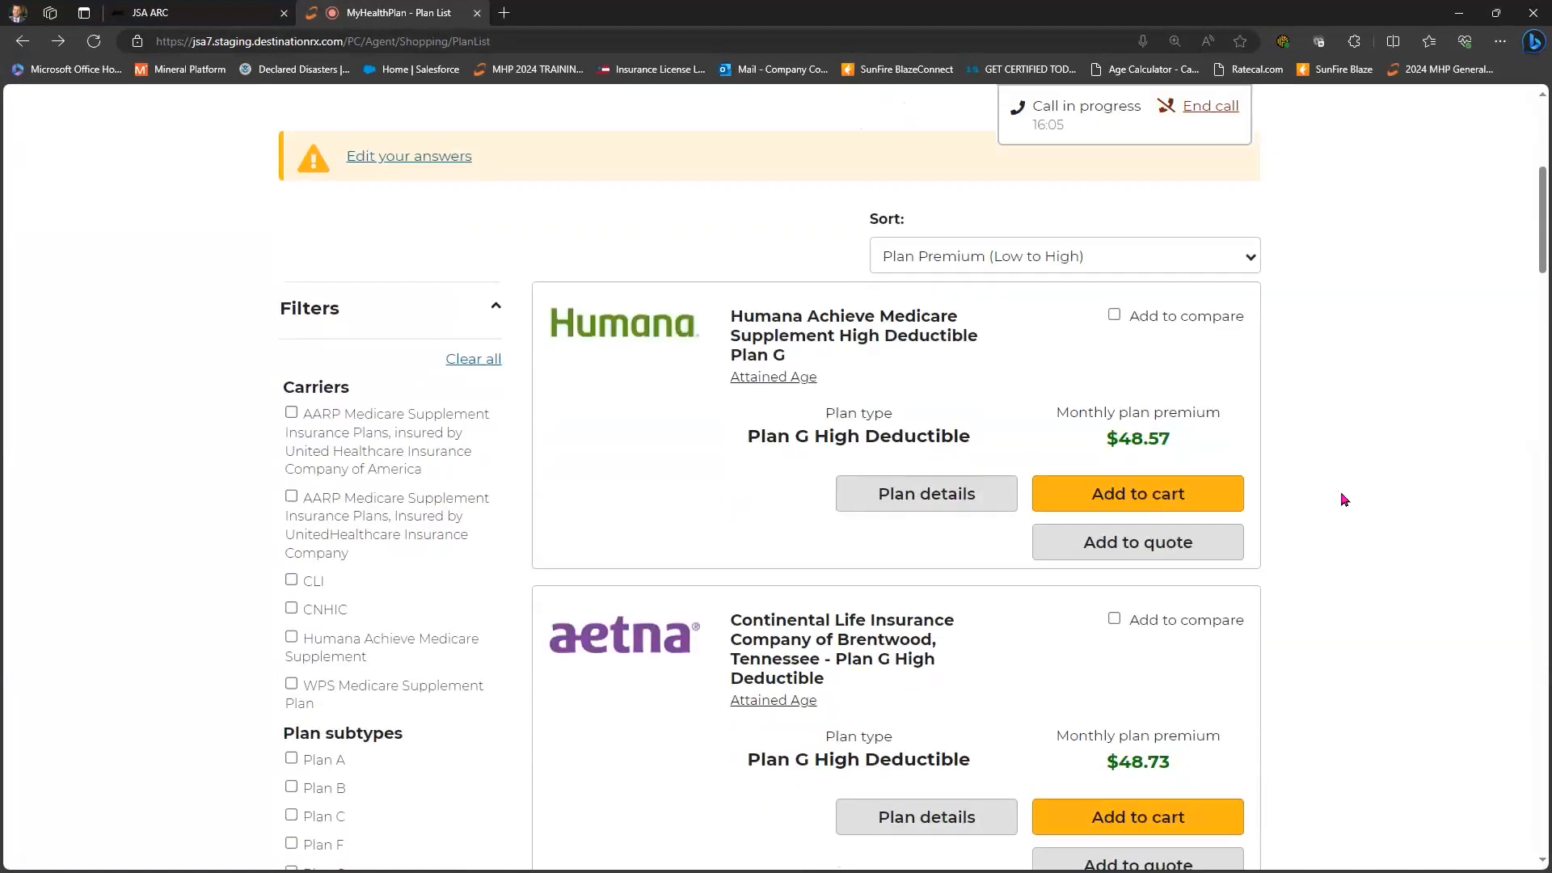
{"action": "scroll", "coordinate": [738, 493], "scroll_direction": "up", "scroll_amount": 5}
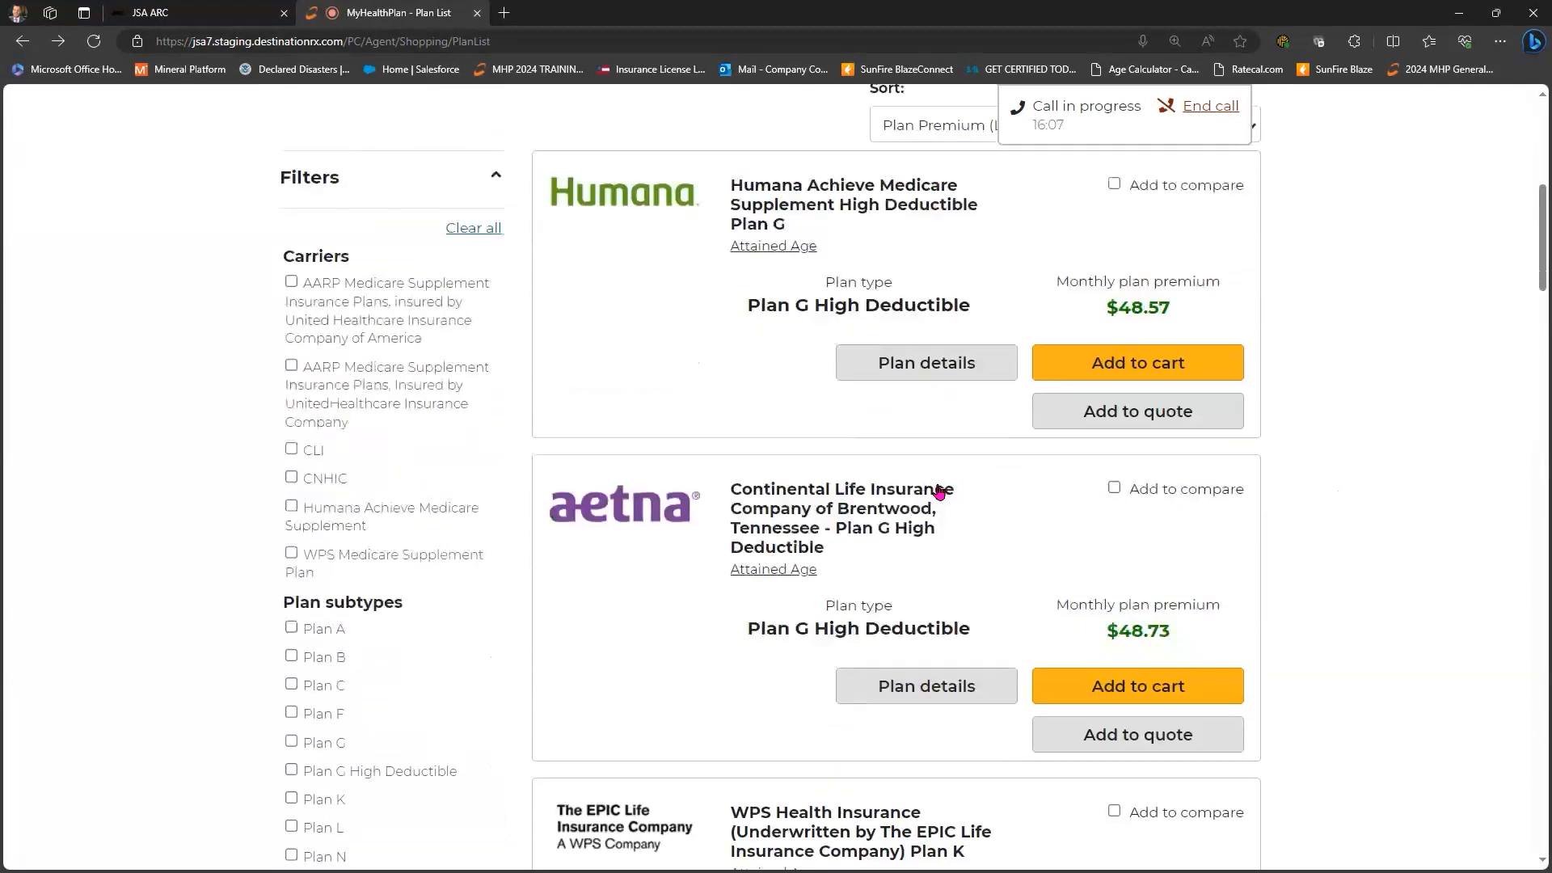
{"action": "left_click", "coordinate": [909, 494]}
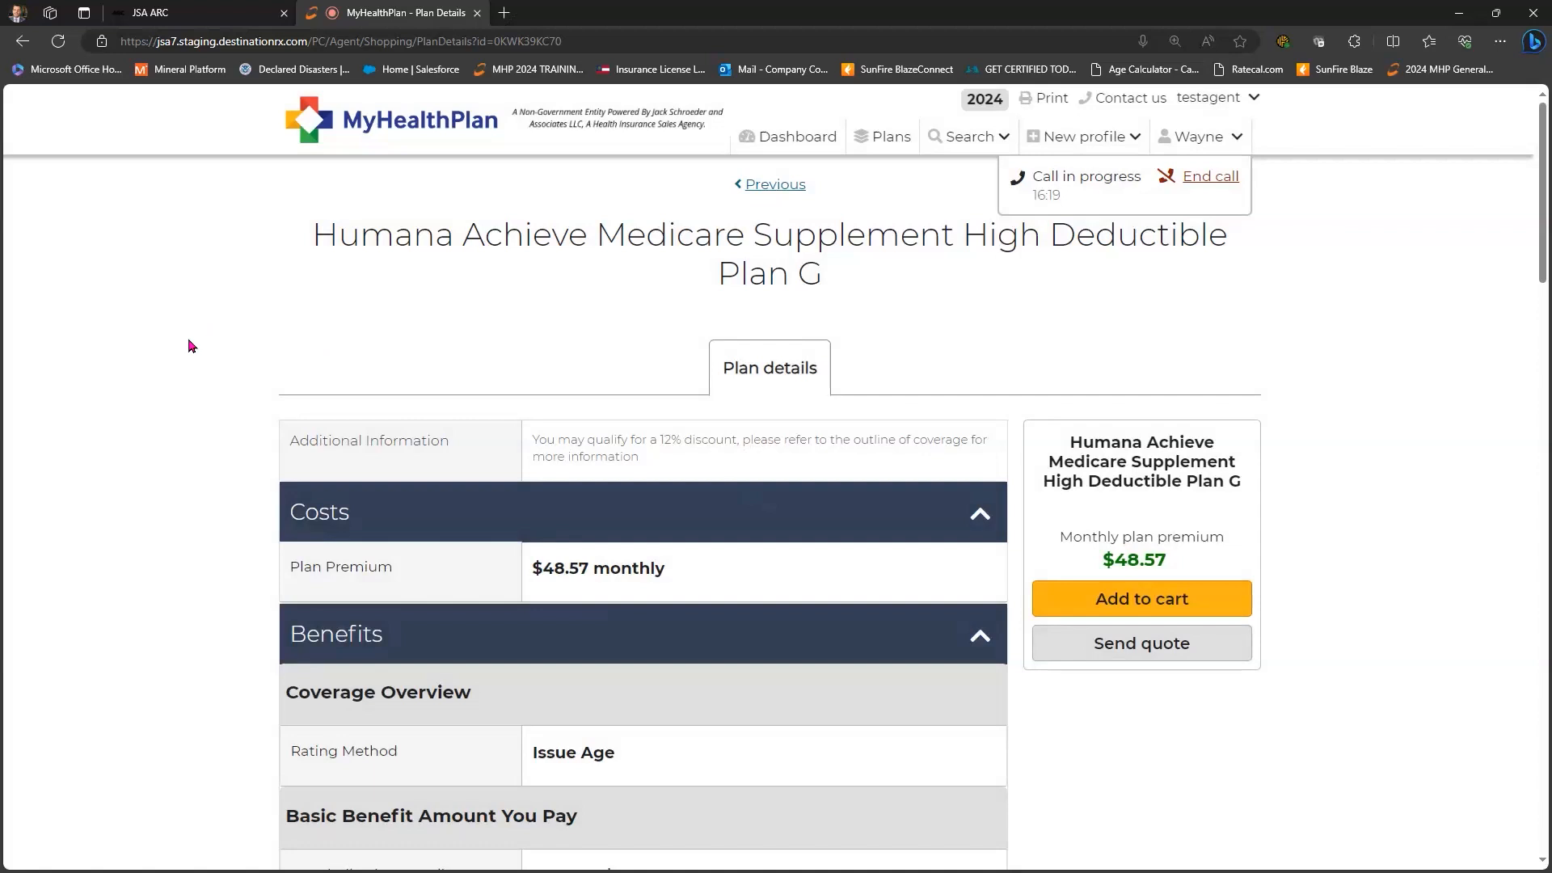
{"action": "key", "text": "alt+Left"}
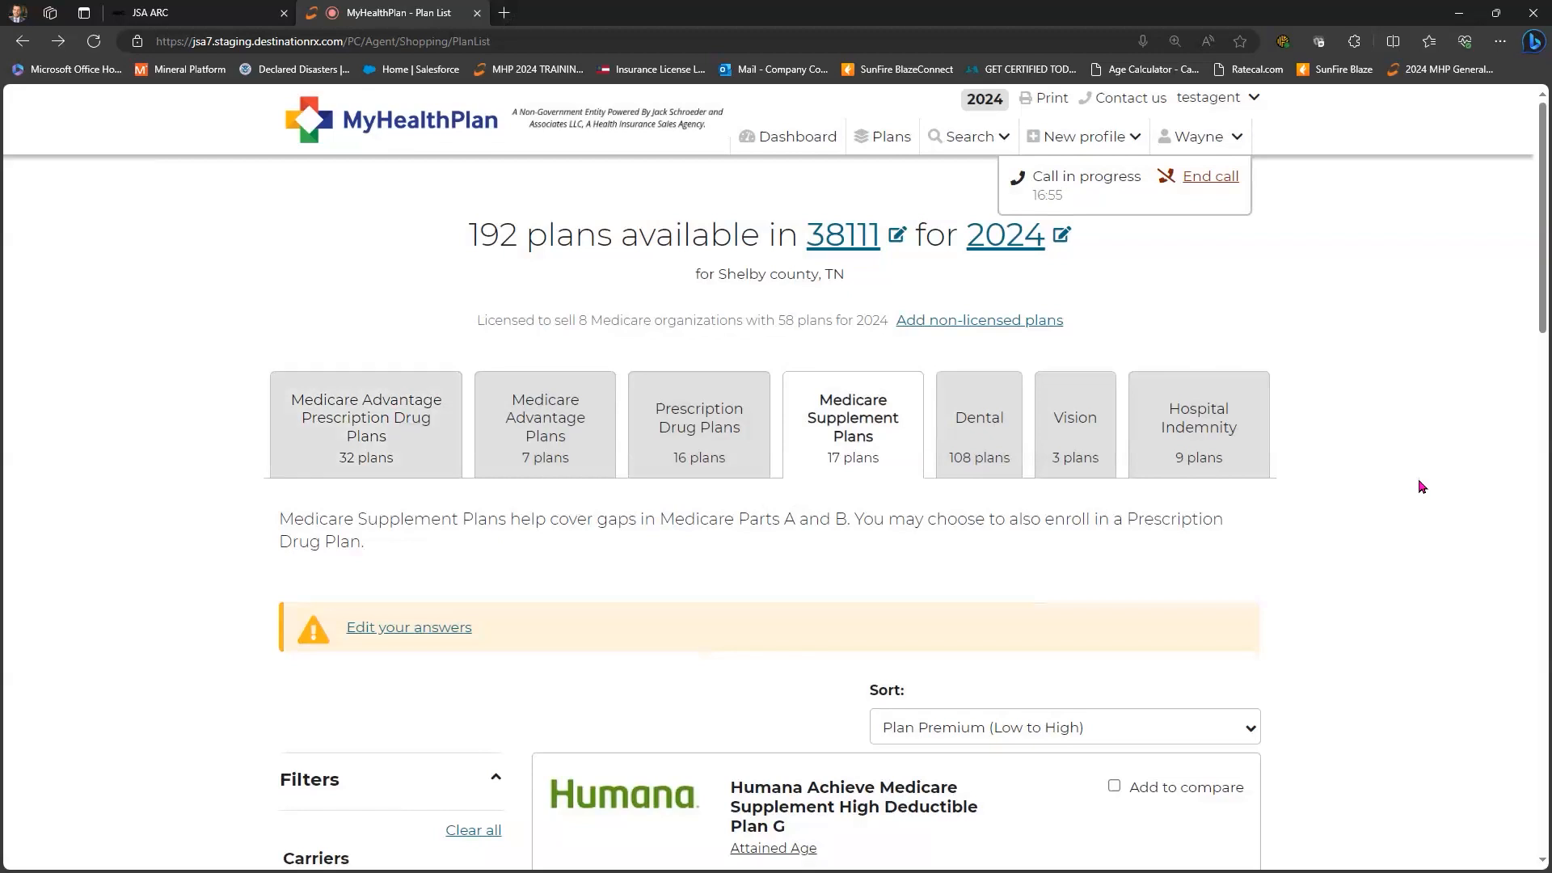
{"action": "scroll", "coordinate": [1422, 487], "scroll_direction": "down", "scroll_amount": 8}
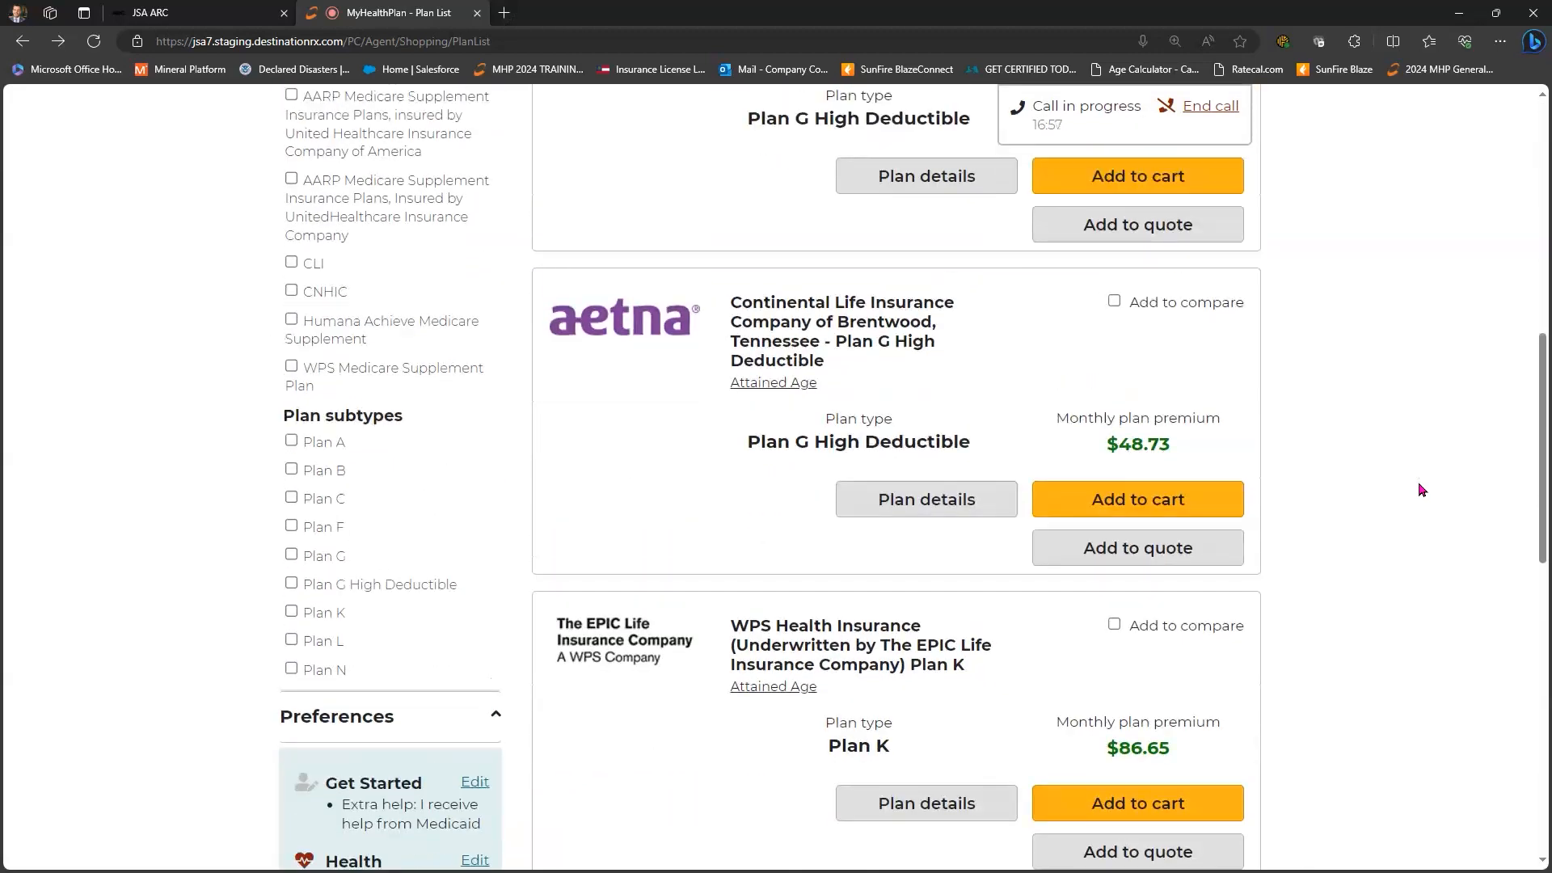
{"action": "scroll", "coordinate": [1420, 488], "scroll_direction": "up", "scroll_amount": 8}
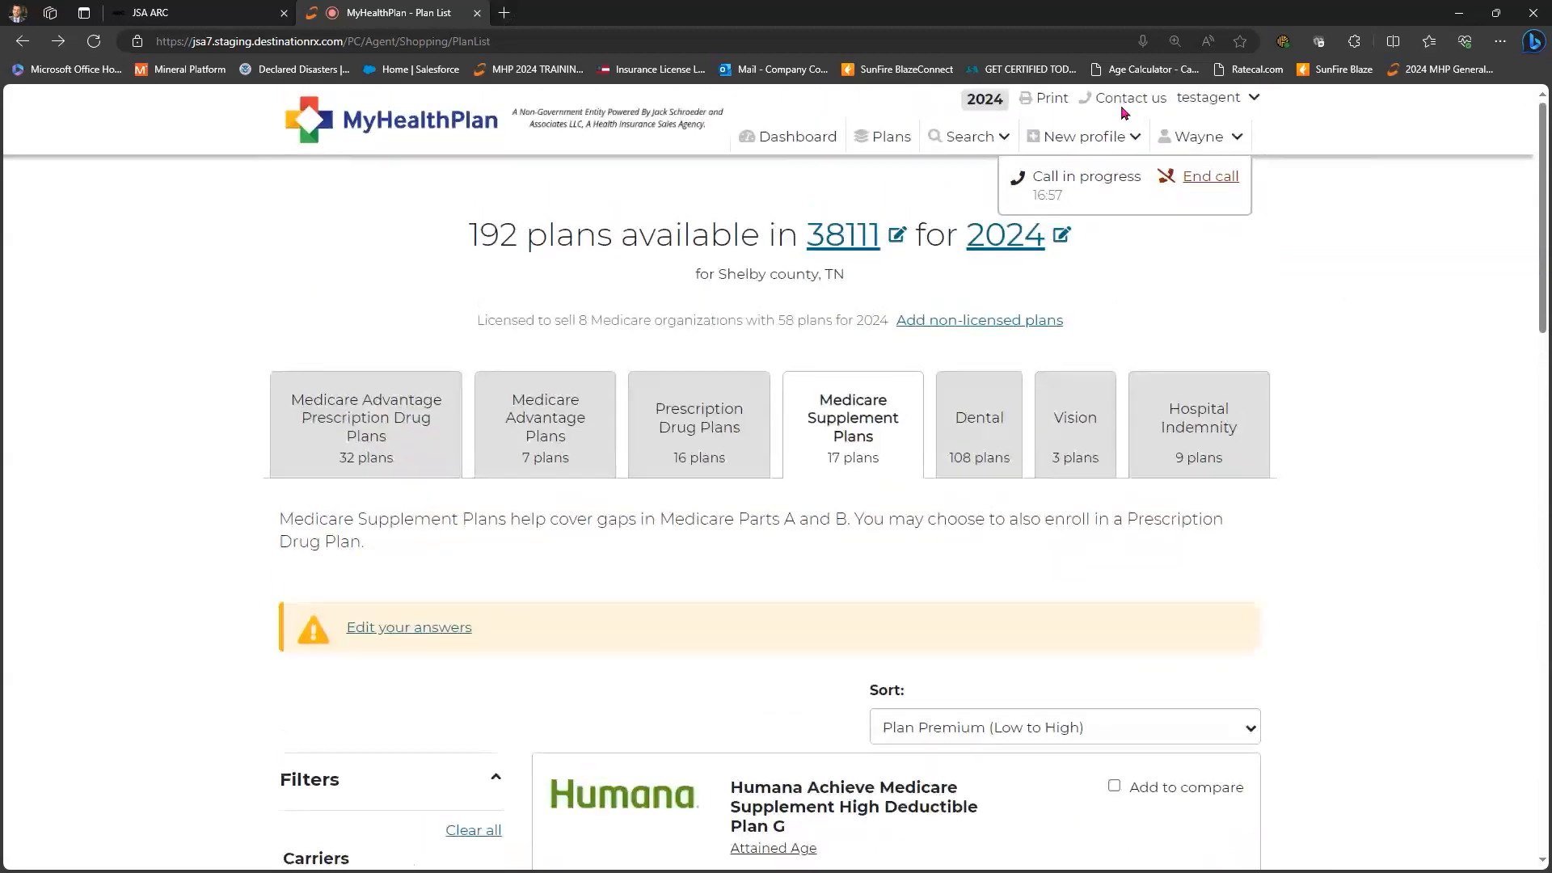
{"action": "left_click", "coordinate": [1046, 100]}
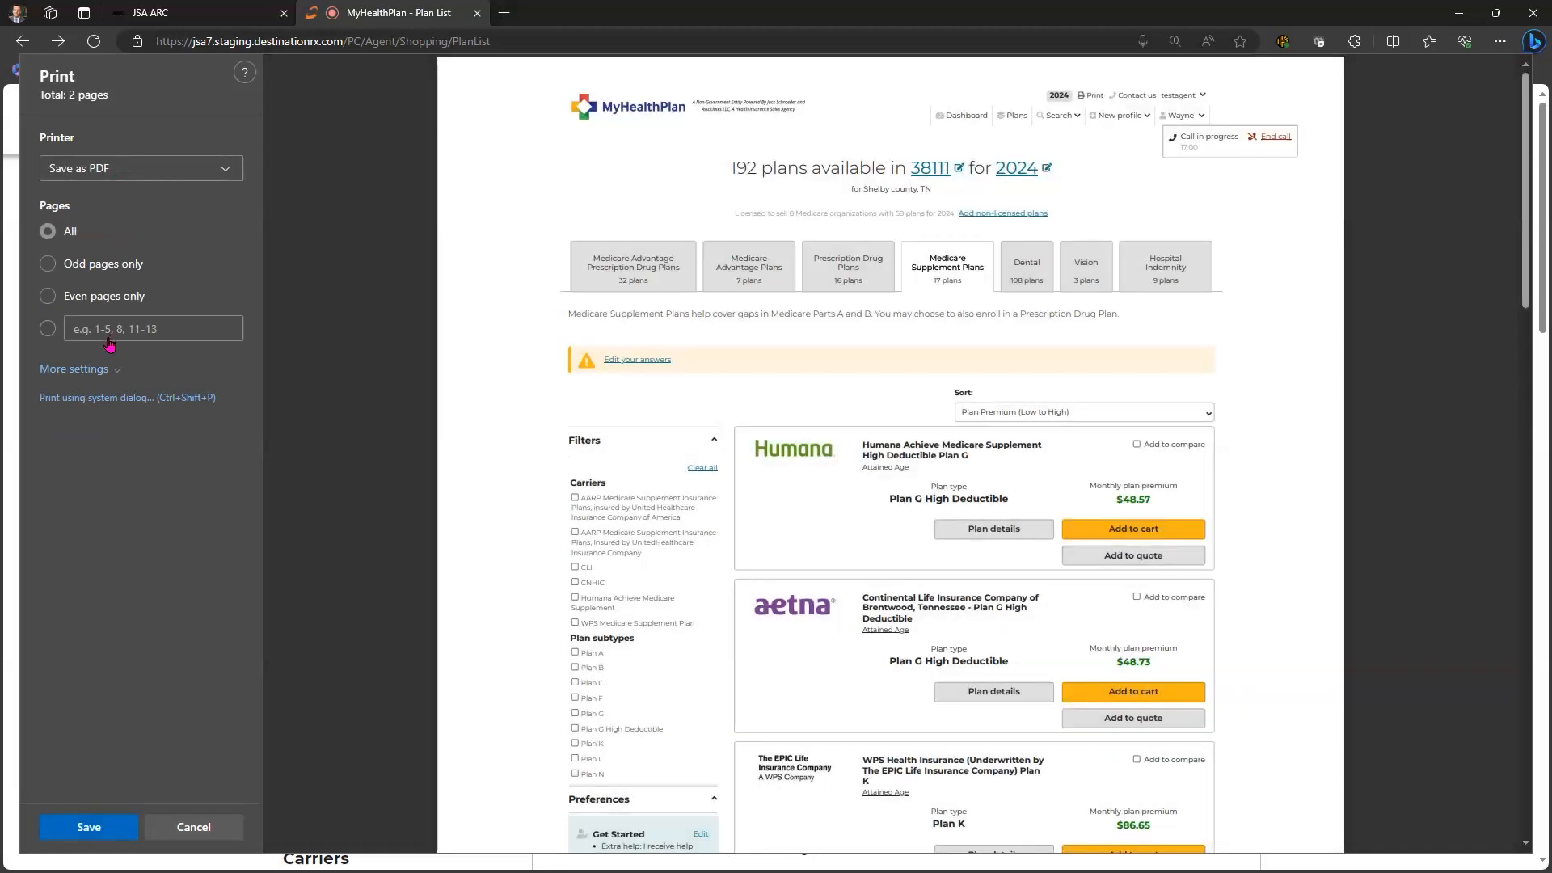
{"action": "left_click", "coordinate": [115, 169]}
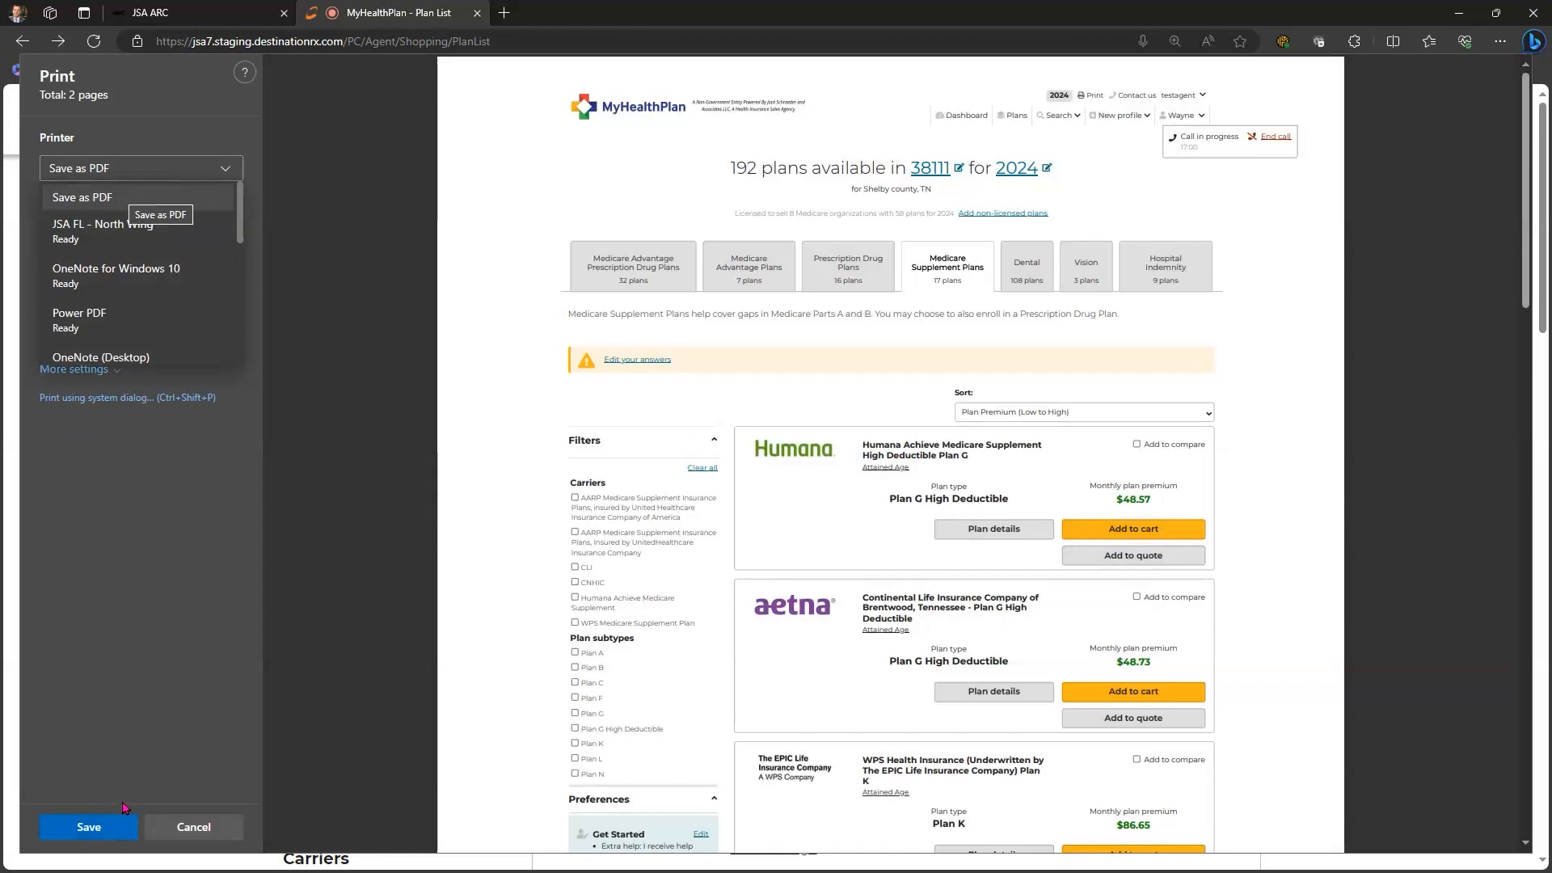
{"action": "left_click", "coordinate": [103, 828]}
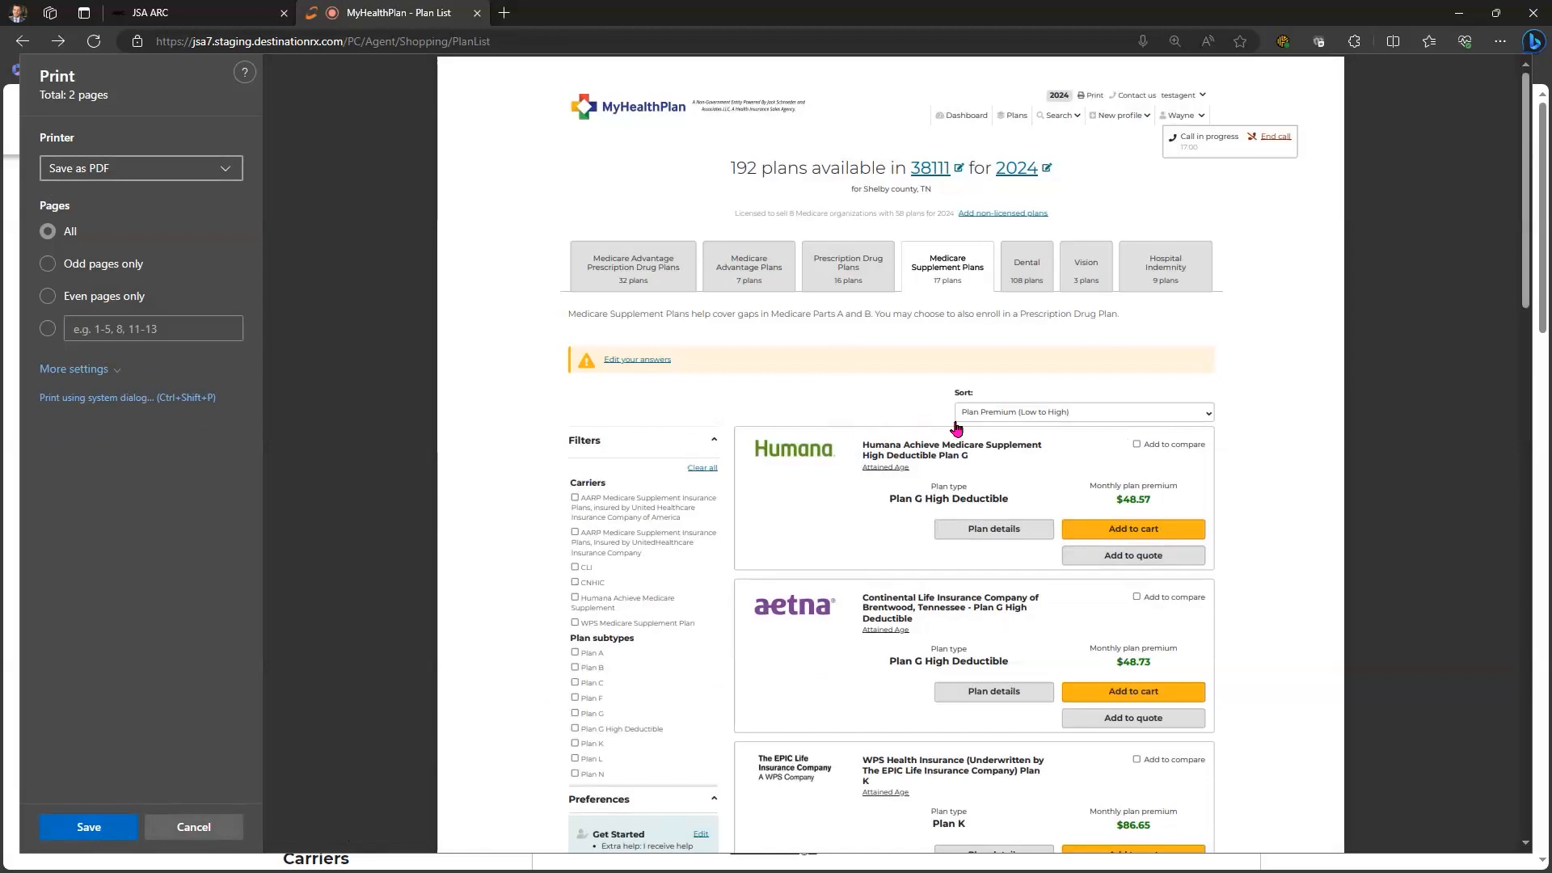
{"action": "key", "text": "Escape"}
{"action": "scroll", "coordinate": [951, 427], "scroll_direction": "up", "scroll_amount": 4, "text": "ctrl"}
{"action": "scroll", "coordinate": [951, 426], "scroll_direction": "down", "scroll_amount": 2}
{"action": "scroll", "coordinate": [402, 215], "scroll_direction": "up", "scroll_amount": 3}
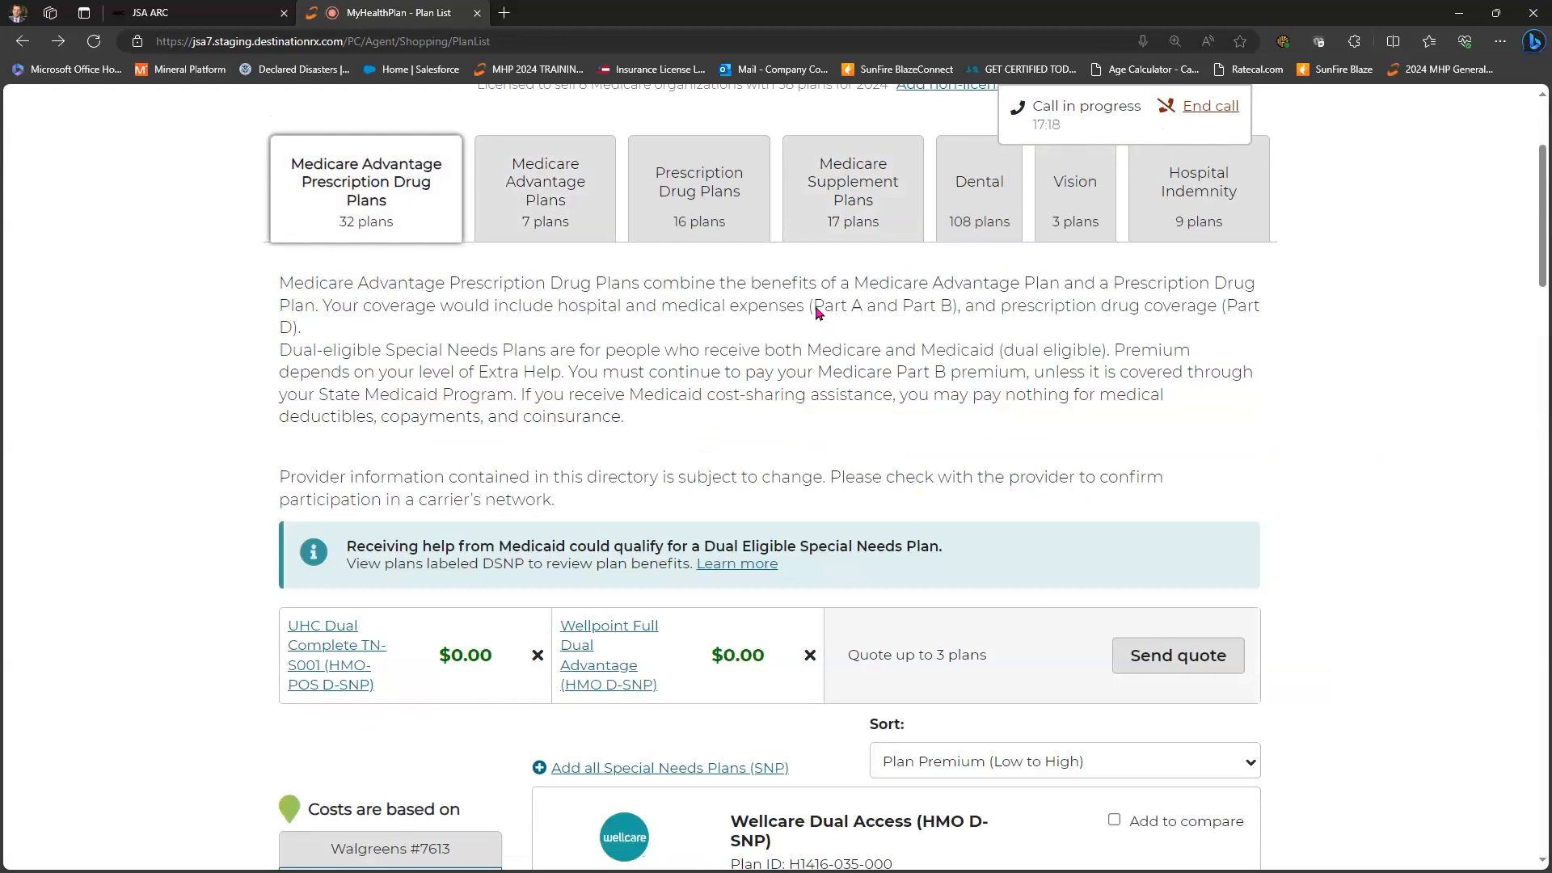
- Remove Wellpoint Full Dual Advantage and UHC Dual Complete from the quote, then find the Aetna SmartFit PPO card
{"action": "scroll", "coordinate": [816, 315], "scroll_direction": "down", "scroll_amount": 3}
{"action": "key", "text": "Tab"}
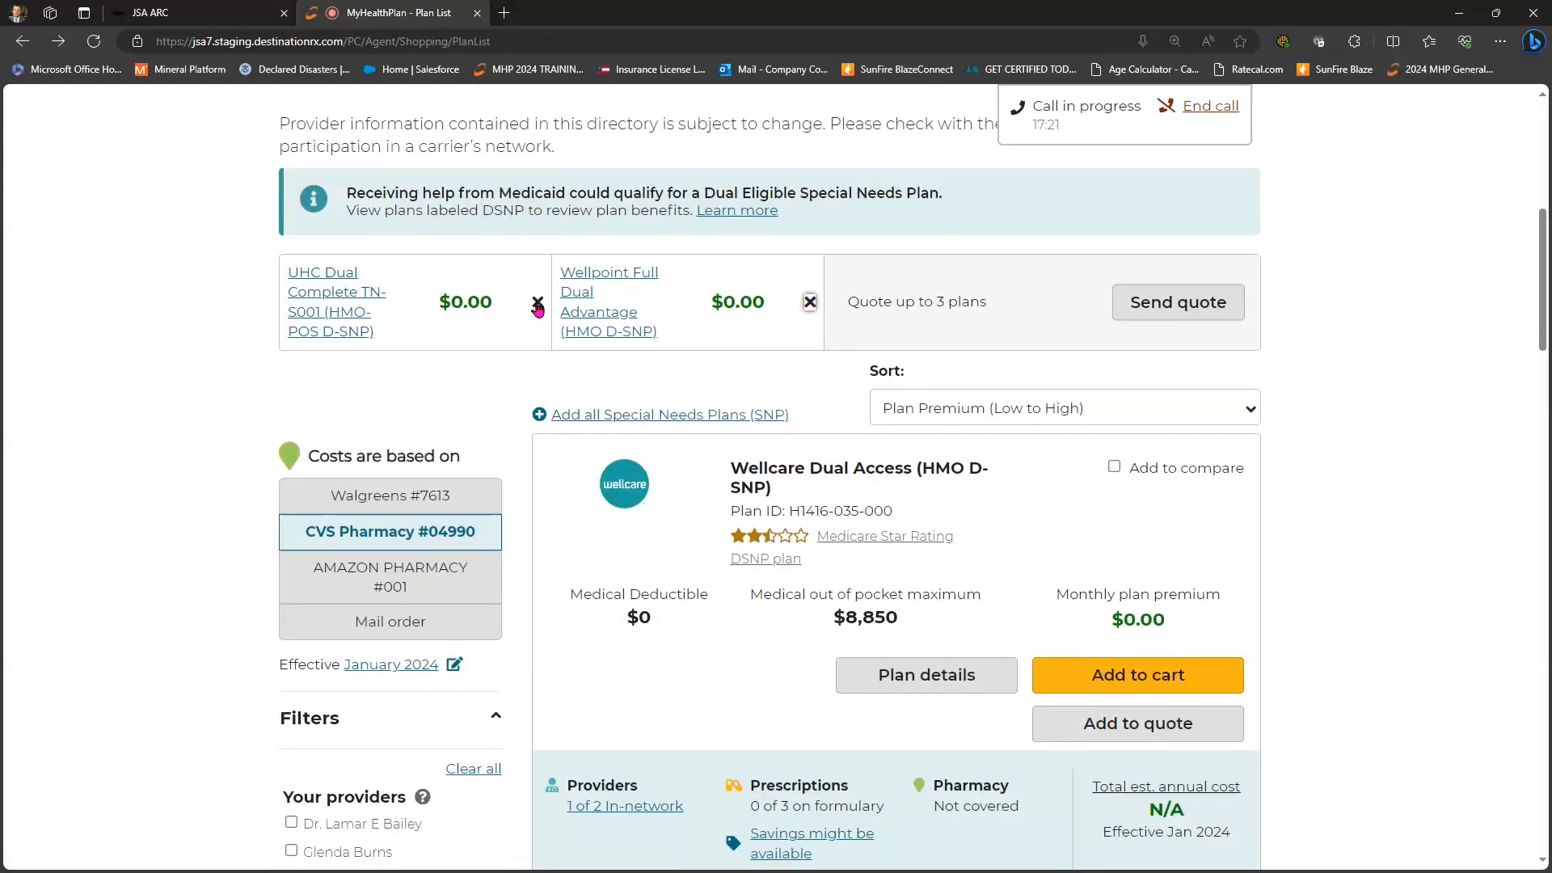
{"action": "key", "text": "Return"}
{"action": "left_click", "coordinate": [538, 304]}
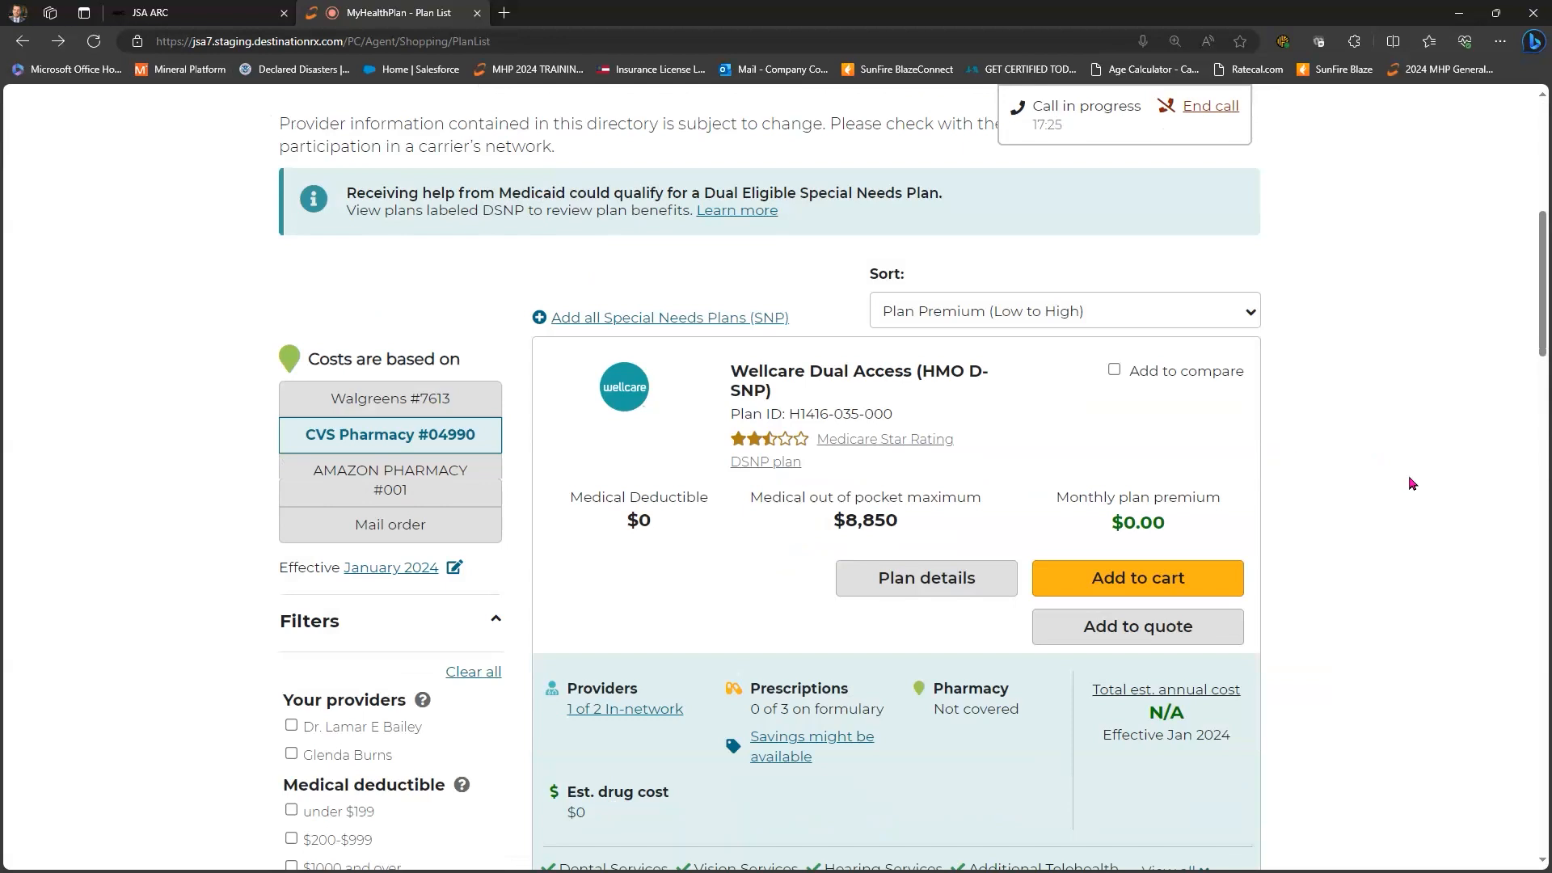
{"action": "scroll", "coordinate": [1411, 485], "scroll_direction": "down", "scroll_amount": 10}
{"action": "scroll", "coordinate": [1411, 488], "scroll_direction": "down", "scroll_amount": 7}
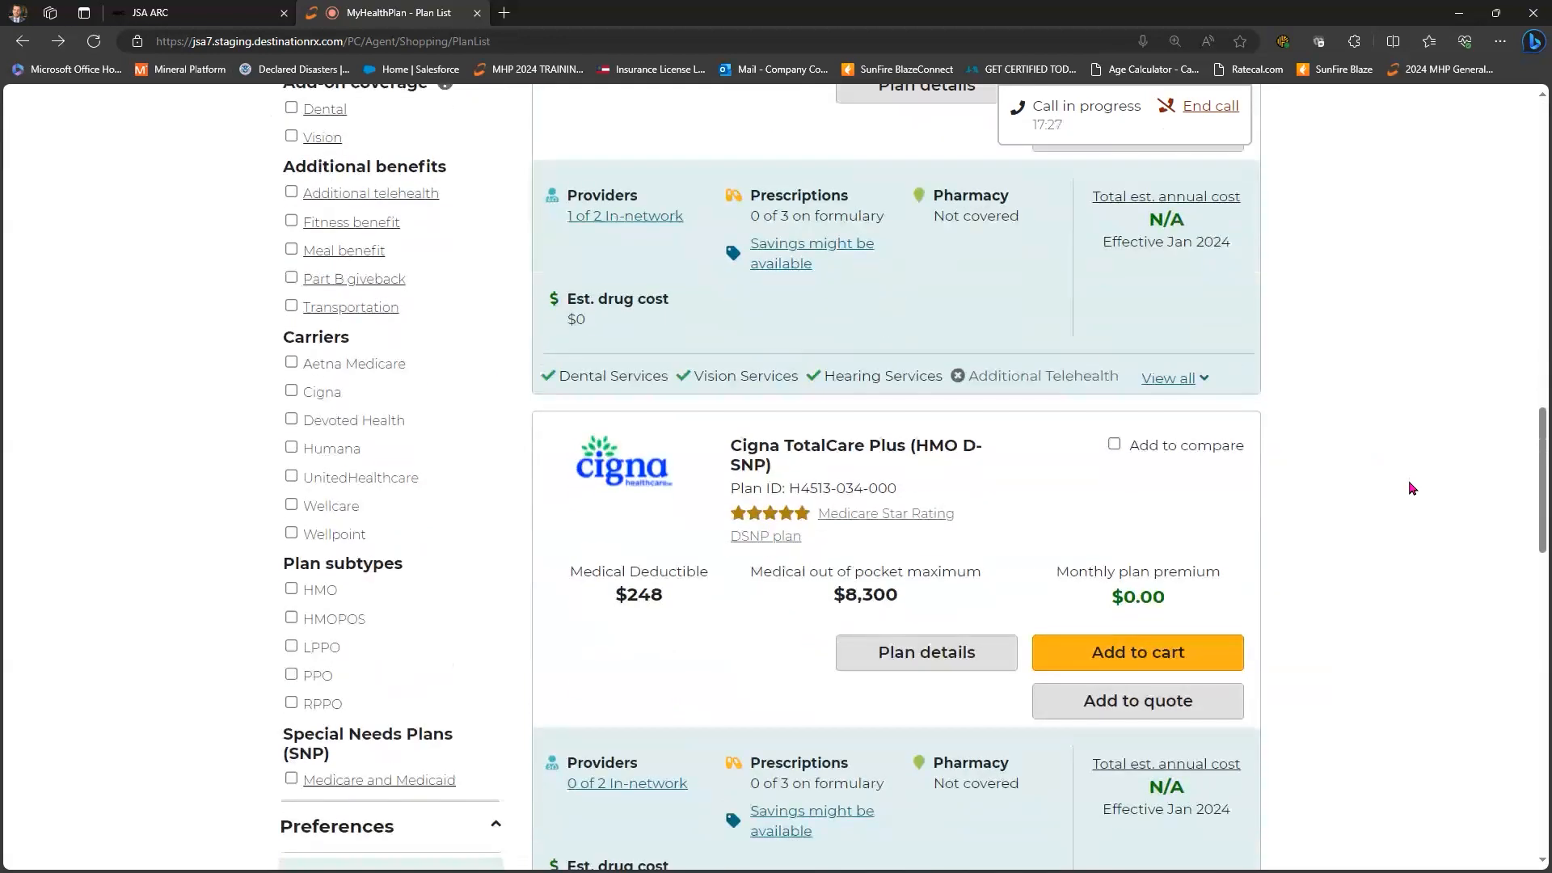
{"action": "scroll", "coordinate": [1406, 489], "scroll_direction": "down", "scroll_amount": 10}
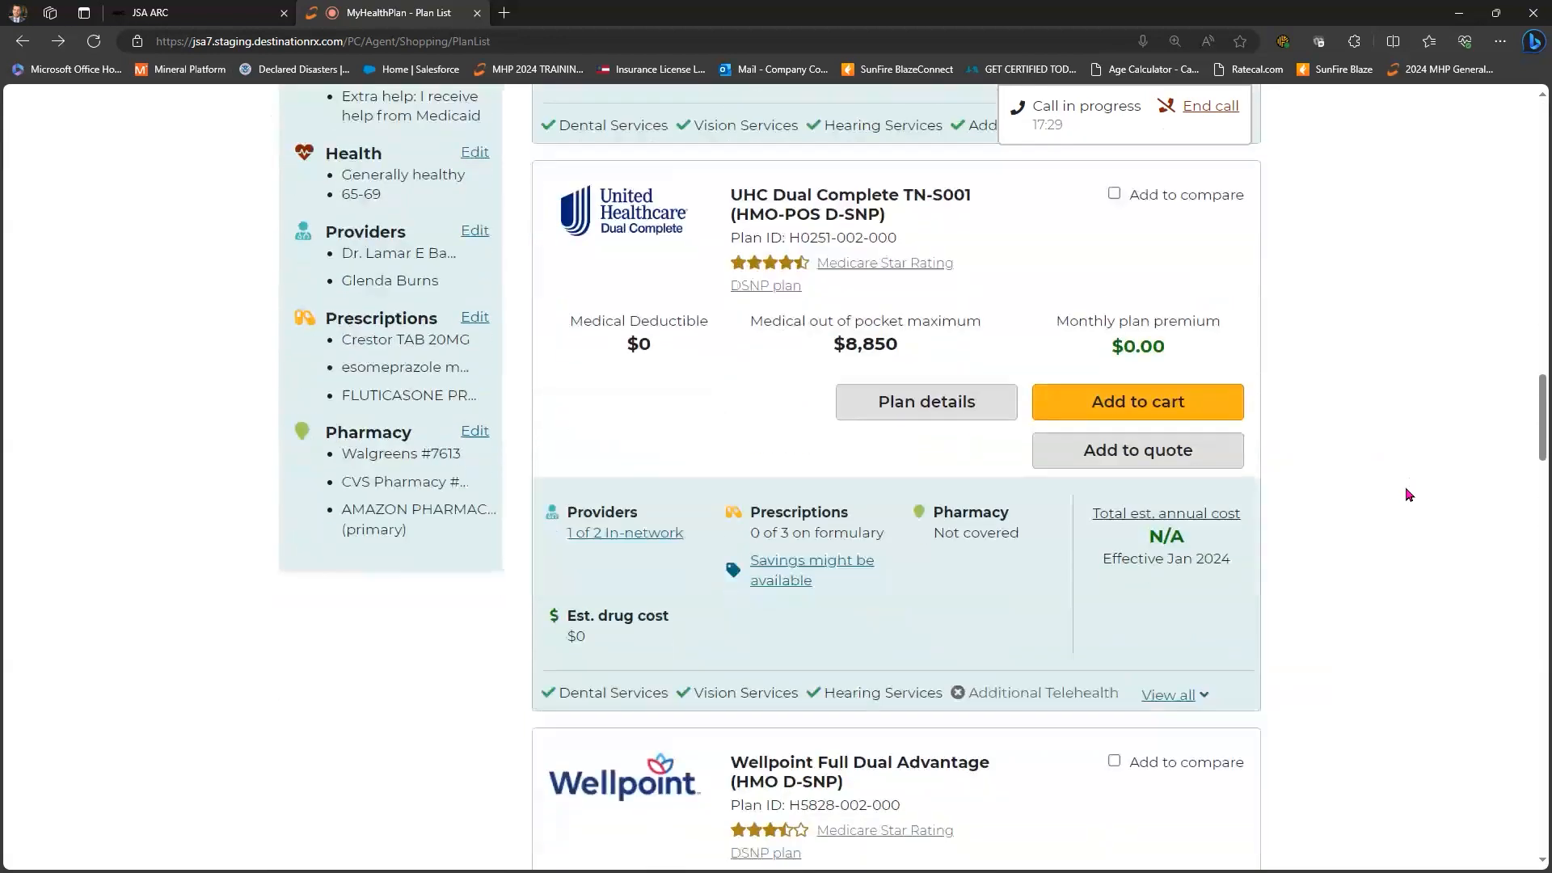
{"action": "scroll", "coordinate": [1406, 493], "scroll_direction": "down", "scroll_amount": 9}
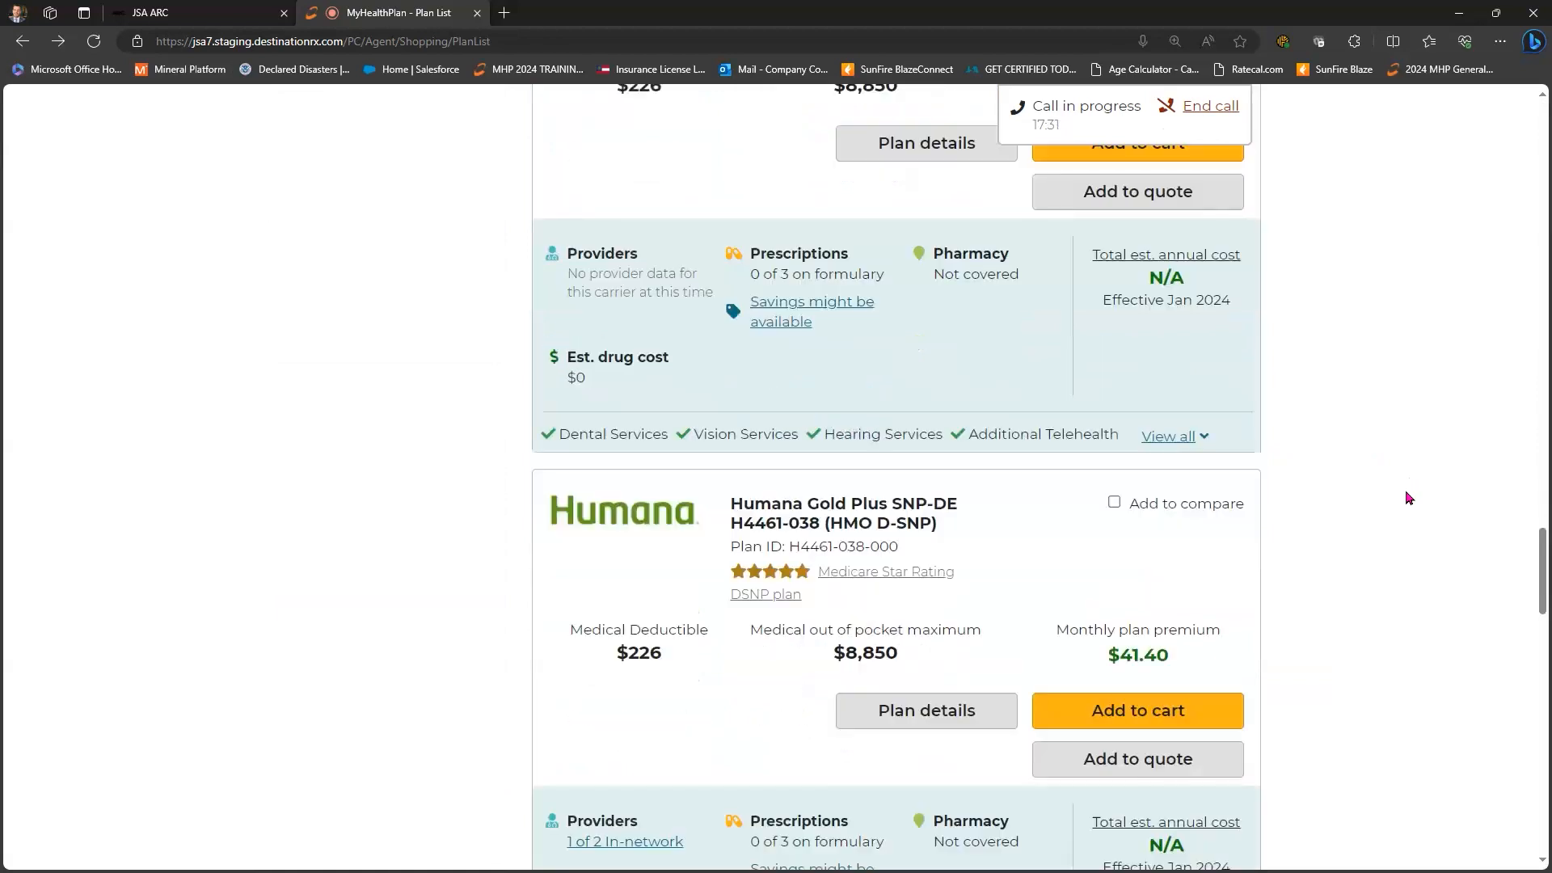
{"action": "scroll", "coordinate": [1407, 493], "scroll_direction": "down", "scroll_amount": 8}
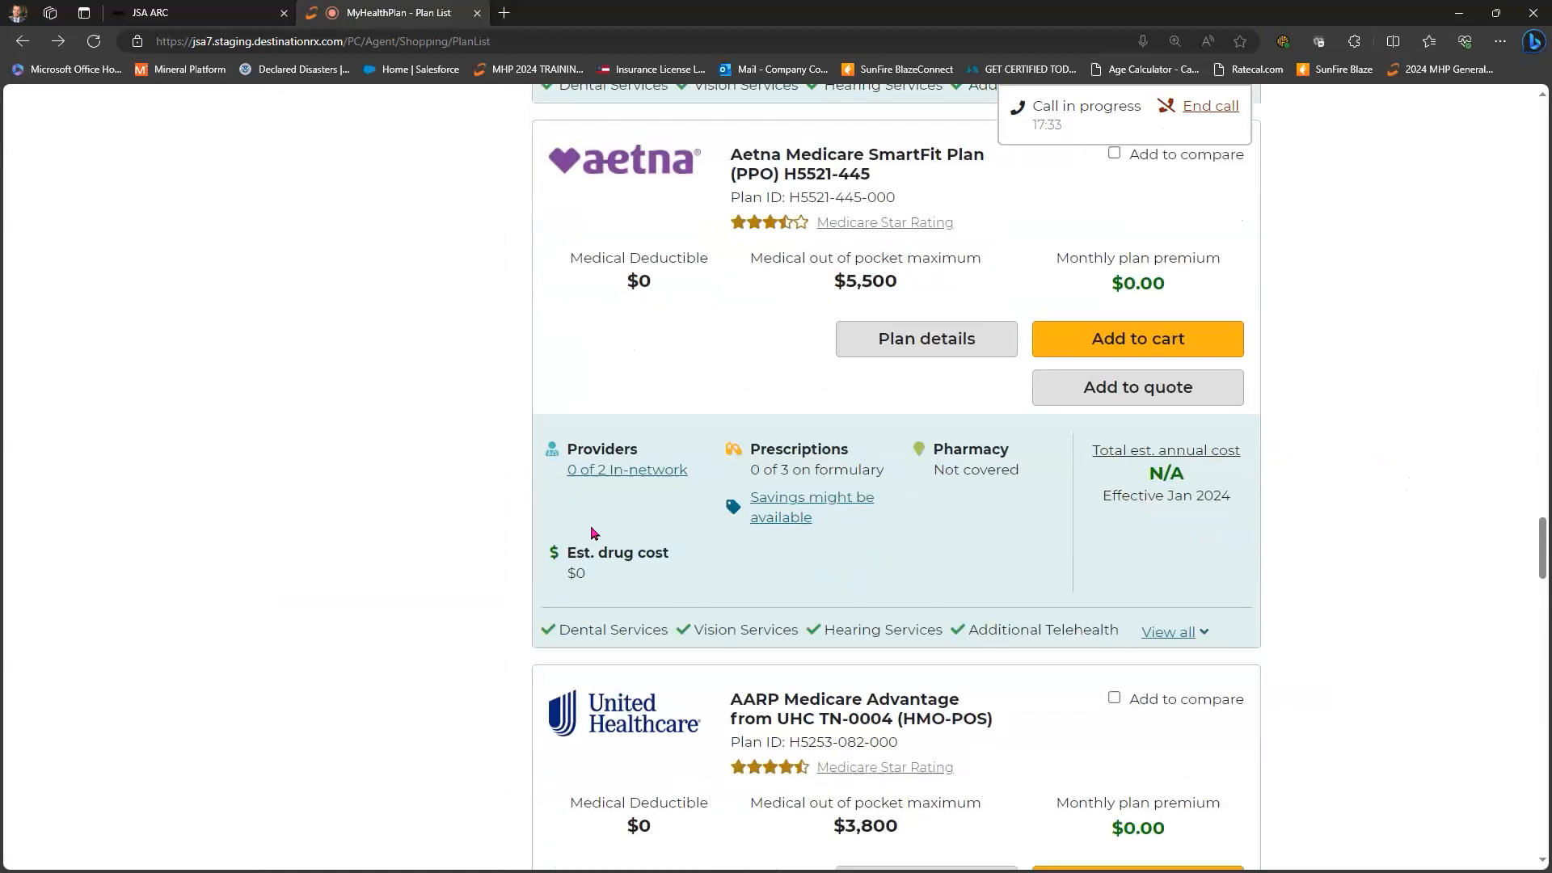
{"action": "scroll", "coordinate": [833, 526], "scroll_direction": "up", "scroll_amount": 4}
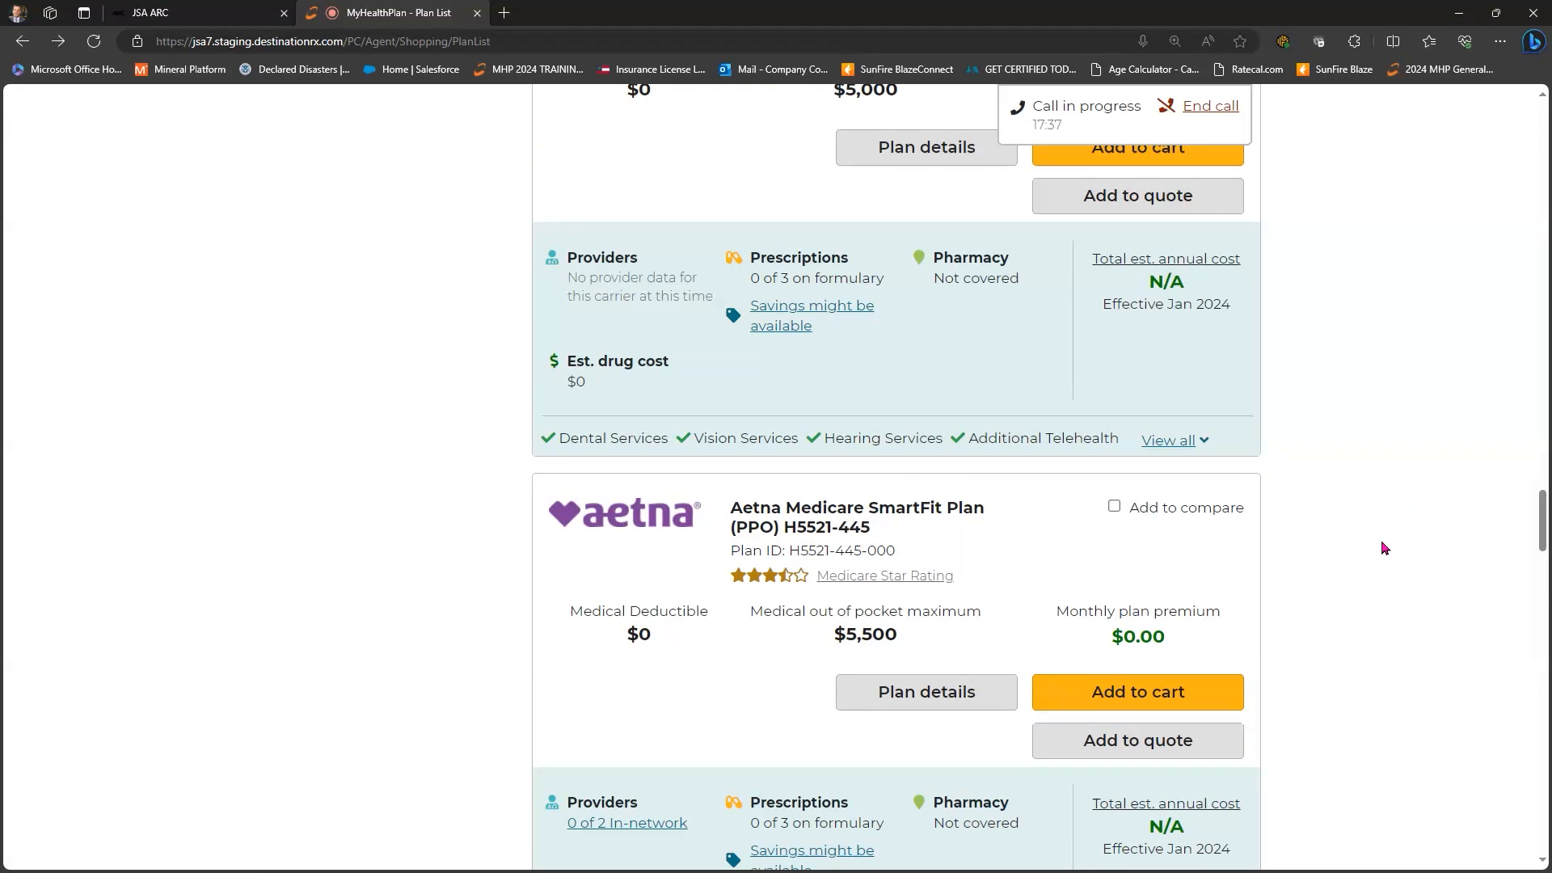
{"action": "scroll", "coordinate": [889, 462], "scroll_direction": "down", "scroll_amount": 3}
- Open the Aetna Medicare SmartFit Plan (PPO) H5521-445 details and review its benefits down to Plan Documents
{"action": "left_click", "coordinate": [906, 455]}
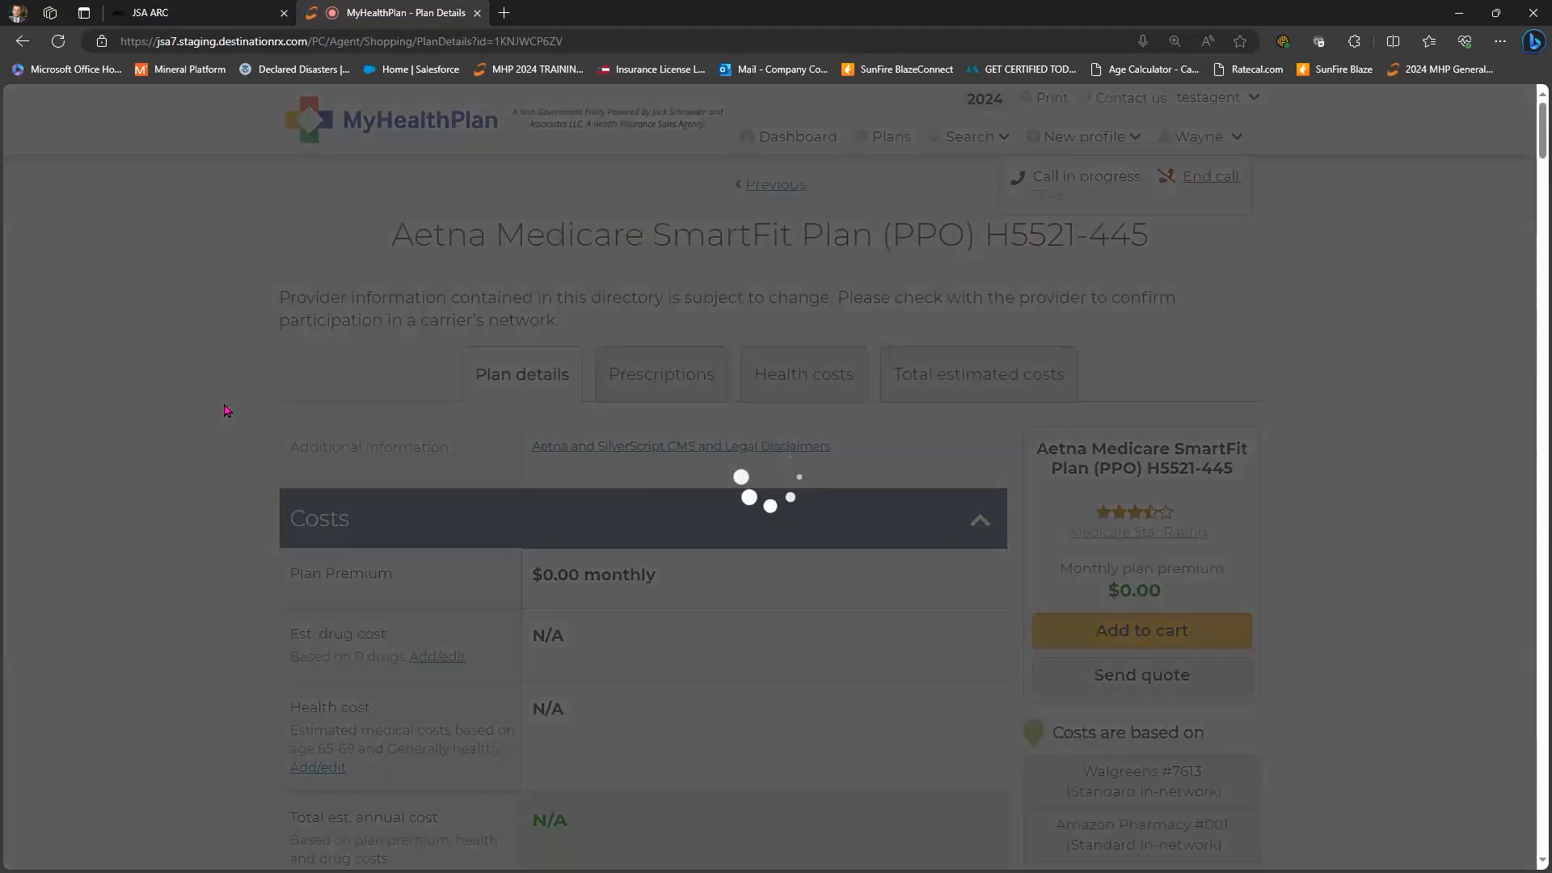
{"action": "scroll", "coordinate": [769, 240], "scroll_direction": "down", "scroll_amount": 4}
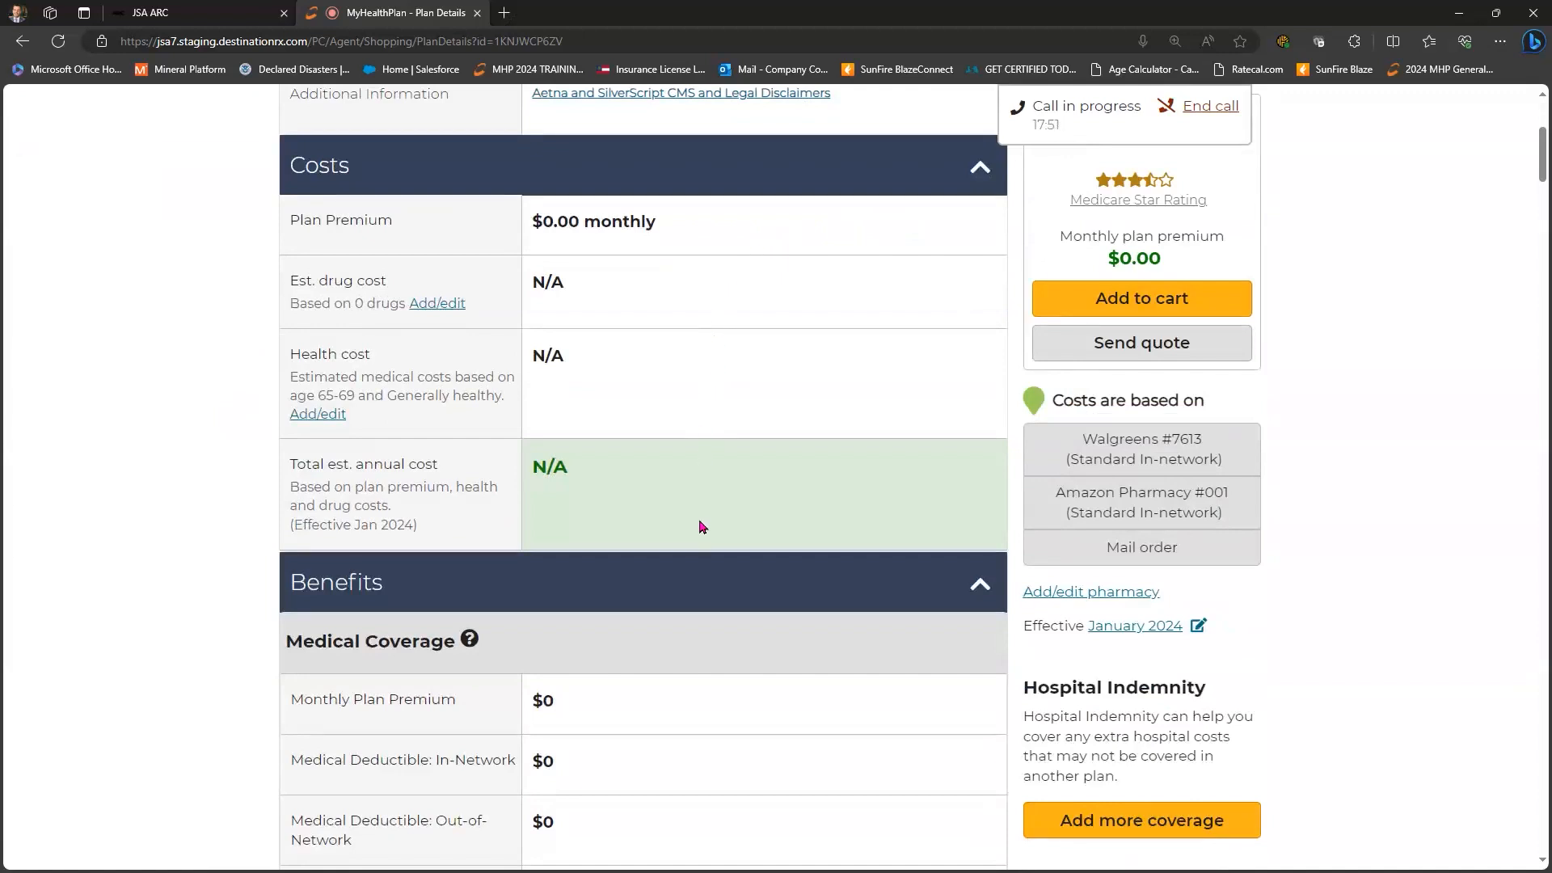
{"action": "scroll", "coordinate": [692, 347], "scroll_direction": "down", "scroll_amount": 4}
{"action": "scroll", "coordinate": [691, 339], "scroll_direction": "down", "scroll_amount": 2}
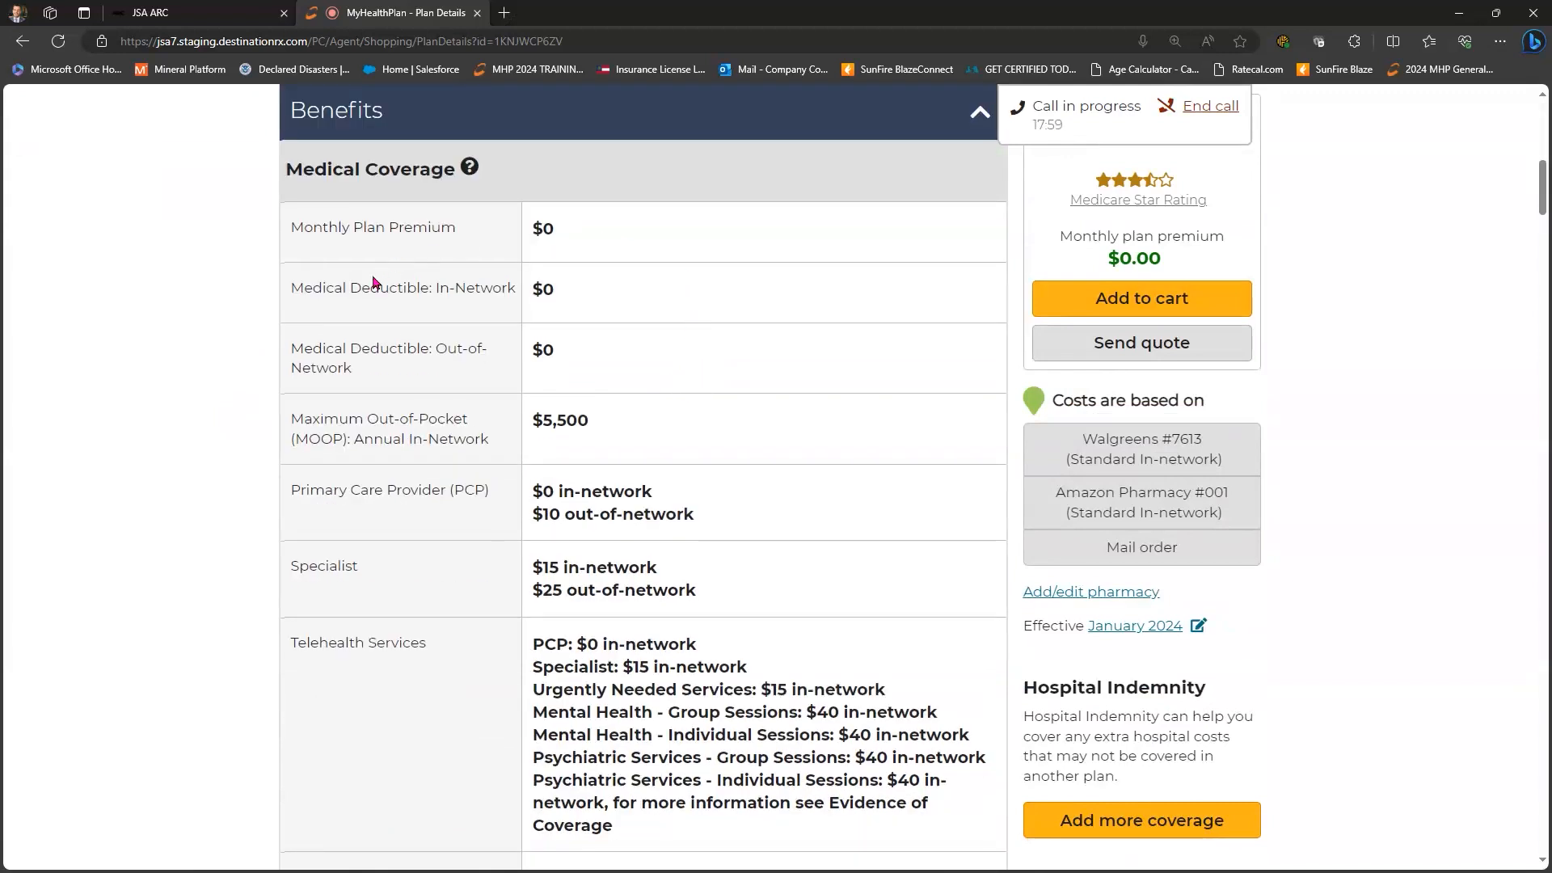
{"action": "scroll", "coordinate": [371, 295], "scroll_direction": "down", "scroll_amount": 2}
{"action": "scroll", "coordinate": [366, 315], "scroll_direction": "down", "scroll_amount": 4}
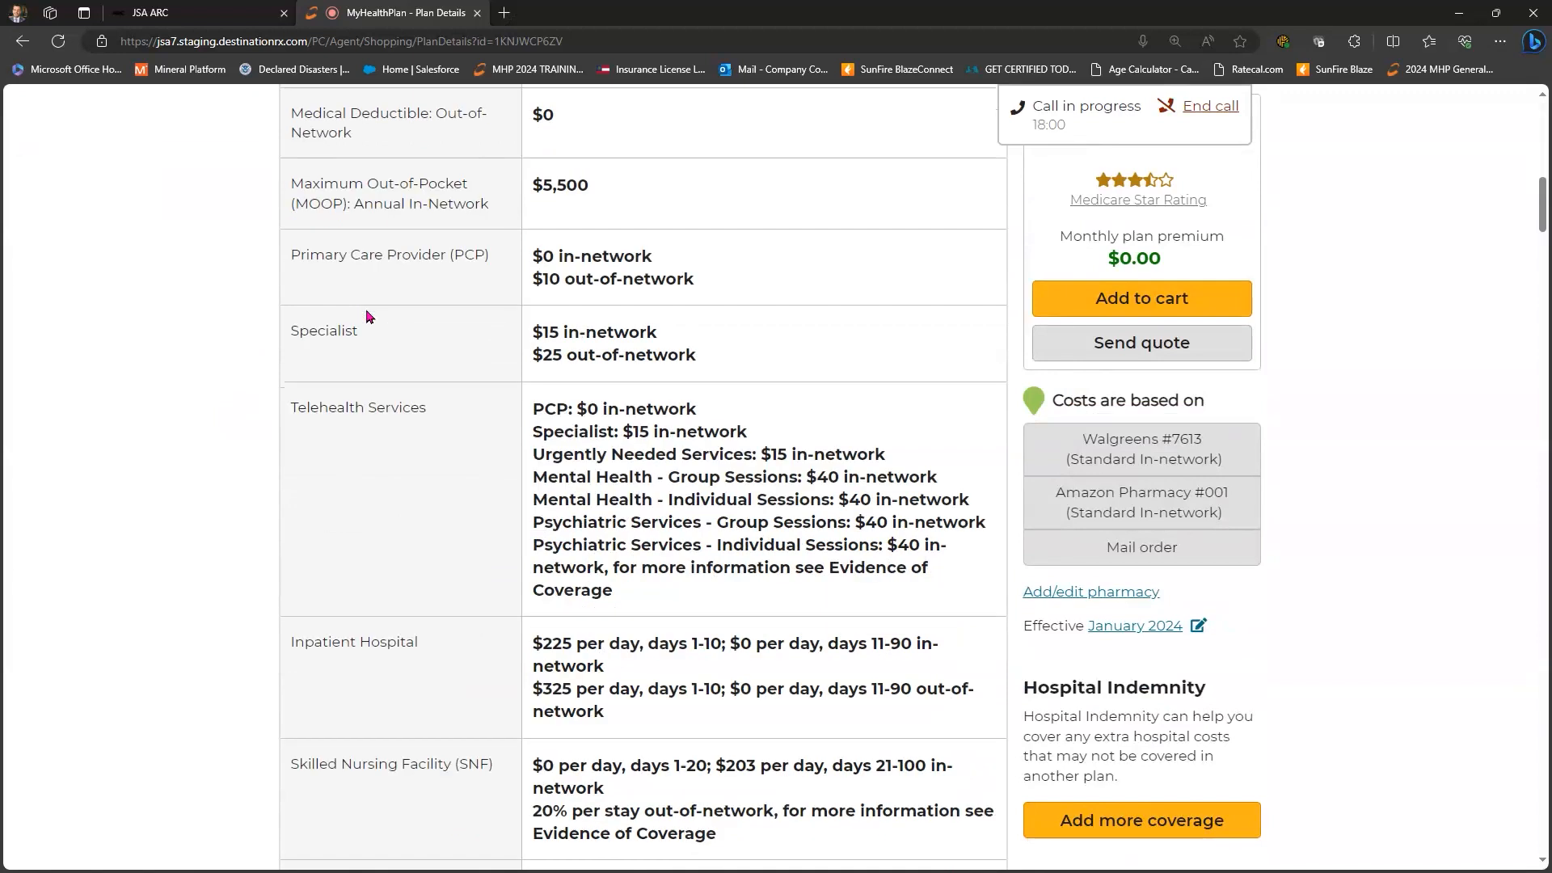
{"action": "scroll", "coordinate": [366, 315], "scroll_direction": "down", "scroll_amount": 7}
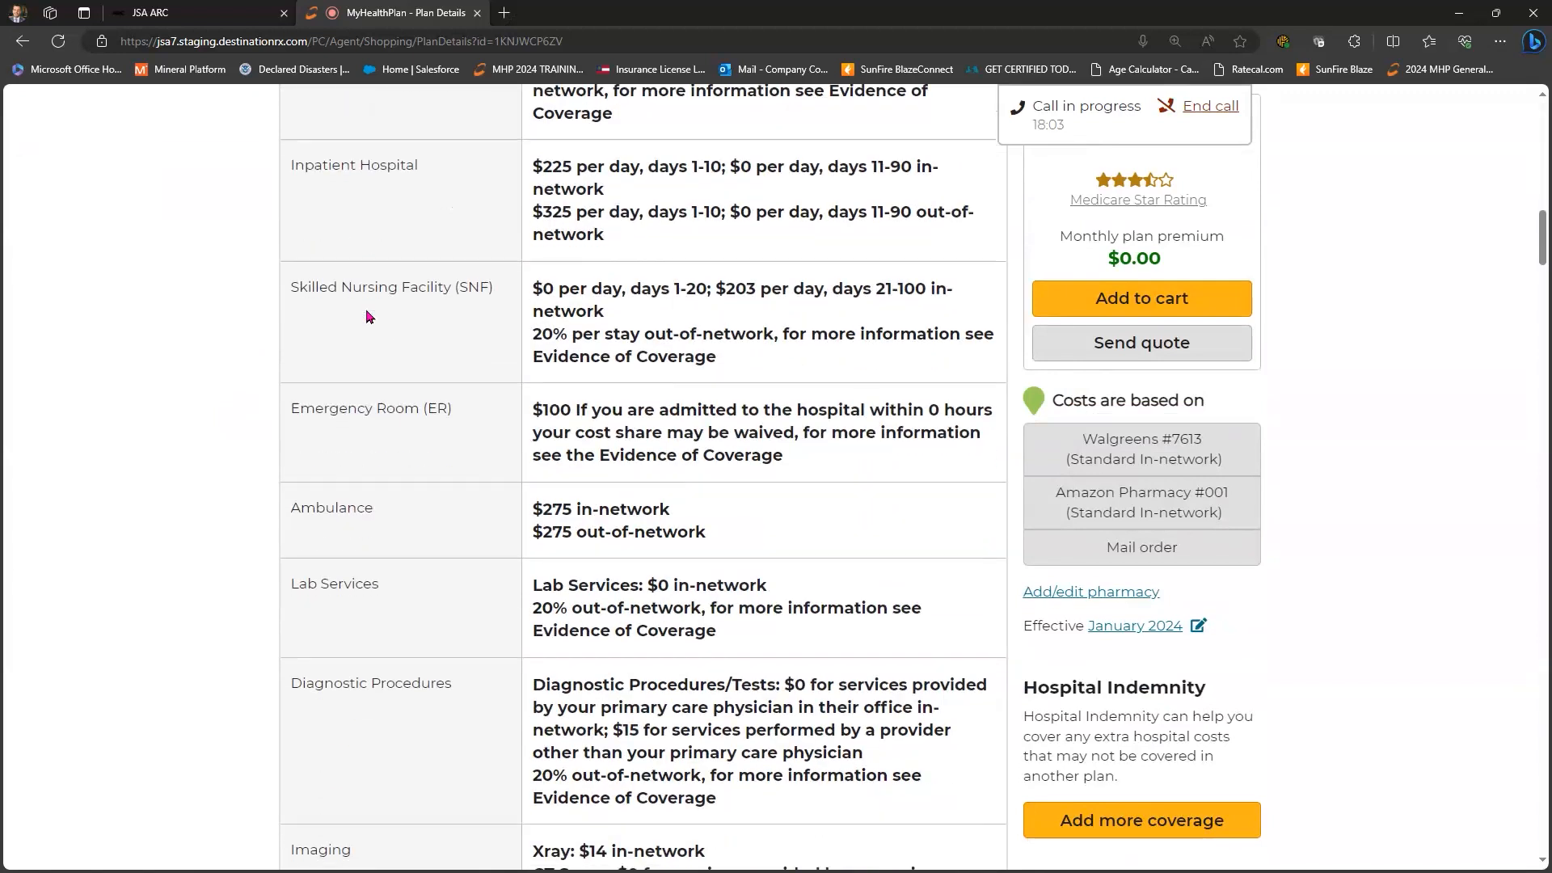
{"action": "scroll", "coordinate": [366, 315], "scroll_direction": "down", "scroll_amount": 18}
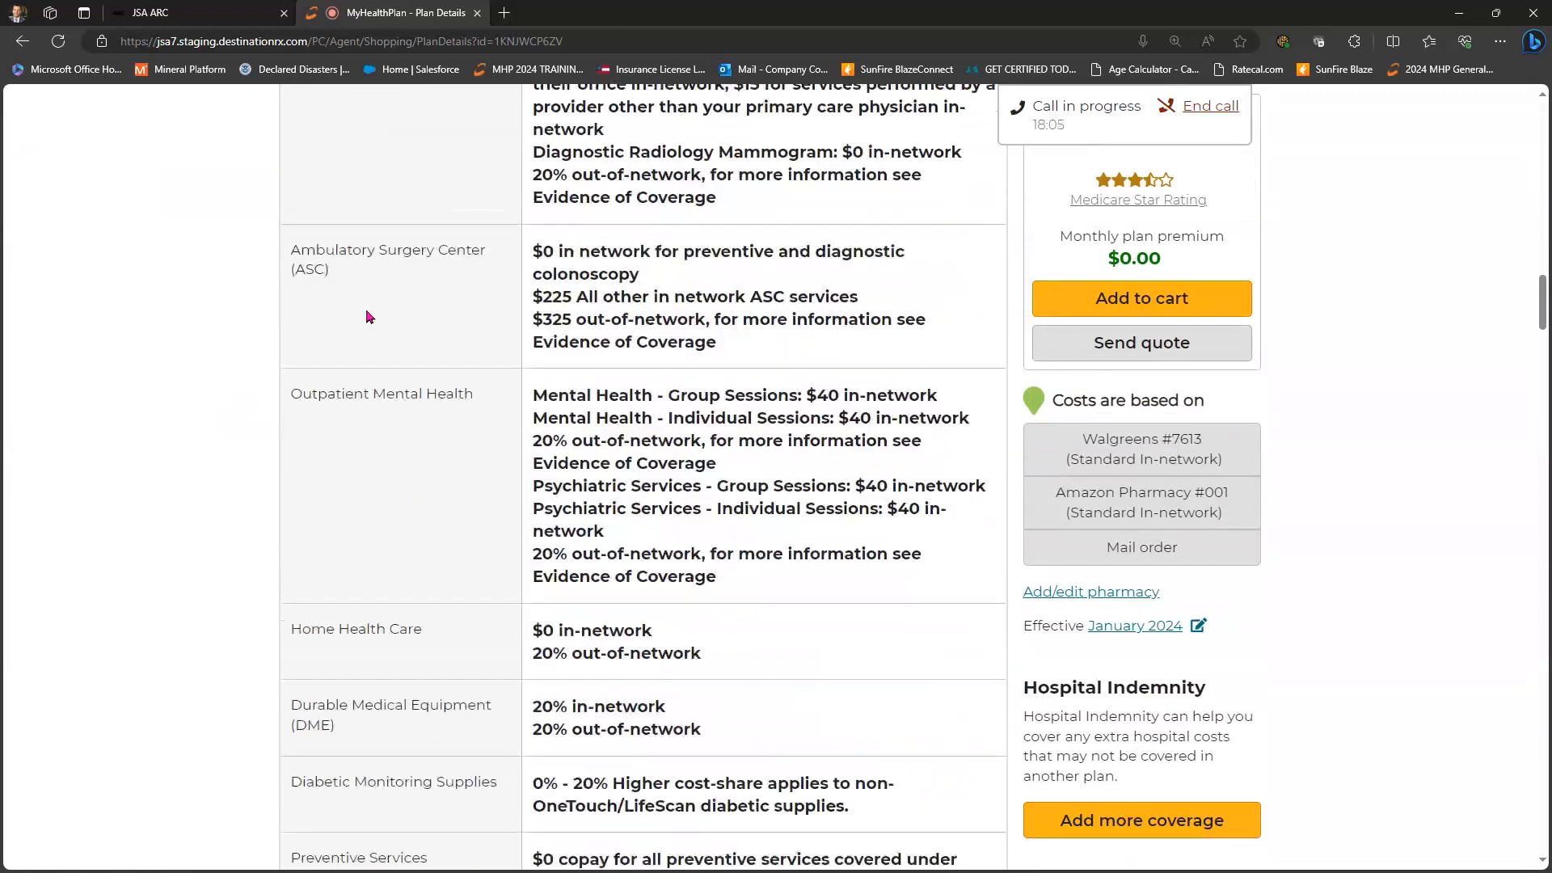
{"action": "scroll", "coordinate": [366, 317], "scroll_direction": "down", "scroll_amount": 20}
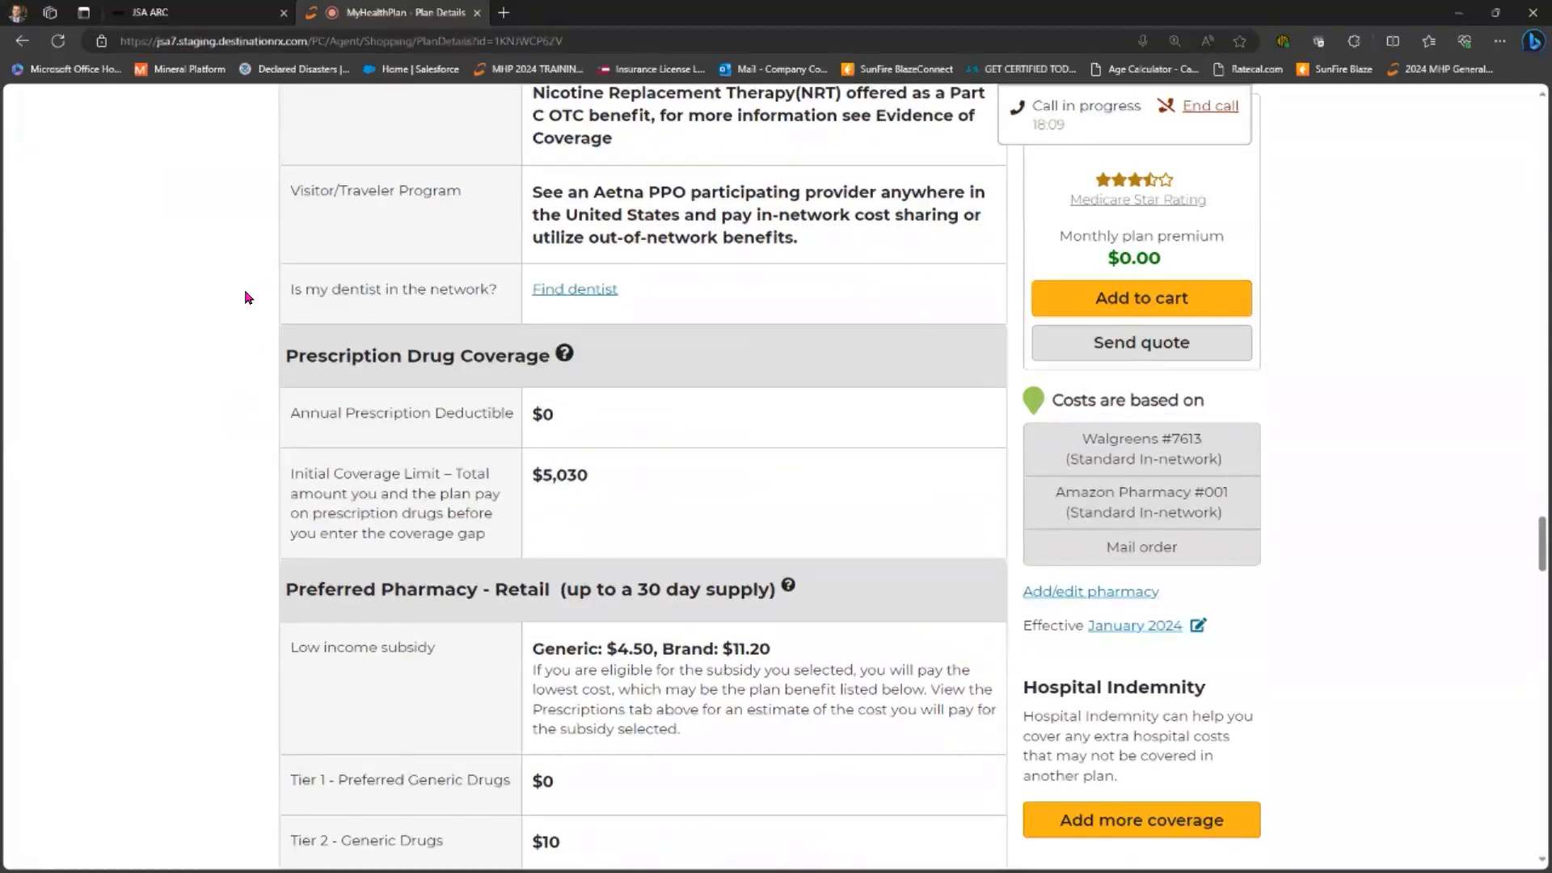
{"action": "scroll", "coordinate": [324, 307], "scroll_direction": "down", "scroll_amount": 1}
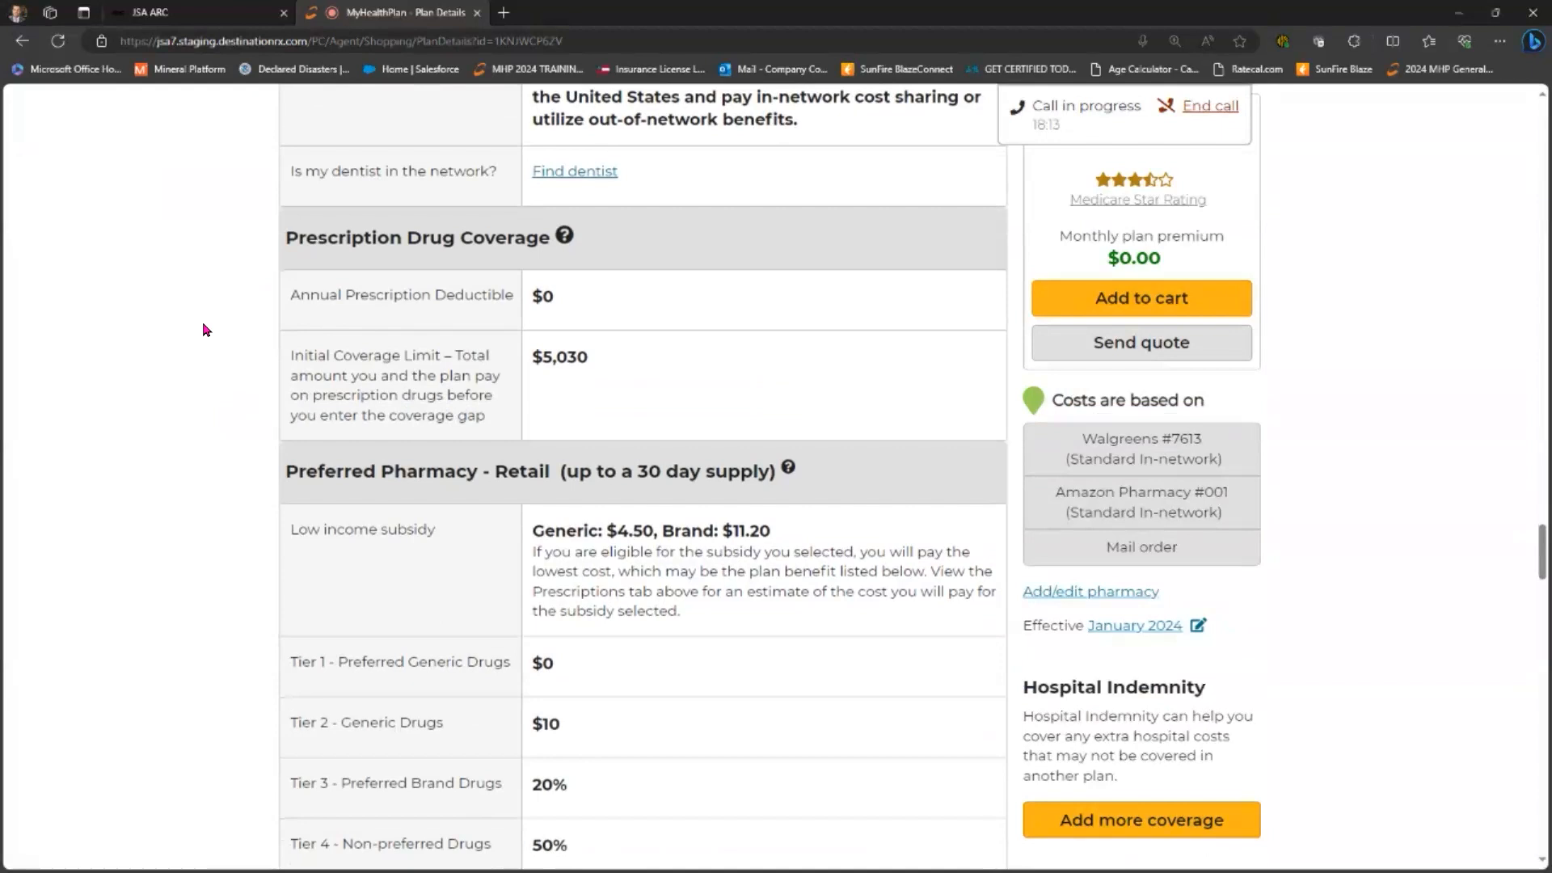
{"action": "scroll", "coordinate": [203, 323], "scroll_direction": "down", "scroll_amount": 5}
{"action": "scroll", "coordinate": [203, 323], "scroll_direction": "down", "scroll_amount": 7}
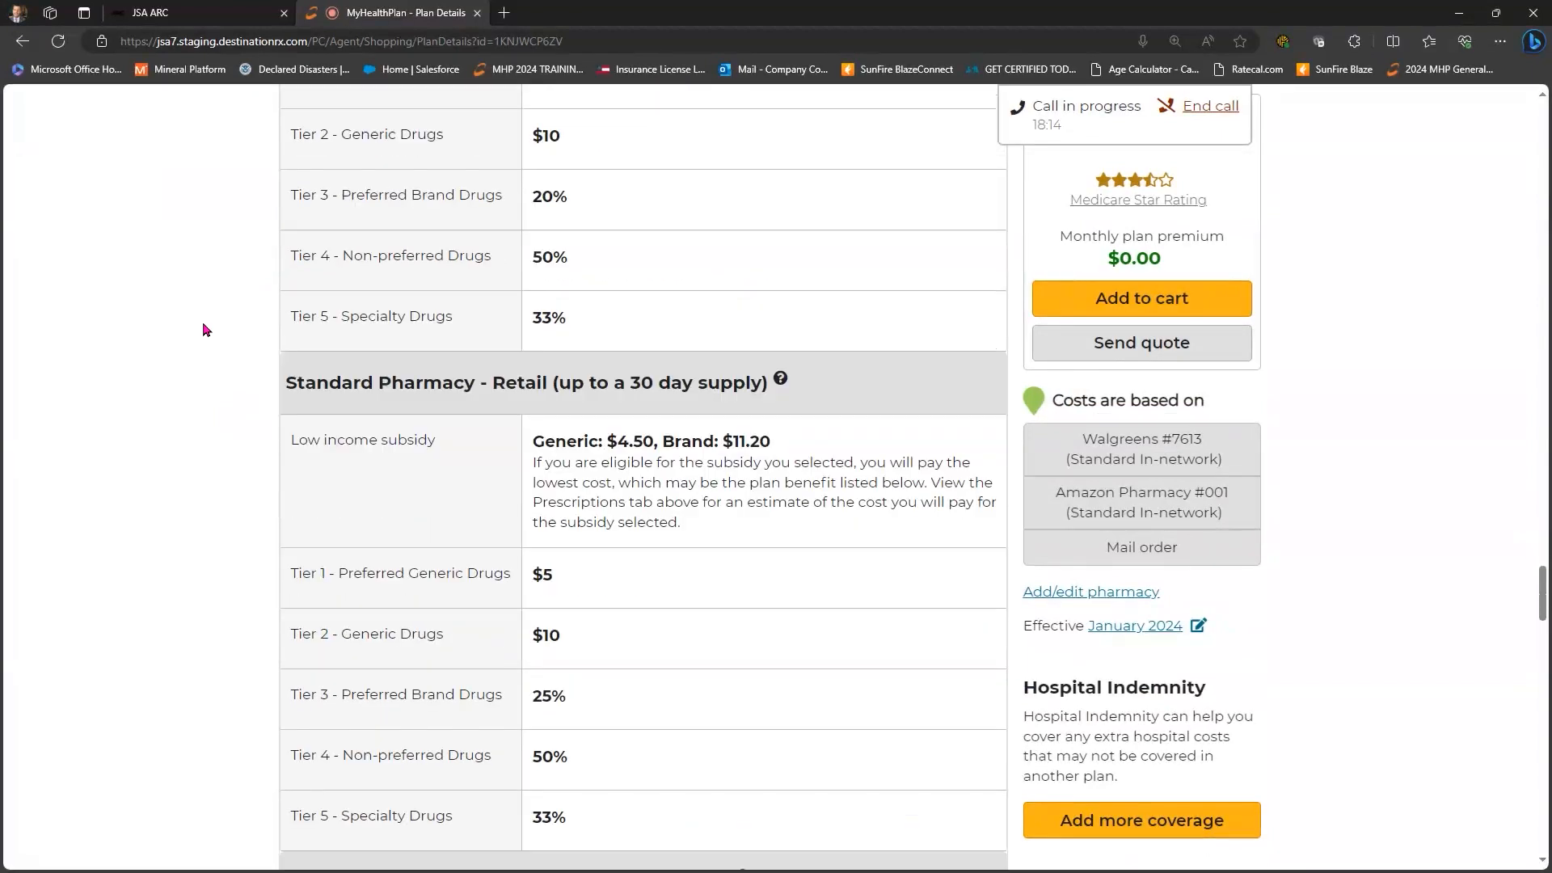
{"action": "scroll", "coordinate": [202, 323], "scroll_direction": "down", "scroll_amount": 3}
{"action": "scroll", "coordinate": [203, 329], "scroll_direction": "down", "scroll_amount": 1}
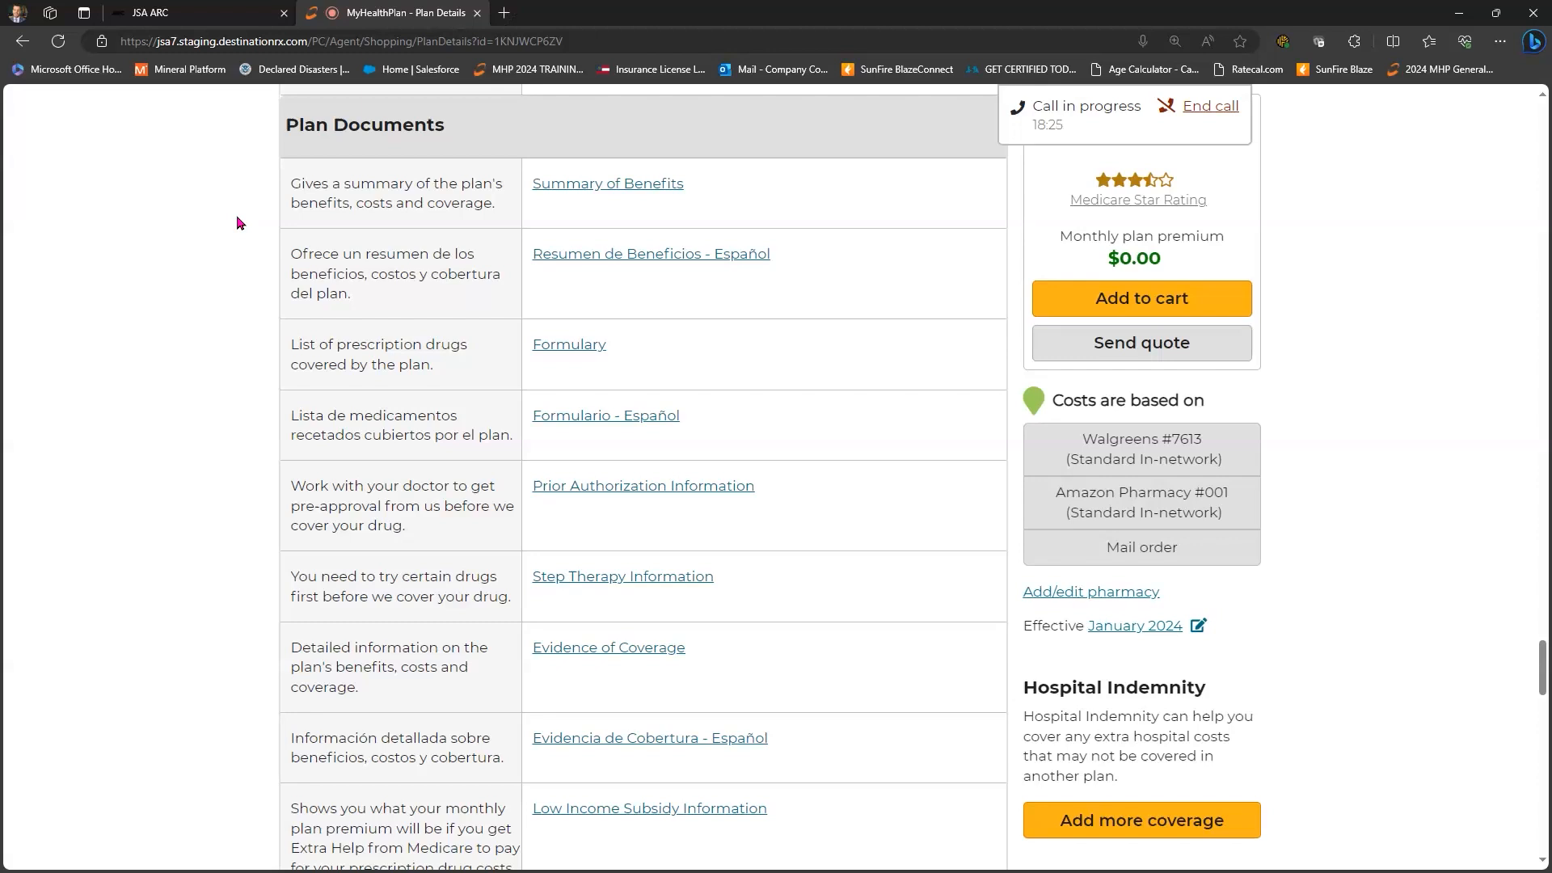
{"action": "scroll", "coordinate": [237, 222], "scroll_direction": "down", "scroll_amount": 1}
{"action": "scroll", "coordinate": [236, 223], "scroll_direction": "down", "scroll_amount": 5}
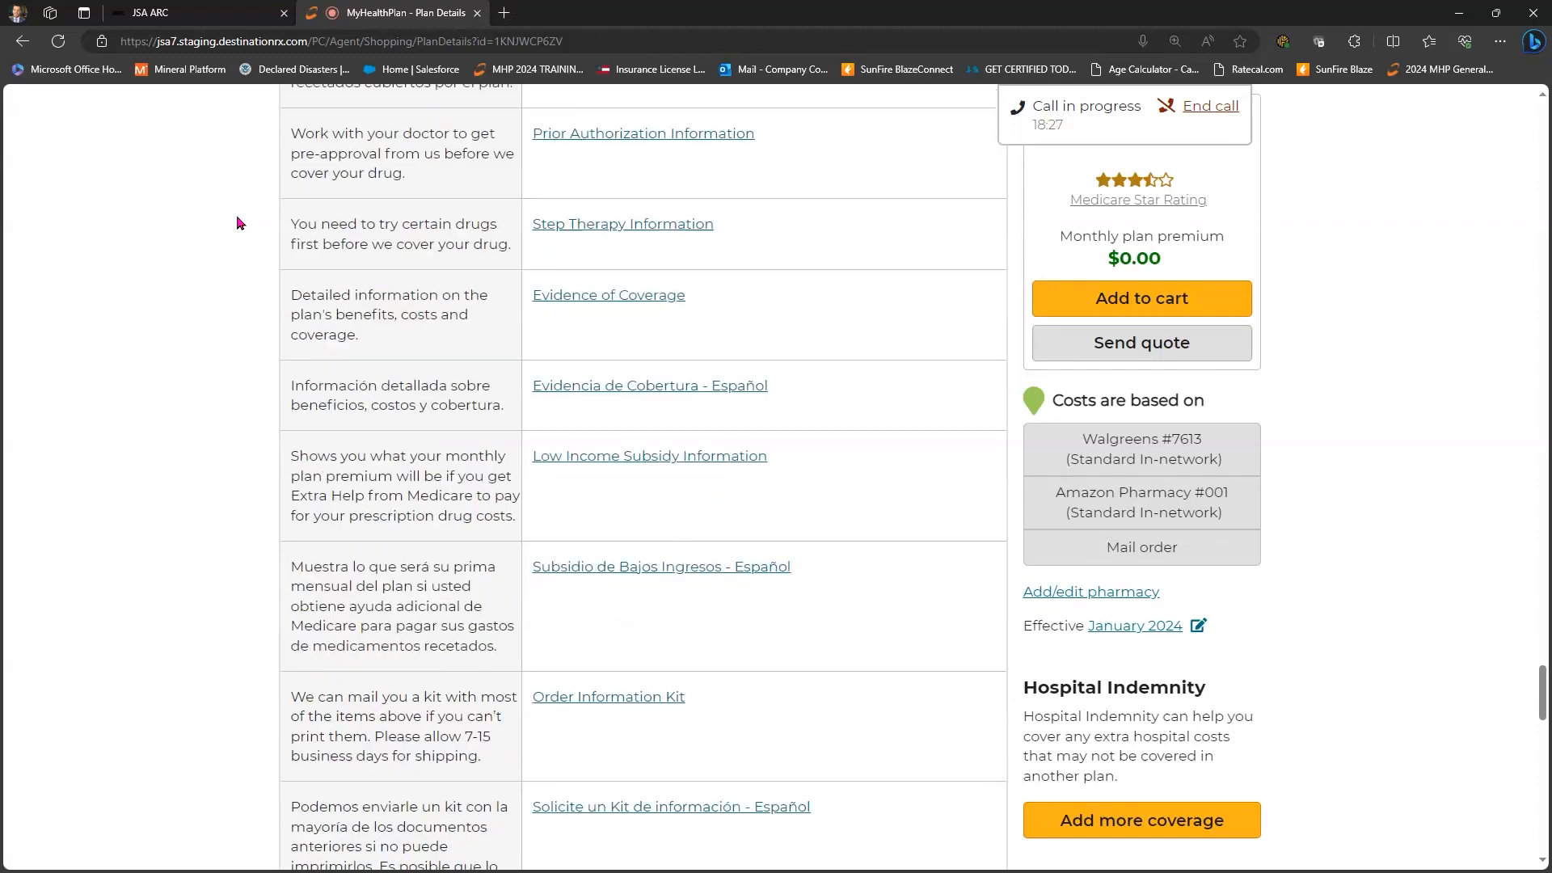
{"action": "scroll", "coordinate": [237, 222], "scroll_direction": "up", "scroll_amount": 5}
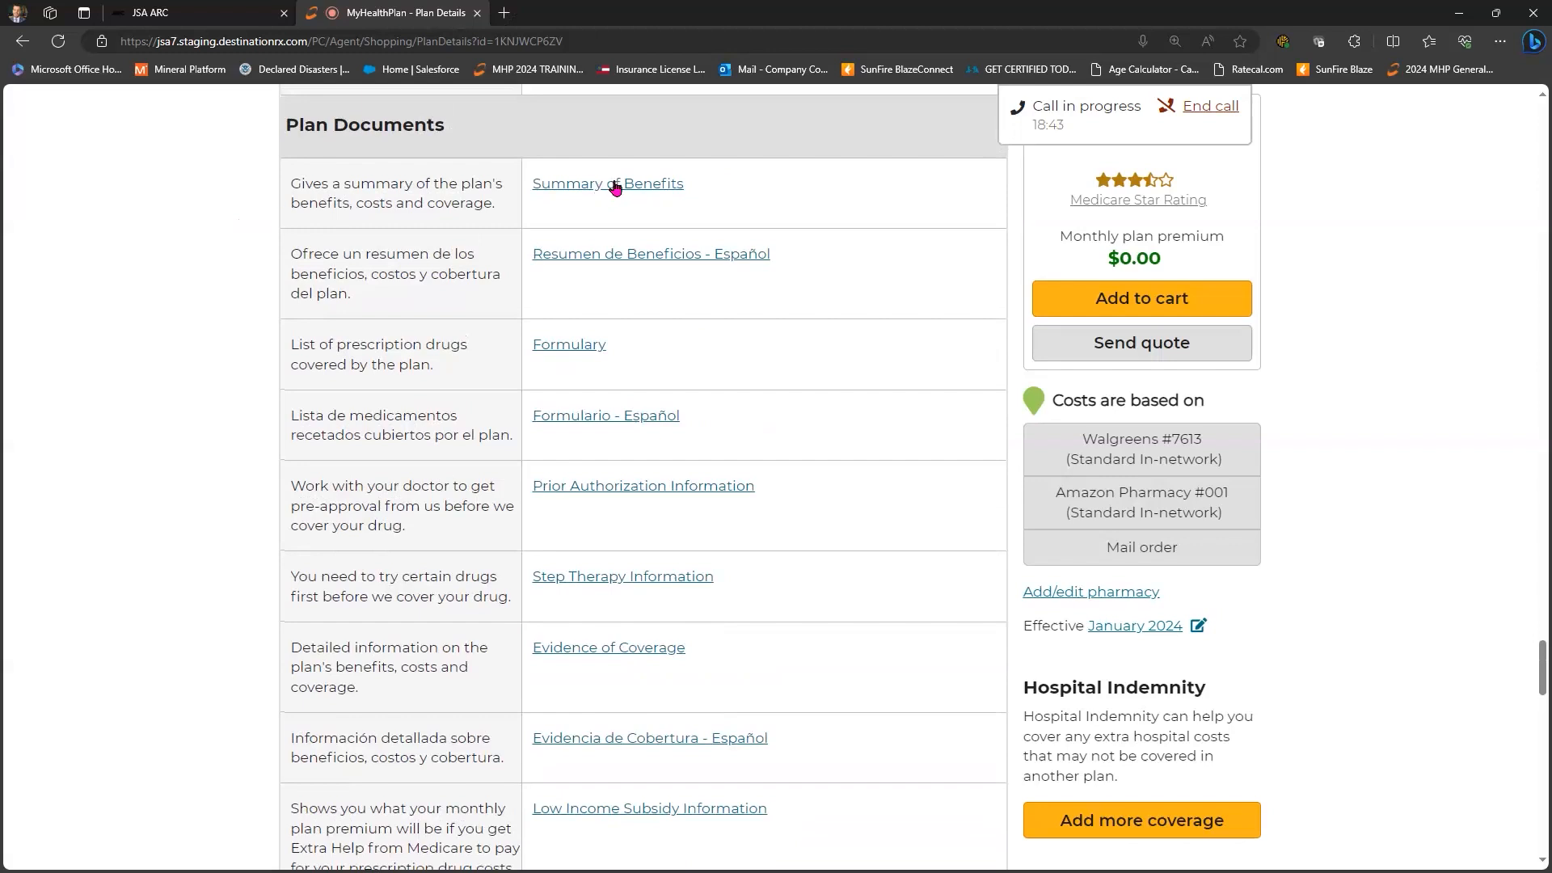
- View the plan's 2024 Summary of Benefits PDF, close it, and return to the provider preferences
{"action": "left_click", "coordinate": [676, 186]}
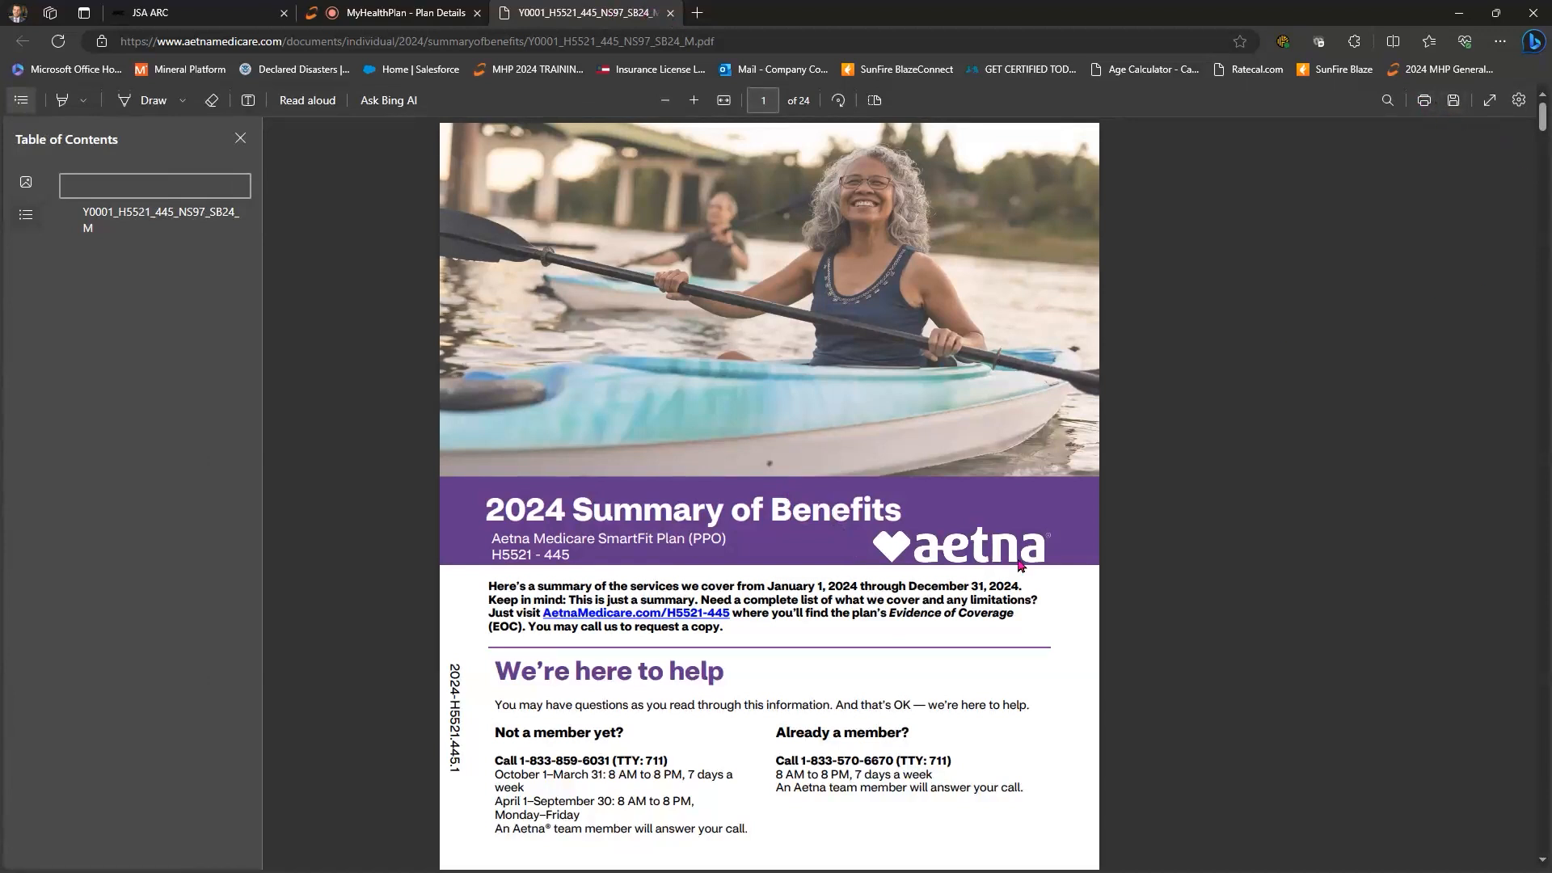
{"action": "left_click", "coordinate": [669, 13]}
{"action": "scroll", "coordinate": [930, 499], "scroll_direction": "down", "scroll_amount": 10}
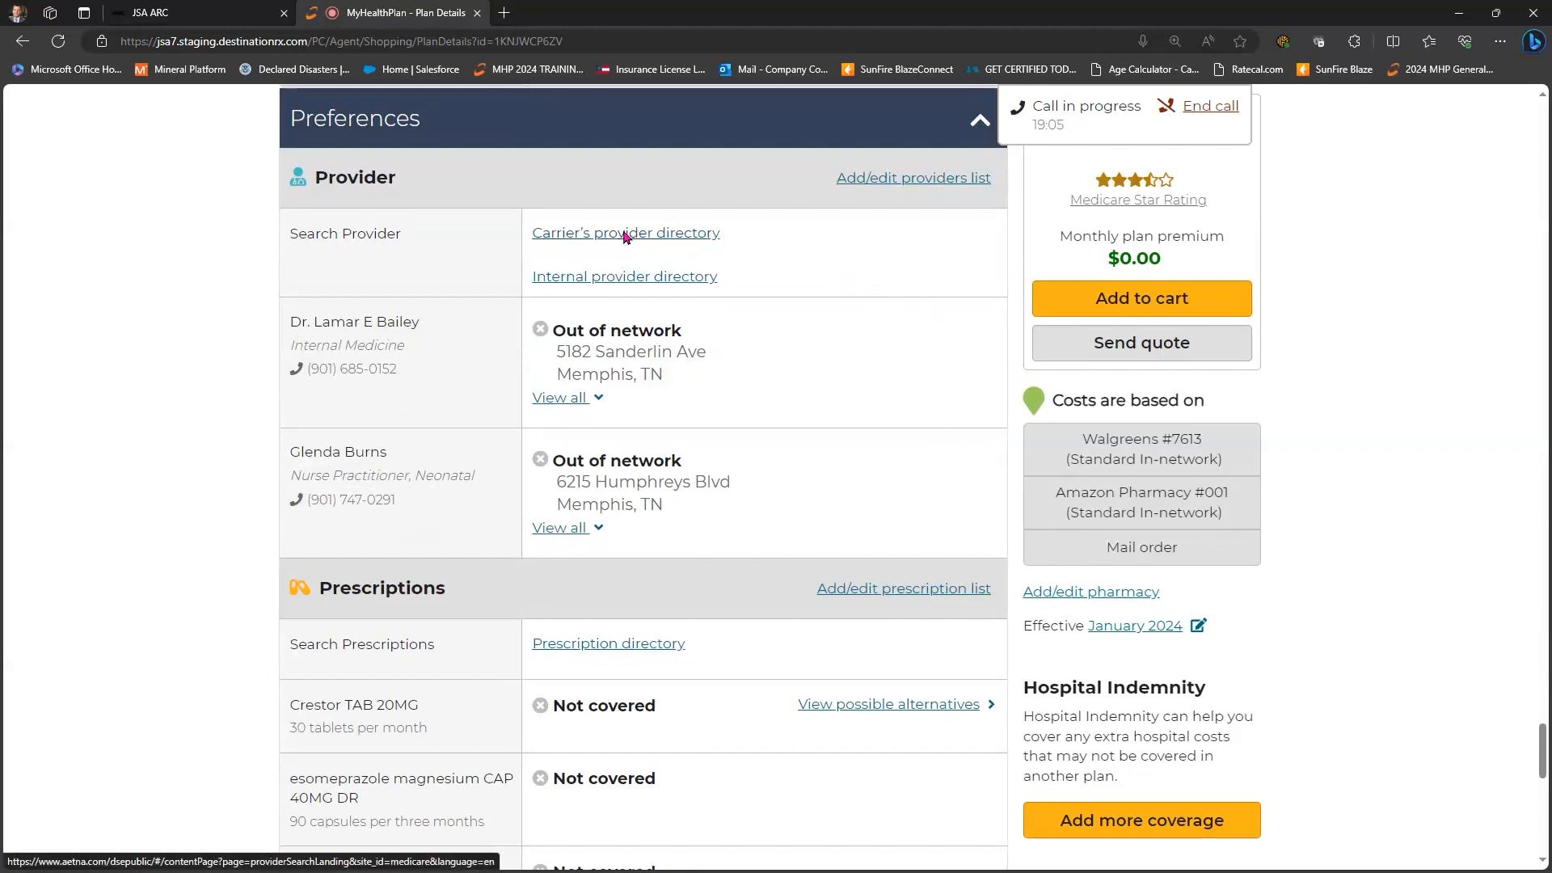
- Check and close the carrier's provider directory, then use the internal provider directory for SmartFit H5521-445
{"action": "left_click", "coordinate": [659, 239]}
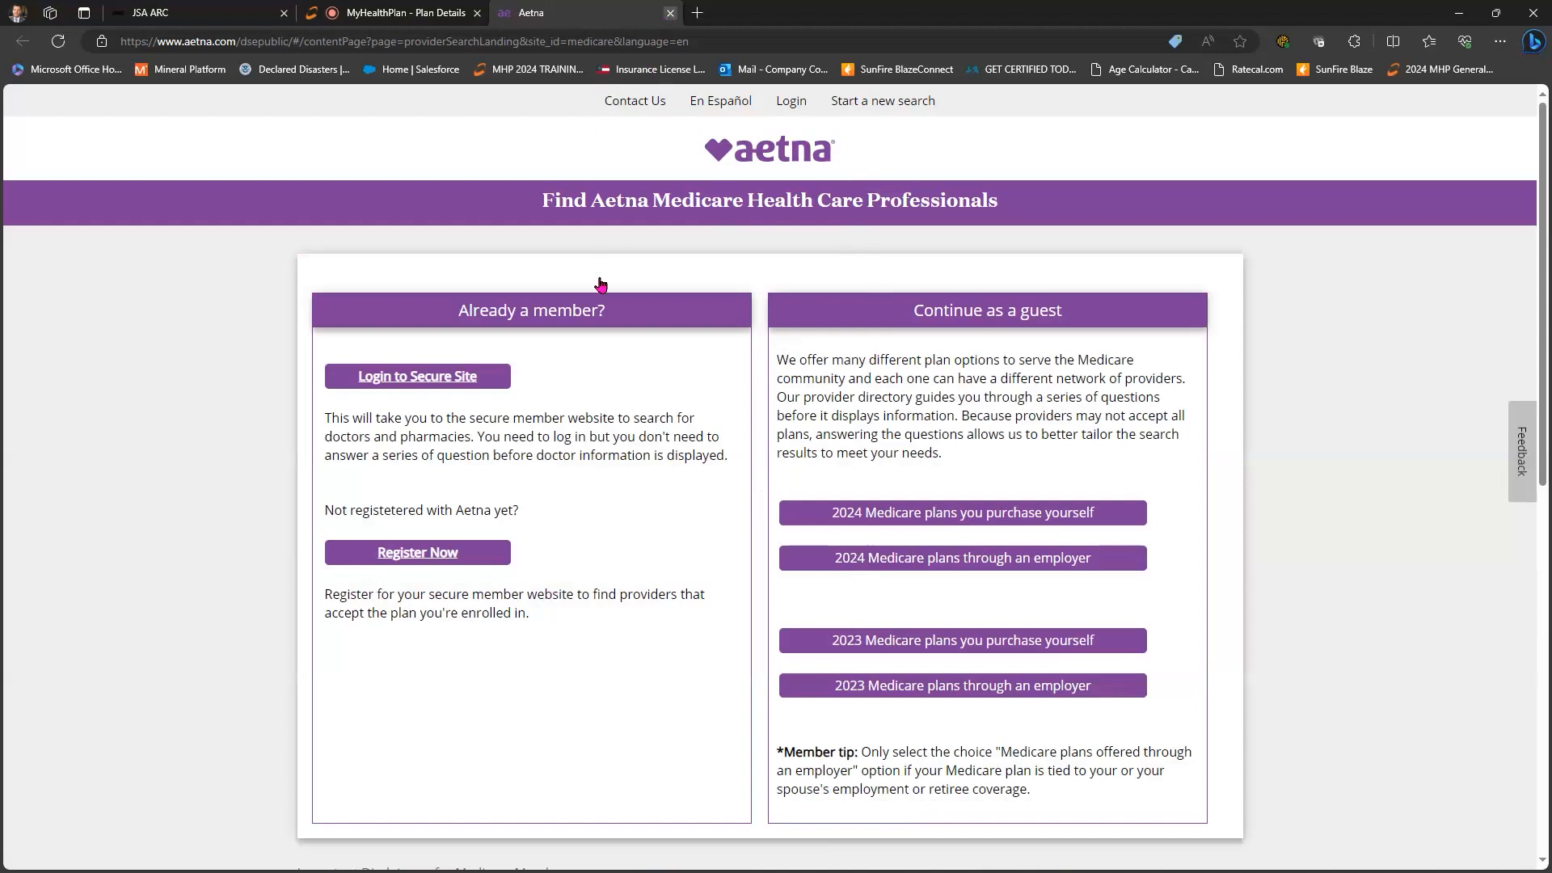
{"action": "key", "text": "ctrl+w"}
{"action": "left_click", "coordinate": [727, 270]}
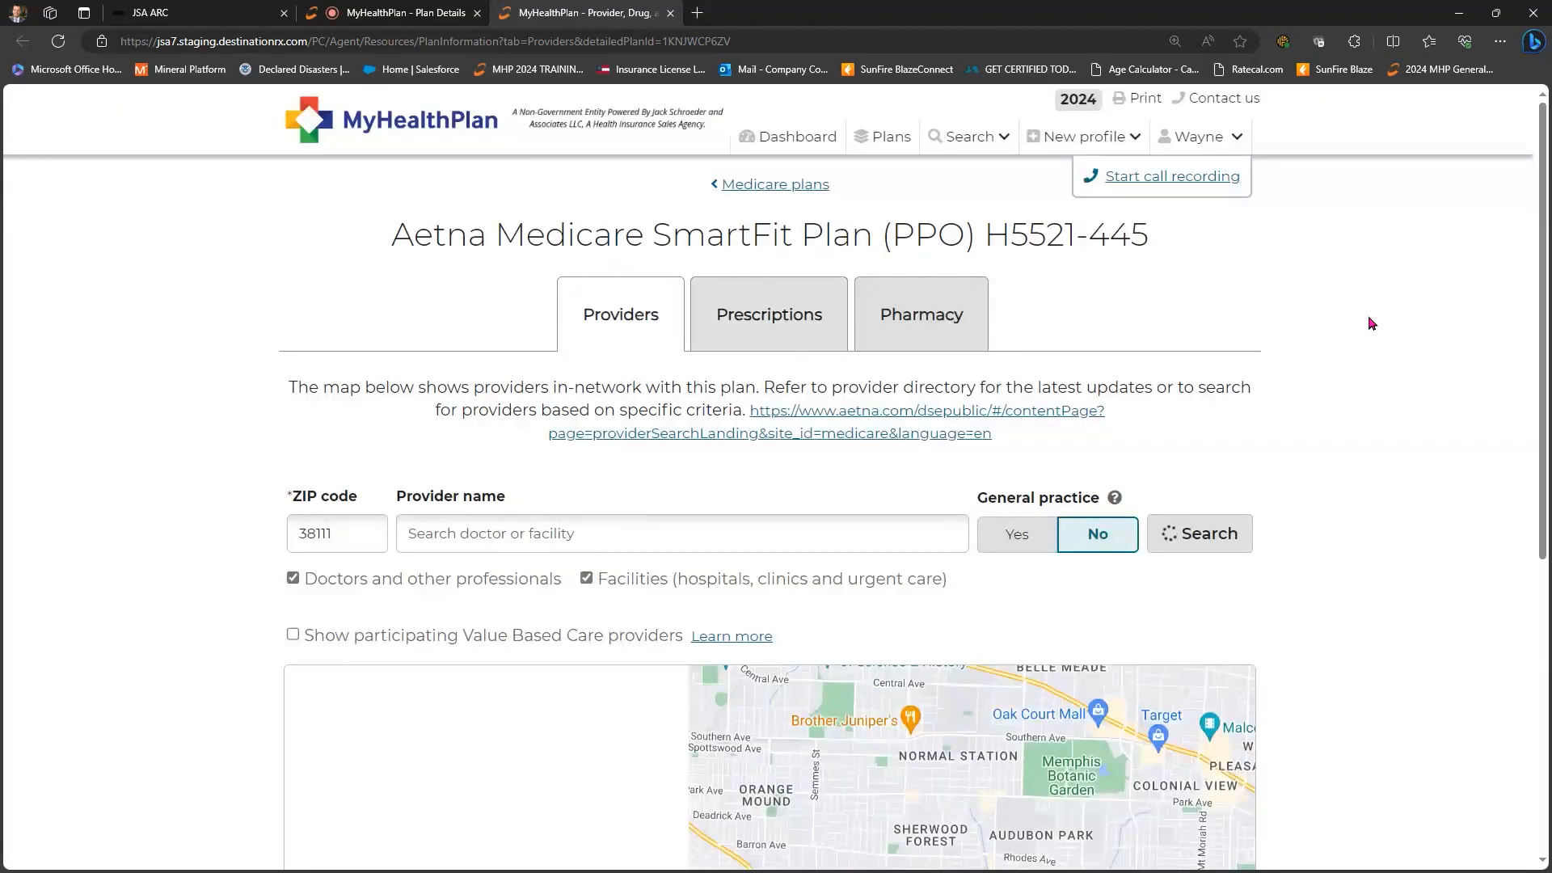
- Rerun the provider search for ZIP 38111
{"action": "scroll", "coordinate": [1370, 323], "scroll_direction": "down", "scroll_amount": 3}
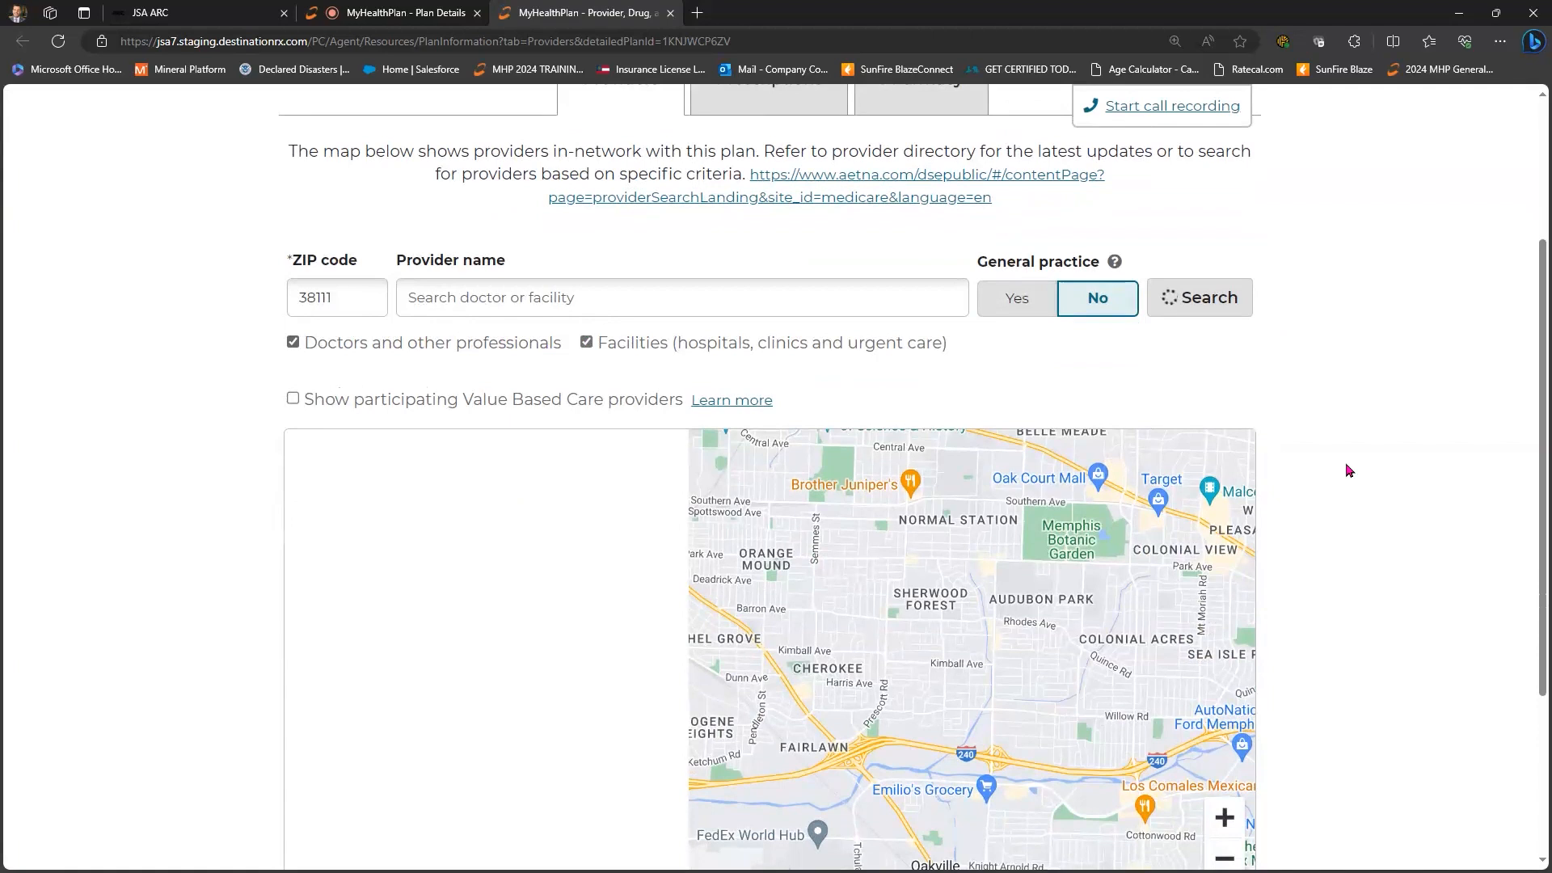
{"action": "scroll", "coordinate": [1076, 553], "scroll_direction": "down", "scroll_amount": 2}
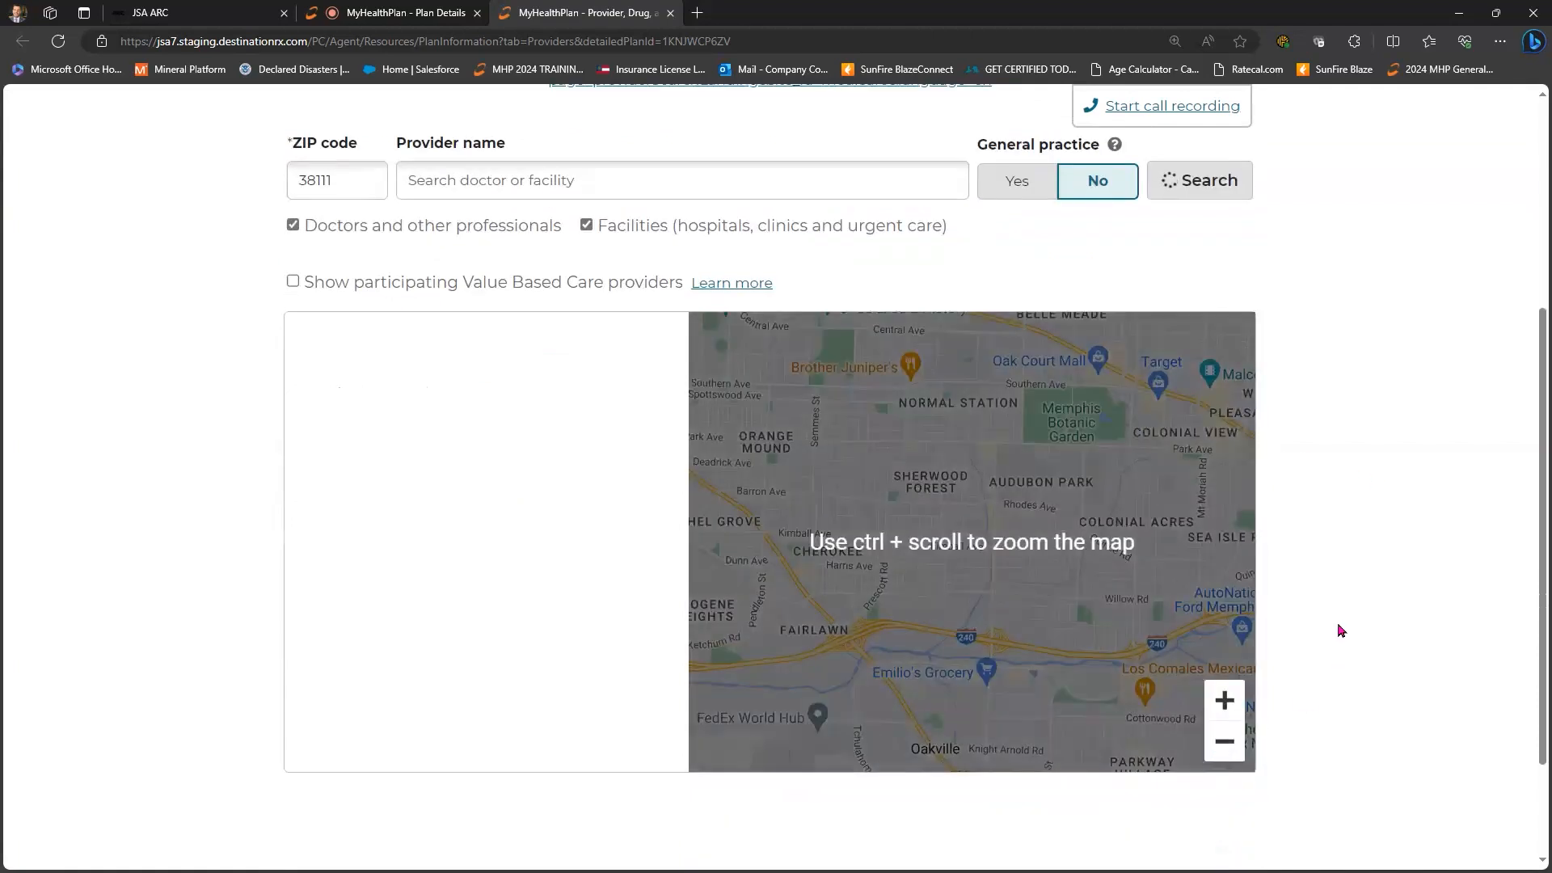
{"action": "scroll", "coordinate": [1190, 306], "scroll_direction": "up", "scroll_amount": 2}
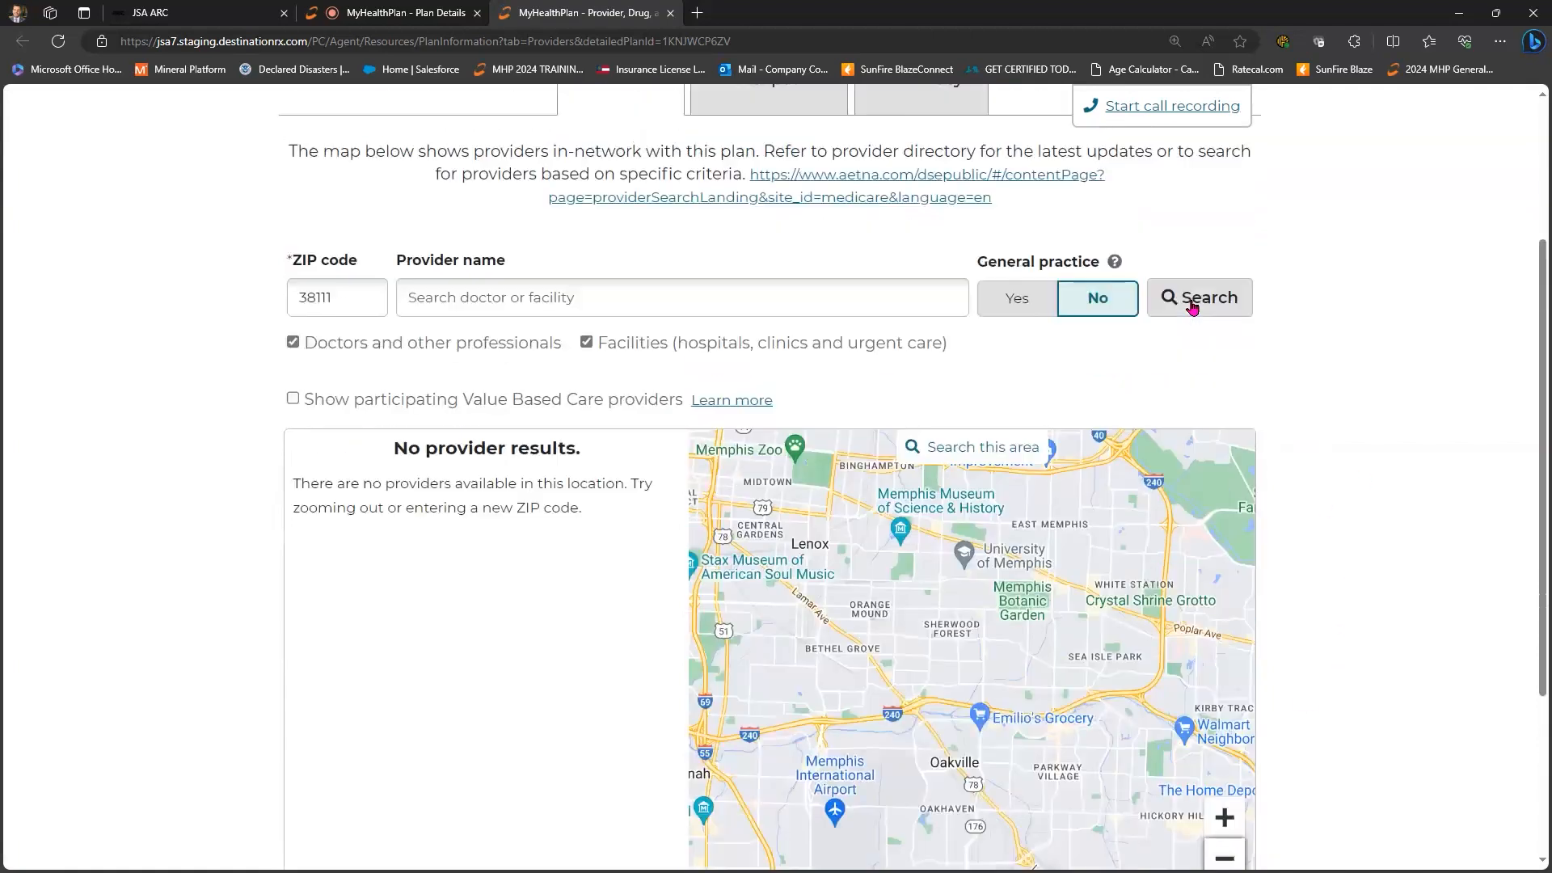
{"action": "left_click", "coordinate": [1192, 306]}
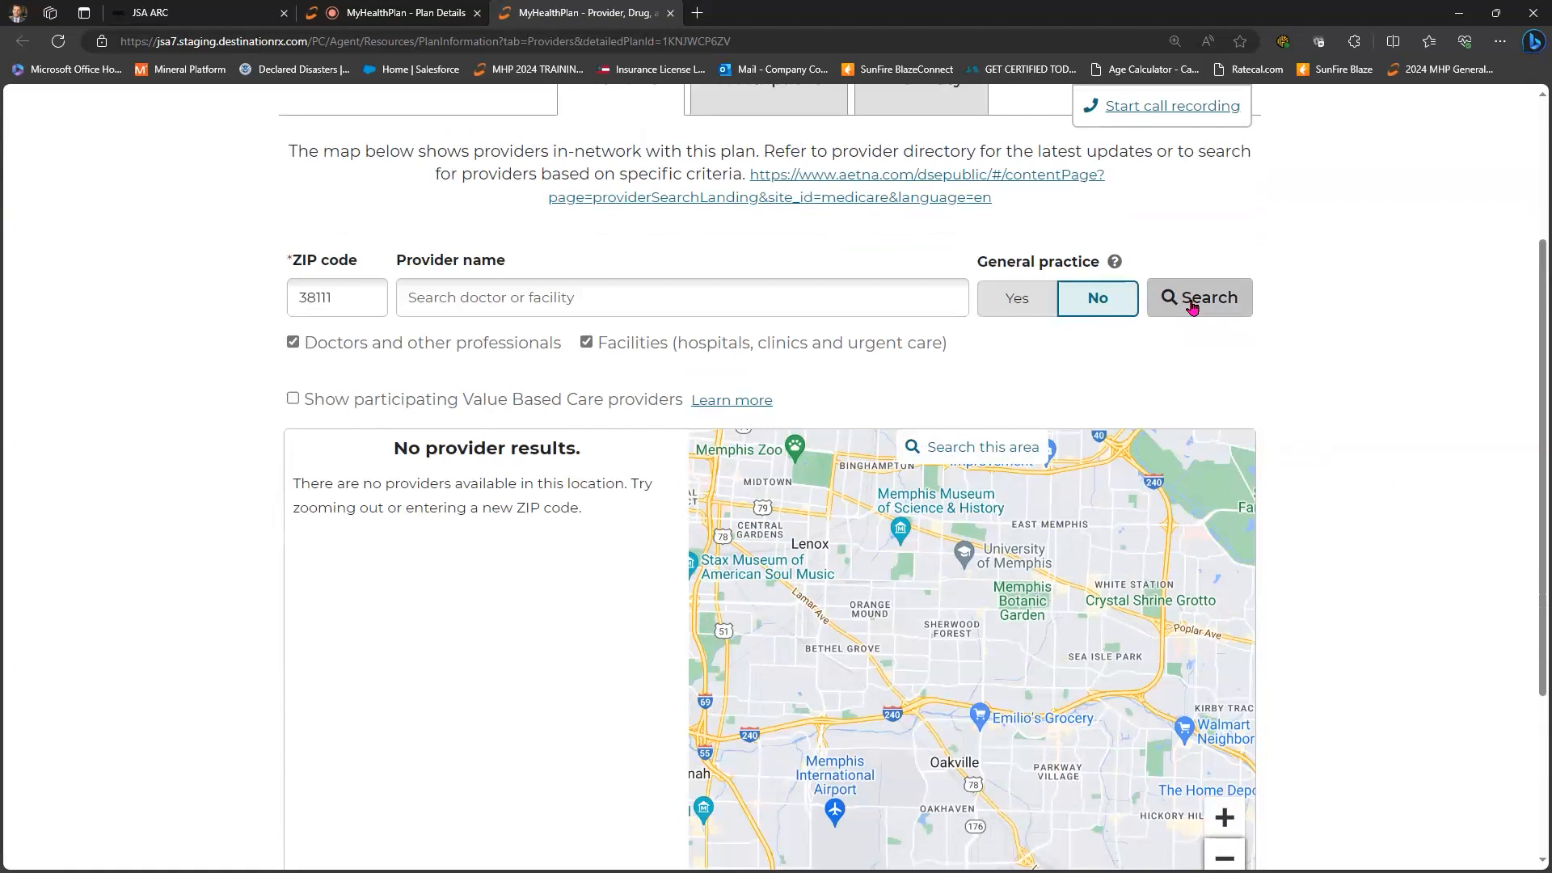
- Search for providers named 'smith', review the 25 results, and return to the plan details
{"action": "left_click", "coordinate": [601, 293]}
{"action": "type", "text": "smith"}
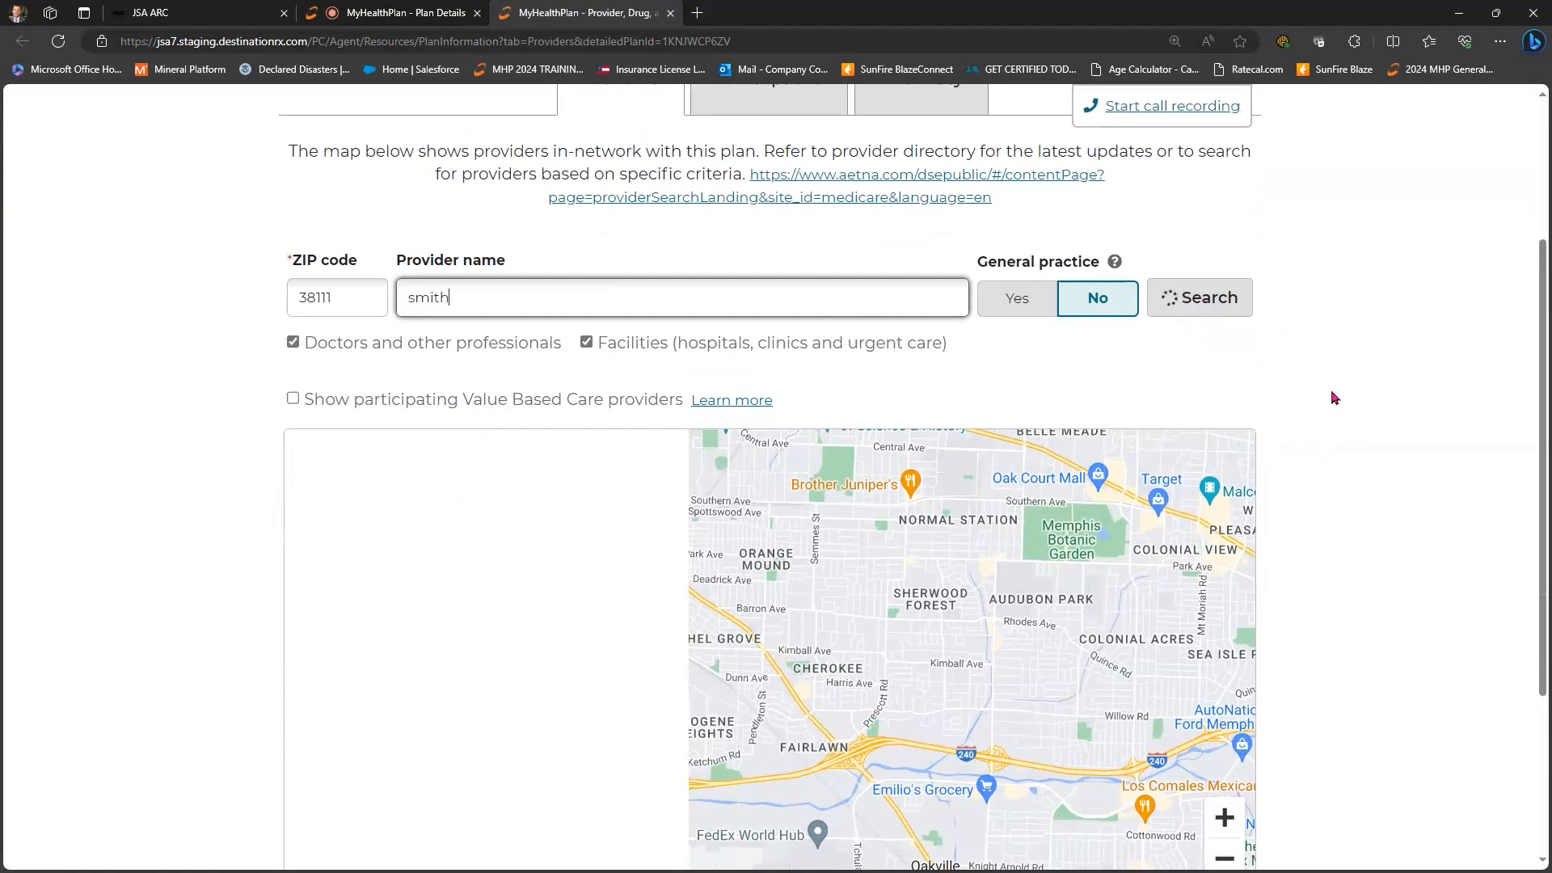
{"action": "key", "text": "Return"}
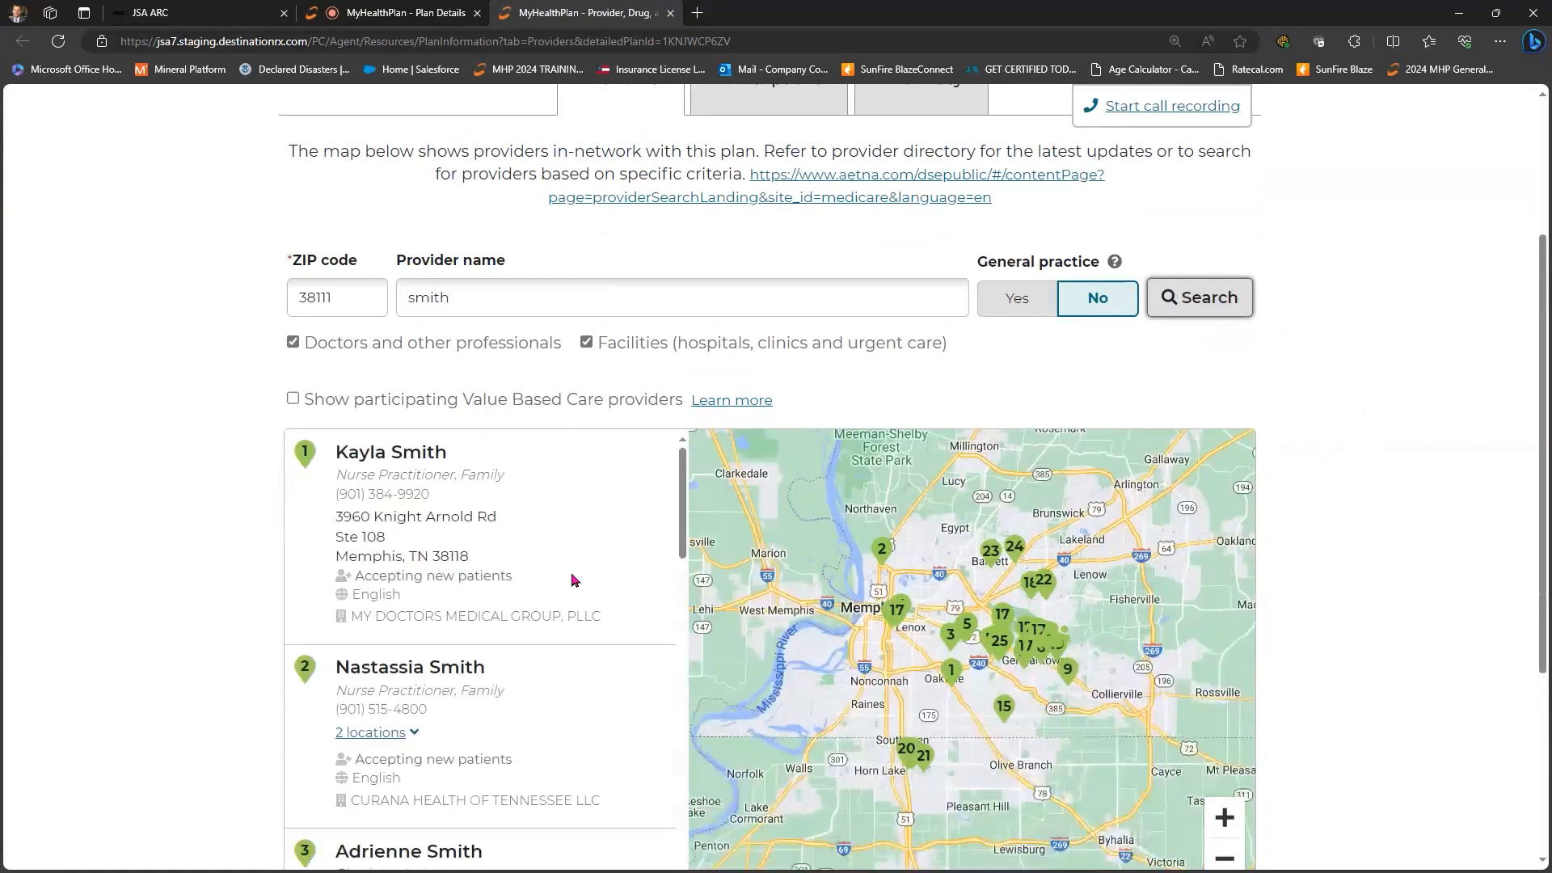
{"action": "scroll", "coordinate": [666, 582], "scroll_direction": "down", "scroll_amount": 2}
{"action": "scroll", "coordinate": [666, 582], "scroll_direction": "down", "scroll_amount": 5}
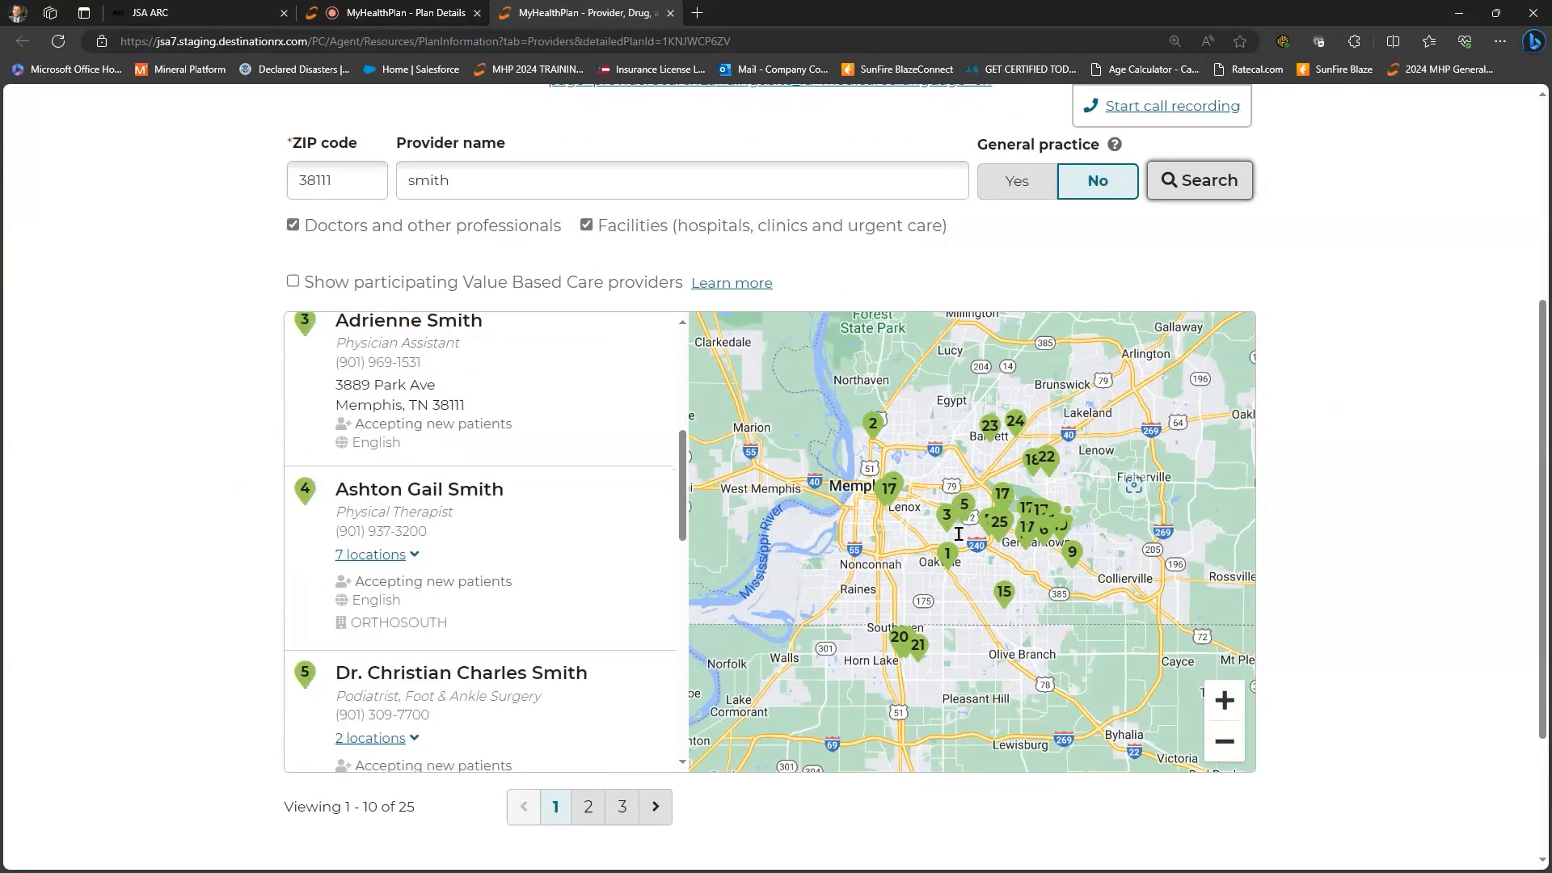
{"action": "scroll", "coordinate": [1144, 279], "scroll_direction": "up", "scroll_amount": 1}
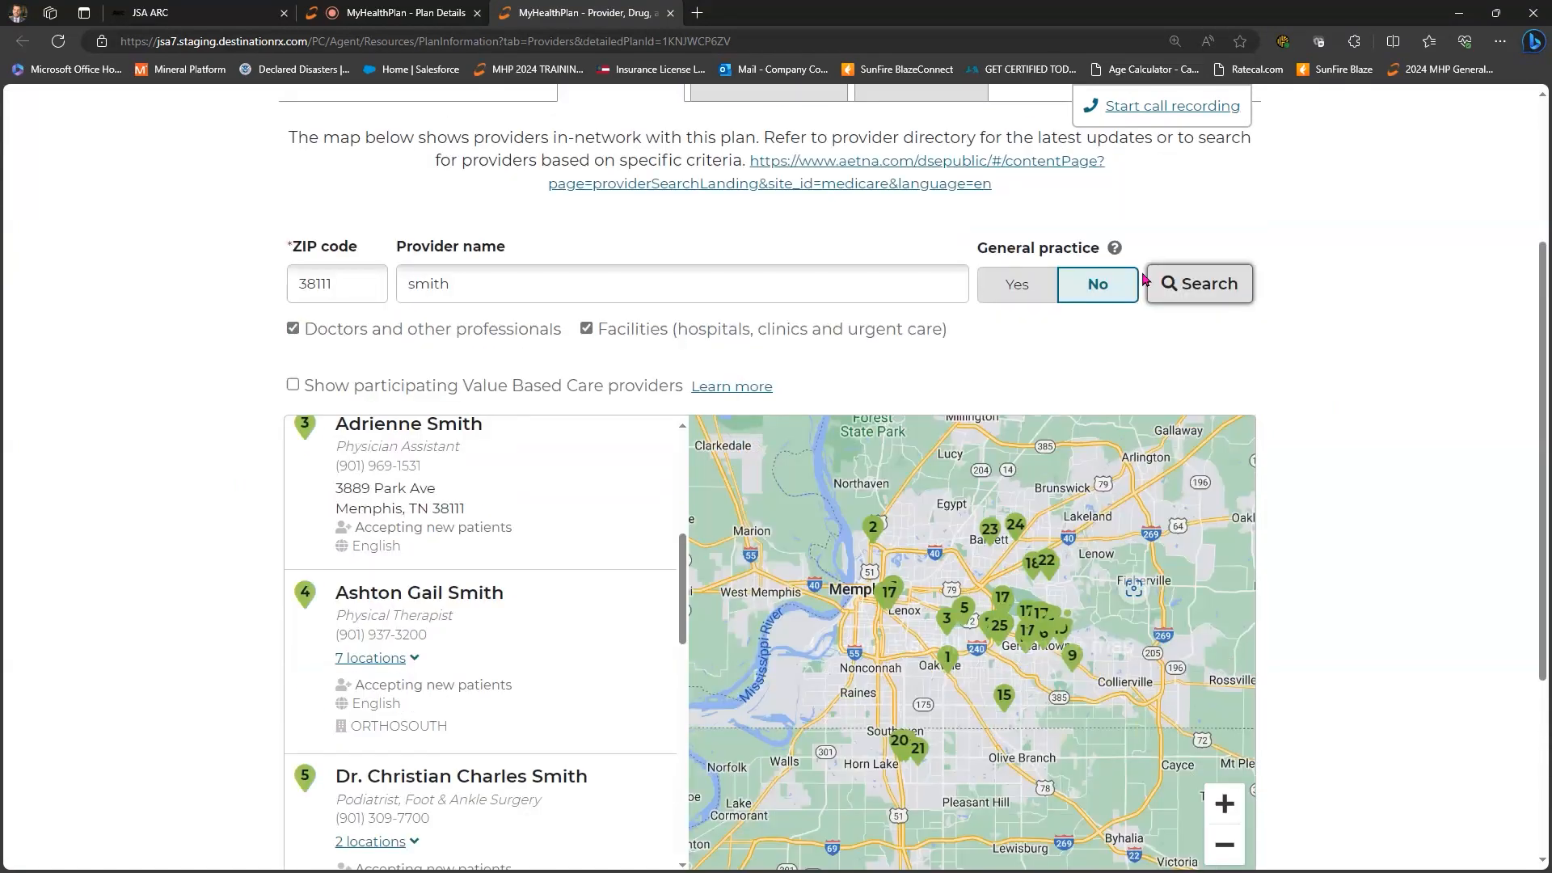
{"action": "scroll", "coordinate": [1374, 348], "scroll_direction": "up", "scroll_amount": 3}
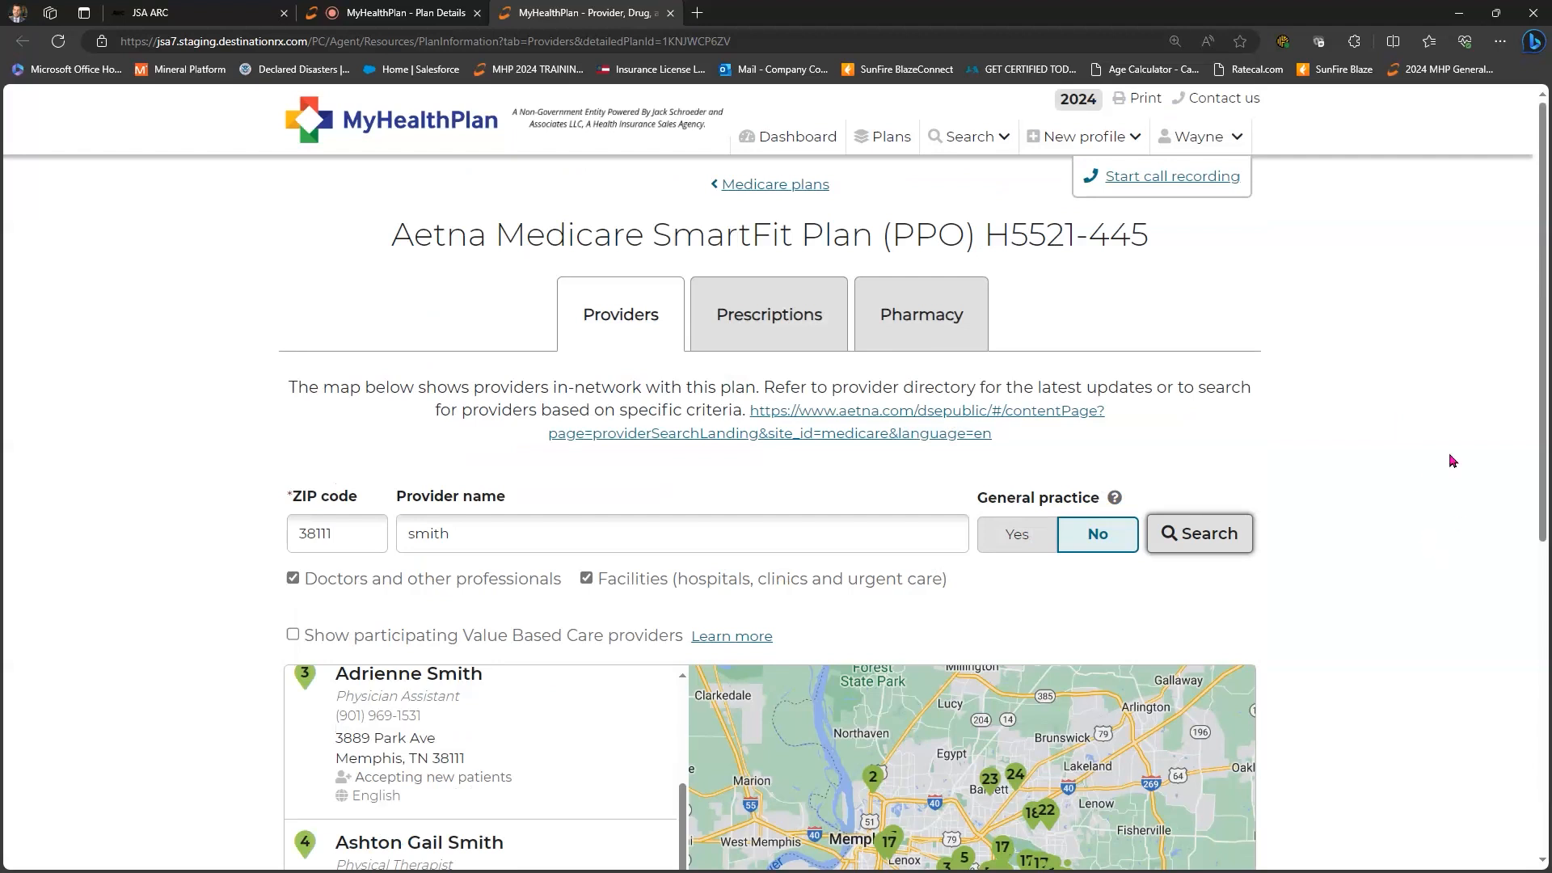
{"action": "scroll", "coordinate": [1292, 544], "scroll_direction": "down", "scroll_amount": 3}
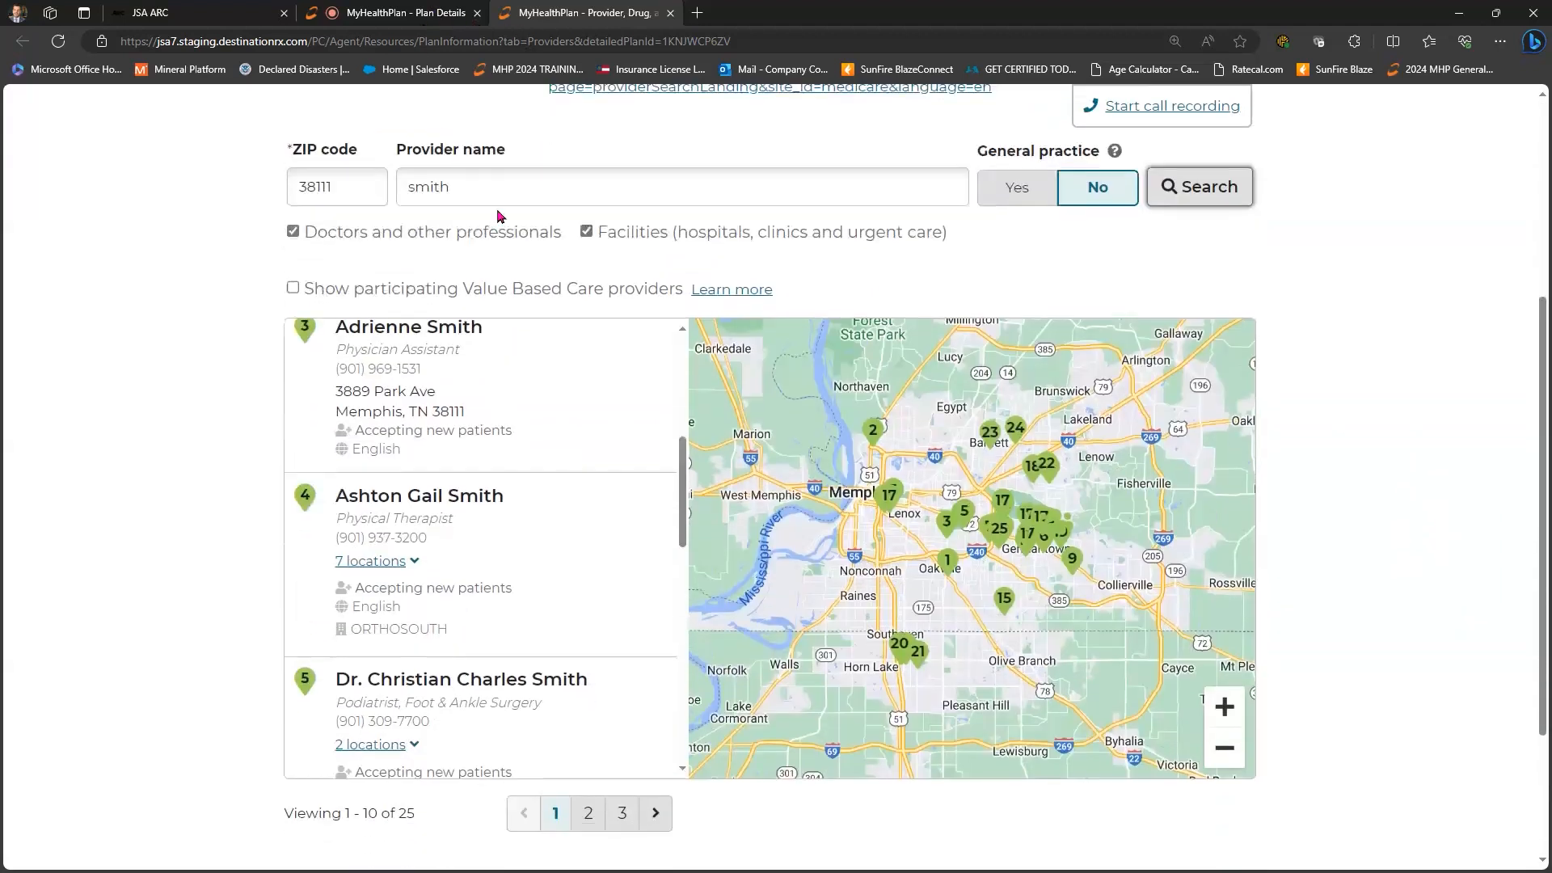
{"action": "key", "text": "ctrl+shift+Tab"}
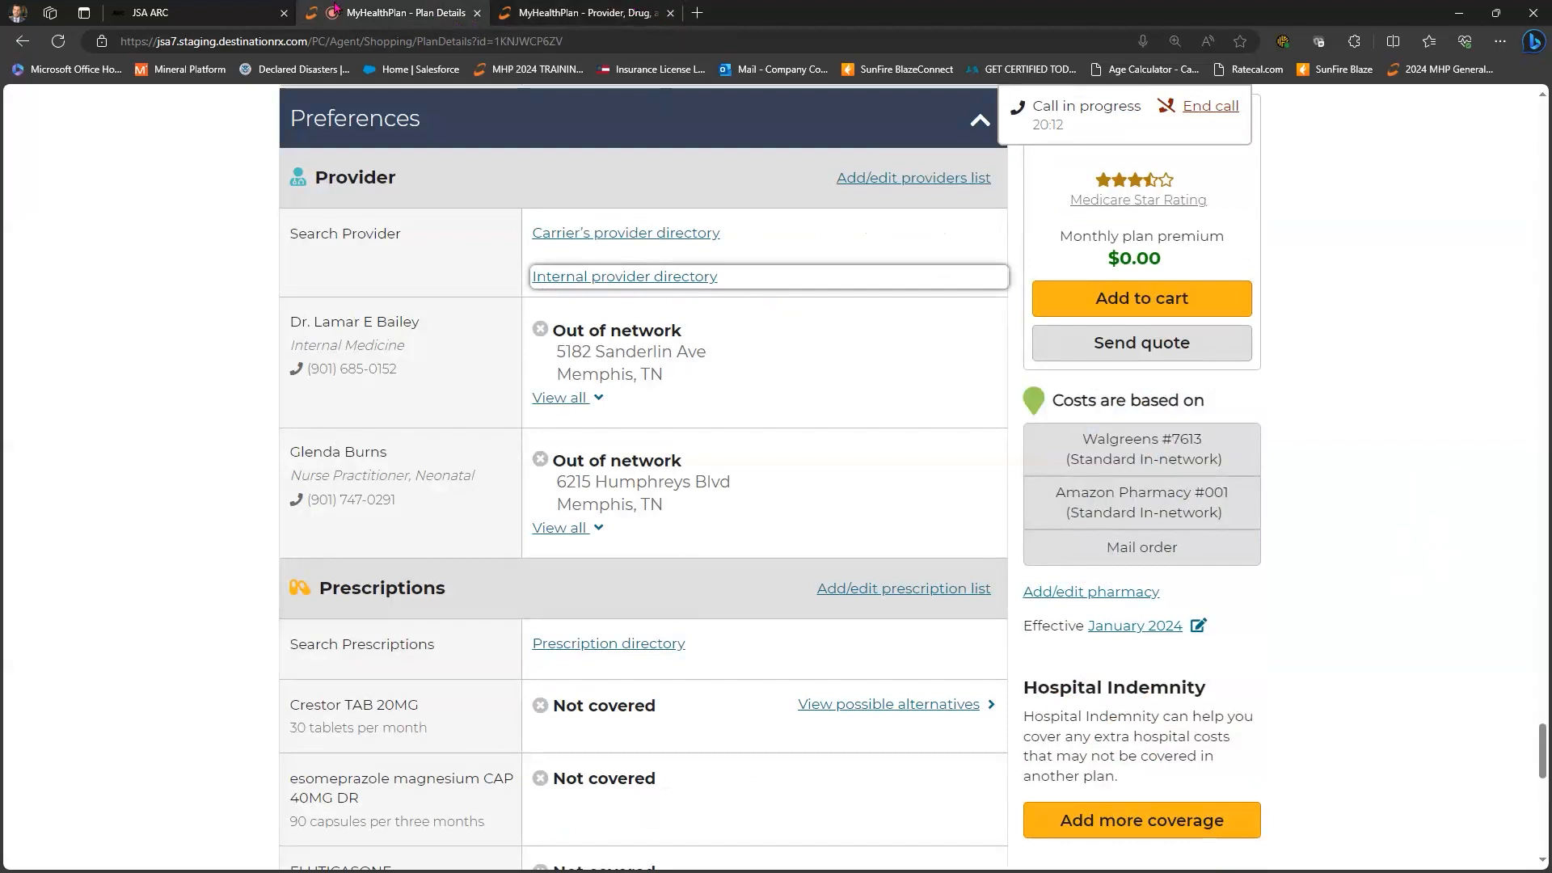
- Switch between the provider search results and the plan details tabs
{"action": "key", "text": "ctrl+Tab"}
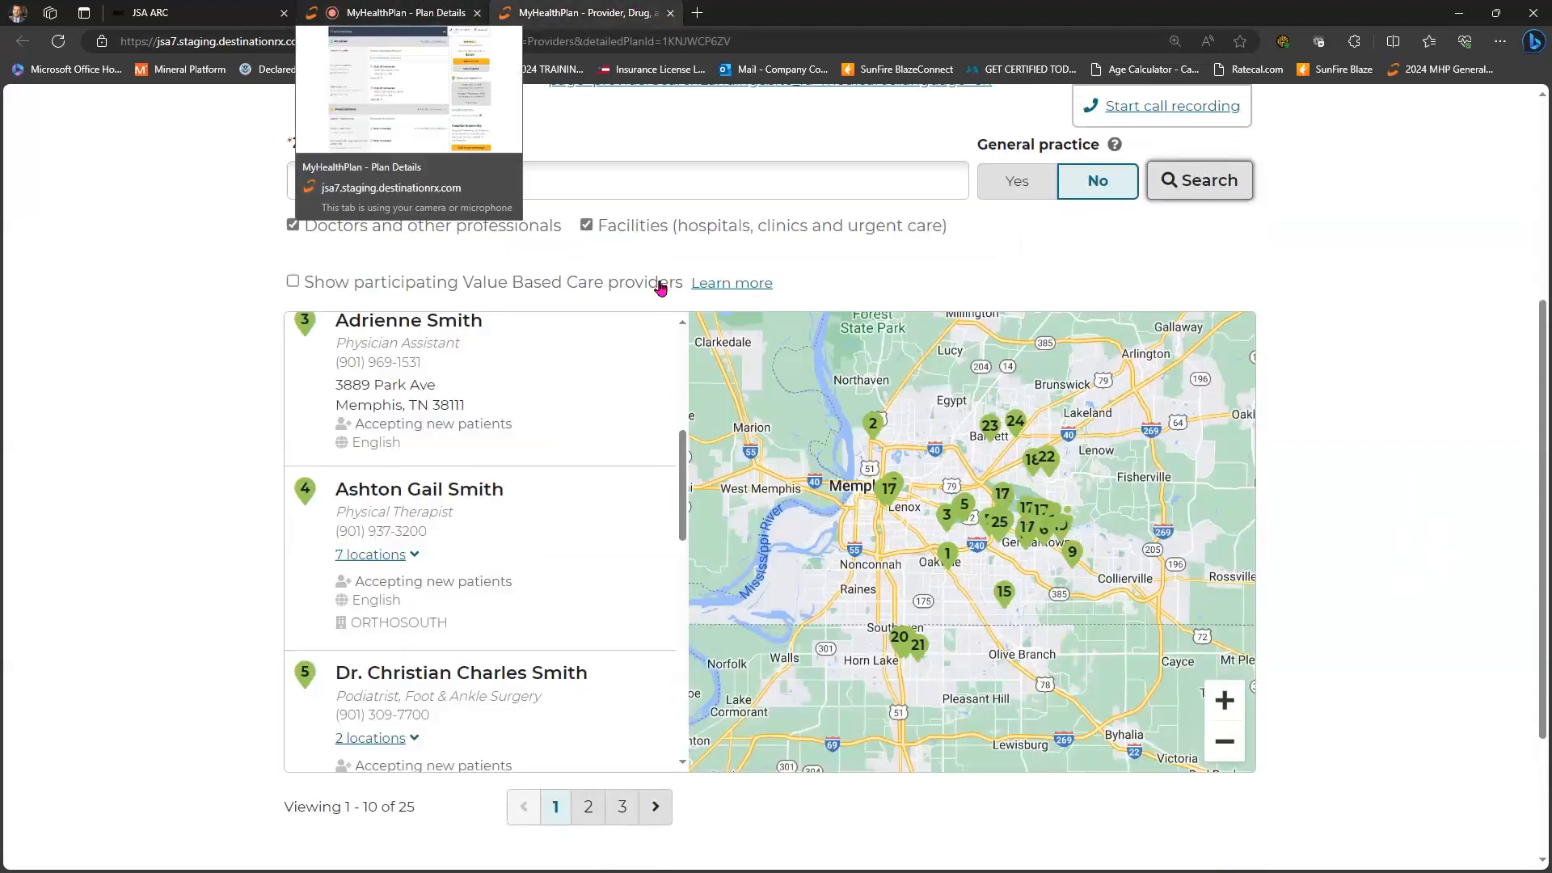
{"action": "left_click", "coordinate": [421, 9]}
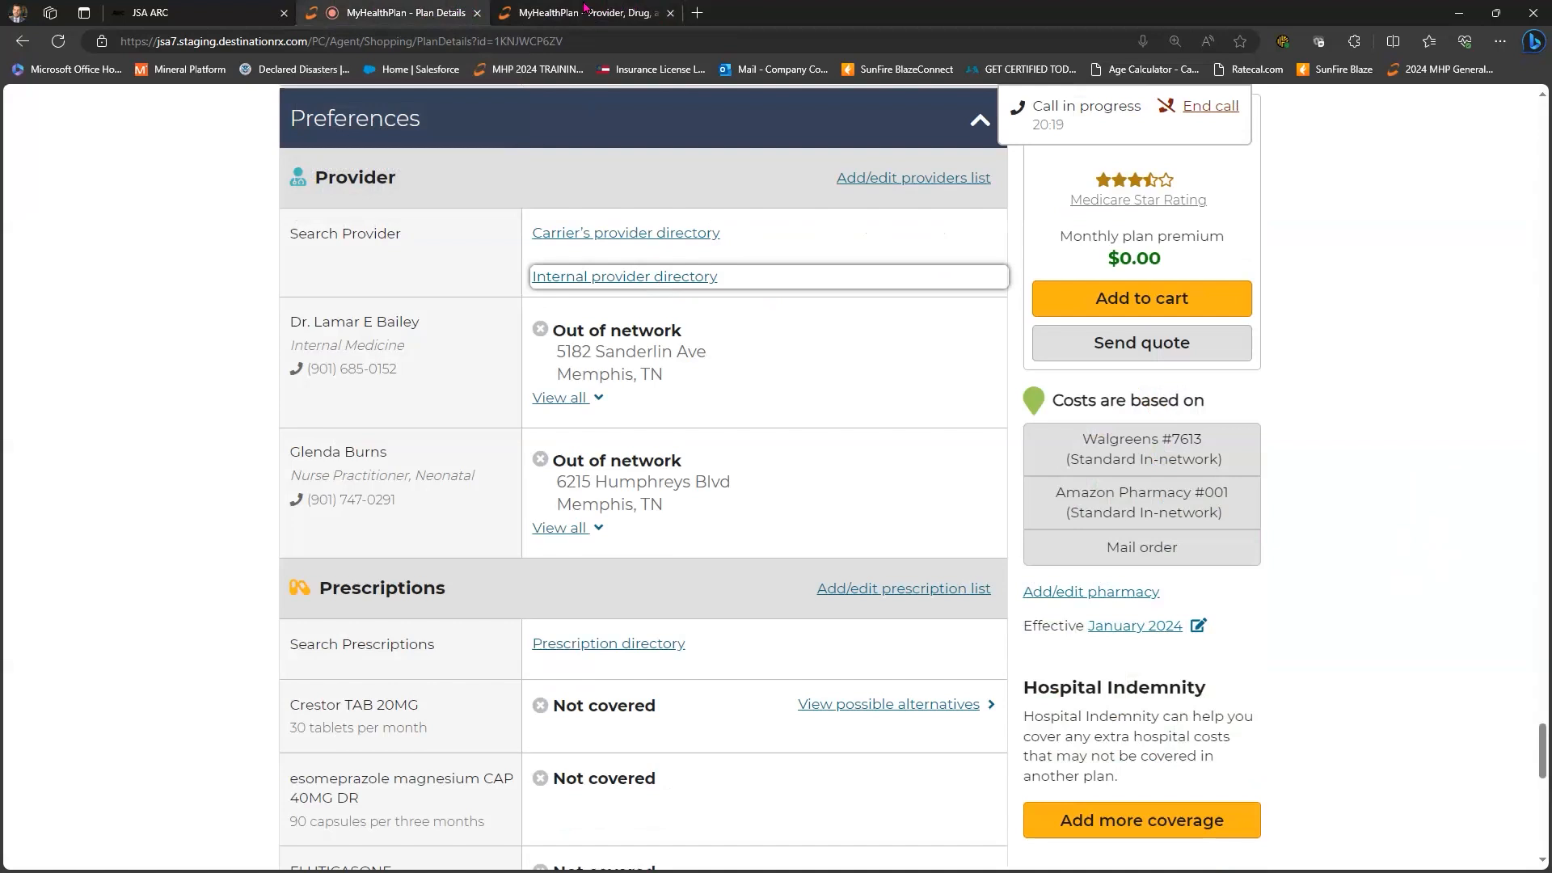
{"action": "left_click", "coordinate": [582, 10]}
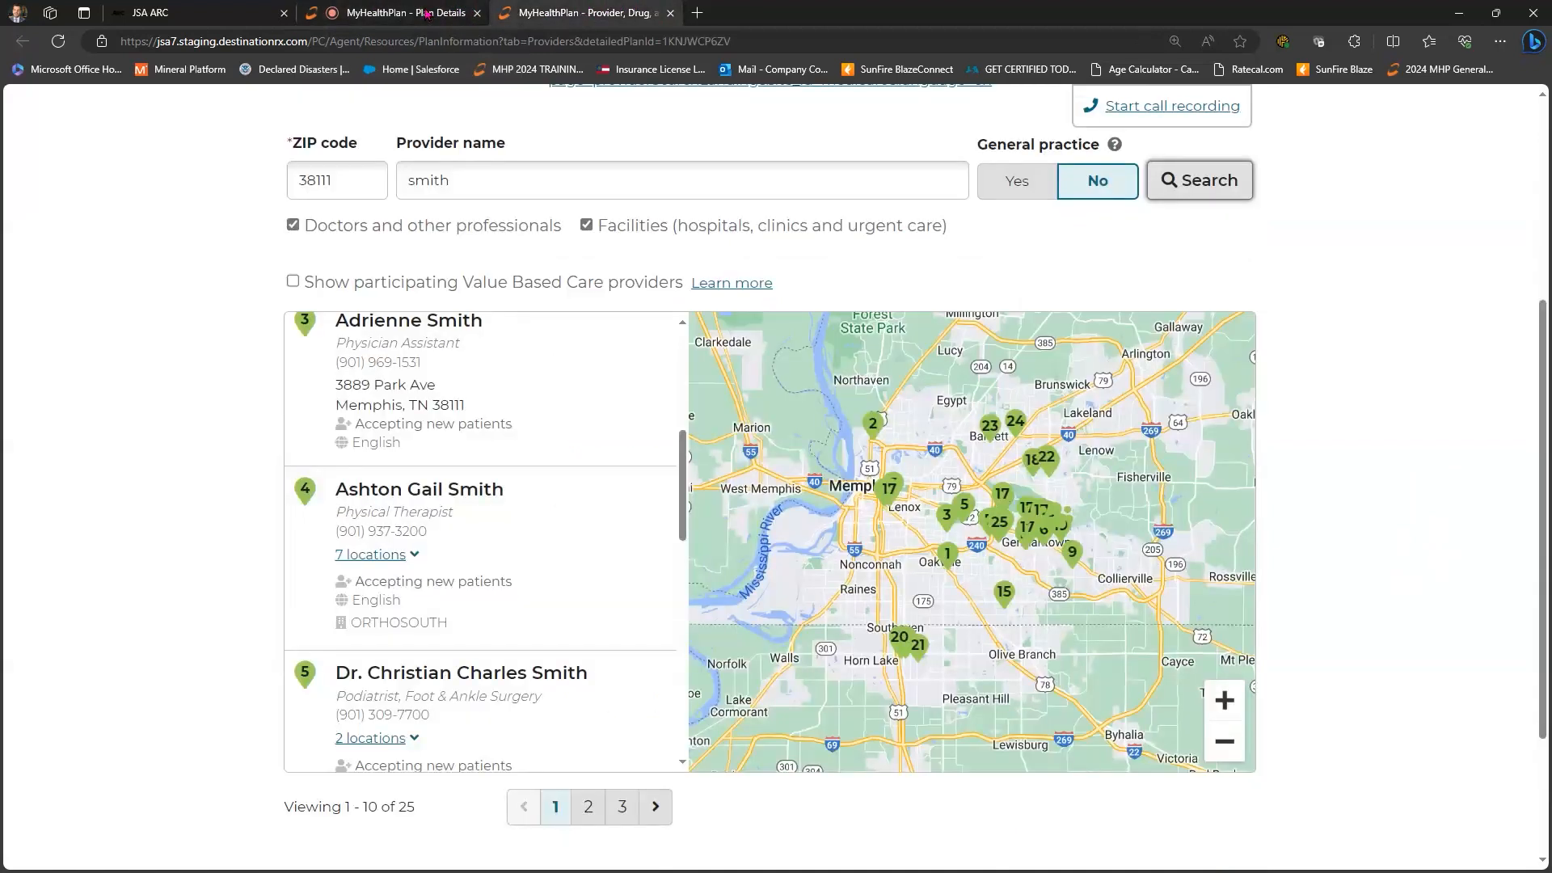
{"action": "key", "text": "ctrl+shift+Tab"}
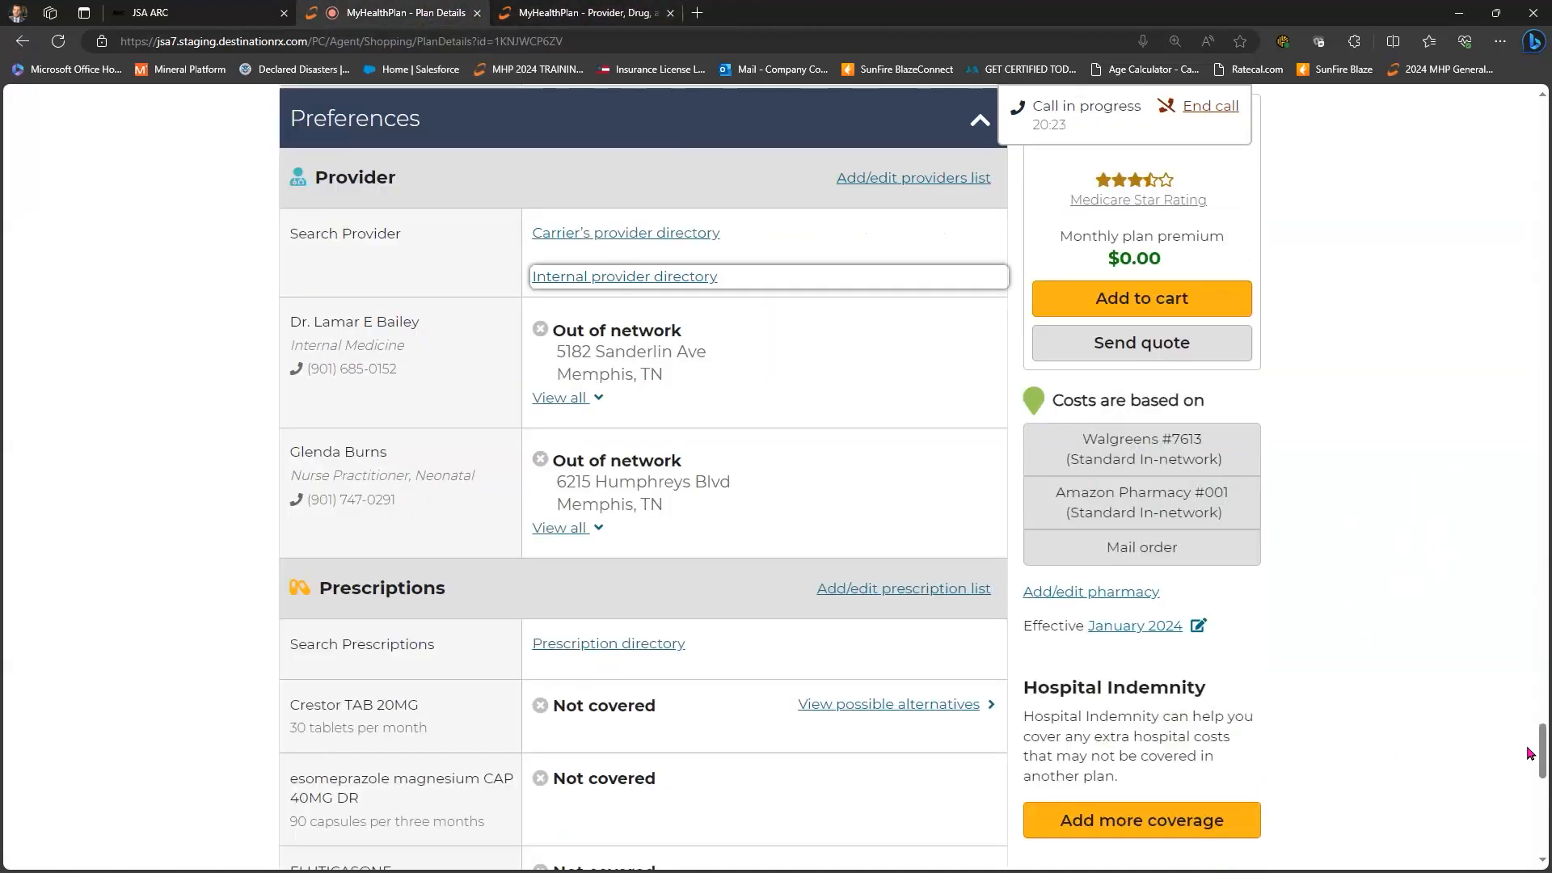
- Zoom the provider map out and search for providers across the wider area
{"action": "scroll", "coordinate": [1532, 752], "scroll_direction": "up", "scroll_amount": 20}
{"action": "scroll", "coordinate": [918, 530], "scroll_direction": "down", "scroll_amount": 18}
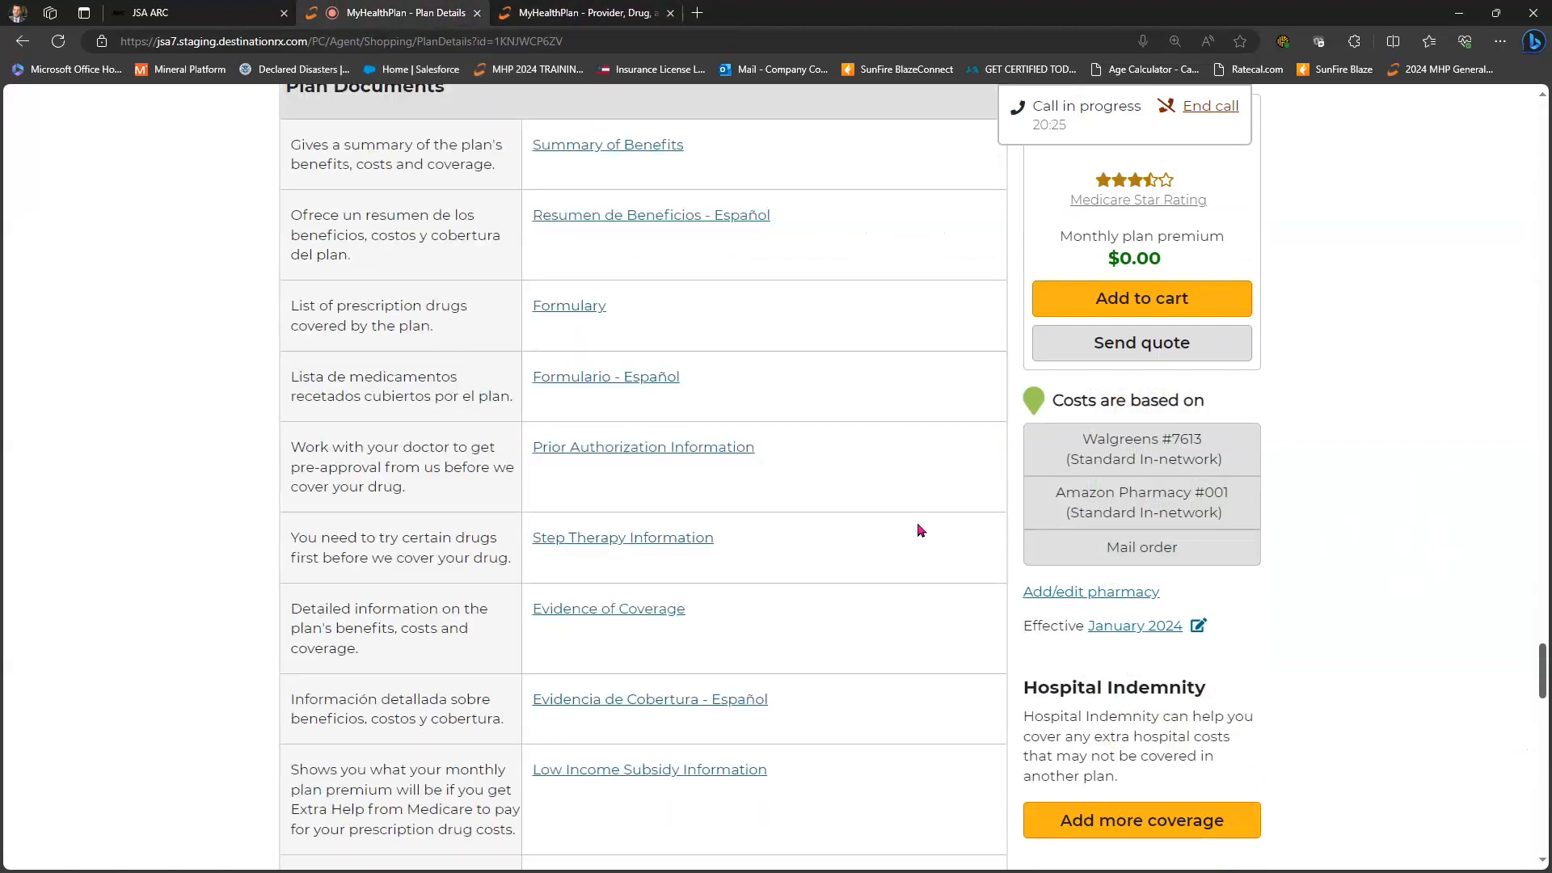
{"action": "scroll", "coordinate": [609, 302], "scroll_direction": "down", "scroll_amount": 2}
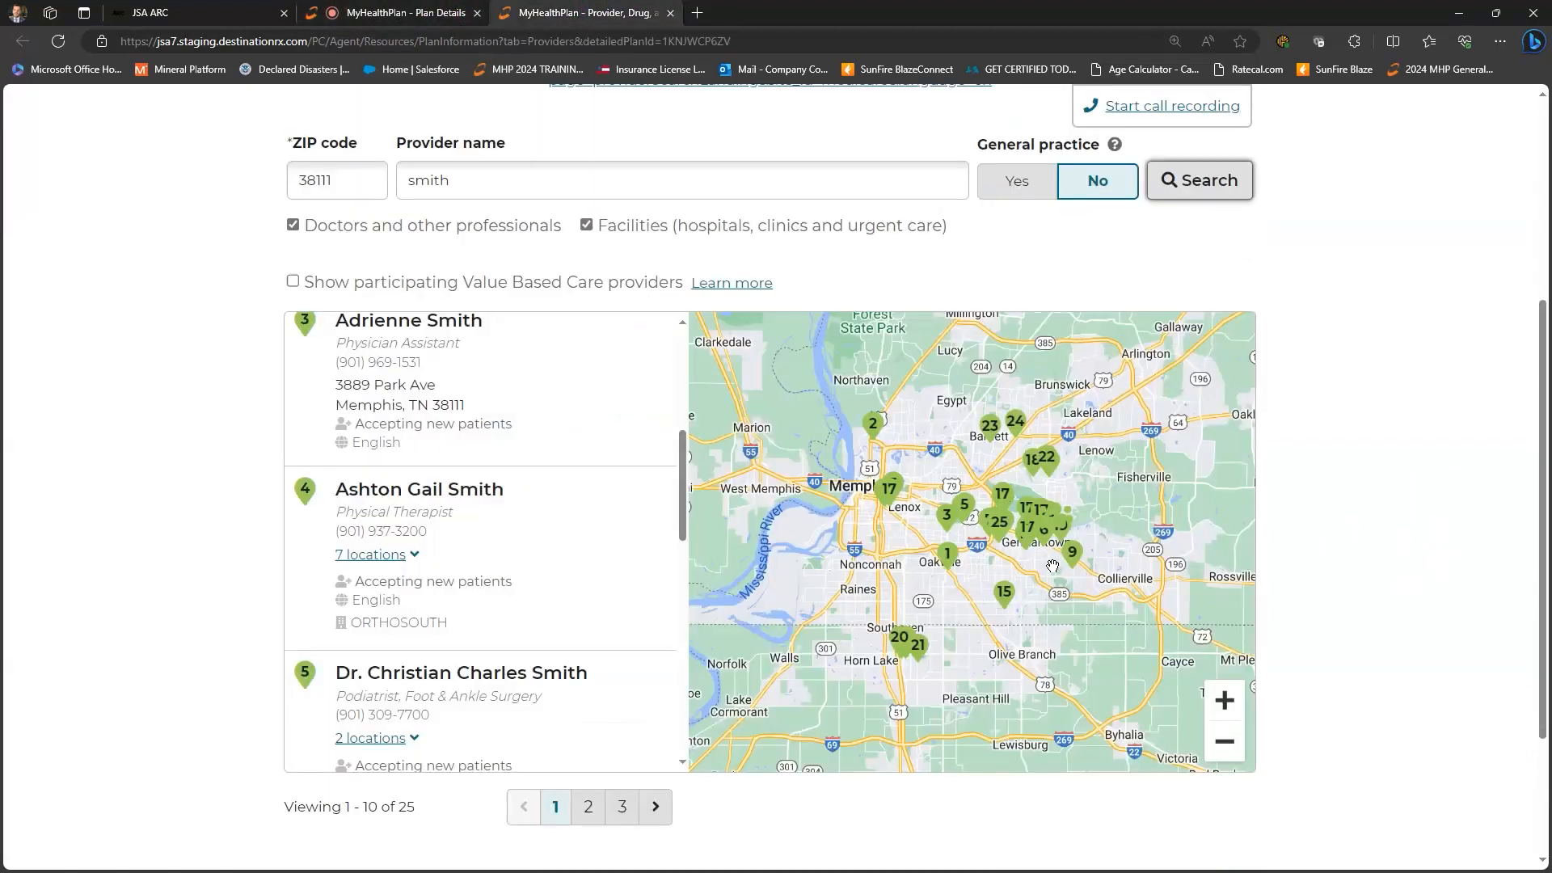
{"action": "scroll", "coordinate": [1224, 750], "scroll_direction": "down", "scroll_amount": 1}
{"action": "left_click", "coordinate": [1224, 748]}
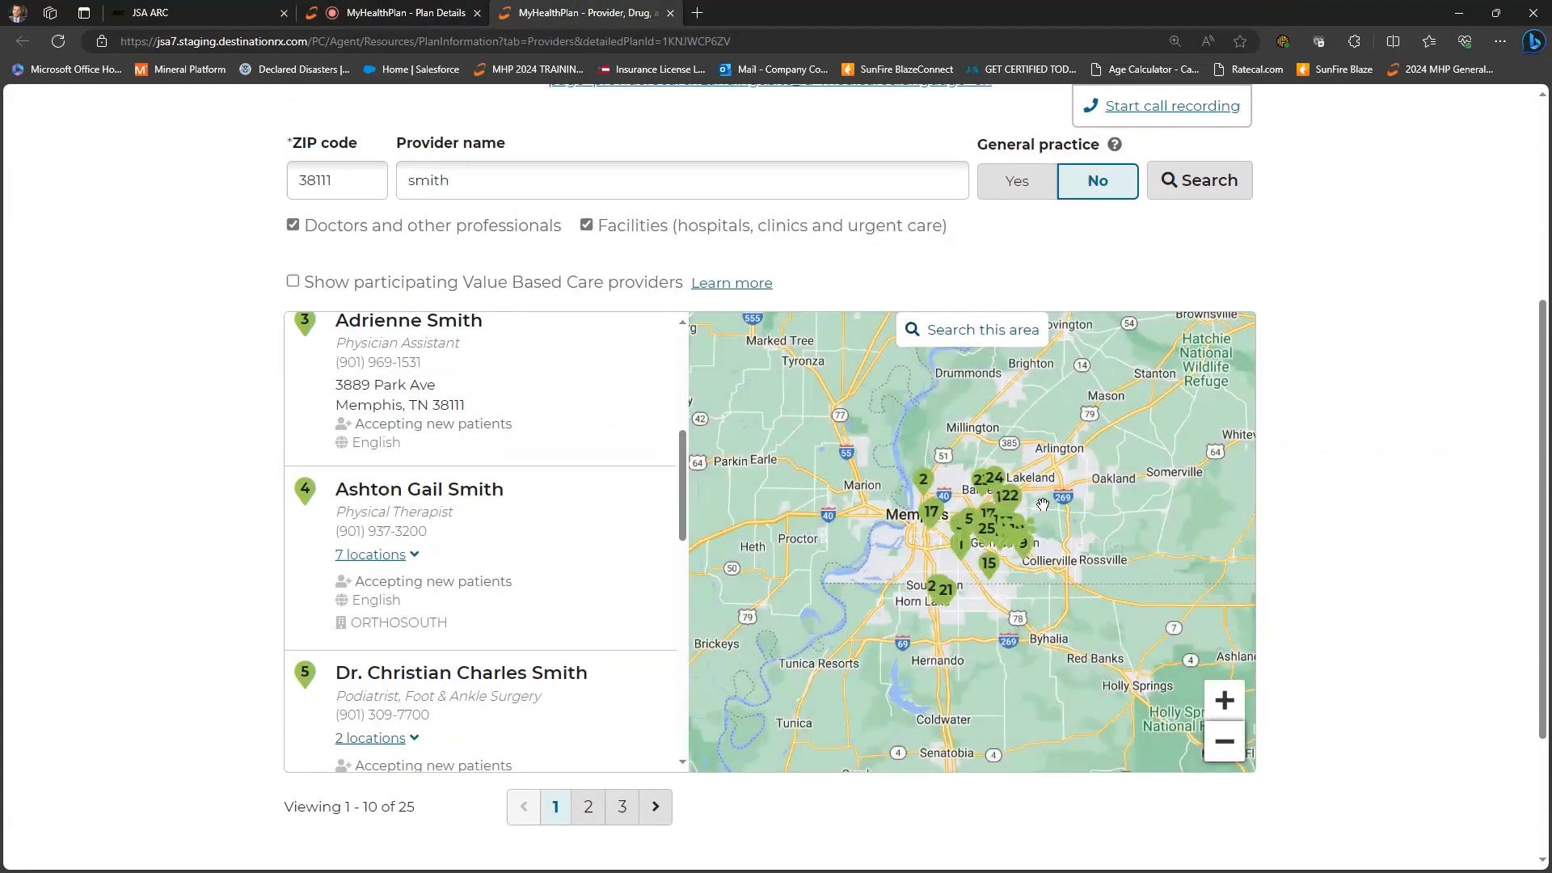
{"action": "left_click", "coordinate": [971, 329]}
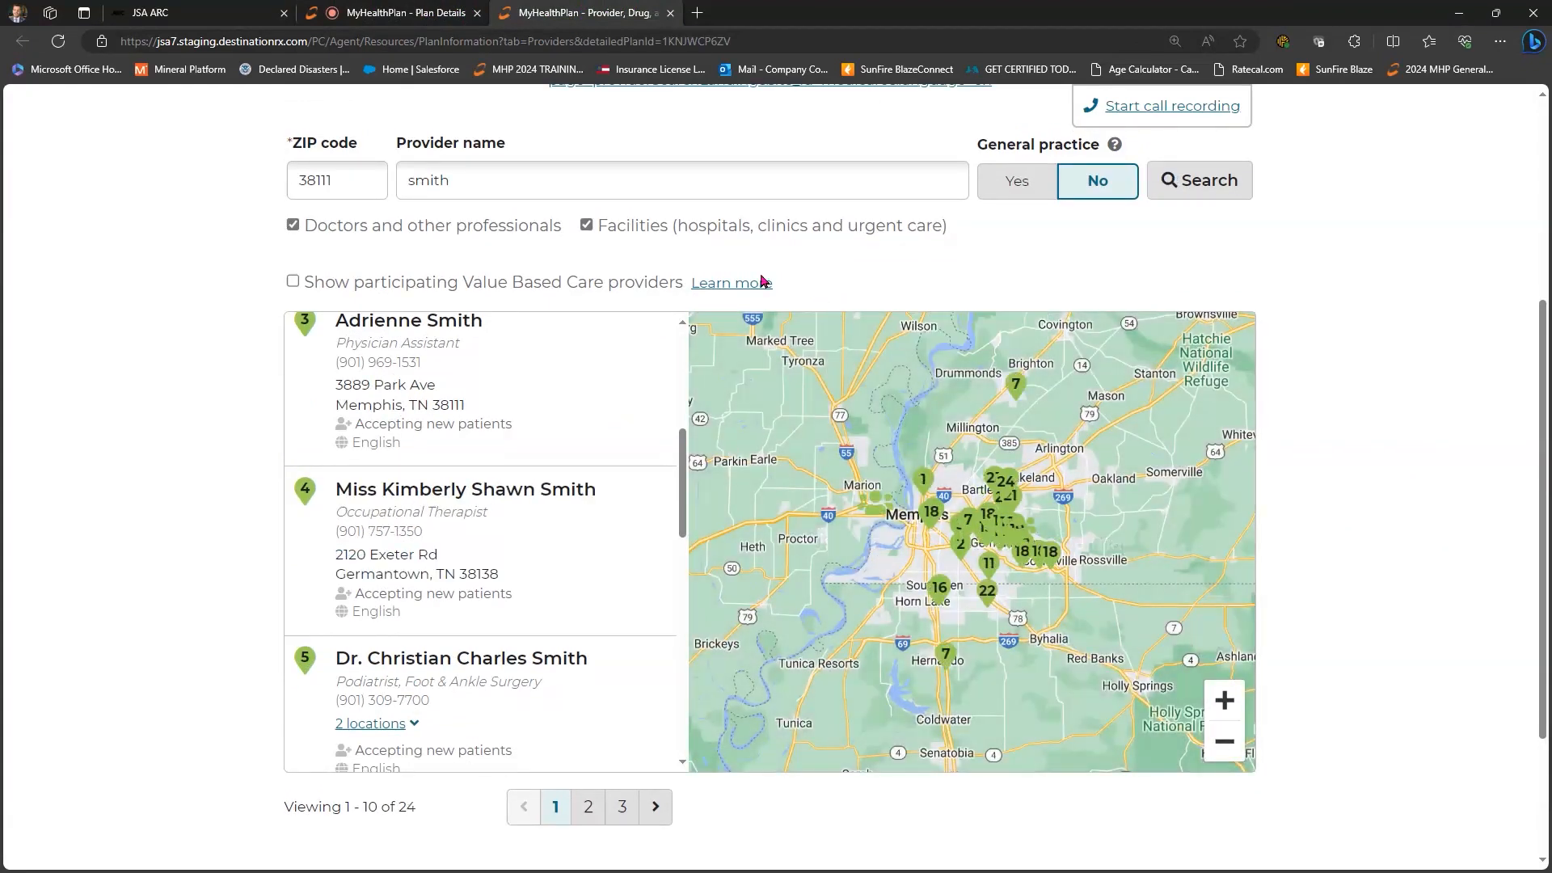
- Review the 25 in-network pharmacies near 38111, then close the provider and drug directory
{"action": "scroll", "coordinate": [1075, 148], "scroll_direction": "up", "scroll_amount": 3}
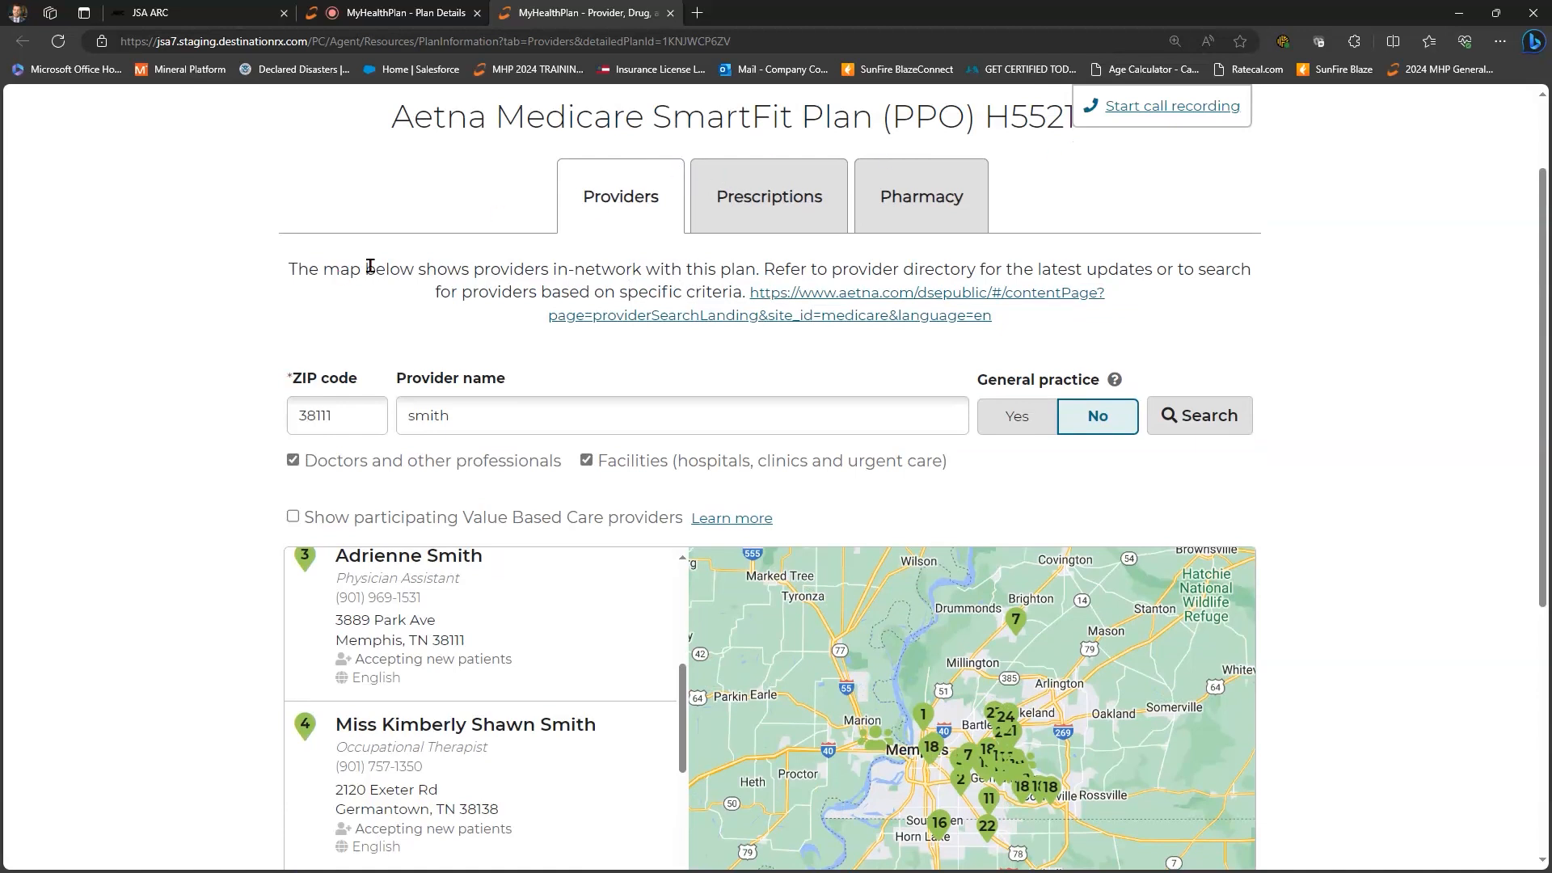
{"action": "left_click", "coordinate": [907, 194]}
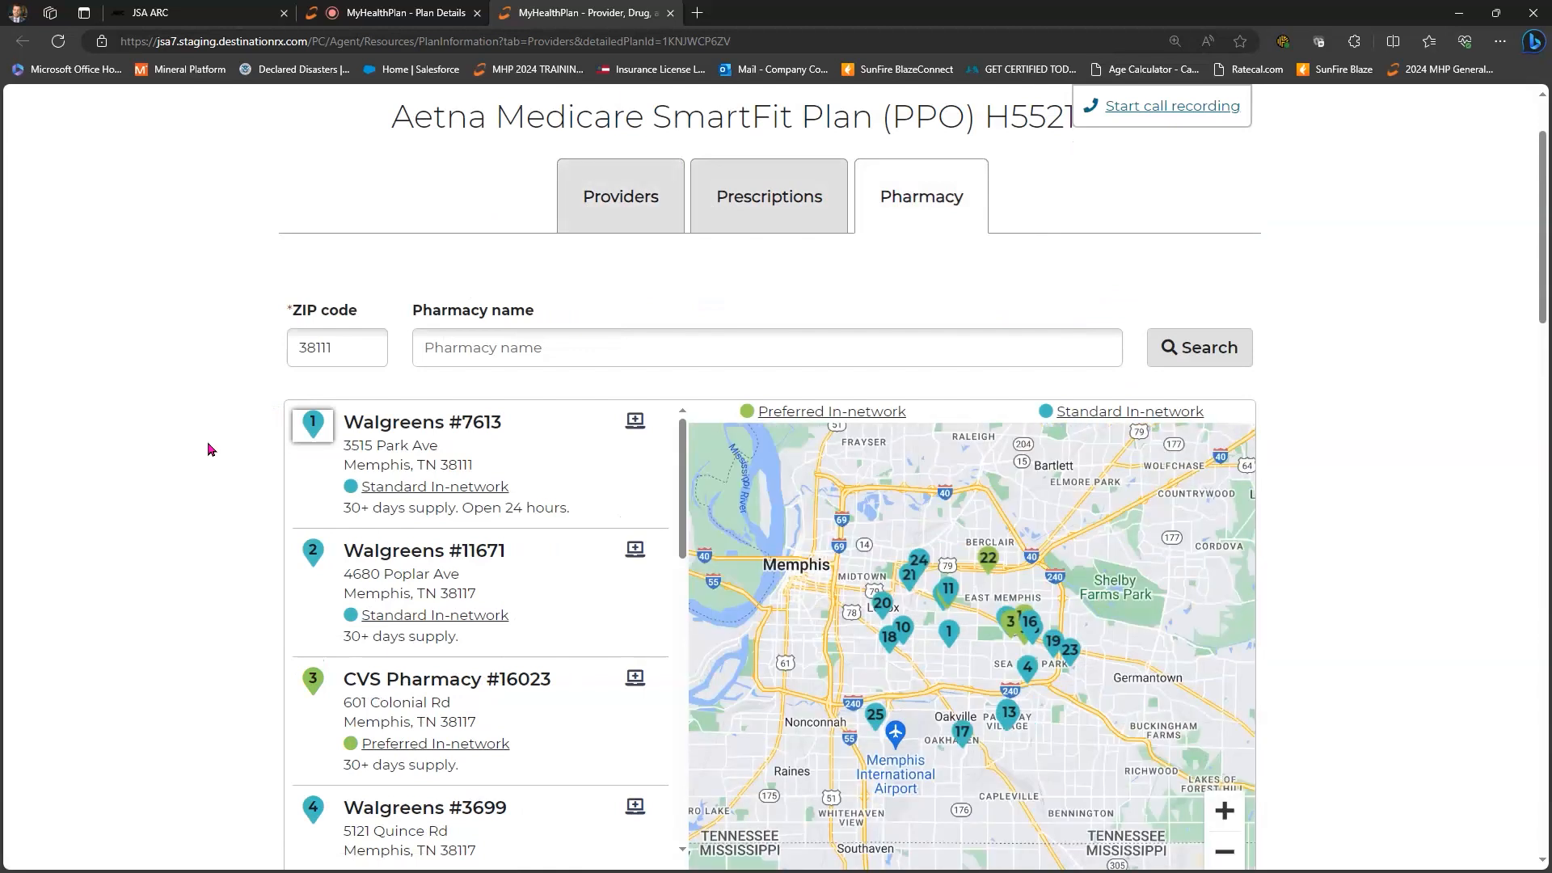
{"action": "scroll", "coordinate": [313, 559], "scroll_direction": "down", "scroll_amount": 1}
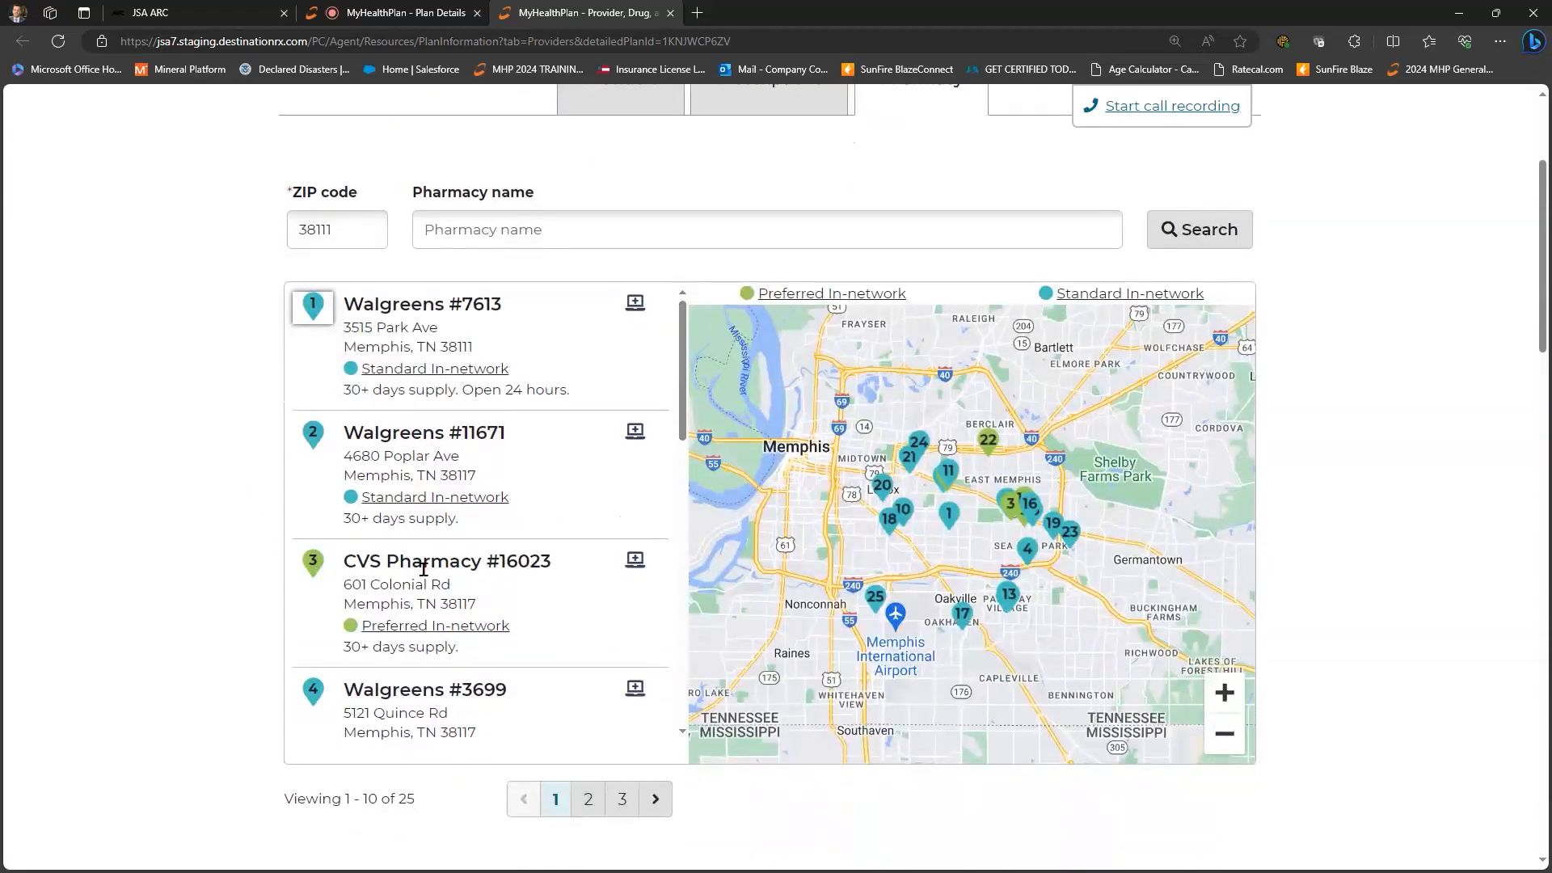
{"action": "scroll", "coordinate": [423, 569], "scroll_direction": "down", "scroll_amount": 2}
{"action": "scroll", "coordinate": [424, 570], "scroll_direction": "down", "scroll_amount": 2}
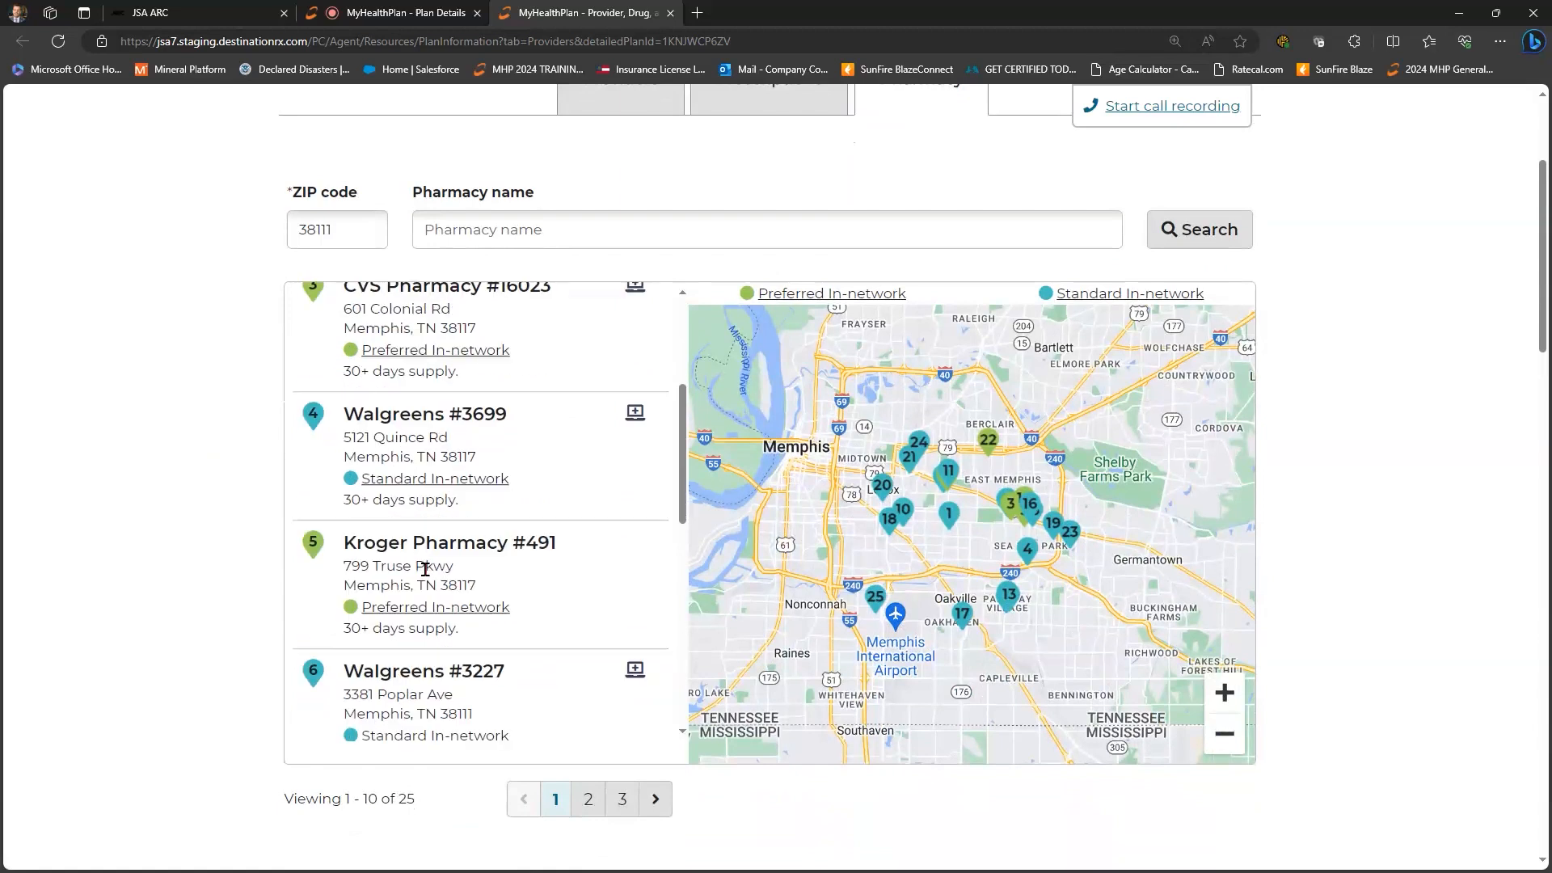
{"action": "scroll", "coordinate": [330, 345], "scroll_direction": "up", "scroll_amount": 4}
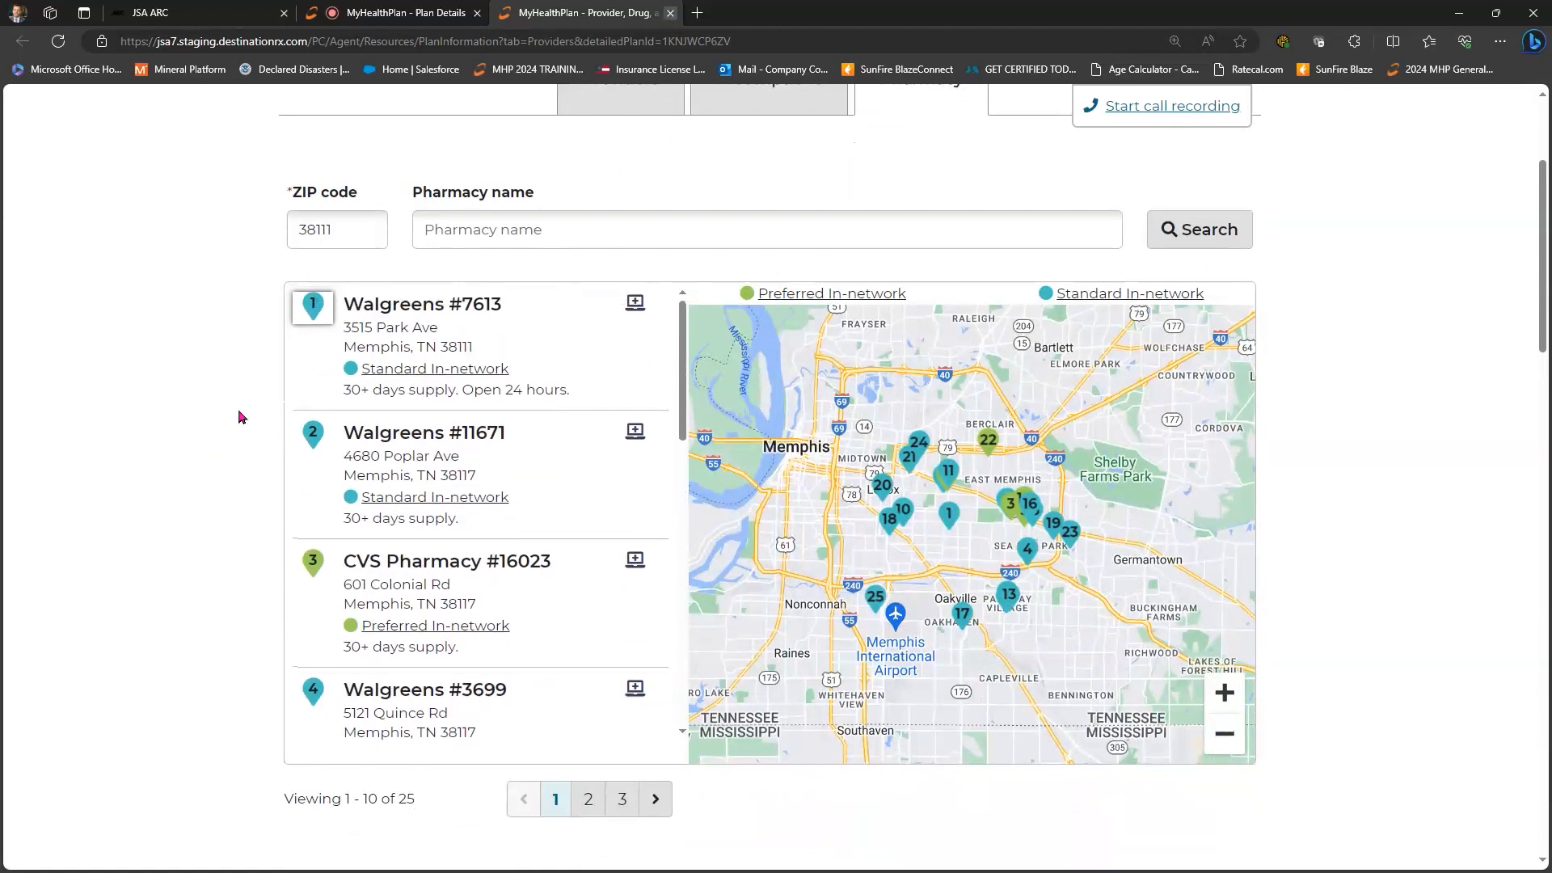
{"action": "key", "text": "ctrl+w"}
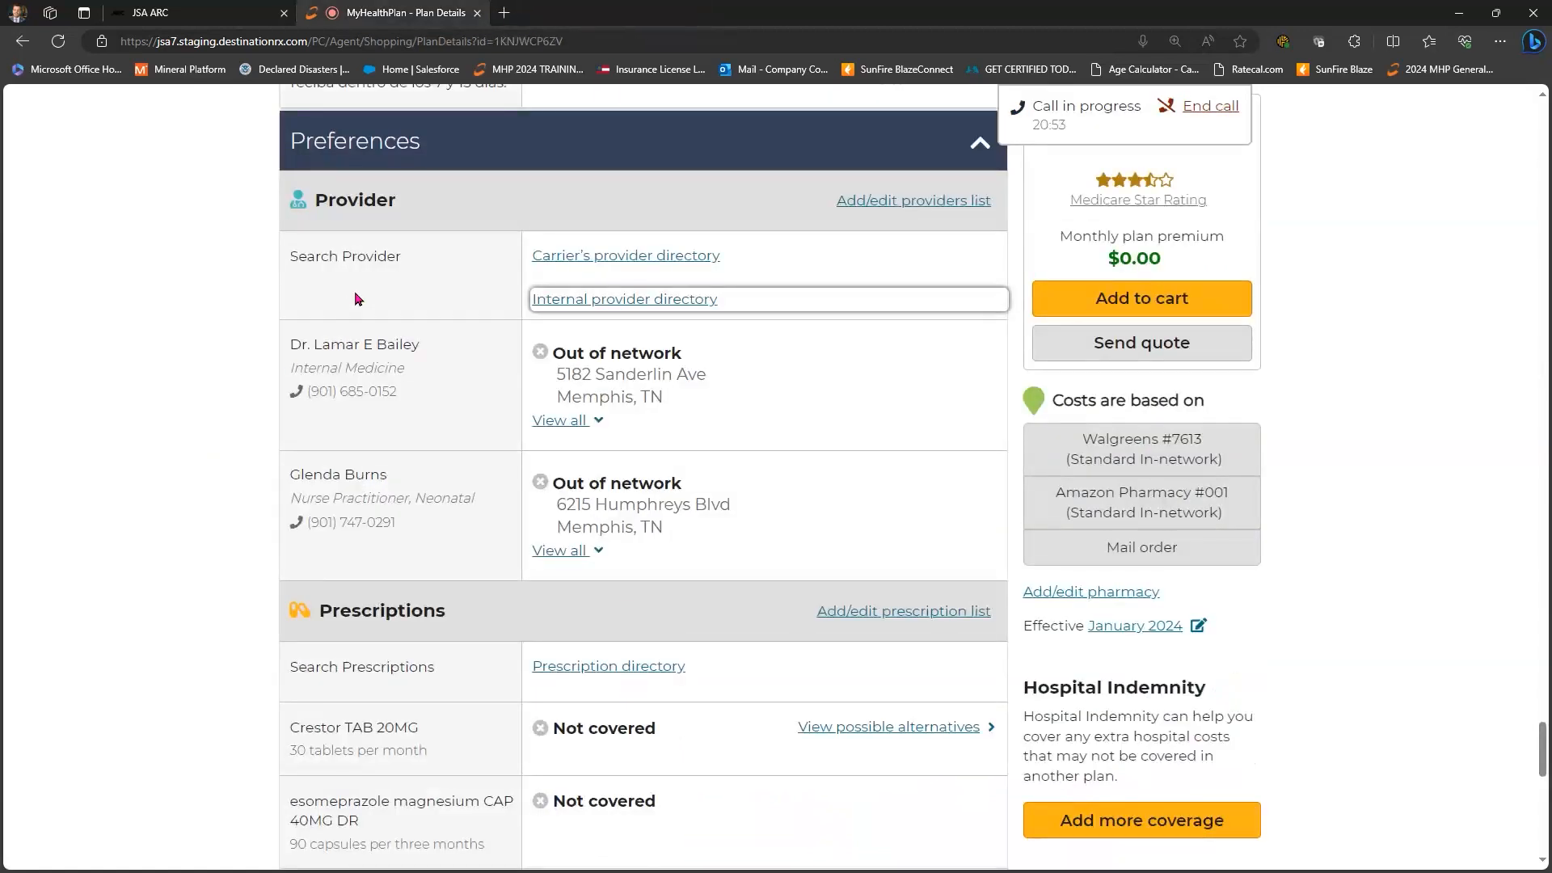
- Base the Aetna SmartFit plan costs on Amazon Pharmacy #001
{"action": "scroll", "coordinate": [609, 397], "scroll_direction": "down", "scroll_amount": 1}
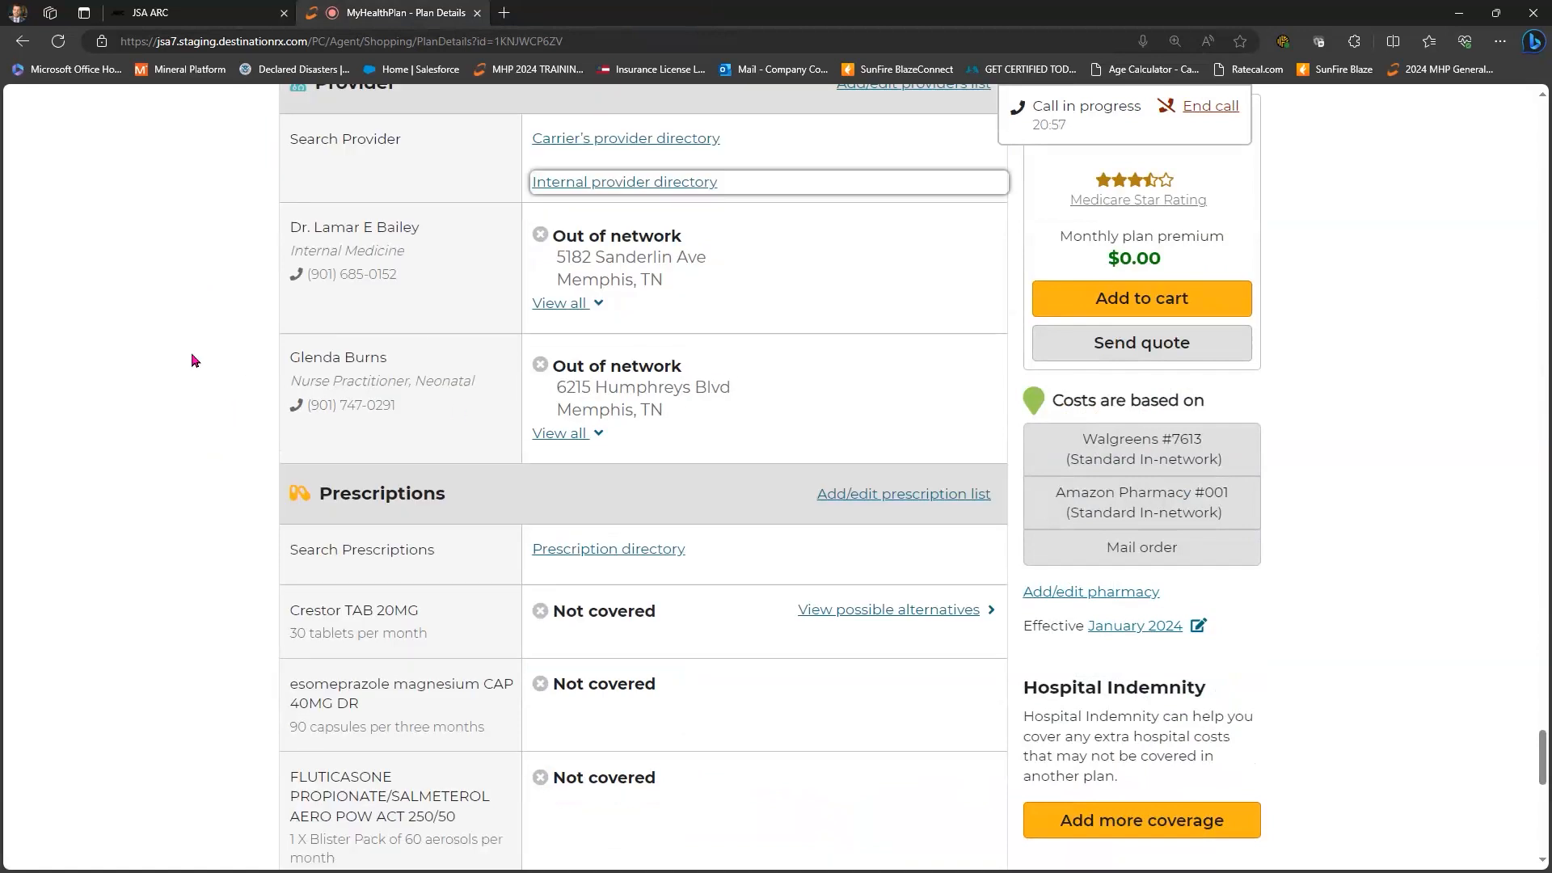
{"action": "scroll", "coordinate": [549, 355], "scroll_direction": "down", "scroll_amount": 3}
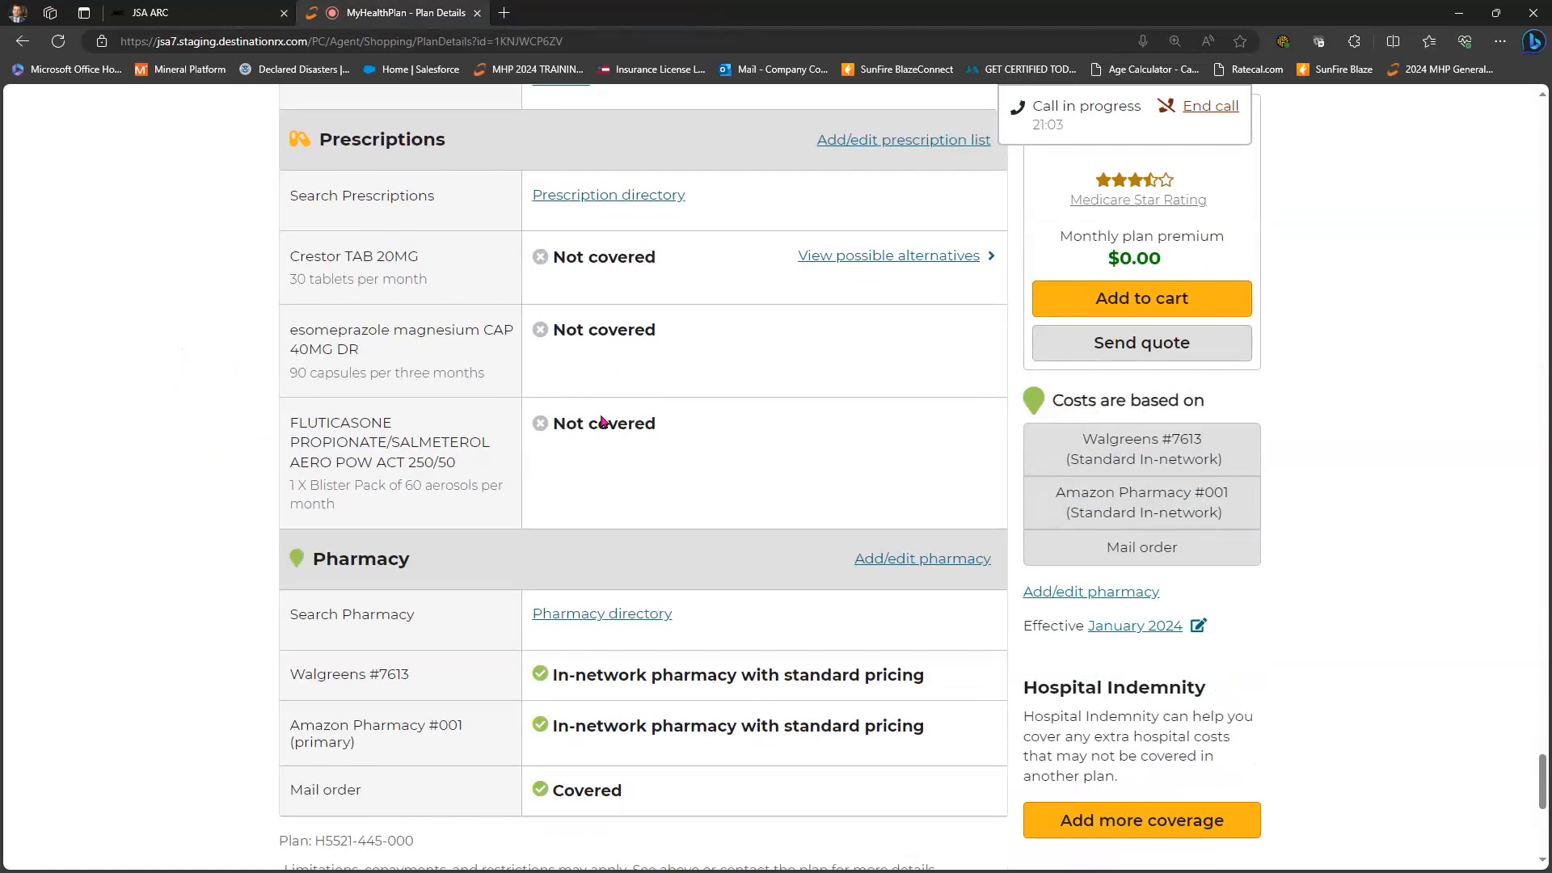
{"action": "scroll", "coordinate": [602, 421], "scroll_direction": "down", "scroll_amount": 2}
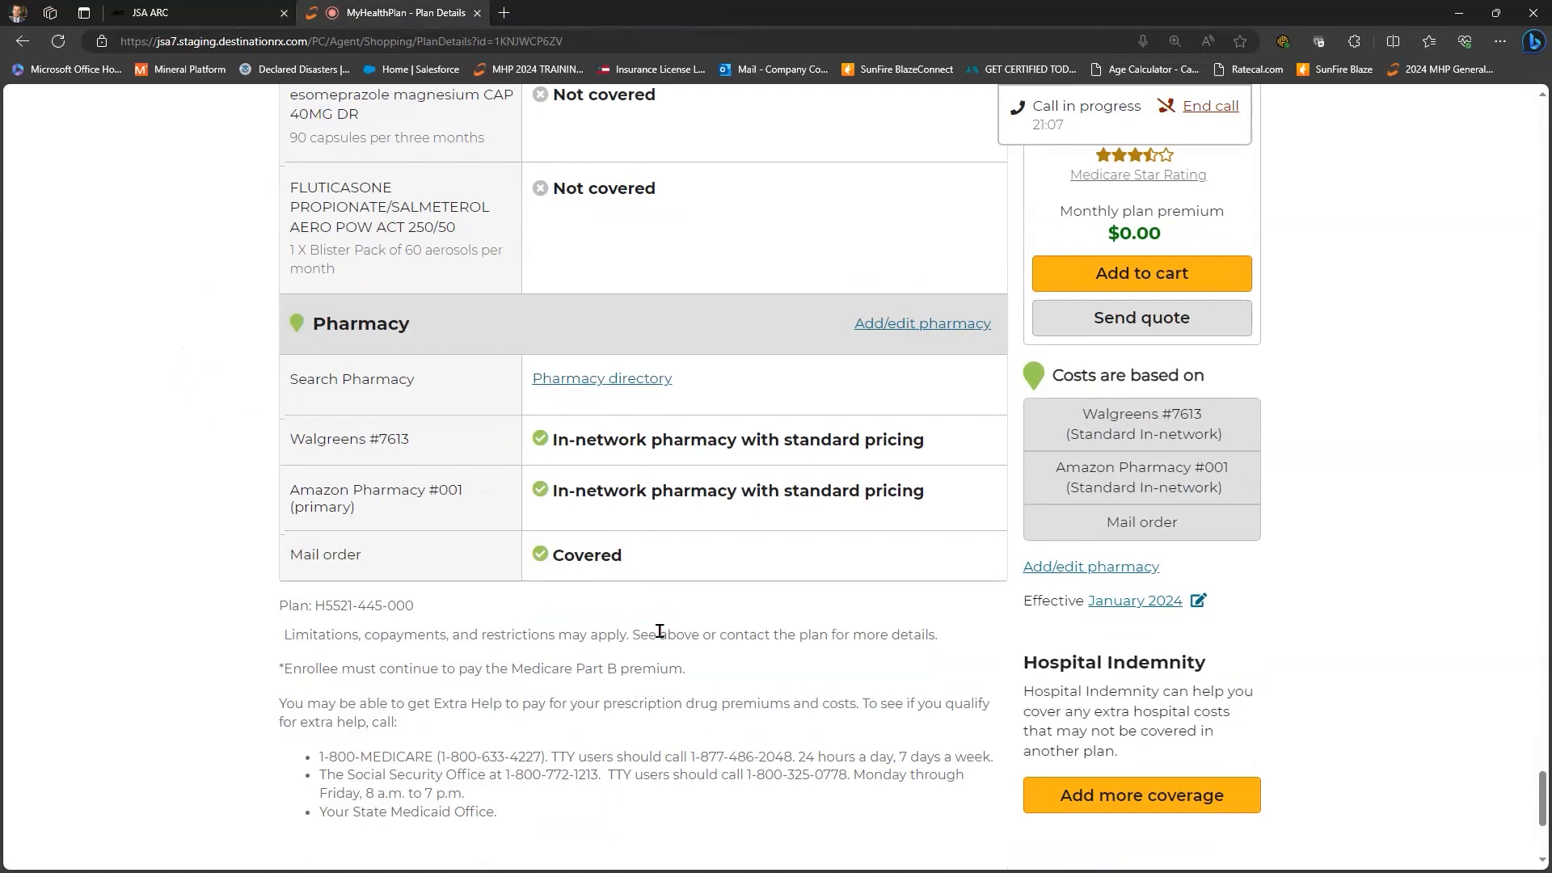
{"action": "scroll", "coordinate": [665, 631], "scroll_direction": "up", "scroll_amount": 1}
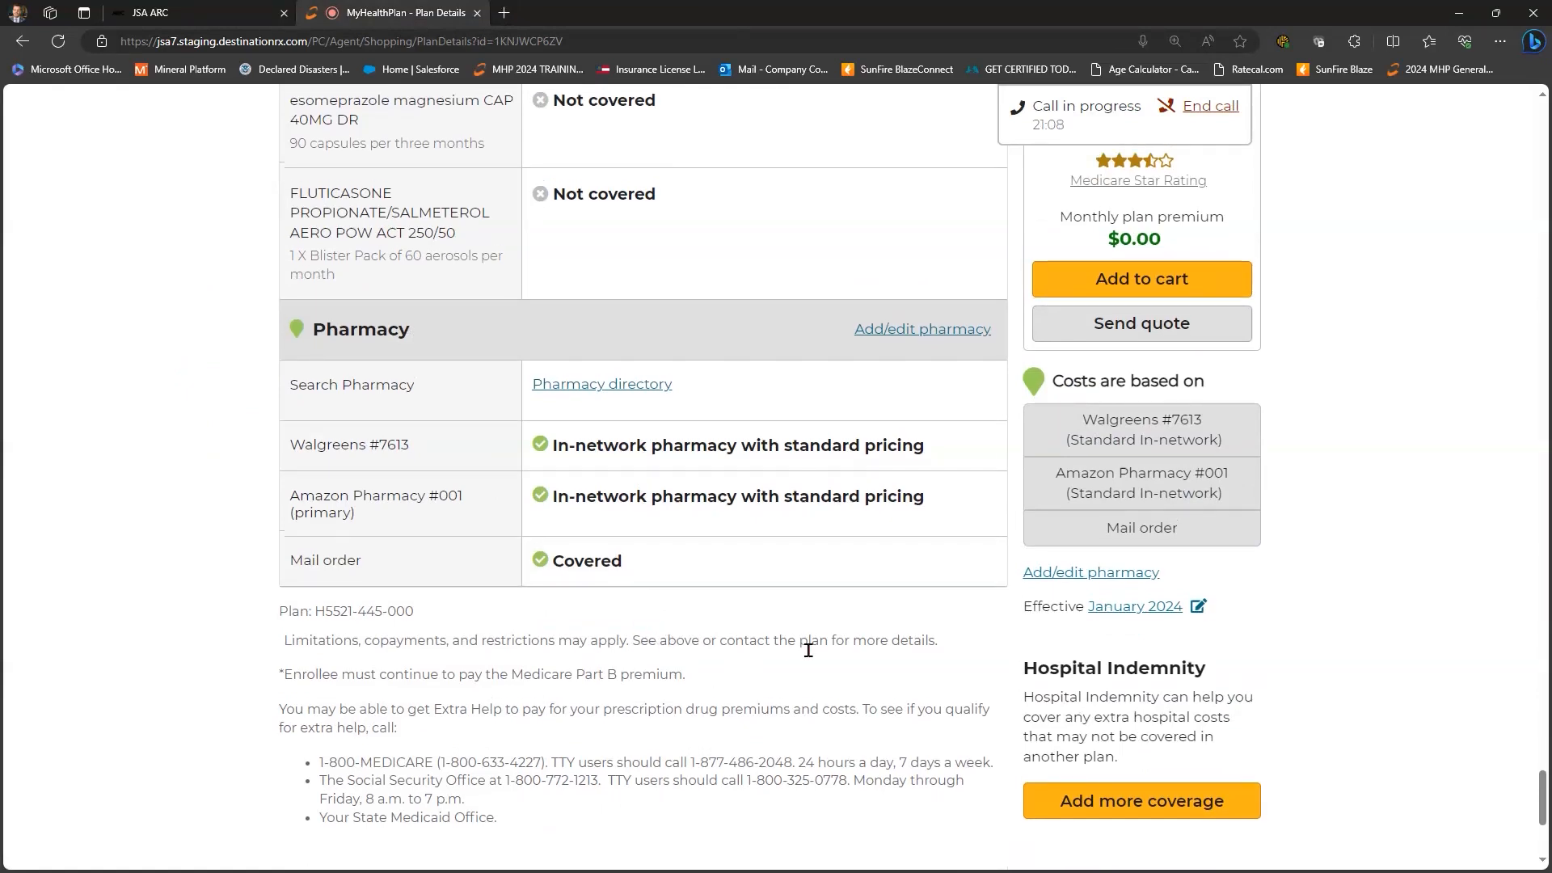
{"action": "scroll", "coordinate": [810, 657], "scroll_direction": "up", "scroll_amount": 2}
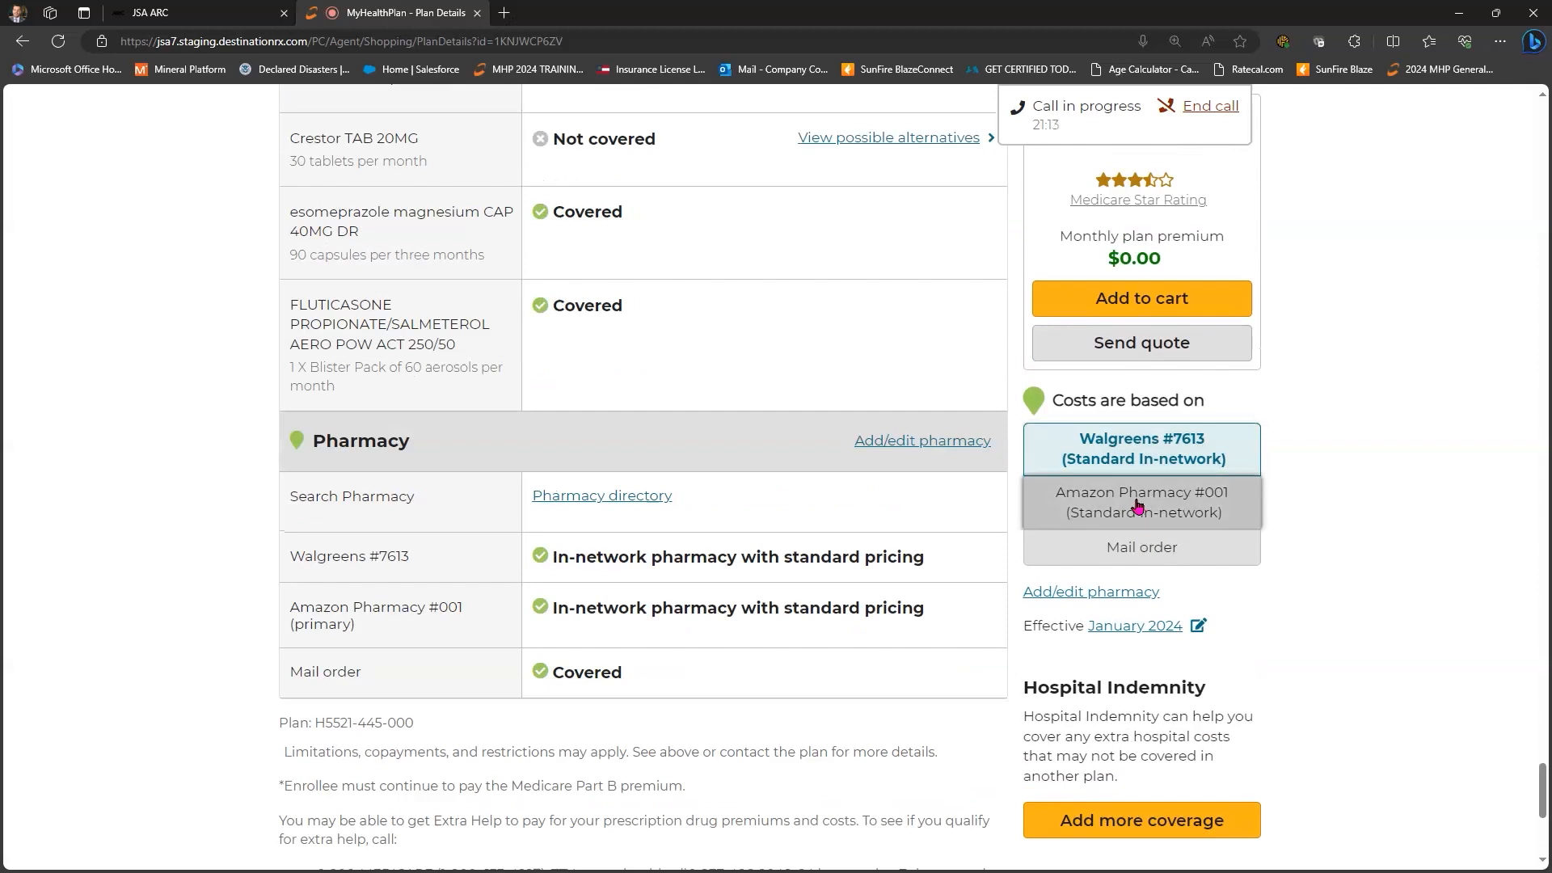
{"action": "left_click", "coordinate": [1136, 506]}
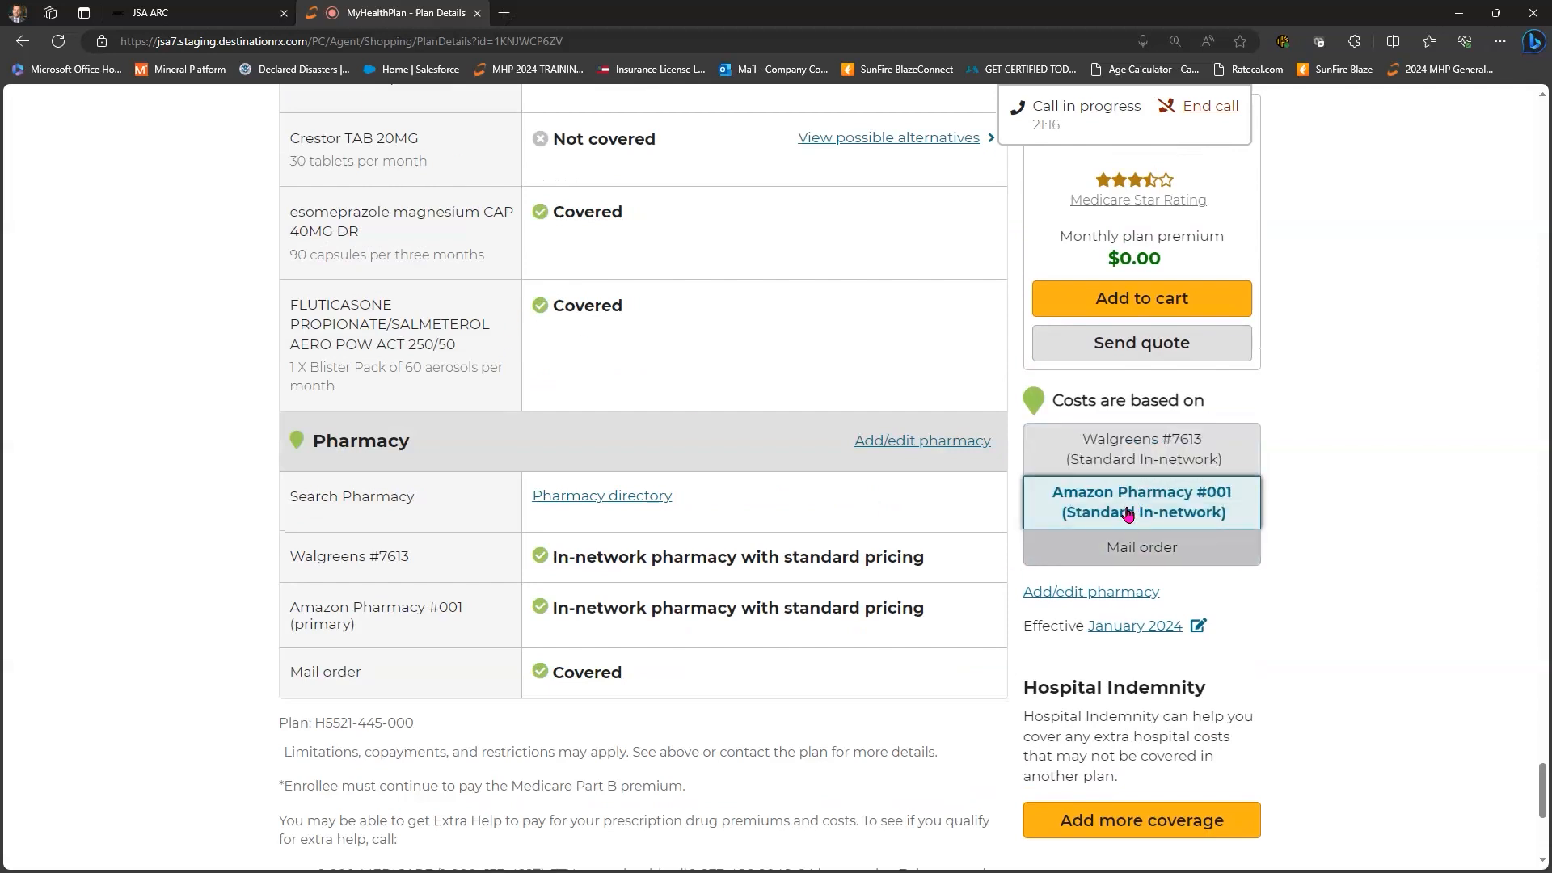
- Compare the costs based on Walgreens #7613 and on mail order
{"action": "scroll", "coordinate": [1125, 501], "scroll_direction": "up", "scroll_amount": 2}
{"action": "left_click", "coordinate": [1123, 466]}
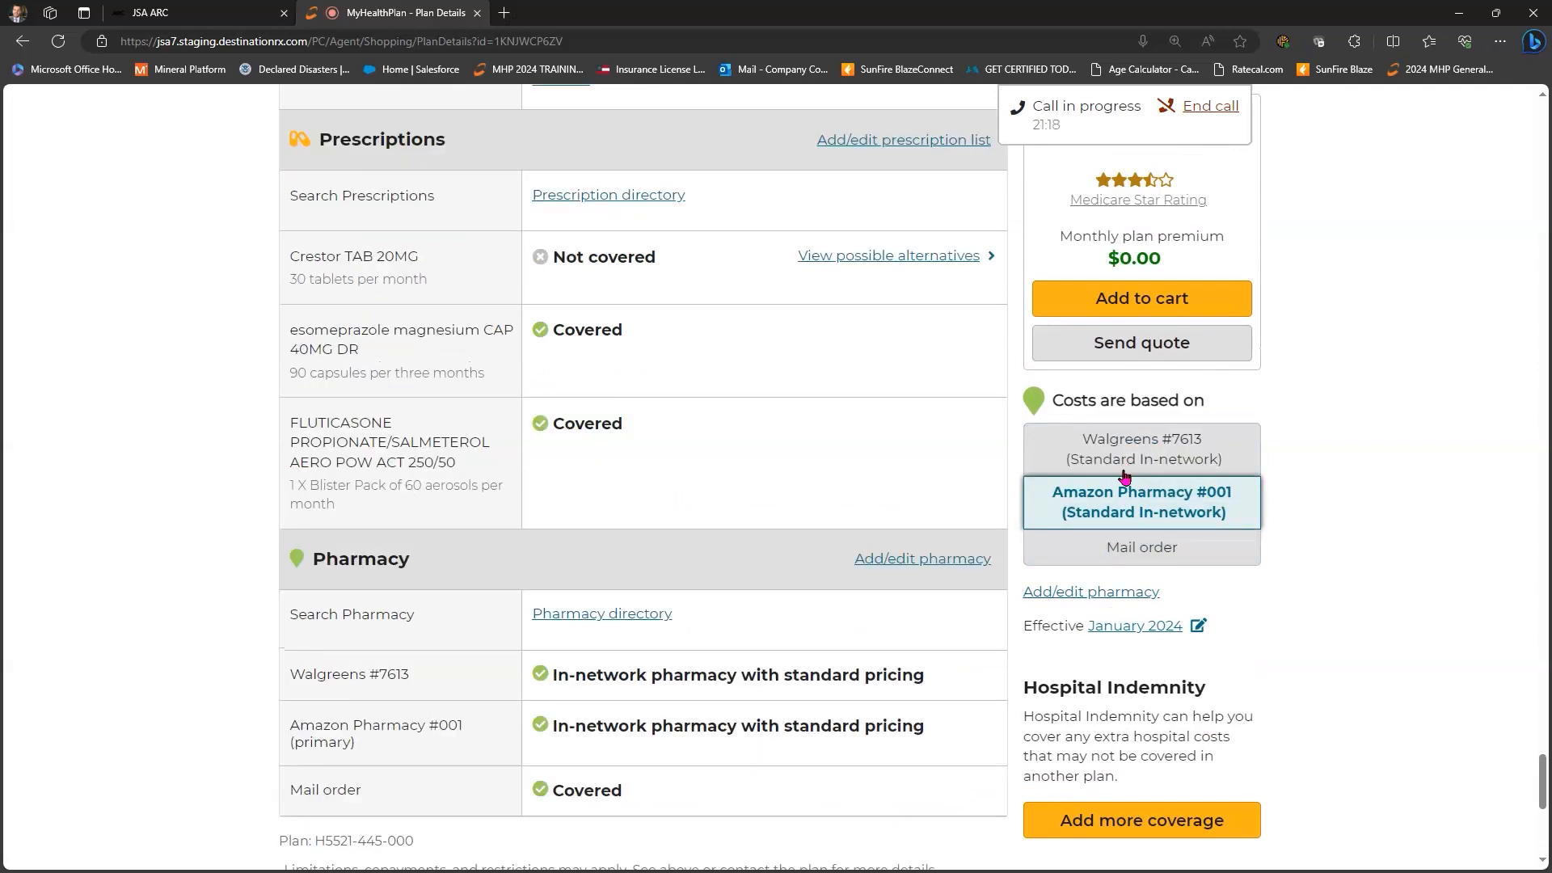
{"action": "left_click", "coordinate": [1127, 552]}
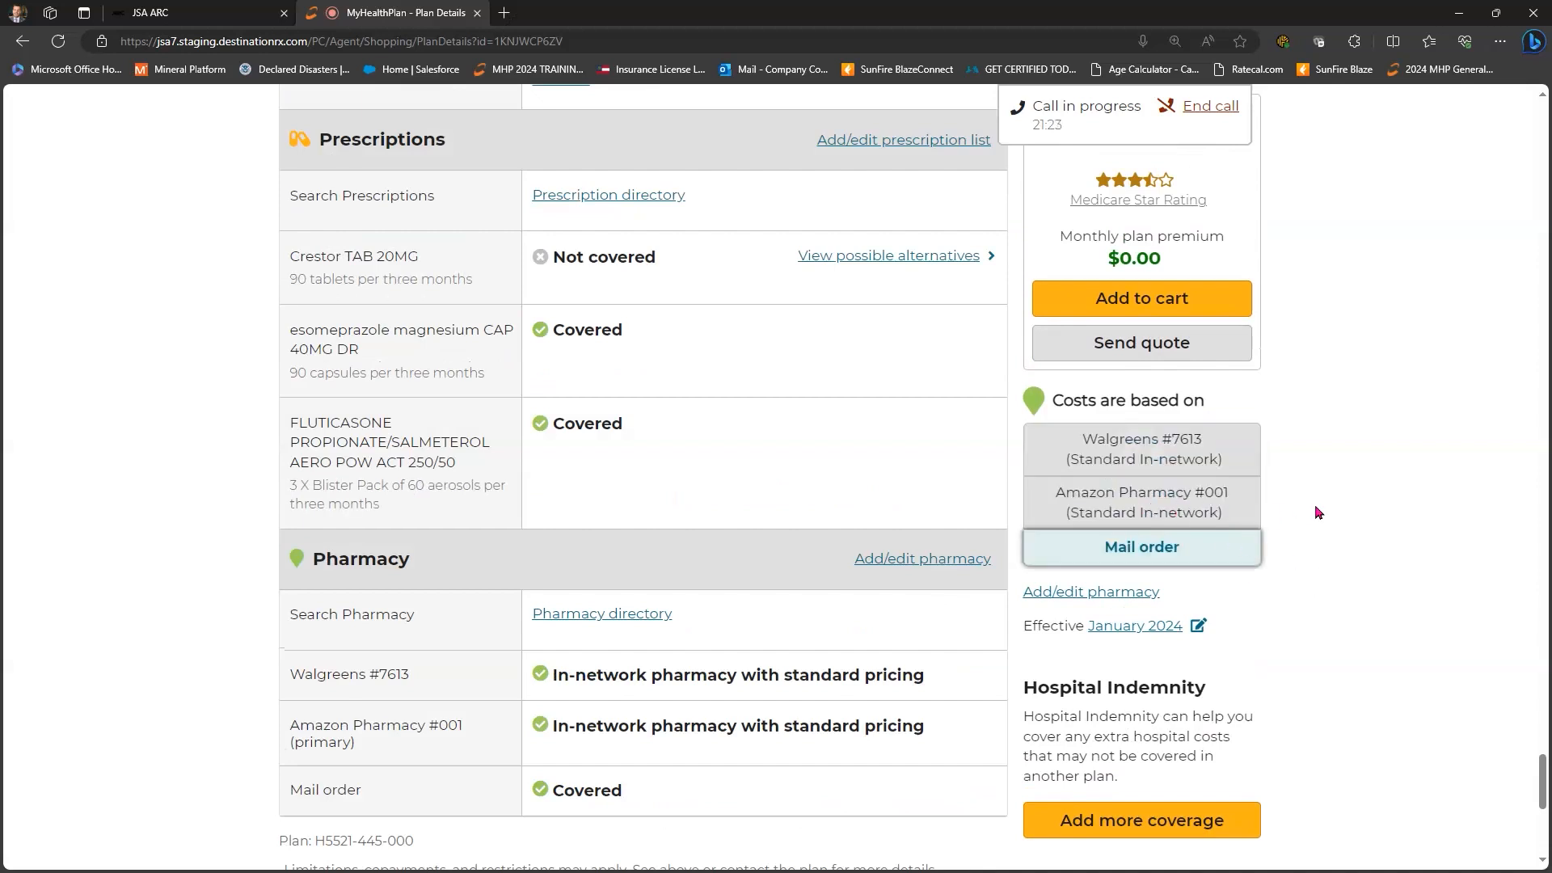
{"action": "scroll", "coordinate": [1332, 517], "scroll_direction": "up", "scroll_amount": 15}
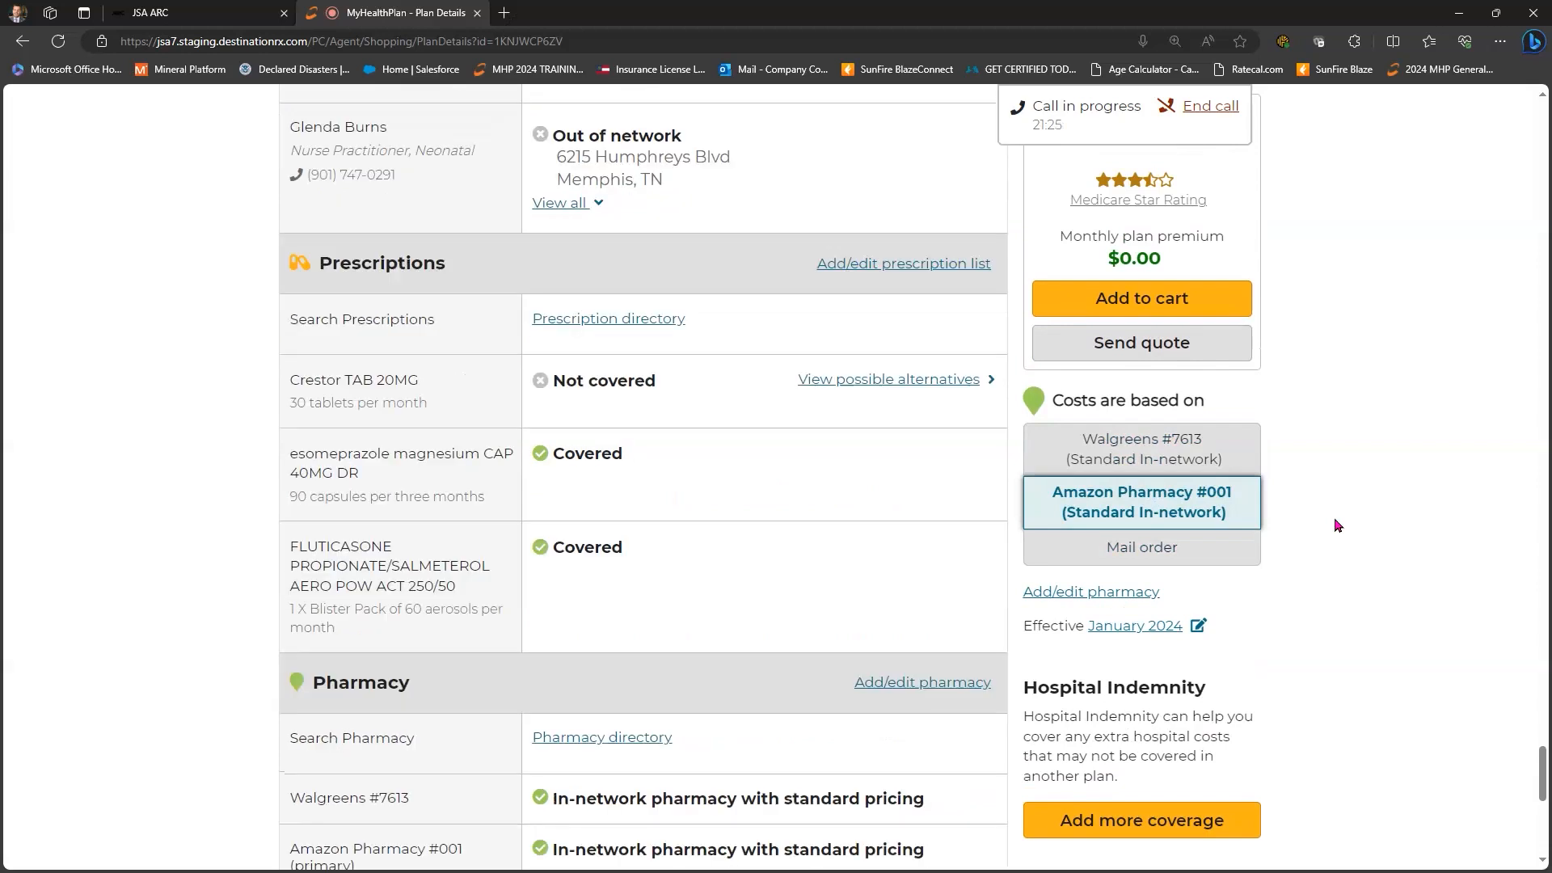
{"action": "scroll", "coordinate": [1530, 521], "scroll_direction": "up", "scroll_amount": 20}
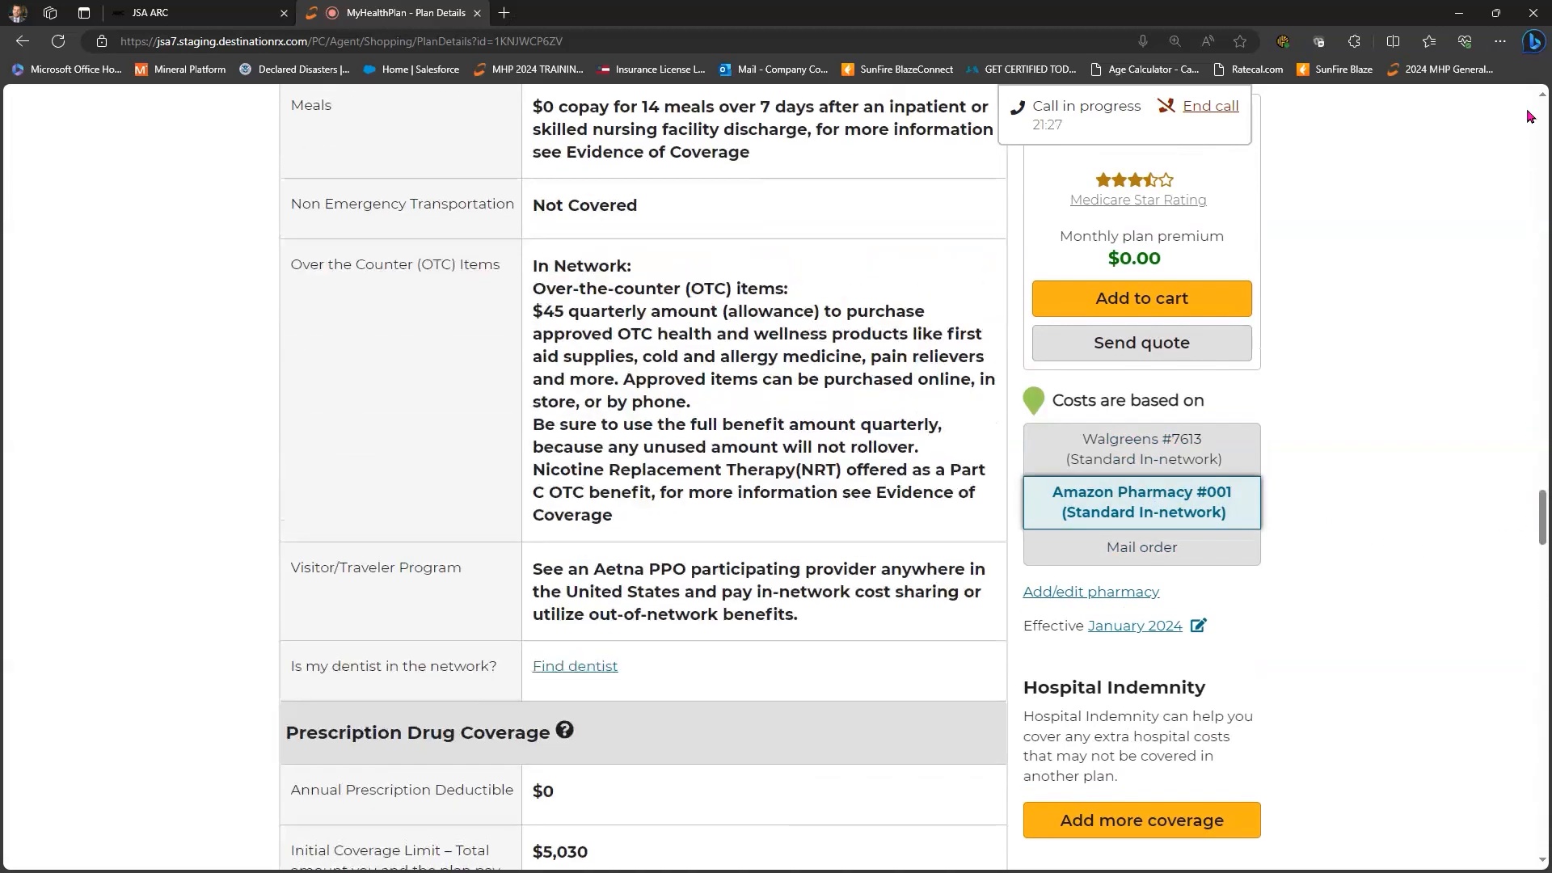
{"action": "scroll", "coordinate": [1357, 395], "scroll_direction": "up", "scroll_amount": 5}
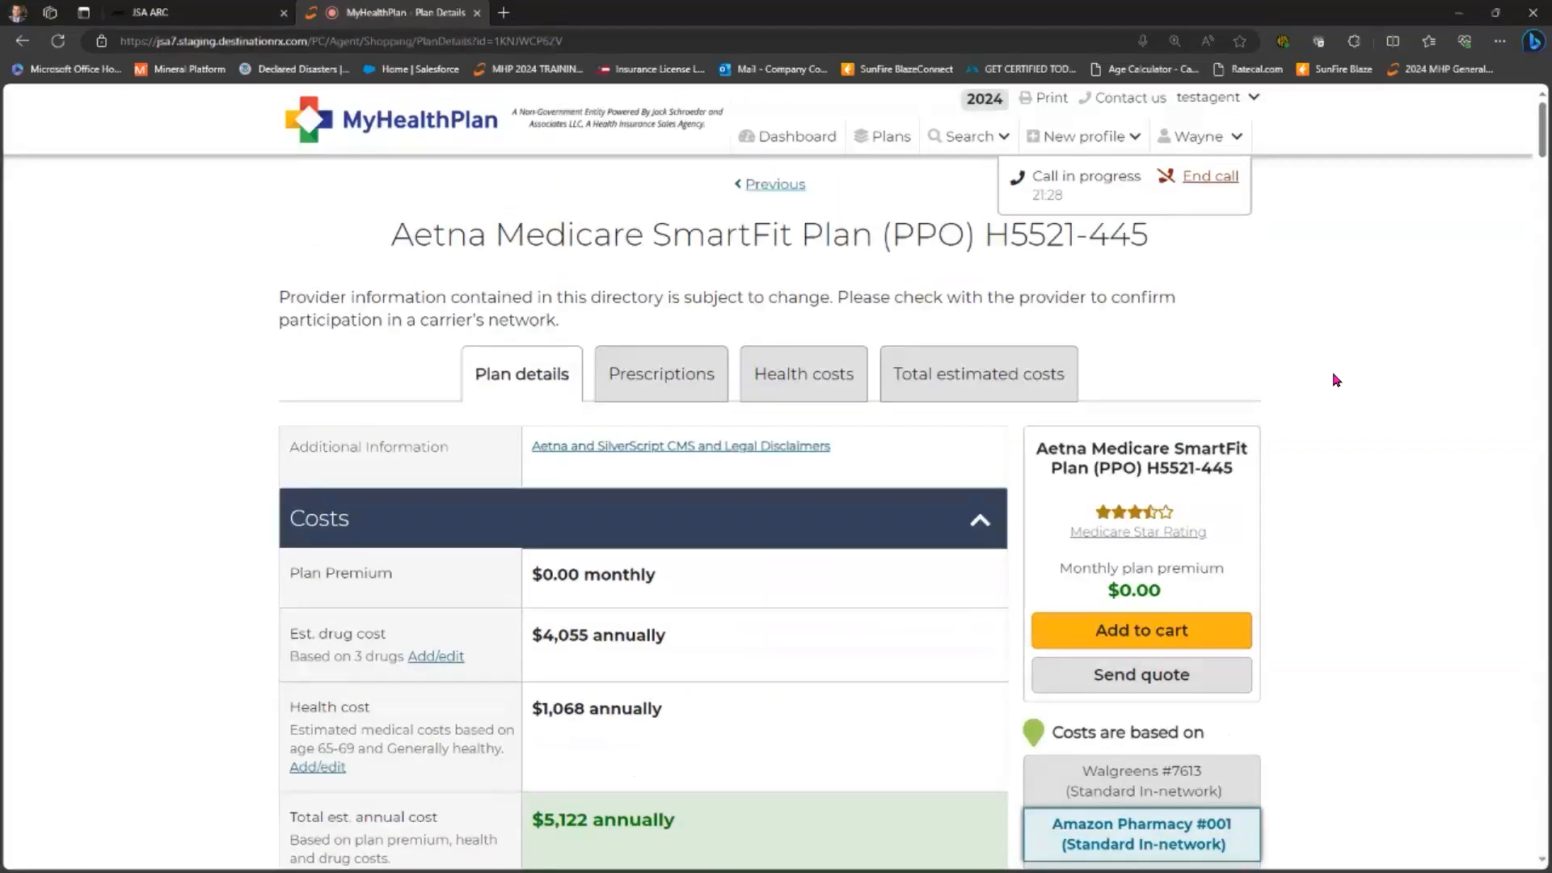
{"action": "scroll", "coordinate": [1330, 374], "scroll_direction": "down", "scroll_amount": 2}
- Show prescription coverage by tier down to non-covered Crestor TAB 20MG at $331.90
{"action": "left_click", "coordinate": [673, 267]}
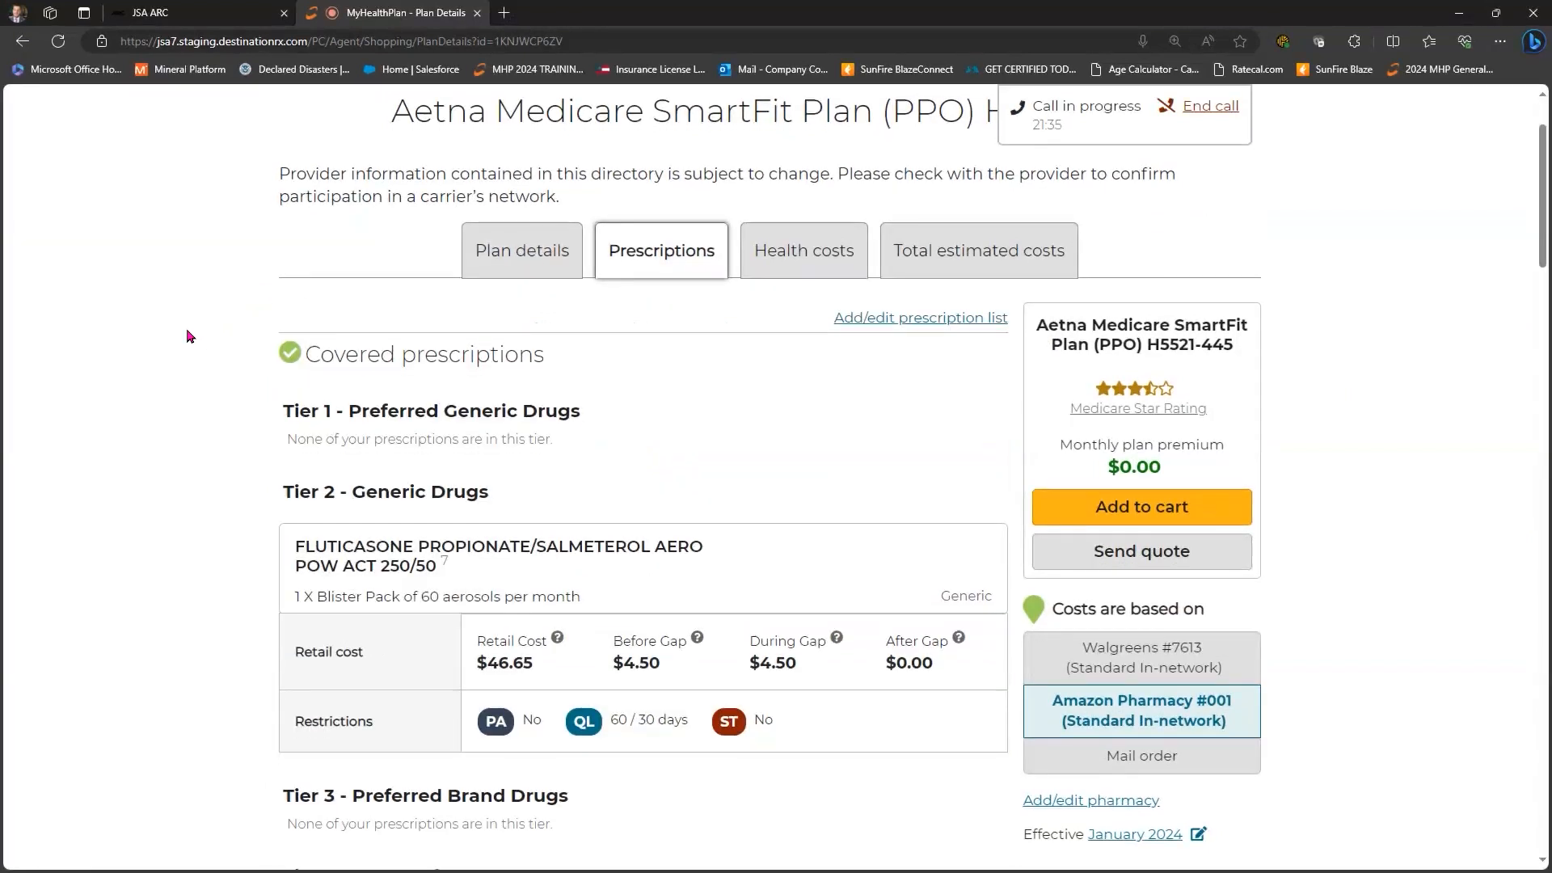
{"action": "scroll", "coordinate": [201, 331], "scroll_direction": "down", "scroll_amount": 1}
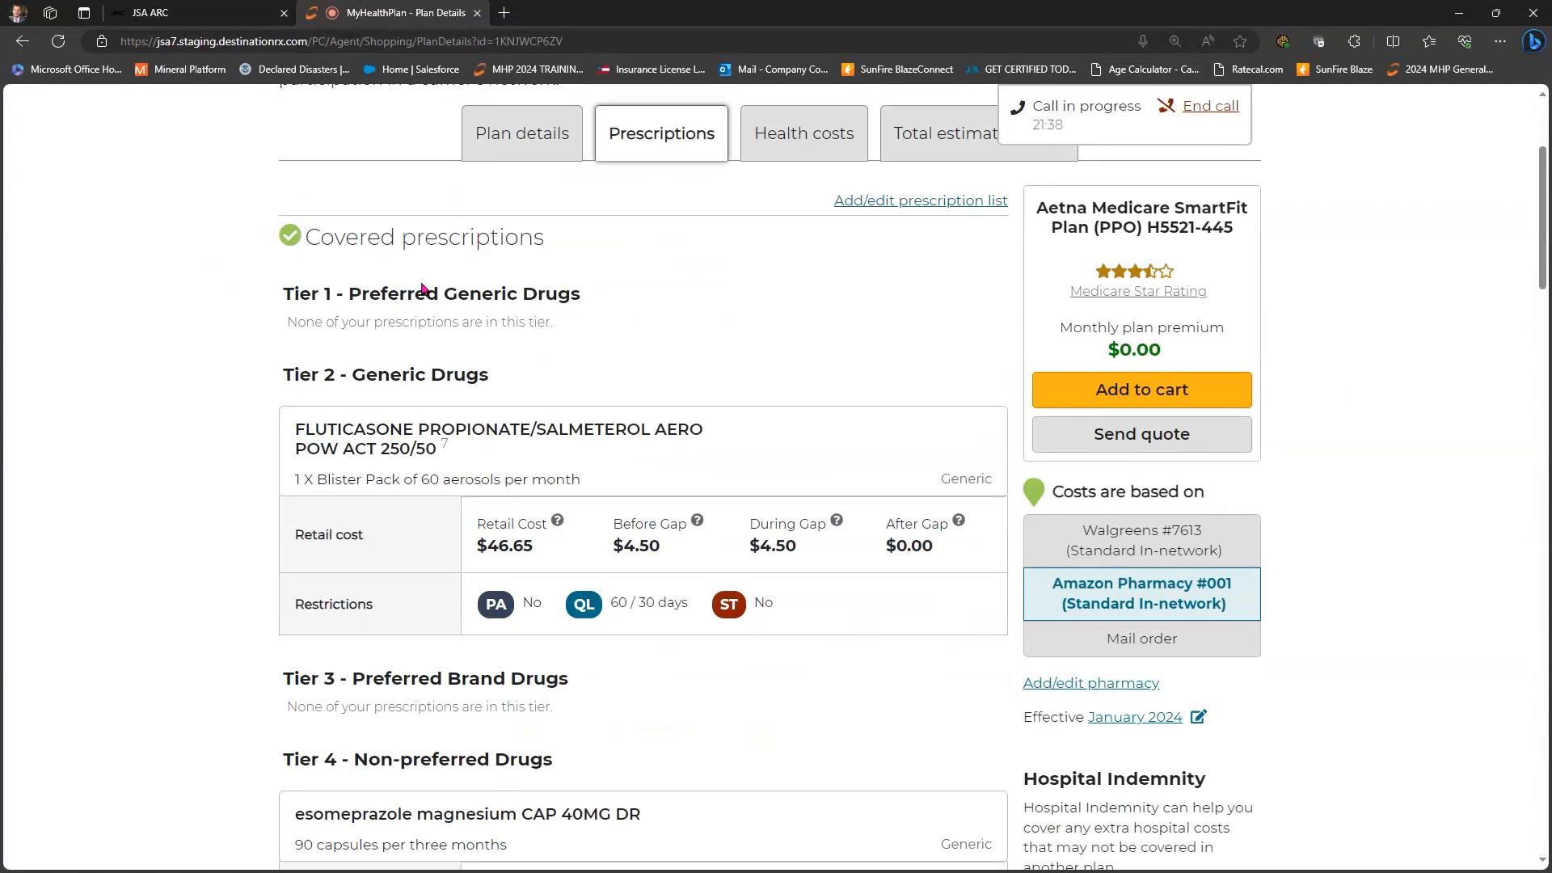
{"action": "scroll", "coordinate": [454, 480], "scroll_direction": "down", "scroll_amount": 1}
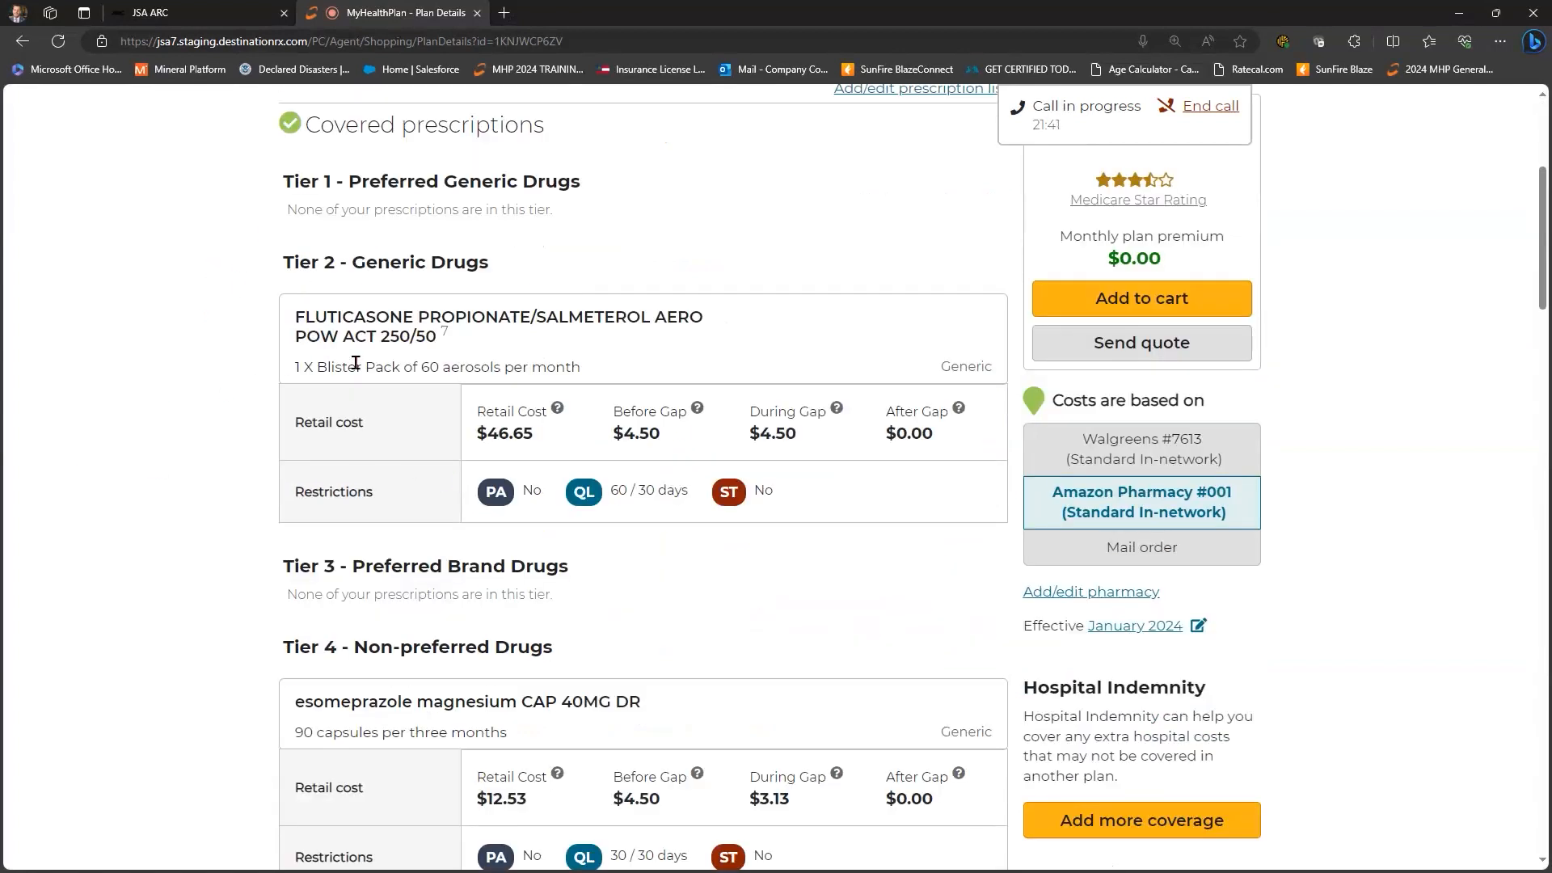
{"action": "scroll", "coordinate": [331, 483], "scroll_direction": "down", "scroll_amount": 2}
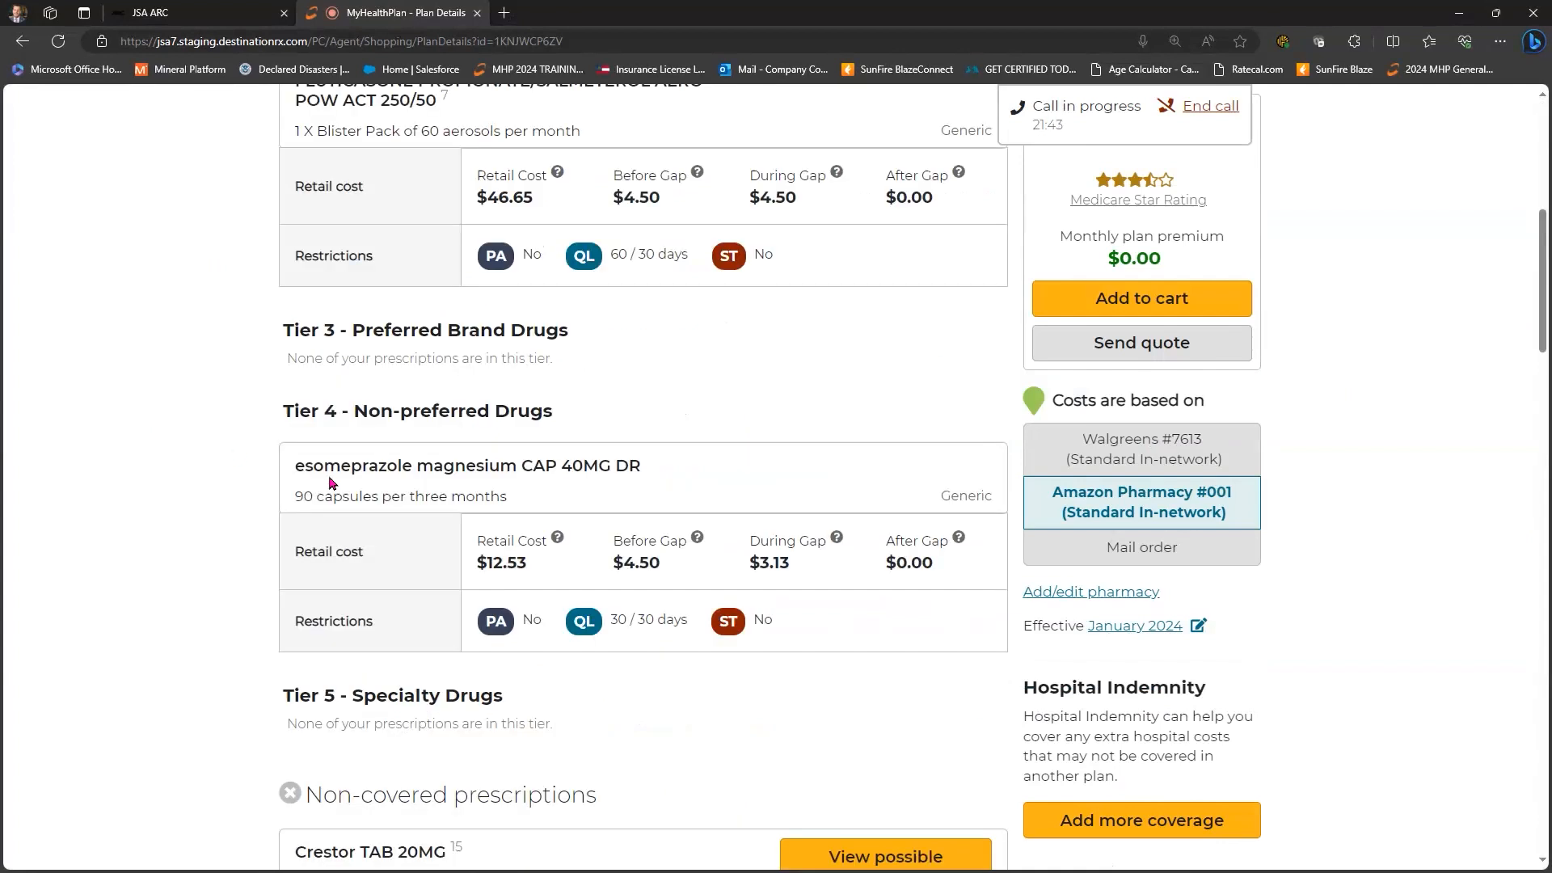
{"action": "scroll", "coordinate": [372, 486], "scroll_direction": "down", "scroll_amount": 2}
{"action": "scroll", "coordinate": [226, 449], "scroll_direction": "down", "scroll_amount": 1}
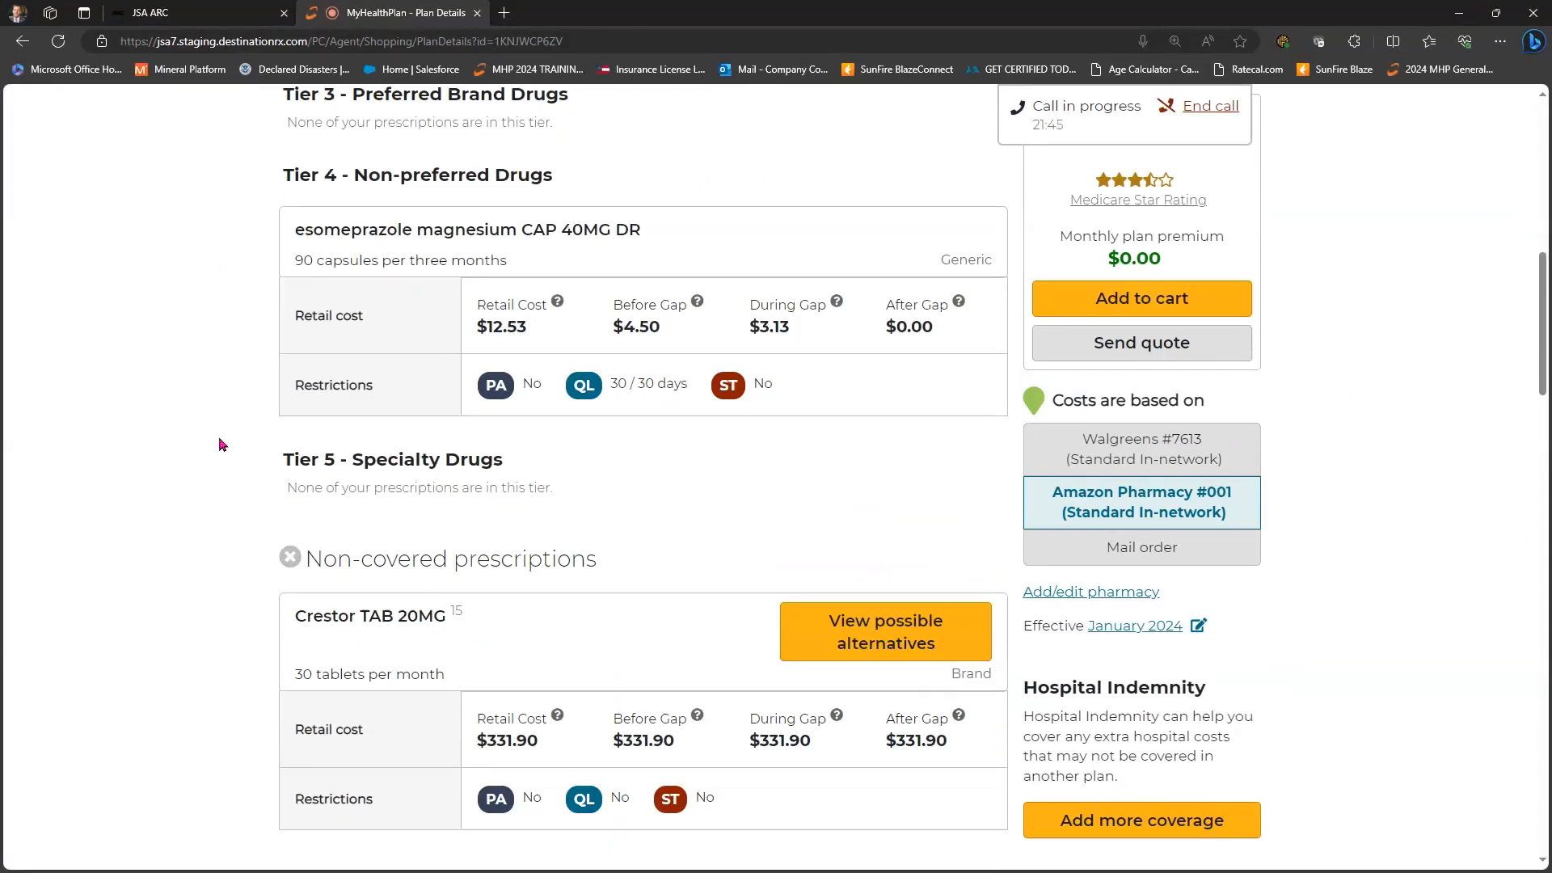
{"action": "scroll", "coordinate": [566, 232], "scroll_direction": "down", "scroll_amount": 3}
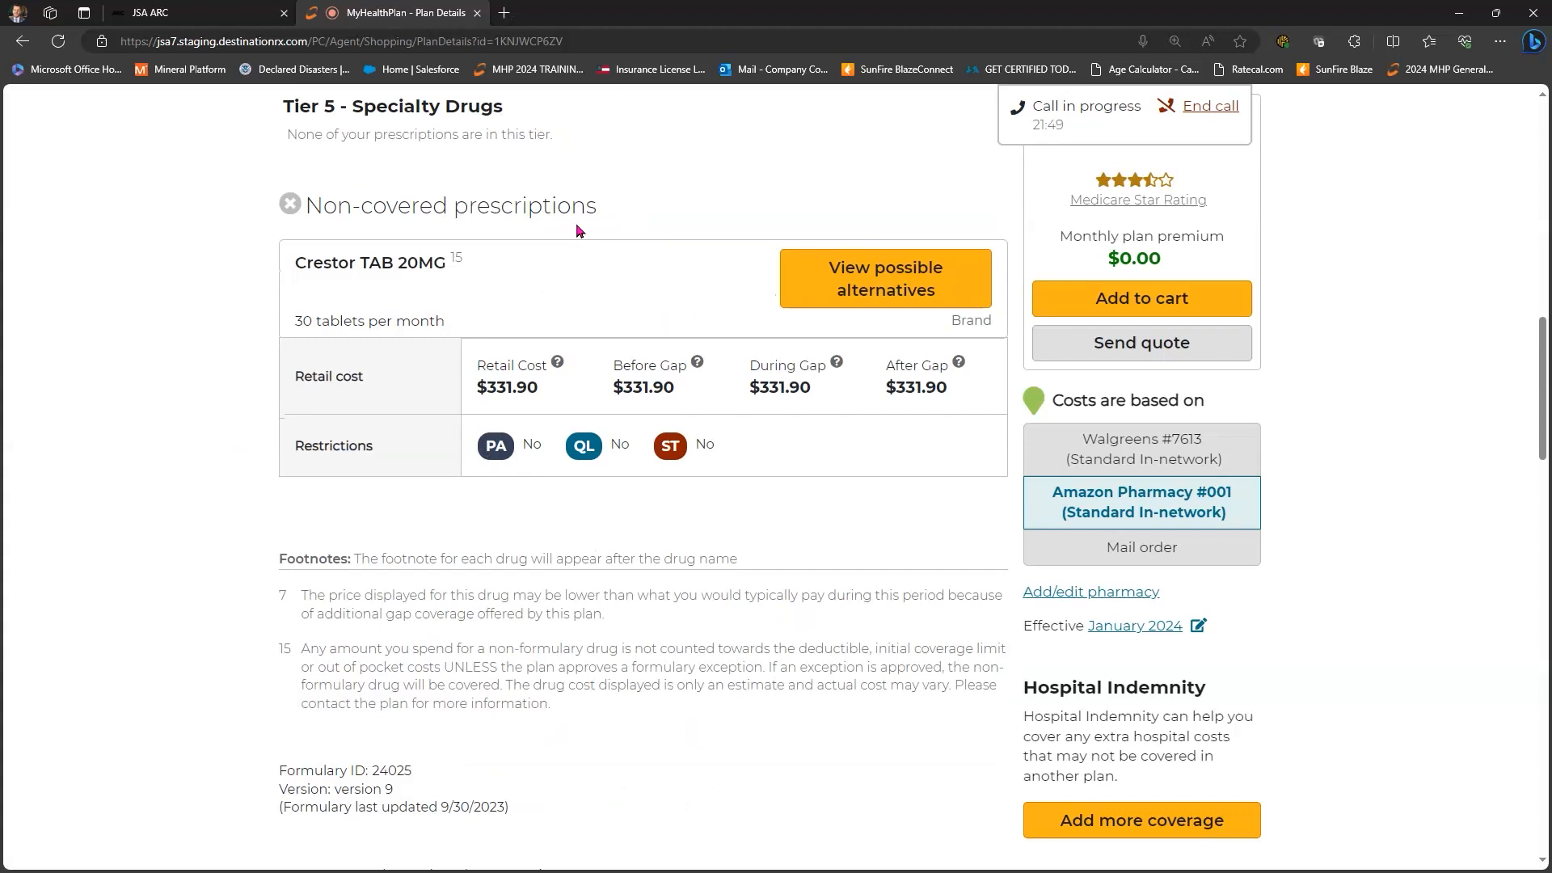
{"action": "left_click", "coordinate": [889, 289]}
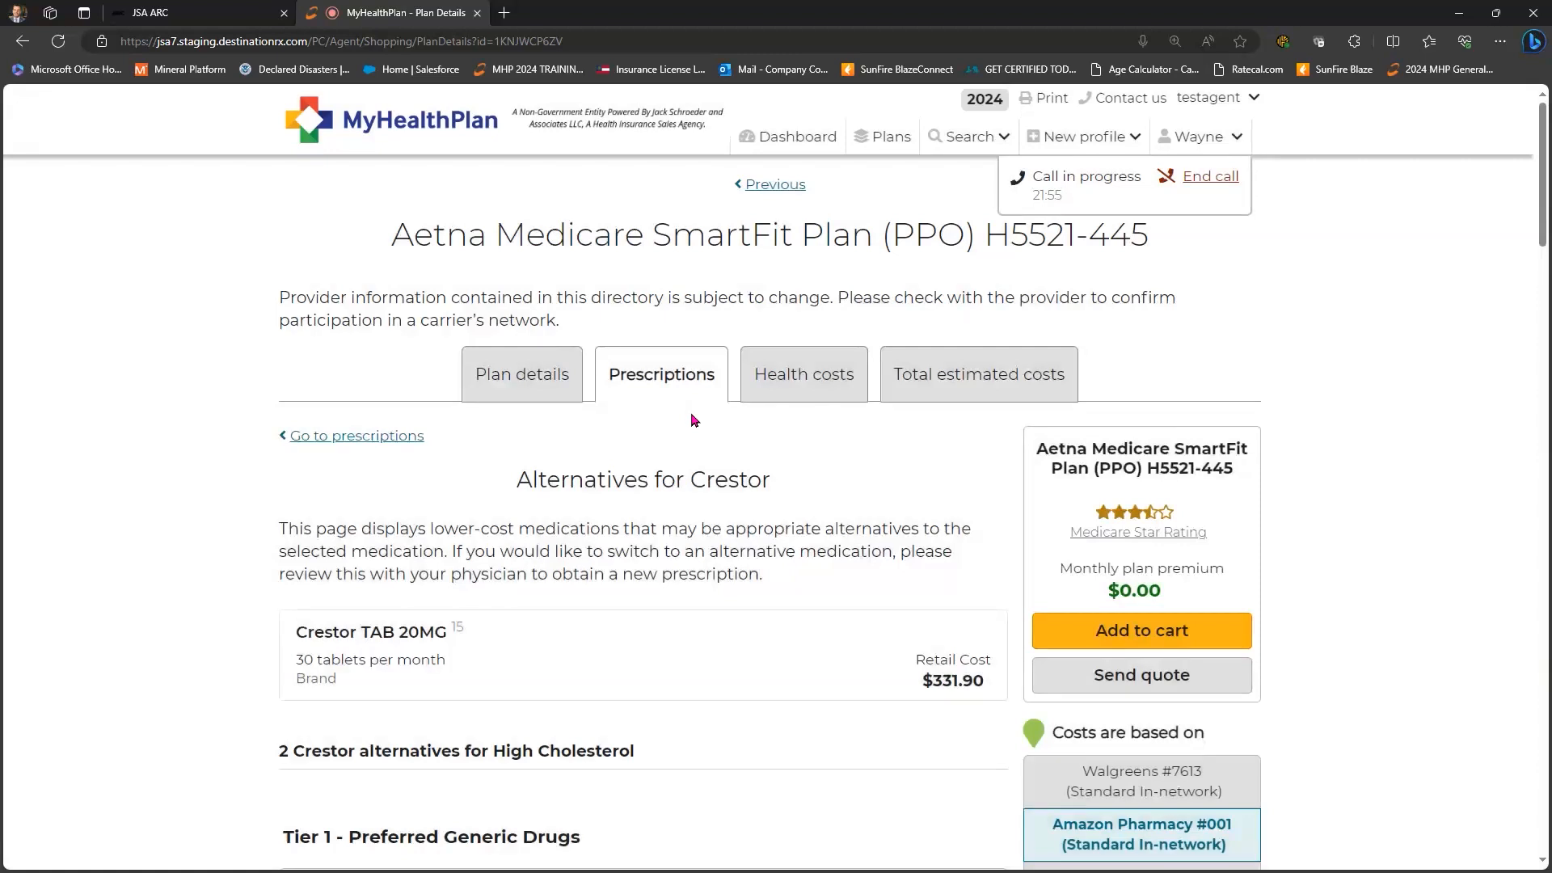
{"action": "scroll", "coordinate": [690, 420], "scroll_direction": "down", "scroll_amount": 3}
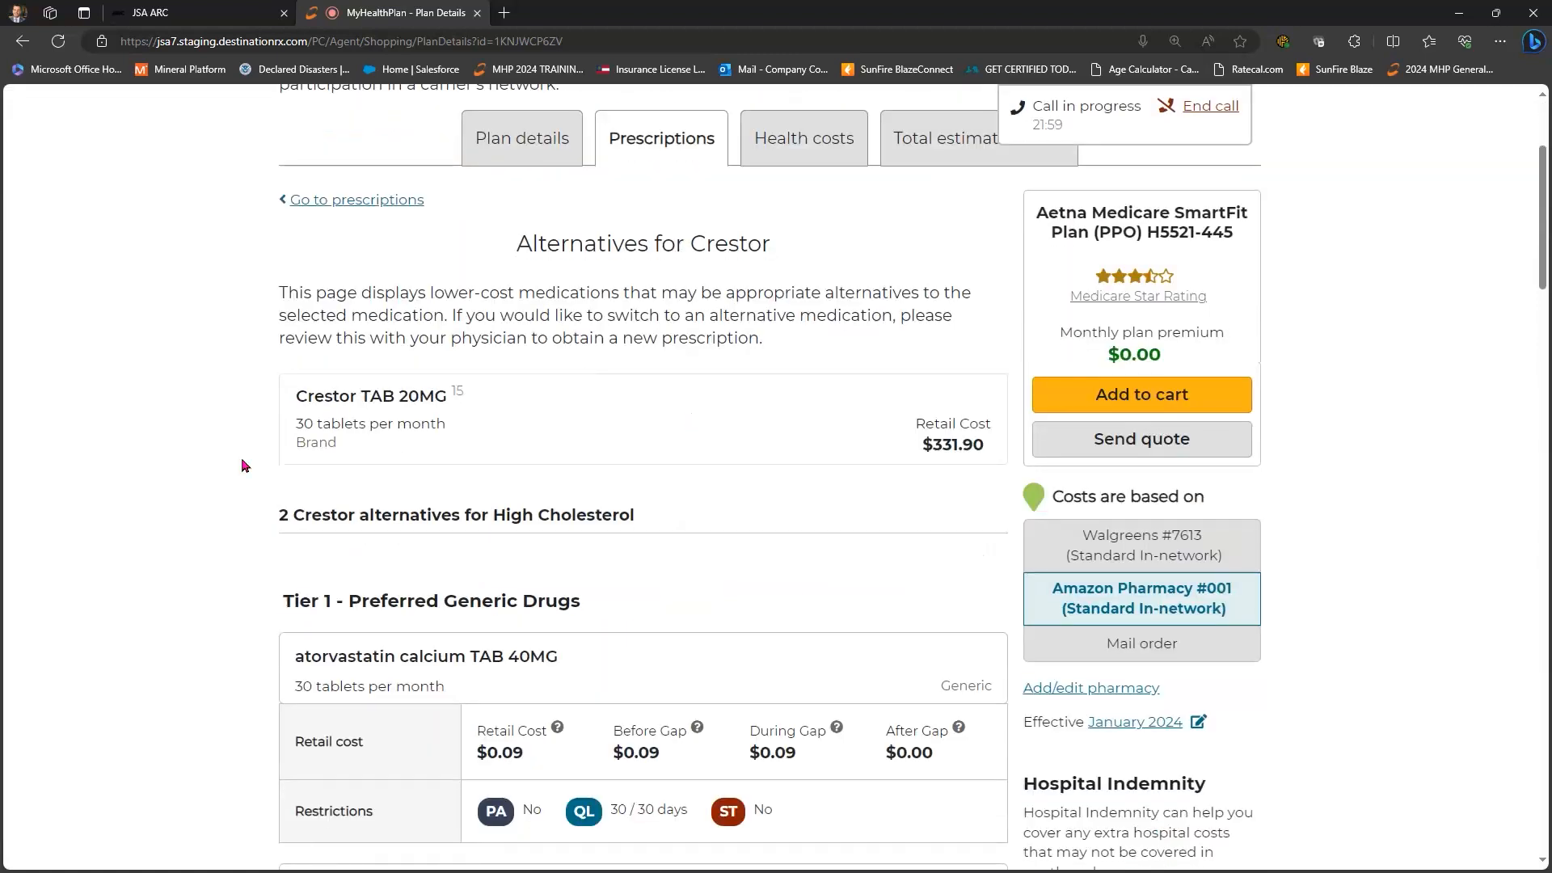
{"action": "scroll", "coordinate": [241, 466], "scroll_direction": "down", "scroll_amount": 9}
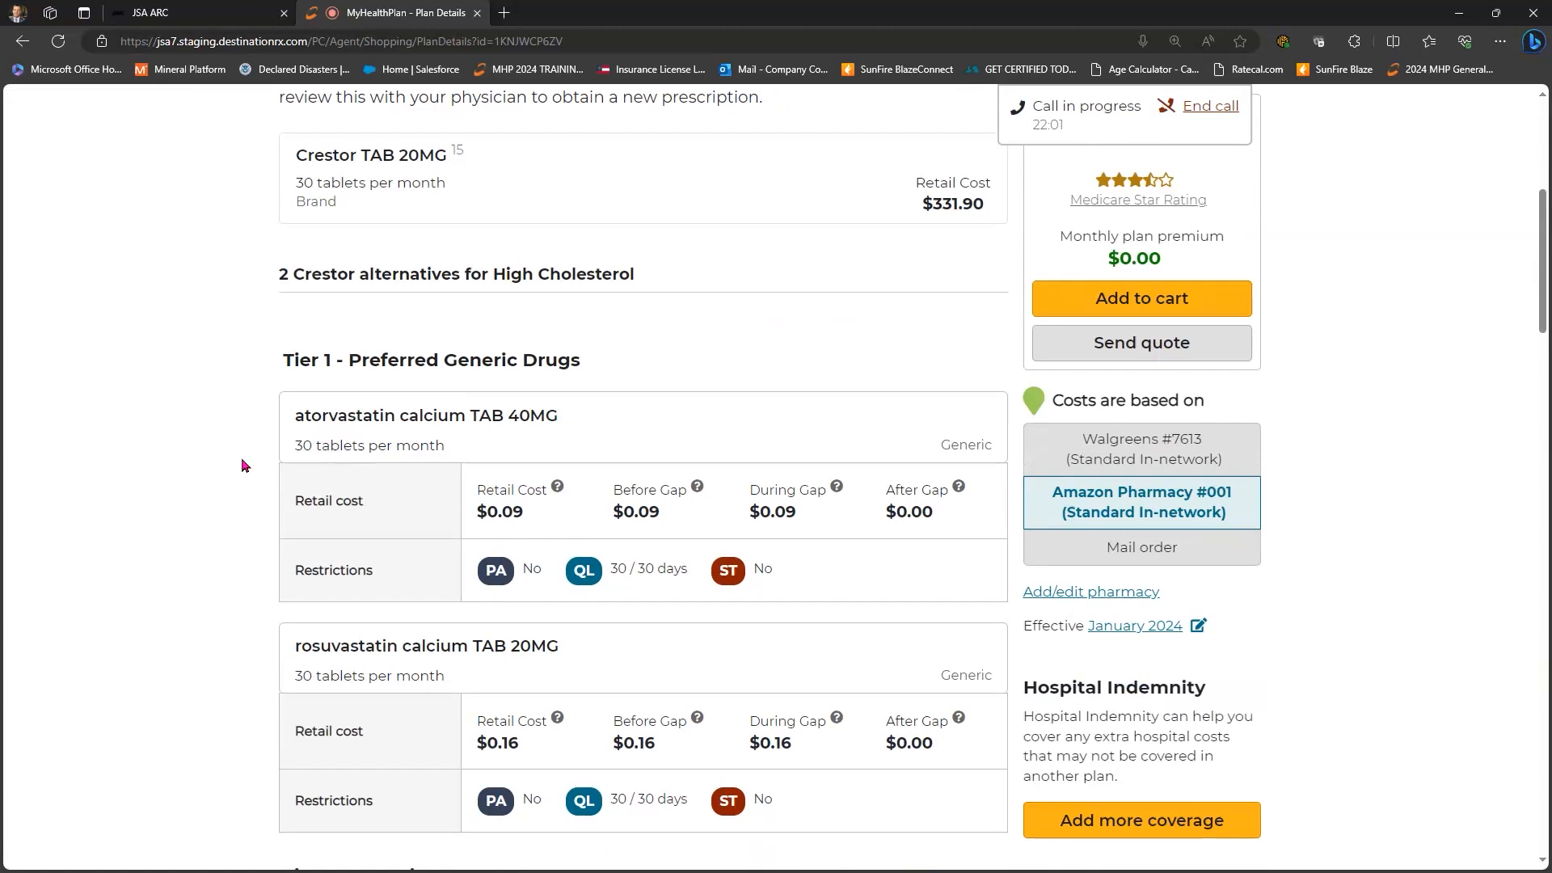
{"action": "scroll", "coordinate": [242, 458], "scroll_direction": "up", "scroll_amount": 11}
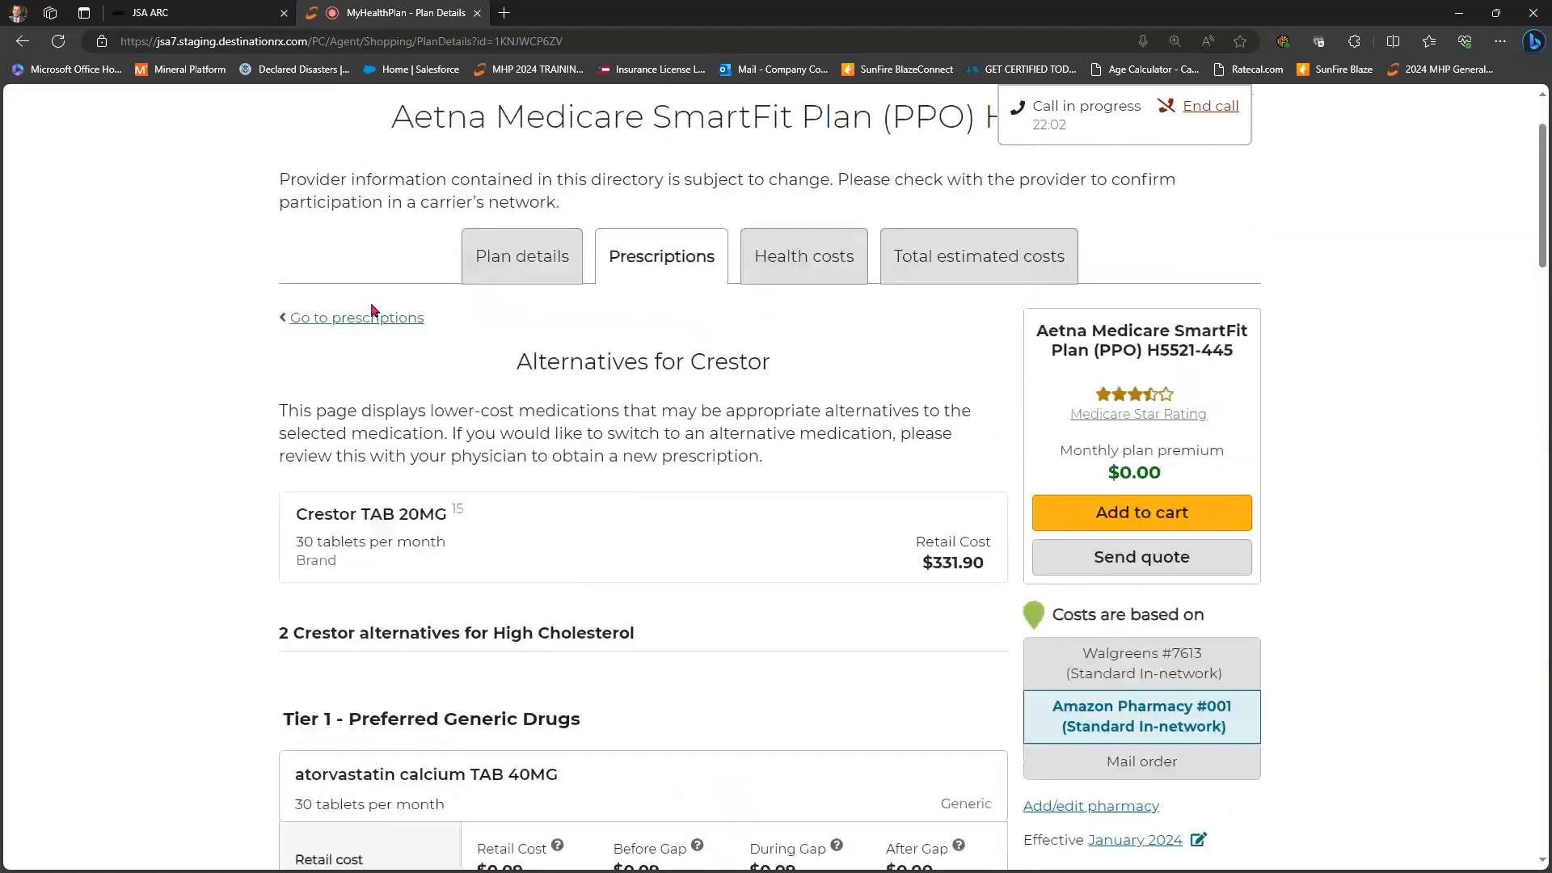
{"action": "left_click", "coordinate": [368, 320]}
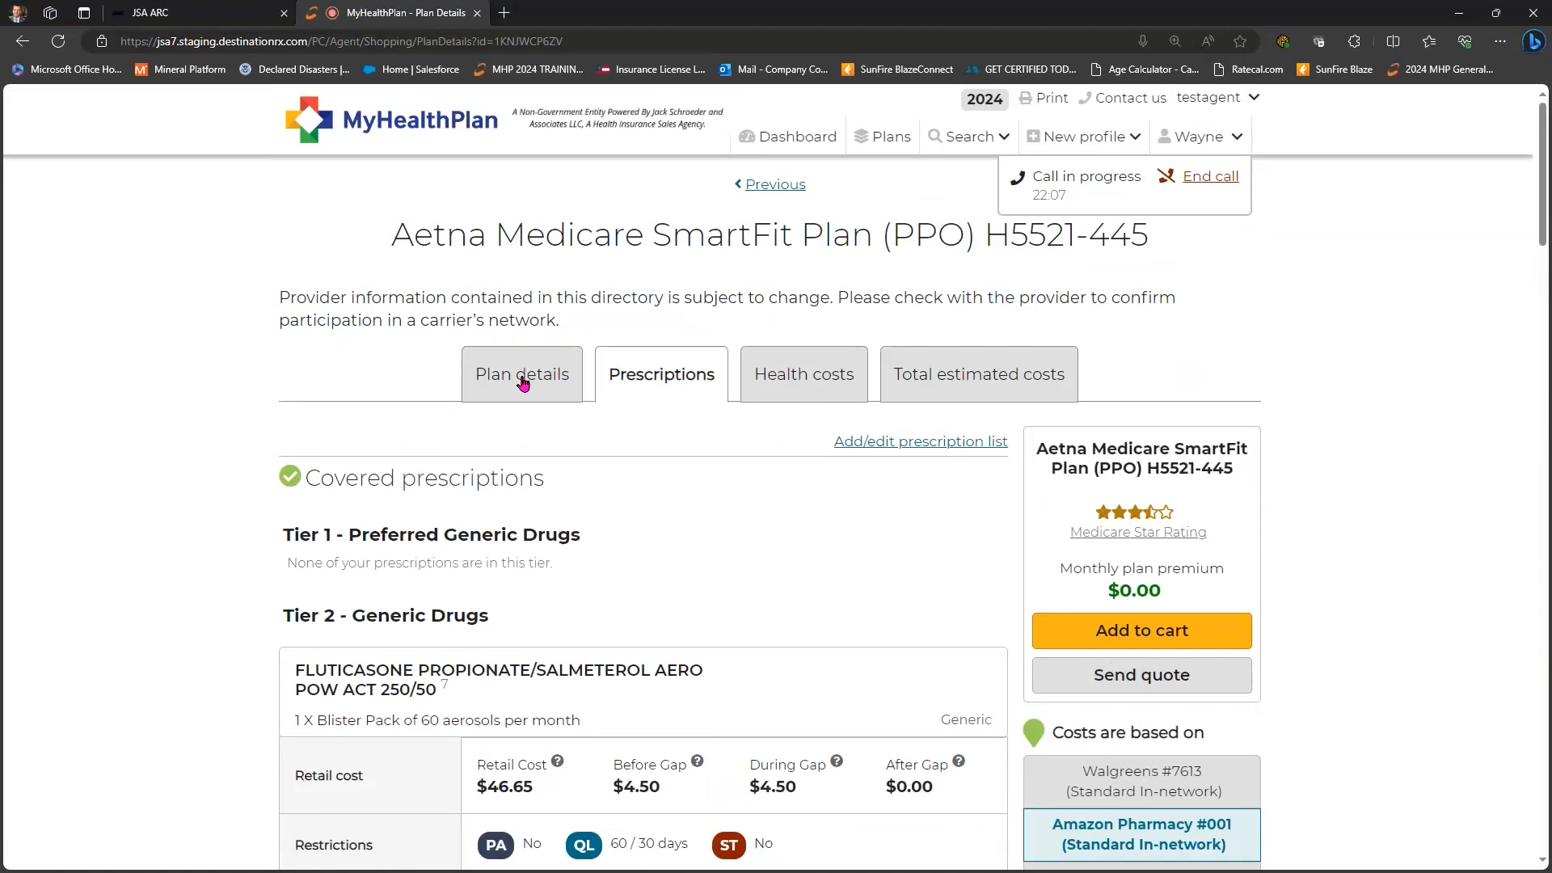
- Show the plan's general details and select the footnote 15 marker after Crestor
{"action": "left_click", "coordinate": [523, 382]}
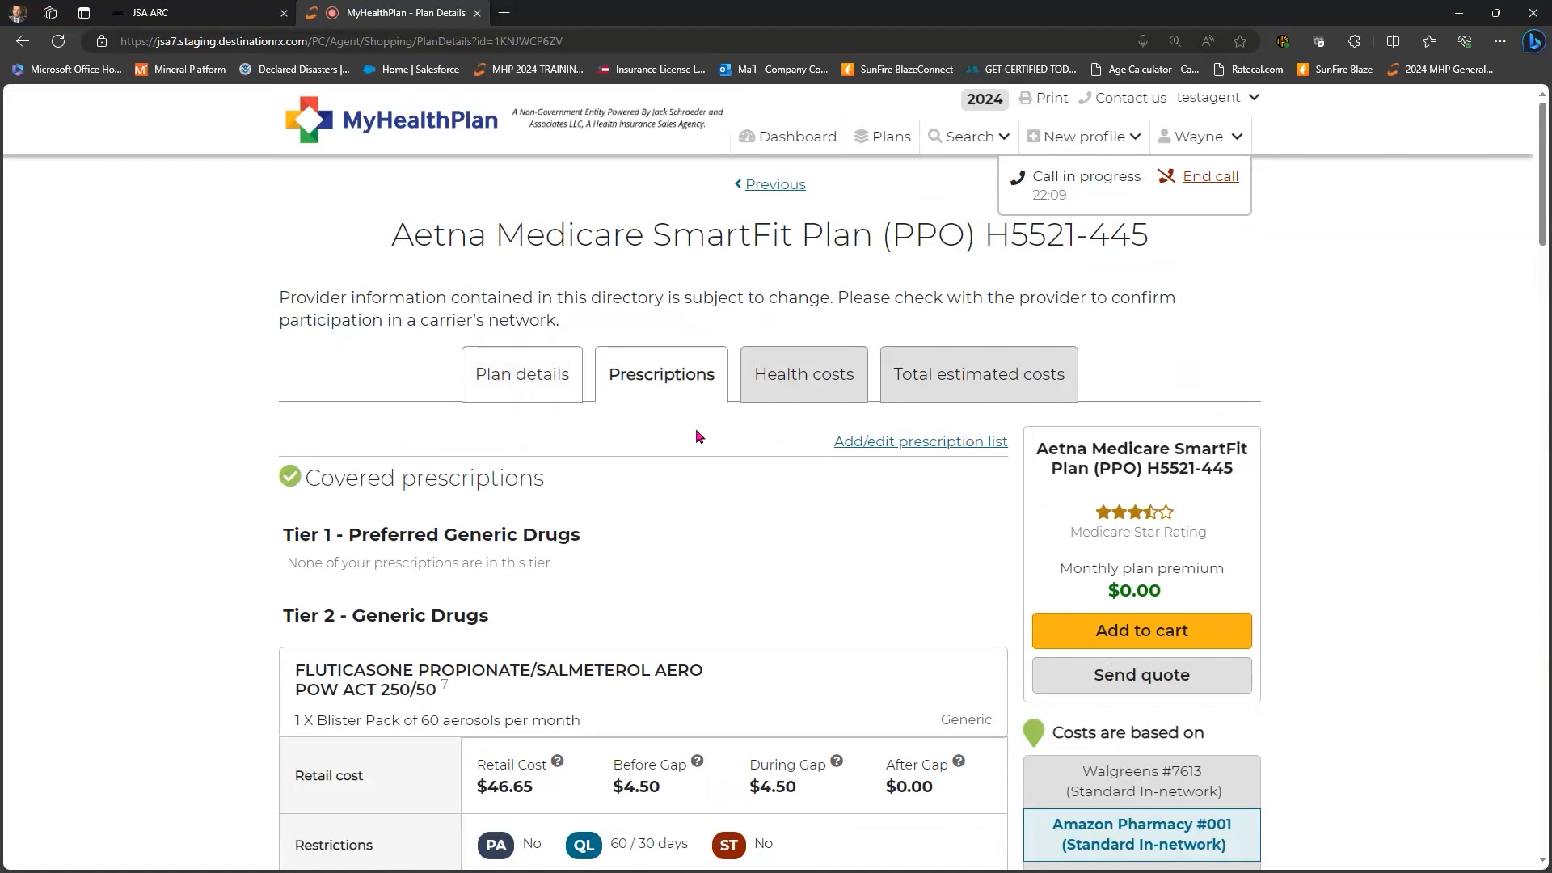
{"action": "scroll", "coordinate": [699, 437], "scroll_direction": "down", "scroll_amount": 12}
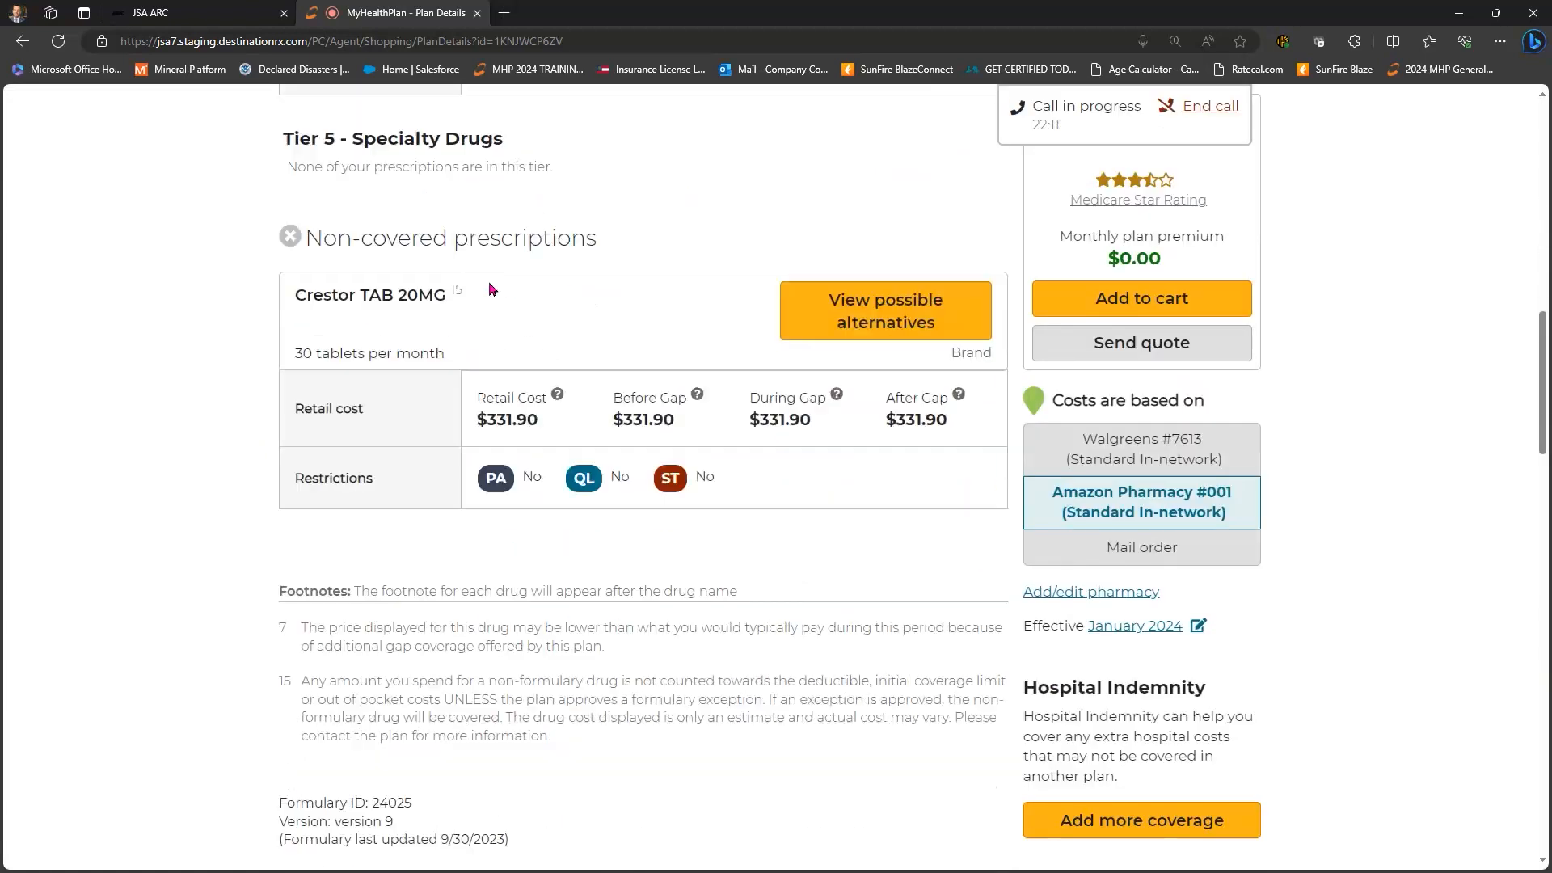
{"action": "scroll", "coordinate": [492, 289], "scroll_direction": "down", "scroll_amount": 1}
{"action": "double_click", "coordinate": [457, 274]}
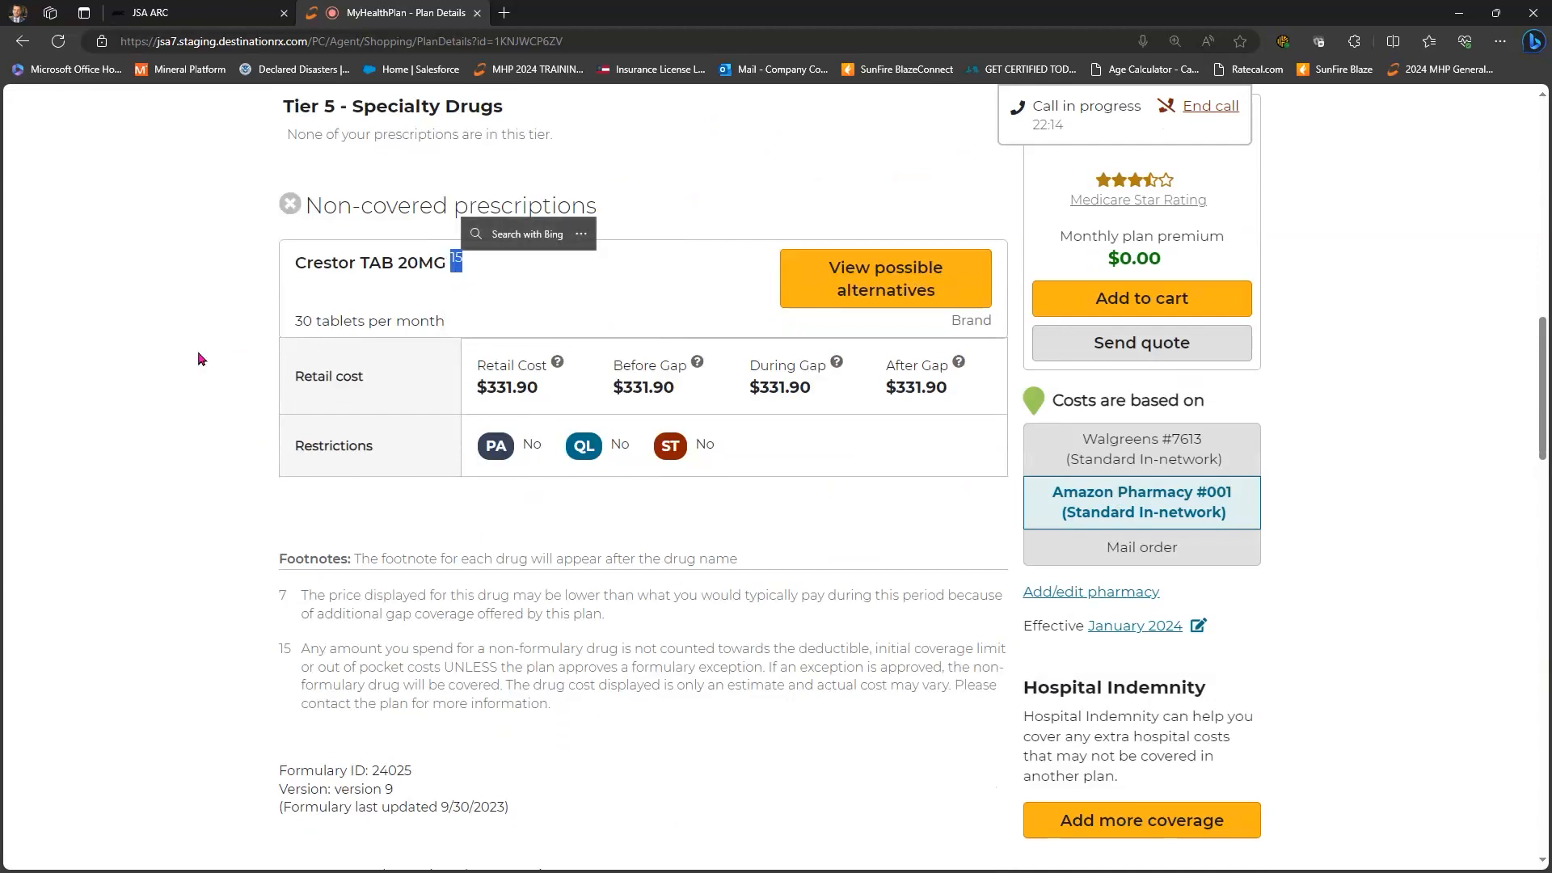
{"action": "scroll", "coordinate": [443, 349], "scroll_direction": "down", "scroll_amount": 3}
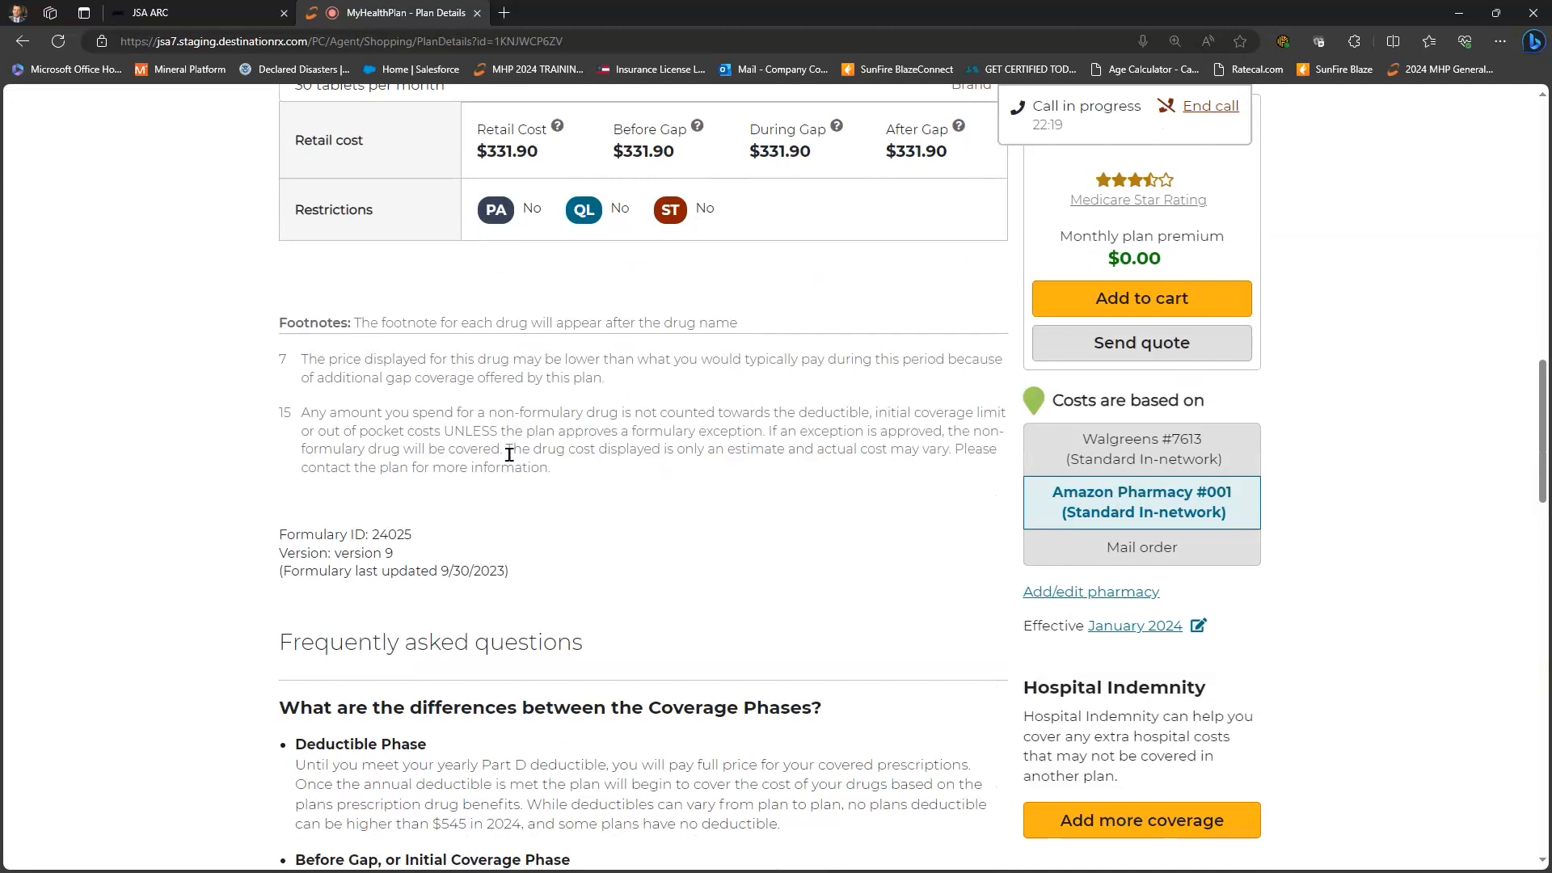
{"action": "scroll", "coordinate": [207, 470], "scroll_direction": "up", "scroll_amount": 4}
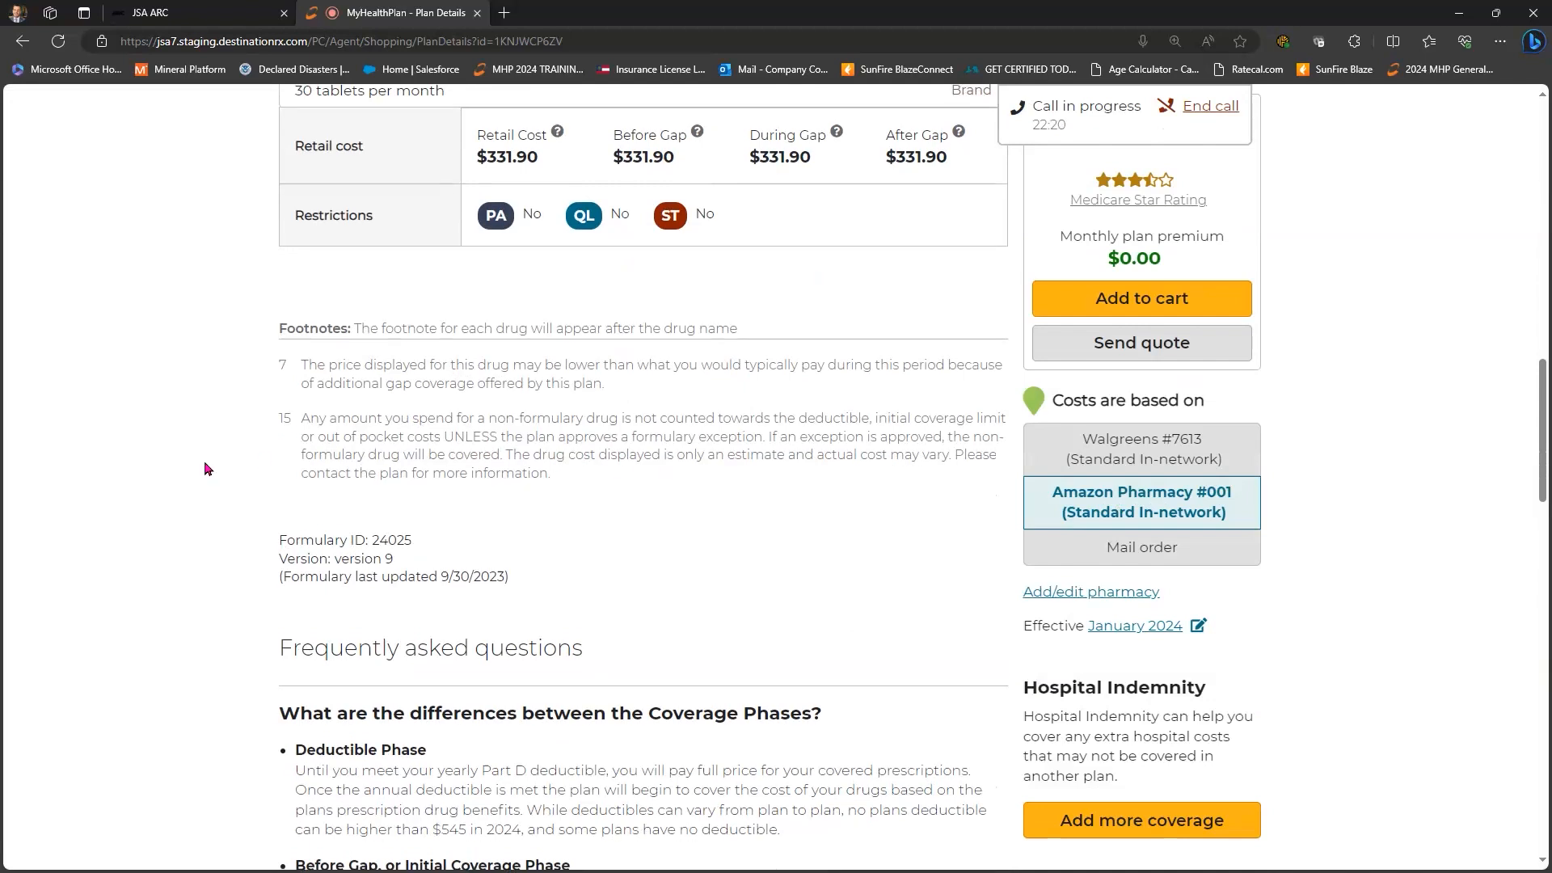
{"action": "scroll", "coordinate": [589, 329], "scroll_direction": "up", "scroll_amount": 3}
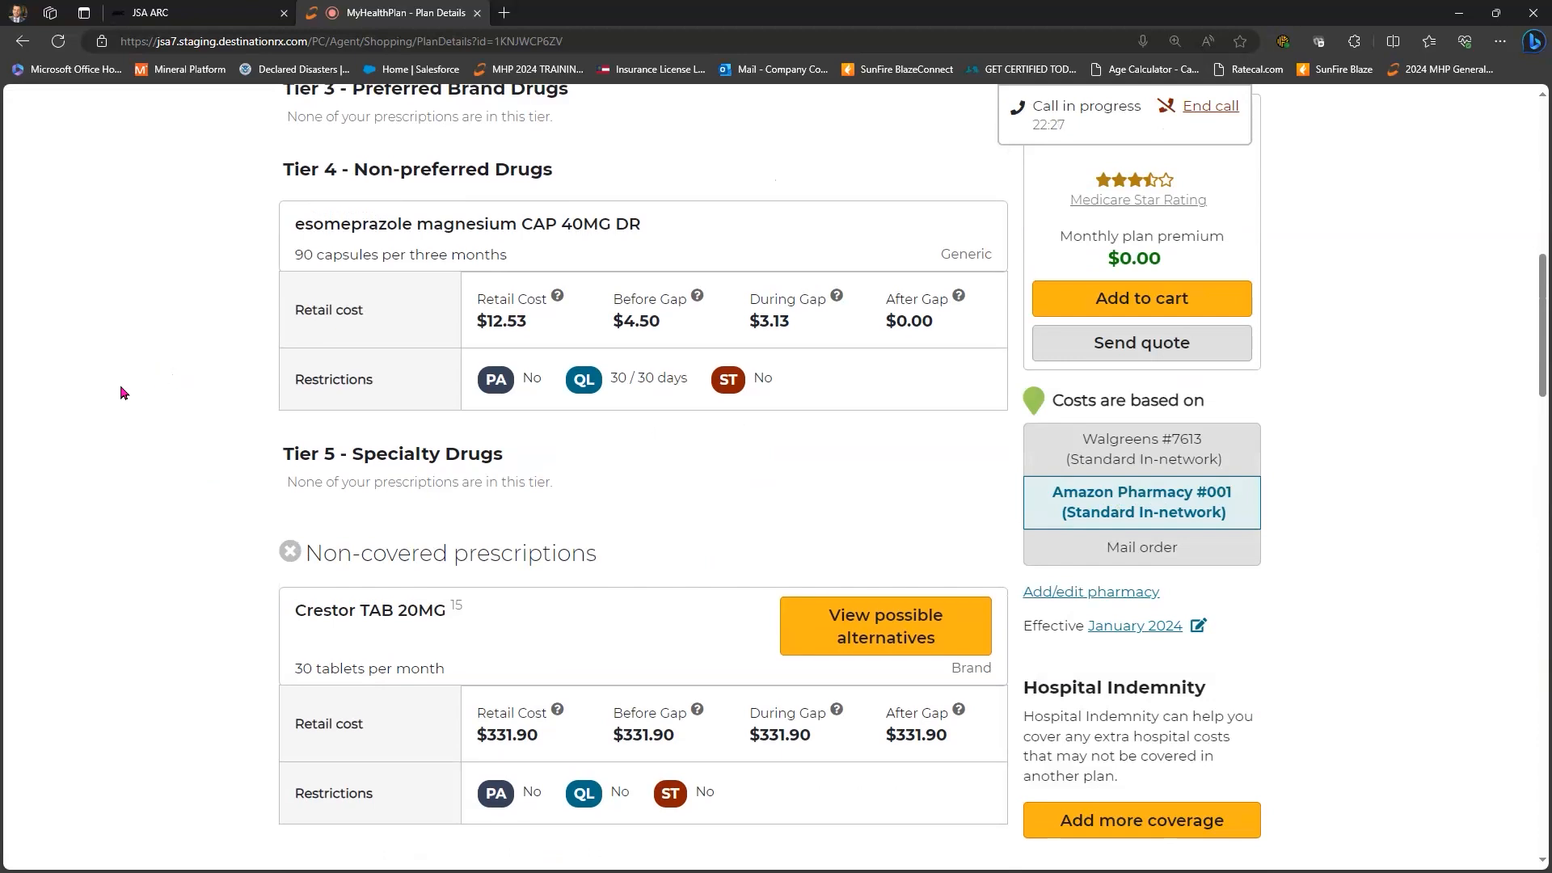
- Scroll through the prescriptions and FAQ, then switch to the plan's estimated health costs
{"action": "scroll", "coordinate": [130, 392], "scroll_direction": "down", "scroll_amount": 7}
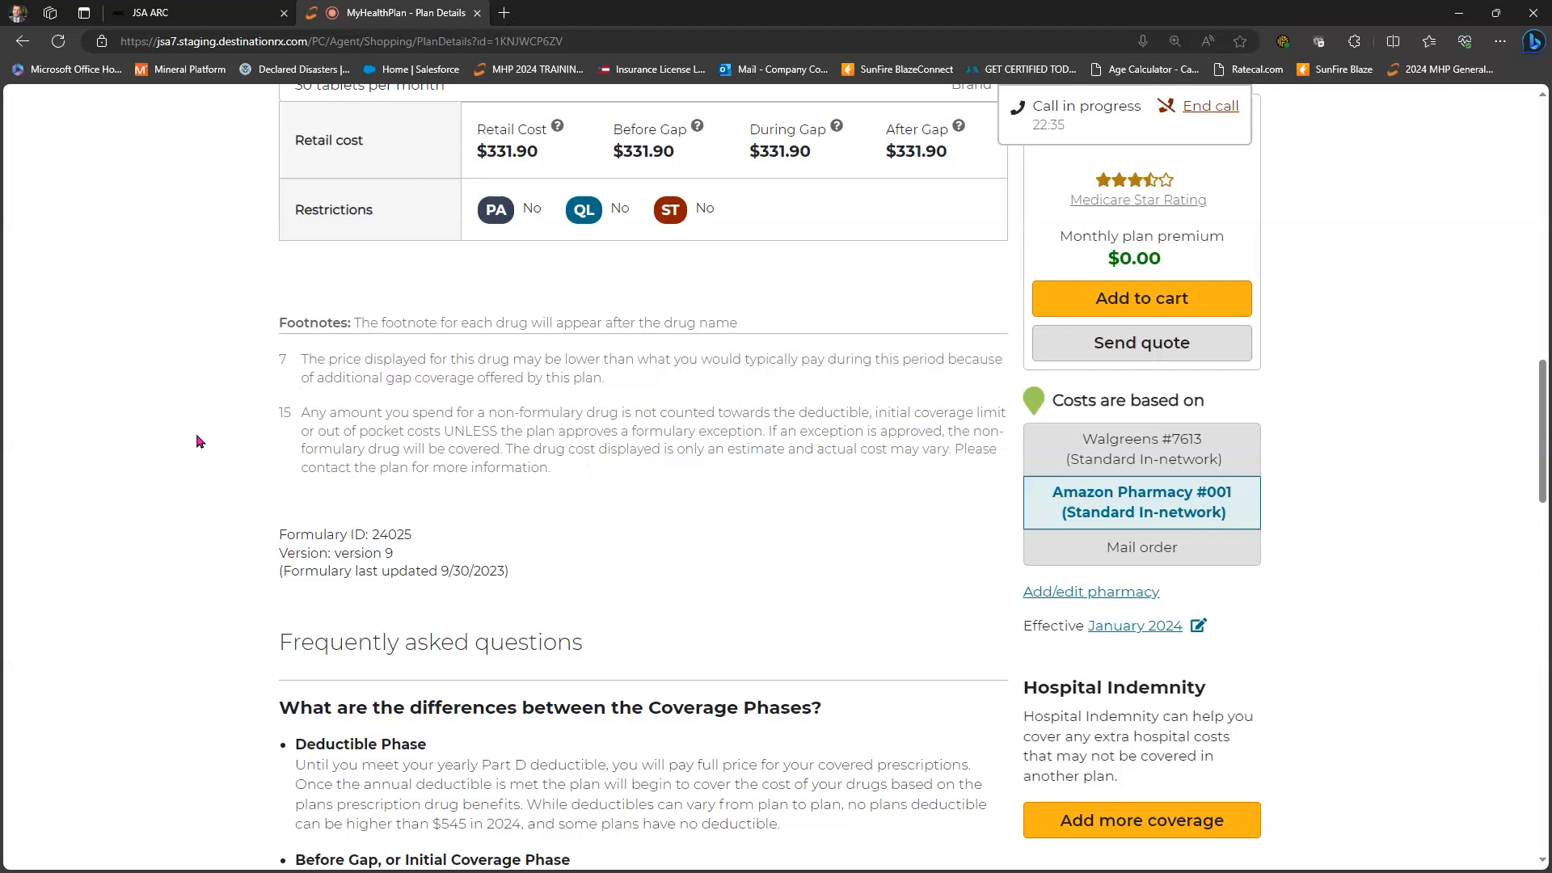
{"action": "scroll", "coordinate": [201, 448], "scroll_direction": "down", "scroll_amount": 4}
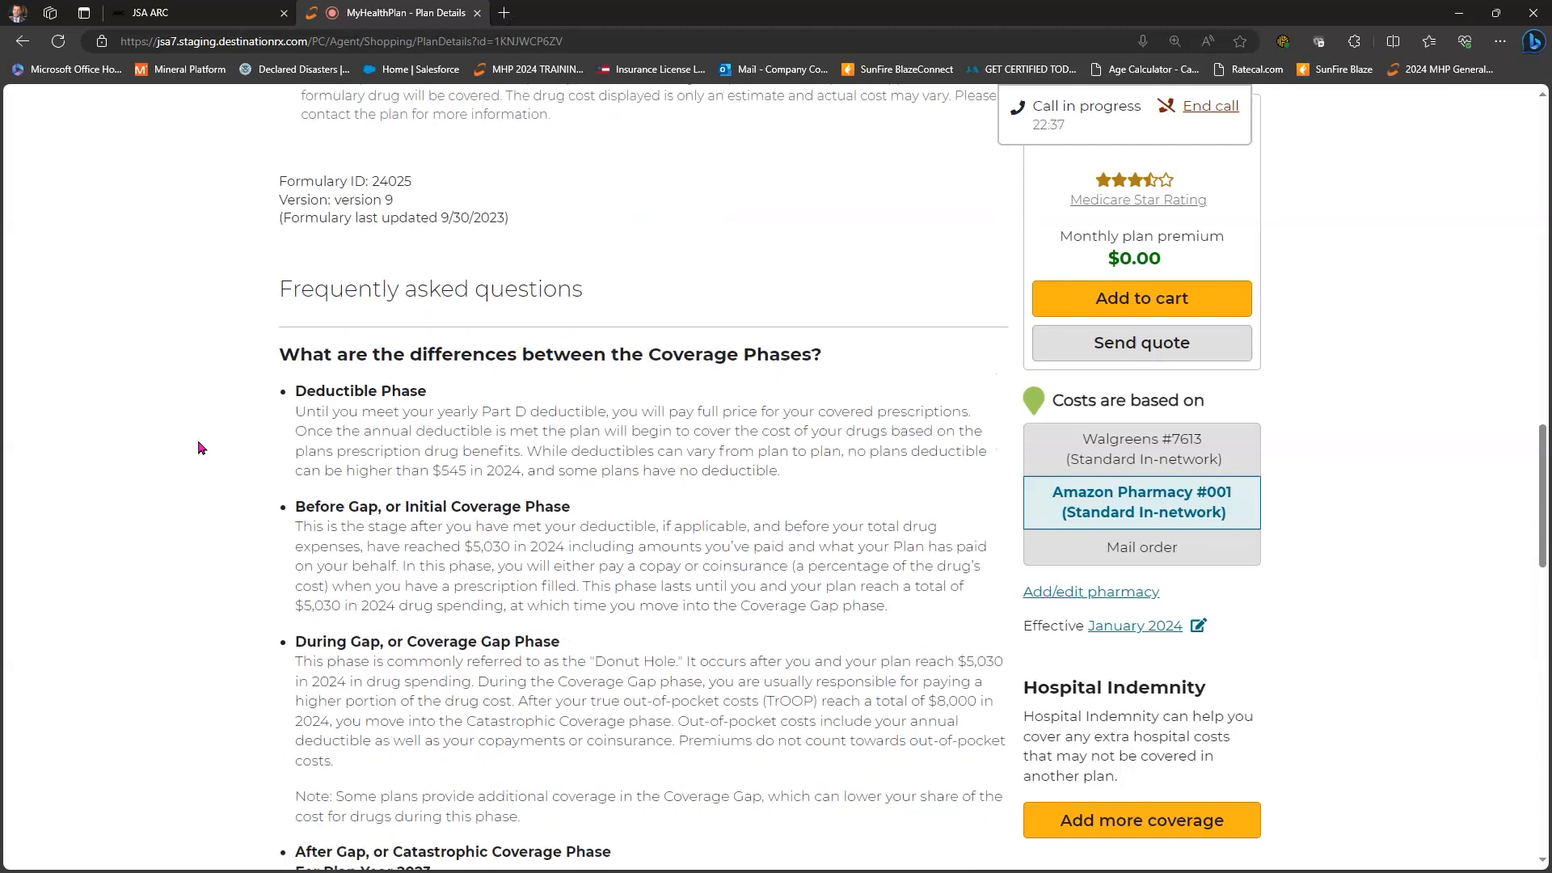
{"action": "scroll", "coordinate": [201, 448], "scroll_direction": "down", "scroll_amount": 3}
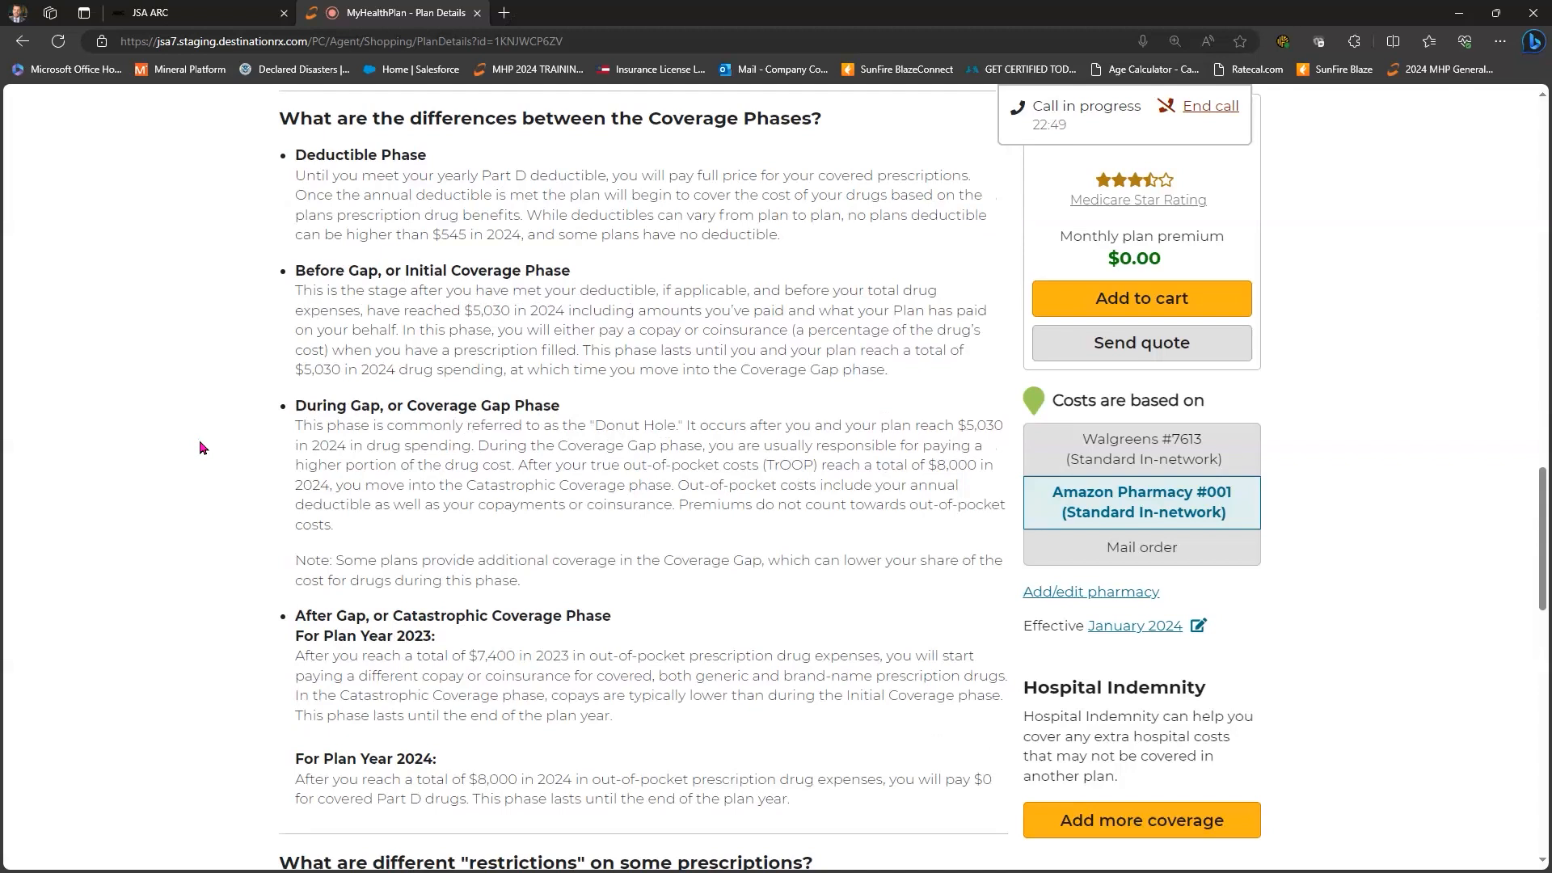
{"action": "scroll", "coordinate": [202, 447], "scroll_direction": "down", "scroll_amount": 1}
{"action": "scroll", "coordinate": [202, 447], "scroll_direction": "down", "scroll_amount": 1}
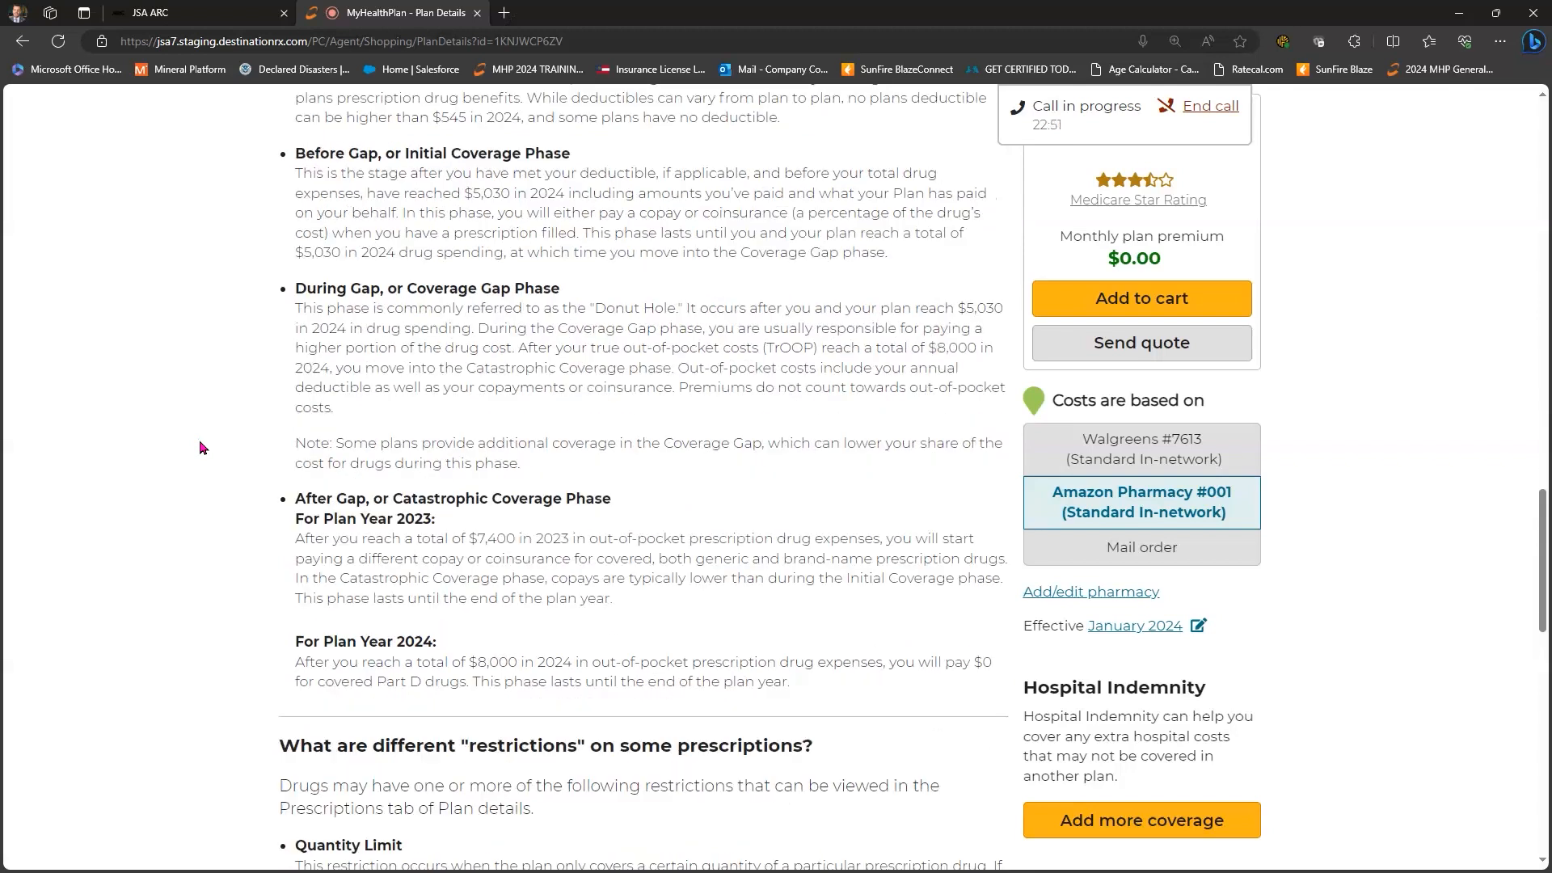
{"action": "scroll", "coordinate": [202, 447], "scroll_direction": "down", "scroll_amount": 3}
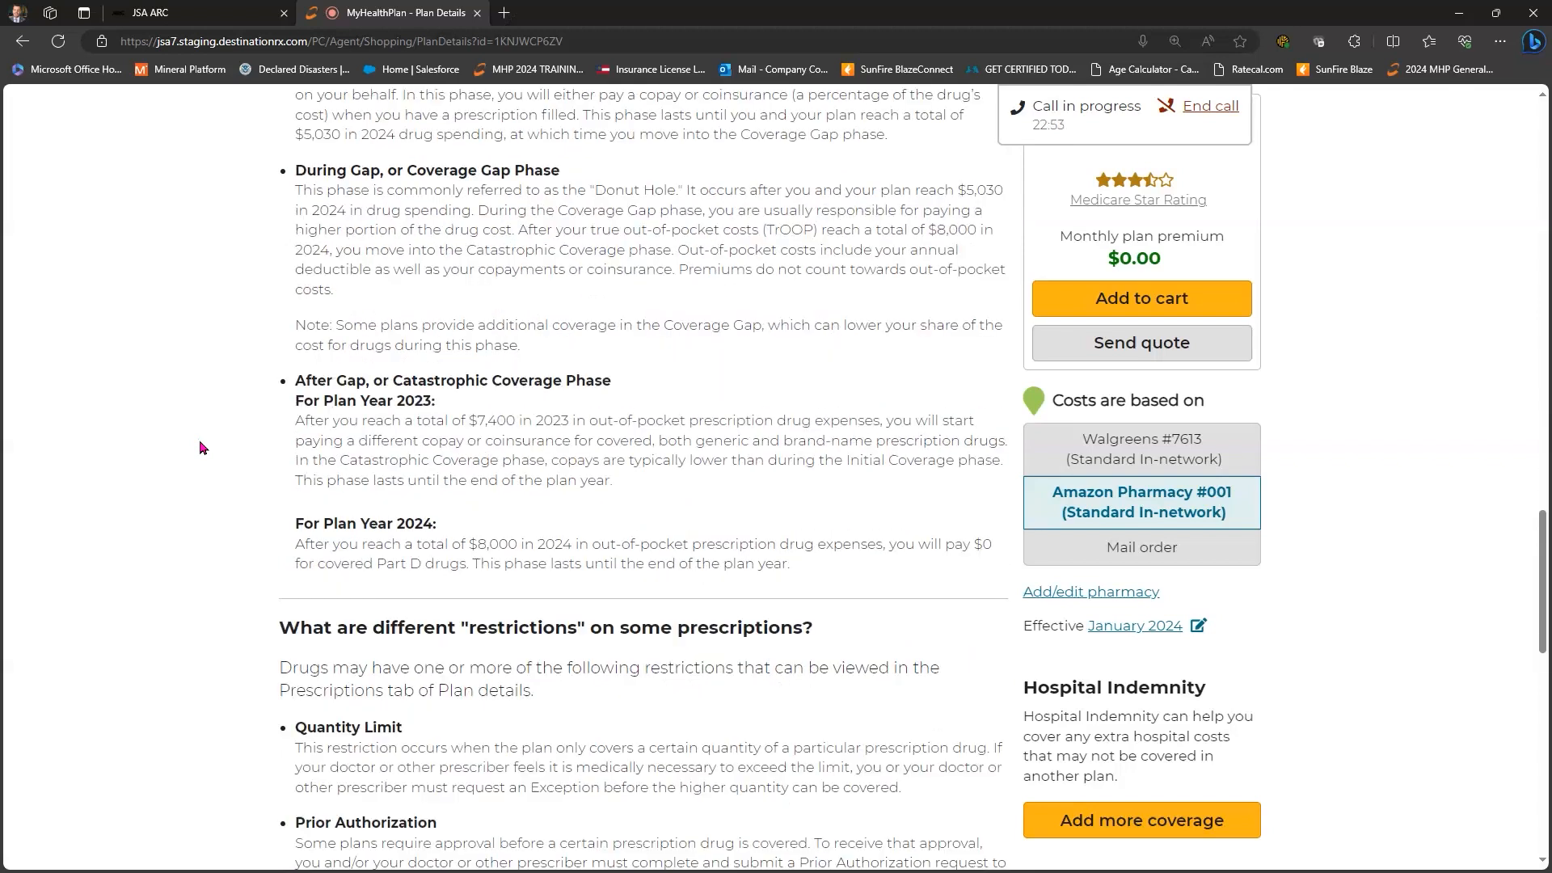
{"action": "scroll", "coordinate": [202, 447], "scroll_direction": "down", "scroll_amount": 1}
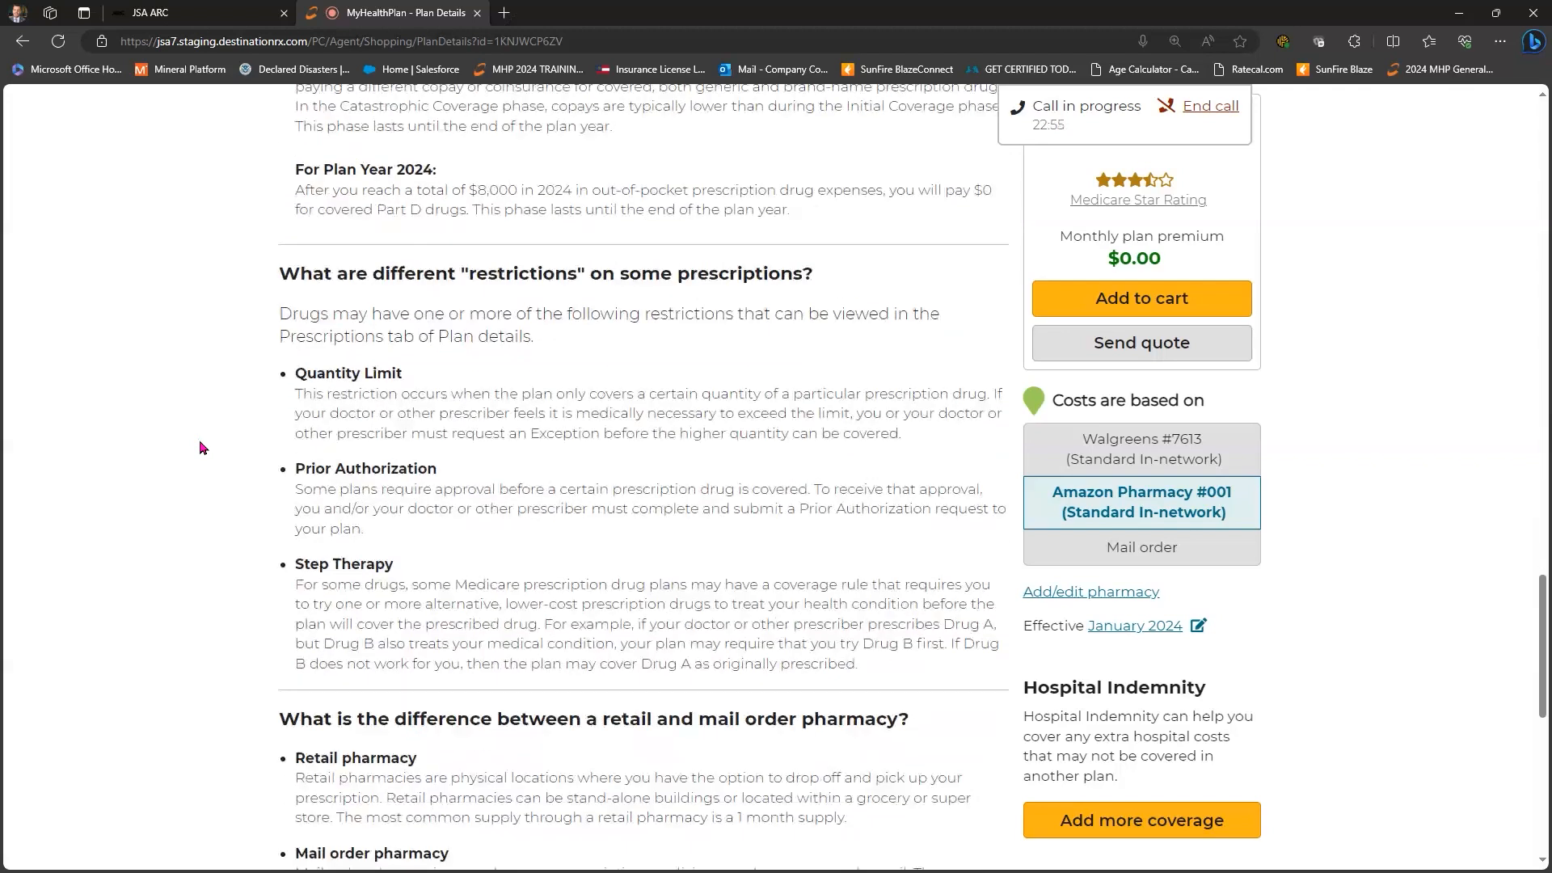
{"action": "scroll", "coordinate": [202, 447], "scroll_direction": "down", "scroll_amount": 1}
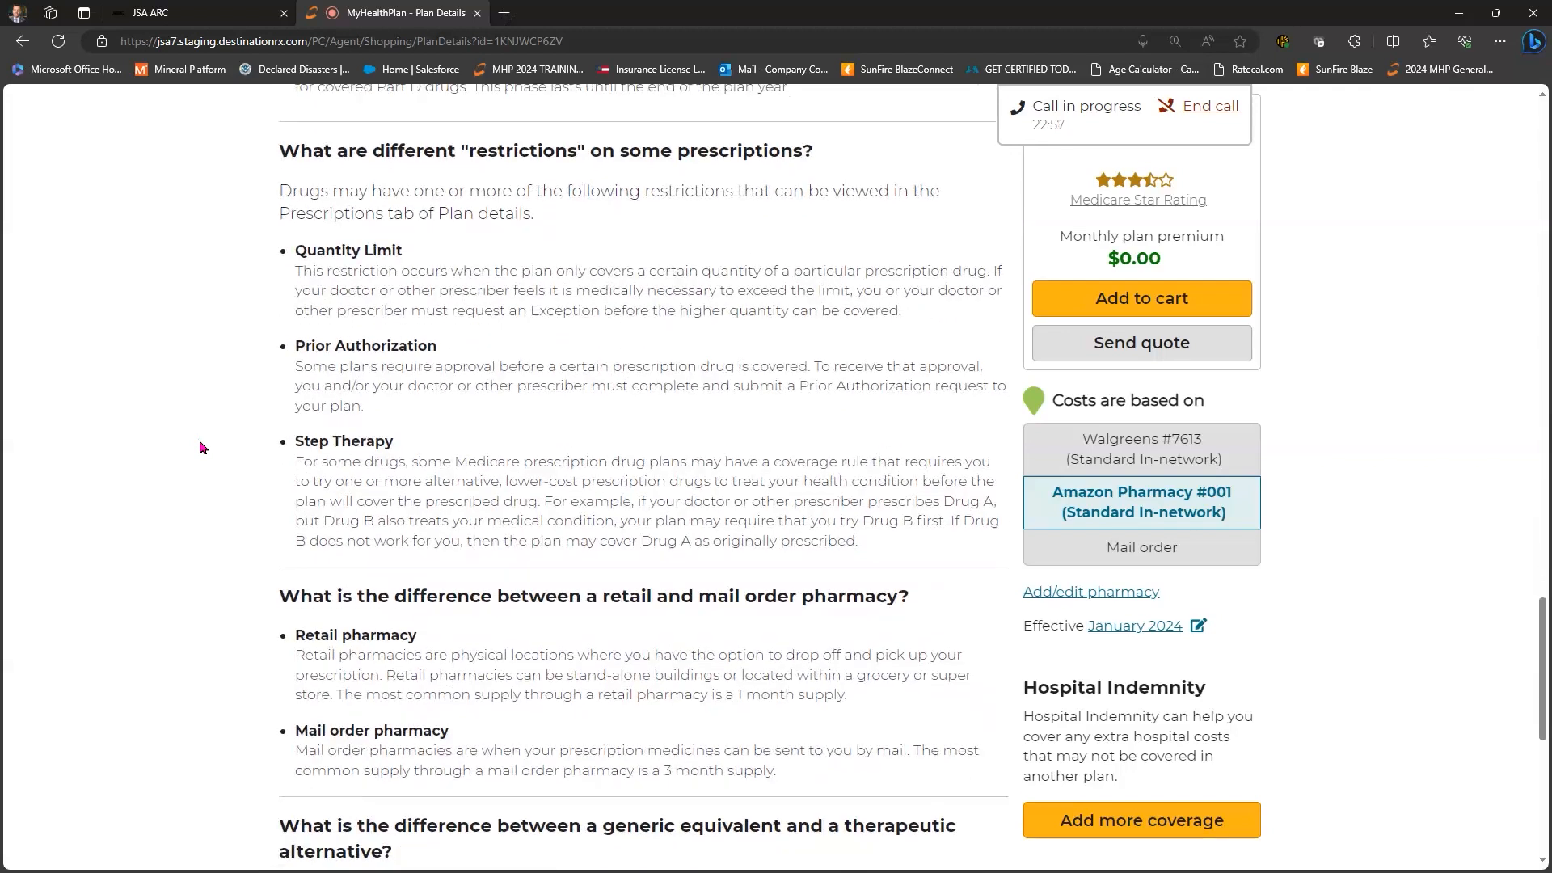
{"action": "scroll", "coordinate": [202, 447], "scroll_direction": "down", "scroll_amount": 2}
{"action": "scroll", "coordinate": [202, 447], "scroll_direction": "down", "scroll_amount": 3}
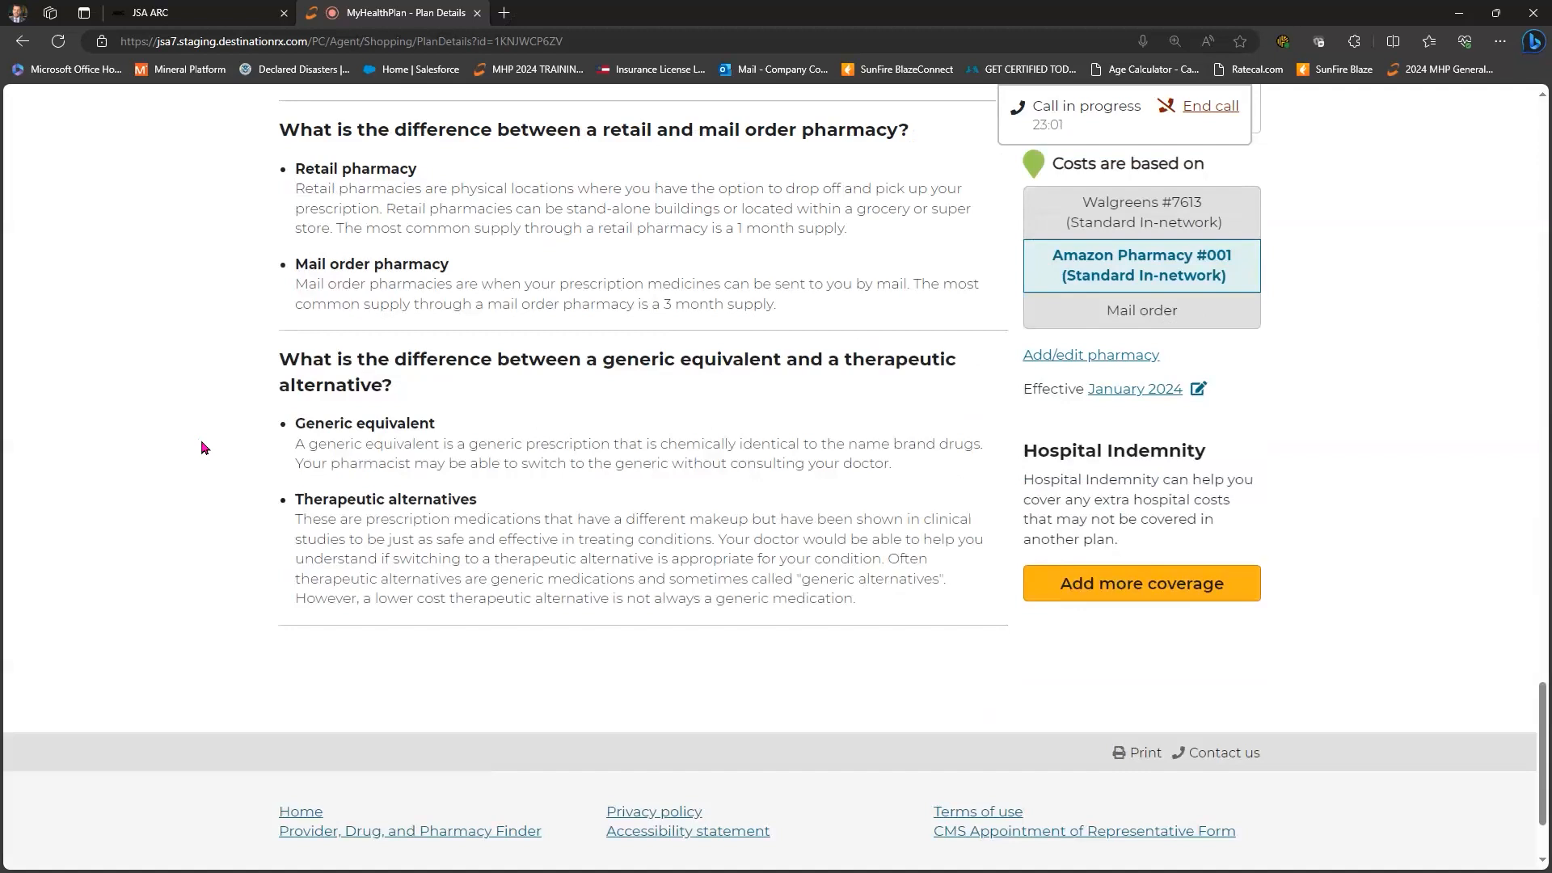
{"action": "scroll", "coordinate": [202, 447], "scroll_direction": "up", "scroll_amount": 14}
{"action": "scroll", "coordinate": [202, 447], "scroll_direction": "up", "scroll_amount": 9}
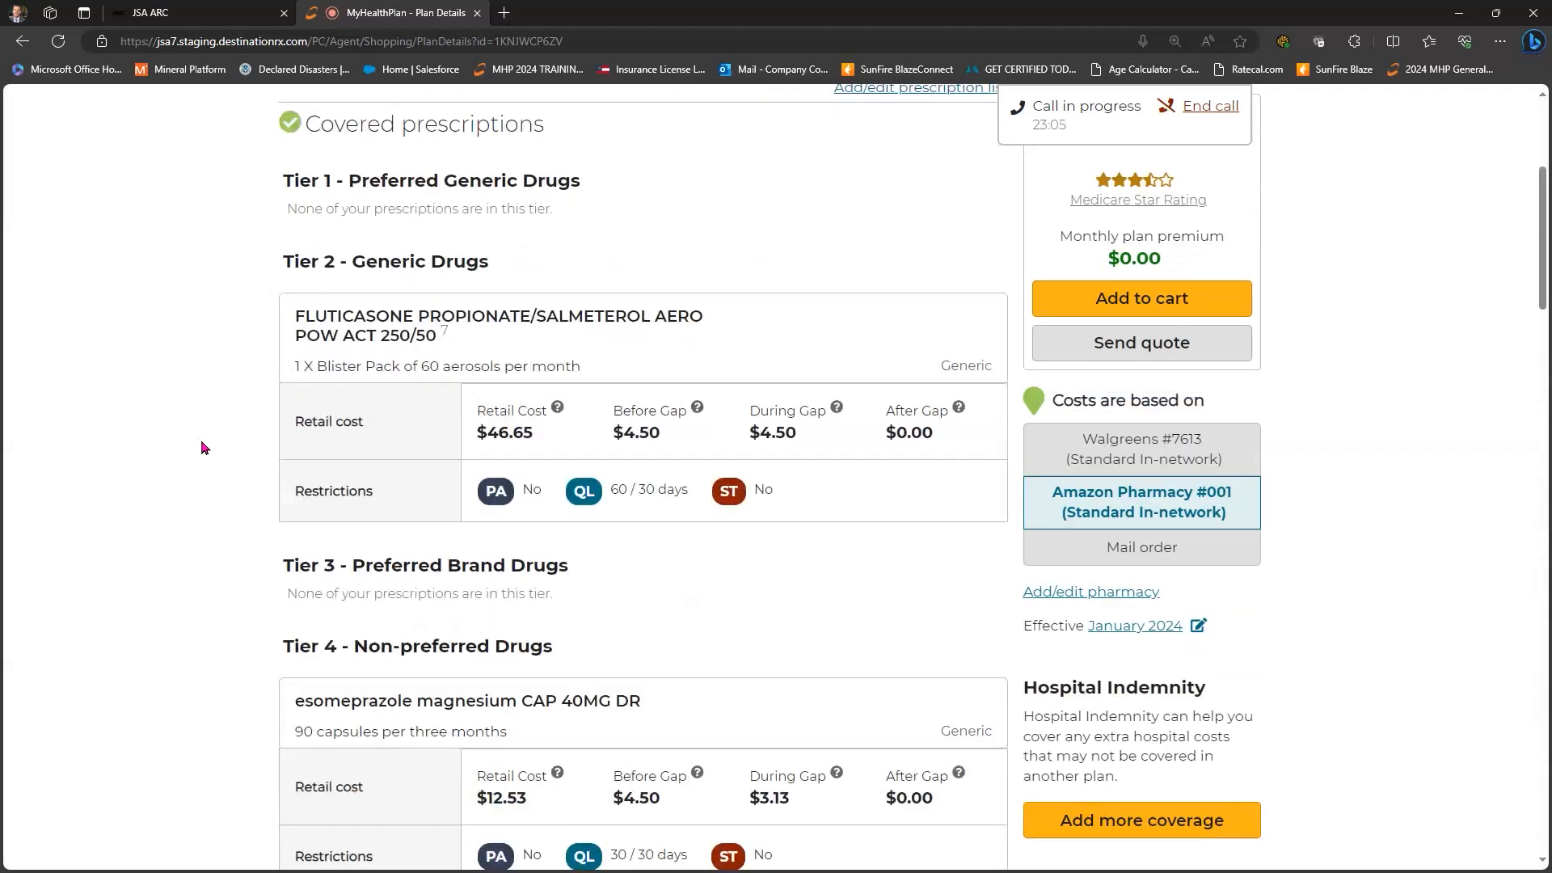
{"action": "scroll", "coordinate": [202, 447], "scroll_direction": "up", "scroll_amount": 3}
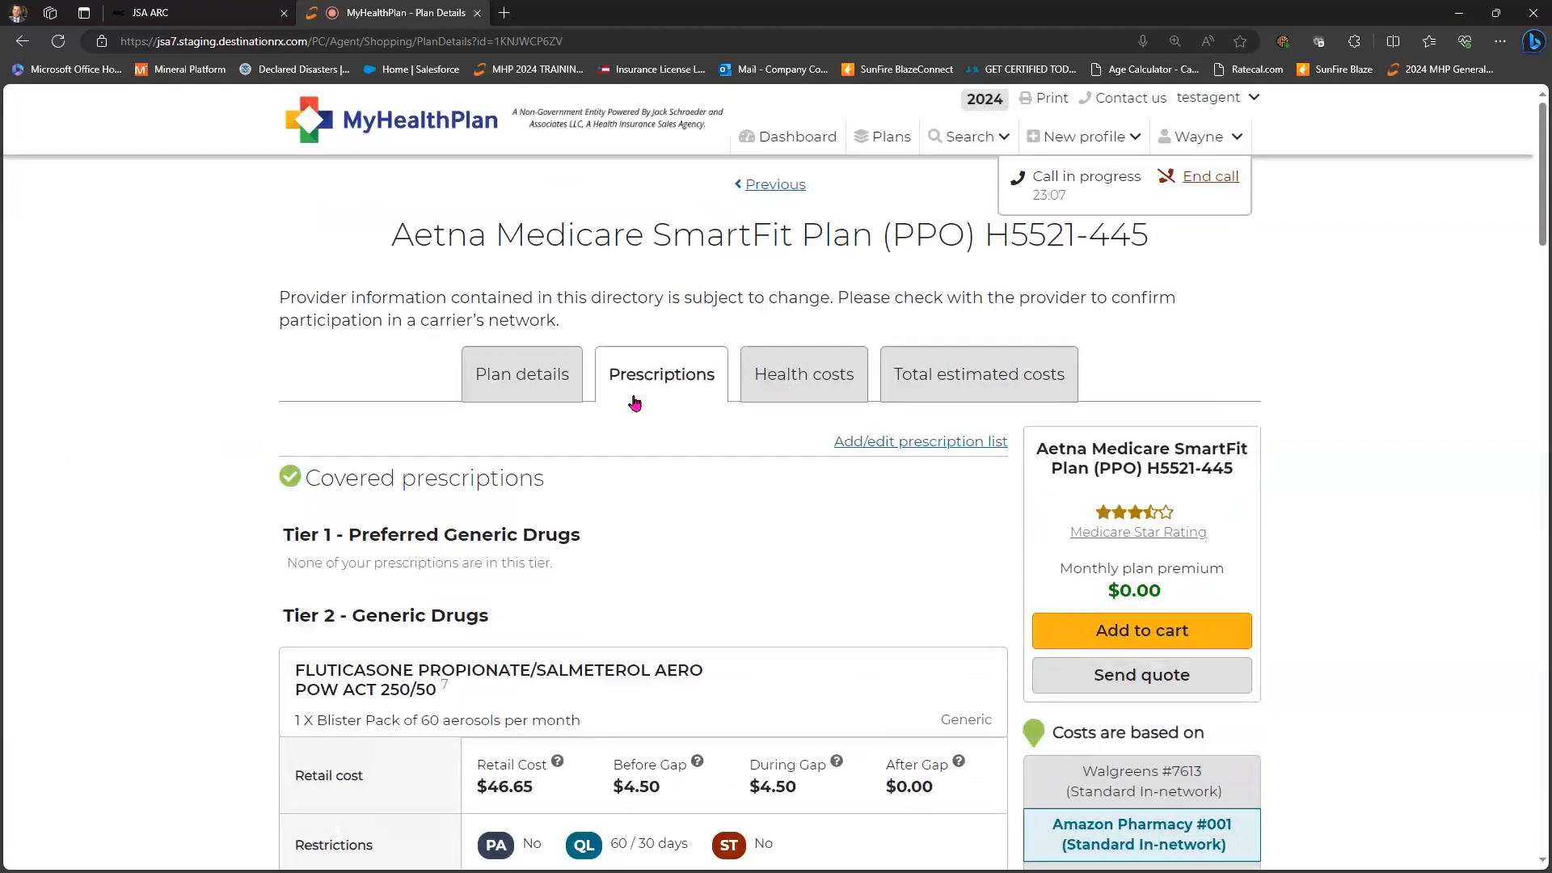
{"action": "key", "text": "Right"}
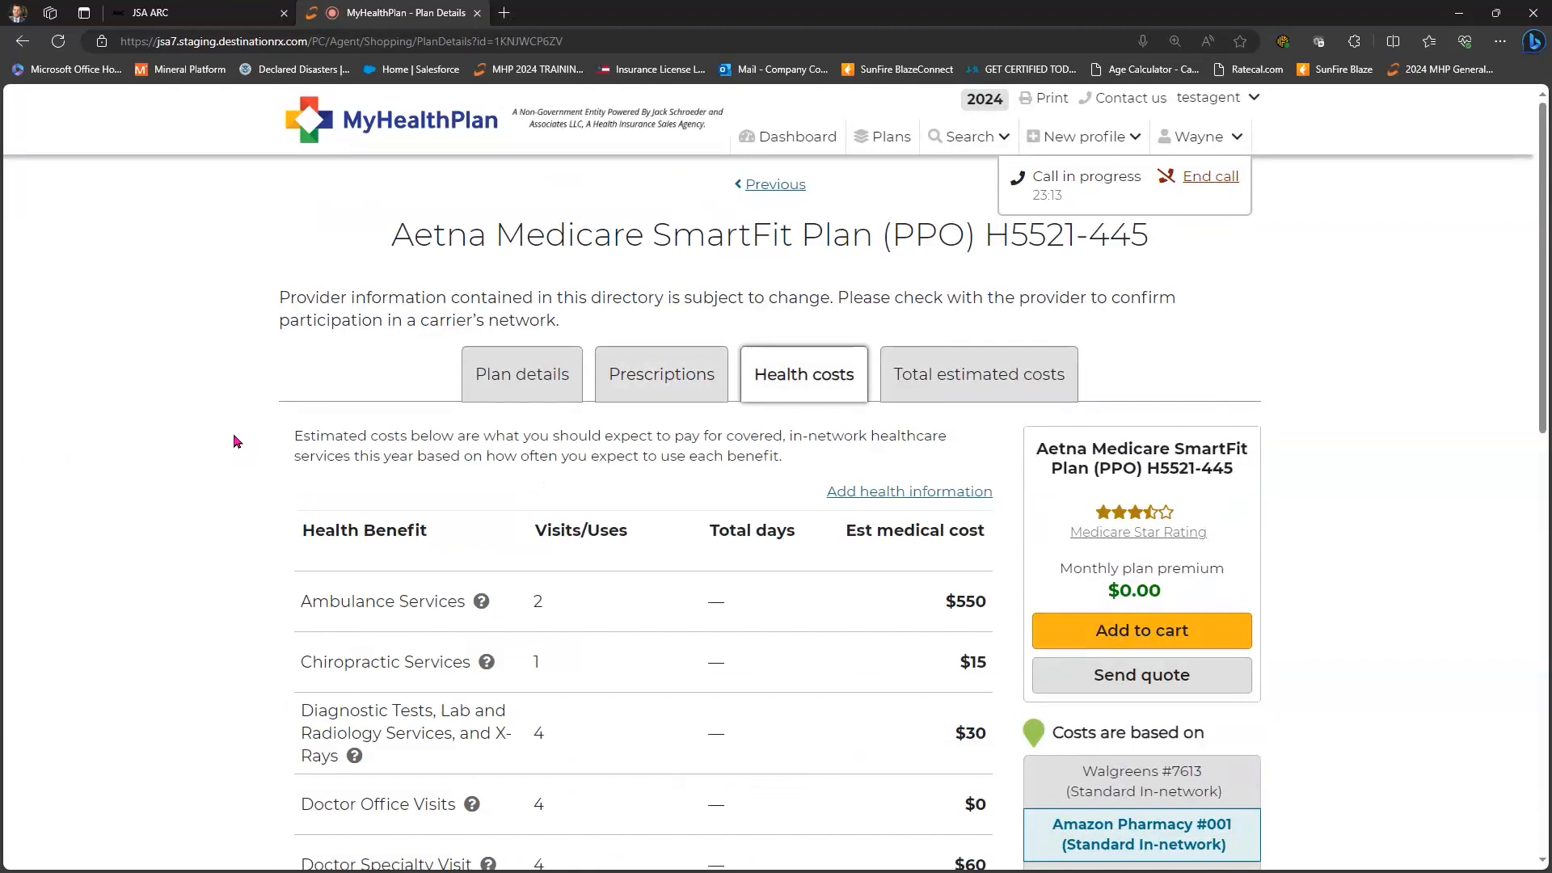
{"action": "scroll", "coordinate": [671, 271], "scroll_direction": "down", "scroll_amount": 3}
{"action": "scroll", "coordinate": [689, 269], "scroll_direction": "up", "scroll_amount": 3}
{"action": "scroll", "coordinate": [227, 388], "scroll_direction": "down", "scroll_amount": 3}
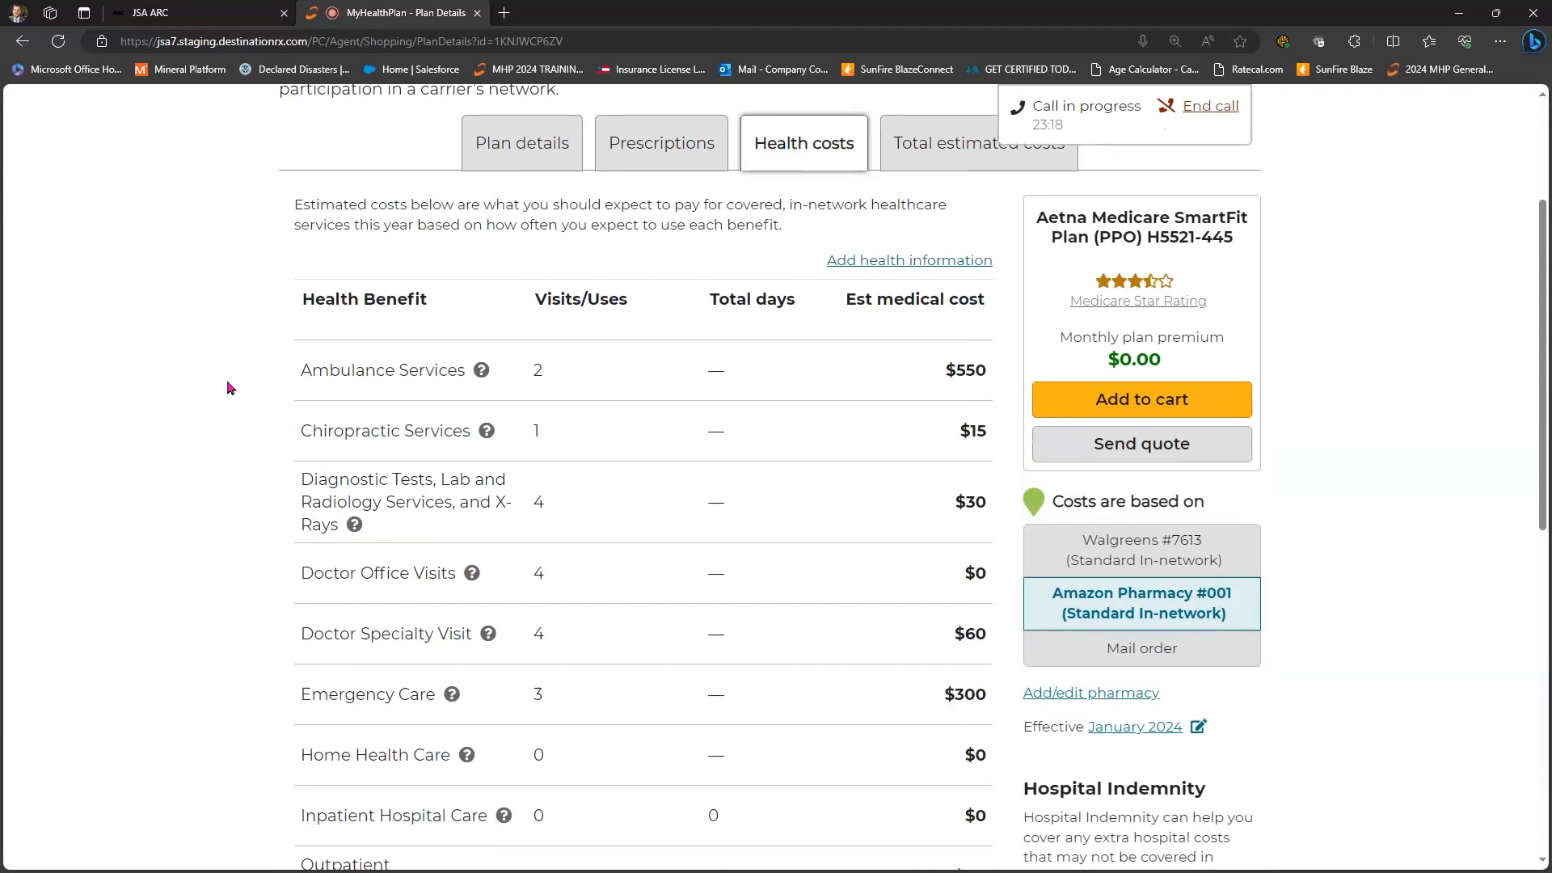
{"action": "scroll", "coordinate": [533, 270], "scroll_direction": "down", "scroll_amount": 2}
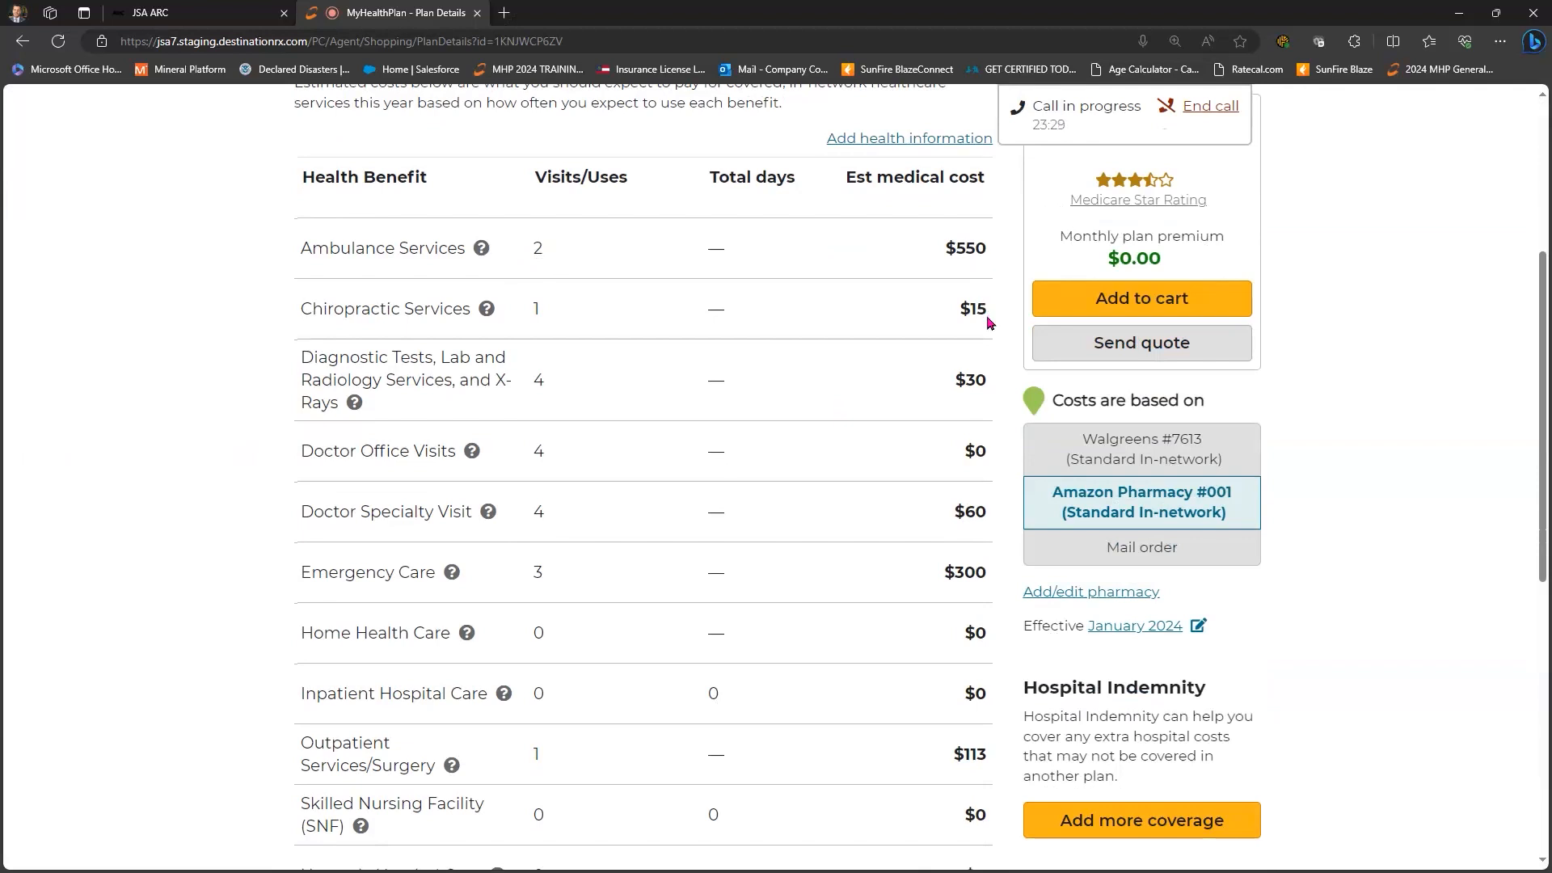
{"action": "scroll", "coordinate": [598, 185], "scroll_direction": "down", "scroll_amount": 2}
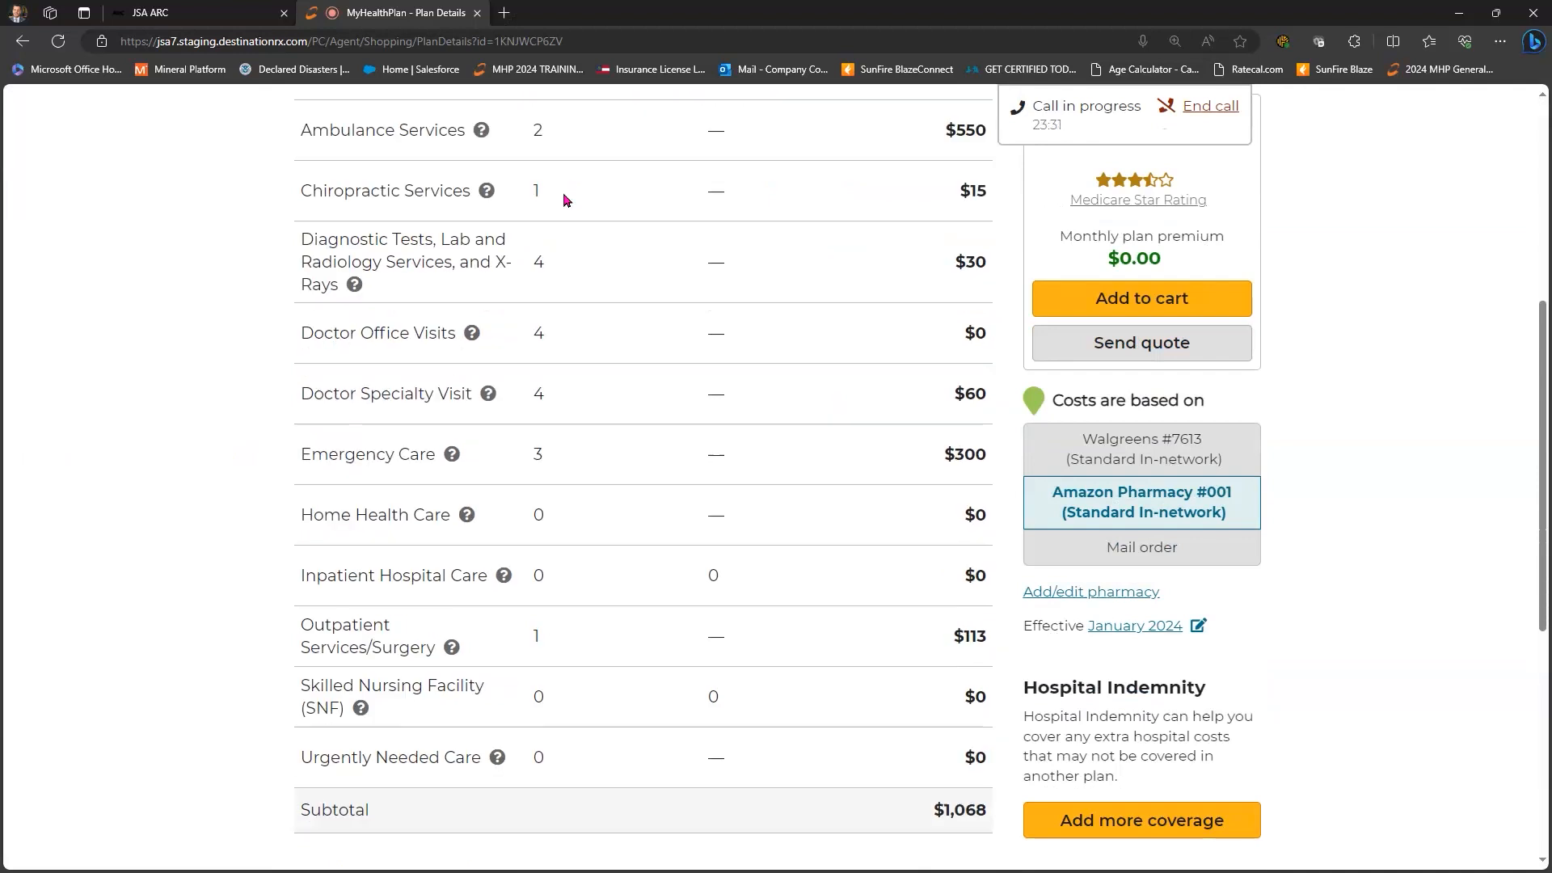
{"action": "scroll", "coordinate": [569, 316], "scroll_direction": "up", "scroll_amount": 2}
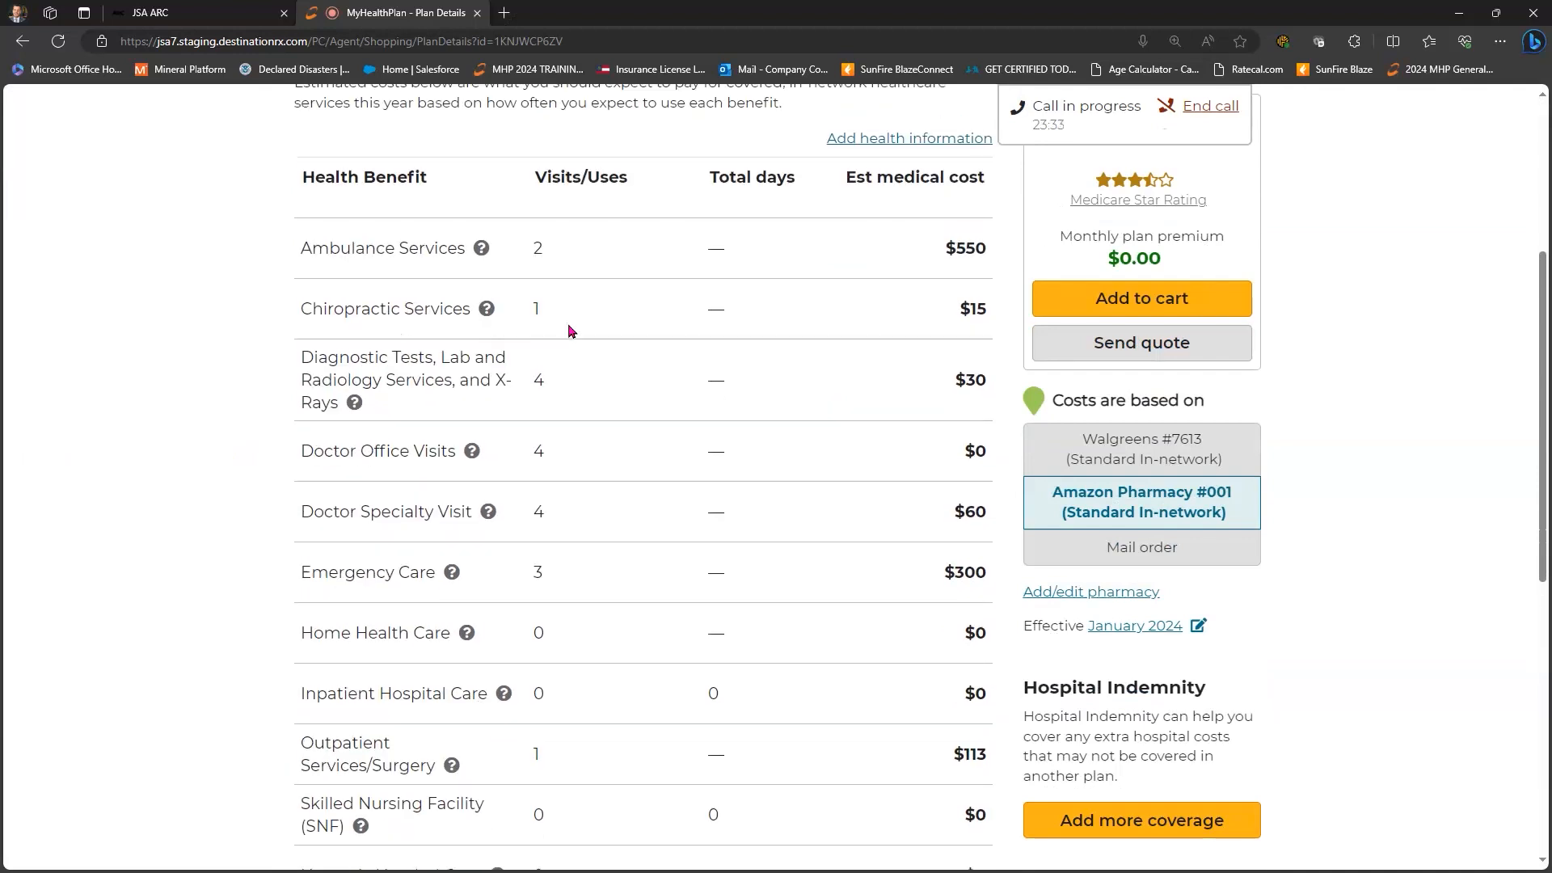
{"action": "scroll", "coordinate": [569, 325], "scroll_direction": "down", "scroll_amount": 4}
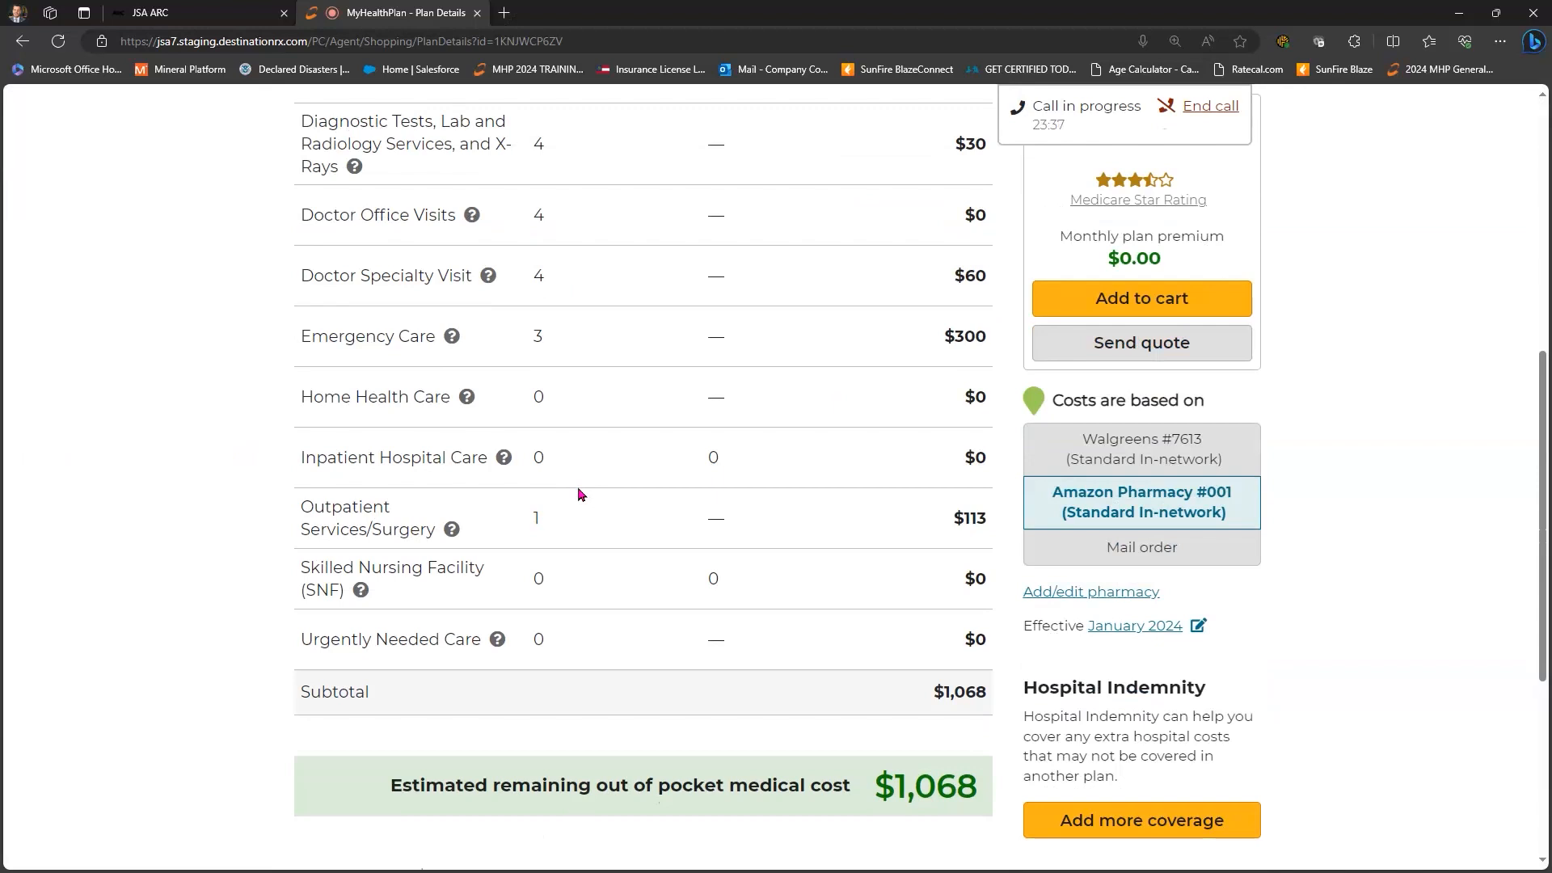
{"action": "scroll", "coordinate": [579, 493], "scroll_direction": "up", "scroll_amount": 4}
{"action": "scroll", "coordinate": [574, 166], "scroll_direction": "up", "scroll_amount": 4}
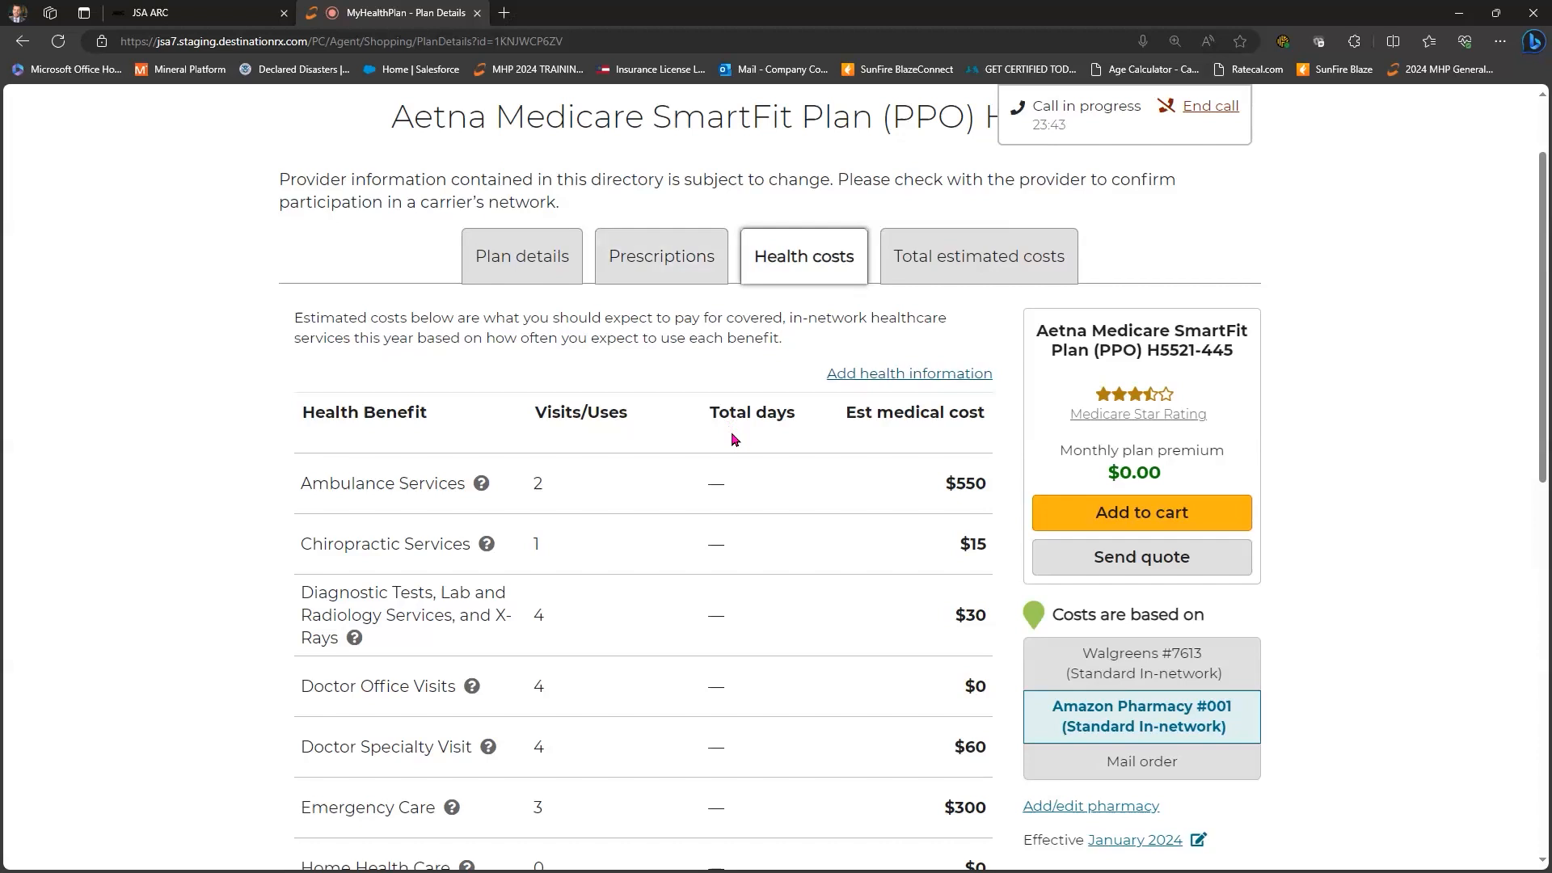
{"action": "scroll", "coordinate": [679, 436], "scroll_direction": "down", "scroll_amount": 8}
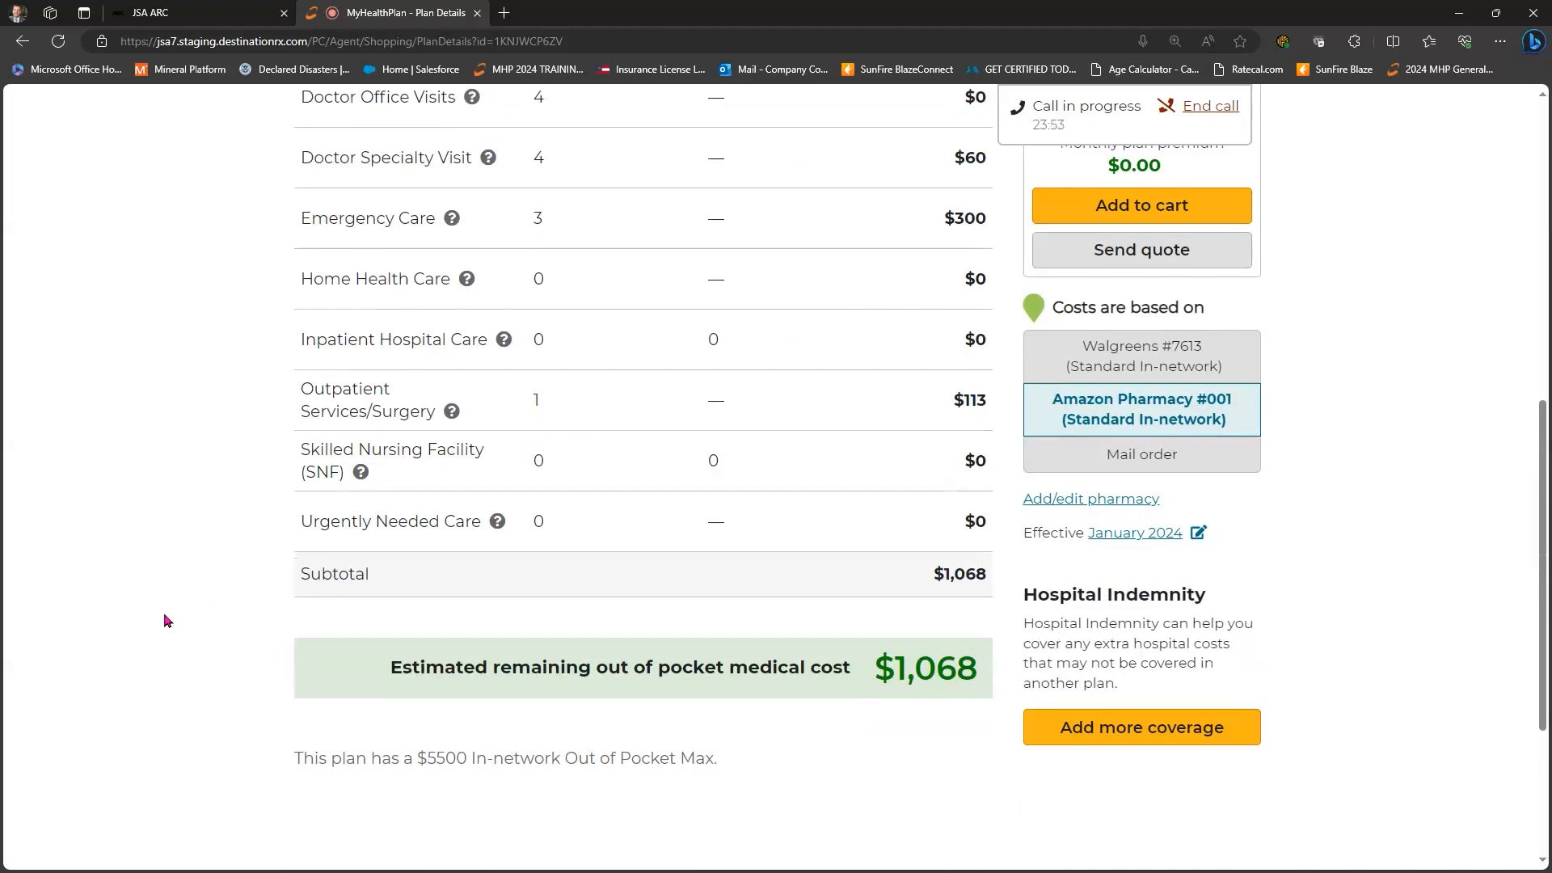
{"action": "scroll", "coordinate": [186, 594], "scroll_direction": "down", "scroll_amount": 3}
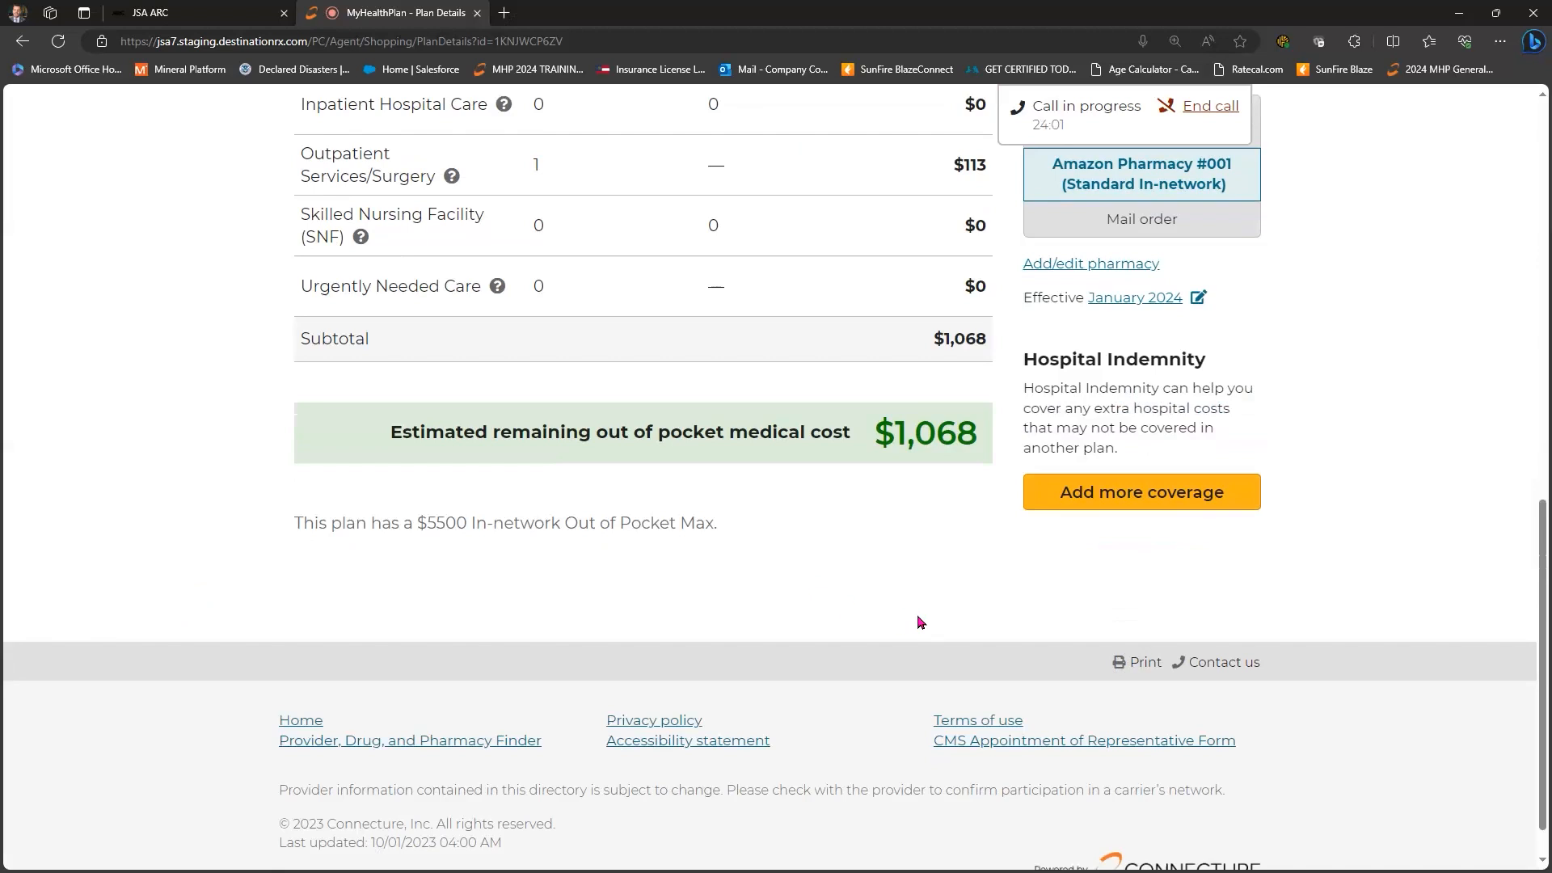
{"action": "scroll", "coordinate": [943, 623], "scroll_direction": "up", "scroll_amount": 15}
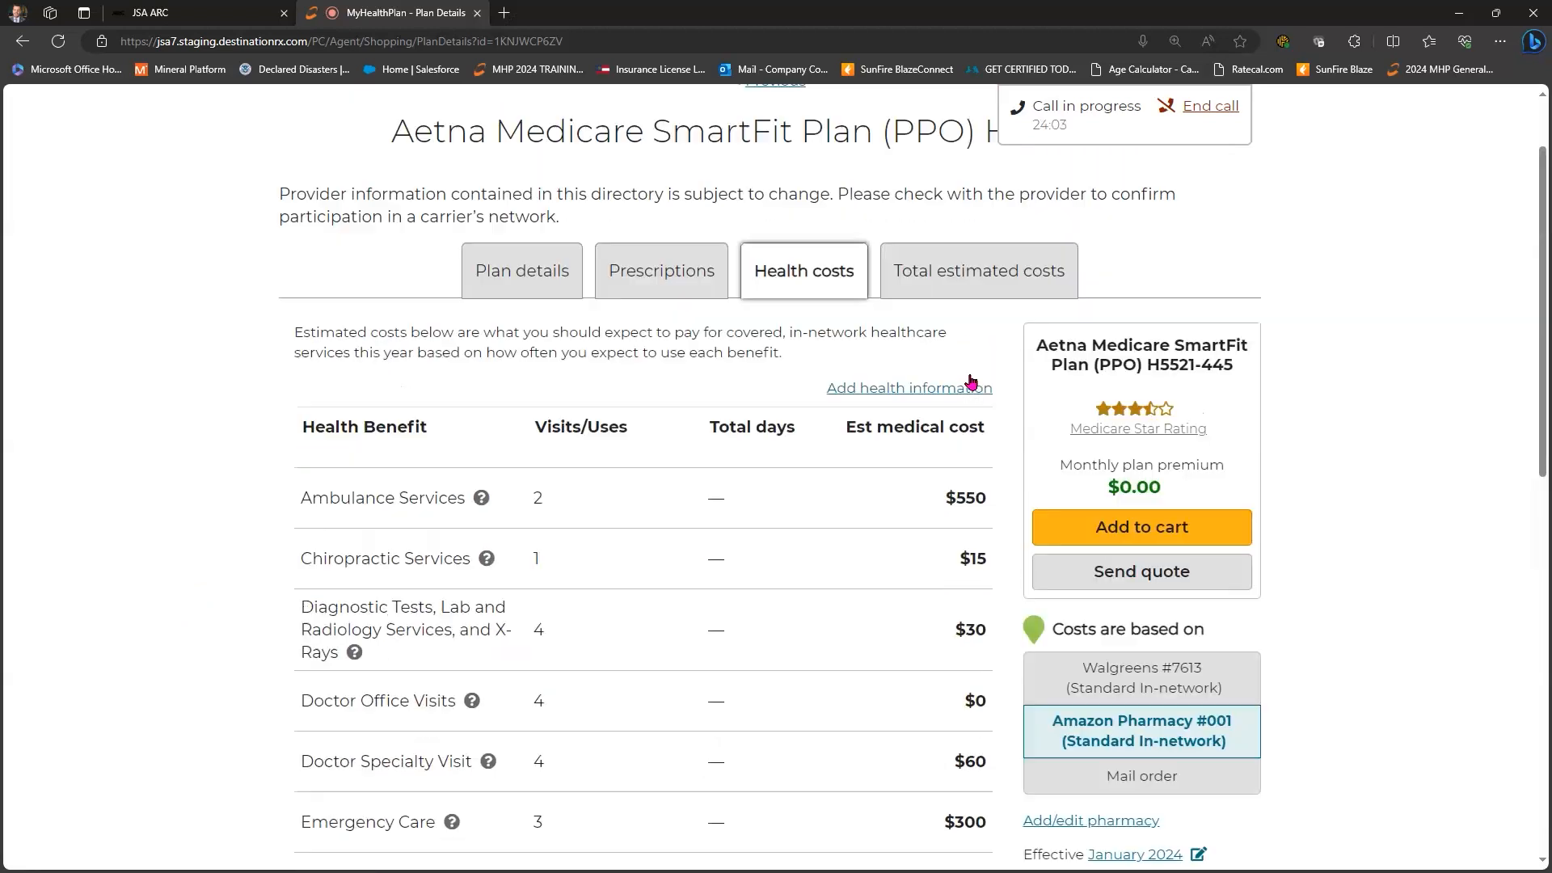
- Show the plan's total estimated costs of $5,122 per year
{"action": "left_click", "coordinate": [971, 382]}
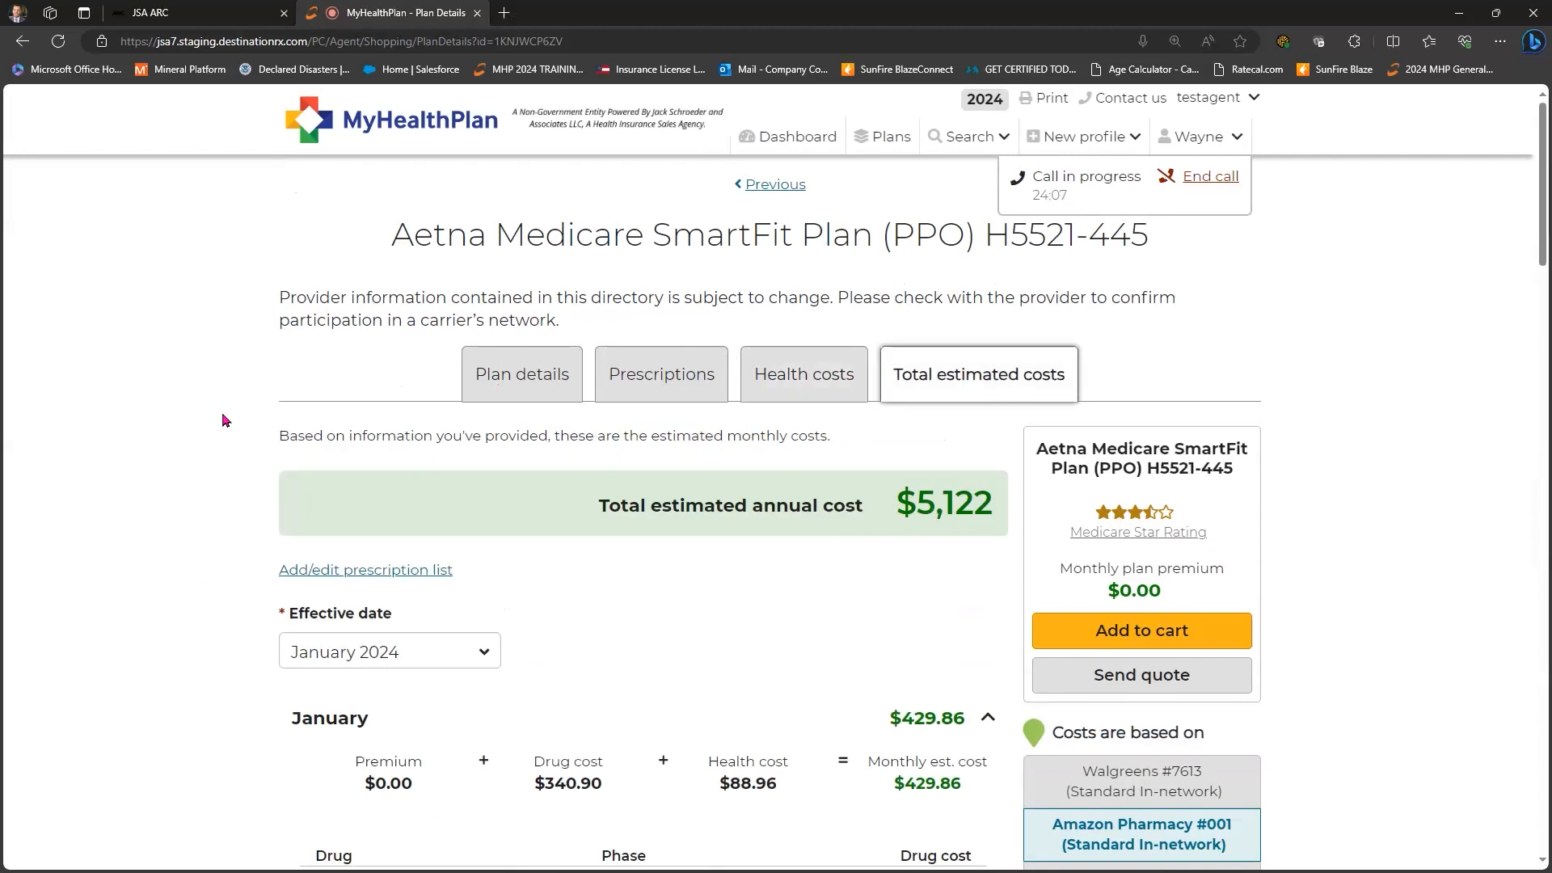
{"action": "scroll", "coordinate": [215, 421], "scroll_direction": "down", "scroll_amount": 4}
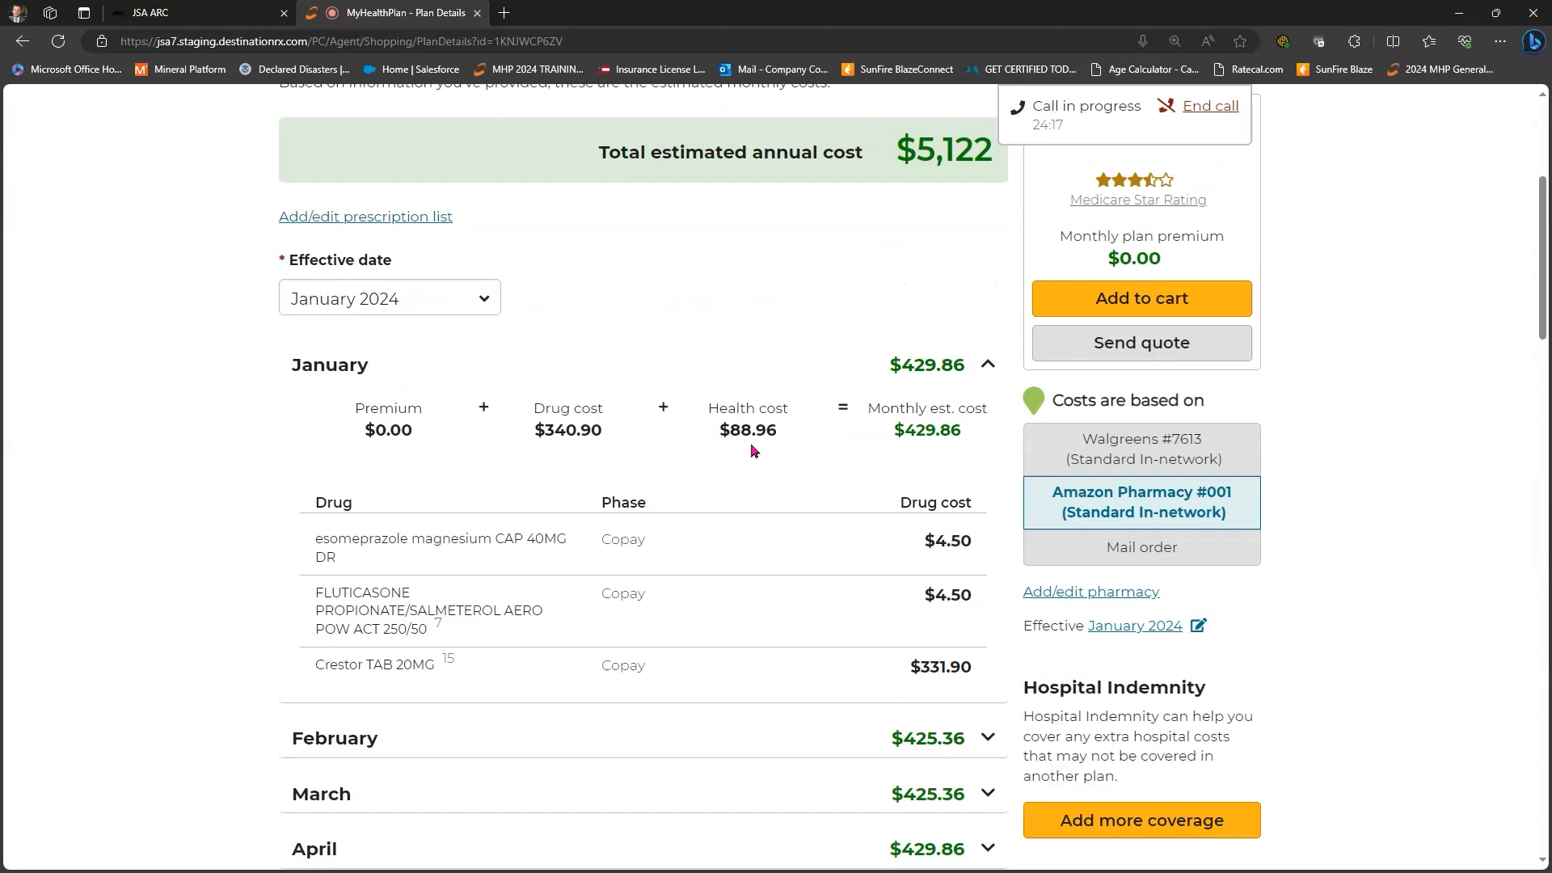
{"action": "scroll", "coordinate": [938, 339], "scroll_direction": "down", "scroll_amount": 1}
{"action": "scroll", "coordinate": [966, 336], "scroll_direction": "down", "scroll_amount": 1}
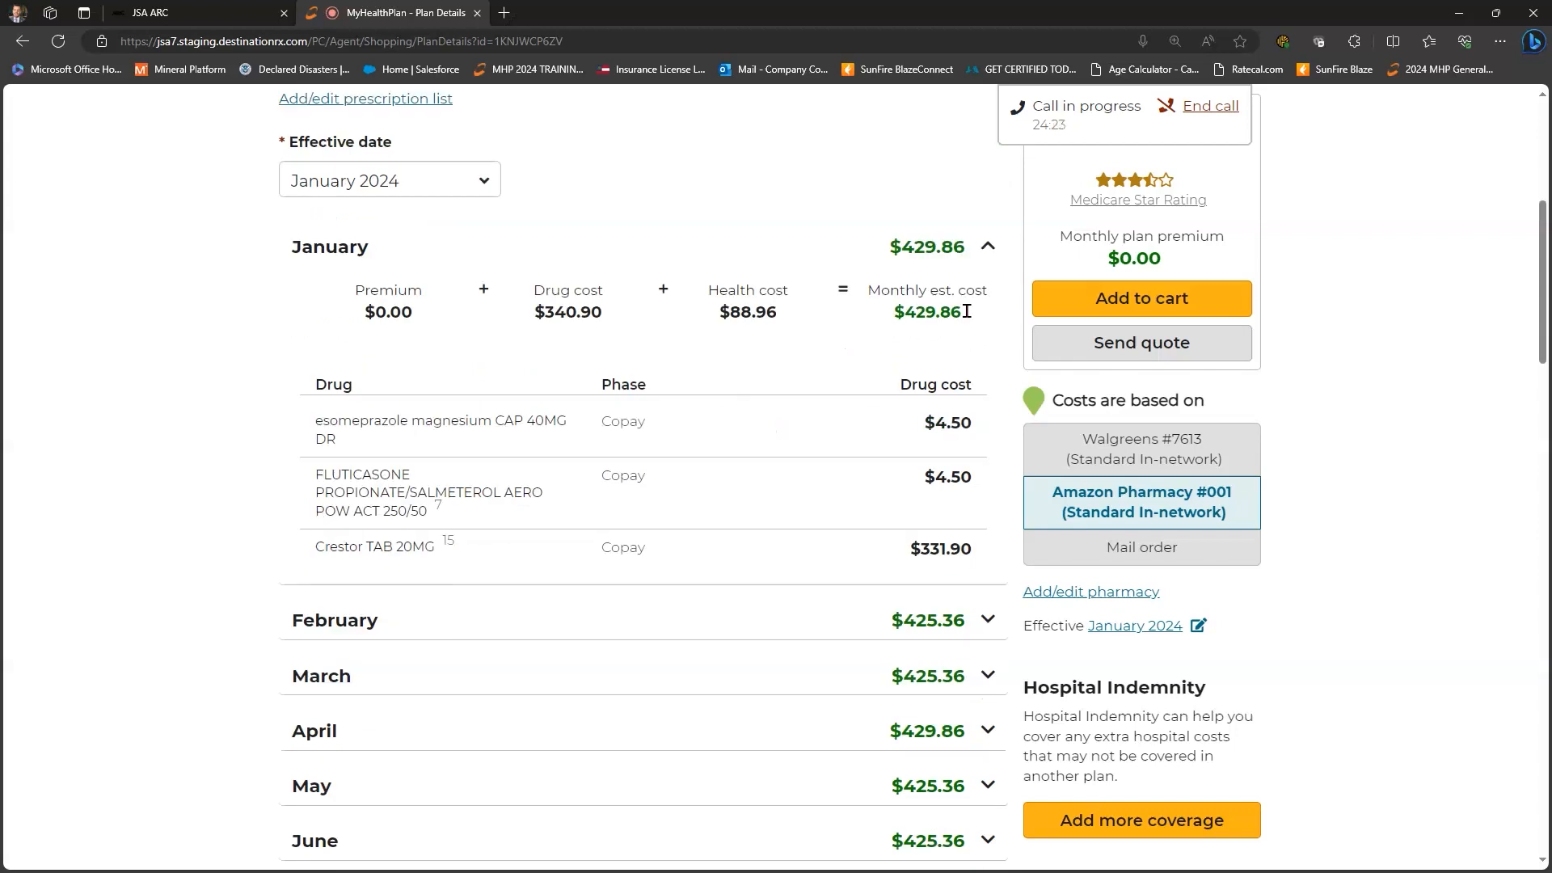
{"action": "scroll", "coordinate": [970, 333], "scroll_direction": "down", "scroll_amount": 1}
{"action": "scroll", "coordinate": [970, 388], "scroll_direction": "down", "scroll_amount": 2}
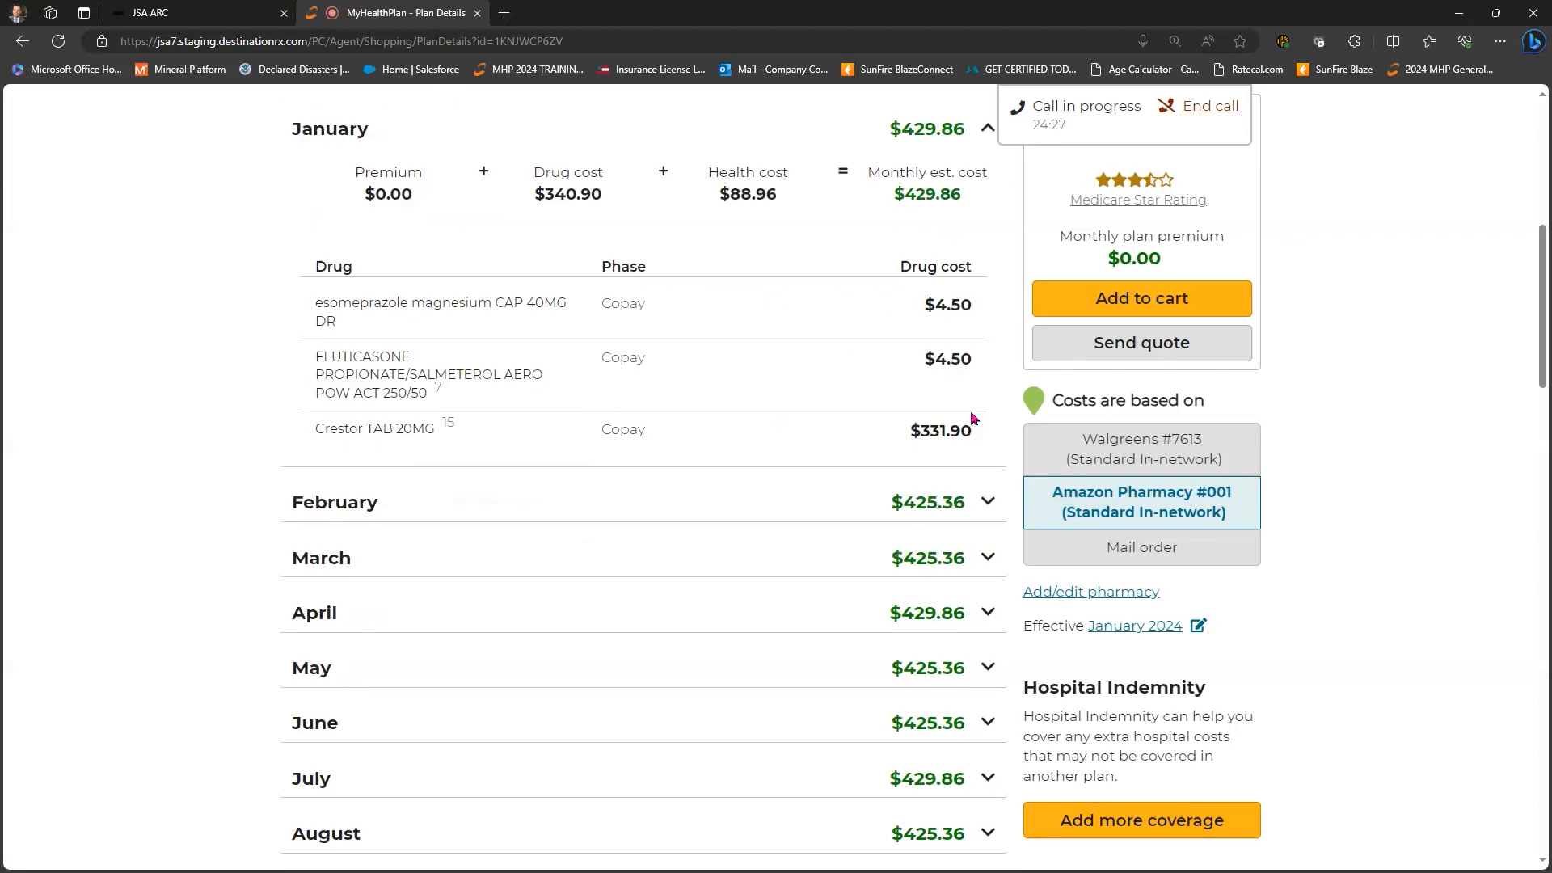
{"action": "scroll", "coordinate": [973, 417], "scroll_direction": "down", "scroll_amount": 4}
- Expand the February, March, April, May and August monthly cost breakdowns
{"action": "left_click", "coordinate": [979, 158]}
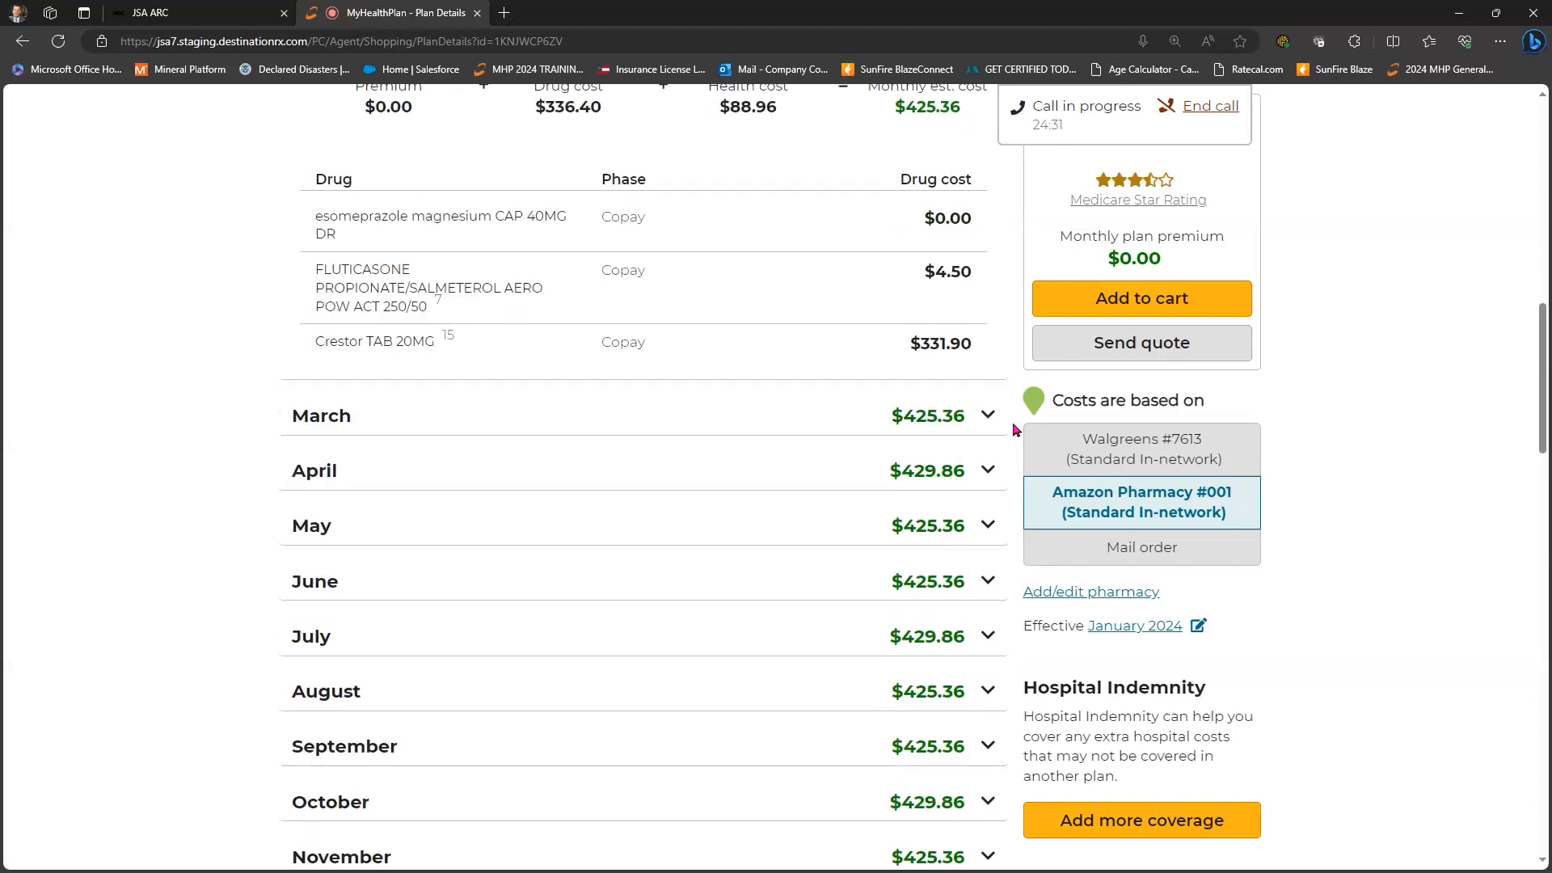
{"action": "left_click", "coordinate": [991, 406]}
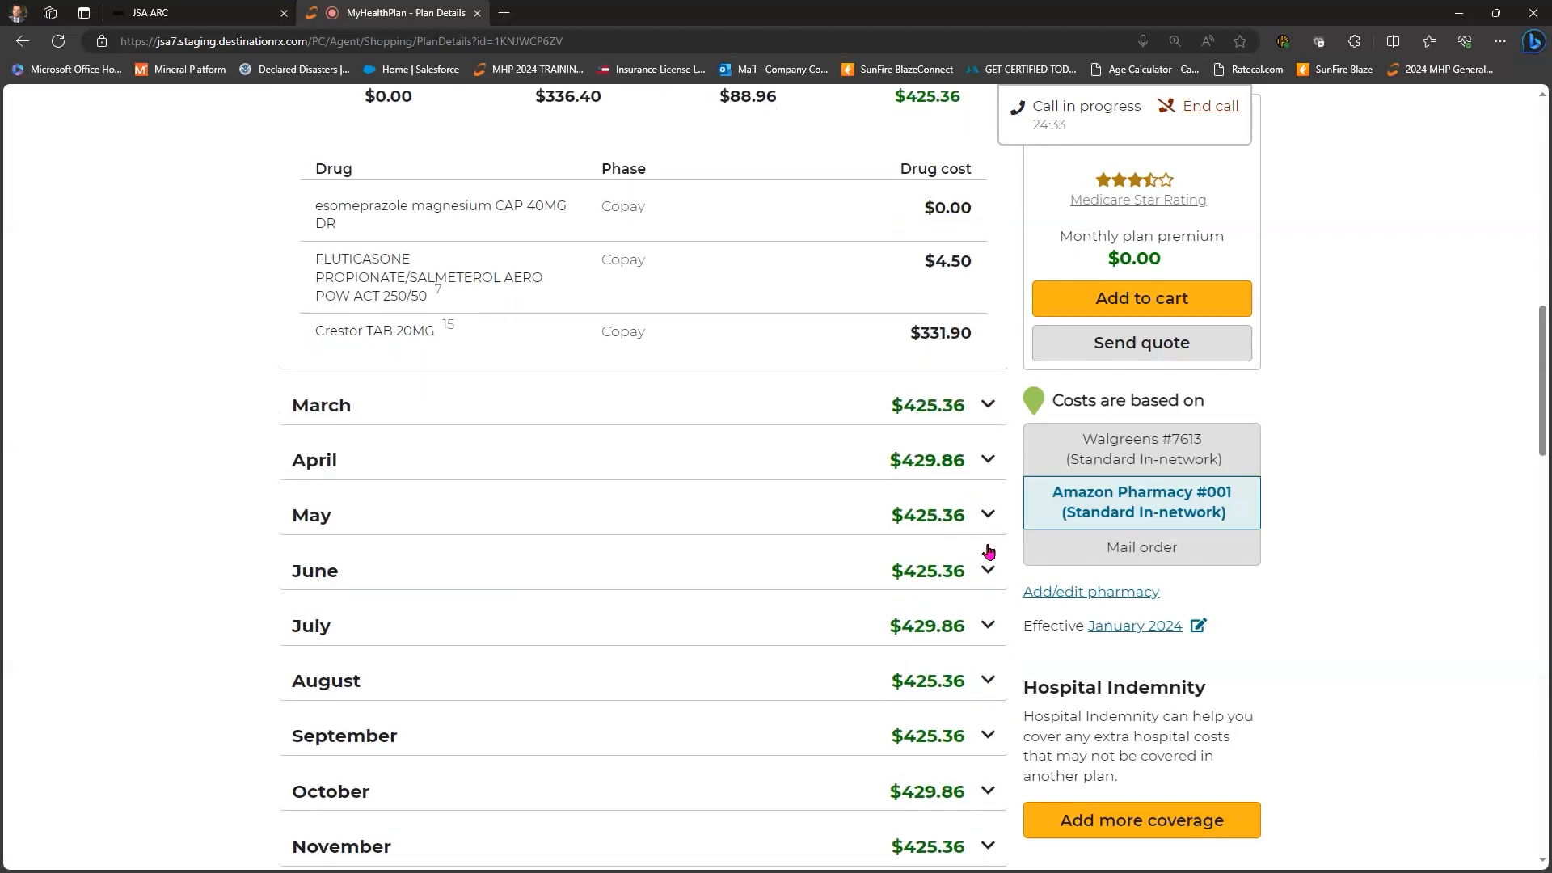
{"action": "left_click", "coordinate": [987, 546]}
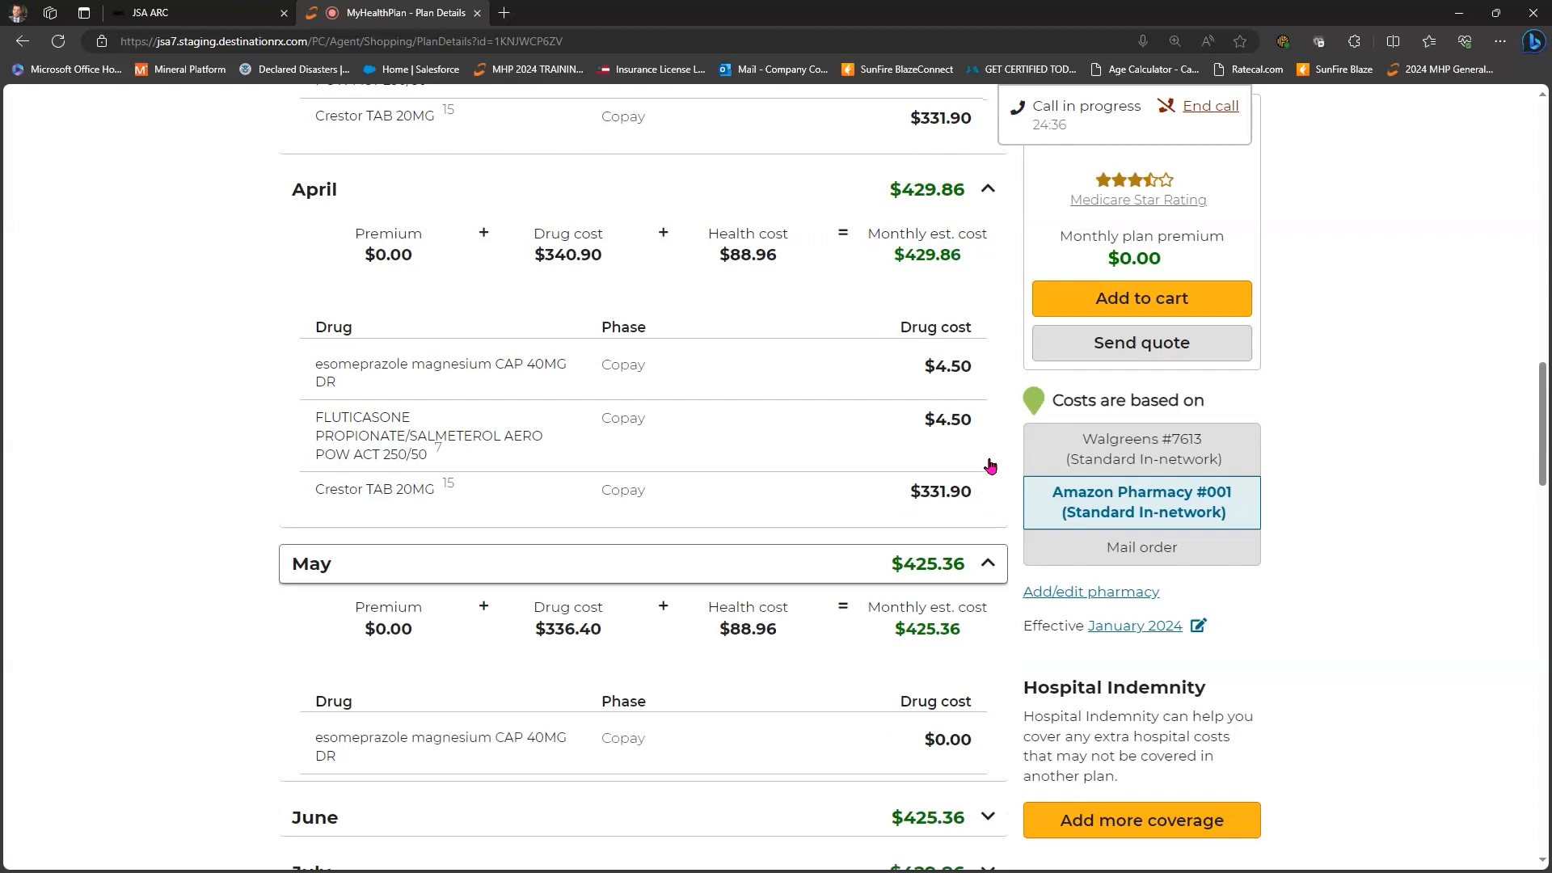
{"action": "left_click", "coordinate": [990, 467]}
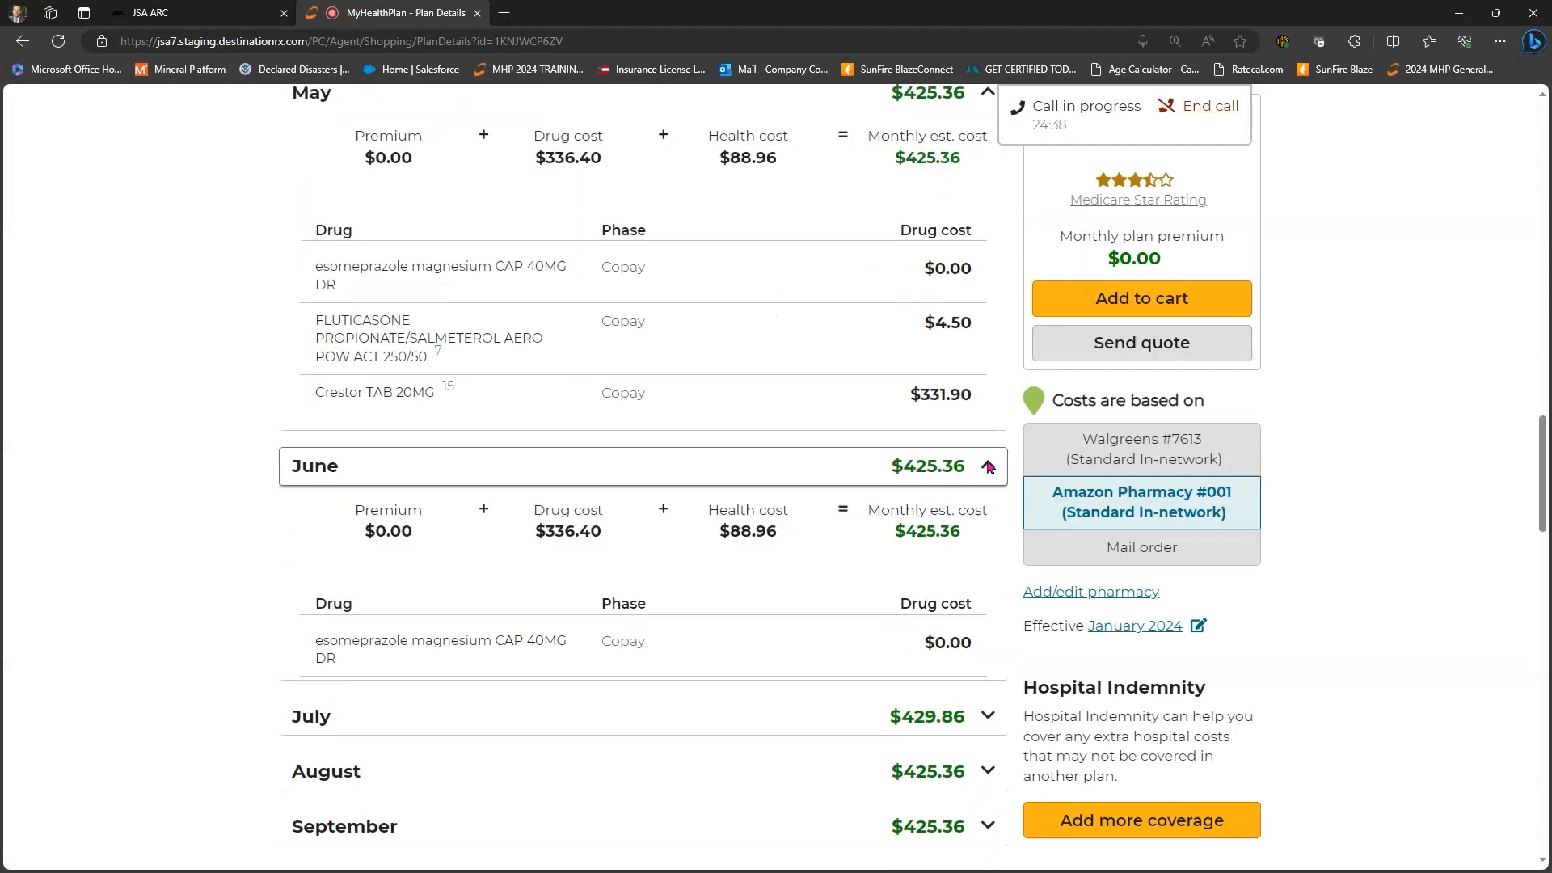
{"action": "scroll", "coordinate": [978, 436], "scroll_direction": "down", "scroll_amount": 5}
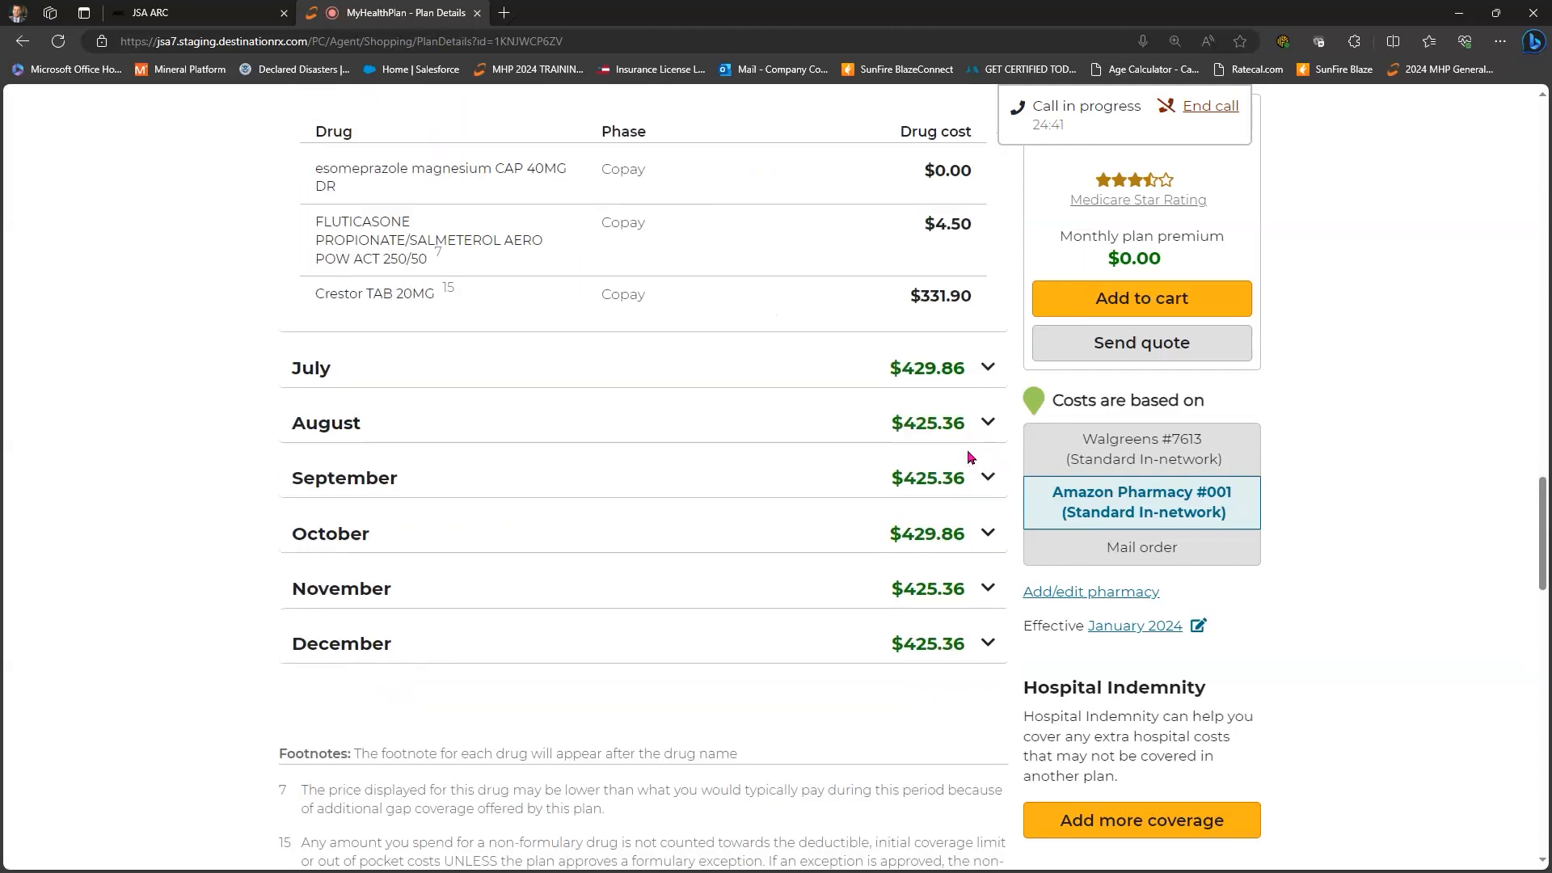
{"action": "left_click", "coordinate": [970, 451]}
{"action": "scroll", "coordinate": [970, 454], "scroll_direction": "up", "scroll_amount": 15}
{"action": "scroll", "coordinate": [970, 457], "scroll_direction": "up", "scroll_amount": 12}
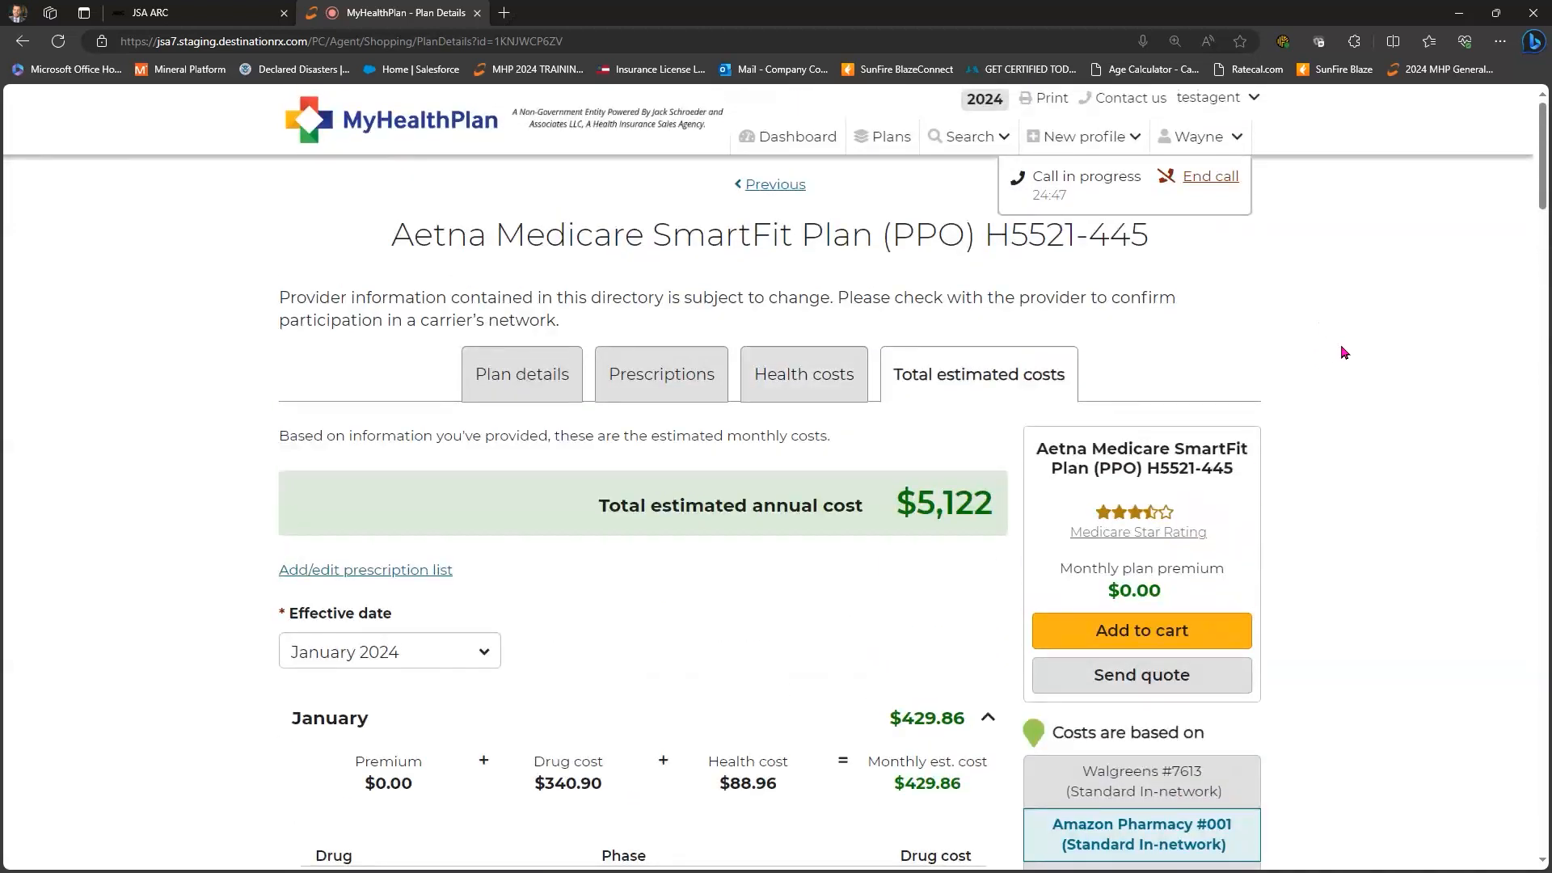
{"action": "scroll", "coordinate": [1346, 356], "scroll_direction": "down", "scroll_amount": 3}
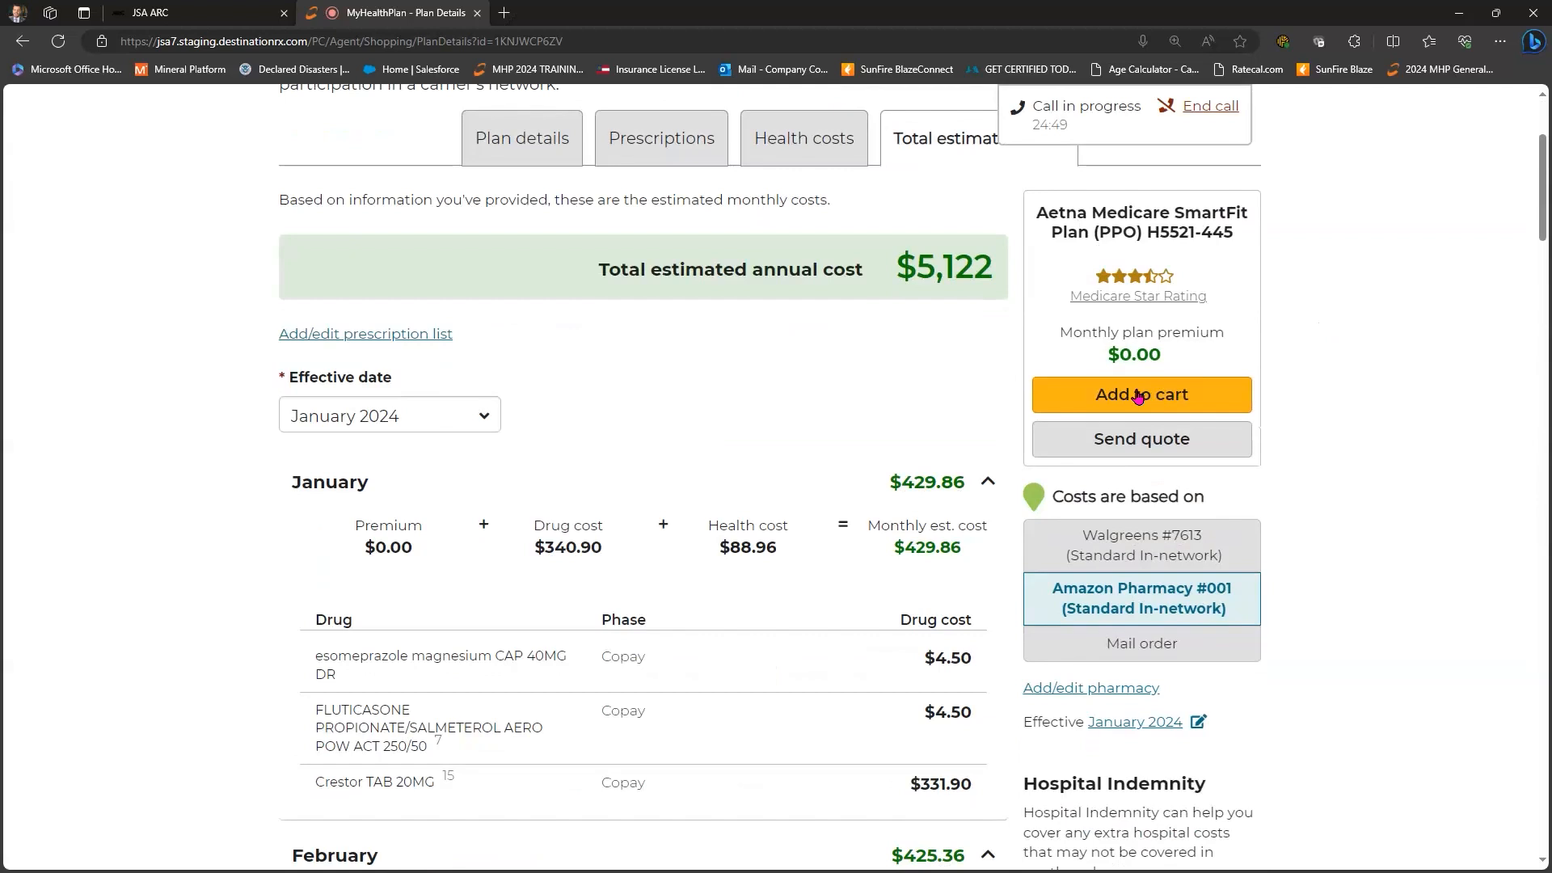
- Add Aetna SmartFit H5521-445 to the cart for the beneficiary to sign and submit, and start applying
{"action": "left_click", "coordinate": [1138, 395]}
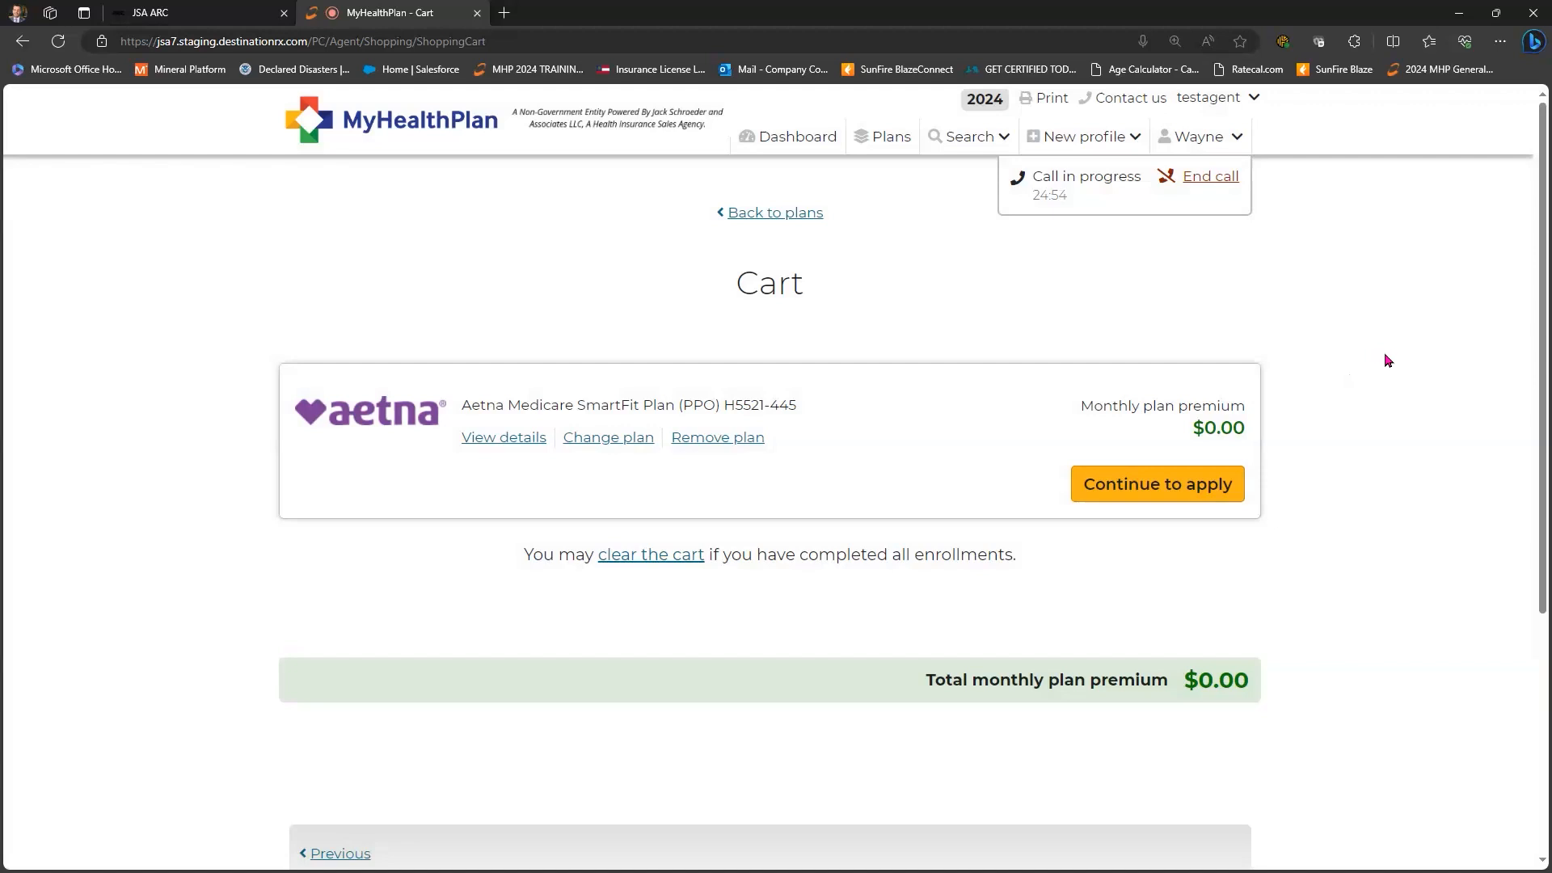
{"action": "scroll", "coordinate": [1370, 382], "scroll_direction": "down", "scroll_amount": 3}
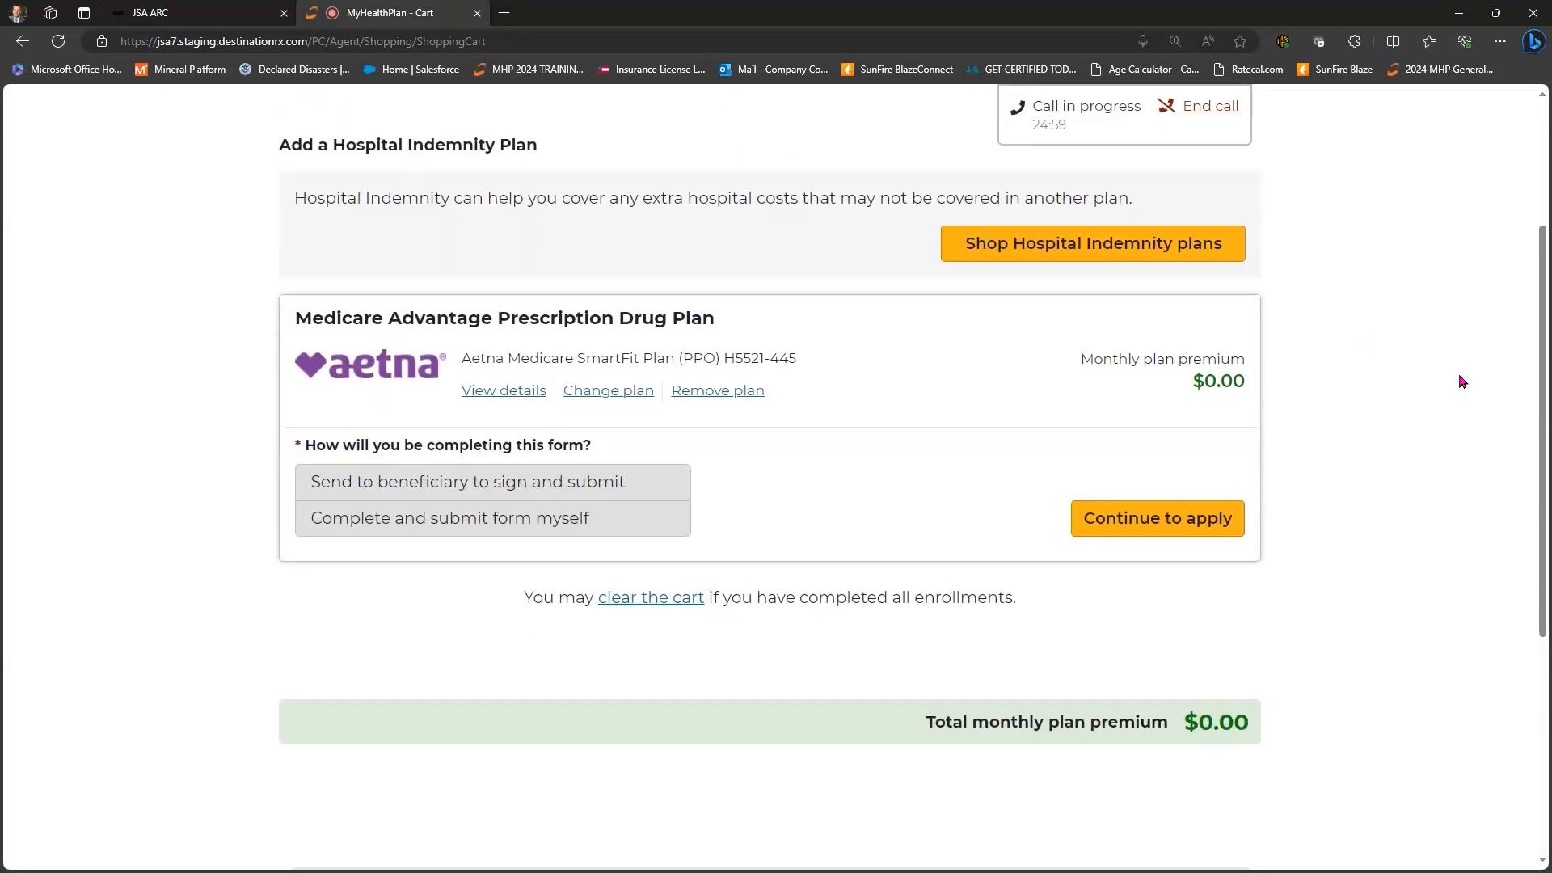
{"action": "left_click", "coordinate": [648, 483]}
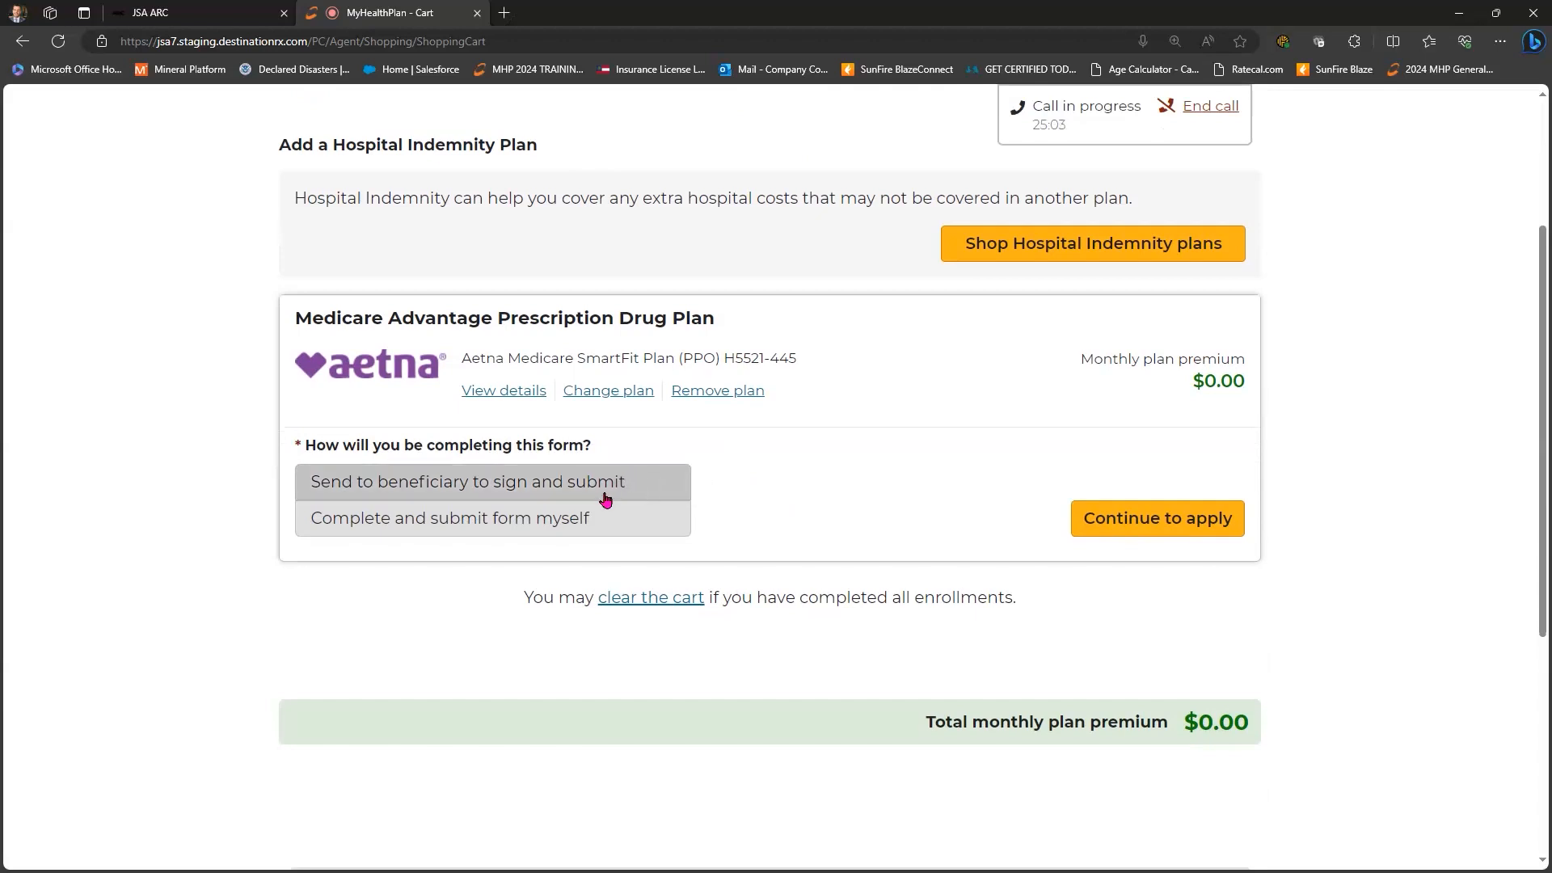
{"action": "left_click", "coordinate": [597, 520]}
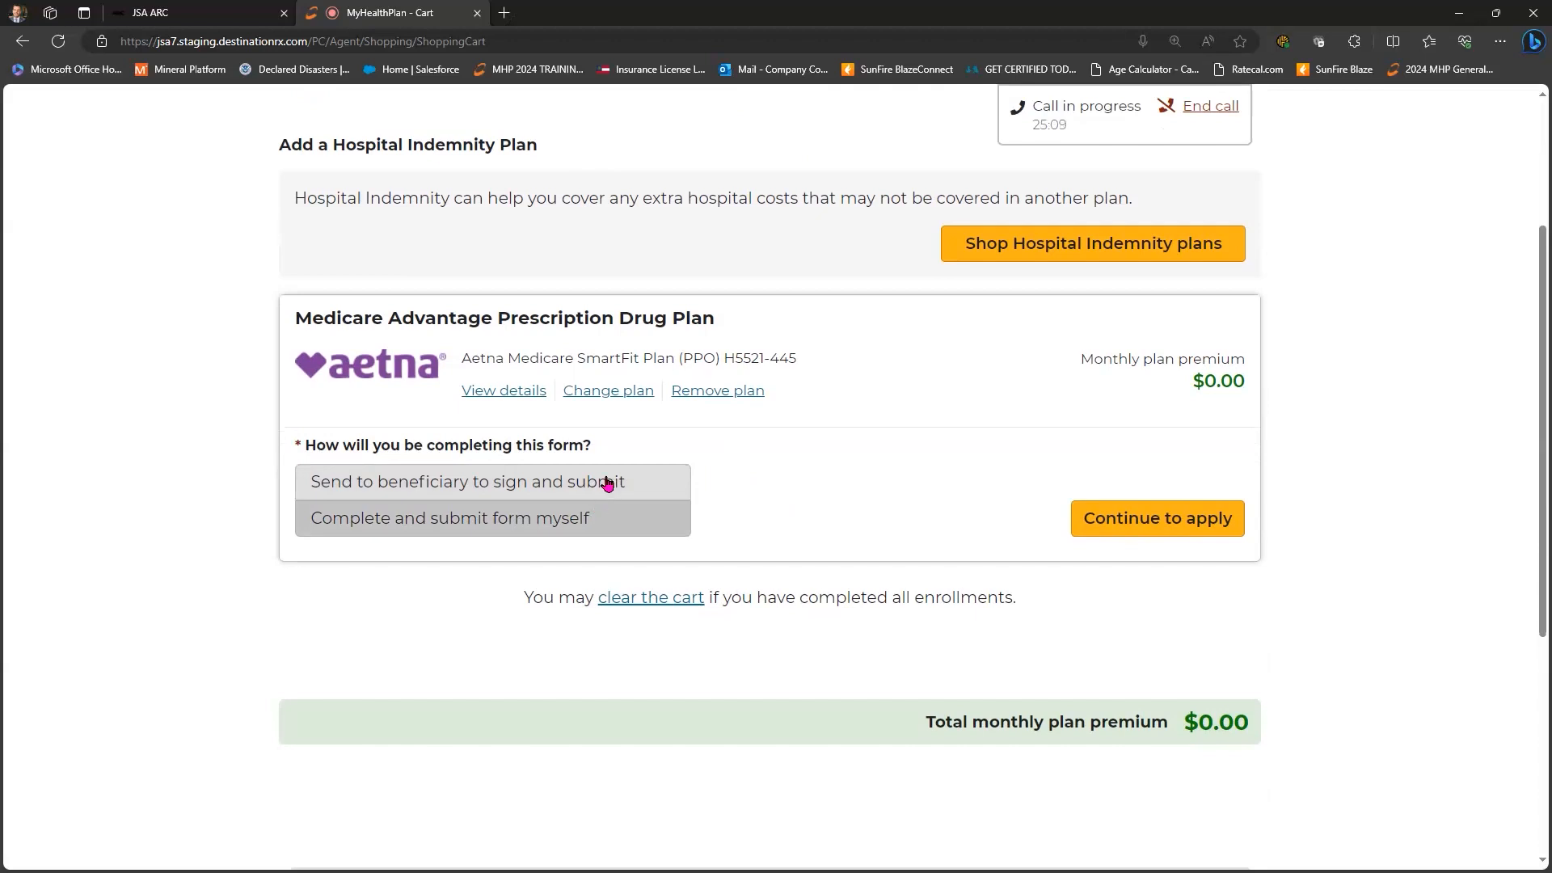
{"action": "left_click", "coordinate": [605, 518]}
{"action": "left_click", "coordinate": [598, 485]}
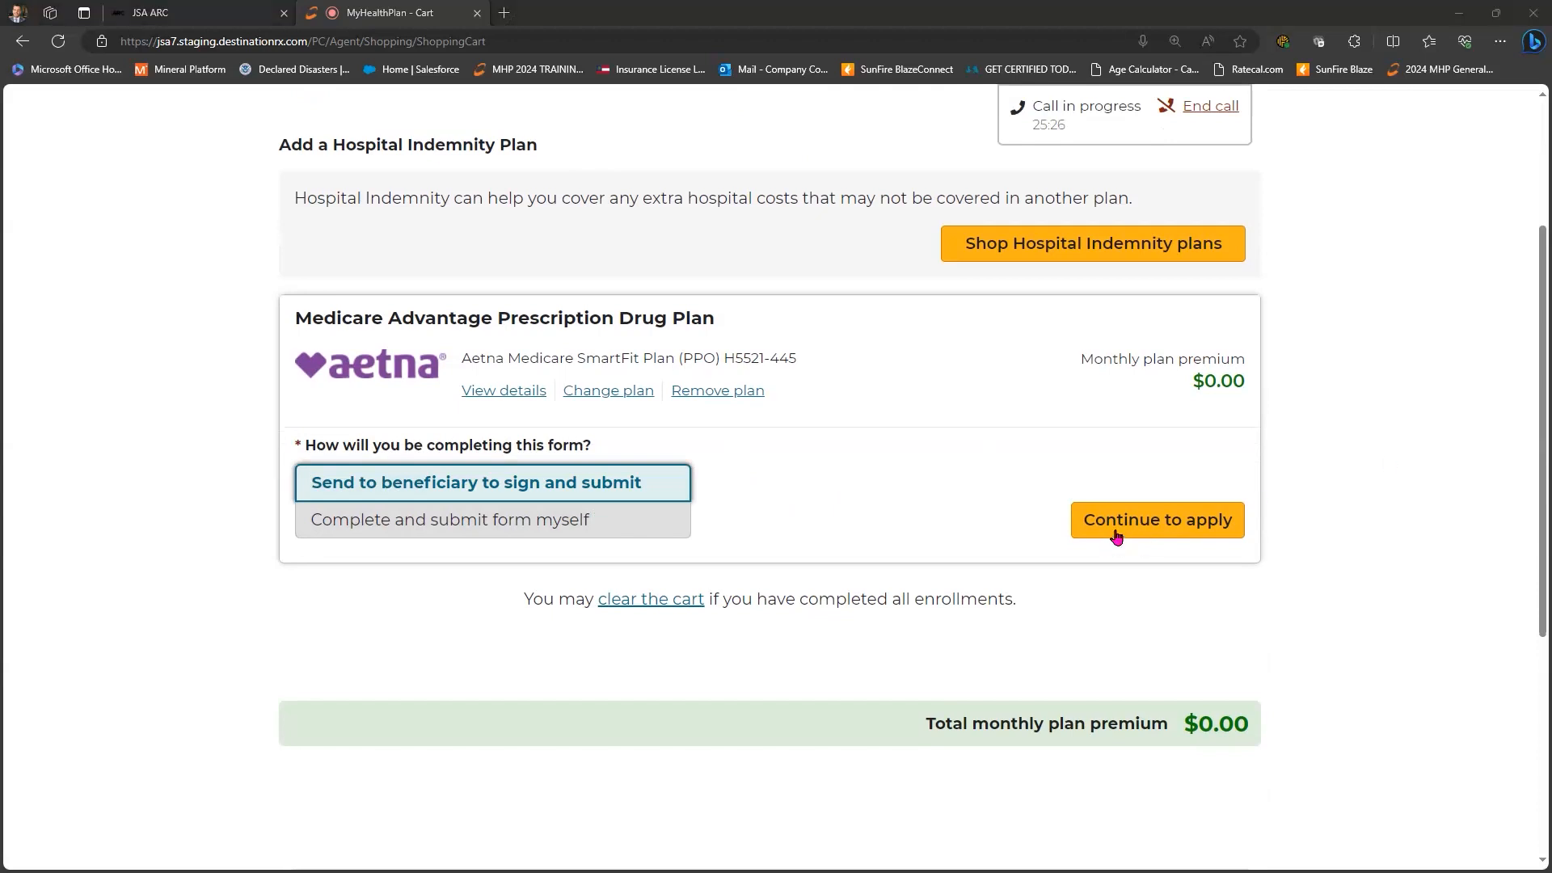
{"action": "left_click", "coordinate": [1157, 520]}
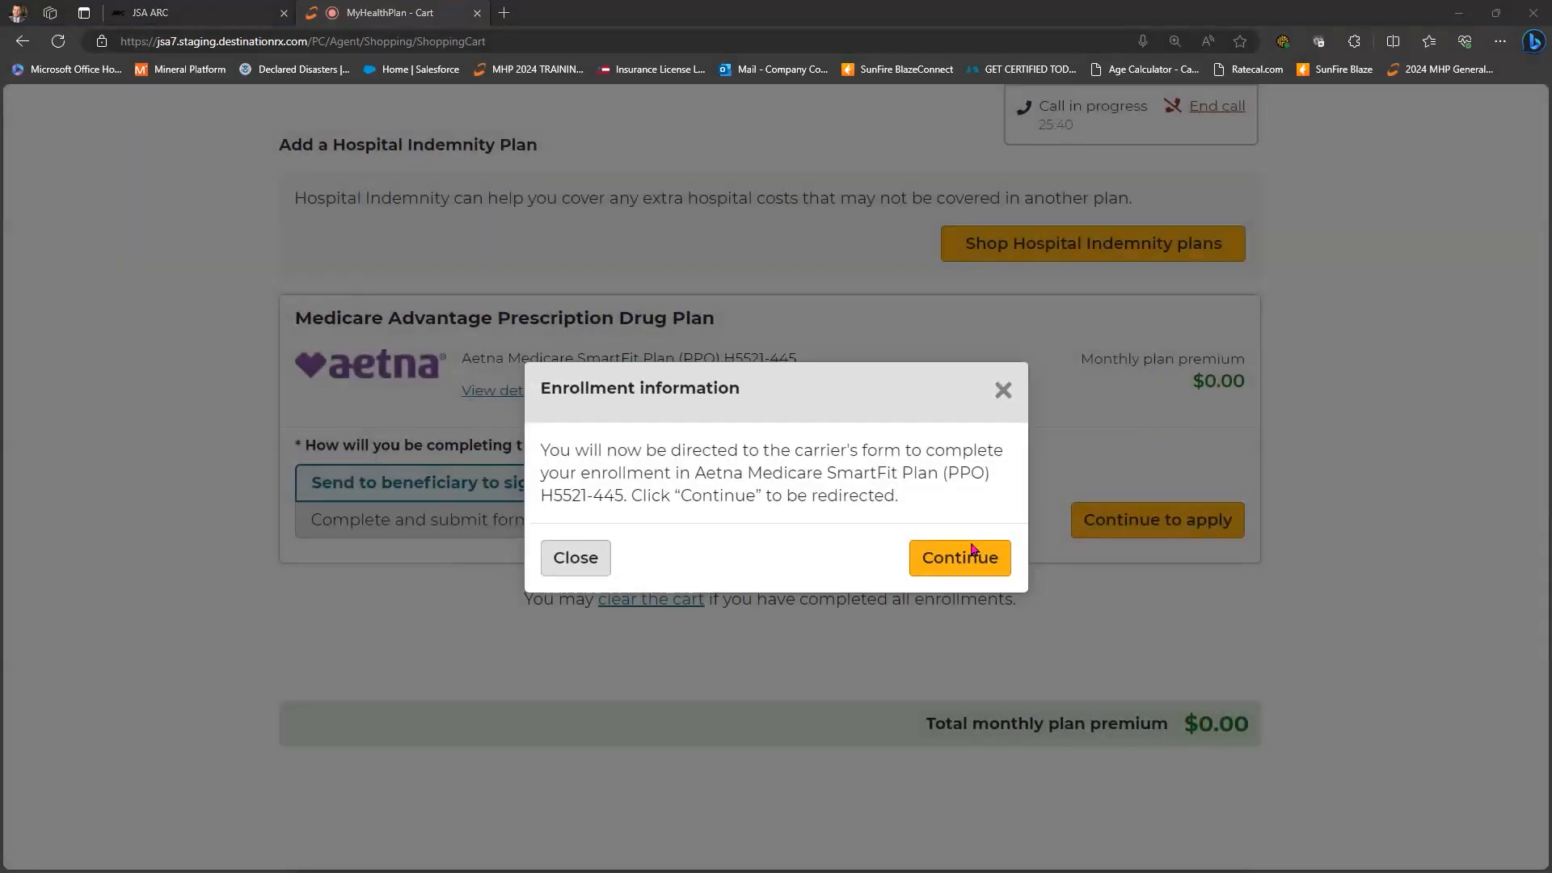
- Confirm the enrollment information dialog and look over the Contact Info form
{"action": "left_click", "coordinate": [971, 547]}
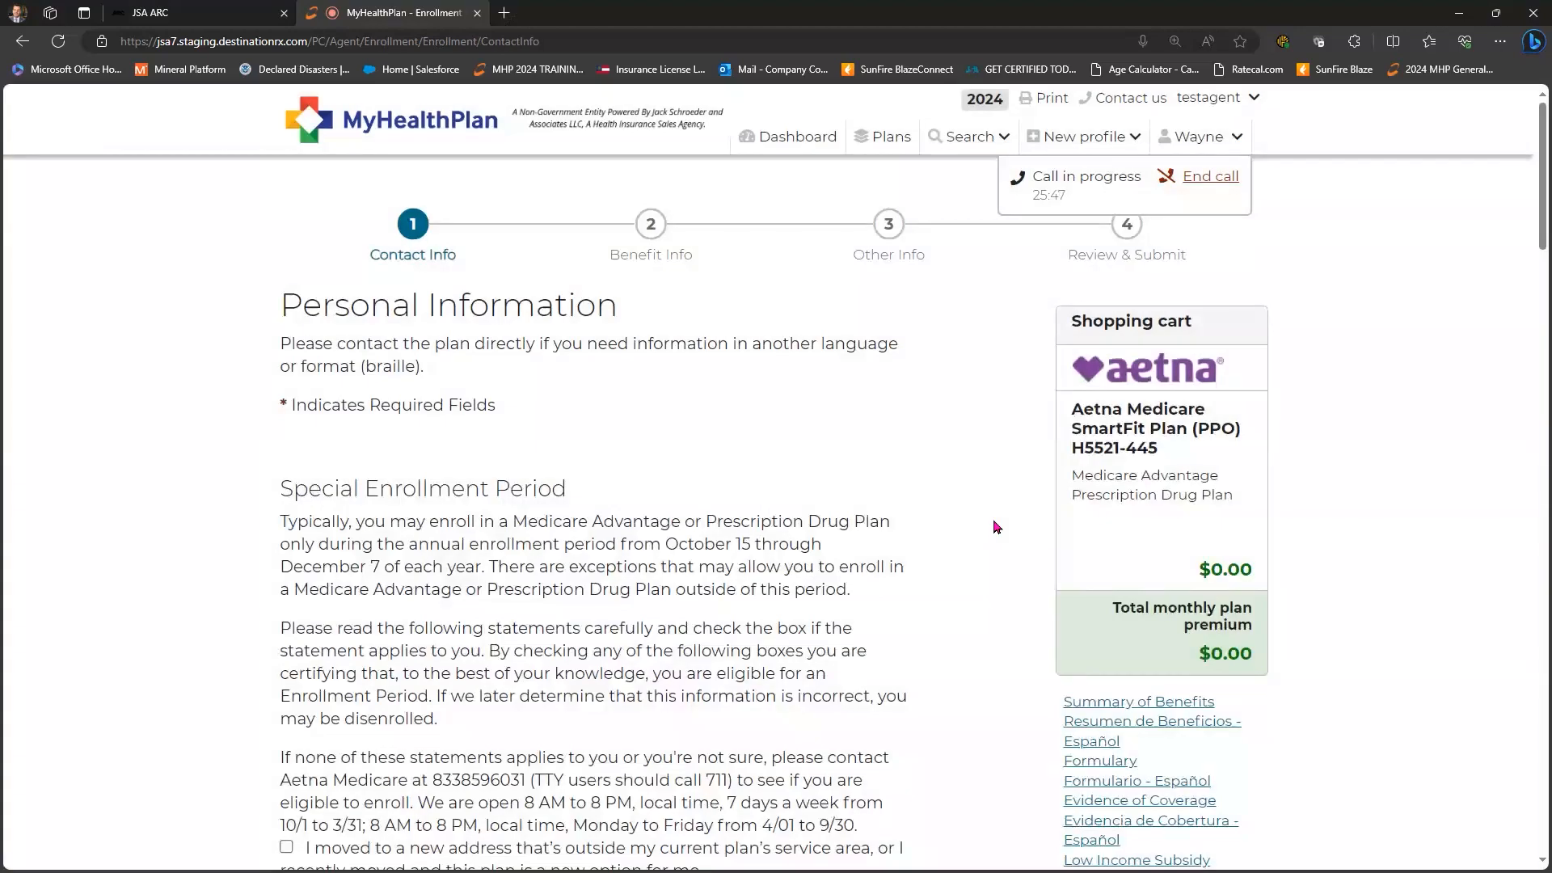
{"action": "scroll", "coordinate": [496, 275], "scroll_direction": "down", "scroll_amount": 4}
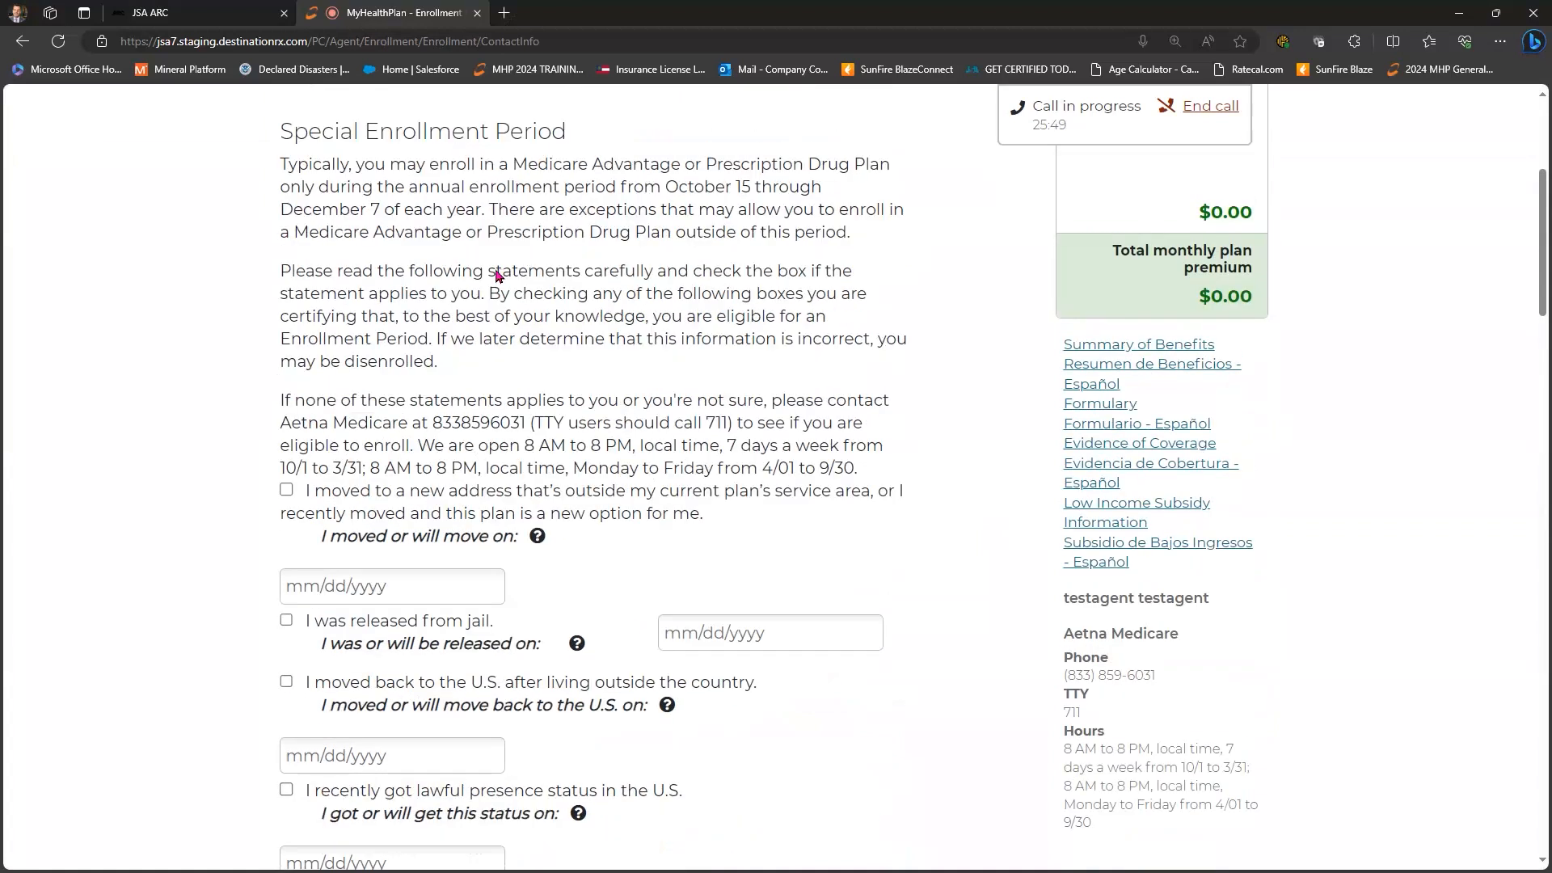
{"action": "scroll", "coordinate": [496, 274], "scroll_direction": "up", "scroll_amount": 1}
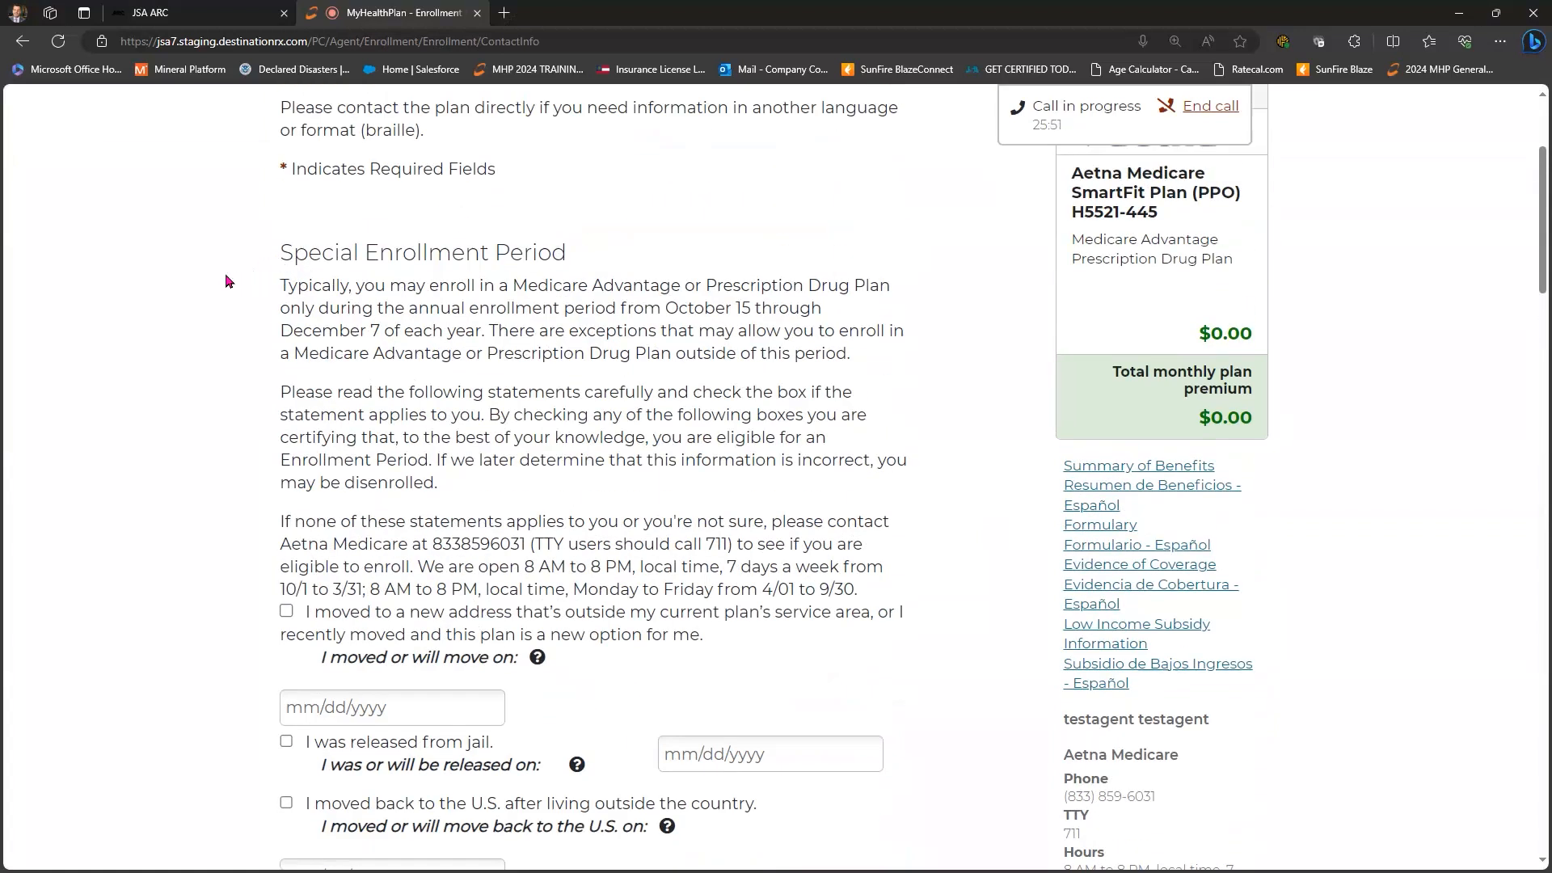
{"action": "scroll", "coordinate": [225, 283], "scroll_direction": "down", "scroll_amount": 5}
{"action": "scroll", "coordinate": [226, 288], "scroll_direction": "down", "scroll_amount": 10}
{"action": "scroll", "coordinate": [225, 288], "scroll_direction": "up", "scroll_amount": 1}
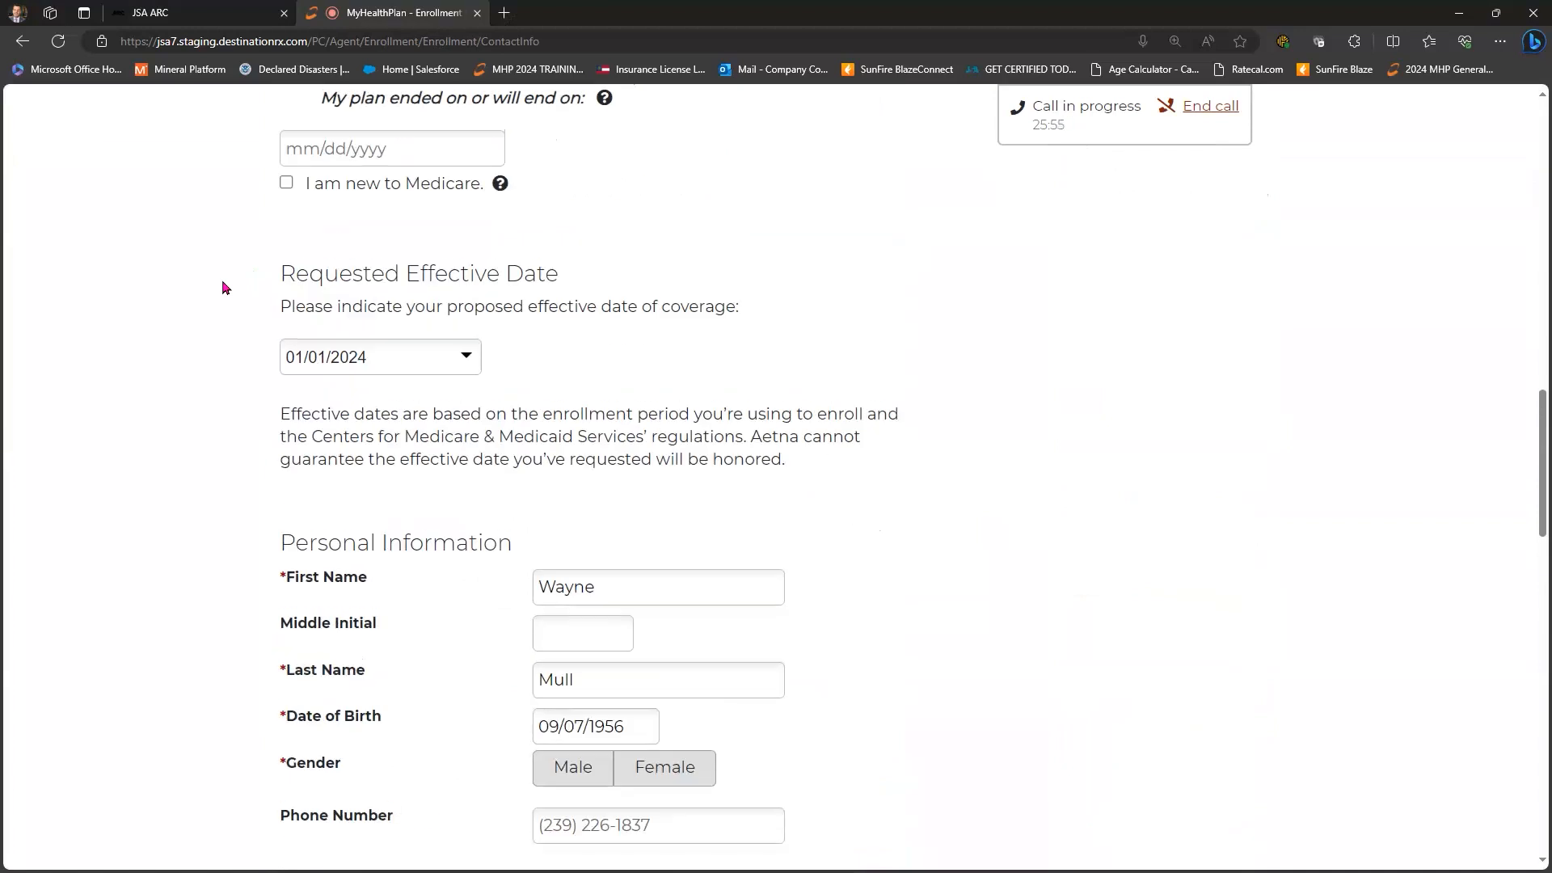
{"action": "scroll", "coordinate": [226, 288], "scroll_direction": "up", "scroll_amount": 1}
{"action": "scroll", "coordinate": [225, 287], "scroll_direction": "up", "scroll_amount": 1}
{"action": "scroll", "coordinate": [392, 256], "scroll_direction": "down", "scroll_amount": 3}
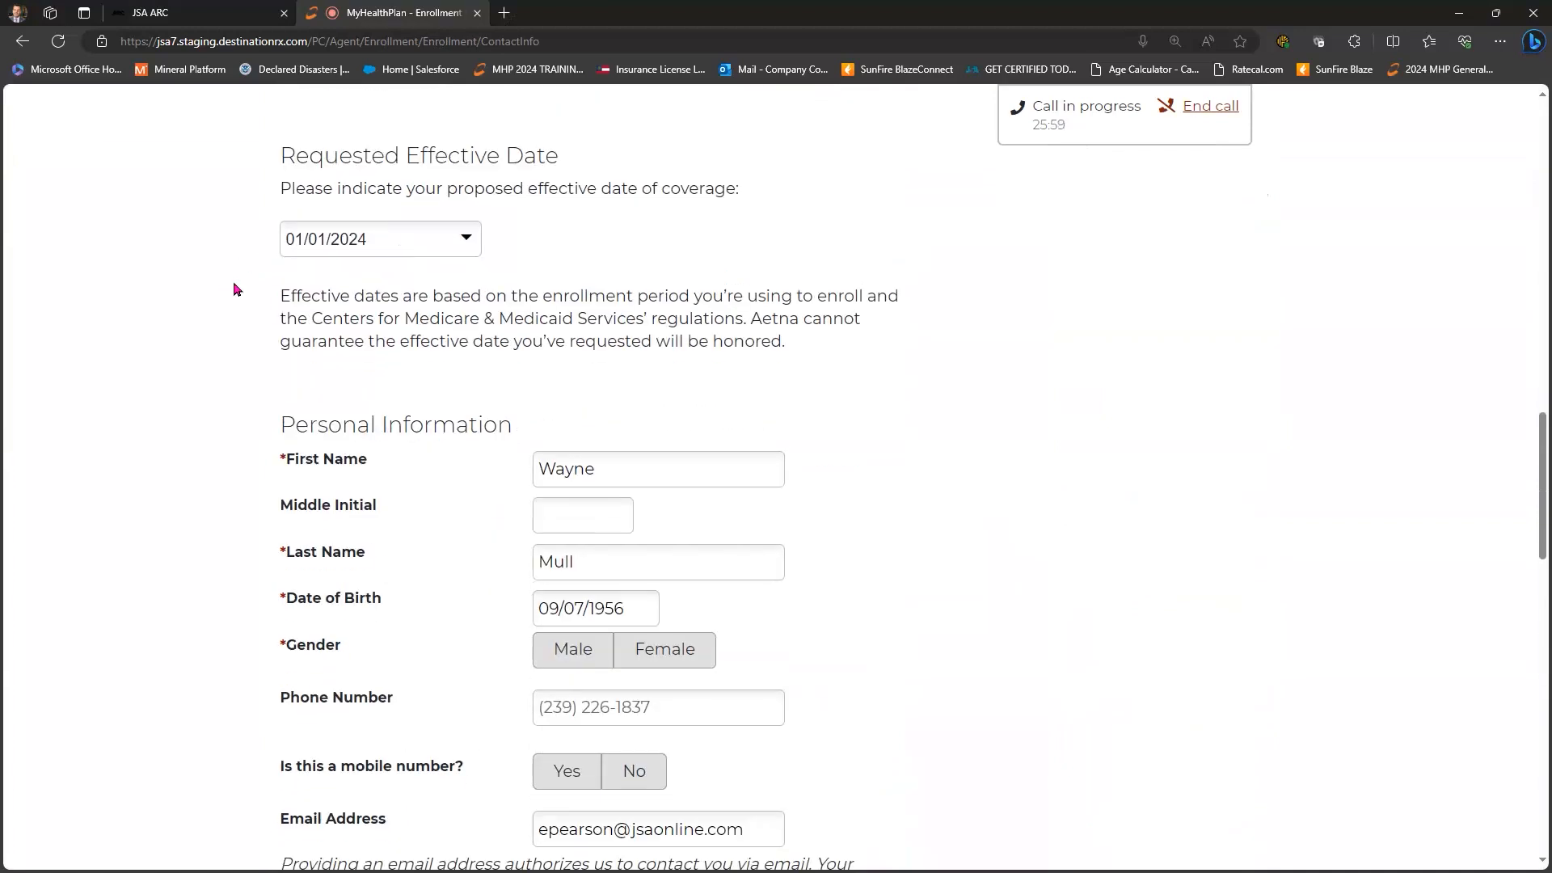
{"action": "scroll", "coordinate": [582, 259], "scroll_direction": "down", "scroll_amount": 2}
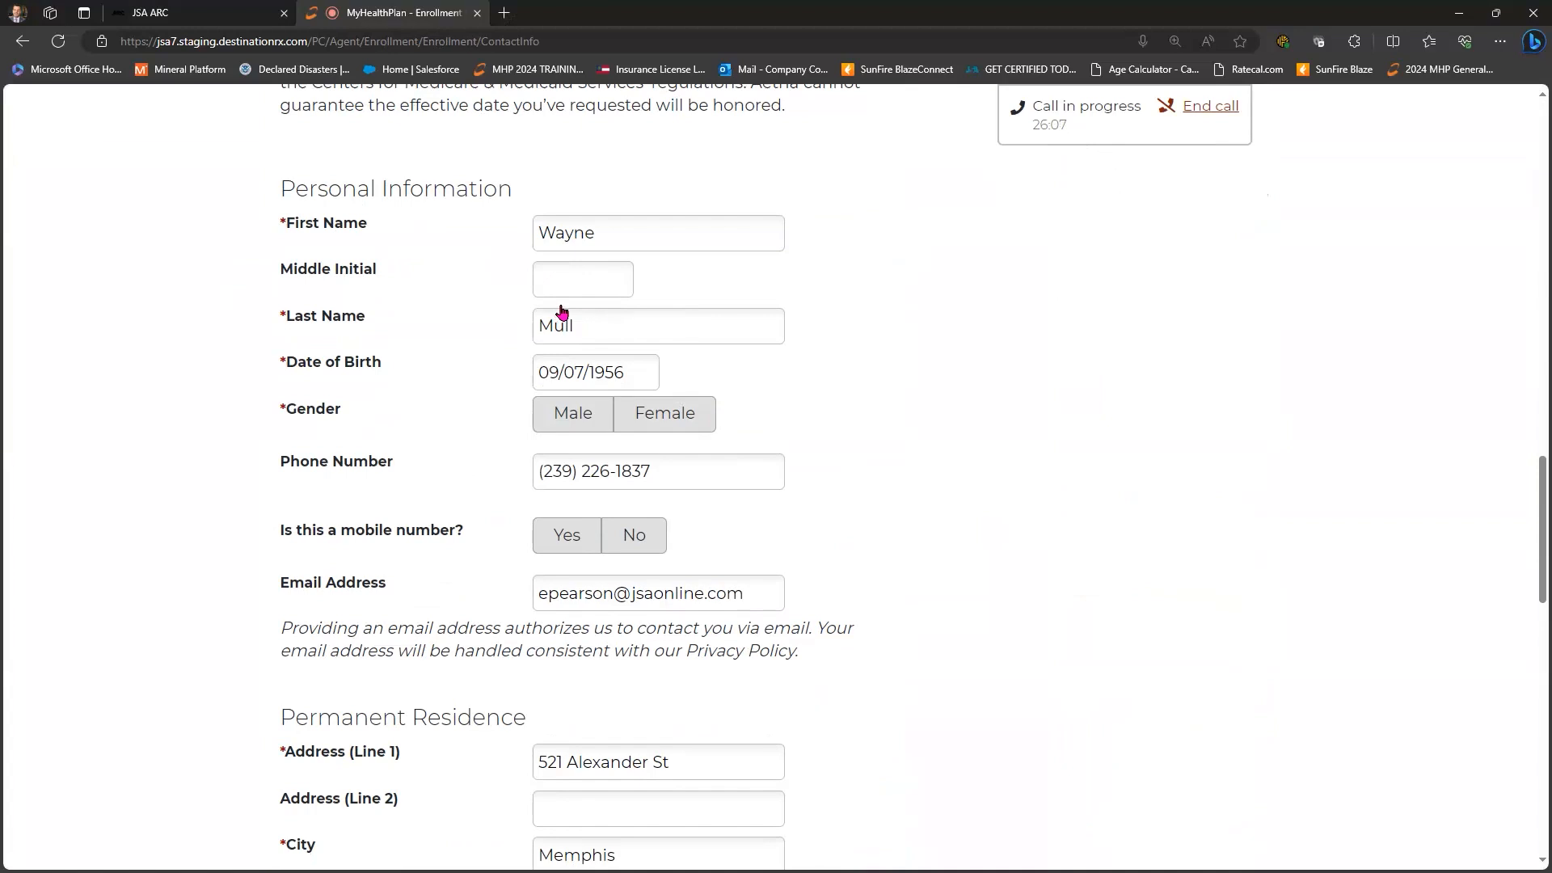
{"action": "scroll", "coordinate": [564, 304], "scroll_direction": "down", "scroll_amount": 1}
- Set gender to Male, mark the phone as not mobile, and choose no separate mailing address
{"action": "left_click", "coordinate": [596, 302]}
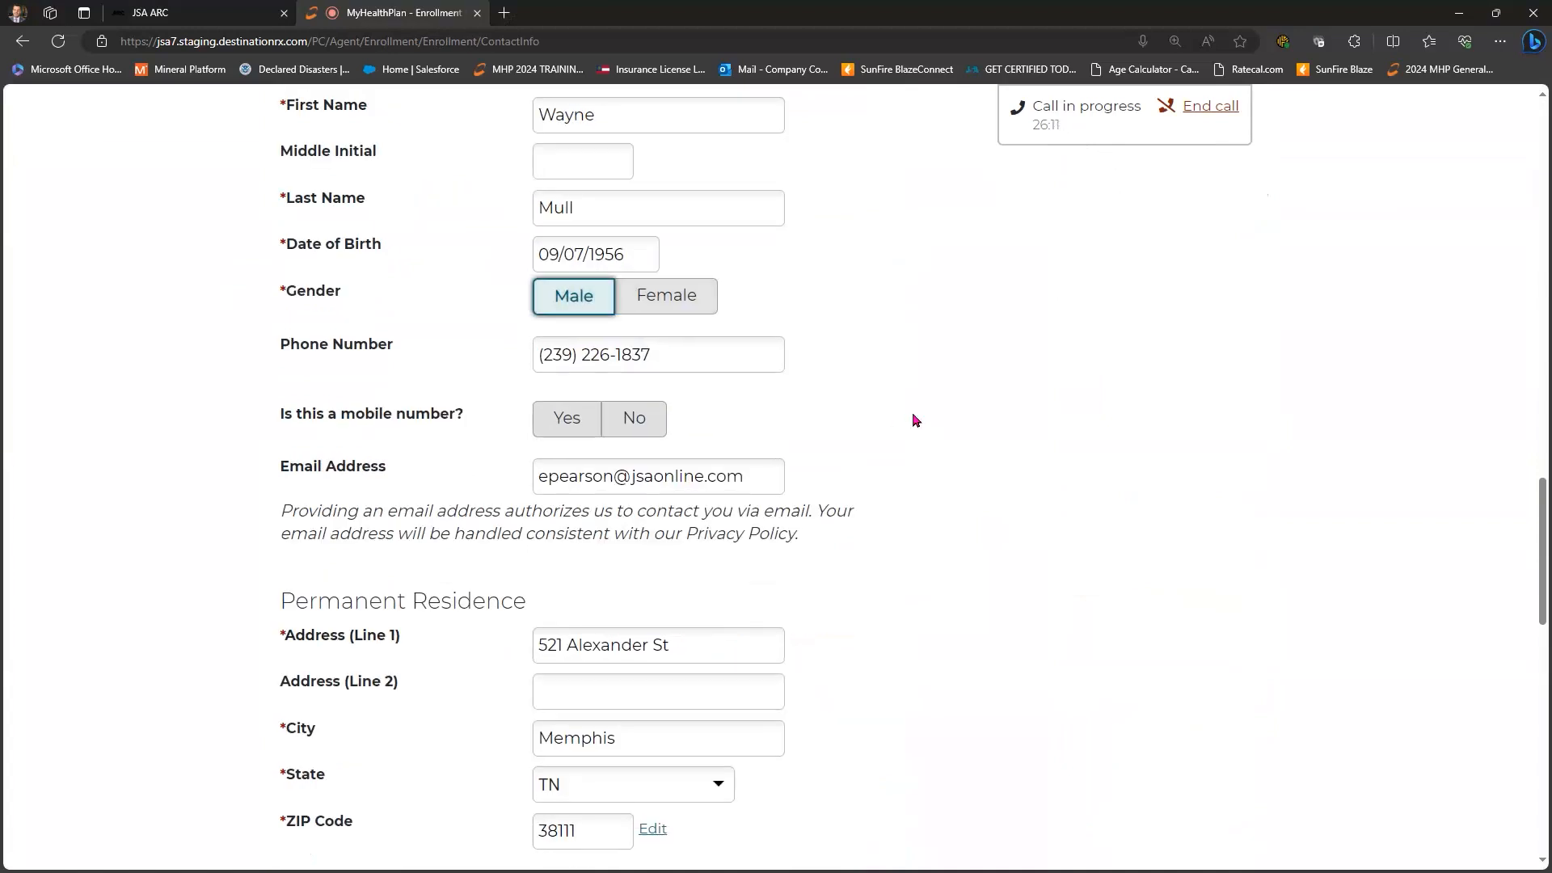
{"action": "scroll", "coordinate": [614, 303], "scroll_direction": "down", "scroll_amount": 1}
{"action": "left_click", "coordinate": [632, 305]}
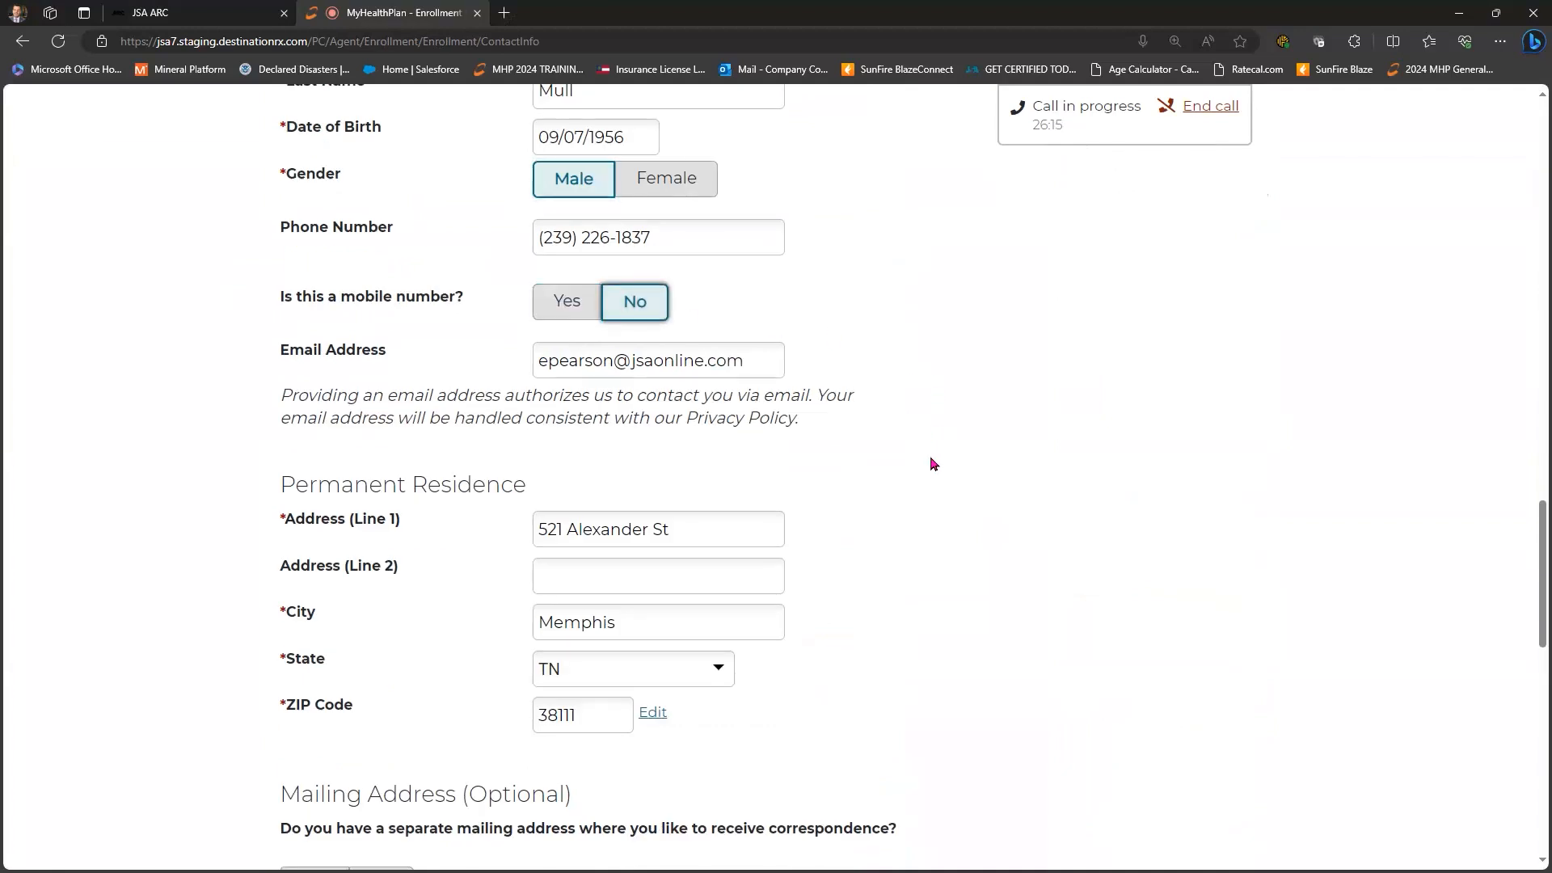
{"action": "scroll", "coordinate": [768, 517], "scroll_direction": "down", "scroll_amount": 2}
{"action": "scroll", "coordinate": [800, 453], "scroll_direction": "down", "scroll_amount": 2}
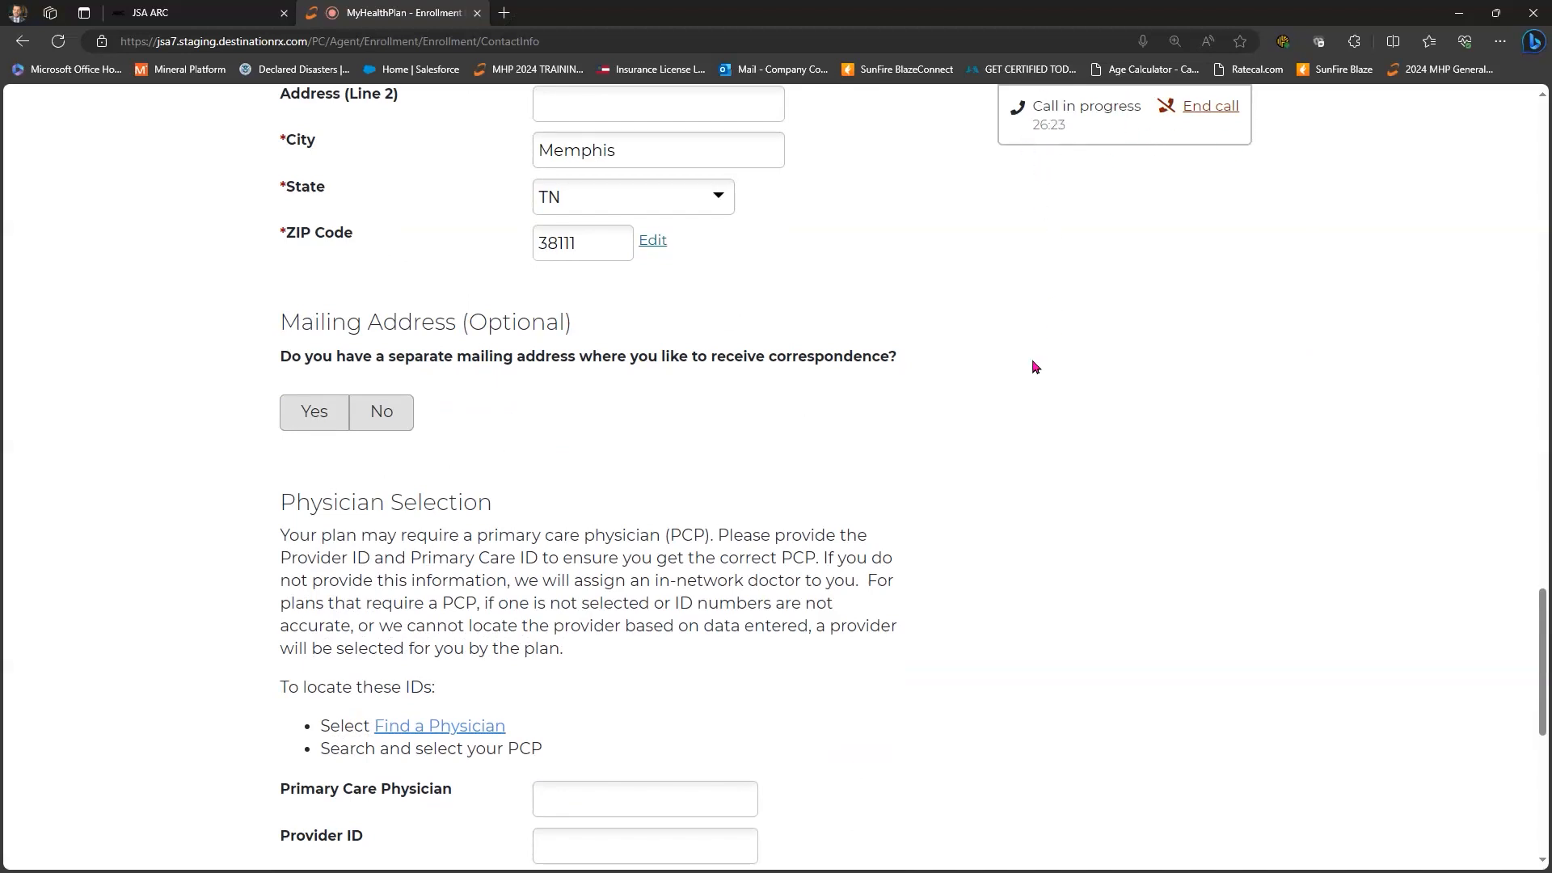
{"action": "scroll", "coordinate": [1033, 367], "scroll_direction": "down", "scroll_amount": 1}
{"action": "scroll", "coordinate": [1030, 365], "scroll_direction": "down", "scroll_amount": 3}
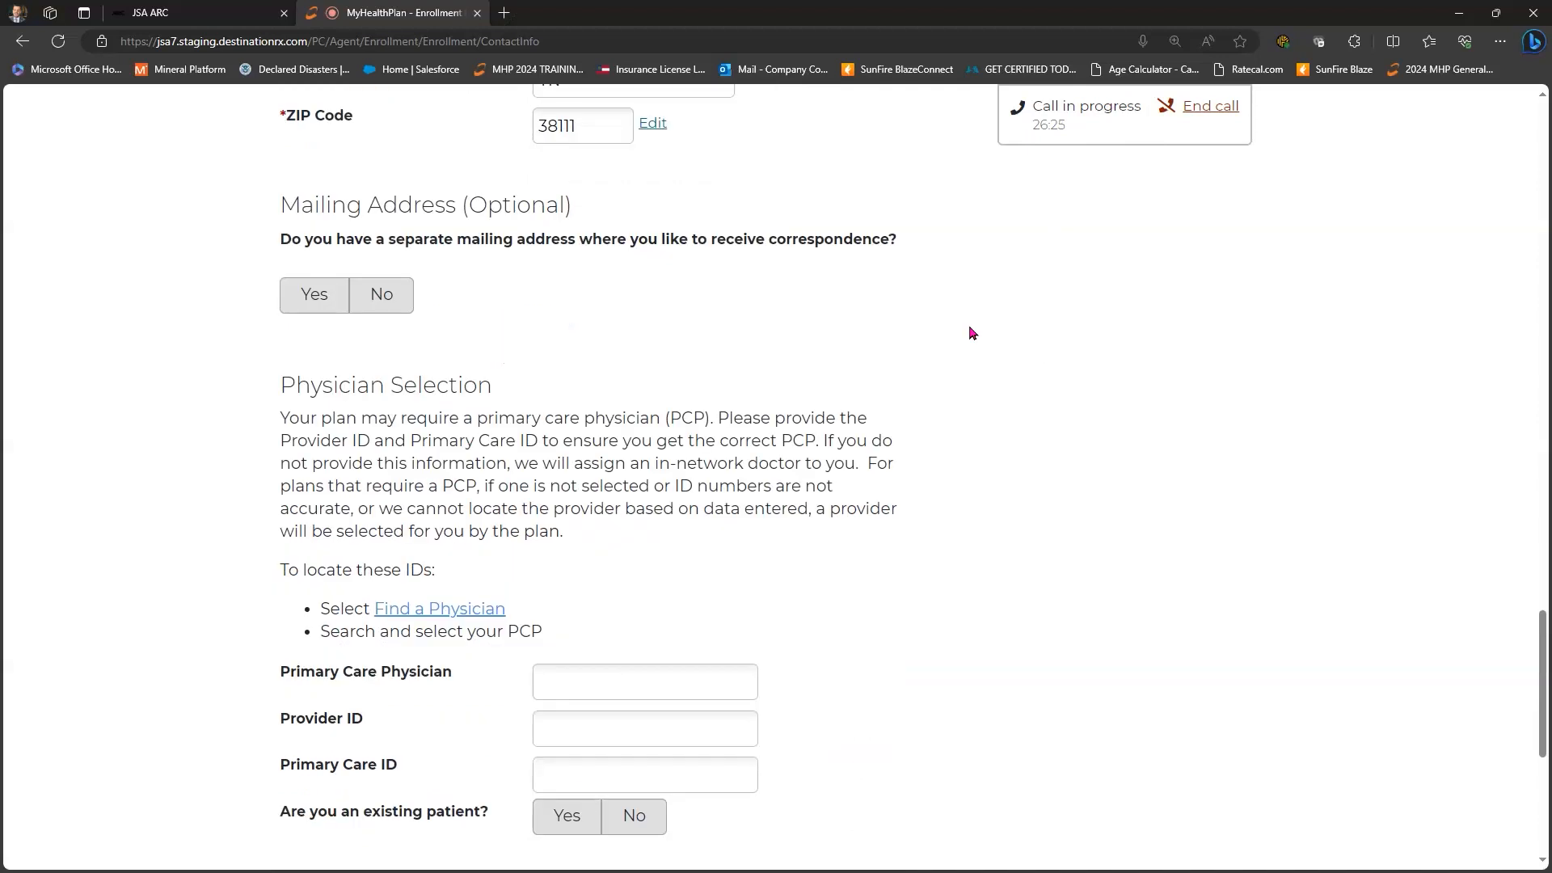
{"action": "left_click", "coordinate": [317, 179]}
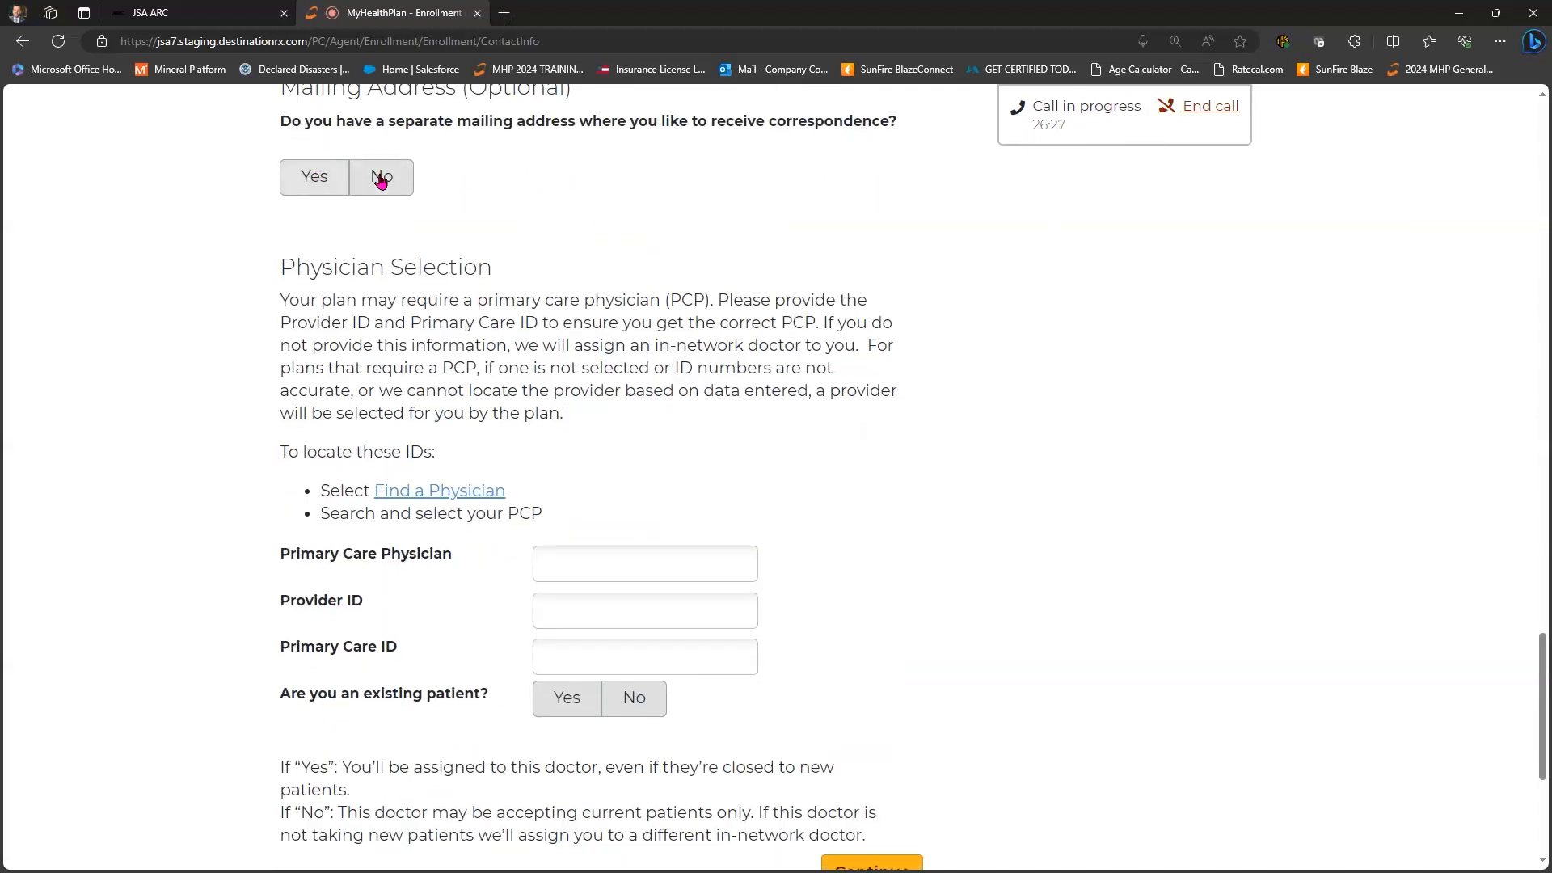
{"action": "left_click", "coordinate": [382, 180]}
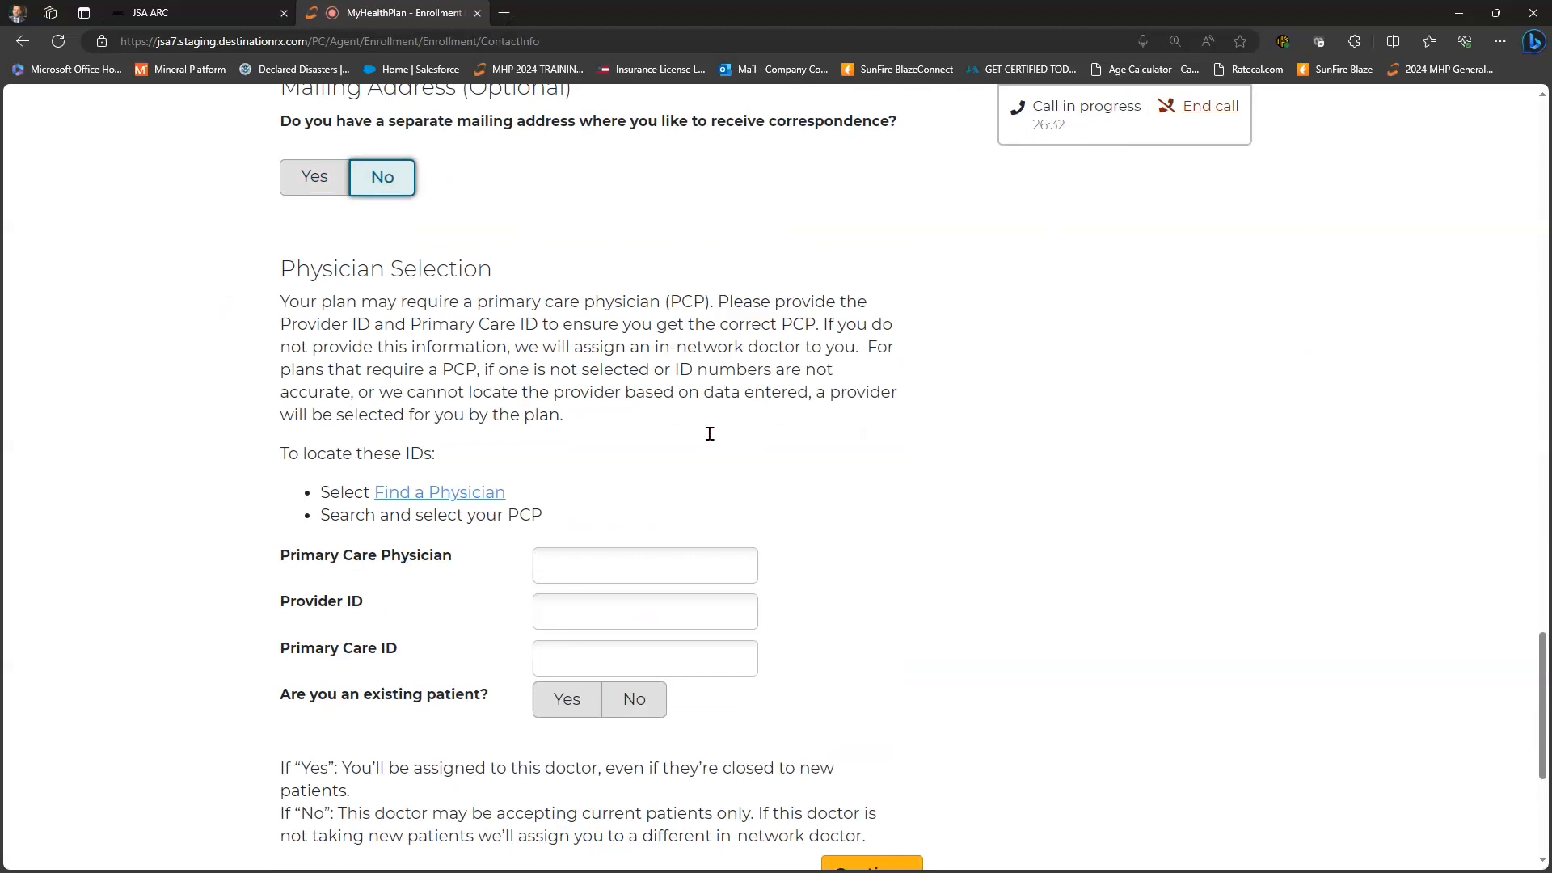
{"action": "scroll", "coordinate": [752, 468], "scroll_direction": "down", "scroll_amount": 1}
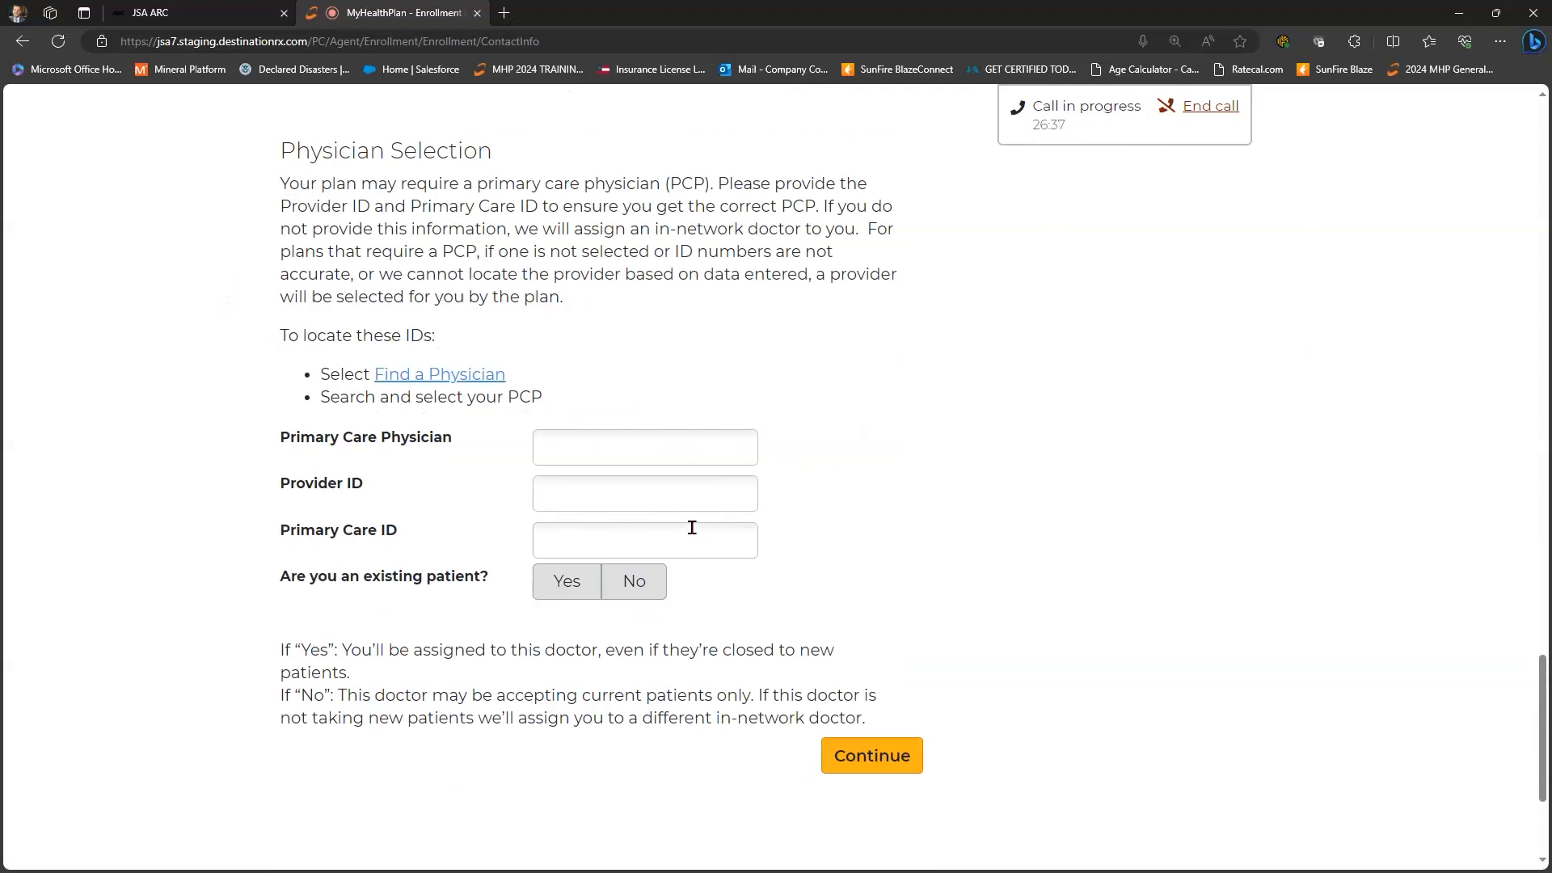
{"action": "scroll", "coordinate": [435, 275], "scroll_direction": "down", "scroll_amount": 1}
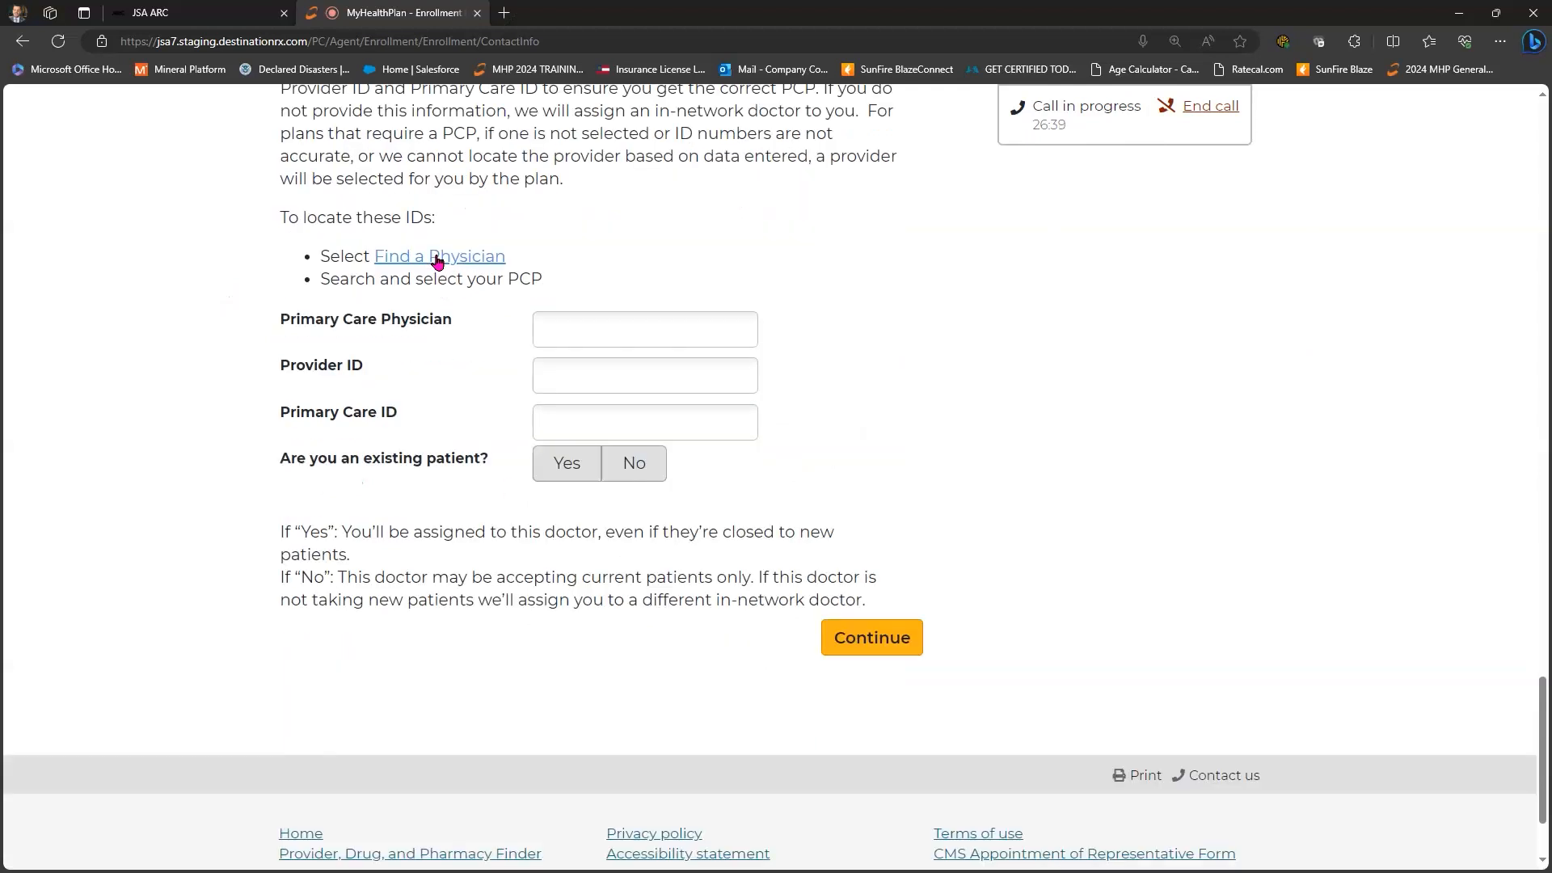
- Close the Aetna physician search unused, answer the existing-patient question (ending on No), and continue
{"action": "left_click", "coordinate": [438, 257]}
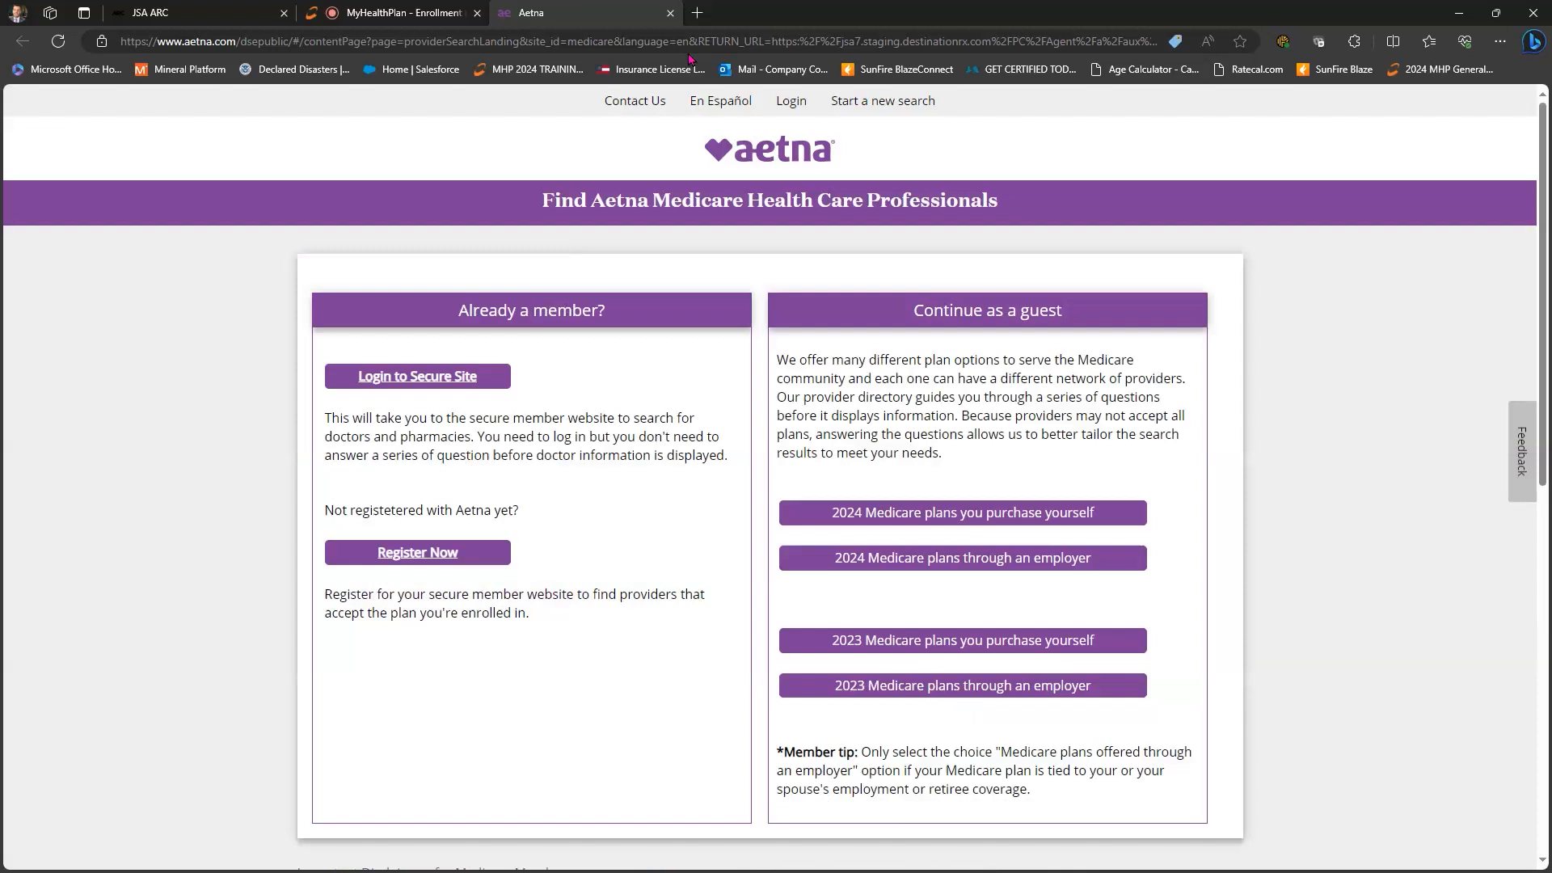
{"action": "left_click", "coordinate": [670, 14]}
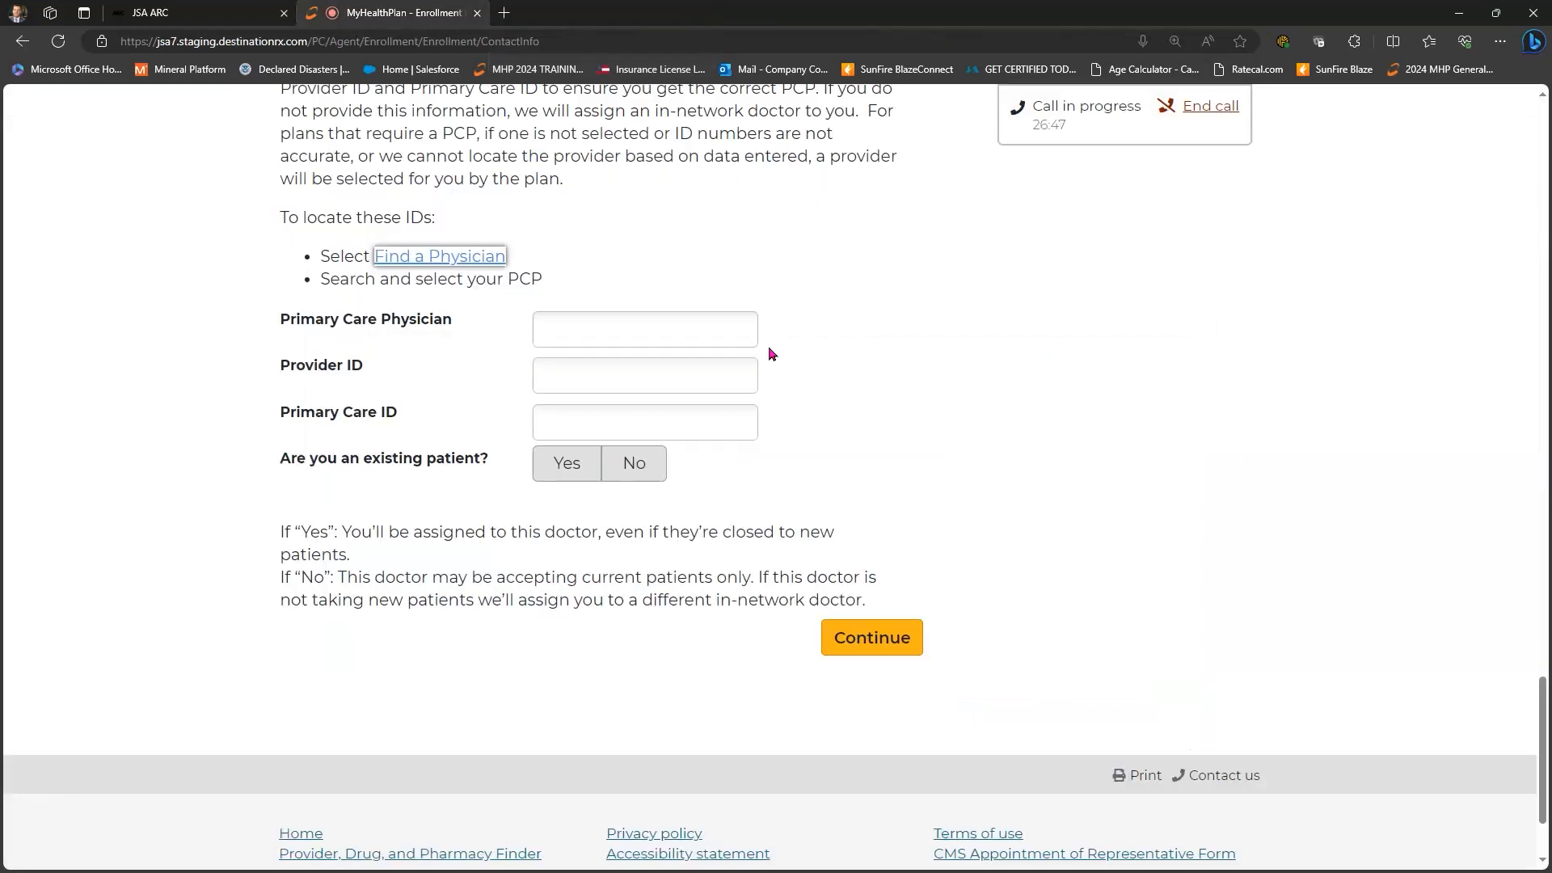
{"action": "scroll", "coordinate": [700, 356], "scroll_direction": "down", "scroll_amount": 2}
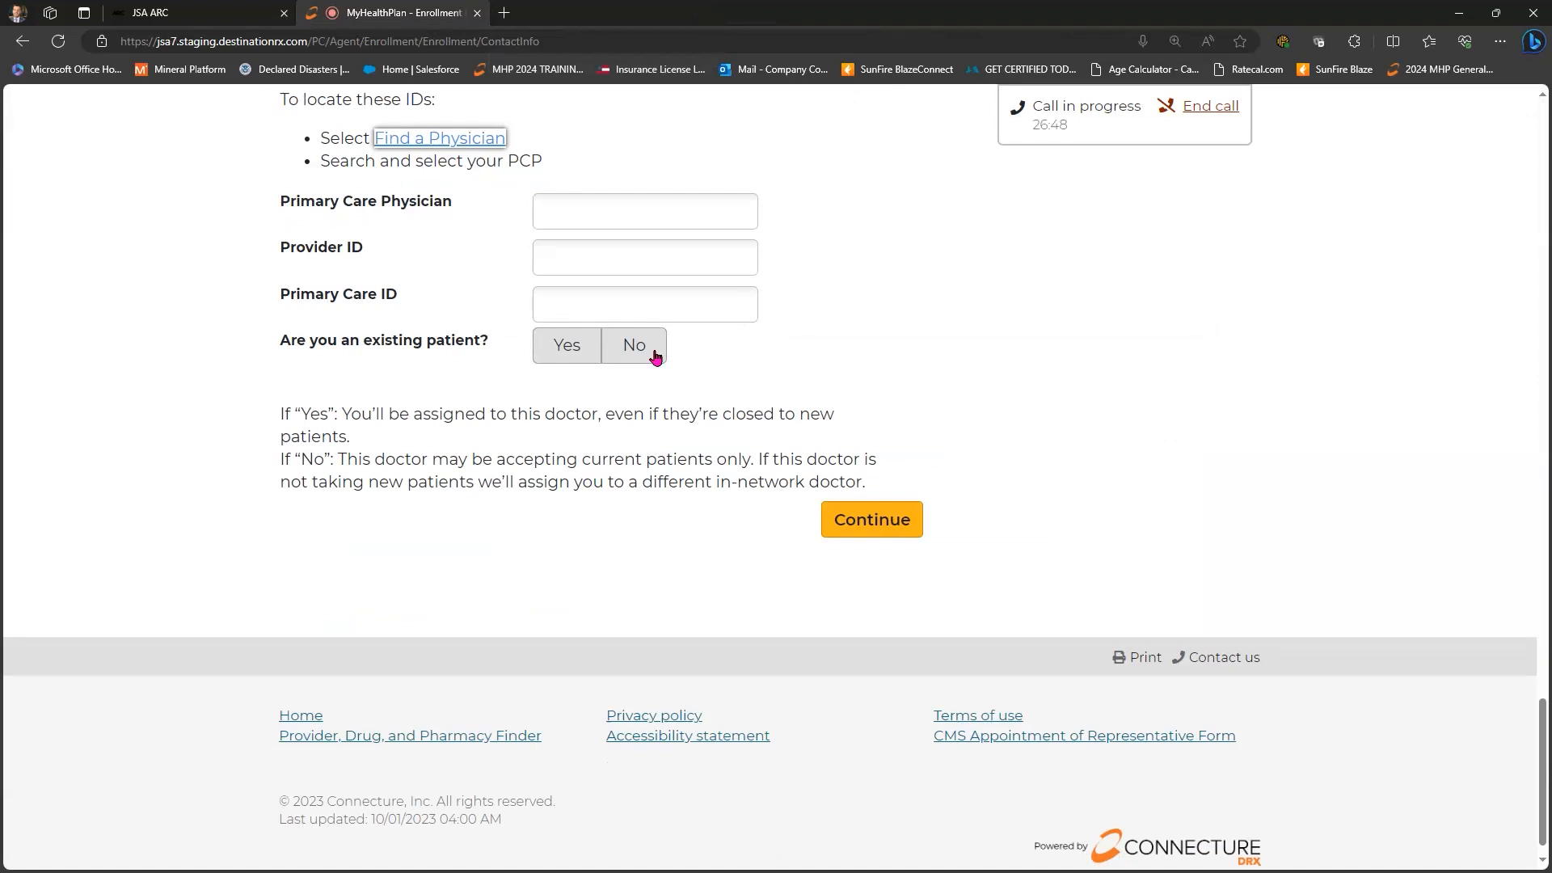
{"action": "left_click", "coordinate": [556, 358]}
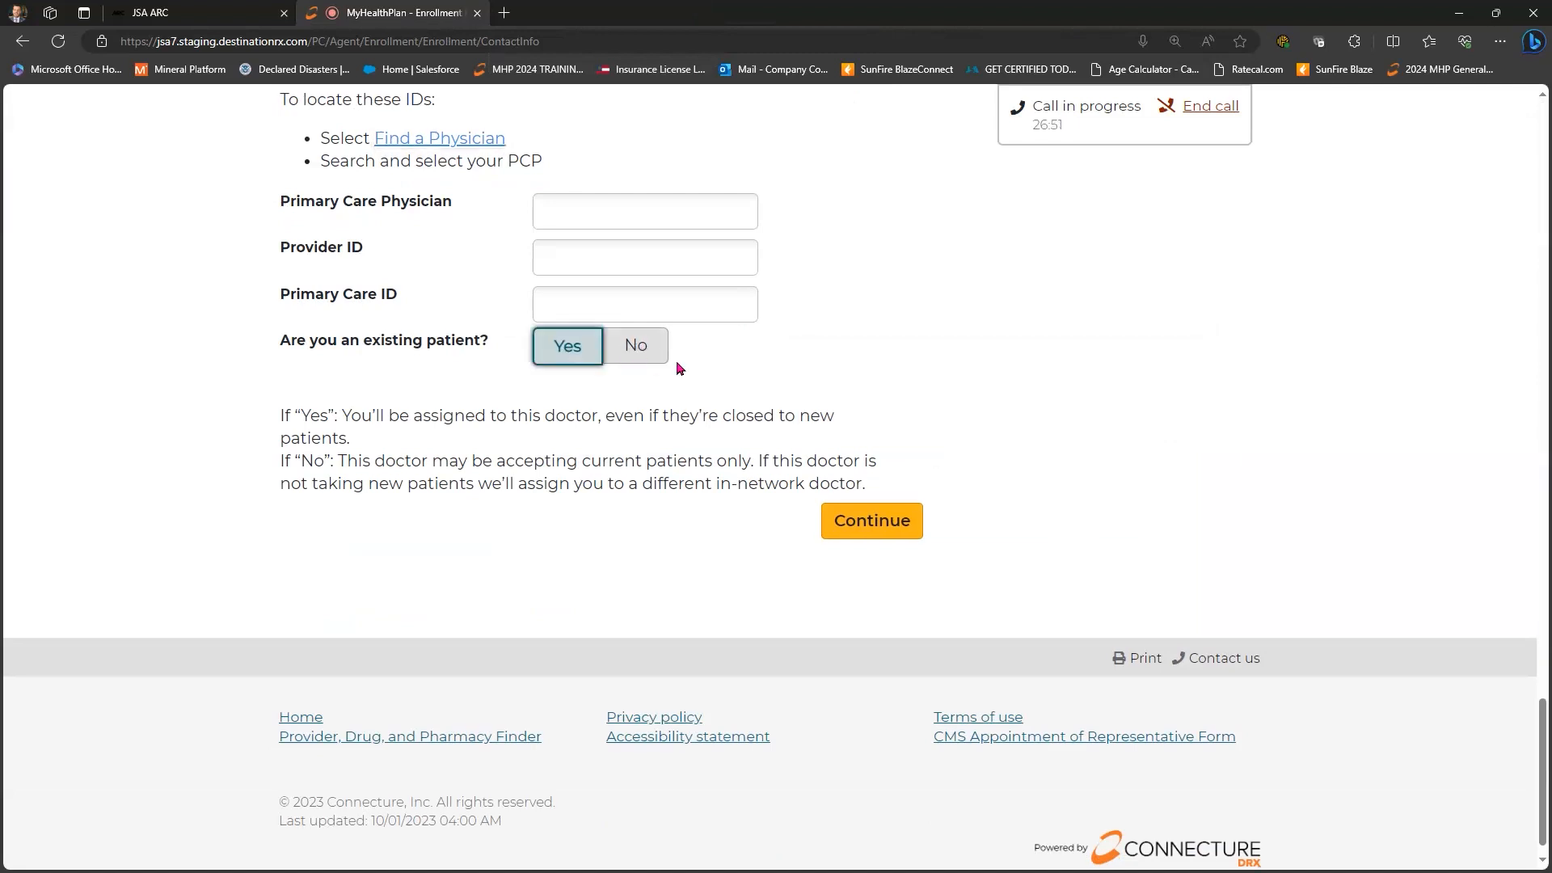
{"action": "left_click", "coordinate": [630, 349]}
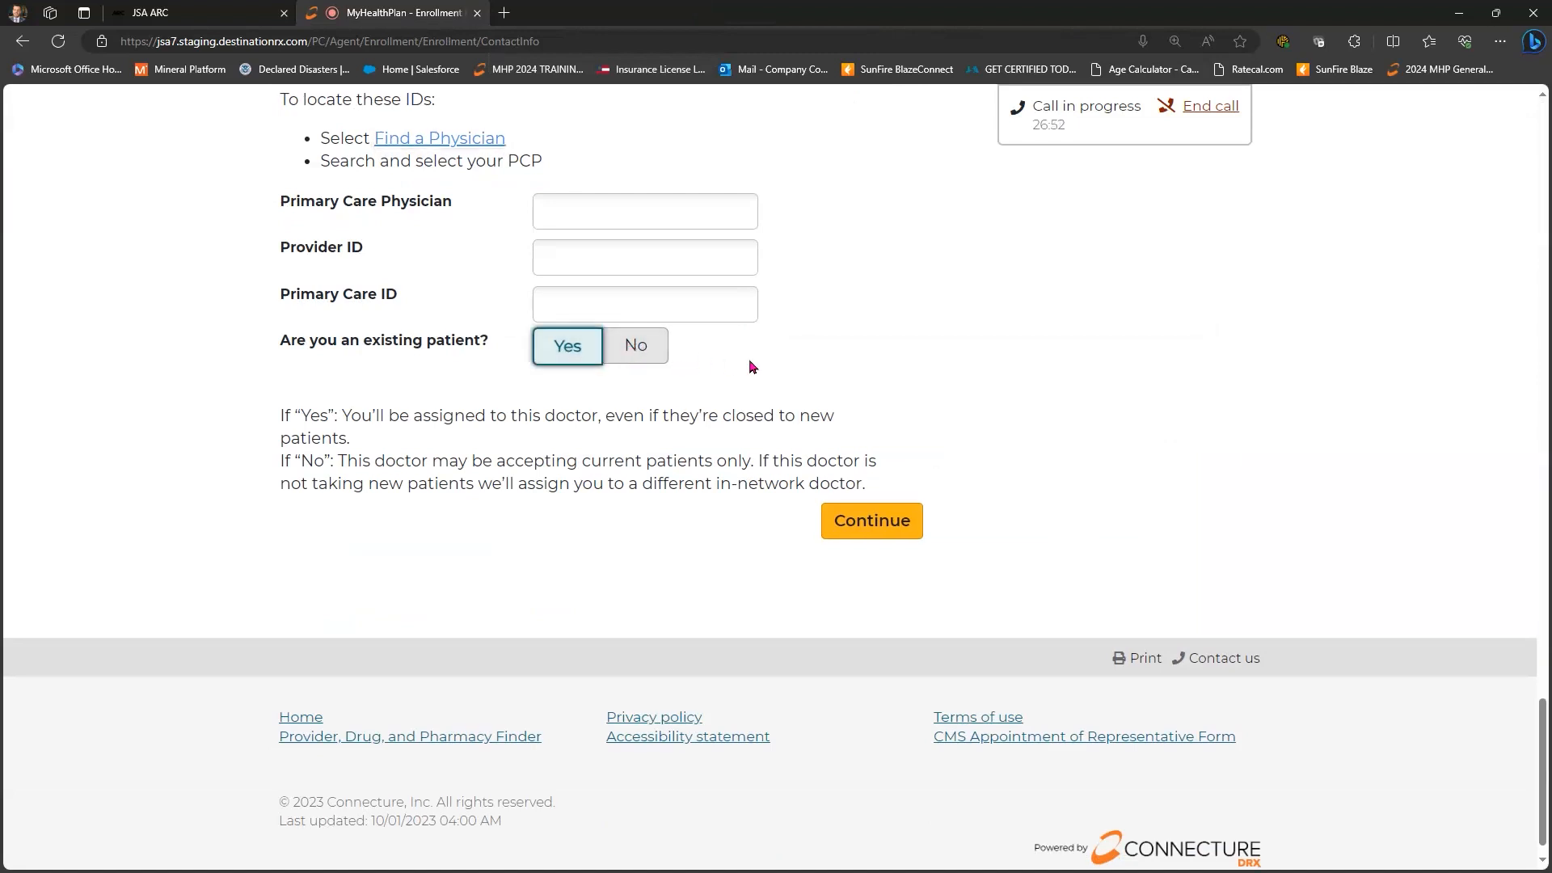
{"action": "left_click", "coordinate": [875, 519]}
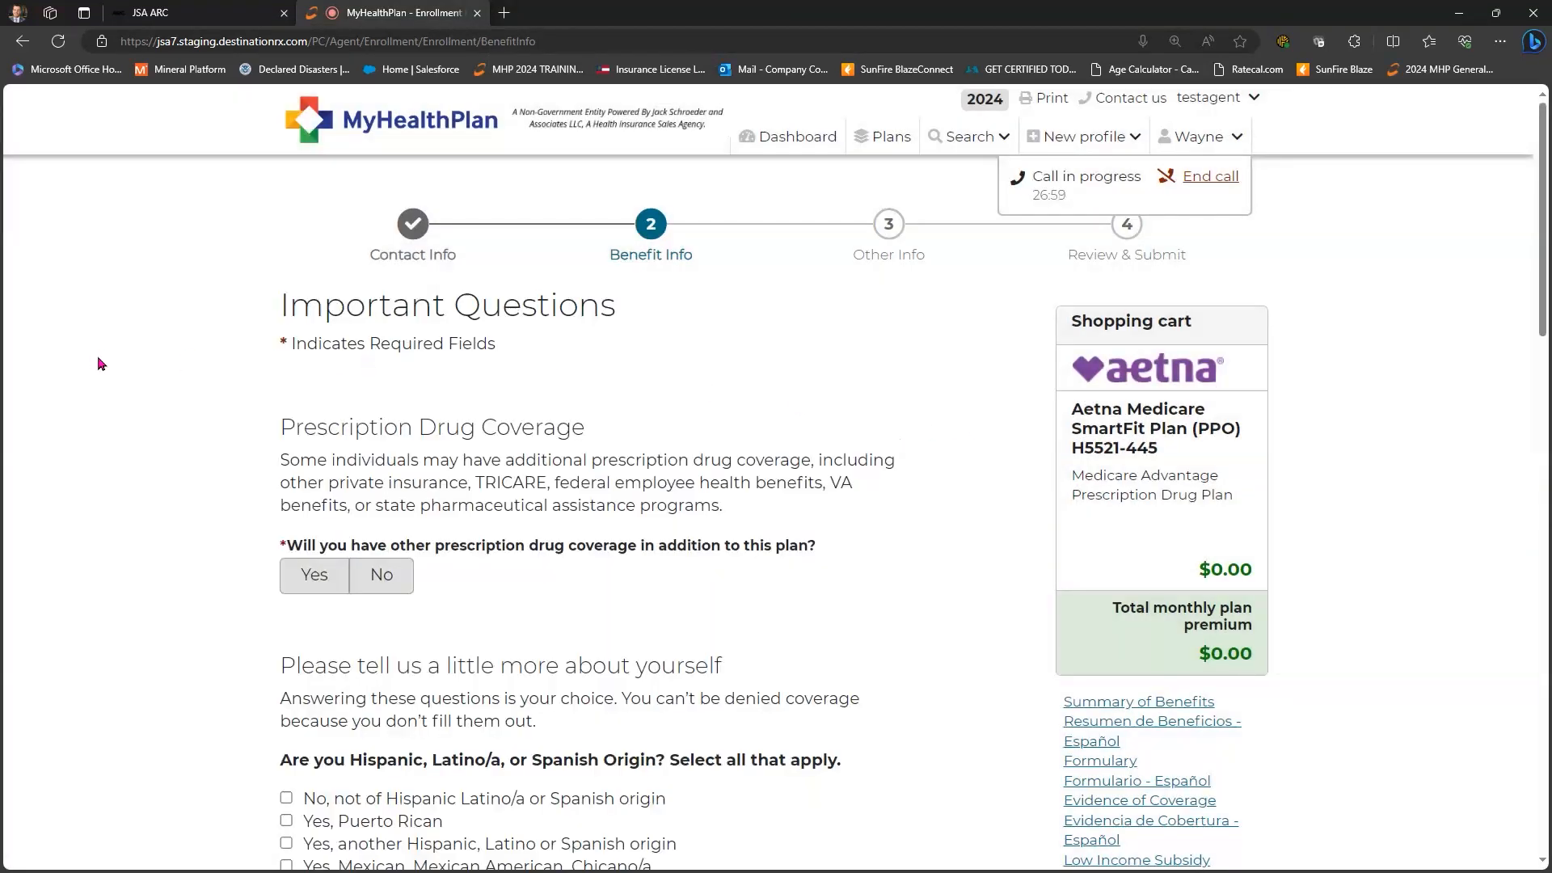
- Answer No to other prescription drug coverage and decline to state Hispanic origin and race
{"action": "scroll", "coordinate": [103, 364], "scroll_direction": "down", "scroll_amount": 1}
{"action": "scroll", "coordinate": [103, 364], "scroll_direction": "down", "scroll_amount": 1}
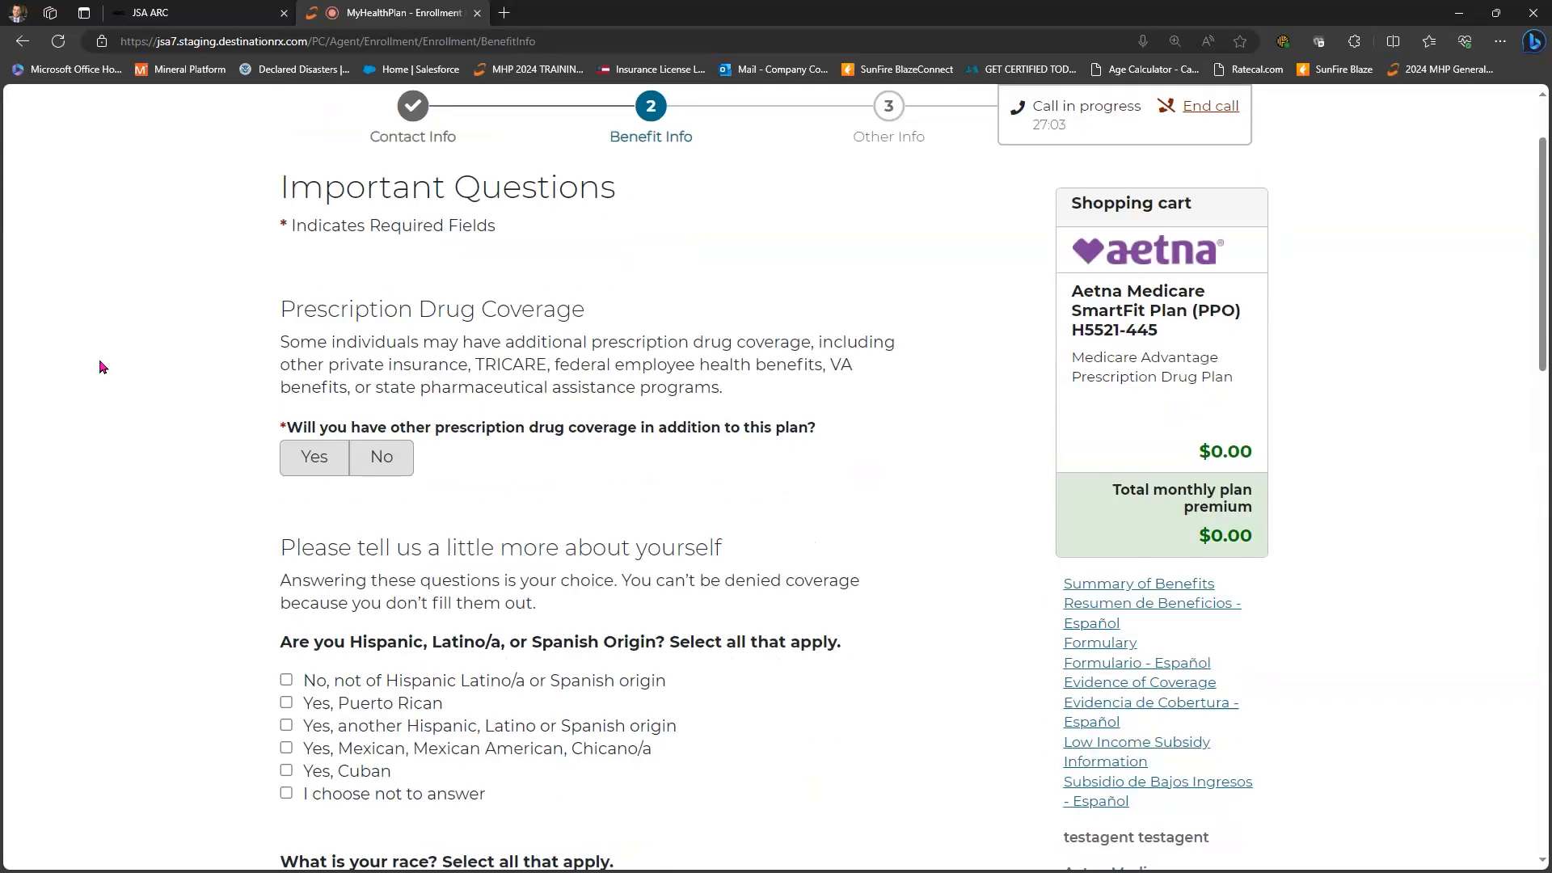
{"action": "scroll", "coordinate": [103, 367], "scroll_direction": "down", "scroll_amount": 1}
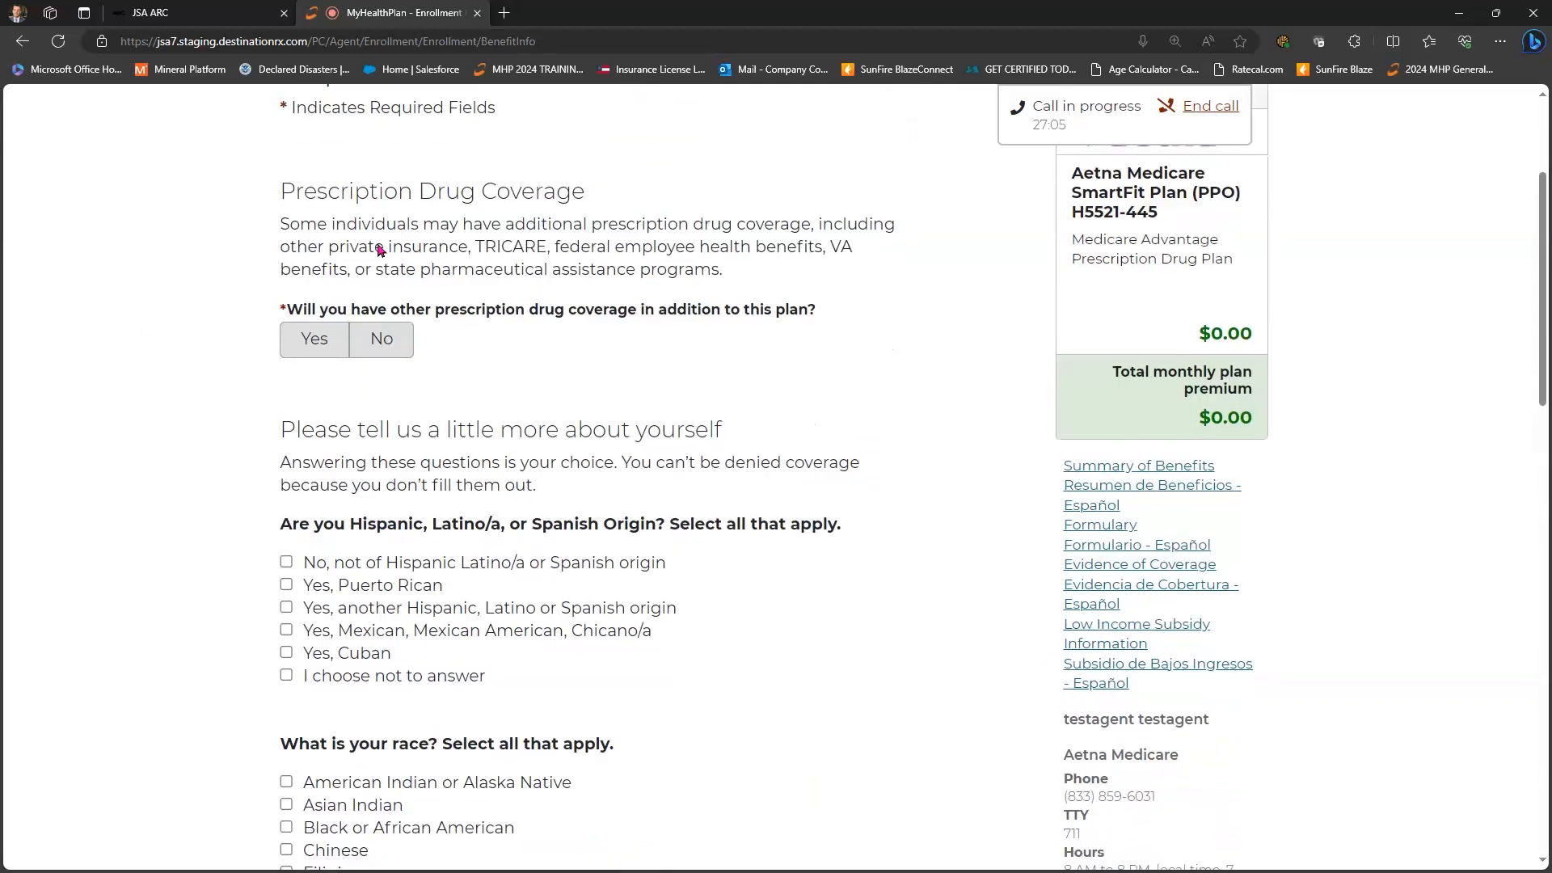
{"action": "scroll", "coordinate": [384, 226], "scroll_direction": "down", "scroll_amount": 1}
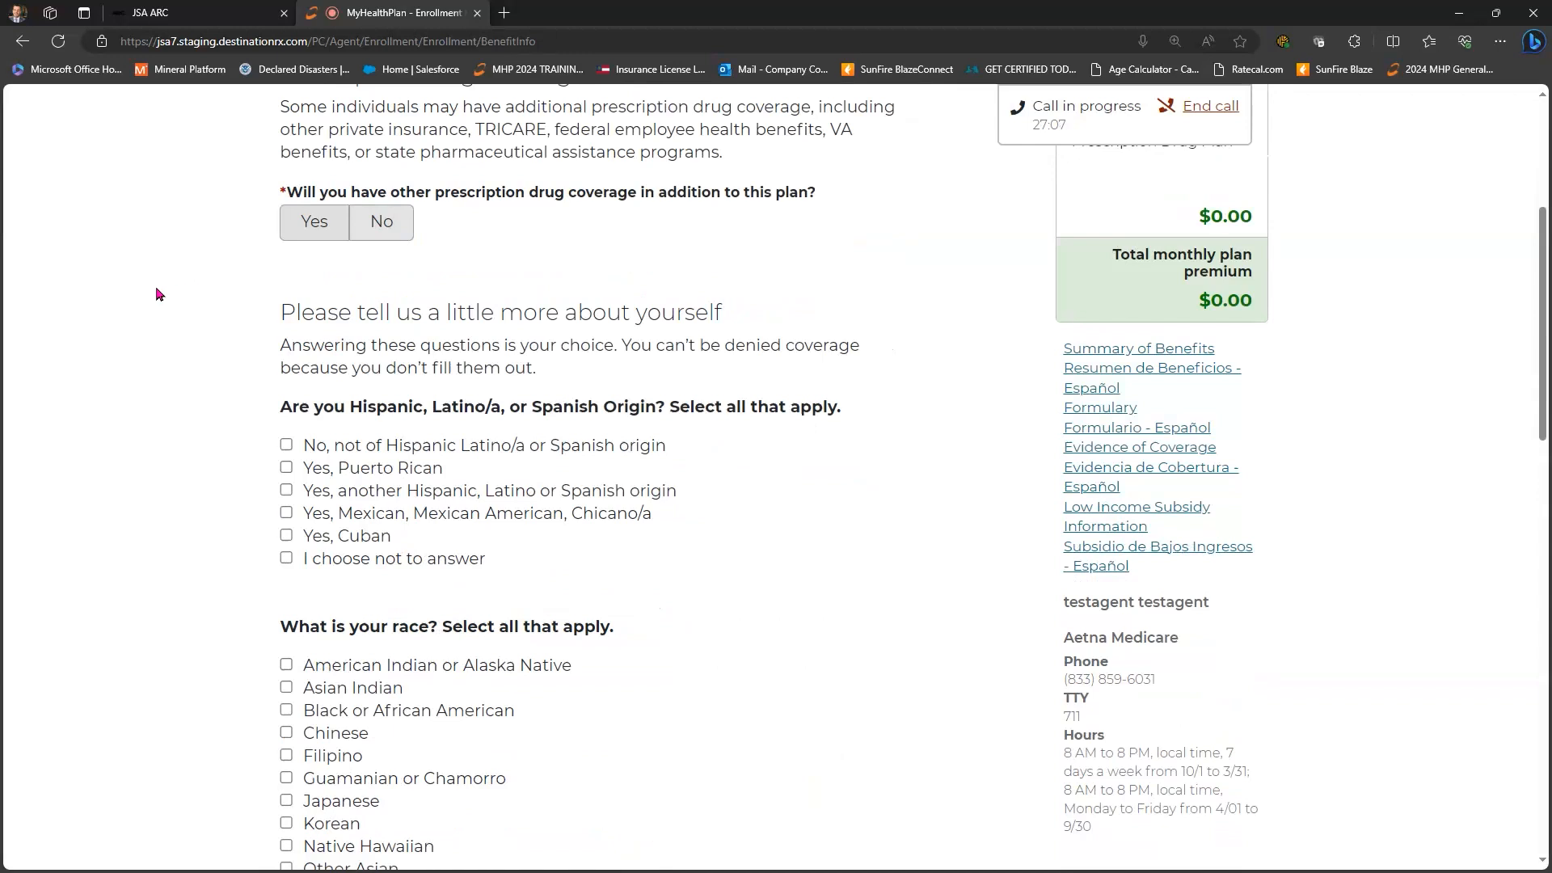
{"action": "key", "text": "Right"}
{"action": "scroll", "coordinate": [157, 294], "scroll_direction": "down", "scroll_amount": 1}
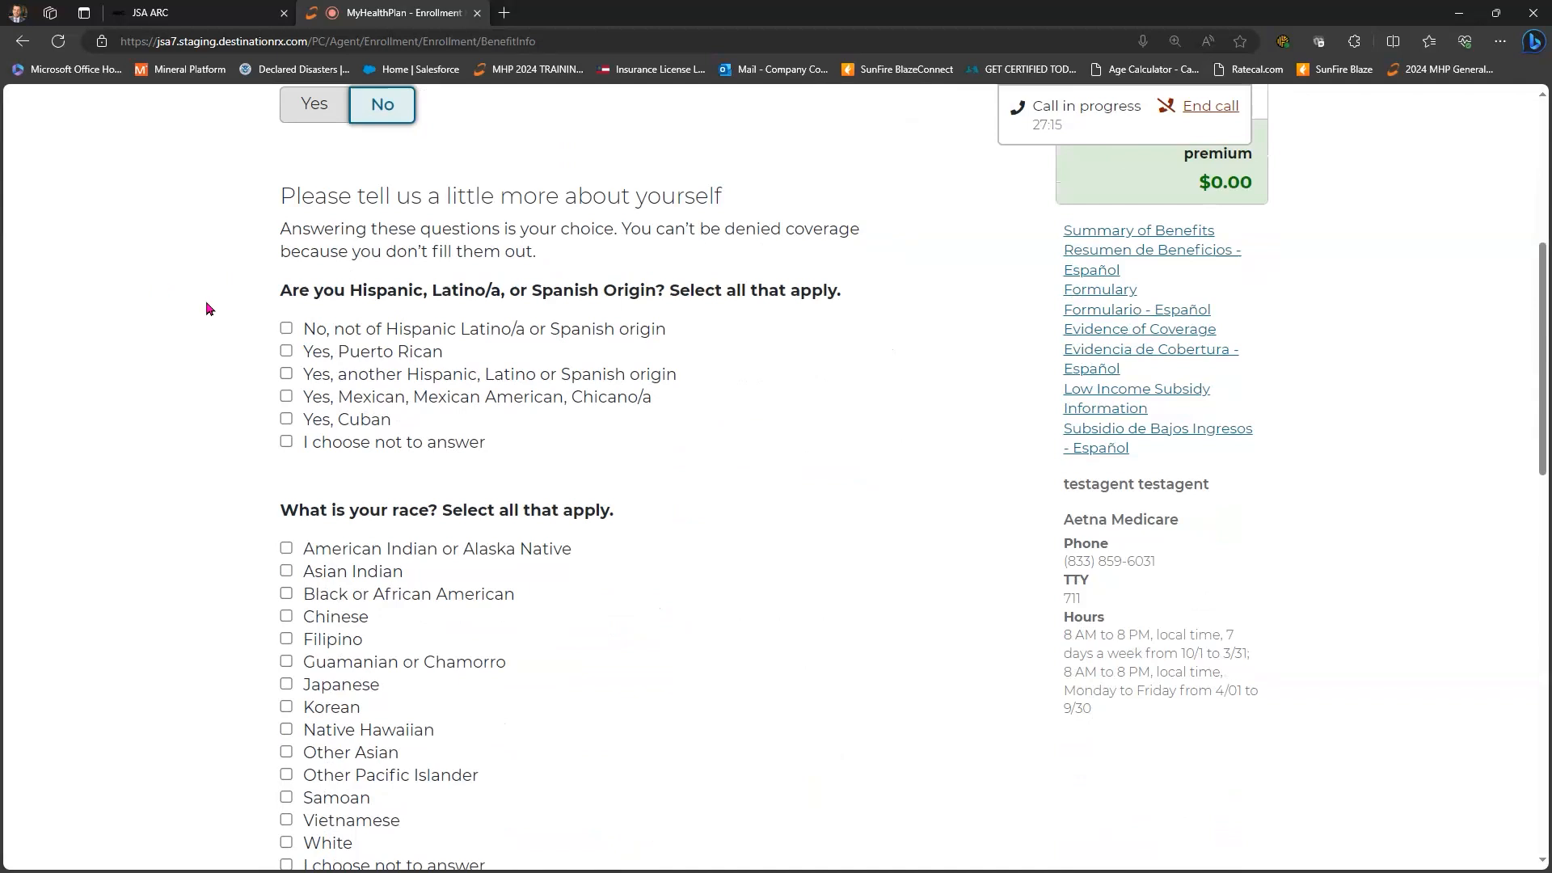
{"action": "scroll", "coordinate": [287, 331], "scroll_direction": "down", "scroll_amount": 1}
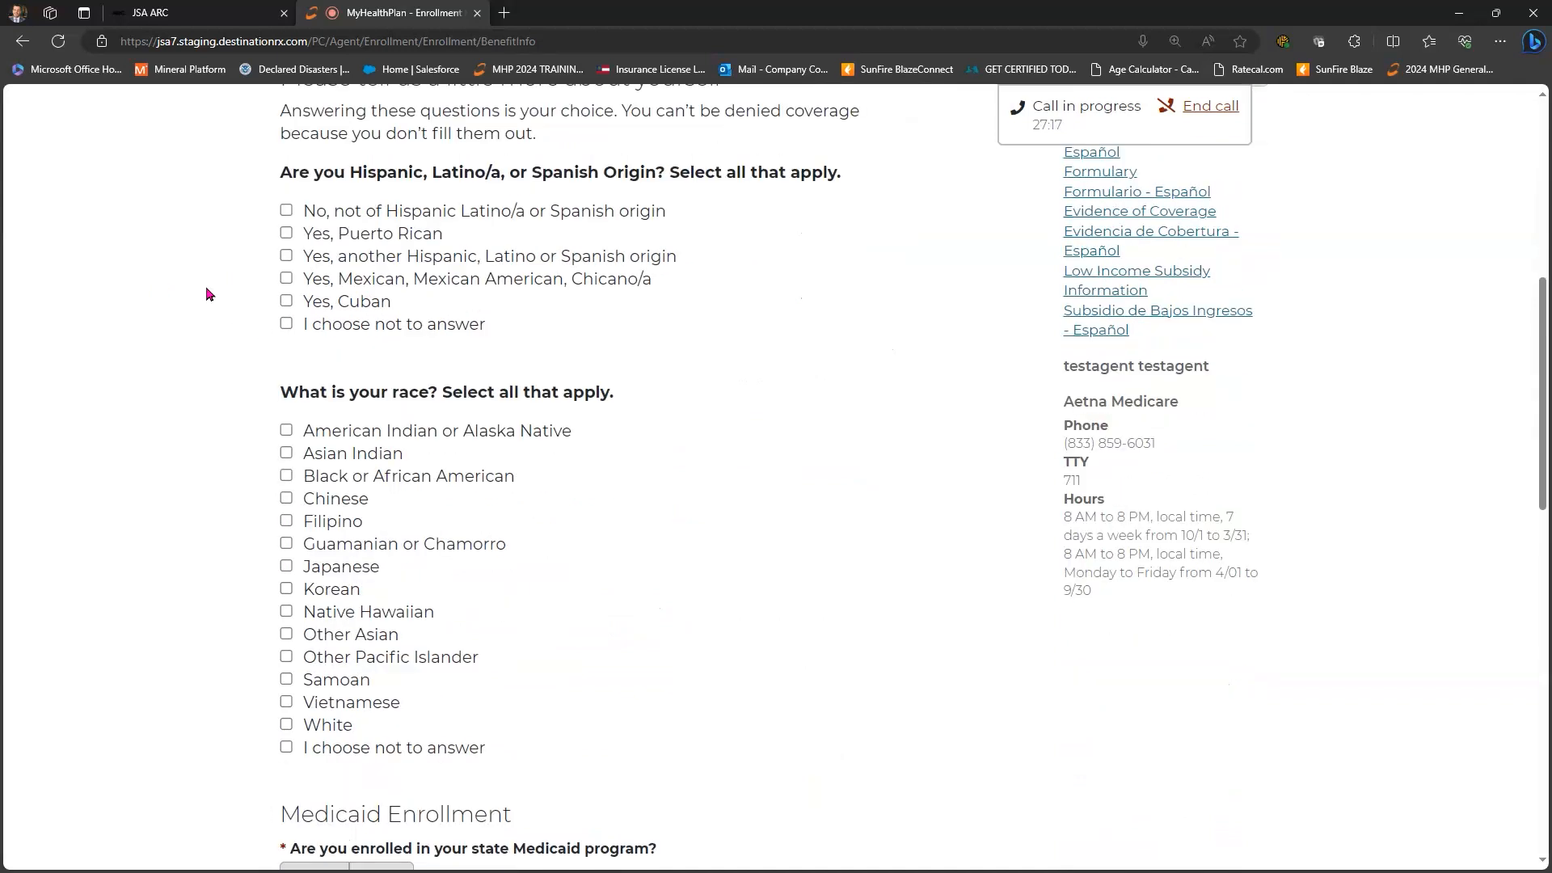
{"action": "left_click", "coordinate": [286, 323]}
{"action": "scroll", "coordinate": [218, 433], "scroll_direction": "down", "scroll_amount": 2}
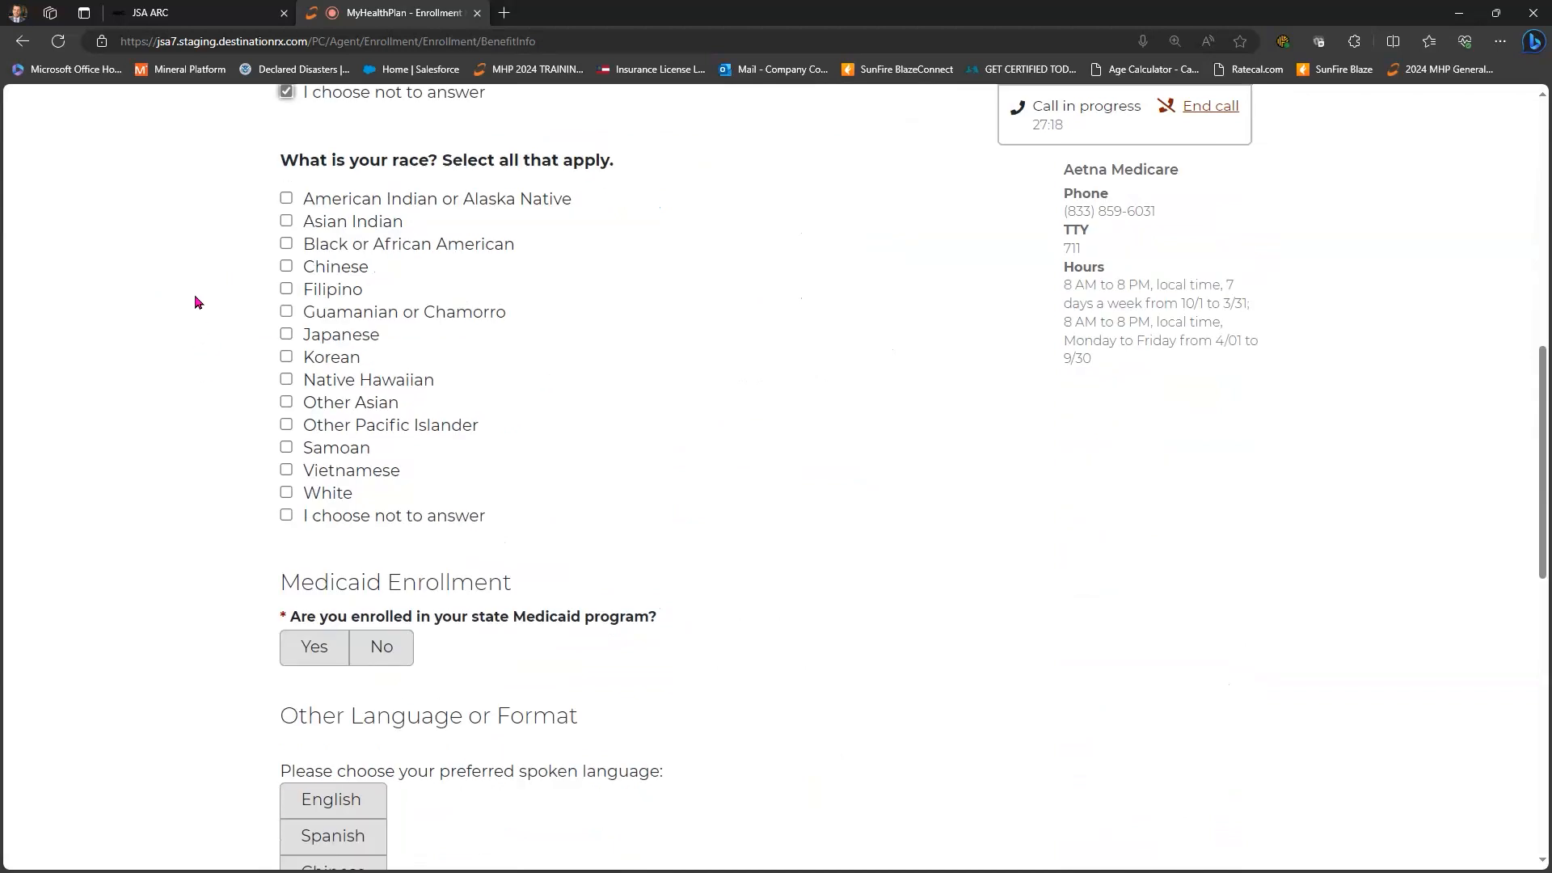
{"action": "key", "text": "space"}
- Answer No to Medicaid enrollment, choose English as preferred language, and continue
{"action": "scroll", "coordinate": [195, 301], "scroll_direction": "down", "scroll_amount": 3}
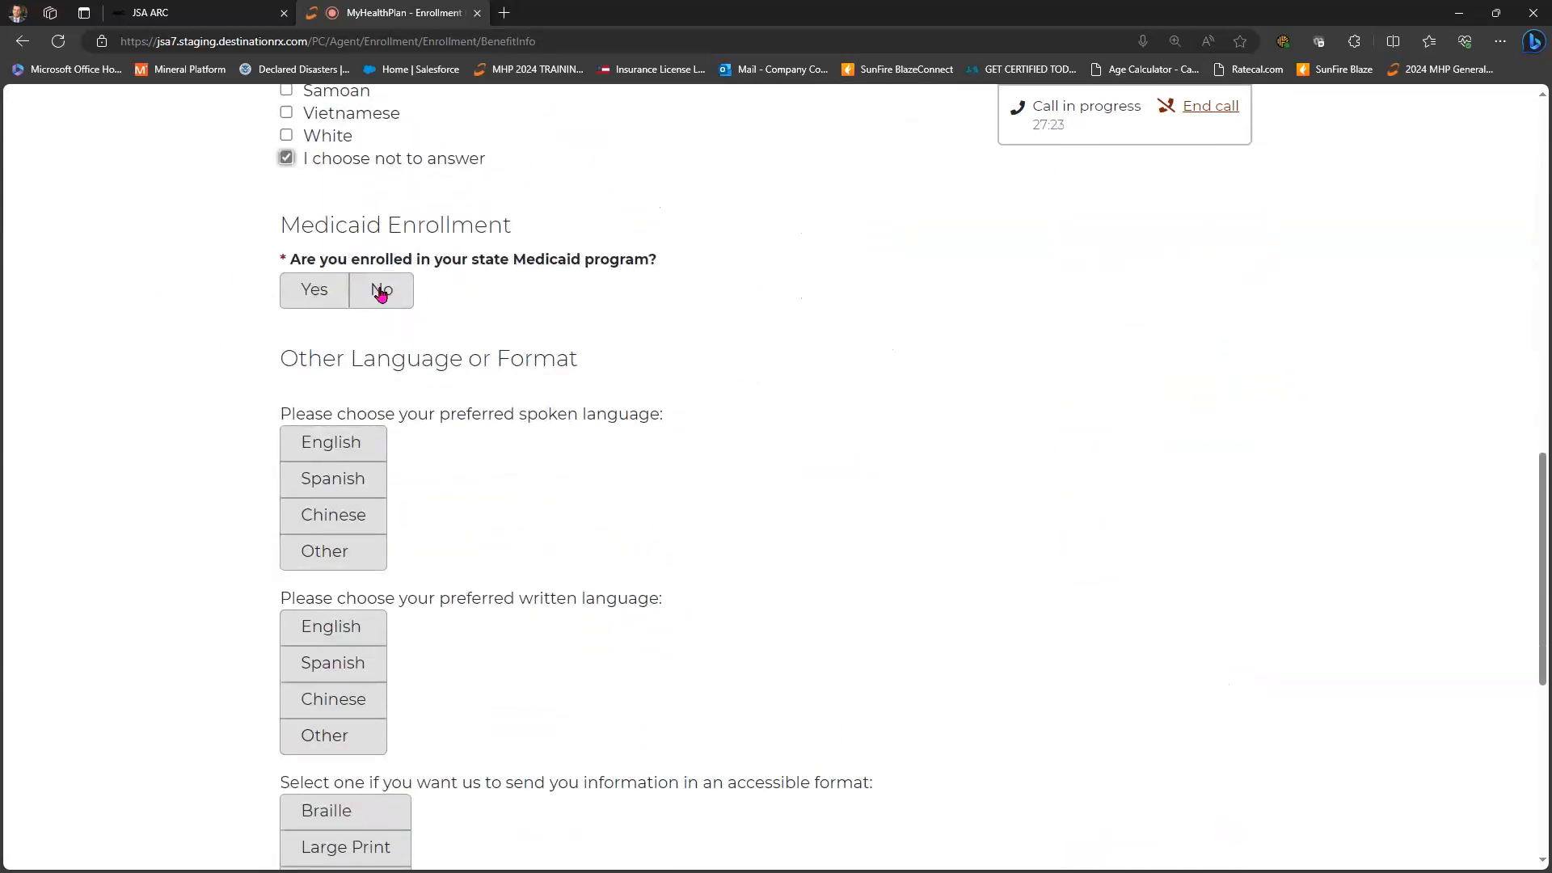
{"action": "left_click", "coordinate": [396, 296]}
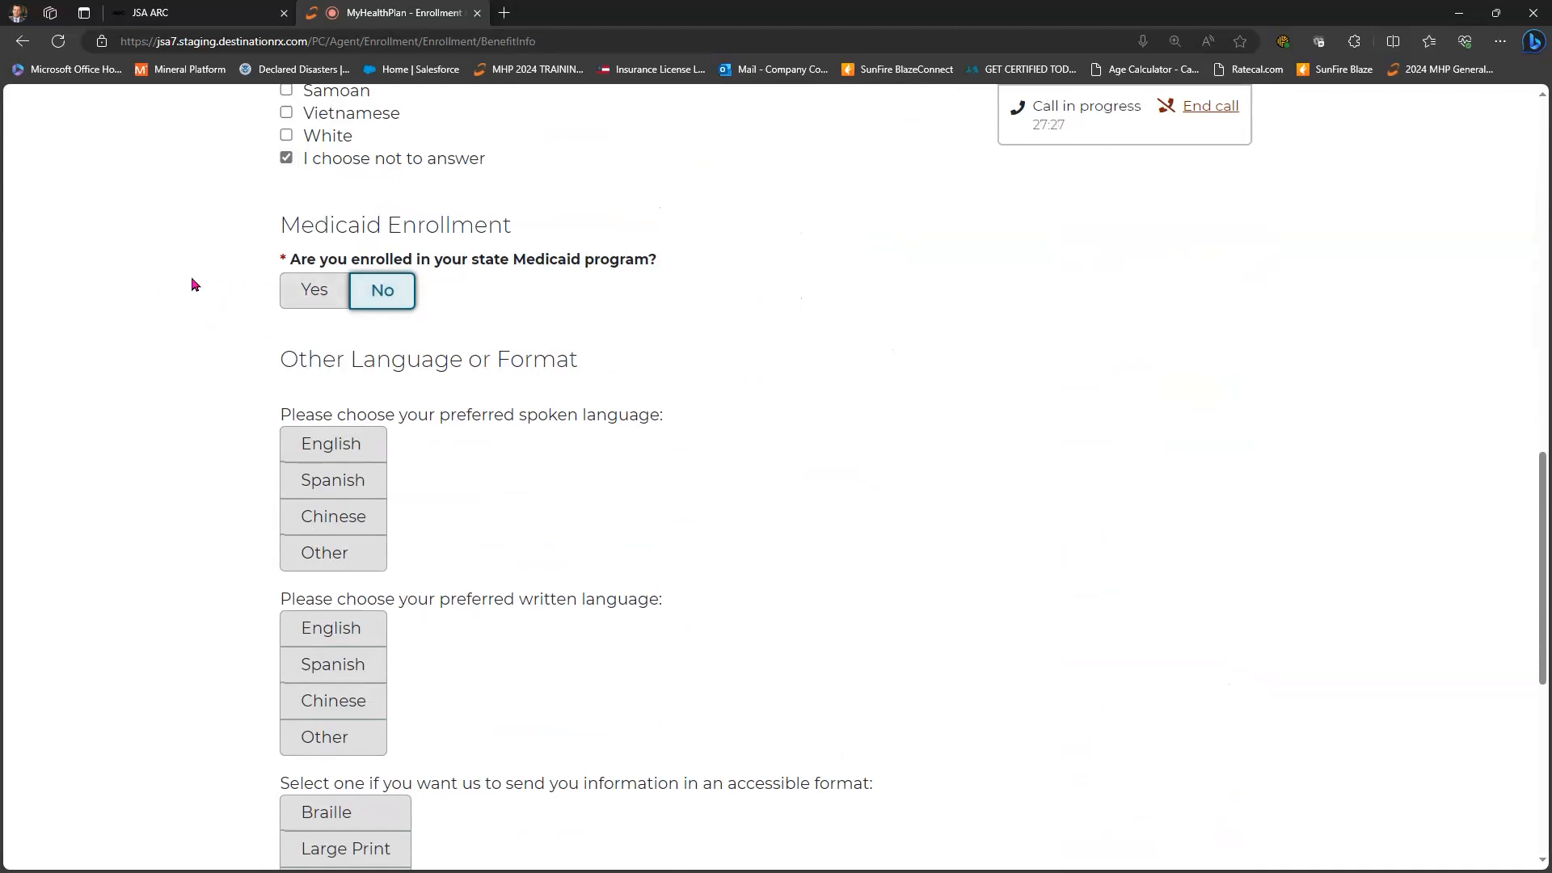
{"action": "scroll", "coordinate": [194, 284], "scroll_direction": "down", "scroll_amount": 3}
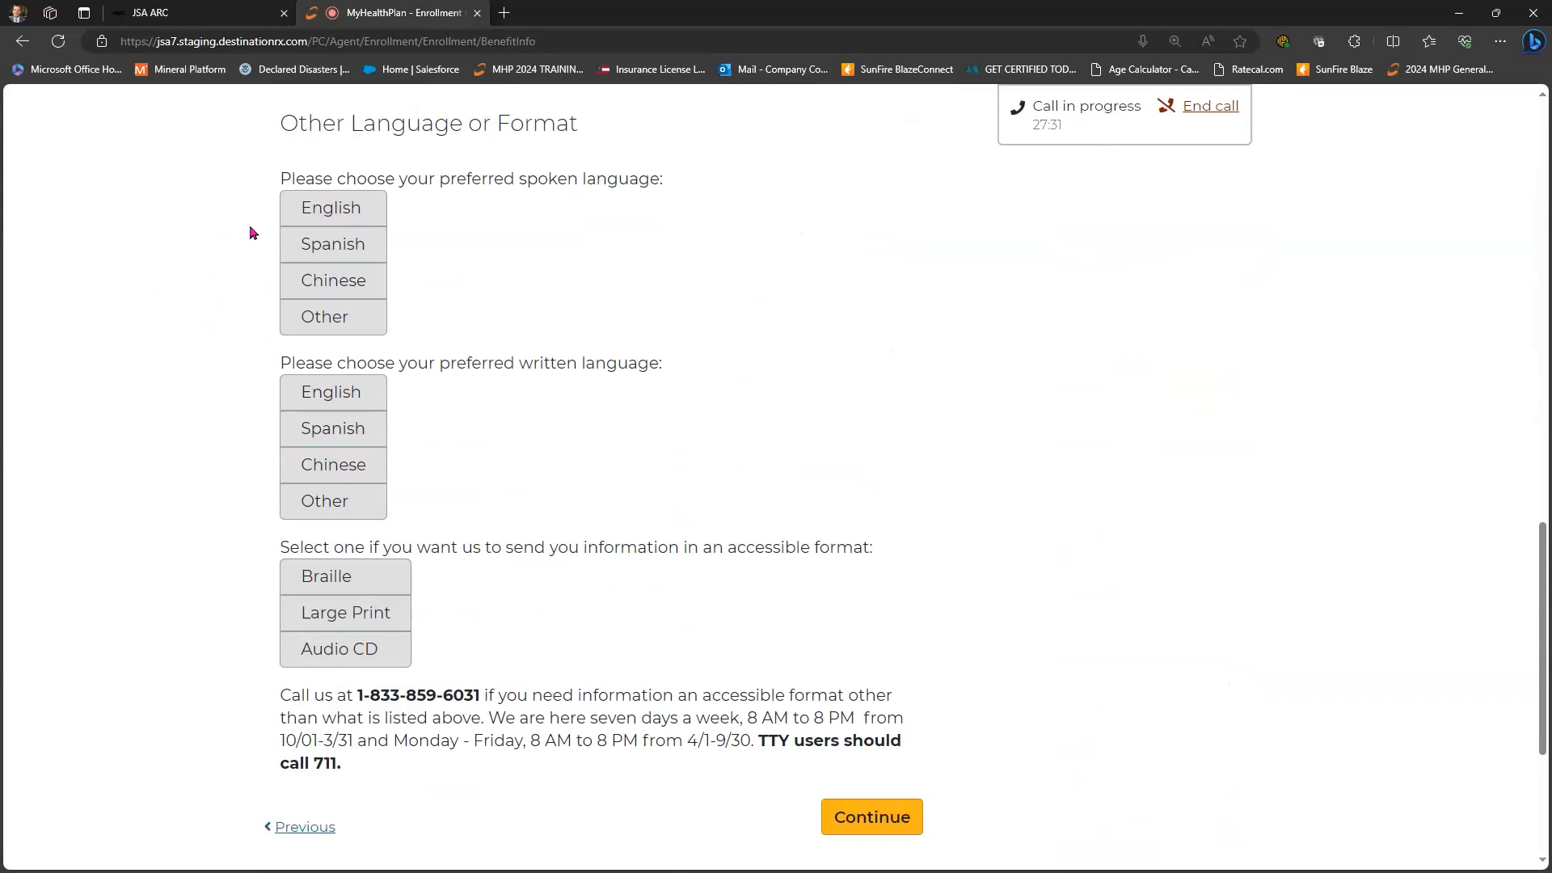
{"action": "left_click", "coordinate": [332, 210]}
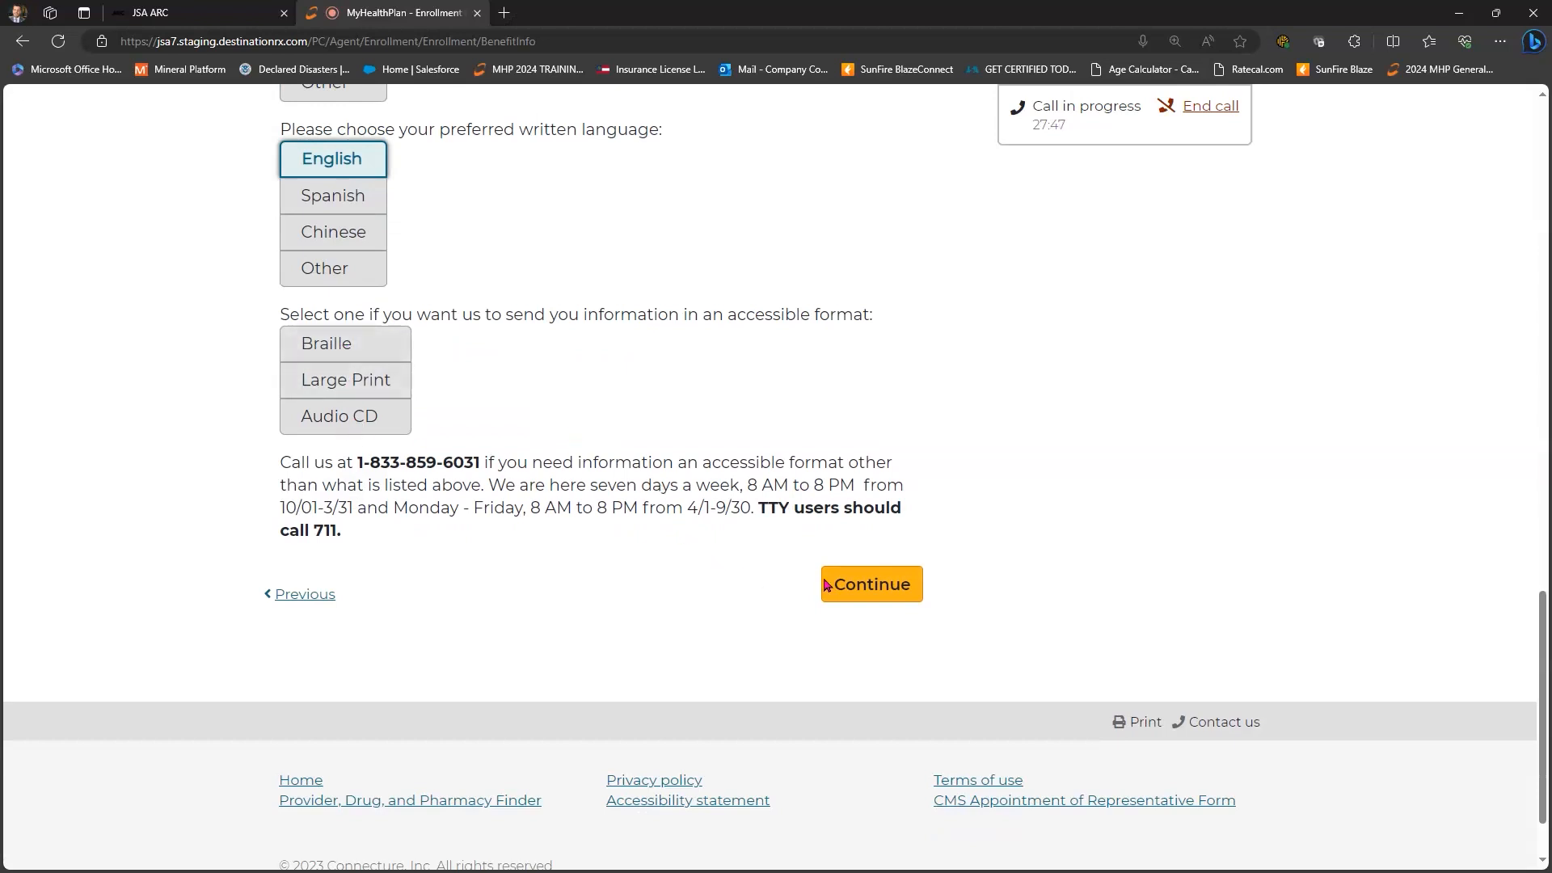
{"action": "left_click", "coordinate": [870, 584]}
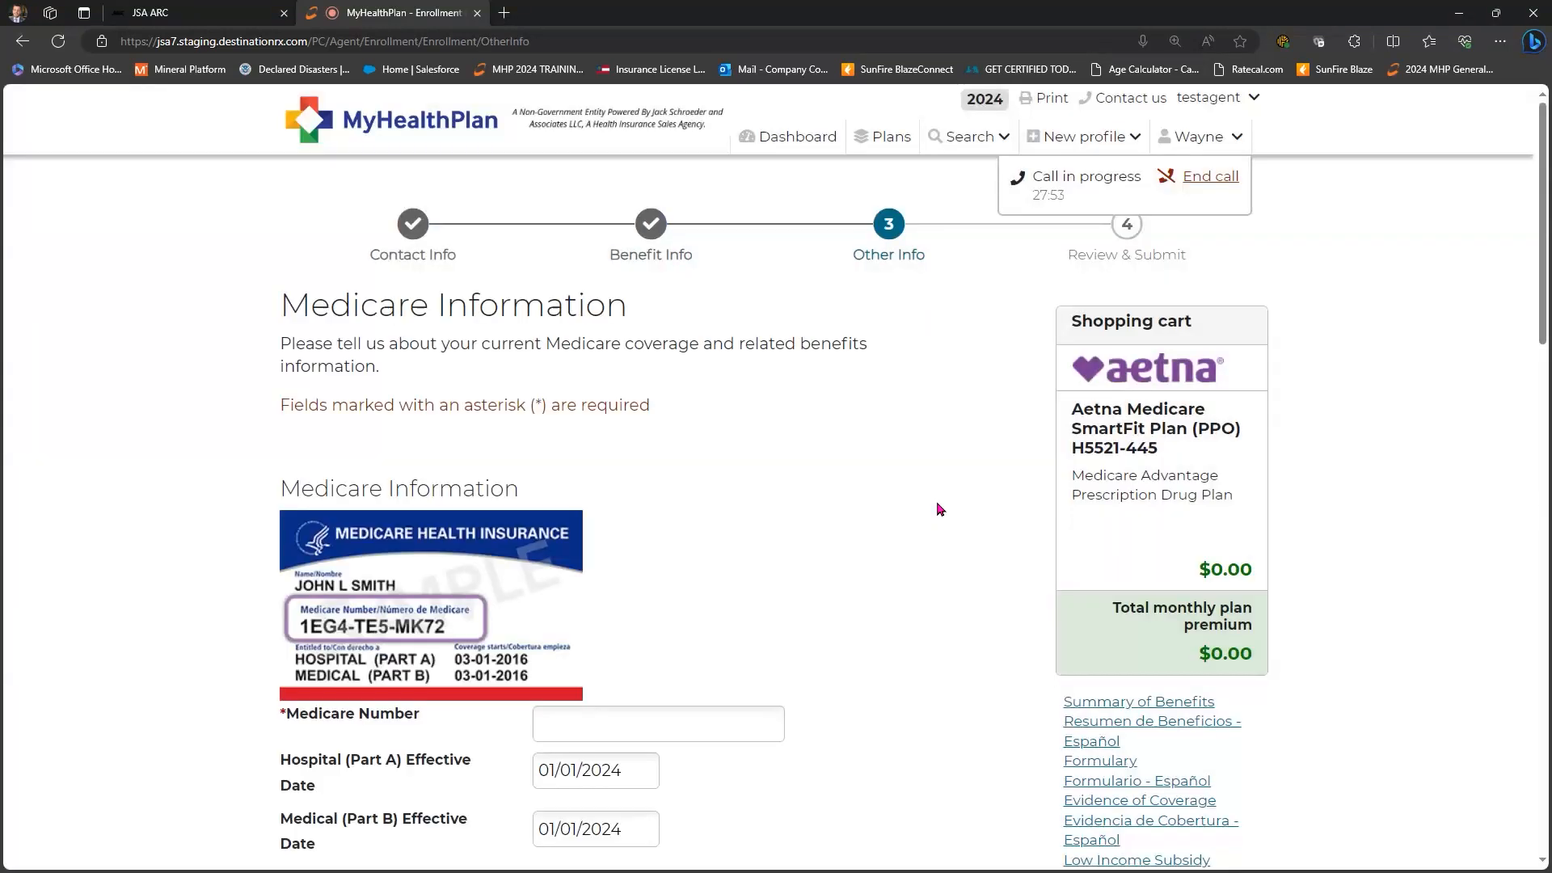
- Paste the copied Medicare Number into its field and continue to Review and Submit
{"action": "scroll", "coordinate": [679, 368], "scroll_direction": "down", "scroll_amount": 5}
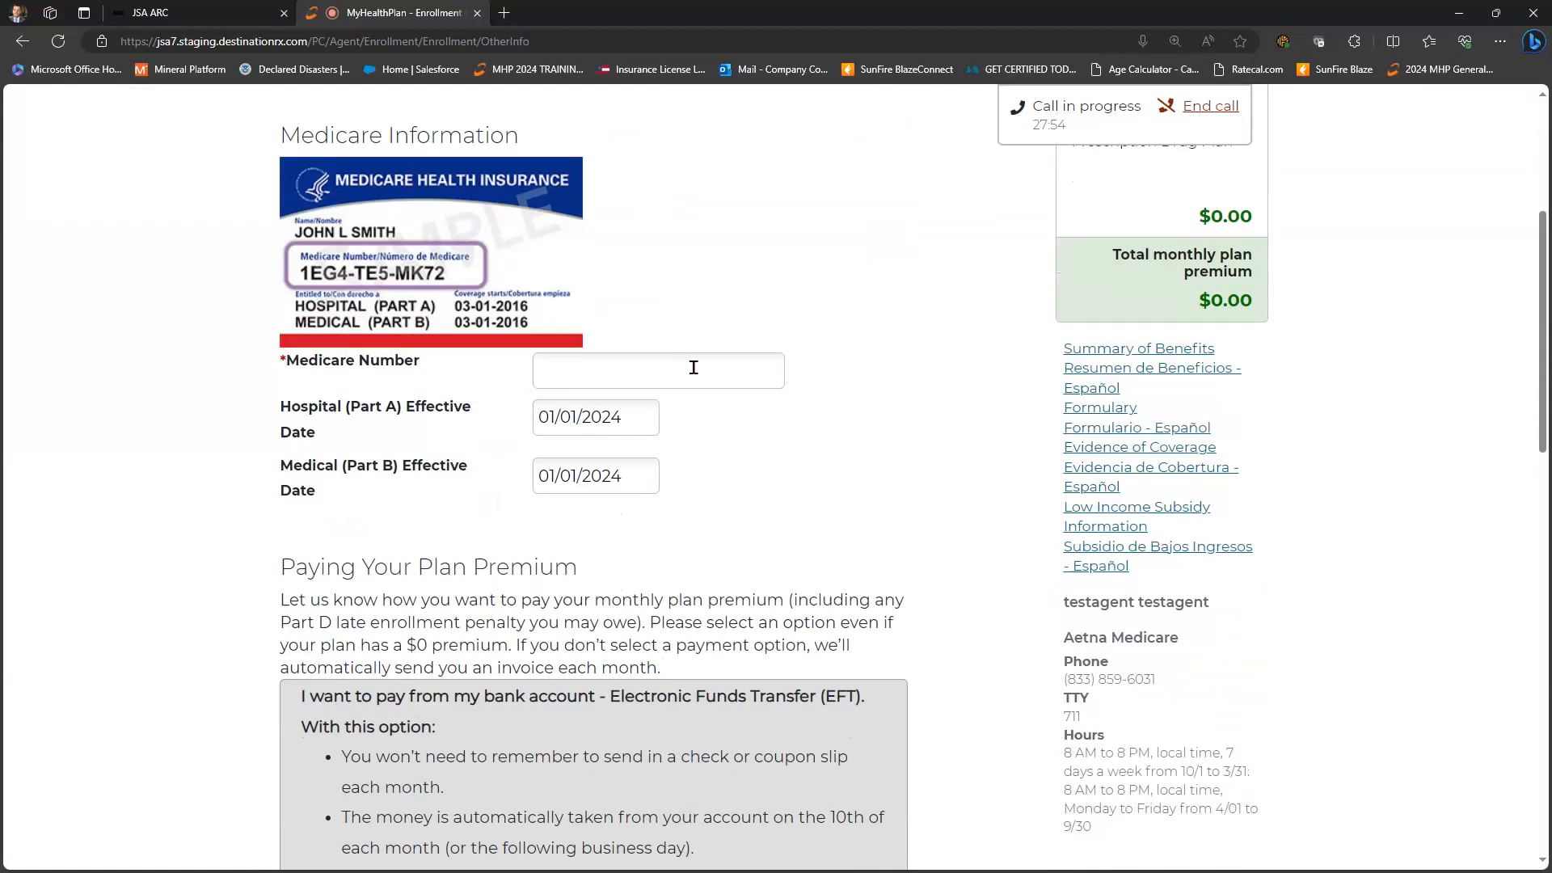
{"action": "left_click", "coordinate": [679, 370]}
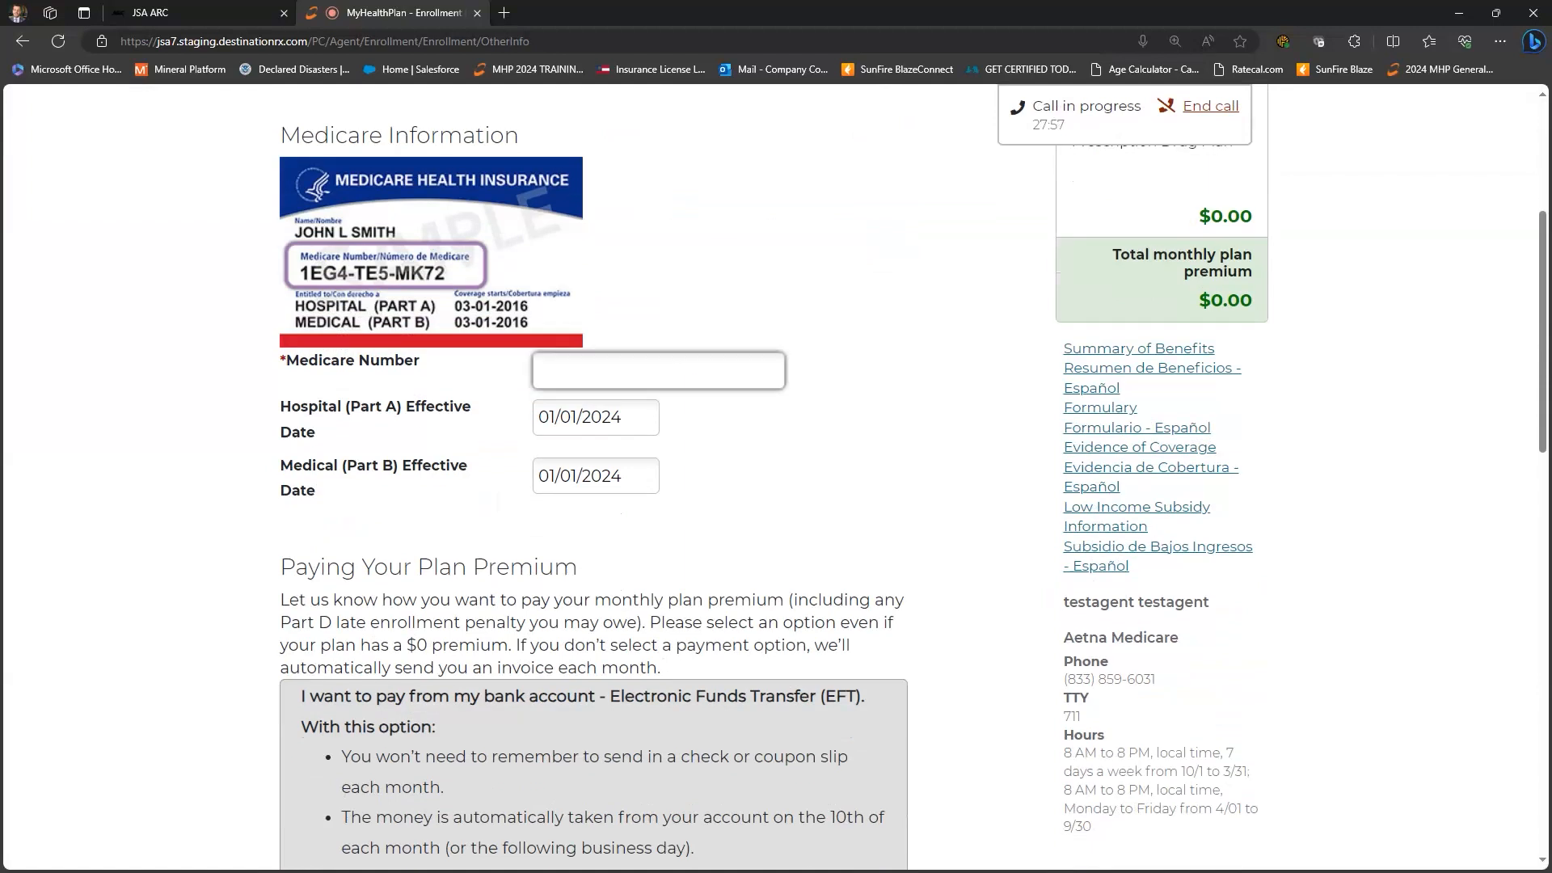
{"action": "key", "text": "alt+Tab"}
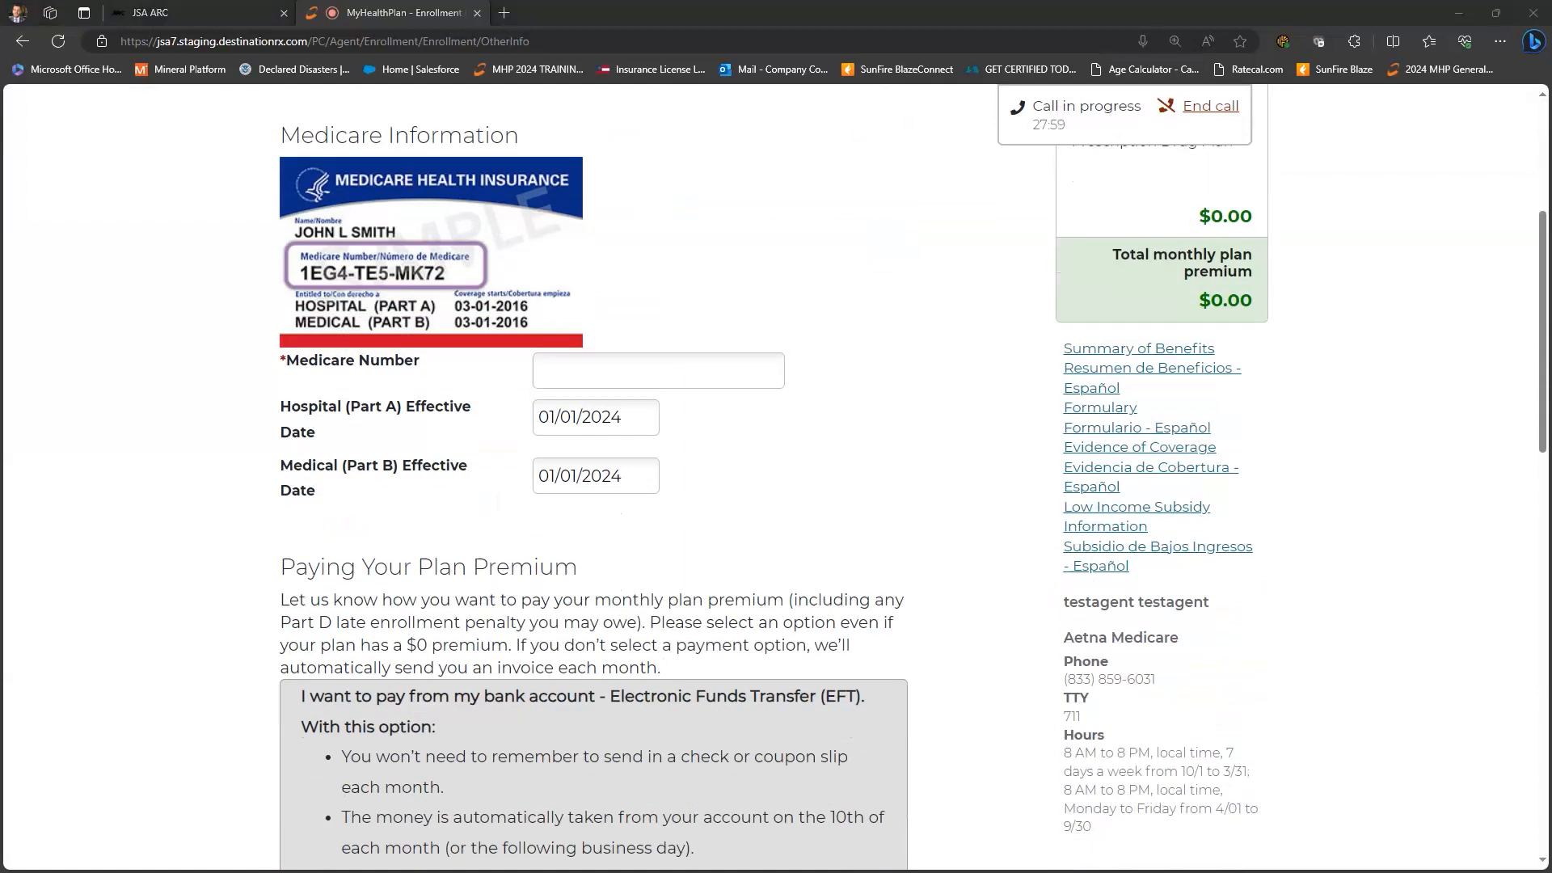
{"action": "right_click", "coordinate": [689, 381]}
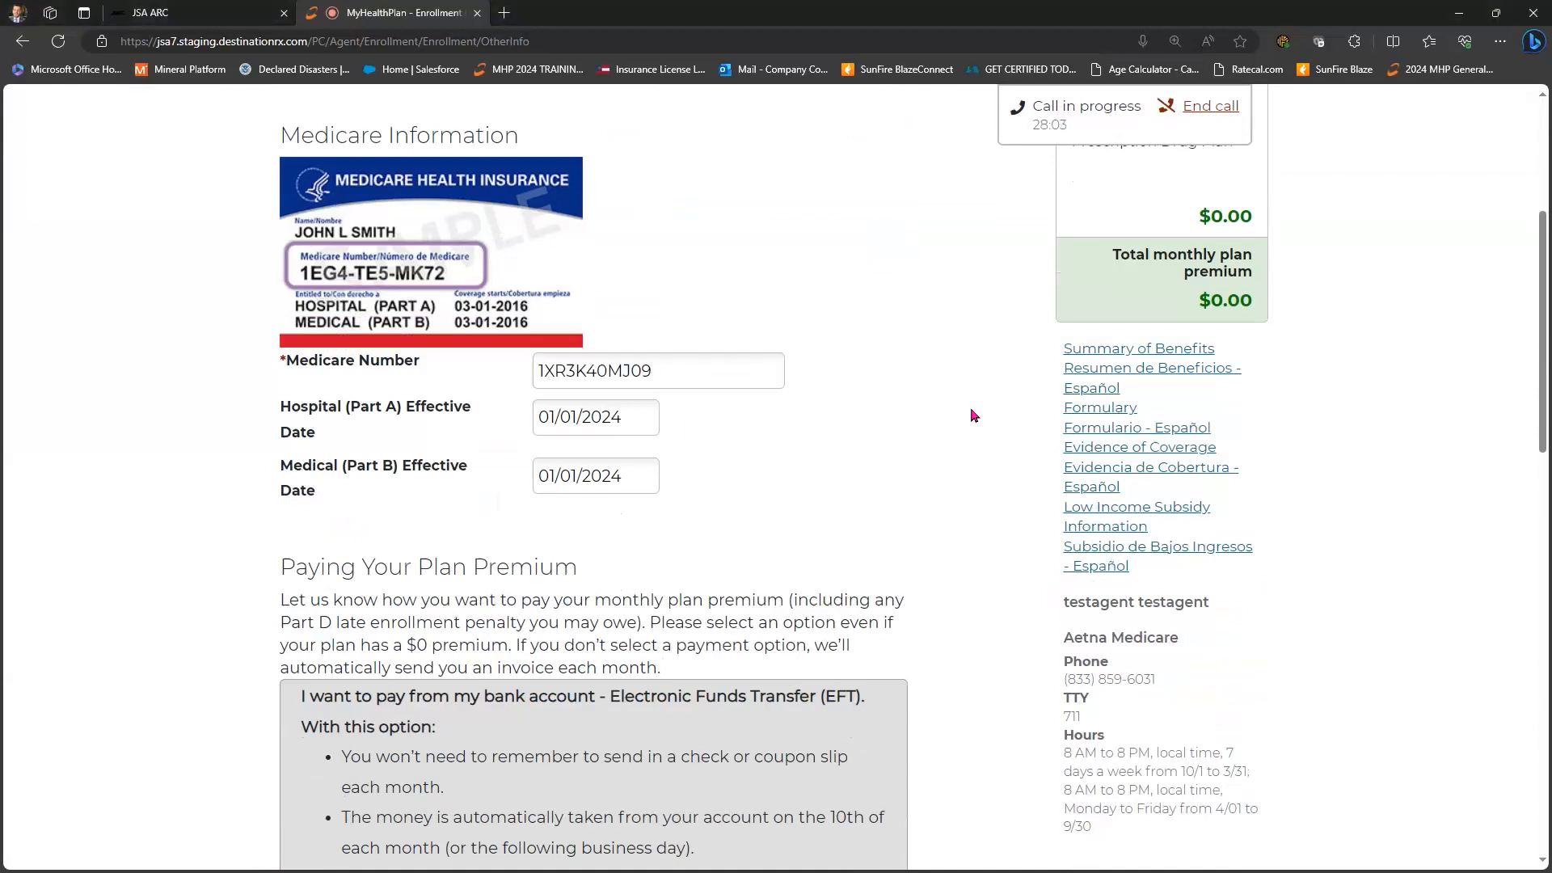
{"action": "scroll", "coordinate": [973, 416], "scroll_direction": "down", "scroll_amount": 5}
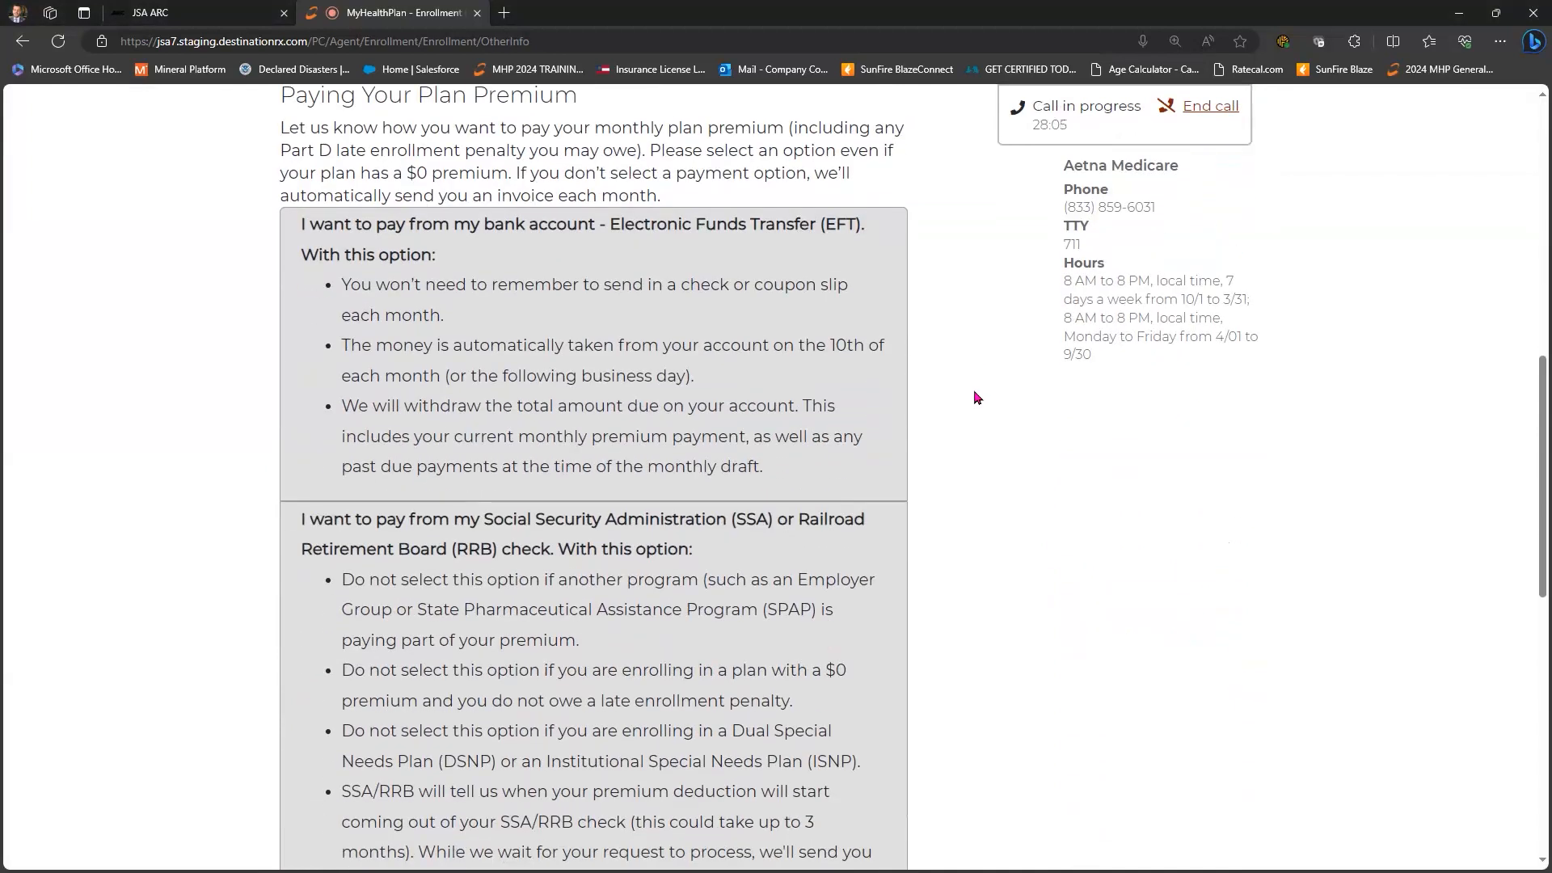
{"action": "scroll", "coordinate": [976, 398], "scroll_direction": "down", "scroll_amount": 3}
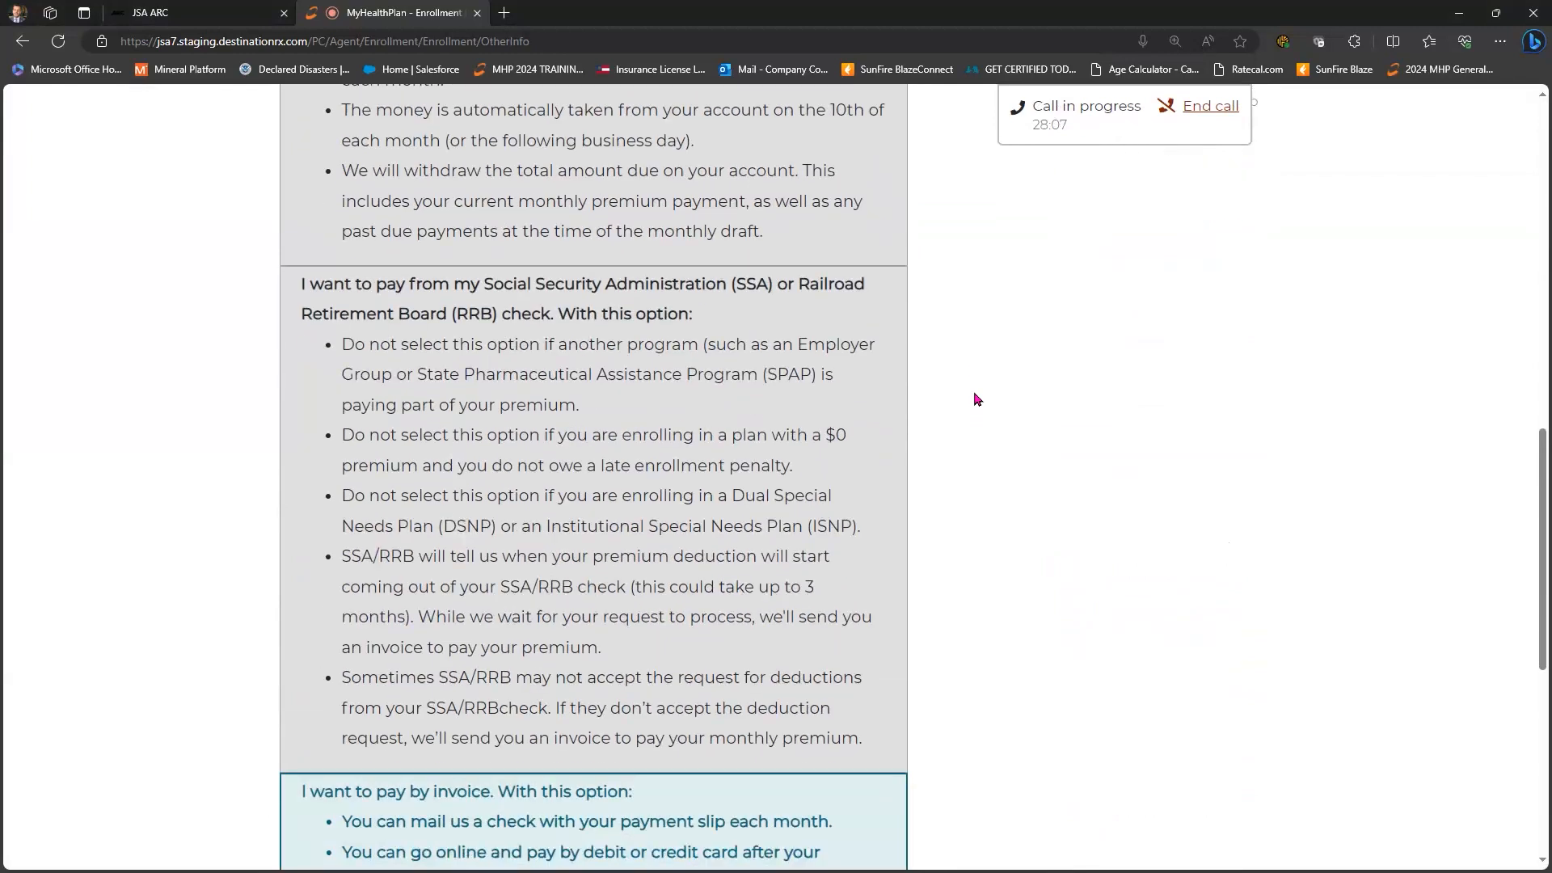
{"action": "scroll", "coordinate": [463, 550], "scroll_direction": "down", "scroll_amount": 4}
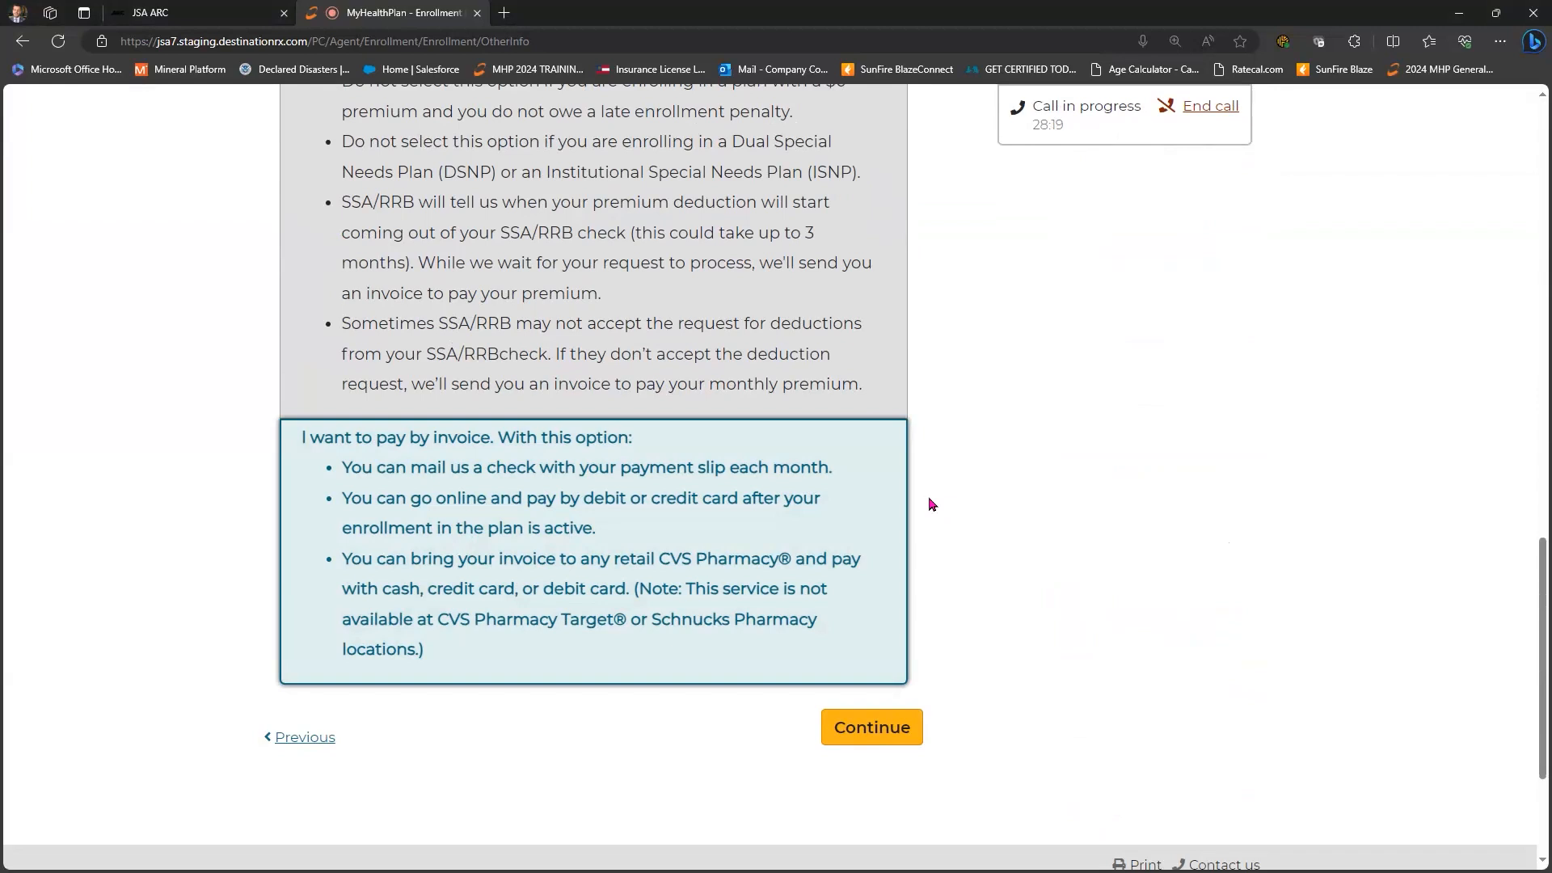
{"action": "left_click", "coordinate": [897, 730]}
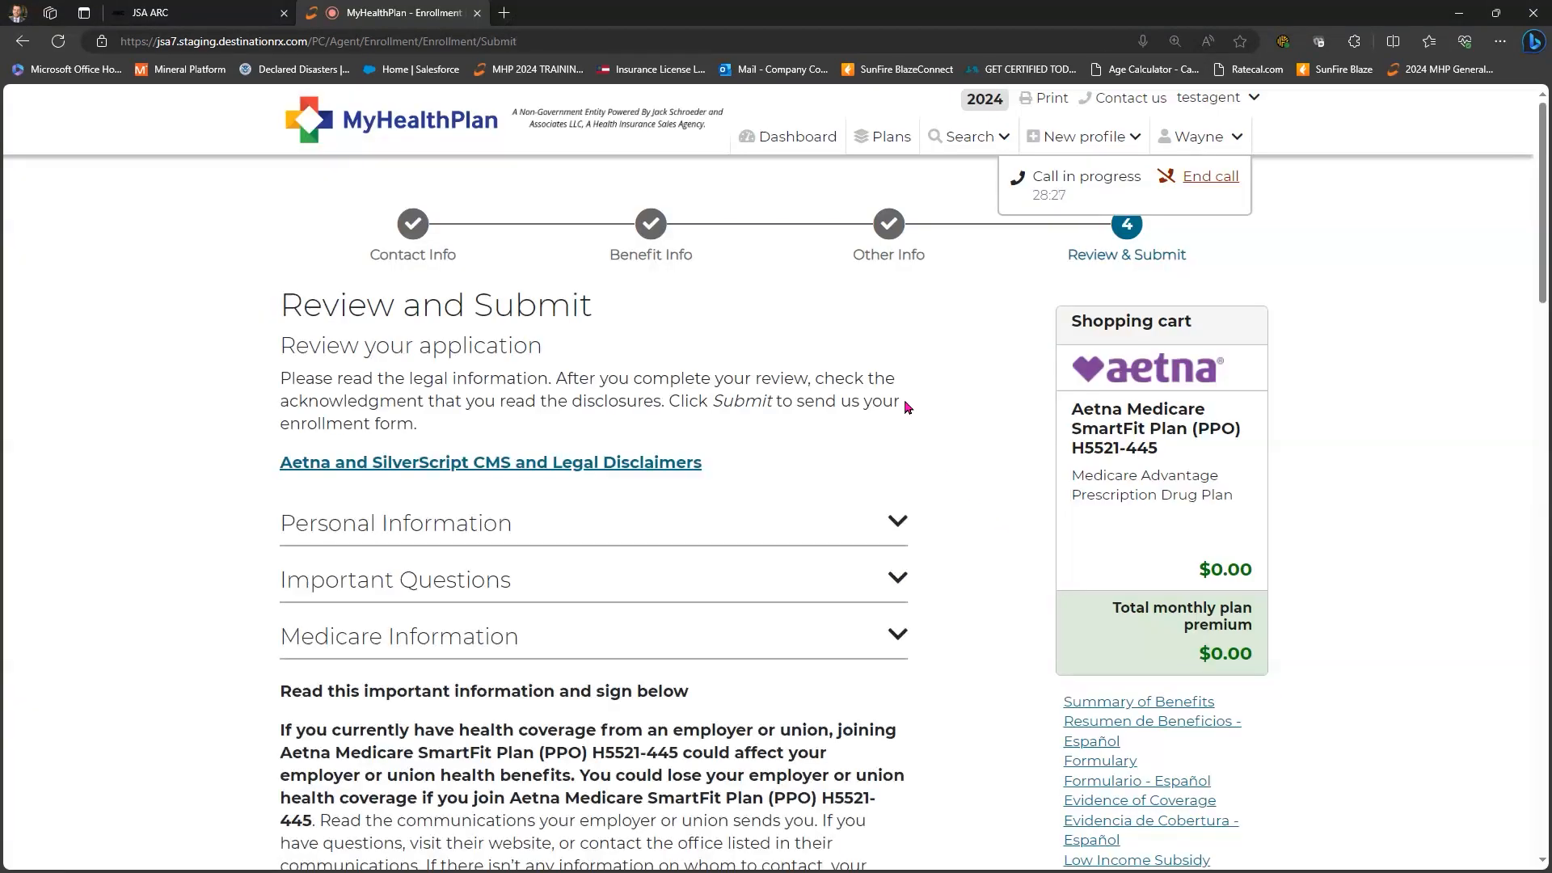
- Expand the Personal Information and Important Questions review sections and scroll down to the signature section
{"action": "scroll", "coordinate": [906, 406], "scroll_direction": "down", "scroll_amount": 1}
{"action": "left_click", "coordinate": [902, 410]}
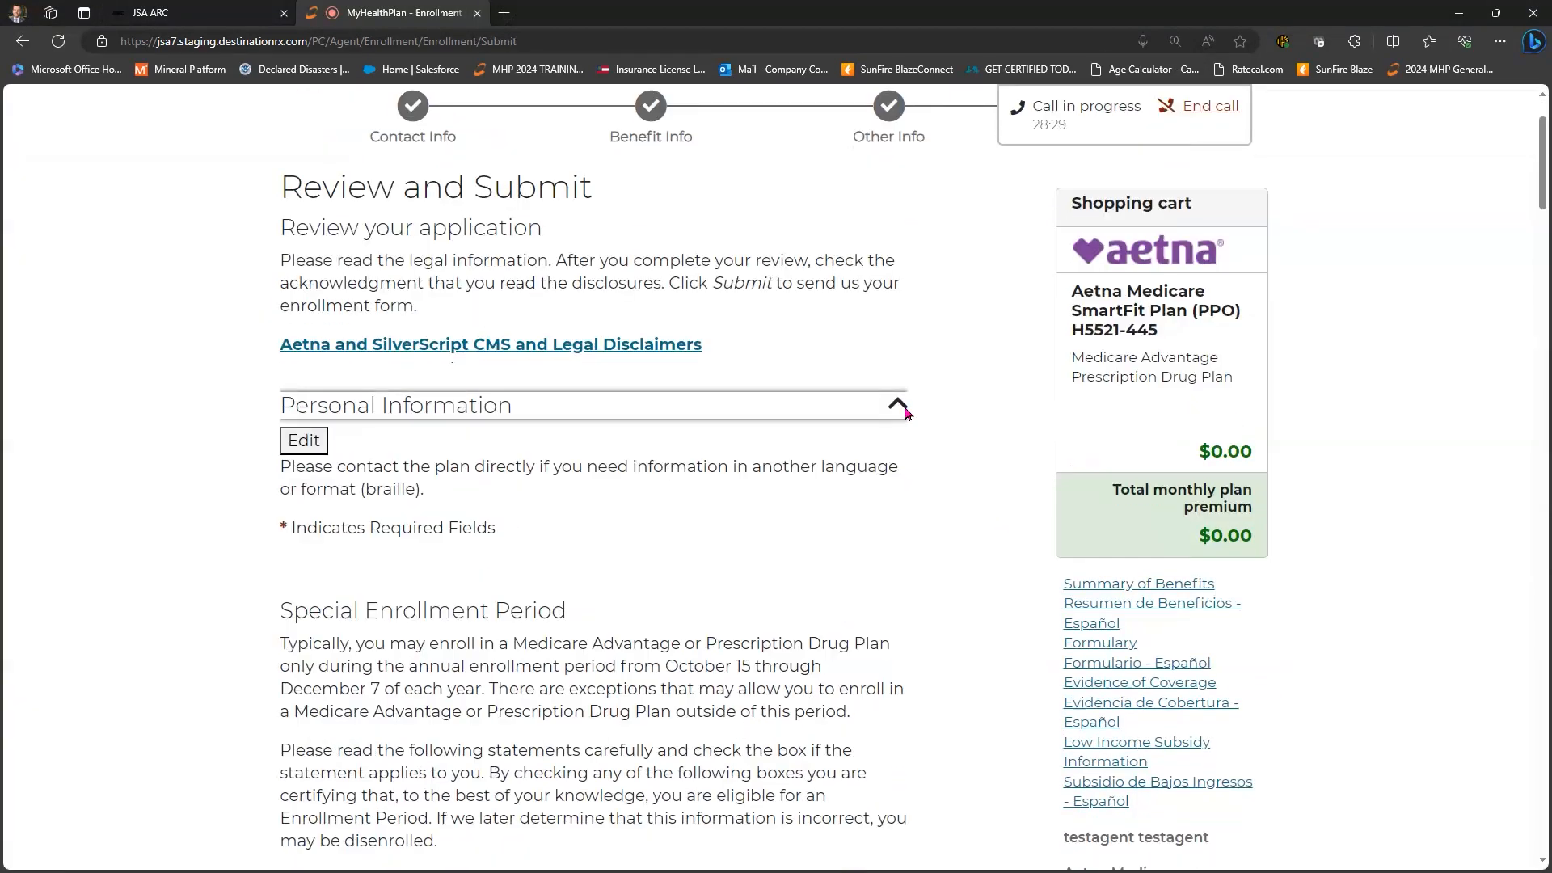
{"action": "scroll", "coordinate": [904, 412], "scroll_direction": "down", "scroll_amount": 15}
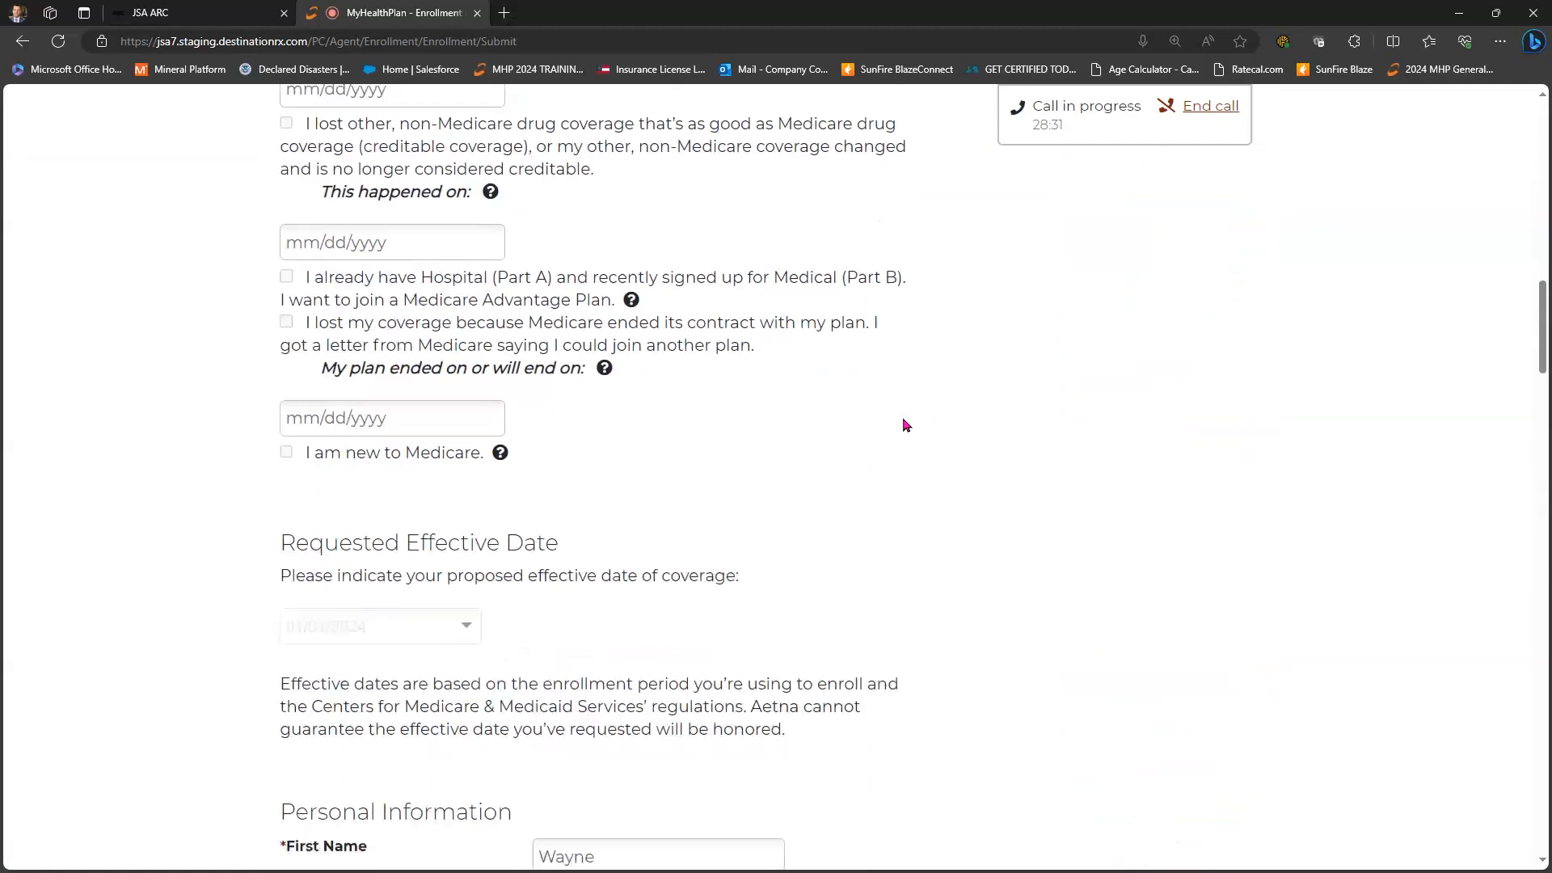
{"action": "scroll", "coordinate": [906, 426], "scroll_direction": "down", "scroll_amount": 20}
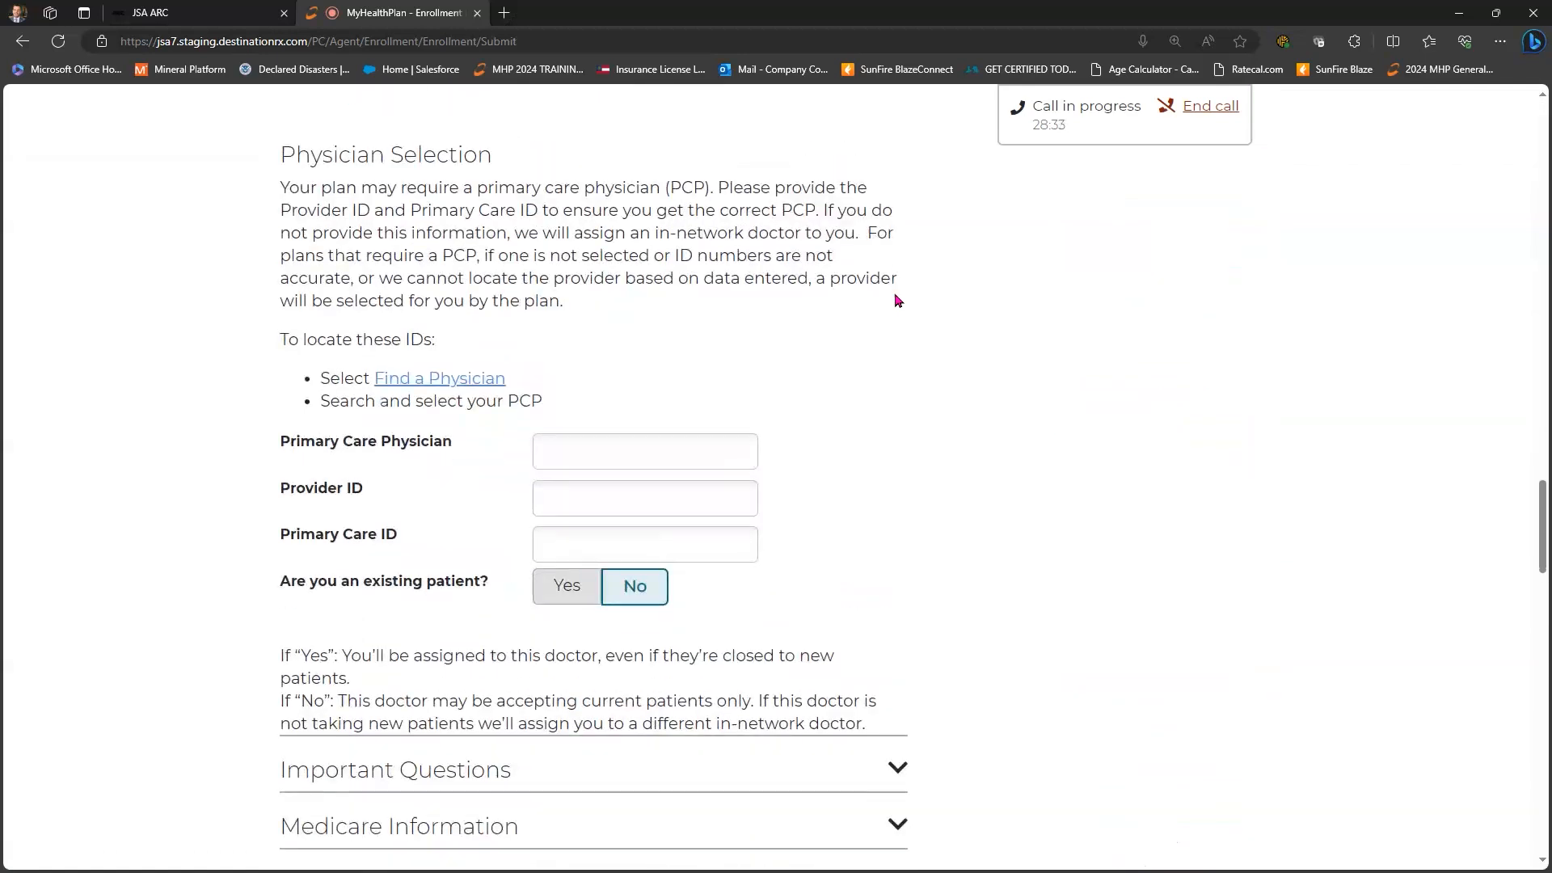
{"action": "left_click", "coordinate": [897, 299]}
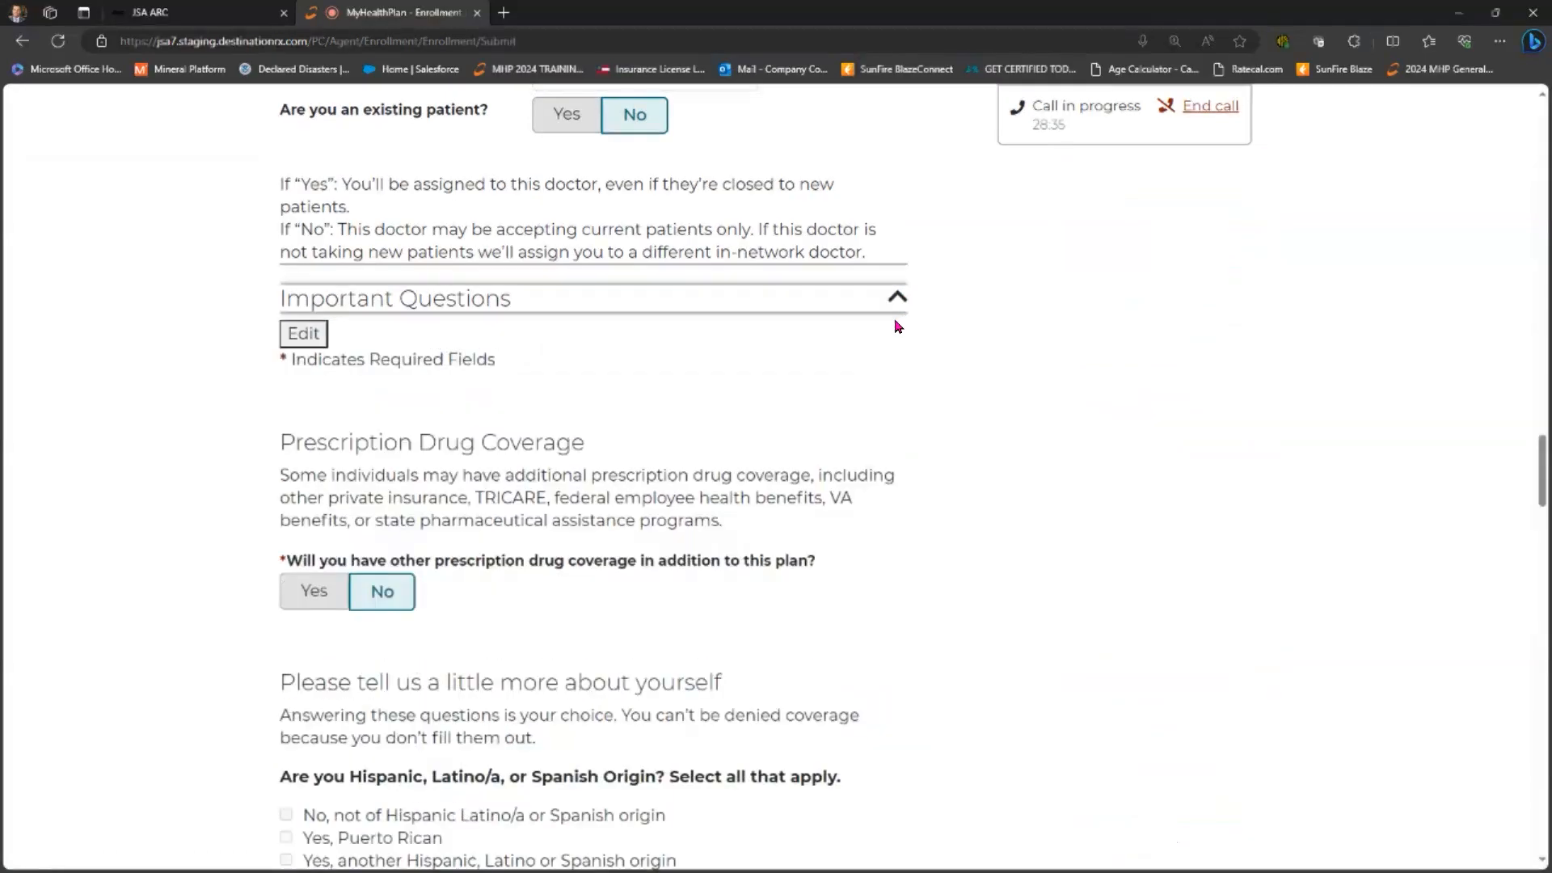
{"action": "scroll", "coordinate": [895, 324], "scroll_direction": "down", "scroll_amount": 15}
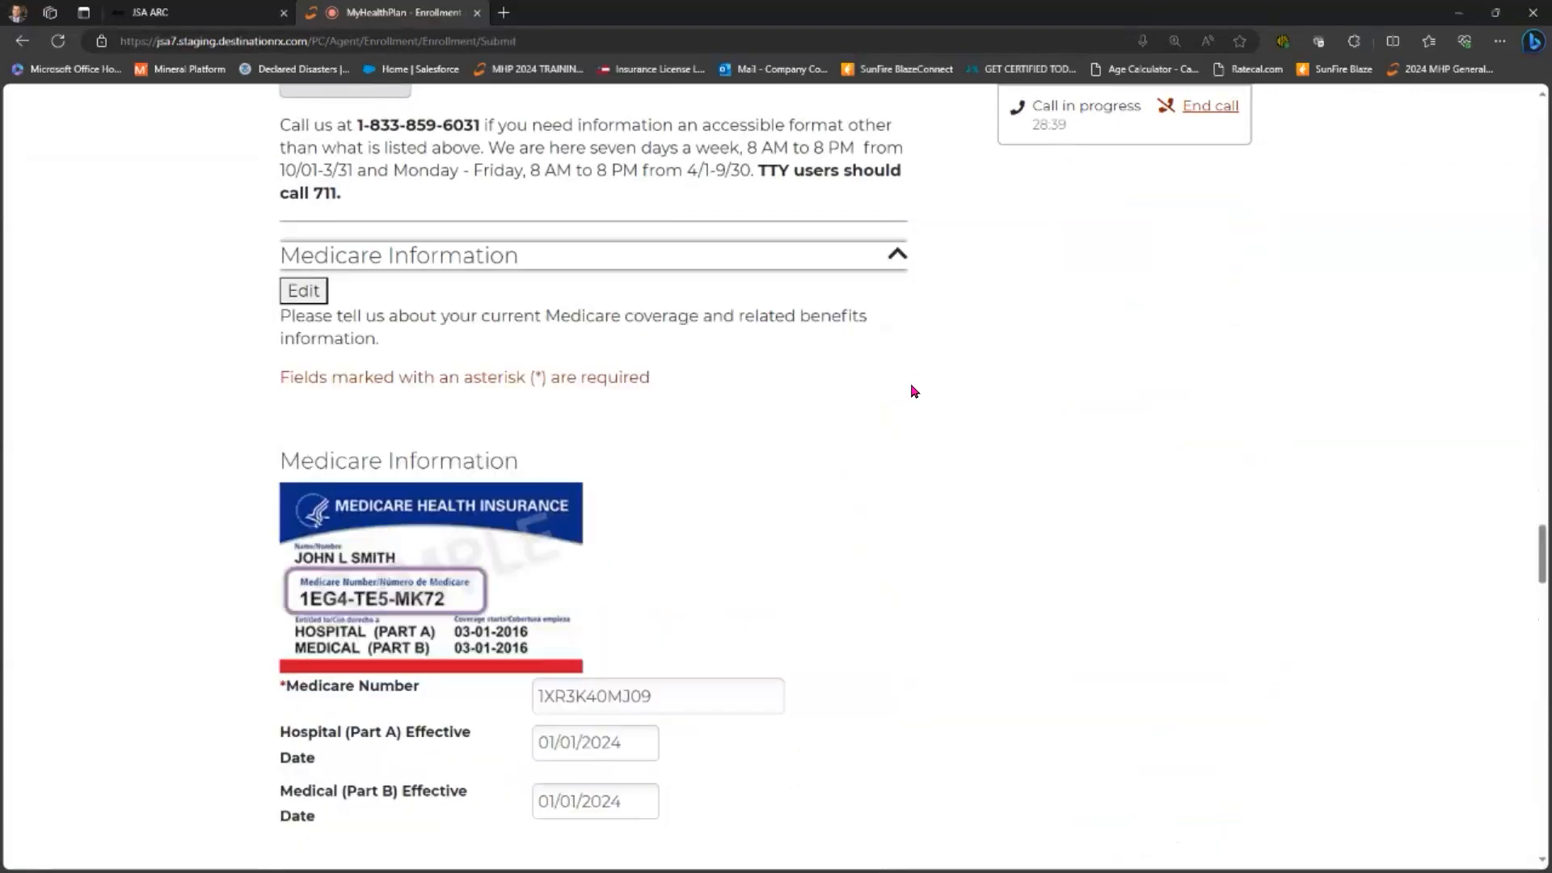
{"action": "scroll", "coordinate": [911, 386], "scroll_direction": "down", "scroll_amount": 7}
{"action": "scroll", "coordinate": [911, 392], "scroll_direction": "down", "scroll_amount": 12}
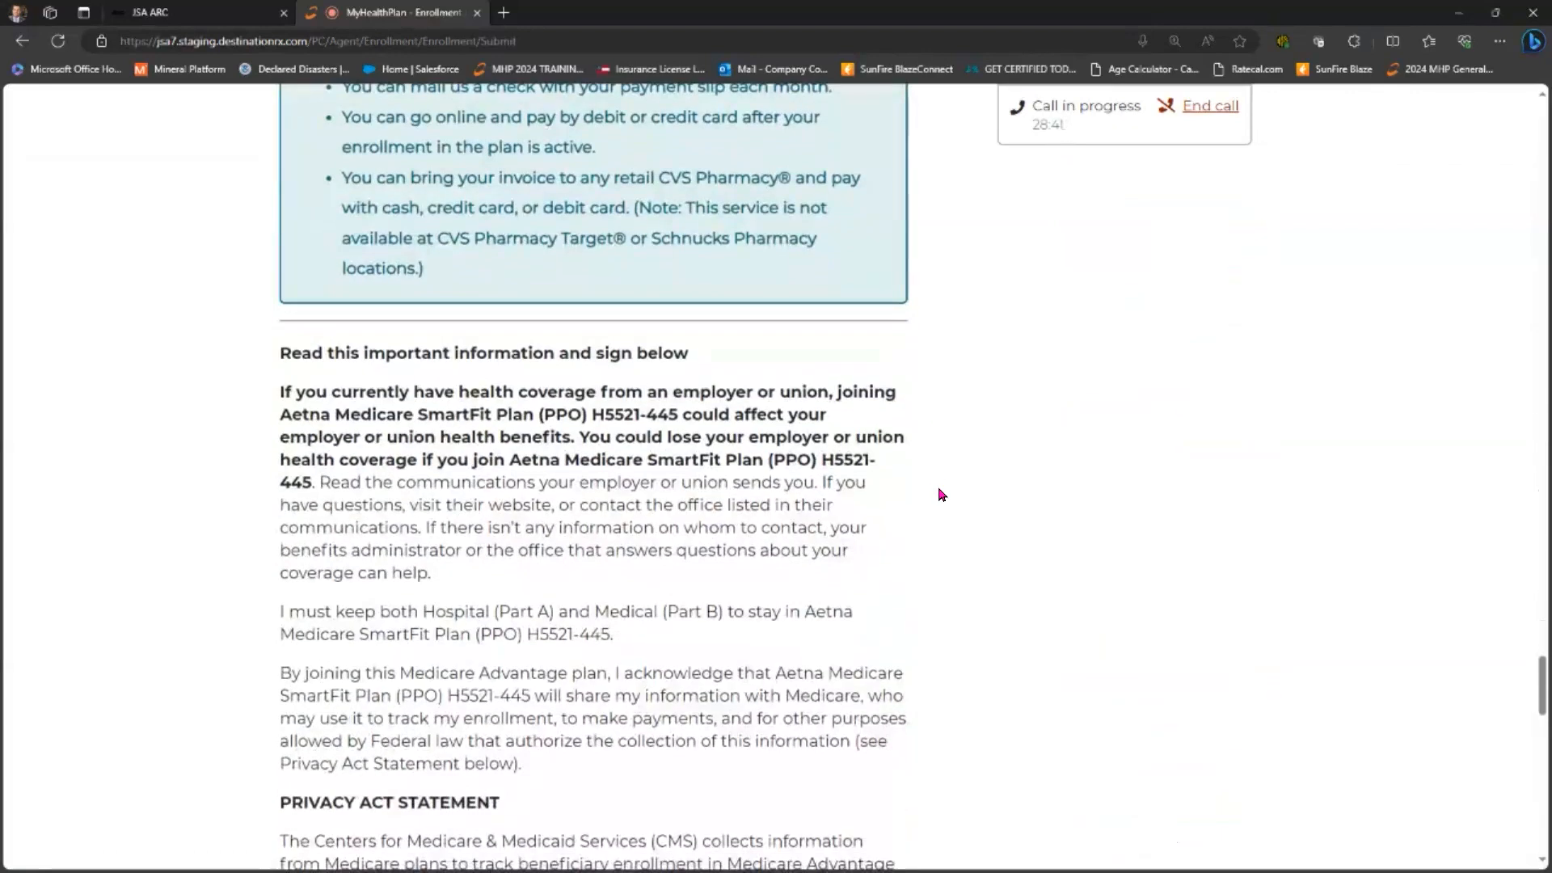
{"action": "scroll", "coordinate": [940, 493], "scroll_direction": "down", "scroll_amount": 15}
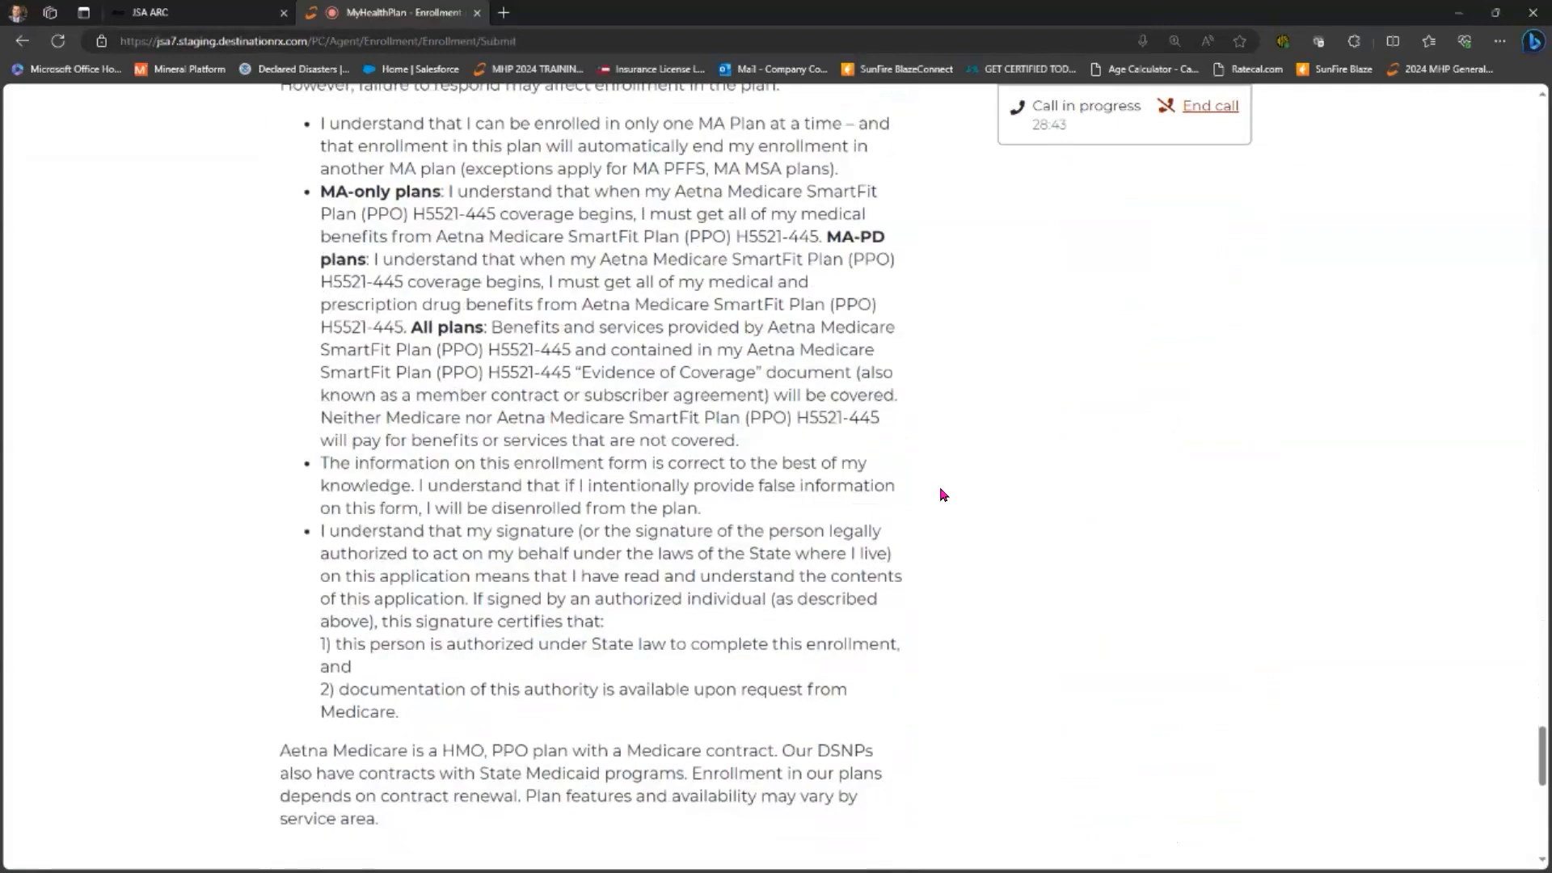
{"action": "scroll", "coordinate": [301, 526], "scroll_direction": "up", "scroll_amount": 1}
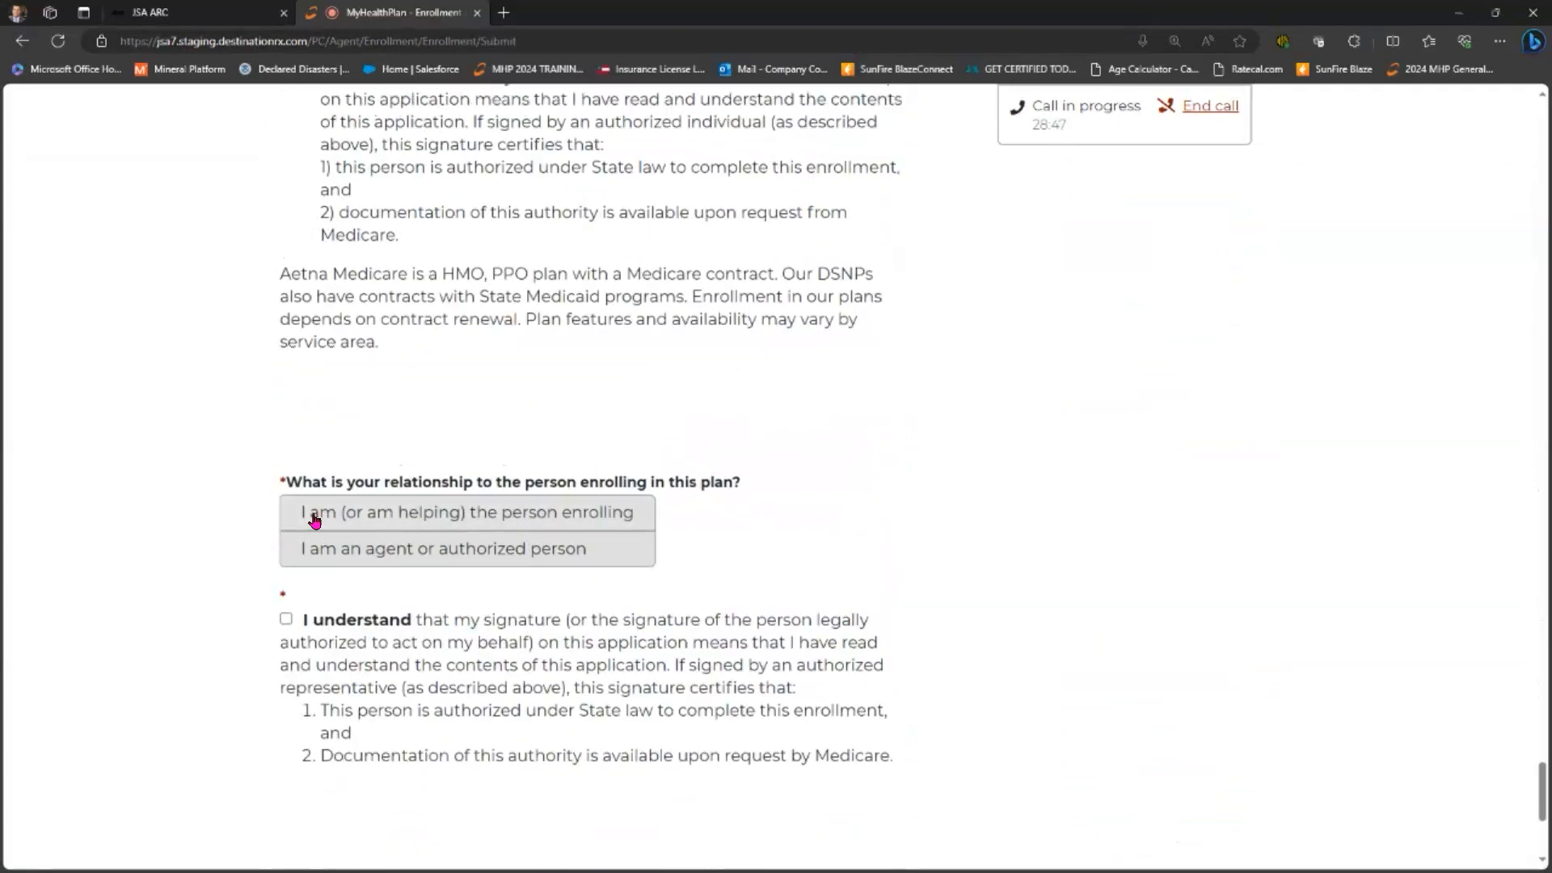
- Select helping the person enrolling, acknowledge the signature statement, and send to the beneficiary
{"action": "left_click", "coordinate": [316, 520]}
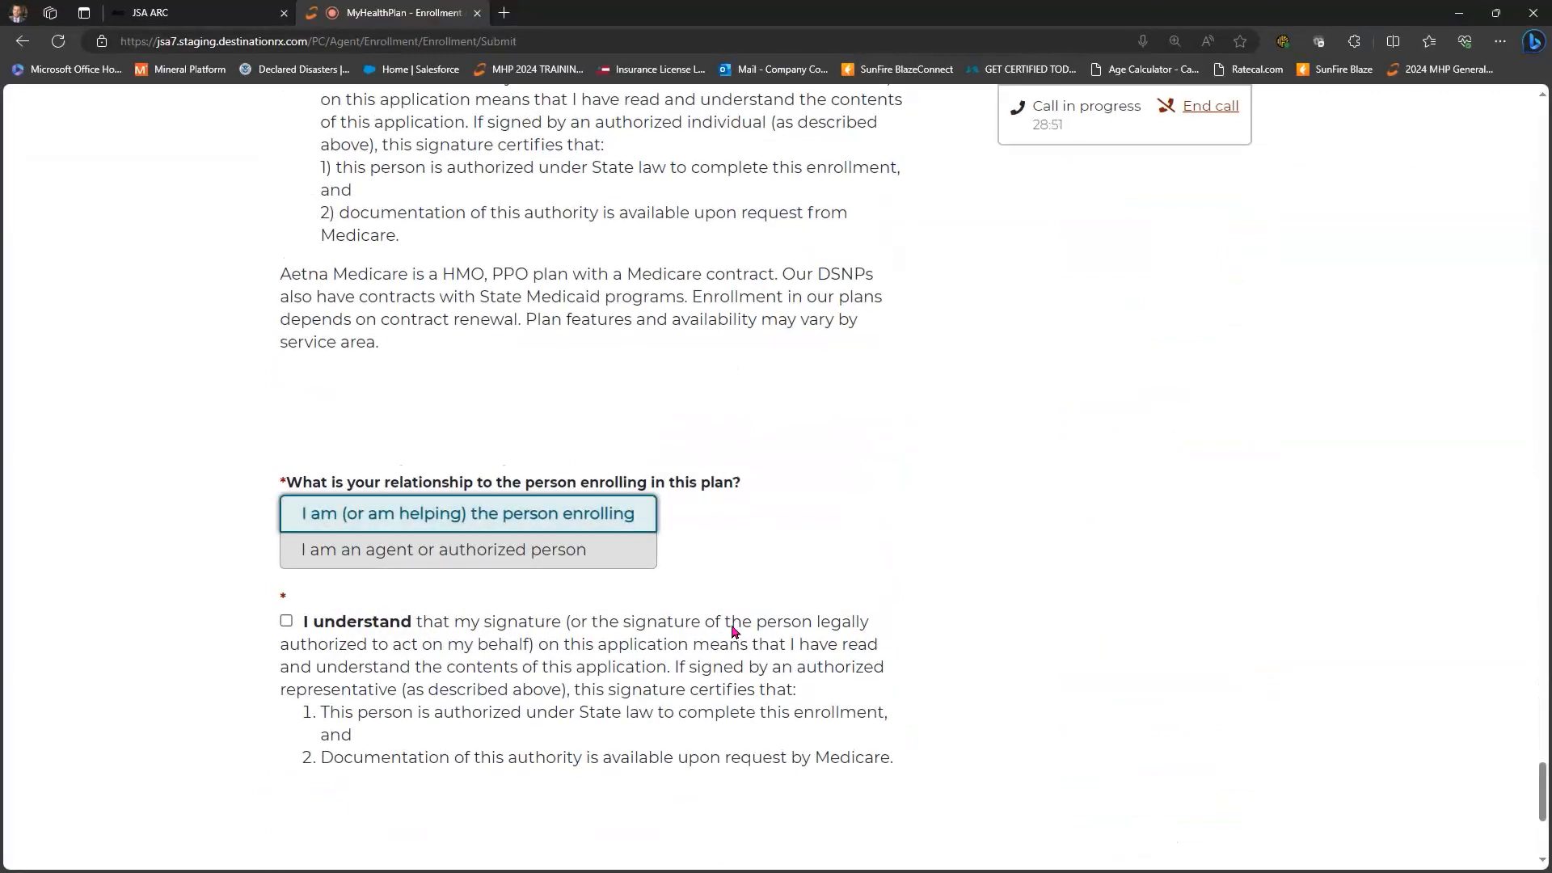
{"action": "scroll", "coordinate": [289, 508], "scroll_direction": "down", "scroll_amount": 1}
{"action": "left_click", "coordinate": [287, 503]}
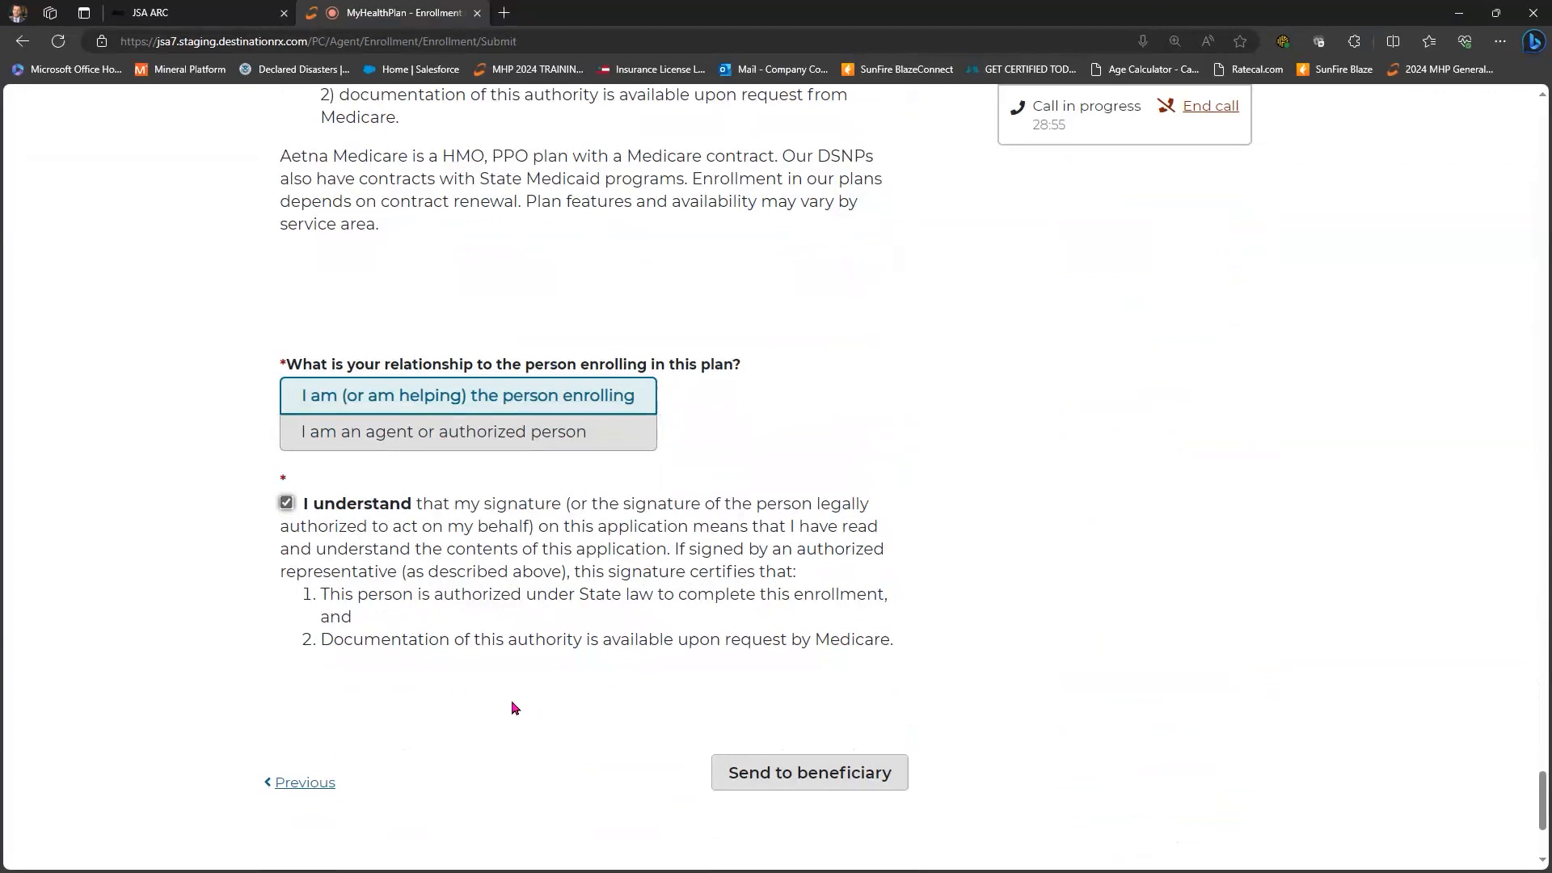
{"action": "left_click", "coordinate": [830, 774]}
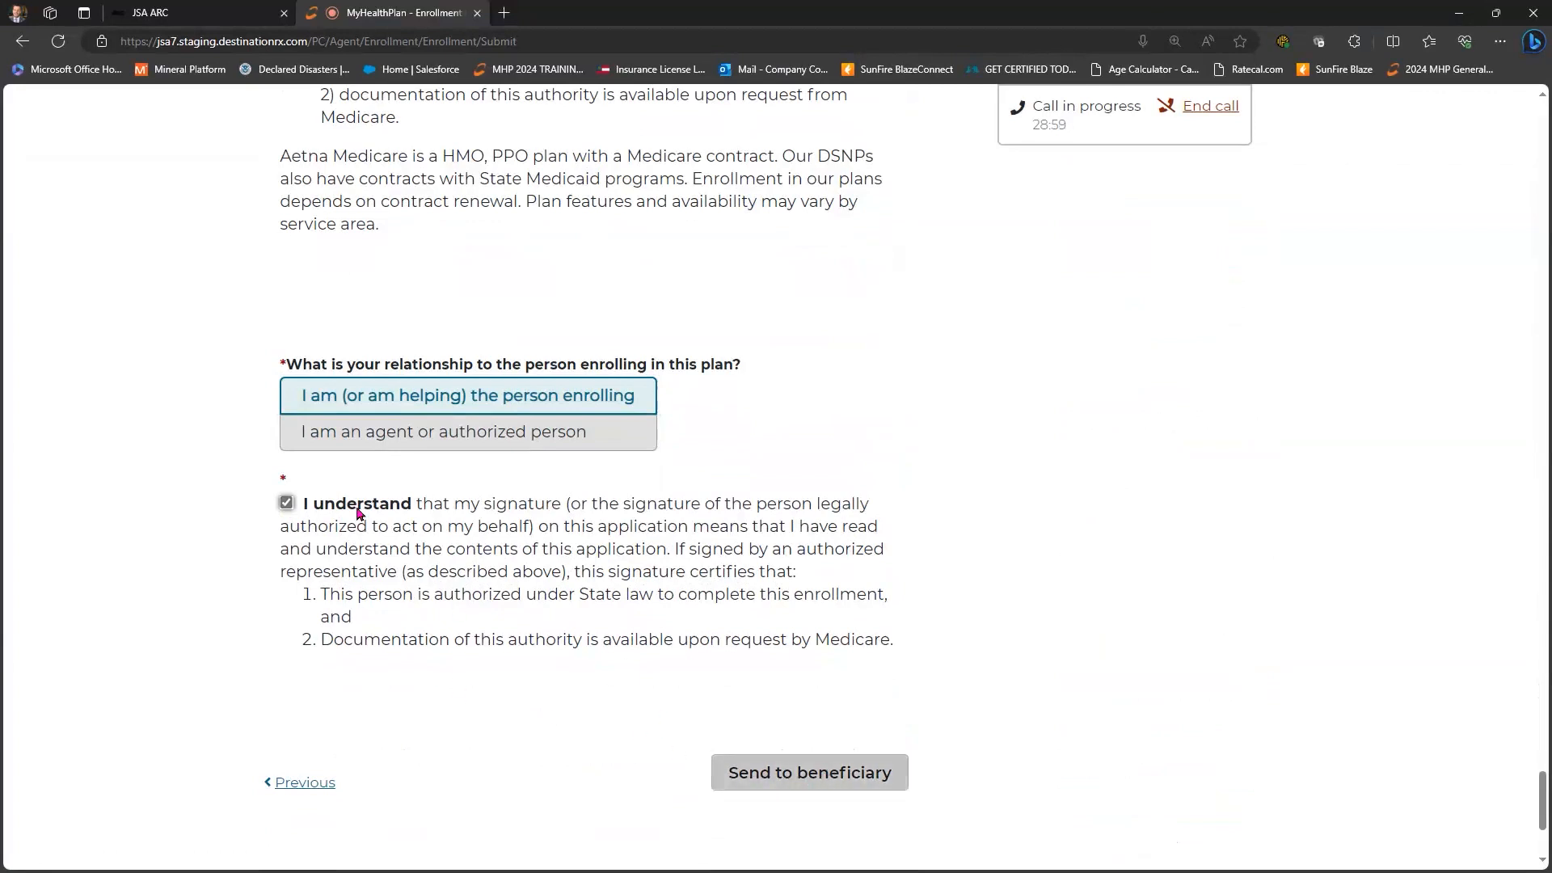
{"action": "left_click", "coordinate": [565, 410]}
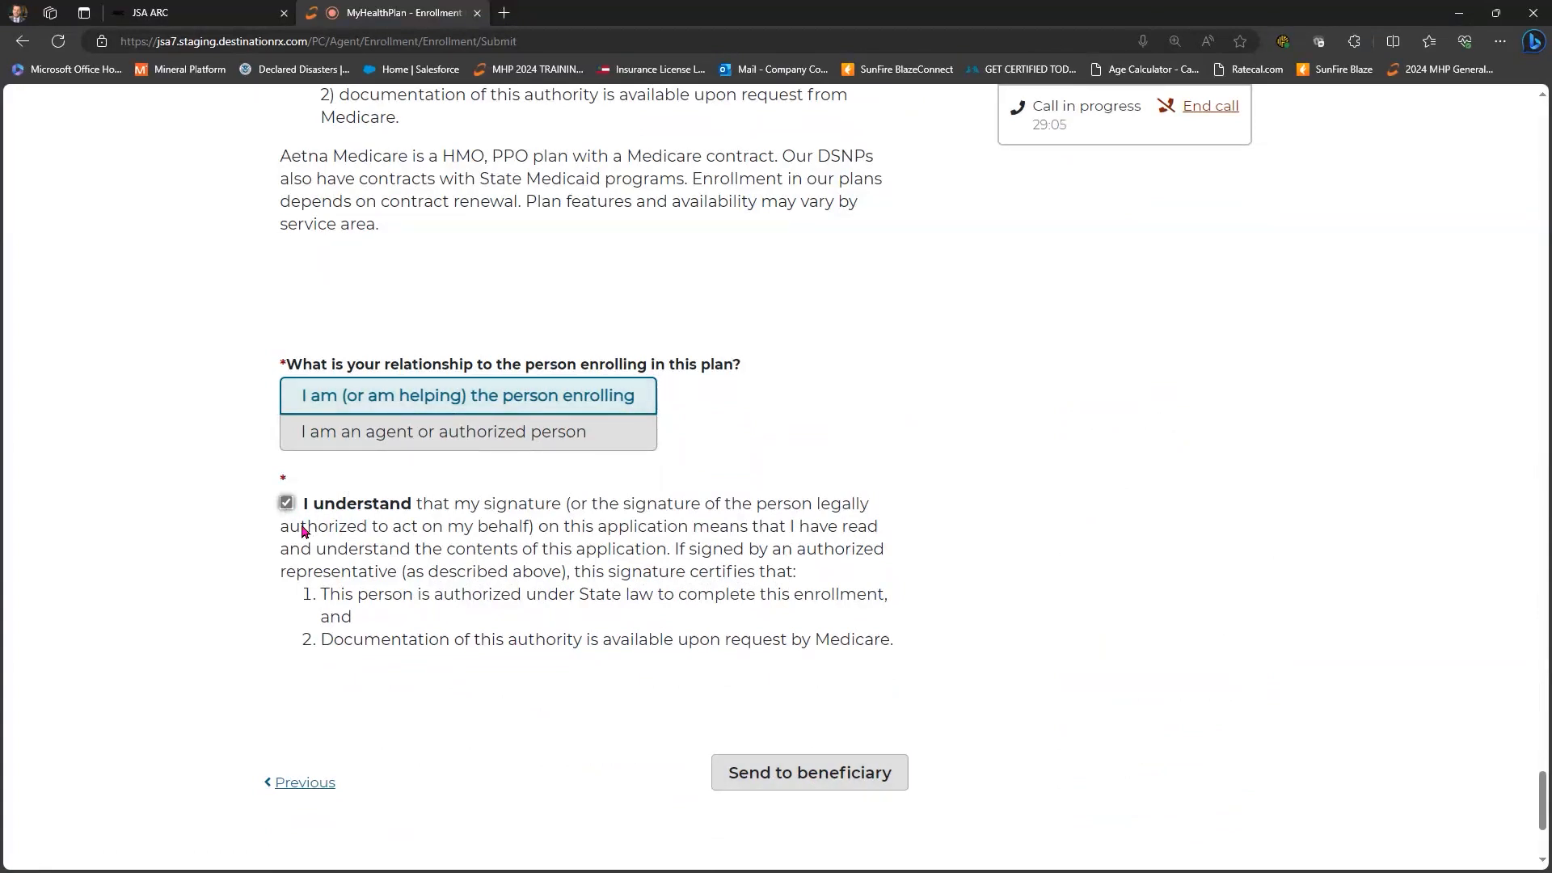
{"action": "left_click", "coordinate": [876, 767]}
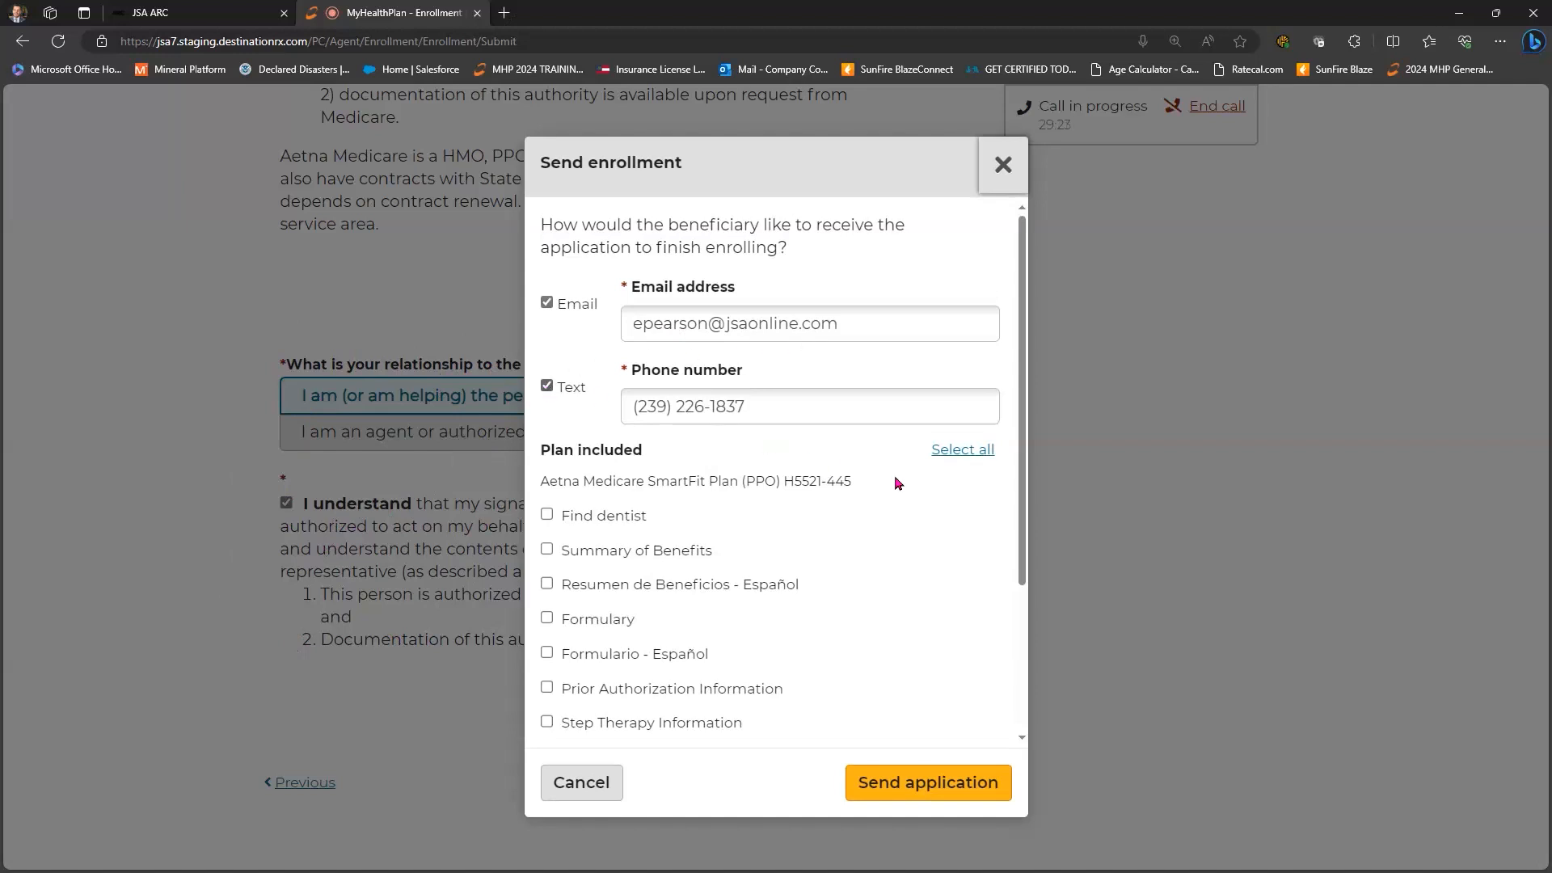
- Send the application with Summary of Benefits and Evidence of Coverage, then add the follow-up task
{"action": "scroll", "coordinate": [893, 484], "scroll_direction": "down", "scroll_amount": 2}
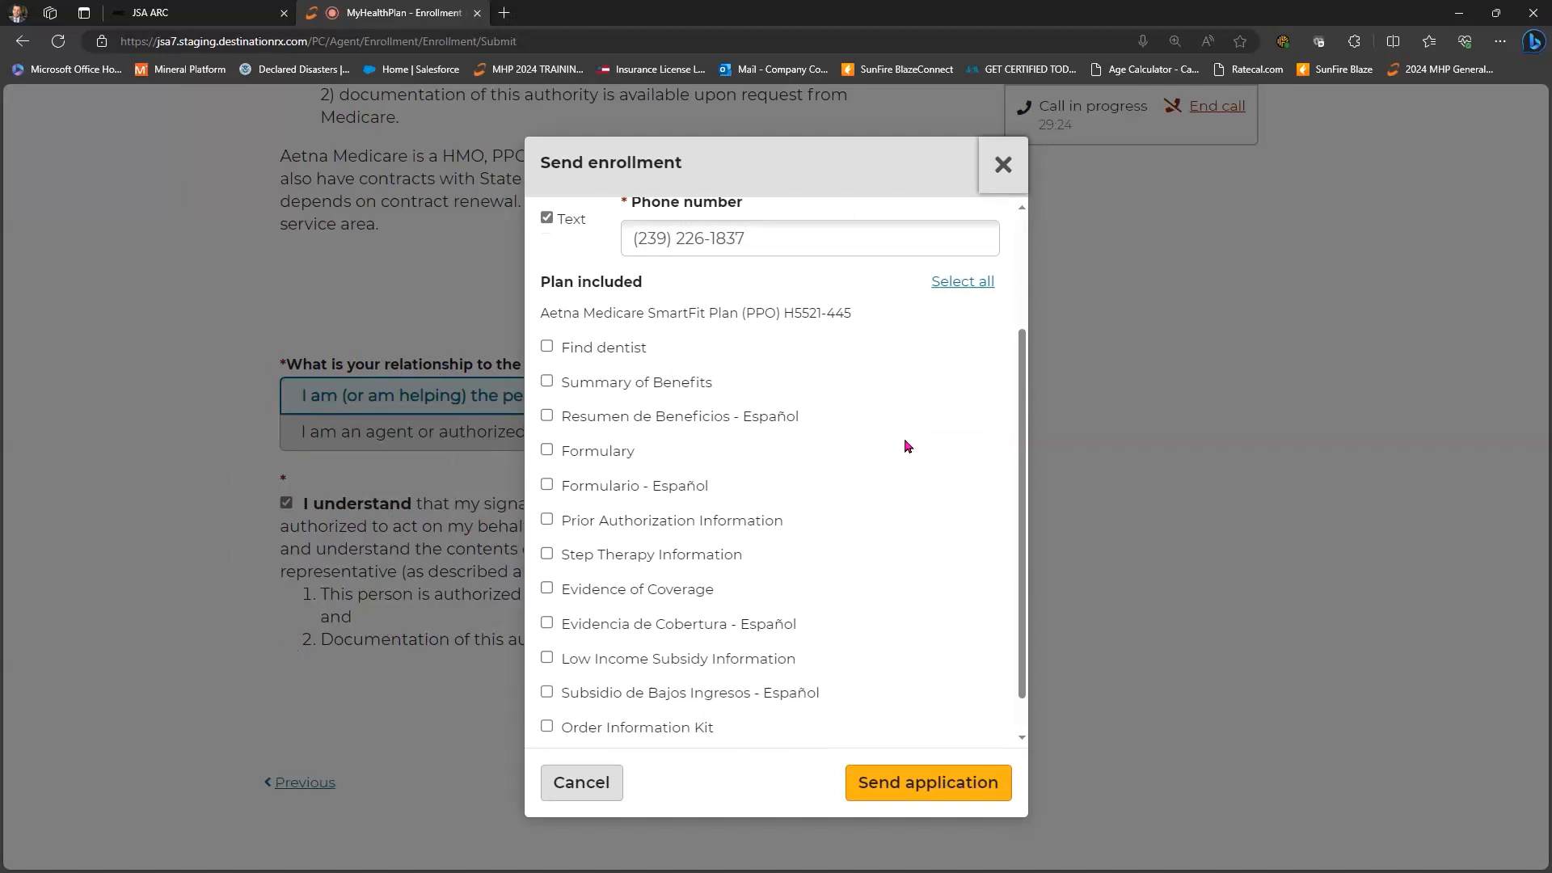
{"action": "scroll", "coordinate": [905, 444], "scroll_direction": "down", "scroll_amount": 1}
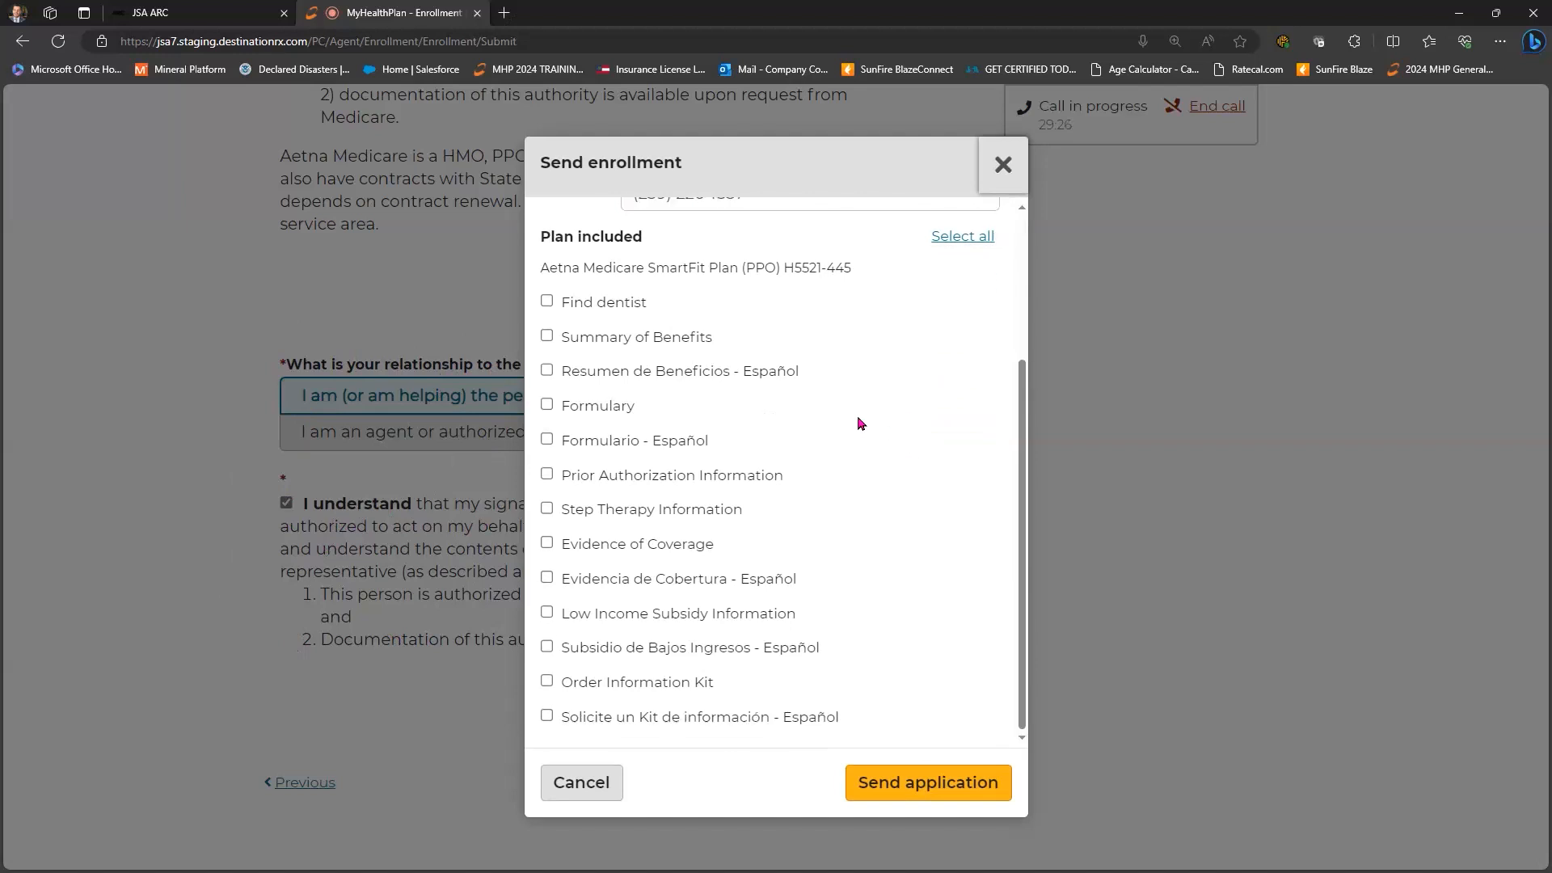
{"action": "left_click", "coordinate": [544, 337]}
{"action": "left_click", "coordinate": [546, 544]}
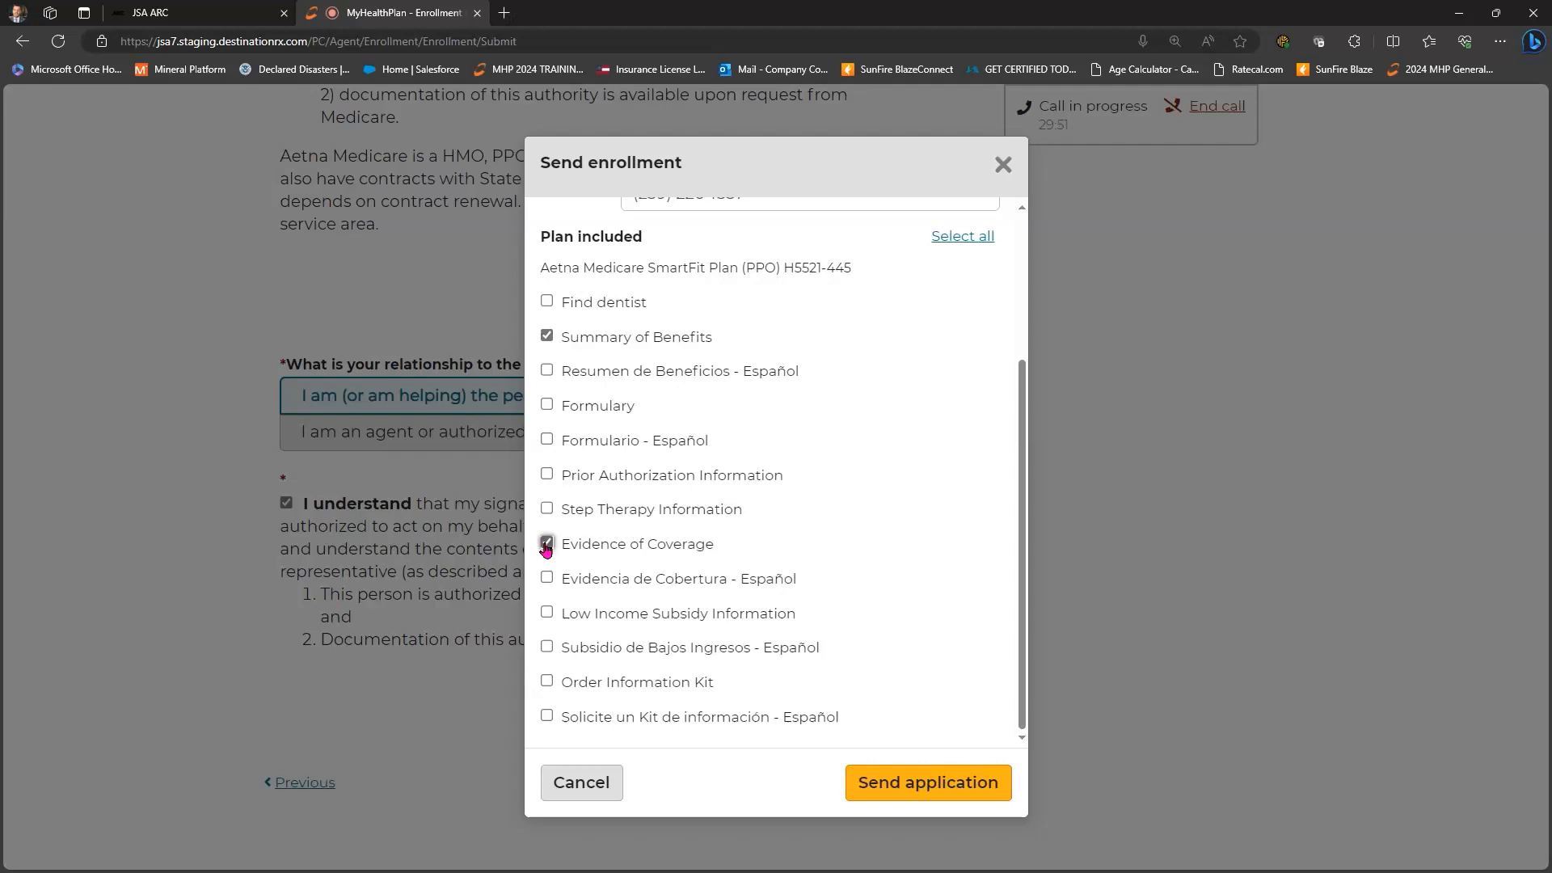
{"action": "left_click", "coordinate": [937, 779]}
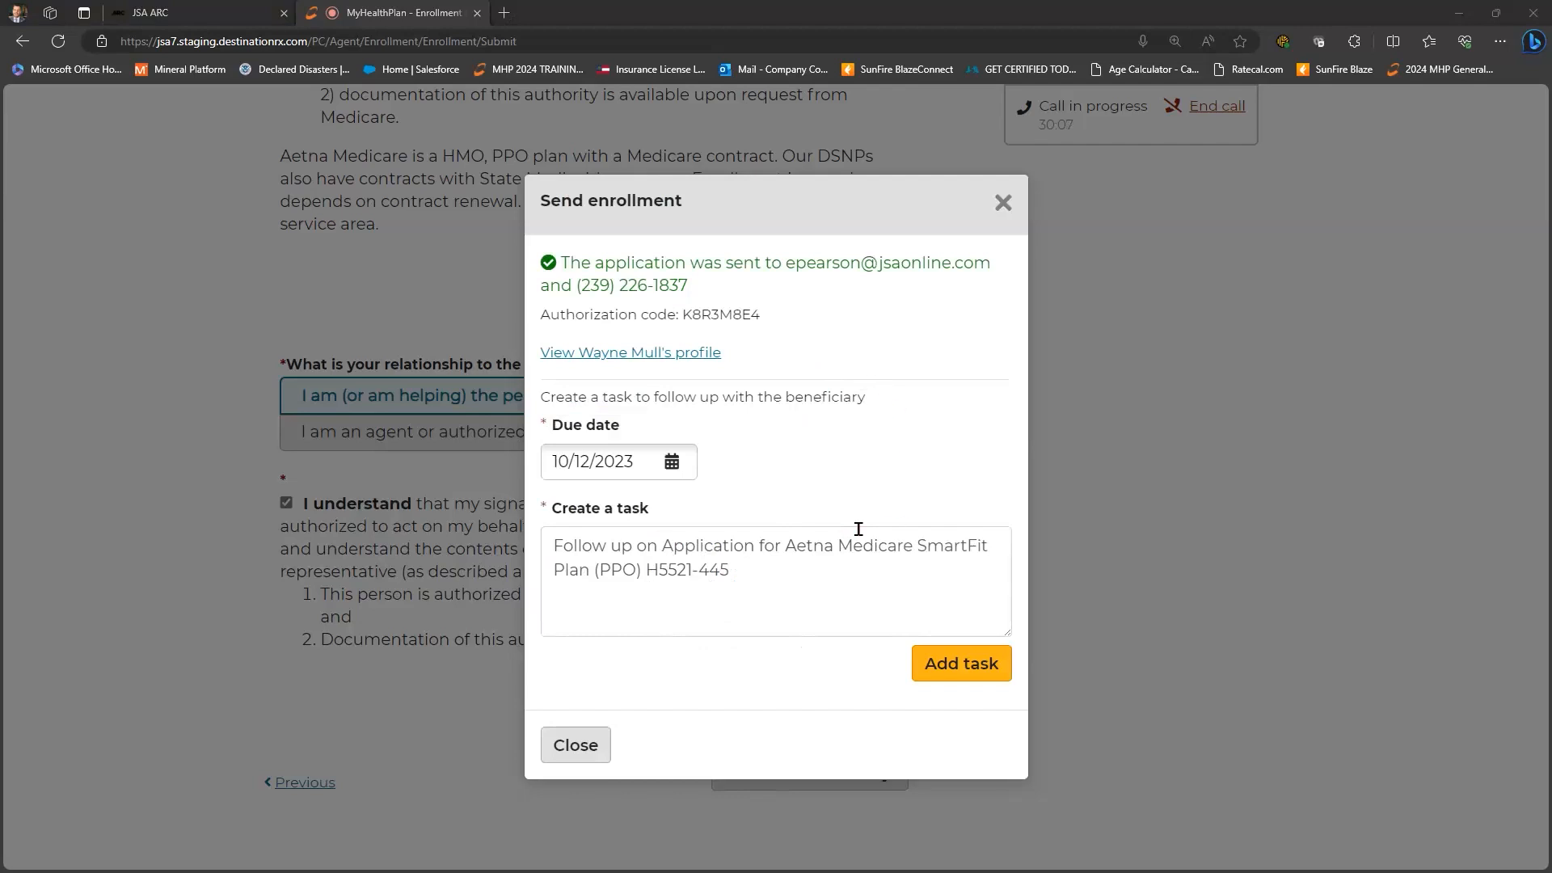
{"action": "left_click", "coordinate": [945, 661]}
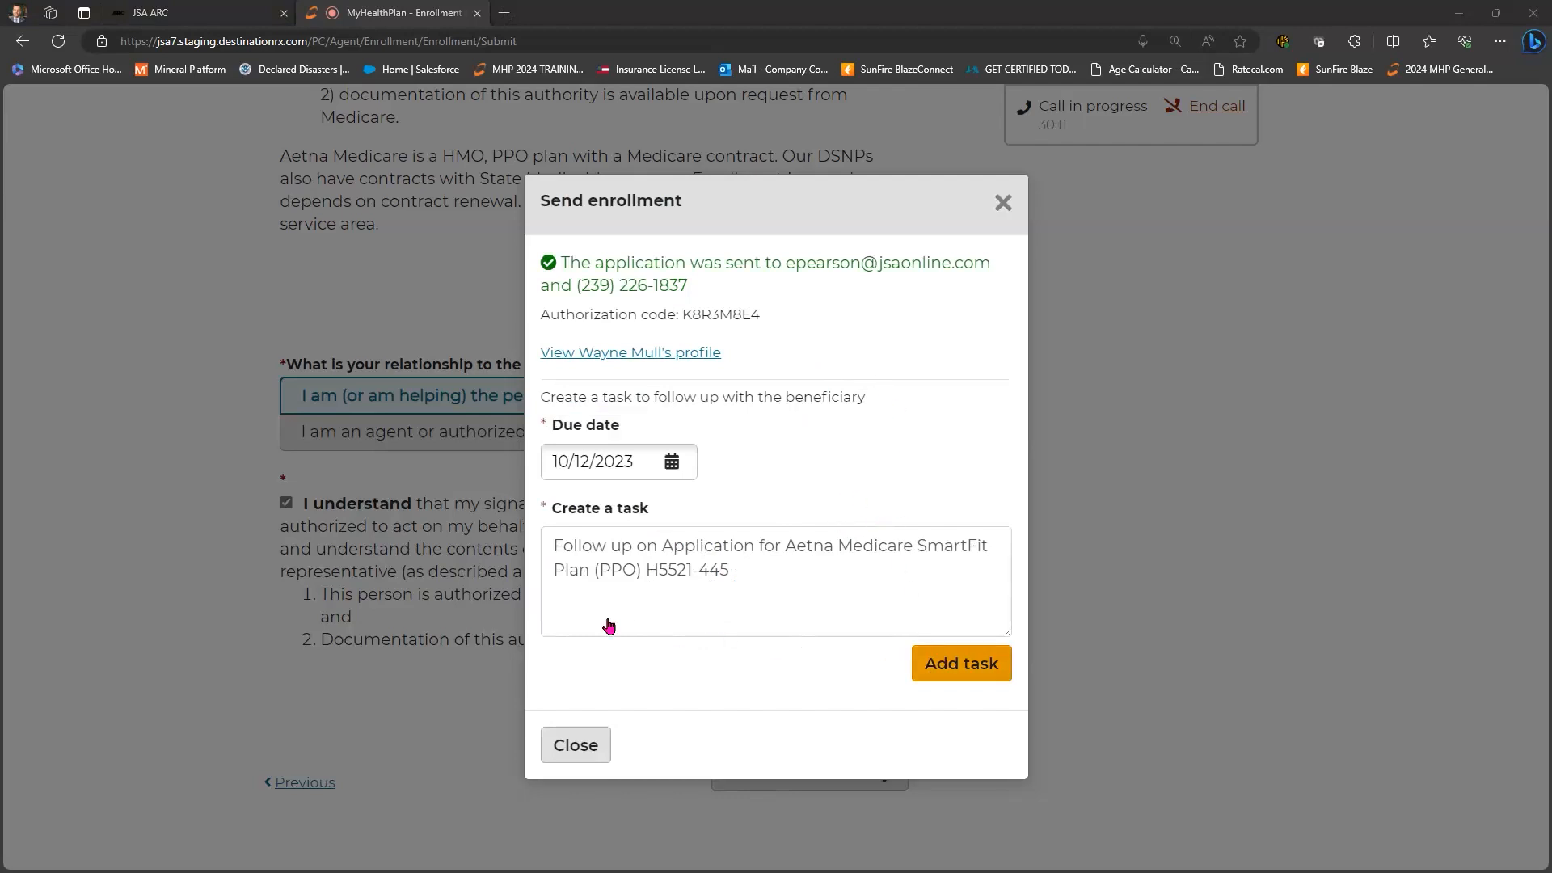
{"action": "left_click", "coordinate": [584, 631]}
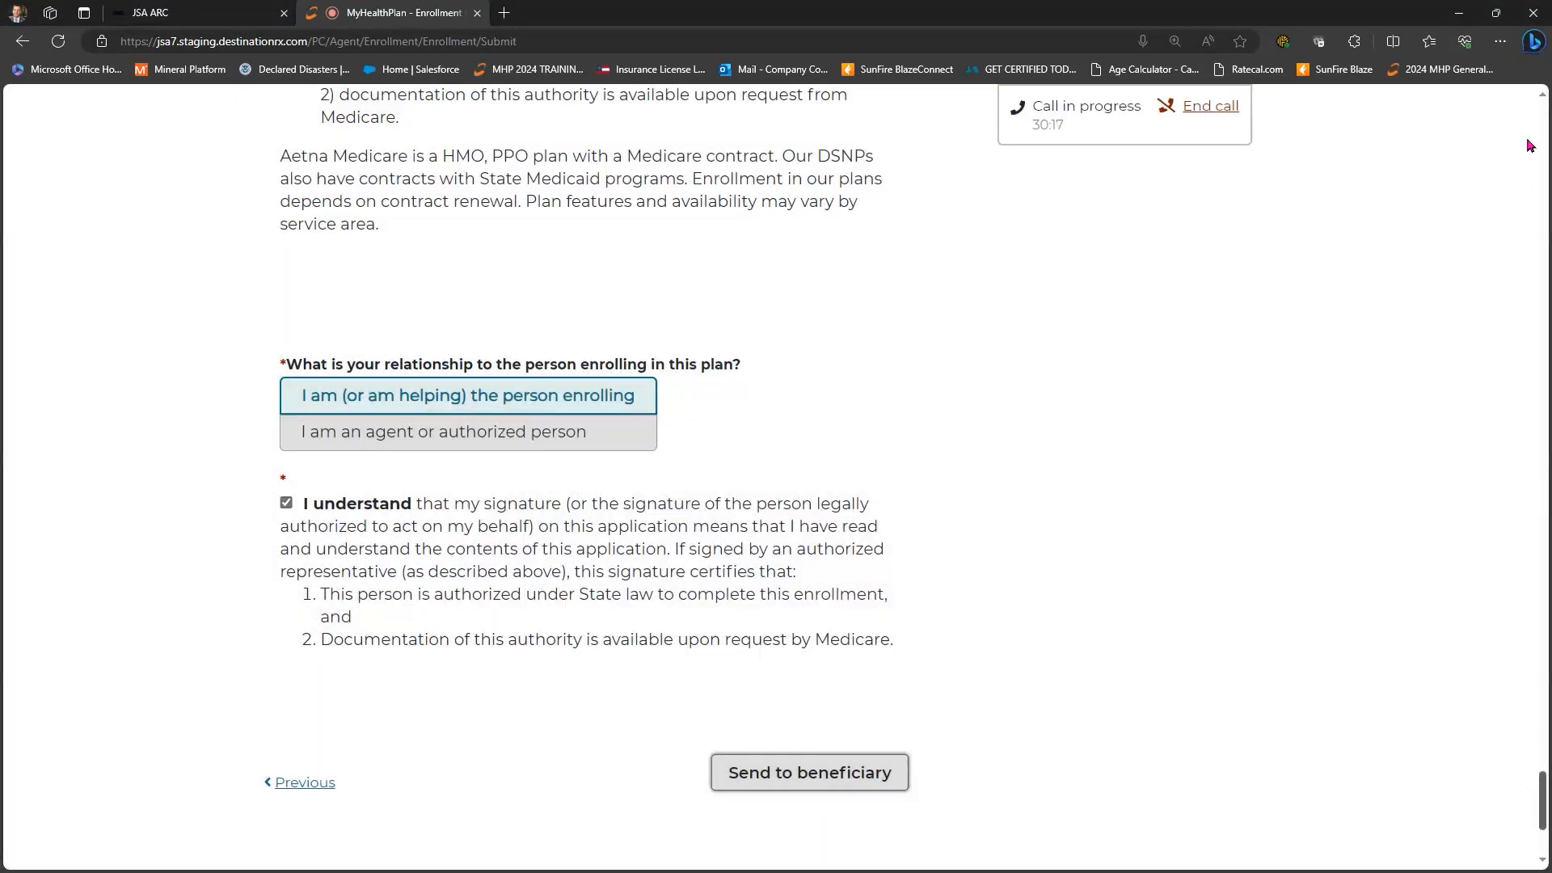
- Open the beneficiary's Profile page from the name menu using the keyboard
{"action": "scroll", "coordinate": [1532, 146], "scroll_direction": "up", "scroll_amount": 20}
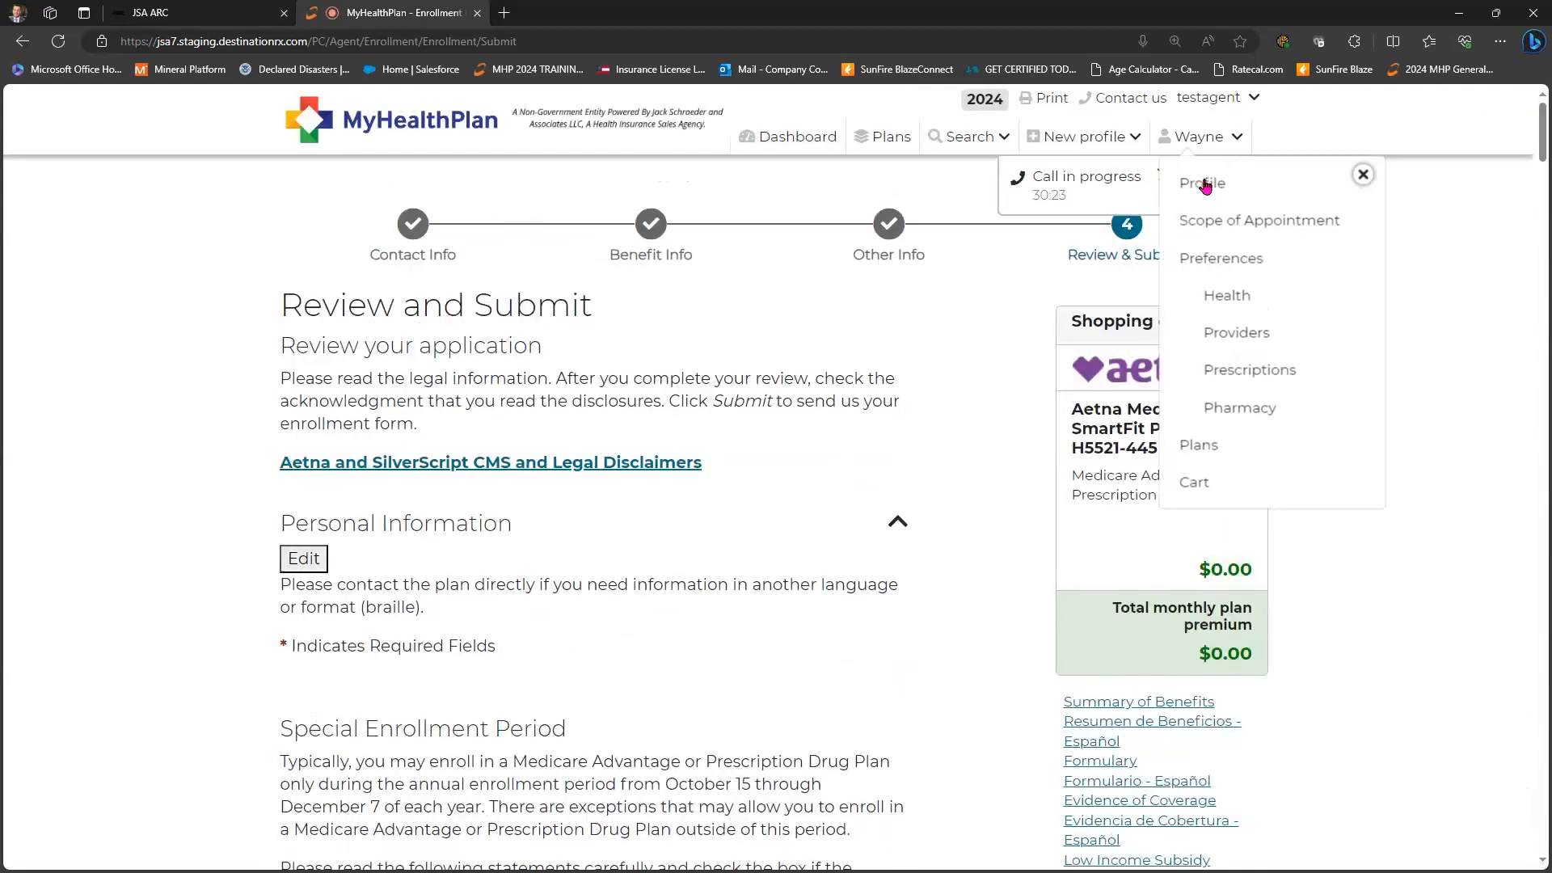
{"action": "key", "text": "Tab"}
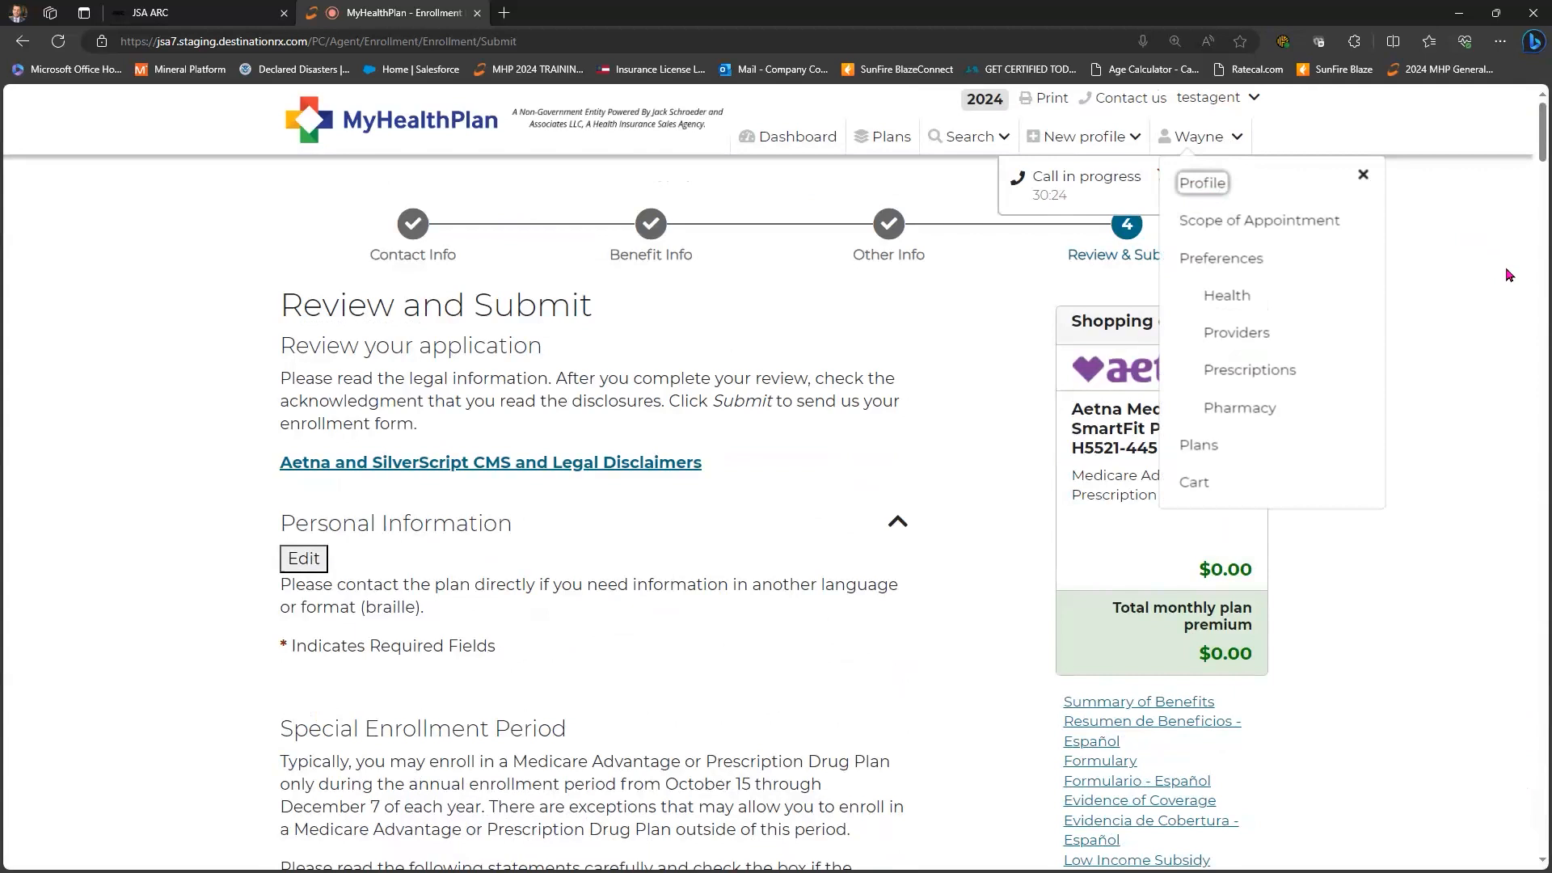
{"action": "key", "text": "Return"}
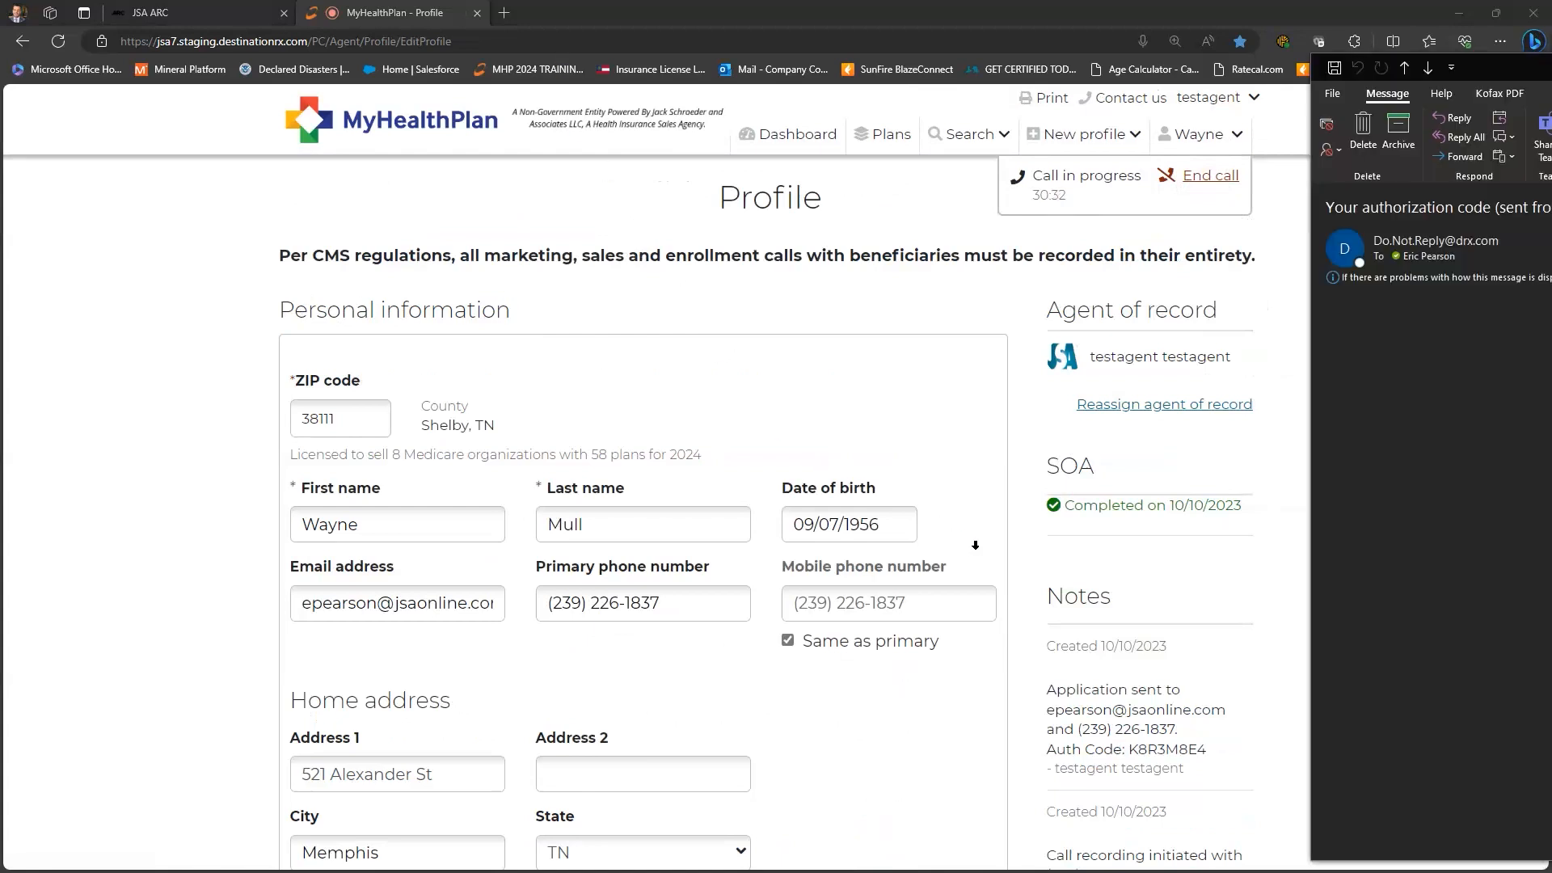
- Select and copy the authorization code from the Outlook email
{"action": "scroll", "coordinate": [975, 550], "scroll_direction": "down", "scroll_amount": 3}
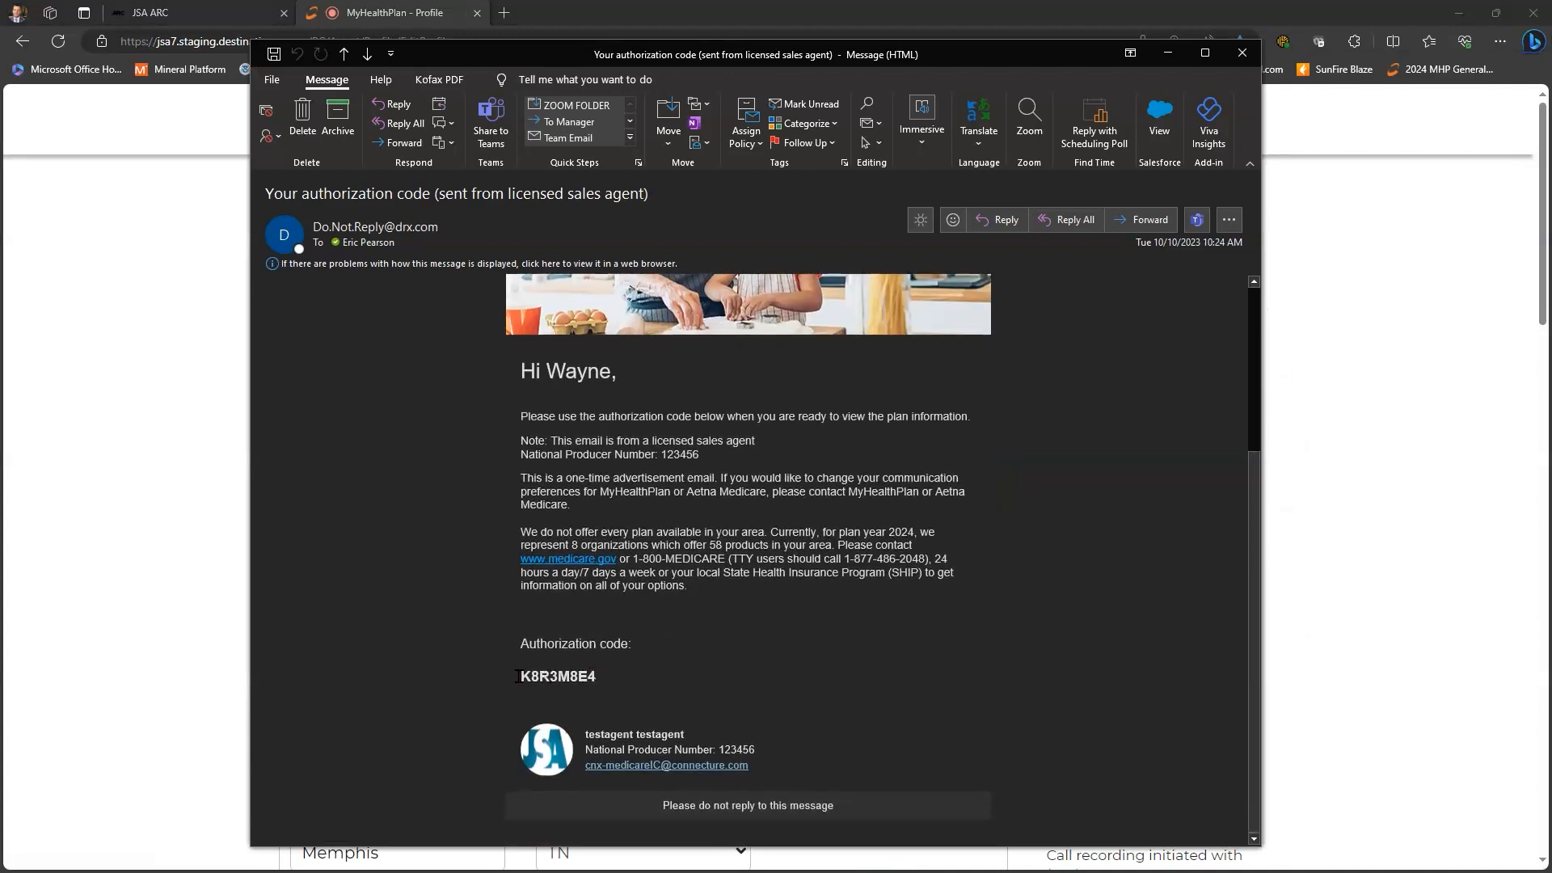
{"action": "double_click", "coordinate": [543, 677]}
{"action": "key", "text": "ctrl+c"}
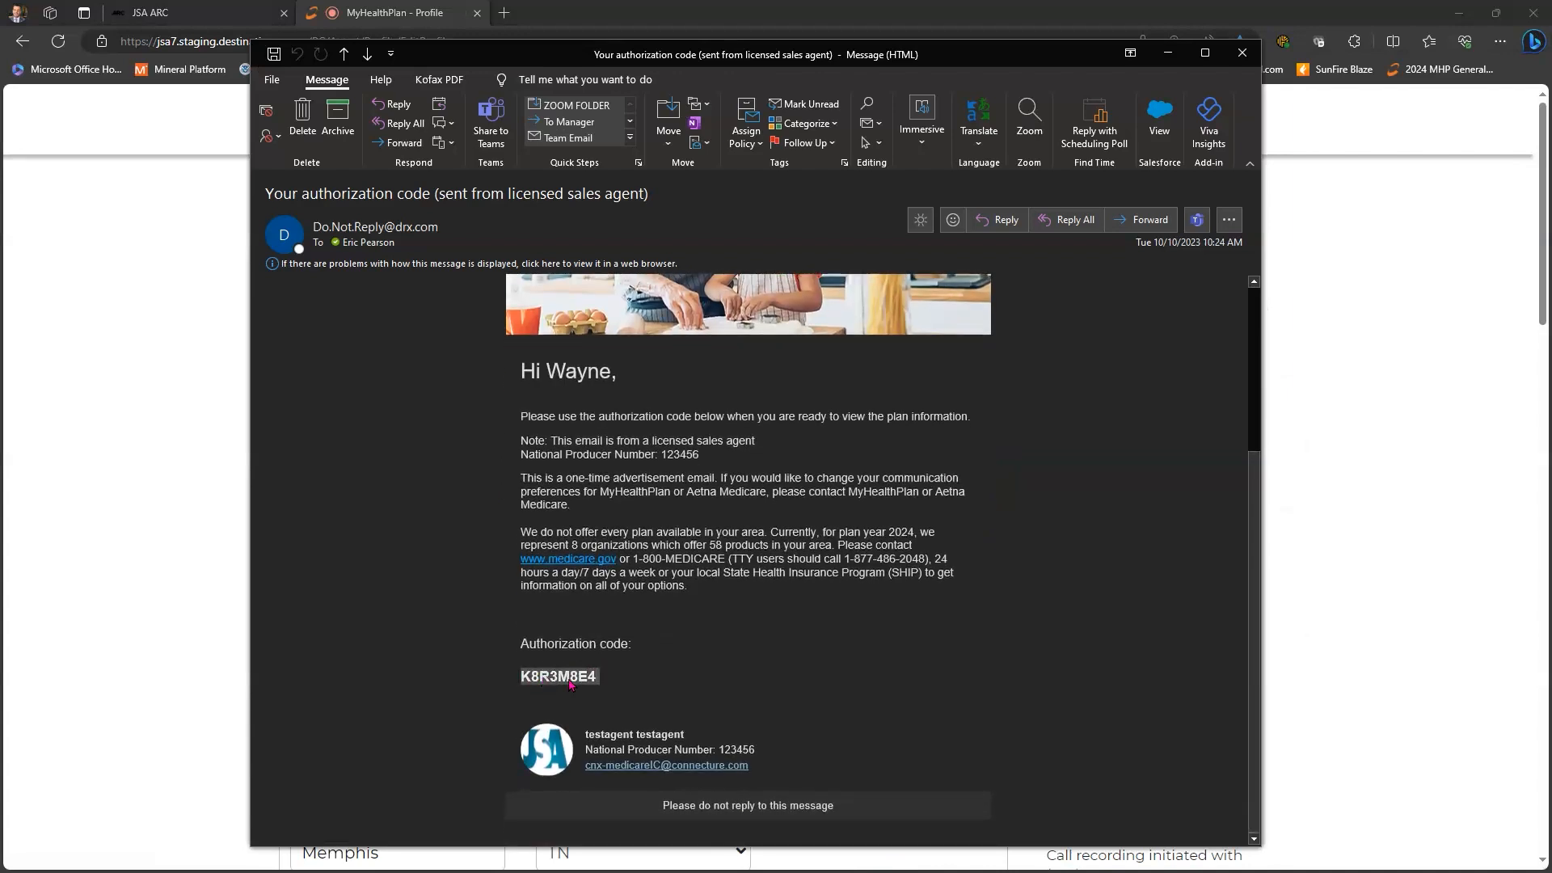
{"action": "right_click", "coordinate": [544, 678]}
{"action": "key", "text": "Escape"}
{"action": "key", "text": "Escape"}
- Expand the SmartFit PPO enrollment's details in Enrollment History, then bring up the 'Here is the plan we discussed' email
{"action": "scroll", "coordinate": [757, 590], "scroll_direction": "down", "scroll_amount": 15}
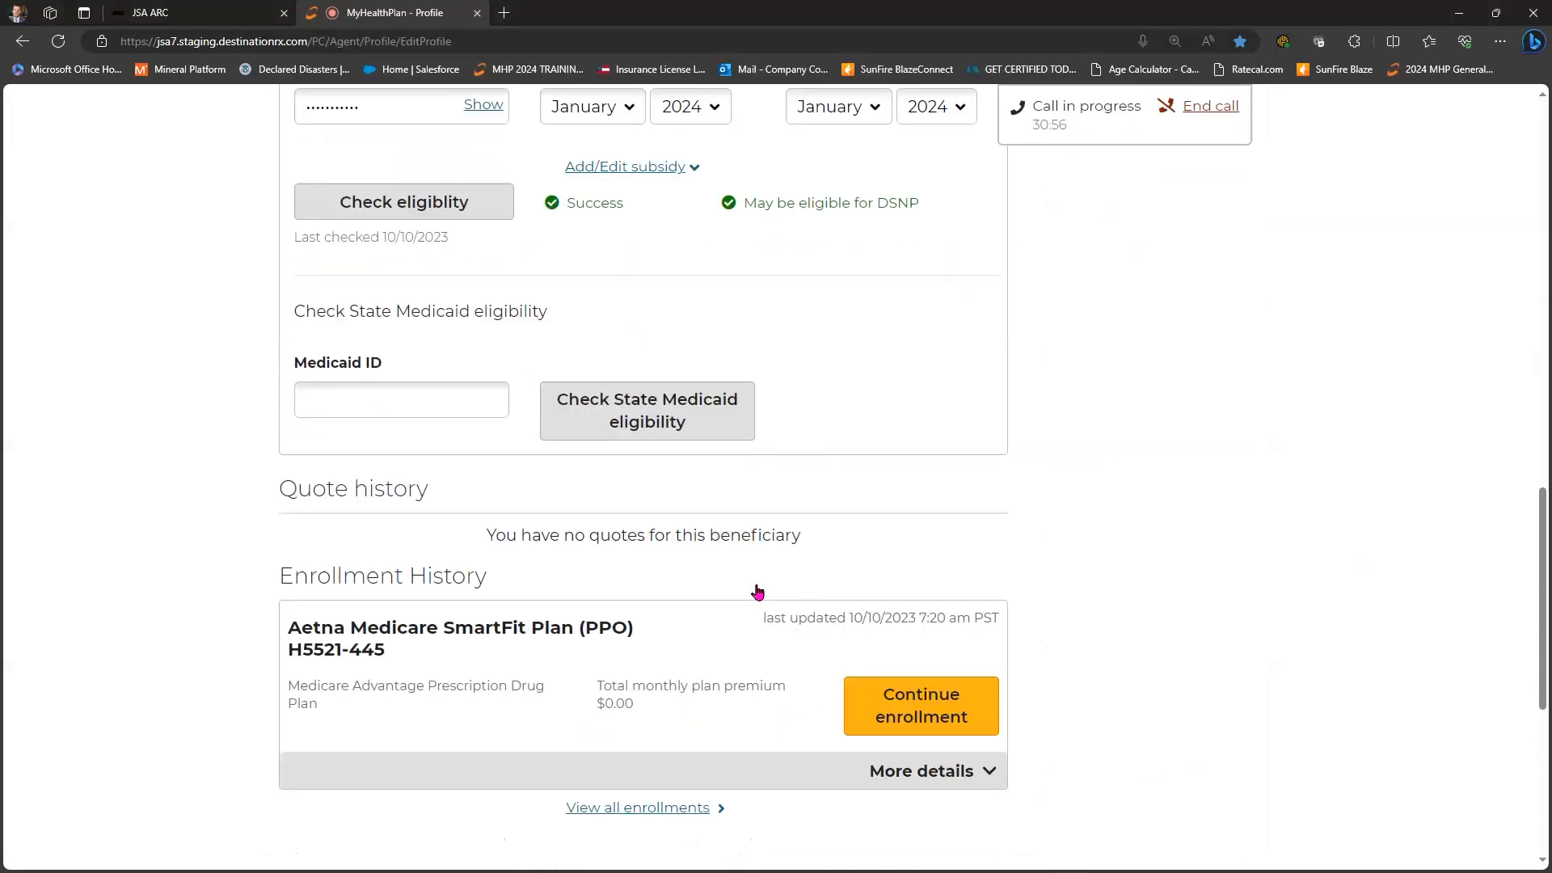
{"action": "scroll", "coordinate": [758, 592], "scroll_direction": "down", "scroll_amount": 2}
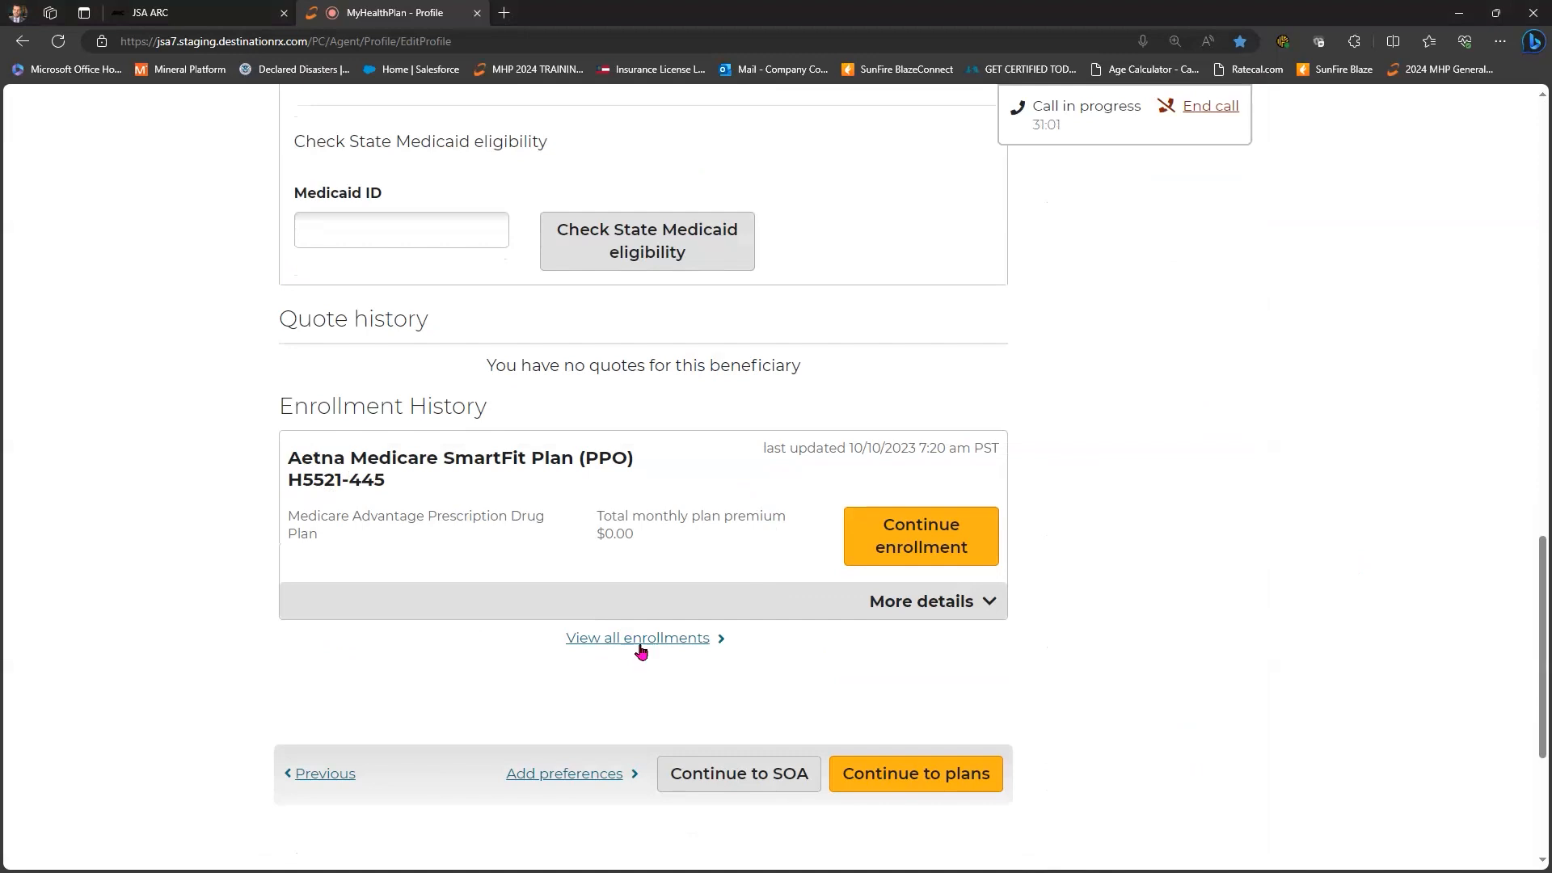
{"action": "left_click", "coordinate": [969, 602]}
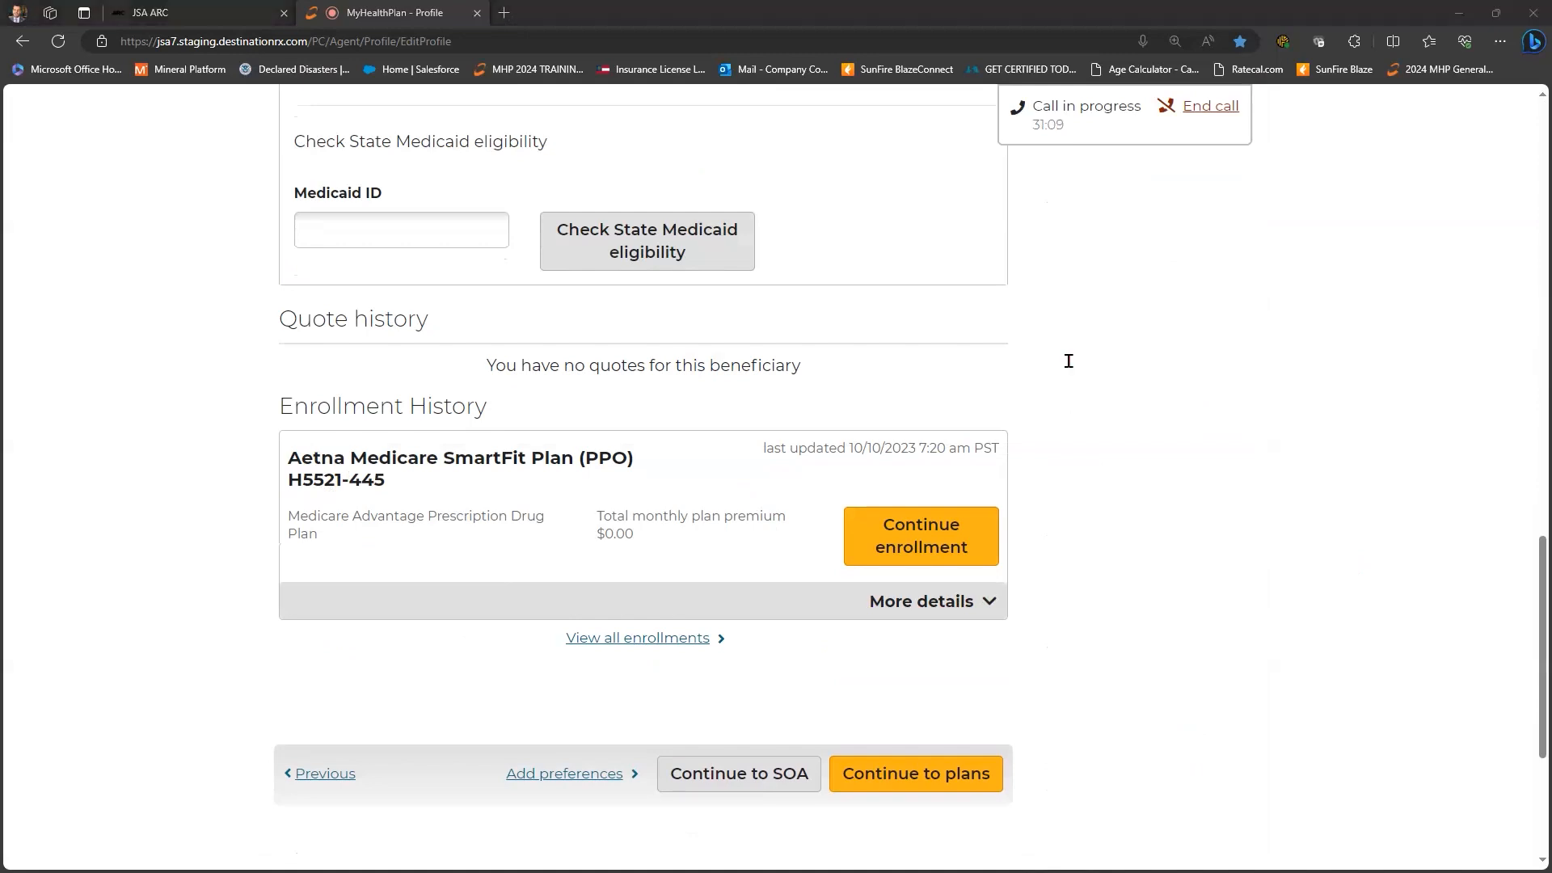
{"action": "key", "text": "alt+Tab"}
{"action": "scroll", "coordinate": [615, 719], "scroll_direction": "down", "scroll_amount": 3}
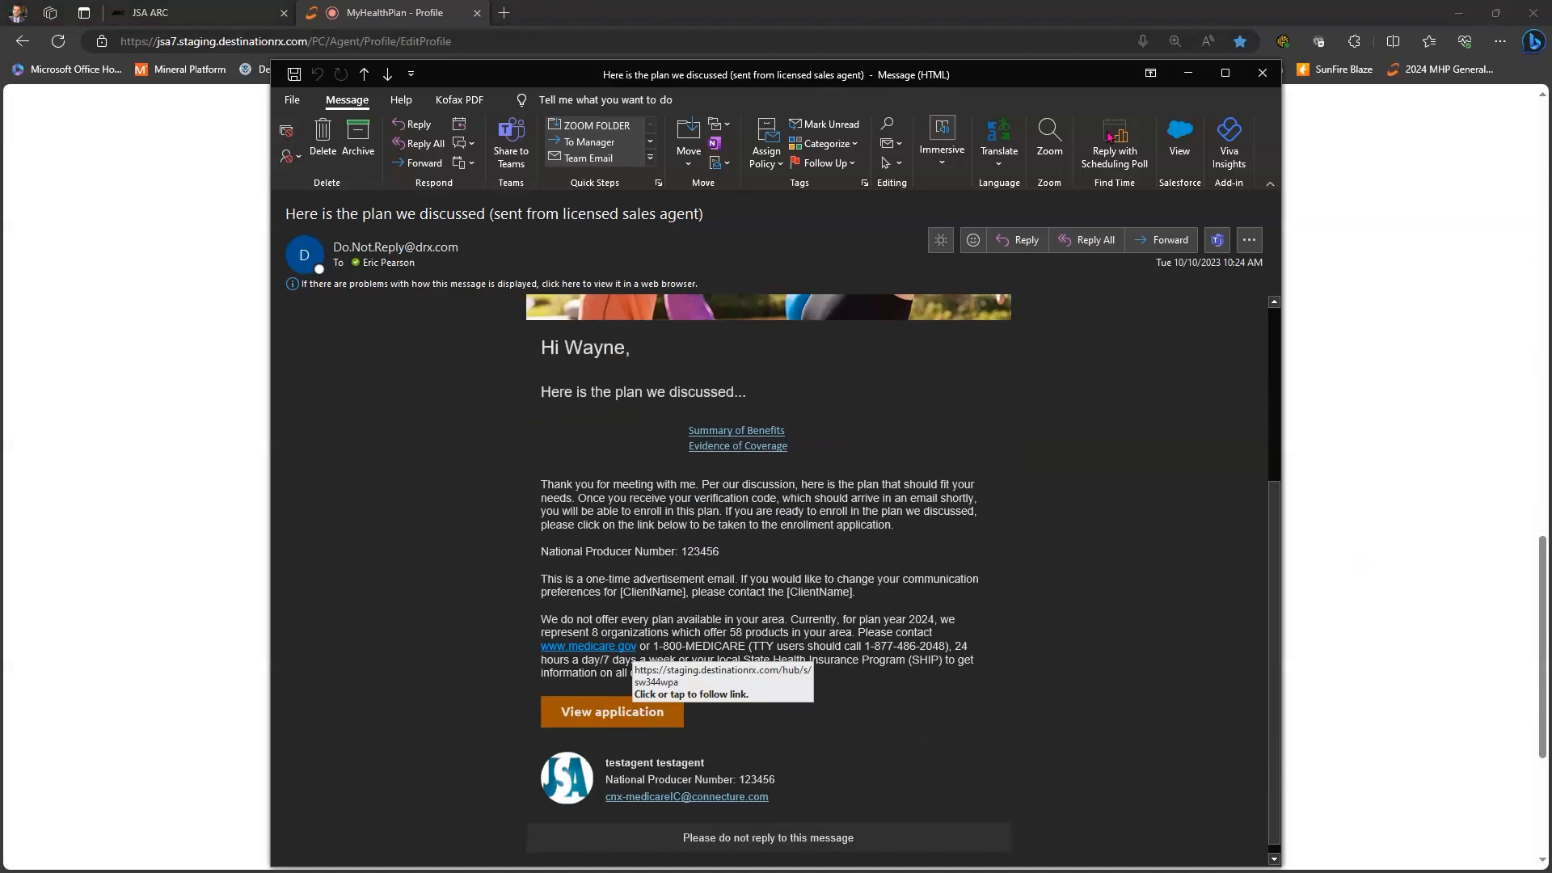
- Follow the email's View application link to the beneficiary authorization page
{"action": "left_click", "coordinate": [1189, 74]}
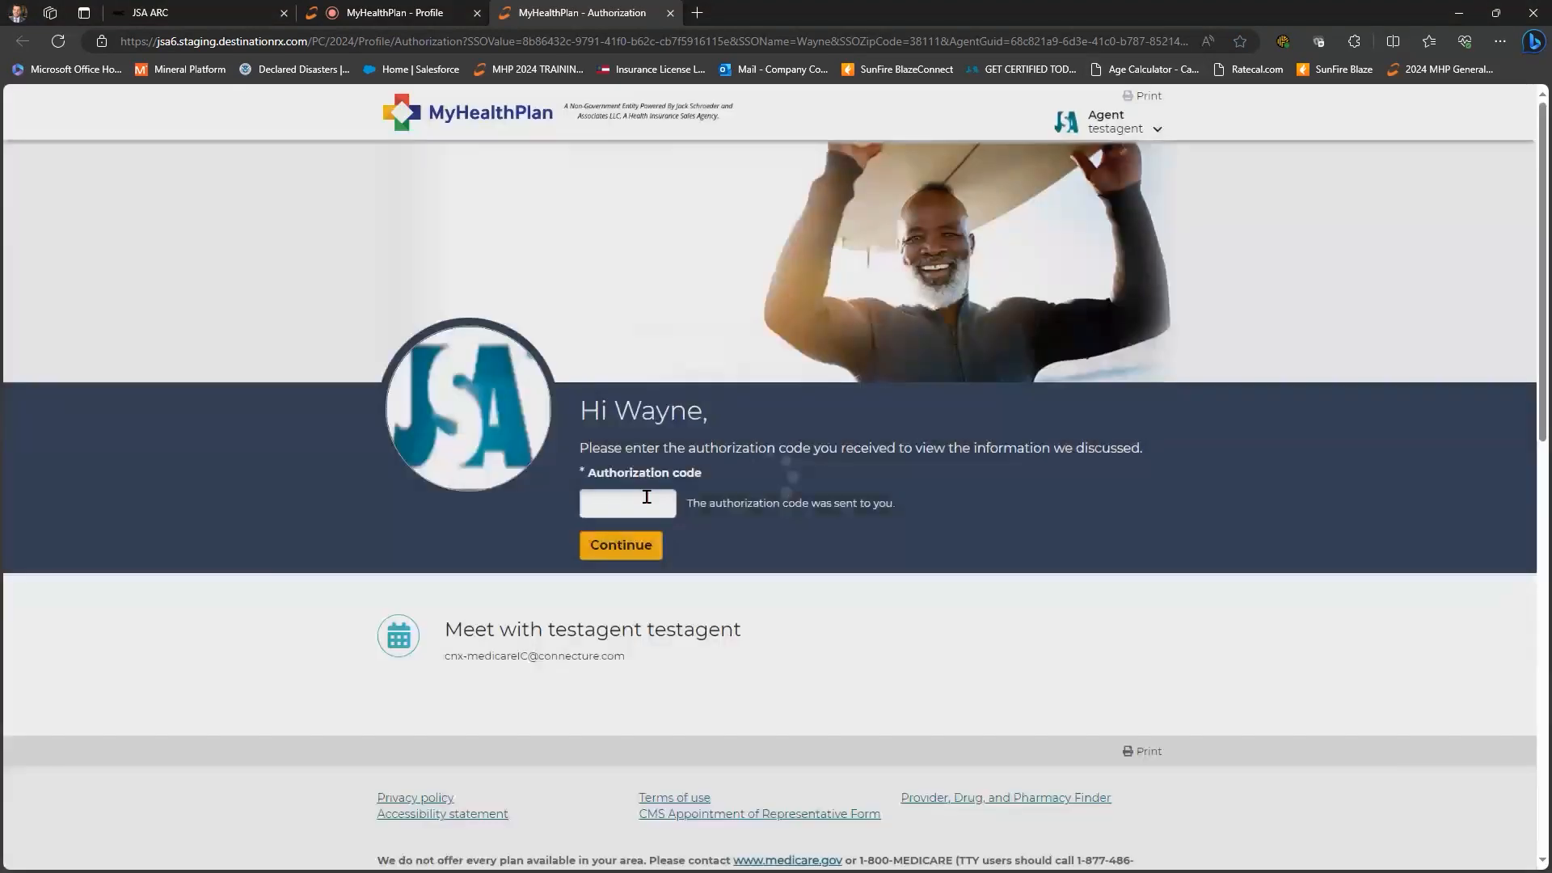
- Paste the emailed authorization code without its trailing space and continue to the SmartFit PPO Review & Submit form
{"action": "left_click", "coordinate": [646, 500]}
{"action": "key", "text": "ctrl+v"}
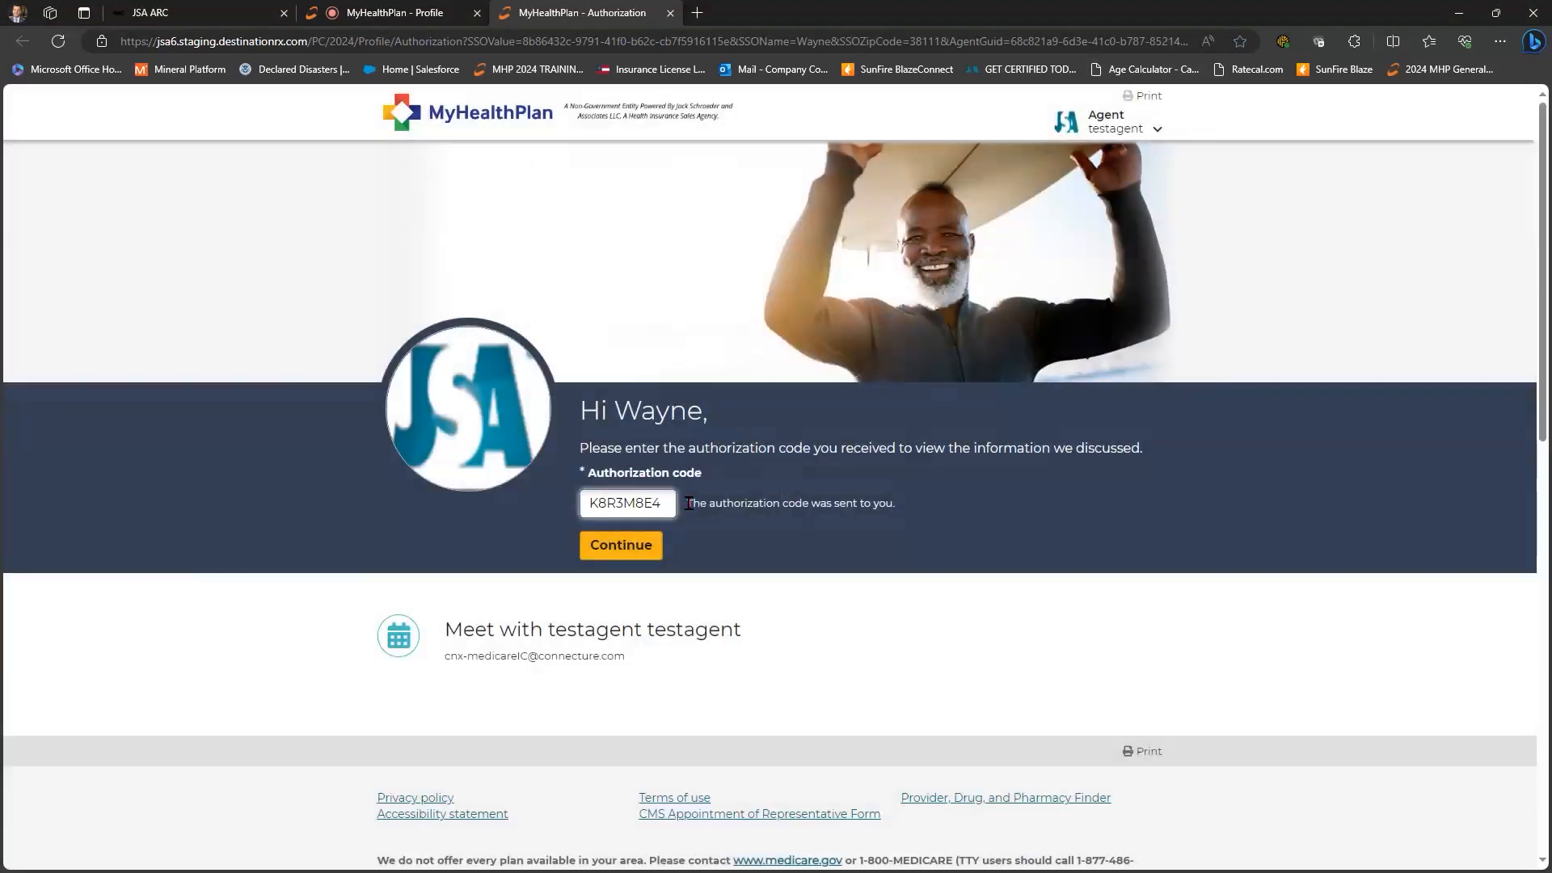
{"action": "key", "text": "BackSpace"}
{"action": "left_click", "coordinate": [627, 547]}
{"action": "key", "text": "Return"}
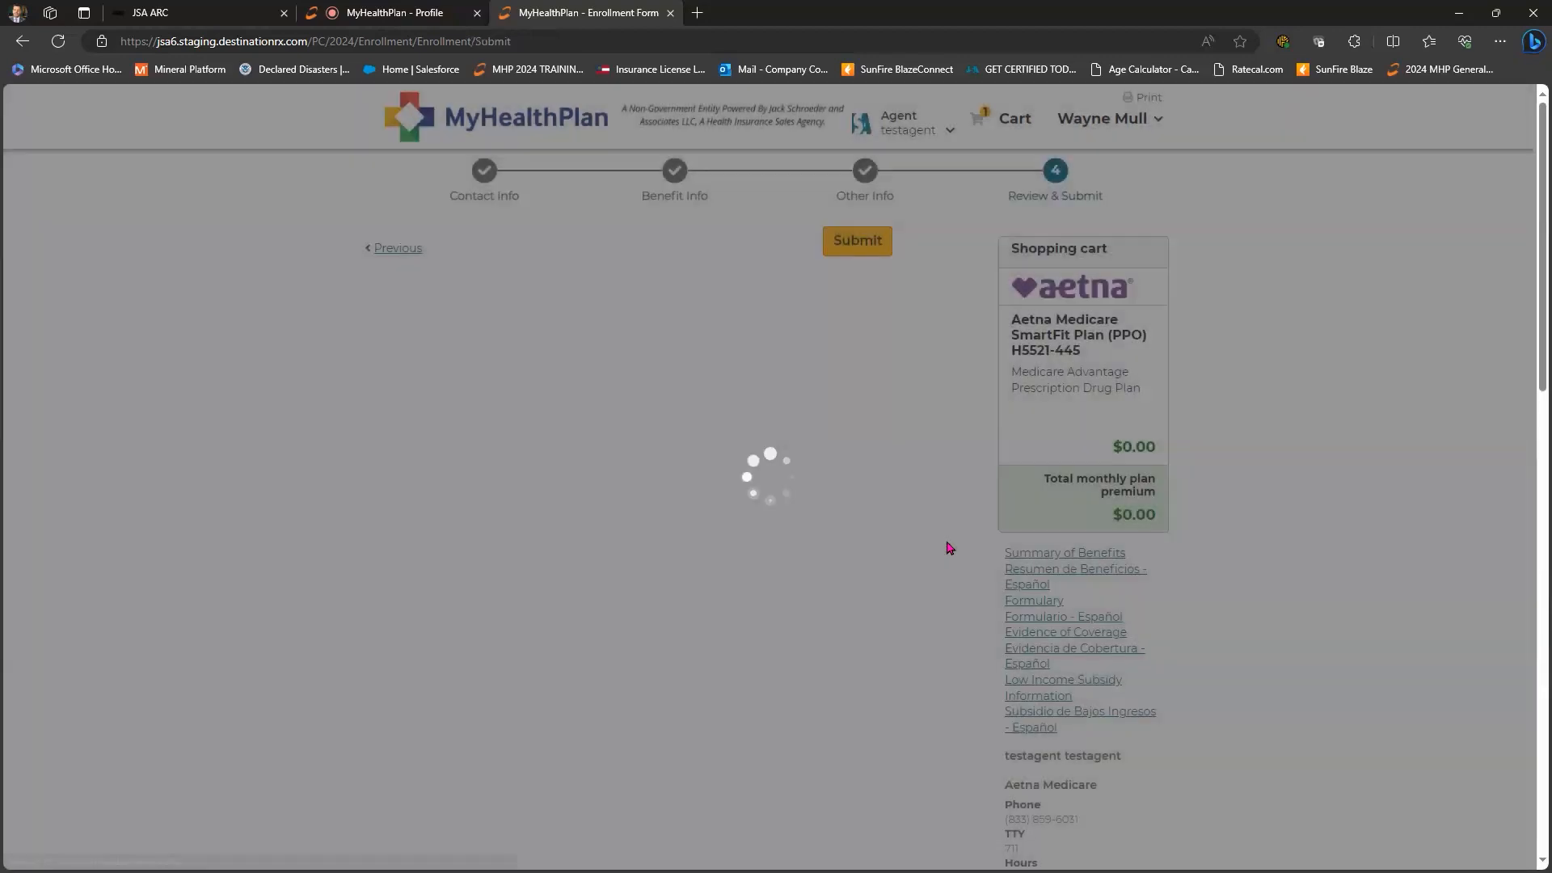
- At the bottom of the form, choose 'I am (or am helping) the person enrolling', tick 'I understand', and submit
{"action": "scroll", "coordinate": [949, 550], "scroll_direction": "down", "scroll_amount": 5}
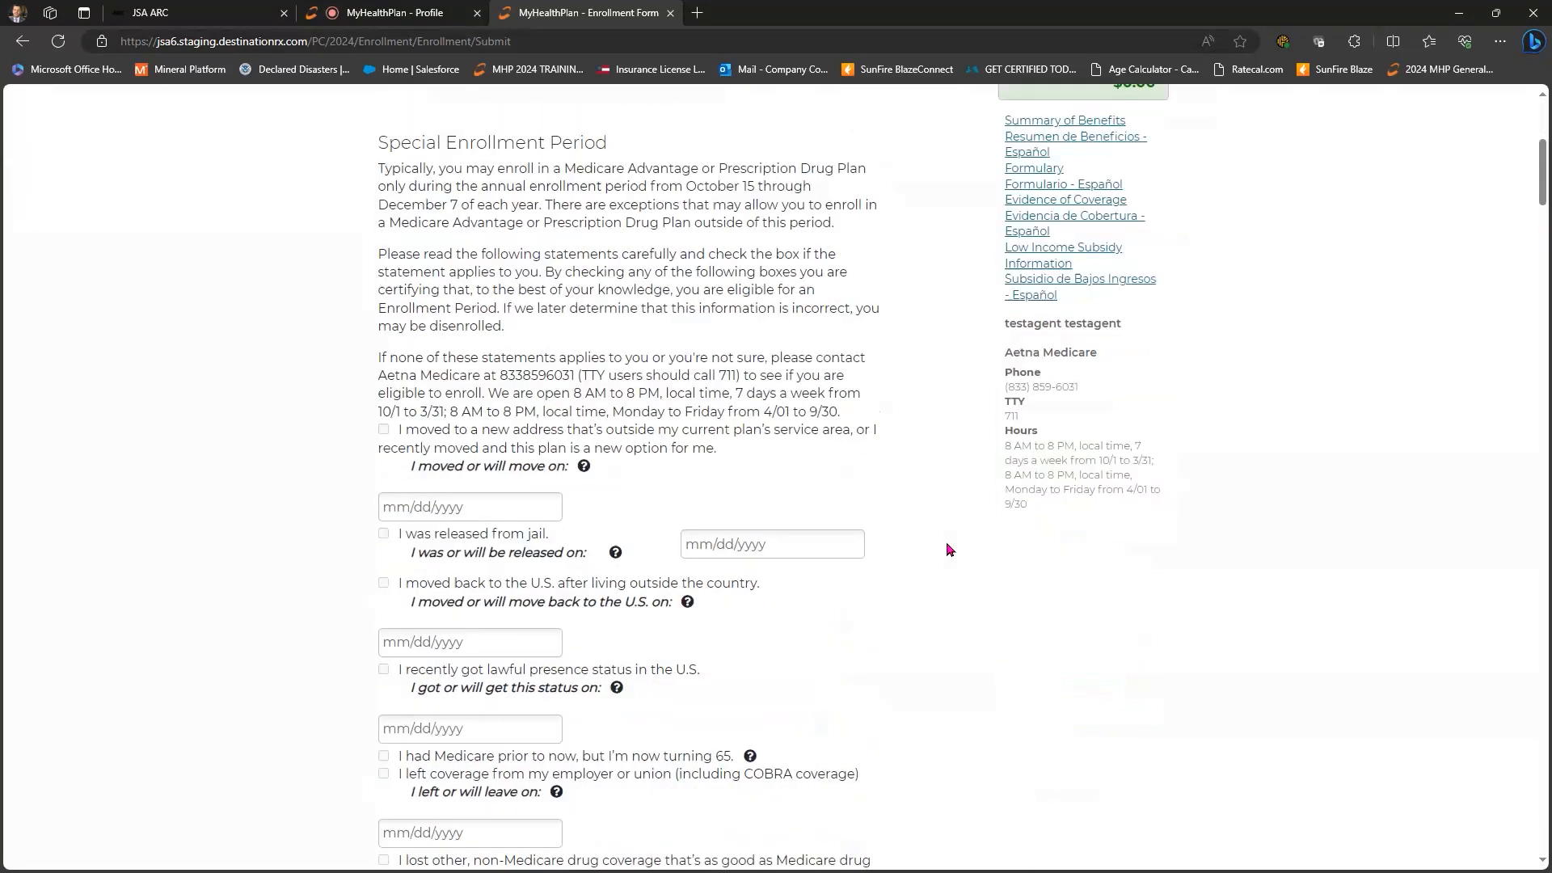
{"action": "scroll", "coordinate": [950, 549], "scroll_direction": "down", "scroll_amount": 20}
{"action": "scroll", "coordinate": [949, 550], "scroll_direction": "down", "scroll_amount": 8}
{"action": "scroll", "coordinate": [949, 554], "scroll_direction": "down", "scroll_amount": 15}
{"action": "scroll", "coordinate": [948, 554], "scroll_direction": "down", "scroll_amount": 5}
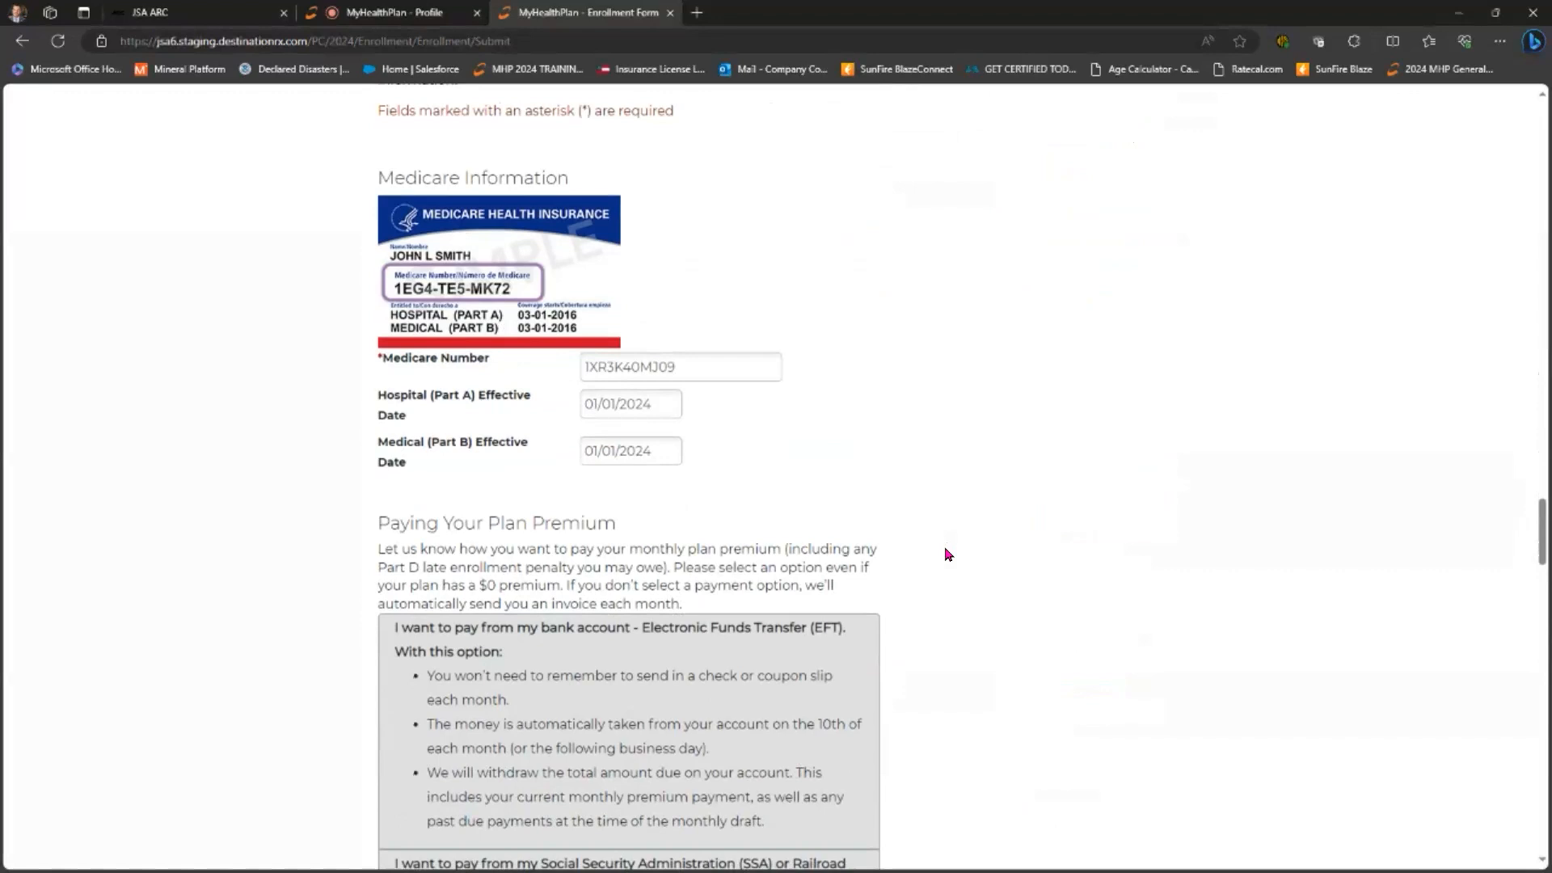
{"action": "scroll", "coordinate": [948, 555], "scroll_direction": "down", "scroll_amount": 4}
{"action": "scroll", "coordinate": [948, 555], "scroll_direction": "down", "scroll_amount": 3}
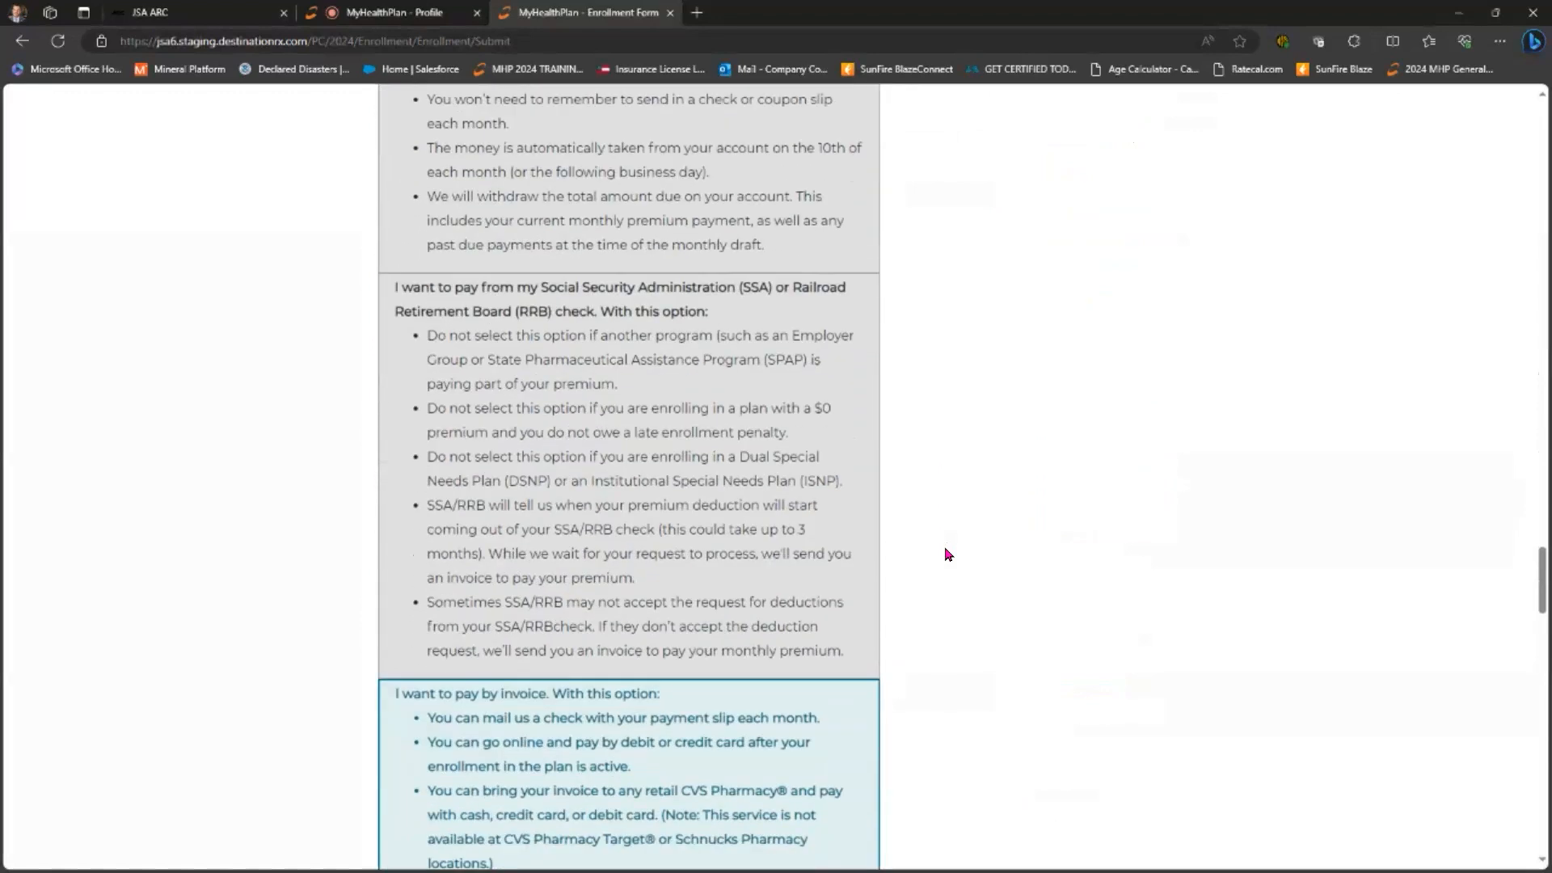
{"action": "scroll", "coordinate": [948, 554], "scroll_direction": "down", "scroll_amount": 3}
{"action": "scroll", "coordinate": [948, 554], "scroll_direction": "down", "scroll_amount": 12}
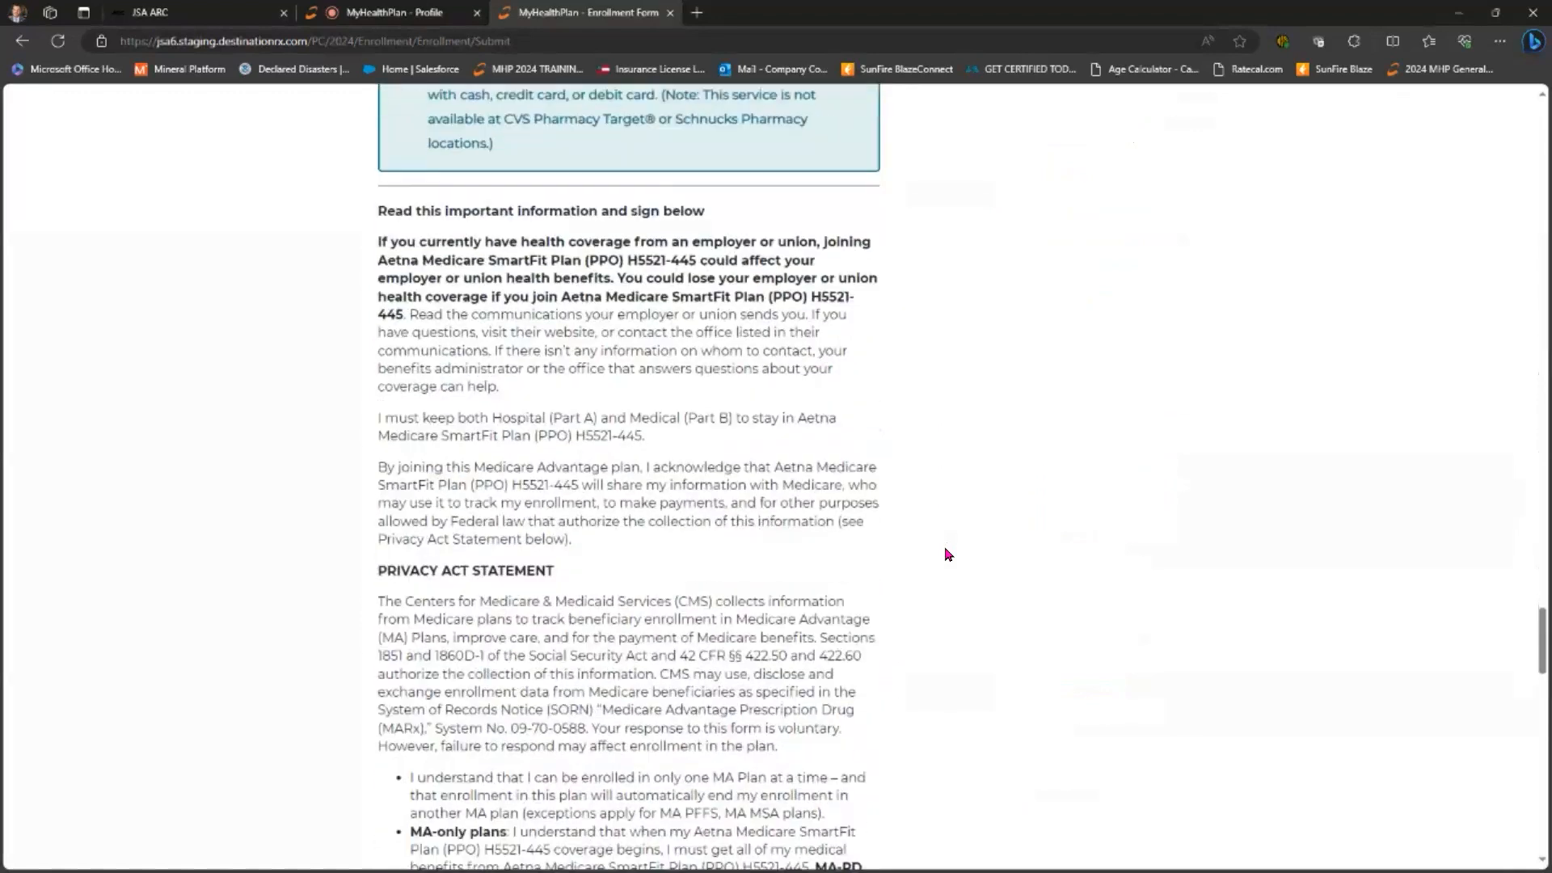
{"action": "scroll", "coordinate": [948, 554], "scroll_direction": "down", "scroll_amount": 6}
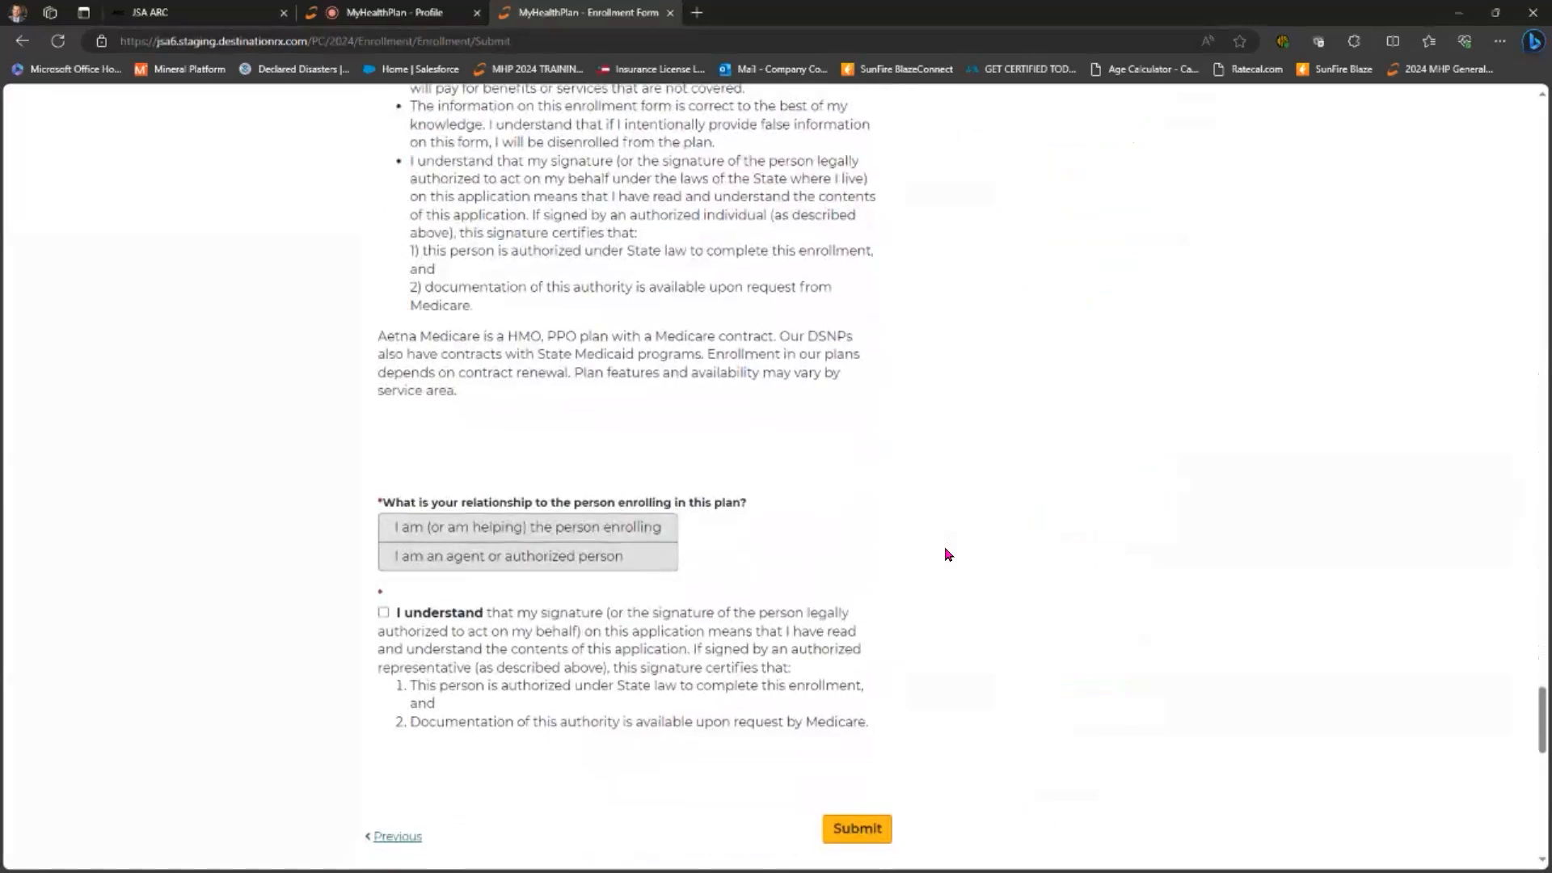
{"action": "scroll", "coordinate": [942, 533], "scroll_direction": "down", "scroll_amount": 2}
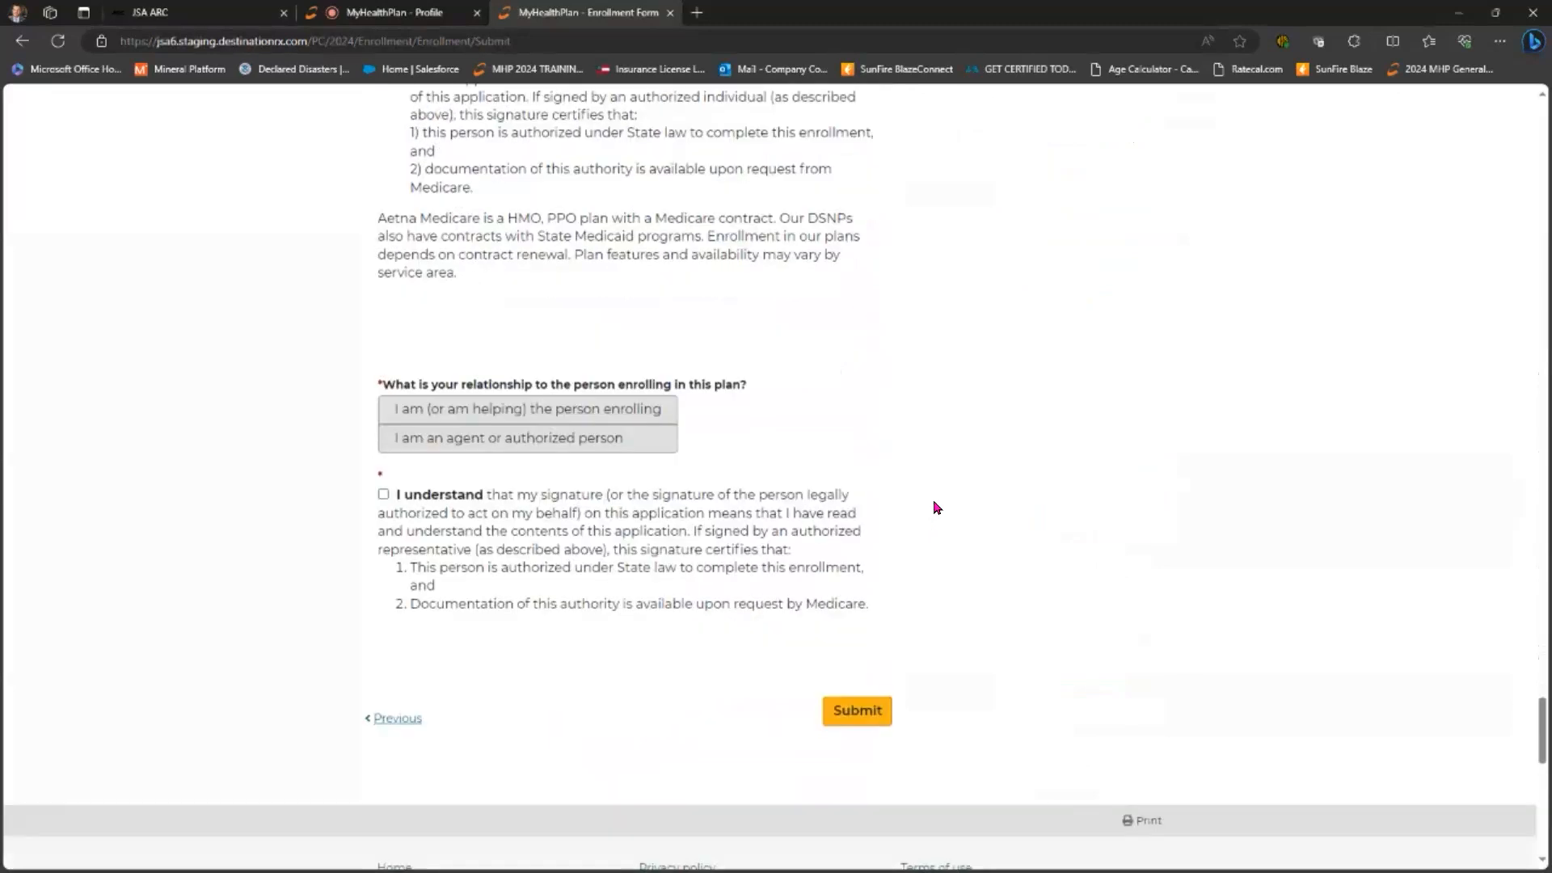
{"action": "left_click", "coordinate": [464, 409]}
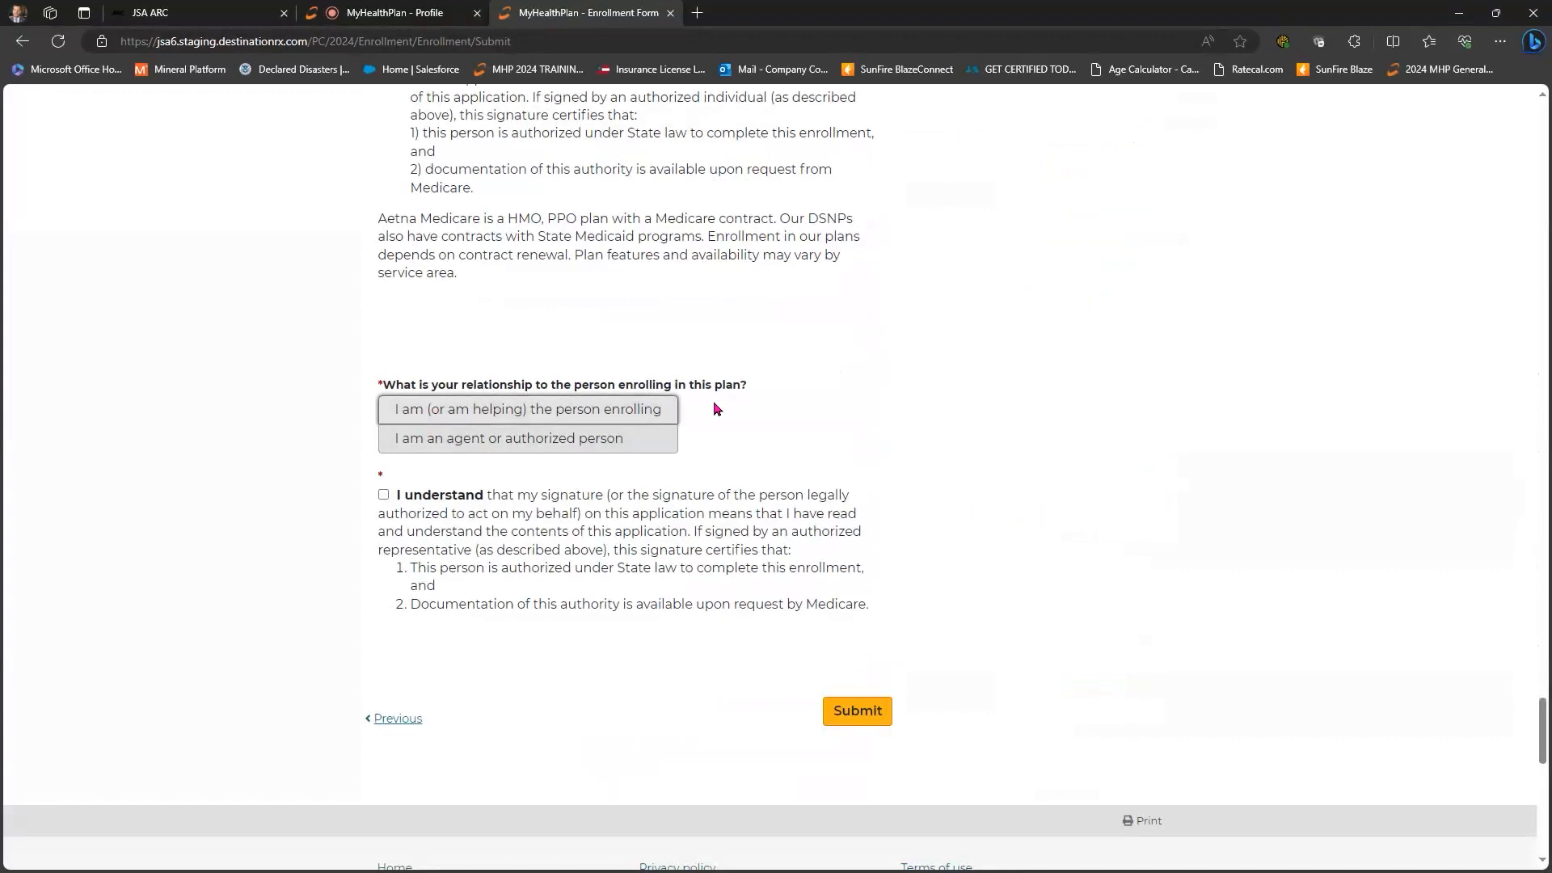
{"action": "left_click", "coordinate": [384, 498]}
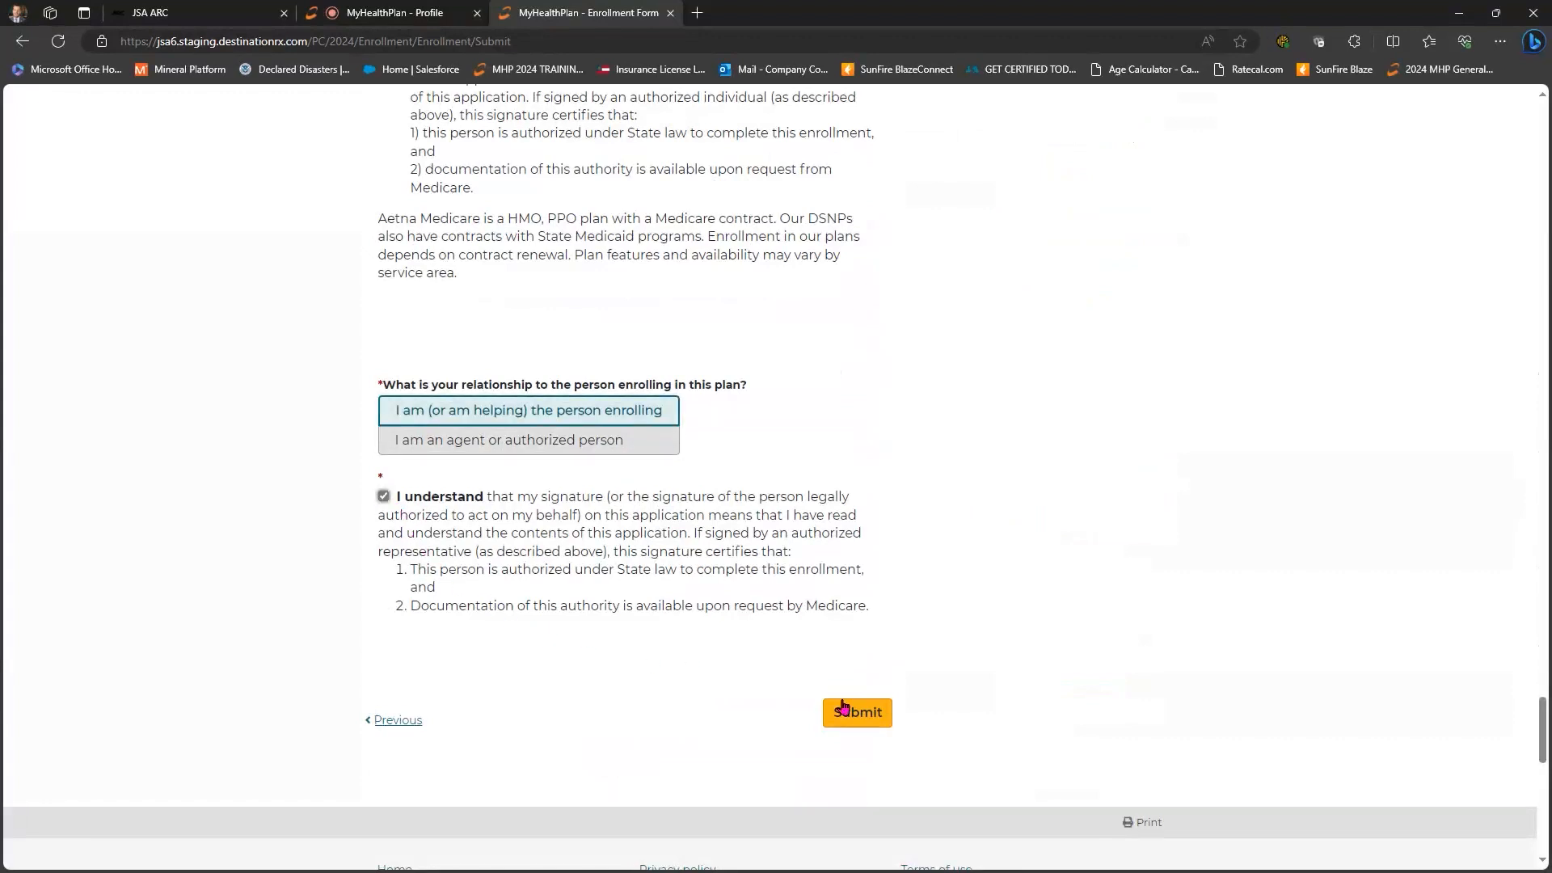
{"action": "left_click", "coordinate": [884, 703]}
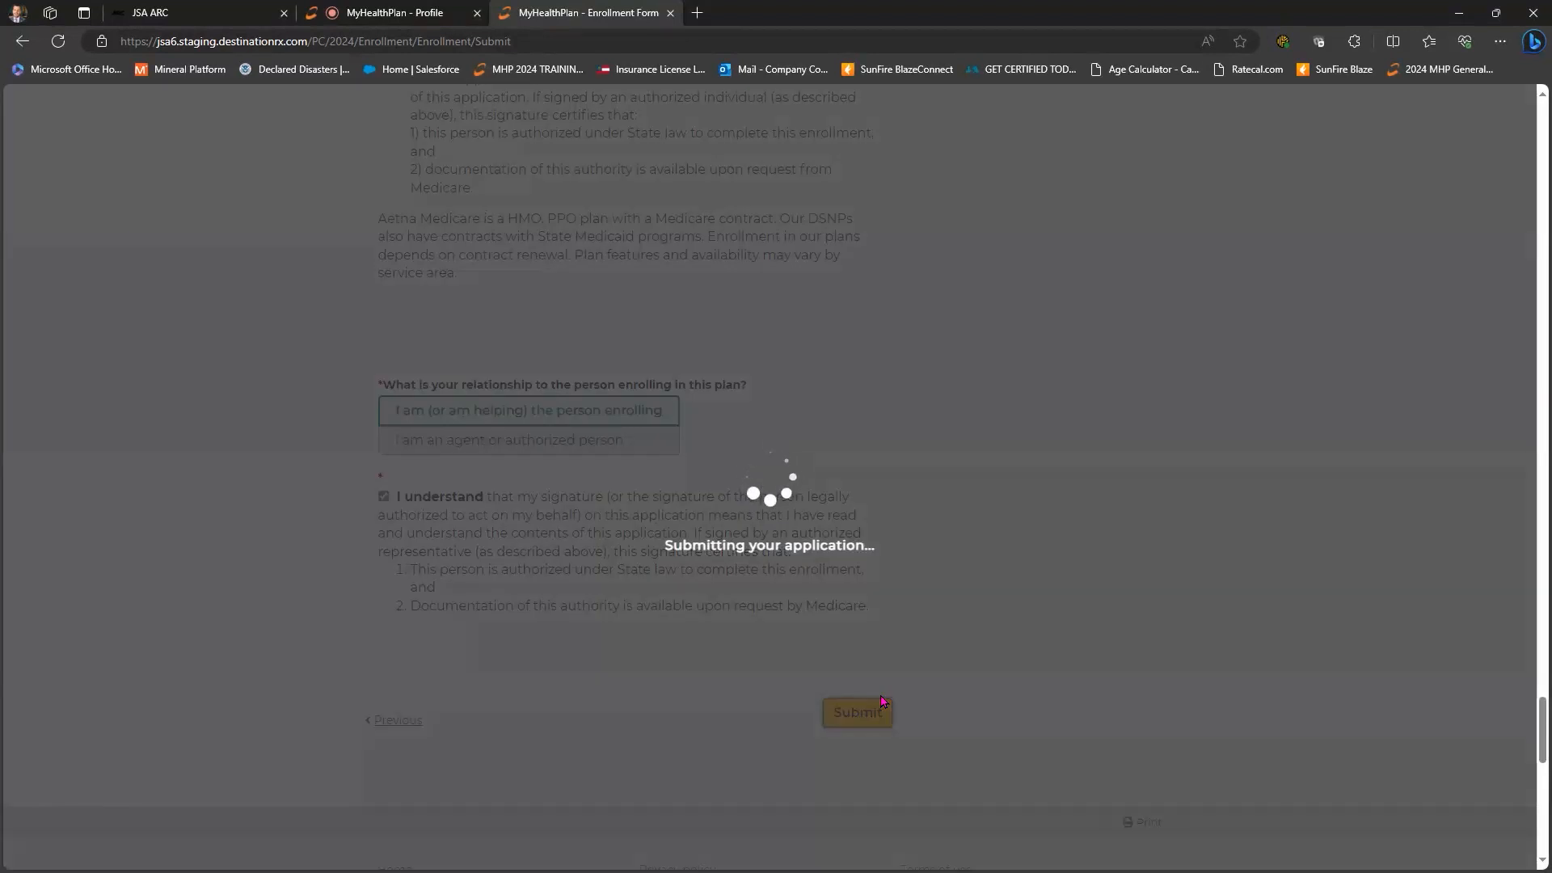
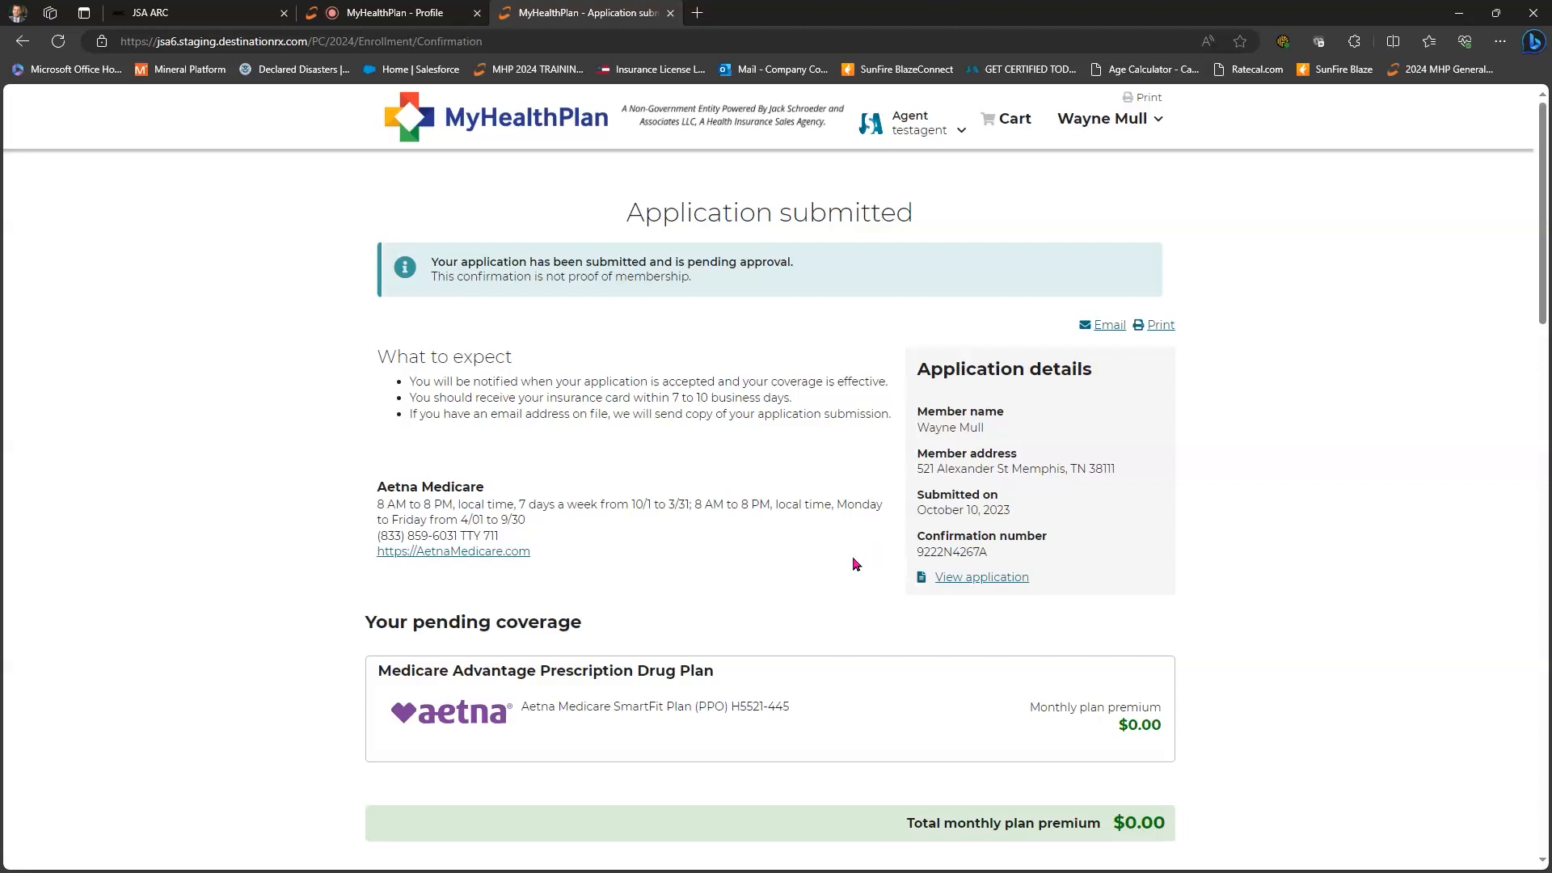
- Check the application confirmation email, then close the Application submitted tab
{"action": "scroll", "coordinate": [453, 551], "scroll_direction": "down", "scroll_amount": 4}
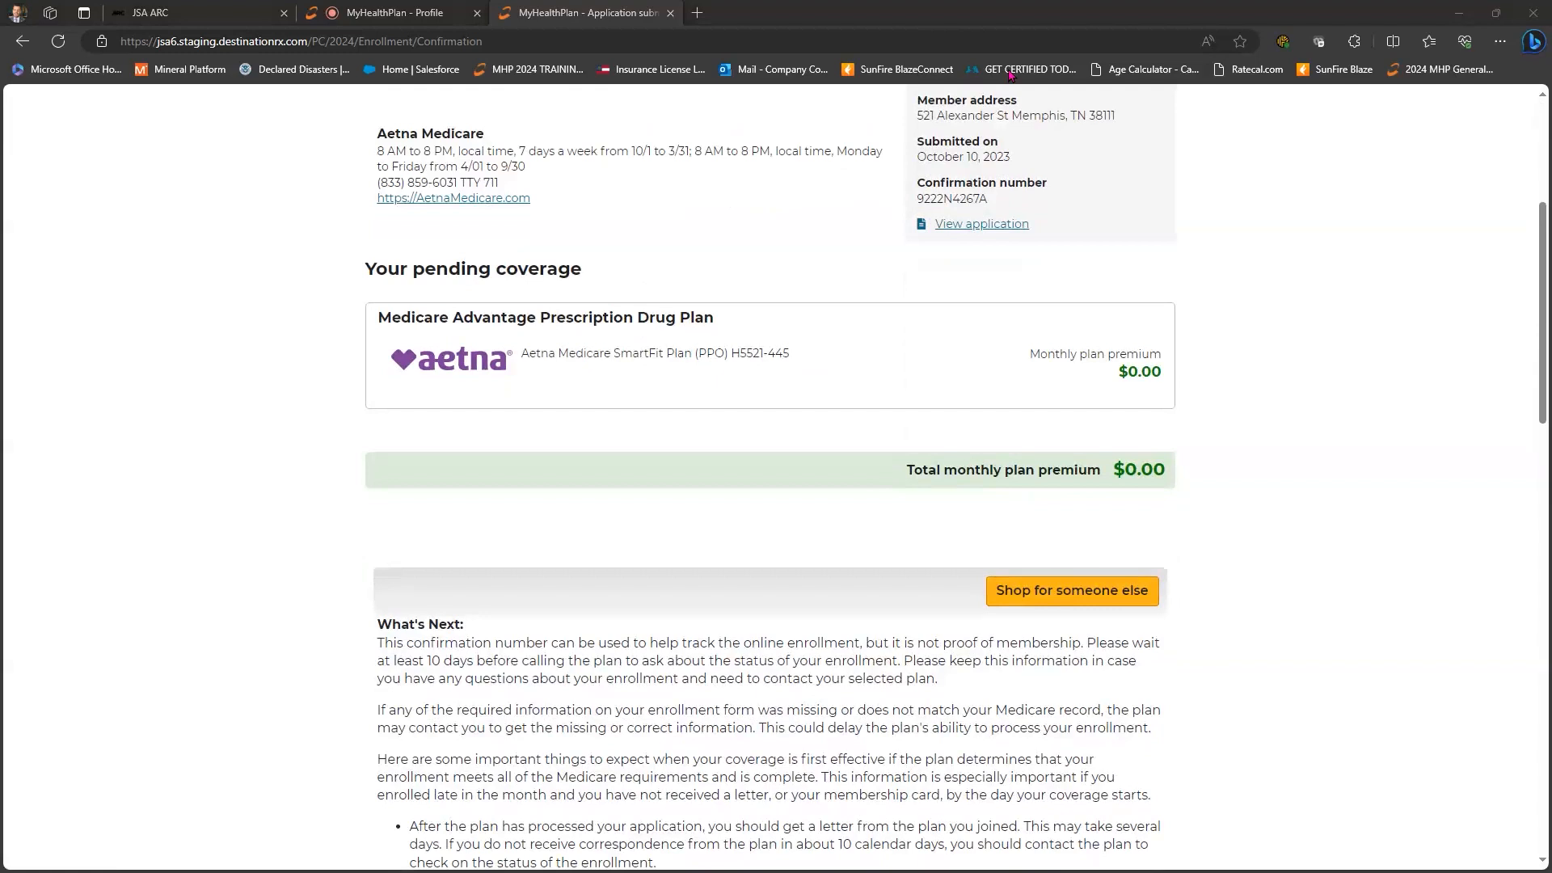
{"action": "key", "text": "alt+Tab"}
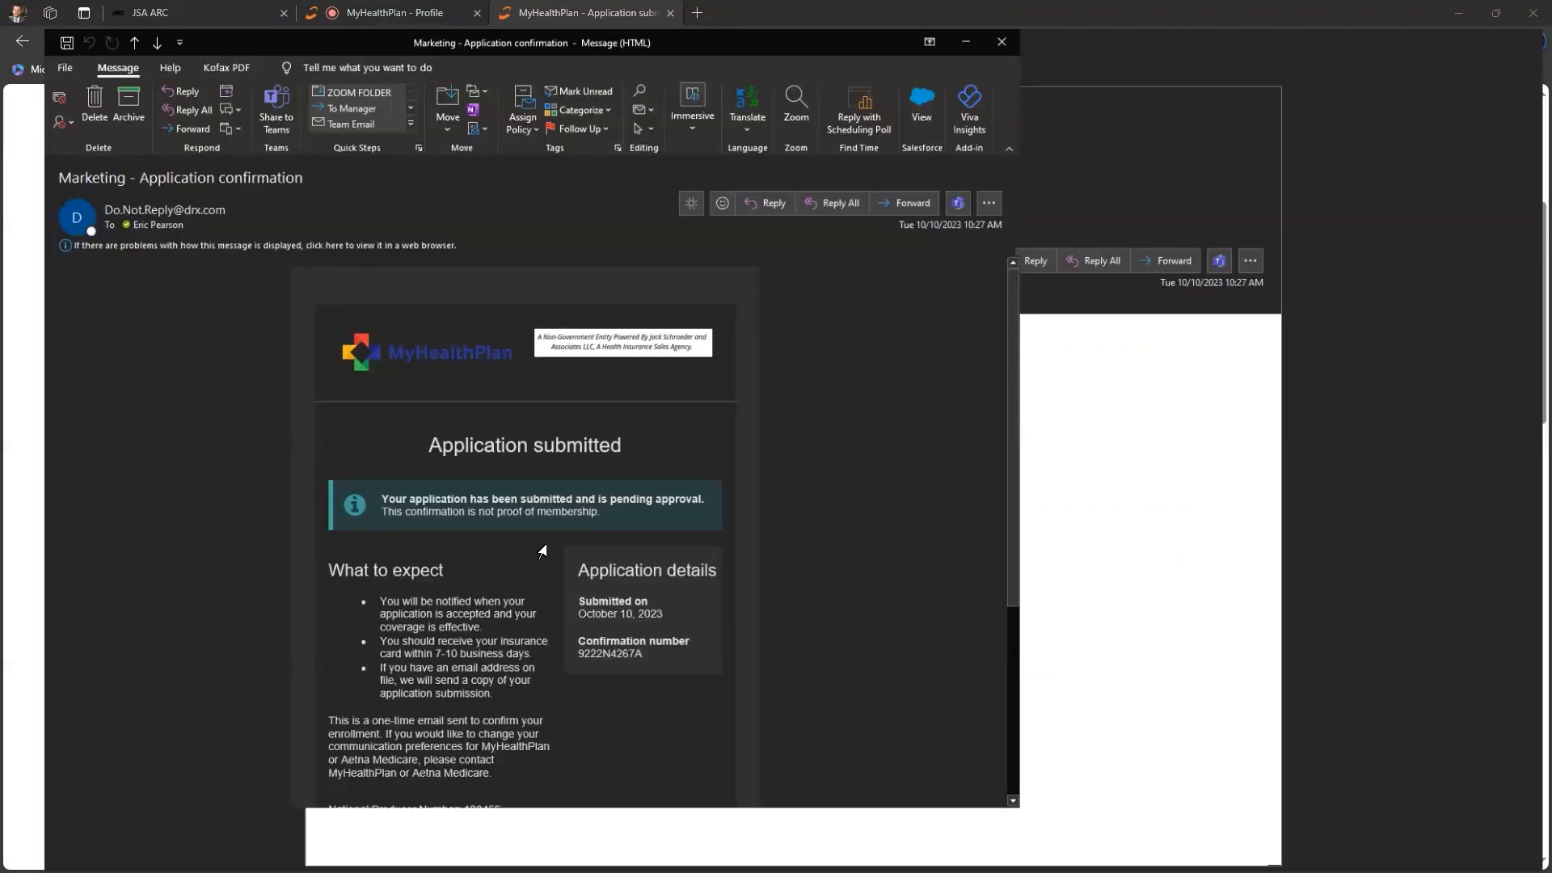
{"action": "scroll", "coordinate": [582, 563], "scroll_direction": "down", "scroll_amount": 3}
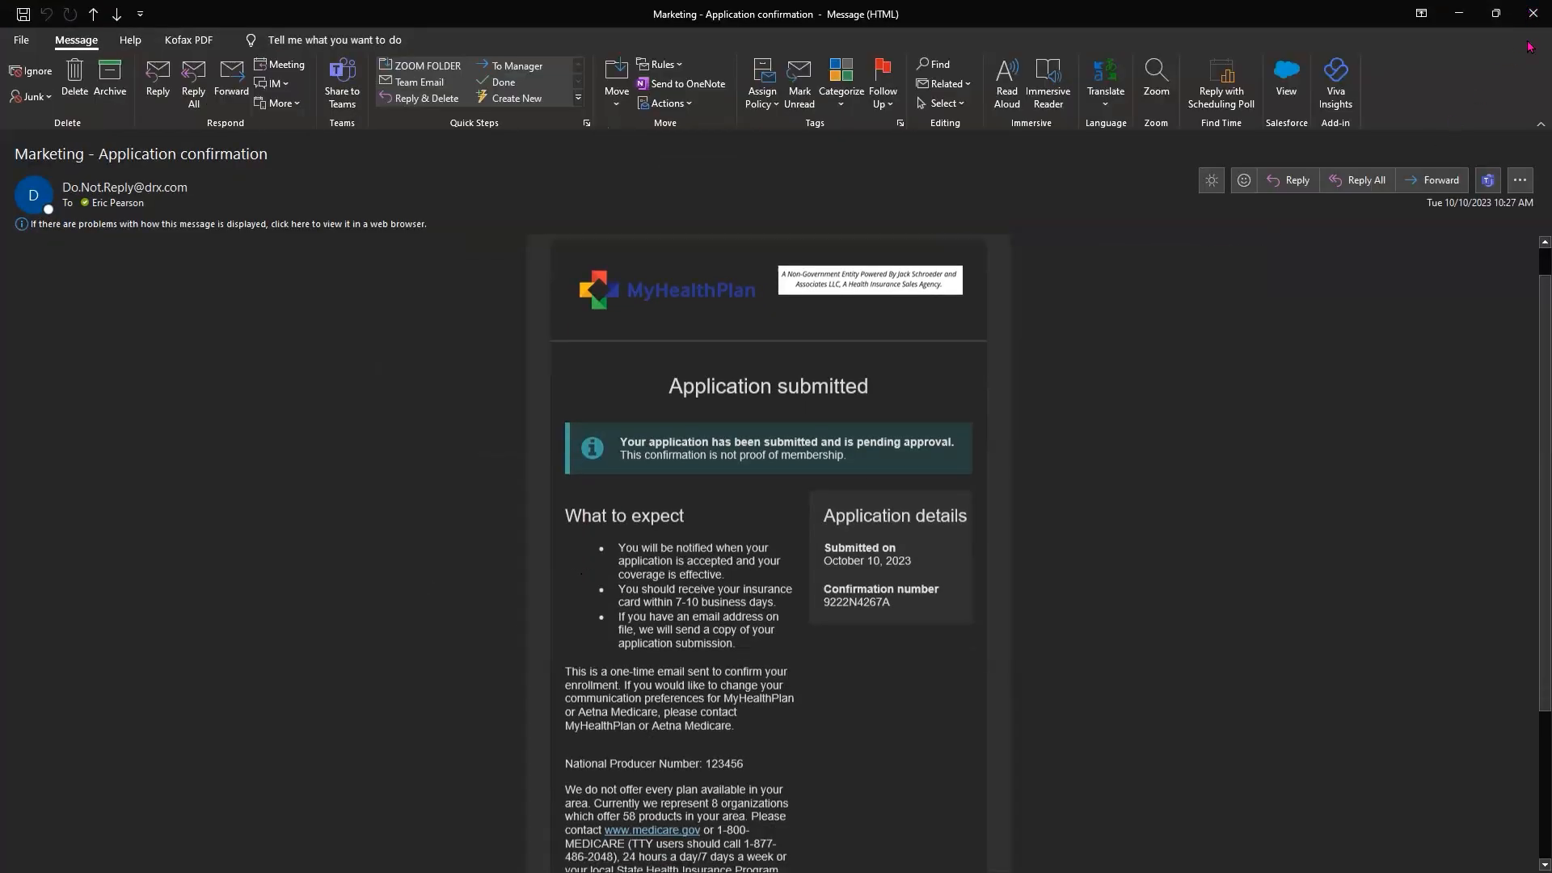
{"action": "key", "text": "alt+Tab"}
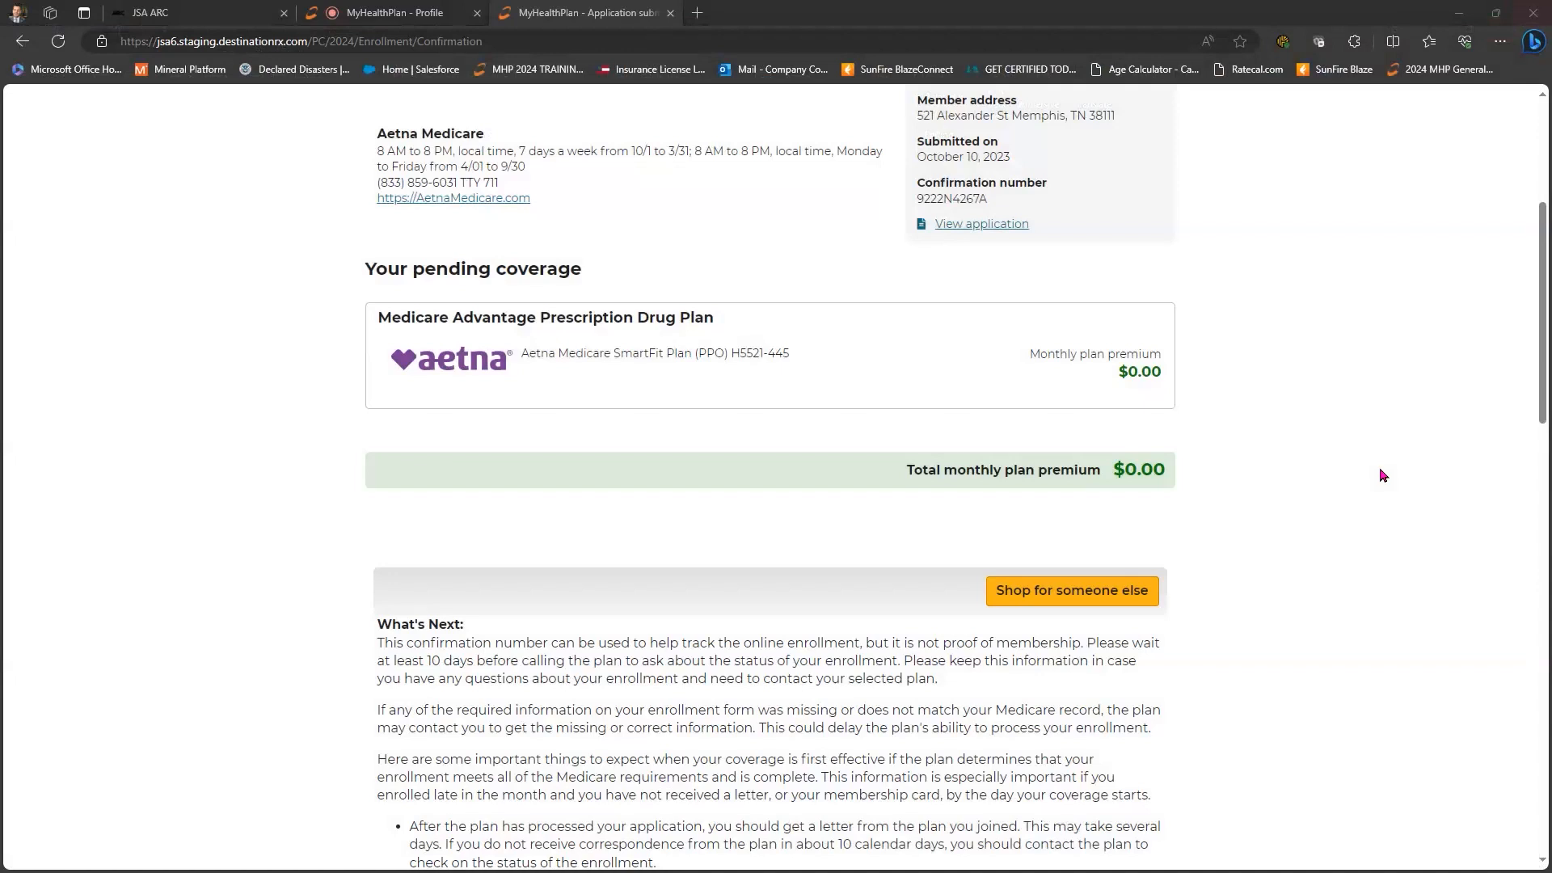
{"action": "key", "text": "Home"}
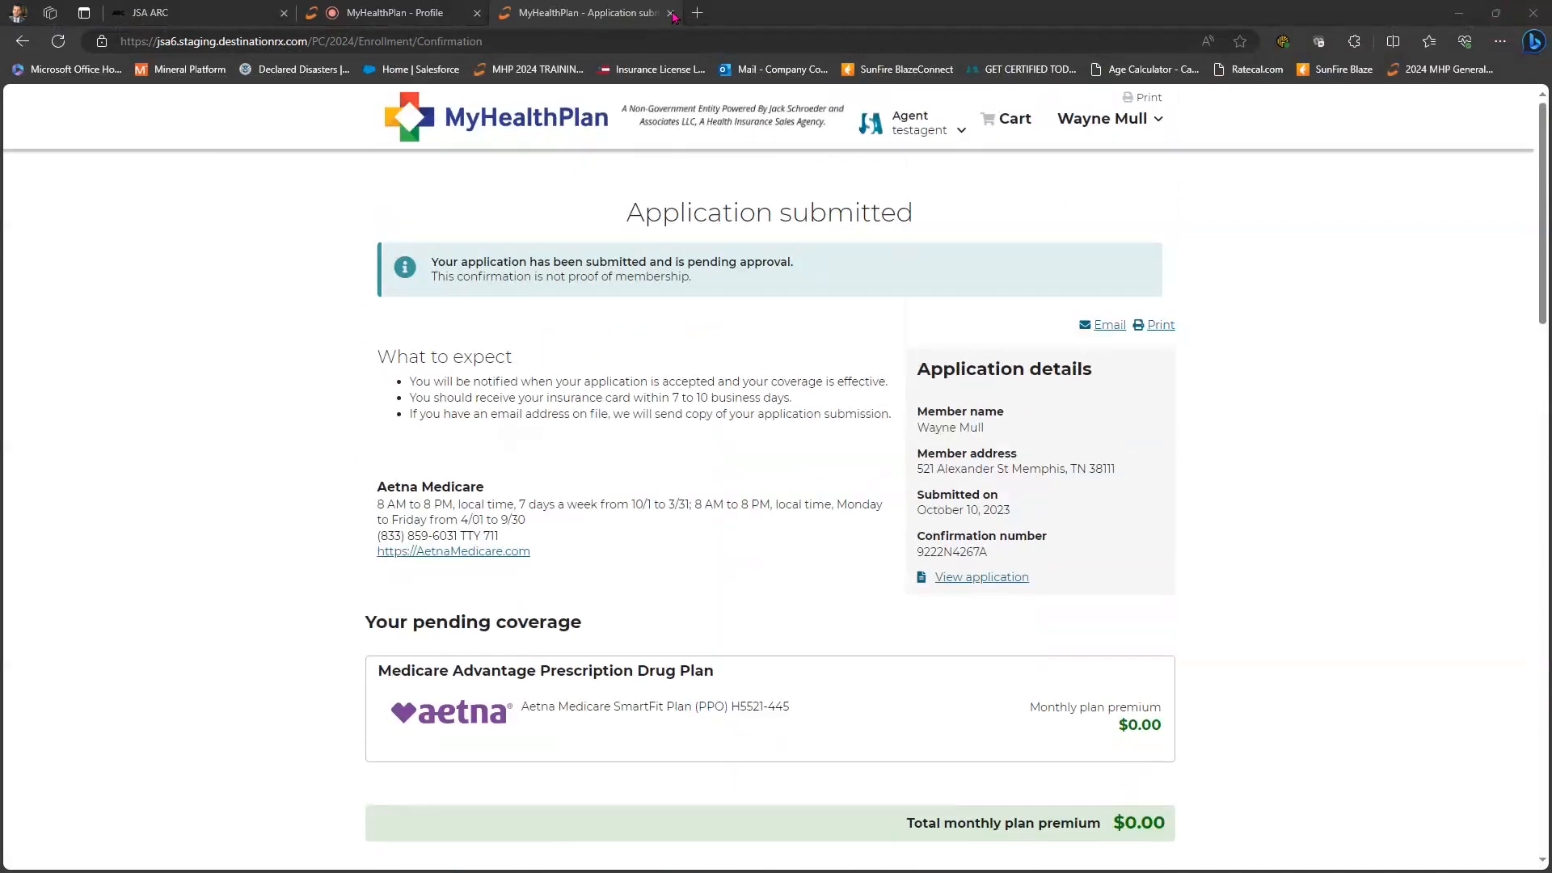
{"action": "left_click", "coordinate": [671, 14]}
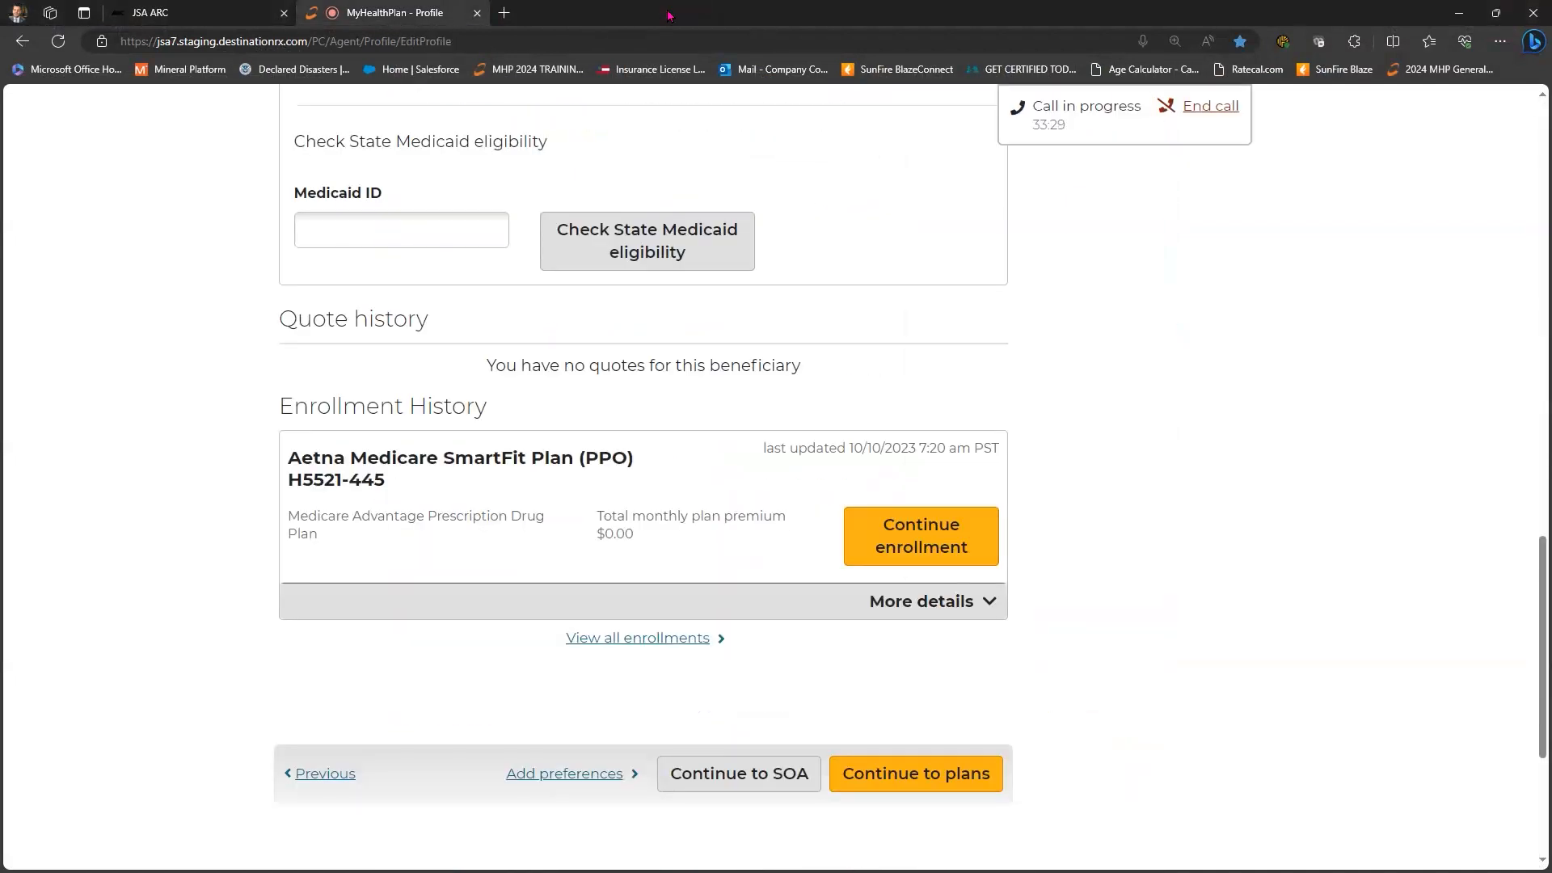
- View the beneficiary's Scope of Appointment page, then return to their Profile
{"action": "key", "text": "Home"}
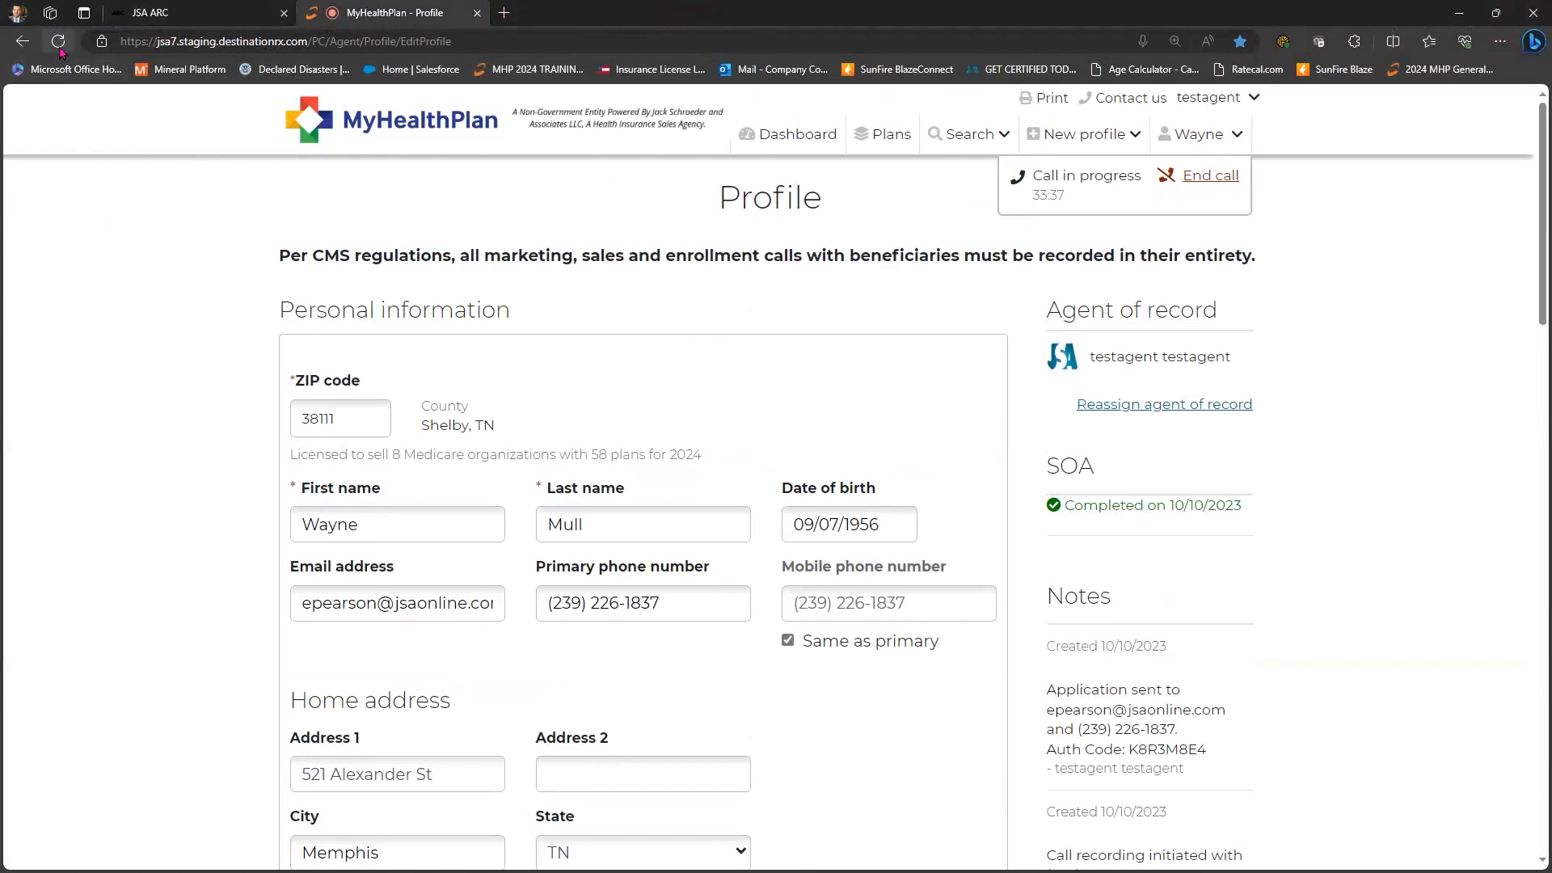
{"action": "left_click", "coordinate": [1230, 141]}
{"action": "left_click", "coordinate": [1215, 209]}
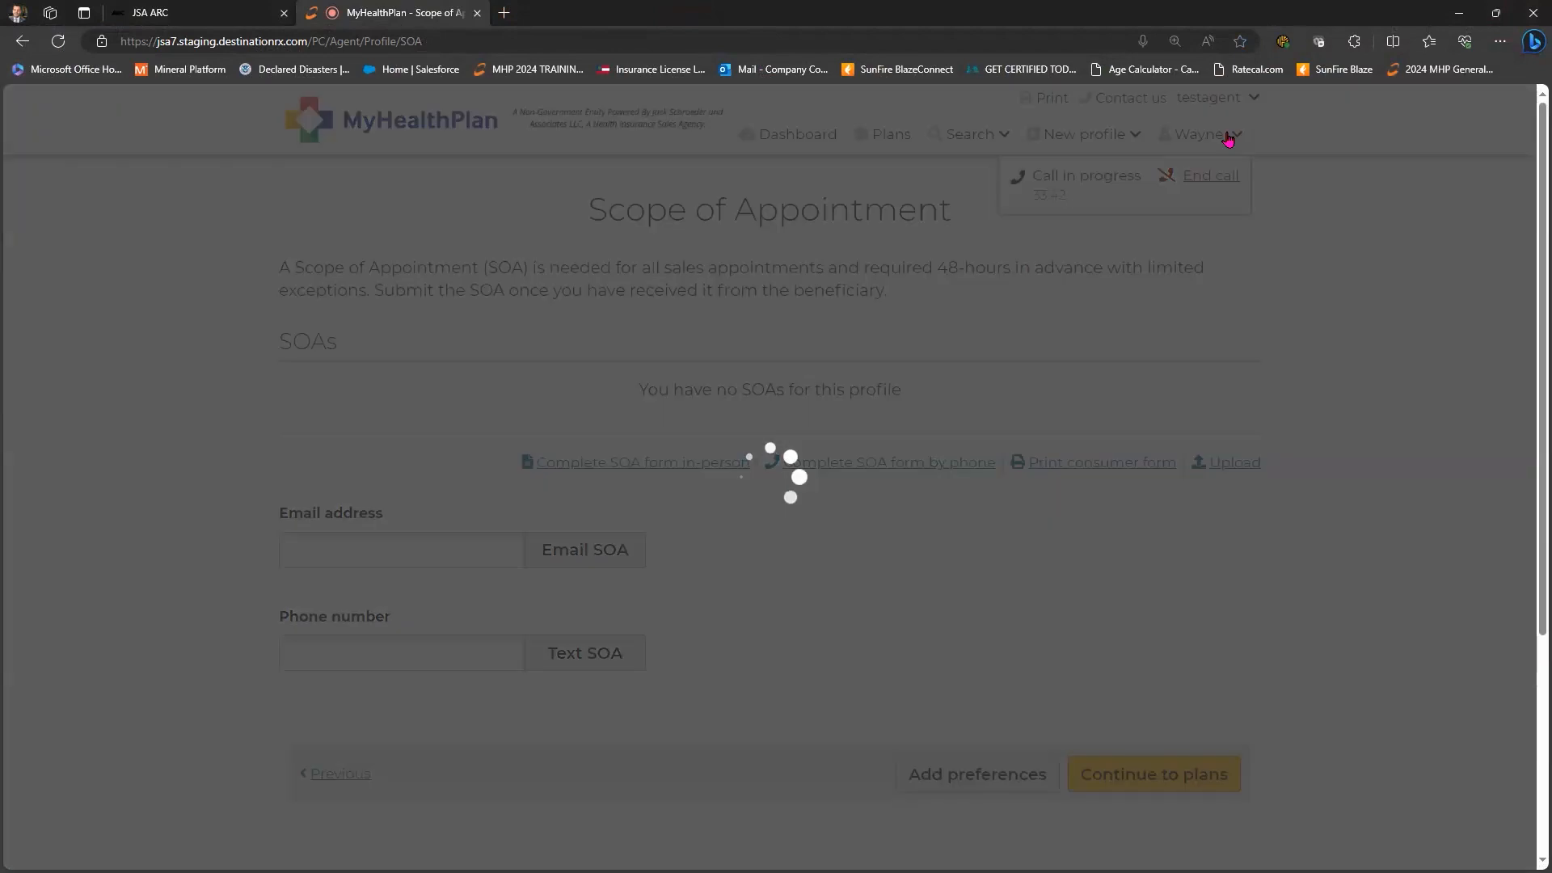
{"action": "key", "text": "Return"}
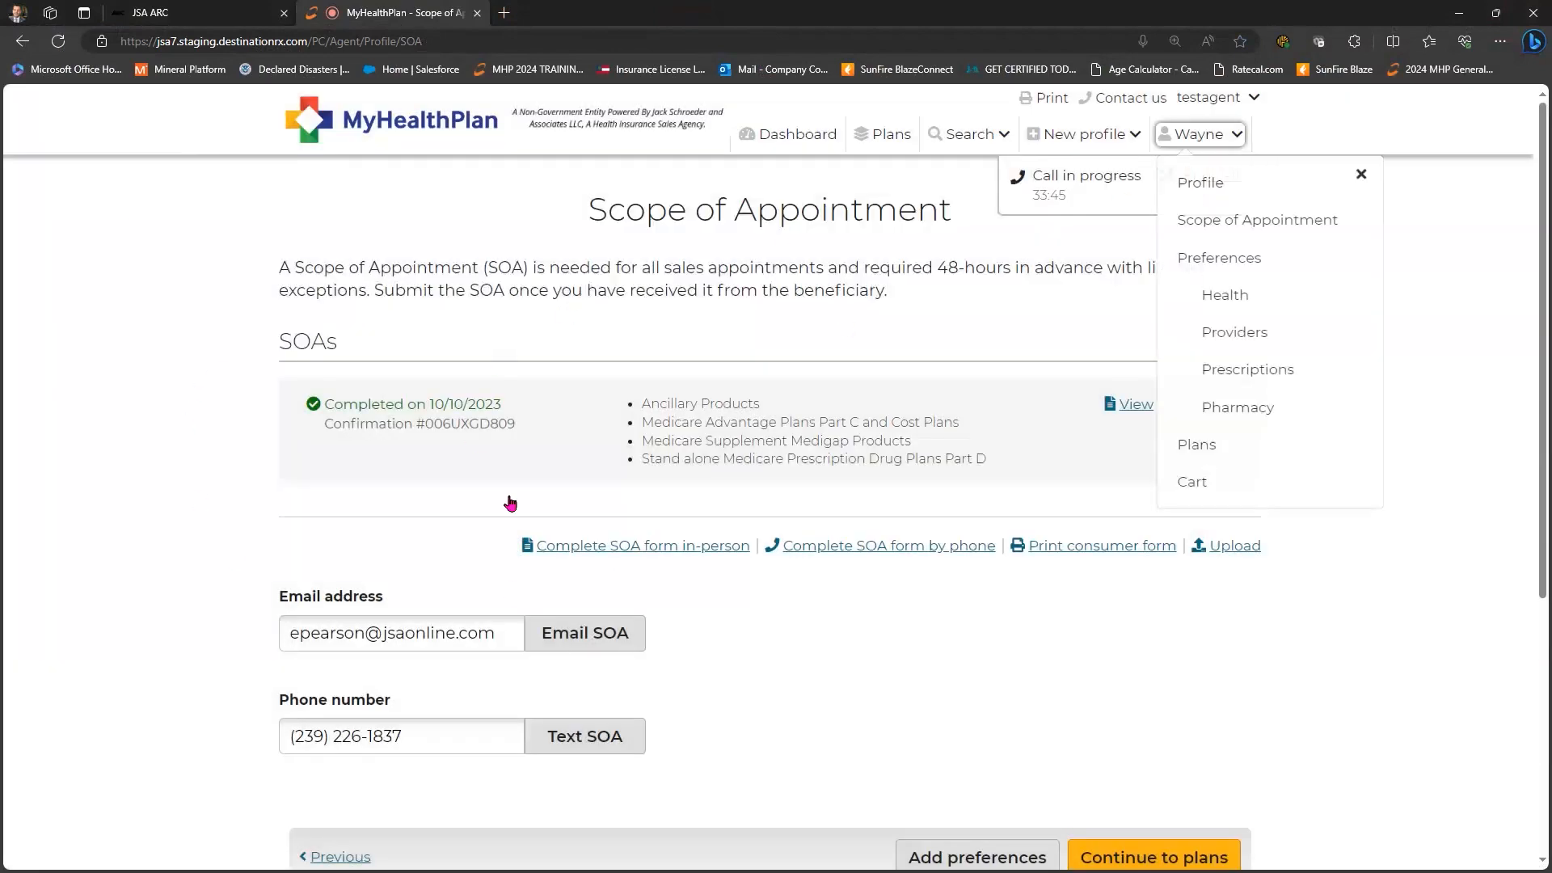
{"action": "key", "text": "Escape"}
{"action": "key", "text": "Return"}
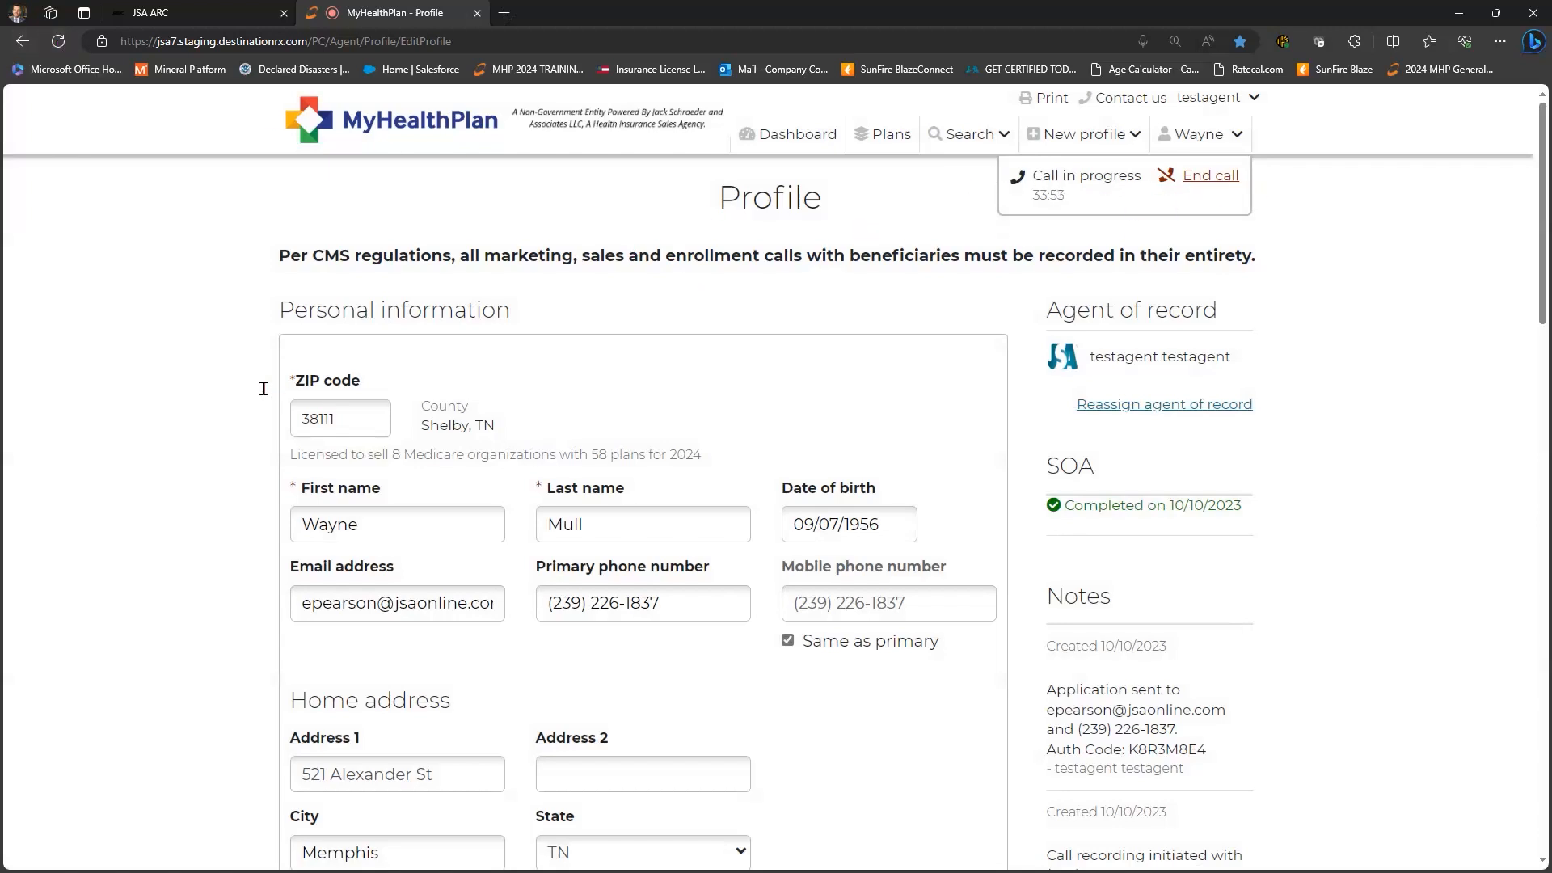
- Expand the SmartFit PPO enrollment's details, try Complete HRA, and dismiss the leave-site warning
{"action": "scroll", "coordinate": [259, 396], "scroll_direction": "down", "scroll_amount": 15}
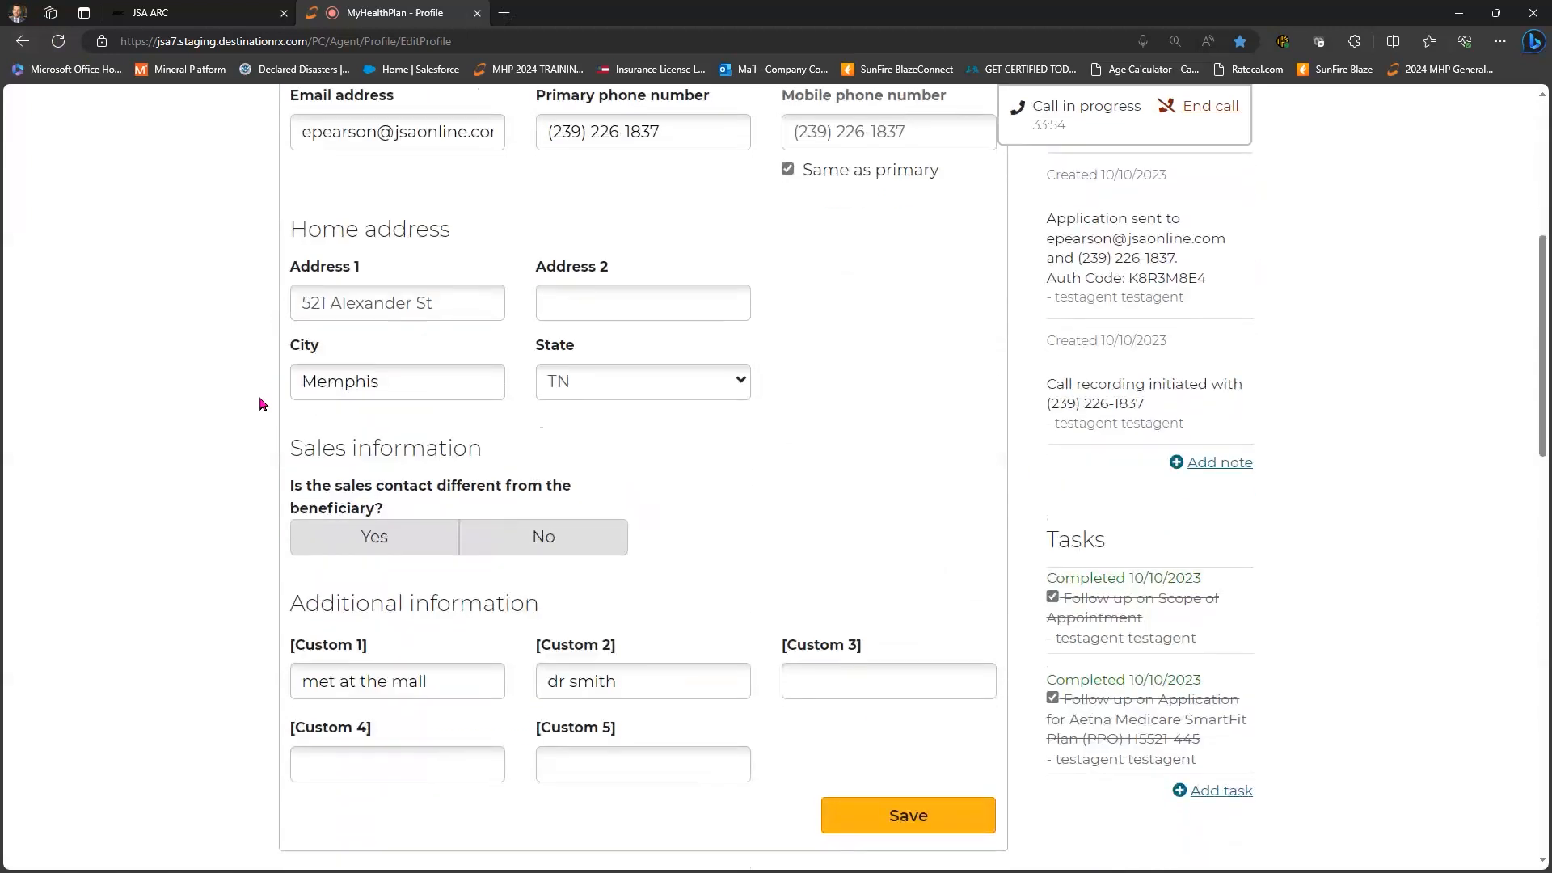
{"action": "scroll", "coordinate": [242, 428], "scroll_direction": "down", "scroll_amount": 2}
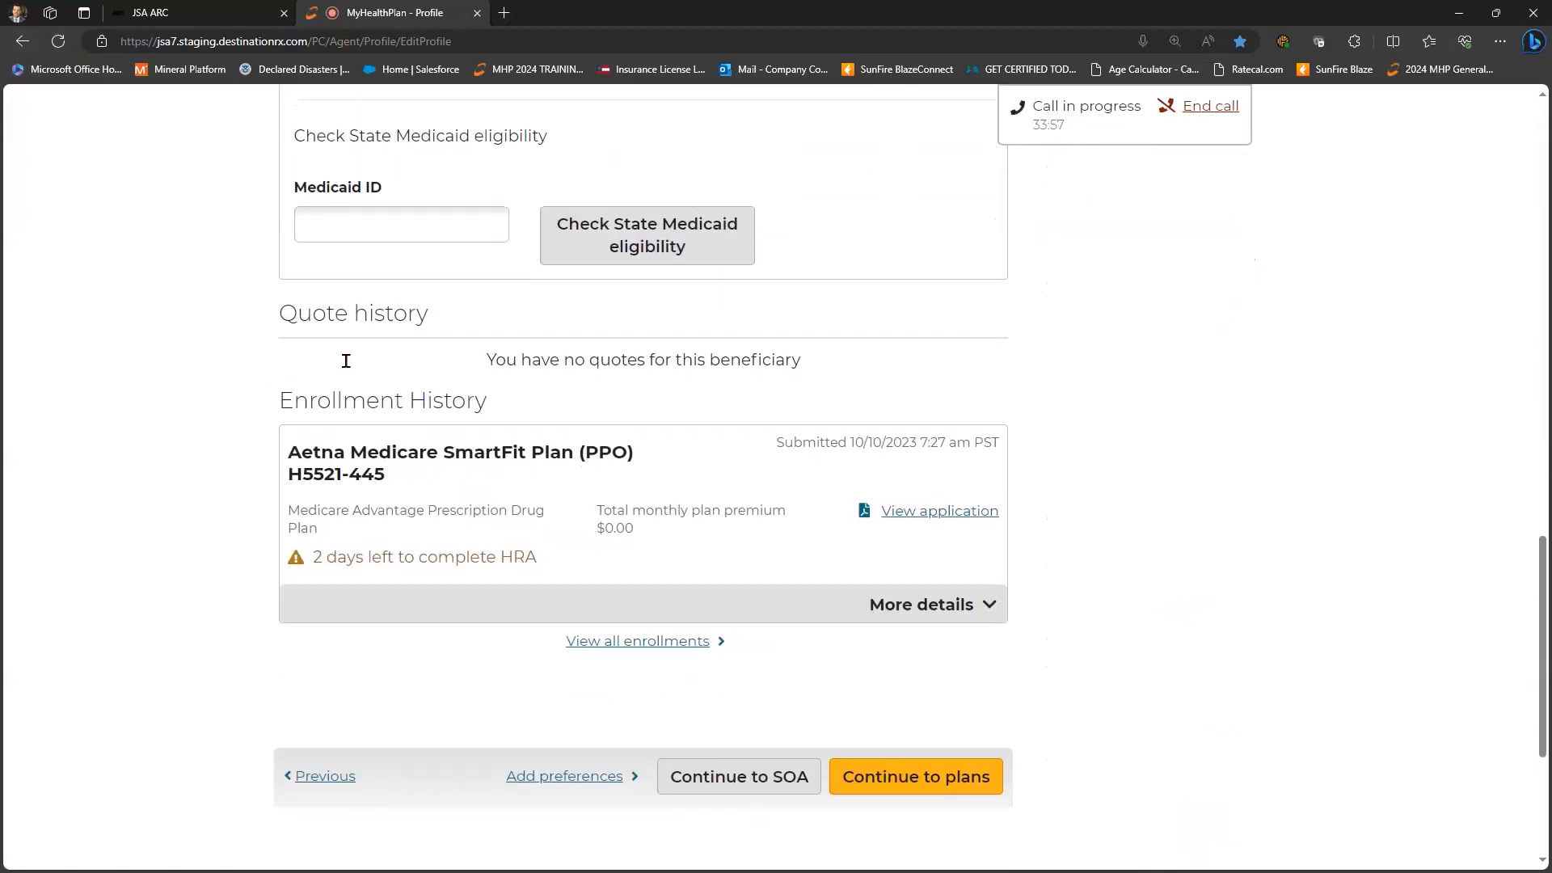
{"action": "scroll", "coordinate": [343, 356], "scroll_direction": "down", "scroll_amount": 2}
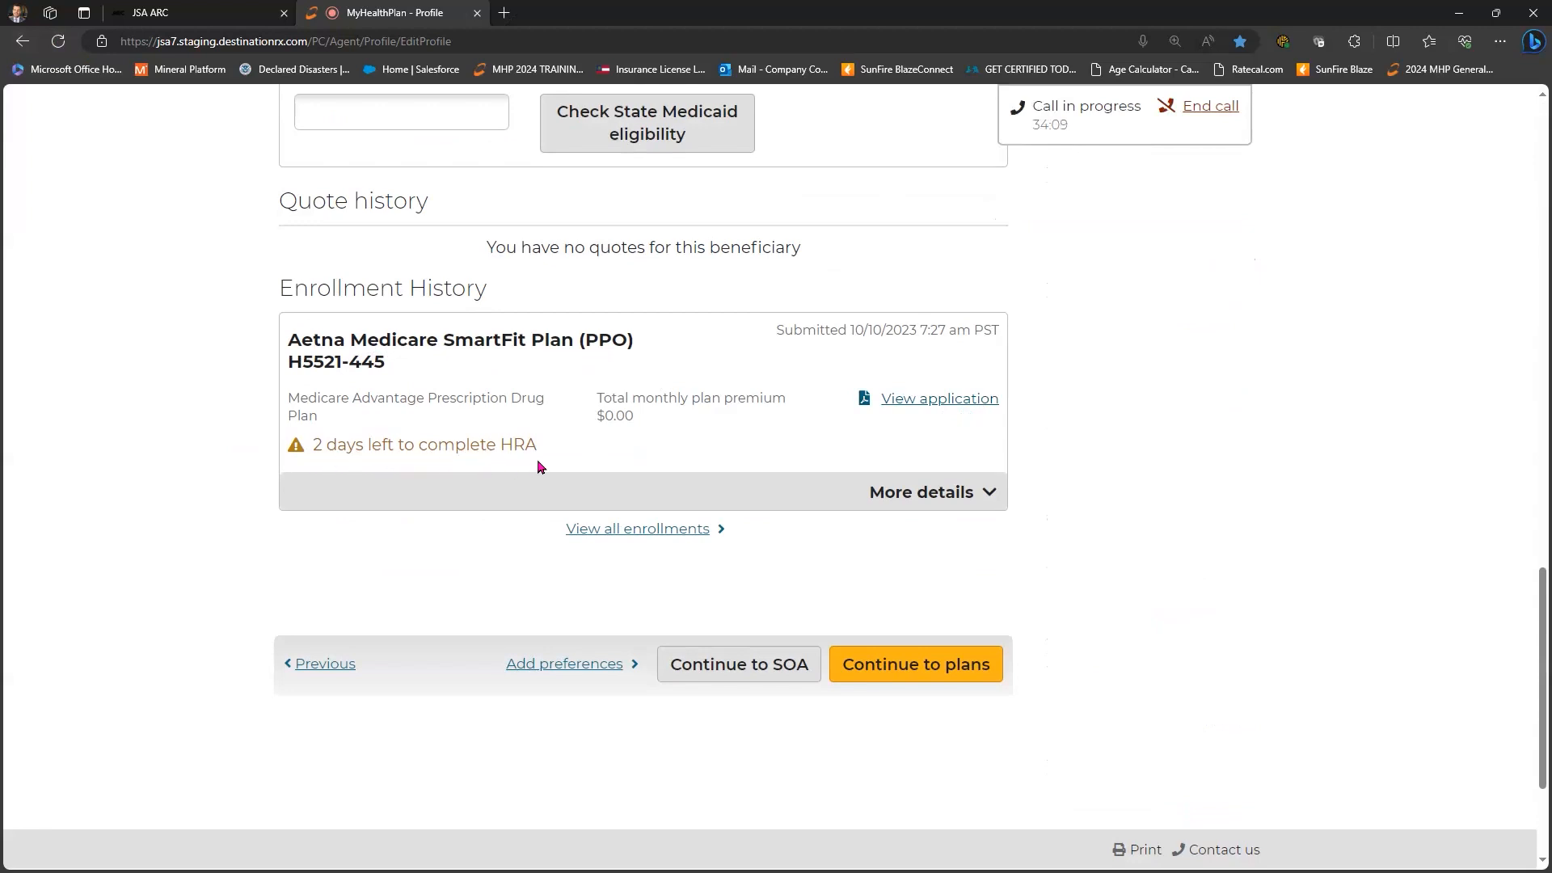
{"action": "left_click", "coordinate": [978, 495]}
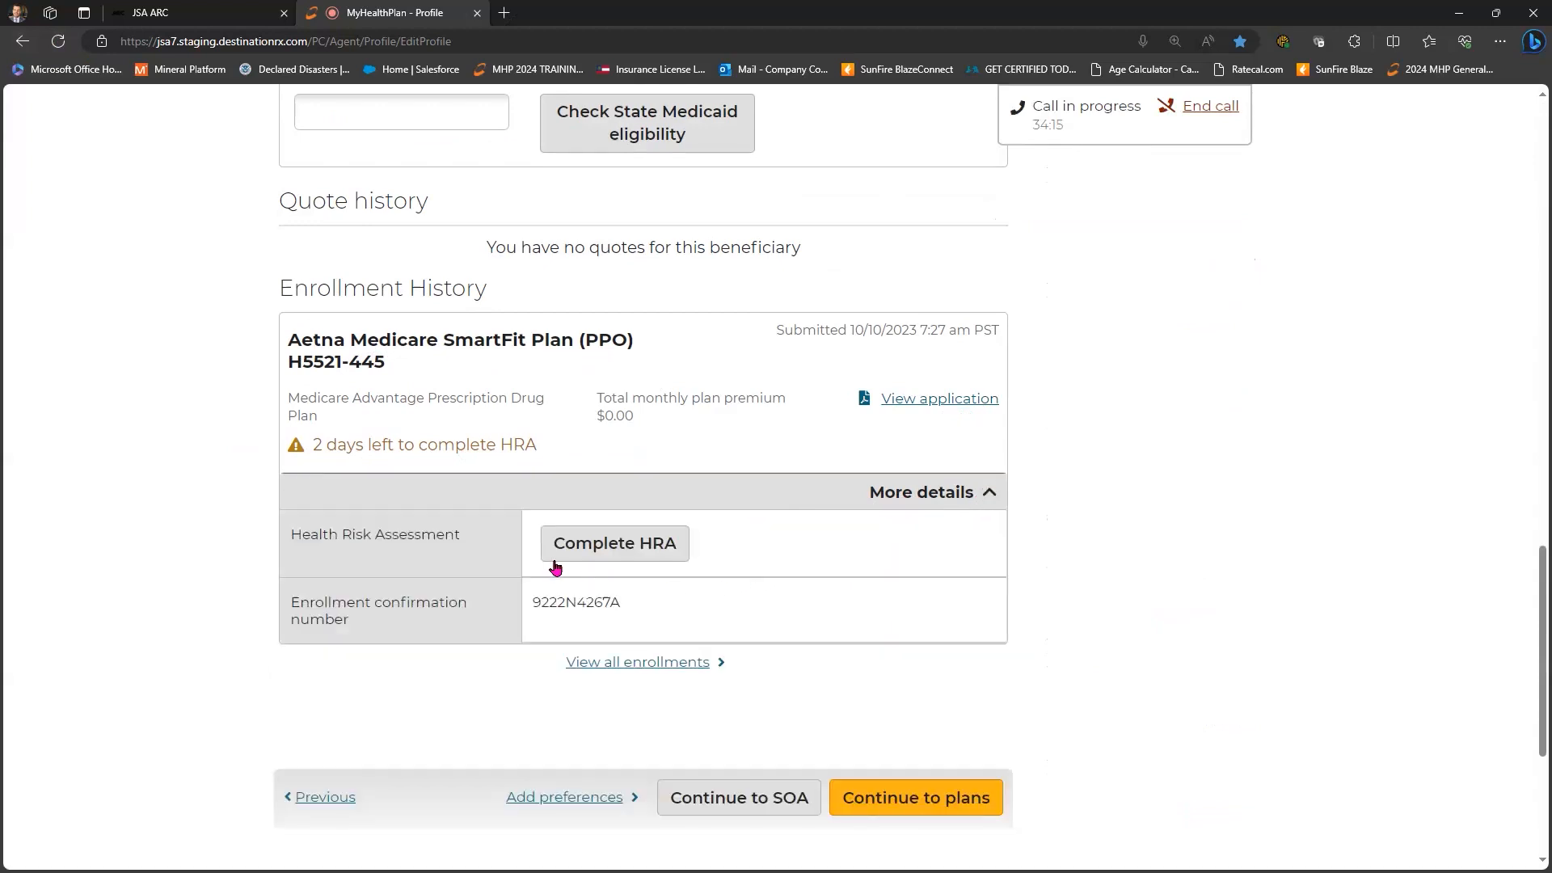
{"action": "left_click", "coordinate": [678, 556]}
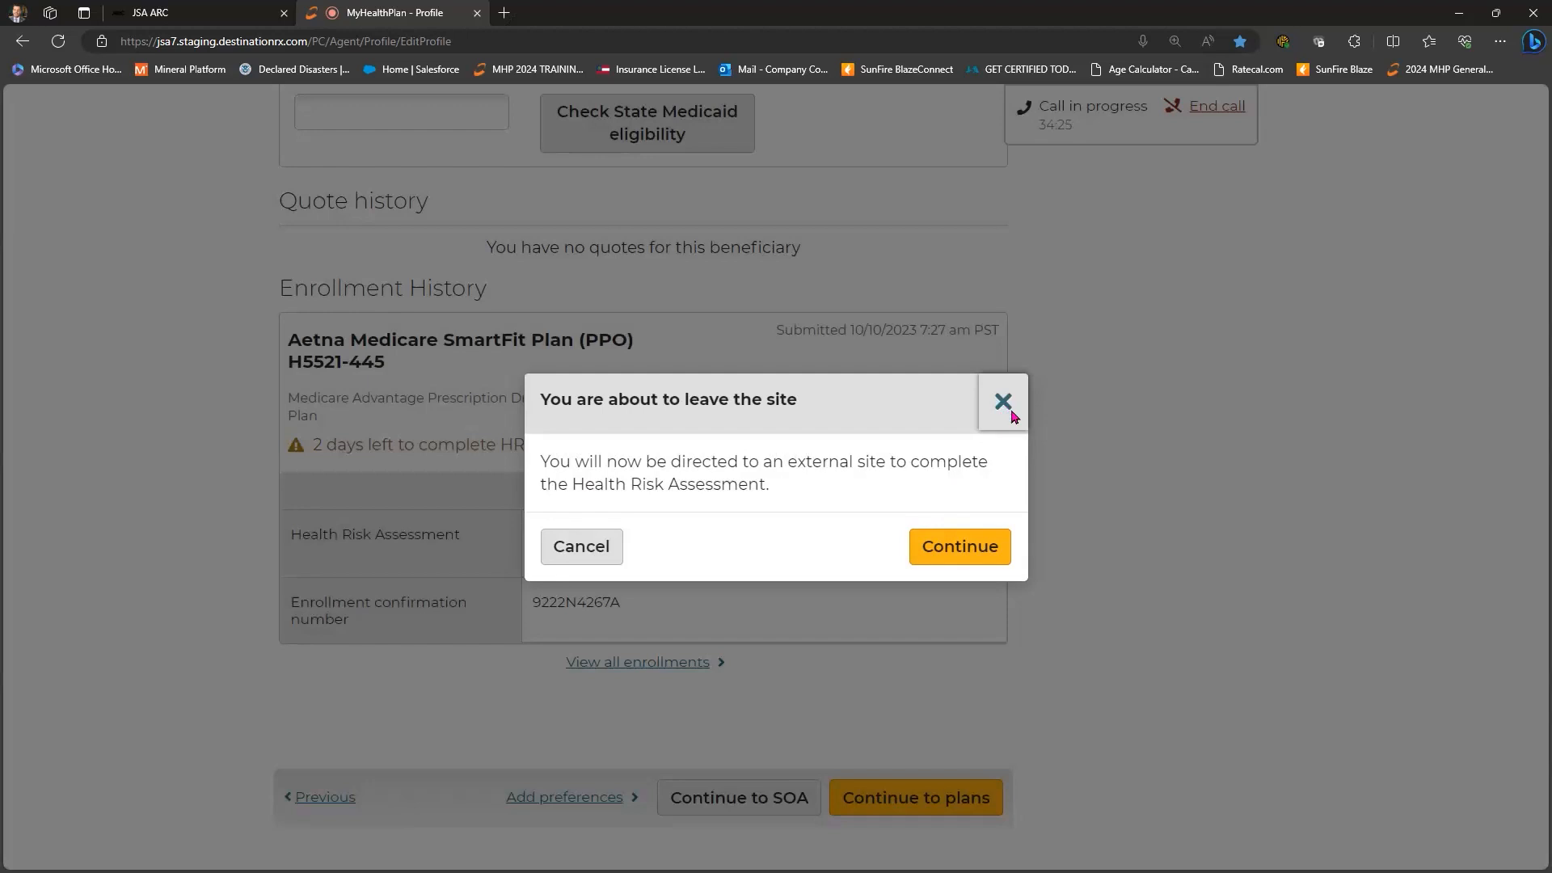
{"action": "left_click", "coordinate": [152, 482]}
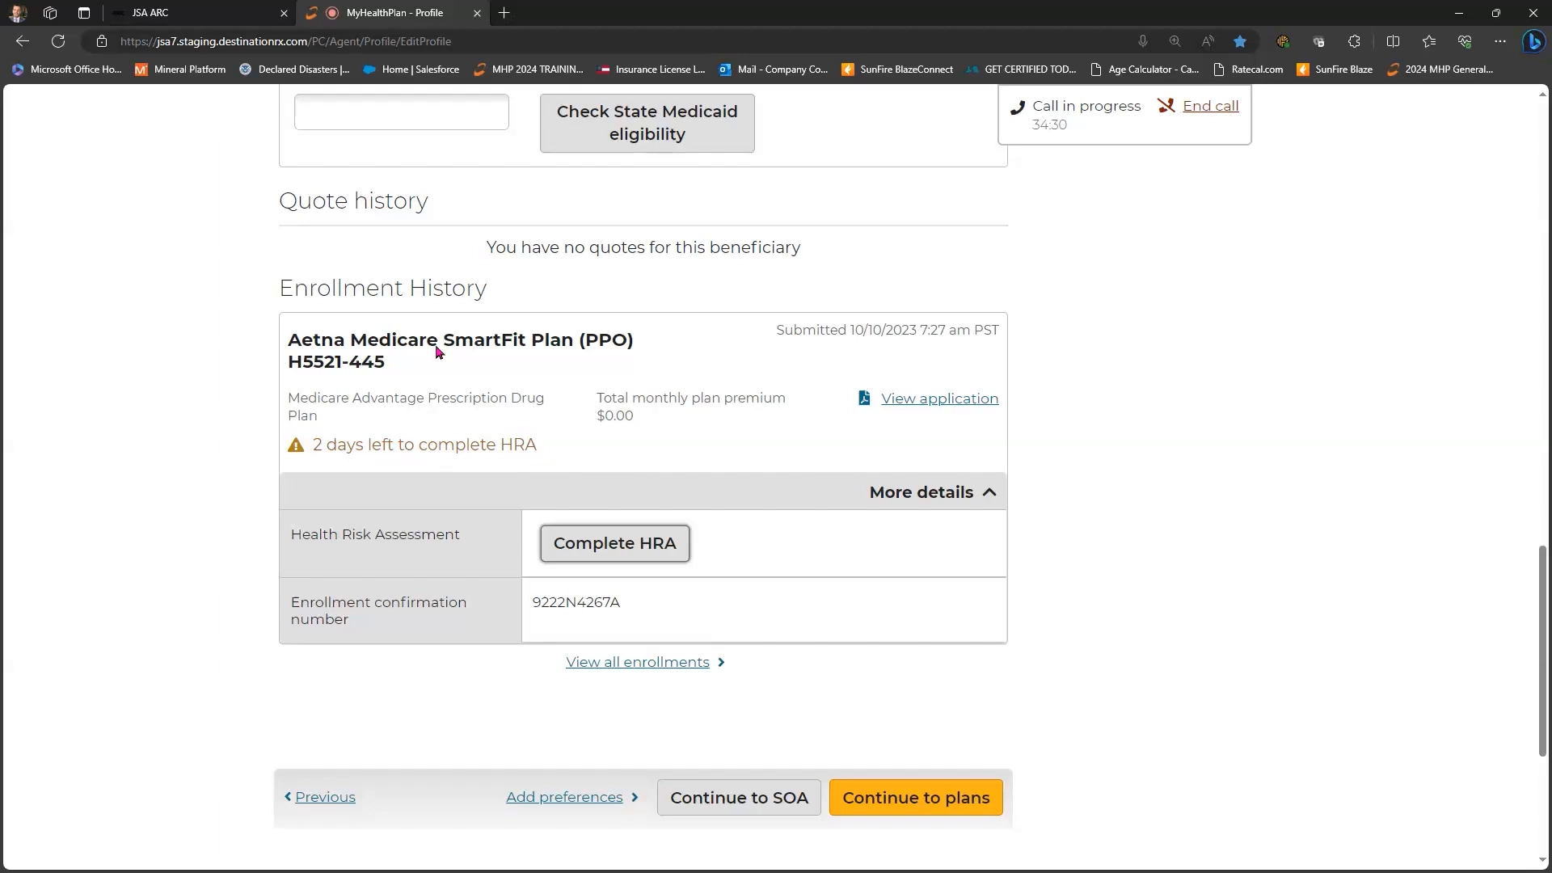
- Sign in to JSA ARC with the saved password and scroll to the MyHealthPlan Quick Guides
{"action": "key", "text": "ctrl+Tab"}
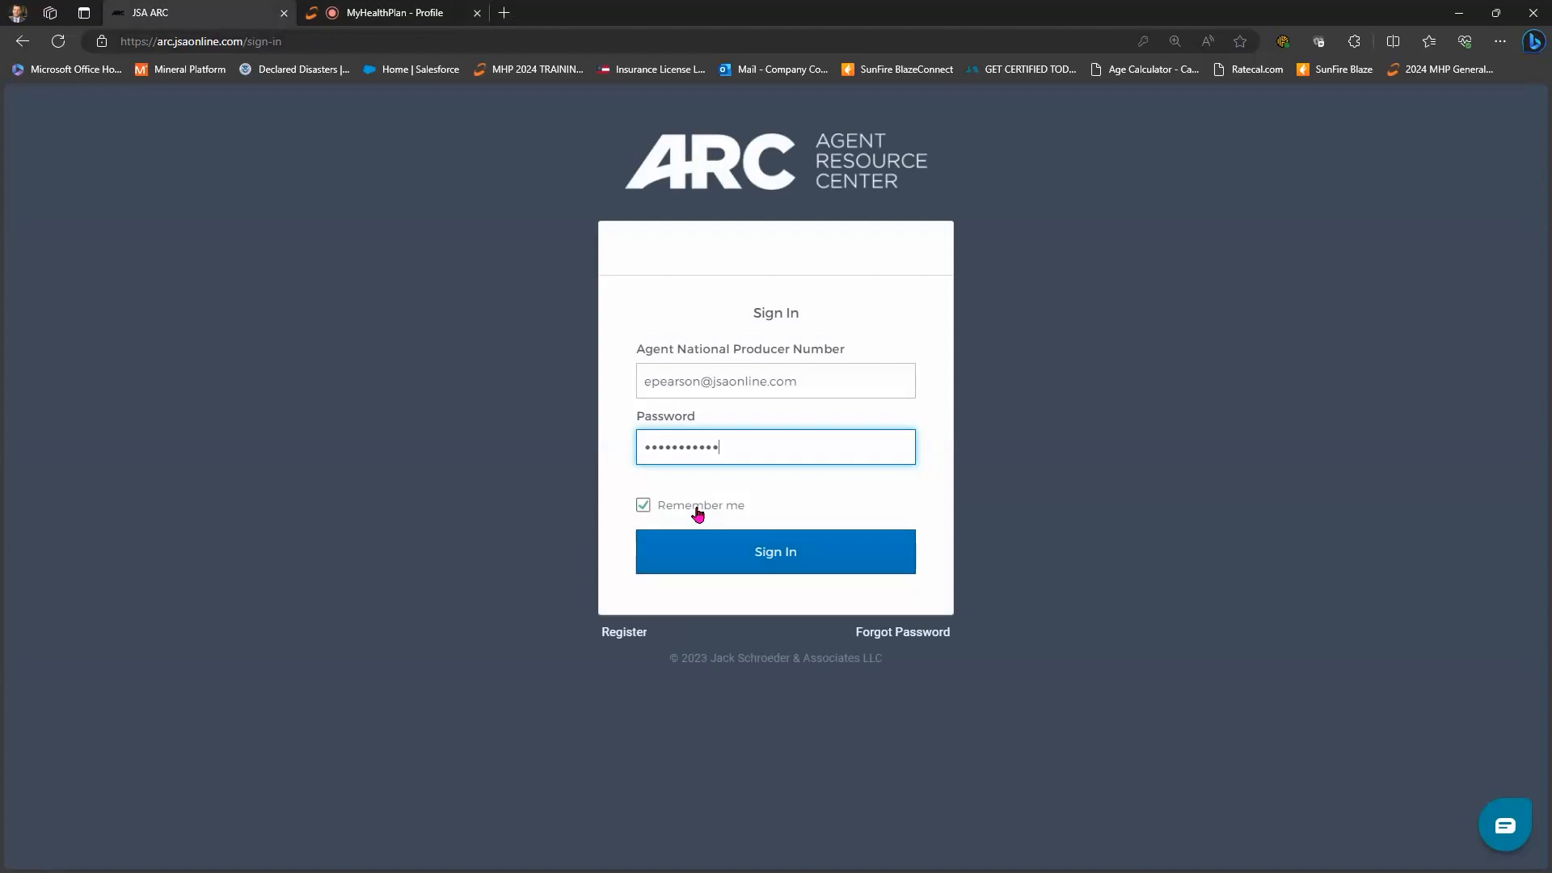
{"action": "key", "text": "Return"}
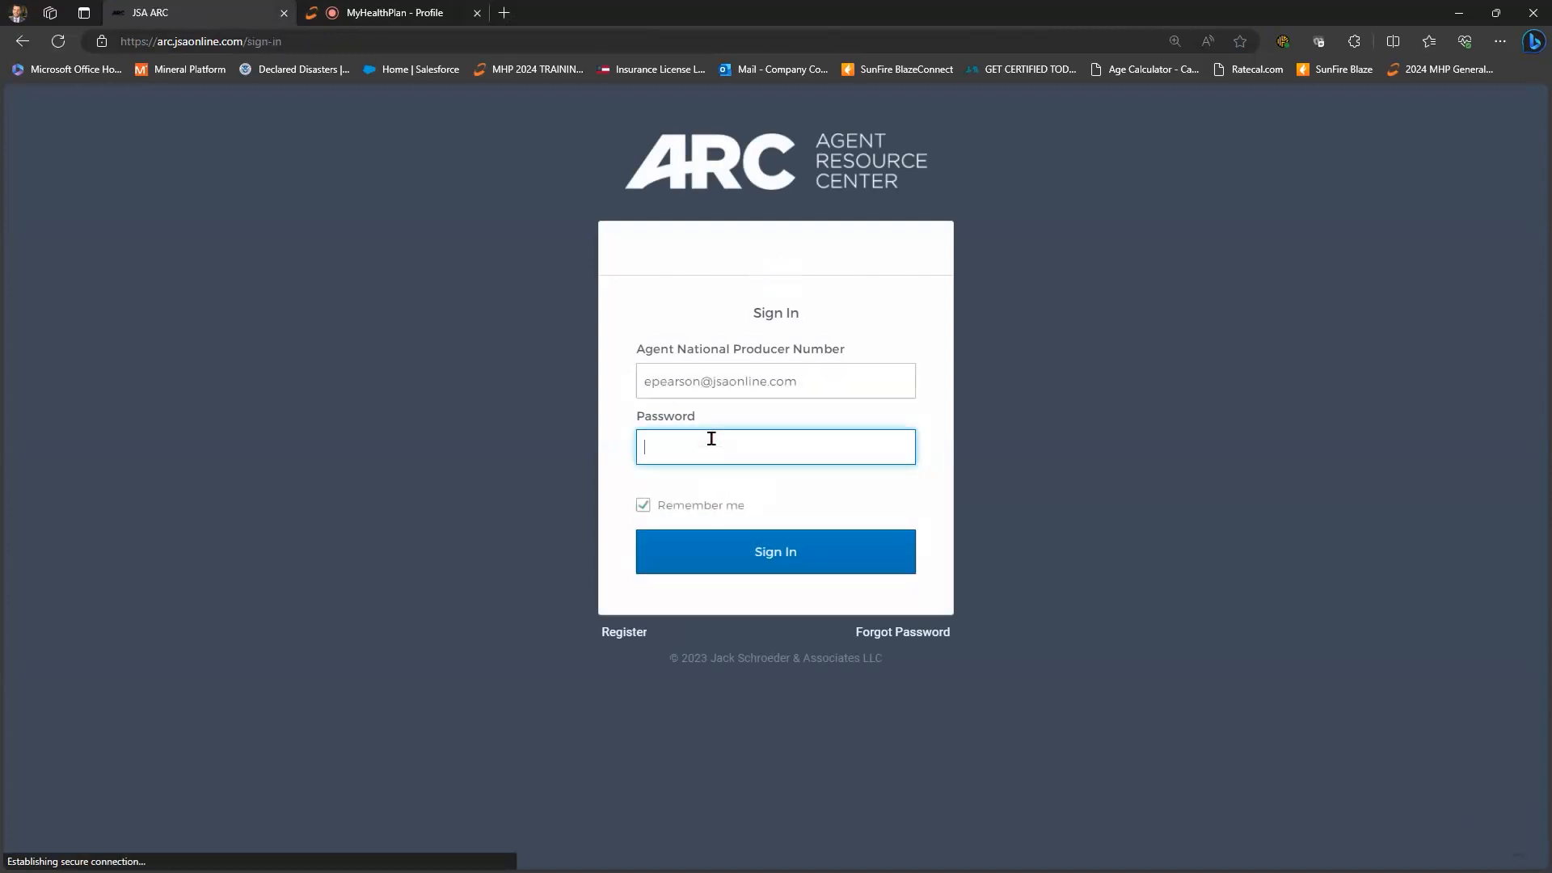
{"action": "type", "text": "p••••••••••"}
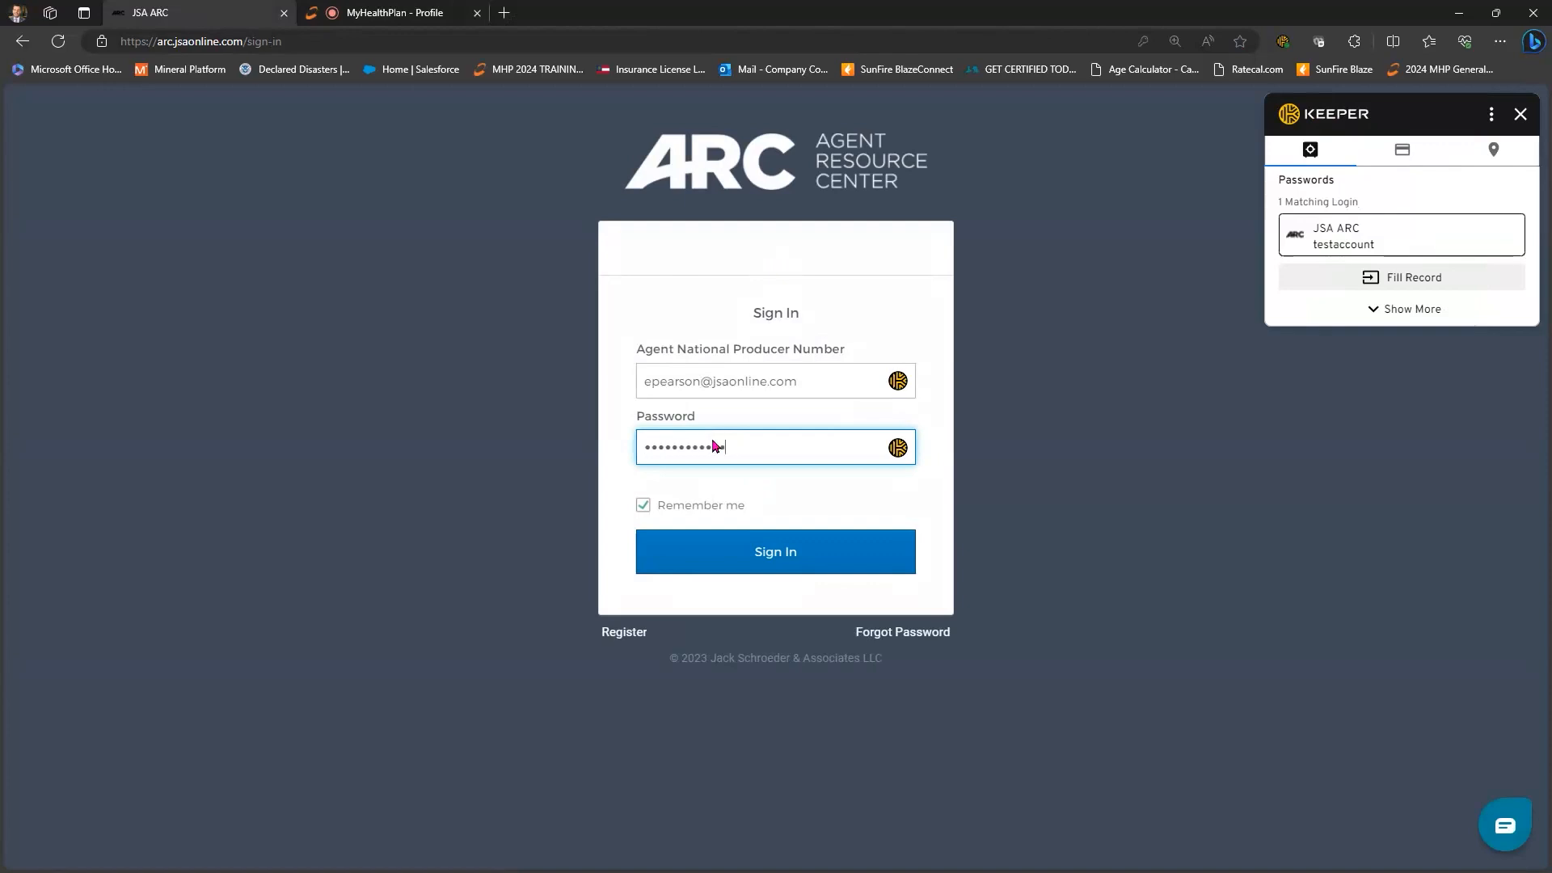
{"action": "key", "text": "Return"}
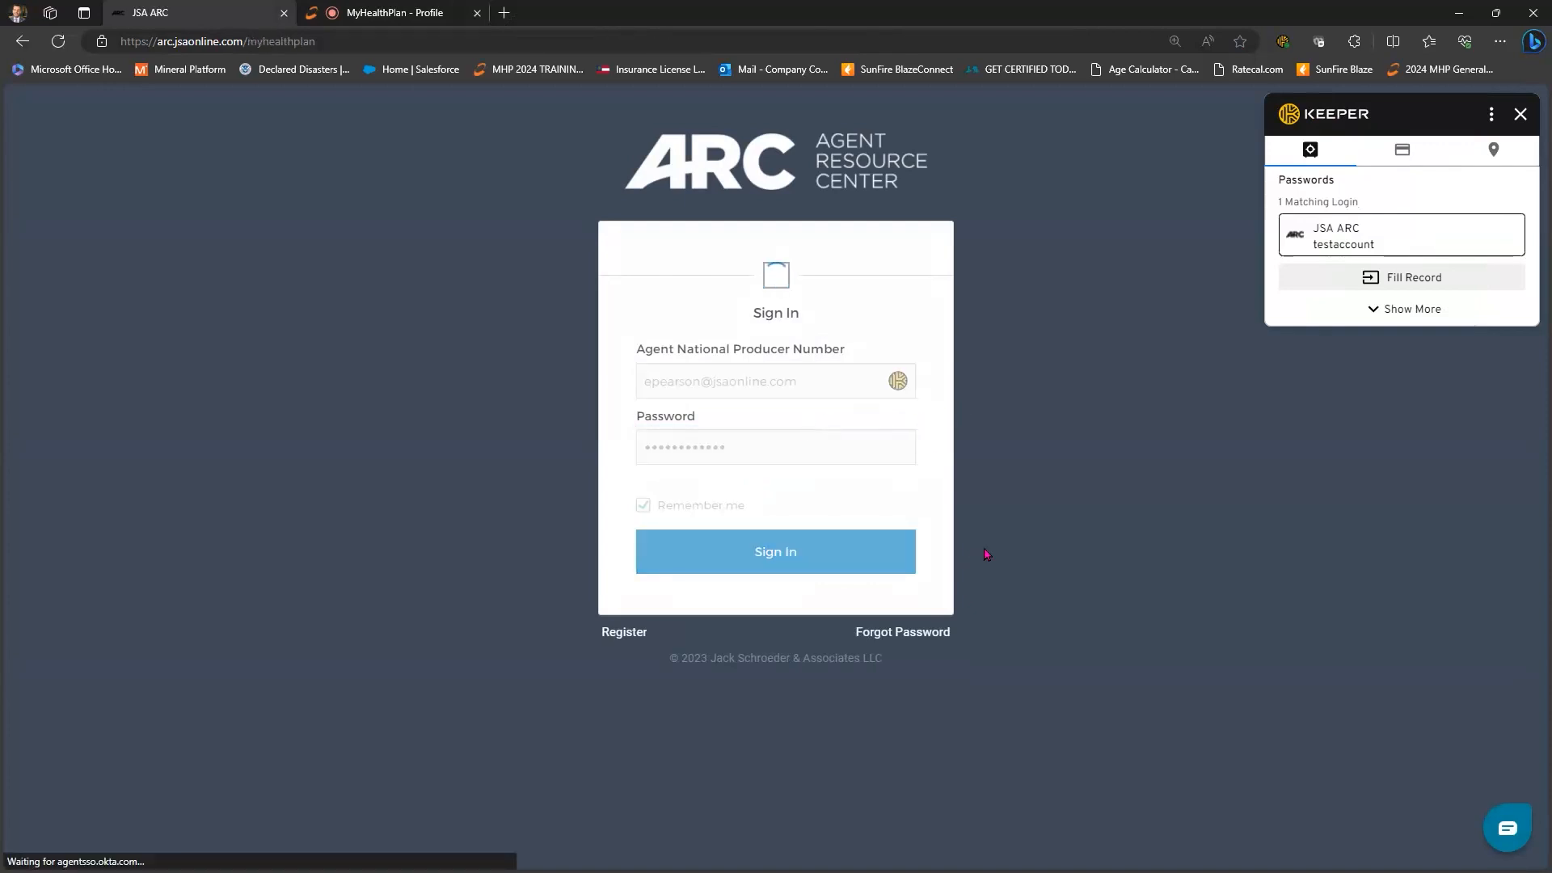
{"action": "scroll", "coordinate": [1061, 587], "scroll_direction": "down", "scroll_amount": 4}
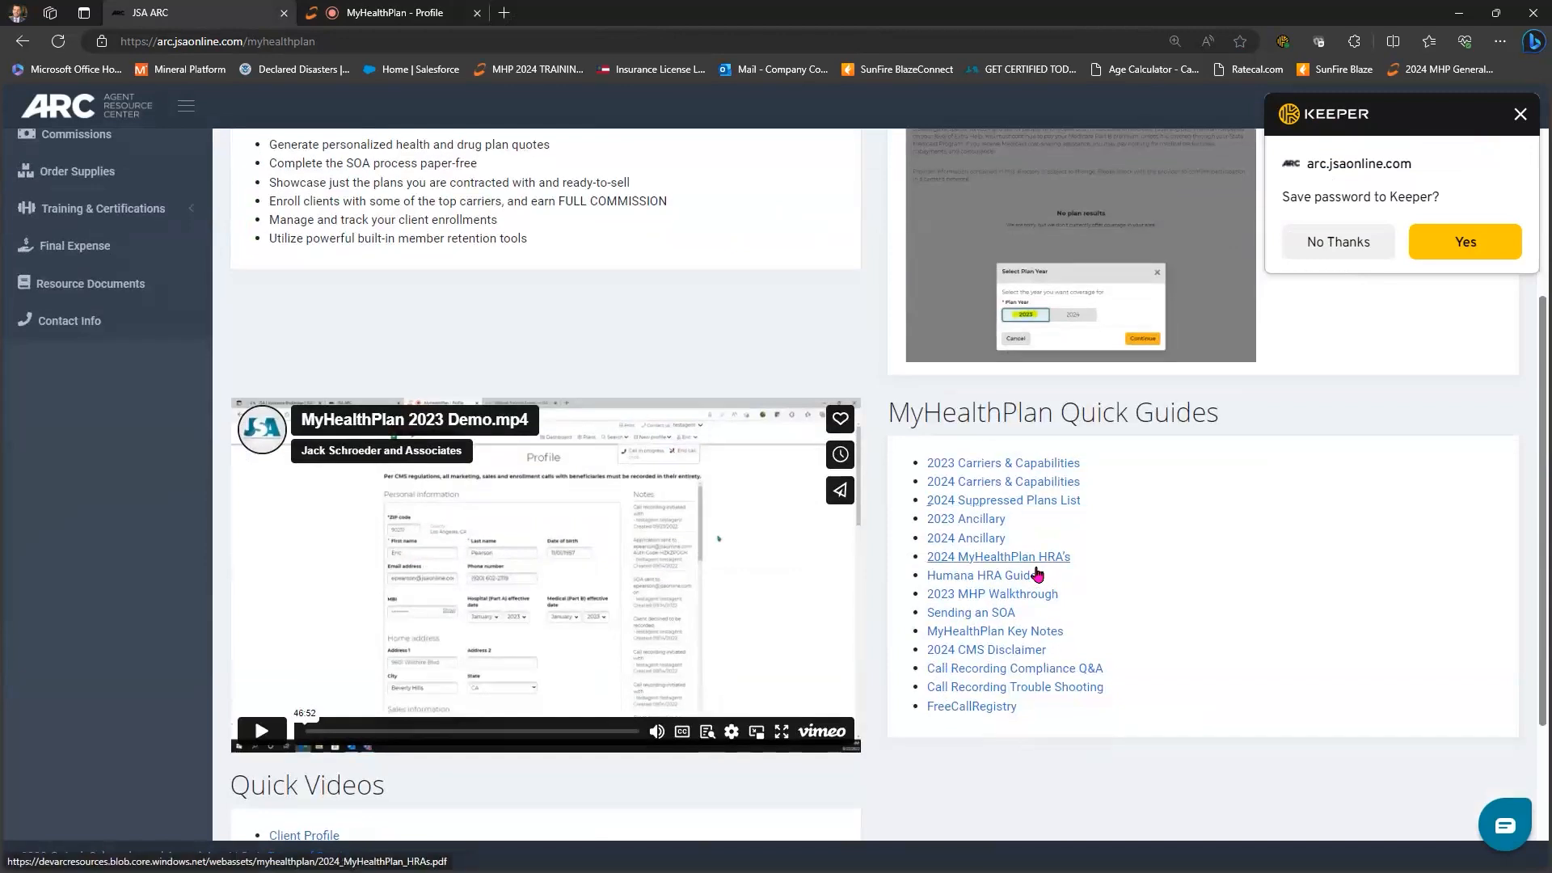
{"action": "scroll", "coordinate": [1017, 438], "scroll_direction": "down", "scroll_amount": 2}
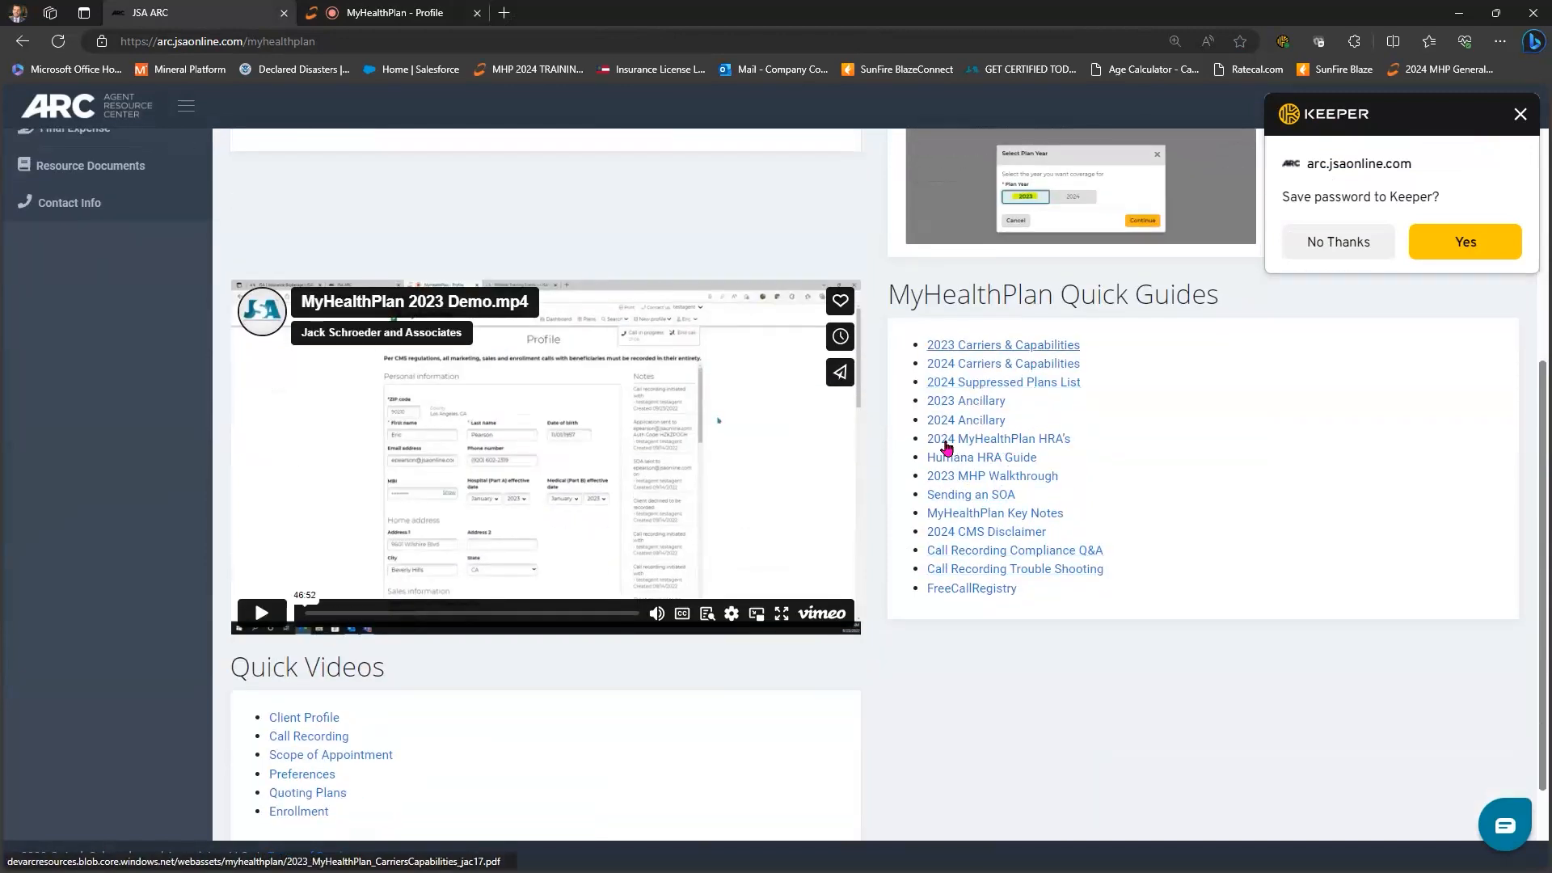
- Open the 2024 MyHealthPlan HRA's guide PDF listing each carrier's HRA requirements
{"action": "left_click", "coordinate": [1017, 442]}
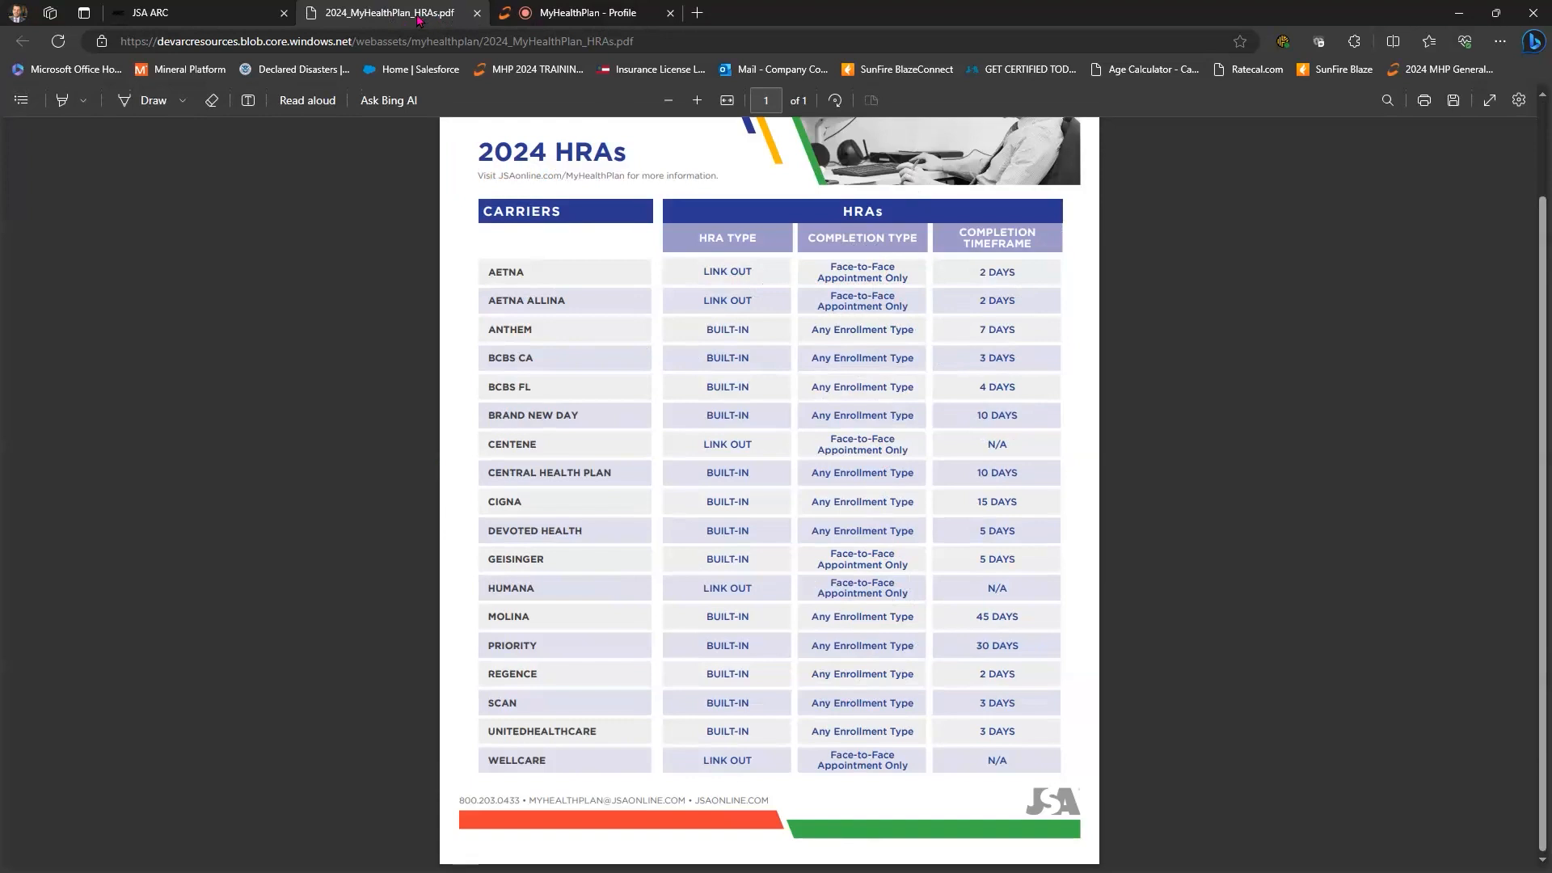
- Close the HRA PDF and review the beneficiary's profile, Notes and Tasks panels
{"action": "left_click", "coordinate": [477, 13]}
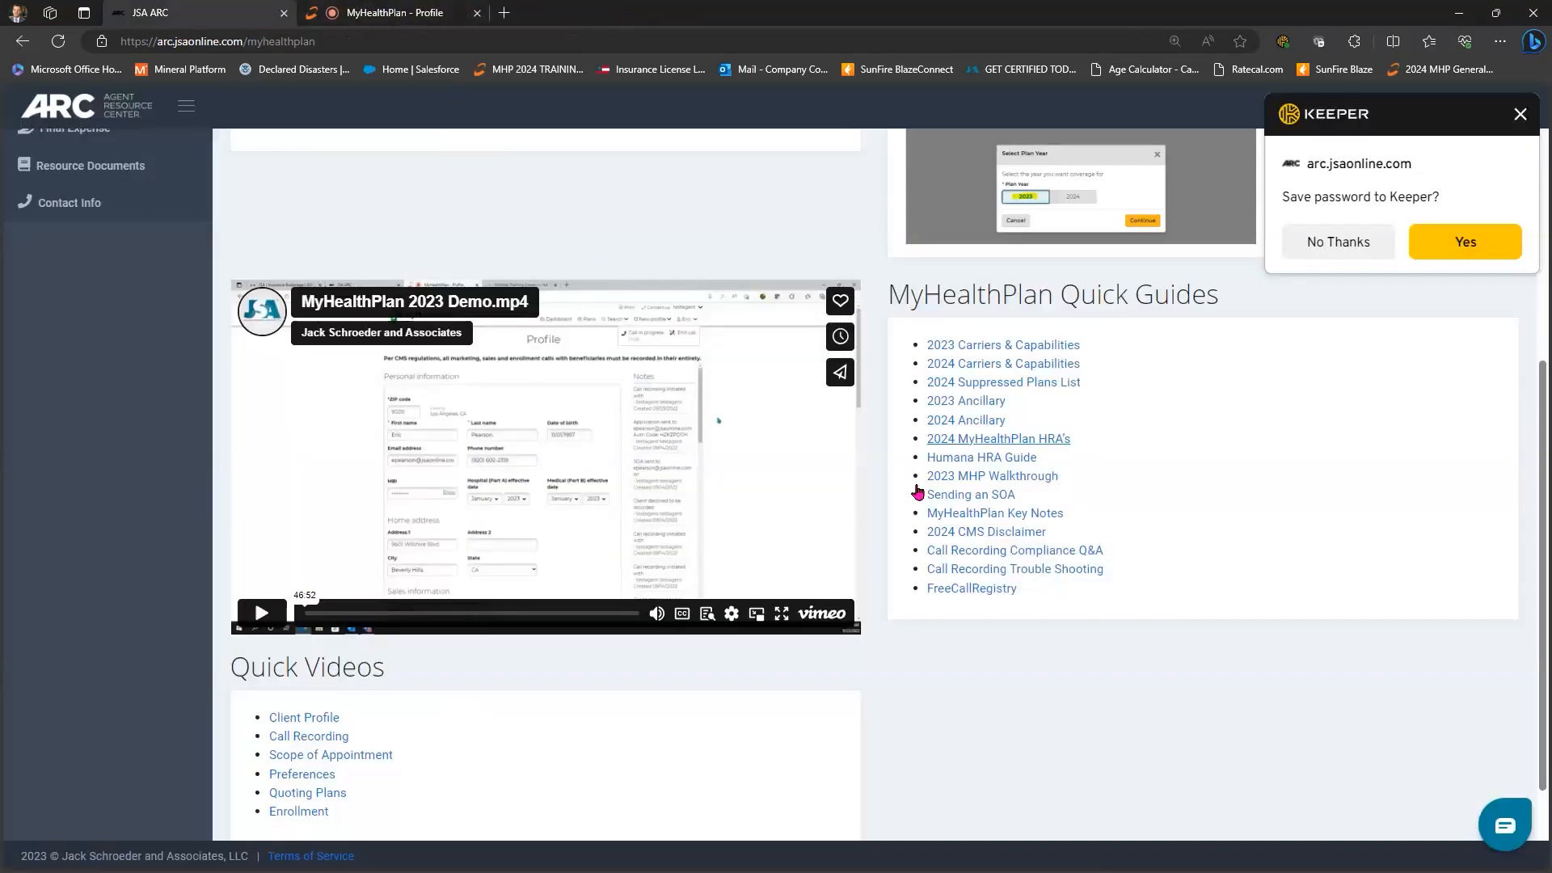
{"action": "key", "text": "ctrl+Tab"}
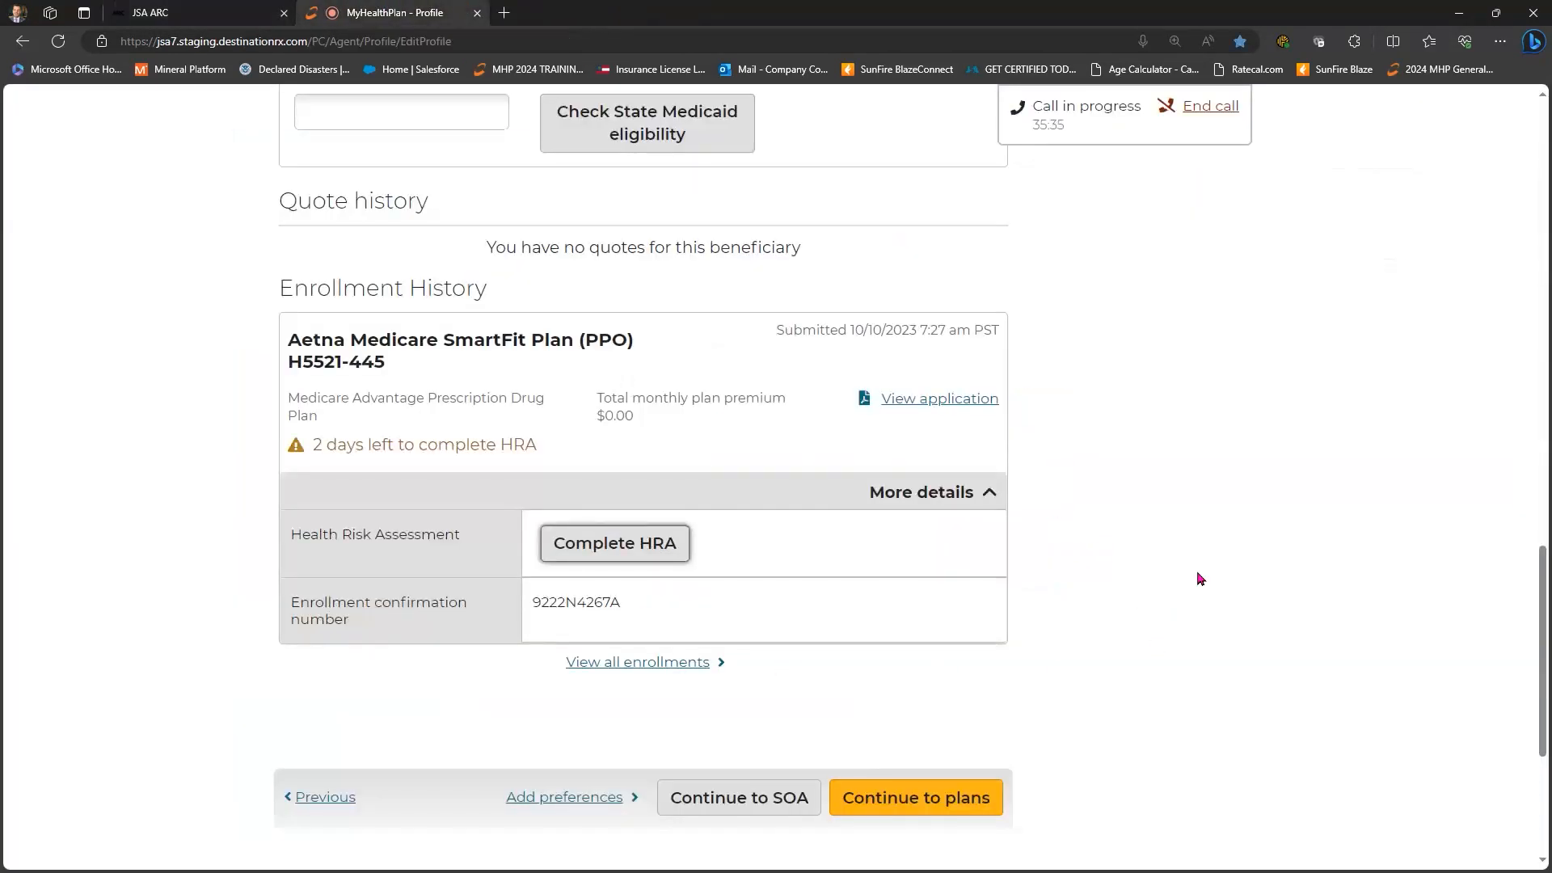
{"action": "scroll", "coordinate": [1194, 581], "scroll_direction": "up", "scroll_amount": 13}
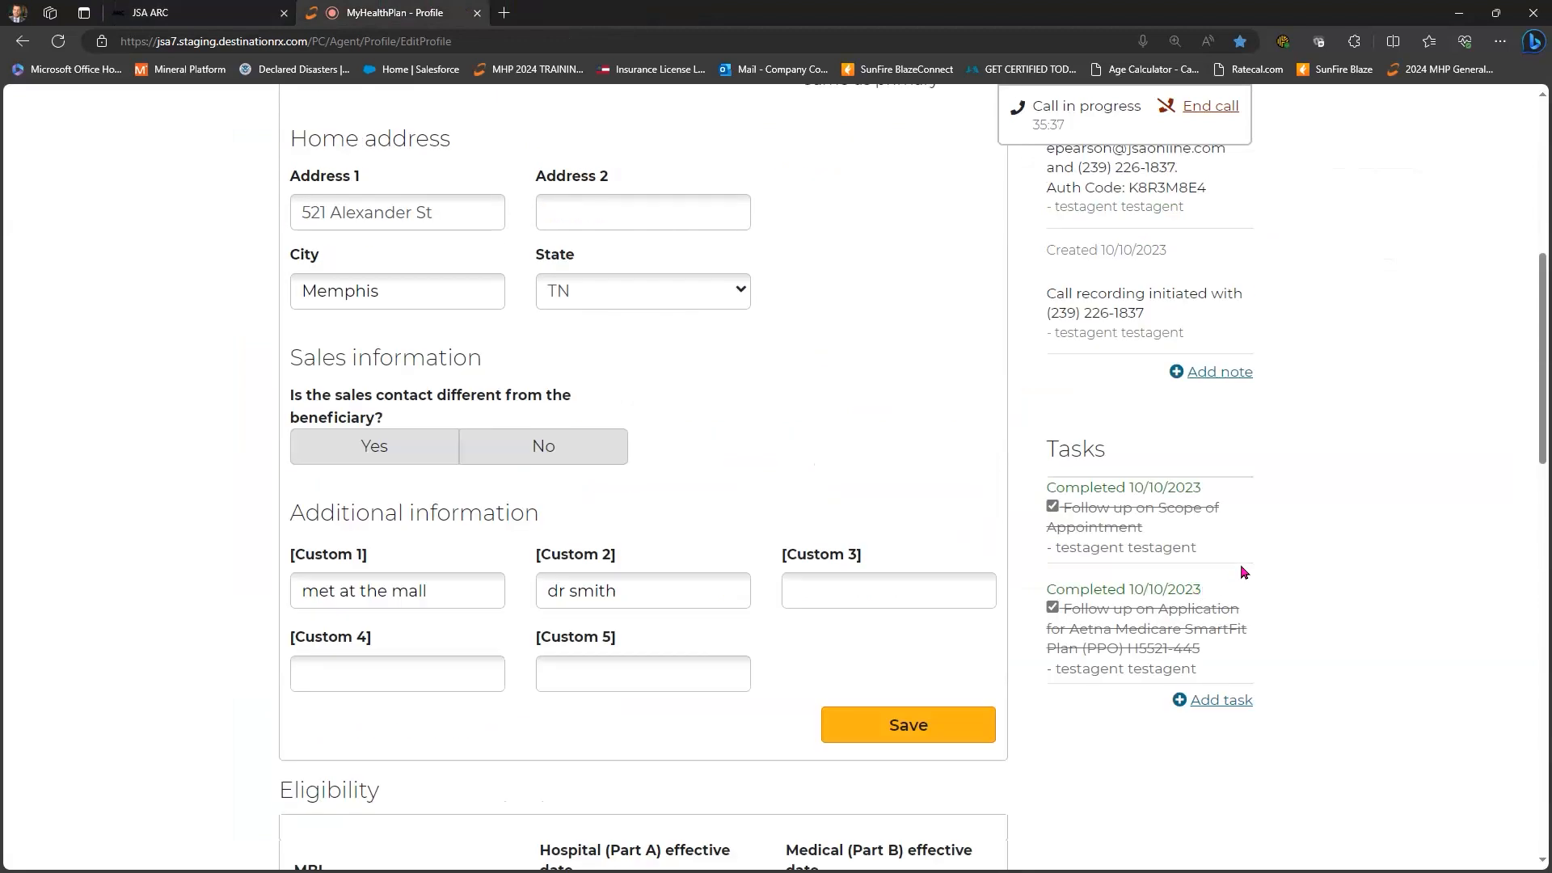
{"action": "scroll", "coordinate": [1243, 570], "scroll_direction": "up", "scroll_amount": 6}
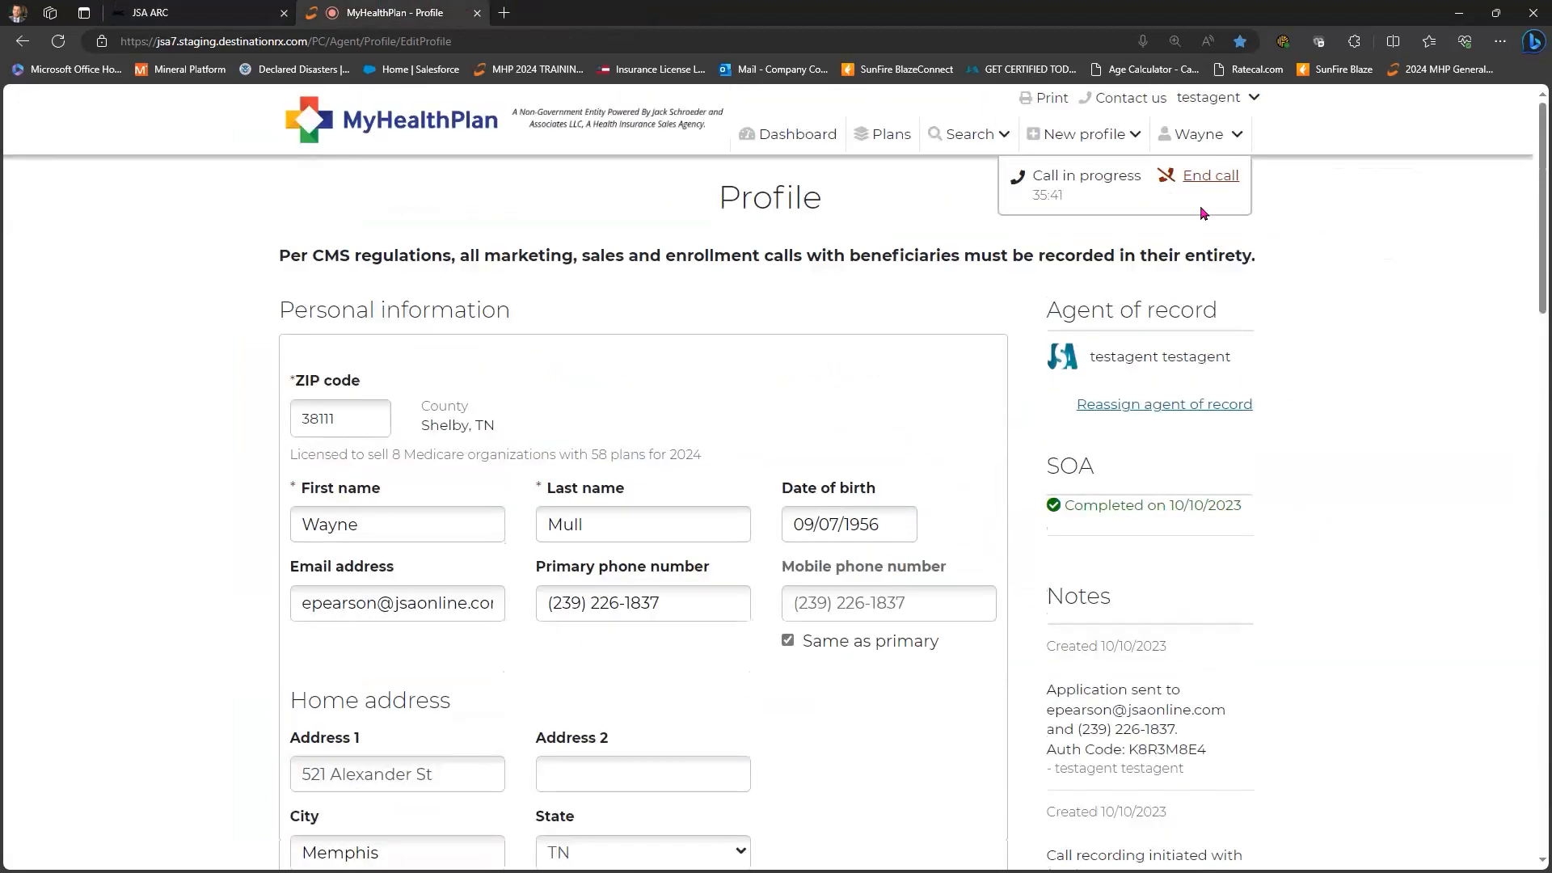
{"action": "scroll", "coordinate": [1045, 242], "scroll_direction": "down", "scroll_amount": 1}
{"action": "scroll", "coordinate": [1257, 295], "scroll_direction": "down", "scroll_amount": 1}
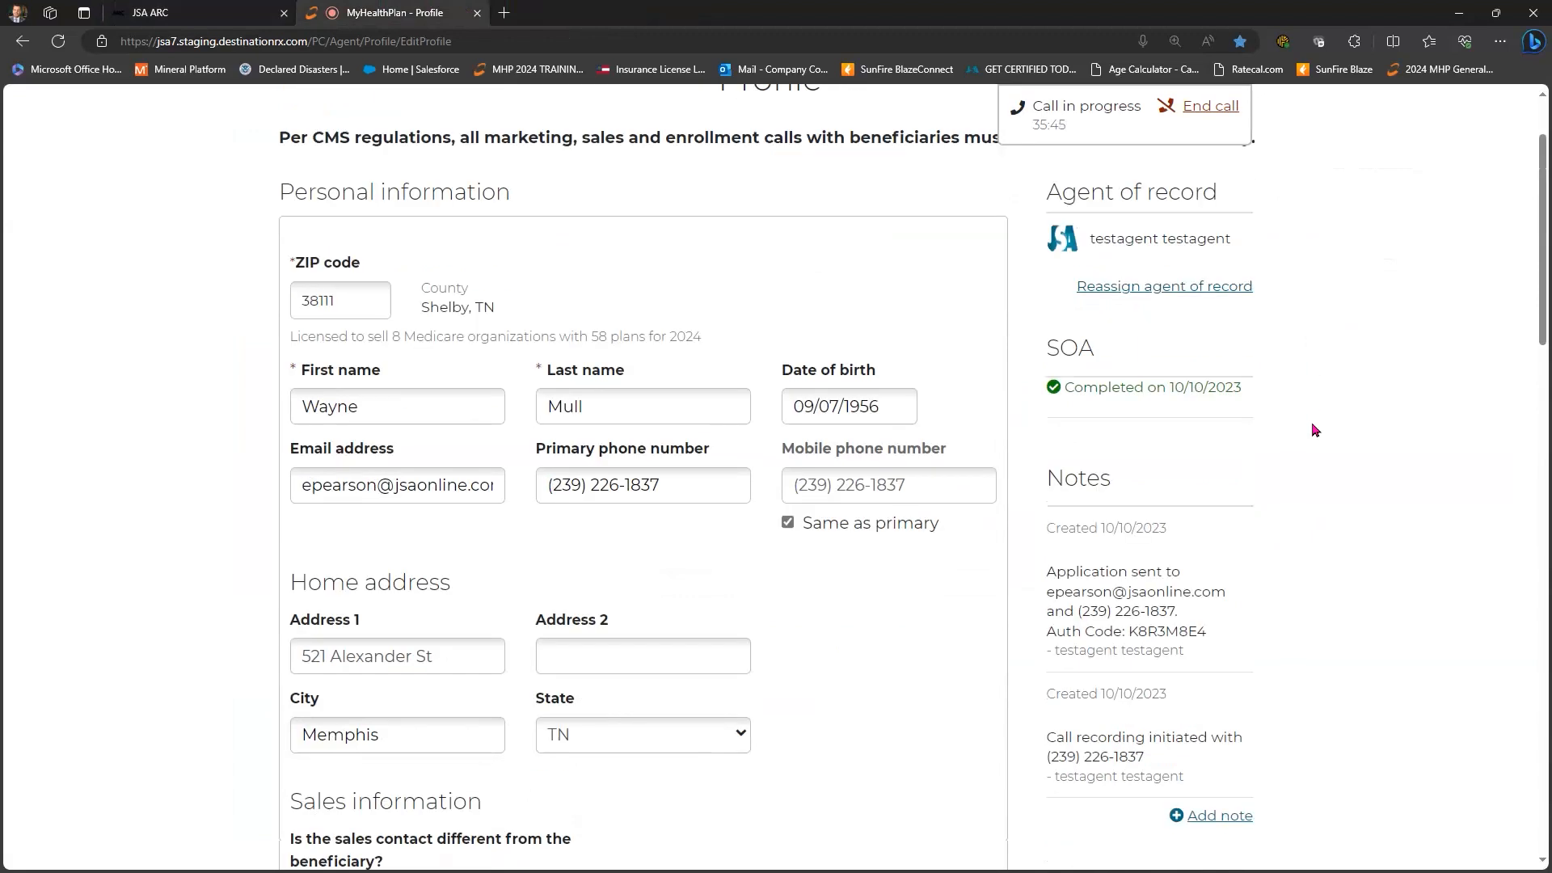
{"action": "scroll", "coordinate": [1311, 427], "scroll_direction": "up", "scroll_amount": 1}
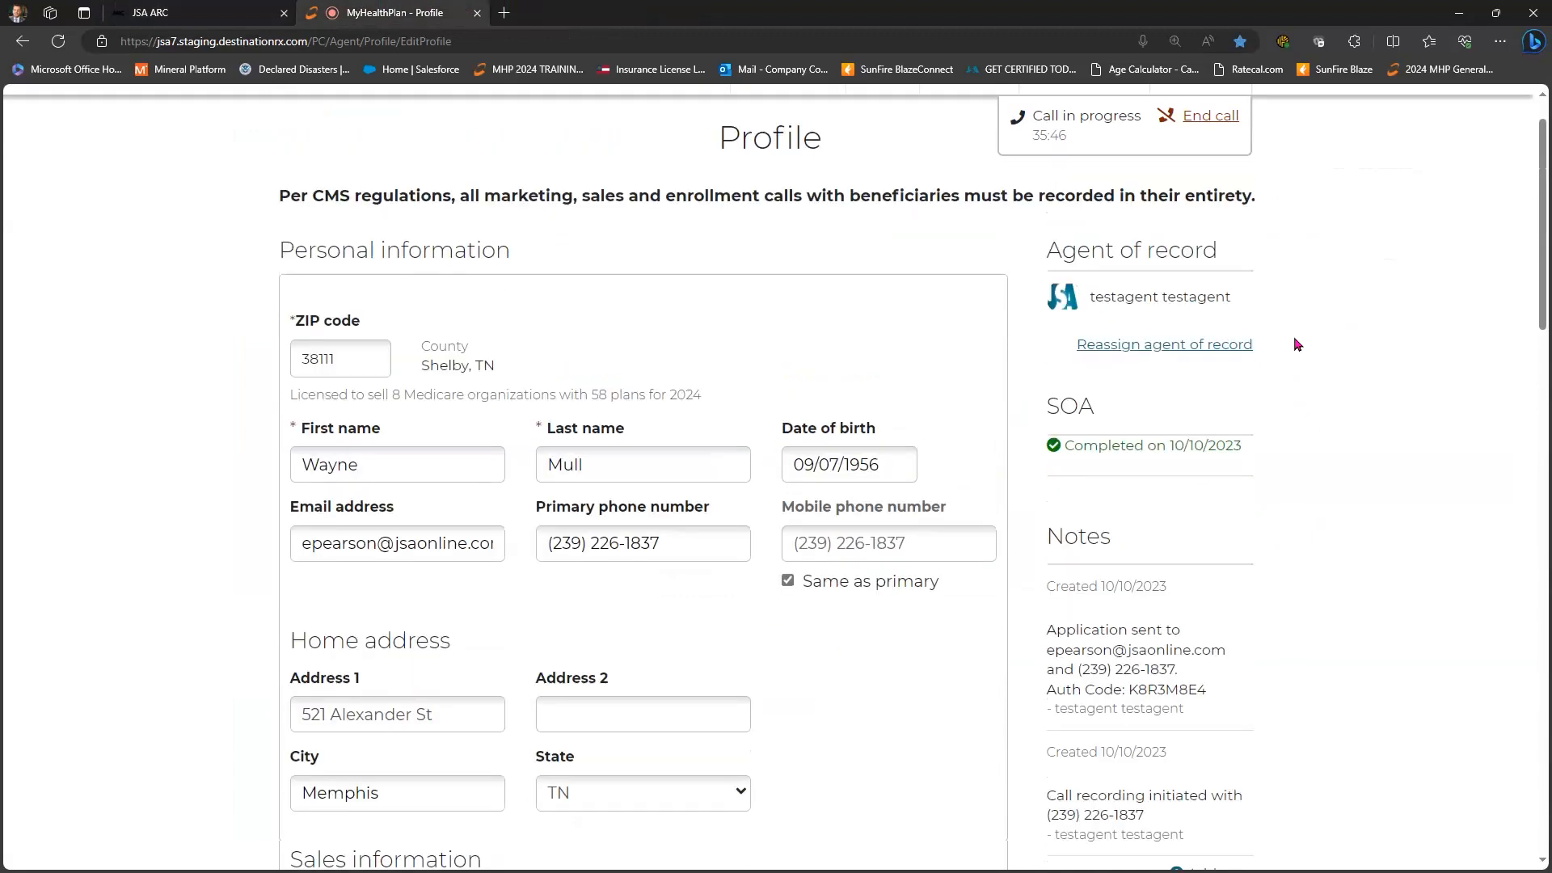
{"action": "scroll", "coordinate": [1272, 472], "scroll_direction": "up", "scroll_amount": 1}
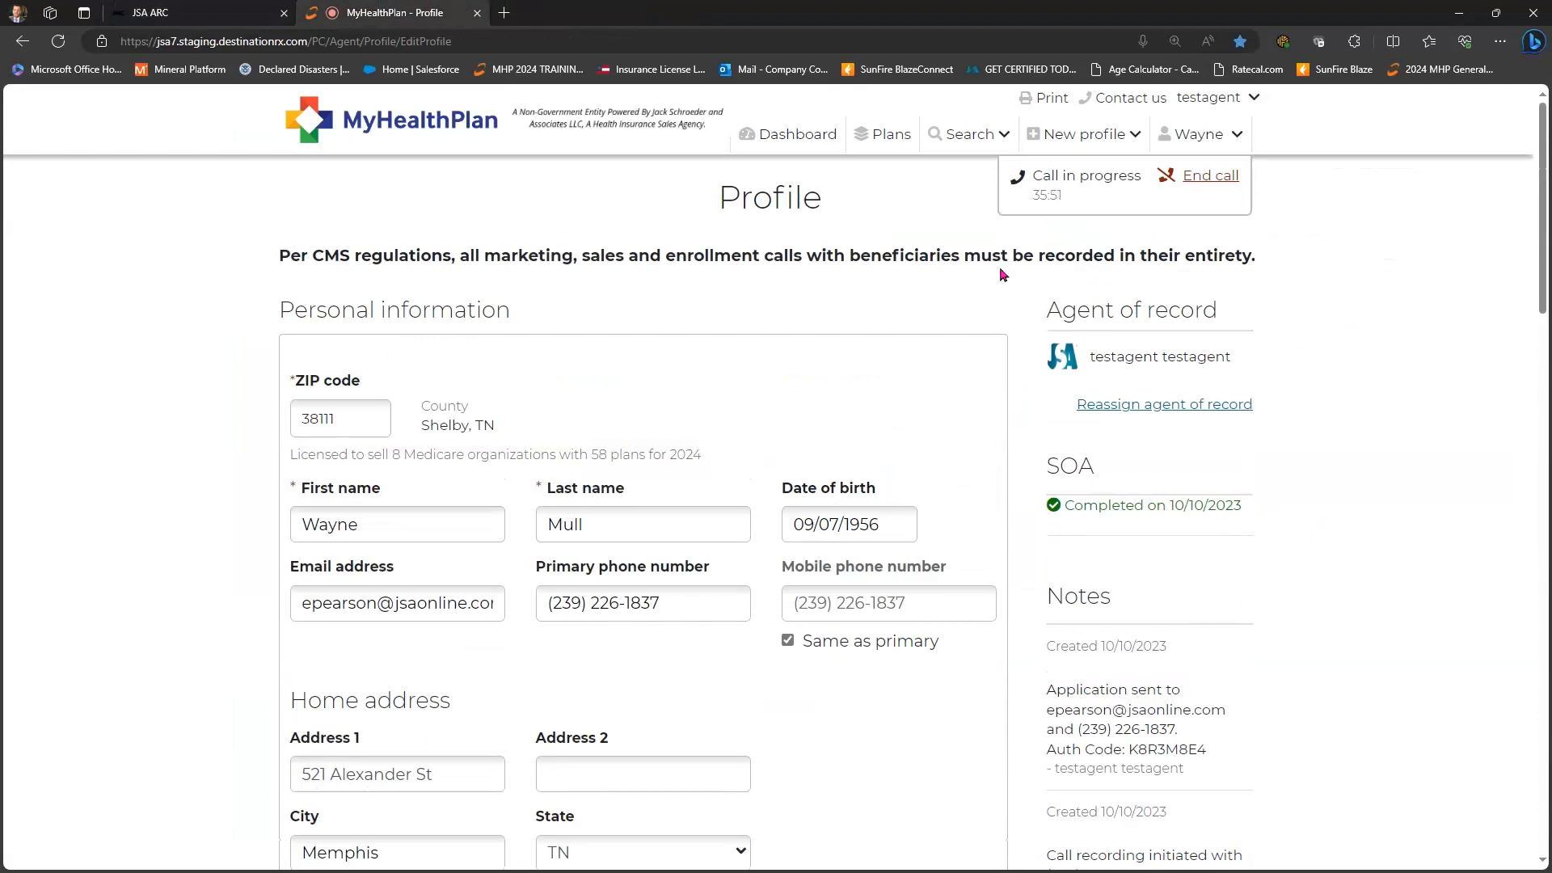
{"action": "scroll", "coordinate": [1188, 247], "scroll_direction": "down", "scroll_amount": 4}
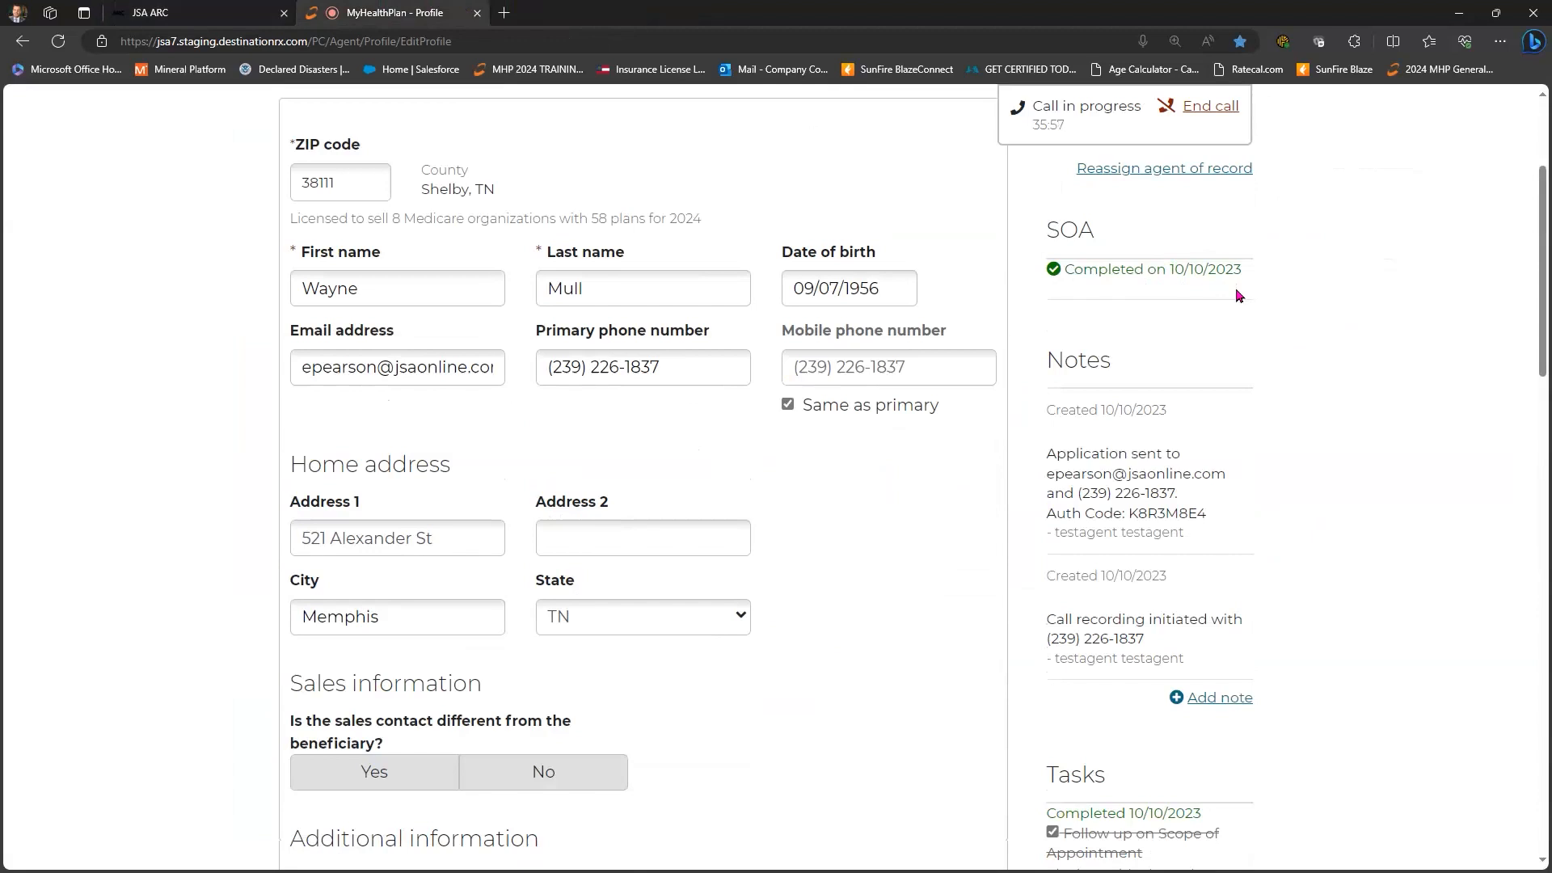
{"action": "scroll", "coordinate": [1239, 296], "scroll_direction": "down", "scroll_amount": 3}
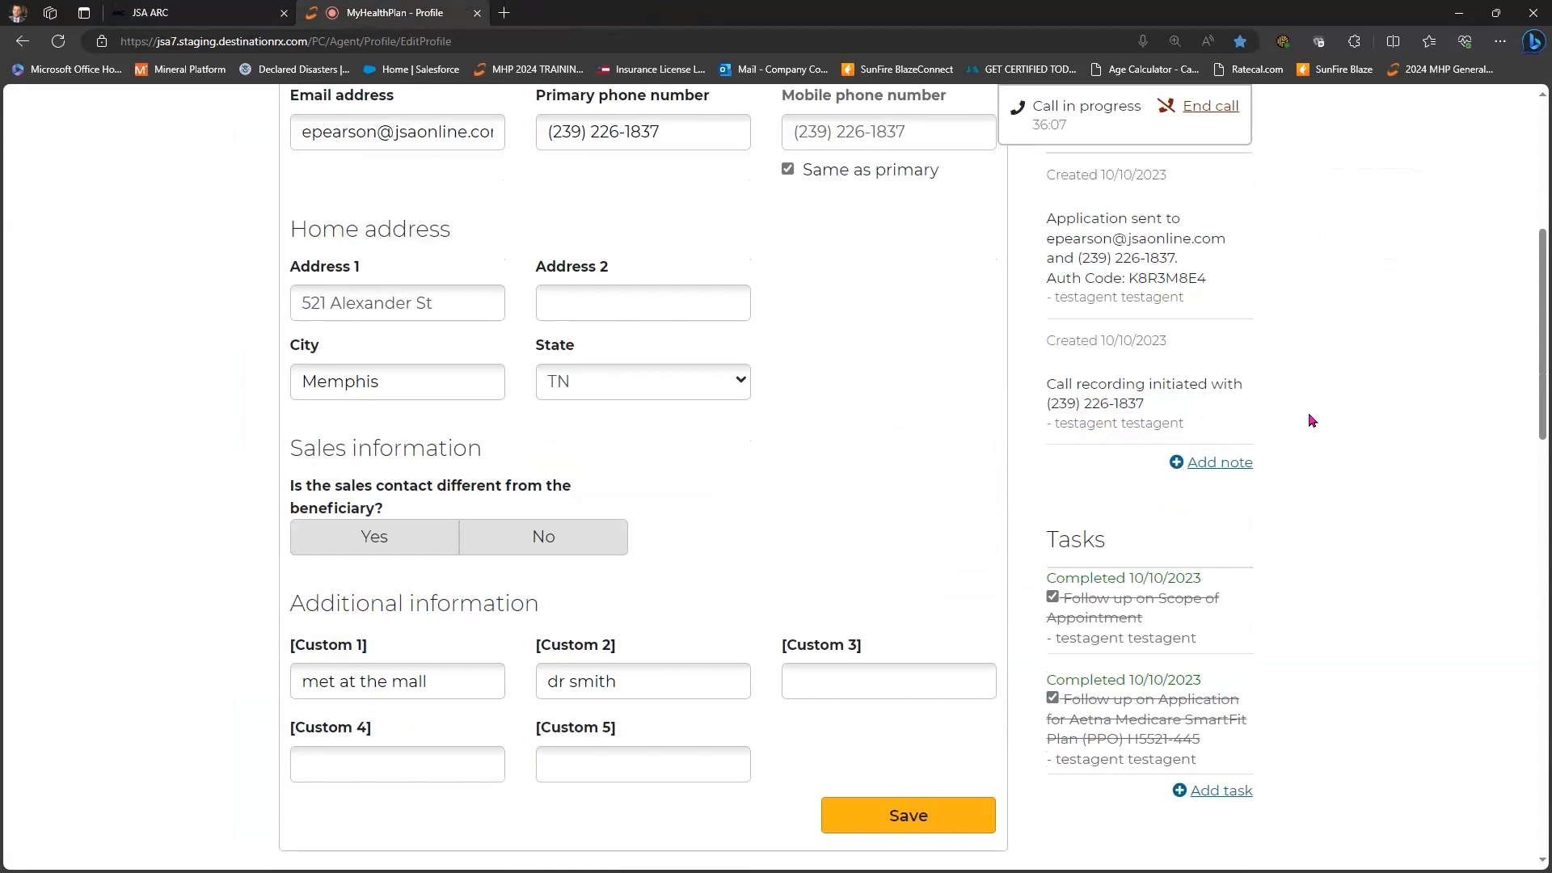
{"action": "scroll", "coordinate": [1309, 420], "scroll_direction": "down", "scroll_amount": 3}
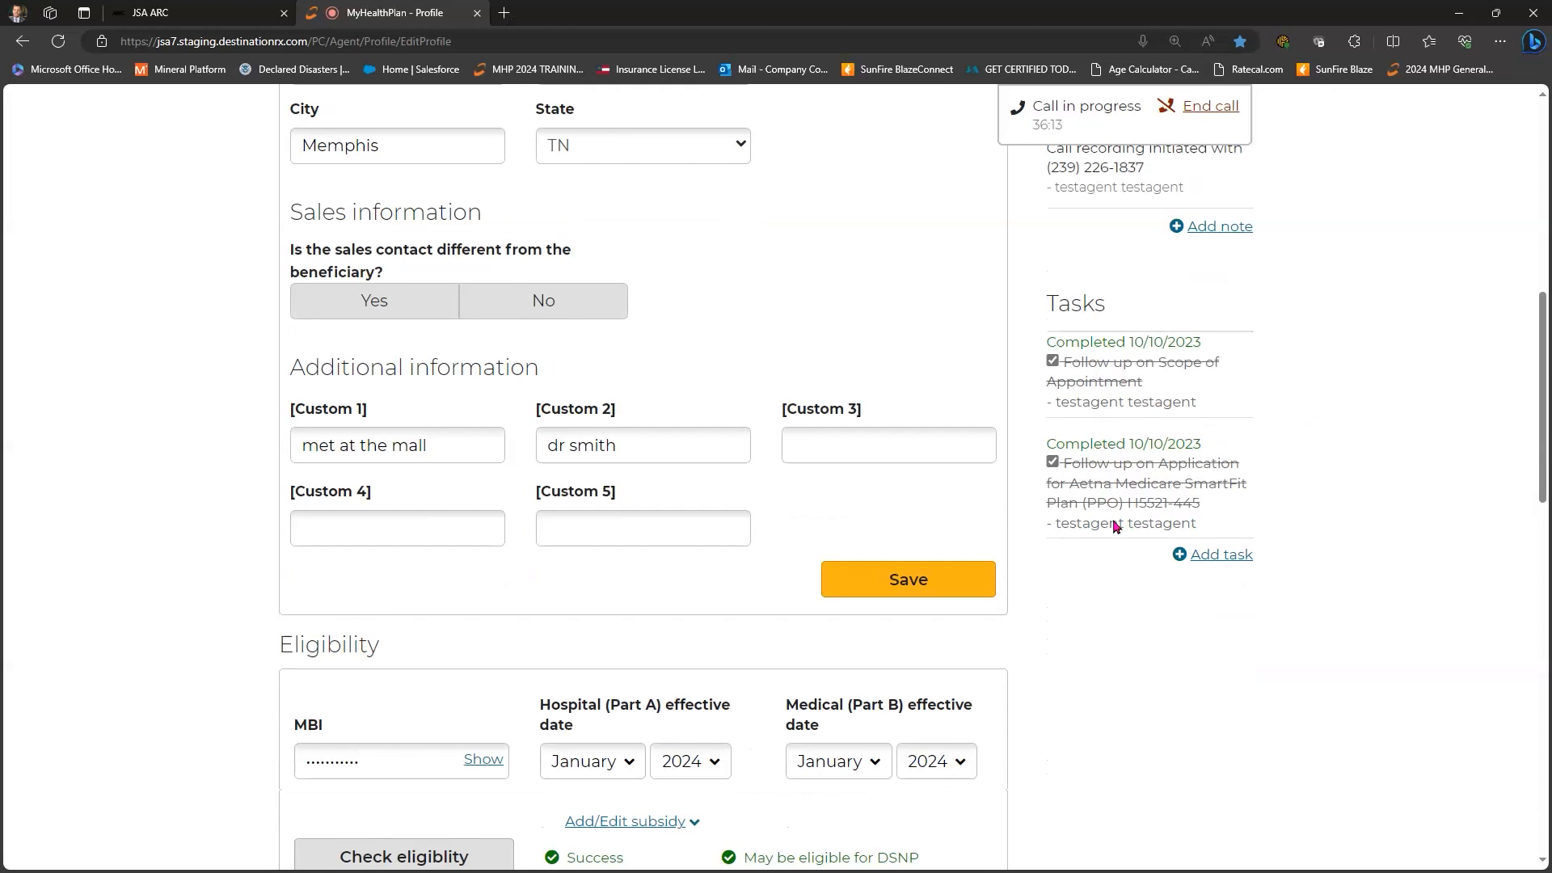
{"action": "scroll", "coordinate": [1114, 526], "scroll_direction": "up", "scroll_amount": 9}
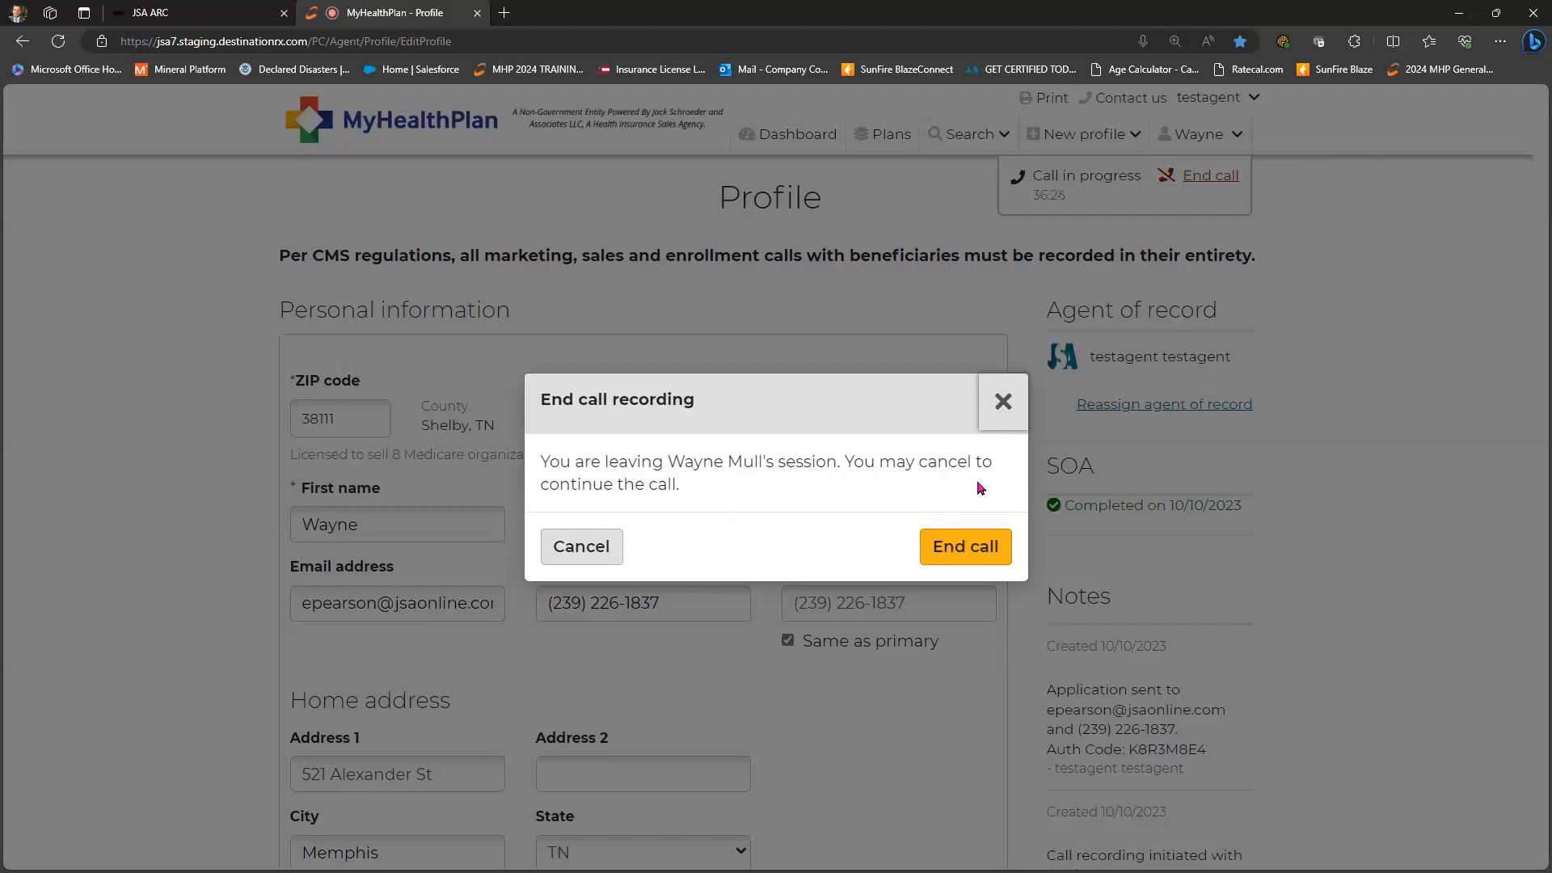
- Confirm End call in the End call recording dialog
{"action": "left_click", "coordinate": [979, 550]}
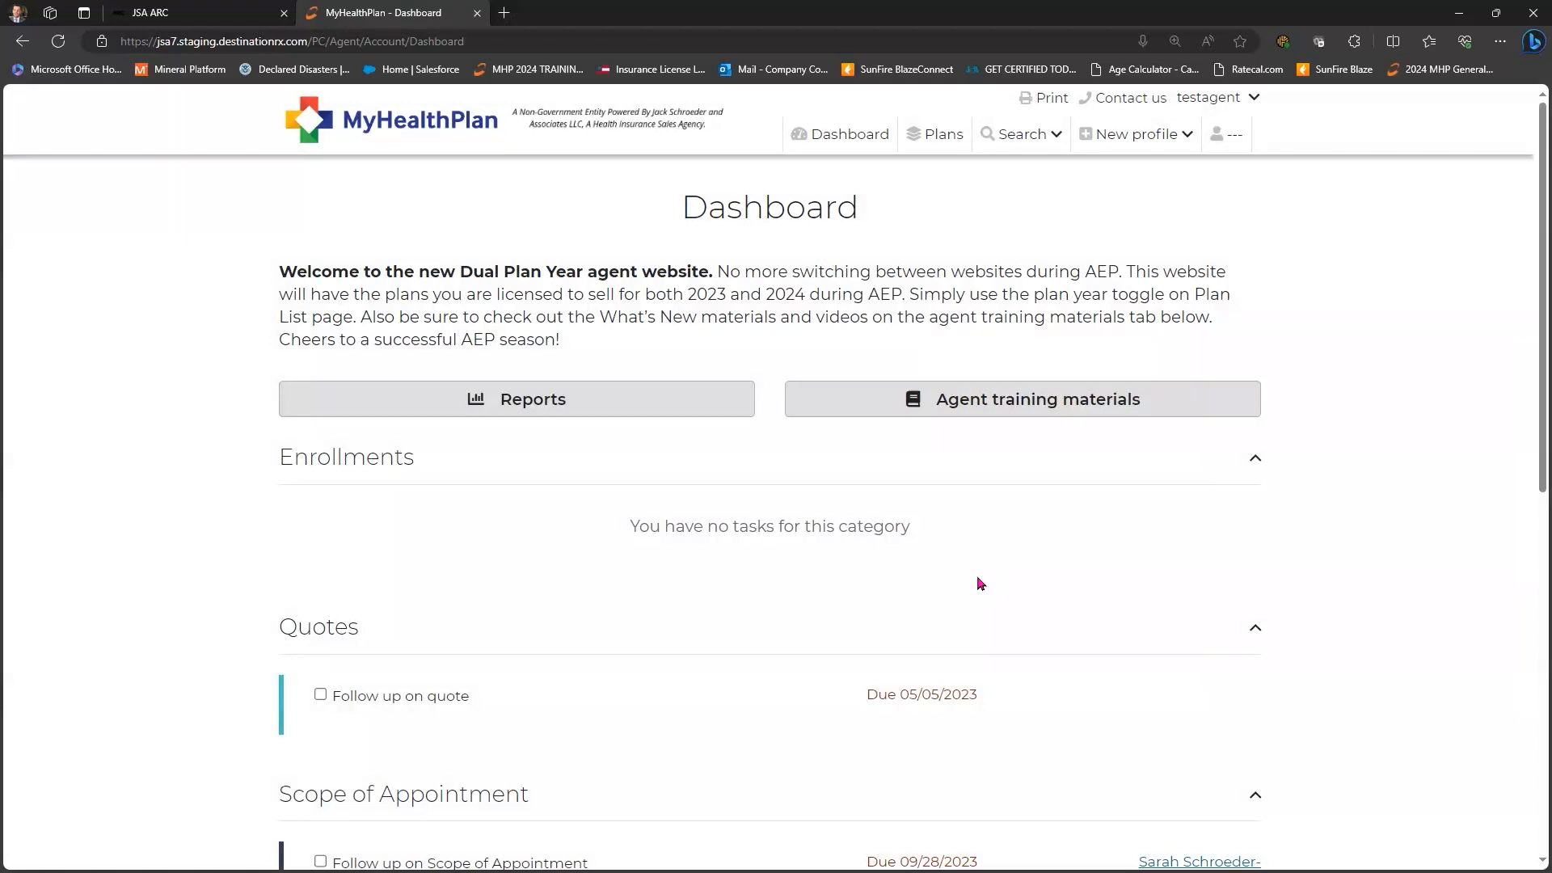
- Load the 2024 plan list for ZIP 33901 (Lee county, FL) and browse the results
{"action": "left_click", "coordinate": [940, 133]}
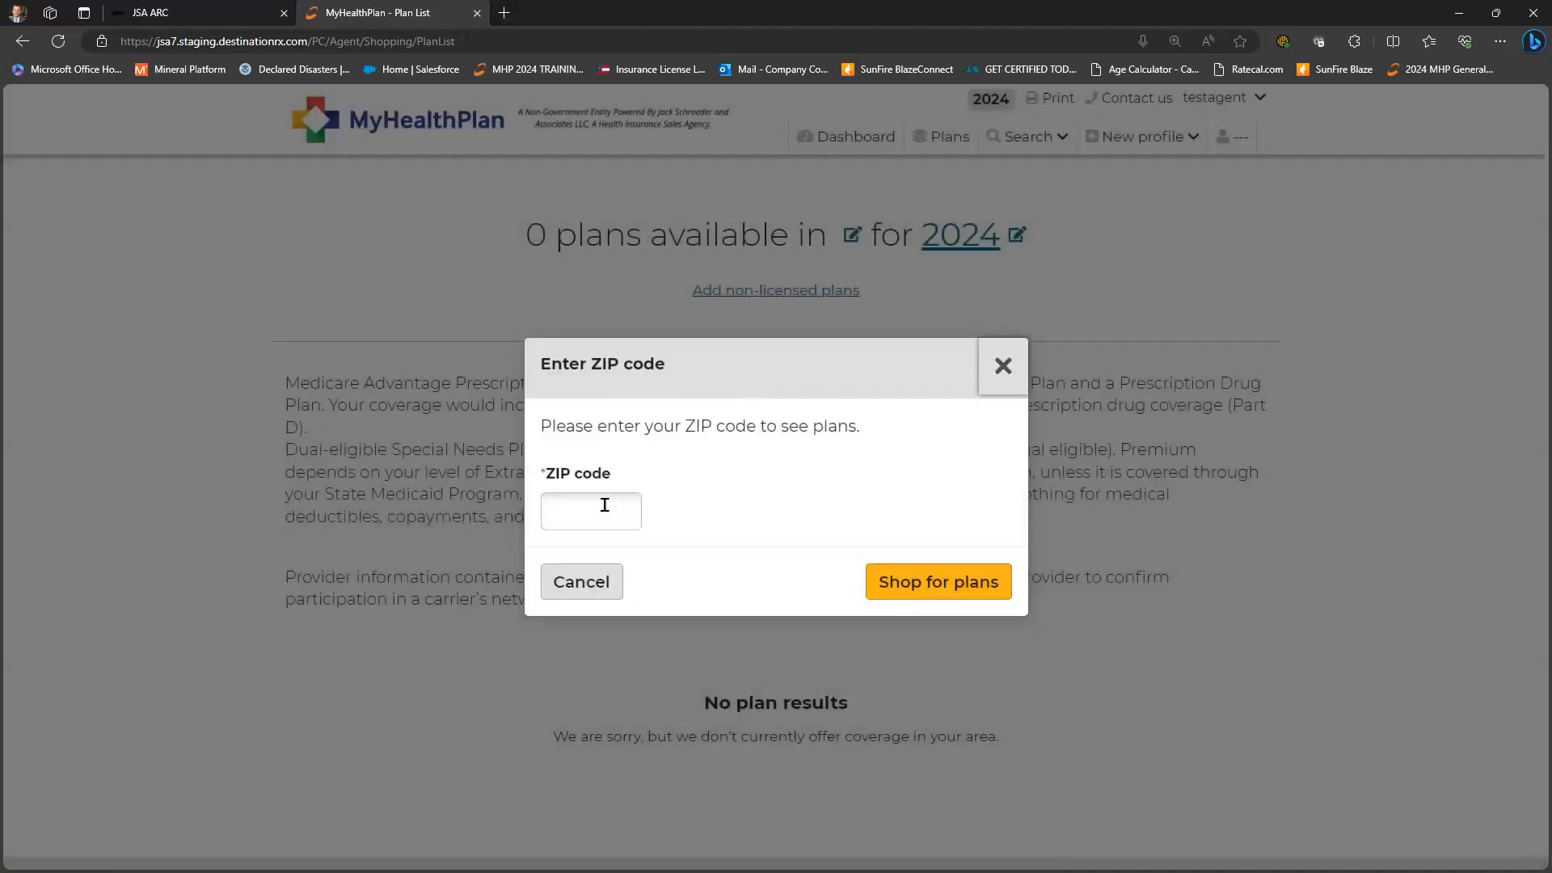
{"action": "left_click", "coordinate": [605, 504]}
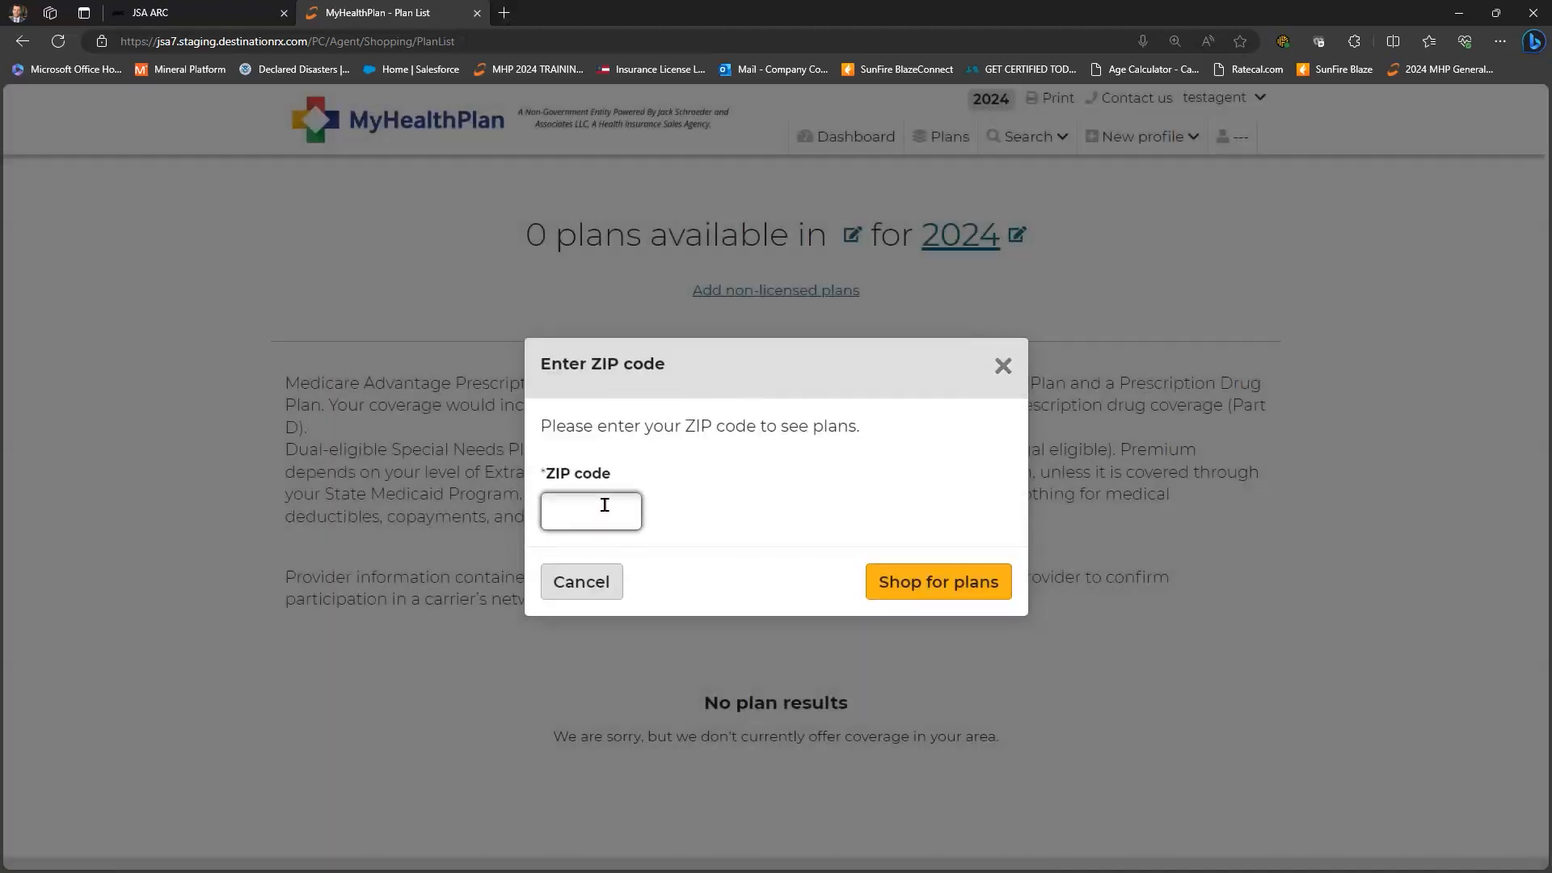
{"action": "type", "text": "33901"}
{"action": "key", "text": "Return"}
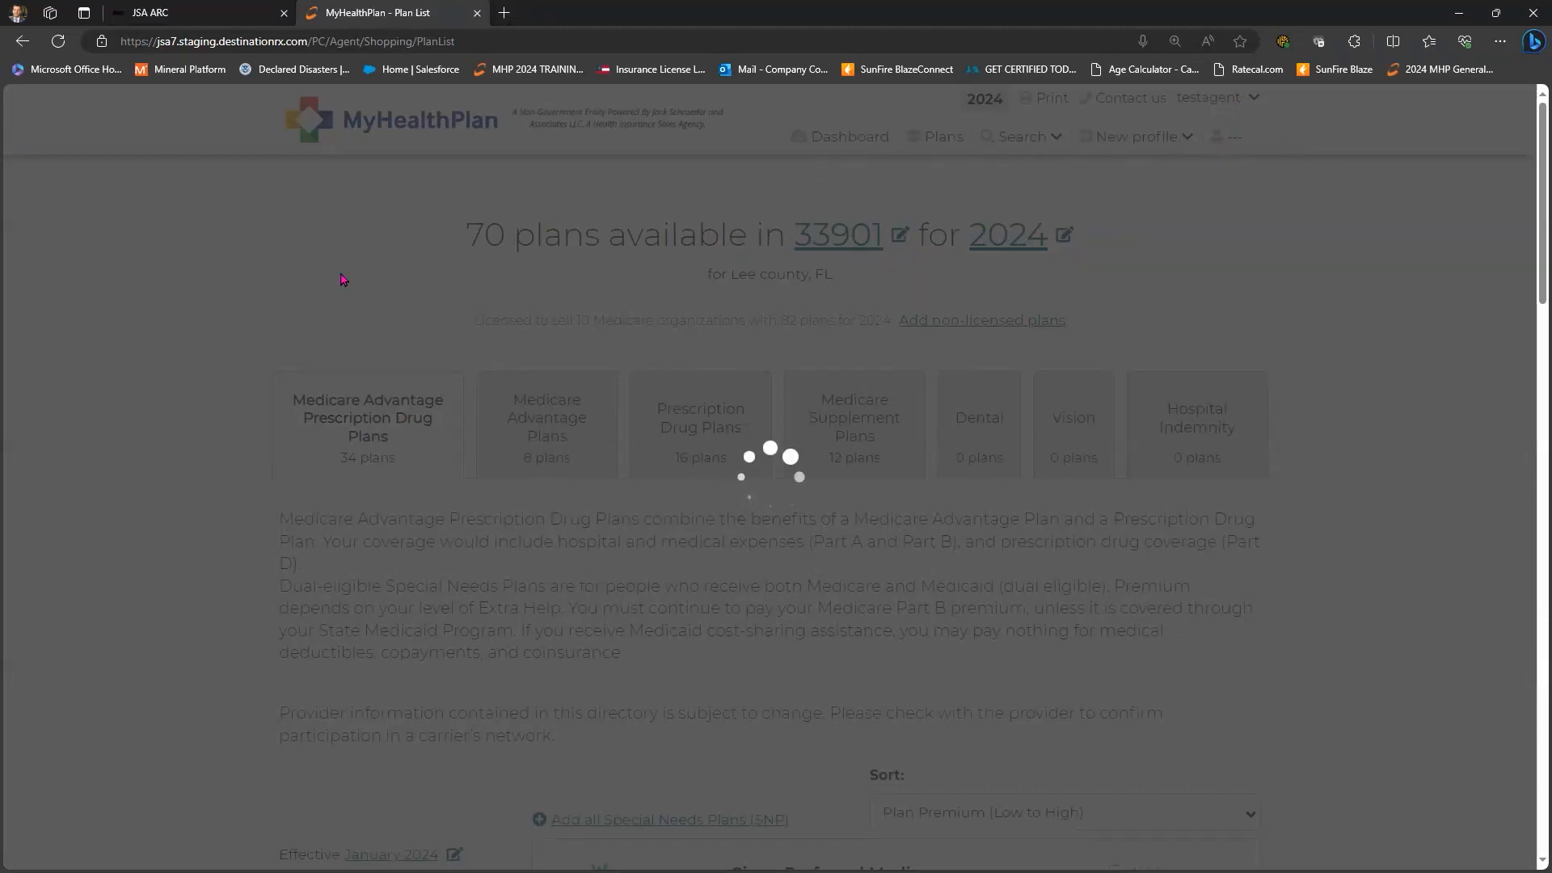
{"action": "scroll", "coordinate": [214, 335], "scroll_direction": "down", "scroll_amount": 3}
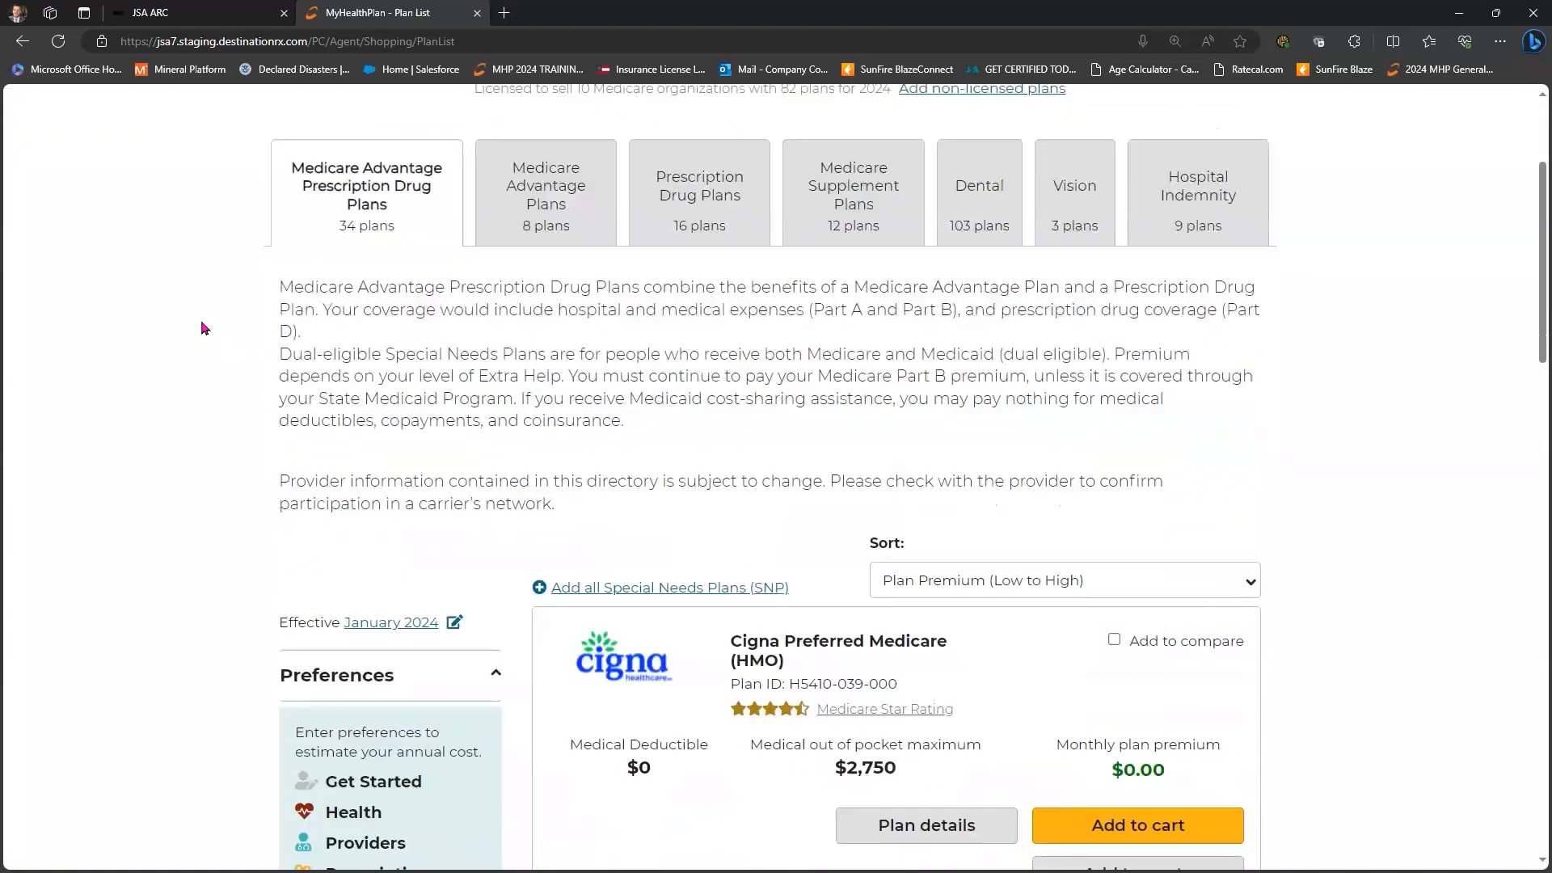
{"action": "scroll", "coordinate": [202, 334], "scroll_direction": "down", "scroll_amount": 3}
{"action": "scroll", "coordinate": [202, 334], "scroll_direction": "down", "scroll_amount": 3}
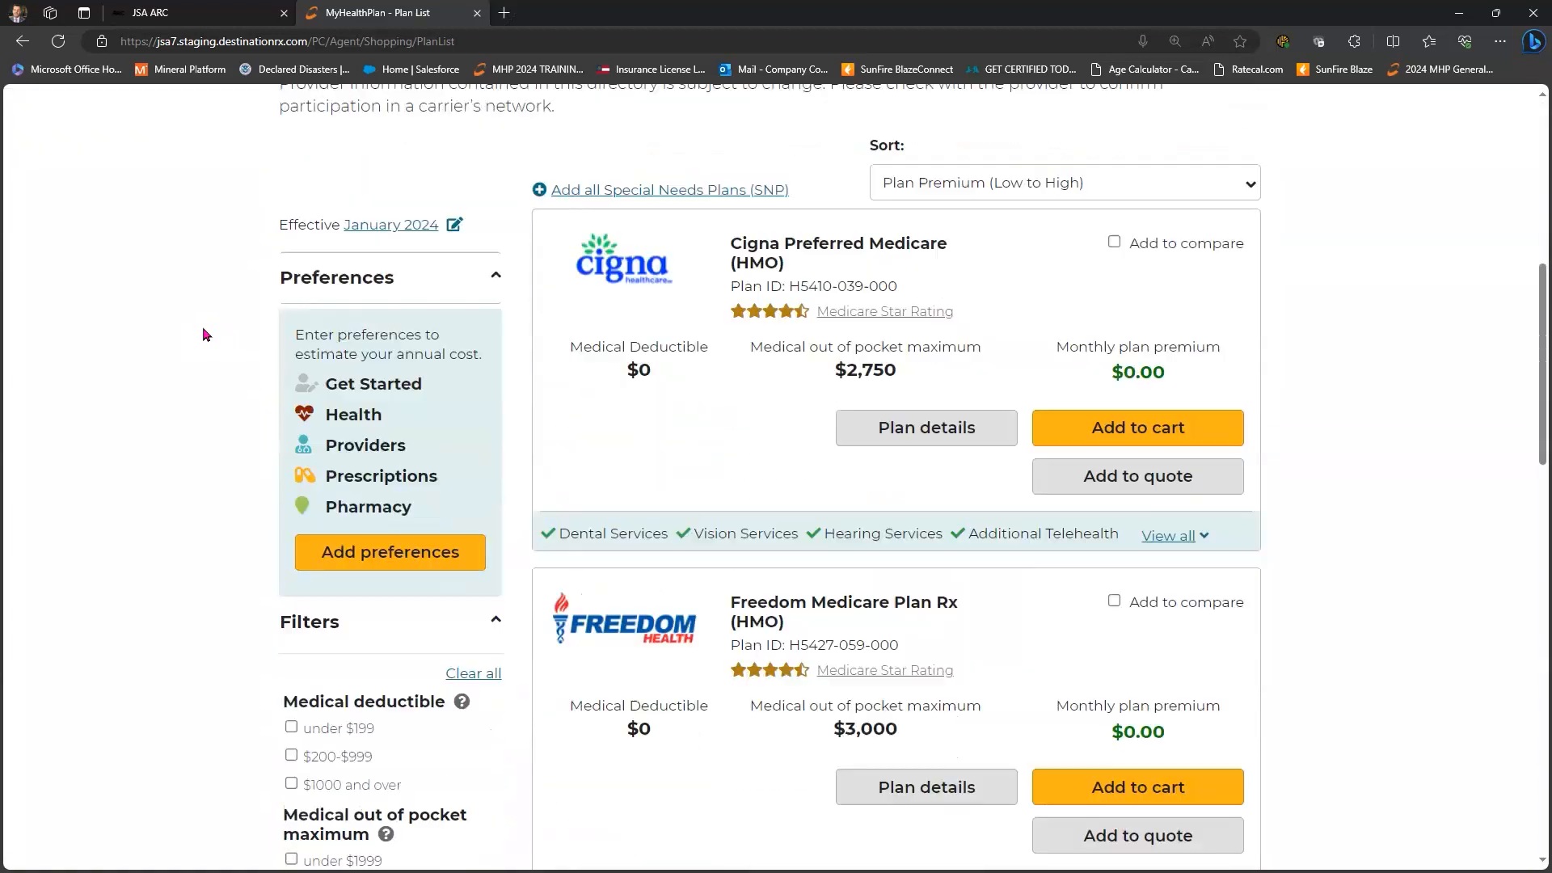
{"action": "scroll", "coordinate": [570, 153], "scroll_direction": "up", "scroll_amount": 7}
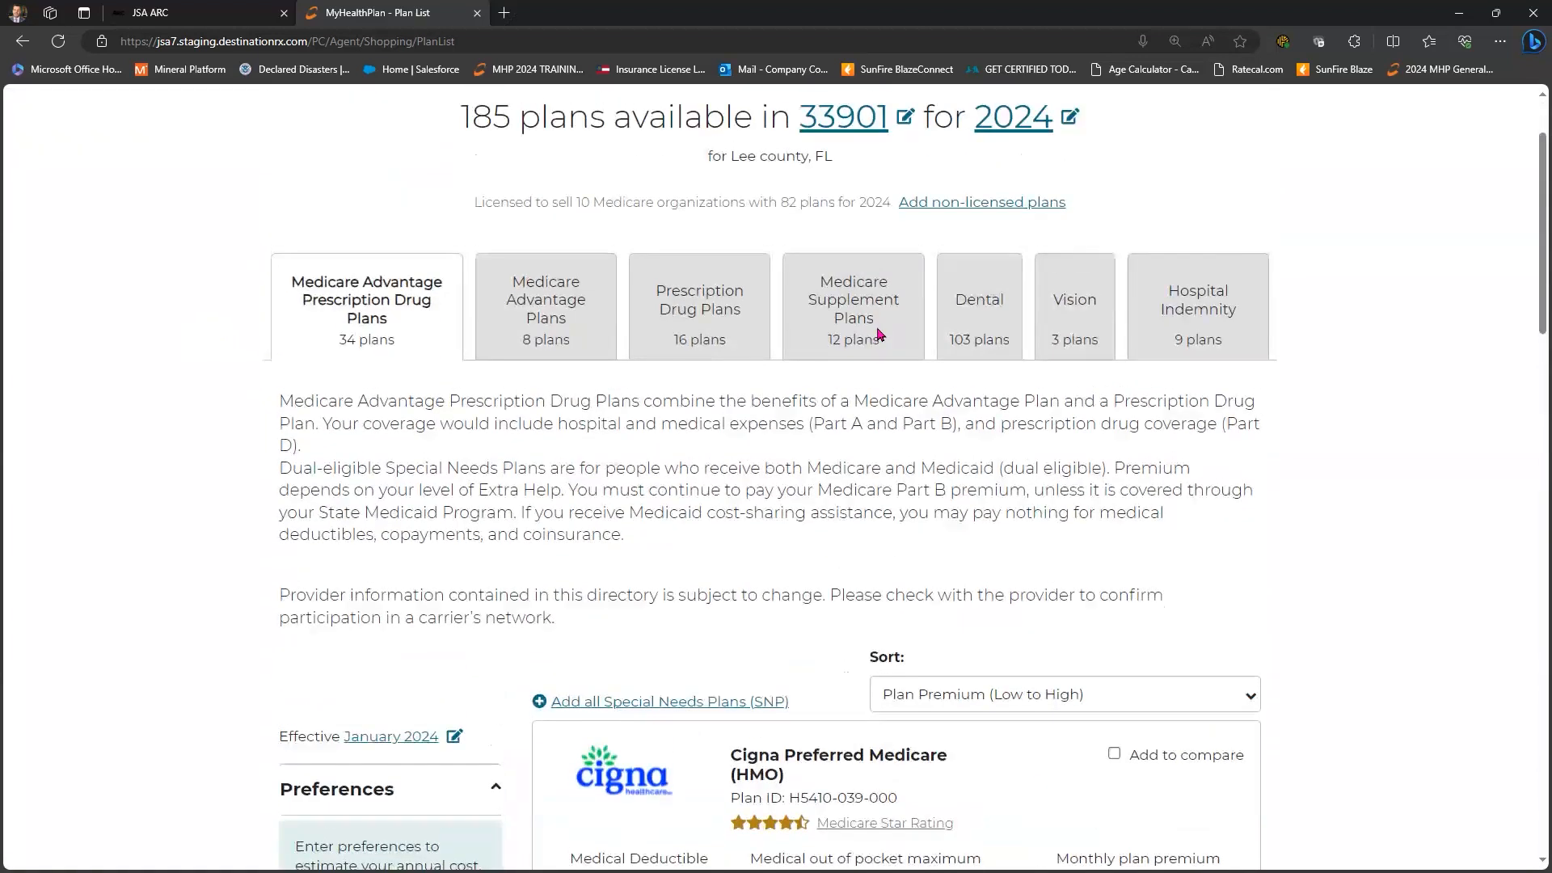
{"action": "scroll", "coordinate": [879, 333], "scroll_direction": "down", "scroll_amount": 9}
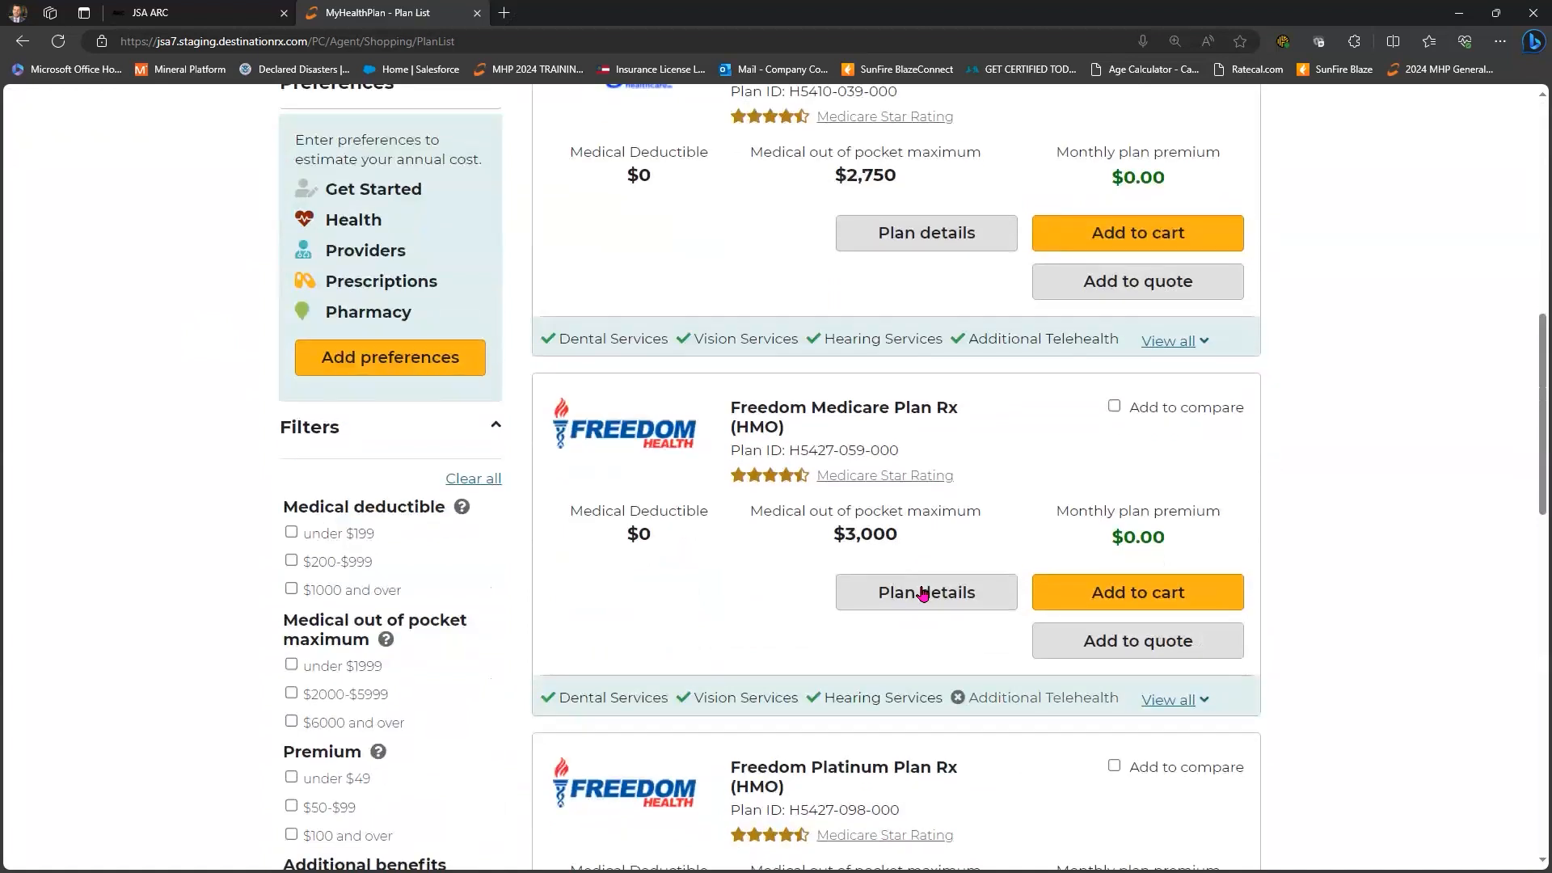
- Review the Freedom Medicare Plan Rx (HMO) details, then return to the plan list
{"action": "left_click", "coordinate": [924, 592]}
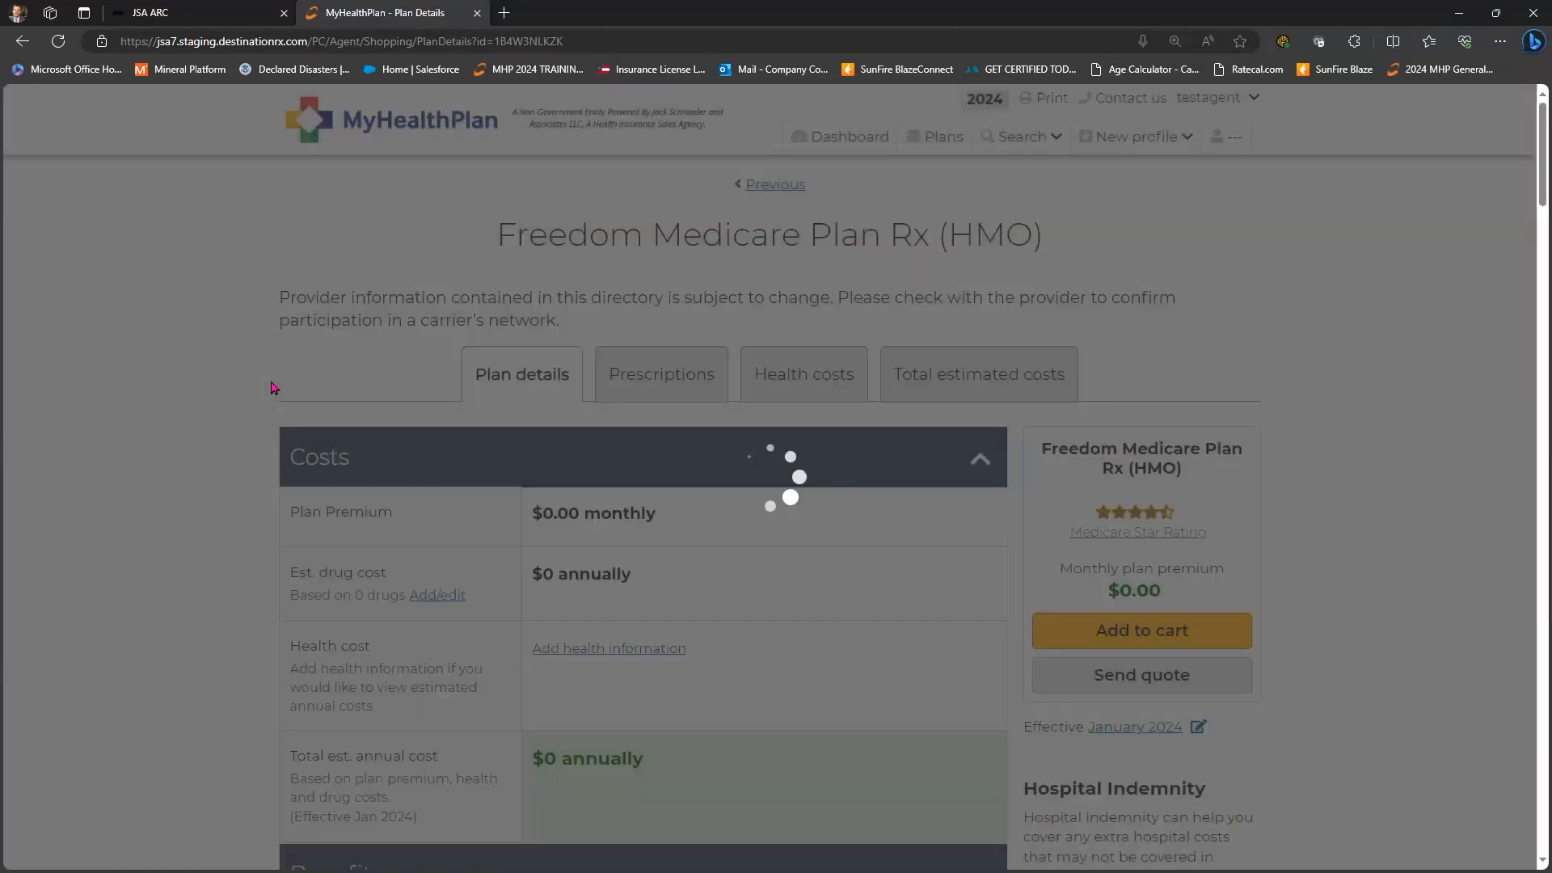
{"action": "scroll", "coordinate": [273, 388], "scroll_direction": "down", "scroll_amount": 7}
{"action": "scroll", "coordinate": [273, 388], "scroll_direction": "down", "scroll_amount": 20}
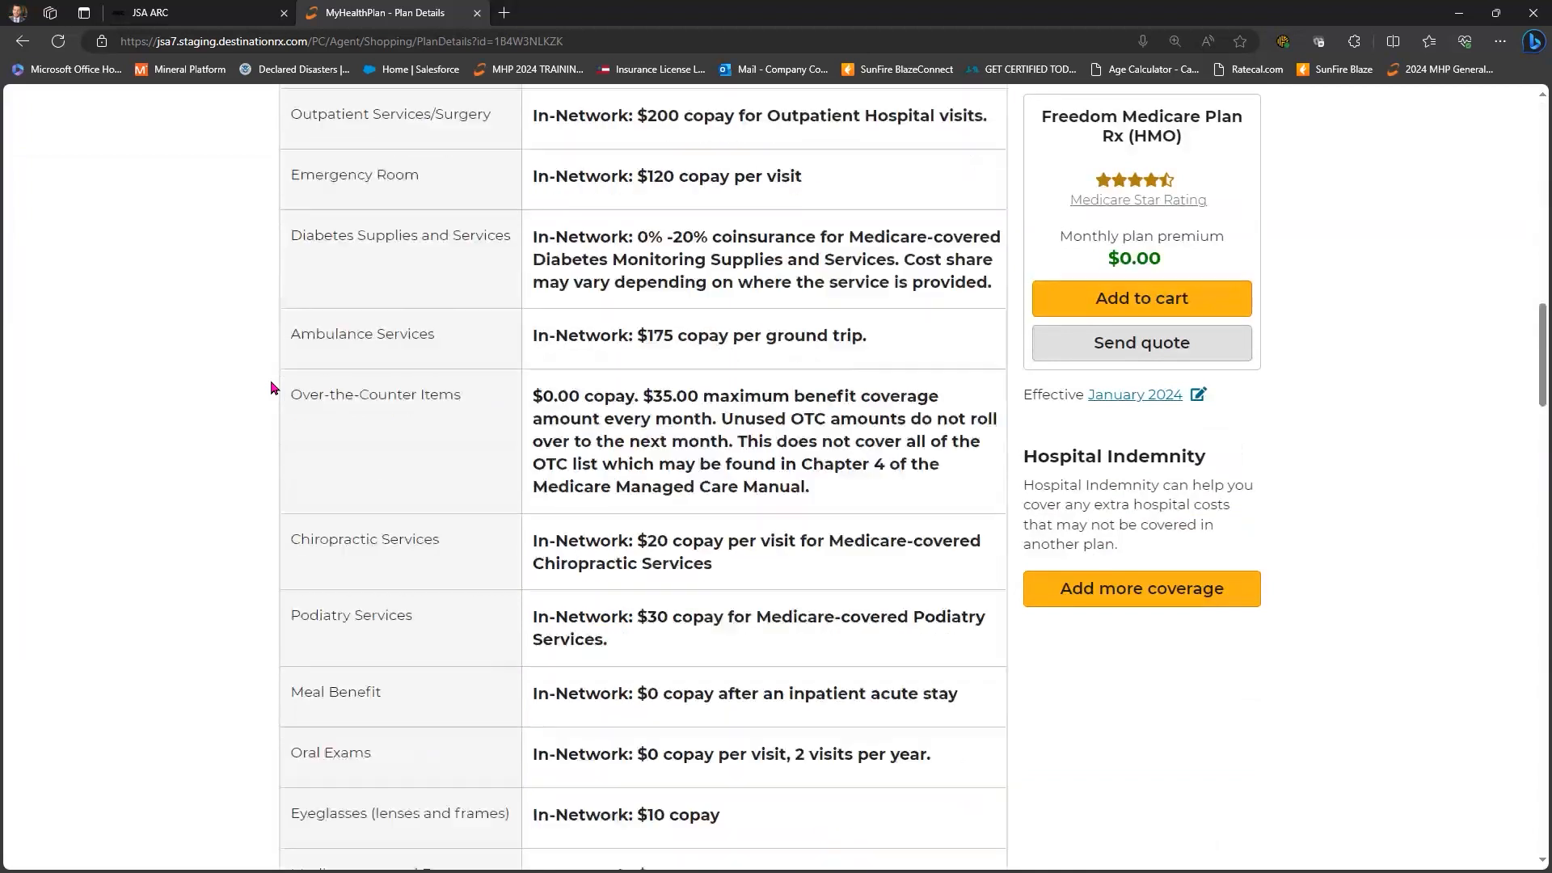
{"action": "scroll", "coordinate": [579, 496], "scroll_direction": "down", "scroll_amount": 17}
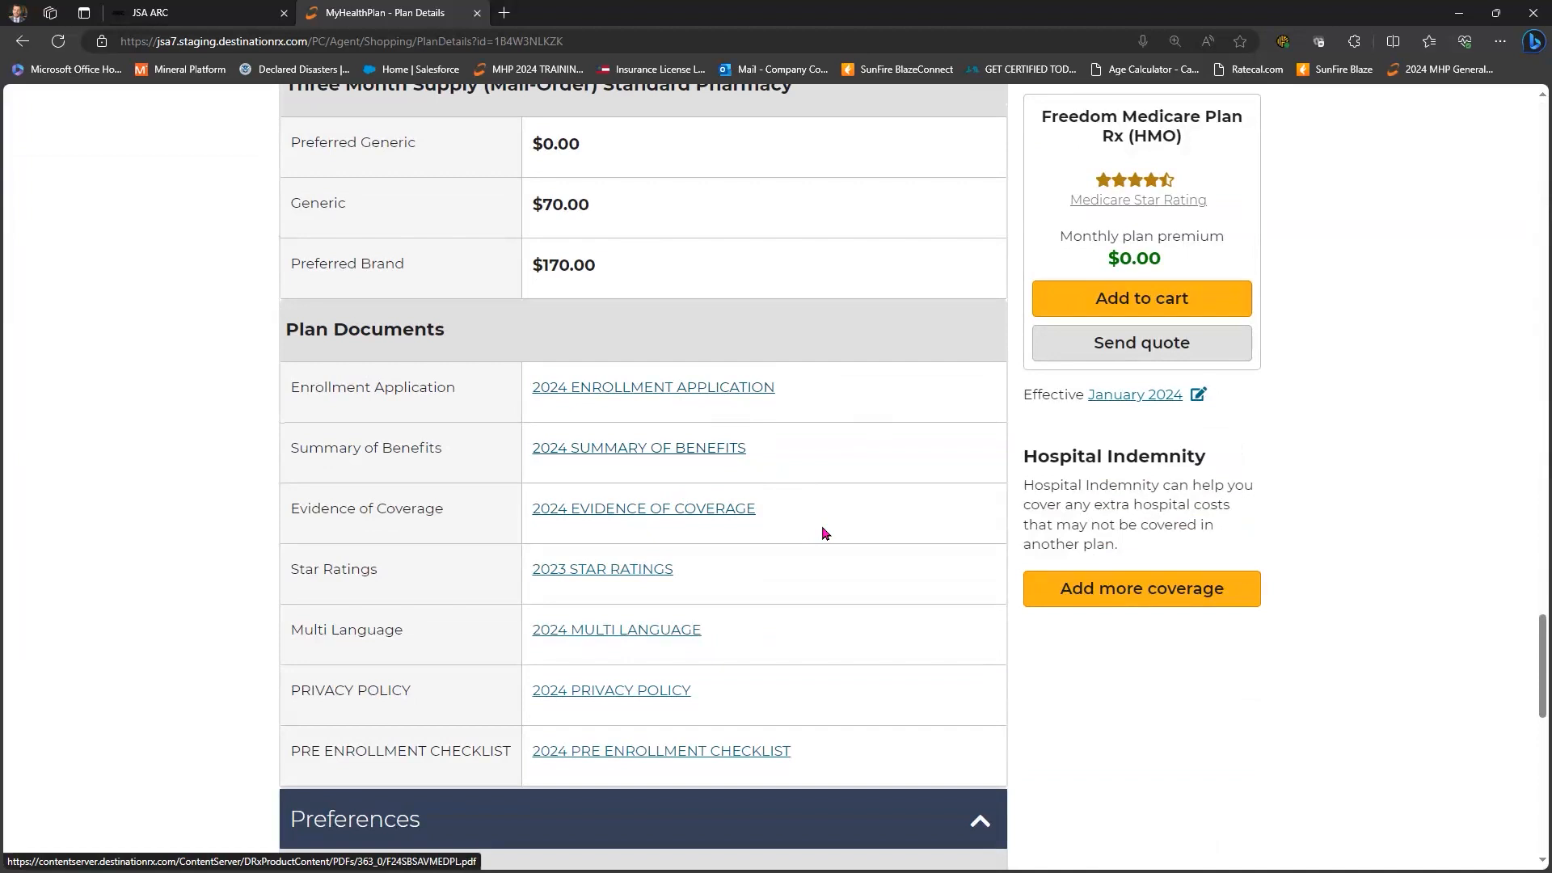
{"action": "scroll", "coordinate": [807, 506], "scroll_direction": "up", "scroll_amount": 15}
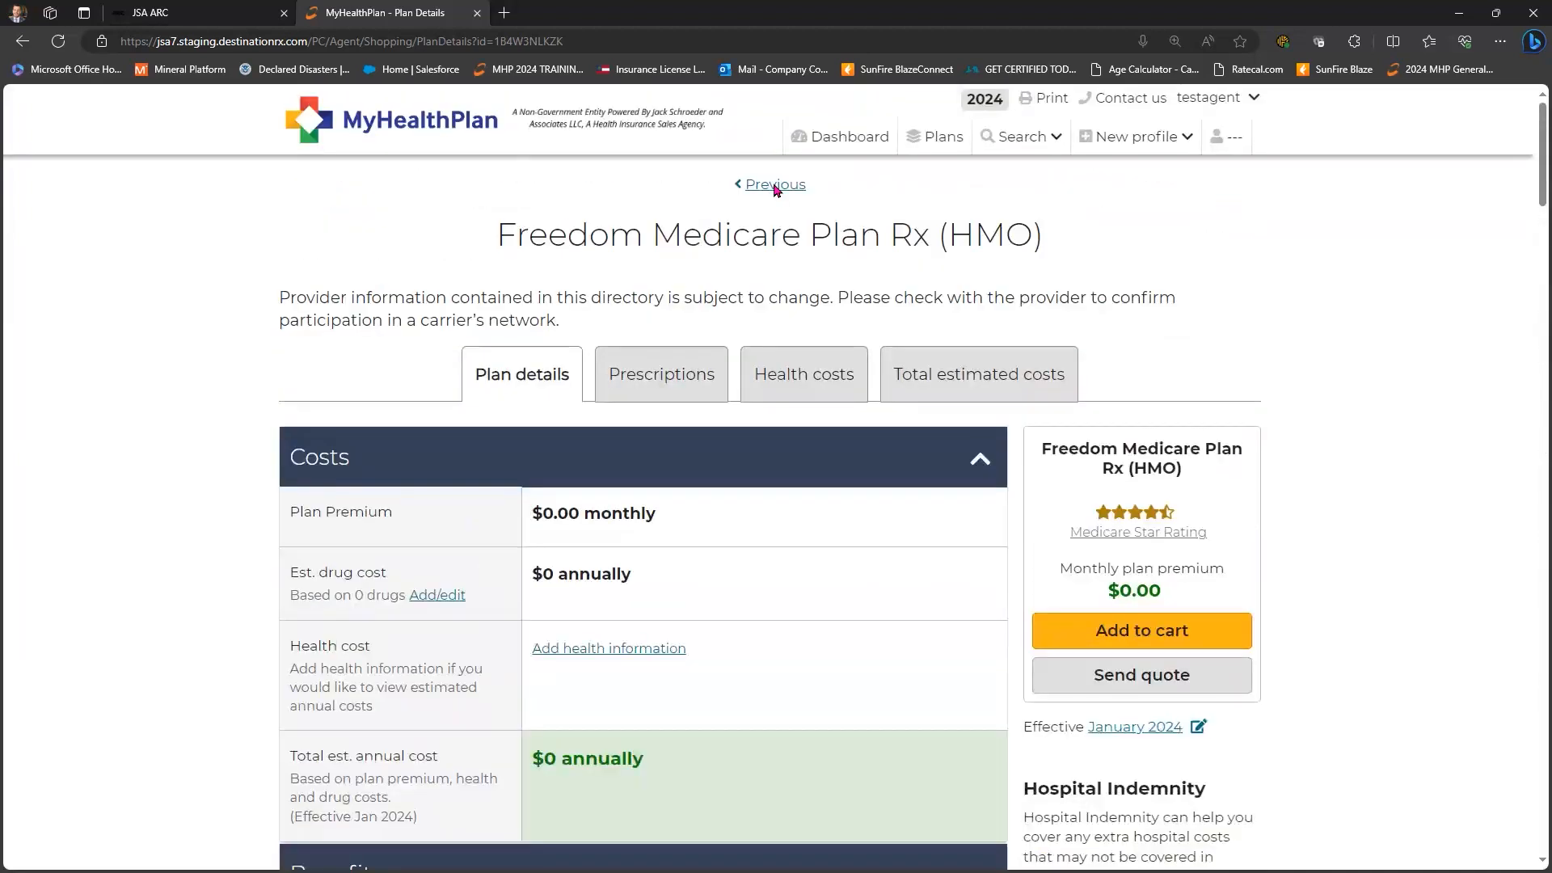
{"action": "left_click", "coordinate": [775, 185]}
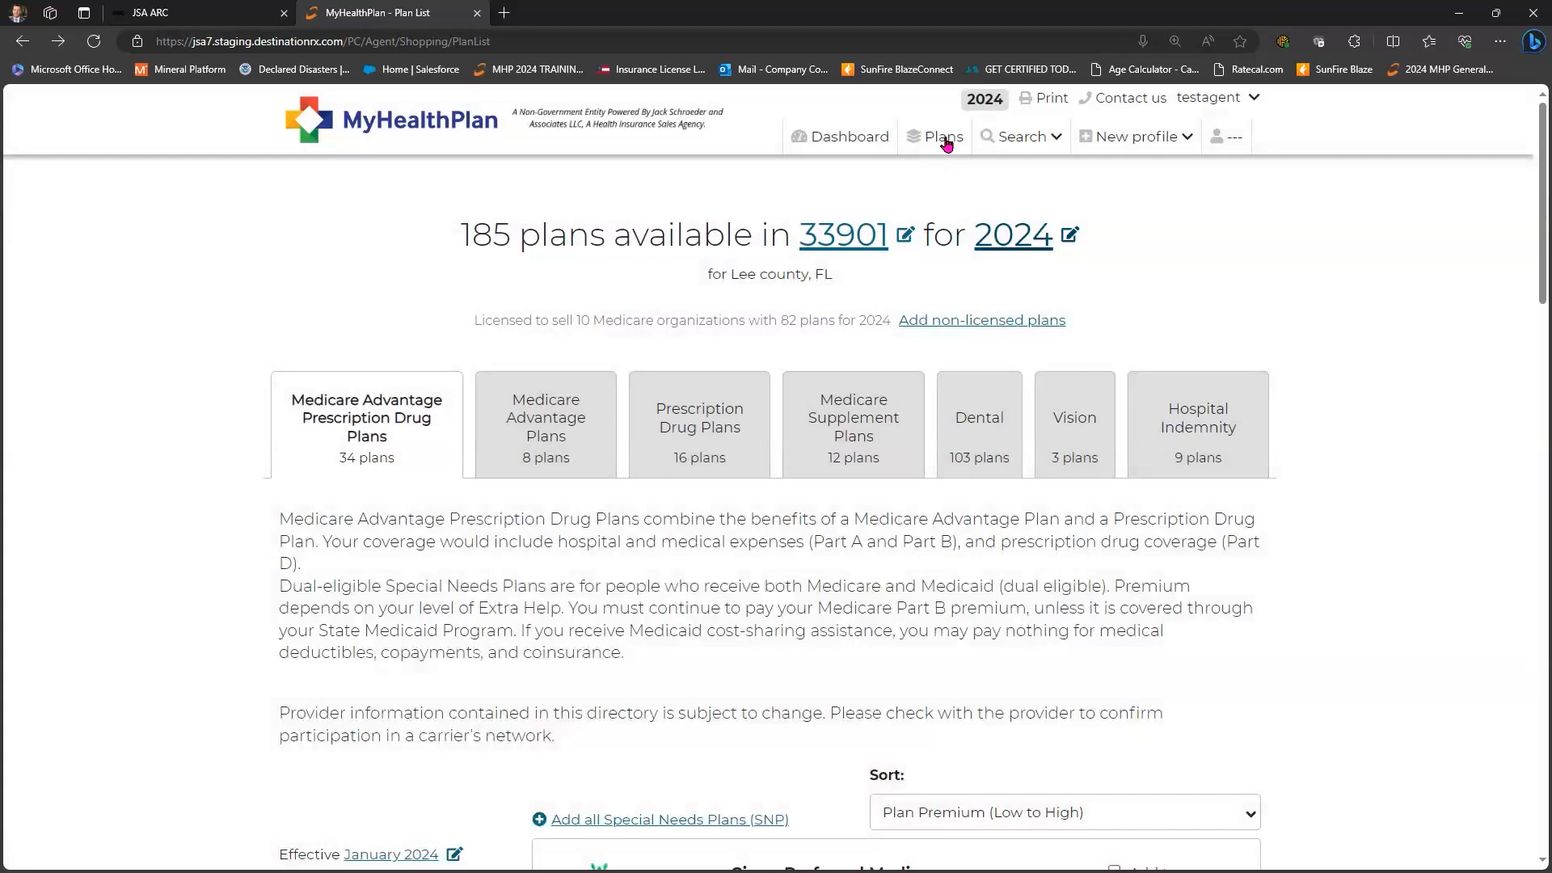
- Restart the plan search with ZIP 33901 and browse the 185 plans
{"action": "left_click", "coordinate": [944, 139]}
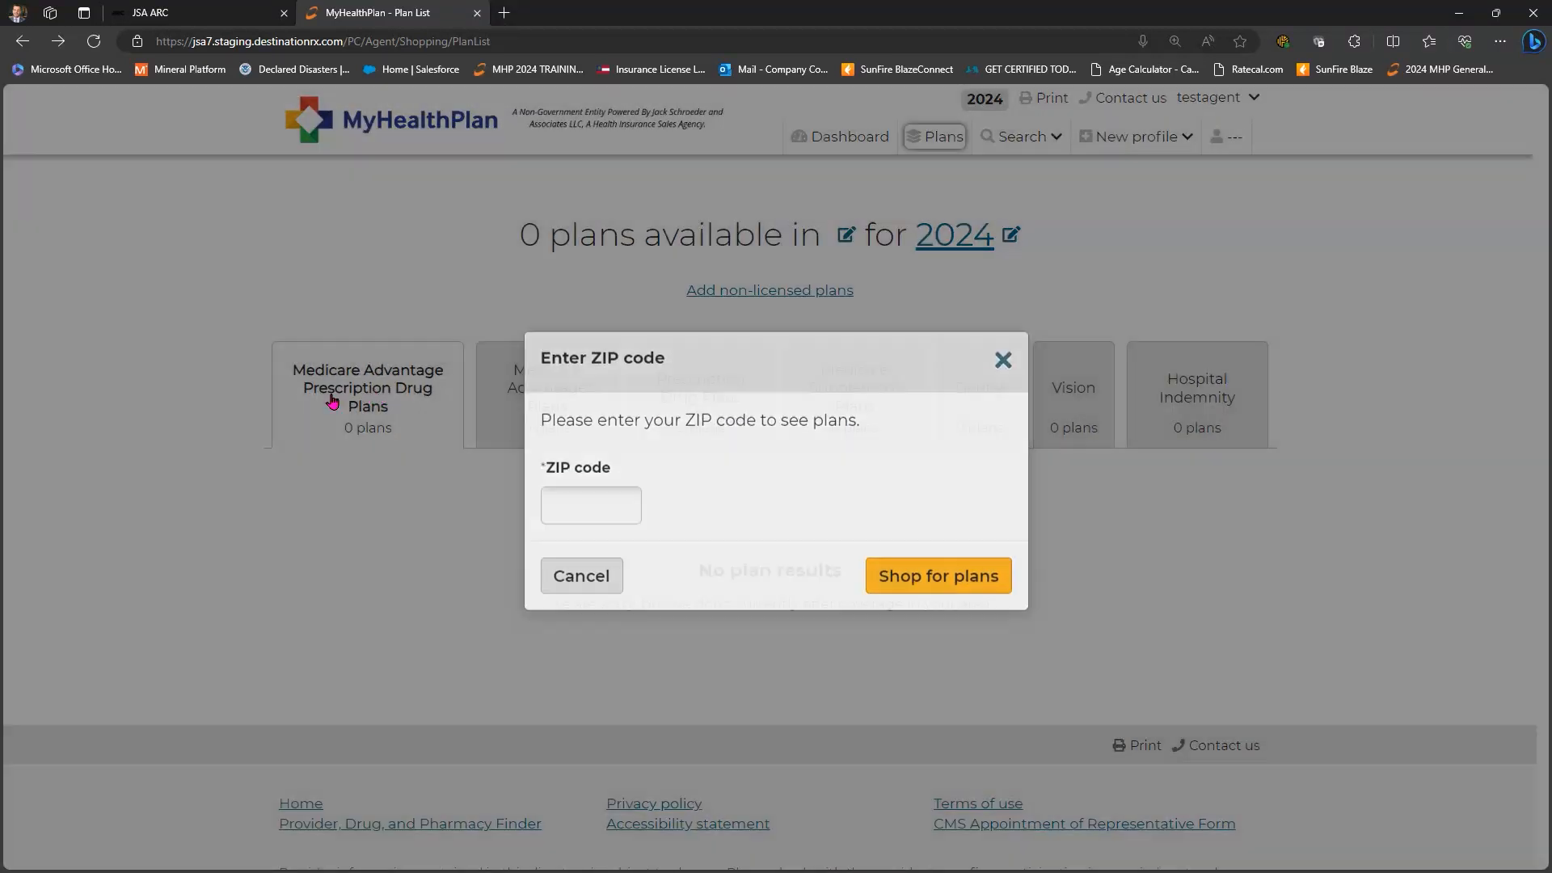
{"action": "left_click", "coordinate": [356, 410]}
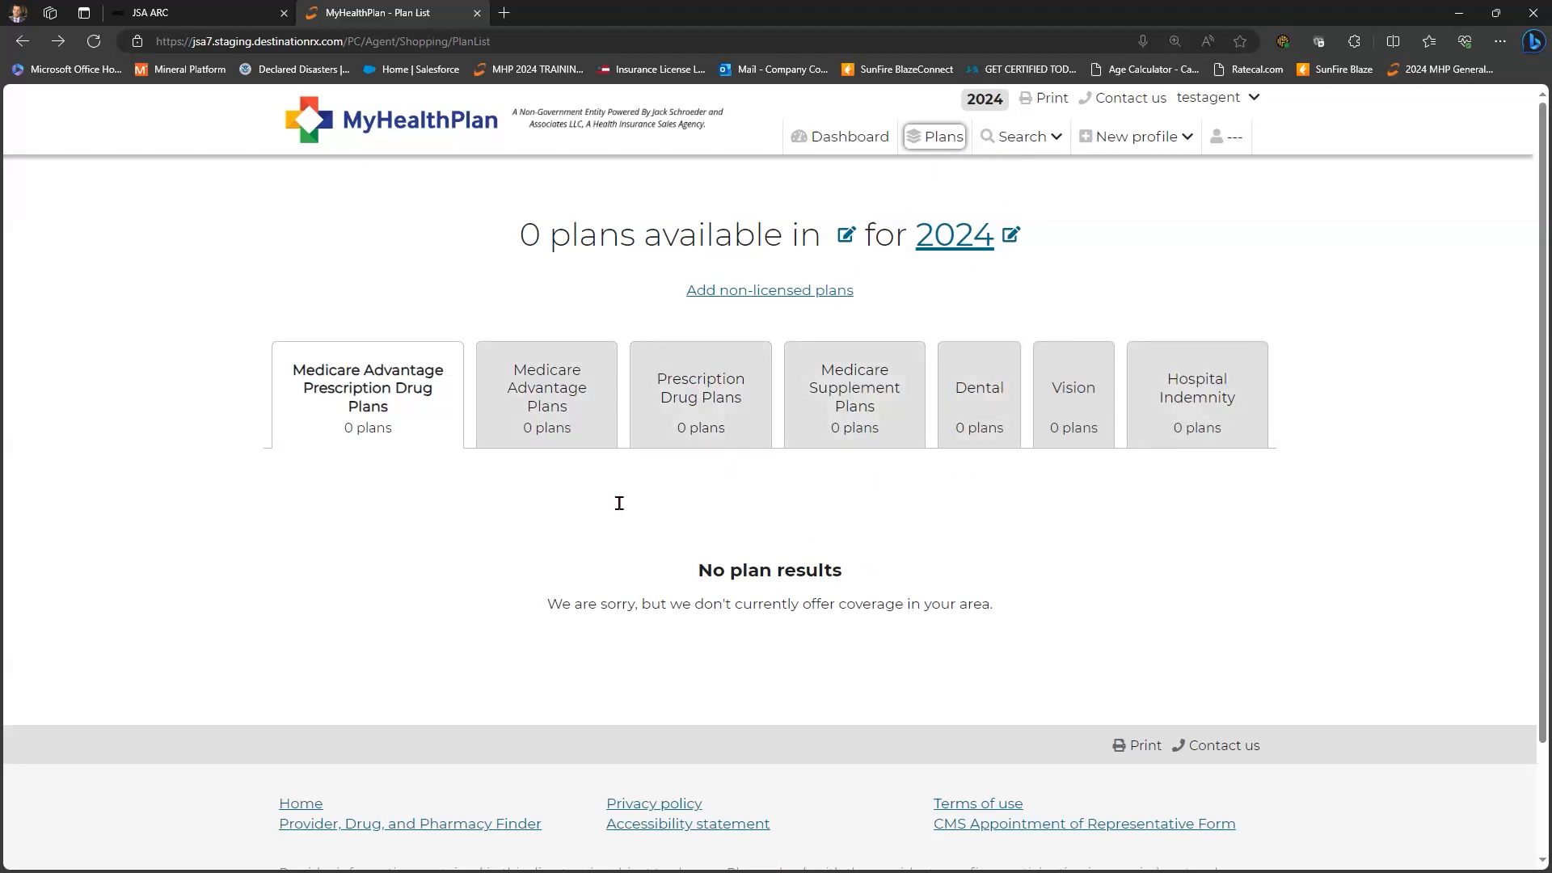
{"action": "type", "text": "33901"}
{"action": "key", "text": "Tab"}
{"action": "key", "text": "Return"}
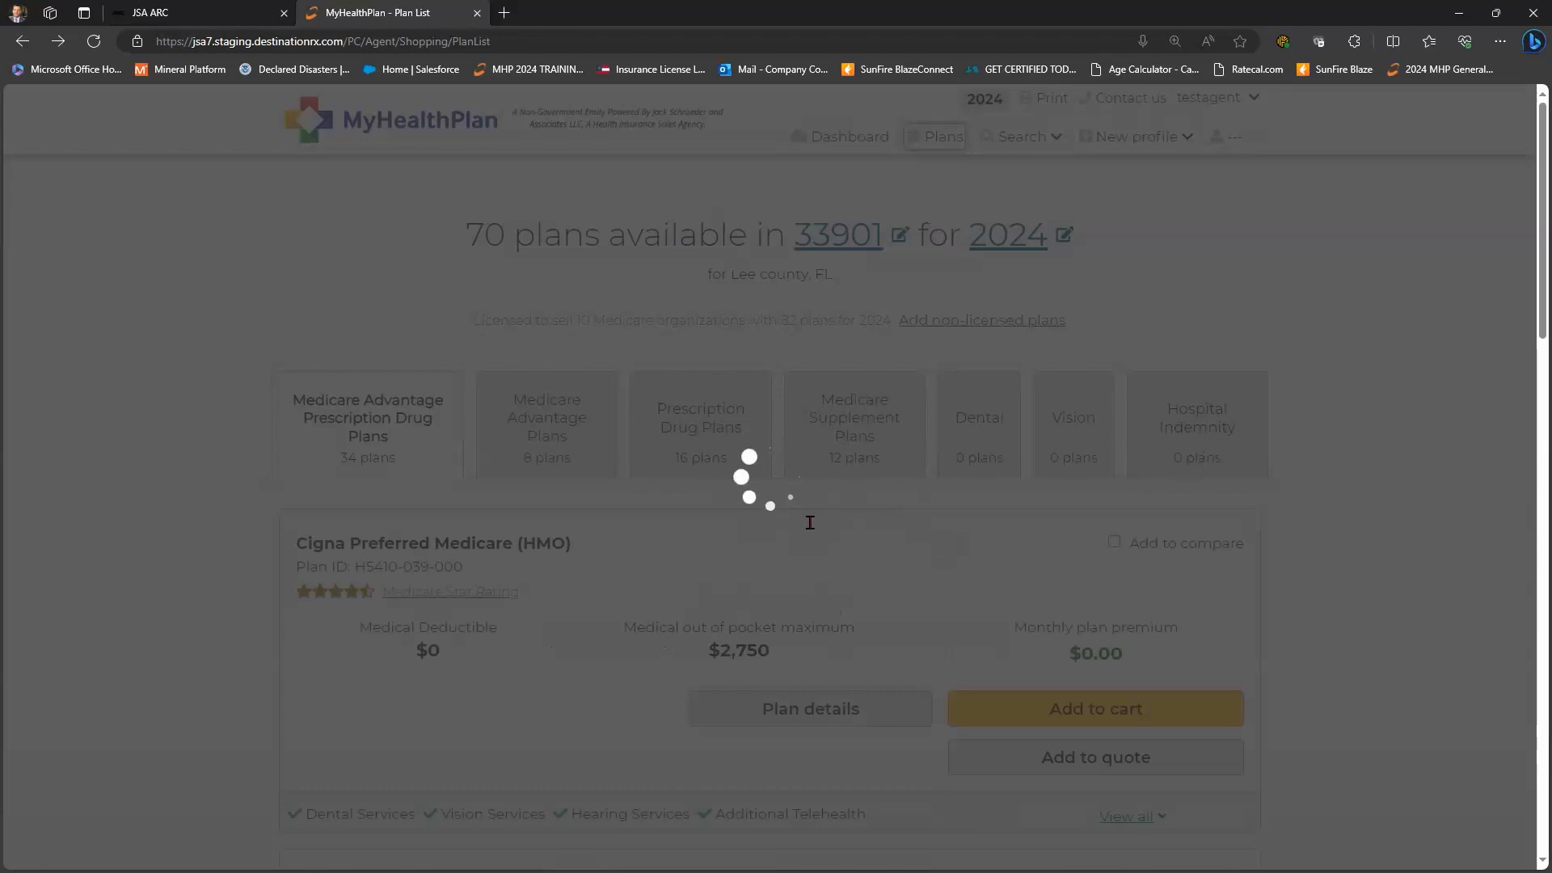
{"action": "scroll", "coordinate": [961, 566], "scroll_direction": "down", "scroll_amount": 6}
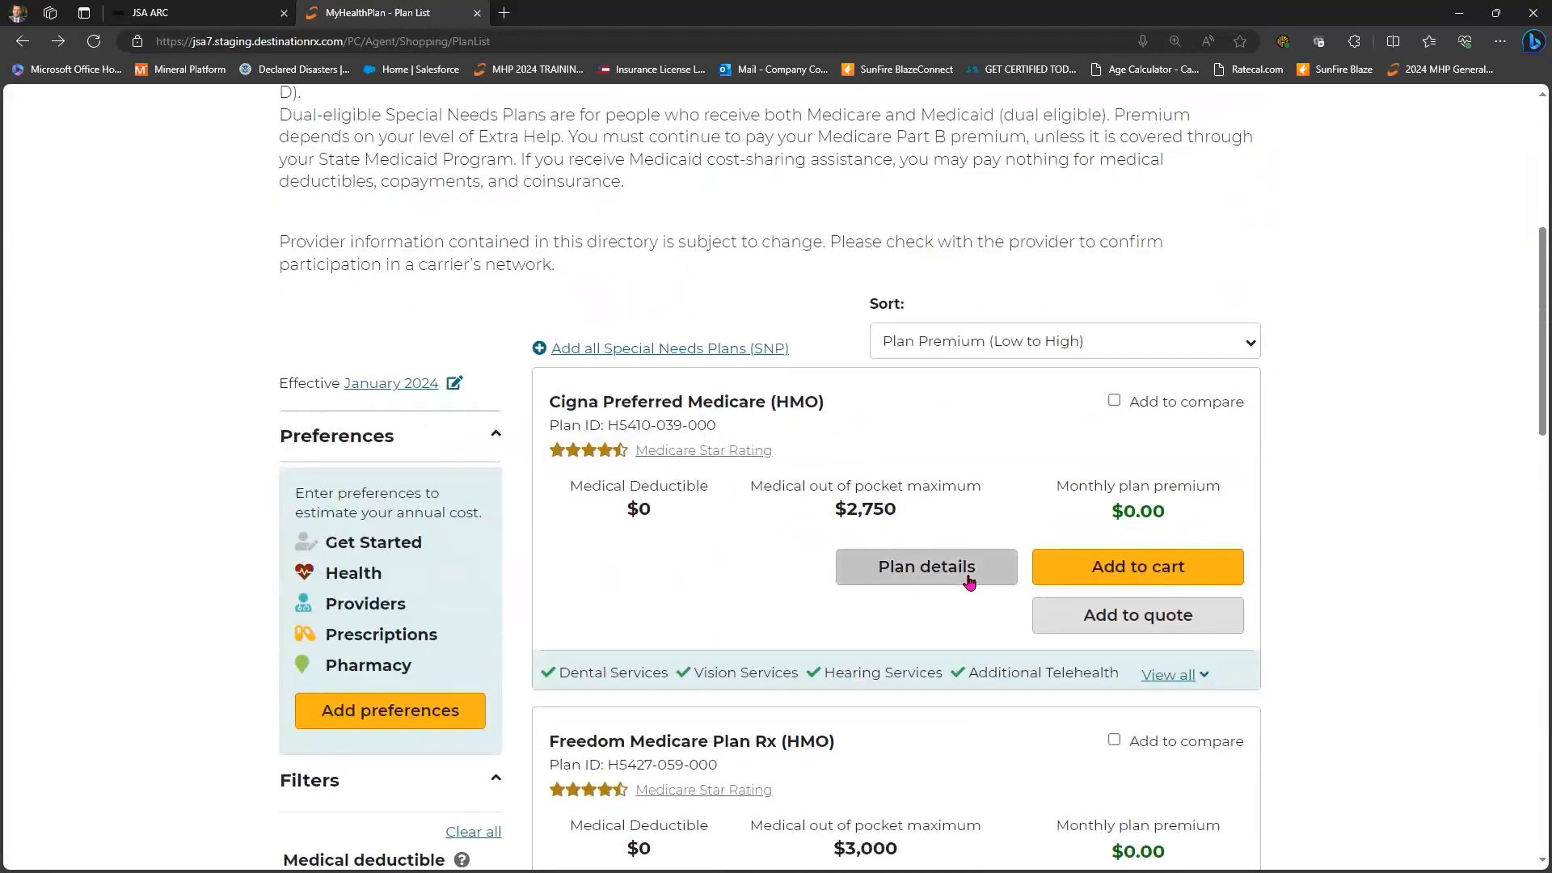
{"action": "scroll", "coordinate": [969, 582], "scroll_direction": "down", "scroll_amount": 5}
{"action": "scroll", "coordinate": [972, 580], "scroll_direction": "up", "scroll_amount": 12}
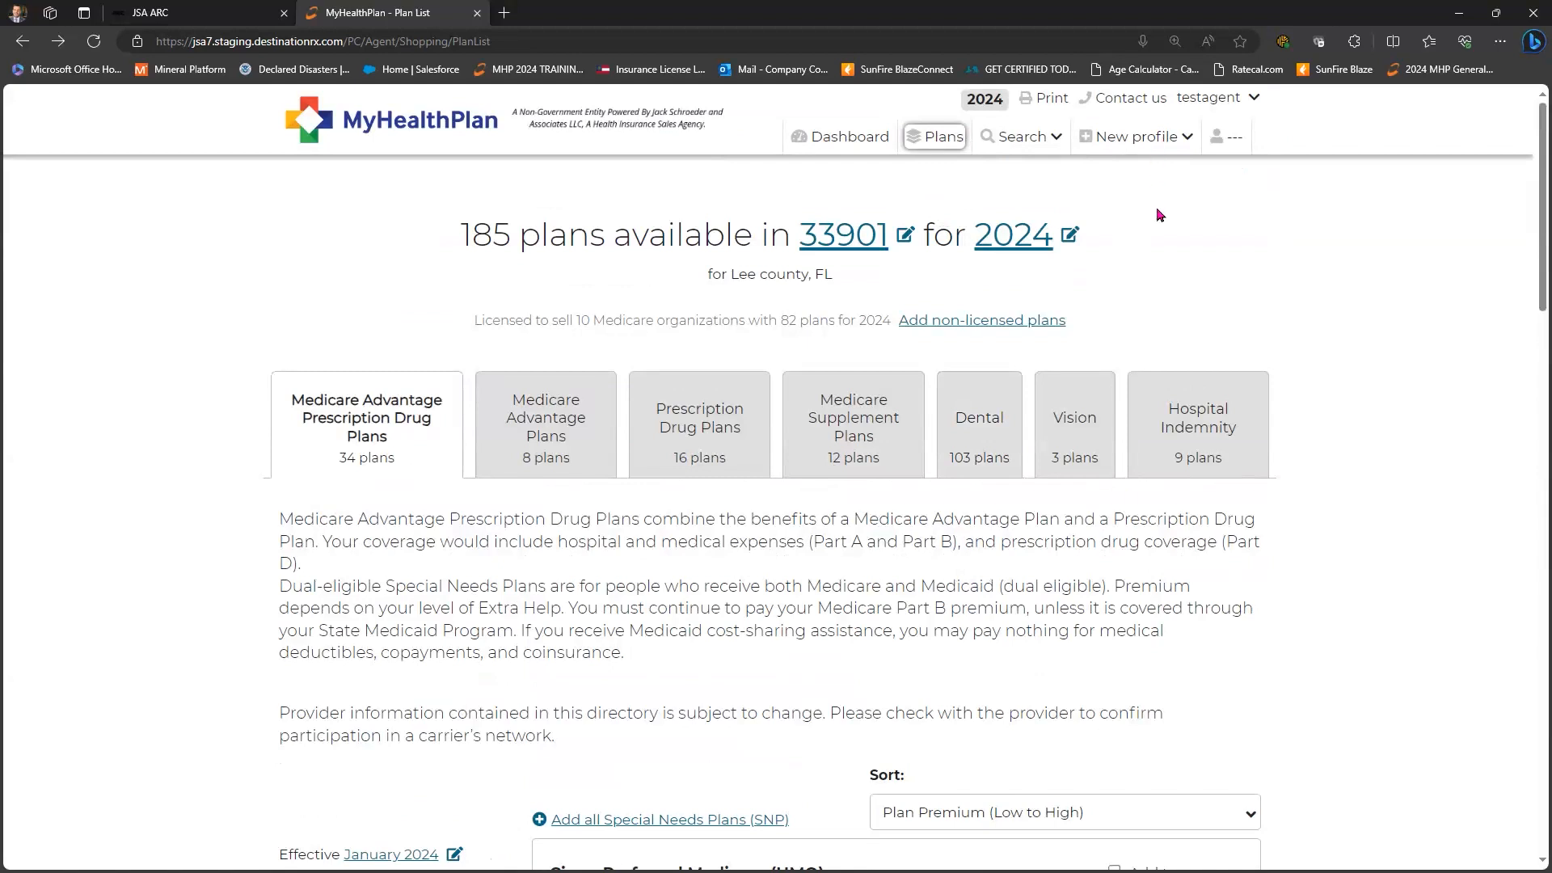
- On the Dashboard, complete the Follow up on quote and Scope of Appointment tasks
{"action": "left_click", "coordinate": [881, 138]}
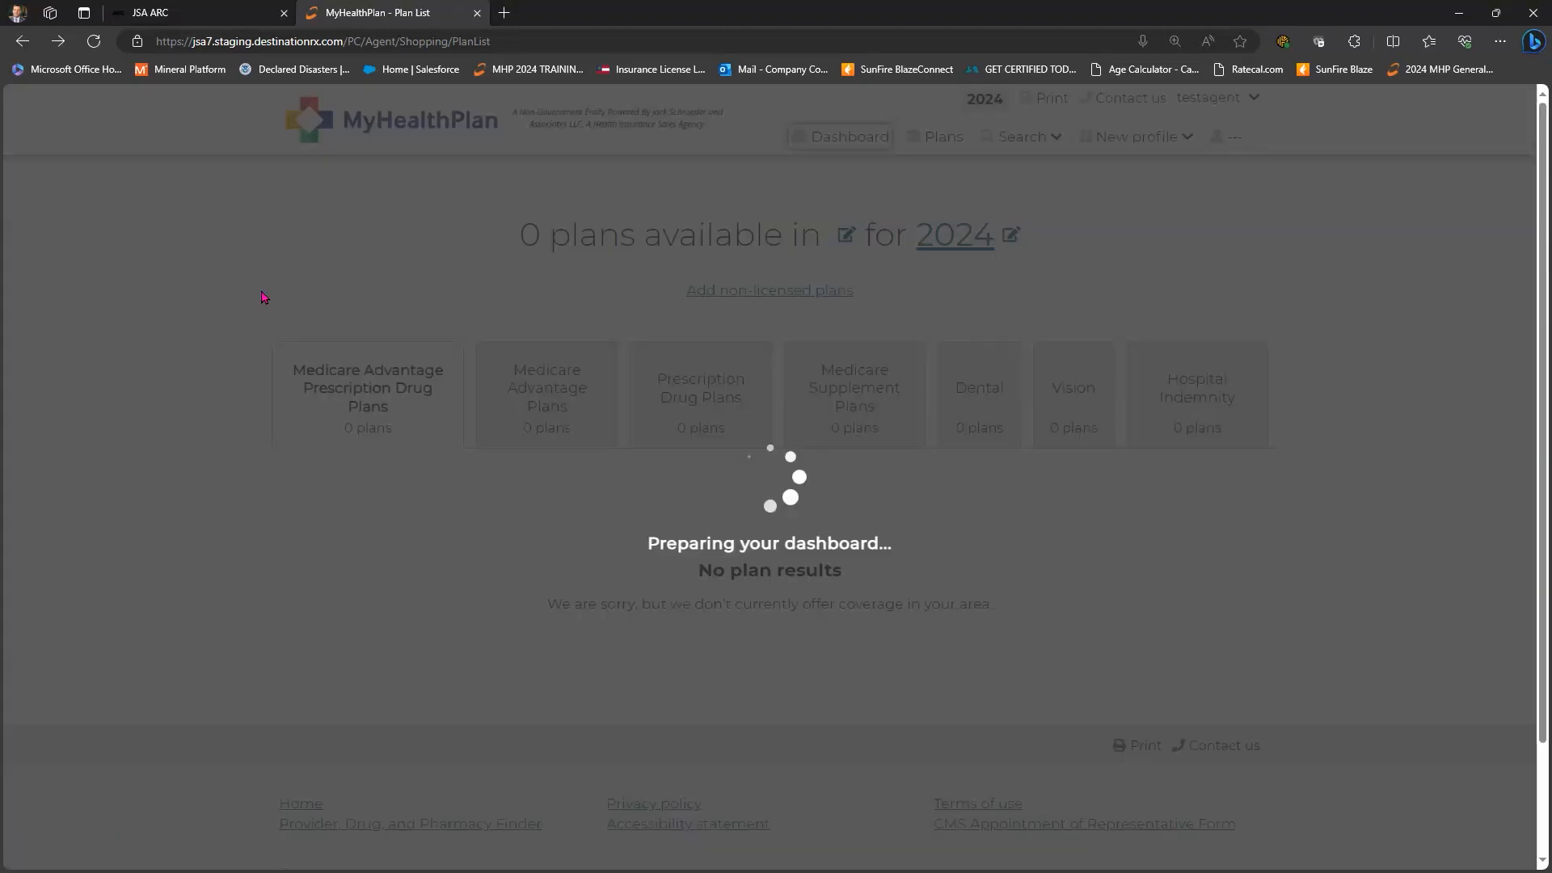
{"action": "scroll", "coordinate": [239, 337], "scroll_direction": "down", "scroll_amount": 2}
{"action": "scroll", "coordinate": [237, 337], "scroll_direction": "down", "scroll_amount": 3}
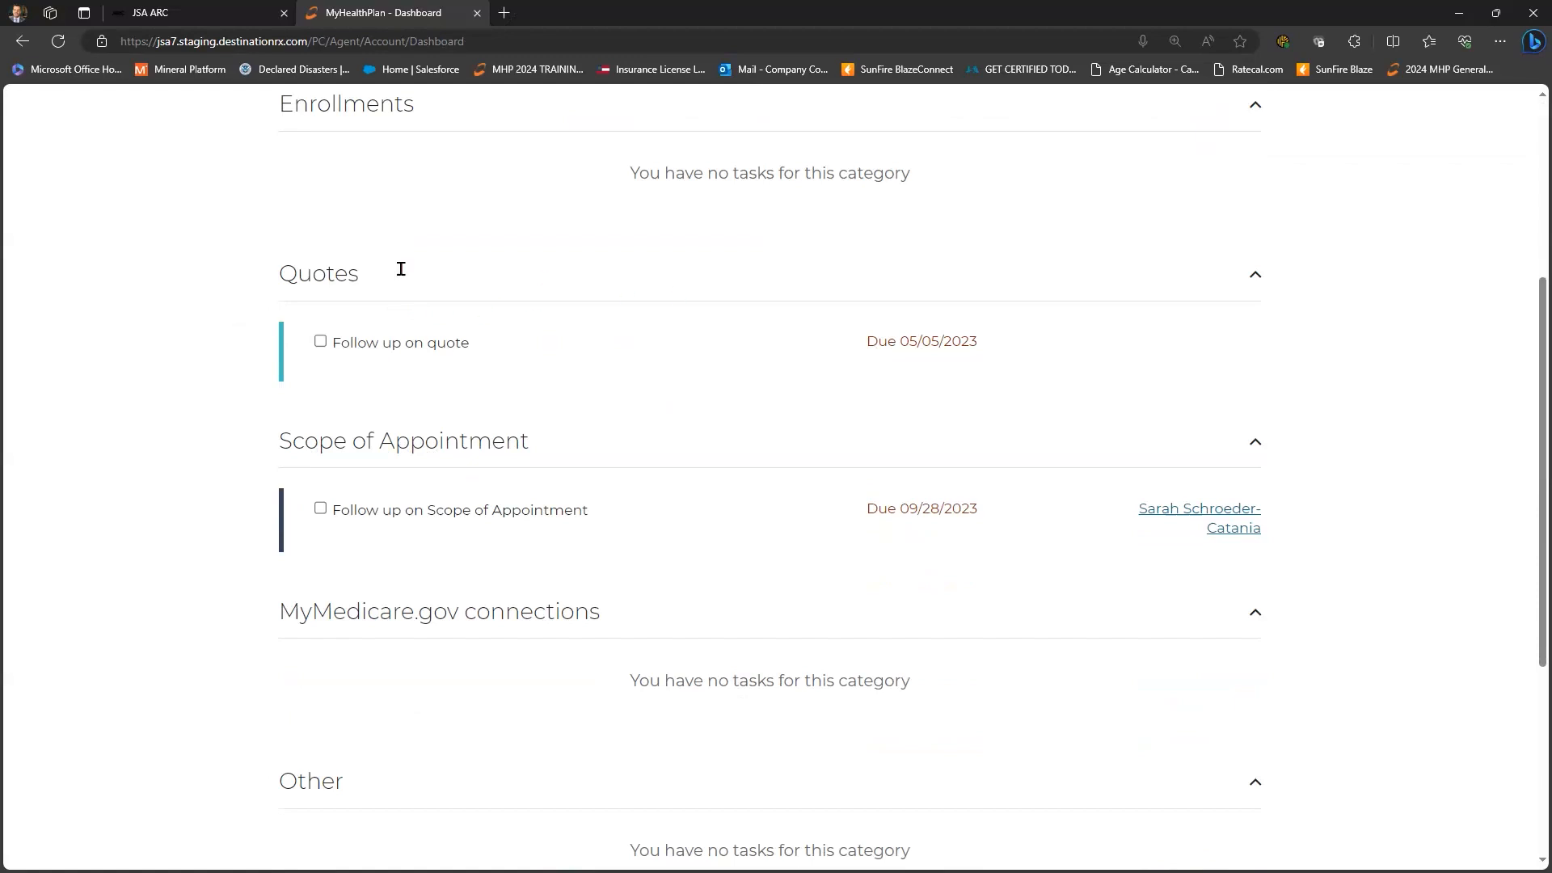
{"action": "scroll", "coordinate": [323, 279], "scroll_direction": "down", "scroll_amount": 3}
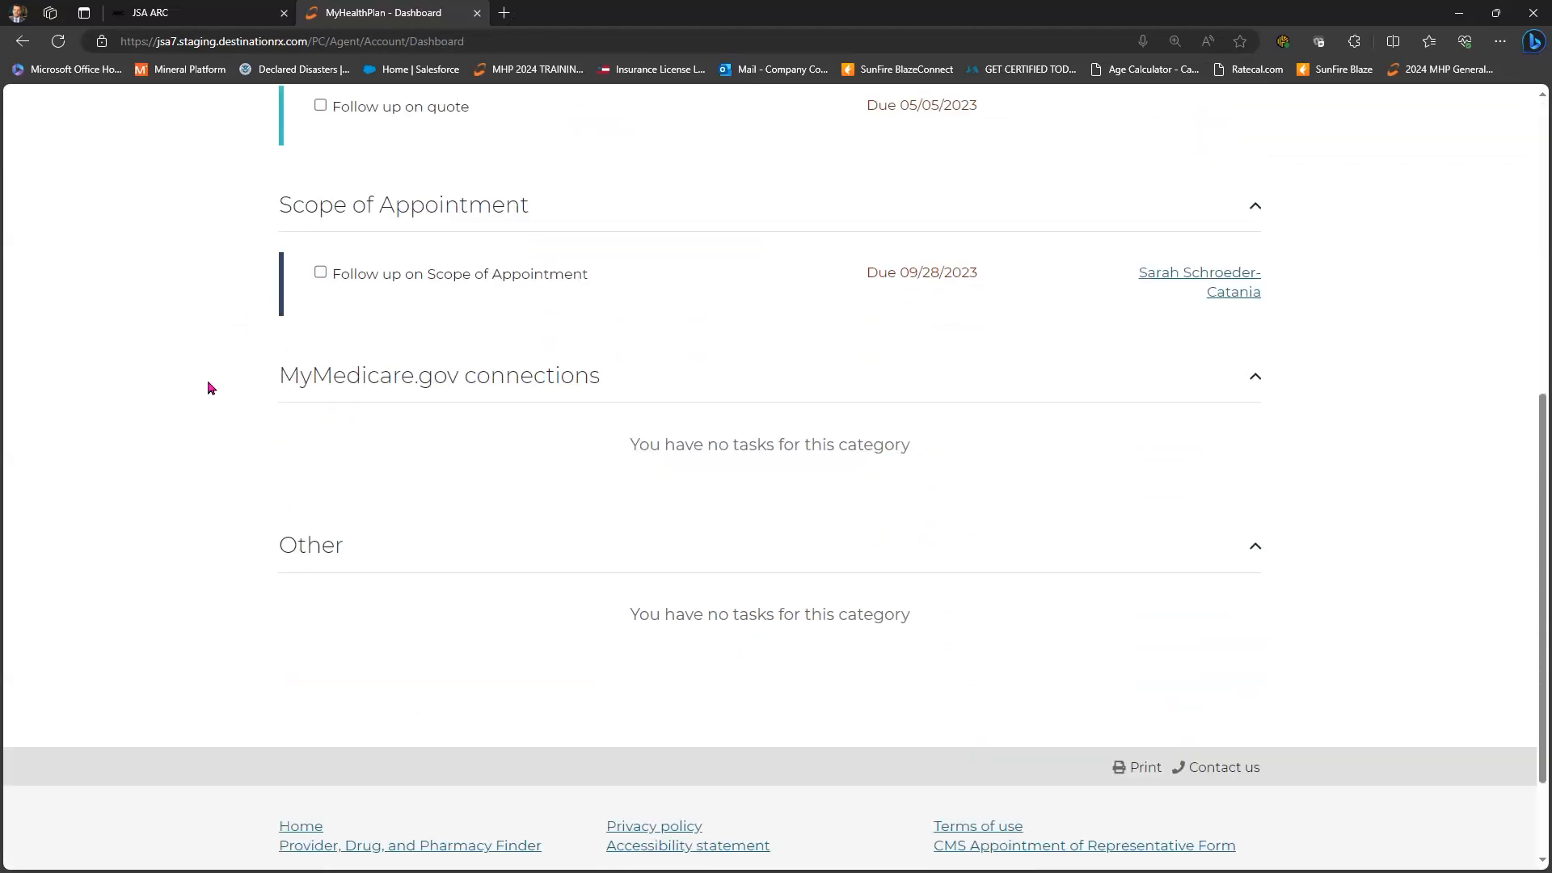
{"action": "scroll", "coordinate": [1135, 418], "scroll_direction": "up", "scroll_amount": 6}
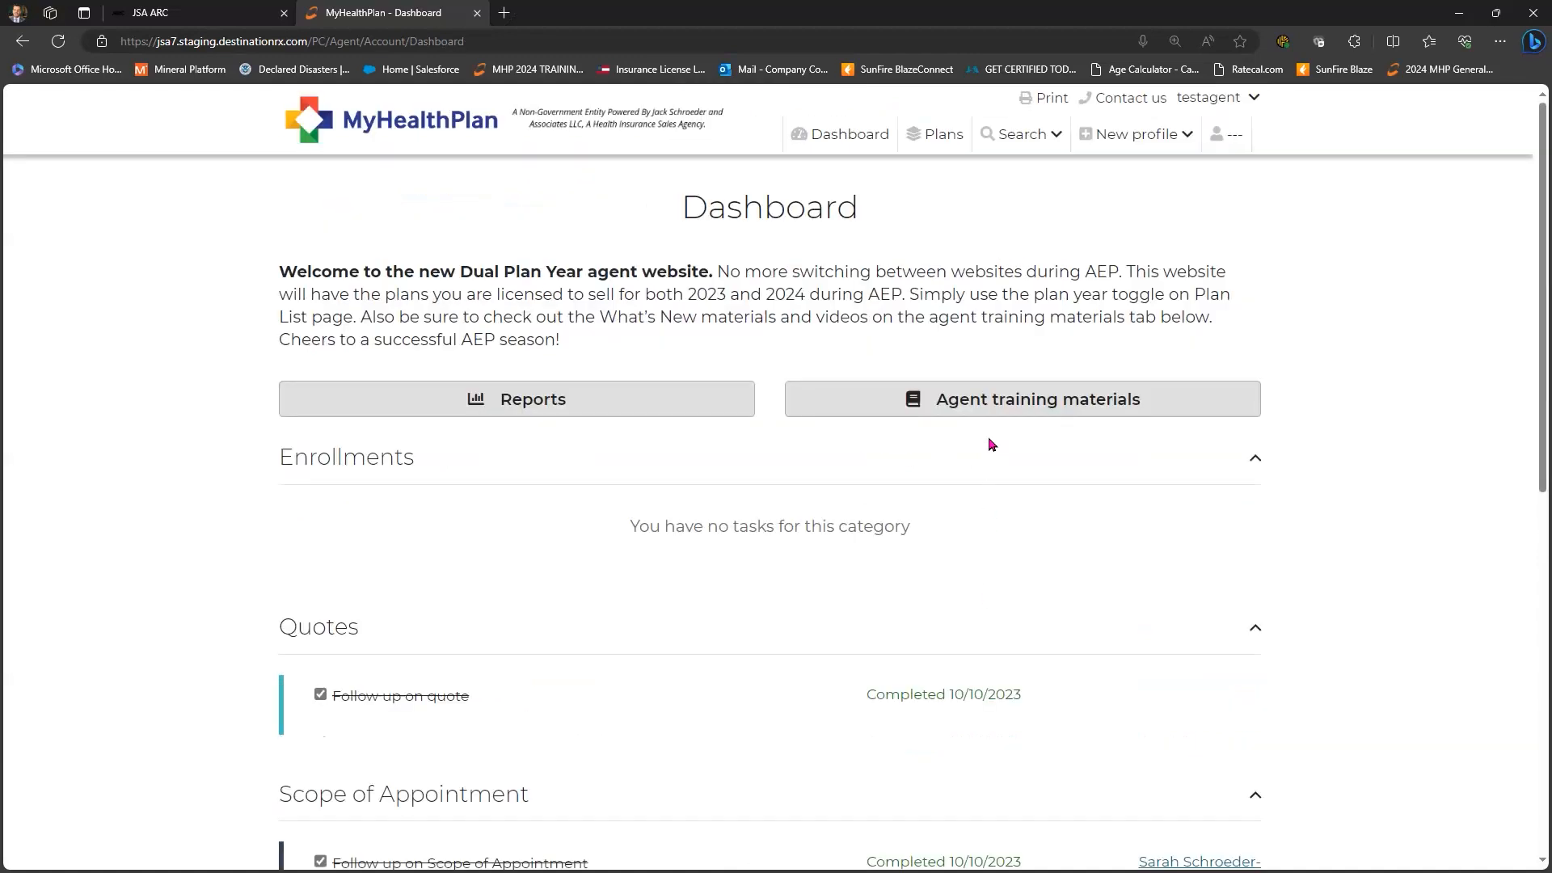
- Open Agent training materials from the Dashboard and browse the Documents and Videos lists
{"action": "left_click", "coordinate": [993, 406]}
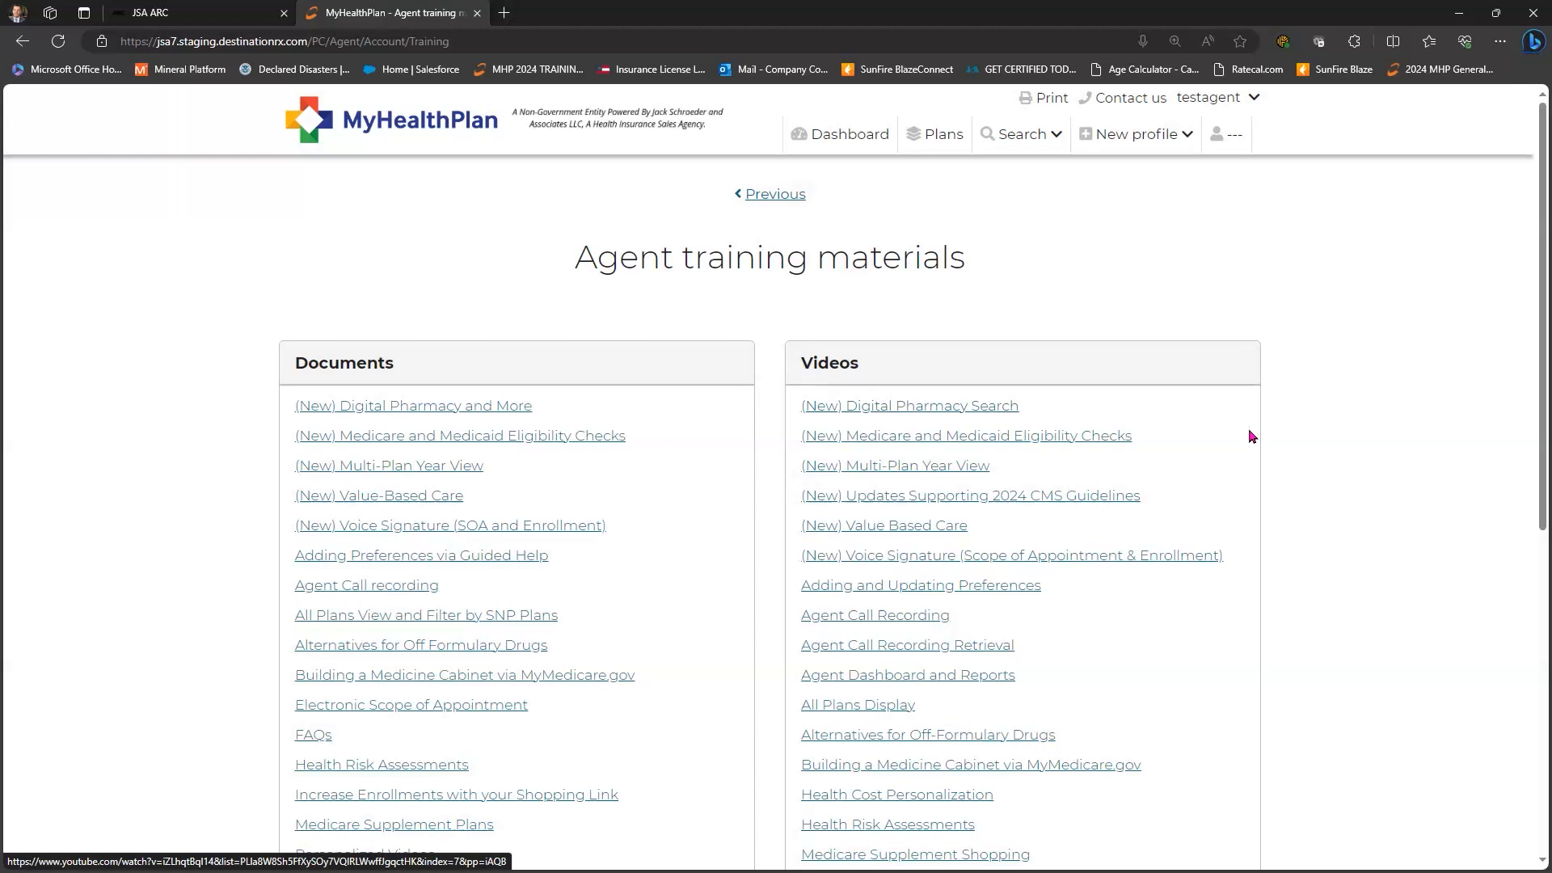
{"action": "scroll", "coordinate": [1252, 436], "scroll_direction": "down", "scroll_amount": 3}
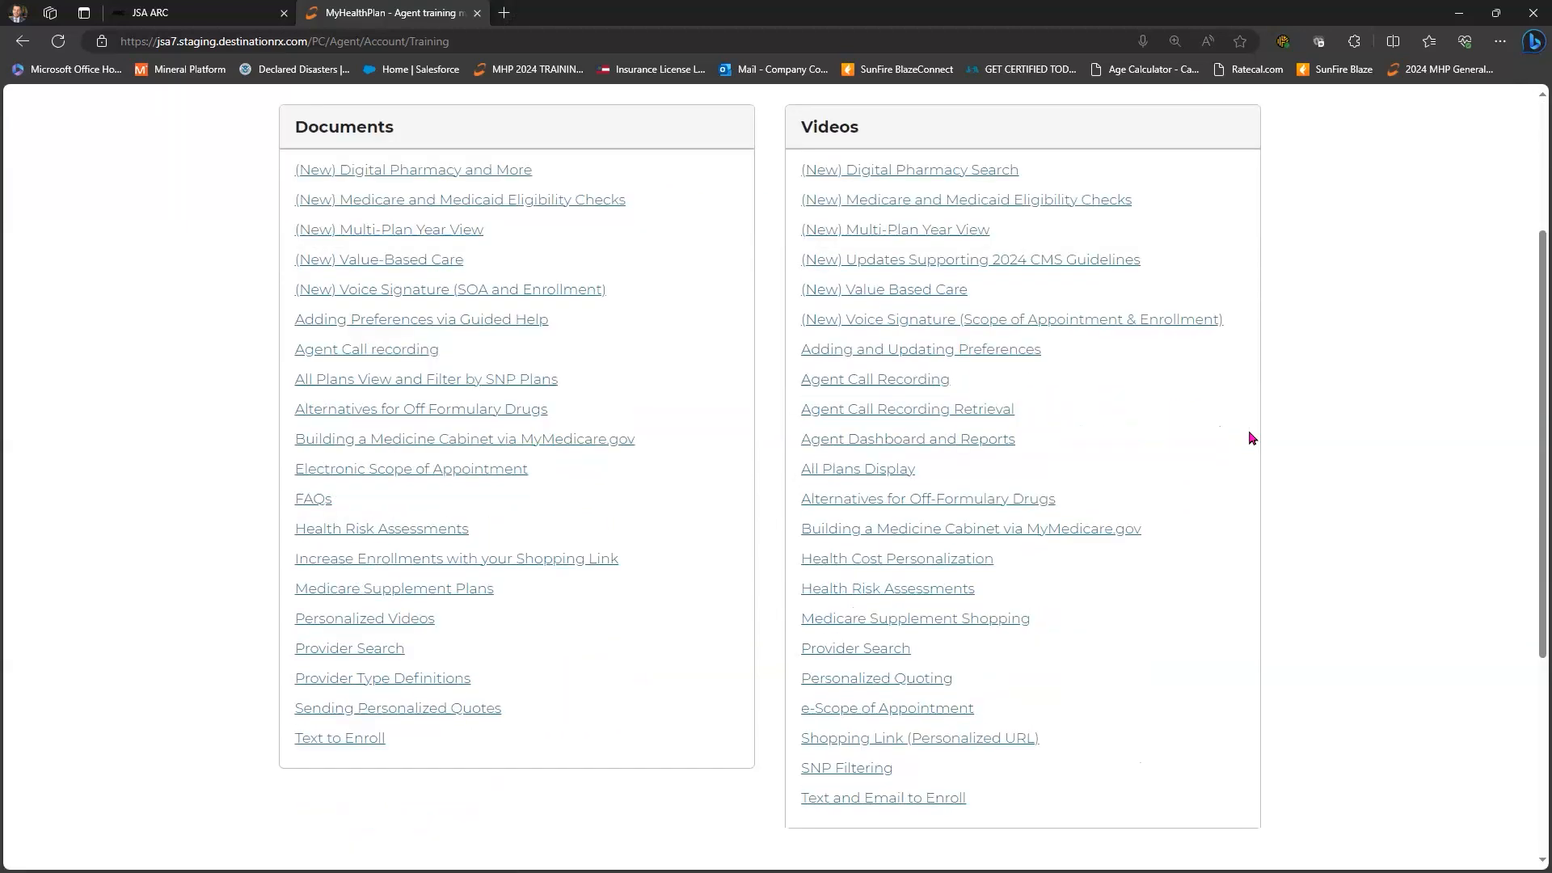
{"action": "scroll", "coordinate": [1252, 438], "scroll_direction": "up", "scroll_amount": 3}
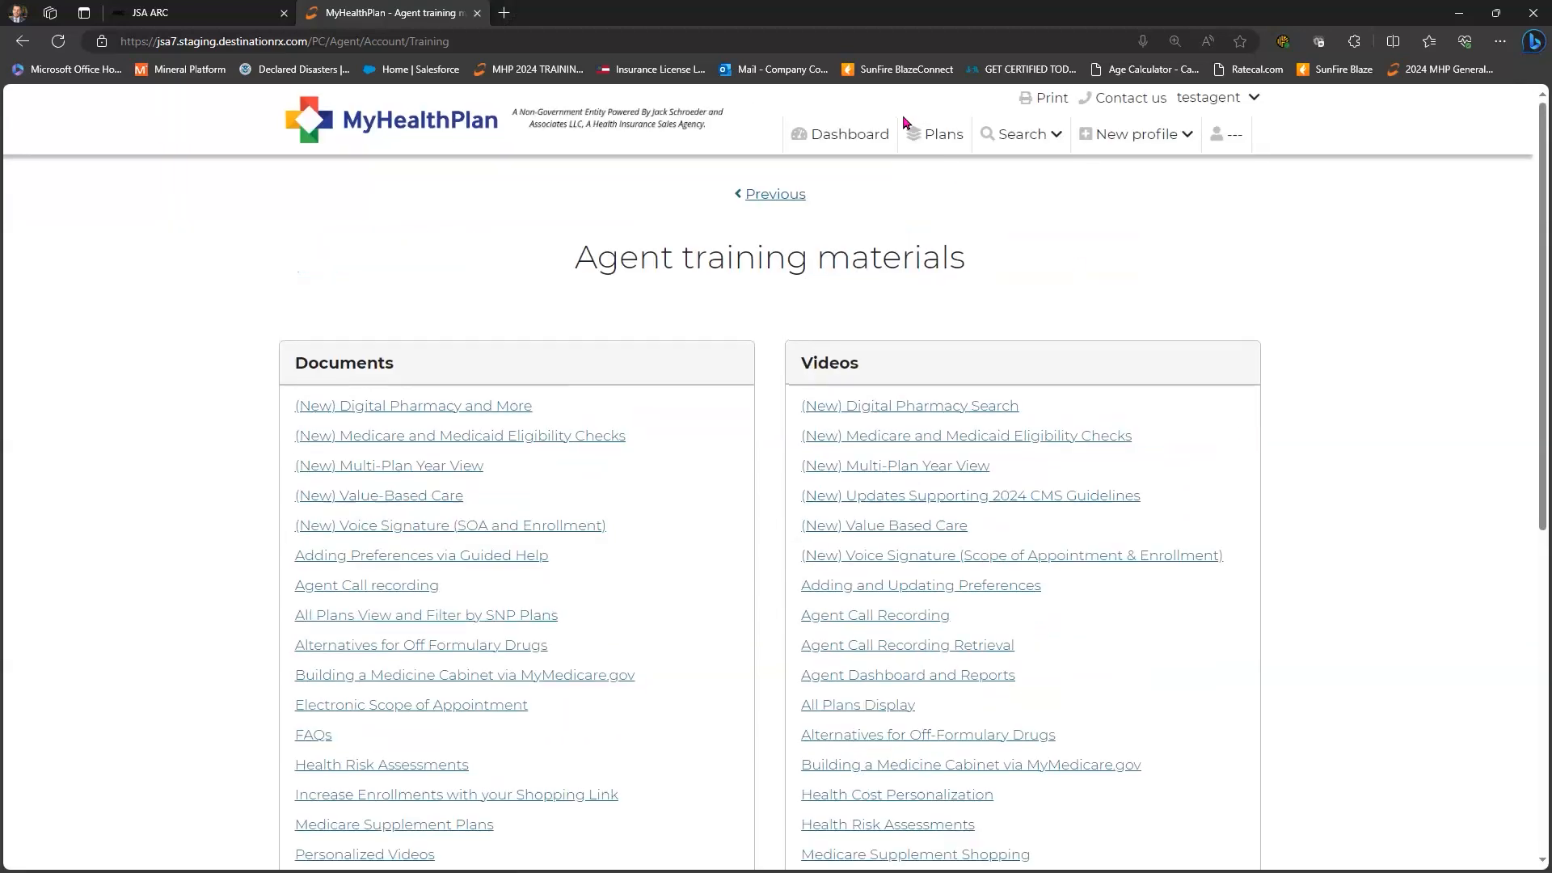
- Go to JSA ARC's Contact Info page and highlight the toll-free phone number
{"action": "left_click", "coordinate": [244, 13]}
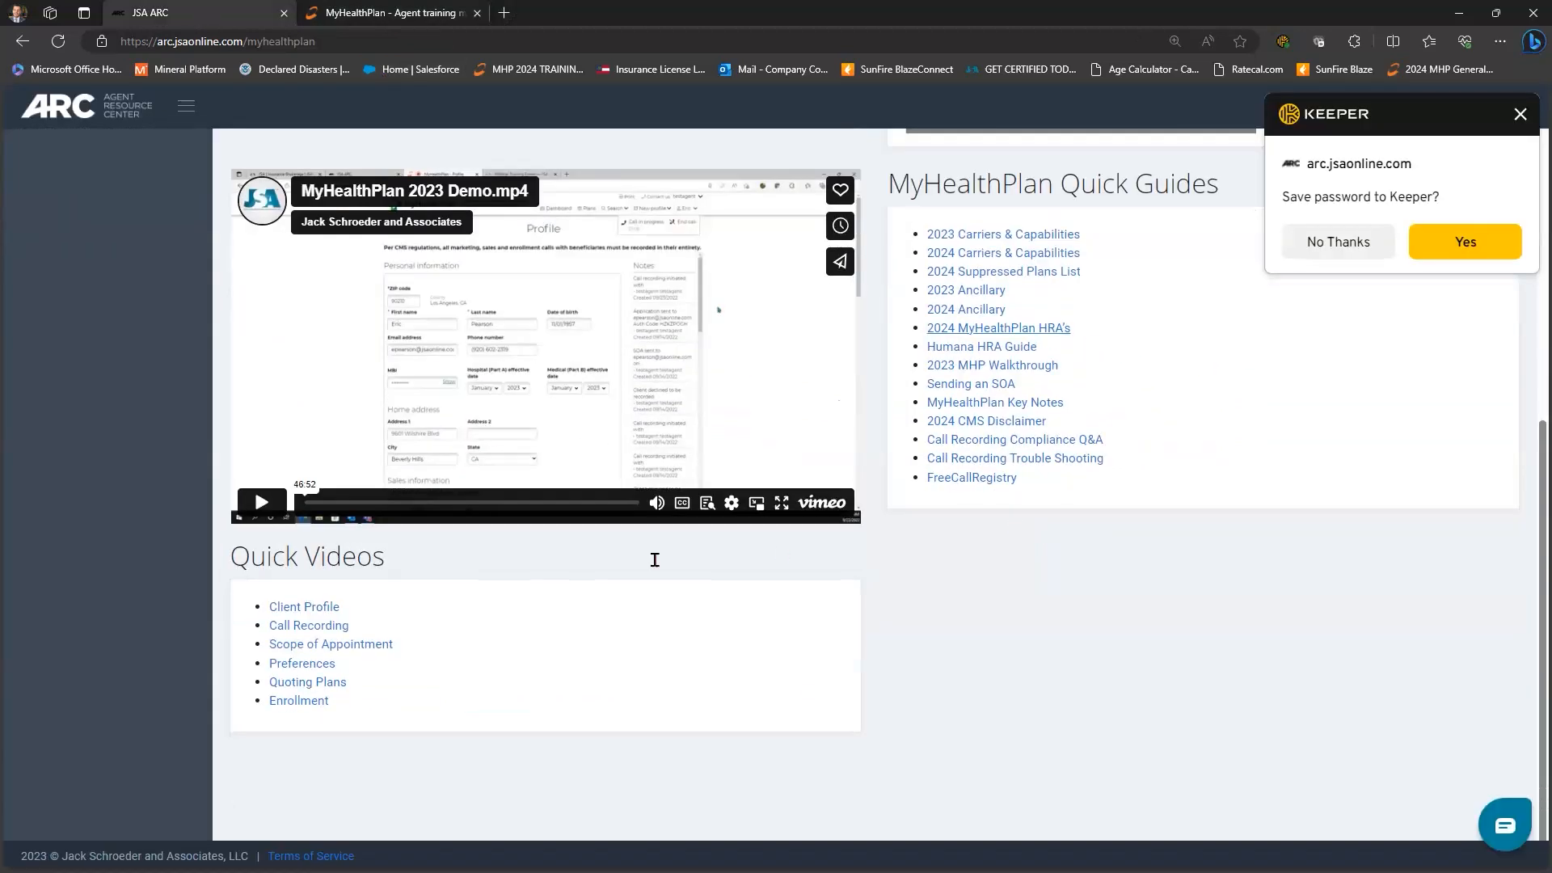
{"action": "scroll", "coordinate": [24, 676], "scroll_direction": "up", "scroll_amount": 7}
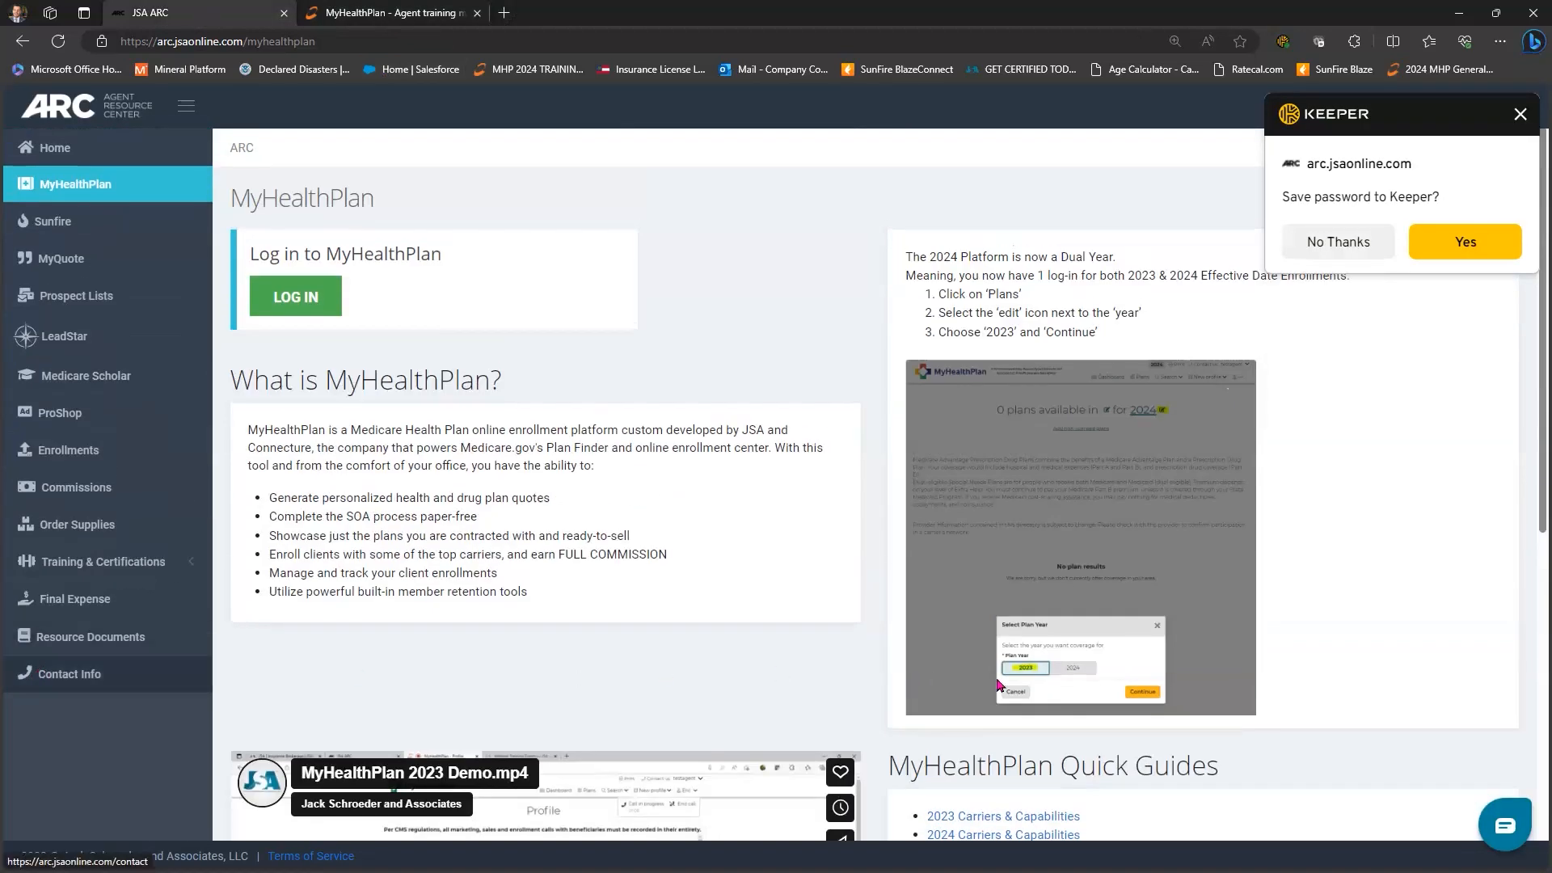
{"action": "left_click", "coordinate": [70, 673]}
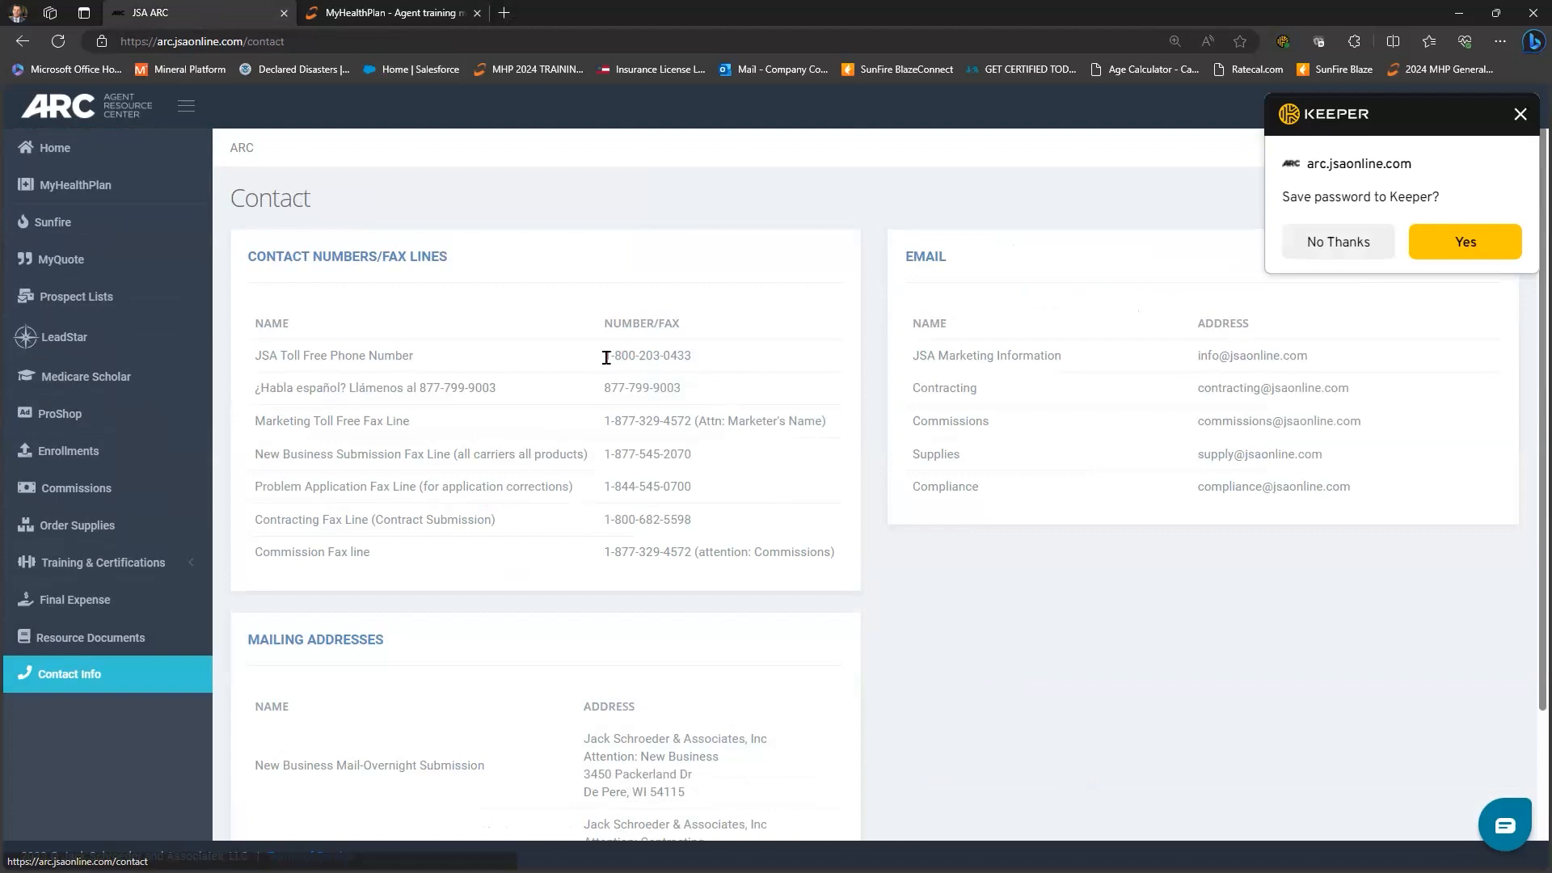
{"action": "left_click_drag", "start_coordinate": [692, 356], "coordinate": [604, 356]}
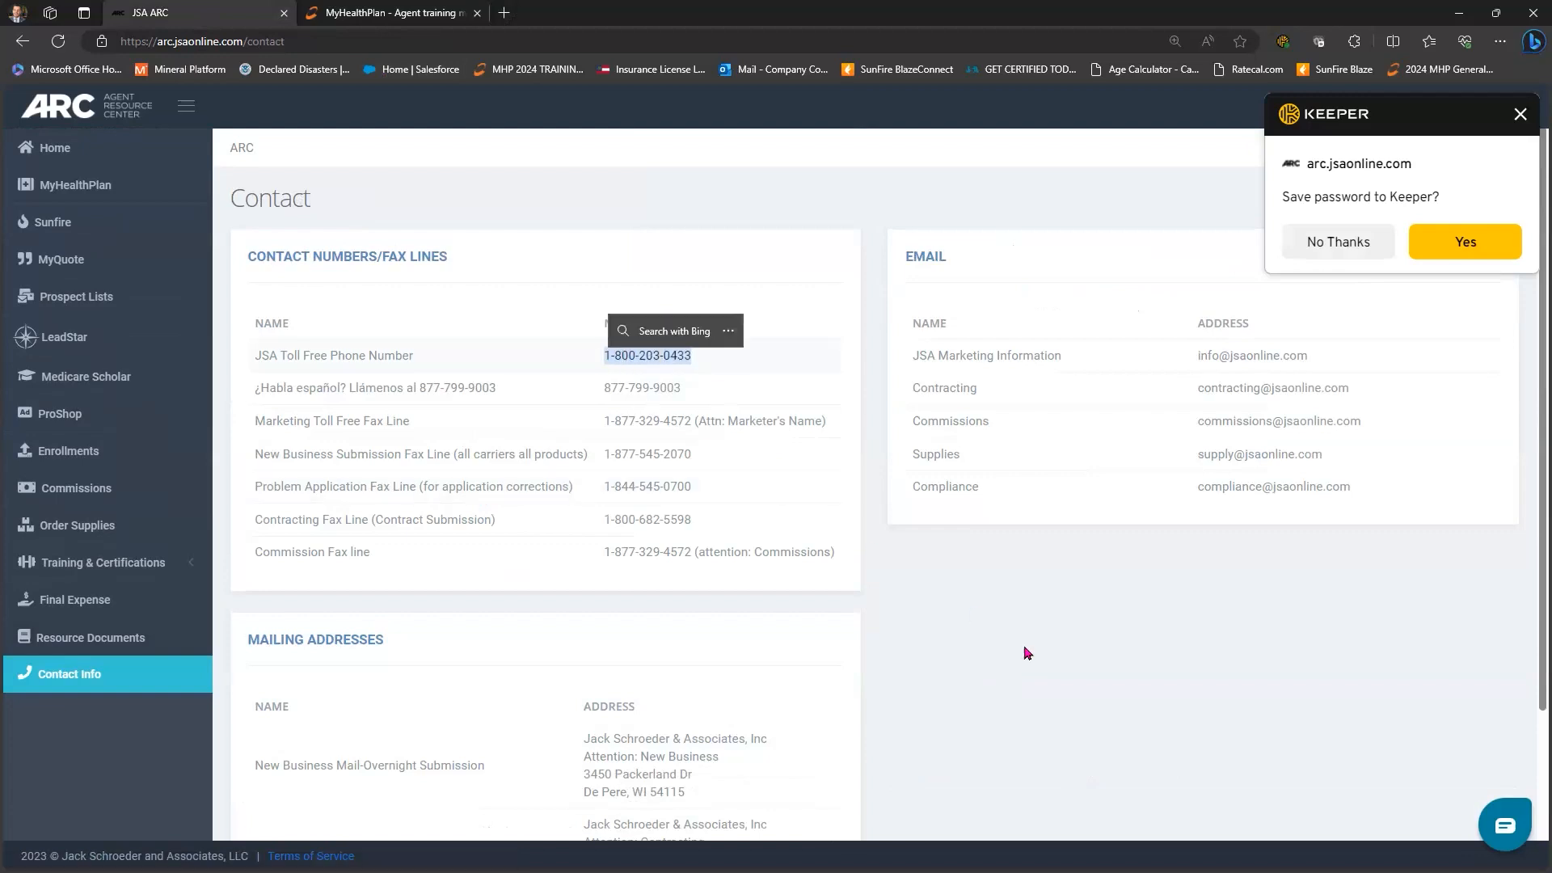
{"action": "left_click", "coordinate": [647, 355]}
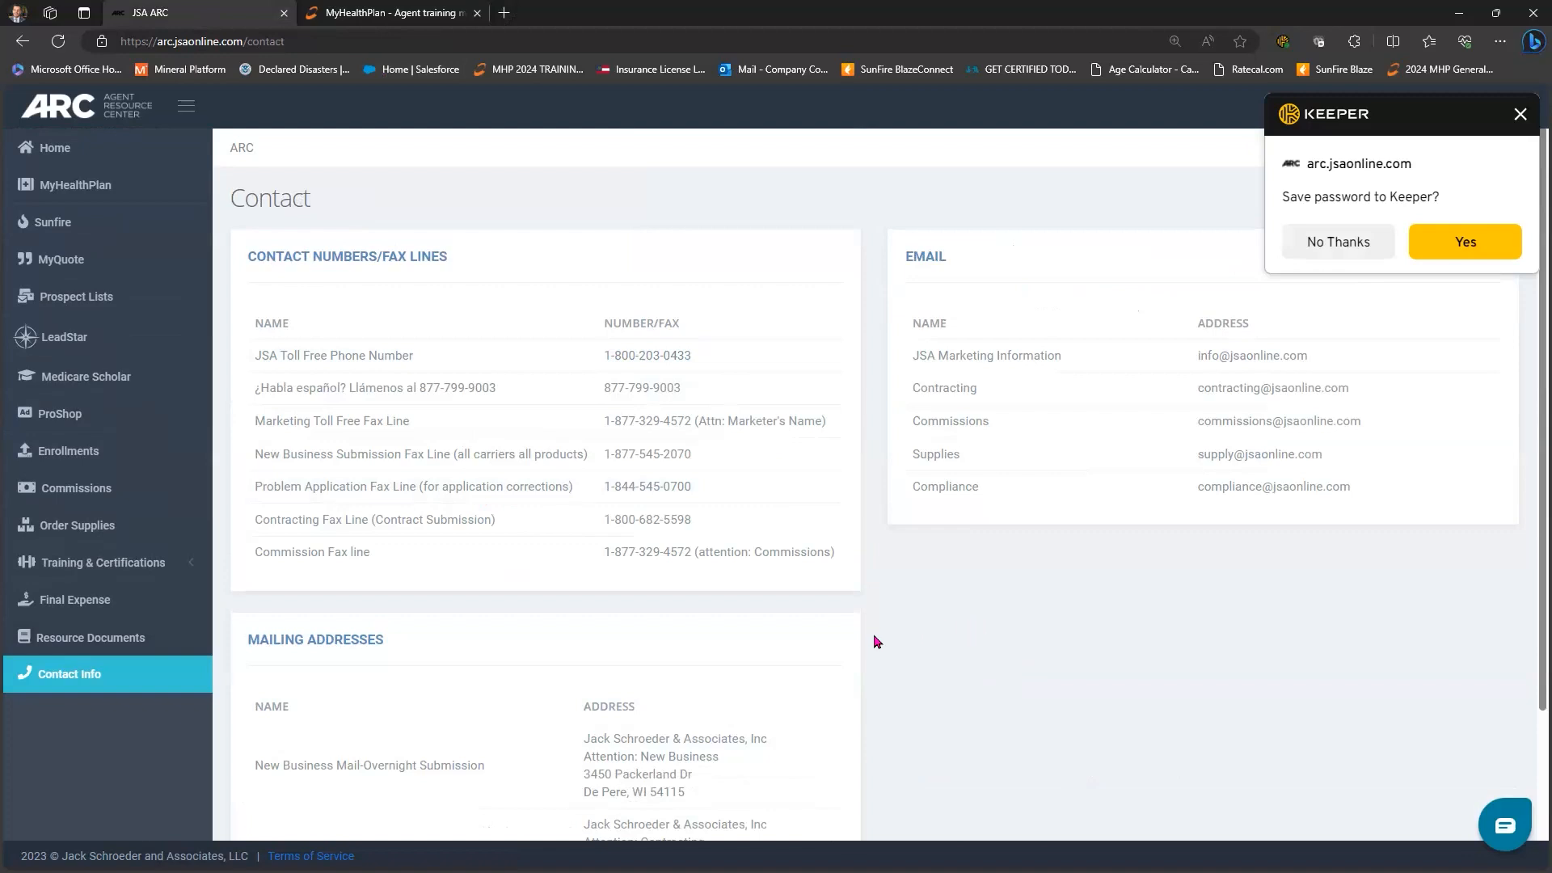
- Review the fax, e-mail and mailing details, then return to MyHealthPlan's training materials
{"action": "scroll", "coordinate": [877, 642], "scroll_direction": "down", "scroll_amount": 2}
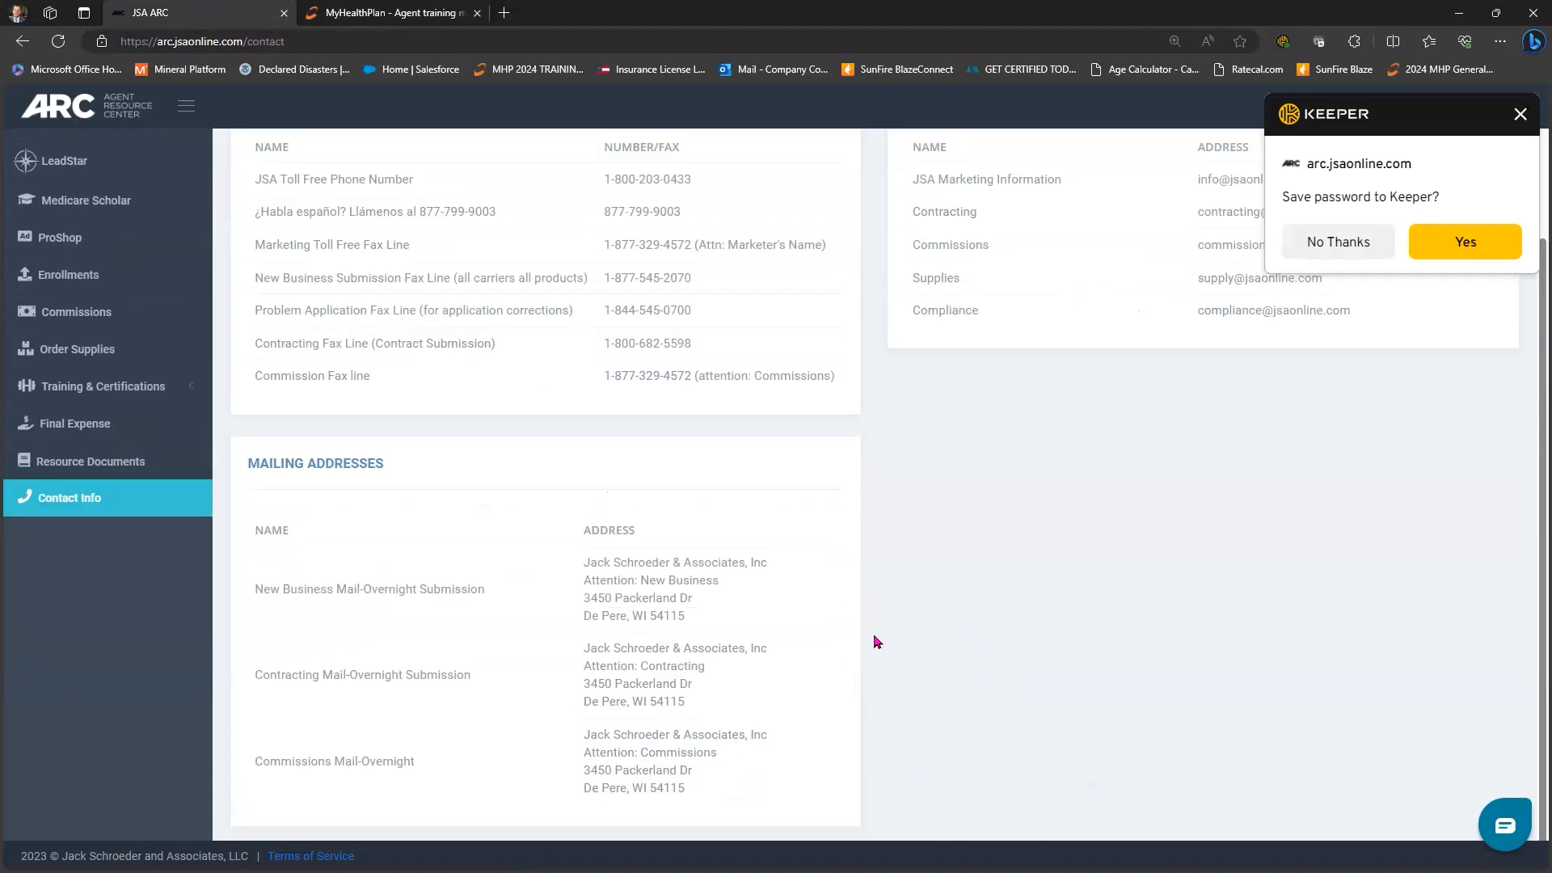
{"action": "scroll", "coordinate": [877, 642], "scroll_direction": "up", "scroll_amount": 2}
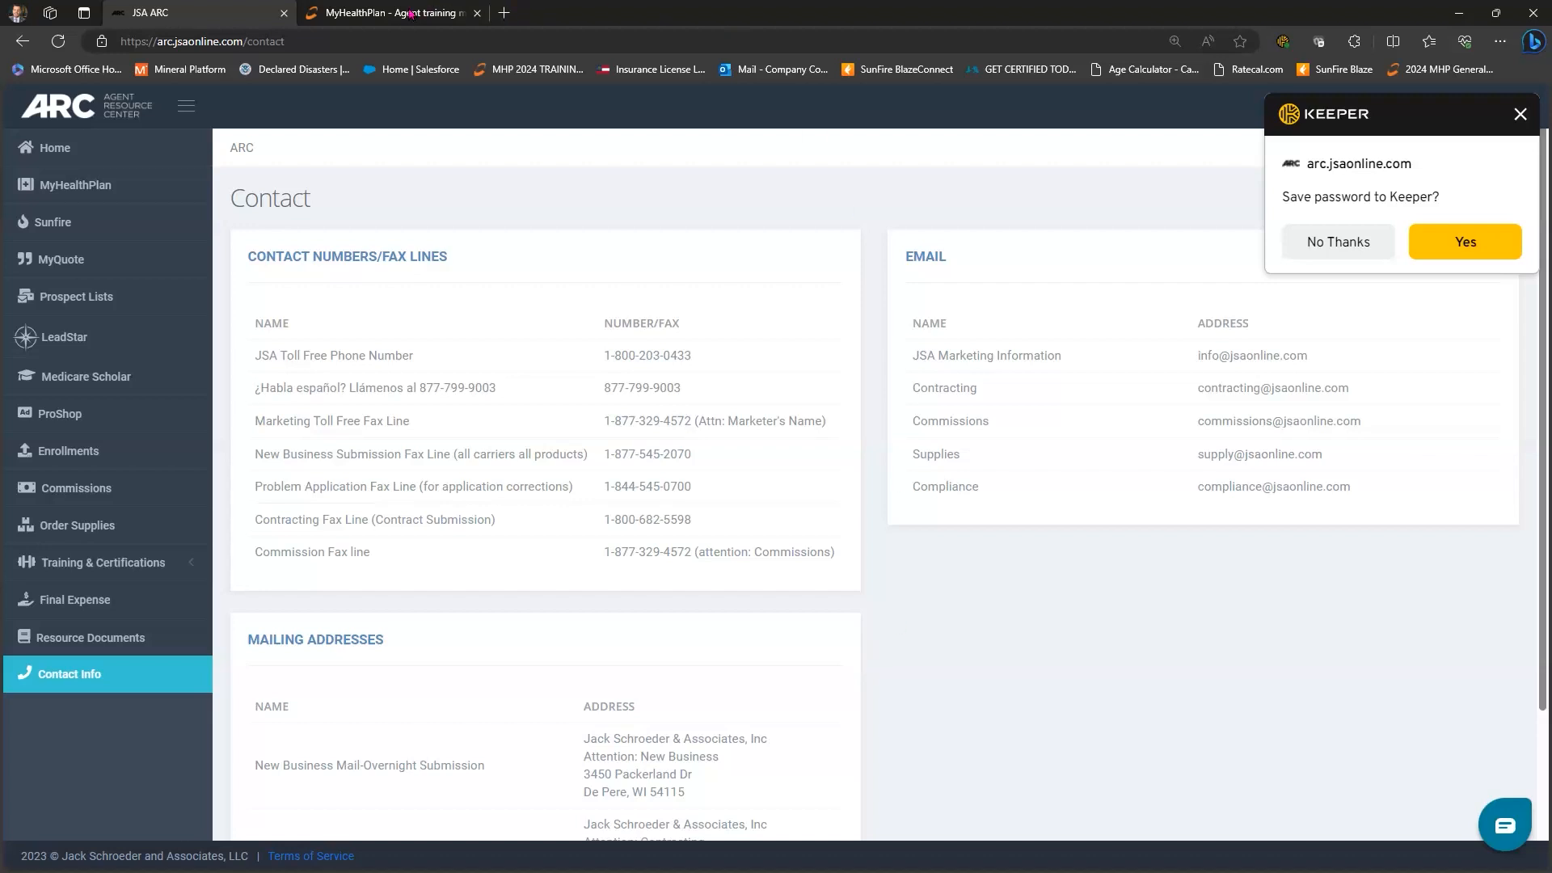
{"action": "key", "text": "ctrl+Tab"}
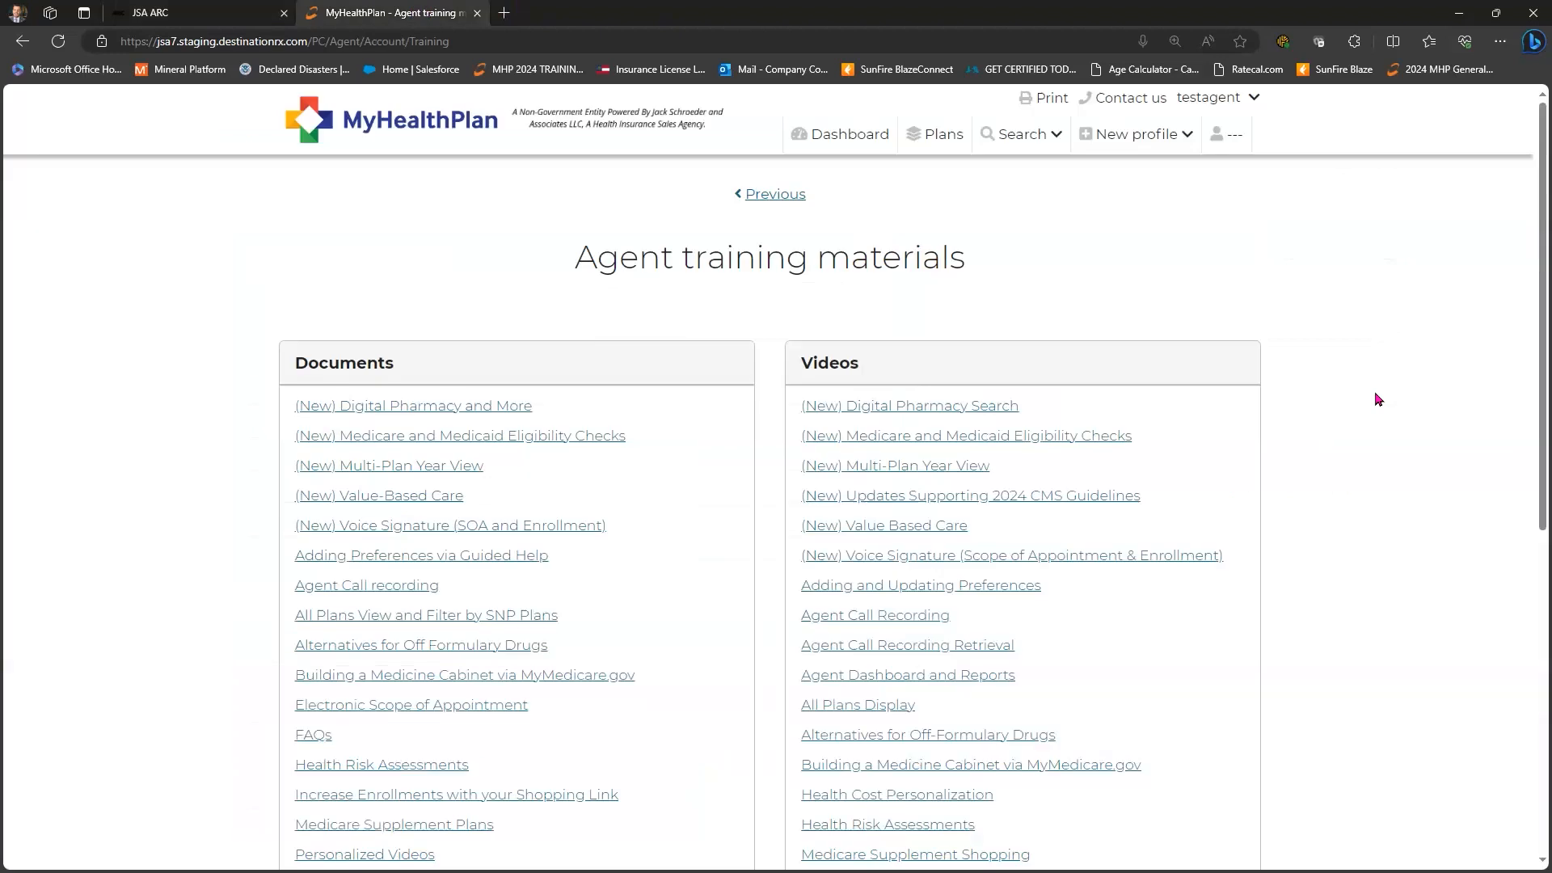